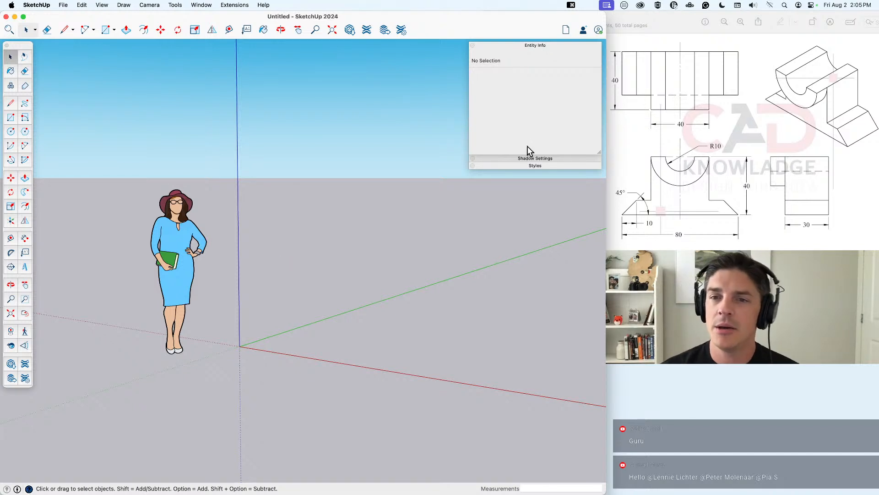
click(617, 145)
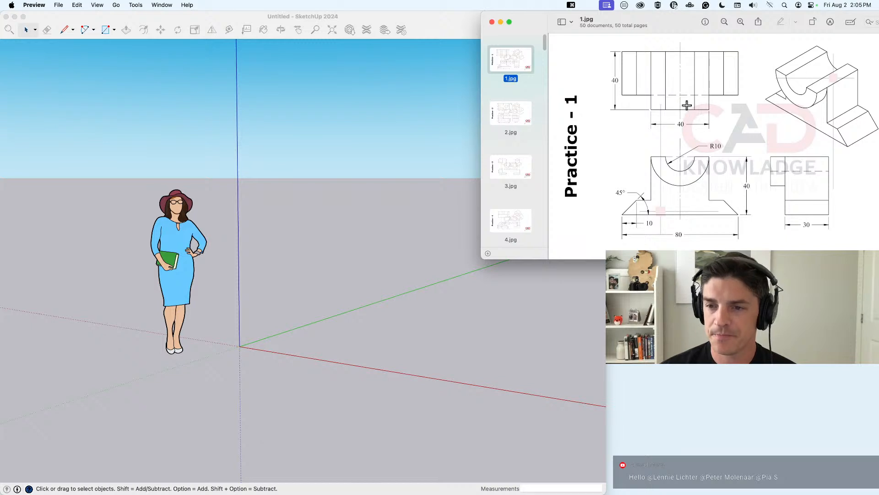
click(447, 23)
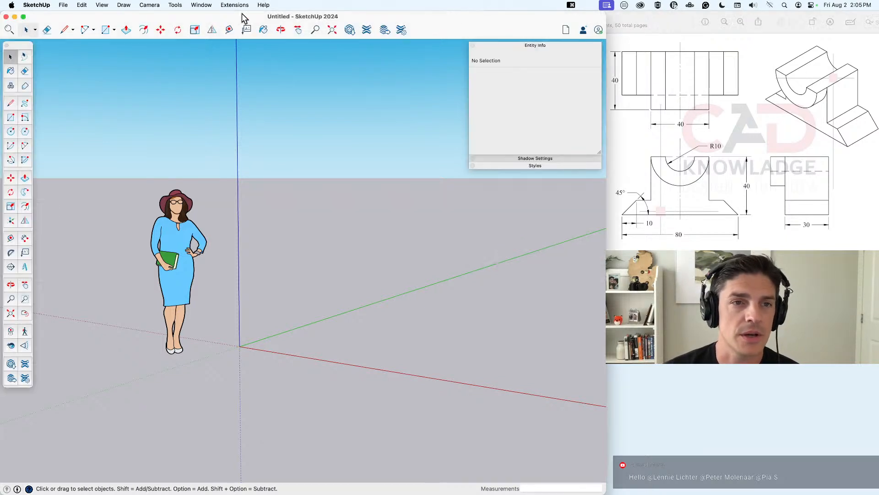
Step: Set the model units to decimal inches with 0.00" length precision, and turn off length snapping and angle snapping
click(201, 5)
click(227, 126)
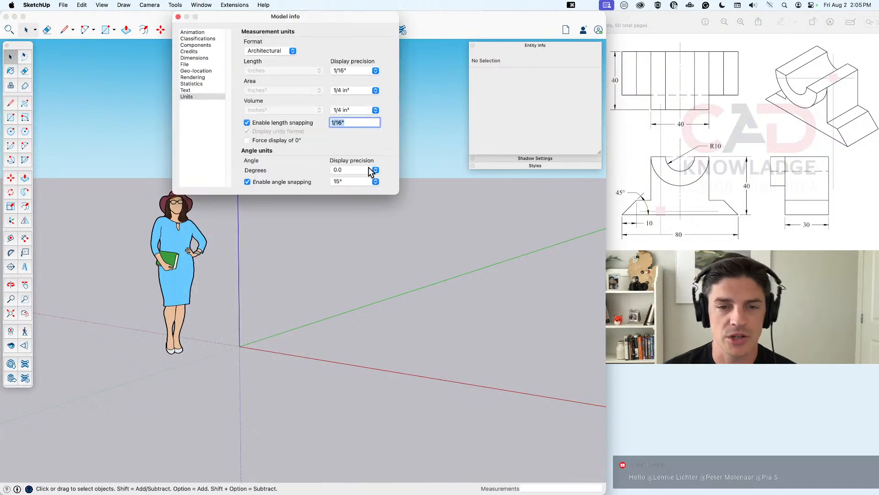
click(288, 122)
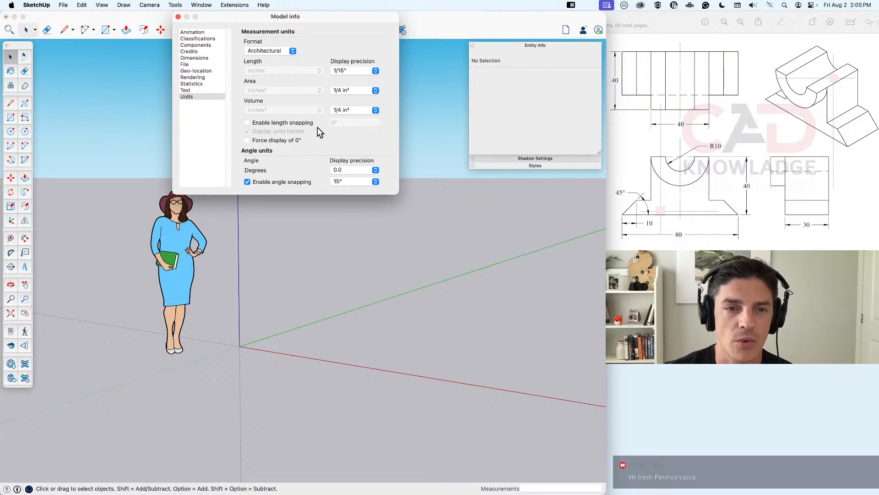
click(293, 52)
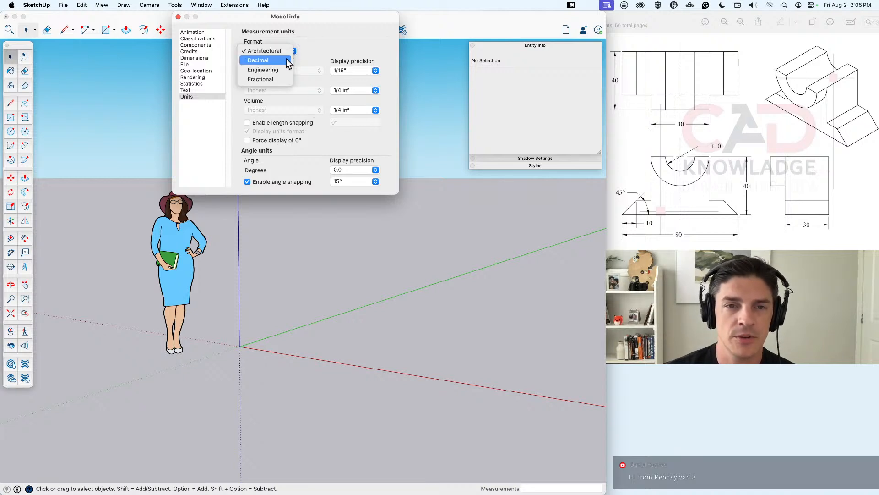
click(286, 59)
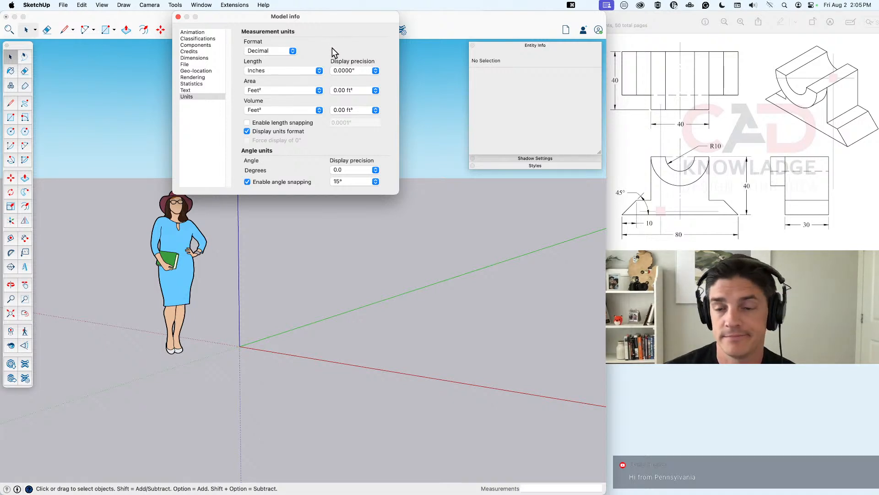
click(360, 70)
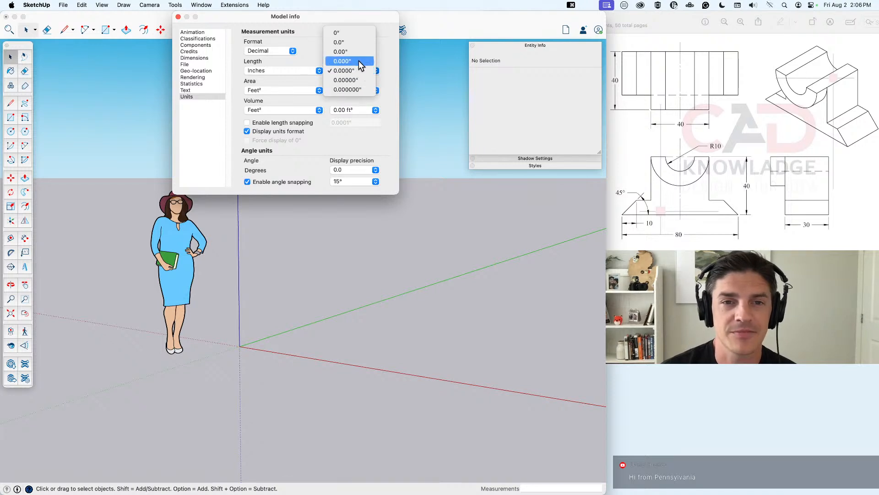
click(357, 51)
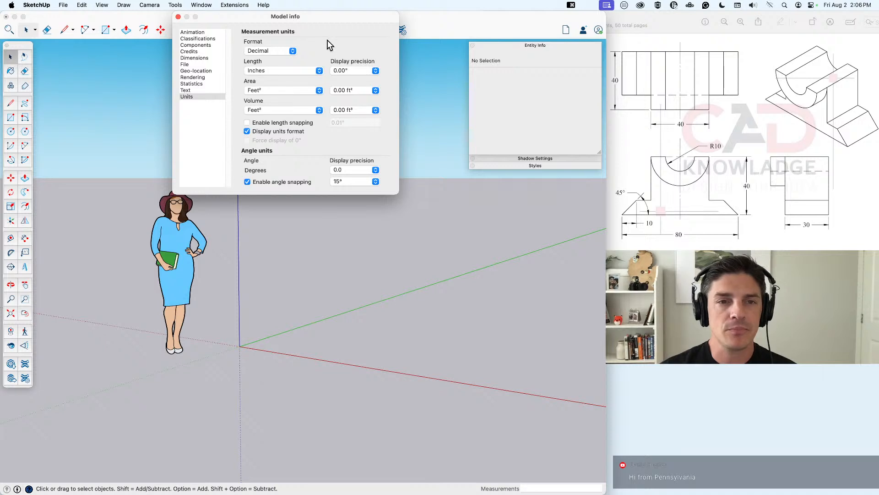
click(247, 182)
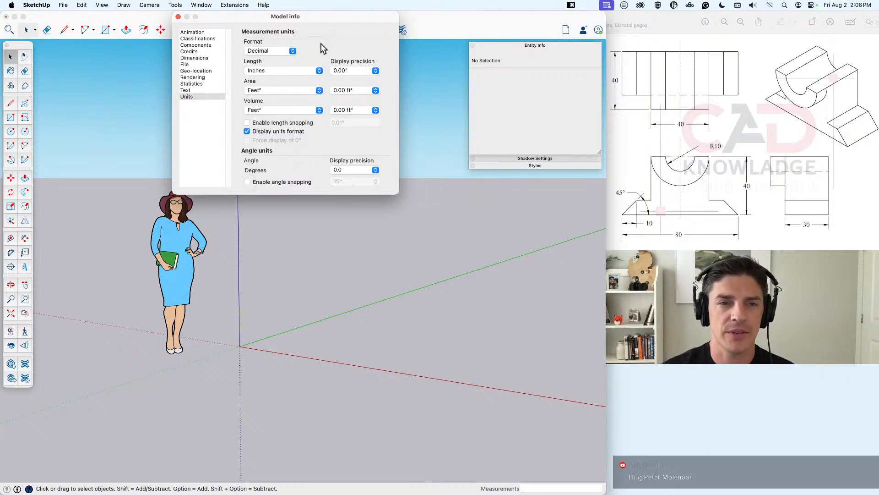
click(178, 17)
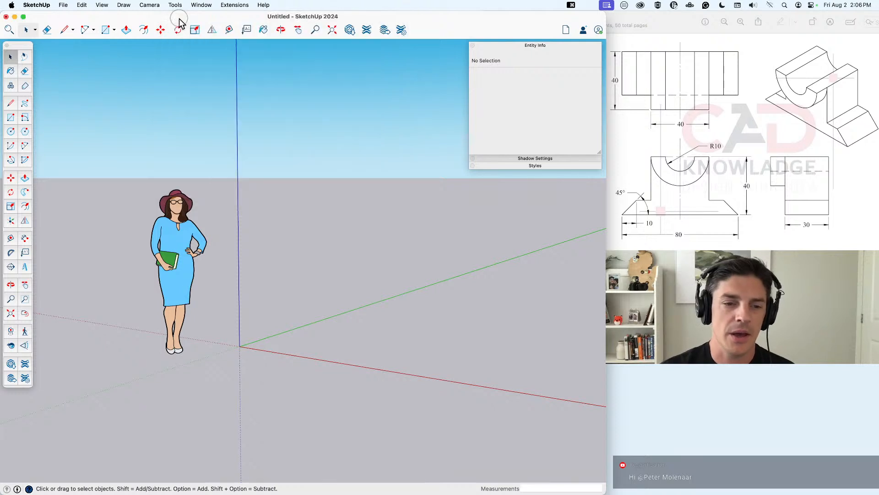
Step: Draw a rectangle on the ground near the origin and extrude it up about 21 inches into a box
key(r)
click(314, 347)
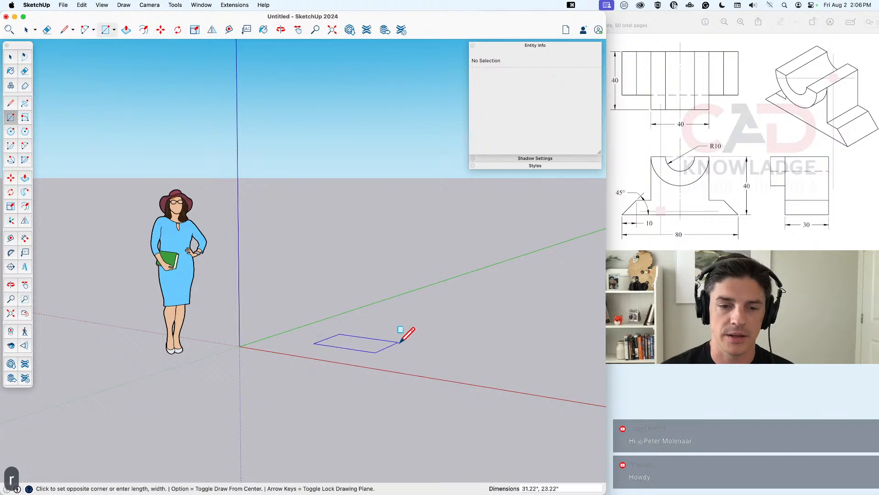
click(436, 326)
key(p)
mouse_move(418, 354)
middle_down()
mouse_move(395, 384)
mouse_move(379, 355)
middle_up()
drag(379, 355, 385, 303)
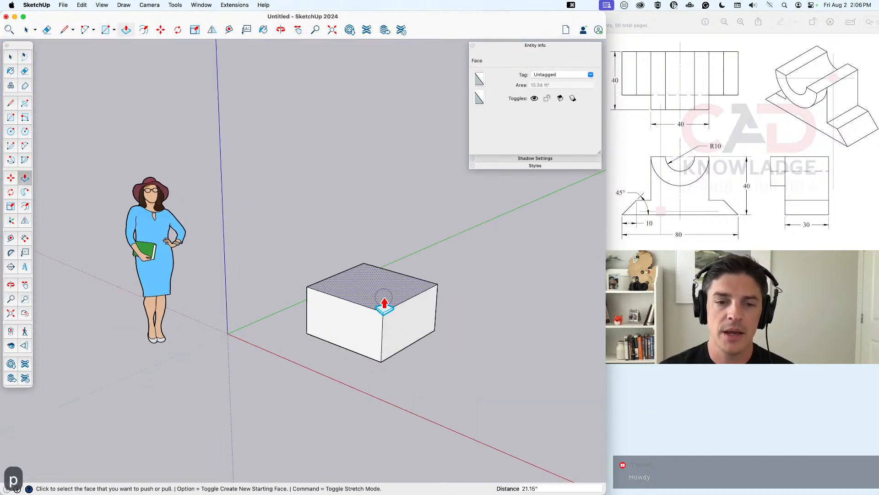
Step: Group all the faces and edges of the box and select the group to check its entity information
key(space)
triple_click(375, 311)
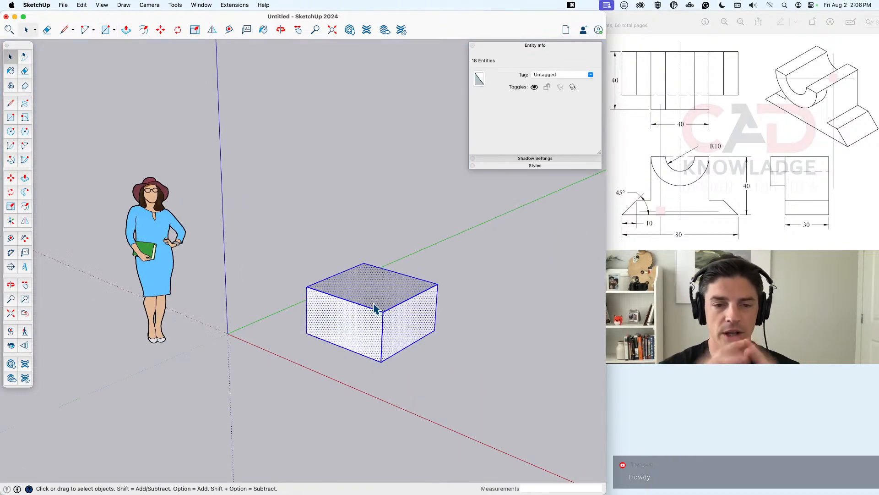
right_click(375, 307)
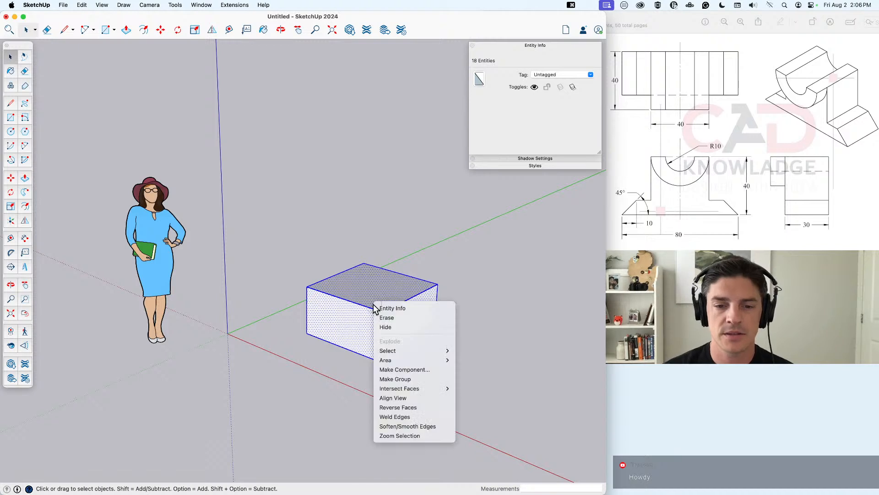
click(417, 377)
click(405, 376)
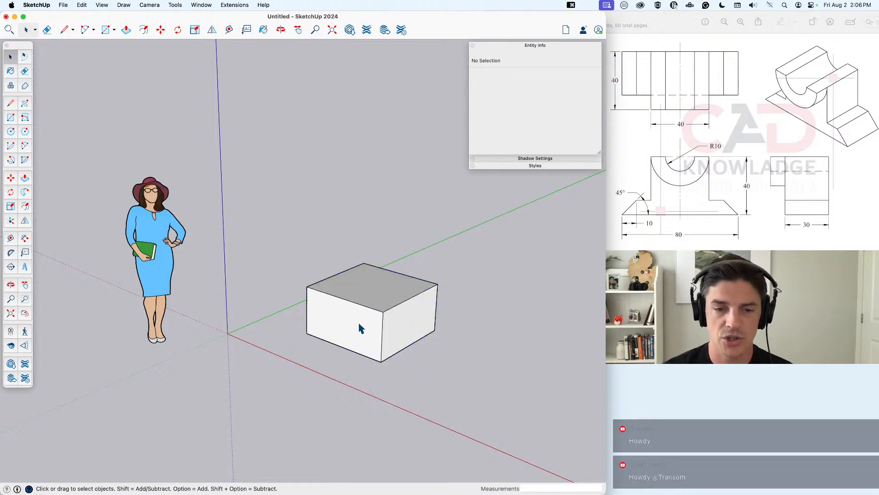
click(376, 312)
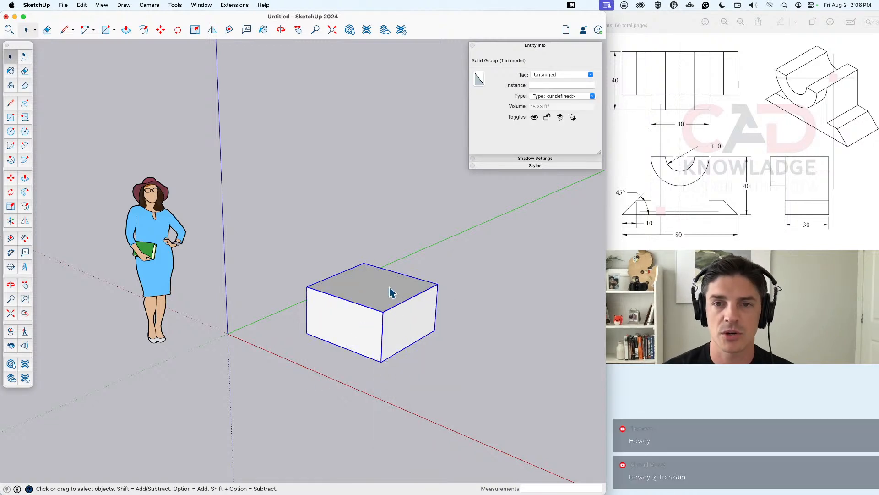
Step: Try adding a stray line in front of the box inside its group, and undo it
double_click(360, 338)
key(l)
click(264, 381)
click(327, 392)
key(space)
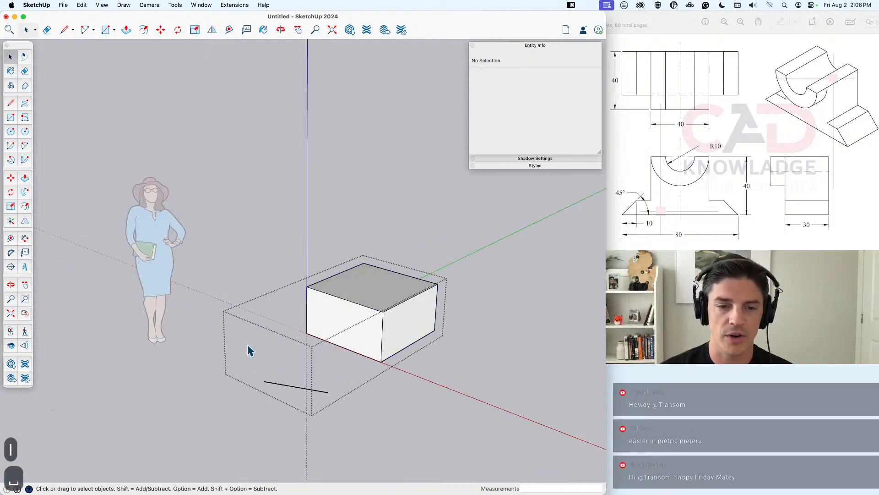
key(Escape)
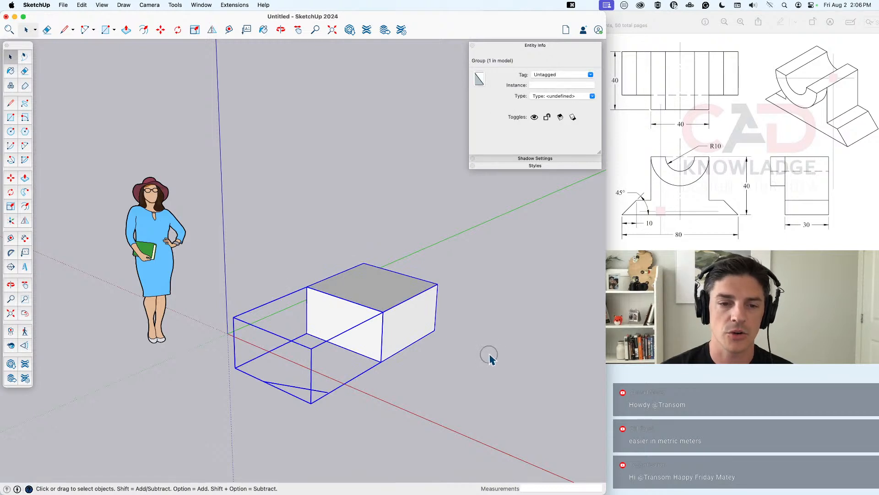
key(super+z)
key(super+z)
Step: Cut an opening in the box's side by offsetting the face inward and deleting the inner face, and exit the group
click(397, 335)
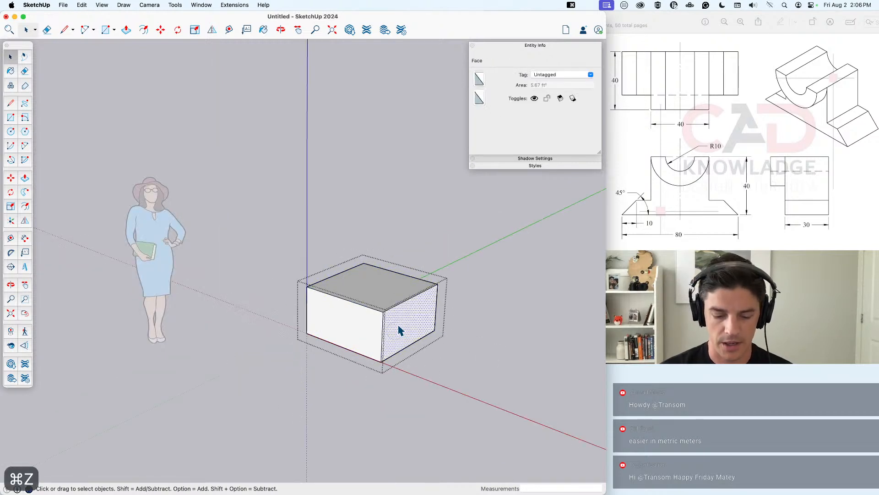
key(f)
click(392, 334)
click(409, 330)
key(space)
click(409, 330)
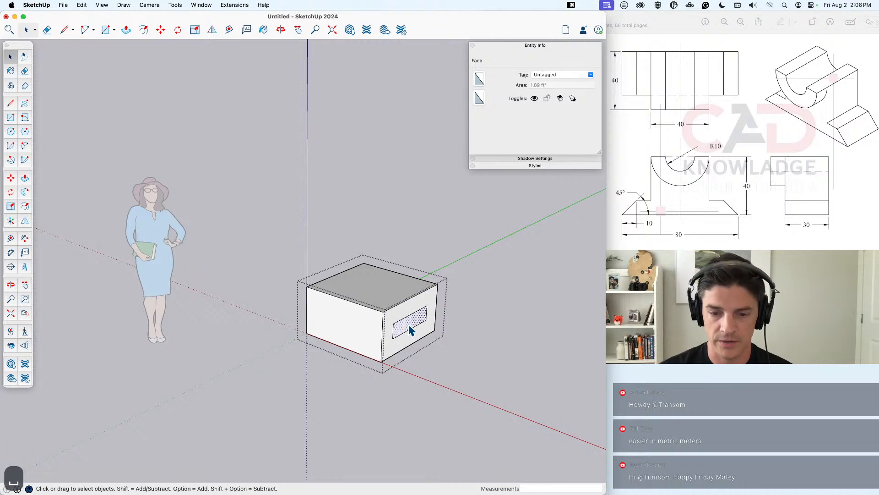
key(Delete)
key(Escape)
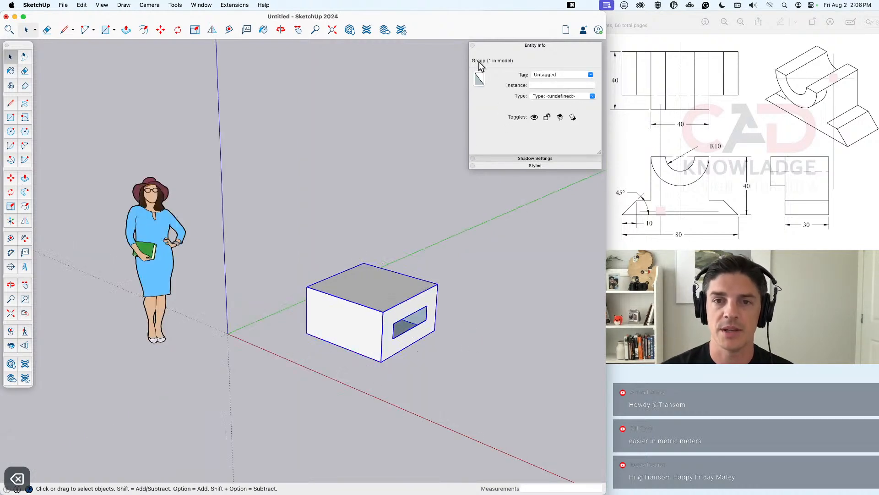
Step: Delete the box group from the model
click(477, 349)
click(382, 308)
key(Delete)
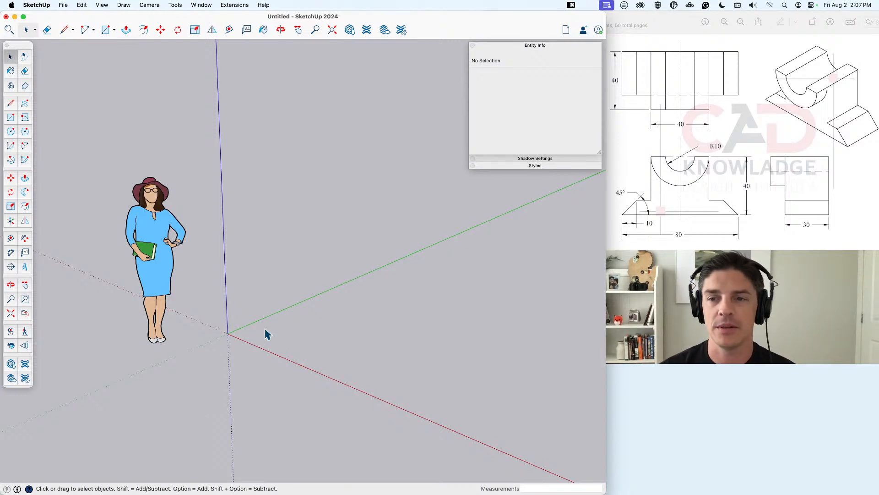
key(o)
drag(281, 355, 269, 340)
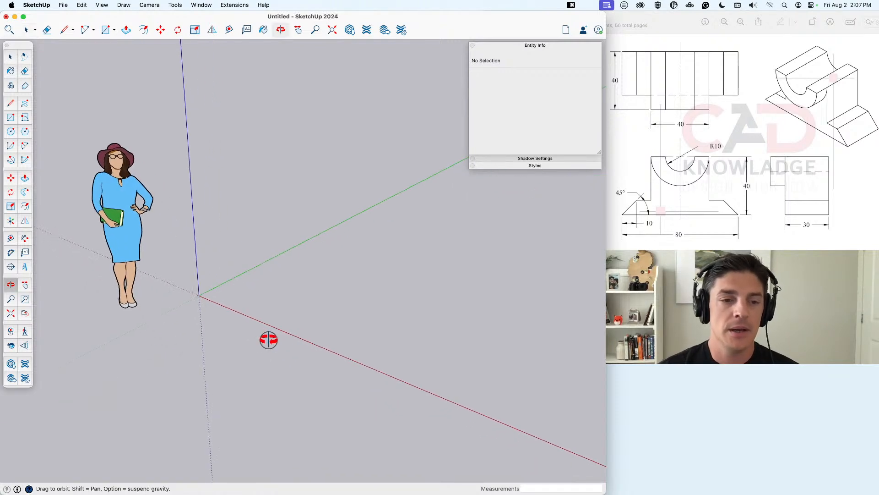
key(space)
click(715, 201)
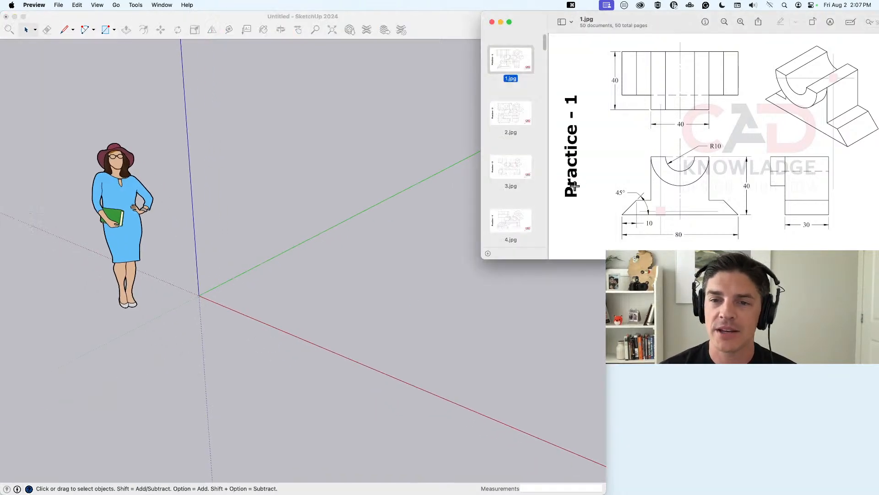
click(377, 302)
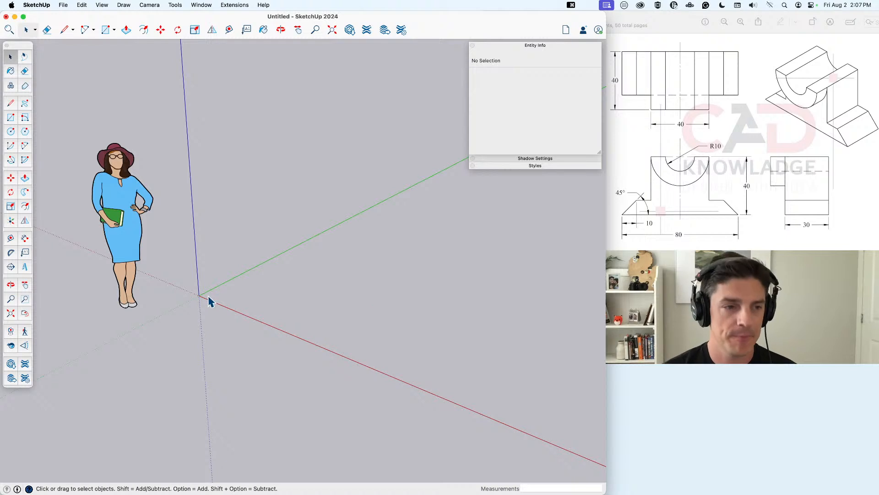
Step: Try an 80 by 40 inch rectangle on the ground near the origin, and undo it
middle_drag(251, 304, 276, 338)
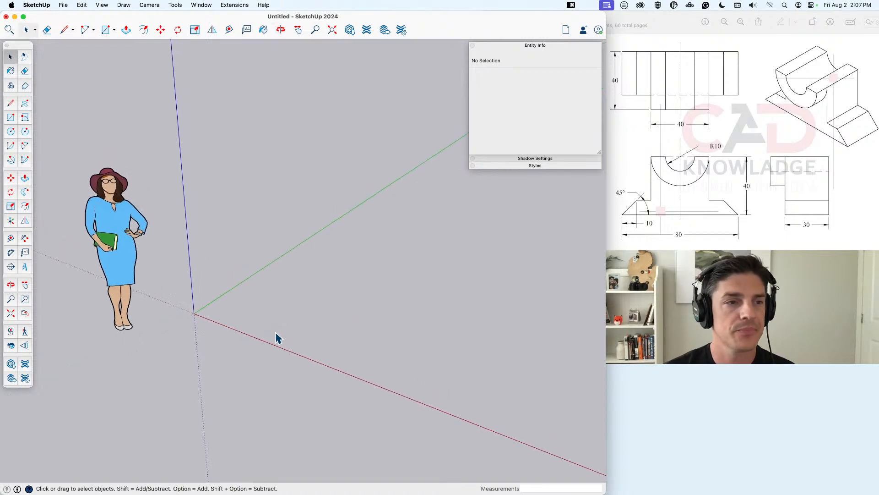
key(r)
click(231, 316)
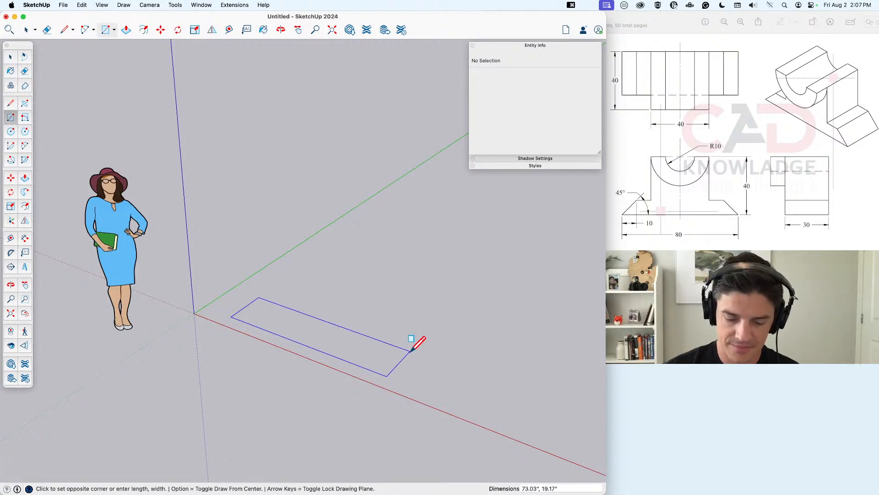
text(80,40)
key(Return)
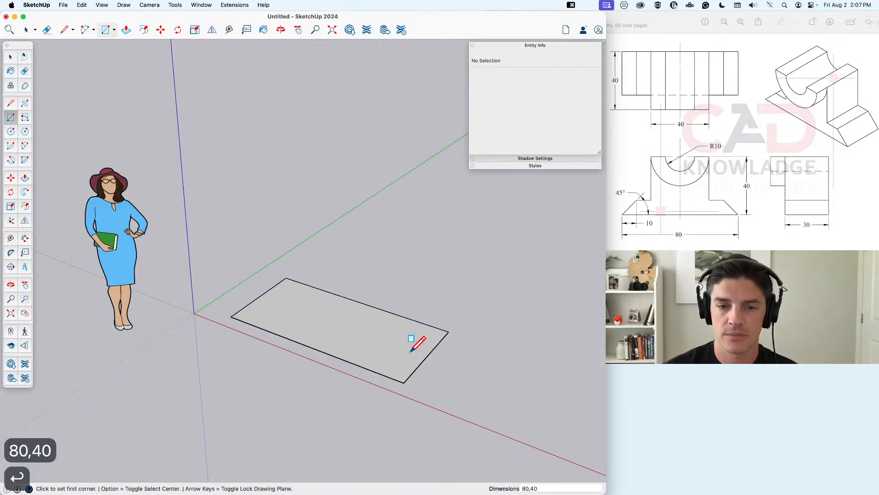
key(space)
shift+middle_drag(379, 339, 397, 372)
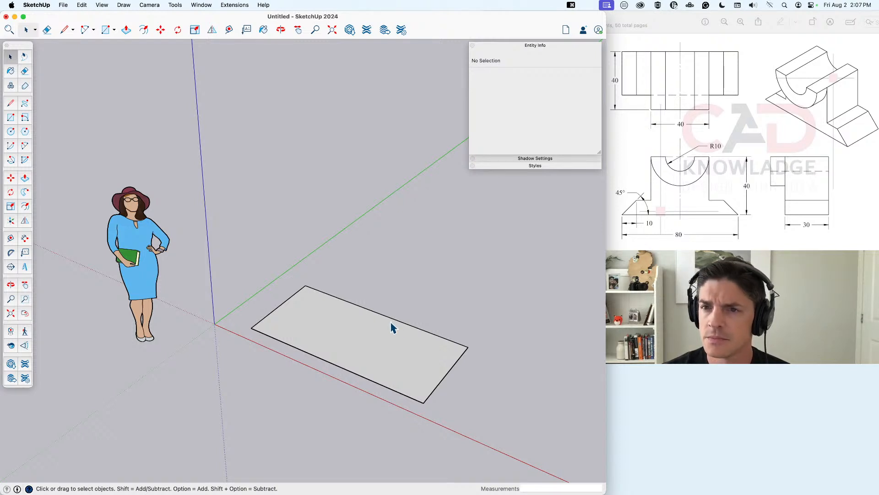
key(super+z)
Step: Draw an 80 by 30 inch rectangle on the ground beside the red axis as the part's base
key(r)
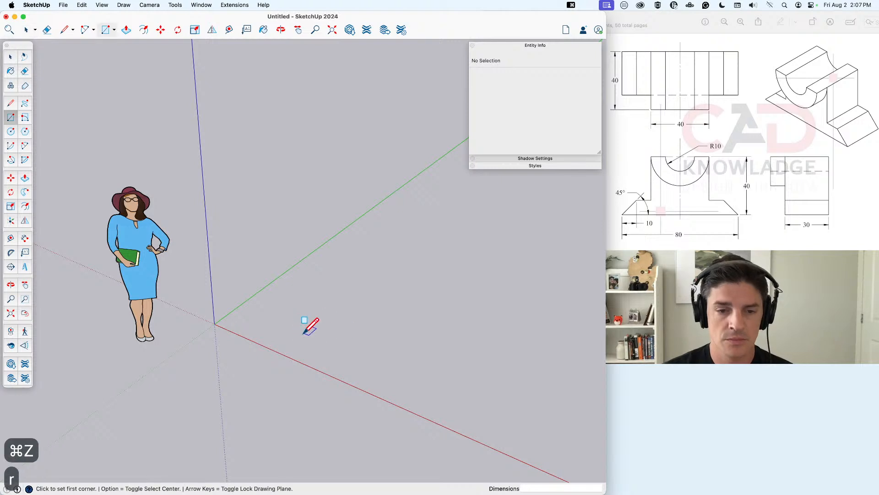
click(297, 338)
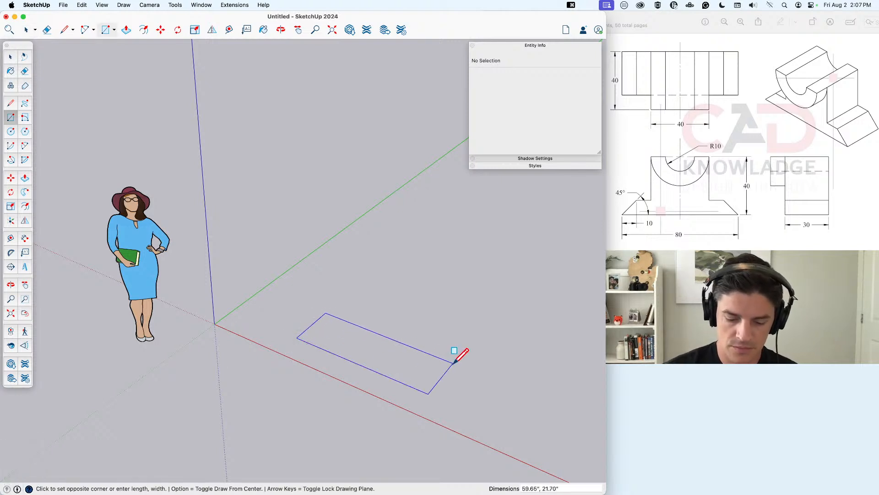
text(80,30)
key(Return)
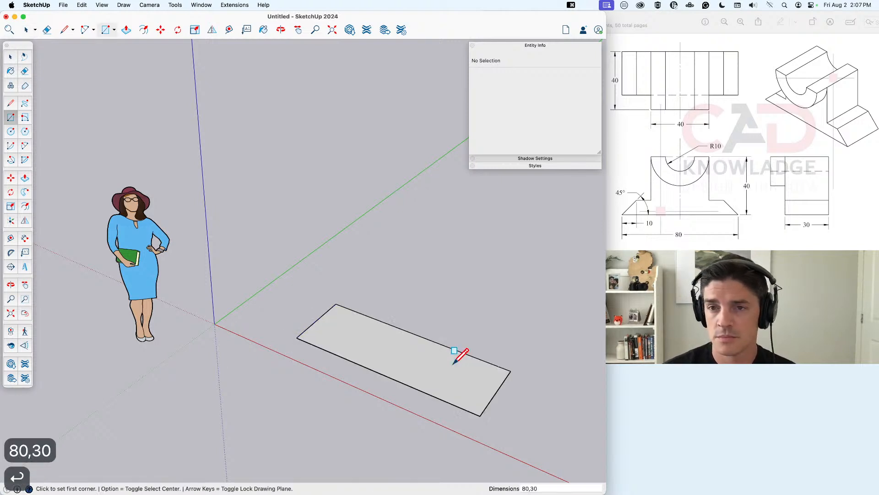
key(space)
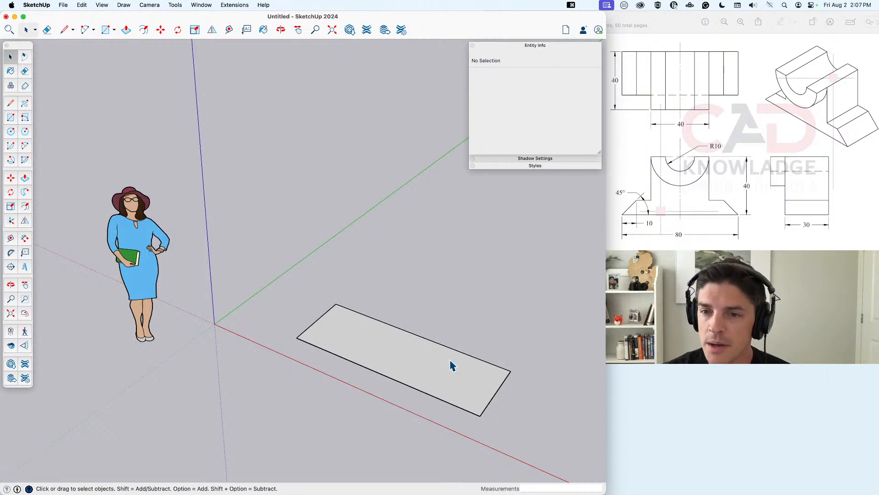
click(464, 382)
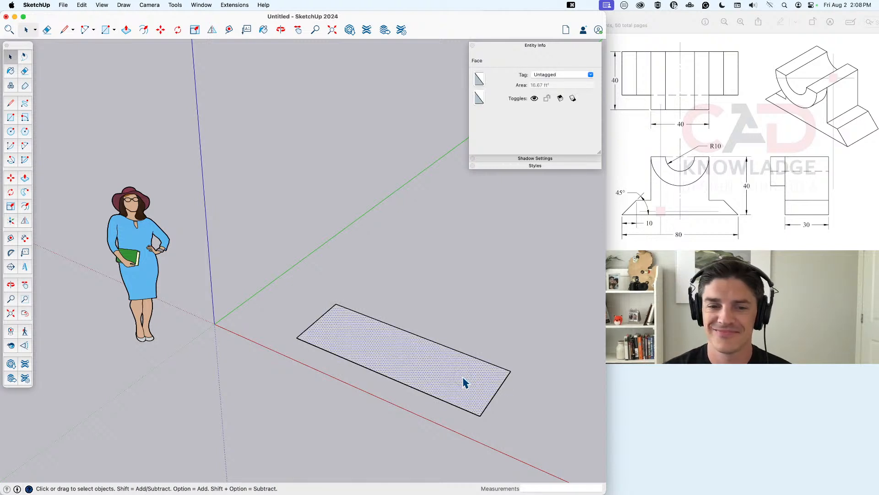
key(p)
key(space)
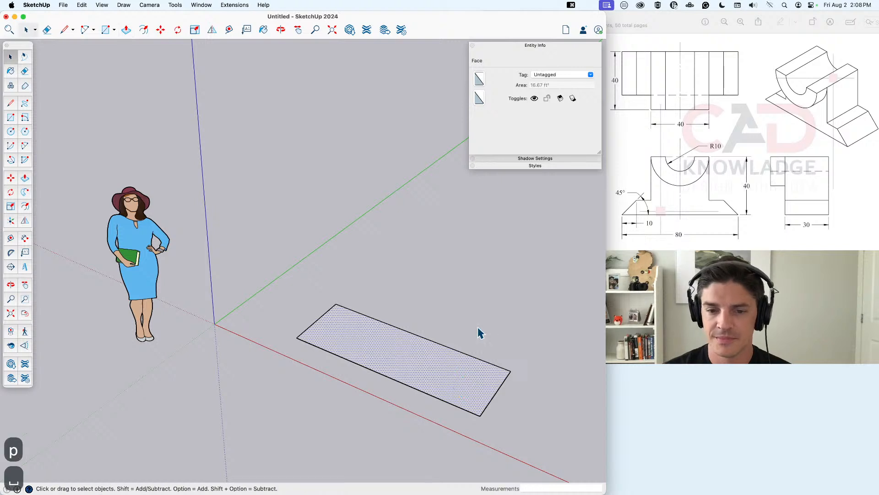
click(479, 334)
click(454, 380)
mouse_move(455, 380)
shift+middle_down()
mouse_move(421, 375)
mouse_move(432, 377)
shift+middle_up()
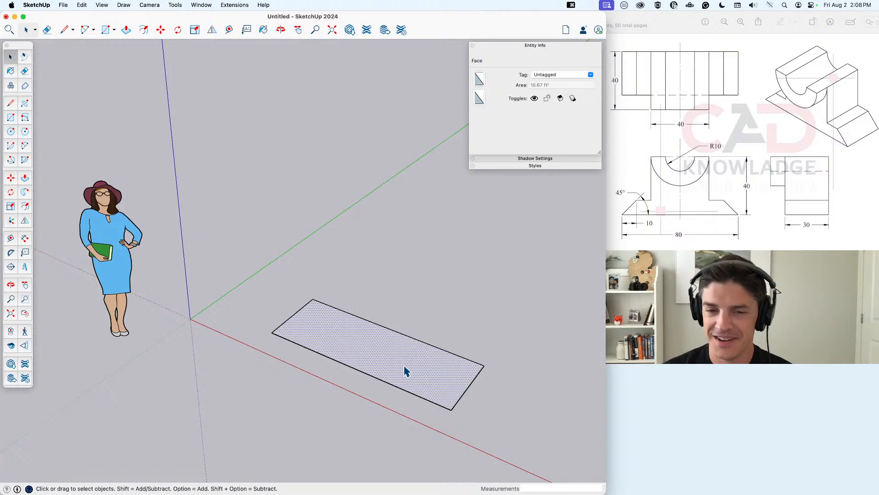
key(p)
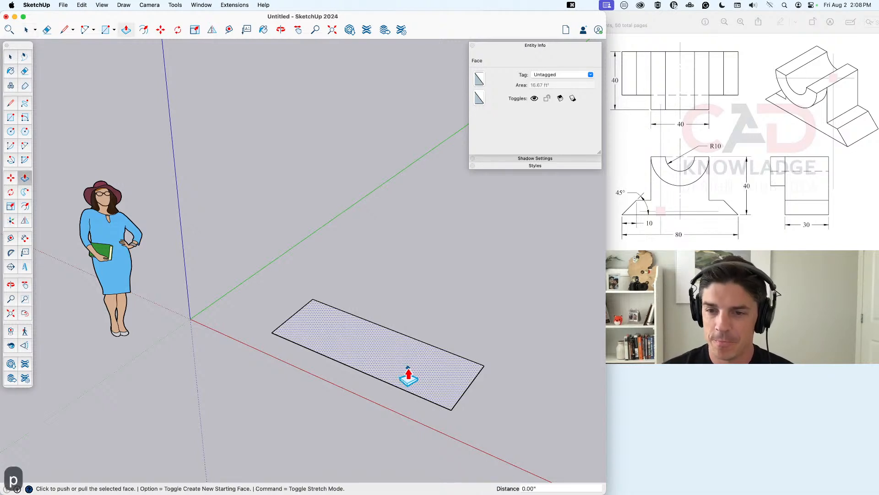
key(space)
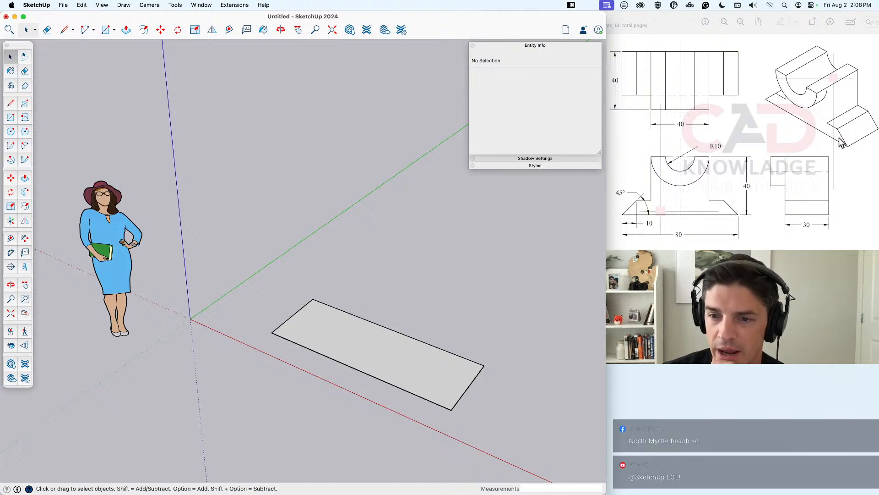
Step: Extrude the 80 by 30 inch base rectangle upward 10 inches with Push/Pull
key(p)
click(432, 386)
text(10)
key(Return)
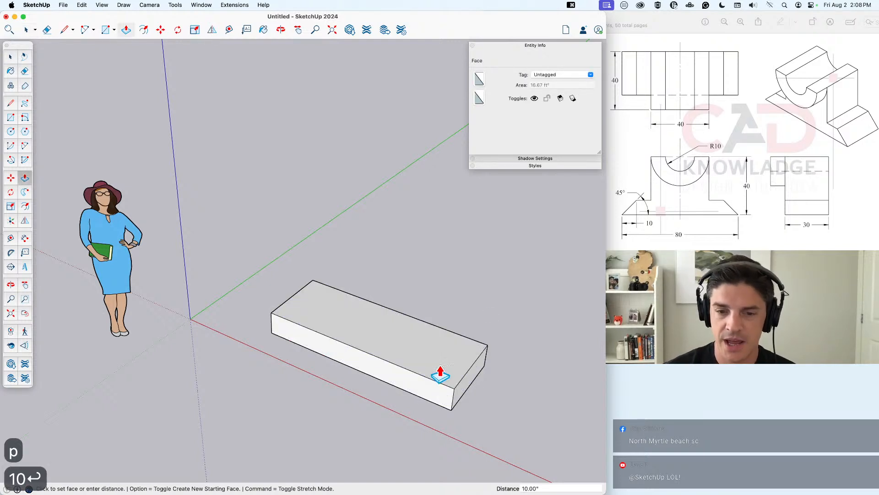
key(space)
Step: Create a 45° protractor guide from the front face's lower corner farthest from the origin, sloping inward over the block
middle_drag(378, 358, 410, 359)
click(11, 252)
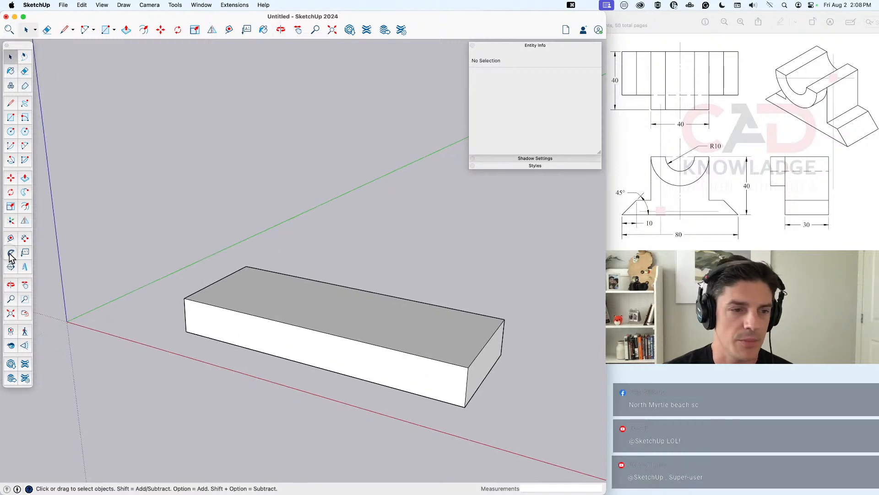
click(465, 407)
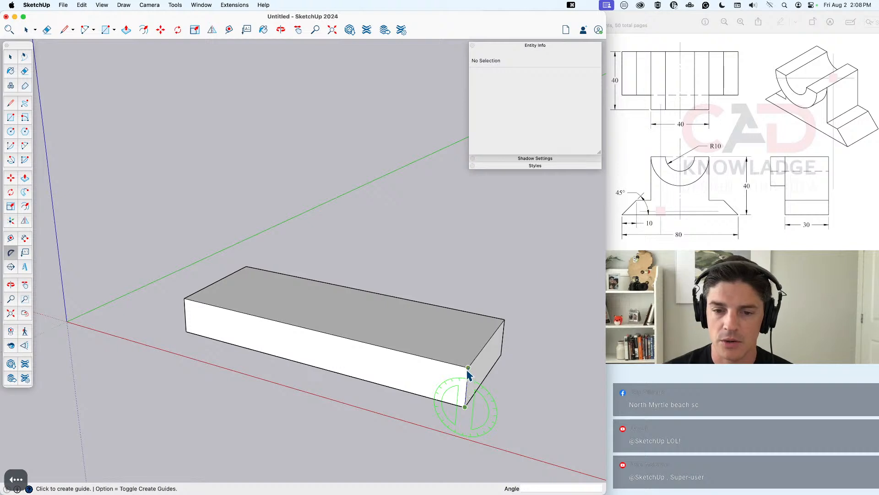
click(469, 367)
text(45)
key(Return)
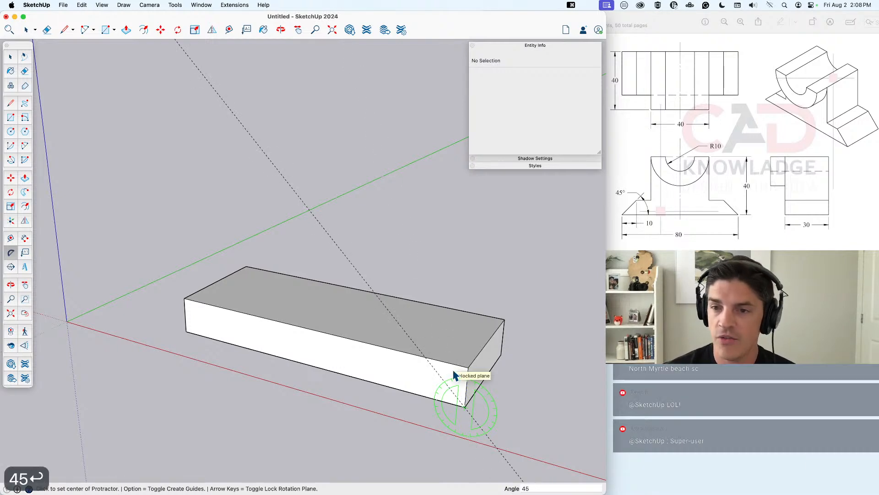
key(space)
Step: Create a mirrored 45° protractor guide from the front face's lower corner nearest the origin
click(11, 252)
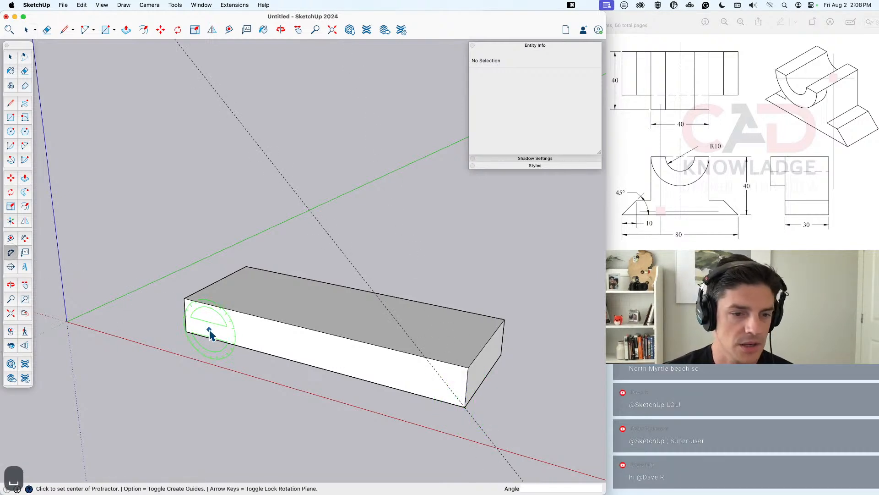
click(186, 331)
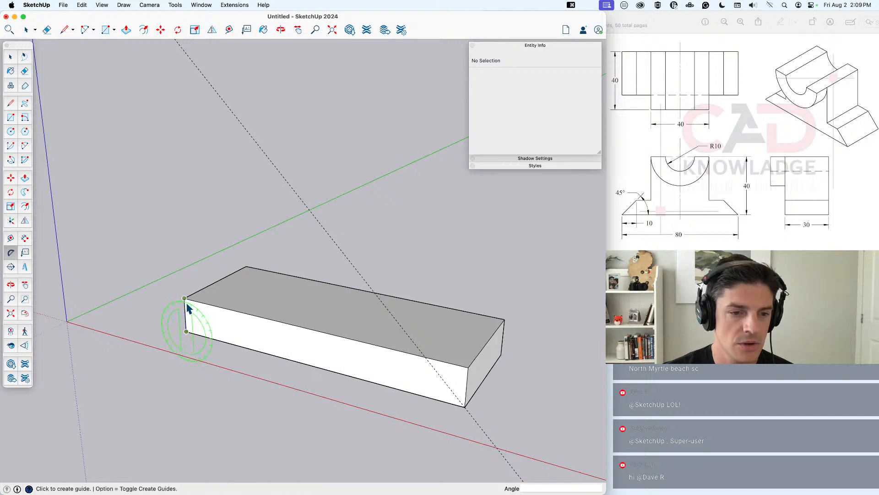
click(188, 309)
text(45)
key(Return)
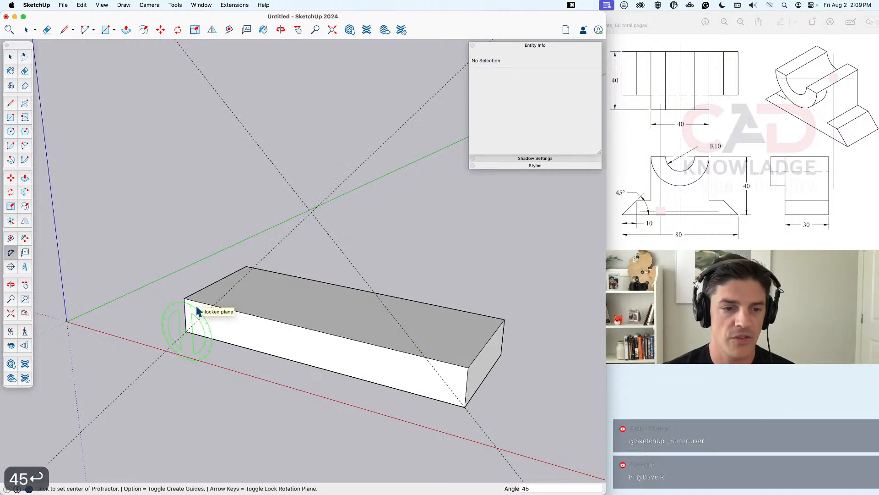
key(space)
Step: Draw lines along both 45° guides from the front face's lower corners to its top edge, and erase the guides
key(l)
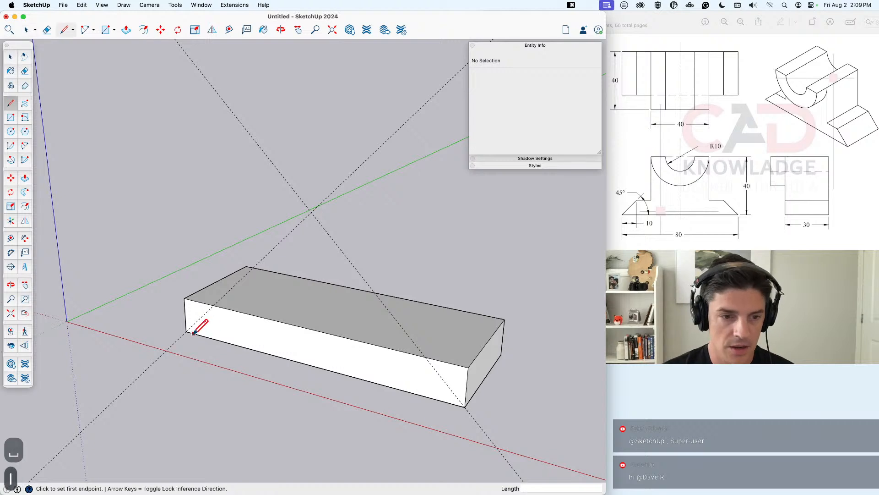
click(186, 331)
click(213, 304)
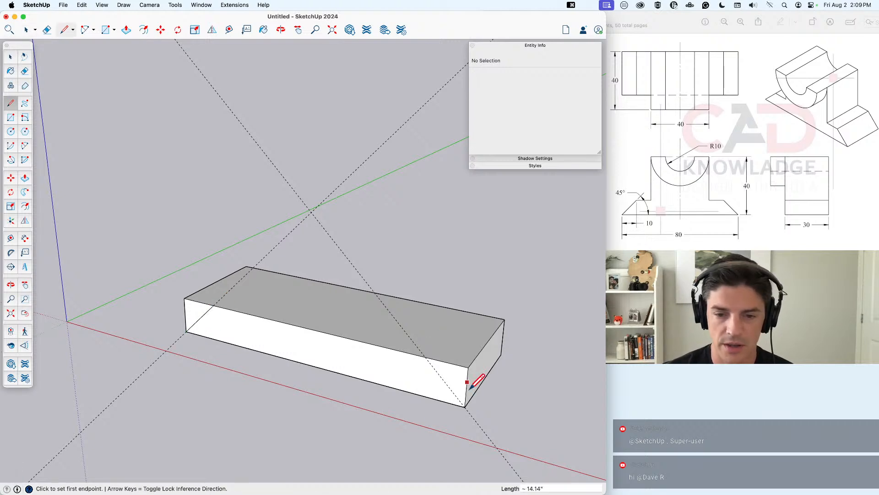
click(466, 405)
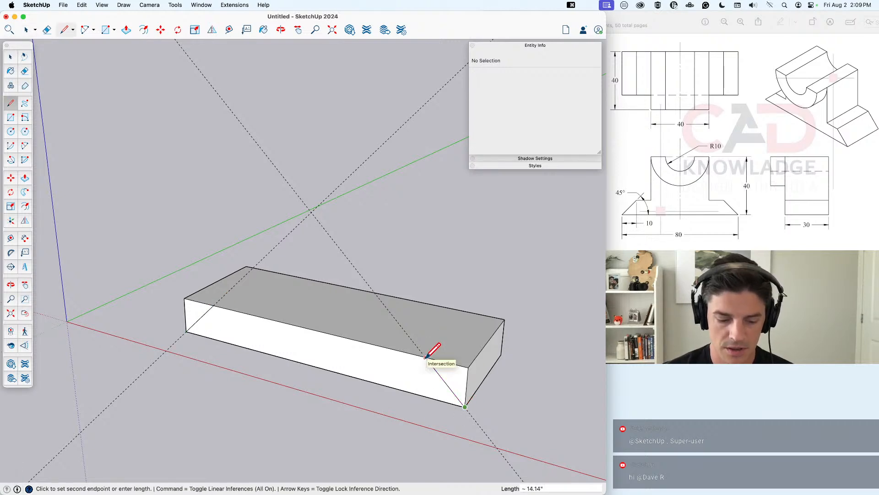
click(426, 357)
key(e)
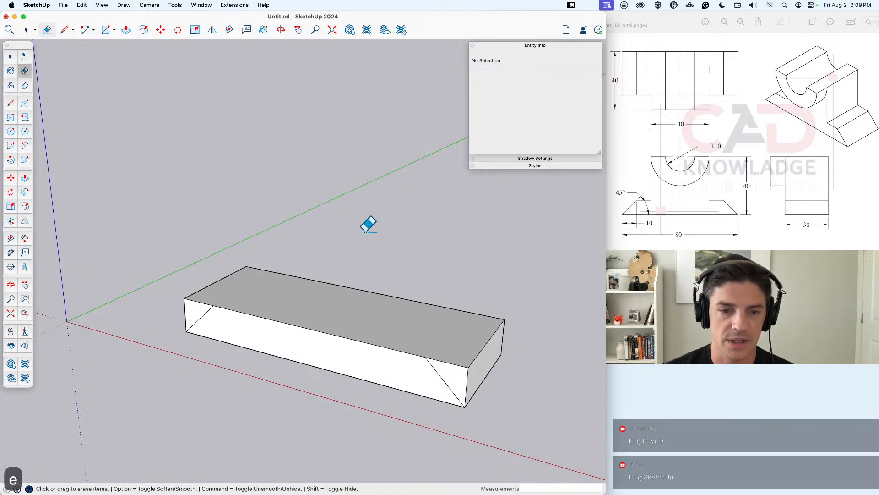
Step: Push both triangular end faces back through the block's full 30 inch depth to leave 45° sloped ends
key(p)
click(459, 387)
click(459, 334)
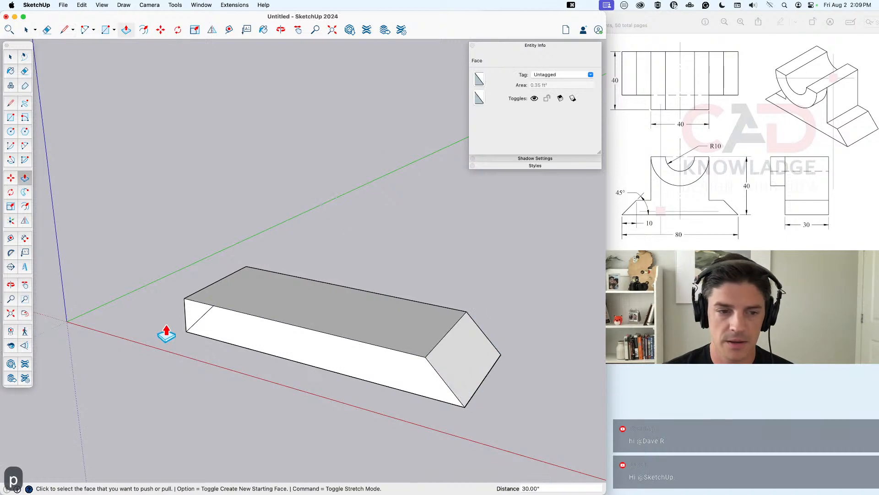
double_click(197, 319)
key(space)
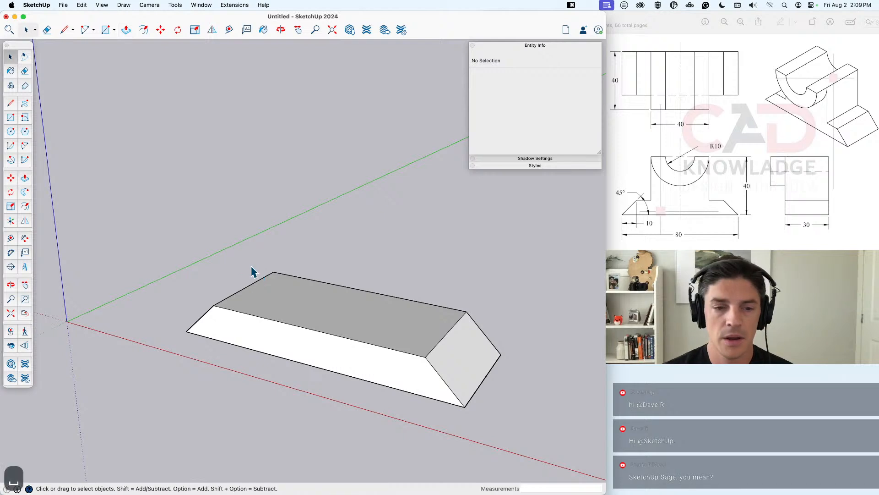
Step: Place parallel guides on the top face 10 inches inward from each of its two sloped-end edges
middle_drag(350, 296, 349, 318)
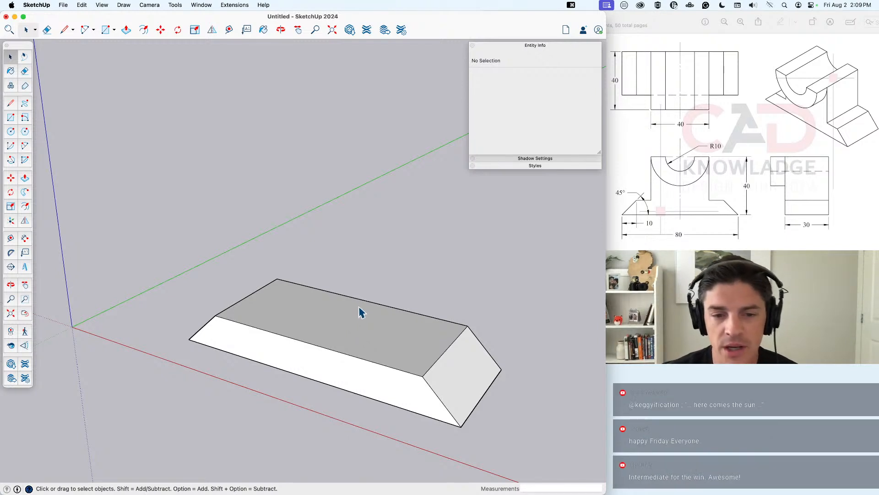
middle_drag(350, 320, 402, 380)
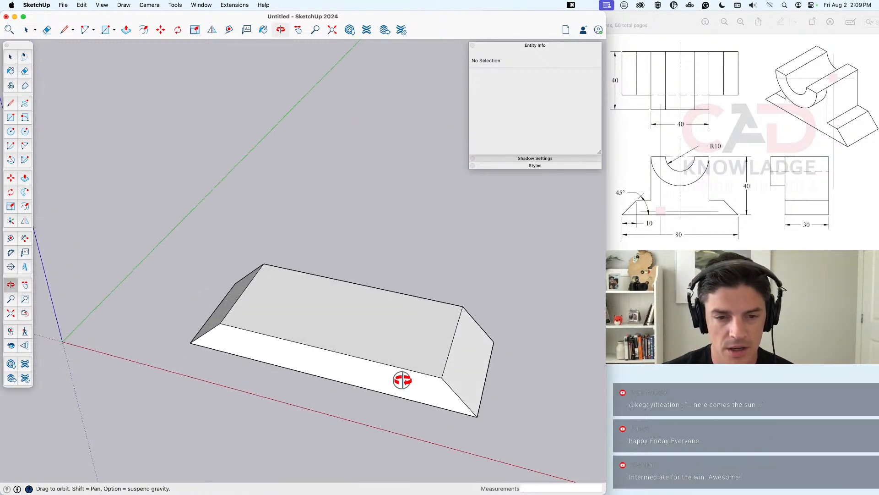
click(358, 326)
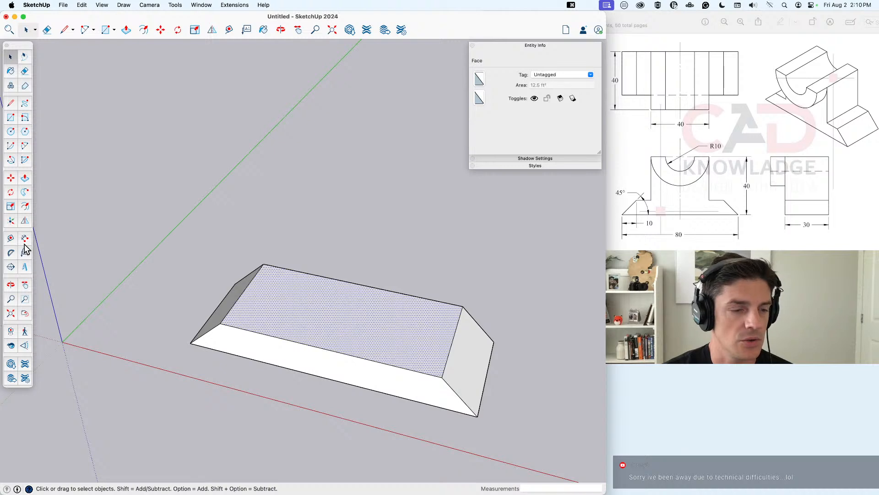
key(t)
click(453, 344)
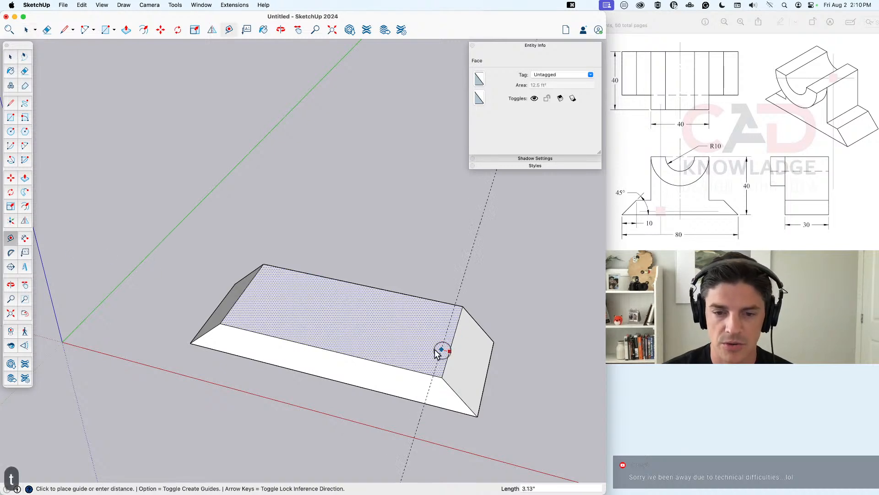
text(10)
key(Return)
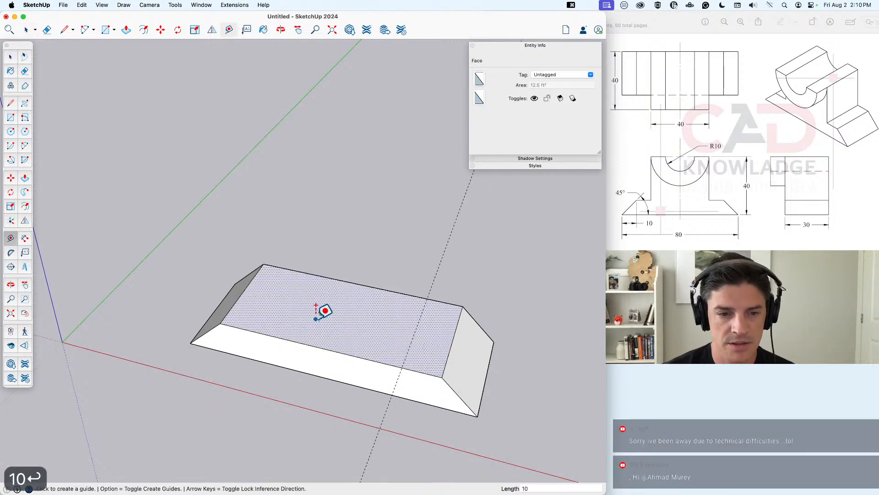
click(240, 290)
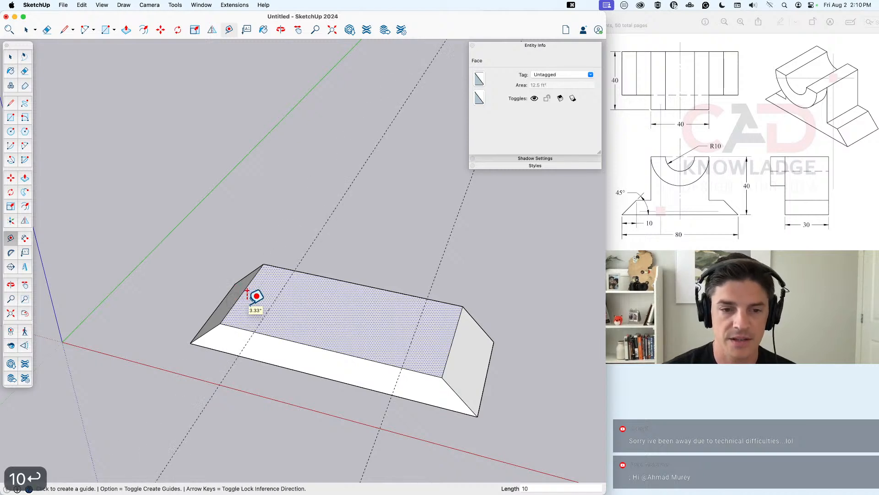
Step: Draw a rectangle on the top face between the two guides across its full depth, and erase the guides
key(r)
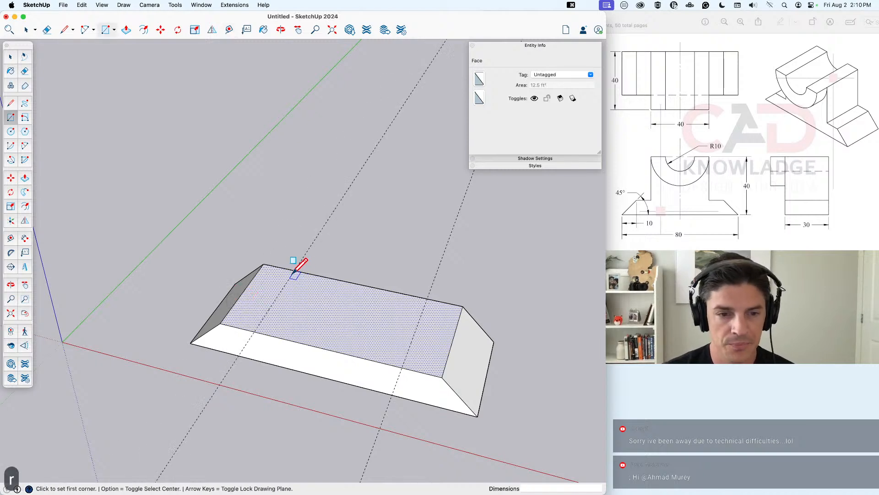
click(295, 270)
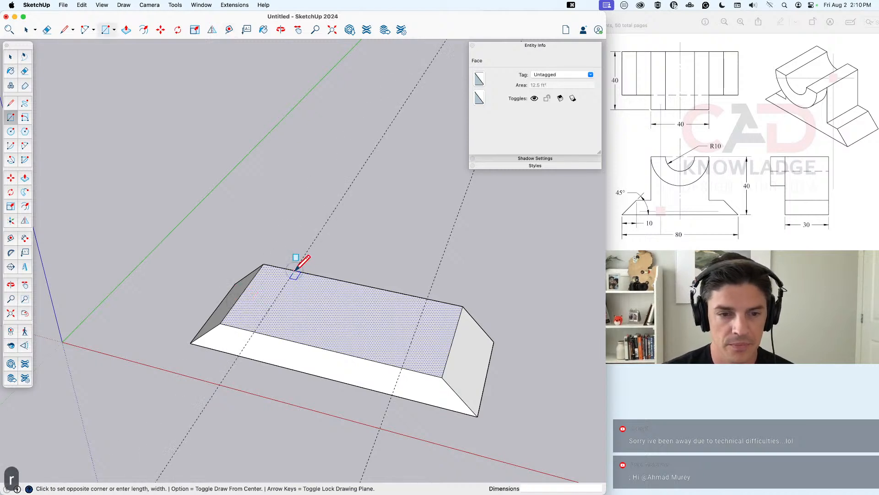
click(402, 369)
key(space)
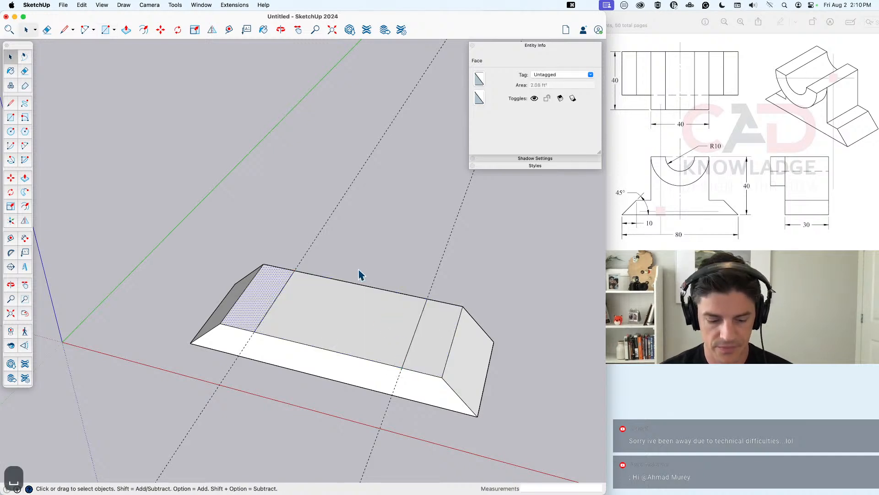
key(e)
drag(330, 219, 471, 245)
key(space)
Step: Extrude the middle rectangle of the top face upward 30 inches
middle_drag(389, 296, 367, 300)
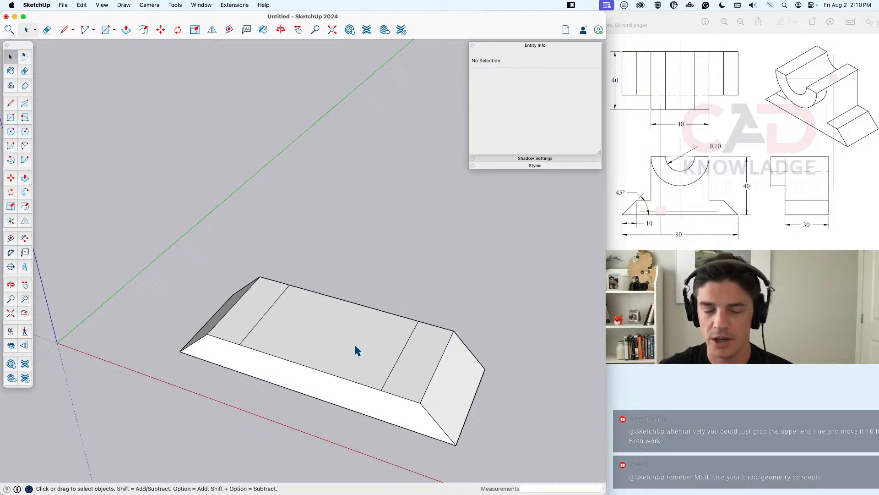
key(p)
click(356, 350)
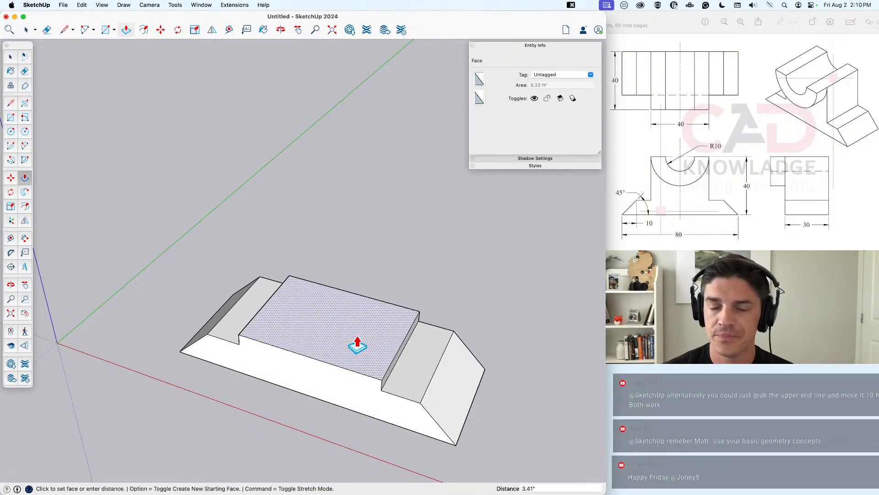
text(30)
key(Return)
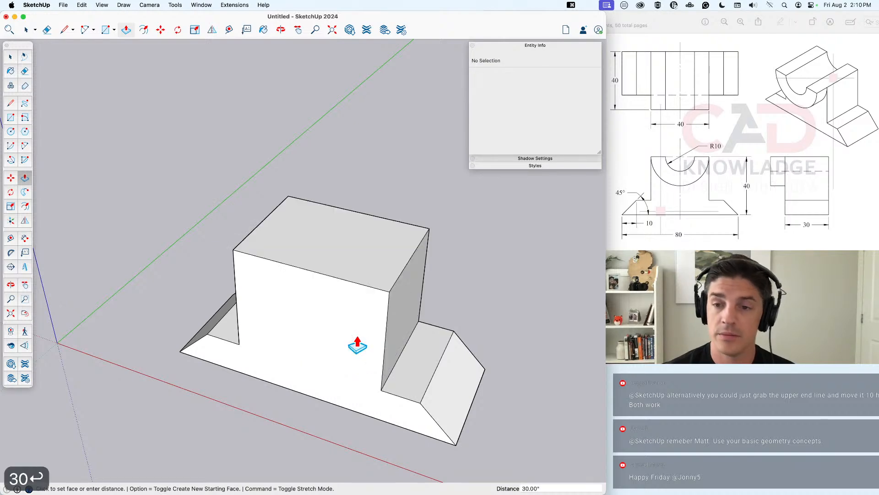
key(space)
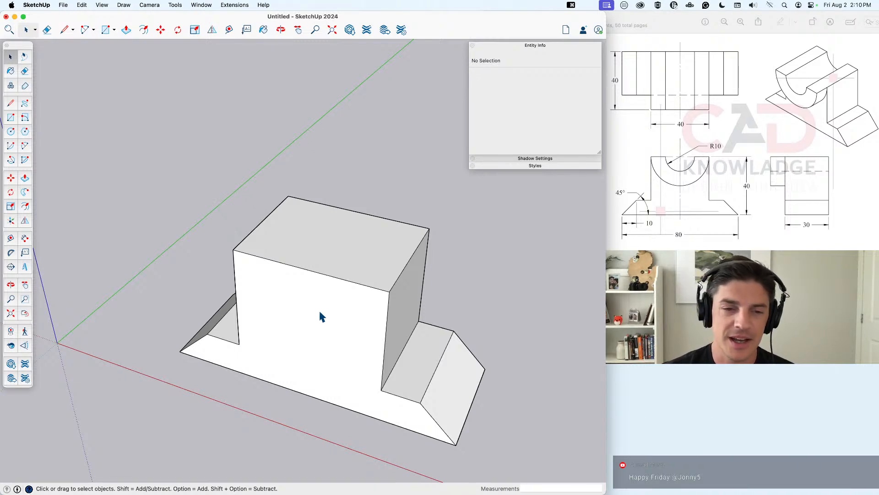
Step: Set the Circle tool to 48 sides and the 2 Point Arc tool to 24 sides
mouse_move(322, 314)
middle_down()
mouse_move(315, 320)
mouse_move(369, 271)
mouse_move(337, 308)
middle_up()
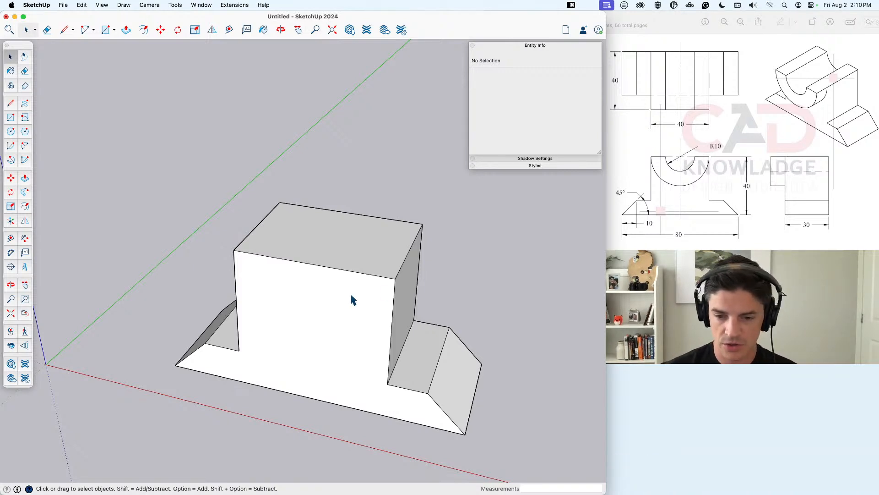
text(c48s)
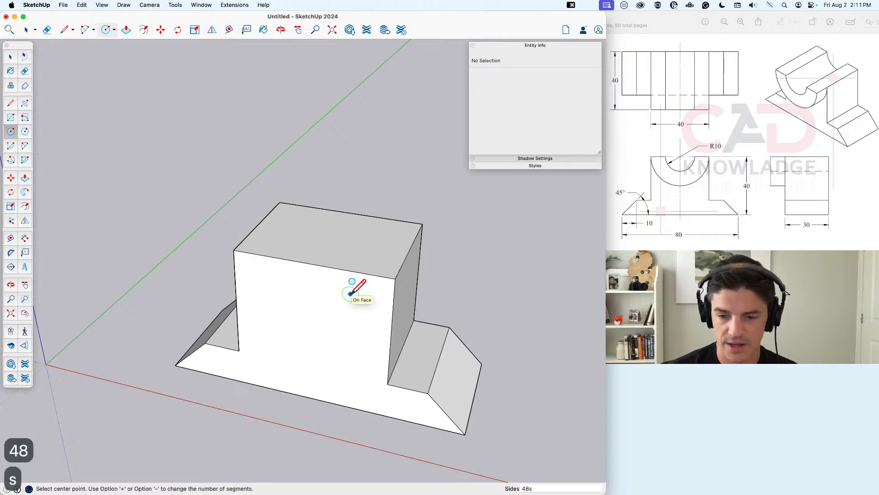
key(Return)
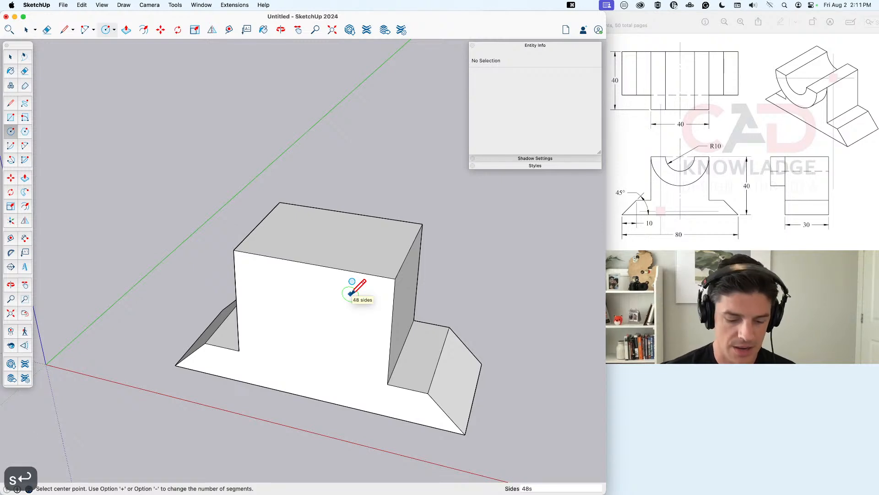
key(a)
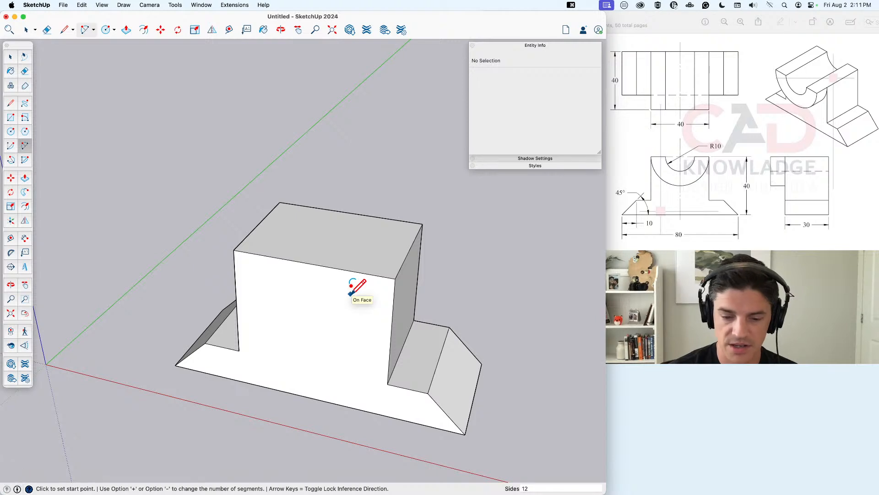
text(24s)
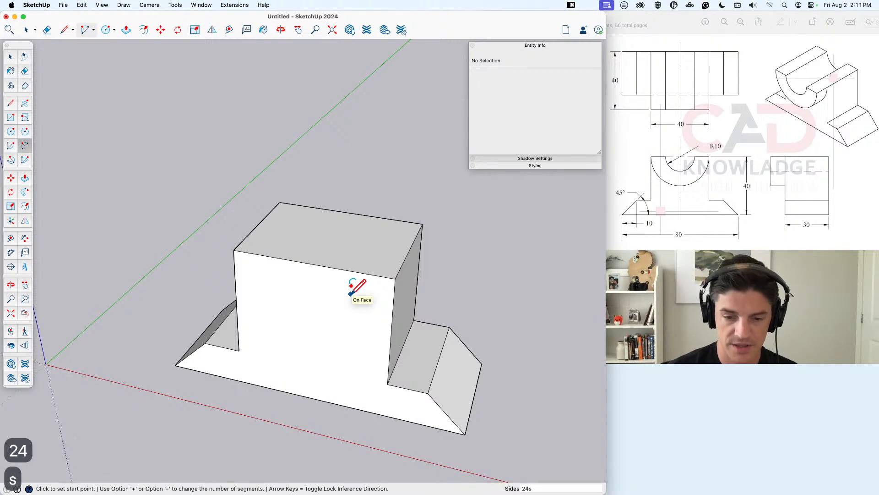
key(Return)
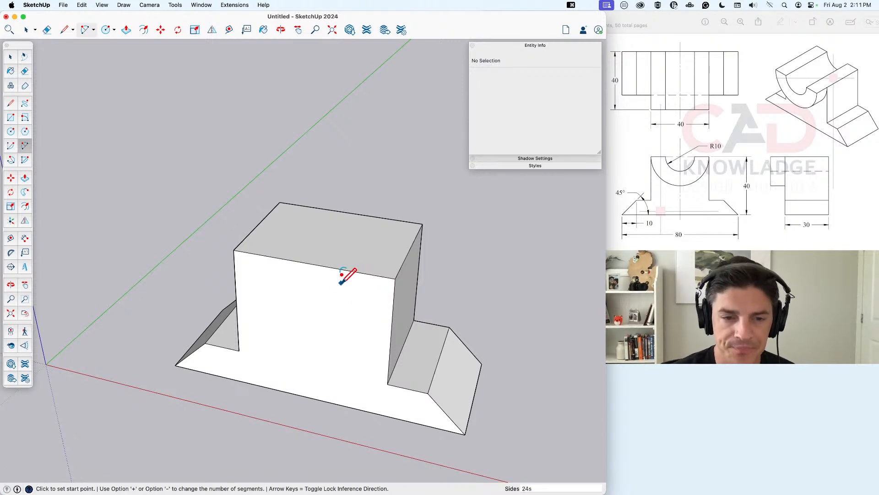
Step: Draw a 10-inch-radius circle on the block's front face centred on its top edge's midpoint, and delete the half above the edge
key(c)
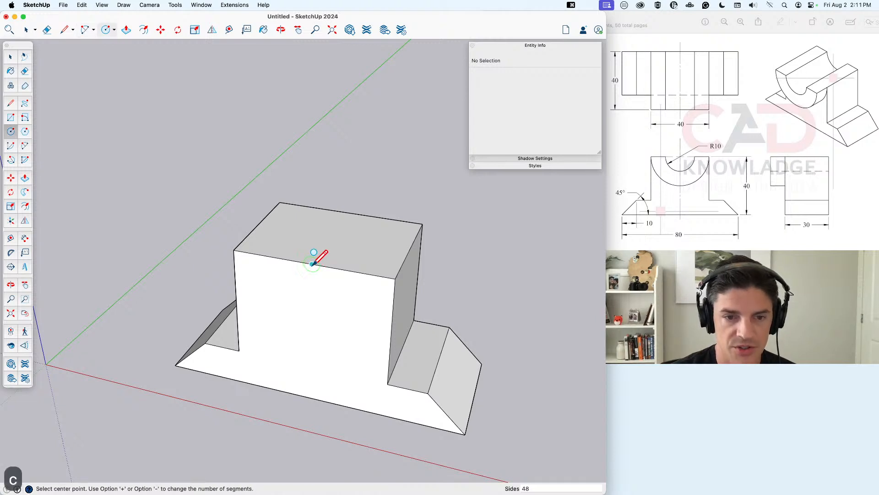
click(312, 263)
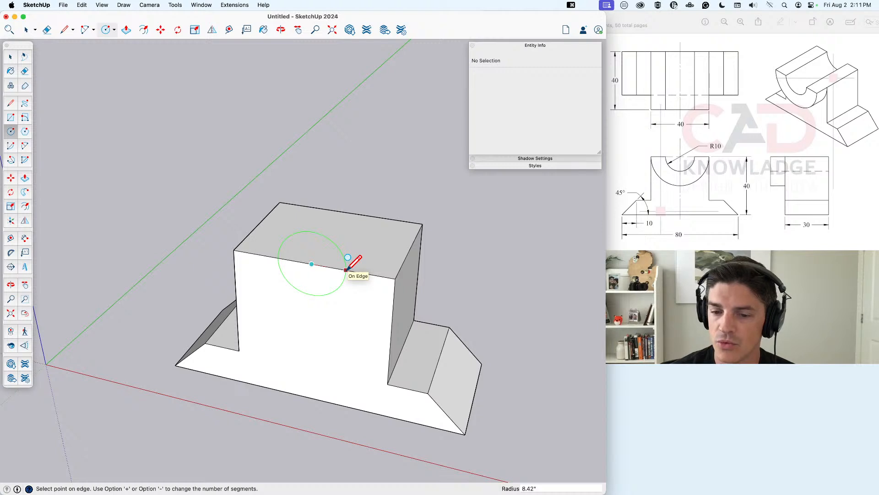
text(10)
key(Return)
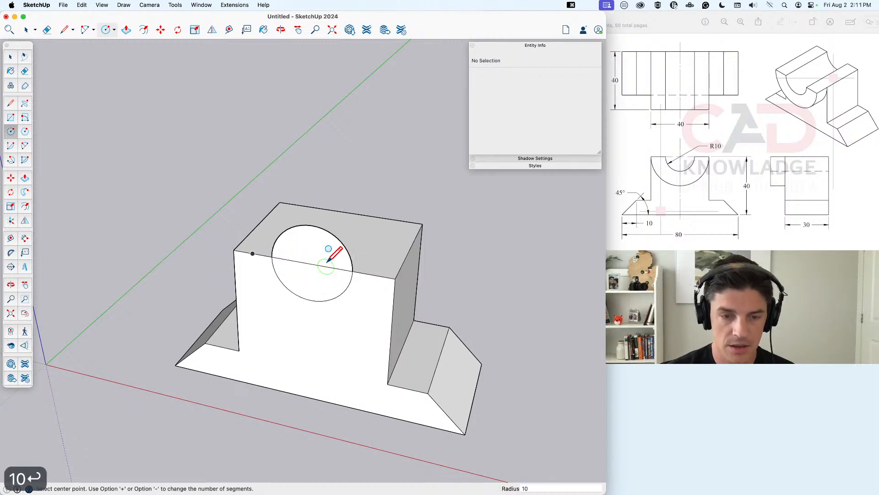
key(space)
click(343, 240)
key(Delete)
Step: Push the half-circle face through the block's full depth to cut the semicircular saddle
key(p)
click(327, 289)
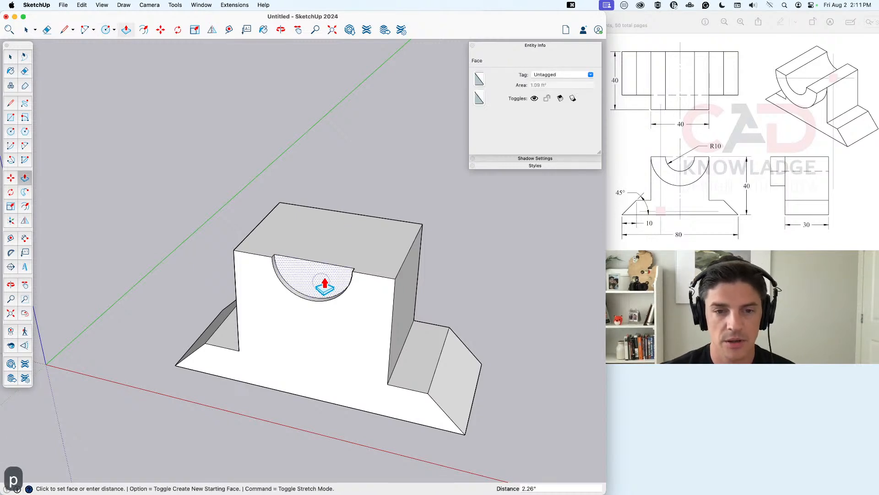
click(361, 228)
key(space)
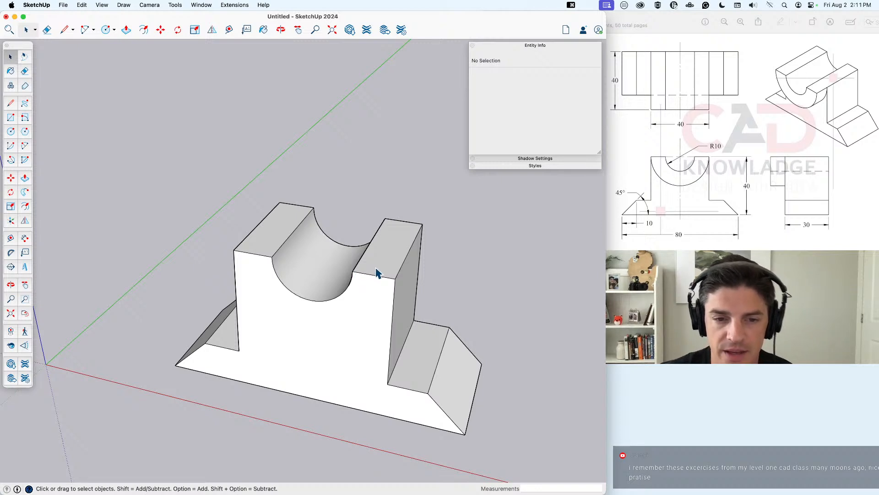
Step: Measure the front top edge from the saddle's rim to the block's outer corner
key(t)
click(352, 271)
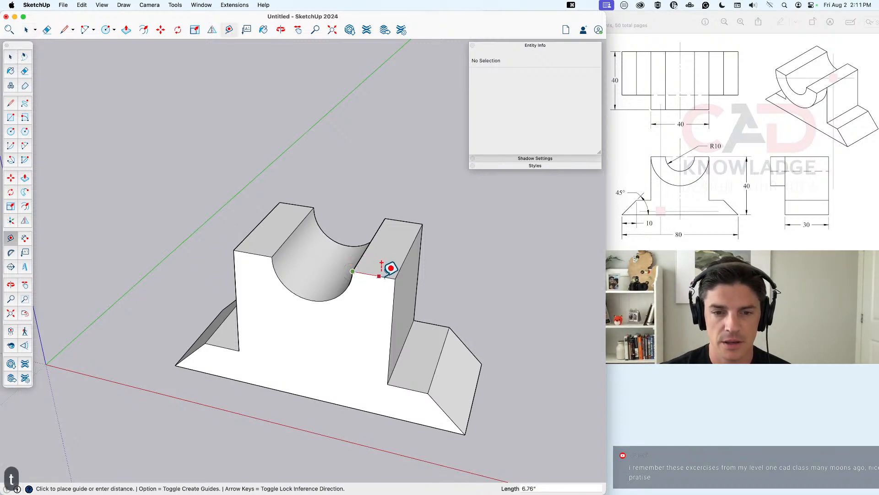
click(395, 278)
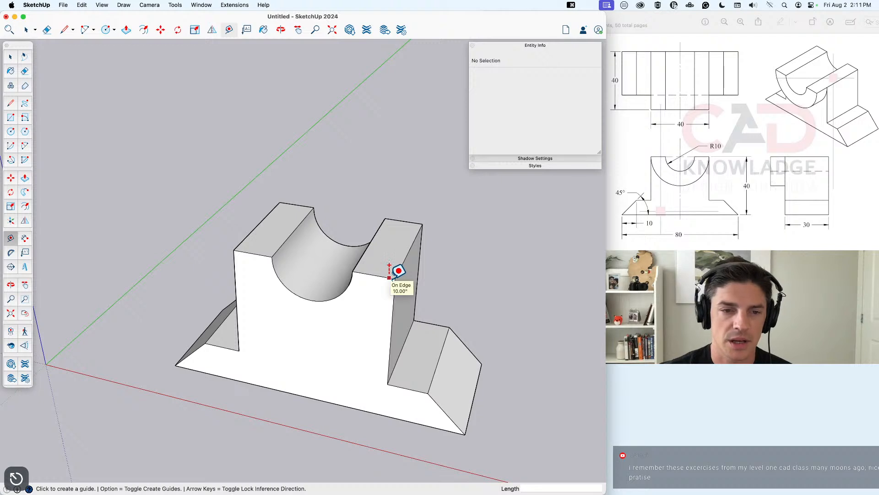
key(space)
Step: Try to offset the saddle's front arc outward to the block's top outer corner
click(351, 291)
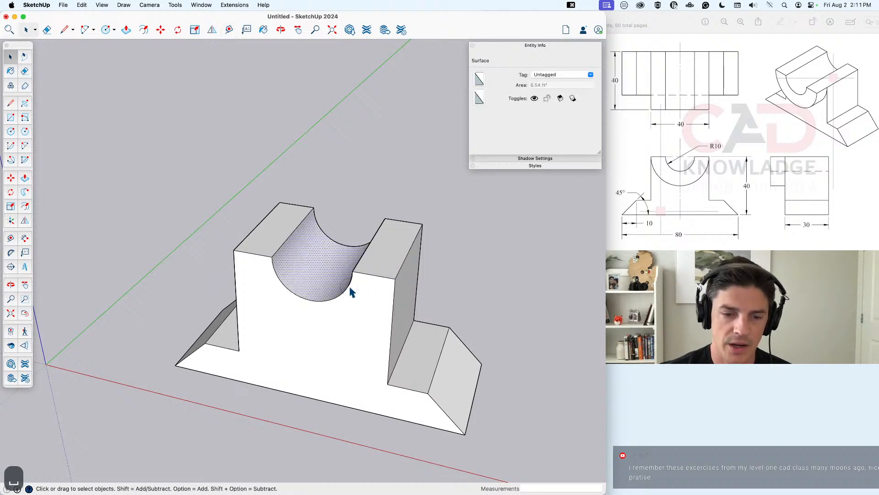
click(351, 289)
key(f)
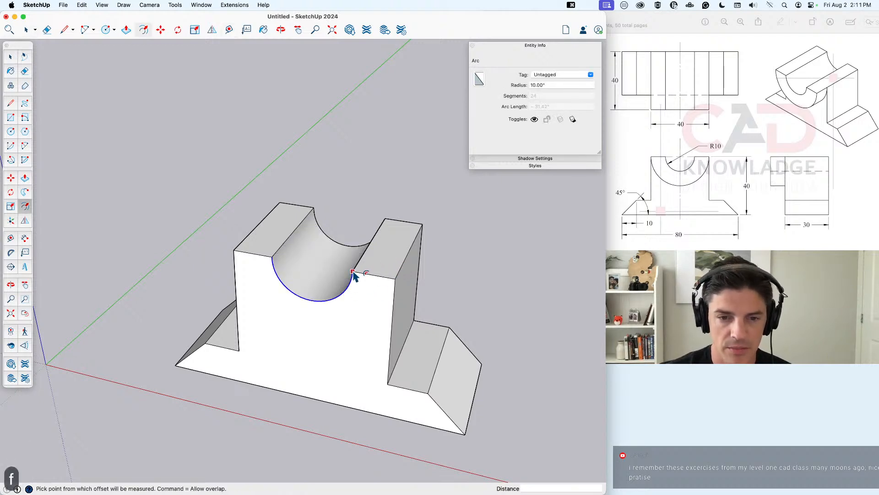
click(352, 271)
click(396, 278)
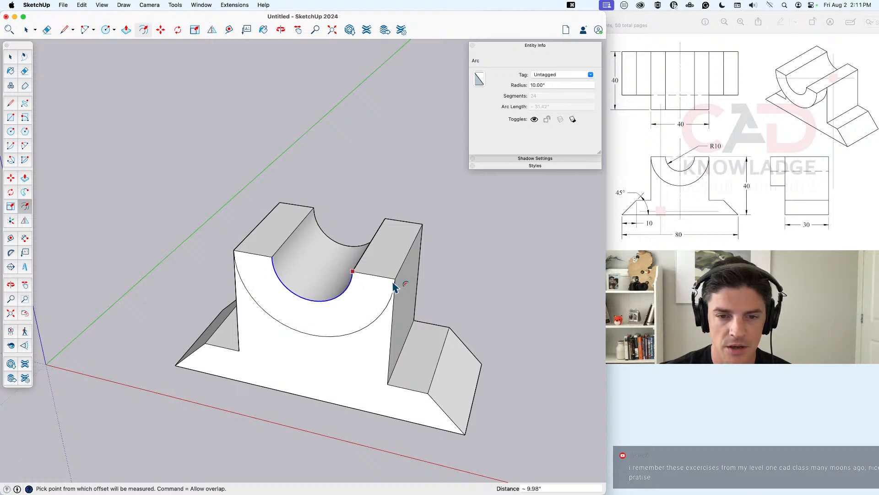
scroll(397, 286, up, 5)
scroll(406, 281, down, 3)
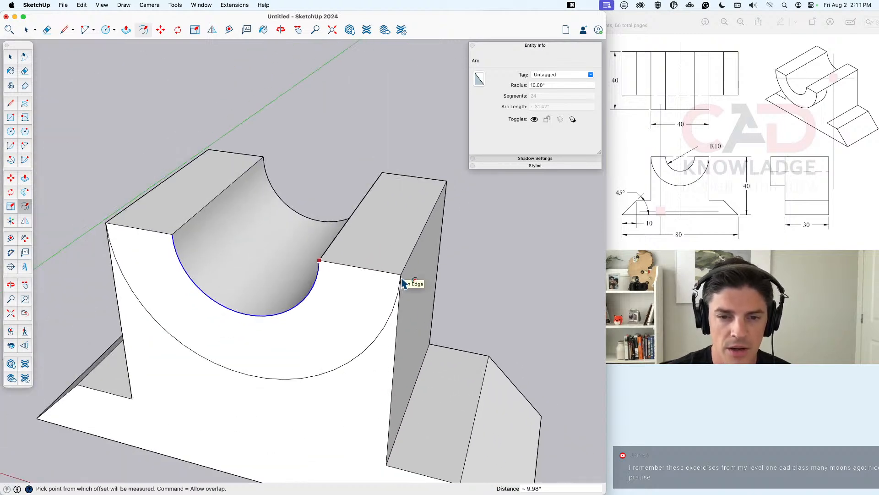
key(space)
Step: Extrude the front face between the saddle arc and its offset forward 10 inches
scroll(360, 298, down, 2)
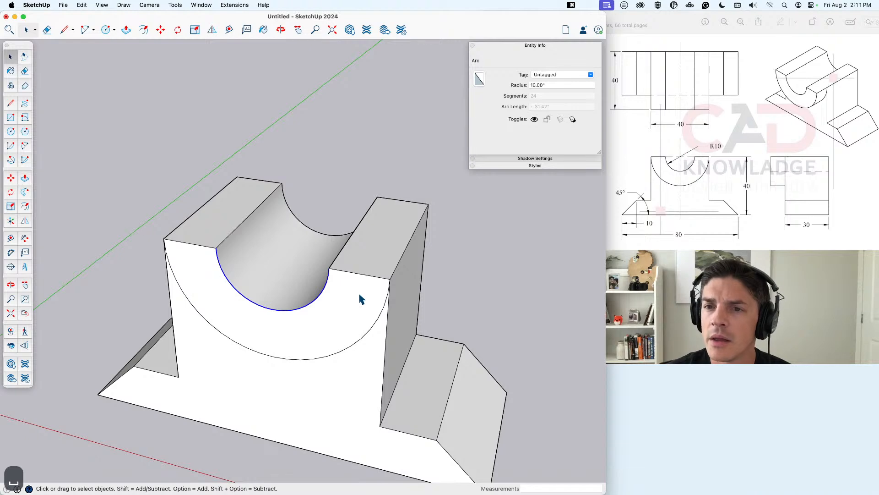
click(359, 293)
key(p)
click(359, 296)
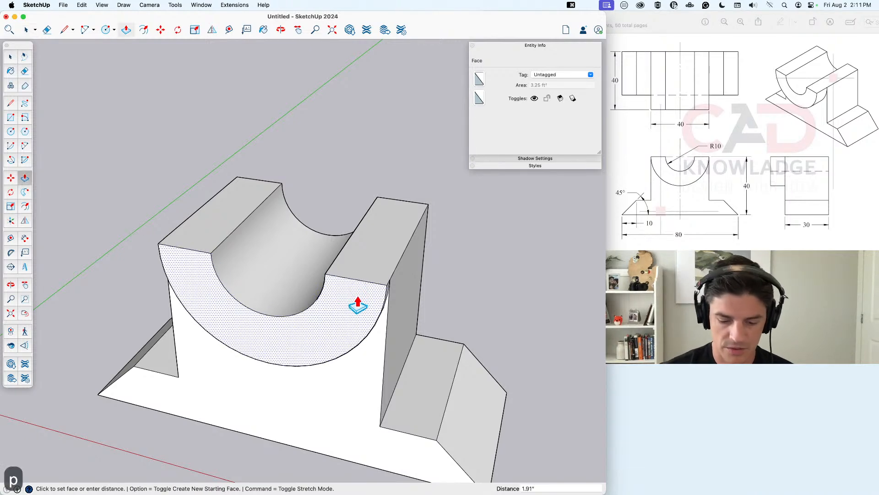
text(10)
key(Return)
middle_drag(358, 303, 342, 324)
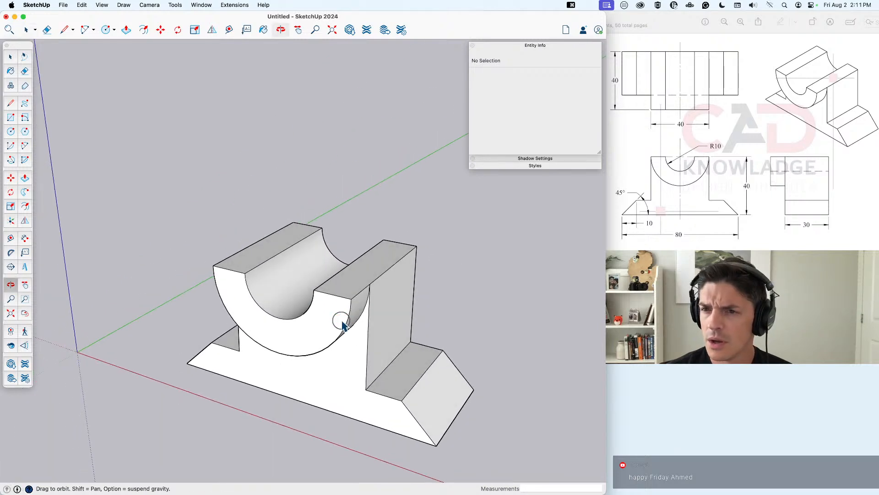
key(space)
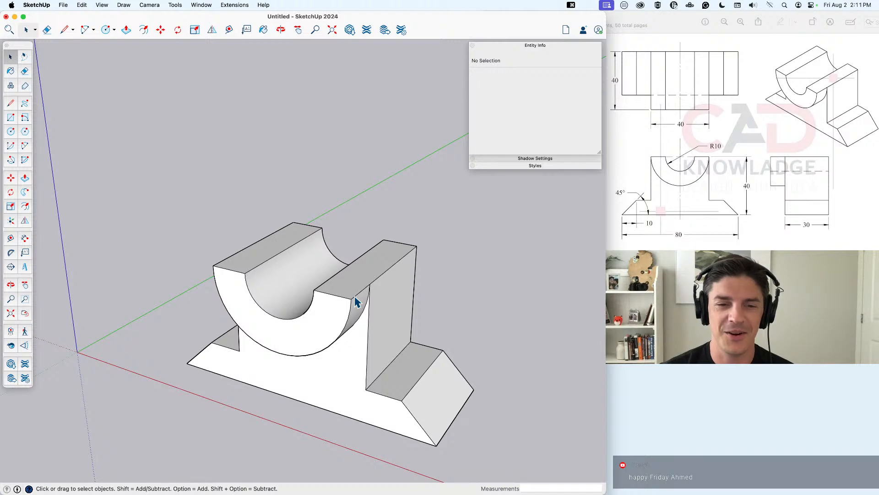
Step: Measure the overall width across the top of the extruded ring's front face
mouse_move(353, 309)
middle_down()
mouse_move(342, 353)
mouse_move(355, 351)
mouse_move(357, 336)
middle_up()
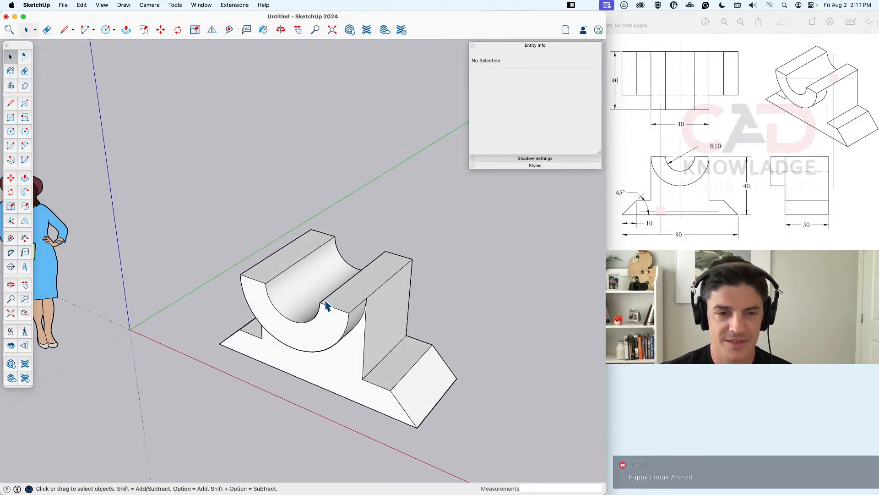
key(t)
click(240, 274)
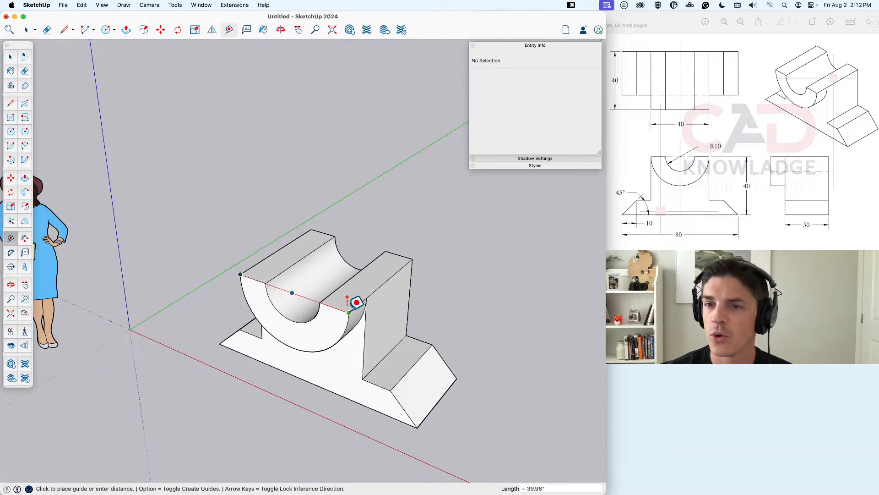
key(Escape)
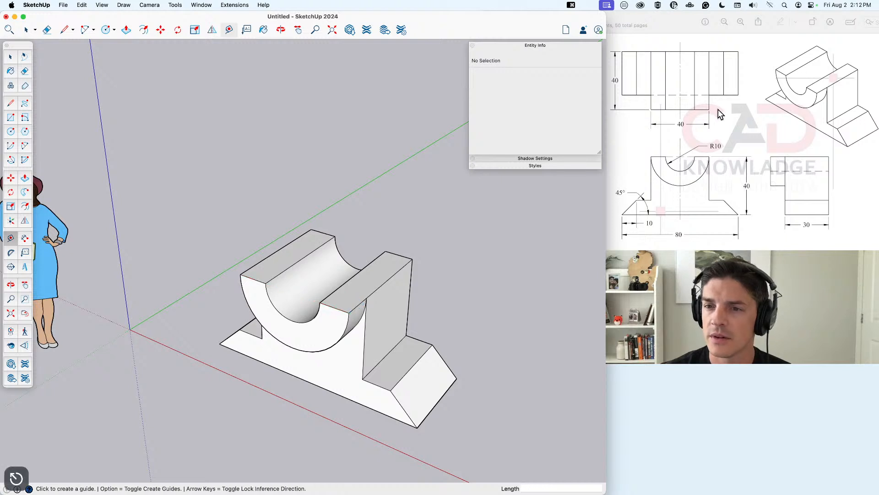
key(r)
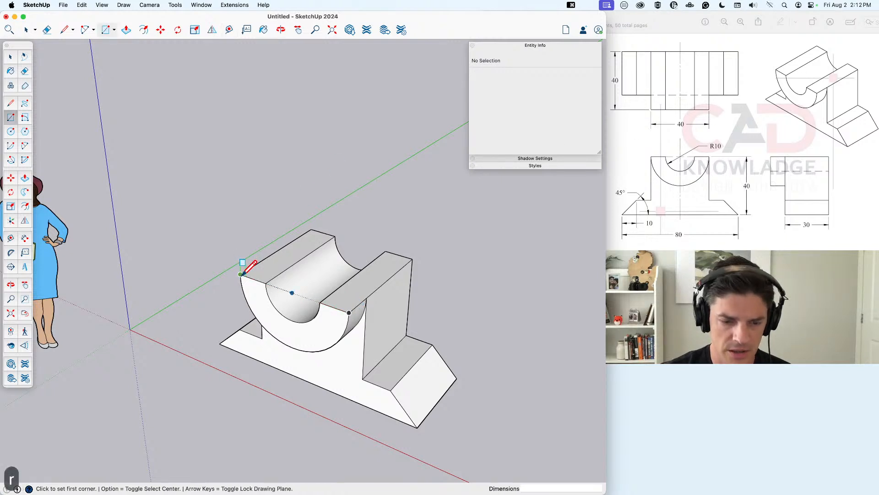
key(t)
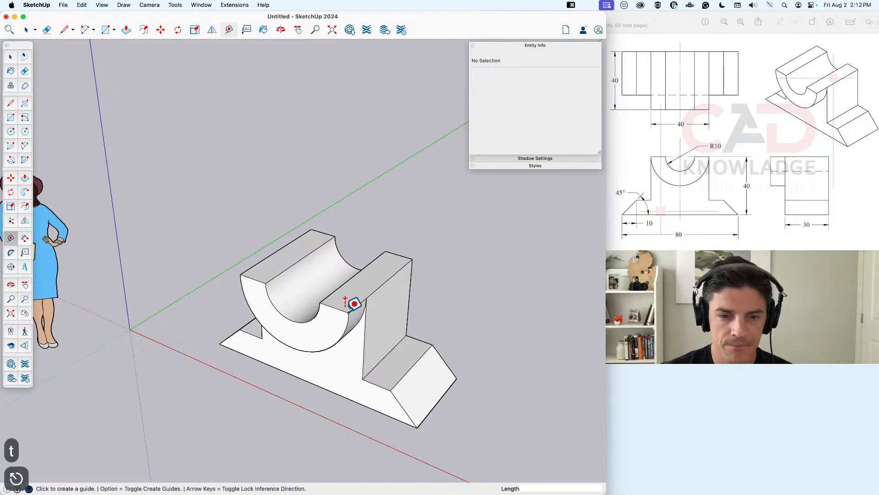
Step: Undo the ring extrusion and examine where the offset arc meets the block's top outer corner
key(super+z)
scroll(356, 306, up, 5)
key(space)
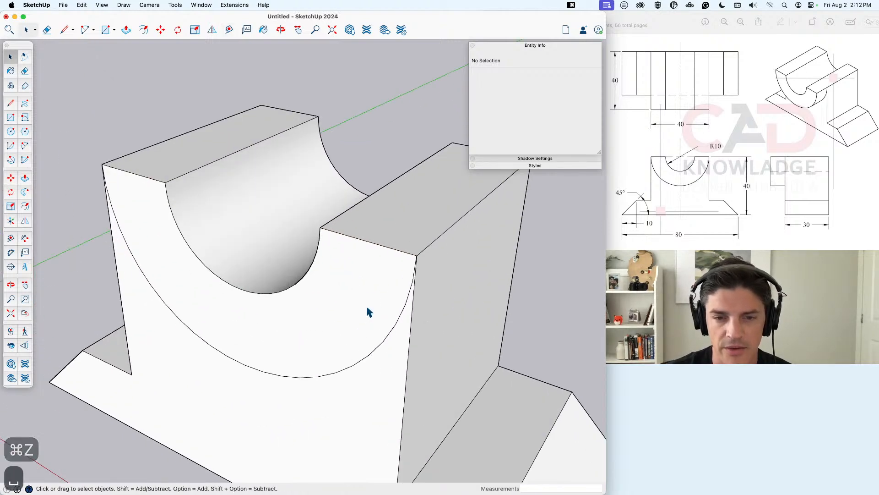
scroll(436, 240, up, 8)
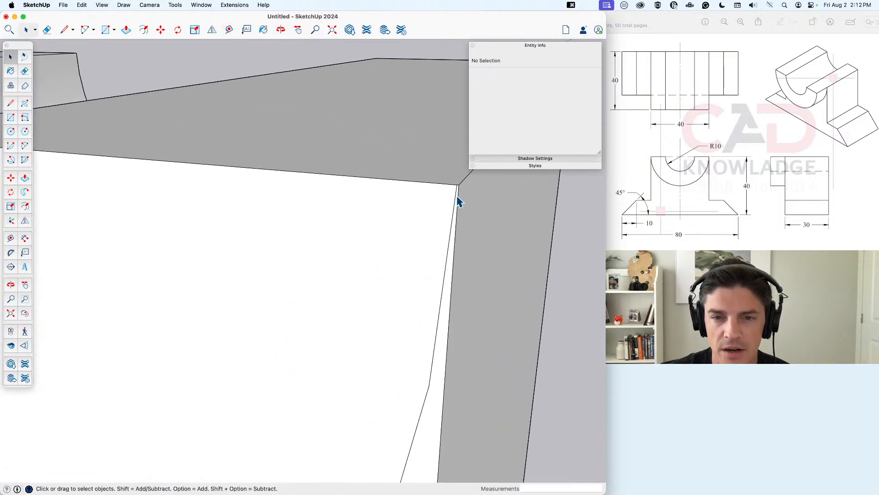
scroll(453, 221, up, 4)
middle_drag(457, 197, 333, 296)
scroll(333, 296, up, 4)
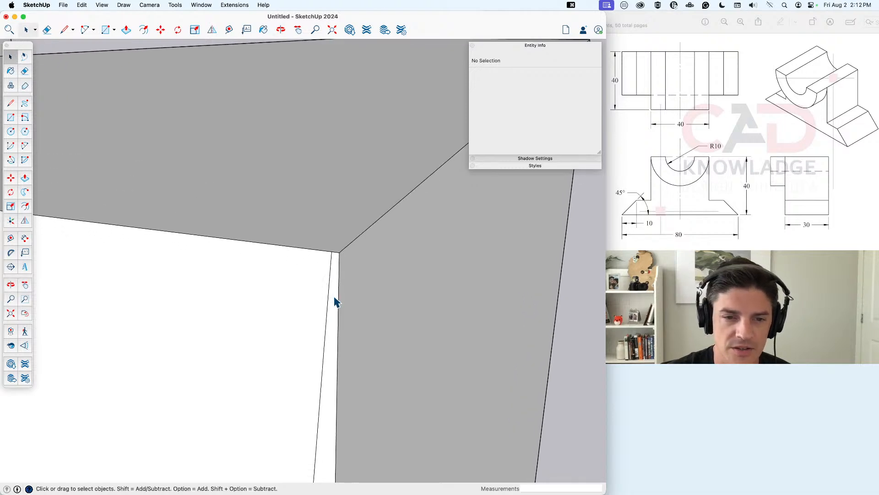
click(337, 243)
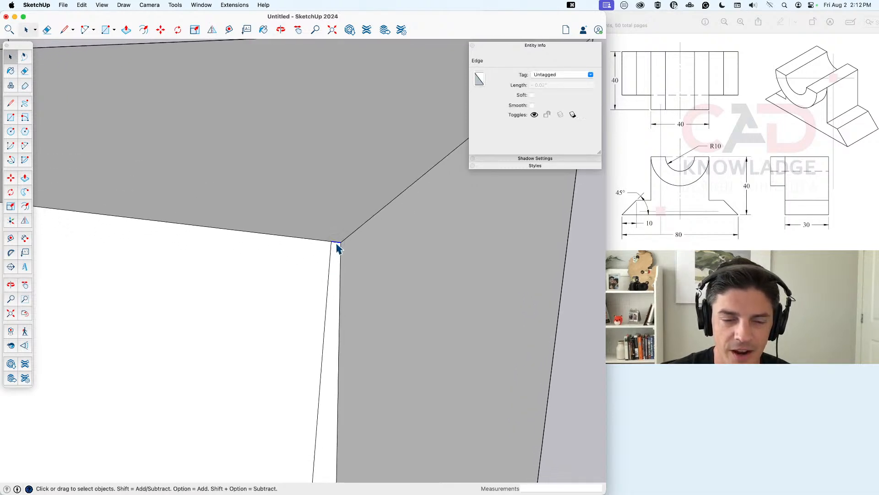
Step: Undo the offset of the saddle's front arc
scroll(337, 244, down, 5)
key(super+z)
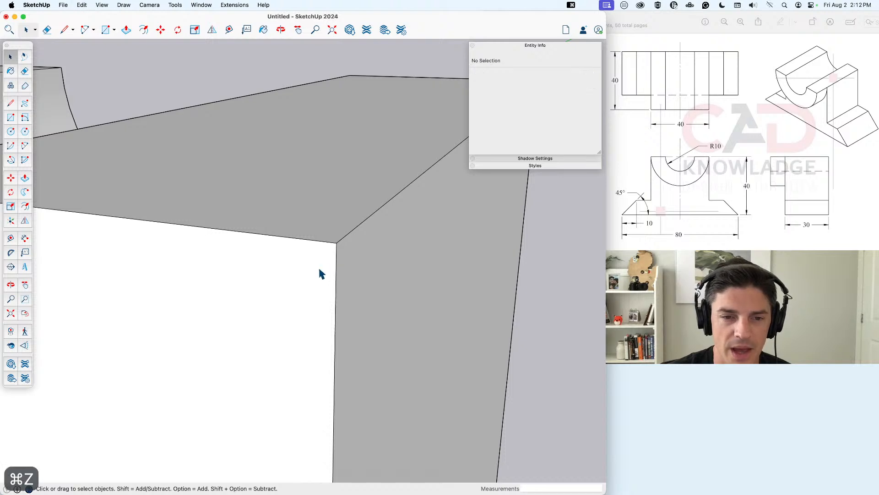
scroll(320, 273, down, 6)
middle_drag(238, 339, 366, 318)
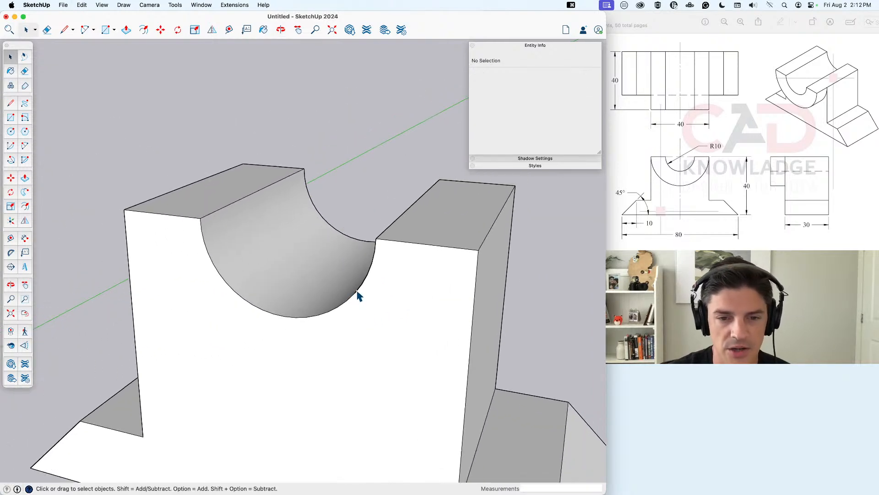
Step: Draw a 2-point arc between the front face's two top outer corners, bulging 20 inches downward as a half circle
click(362, 289)
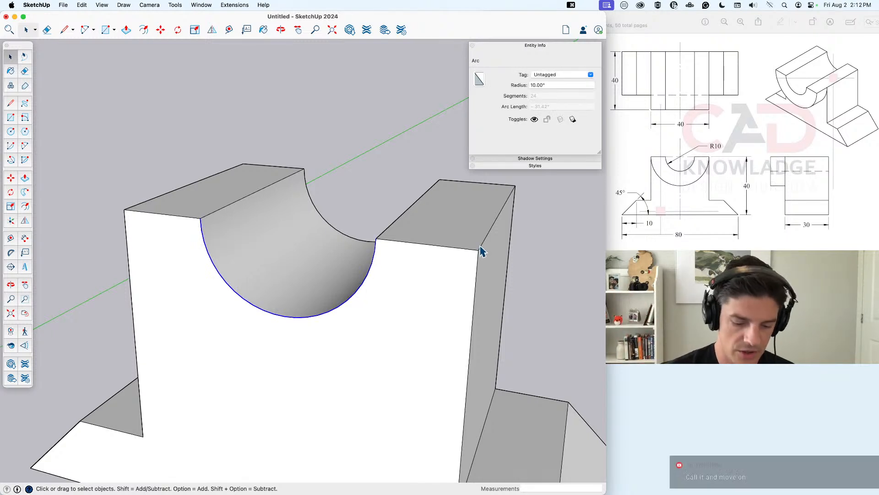
key(a)
click(124, 210)
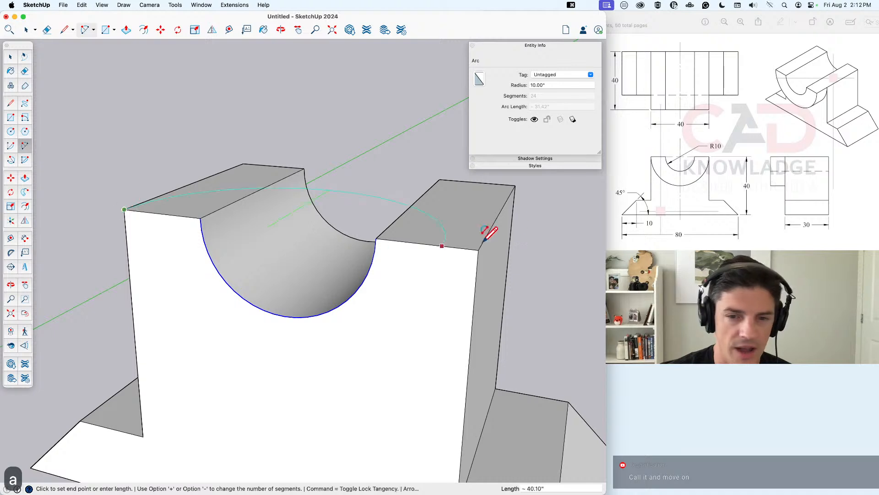
click(480, 249)
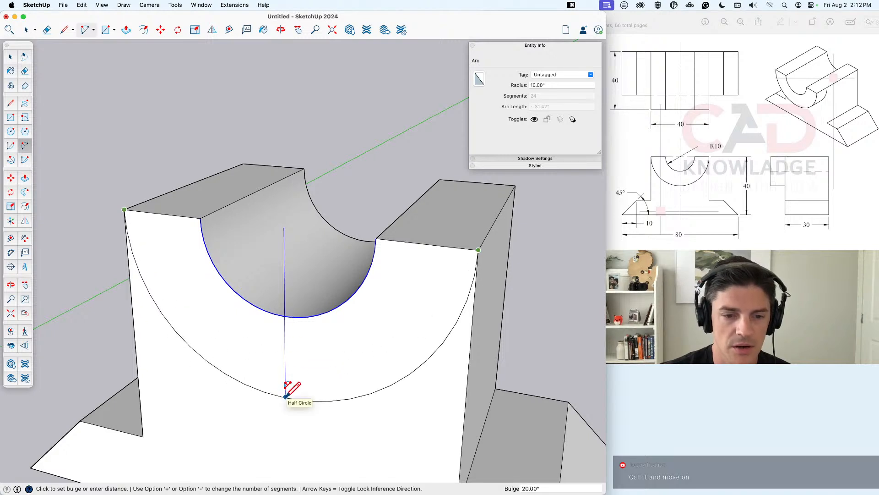
click(286, 397)
Step: Extrude the half-ring face around the saddle forward 10 inches
key(space)
click(393, 334)
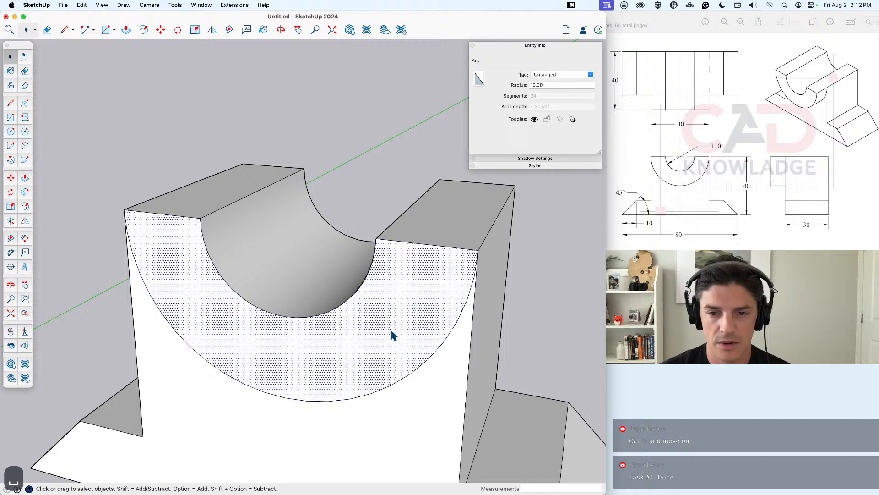
key(p)
click(412, 320)
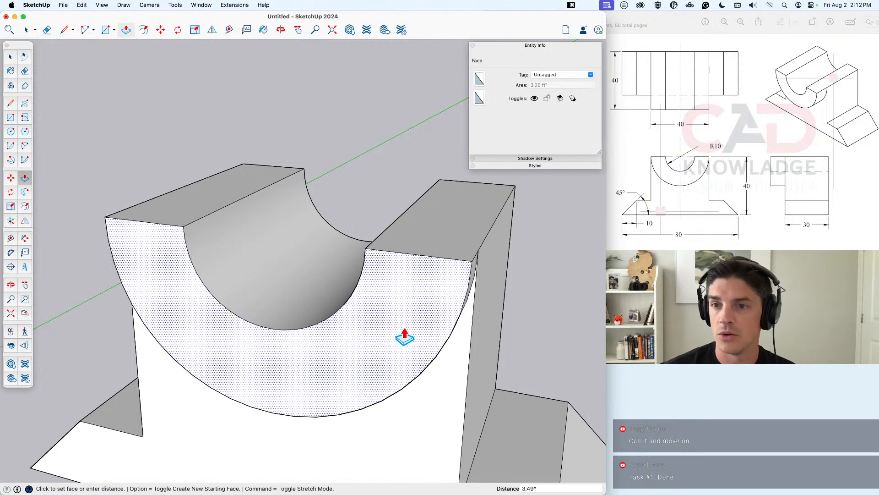
text(10)
key(Return)
key(space)
scroll(403, 311, down, 2)
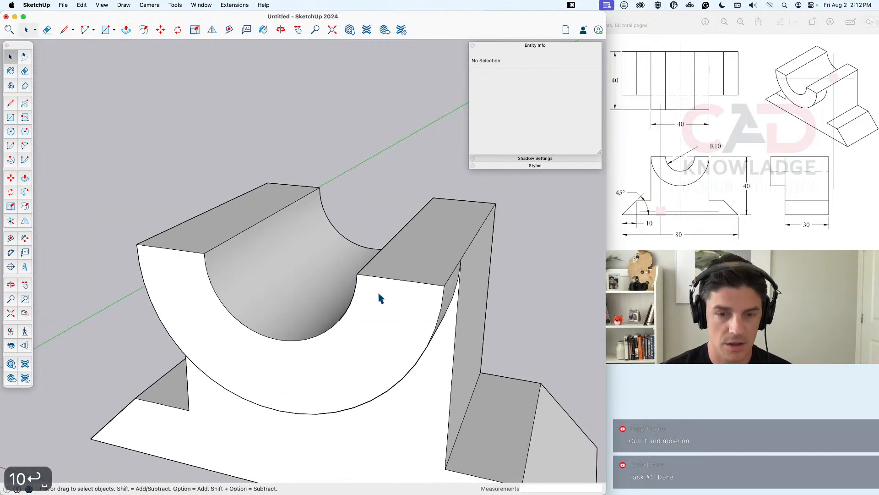
Step: Measure the half ring's front top edge from one outer corner to the other
key(t)
click(137, 244)
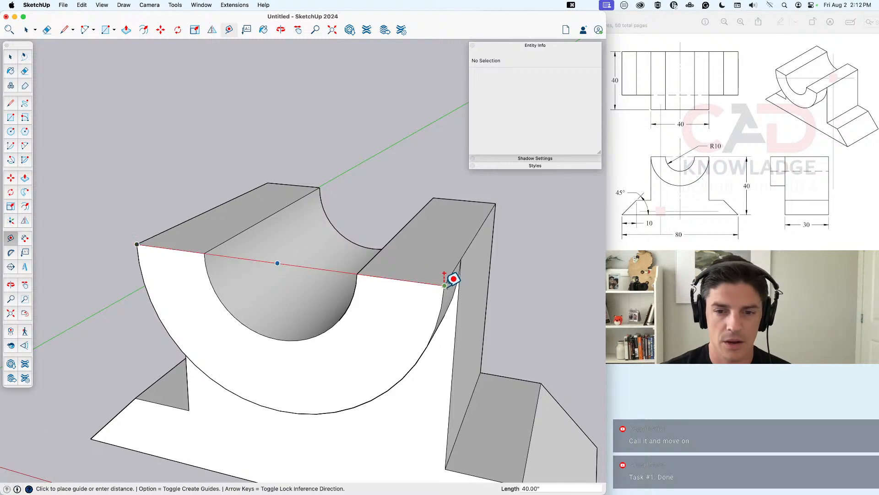
key(Escape)
Step: Try a linear dimension between the half ring's two front outer top corners, placed above the bracket, and undo it
scroll(444, 285, down, 5)
middle_drag(488, 308, 324, 316)
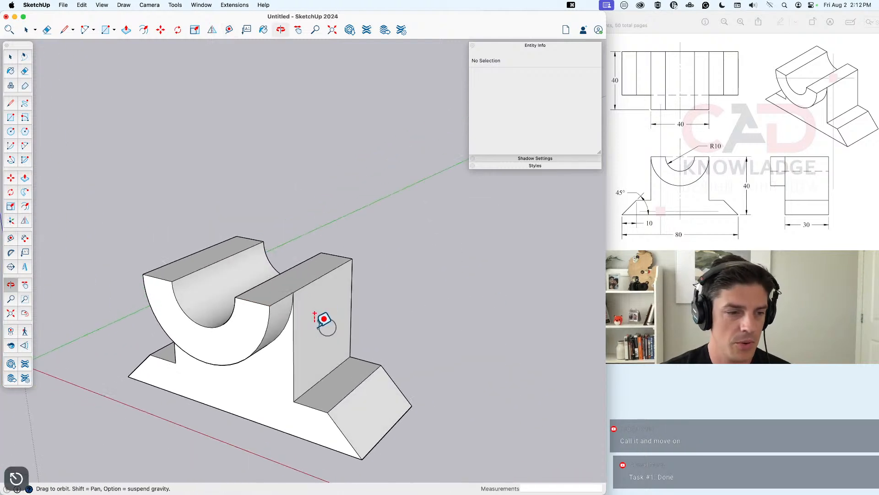
click(25, 239)
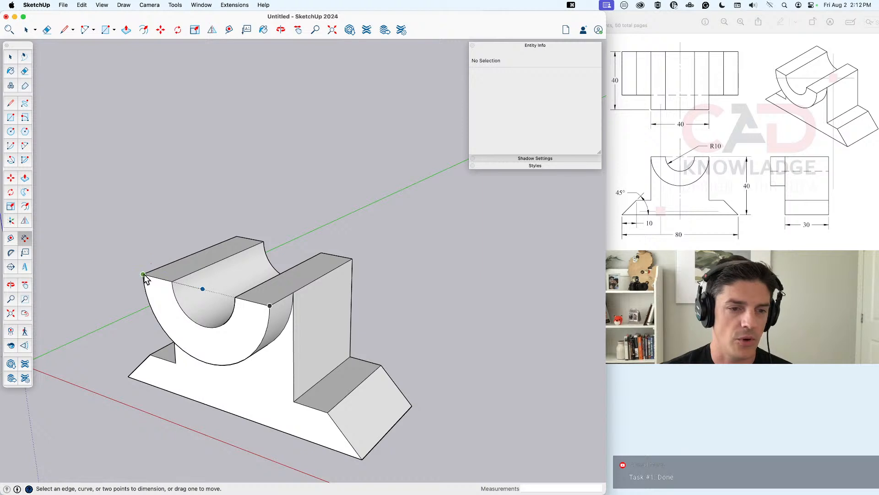
click(143, 273)
click(270, 304)
click(269, 183)
key(space)
scroll(208, 173, up, 5)
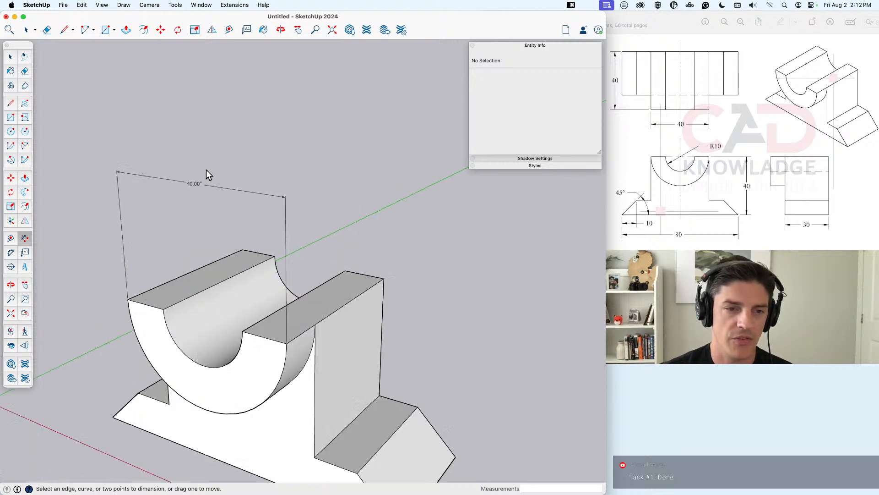
key(super+z)
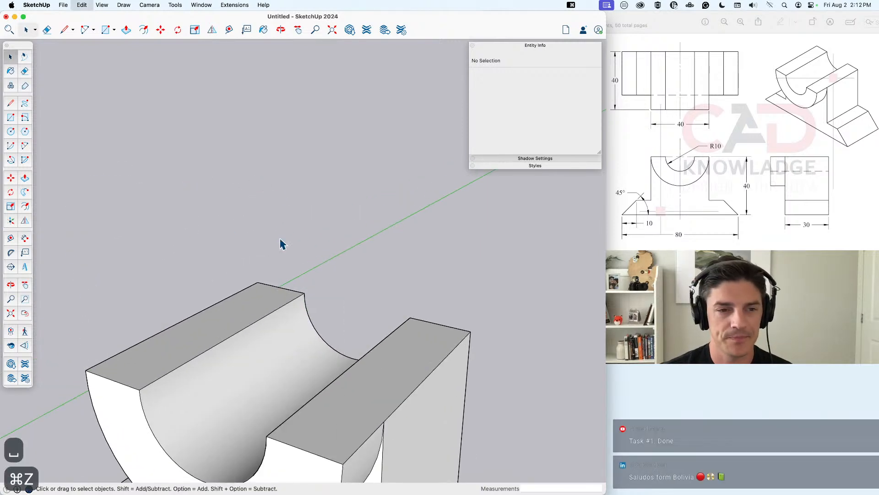
Step: Select all the connected geometry of the finished bracket and make it a group
scroll(277, 275, down, 6)
triple_click(283, 344)
right_click(283, 345)
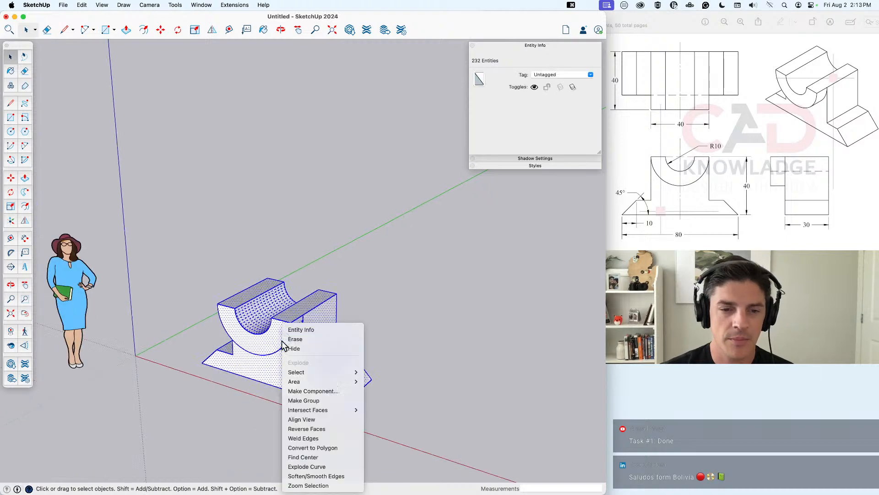
click(329, 401)
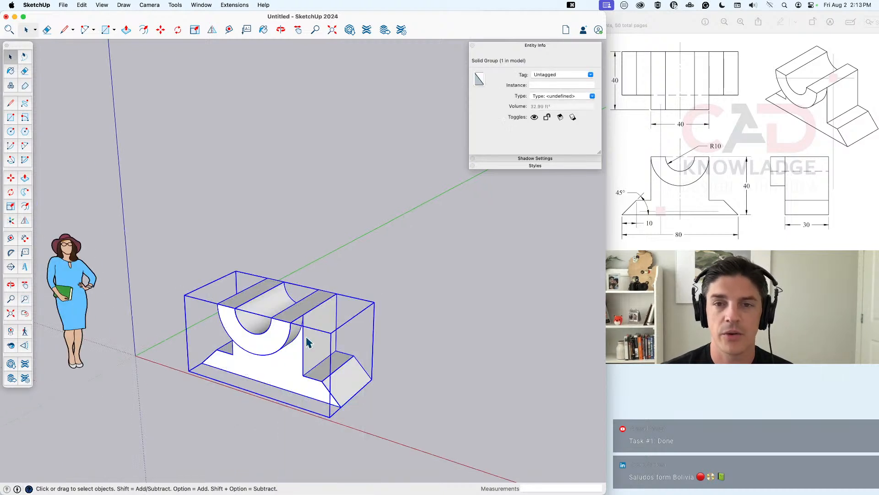
Step: Name the bracket group's instance "Practice – 1"
click(545, 84)
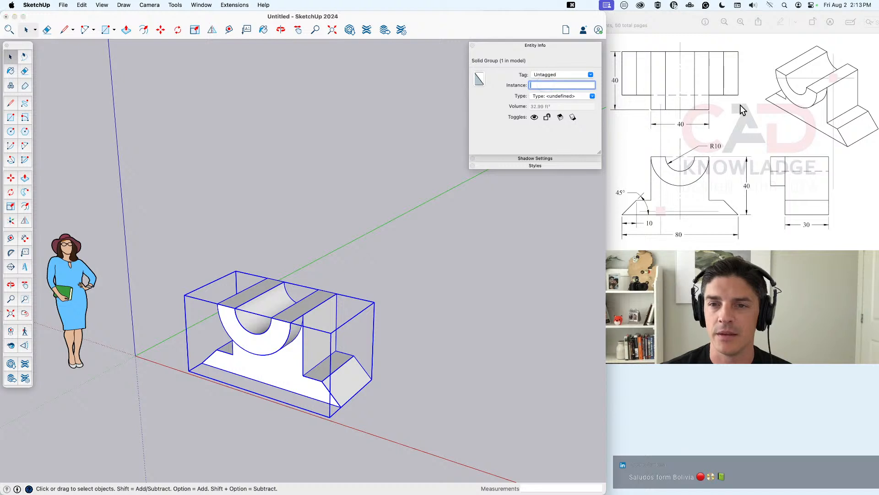
click(740, 104)
click(430, 121)
click(539, 82)
text(P)
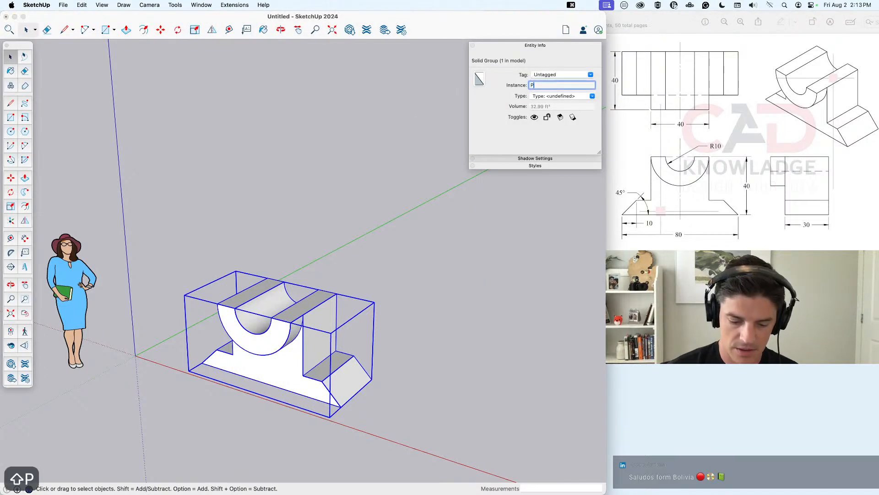
text(ractice – 1)
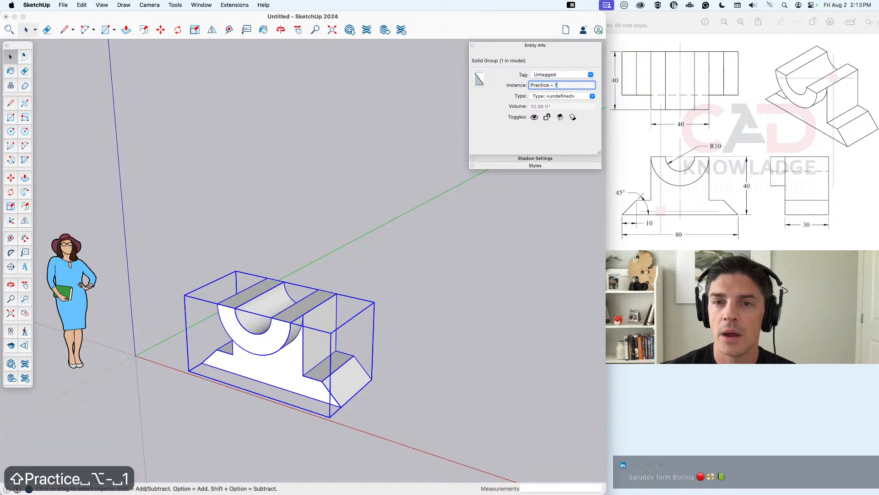
key(Return)
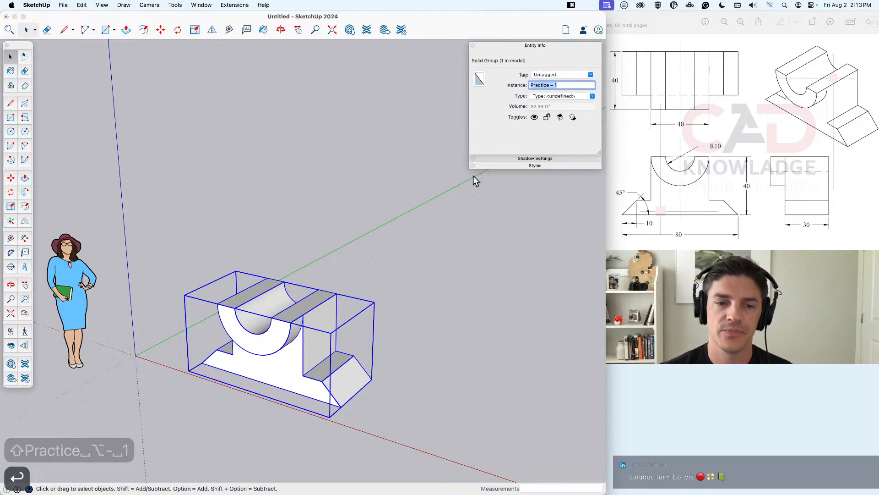
Step: Move the Practice – 1 group away from the working area to just behind the scale figure, beside the origin
key(m)
click(373, 435)
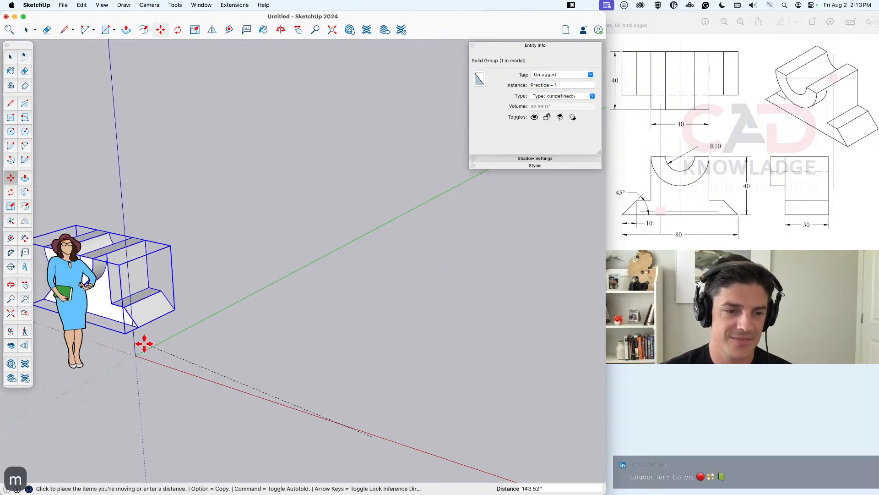
click(151, 357)
key(space)
click(216, 349)
mouse_move(231, 350)
middle_down()
mouse_move(245, 349)
mouse_move(229, 347)
middle_up()
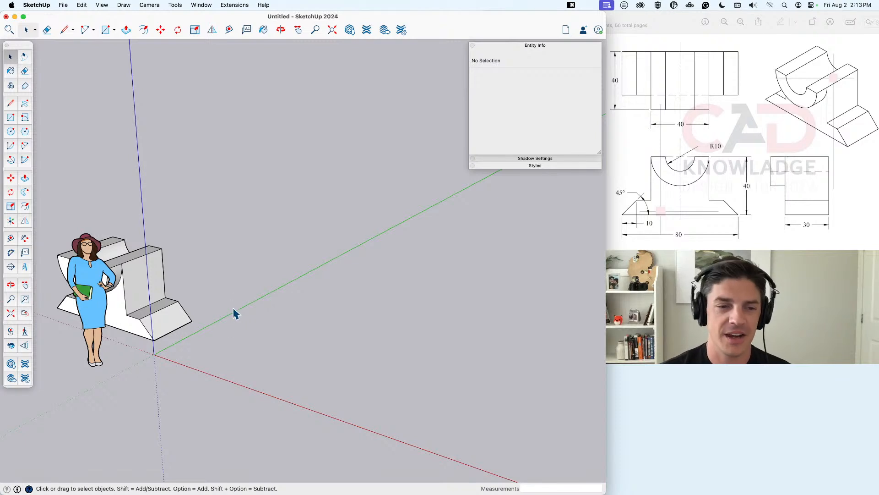
Step: Switch to Preview, show the Practice - 2 drawing 2.jpg, and return to SketchUp
click(704, 186)
click(504, 117)
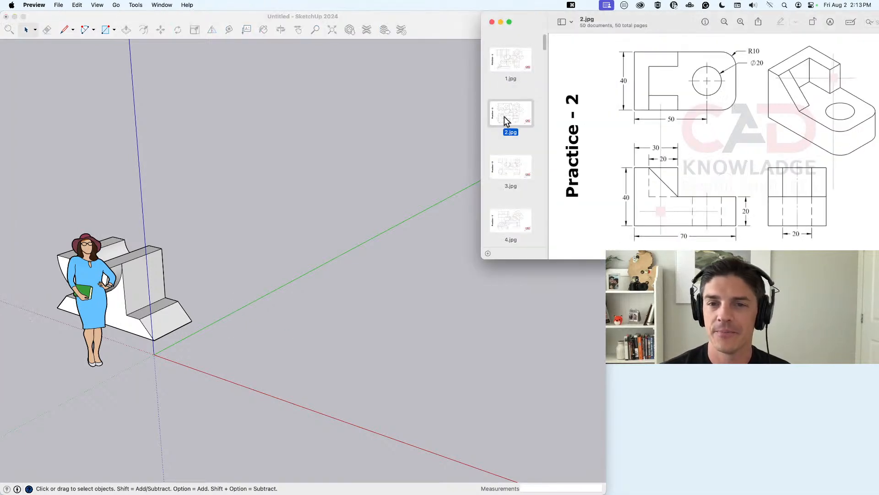
click(367, 345)
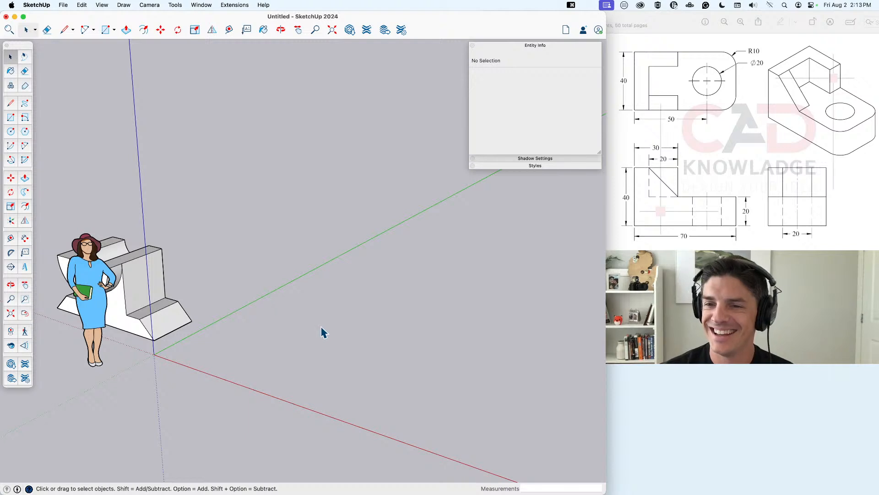
Step: Draw a 70 by 40 inch rectangle flat on the ground near the red axis, with its length along that axis
middle_drag(292, 377, 335, 420)
key(r)
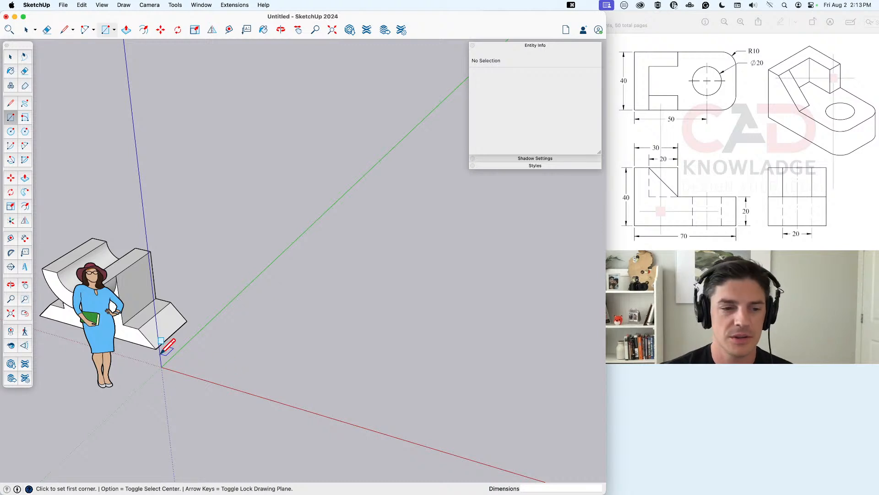
click(246, 375)
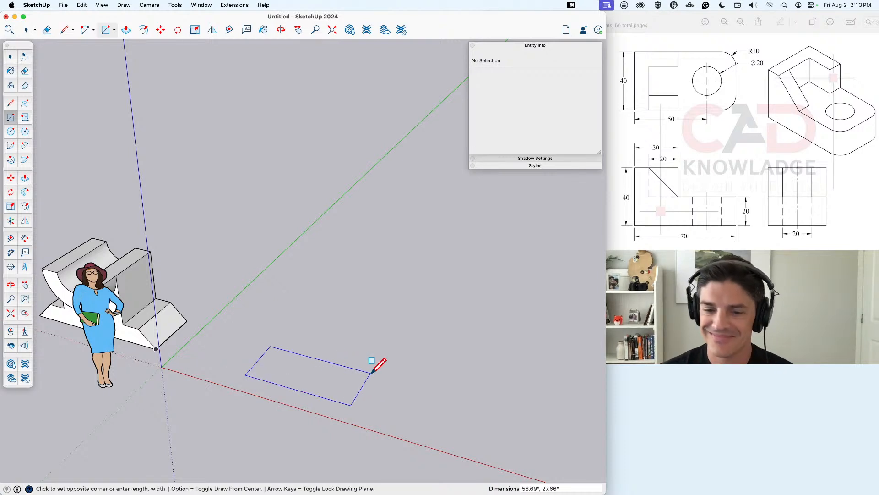
text(70)
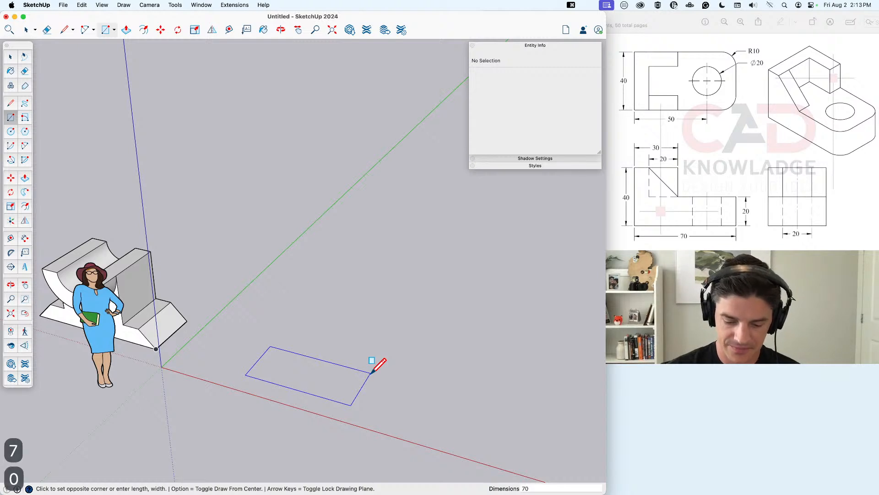
text(,40)
key(Return)
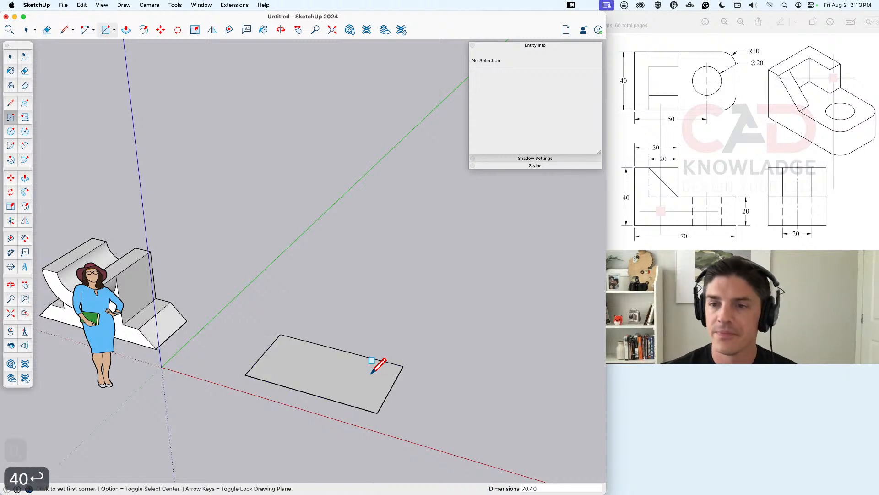
key(space)
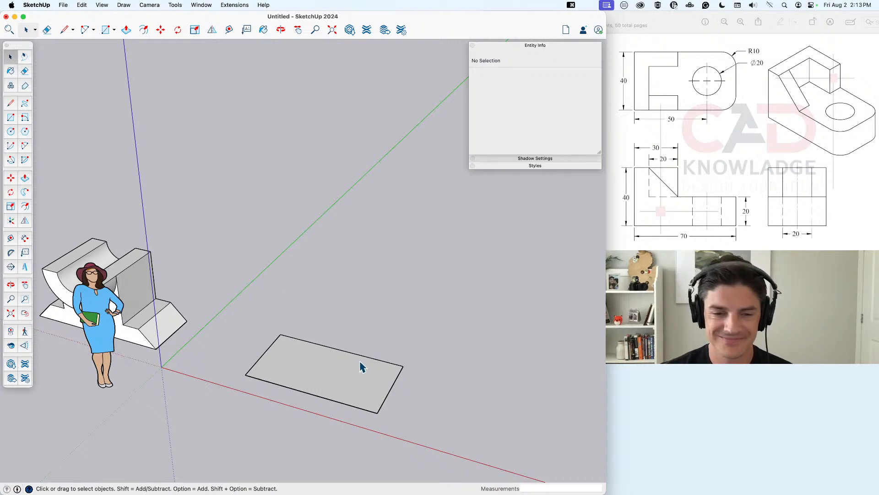
Step: Extrude the rectangle upward 20 inches into a solid block
key(p)
click(361, 383)
text(20)
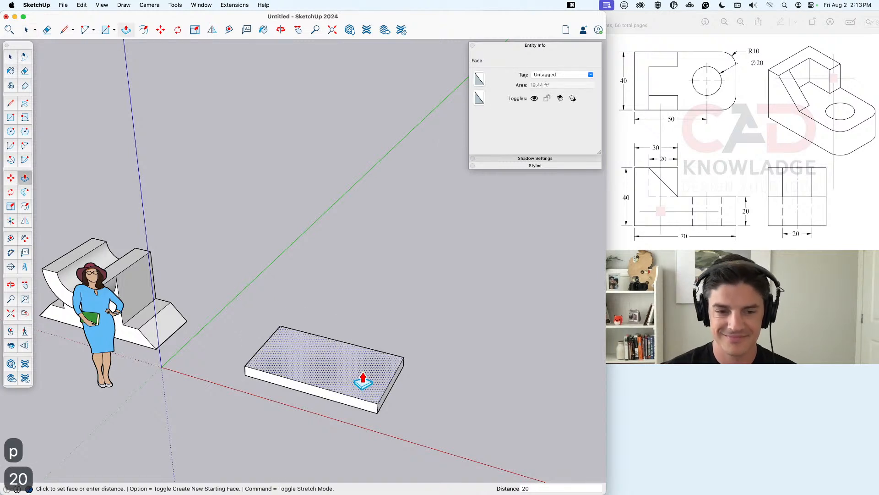
key(Return)
key(space)
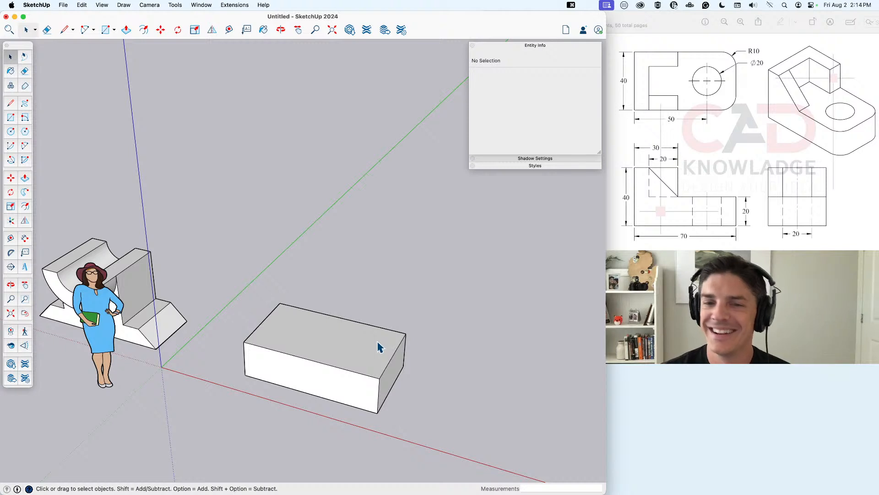
Step: Draw a 2-point arc across the top face's far outer corner, tangent to both edges, with a radius of about 5 inches
scroll(412, 387, up, 5)
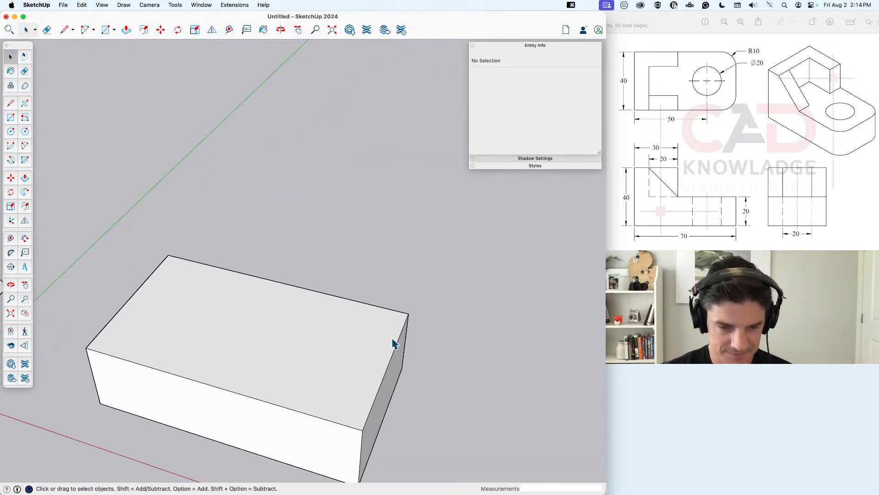
middle_drag(395, 337, 438, 314)
scroll(437, 317, up, 3)
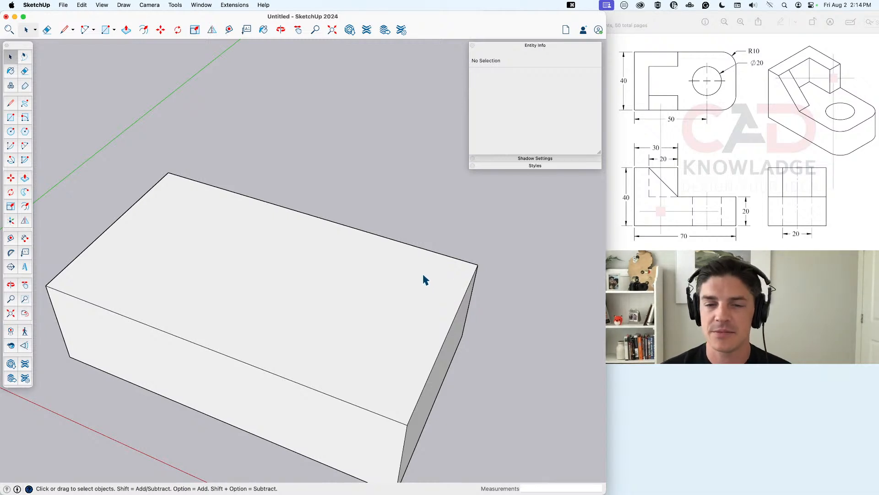
key(a)
click(452, 256)
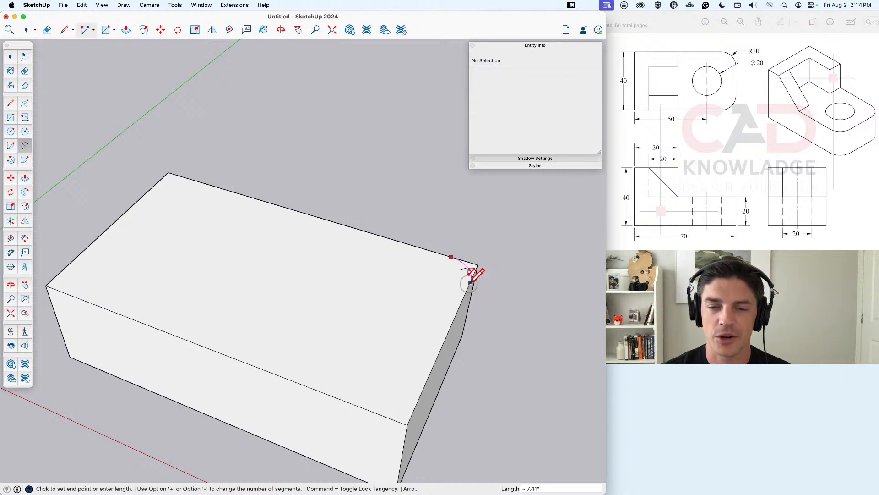
click(471, 281)
key(space)
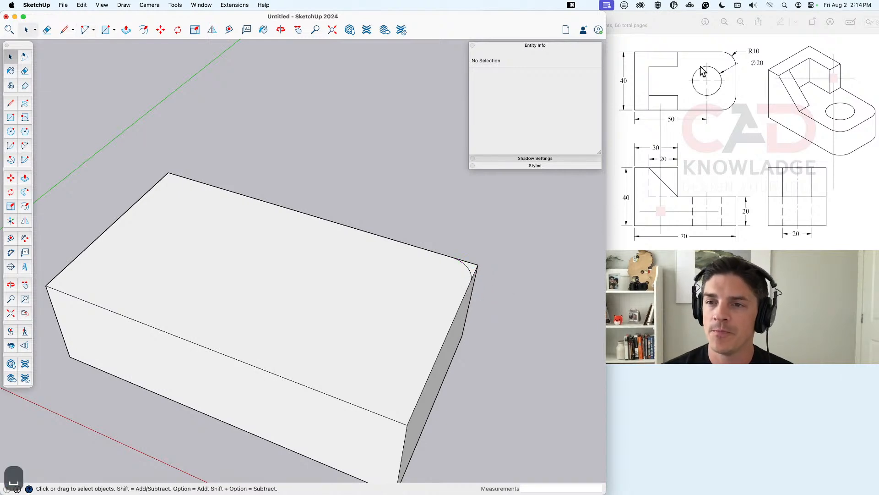
Step: Set the corner arc's radius to 10 inches
click(465, 264)
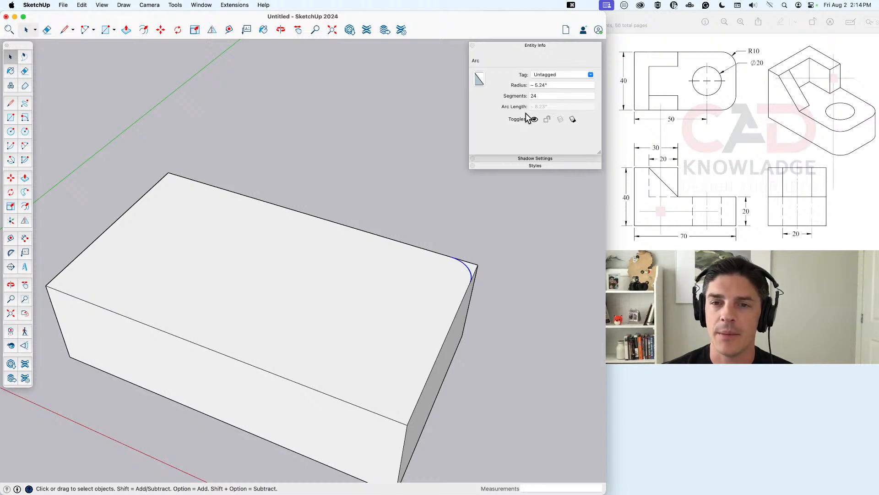
click(563, 86)
text(10)
key(Return)
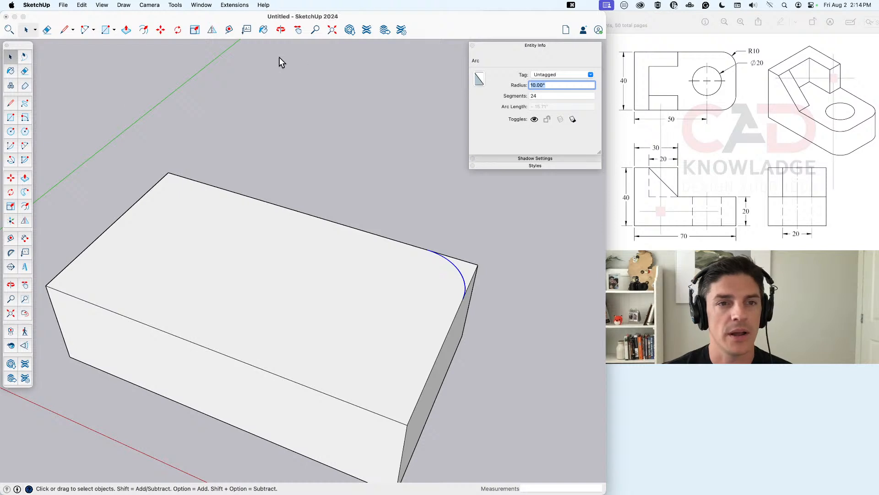
Step: Mirror a copy of the corner face outside the arc to the near corner, using the top face's lengthwise centreline as the flip plane
click(466, 275)
click(469, 271)
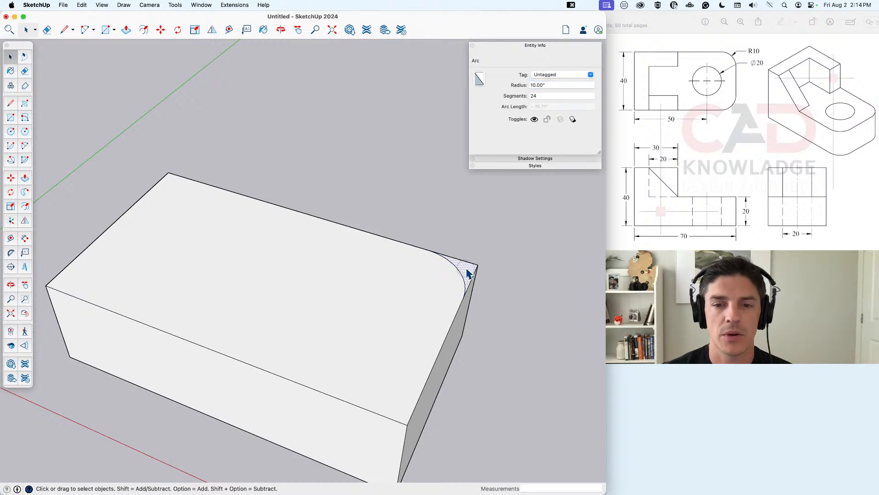
click(212, 30)
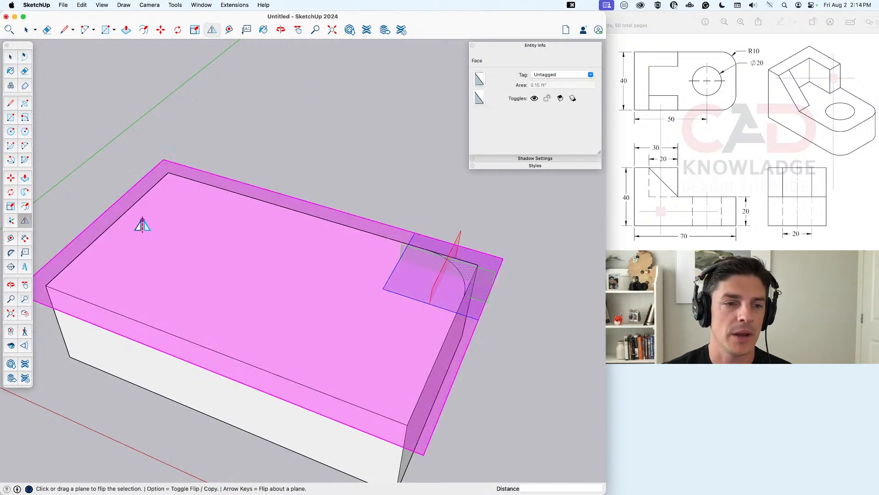
key(alt)
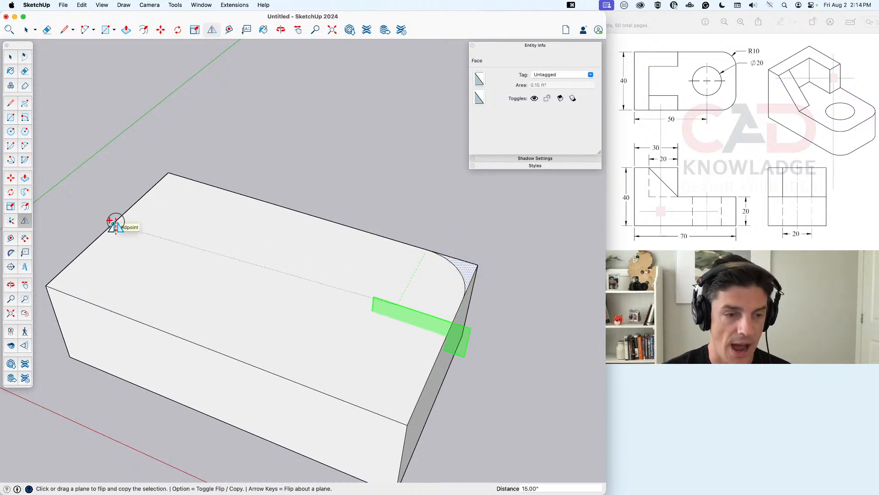
click(410, 356)
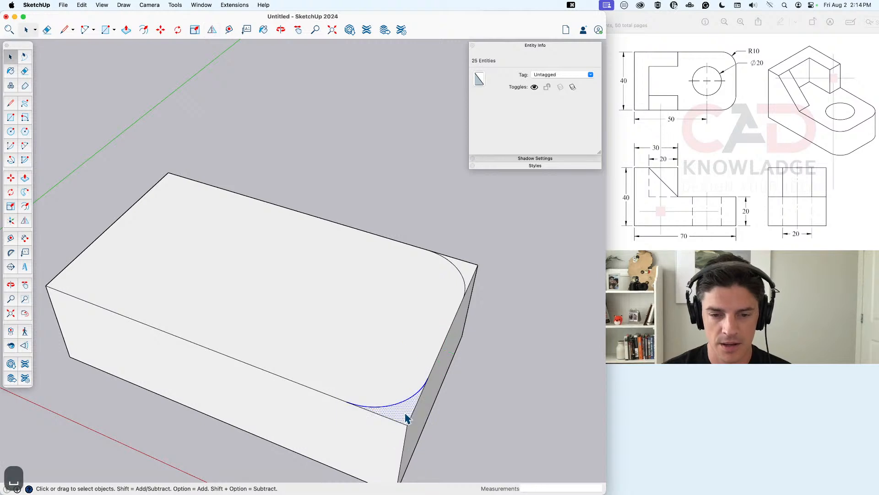
Step: Push both corner faces outside the arcs down through the full block height to round off the two corners
key(p)
click(401, 411)
shift+middle_drag(396, 488, 407, 434)
click(408, 434)
double_click(482, 219)
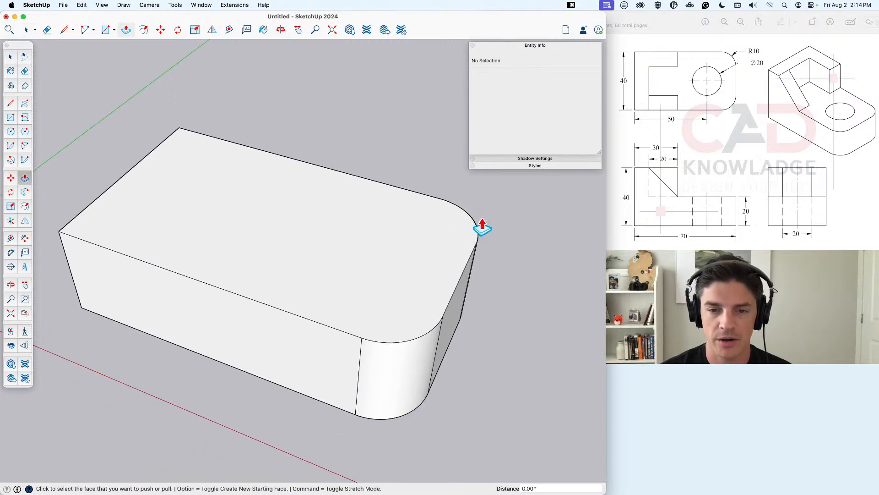
Step: Soften the two vertical edges where the near rounded corner meets the block's flat sides
key(e)
mouse_move(352, 381)
alt+mouse_down()
mouse_move(411, 369)
mouse_move(439, 340)
alt+mouse_up()
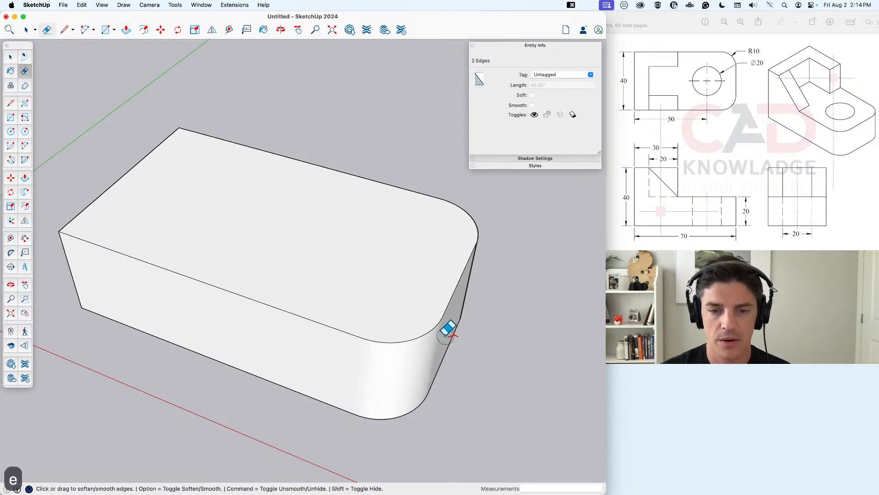
key(space)
middle_drag(432, 314, 441, 346)
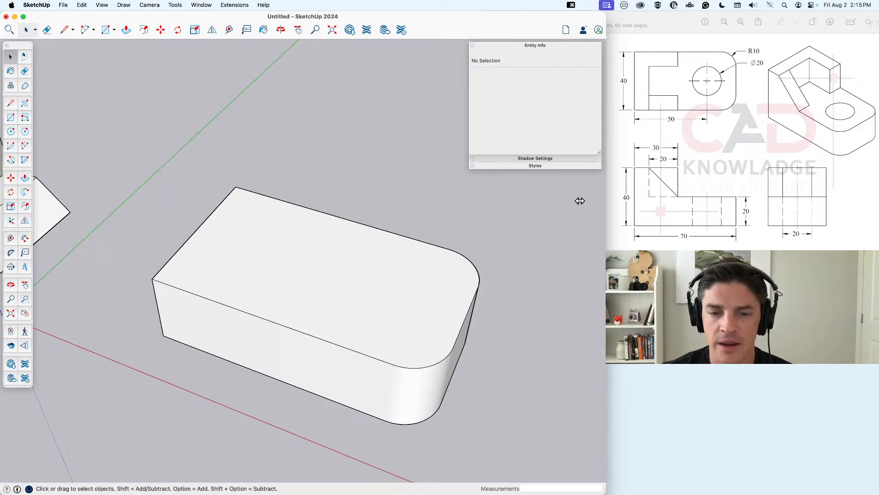
middle_drag(293, 275, 345, 315)
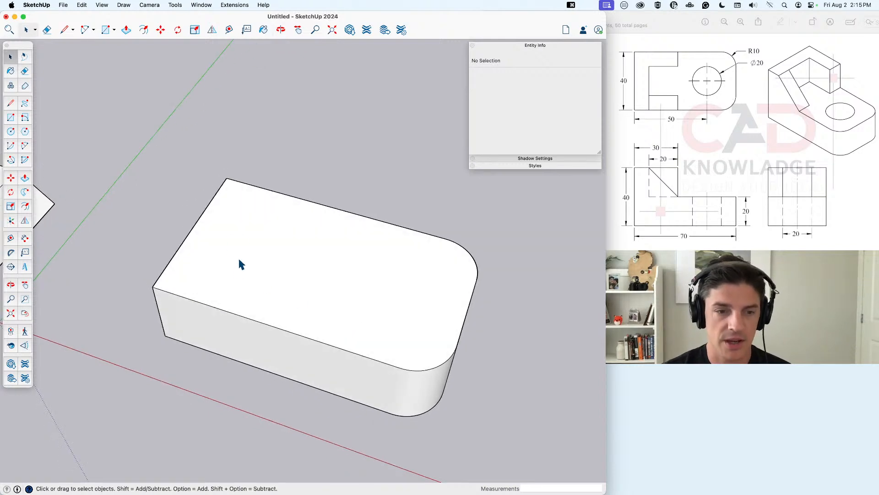
Step: Place guides on the block's top face: one 50 inches in from the square end, one along the lengthwise centreline
key(t)
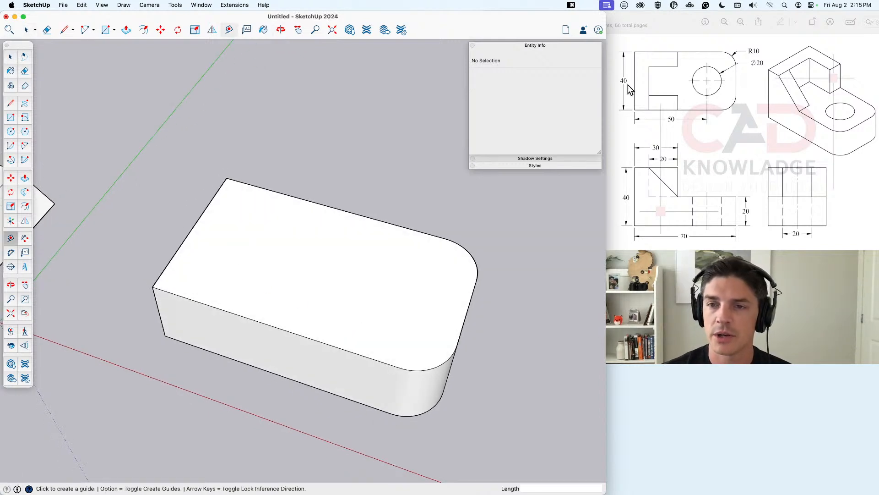
click(187, 237)
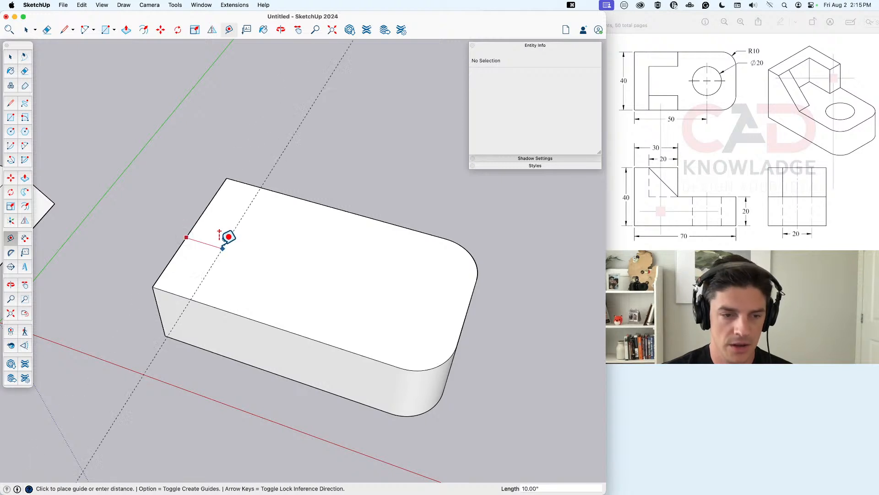
text(50)
key(Return)
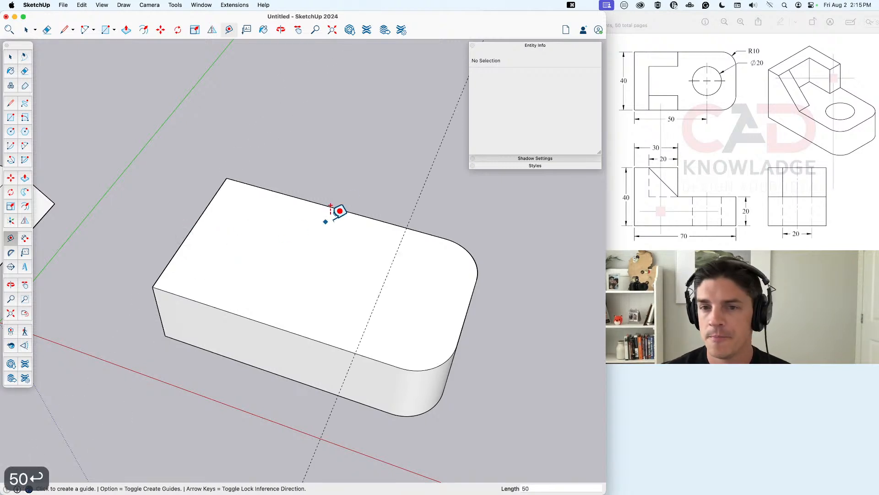
click(358, 214)
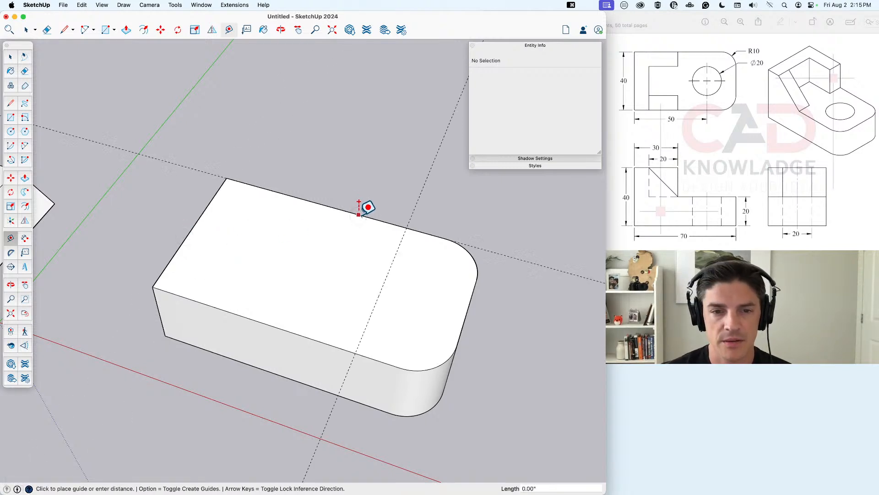
click(192, 227)
key(space)
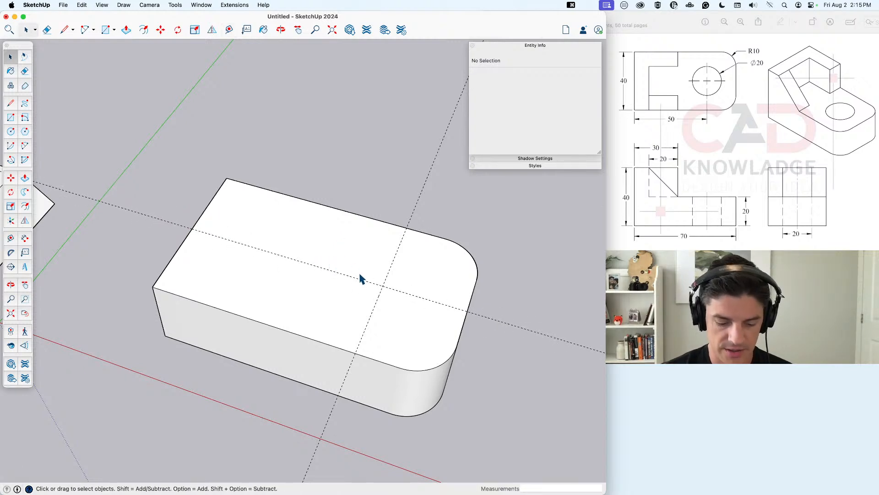
Step: Draw a circle of 10-inch radius centred where the two guides cross on the top face, and erase both guides
key(c)
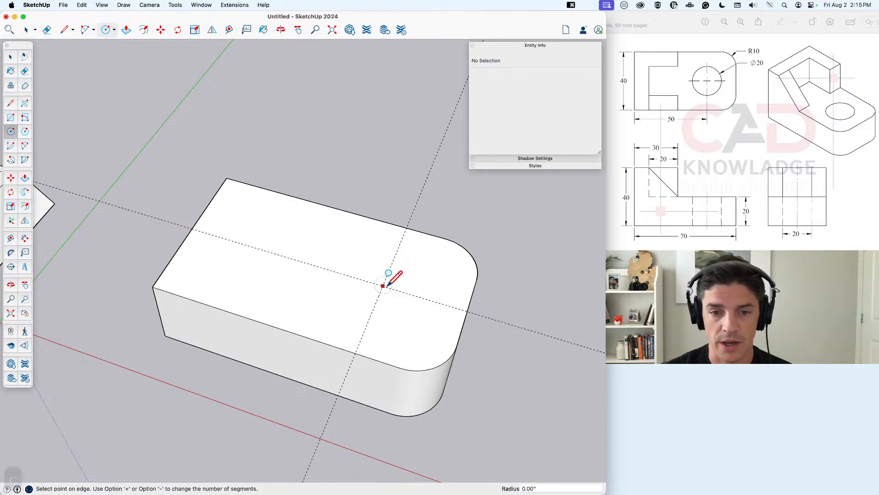
click(383, 285)
text(10)
key(Return)
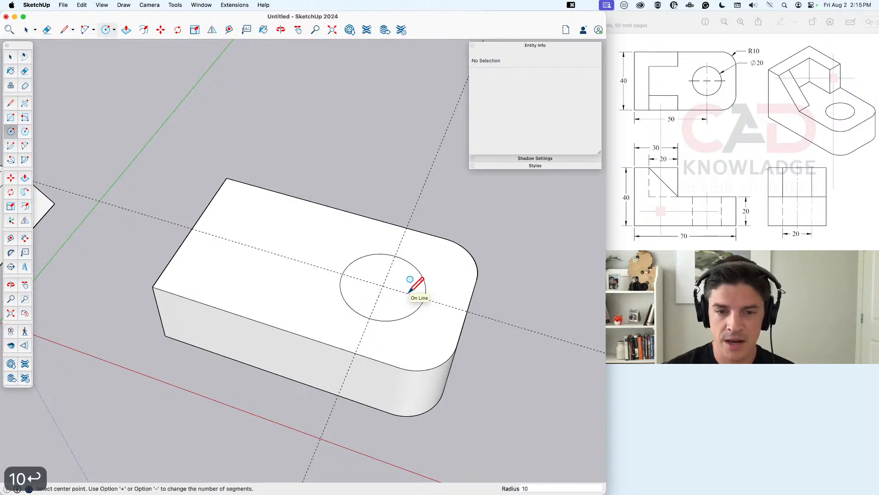
key(e)
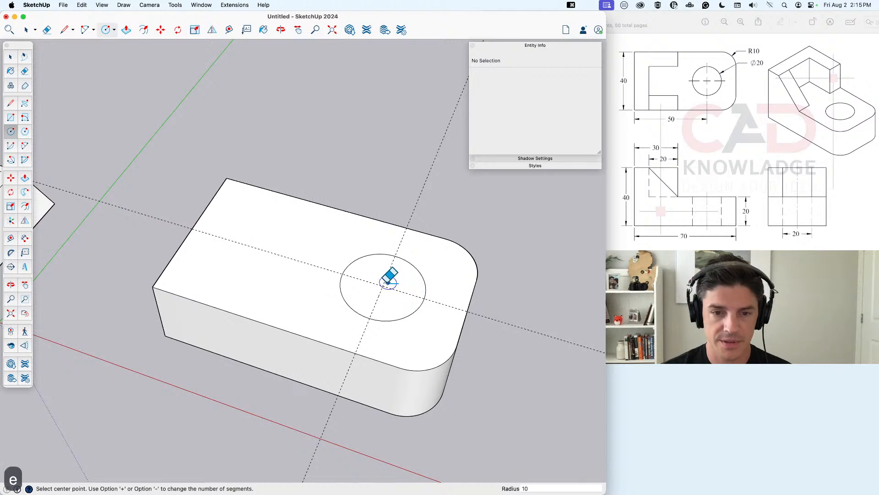
drag(387, 283, 384, 291)
Step: Push the circular face down through the full block height to cut the round through hole
key(space)
click(383, 285)
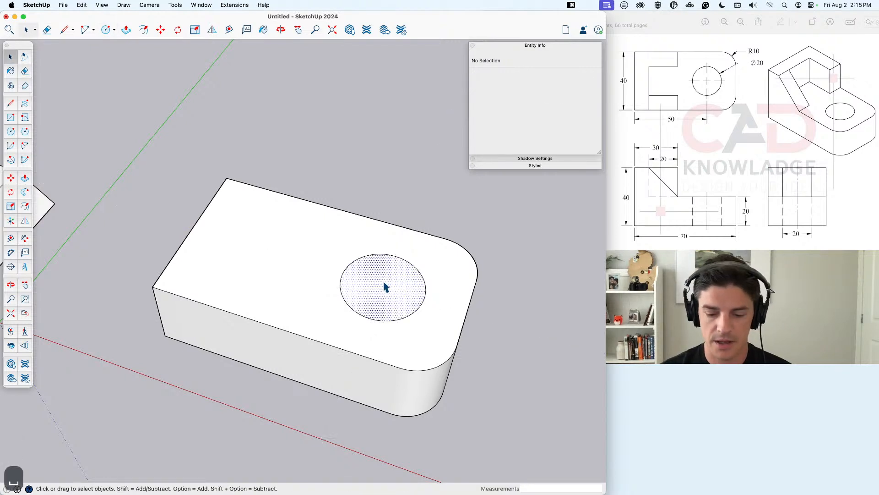
key(p)
click(384, 287)
click(374, 414)
key(space)
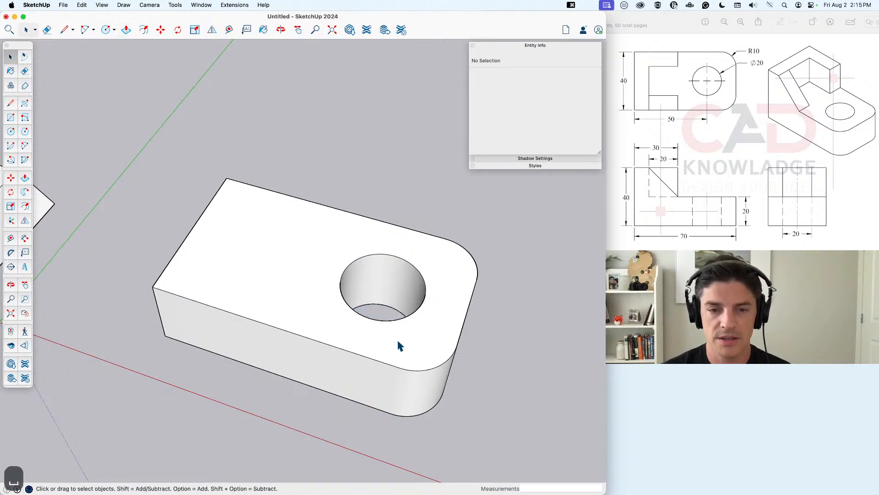
Step: Place a guide 10 inches in from the square end and draw a line along it across the top face
middle_drag(398, 349, 386, 363)
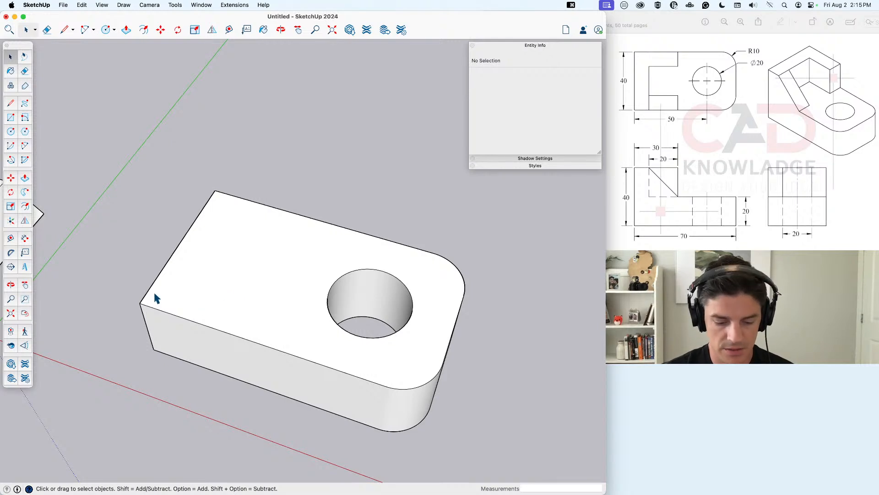
key(t)
click(169, 257)
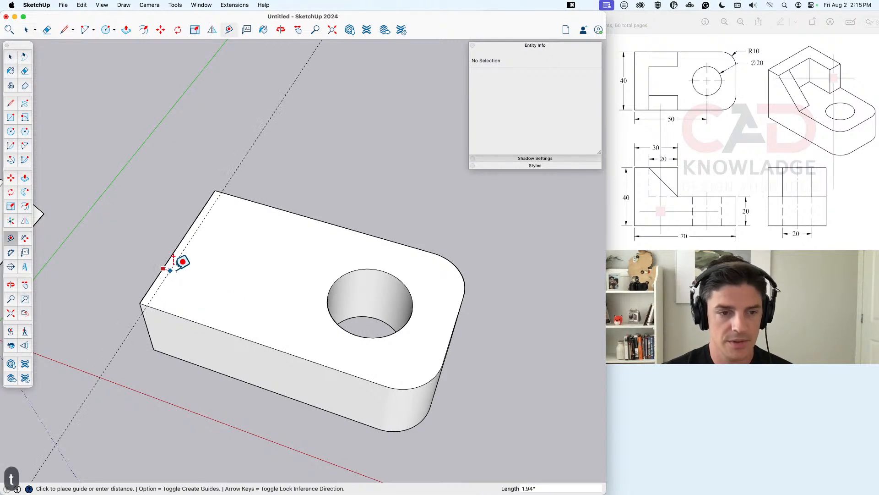
text(10)
key(Return)
key(l)
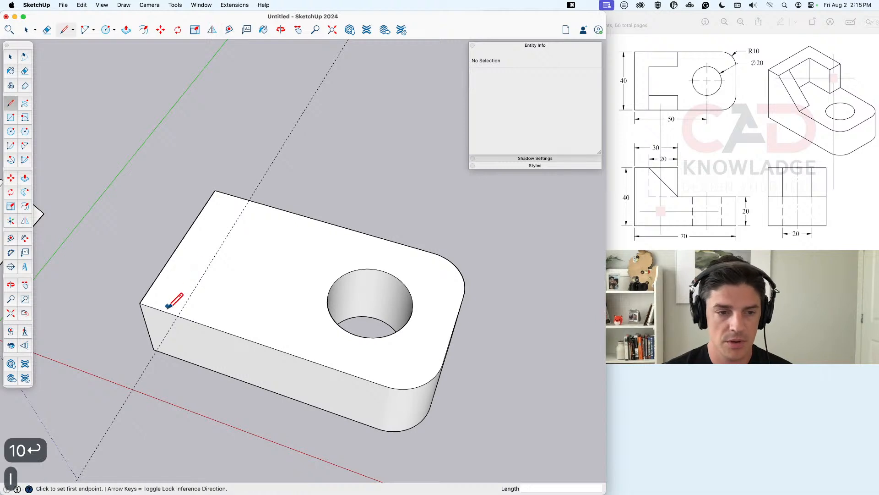
click(178, 315)
click(250, 197)
Step: Pull the narrow strip at the square end up 20 inches to form an upright wall, and erase the leftover guide
key(space)
click(212, 232)
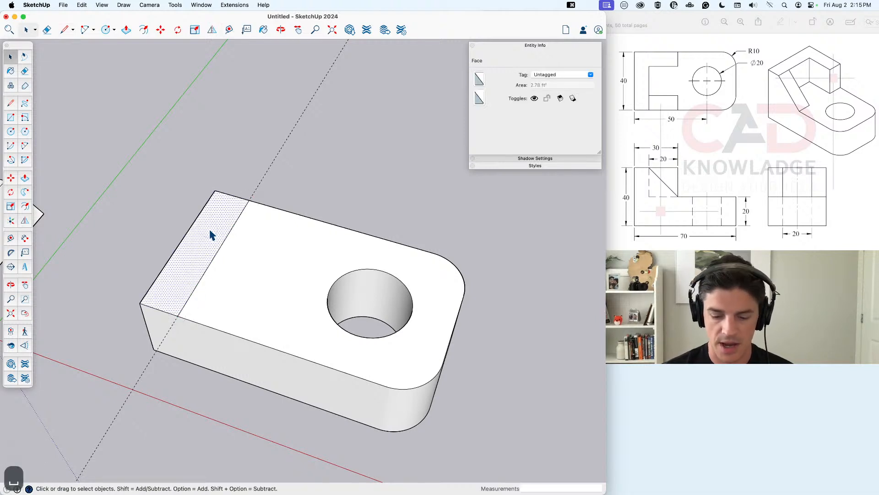
key(p)
click(213, 228)
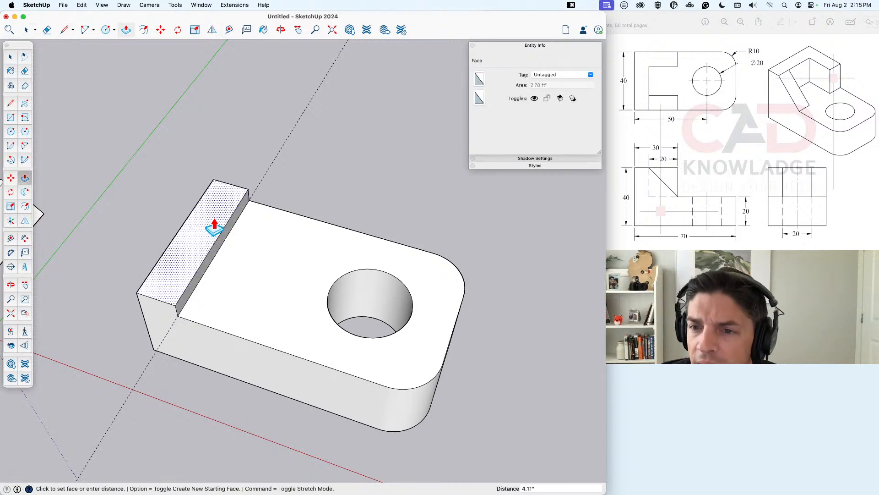
text(20)
key(Return)
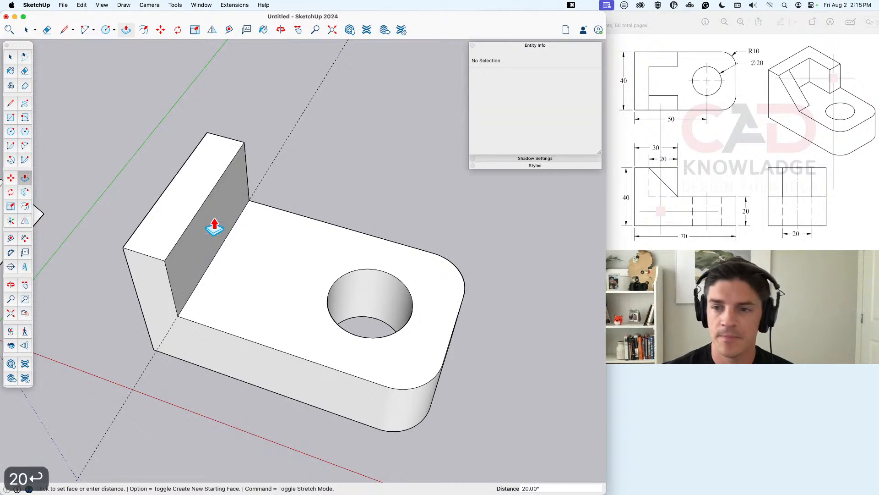
key(space)
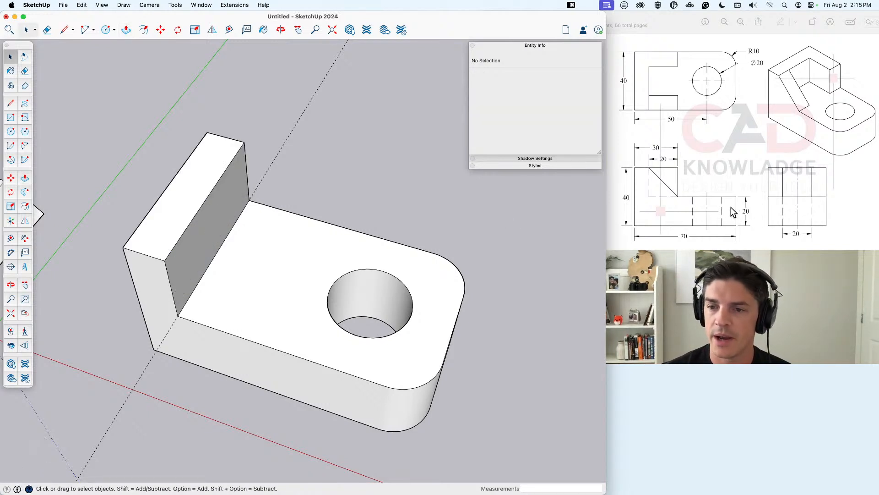
middle_drag(397, 309, 247, 281)
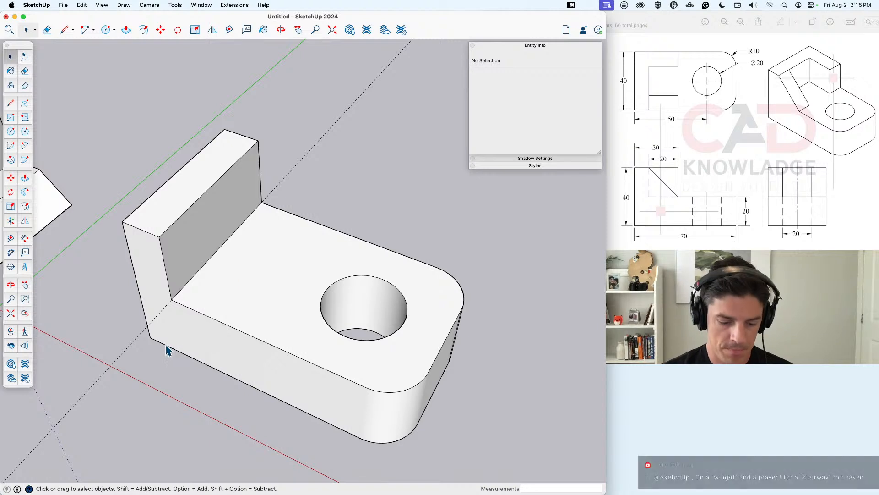
key(e)
click(140, 344)
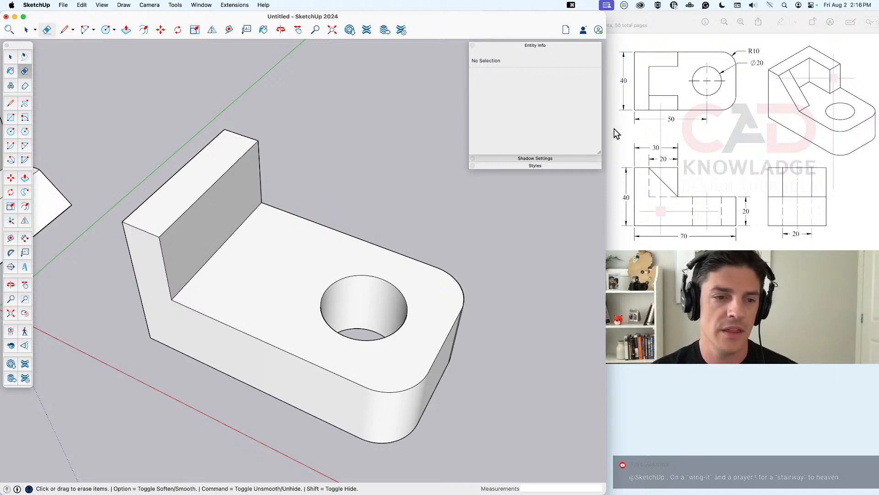
key(space)
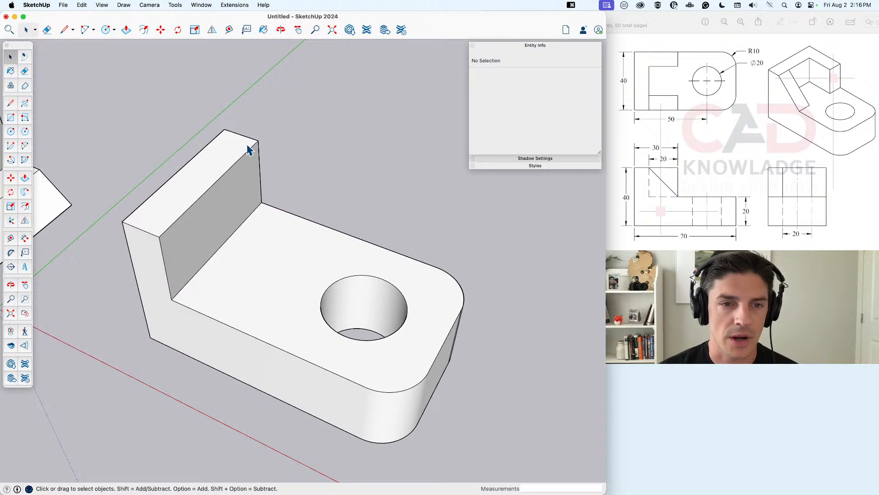
Step: Place a vertical guide on the wall's inner face, 10 inches in from its far vertical edge
key(t)
click(252, 159)
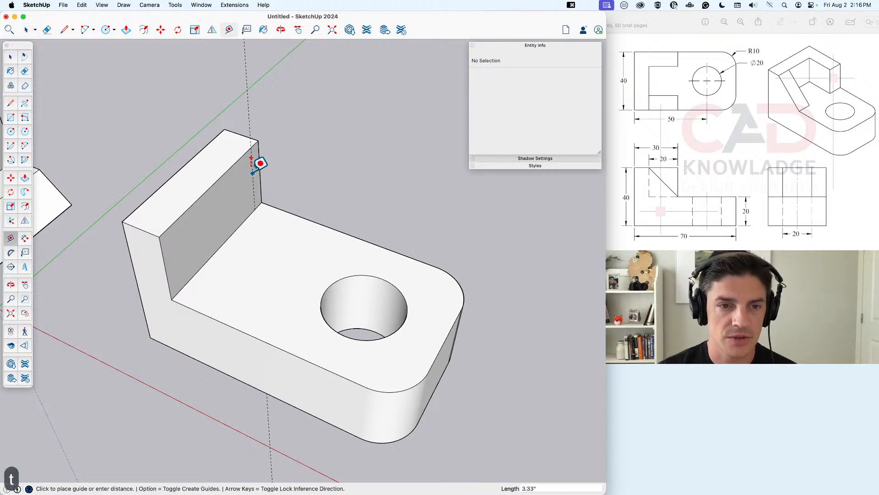
text(10)
key(Return)
key(l)
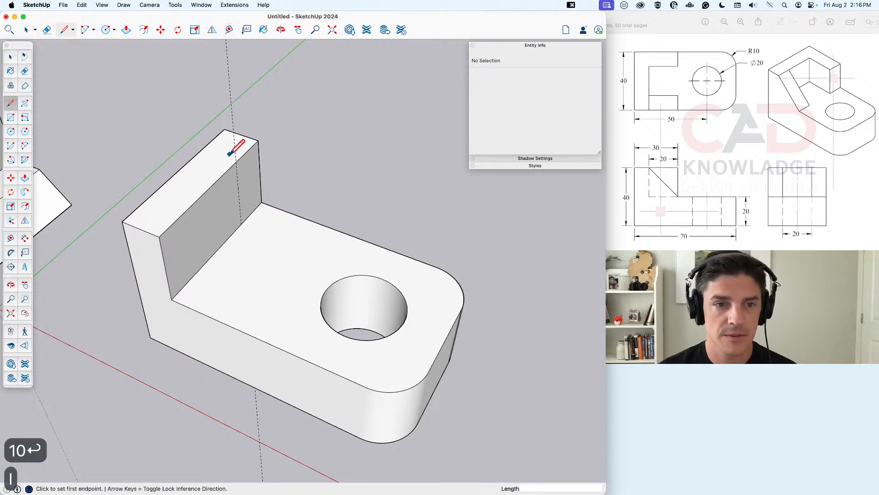
click(235, 162)
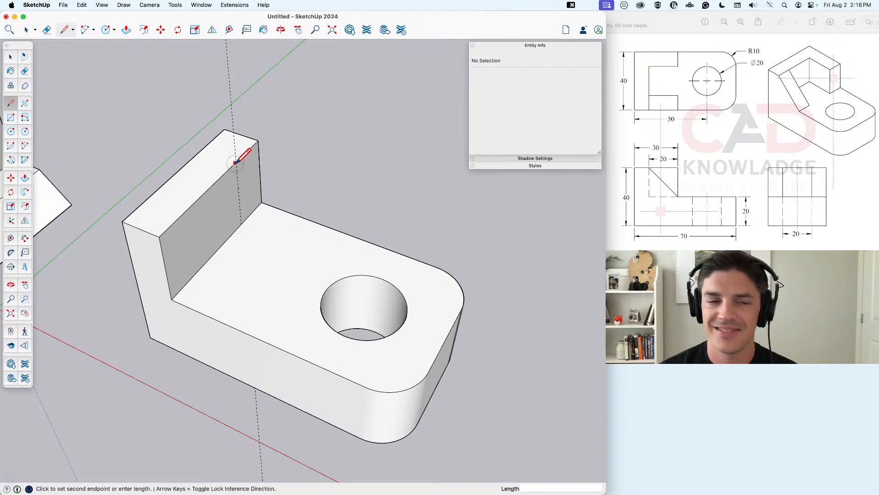
click(241, 224)
key(space)
click(249, 186)
scroll(275, 179, up, 8)
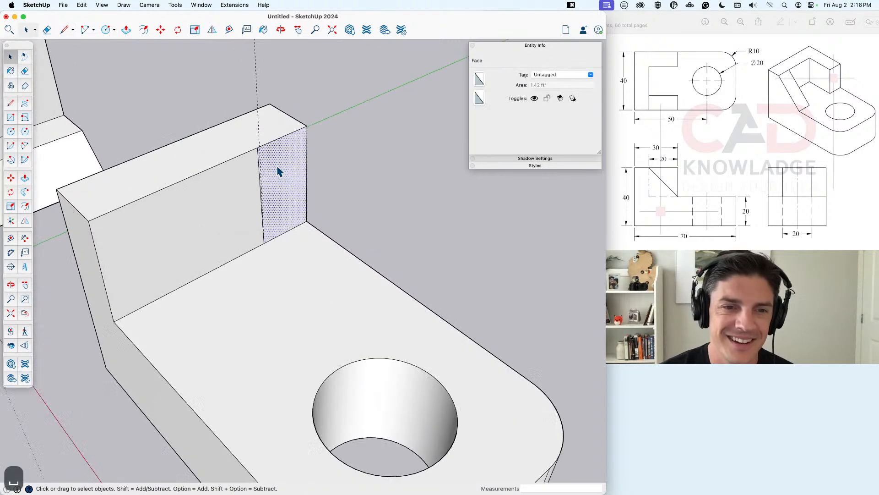
key(super+z)
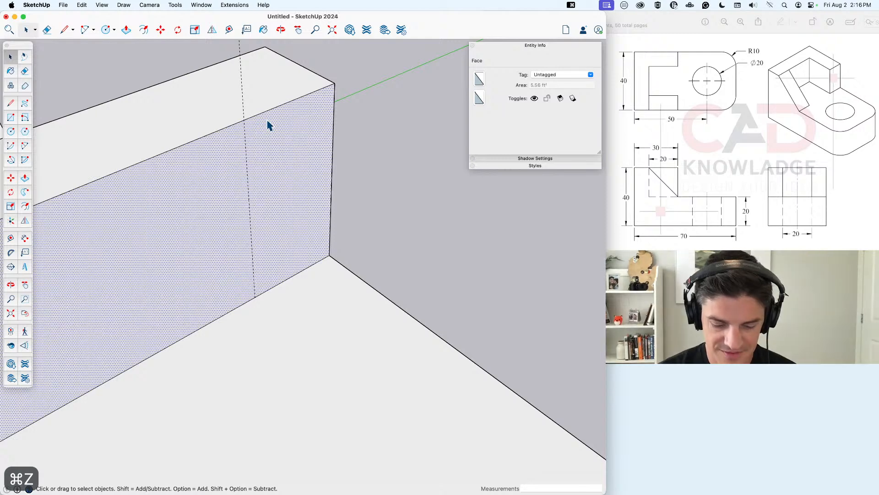
Step: Draw a vertical line along the guide from the wall's top edge to its base, splitting the inner face
key(l)
click(244, 119)
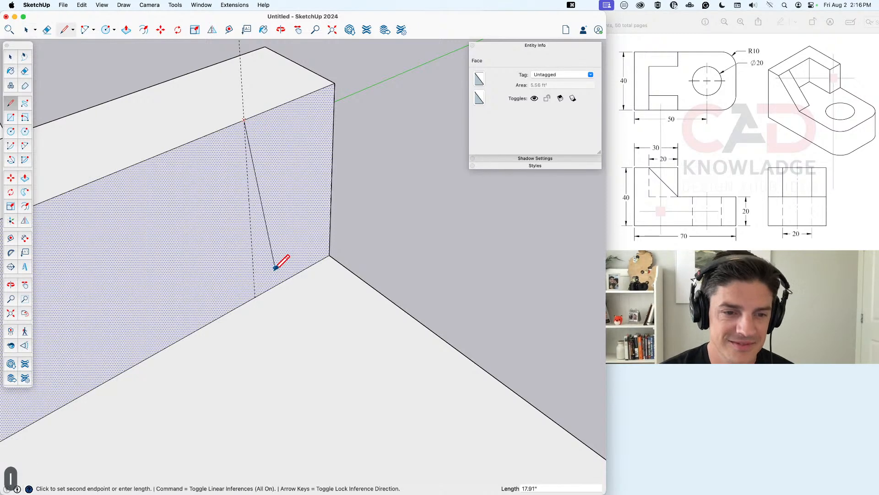
click(253, 285)
key(space)
Step: Pull the narrow far section of the wall's inner face out 20 inches to form the rear side wall
scroll(244, 154, down, 1)
scroll(244, 155, down, 2)
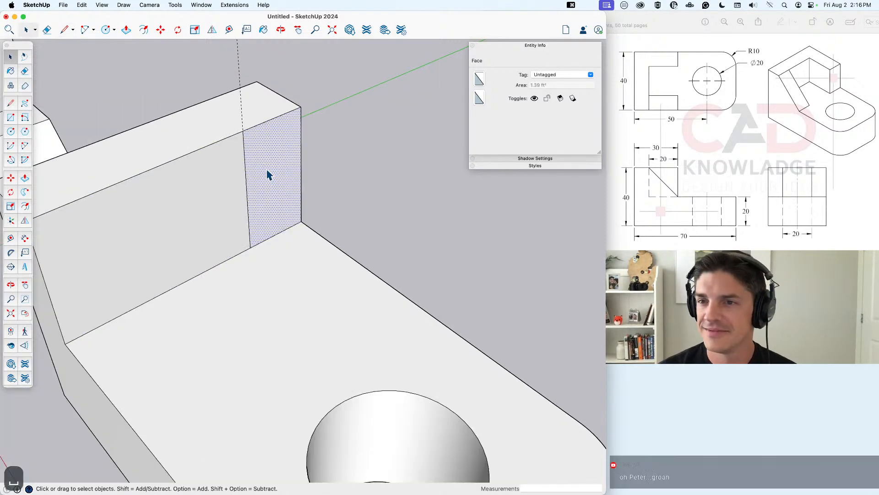
key(p)
click(276, 180)
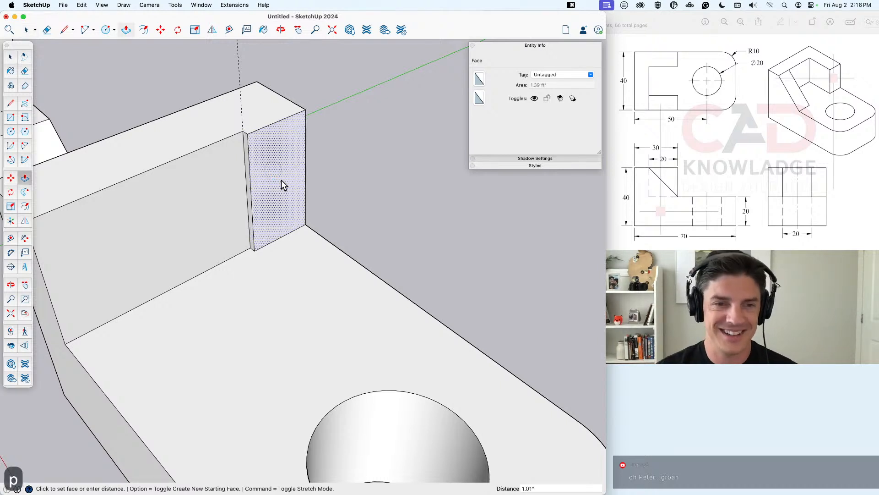
text(20)
key(Return)
key(space)
Step: Place a guide 10 inches in from the inner wall face's near vertical edge and another 20 inches out from the wall's base edge
middle_drag(280, 193, 322, 250)
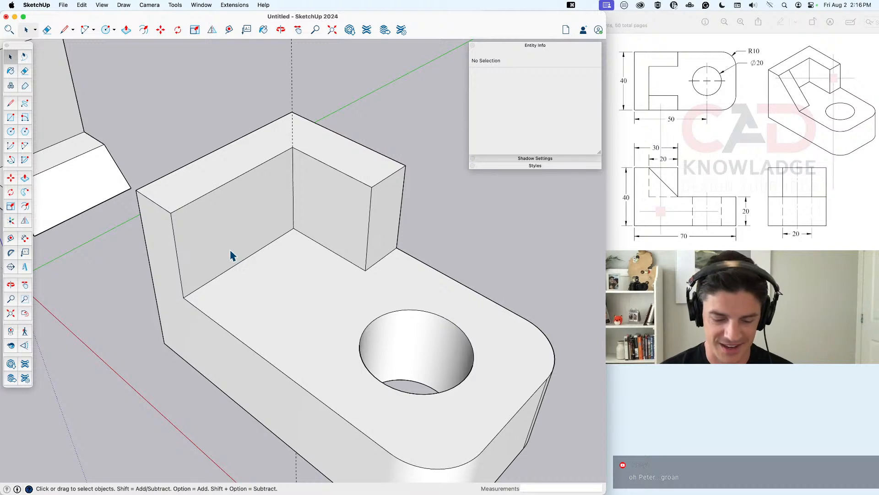
key(t)
click(179, 267)
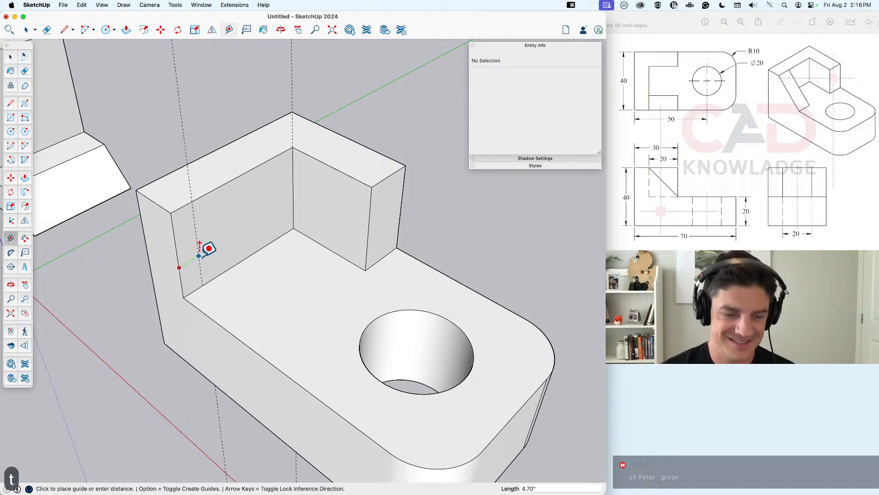
text(10)
key(Return)
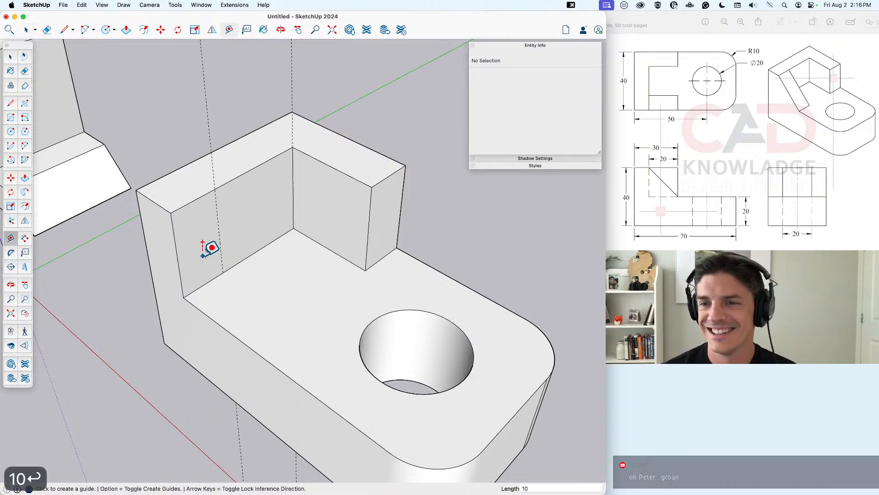
key(space)
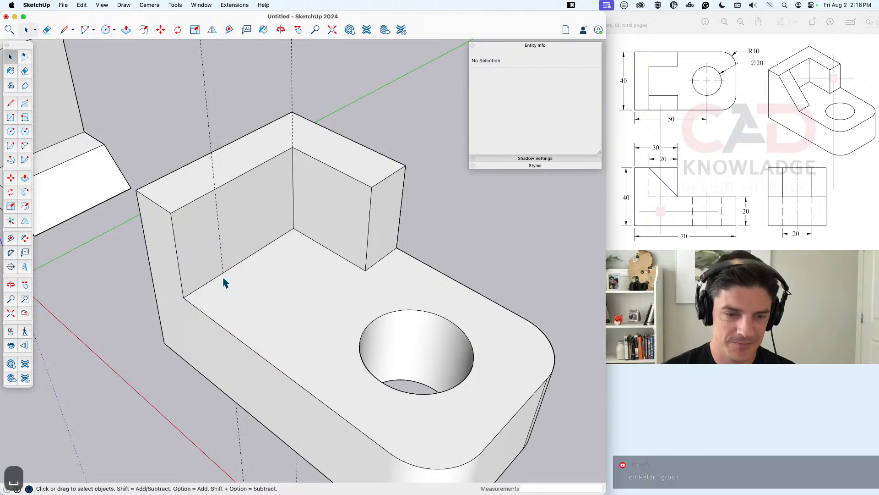
key(t)
click(259, 252)
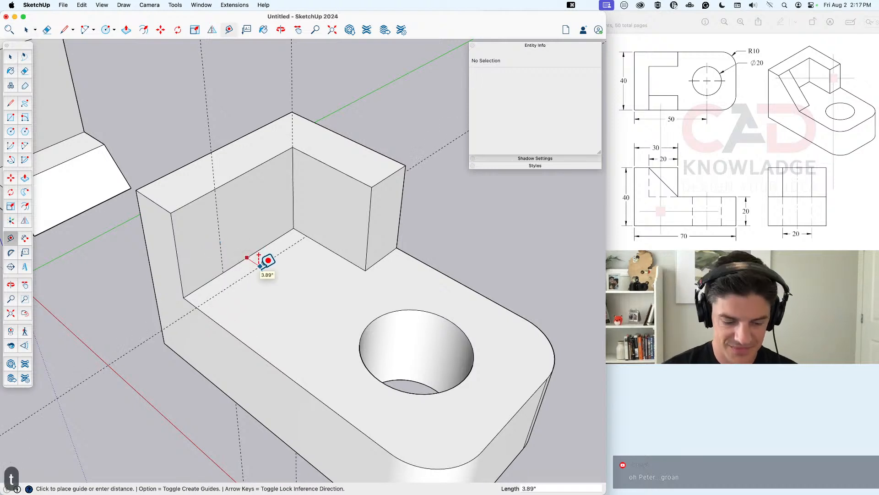
text(20)
key(Return)
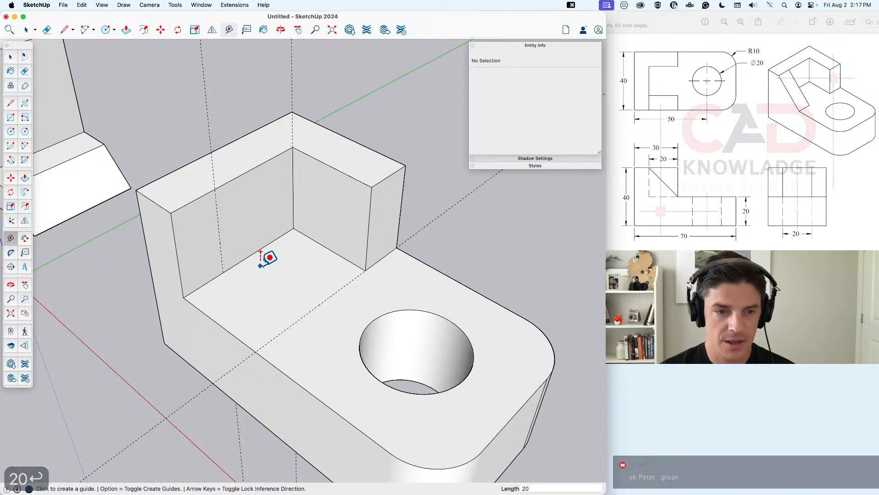
Step: Outline a 20 by 10 inch rectangle on the base along the wall and draw a vertical line up the wall's inner face
key(l)
click(224, 273)
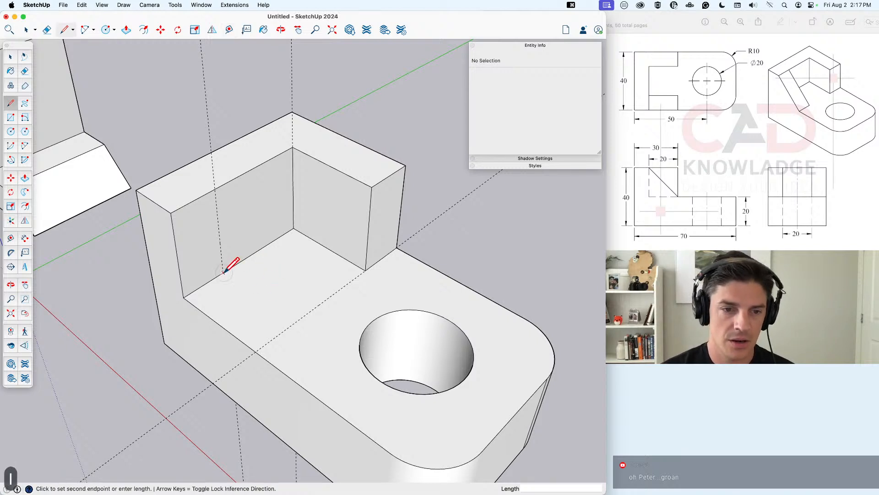
click(295, 322)
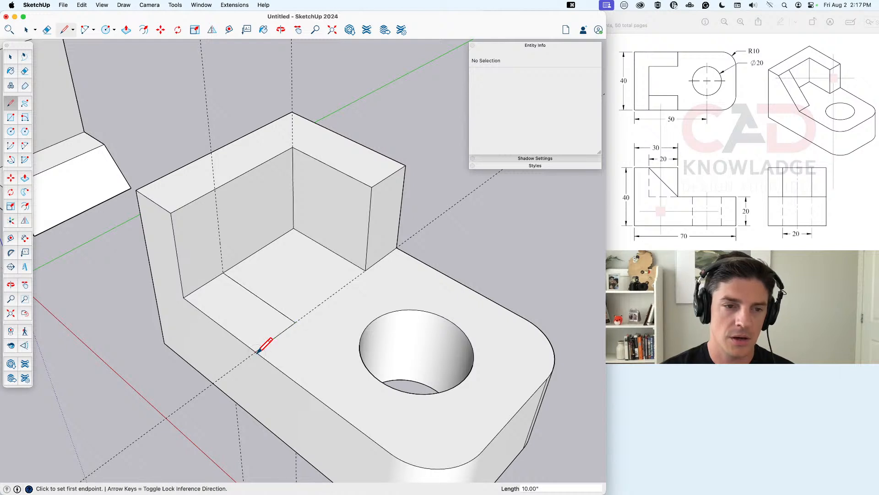
click(224, 272)
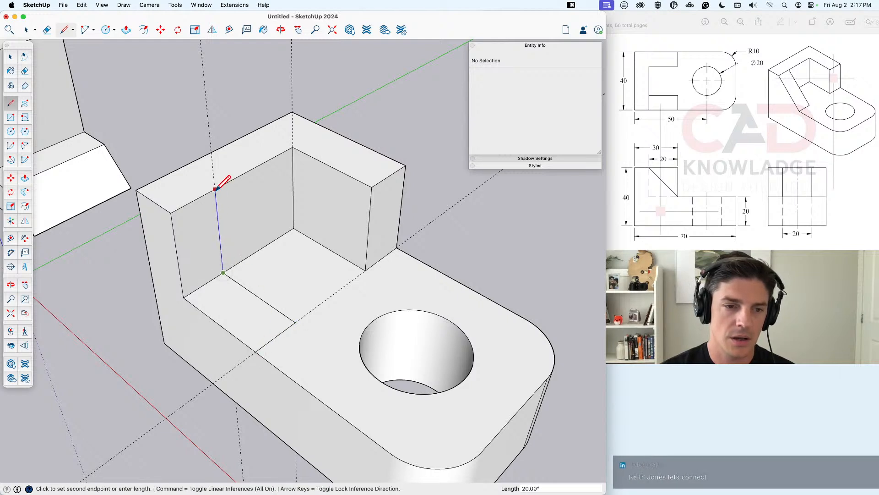
click(215, 189)
key(space)
click(208, 283)
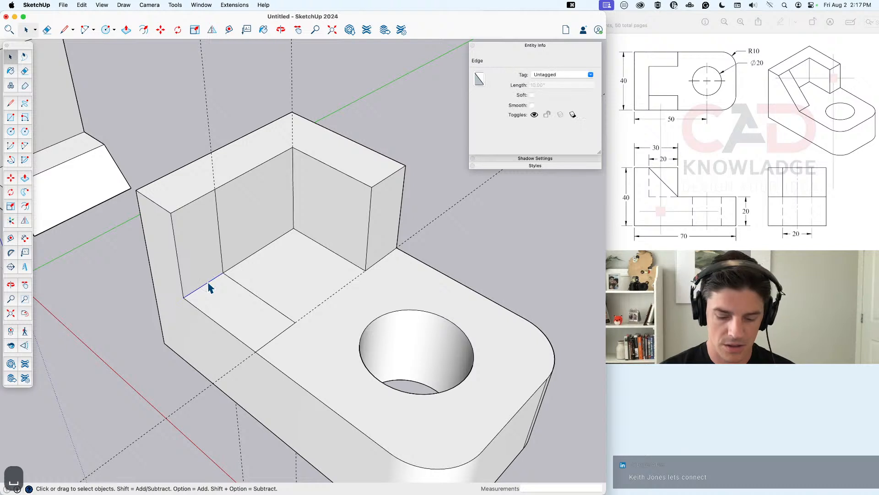
key(n)
key(m)
click(183, 297)
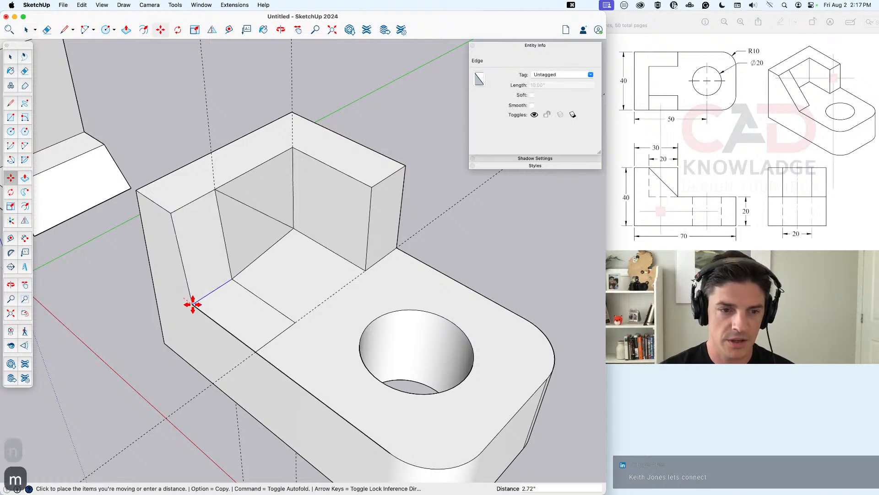
key(Escape)
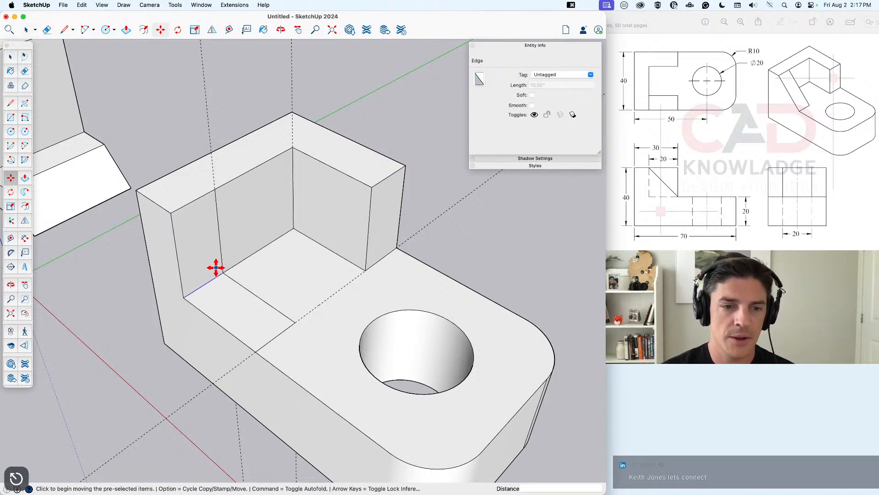
key(space)
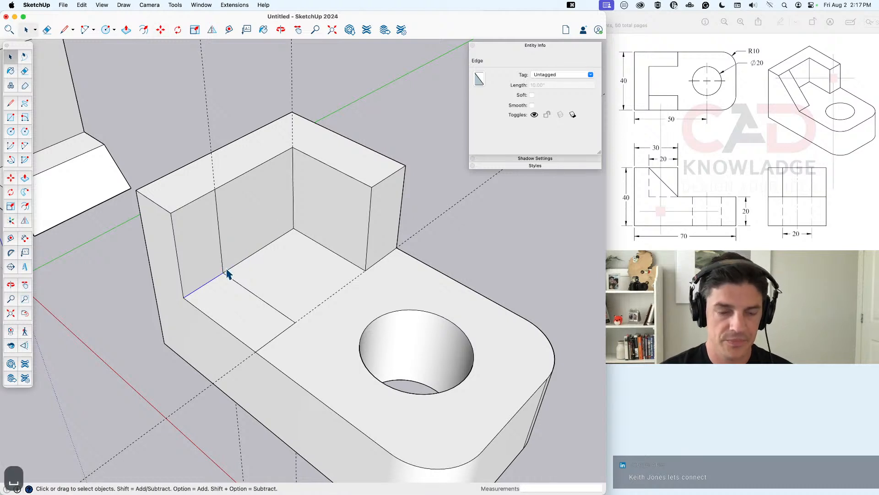
Step: Draw two slanted lines between the base rectangle's outer corners and the wall's top edge to form the sloped face
key(l)
click(255, 352)
click(171, 213)
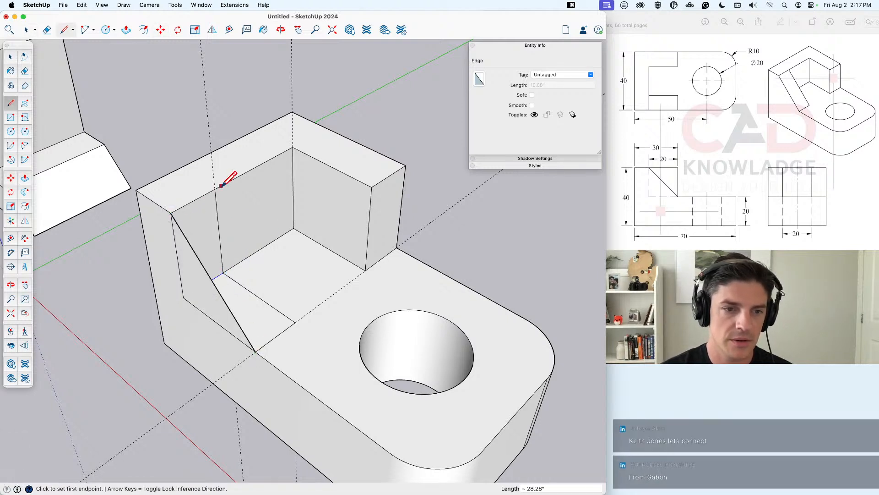
click(215, 189)
click(294, 322)
Step: Delete the leftover base edge and the hidden faces underneath the sloped face
key(space)
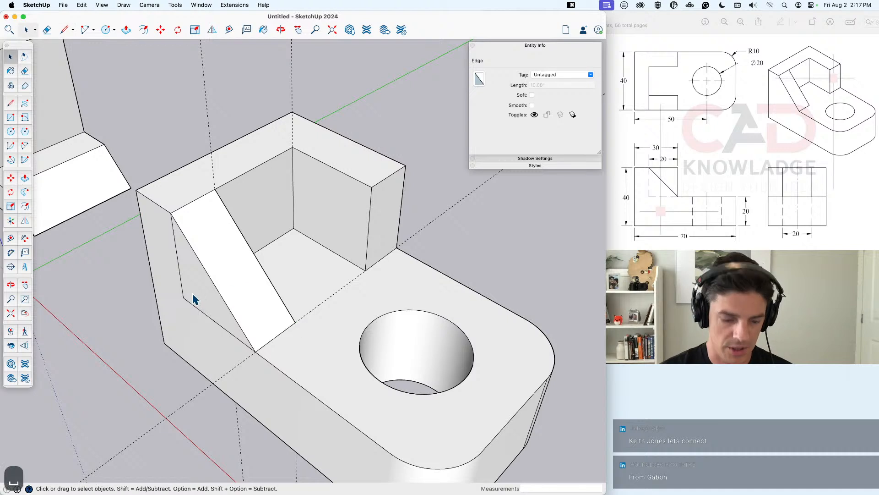
click(192, 294)
key(BackSpace)
click(189, 280)
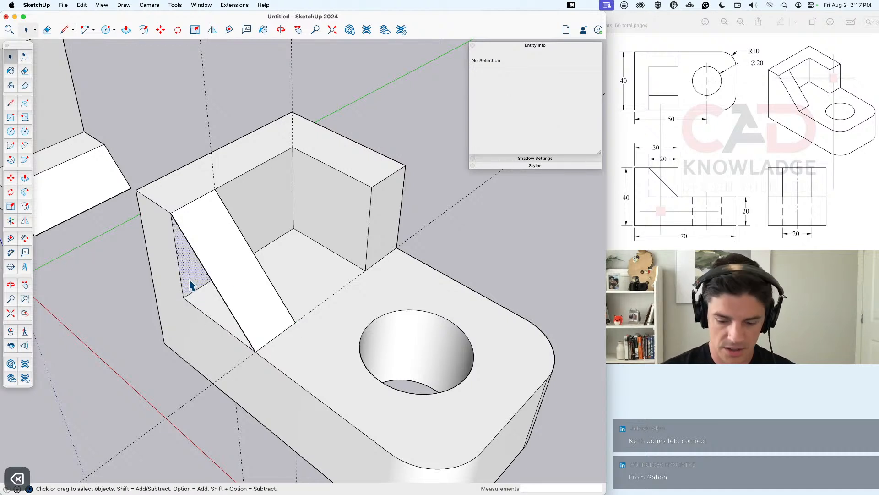
key(BackSpace)
key(BackSpace)
click(201, 298)
key(e)
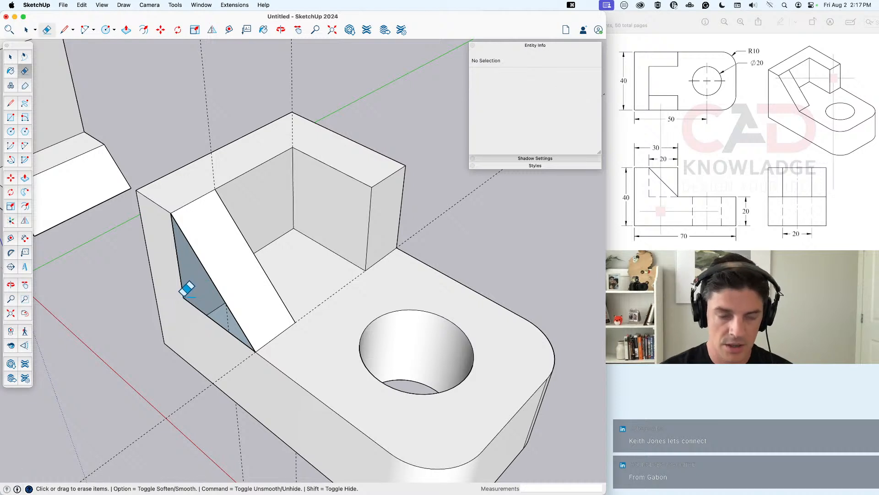
Step: Retrace the outer slanted edge to close the triangular side face and erase the leftover edges between it and the block's side
key(l)
click(262, 348)
click(172, 215)
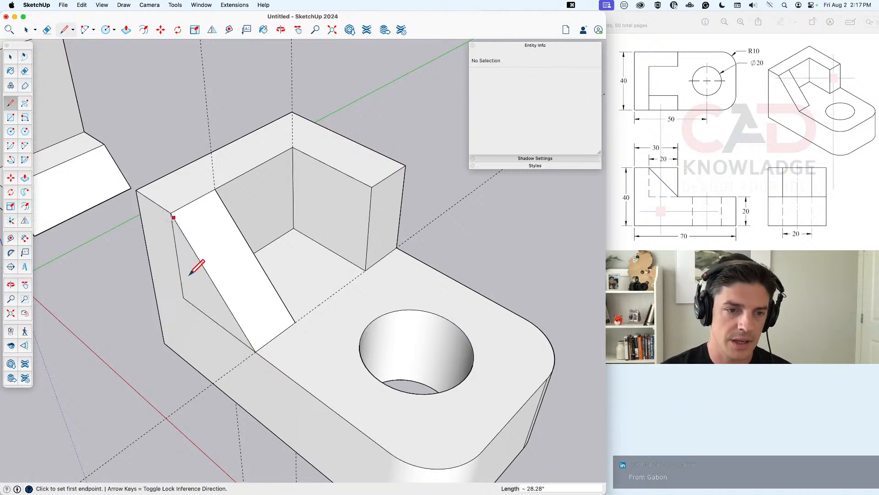
key(e)
mouse_move(202, 304)
middle_down()
mouse_move(182, 257)
mouse_move(308, 241)
mouse_move(223, 240)
middle_up()
Step: Soften the visible seam edges where the block's rounded corners meet its flat front
middle_drag(333, 236, 551, 213)
scroll(396, 286, down, 5)
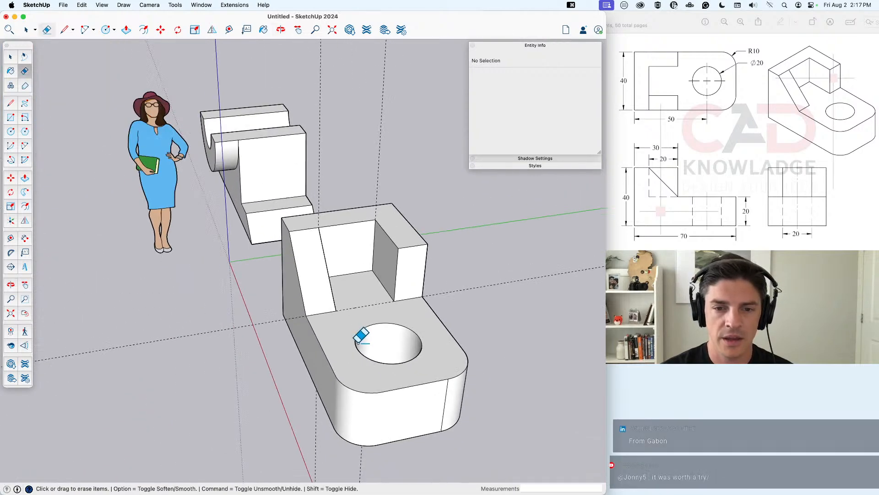
mouse_move(448, 406)
middle_down()
mouse_move(251, 375)
mouse_move(314, 414)
middle_up()
alt+drag(384, 418, 334, 402)
middle_drag(334, 402, 279, 247)
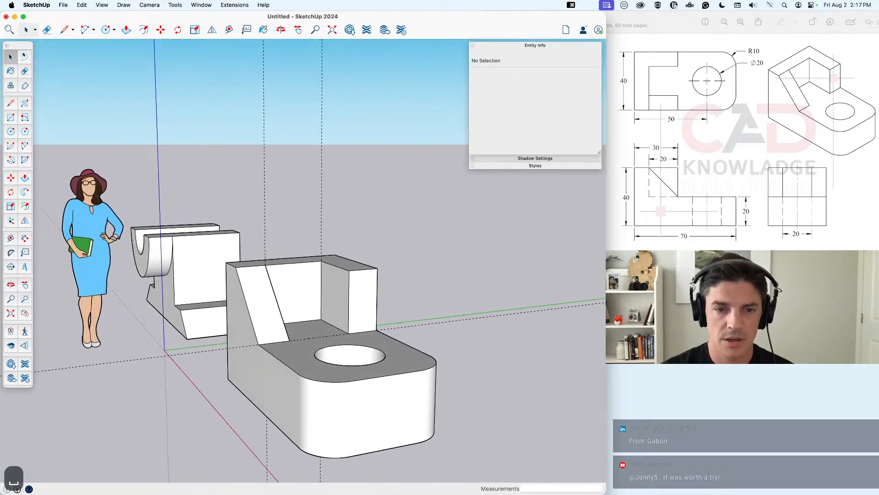
Step: Delete all guides and show the model in X-ray view
key(space)
click(81, 4)
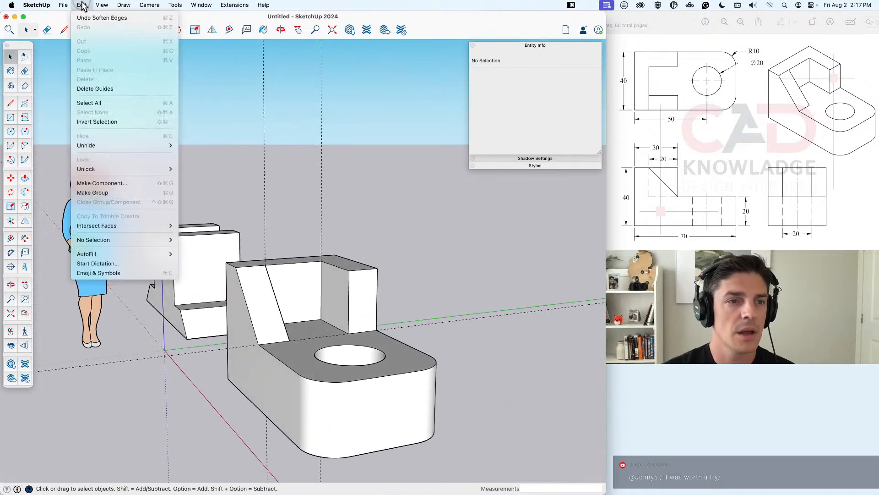
click(110, 88)
key(x)
middle_drag(294, 346, 232, 418)
middle_drag(300, 389, 479, 380)
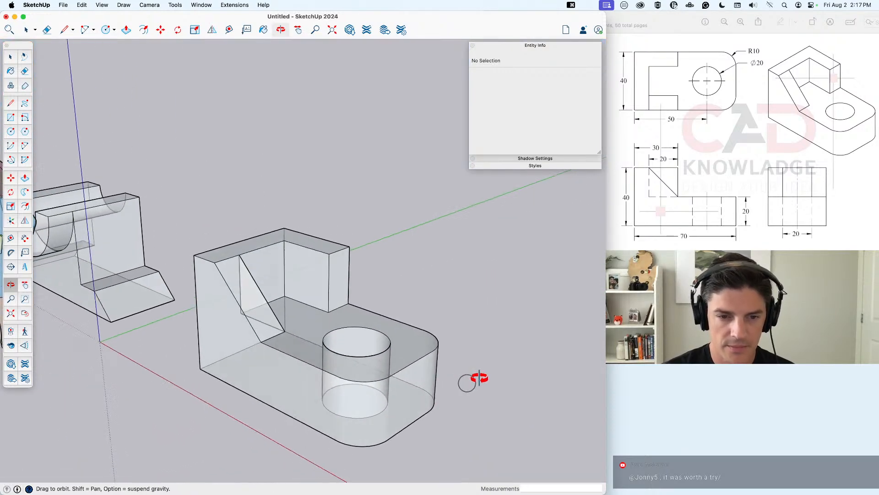
Step: Group all connected geometry of the finished second part and clear the selection
triple_click(313, 301)
right_click(312, 300)
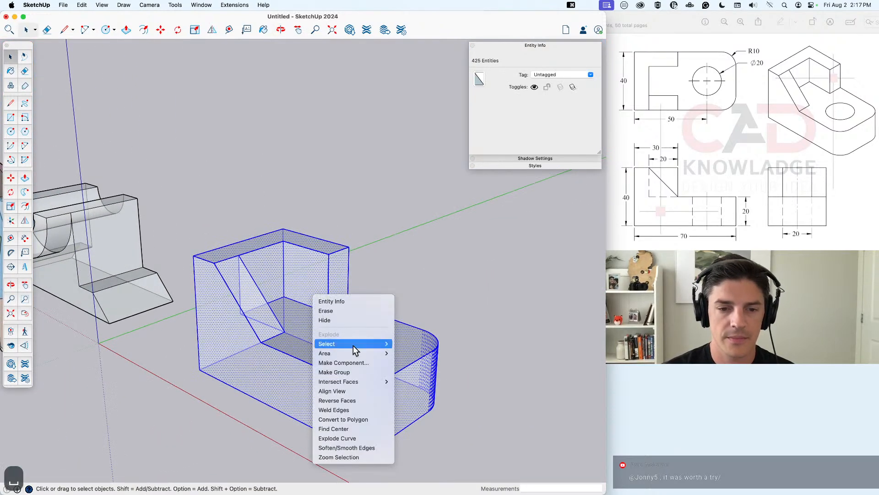
click(364, 370)
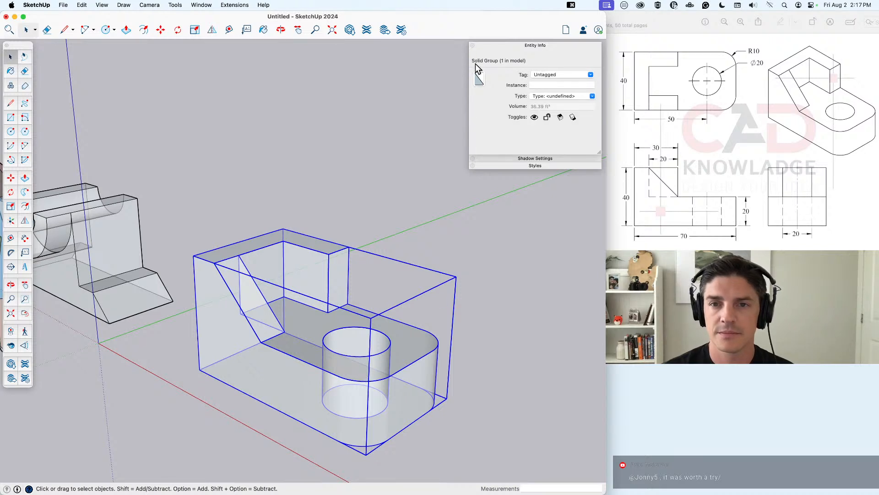
click(612, 185)
click(448, 170)
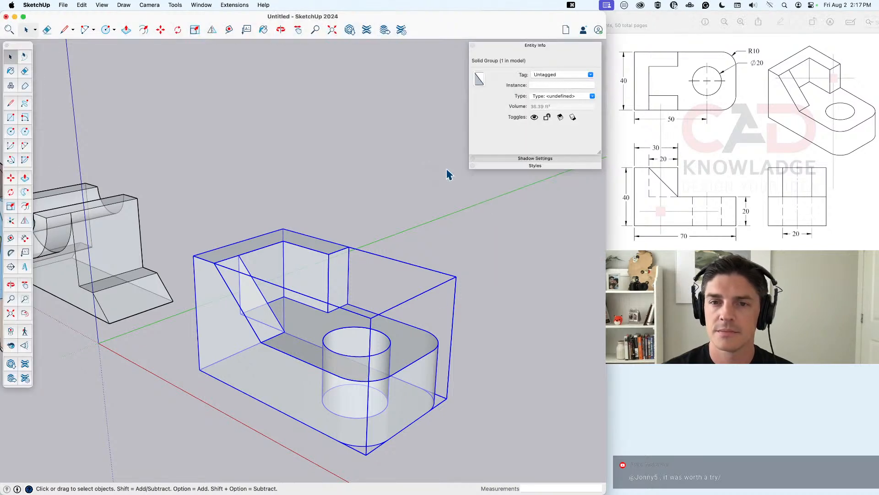
click(304, 148)
Step: Copy the first part's instance name to the new group and change it to Practice – 2
click(65, 259)
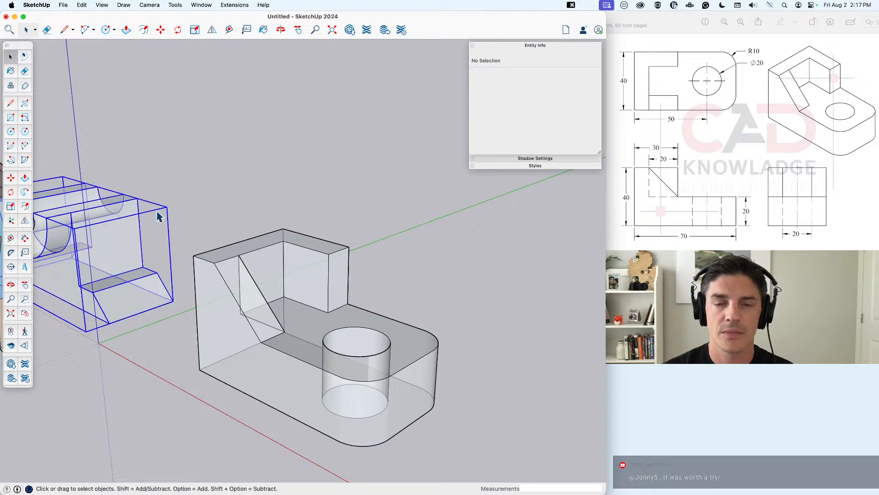
drag(565, 85, 527, 85)
key(super+c)
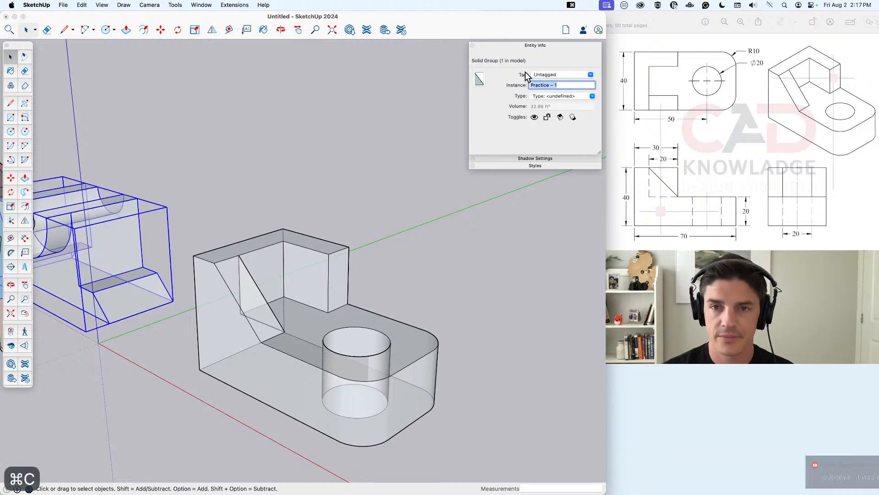
click(346, 316)
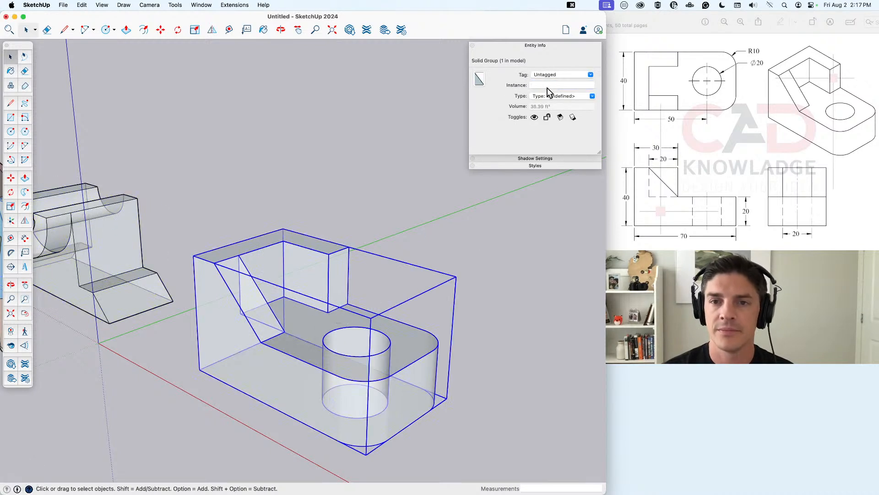
click(571, 85)
key(super+v)
key(BackSpace)
text(2)
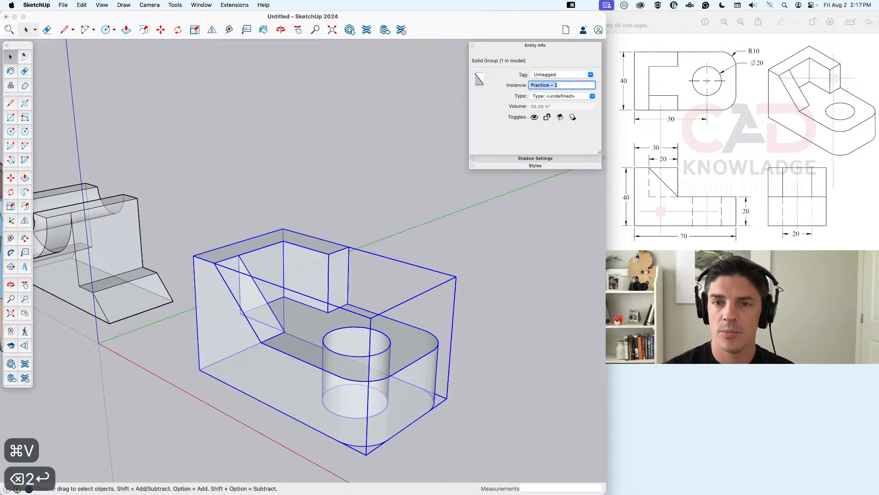
key(Return)
Step: Turn off X-ray view and move the Practice – 2 group by its near bottom corner into line beside the first part
key(v)
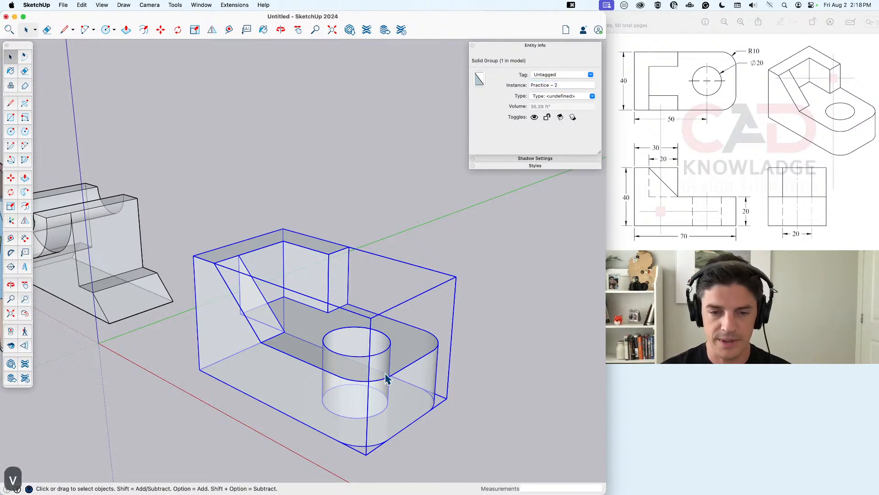
key(x)
key(m)
click(366, 454)
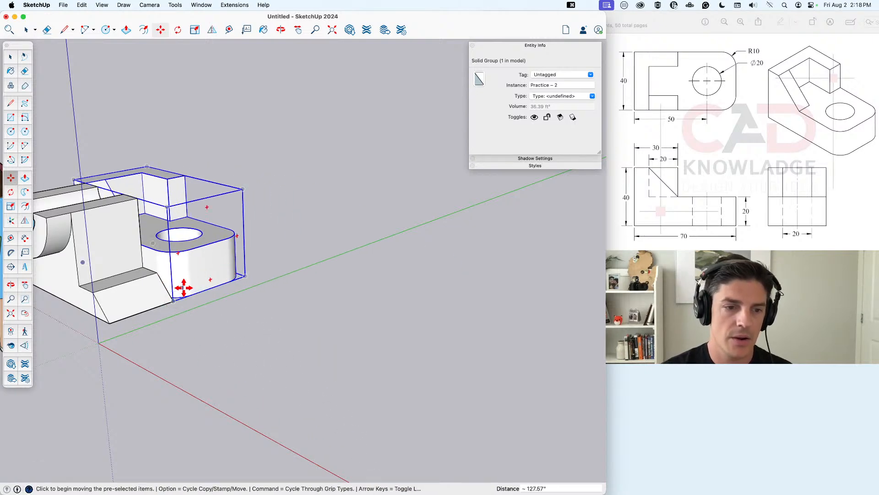
click(226, 277)
key(space)
scroll(251, 281, down, 3)
middle_drag(252, 283, 289, 335)
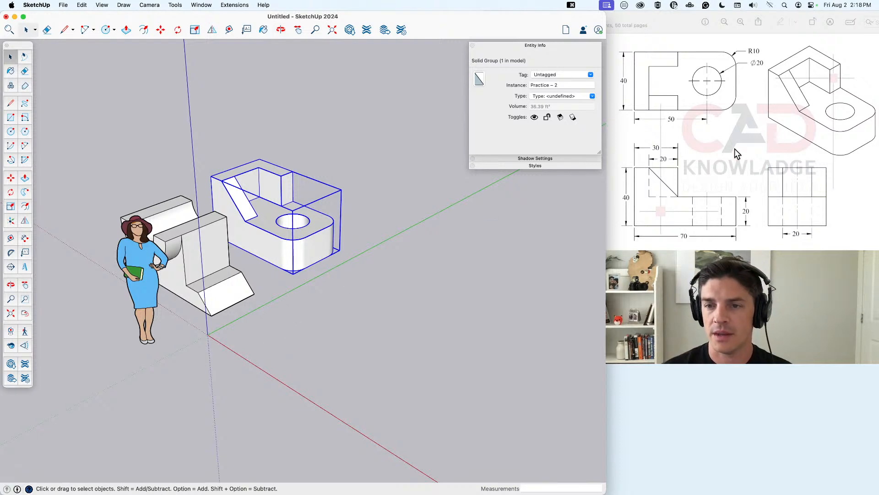
Step: Switch to Preview to show the Practice - 3 drawing (3.jpg), return to SketchUp and clear the selection
click(672, 22)
key(Down)
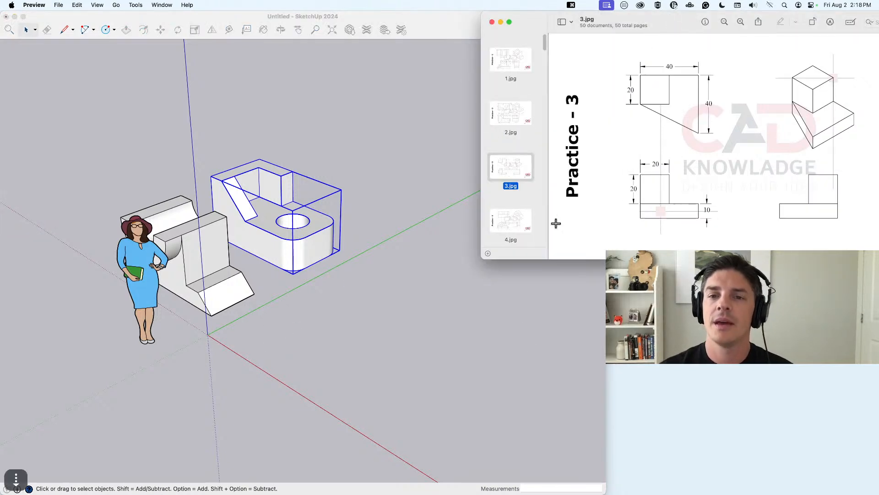
click(477, 330)
click(372, 320)
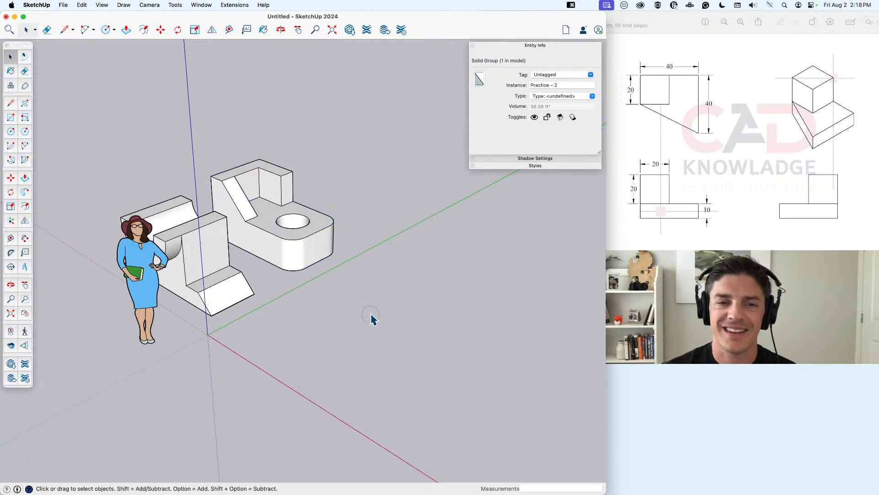
mouse_move(350, 350)
middle_down()
mouse_move(382, 335)
mouse_move(344, 336)
middle_up()
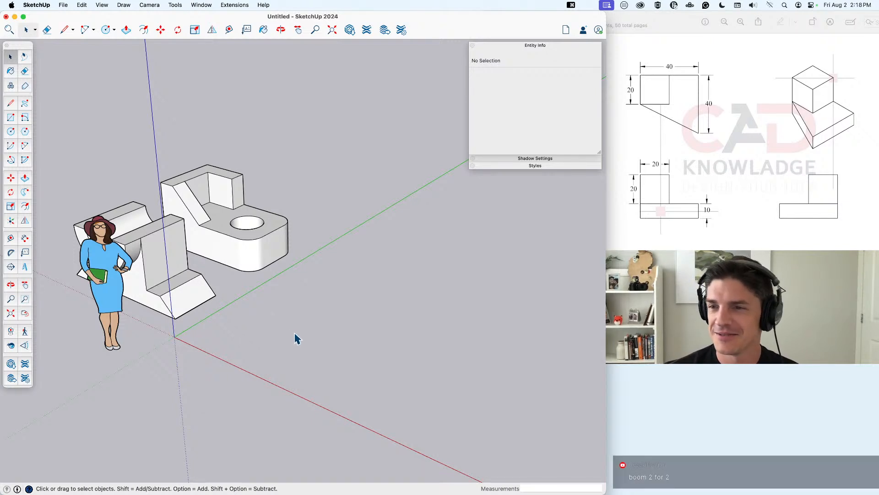
Step: Draw a 20 by 20 inch square on the ground in the open area in front of the finished parts
key(r)
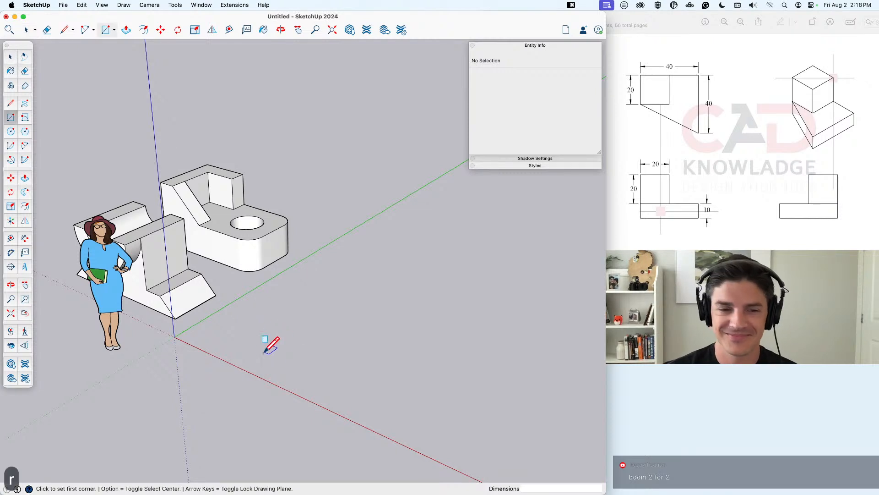
click(264, 349)
text(20,20)
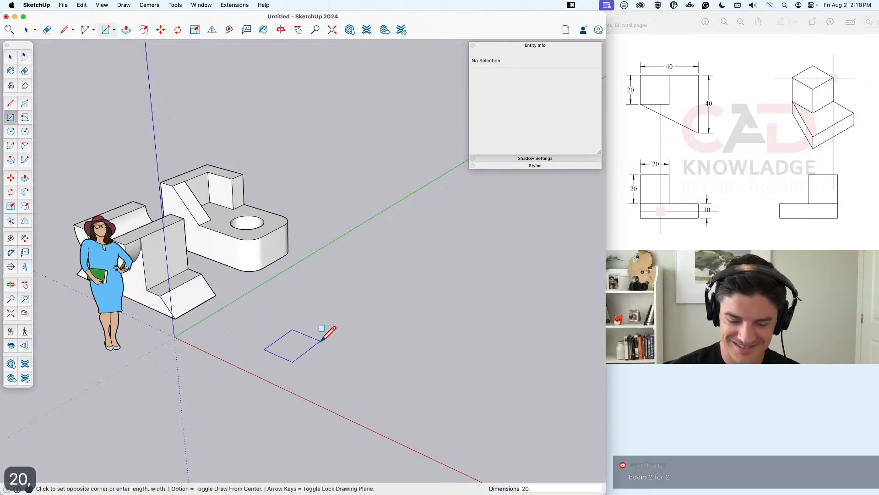
key(Return)
middle_drag(325, 370, 353, 365)
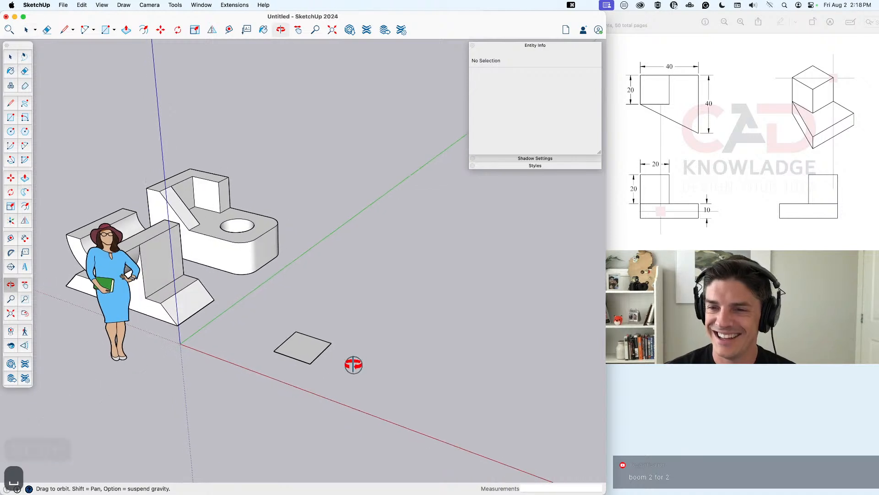
Step: Pull the square up 30 inches into a block
key(p)
click(309, 348)
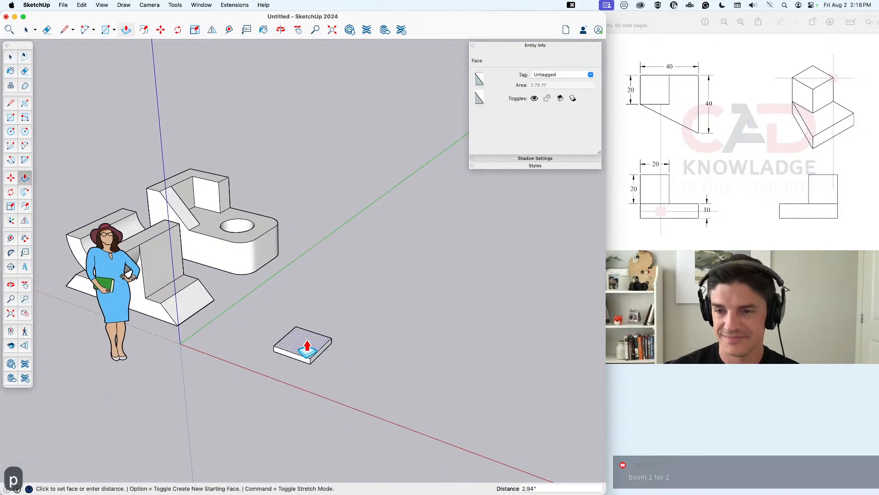
text(30)
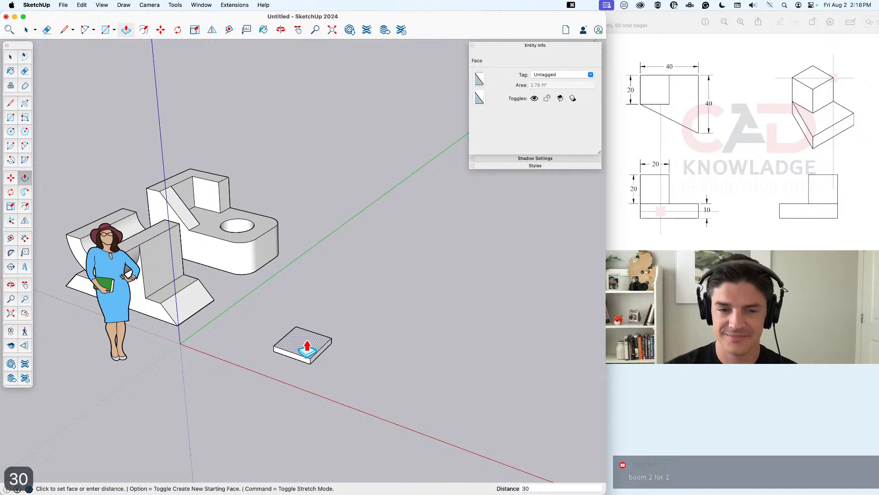
key(Return)
key(space)
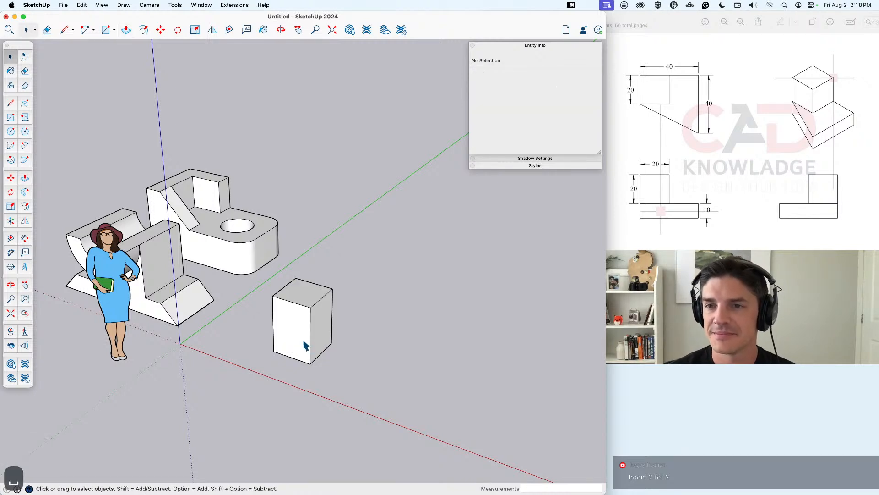
Step: Outline the base from the block's far bottom corner with edges of 20 and 40 inches, closing diagonally to the opposite bottom corner
key(l)
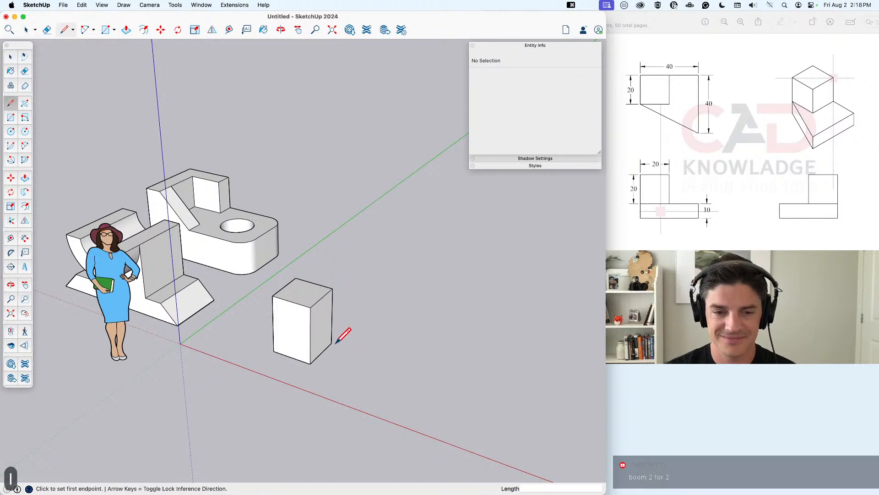
click(331, 342)
text(20)
key(Return)
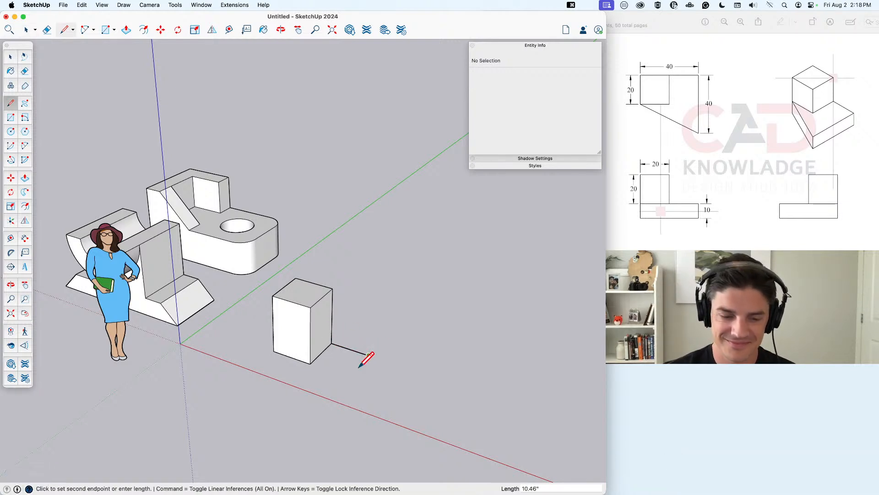
text(40)
key(Return)
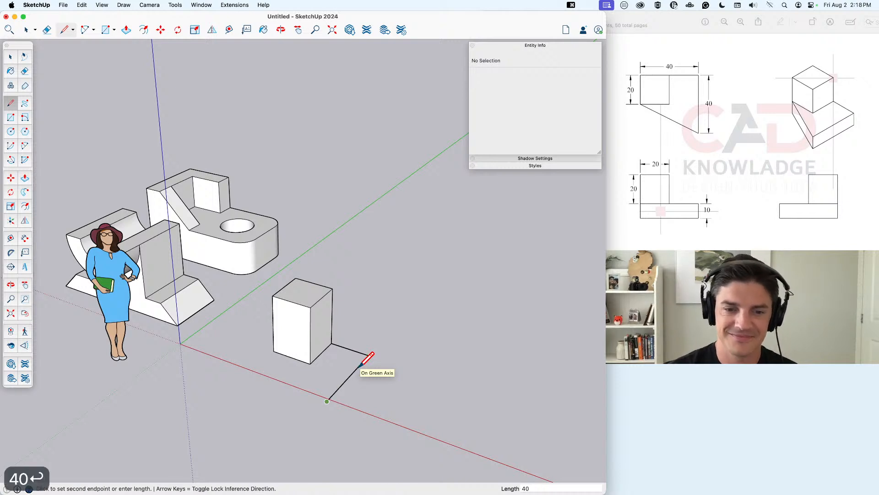
click(326, 401)
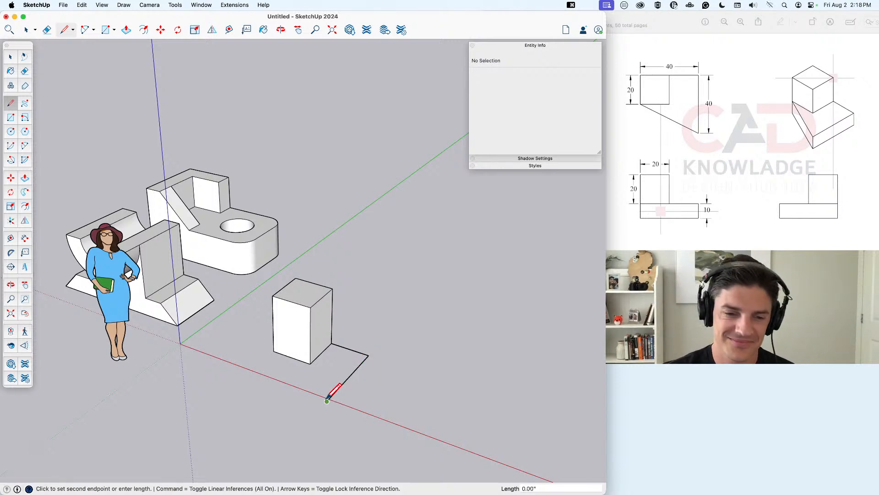
click(274, 353)
key(space)
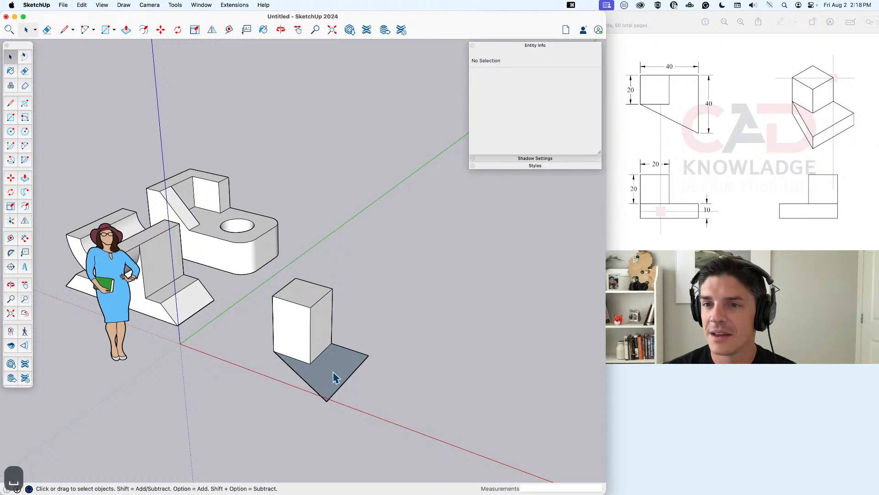
Step: Pull the base face beside the block up 10 inches
key(p)
click(334, 377)
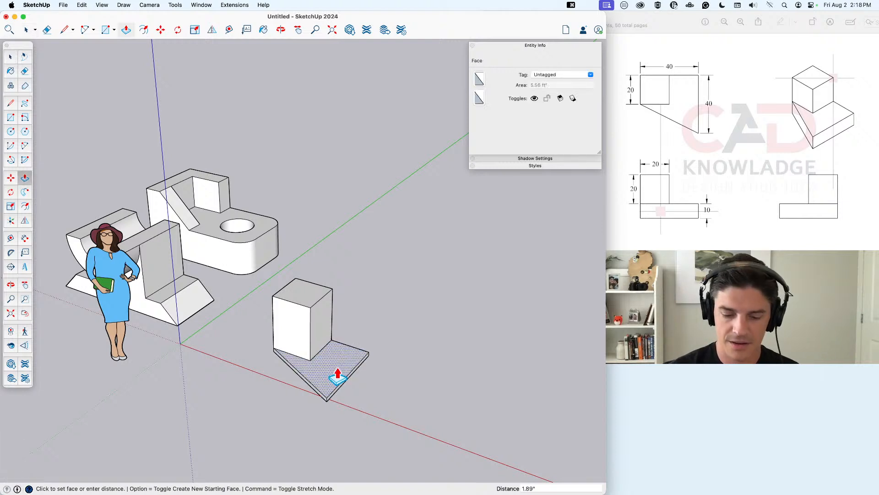
text(10)
key(Return)
Step: Turn on X-ray view, erase the leftover block edges inside the base, and turn X-ray view off
key(space)
key(x)
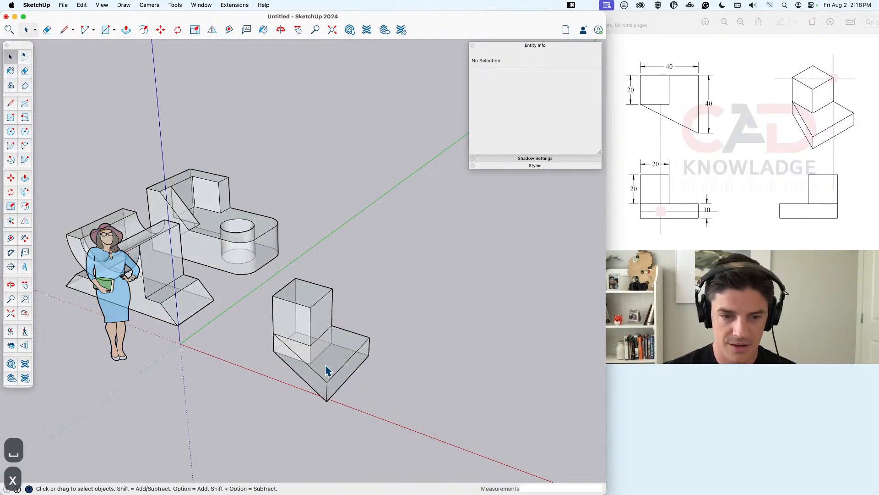
scroll(327, 371, up, 5)
click(322, 382)
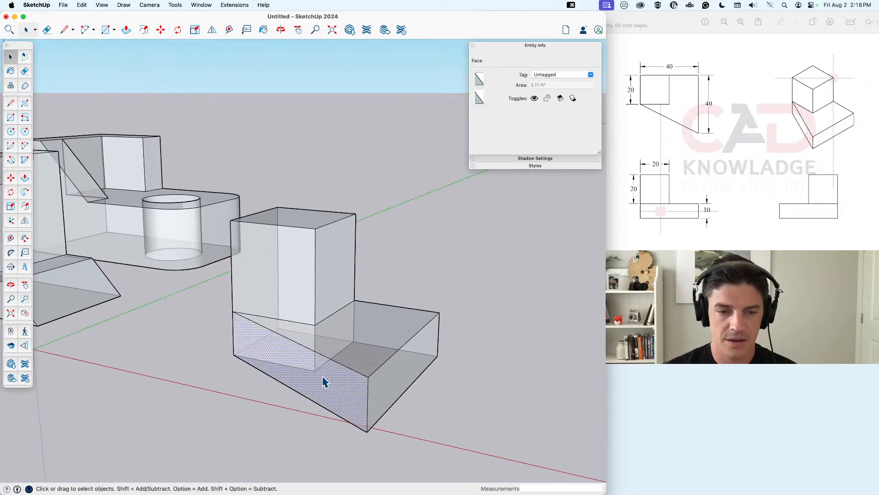
key(Escape)
key(e)
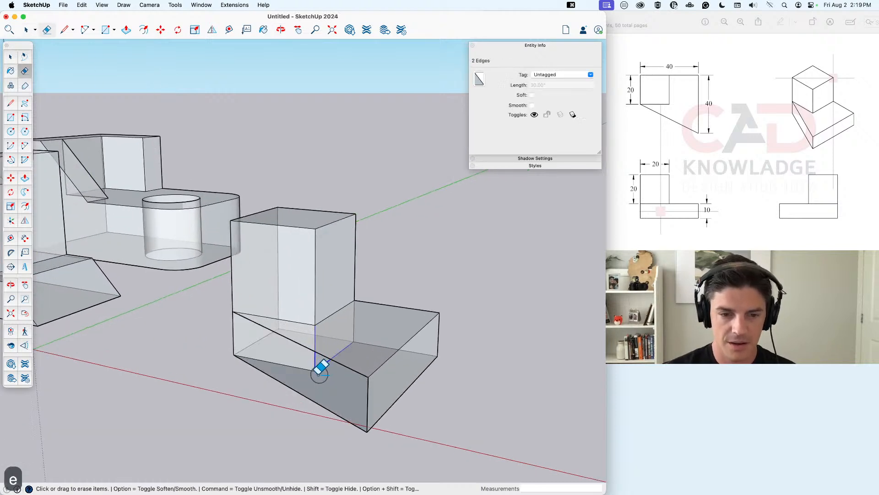
drag(317, 372, 308, 364)
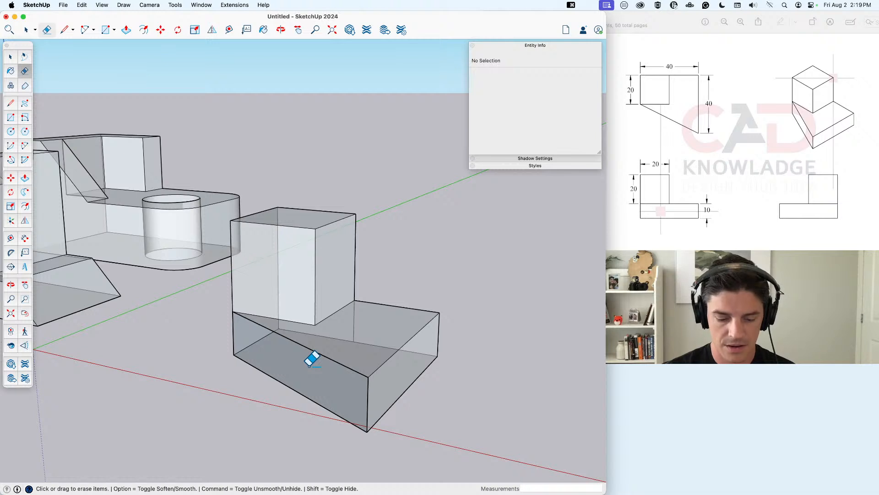
key(x)
Step: Retrace the base's front vertical corner edge with the Line tool to restore the missing slanted side face
key(l)
click(368, 377)
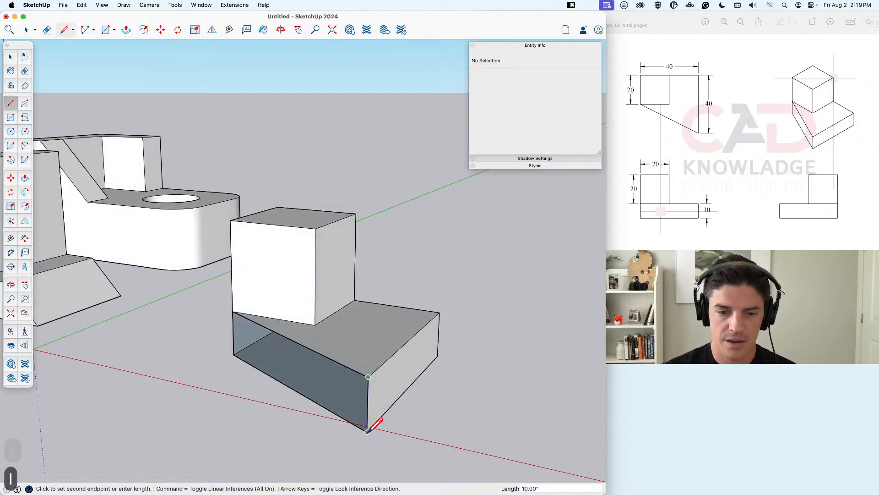
click(367, 430)
key(space)
Step: Group all the geometry of the finished part and name the instance Practice – 3
scroll(366, 419, down, 3)
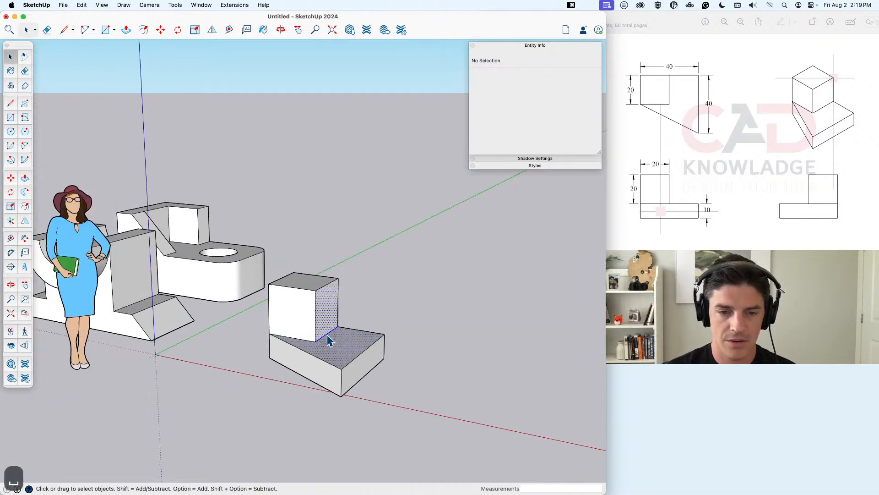
triple_click(329, 340)
right_click(329, 340)
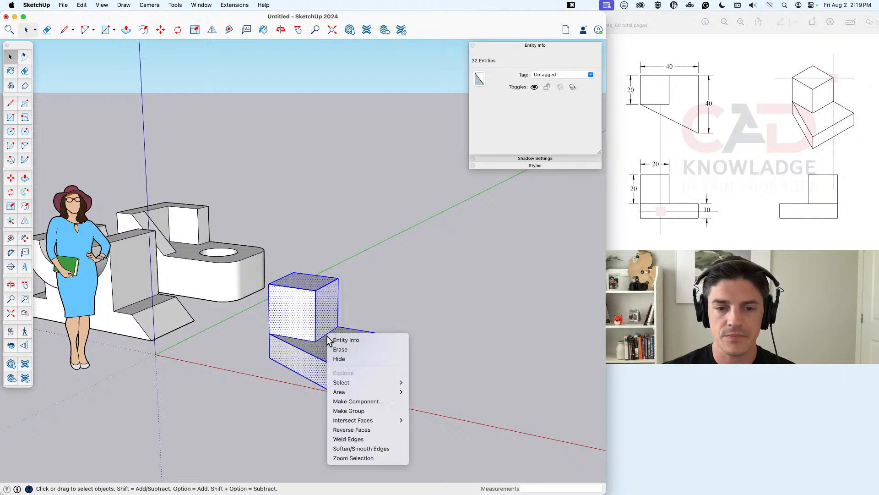
click(378, 412)
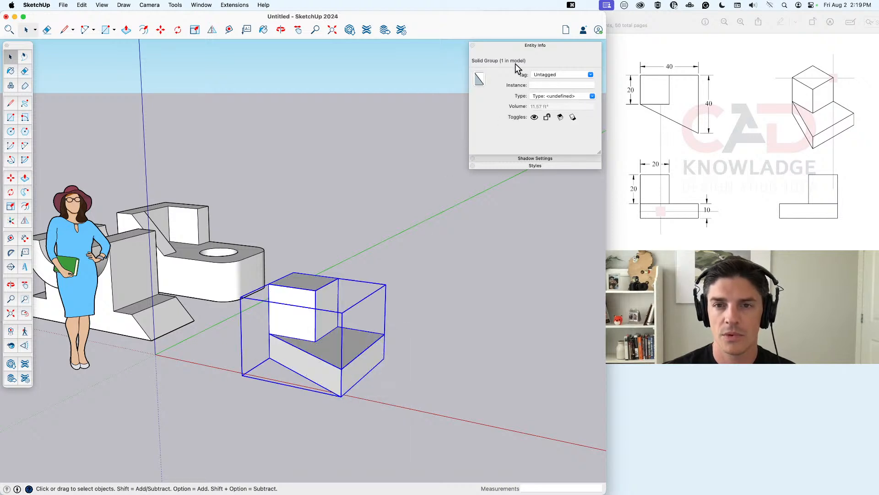
click(549, 85)
text(Practice – 1)
key(BackSpace)
text(3)
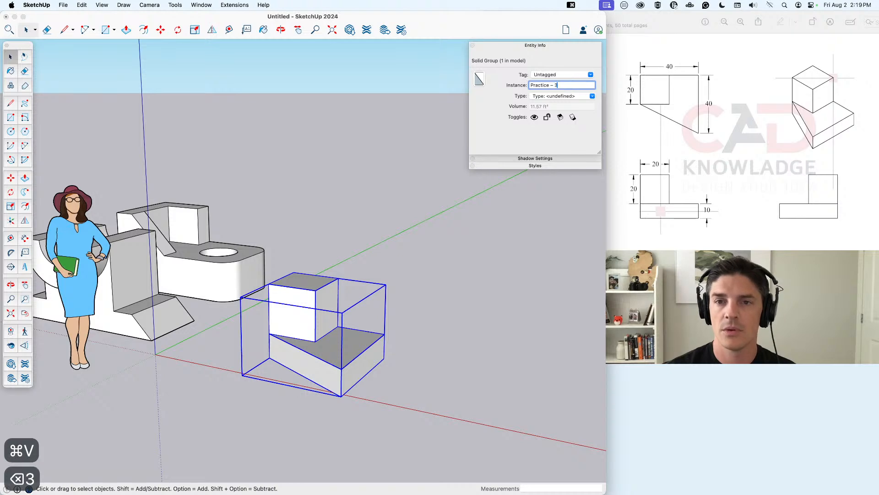
key(Return)
Step: Move the Practice – 3 group by its near bottom corner into line beside the second part and clear the selection
middle_drag(413, 308, 310, 387)
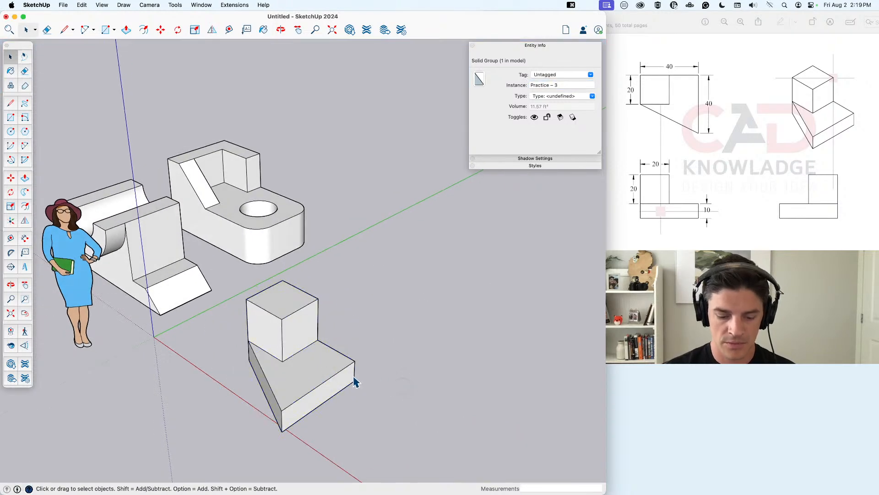
key(m)
click(282, 430)
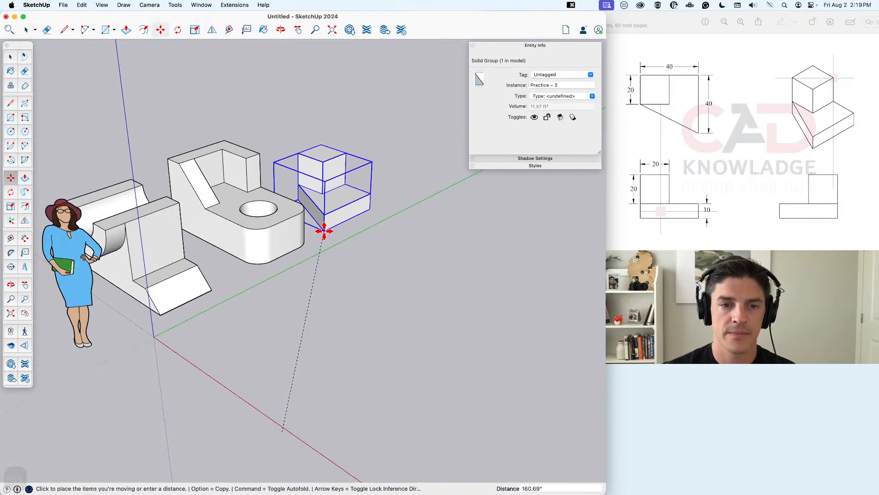
click(324, 231)
key(space)
click(386, 300)
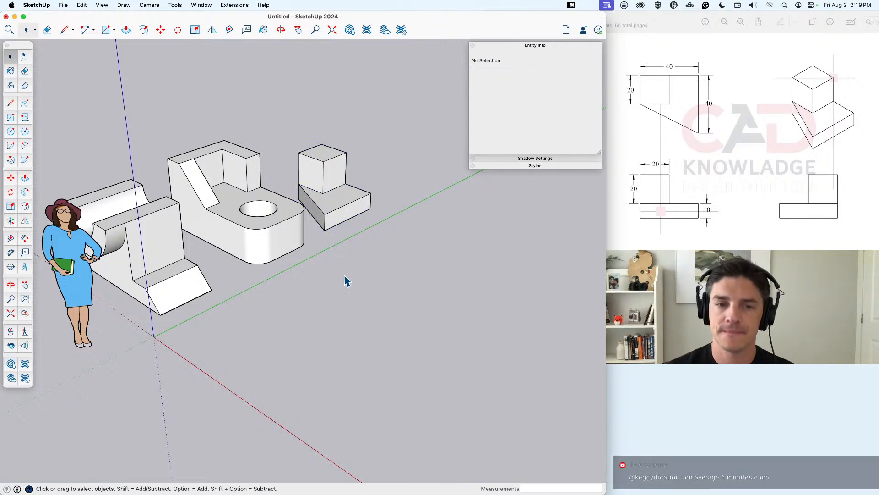
Step: Move the Practice – 3 group away from the row onto the open ground
click(331, 207)
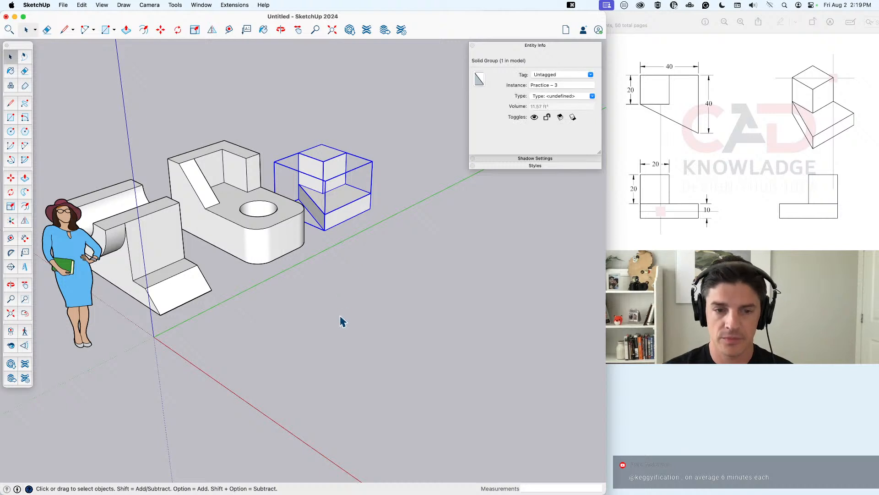
key(m)
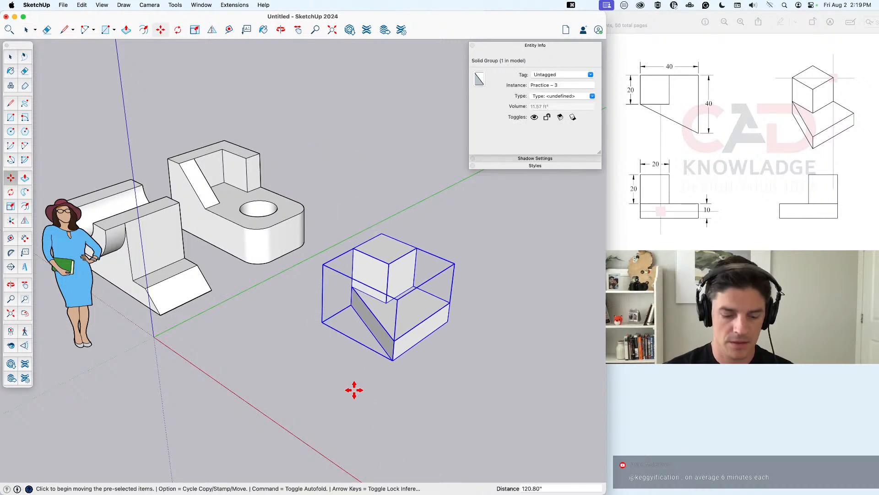
Step: Switch to parallel projection and compare the part's front, back and left views with the reference drawing
key(p)
key(space)
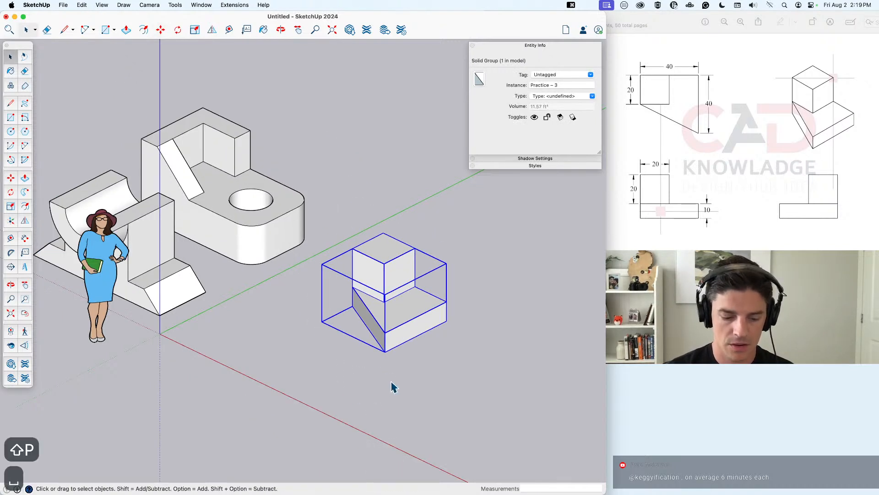
key(super+3)
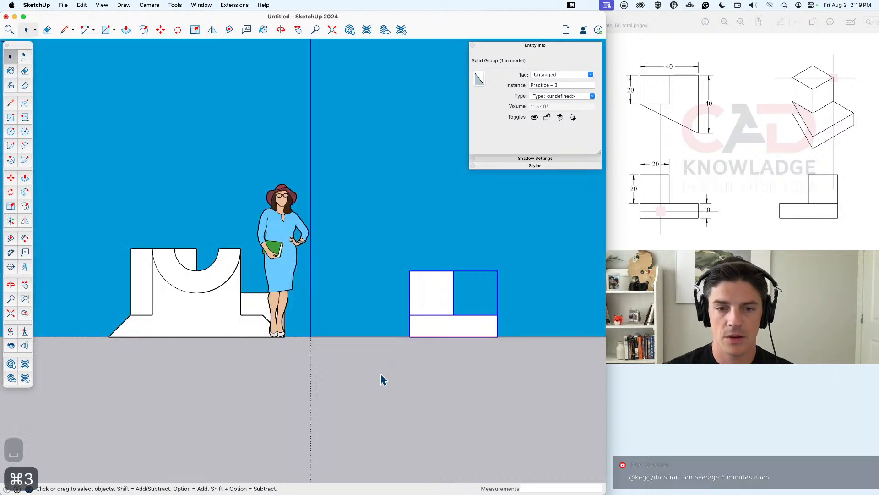
click(463, 378)
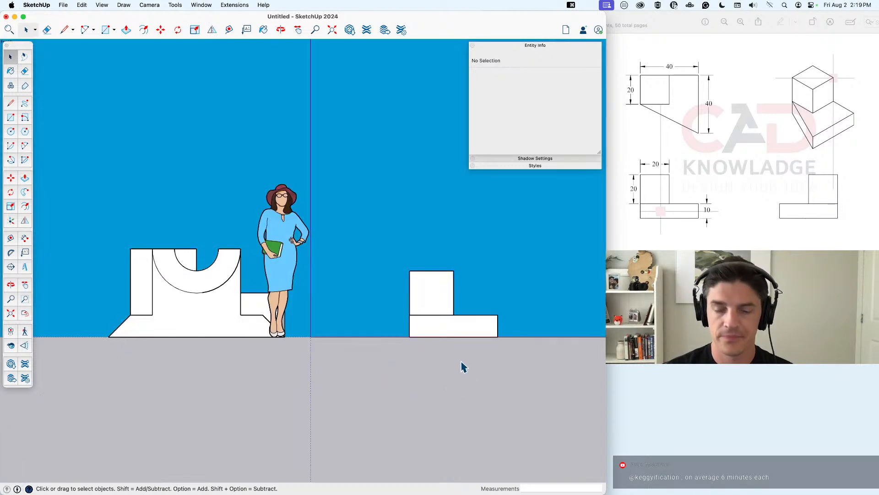
key(super+2)
key(super+3)
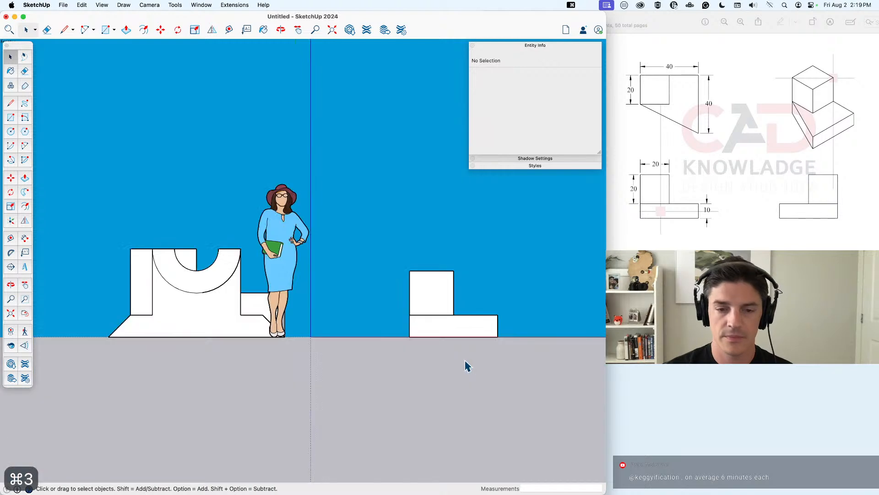
key(super+4)
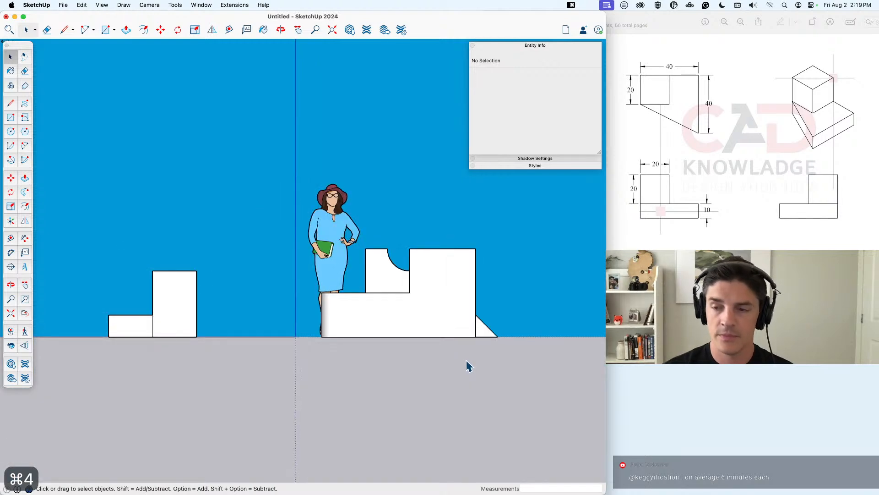
key(super+4)
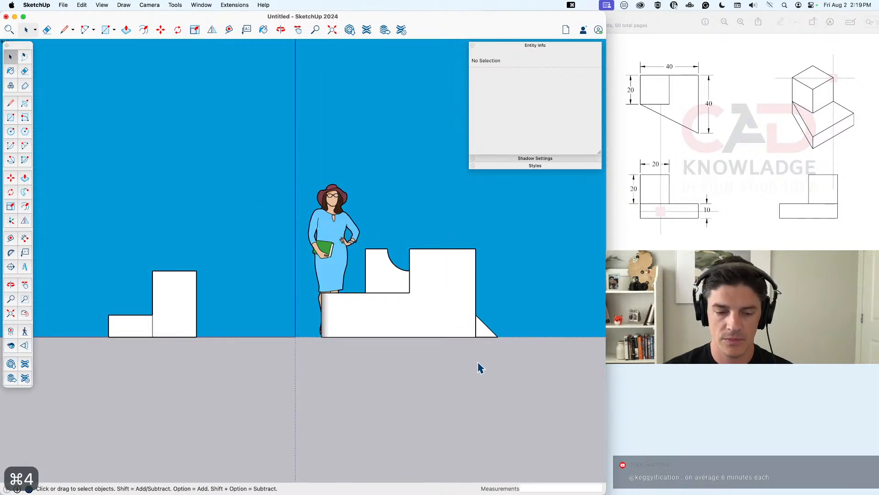
key(super+5)
middle_drag(350, 363, 536, 362)
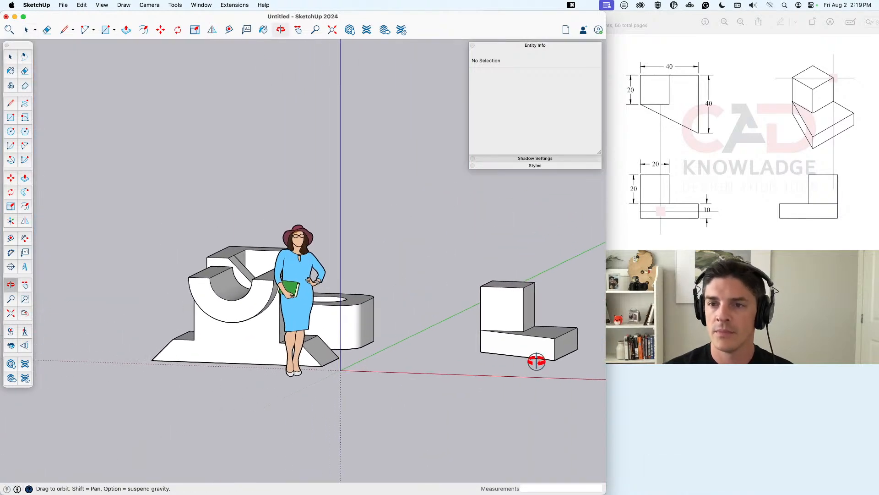
key(space)
Step: In the top view, dimension the full width of the Practice – 3 base and the outer side of its square block
key(super+1)
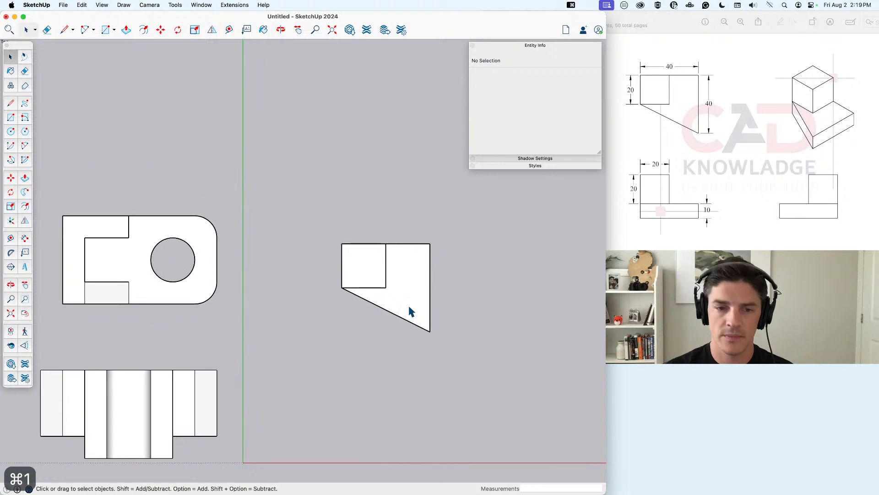
click(25, 238)
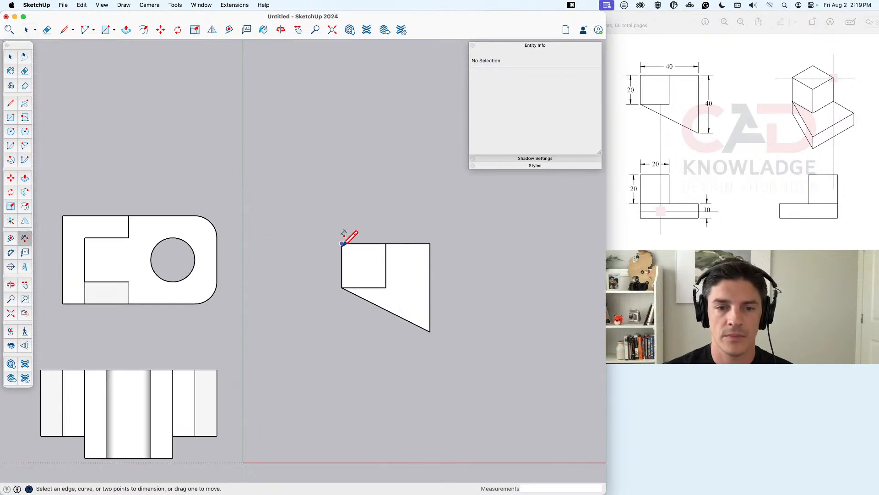
click(341, 243)
click(430, 243)
click(410, 213)
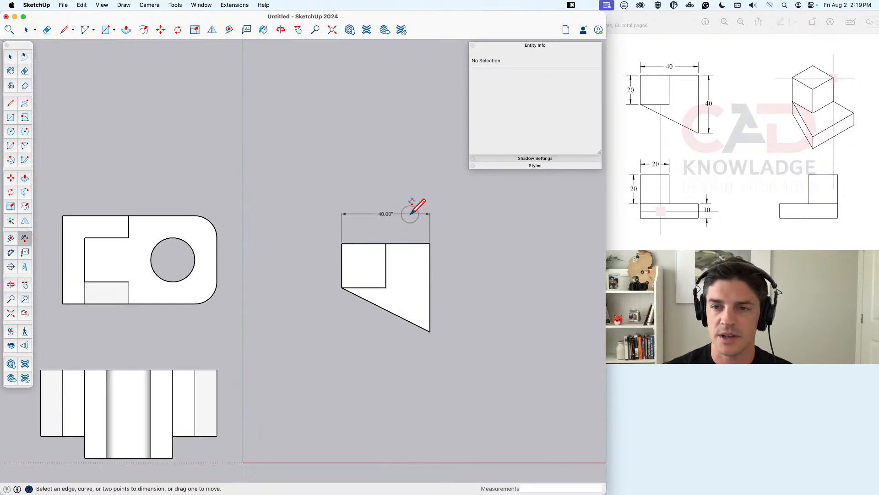
click(342, 244)
key(Escape)
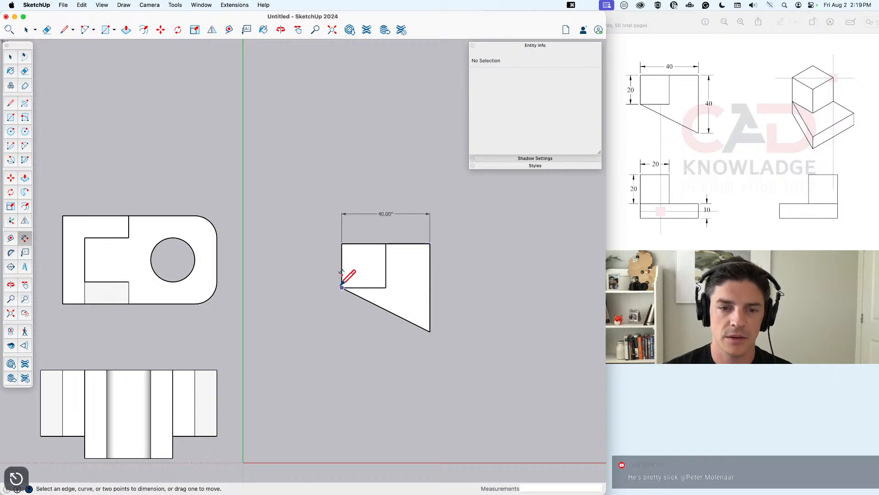
click(341, 288)
click(342, 243)
click(318, 241)
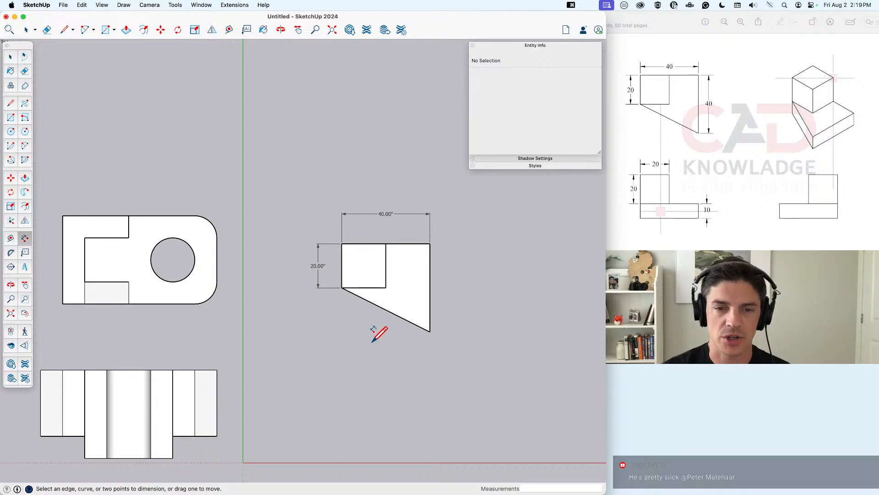
Step: Undo both dimensions and the last move of the Practice – 3 group, and return to an angled view of the parts
key(super+z)
key(super+z)
key(super+z)
key(space)
middle_drag(338, 351, 178, 102)
scroll(286, 300, down, 4)
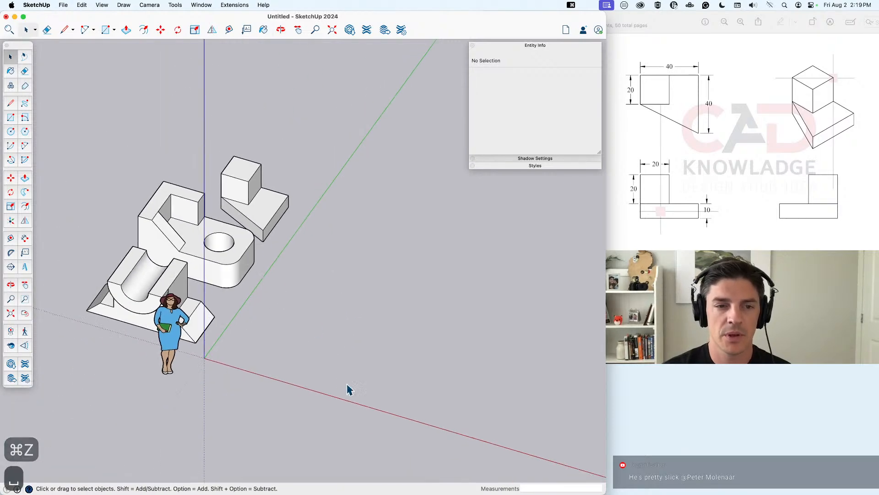
middle_drag(348, 385, 343, 360)
scroll(337, 353, up, 3)
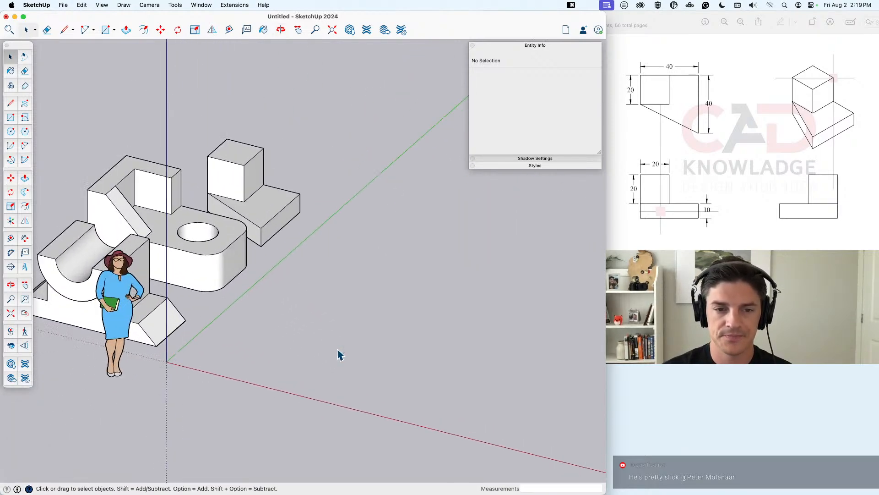
Step: Show the next reference drawing, 4.jpg, in Preview and return to the SketchUp model
click(724, 155)
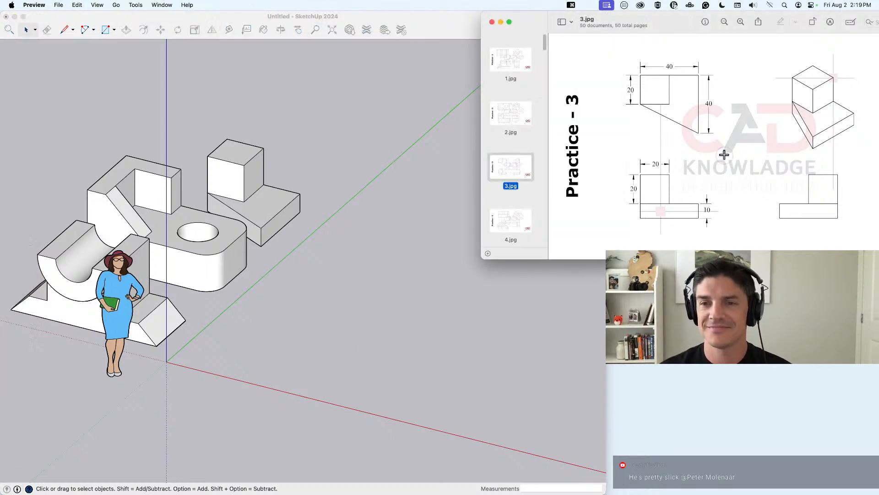
key(Down)
click(439, 299)
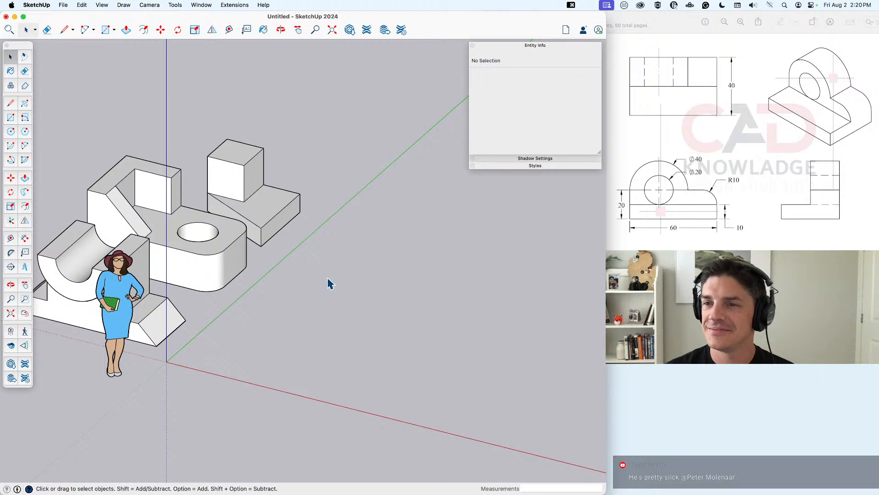
Step: Draw a 60 by 40 inch rectangle on the open ground beside the red axis
key(r)
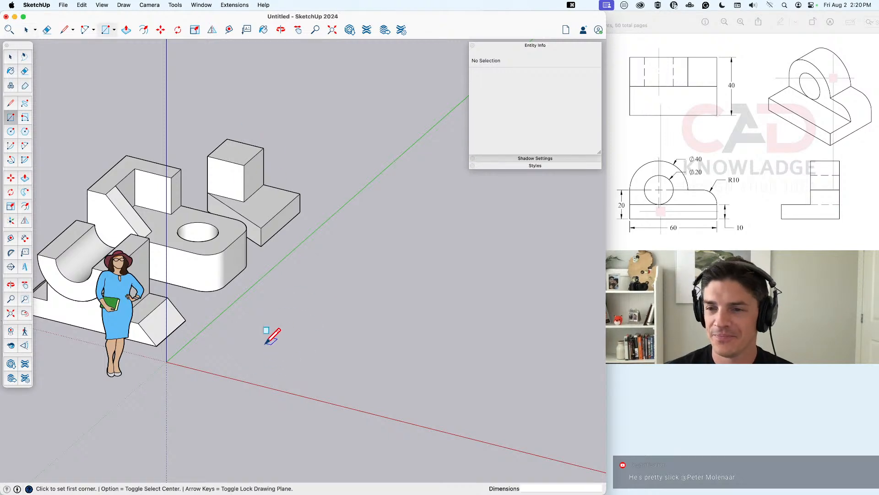
click(262, 364)
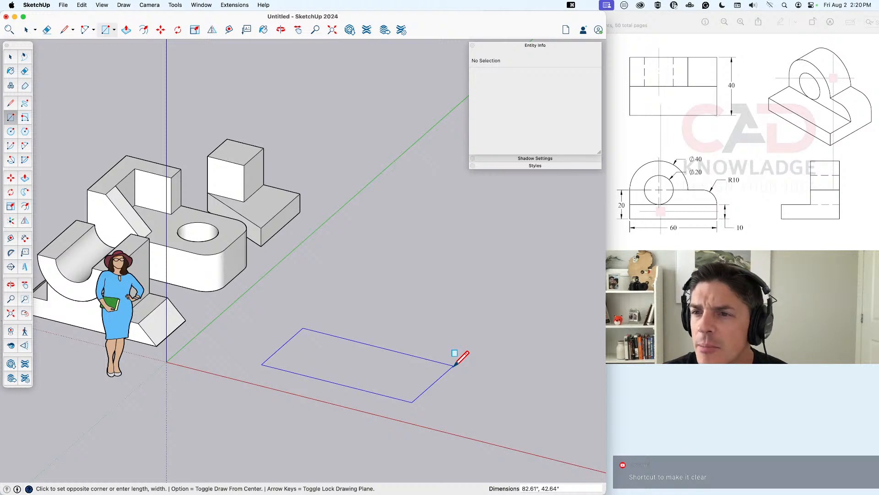
text(60,40)
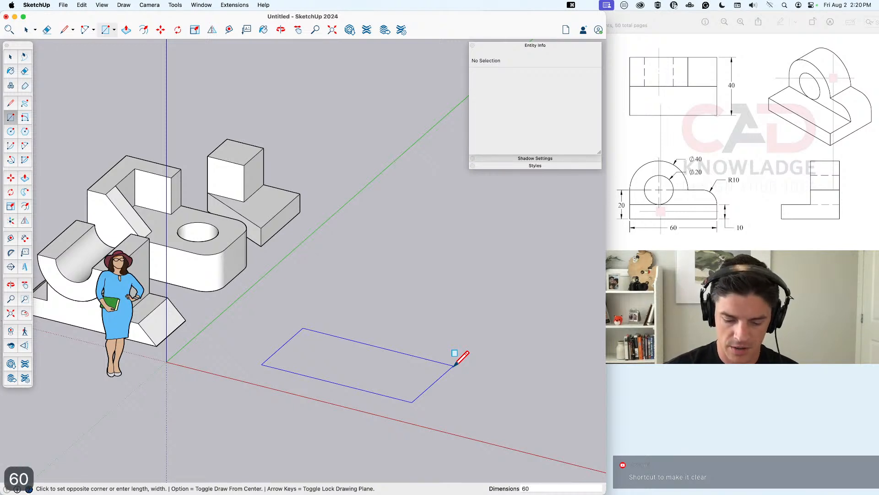
key(Return)
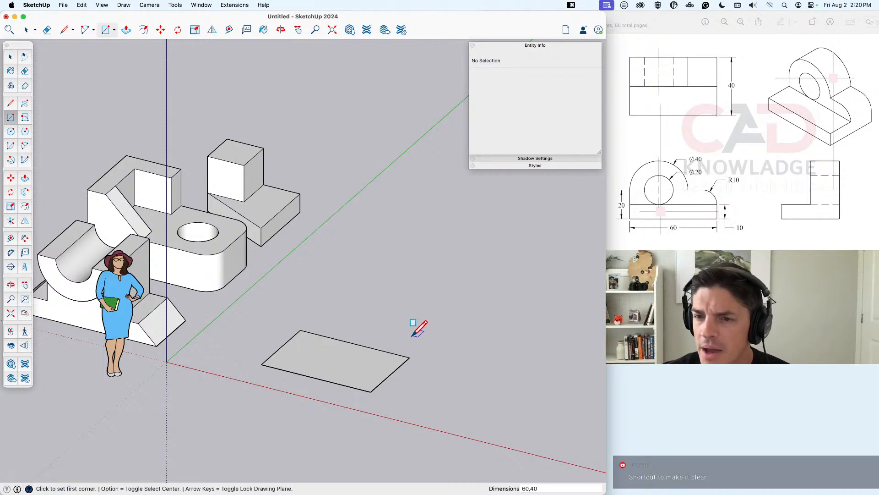
Step: Push/Pull the rectangle up 10 inches to form the base block
key(space)
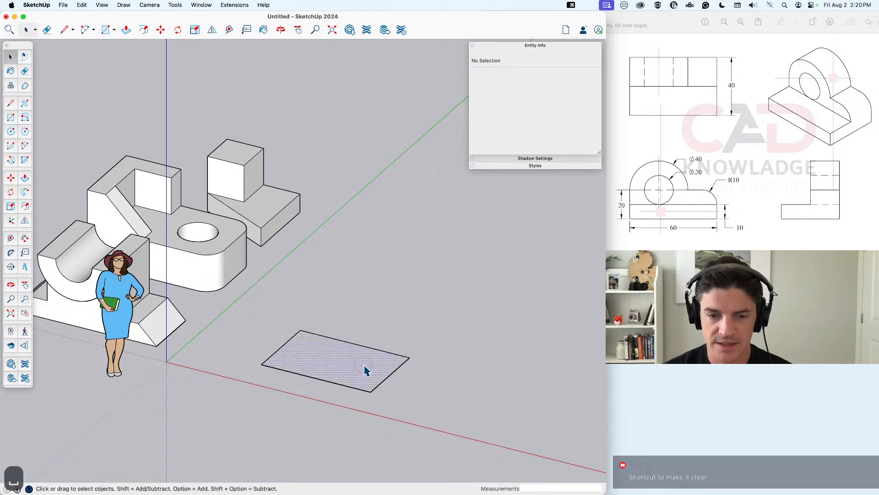
key(p)
click(363, 370)
text(10)
key(Return)
key(space)
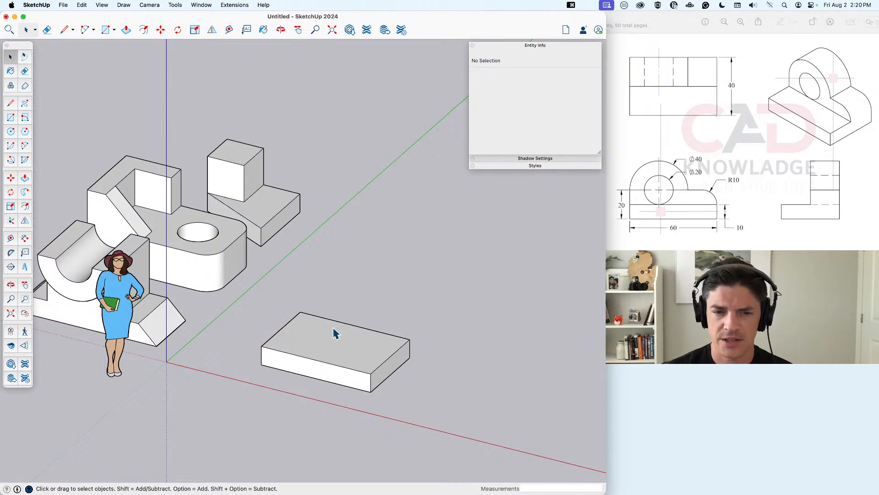
Step: Split the block's top face lengthwise with a line between the midpoints of its two short edges
middle_drag(337, 333, 340, 367)
click(372, 352)
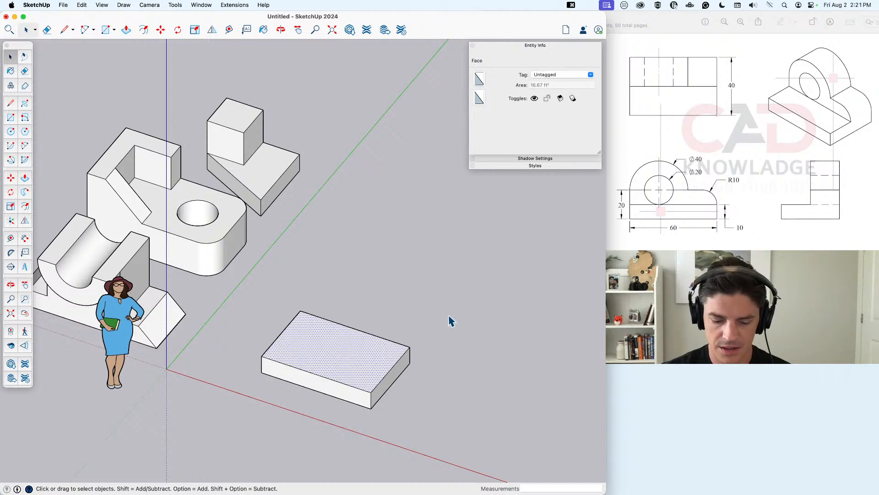
key(l)
click(283, 333)
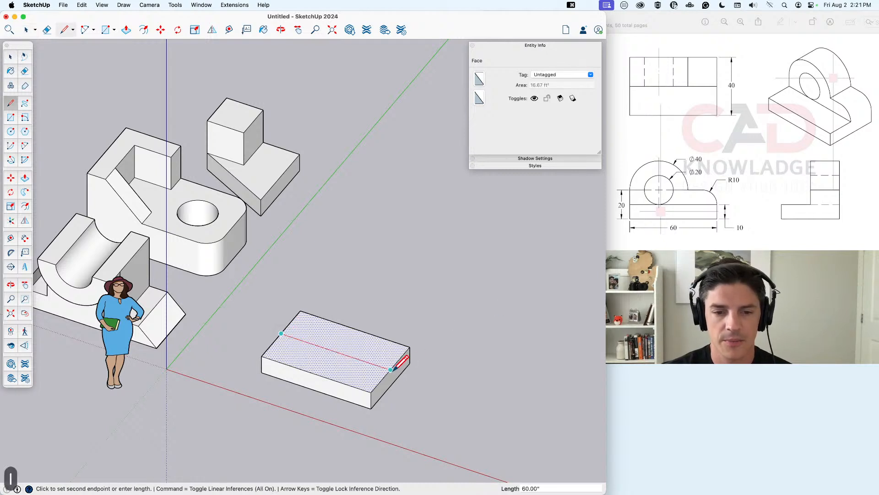
click(392, 369)
key(space)
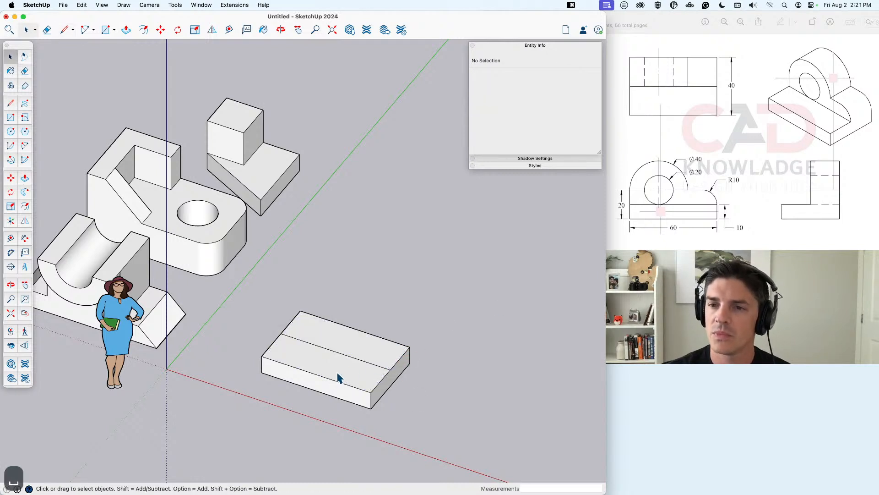
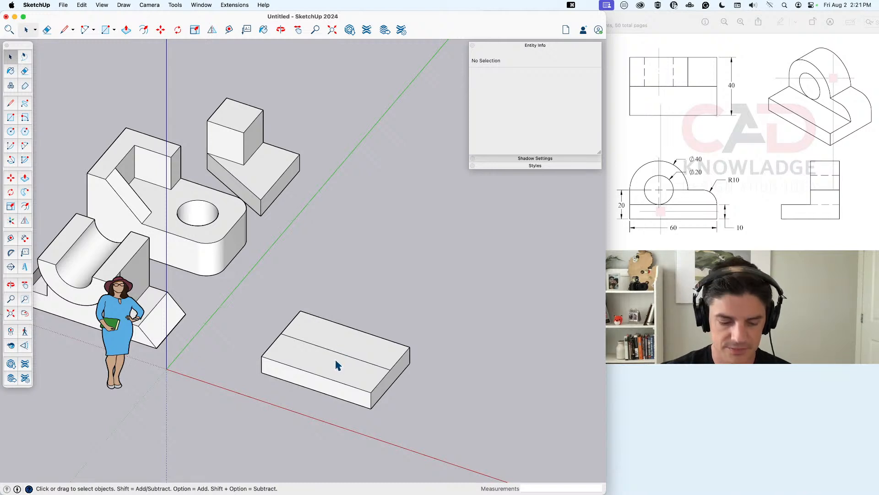
Step: Raise the rear half of the block's top face by 10 inches to form a step
key(super+3)
middle_drag(427, 335, 410, 371)
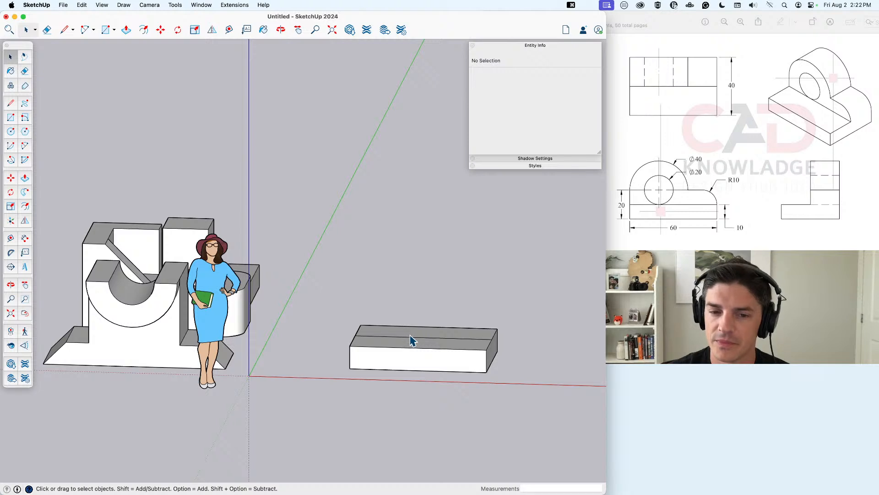
click(453, 335)
text(p)
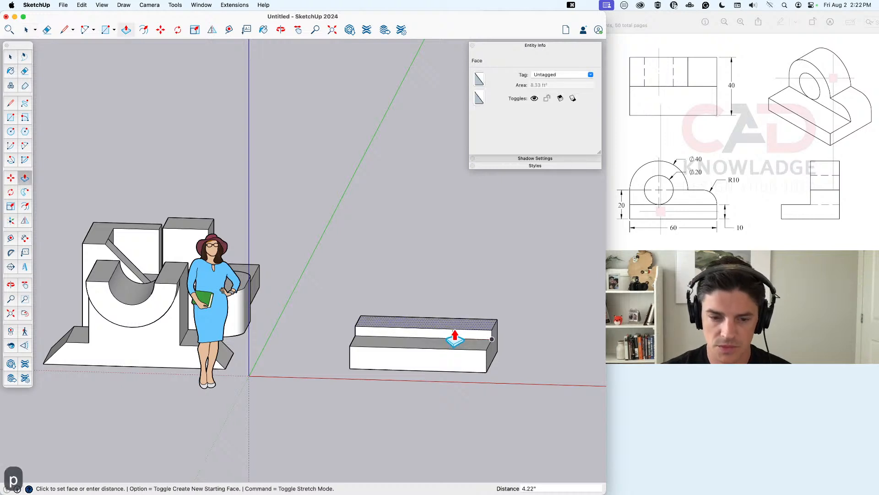
text(10)
key(Return)
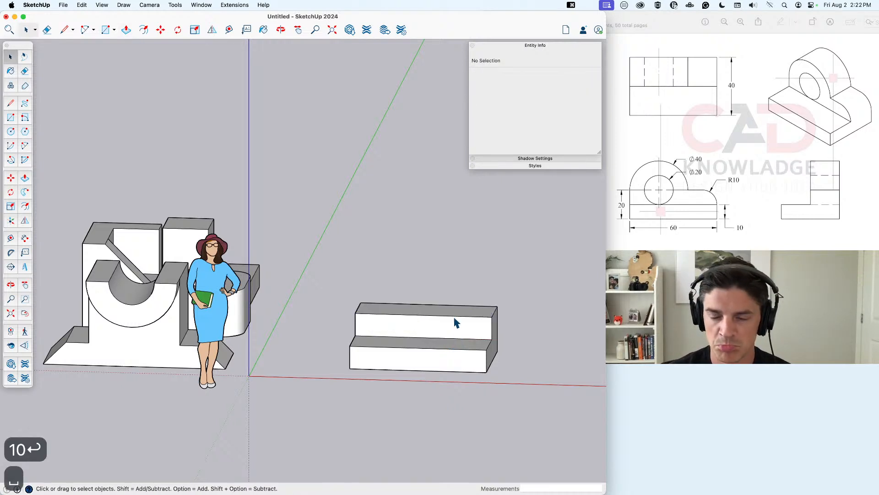
middle_drag(434, 347, 437, 343)
key(space)
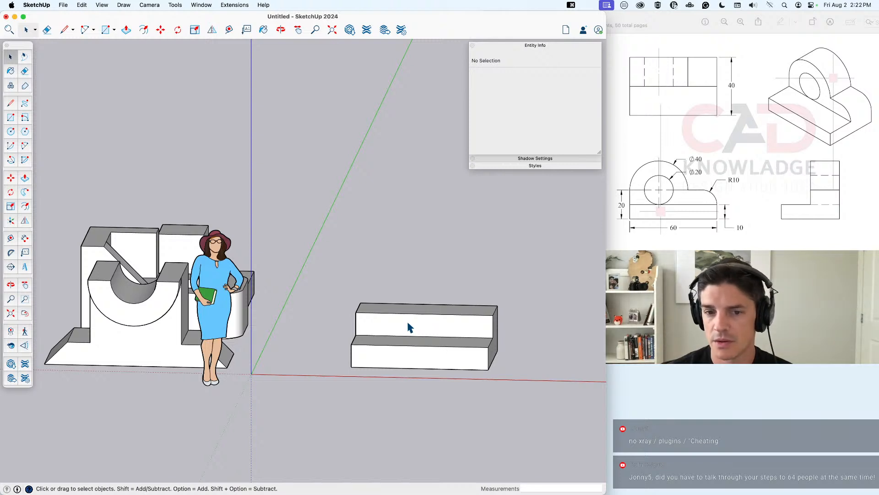
Step: Try a vertical guide 20 inches in from the left edge of the raised step's front face, and undo it
key(t)
click(357, 323)
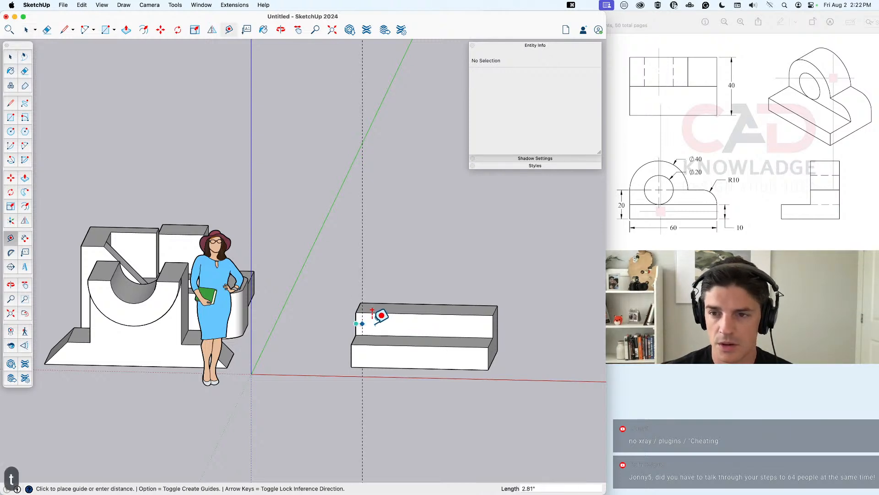
text(20)
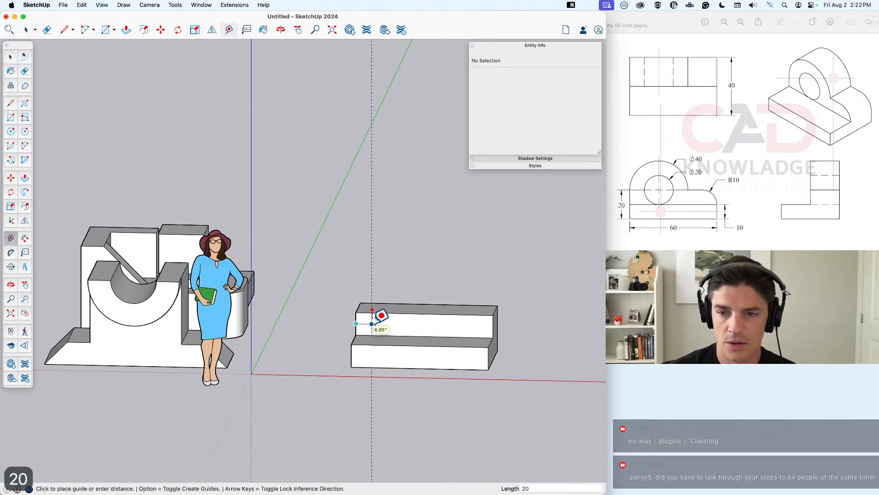
key(Return)
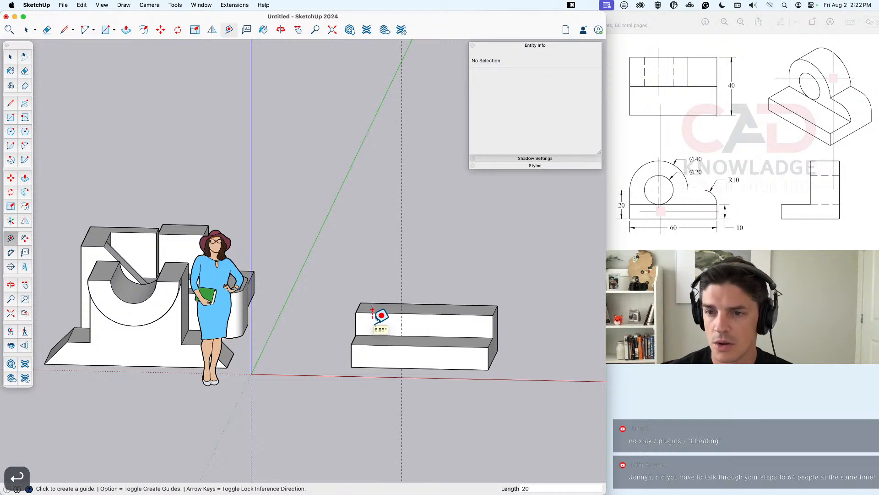
key(space)
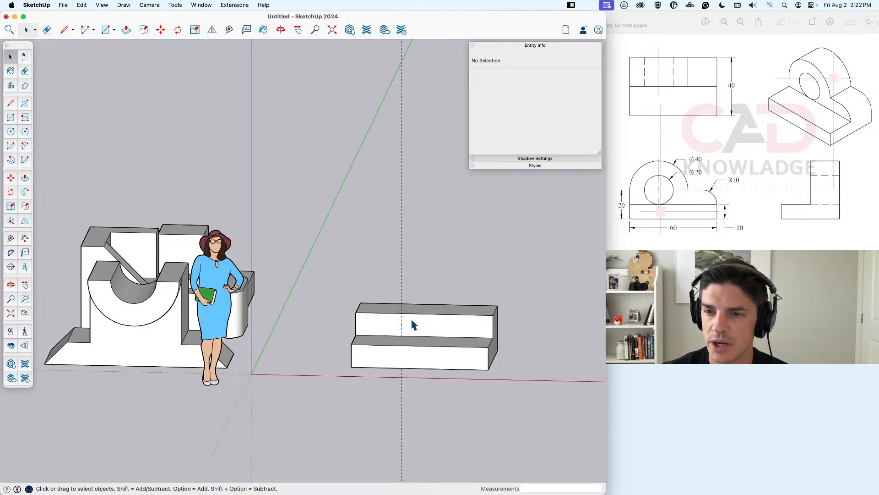
key(super+z)
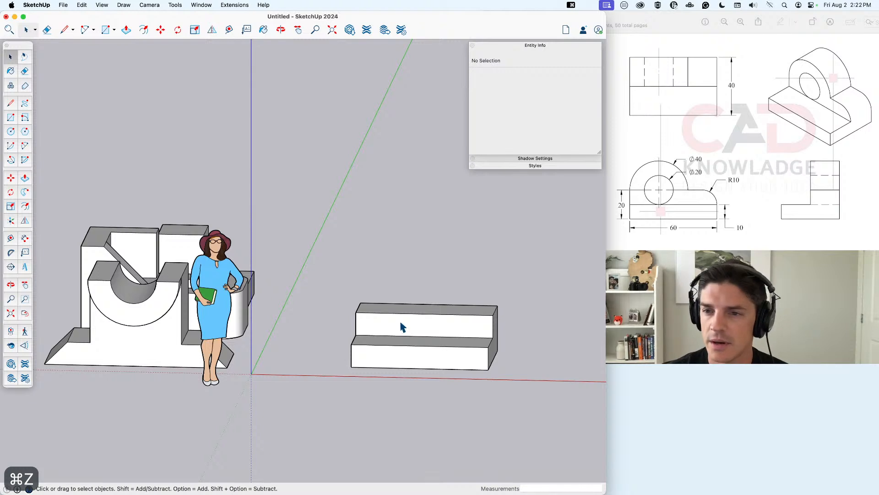
Step: Place a vertical guide 20 inches in from the left edge of the raised step's front face
key(t)
click(356, 323)
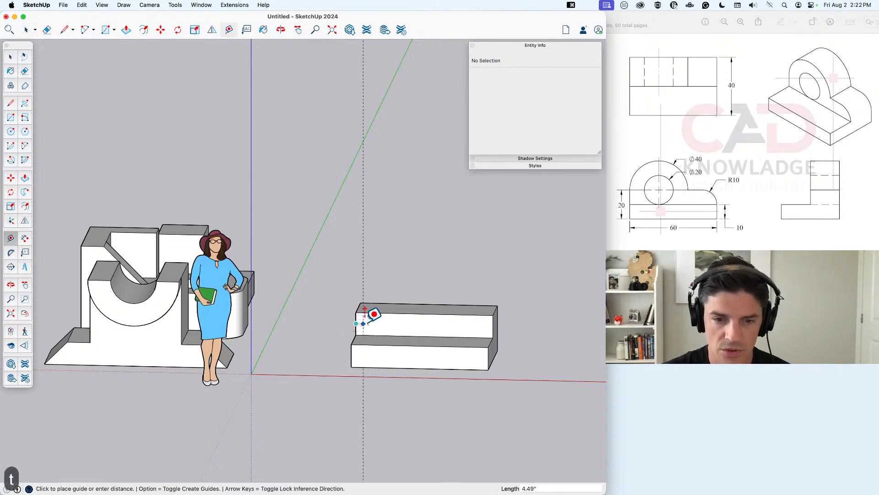
text(20)
key(Return)
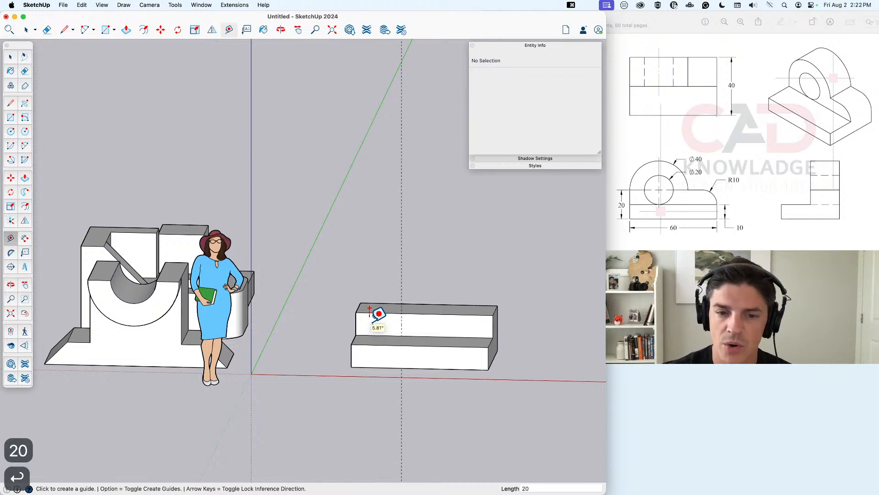
key(space)
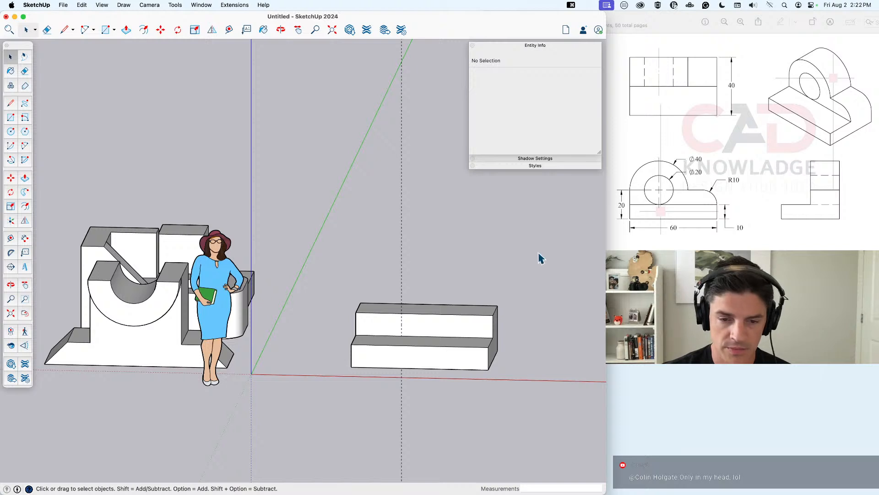
Step: Draw a 20-inch-radius circle centred where the guide meets the step's upper front edge, and erase its arcs on the step face
key(c)
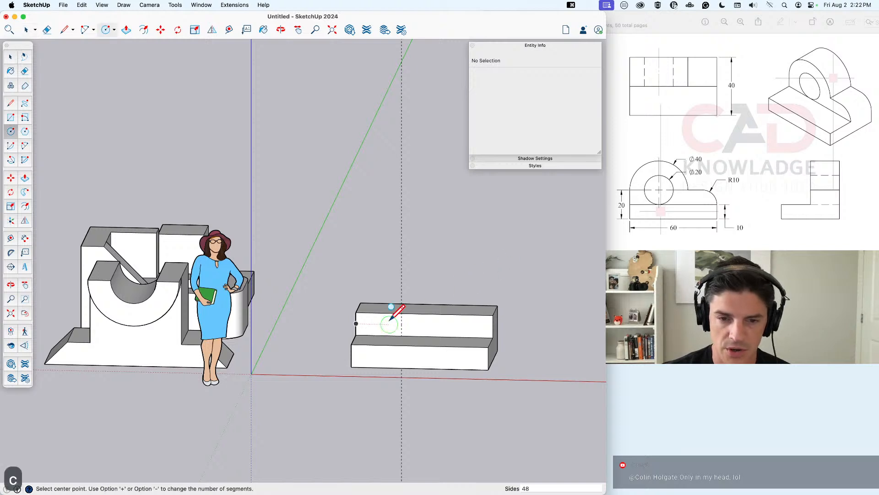
click(401, 313)
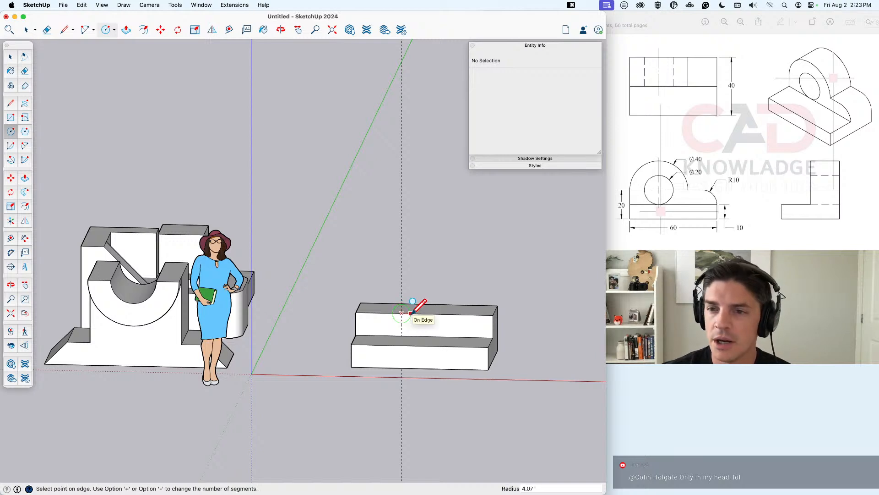
click(357, 312)
key(space)
key(e)
click(360, 324)
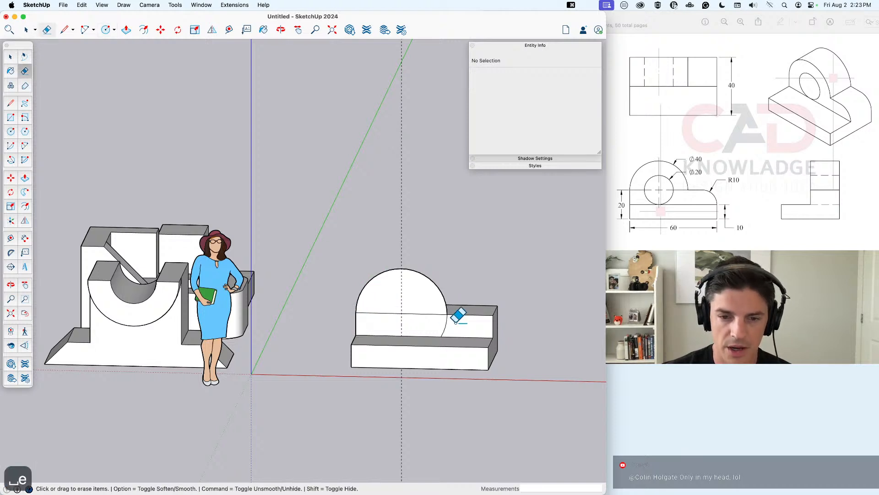
click(444, 326)
key(space)
Step: Delete the base's front face and the leftover arc behind it, and retrace the left vertical edge to close the face again
click(426, 366)
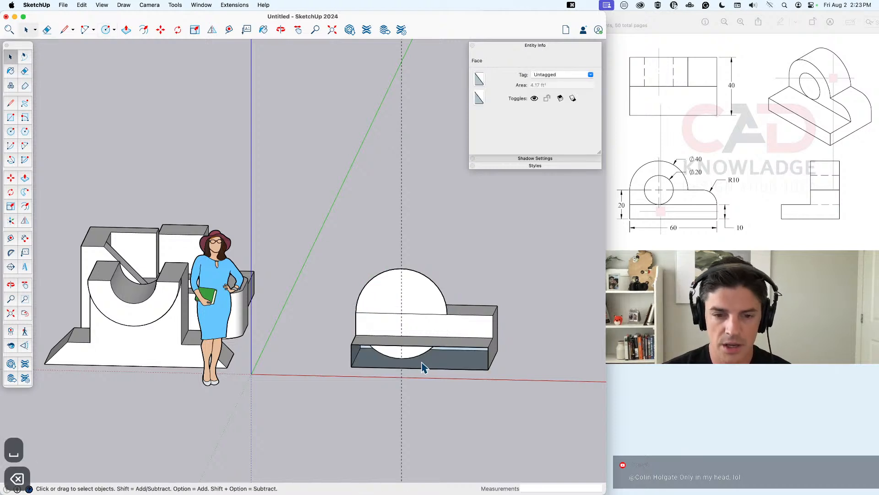
key(Delete)
click(420, 361)
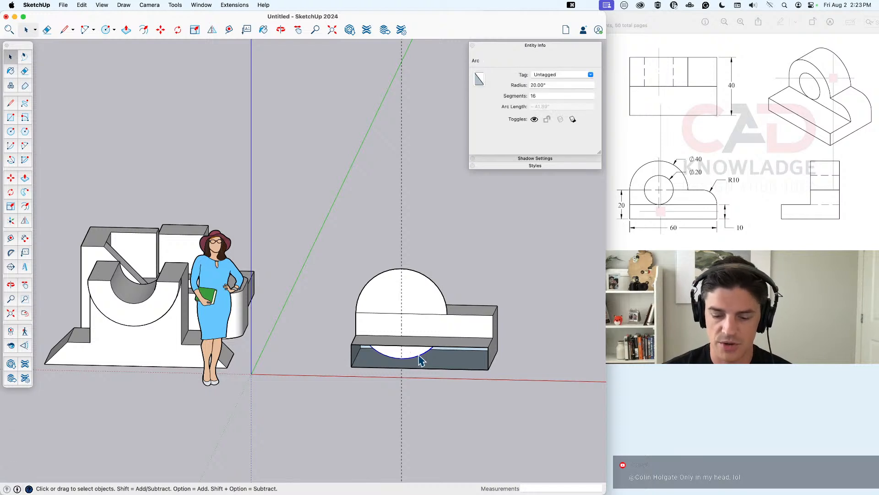
key(Delete)
key(l)
click(352, 344)
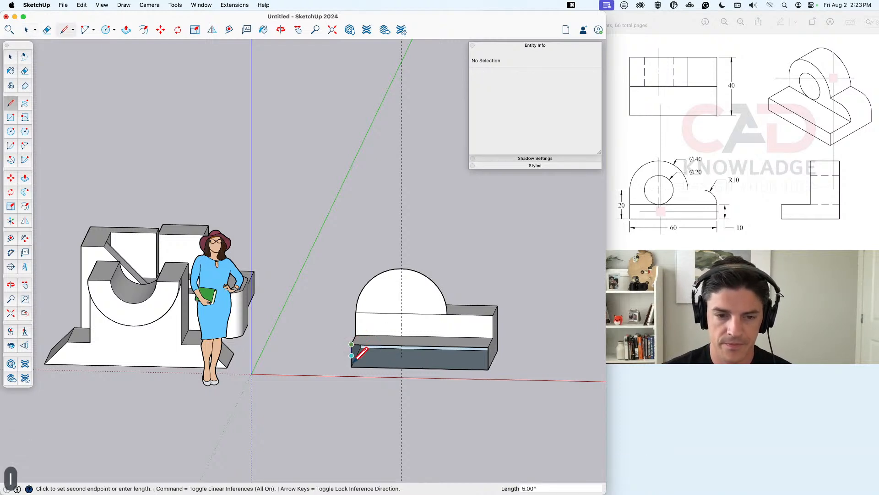
click(351, 366)
key(space)
Step: Undo the circle and its cleanup back to the plain stepped block with the guide
key(c)
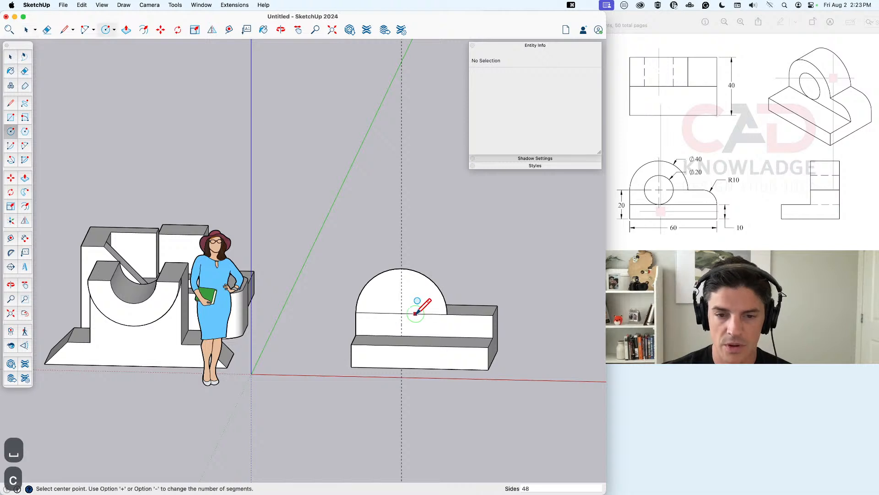
key(super+z)
key(super+z)
key(super+z)
key(super+z)
key(super+z)
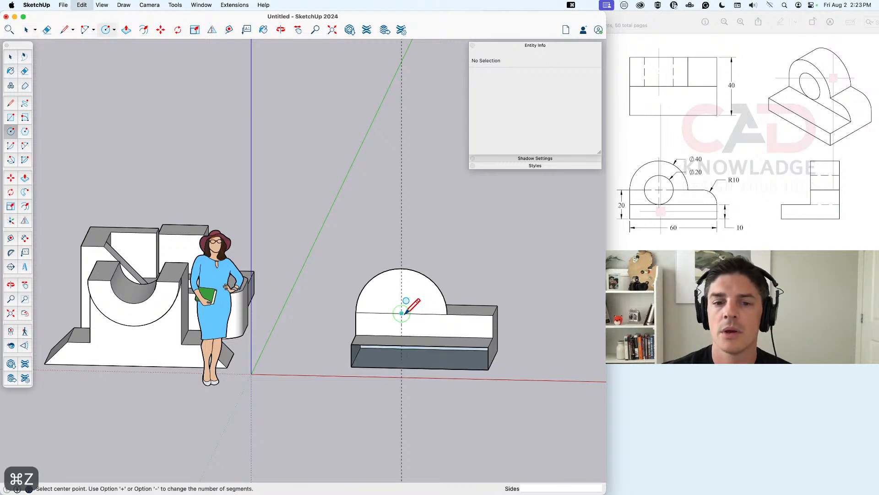
key(super+z)
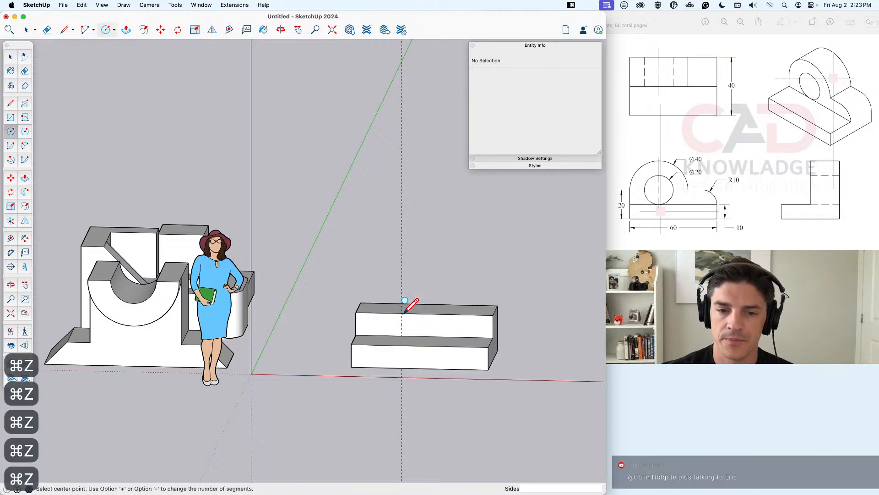
Step: Draw a 10-inch-radius circle centred where the guide crosses the step's upper front edge, reaching down to the base's top surface
click(401, 314)
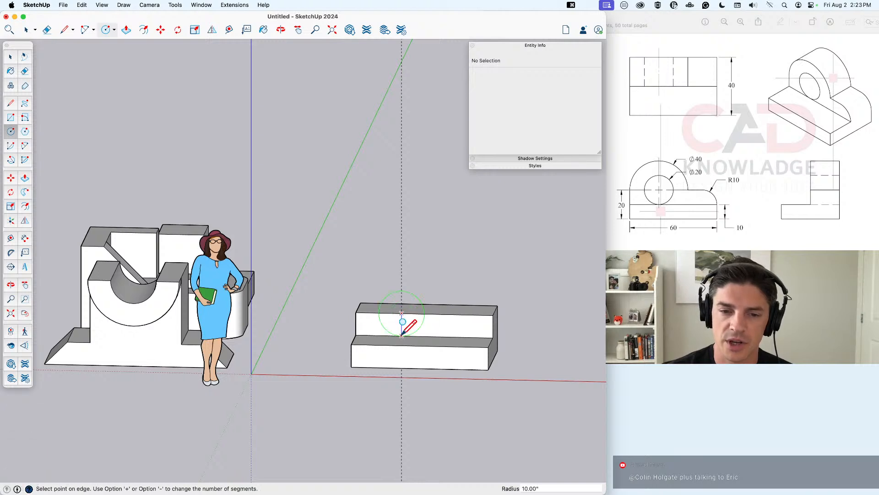
click(402, 335)
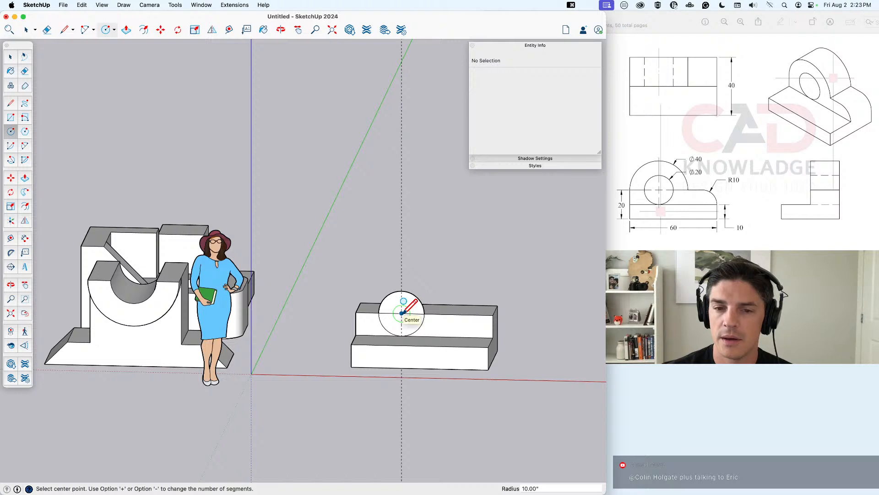
Step: Draw a 20-inch-radius circle concentric with the smaller circle on the step's front face
click(402, 314)
click(359, 312)
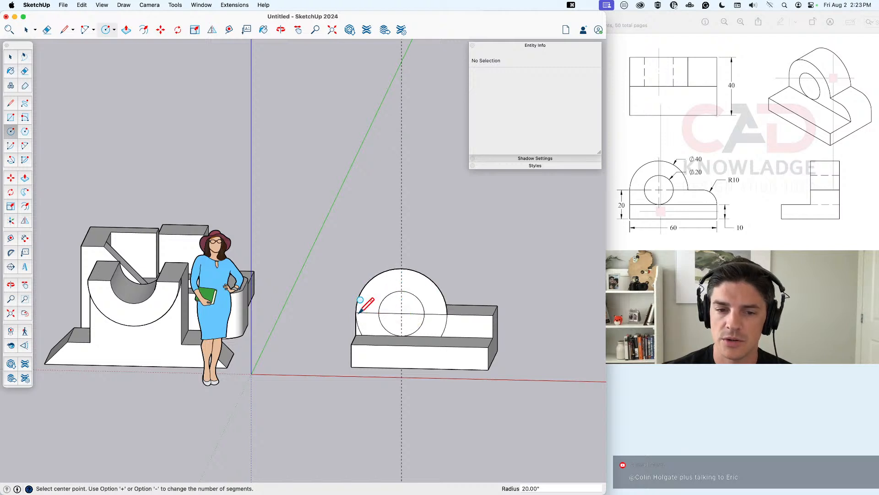
key(space)
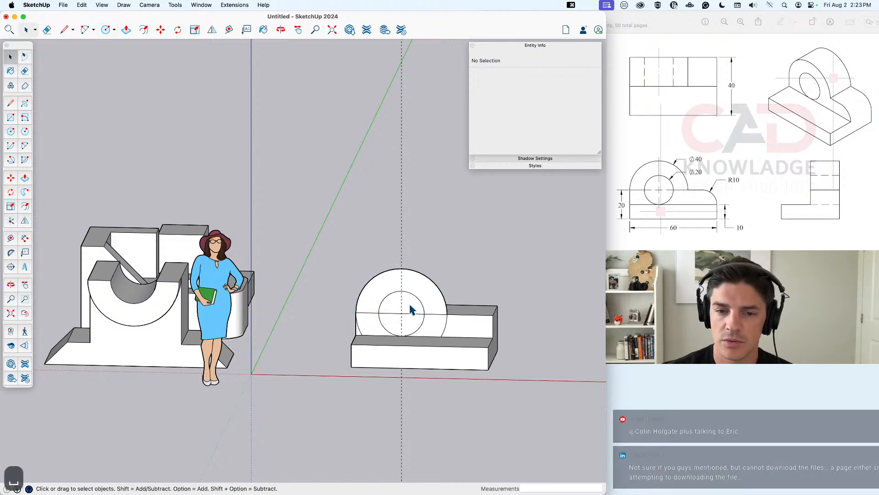
Step: Push/Pull the upper half of the ring back 20 inches to form the rounded upright
scroll(384, 327, up, 1)
middle_drag(370, 340, 434, 303)
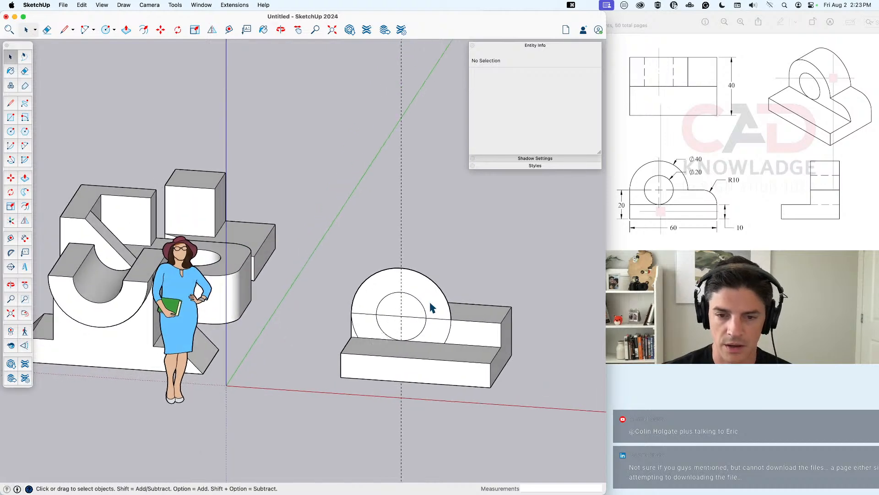
click(436, 304)
key(p)
click(436, 304)
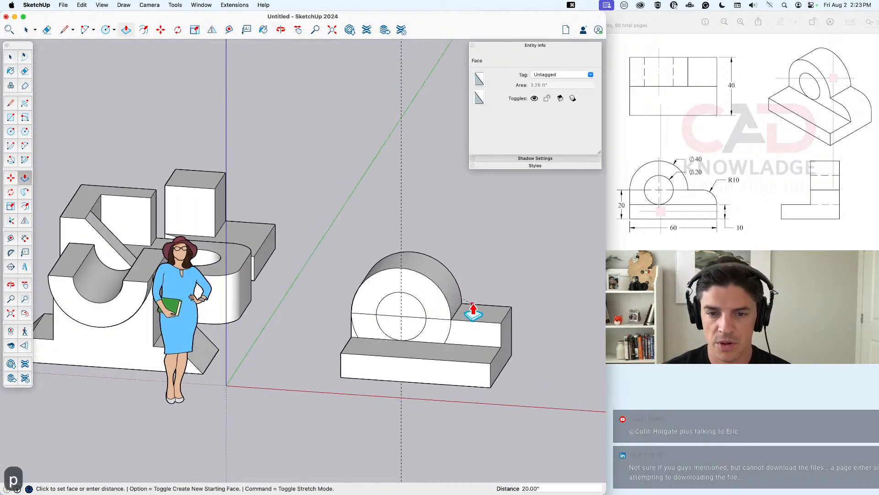
click(468, 310)
key(space)
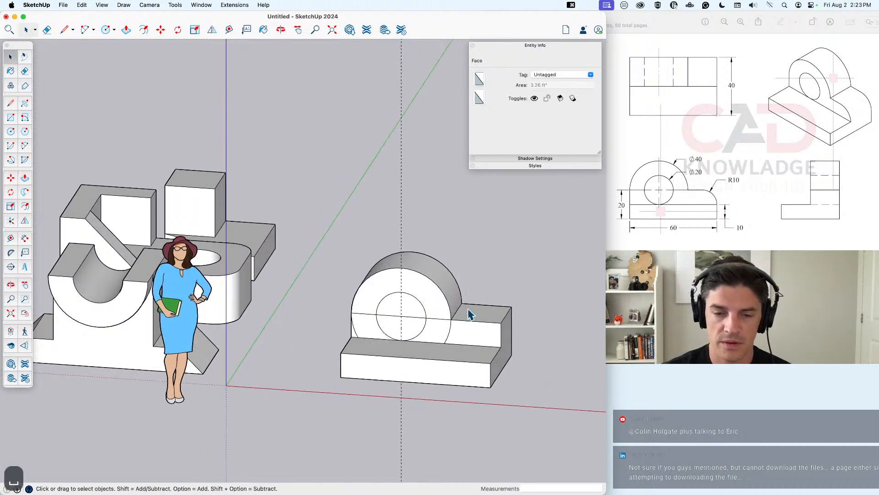
Step: Erase the edge crossing the inner circle and push the circle's face 20 inches into the upright
click(413, 323)
key(space)
key(p)
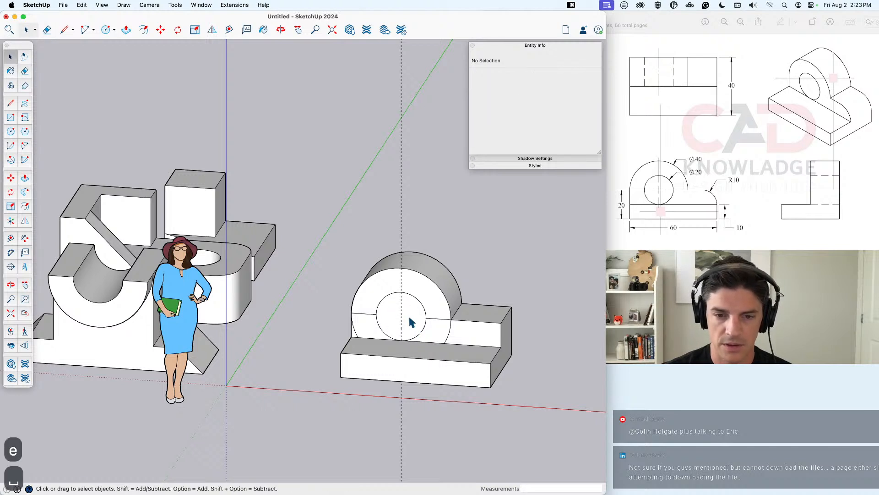
click(456, 294)
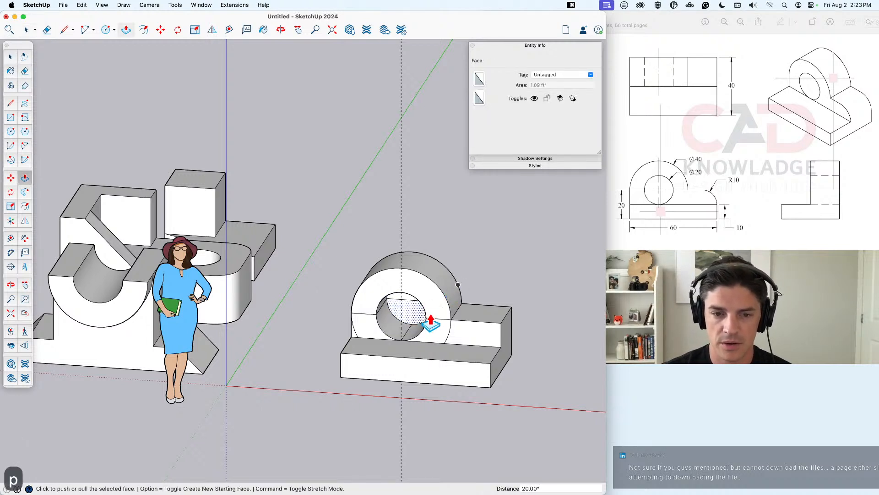
key(space)
Step: Push the remaining face in the bore to the upright's back plane and delete it to open the hole through
middle_drag(429, 322, 420, 277)
key(e)
scroll(410, 310, up, 3)
key(space)
click(414, 308)
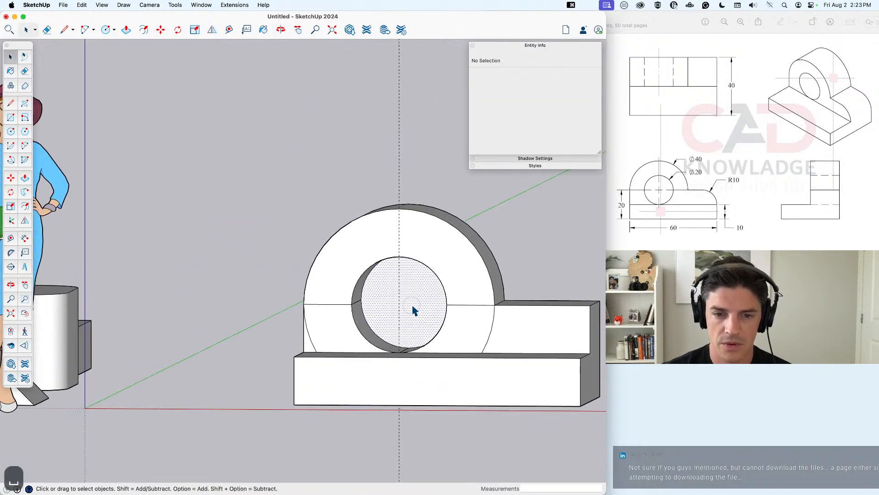
key(p)
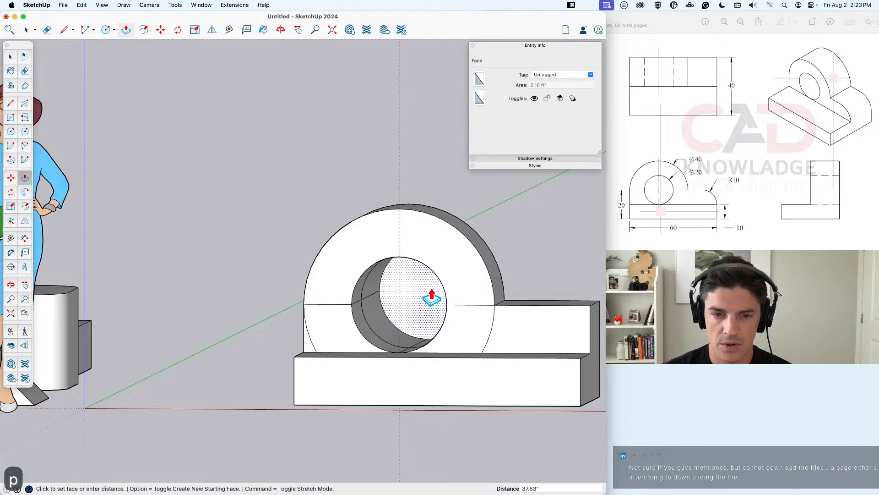
middle_drag(542, 262, 331, 354)
click(355, 328)
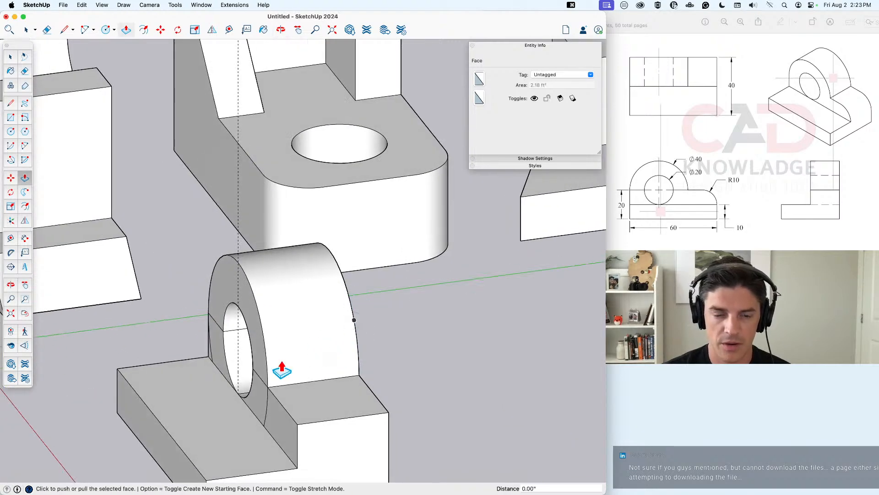
middle_drag(281, 370, 405, 293)
middle_drag(242, 387, 368, 379)
key(space)
key(BackSpace)
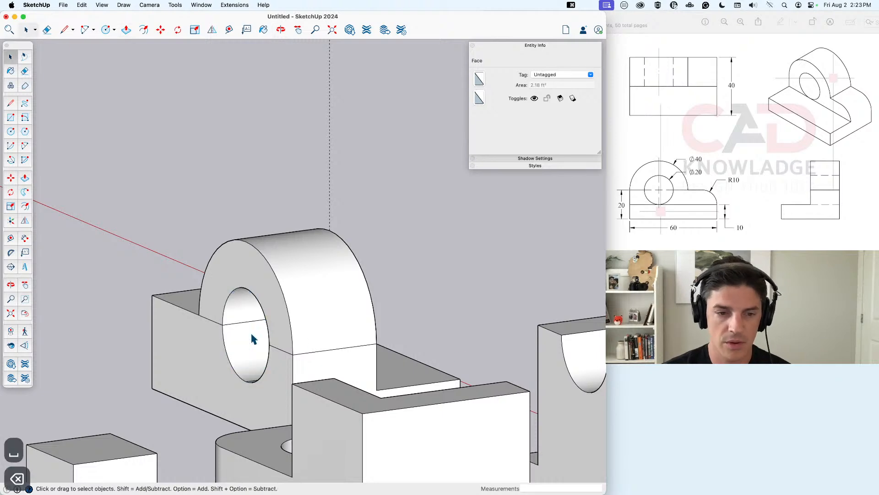
Step: Smooth the seam edges along the inside surface of the bore
middle_drag(251, 338, 303, 355)
scroll(304, 354, up, 5)
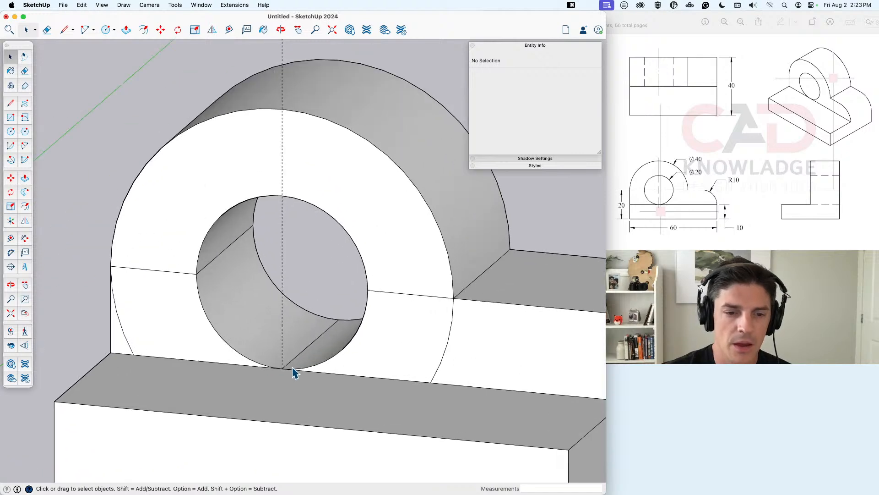
key(e)
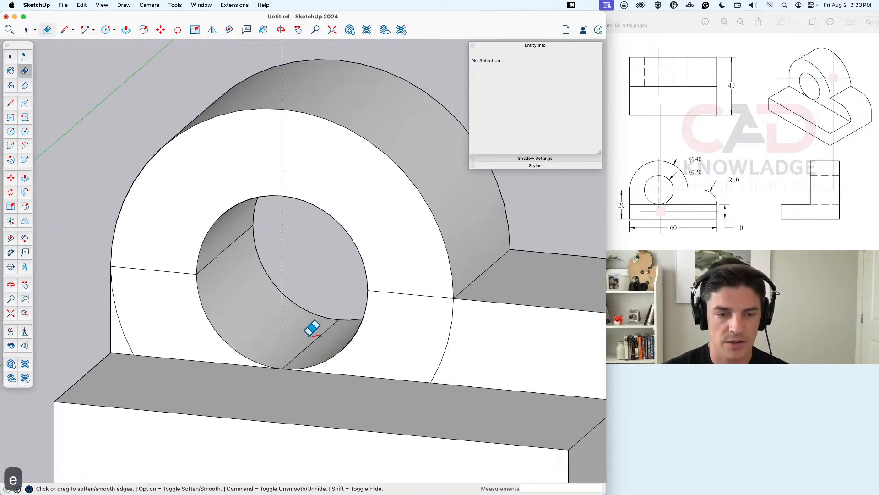
drag(315, 343, 277, 304)
drag(237, 260, 217, 245)
Step: Erase the leftover horizontal edges and lower circle arcs from the upright's front face
mouse_move(247, 278)
middle_down()
mouse_move(243, 226)
mouse_move(304, 173)
mouse_move(403, 257)
middle_up()
scroll(321, 297, up, 3)
key(space)
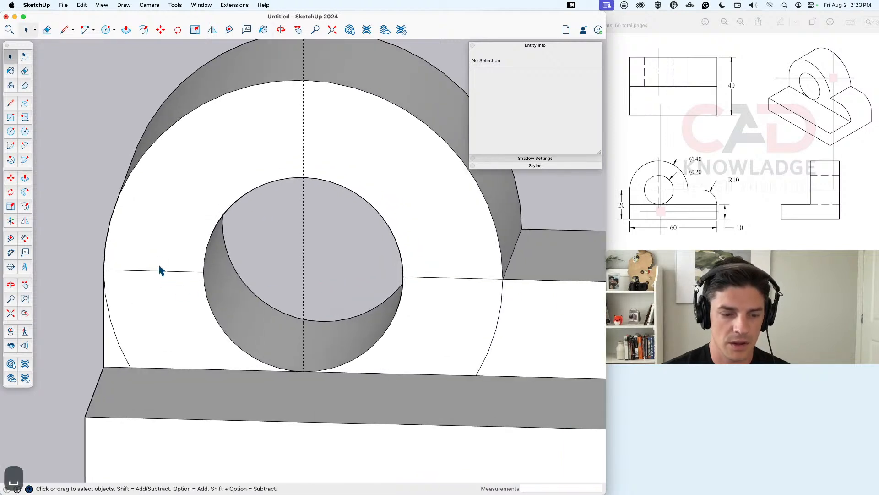
key(e)
click(166, 271)
click(477, 277)
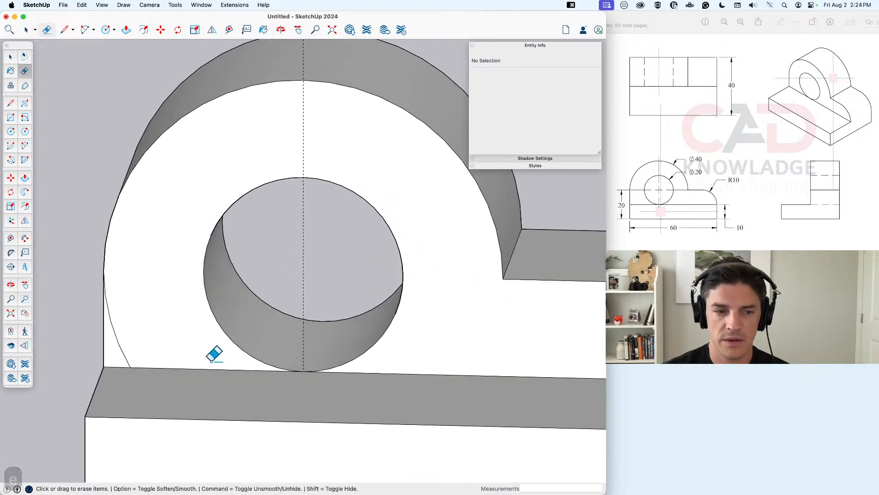
scroll(220, 335, down, 3)
key(o)
drag(421, 355, 359, 366)
key(e)
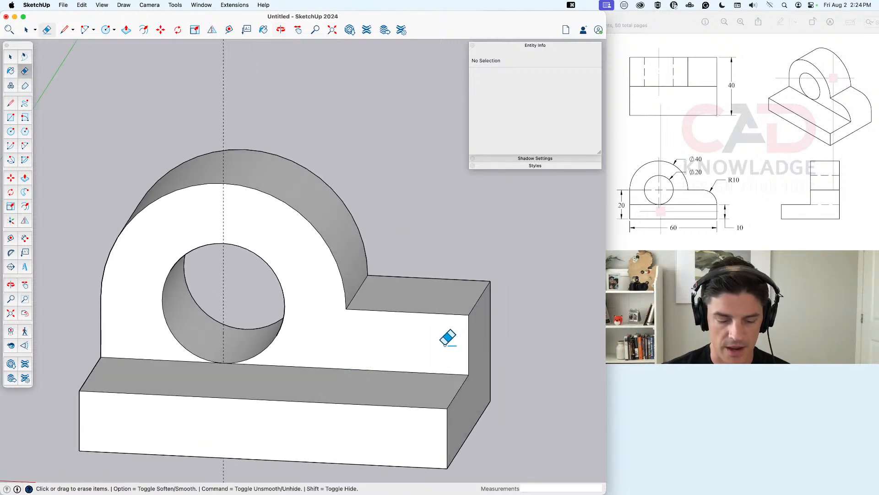
Step: Draw an arc of about 3.55-inch radius tangent to both edges of the step's upper right front corner
key(a)
click(447, 313)
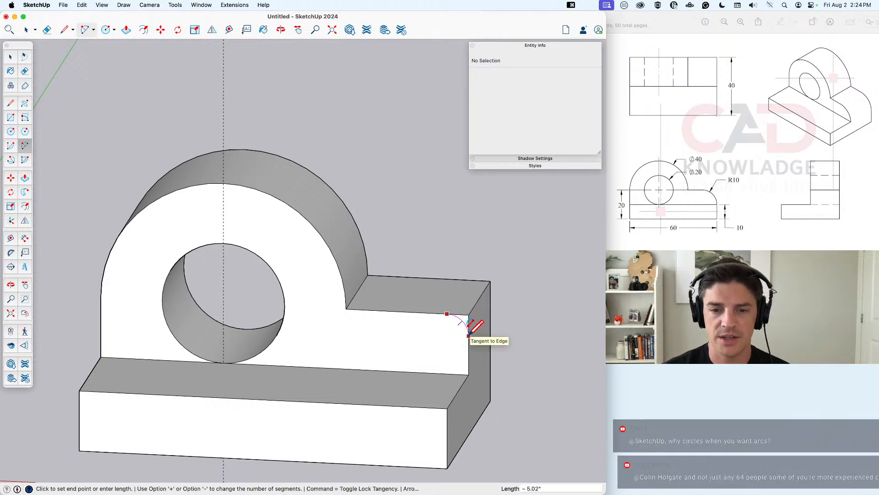
click(468, 335)
key(space)
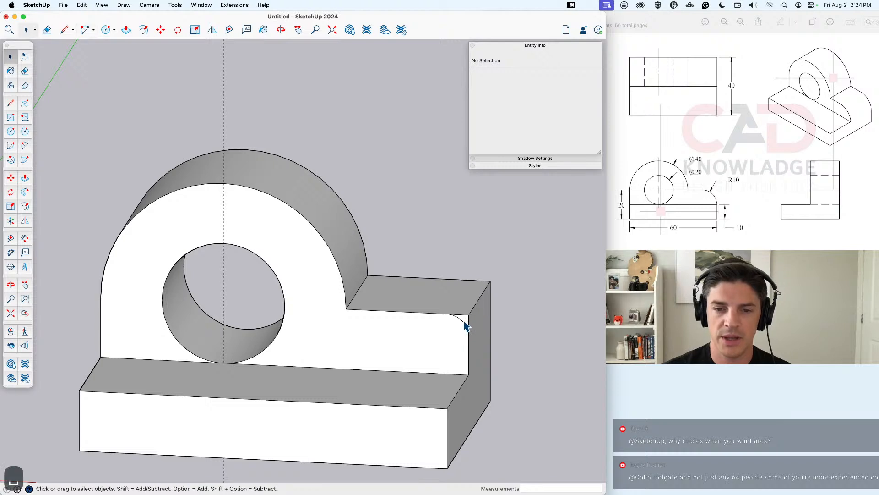
Step: Set the corner arc's radius to 10 inches
click(465, 325)
click(533, 85)
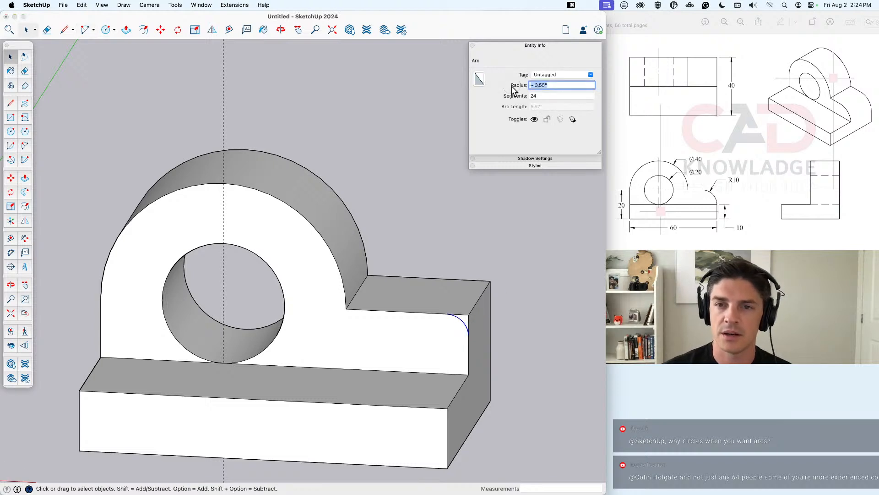
text(10)
key(Return)
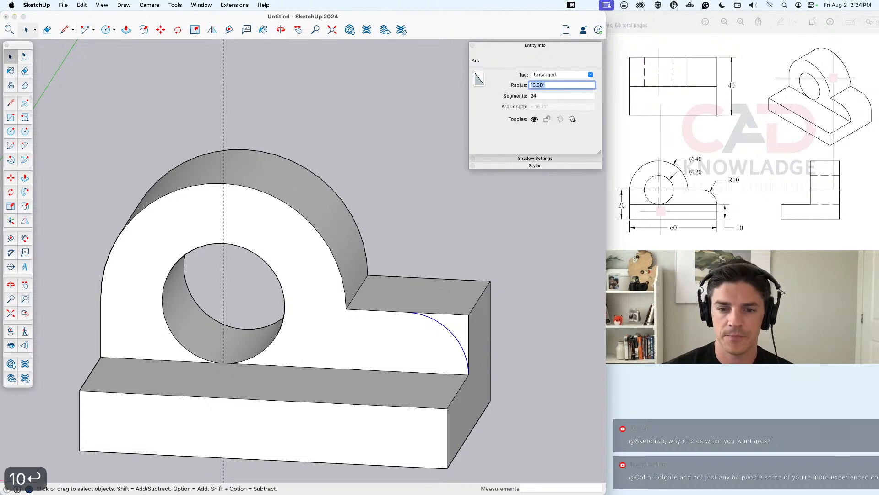
key(space)
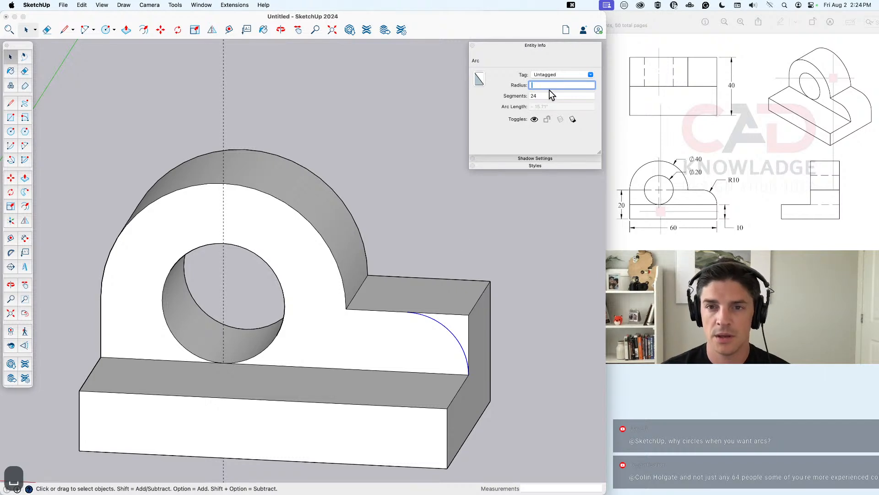
key(BackSpace)
text(10)
key(Return)
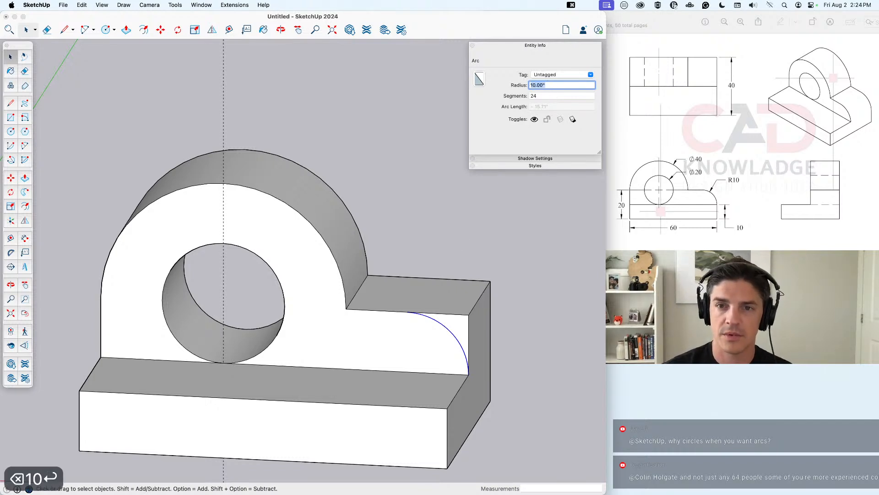
Step: Push the corner area outside the arc through to the back, and smooth the seam where the rounding meets the step's top
key(p)
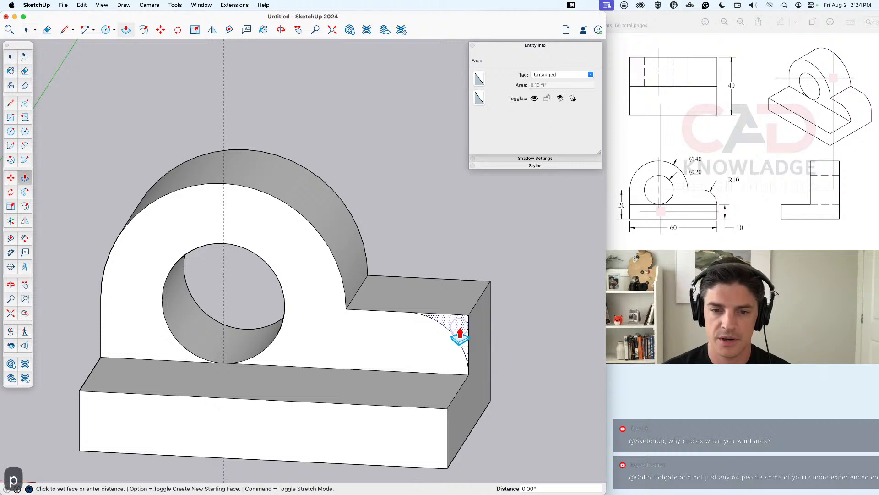
click(458, 334)
click(487, 290)
key(e)
click(421, 289)
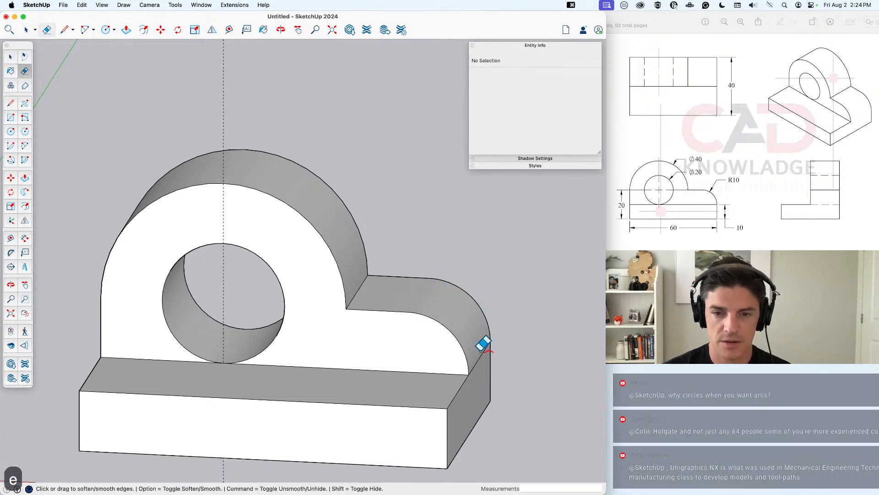
key(space)
Step: Erase the vertical guide through the bore's centre
key(e)
click(224, 127)
key(space)
scroll(275, 250, down, 5)
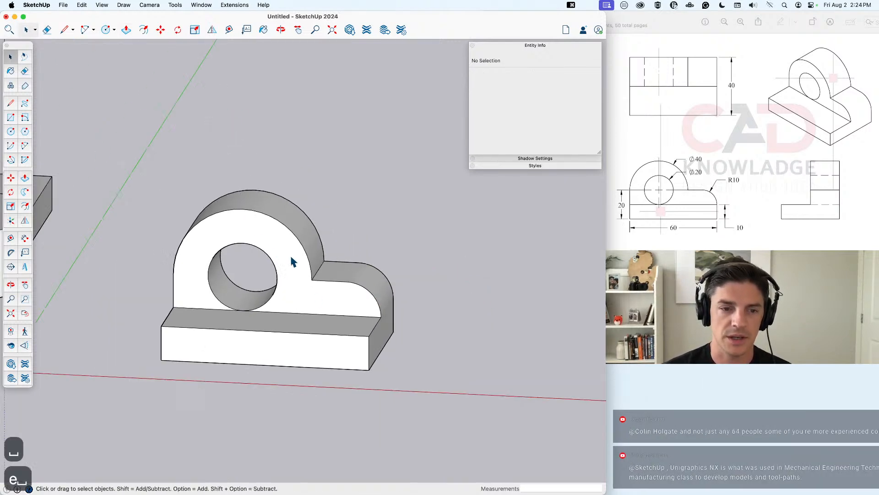
mouse_move(292, 259)
middle_down()
mouse_move(269, 331)
mouse_move(43, 275)
mouse_move(106, 275)
middle_up()
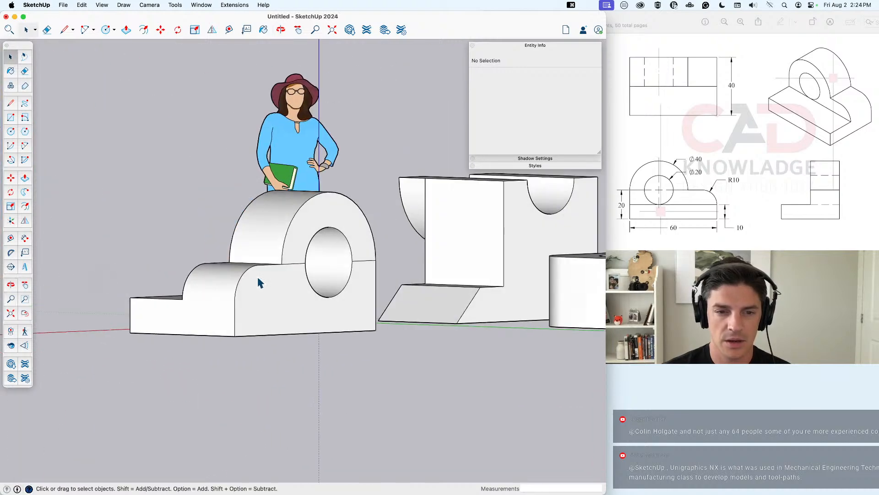
middle_drag(366, 251, 412, 298)
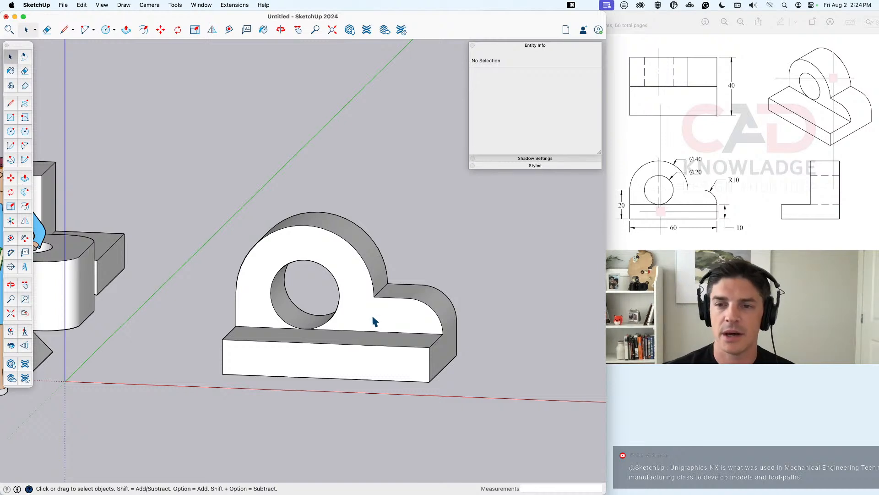
middle_drag(383, 309, 141, 247)
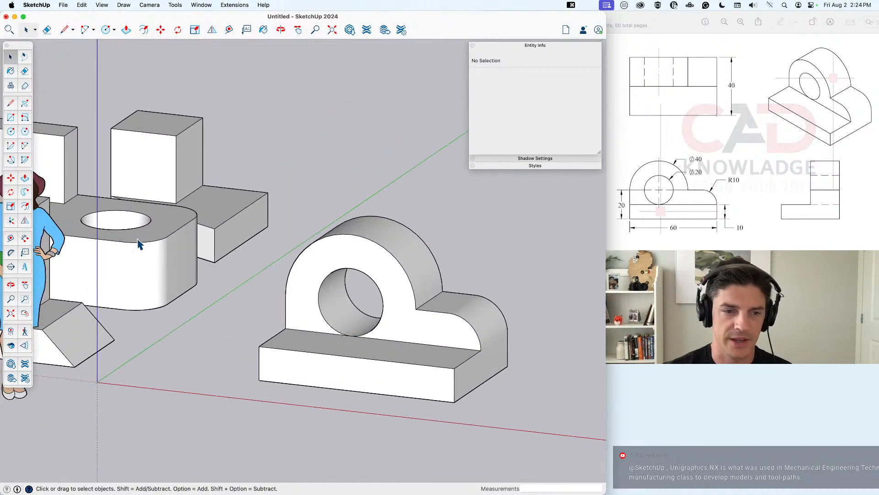
middle_drag(431, 341, 497, 316)
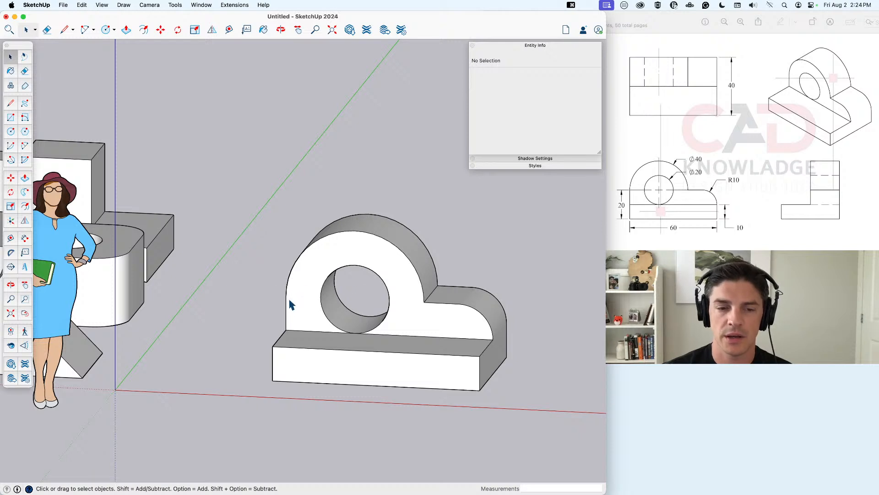
Step: Place a vertical guide 20 inches from the upright's left front edge, and undo it
key(t)
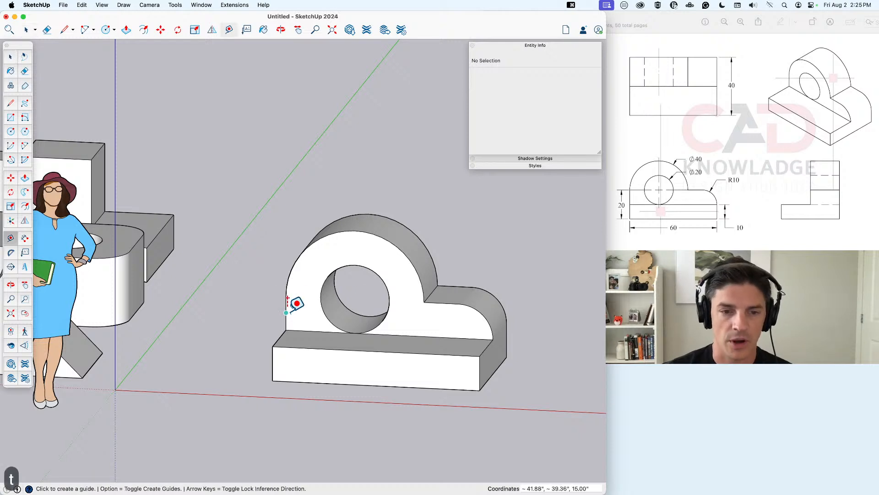
click(287, 313)
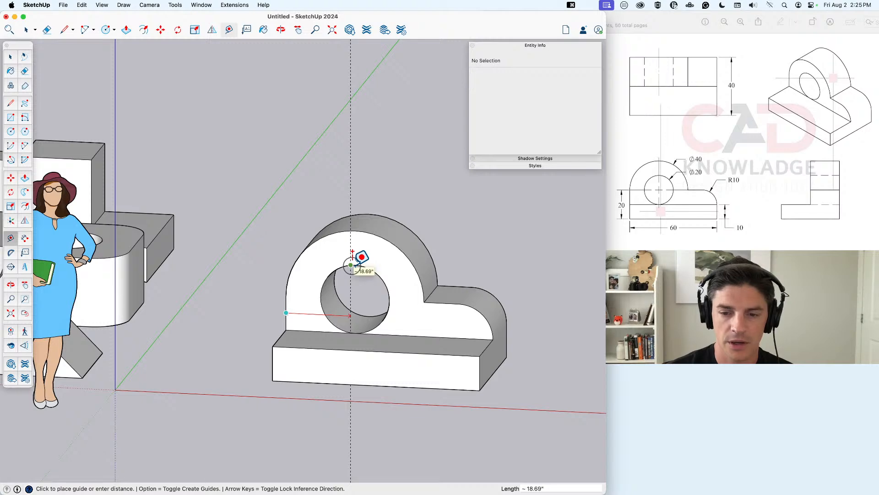
text(20)
key(Return)
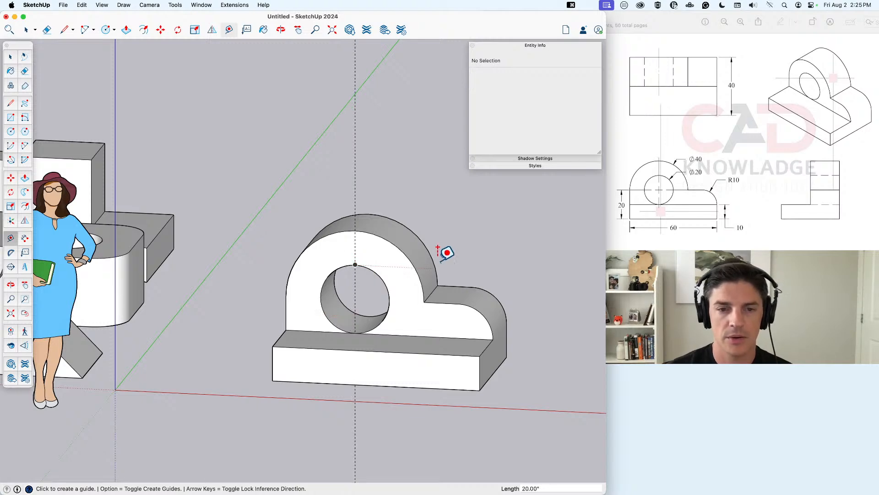
key(super+z)
middle_drag(443, 248, 339, 291)
key(super+z)
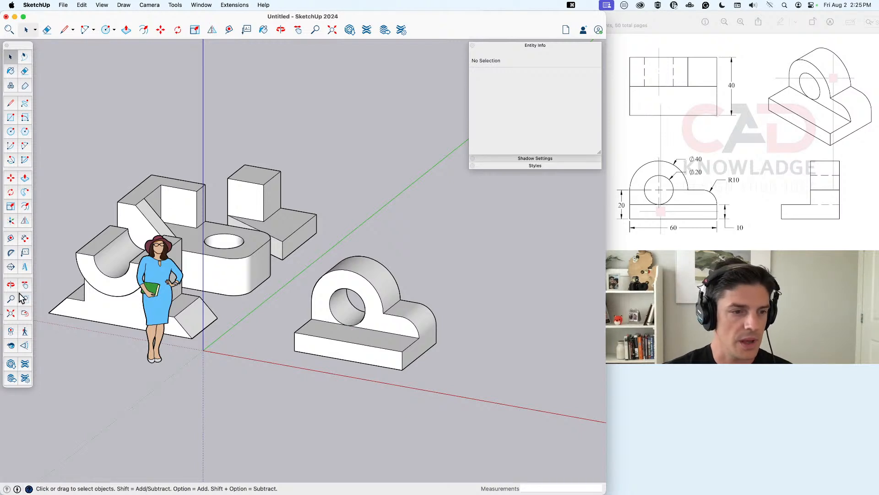
click(25, 238)
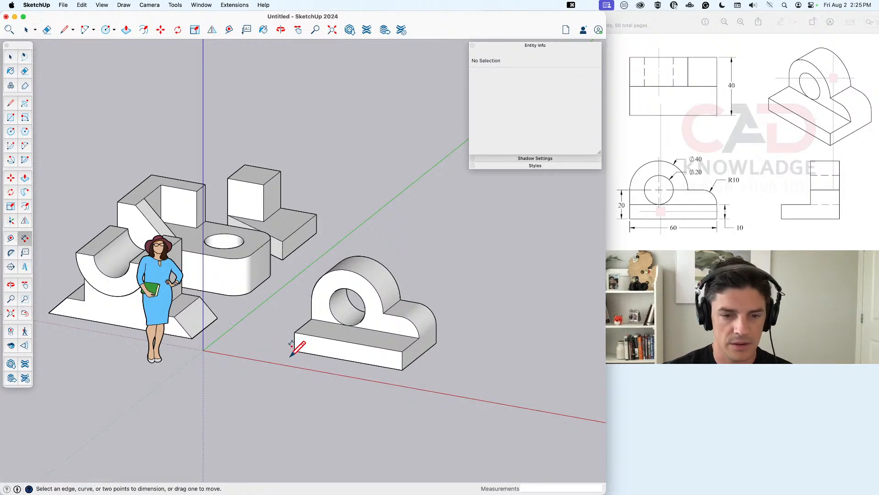
click(294, 351)
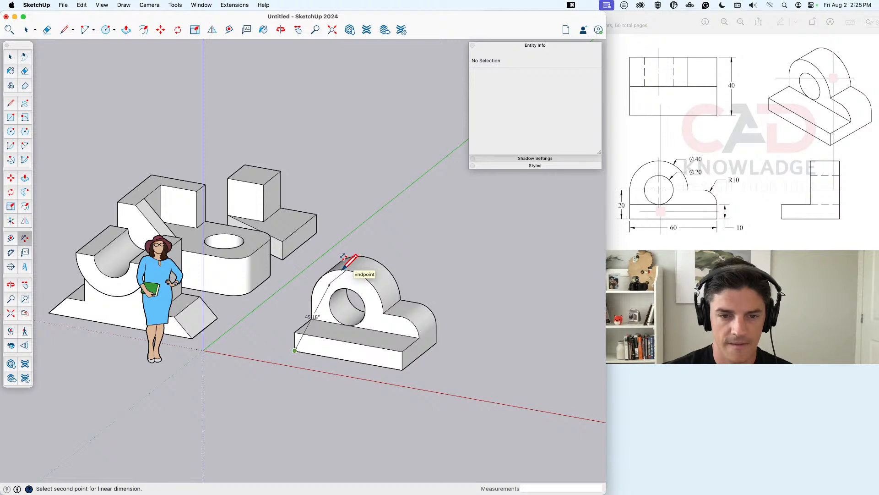
scroll(344, 258, up, 3)
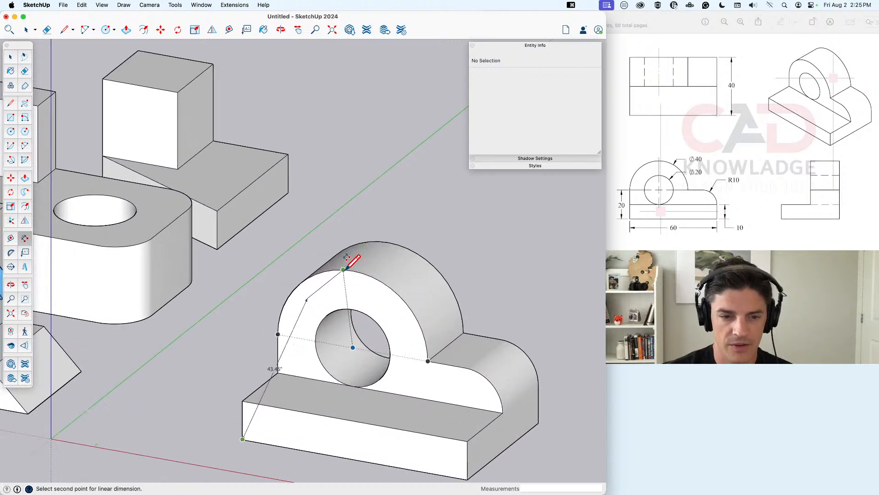
click(343, 269)
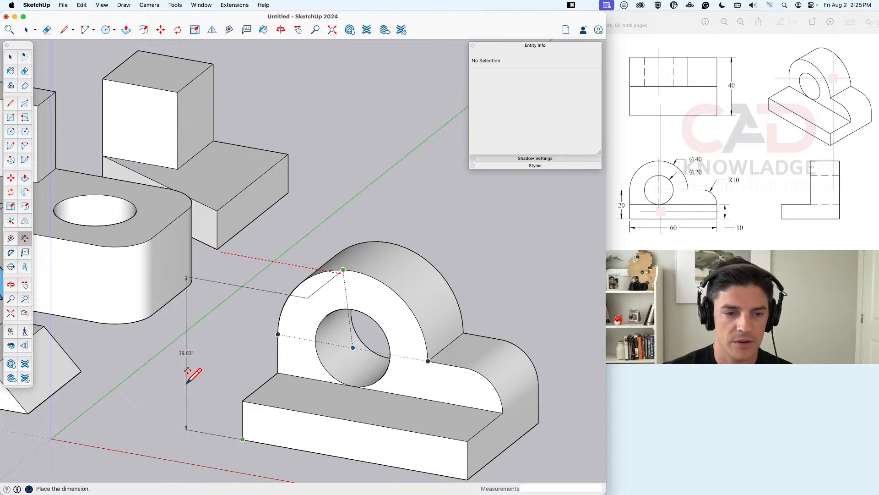
middle_drag(182, 383, 181, 383)
key(Escape)
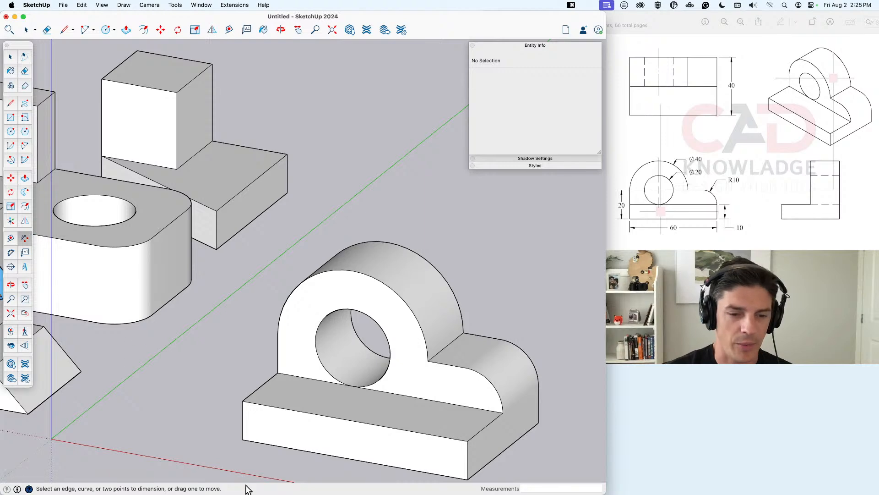
Step: Dimension the part's overall height from the base's lower front corner to the top of the rounded upright, and undo it
click(242, 439)
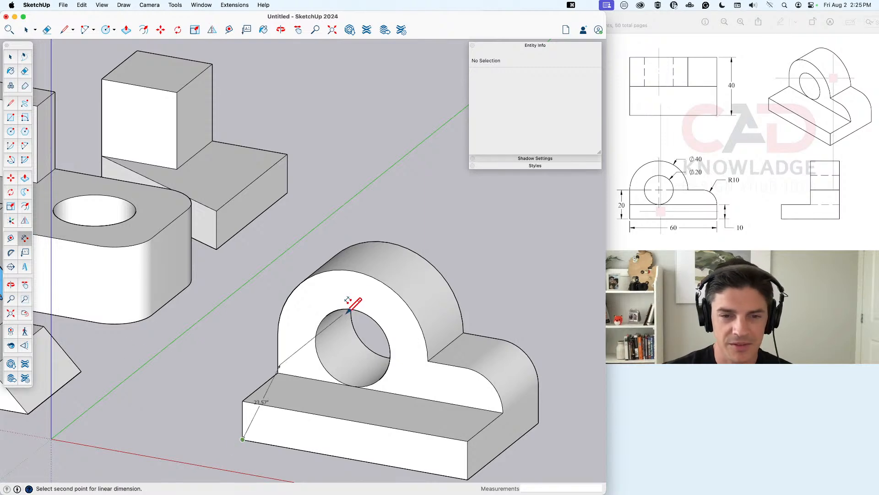
click(353, 270)
click(192, 323)
key(space)
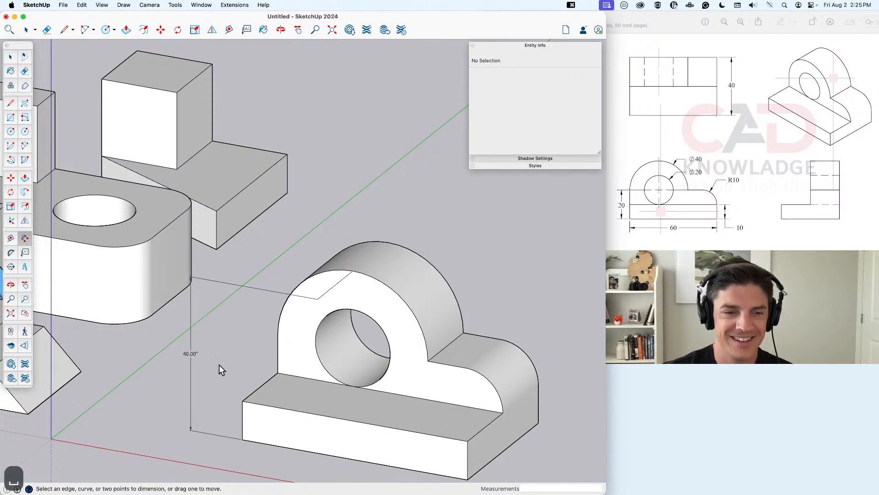
middle_drag(220, 368, 254, 370)
key(super+z)
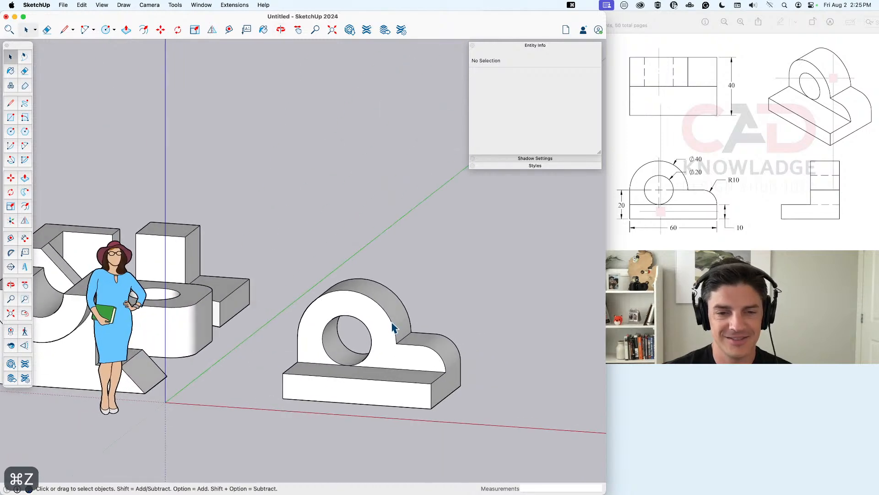
Step: Group all the geometry of the bored upright part and set its instance name to "Practice – 4"
triple_click(384, 326)
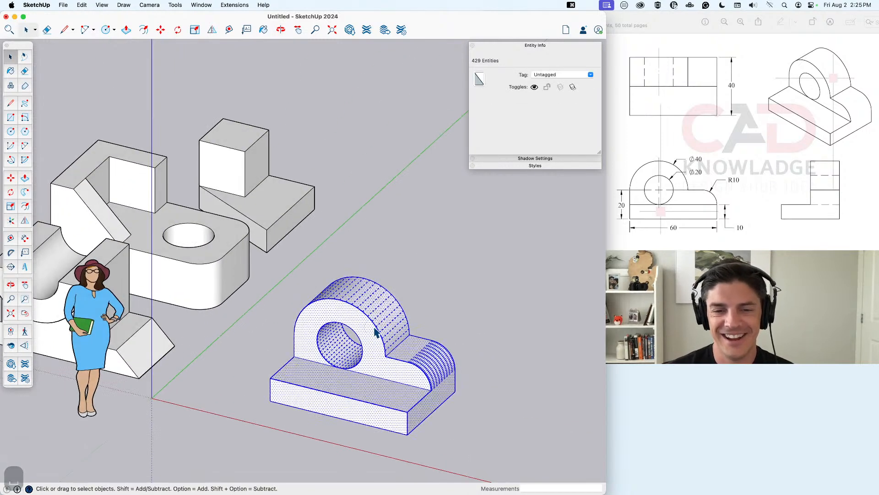
right_click(385, 336)
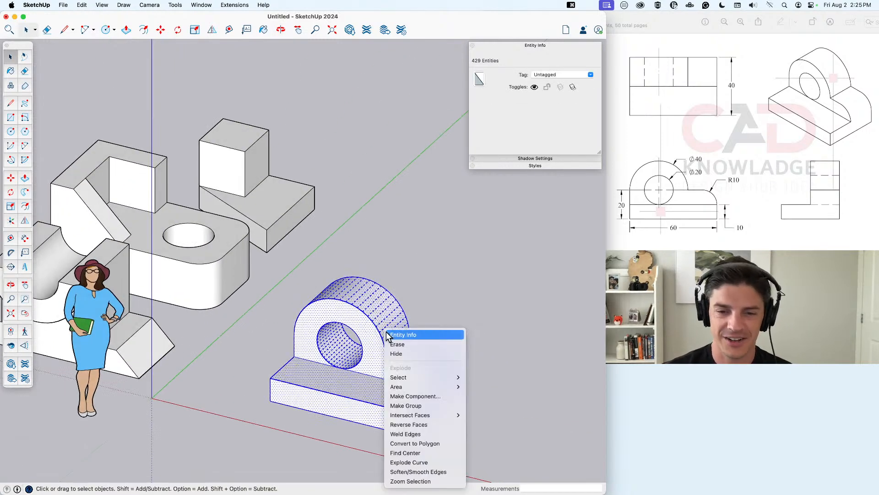
click(440, 408)
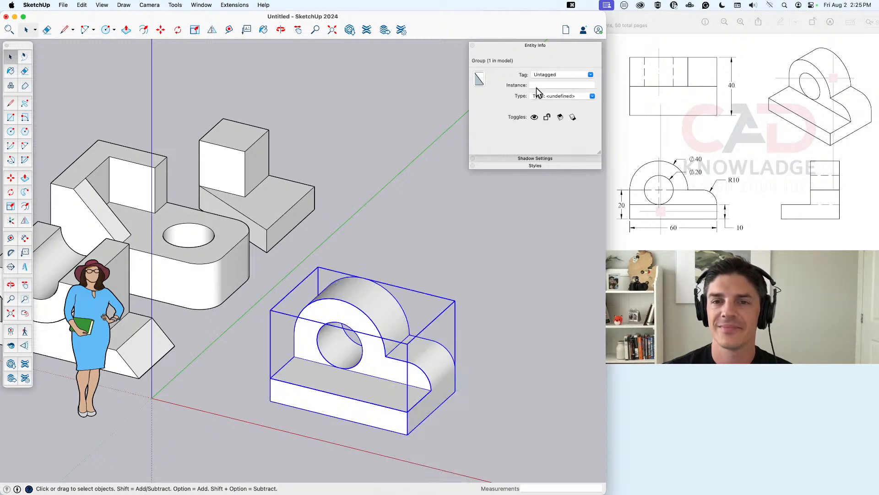
click(540, 84)
text(P)
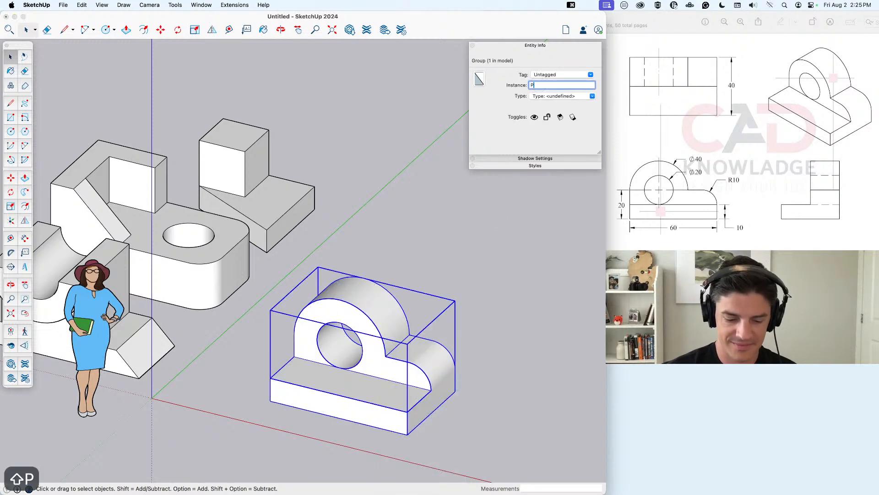
text(ractice – 4)
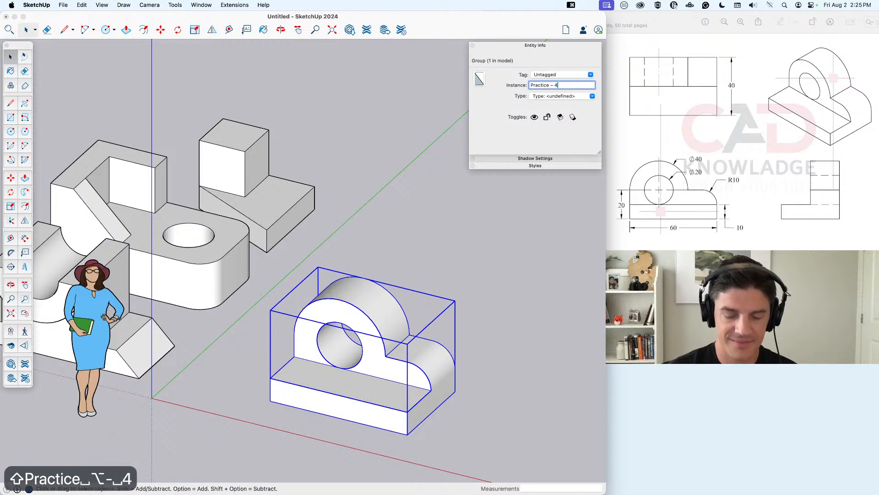
key(Return)
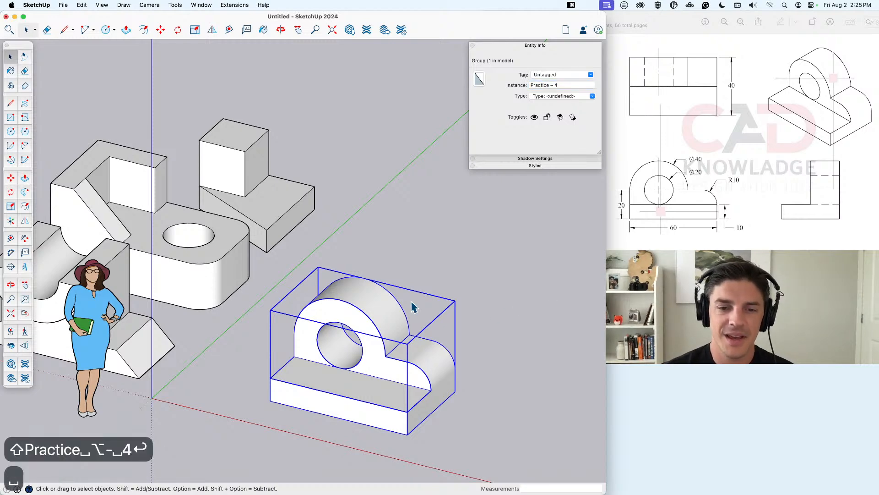
Step: Move the Practice – 4 group back along the green axis into the row behind the other finished parts, and deselect it
middle_drag(412, 303, 382, 352)
click(454, 307)
click(382, 340)
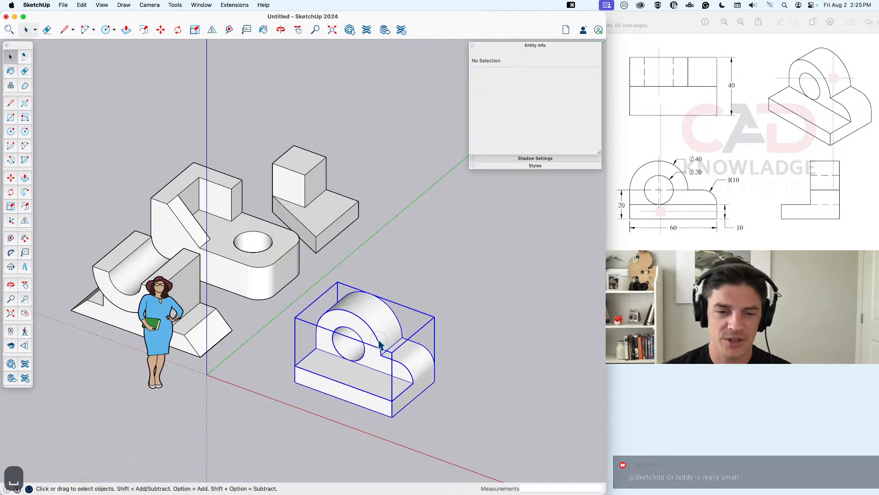
key(m)
click(391, 416)
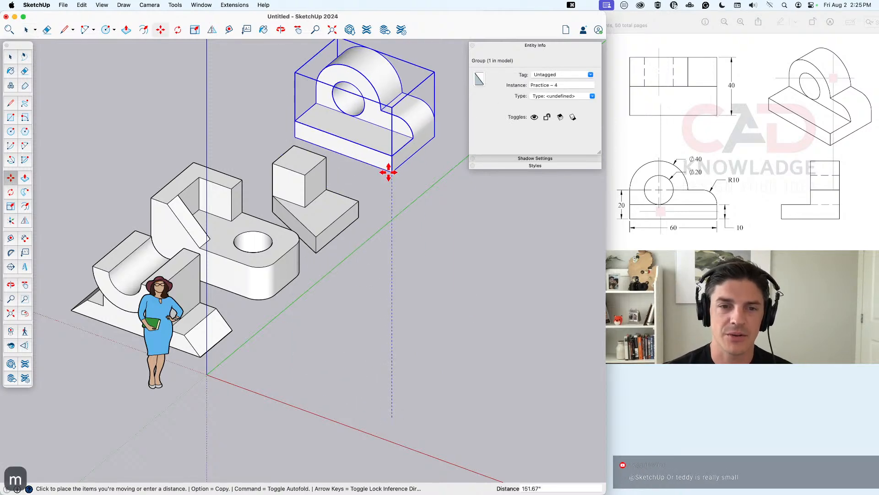
key(space)
mouse_move(458, 223)
middle_down()
mouse_move(324, 194)
mouse_move(466, 234)
middle_up()
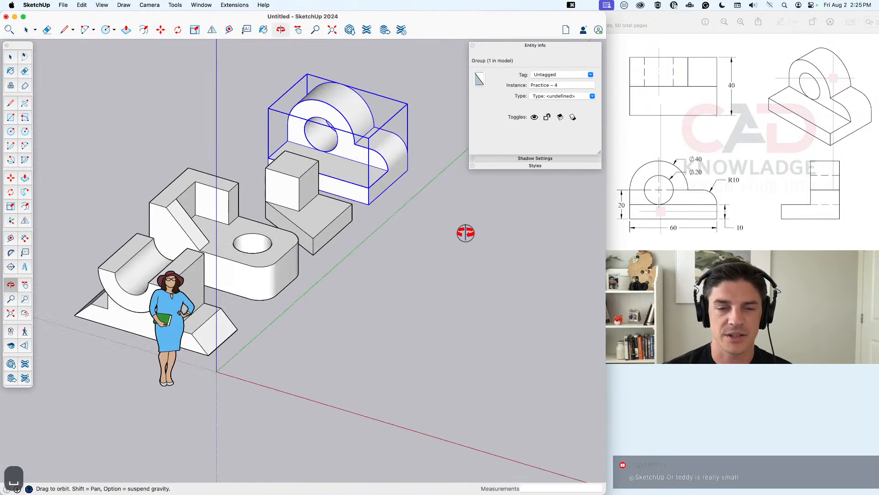
scroll(417, 290, down, 5)
middle_drag(415, 305, 357, 288)
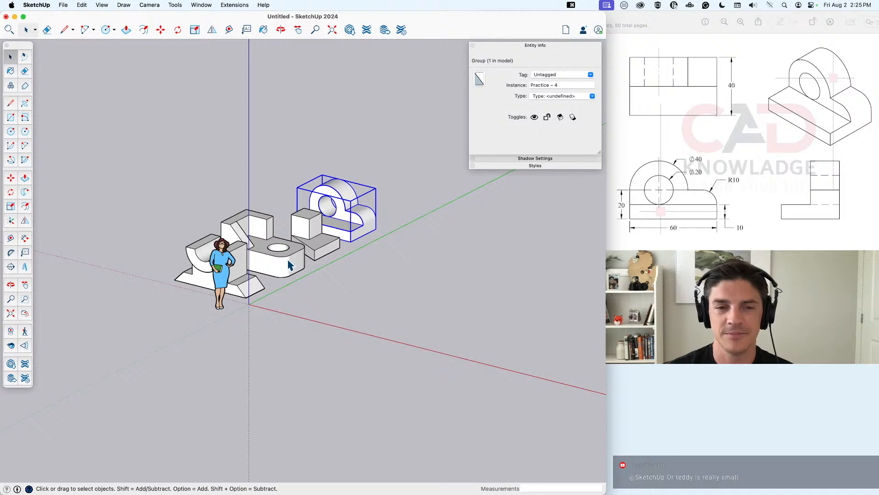
middle_drag(304, 274, 314, 315)
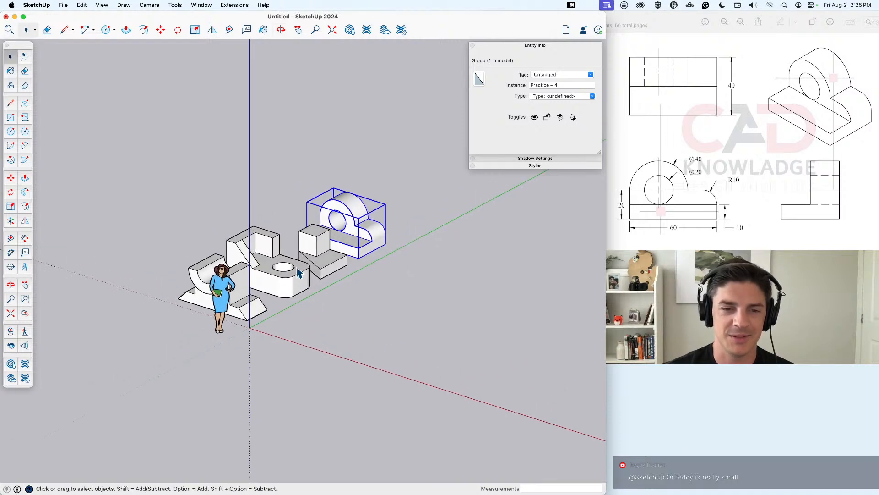
click(371, 276)
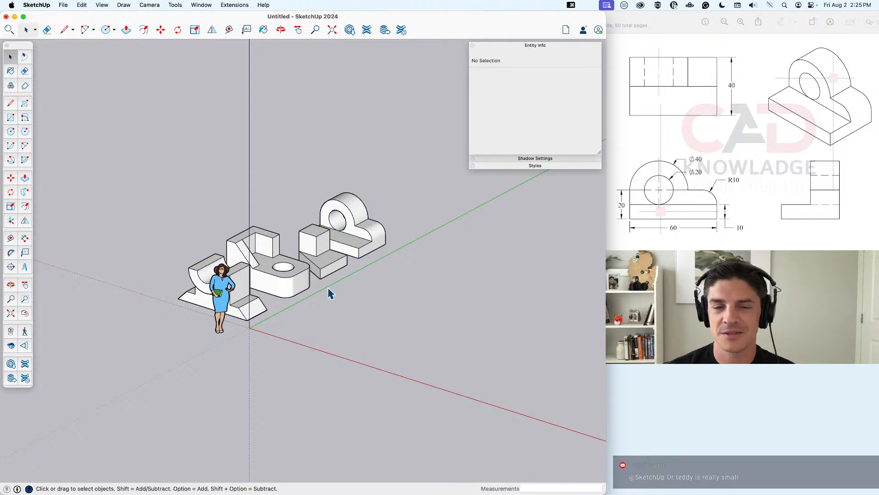
middle_drag(328, 293, 275, 324)
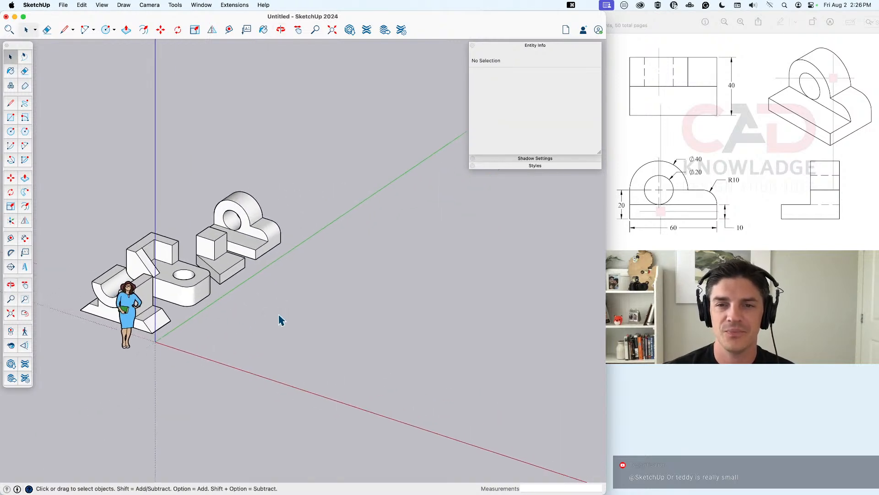
Step: Switch to Preview, bring up the Practice - 5 reference drawing (5.jpg), and return to the SketchUp model
key(super+Tab)
key(super+shift+Tab)
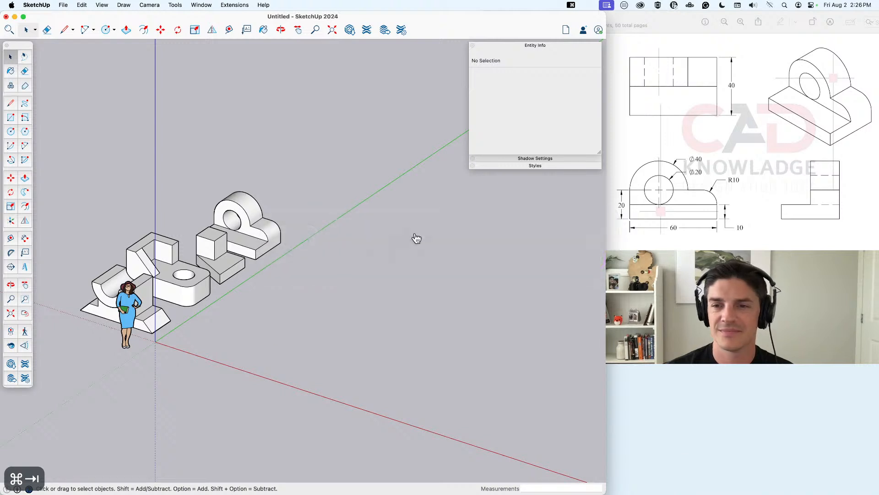
click(769, 151)
key(Down)
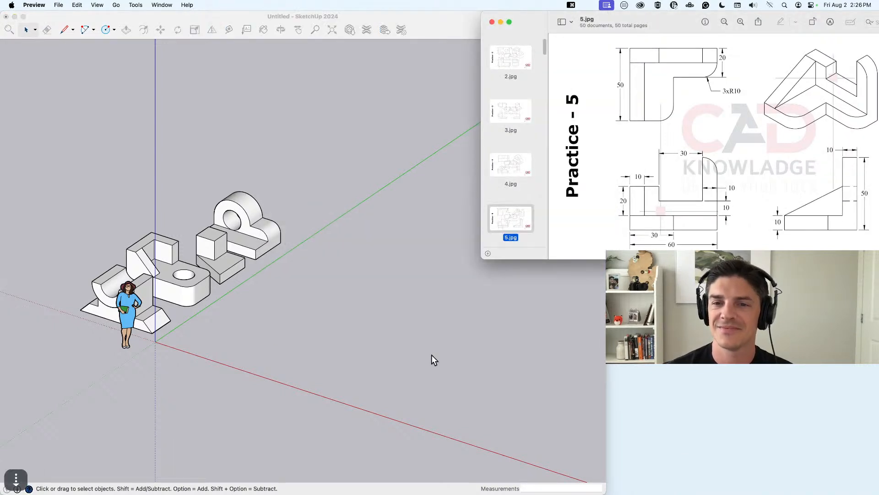
click(314, 310)
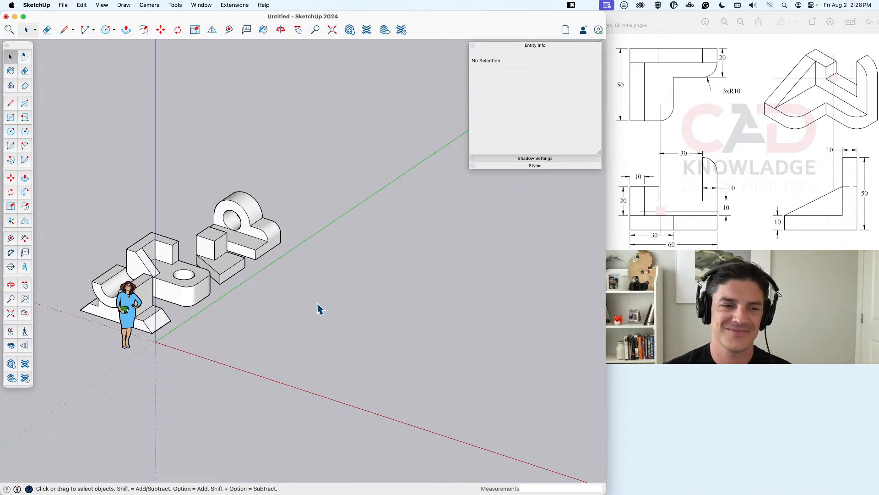
click(135, 308)
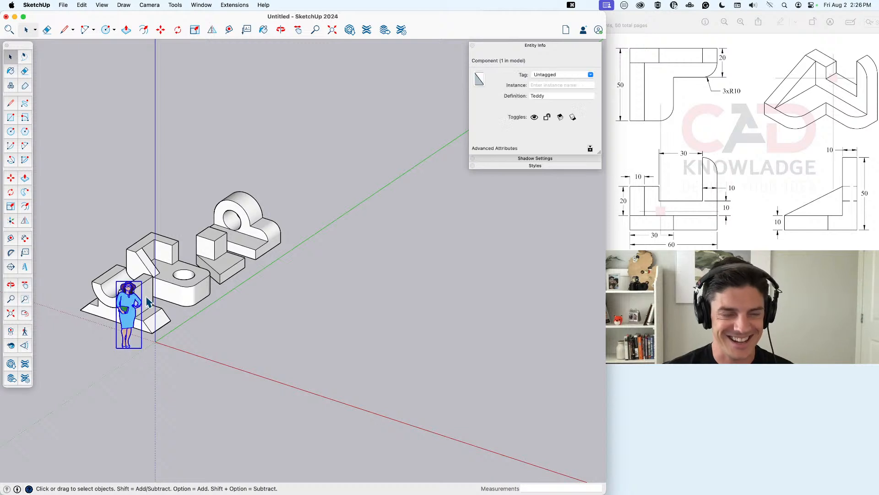
click(251, 321)
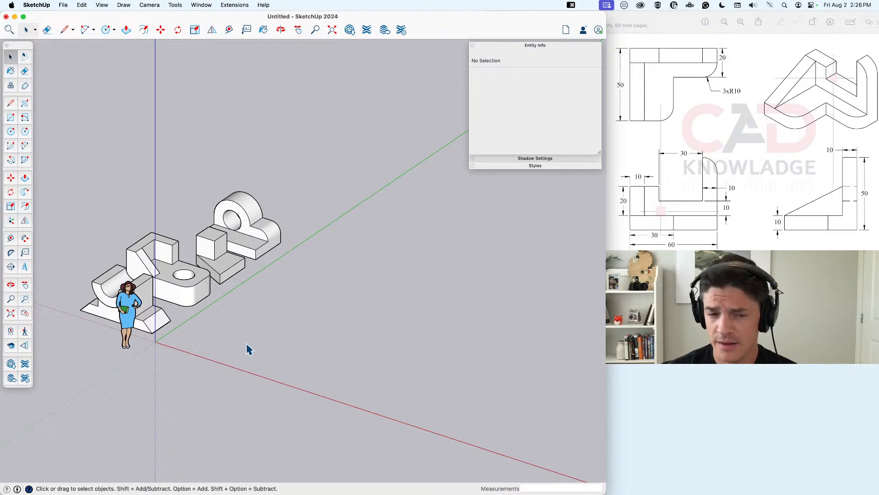
Step: Draw a 60 by 50 inch rectangle on the ground beside the red axis, in front of the finished parts
key(r)
click(248, 355)
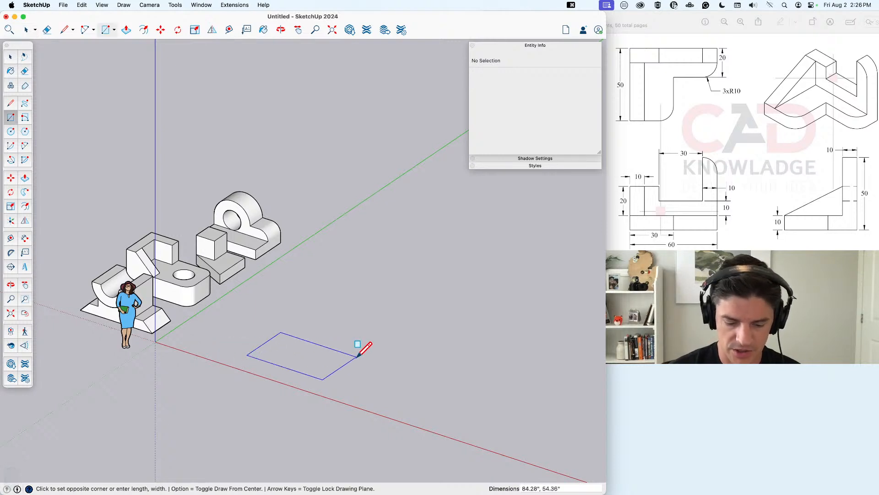
text(60,50)
key(Return)
key(space)
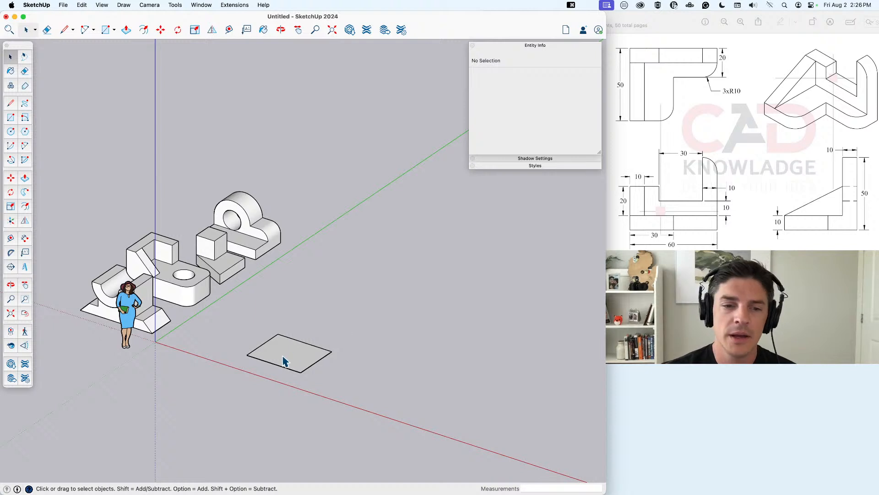
scroll(295, 366, up, 3)
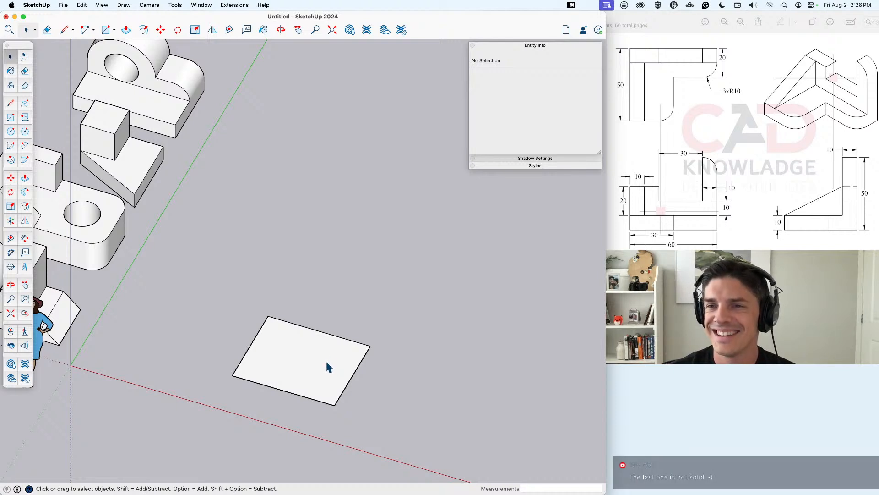
key(t)
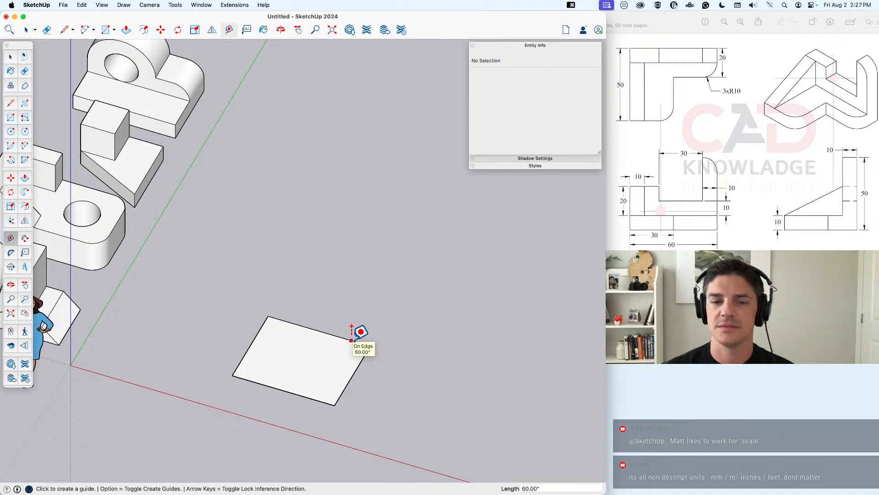
key(space)
middle_drag(350, 349, 355, 349)
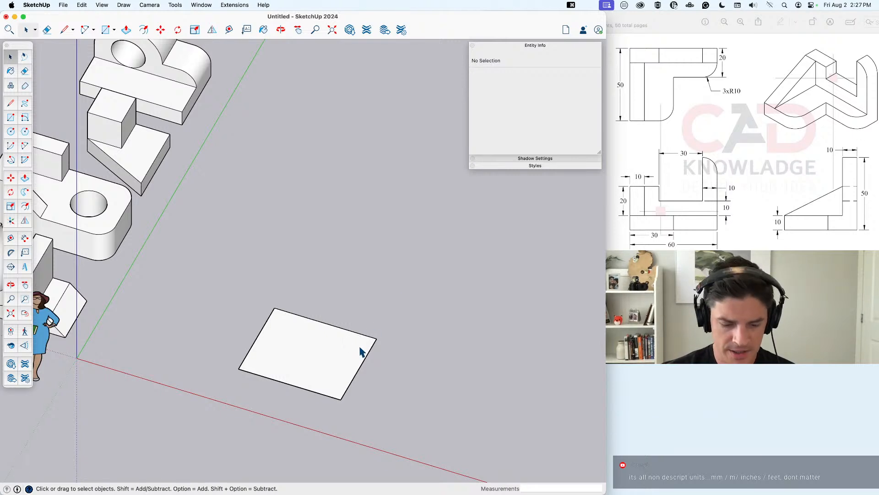
Step: Place a guide across the rectangle, parallel to its back edge and 20 inches in from it
key(t)
click(358, 333)
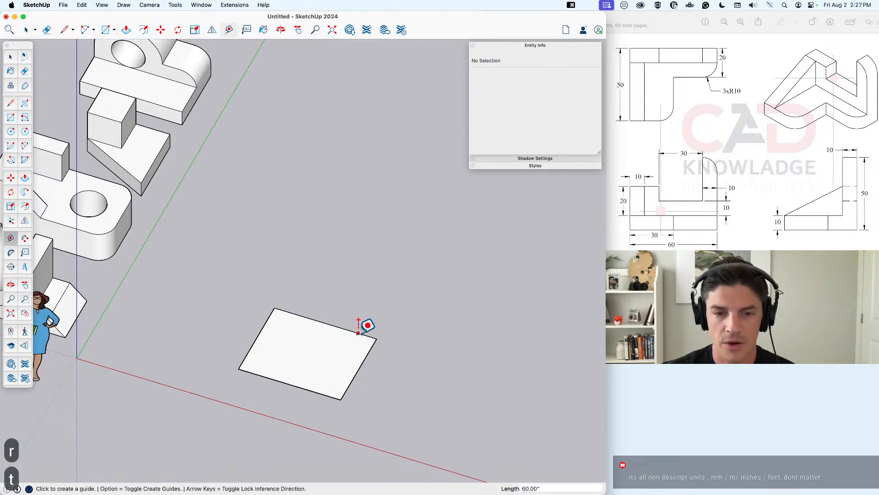
click(358, 333)
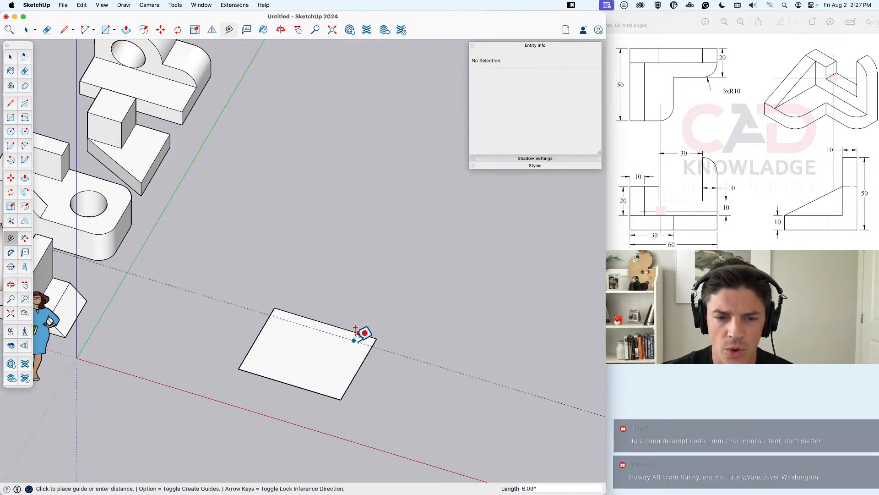
text(20)
key(Return)
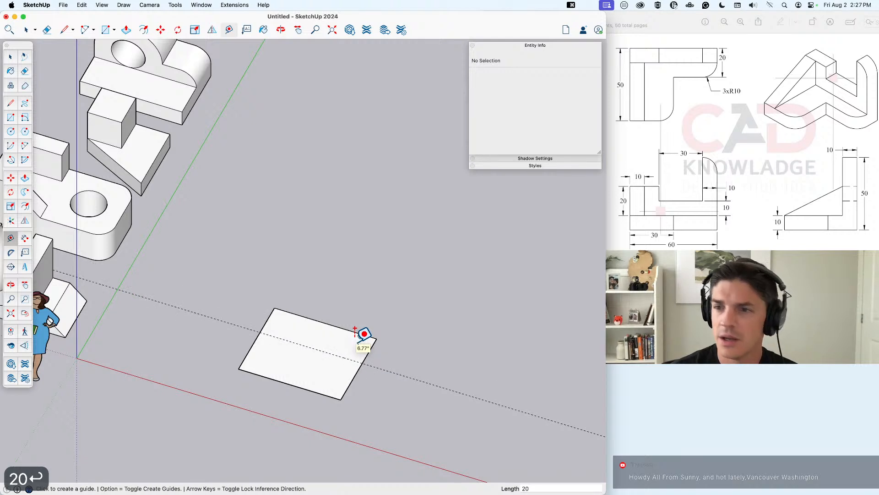
key(space)
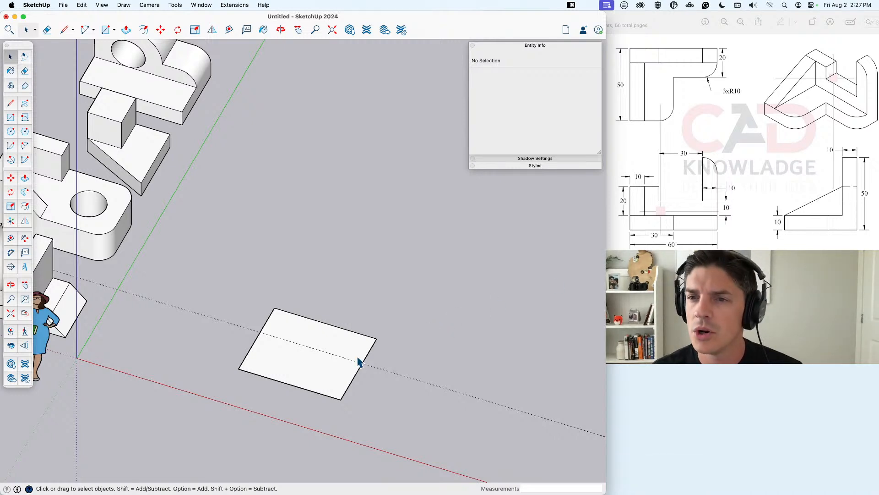
Step: Place a second guide across the rectangle, parallel to its left edge and 30 inches in from it
middle_drag(359, 362, 374, 408)
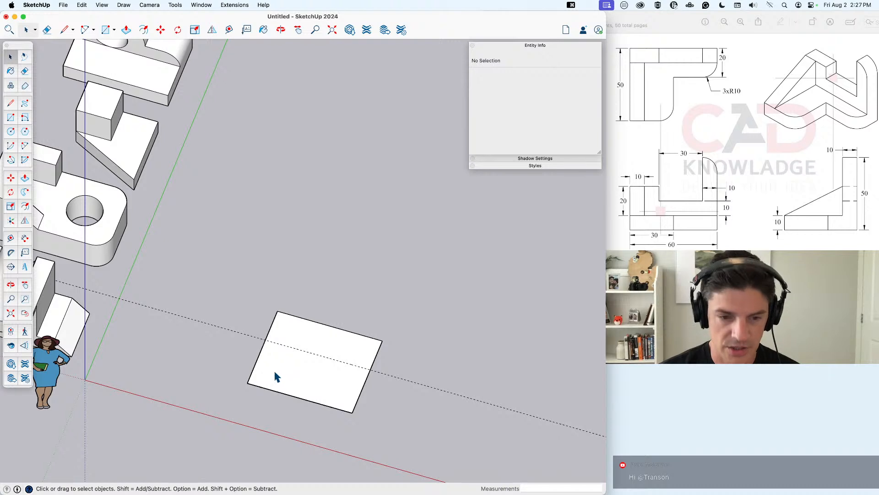
key(t)
click(255, 361)
text(30)
key(Return)
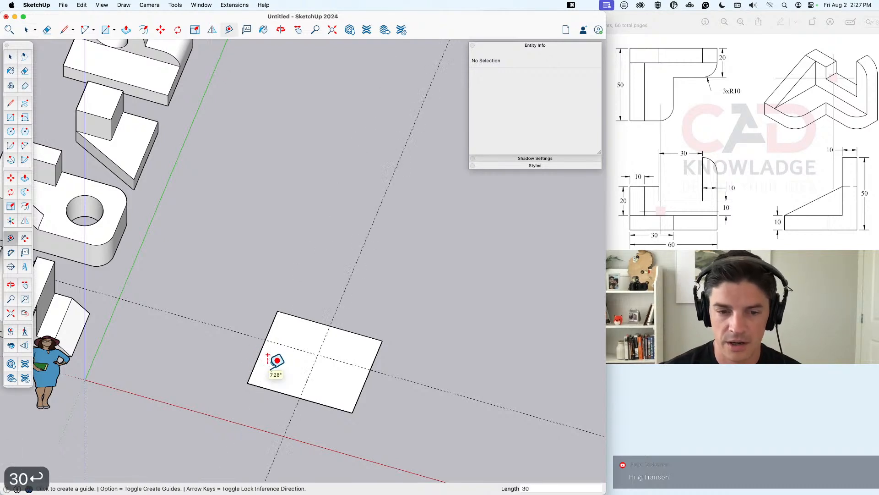
key(space)
Step: Draw a rectangle from the guide intersection to the base's front-right corner and erase its outer edges to leave an L-shaped face
key(l)
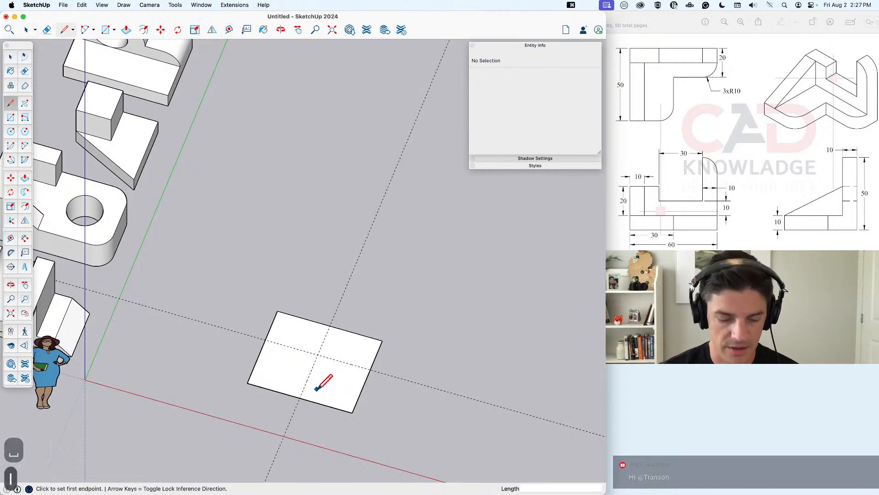
key(e)
key(r)
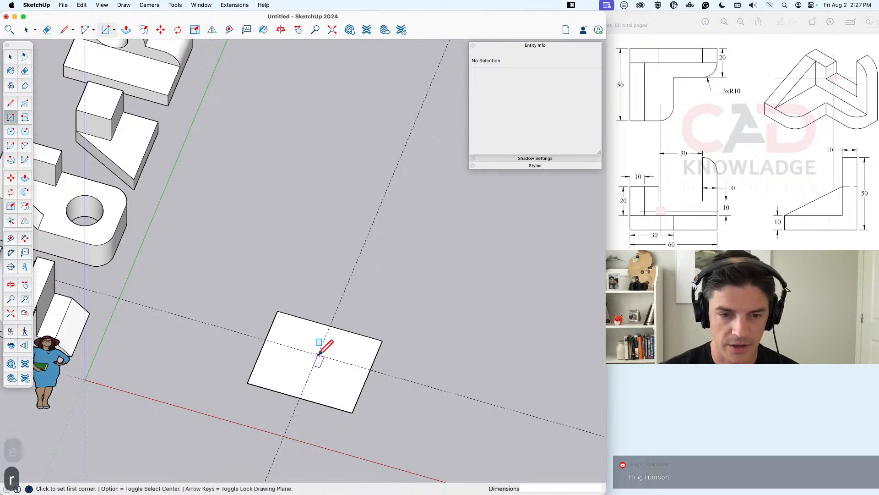
click(318, 355)
click(352, 412)
key(space)
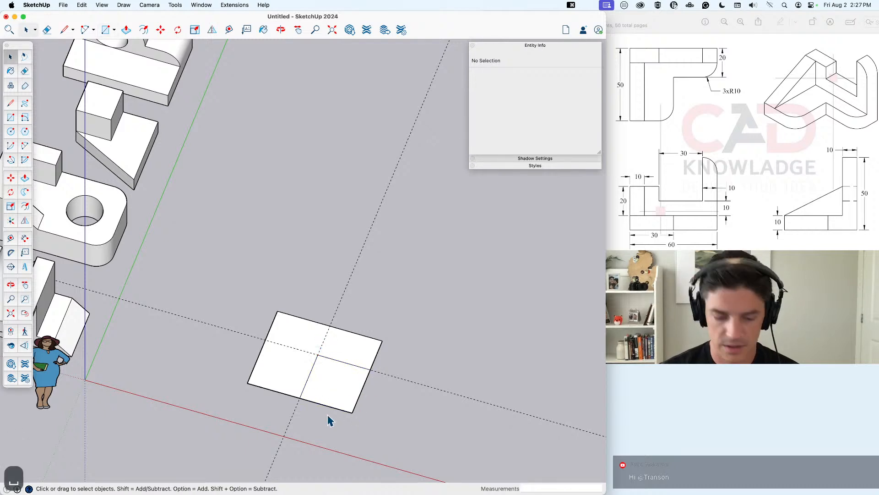
key(e)
mouse_move(333, 408)
mouse_down()
mouse_move(373, 392)
mouse_move(360, 388)
mouse_up()
key(space)
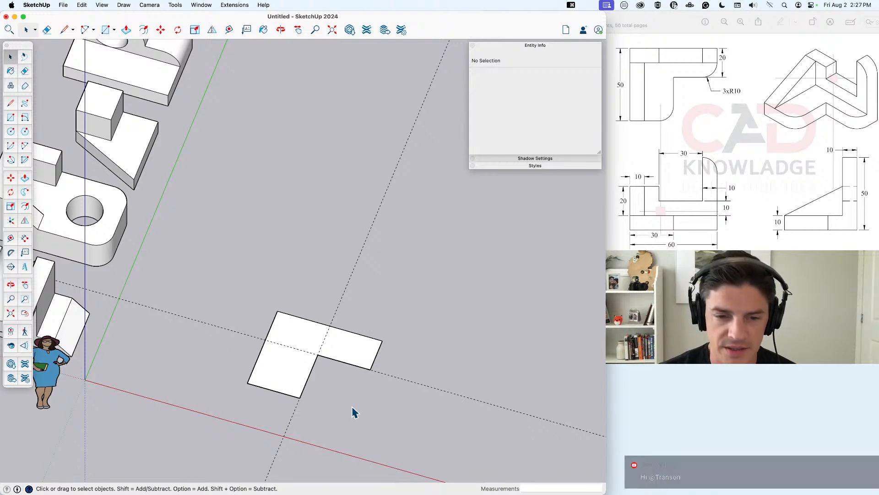
Step: Draw a tangent arc across the outer front corner of the right arm and set its radius to 10 inches
key(a)
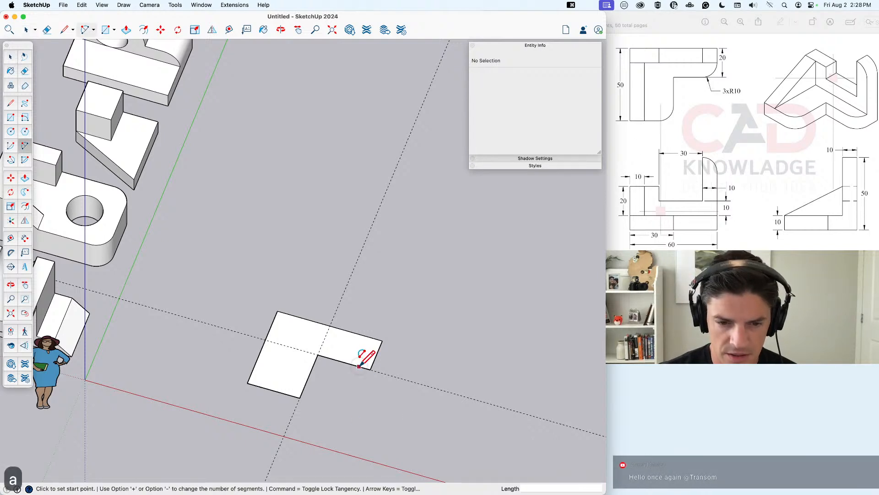
click(359, 366)
click(372, 364)
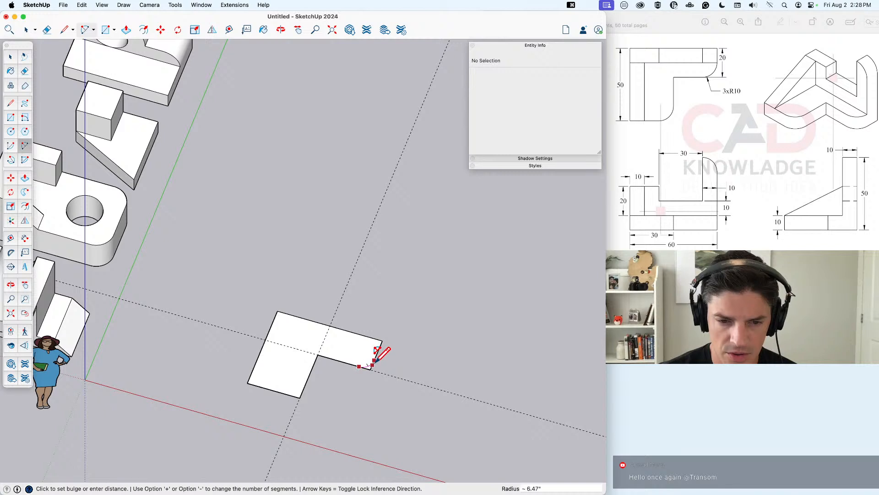
click(373, 362)
key(space)
click(370, 368)
scroll(370, 370, up, 4)
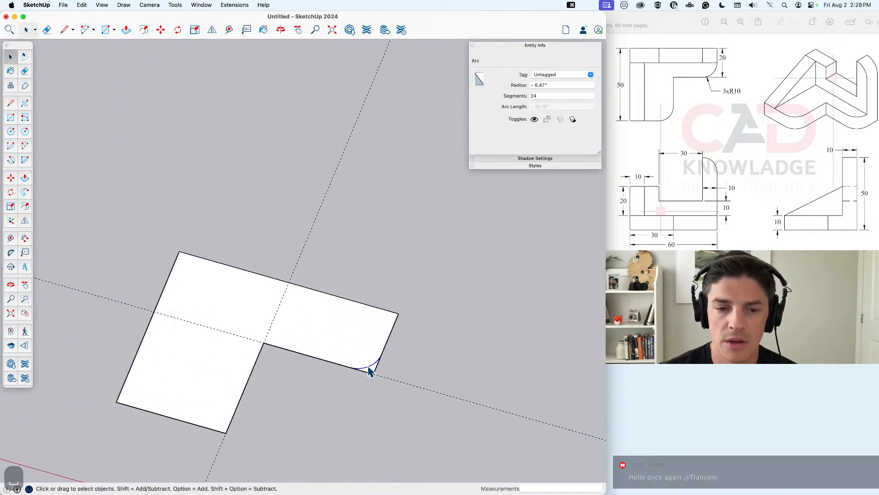
scroll(370, 370, up, 2)
click(534, 85)
text(10)
key(Return)
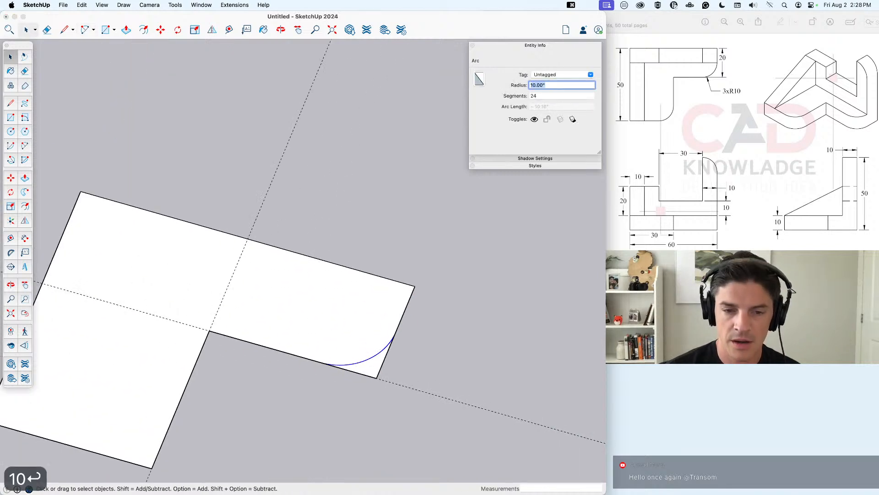
scroll(462, 326, down, 2)
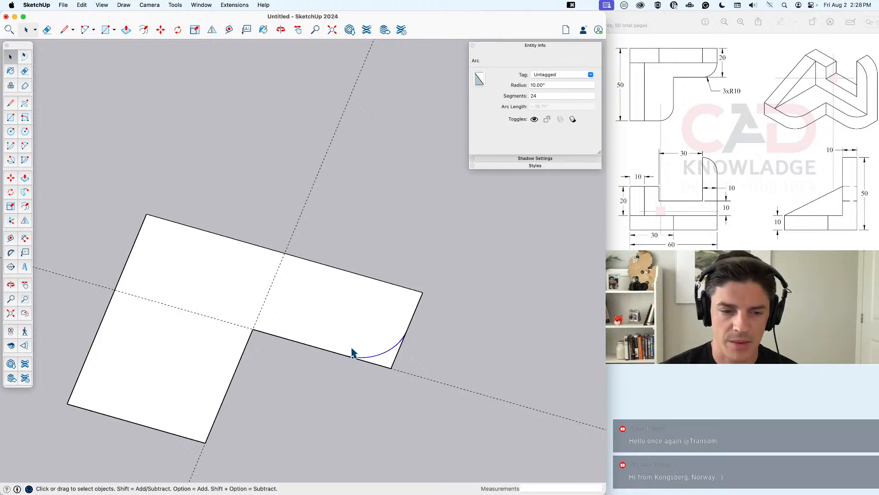
Step: Round the inner front corner of the forward arm with an arc and set its radius to 10 inches
key(a)
click(178, 434)
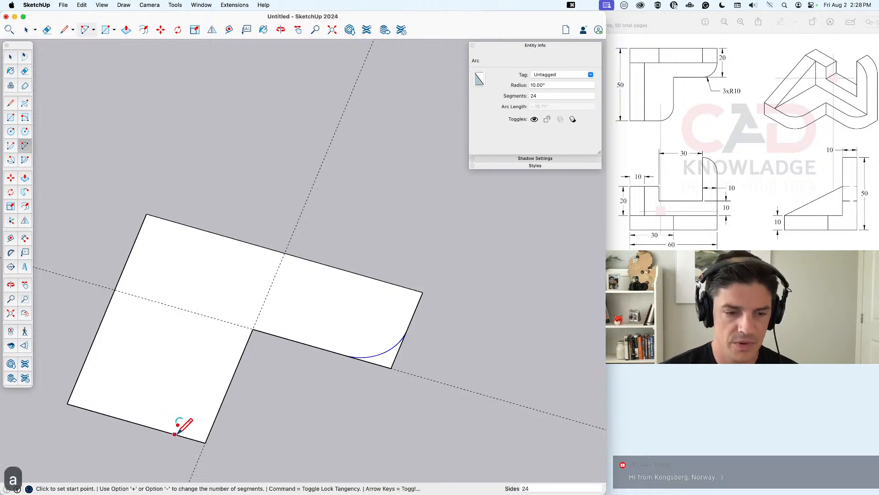
click(215, 419)
key(space)
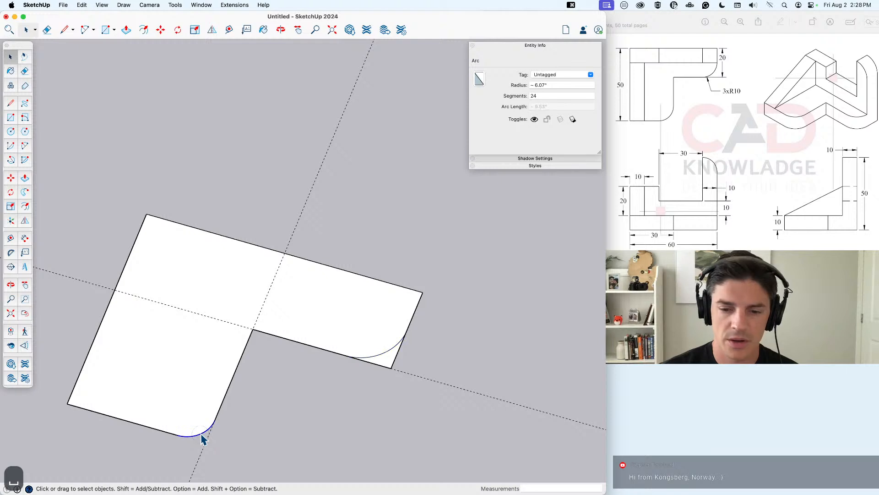
text(10)
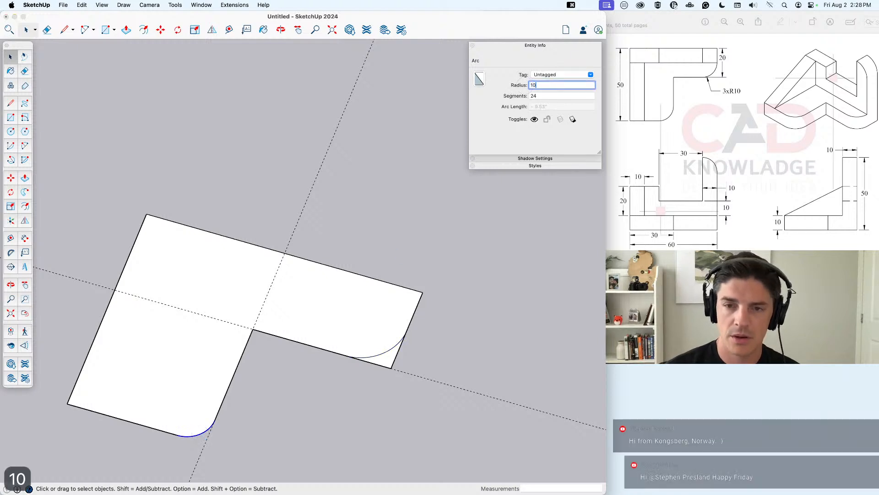
key(Return)
Step: Erase the leftover square corner outside the right arm's arc and both construction guides
click(371, 374)
key(e)
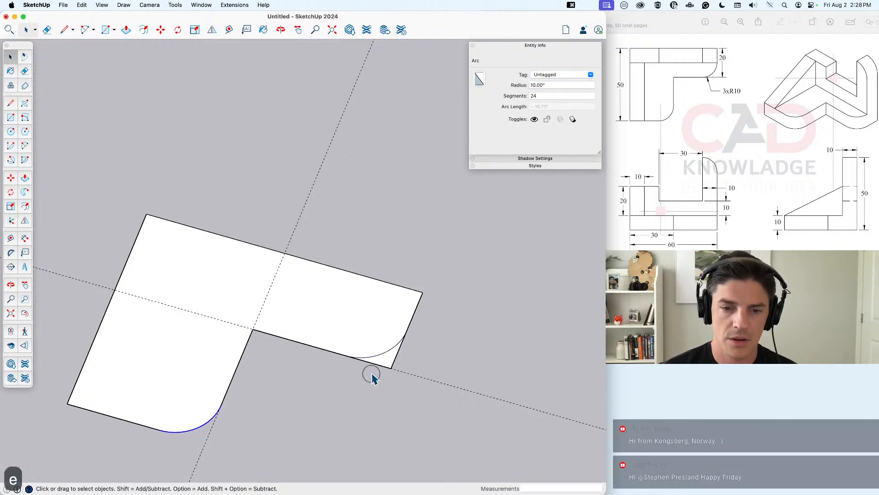
key(e)
drag(380, 365, 401, 362)
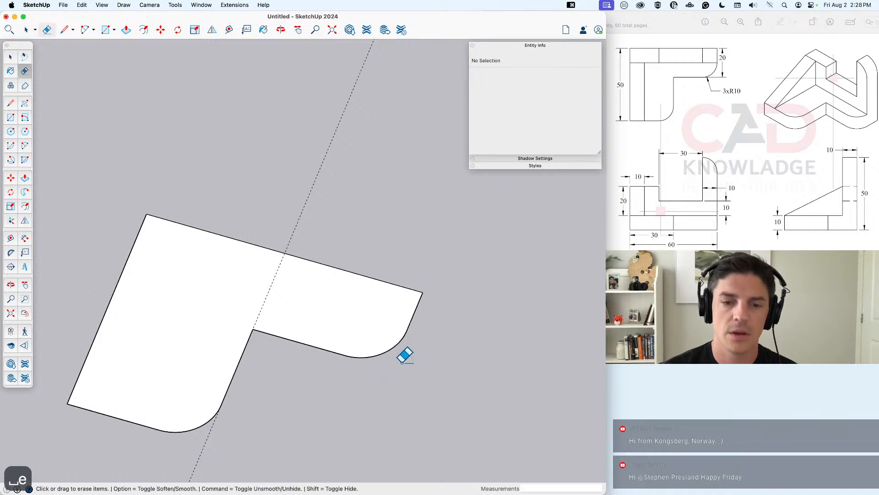
drag(285, 232, 308, 243)
key(space)
scroll(310, 309, down, 4)
Step: Try extruding the L-shaped base profile up 10 inches, and undo the extrusion
mouse_move(324, 337)
middle_down()
mouse_move(318, 321)
mouse_move(338, 331)
middle_up()
click(373, 326)
click(371, 331)
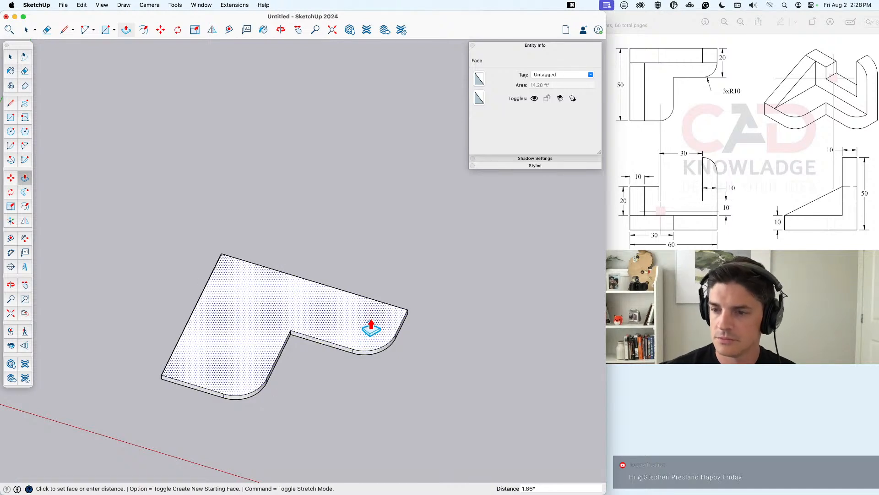
text(10)
key(Return)
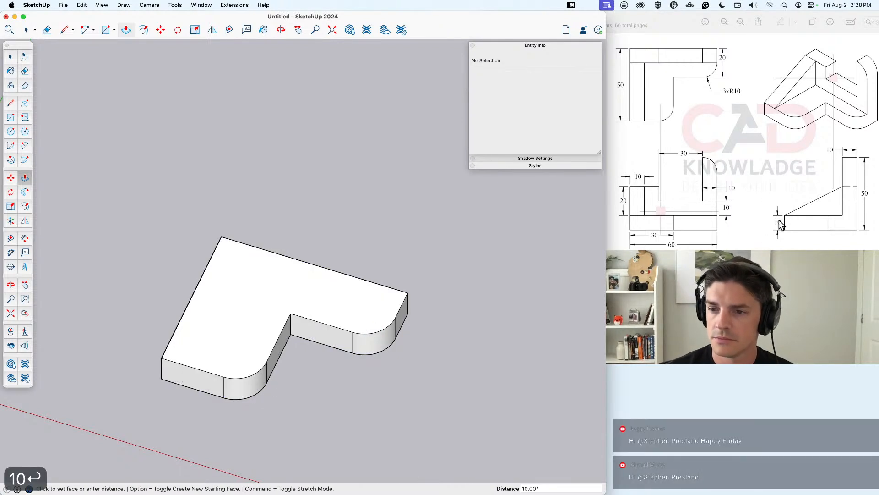
key(super+z)
Step: Weld all the outline edges of the L-shaped face into one continuous curve, leaving the face out of the selection
key(space)
click(254, 326)
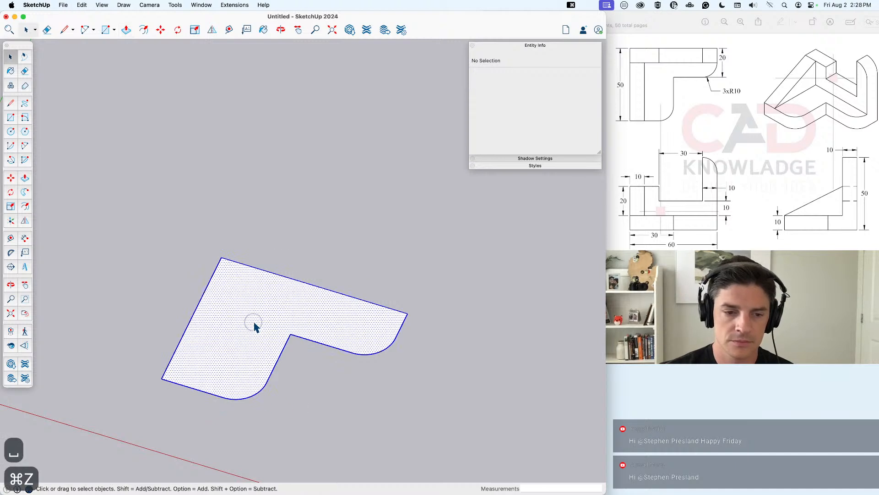
shift+click(255, 331)
right_click(276, 360)
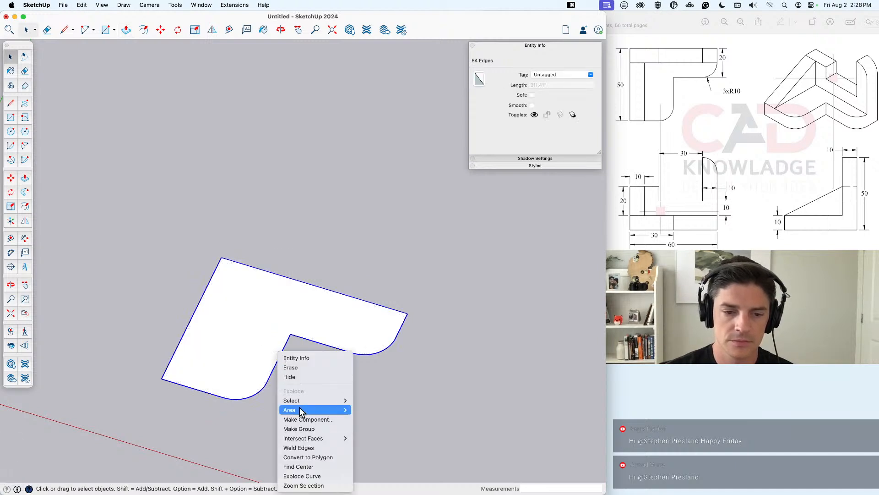
click(299, 447)
Step: Extrude the L-shaped face with the welded outline up 10 inches
key(p)
click(324, 324)
text(1)
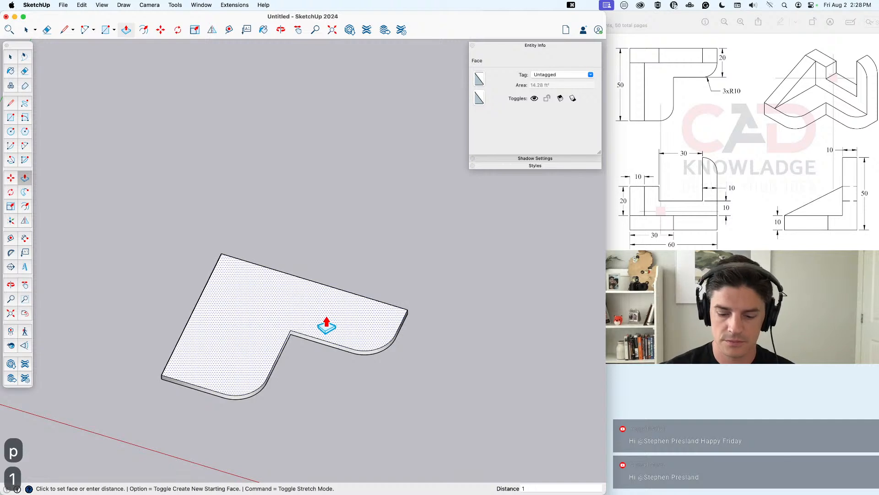
text(0)
key(Return)
key(o)
drag(363, 404, 311, 392)
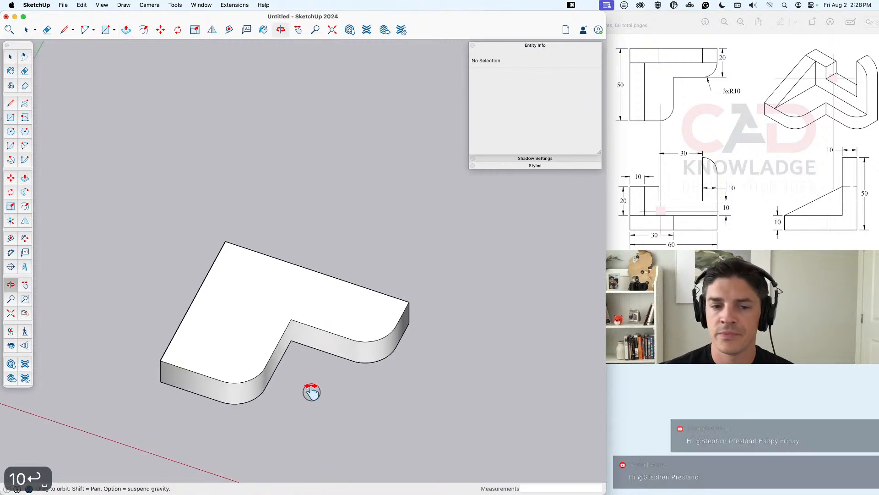
key(space)
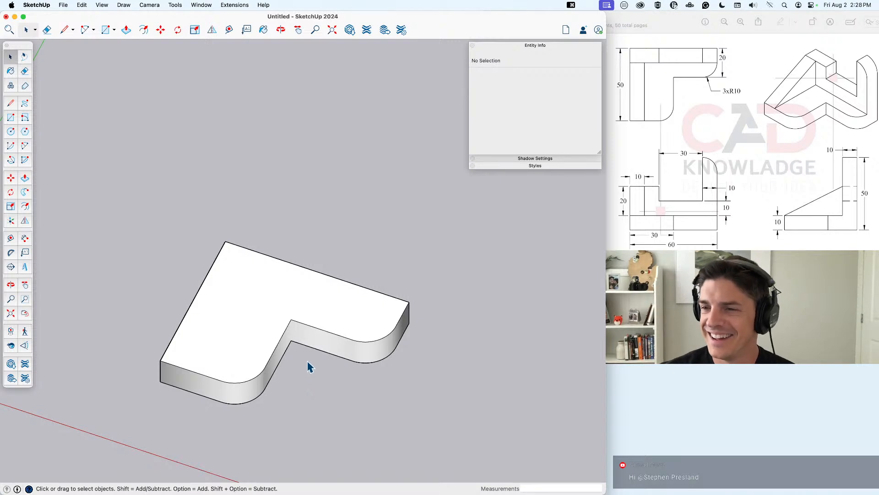
Step: Place a guide 10 inches in from the base's back top edge and draw a line along it to divide off a strip
key(t)
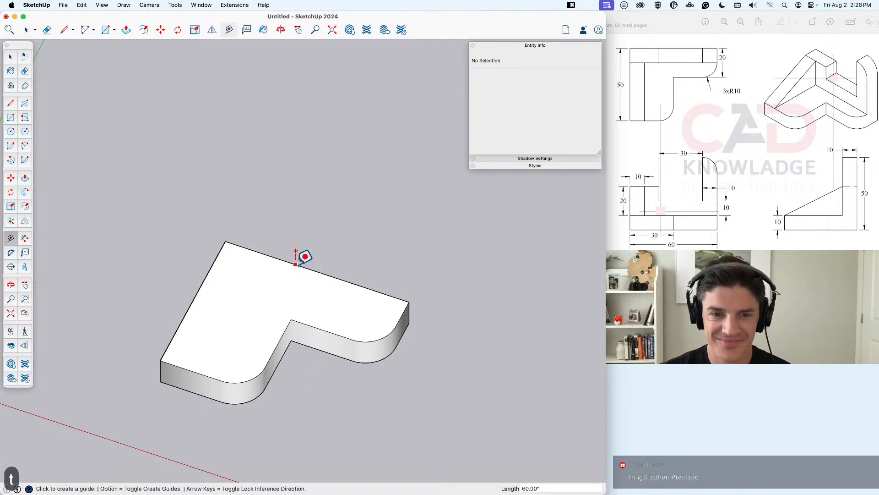
click(297, 264)
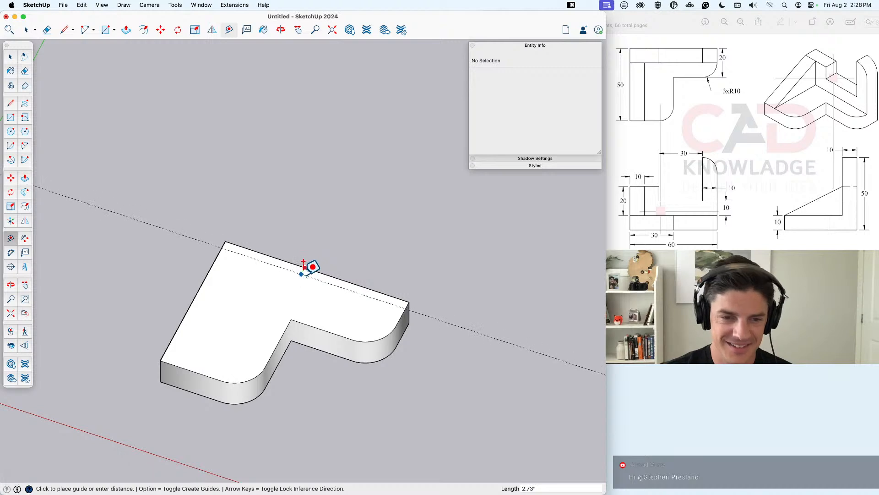
text(10)
key(Return)
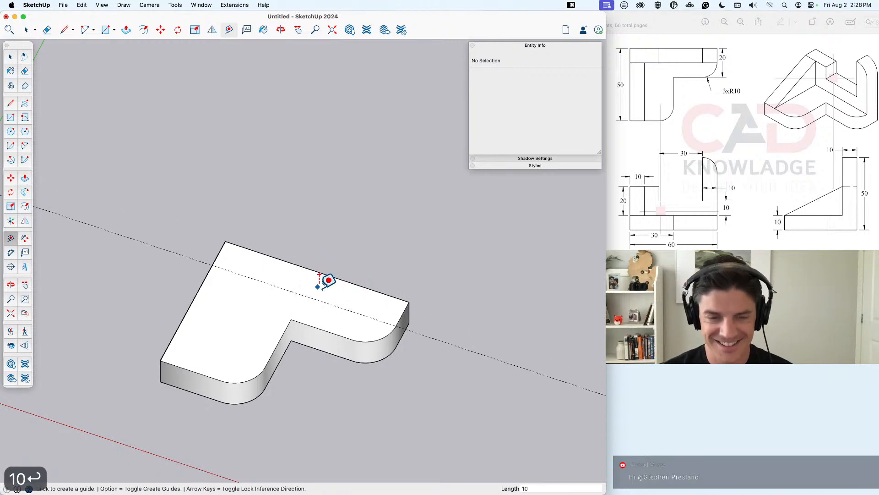
key(l)
click(397, 326)
click(213, 266)
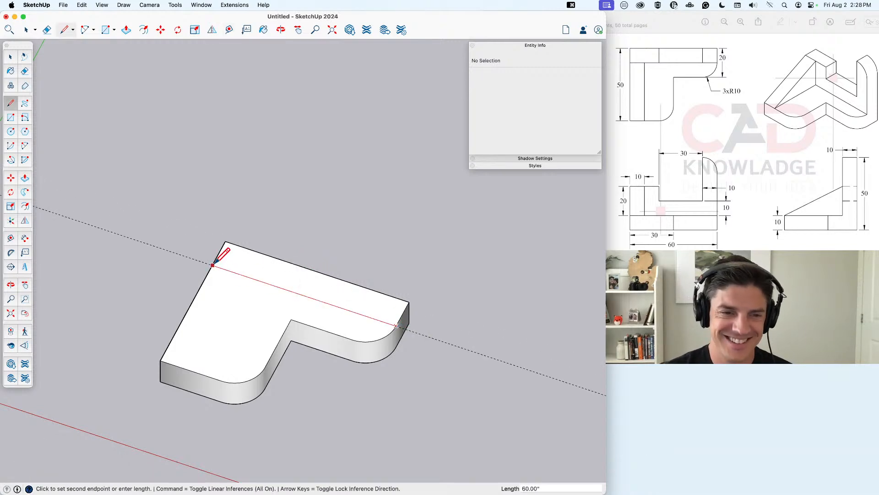
key(space)
Step: Extrude the strip along the back of the base's top face up 40 inches to form the upright wall
click(289, 277)
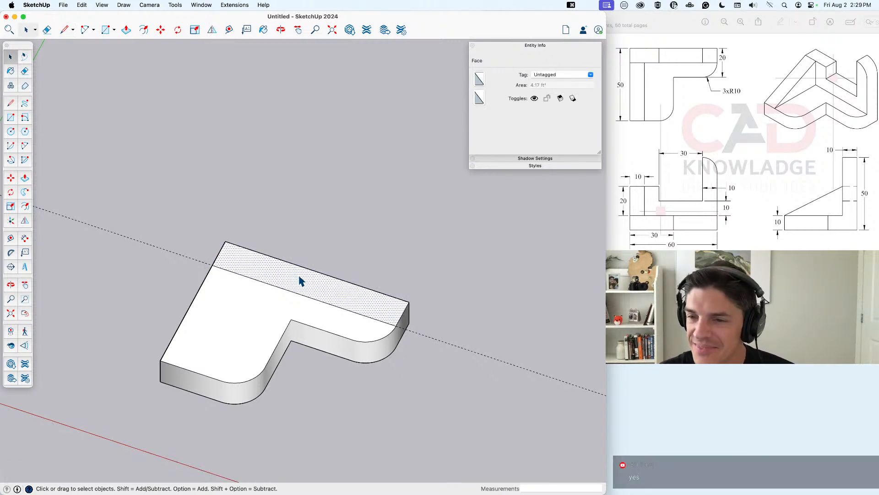
key(p)
click(311, 284)
text(40)
key(Return)
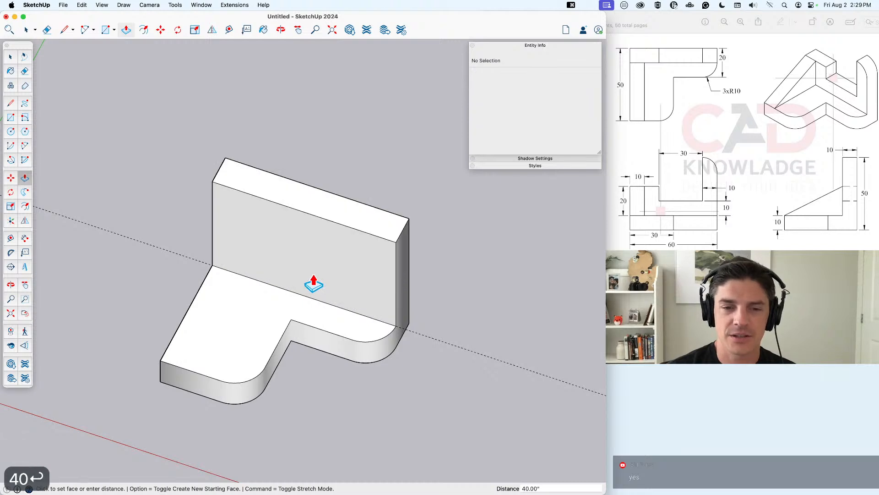
key(space)
Step: Place guides on the upright wall's front face, 10 inches in from its right edge and 10 inches above the base
middle_drag(296, 280, 332, 280)
scroll(339, 266, down, 3)
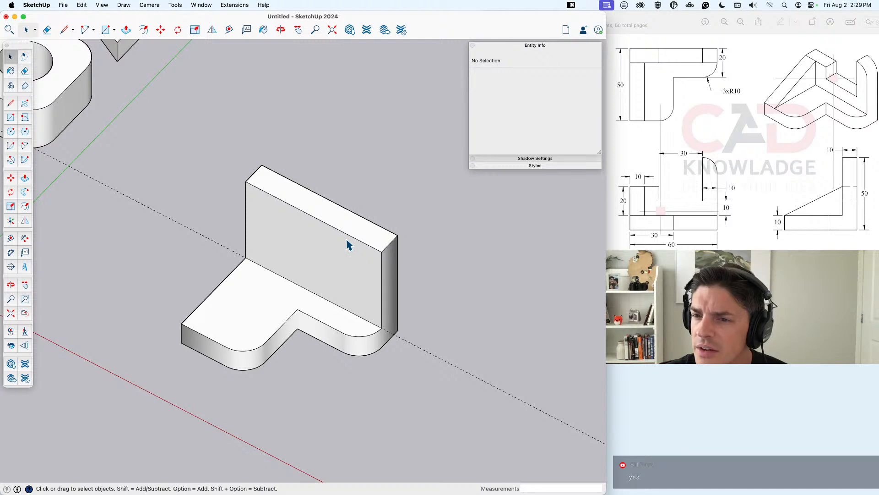
key(t)
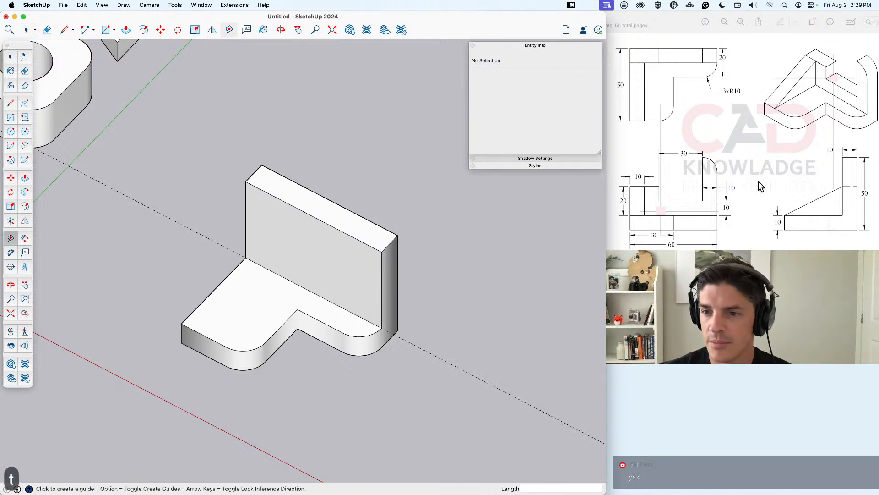
click(382, 277)
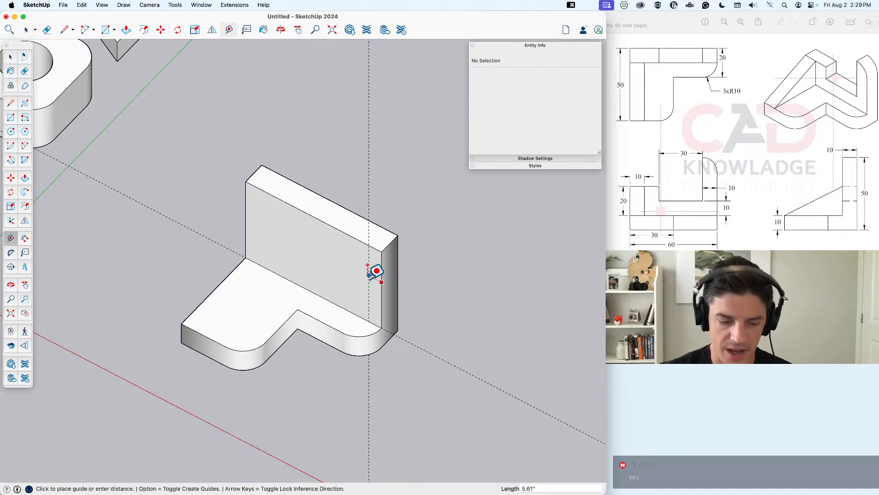
text(10)
key(Return)
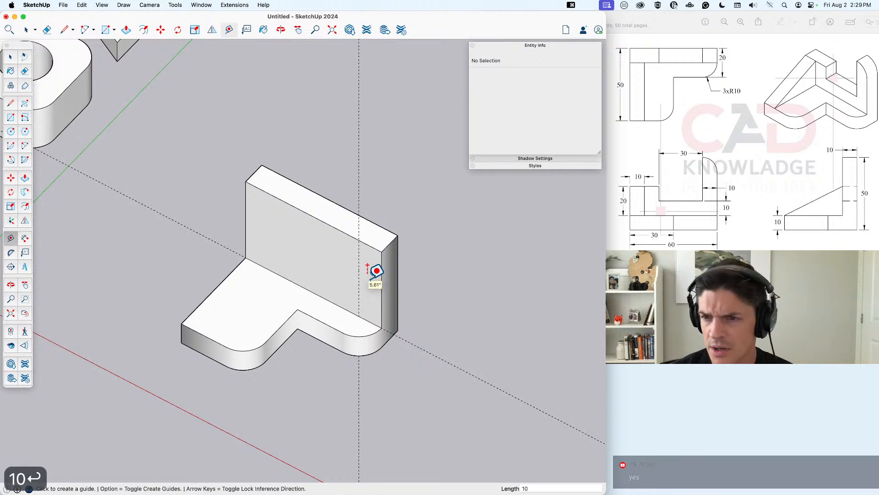
click(326, 299)
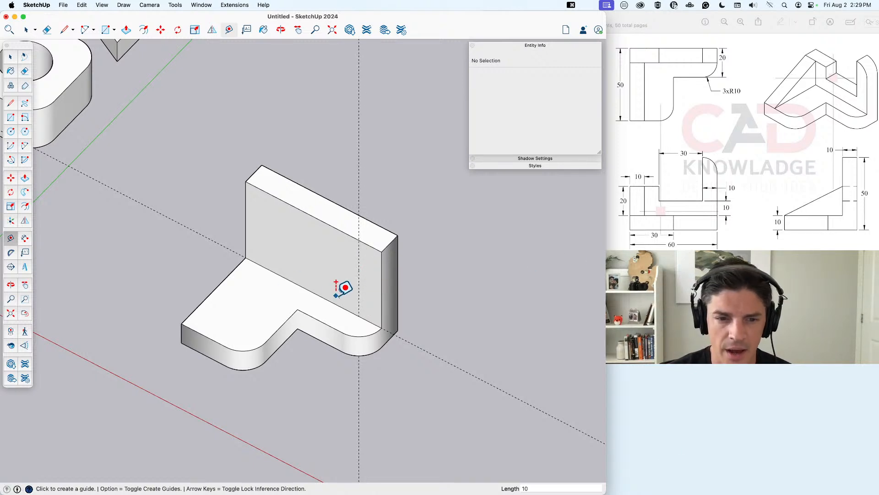
text(10)
key(Return)
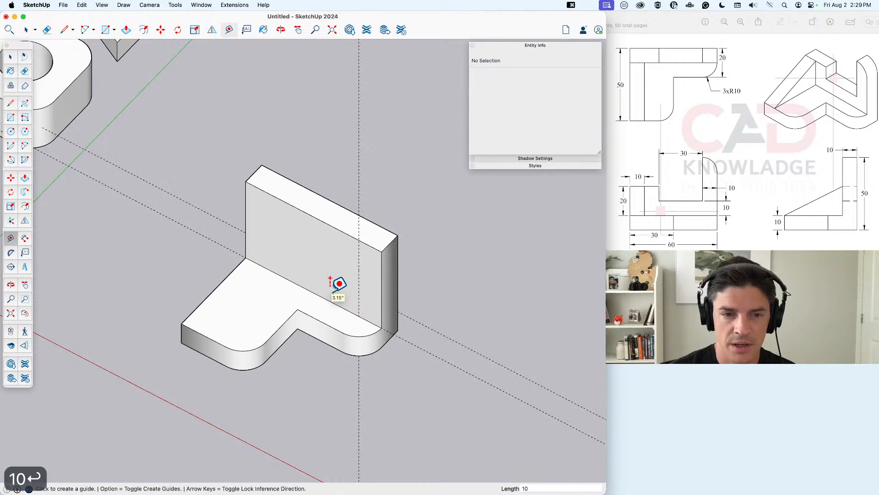
Step: Undo the last guide and place it again on the wall's front face, 10 inches above the base
key(super+z)
click(344, 308)
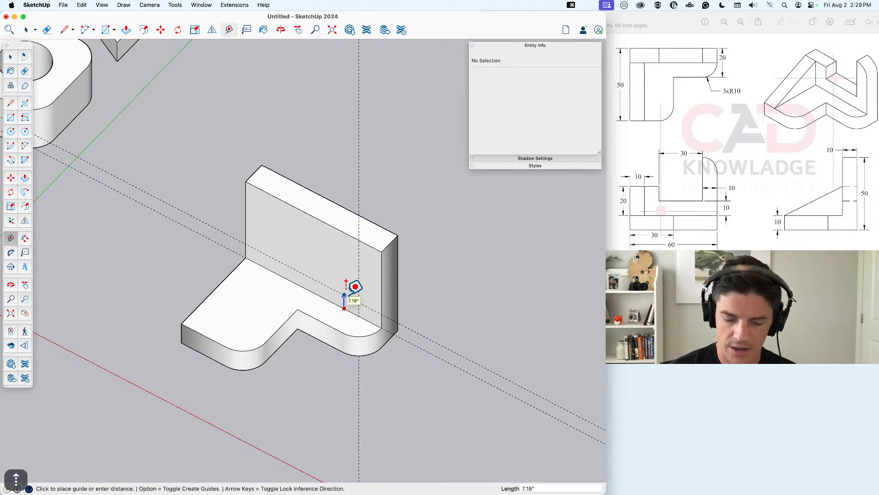
text(10)
key(Return)
key(space)
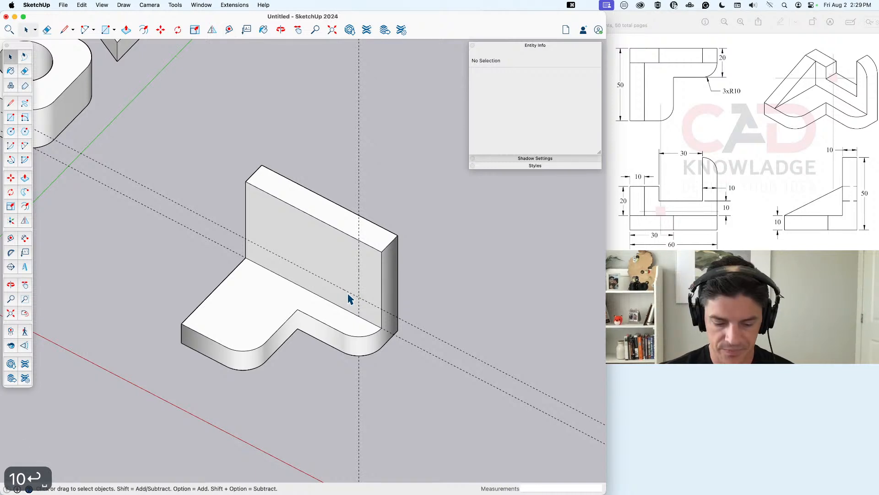
Step: Place a guide 30 inches from the wall's vertical guide and draw a 30 by 30 inch rectangle between them, reaching the top edge
key(t)
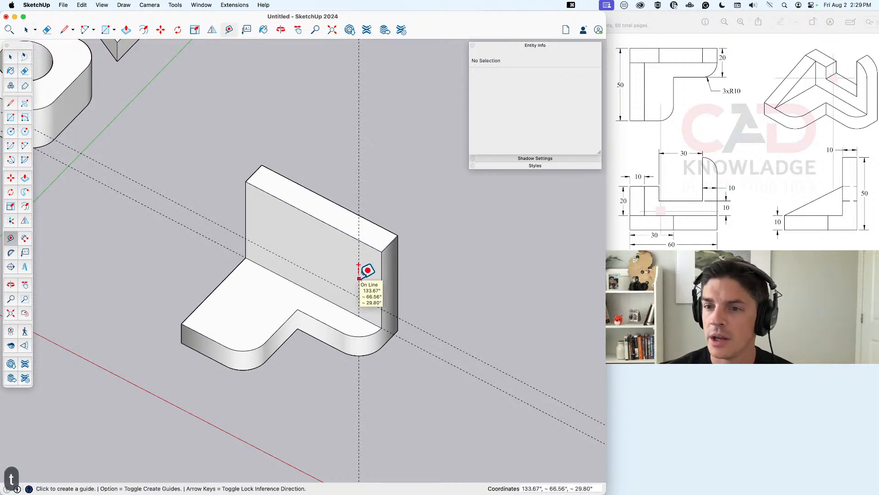
click(359, 264)
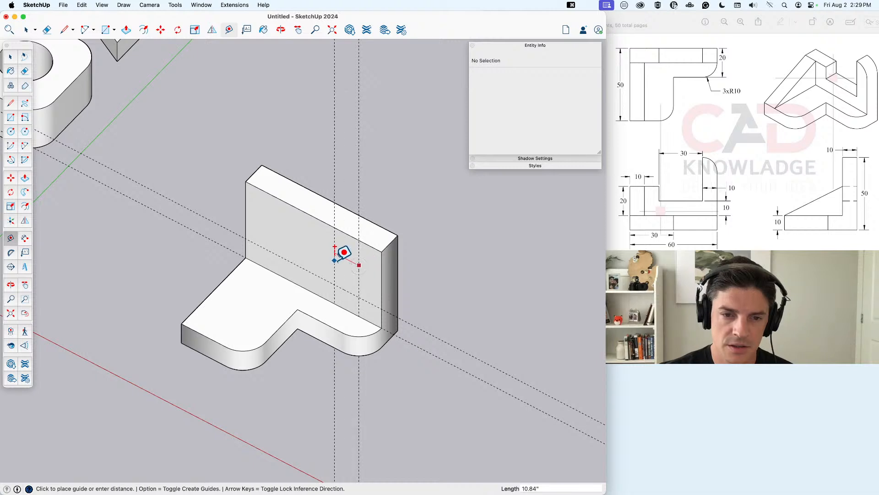
text(30)
key(Return)
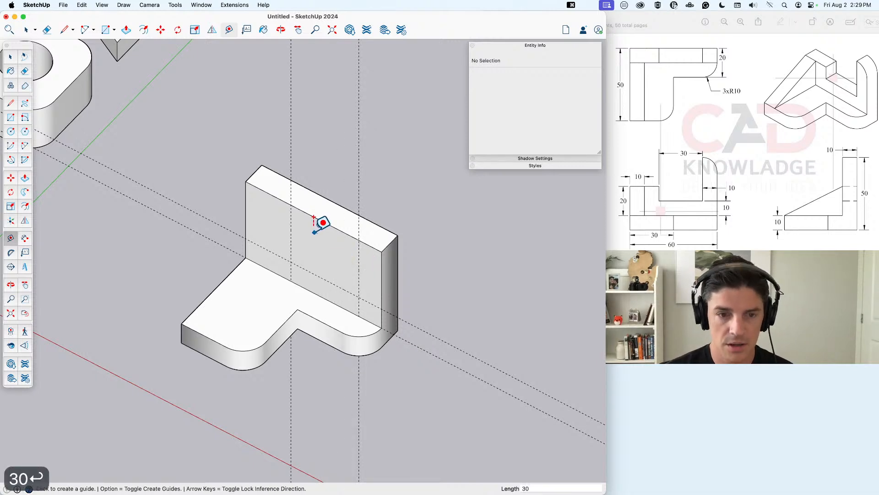
key(r)
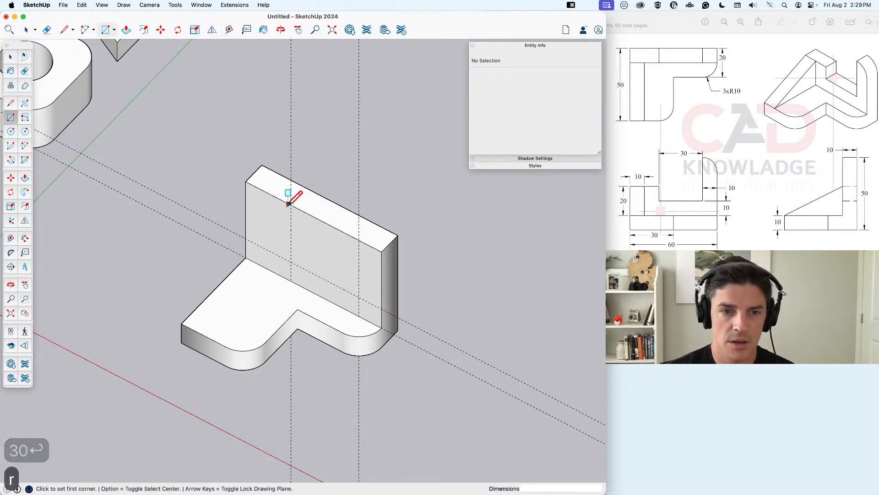
click(359, 296)
click(291, 205)
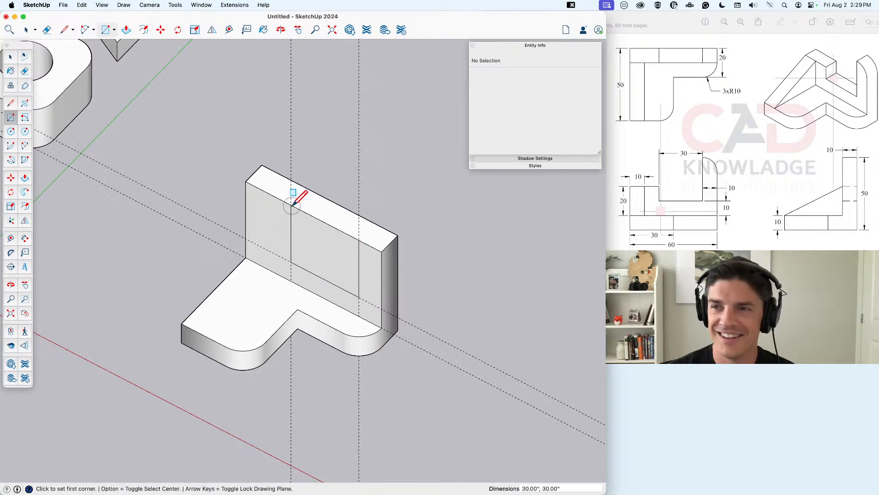
Step: Push the rectangle on the upright wall through its full thickness to cut an open notch
key(space)
click(329, 248)
scroll(328, 249, down, 3)
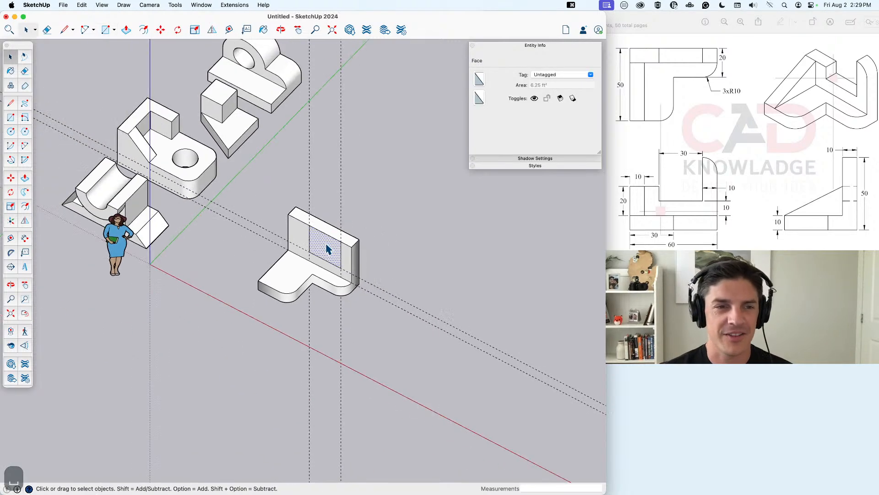
scroll(328, 249, up, 3)
key(p)
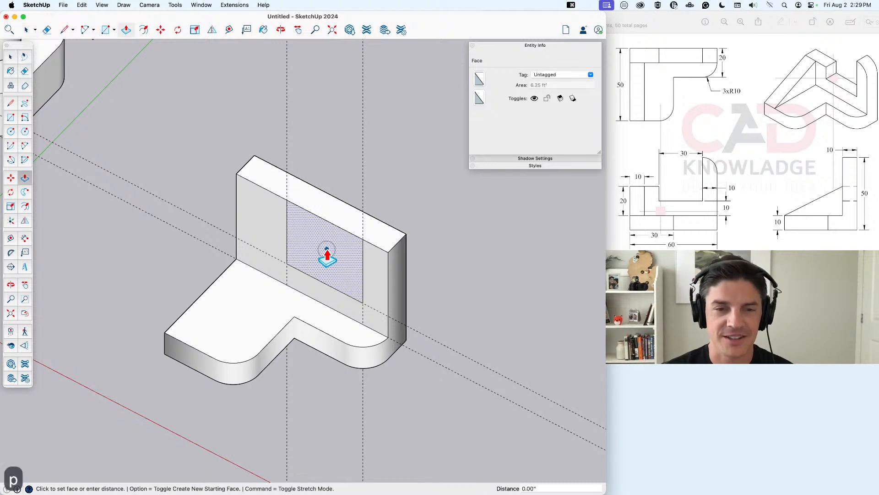
click(327, 249)
click(353, 227)
middle_drag(353, 225, 379, 249)
key(space)
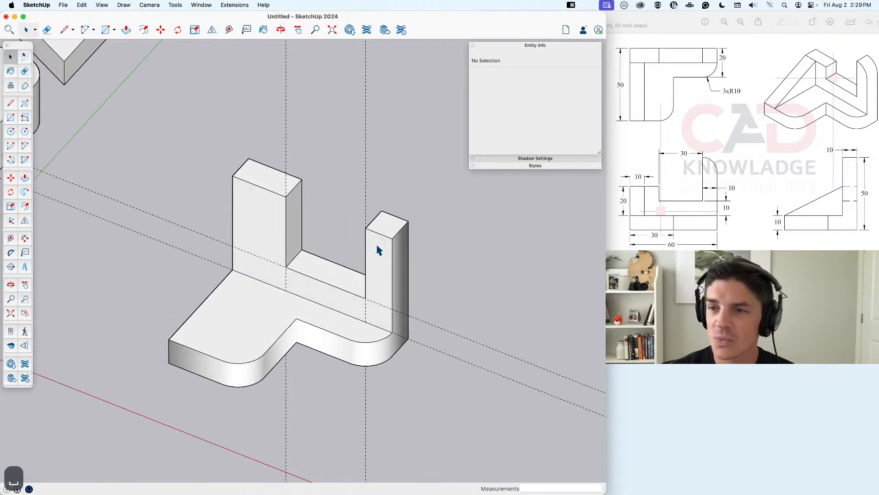
Step: Draw a tangent arc across the outer top corner of the narrow post's front face and set its radius to 10 inches
key(a)
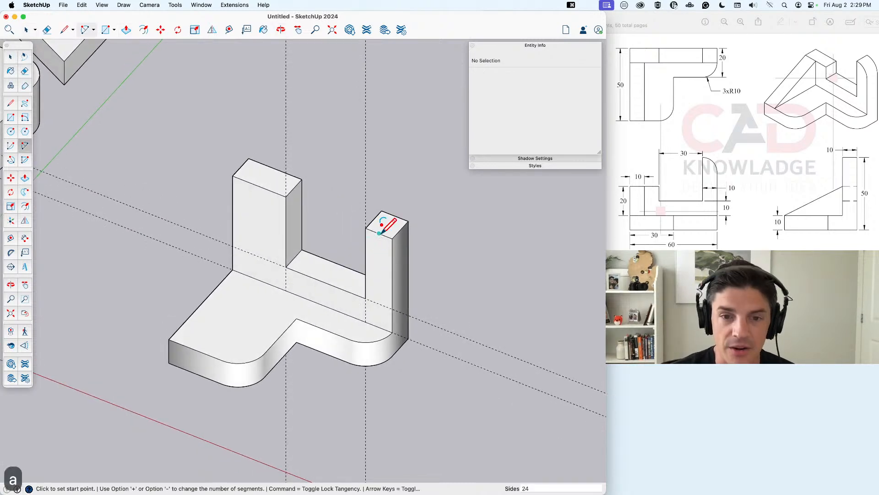
click(384, 235)
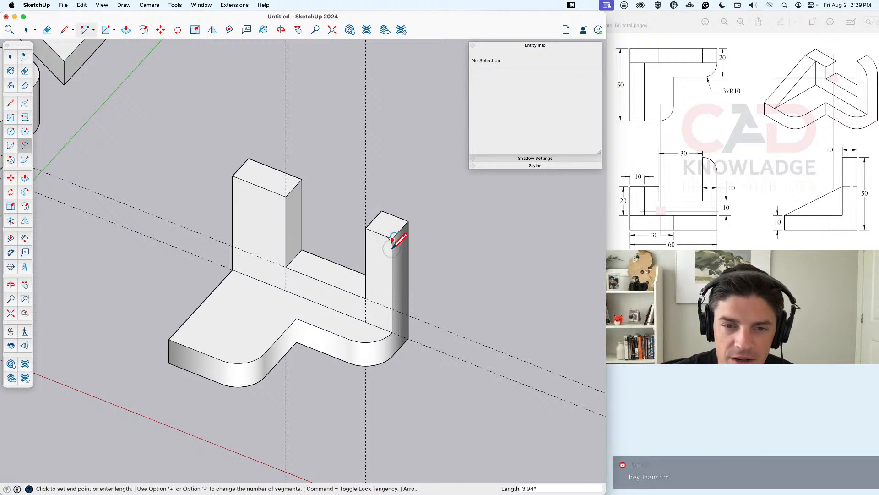
click(392, 239)
key(space)
click(516, 84)
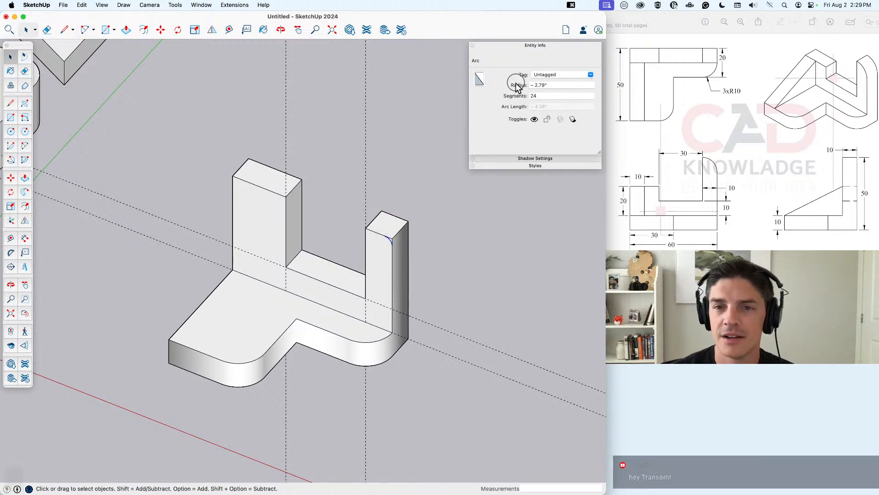
text(10)
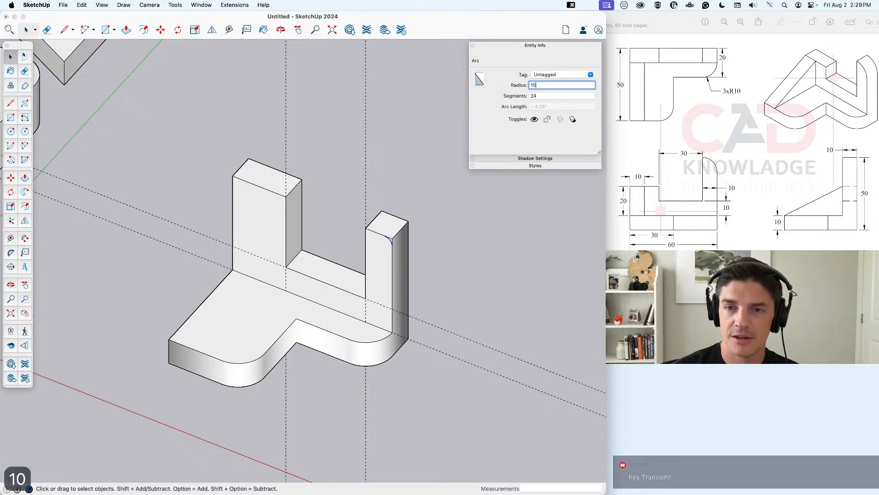
key(Return)
Step: Push the corner outside the arc through the narrow post to round off its top
key(p)
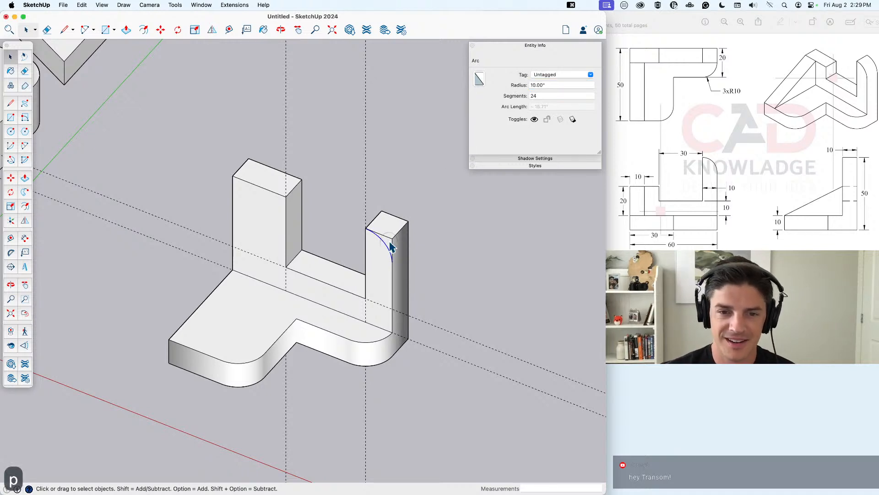
Step: Try to push the corner outside the arc 10" through the narrow upright, and undo it
key(space)
click(388, 246)
key(p)
click(390, 243)
click(406, 227)
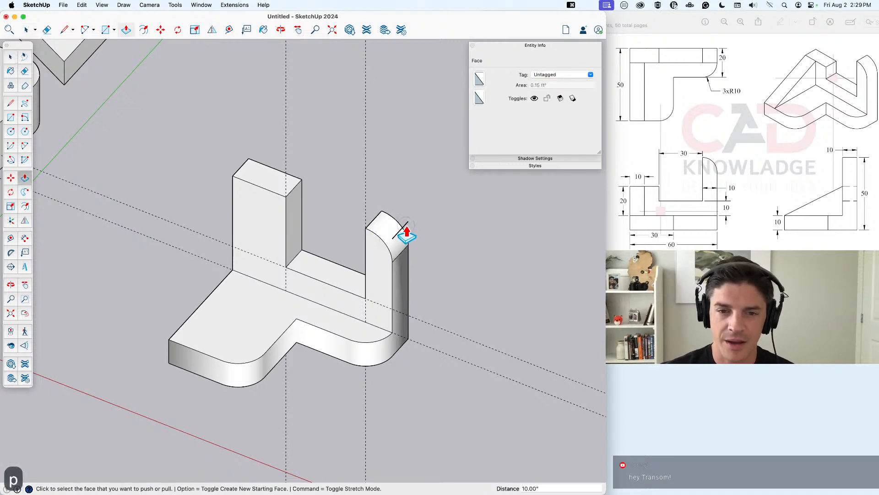
key(space)
key(super+z)
Step: Round the narrow upright's top by pushing the corner outside the arc through its full 10" thickness
scroll(404, 245, up, 5)
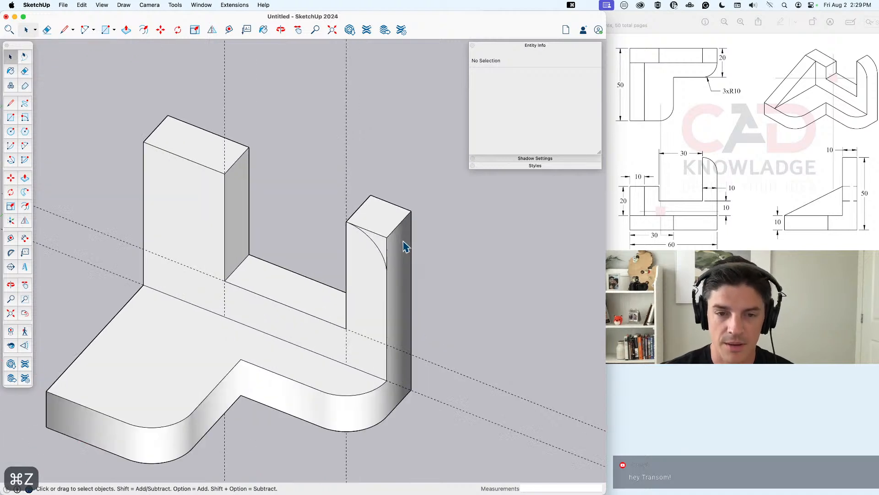
key(p)
click(383, 240)
click(415, 209)
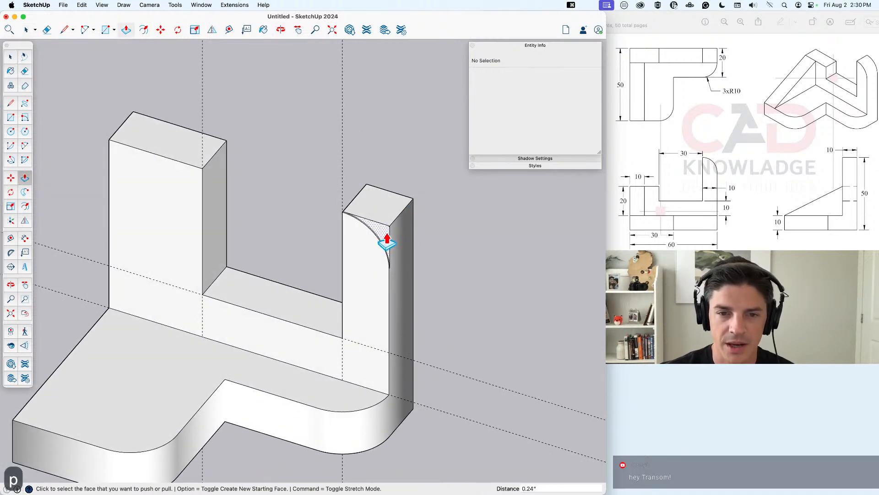
key(super+z)
click(385, 242)
click(413, 207)
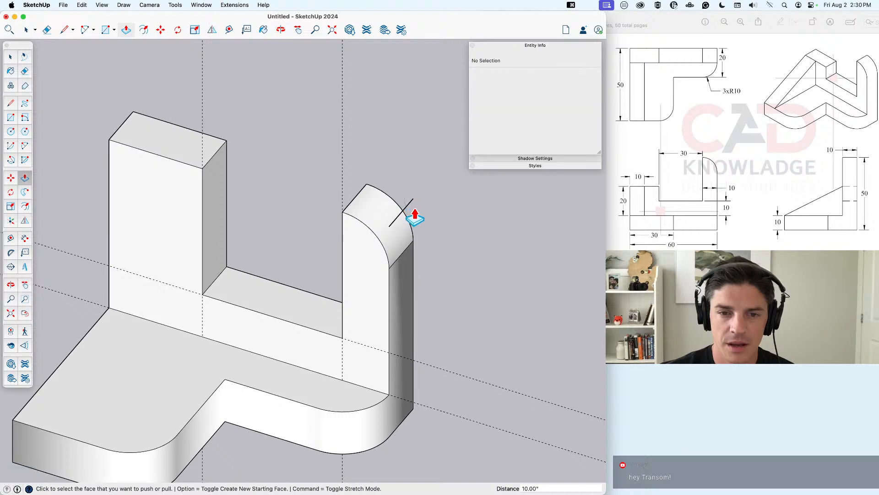
key(space)
Step: Soften the edge where the upright's rounded top meets its flat outer side
scroll(408, 230, down, 3)
middle_drag(408, 229, 406, 267)
key(s)
click(402, 255)
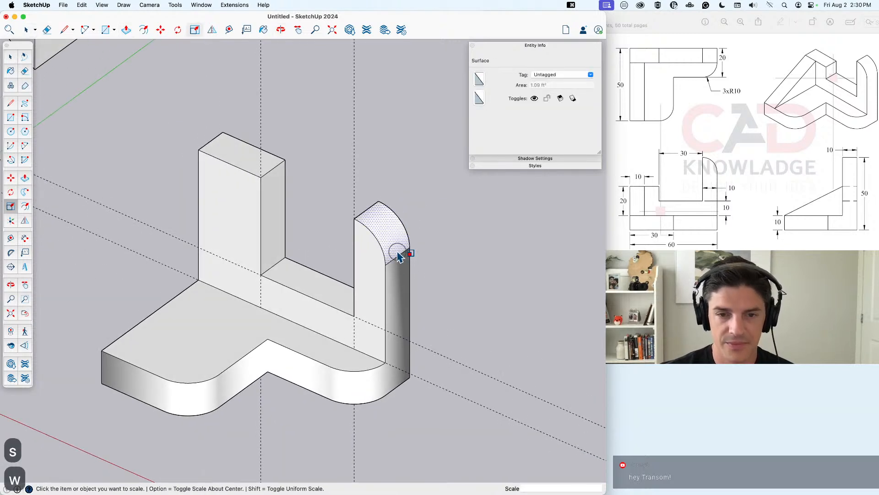
key(Escape)
key(e)
key(alt)
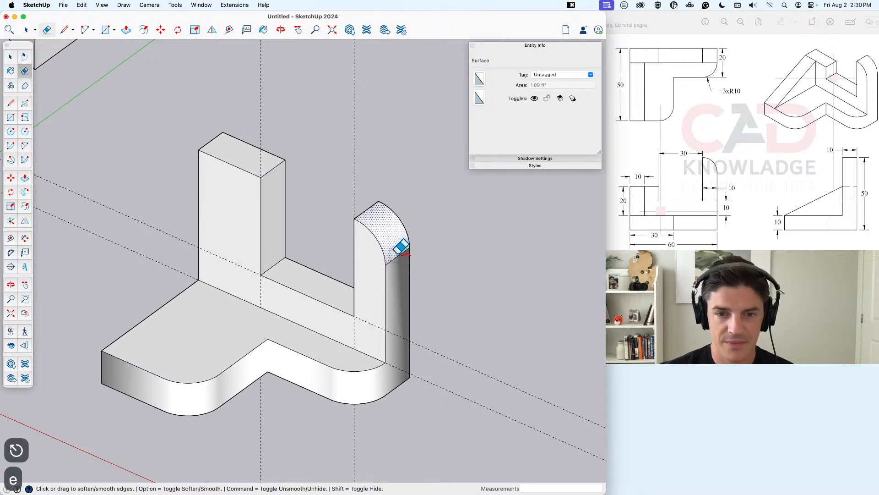
click(395, 258)
Step: Delete all guides from the model
scroll(412, 239, down, 3)
middle_drag(390, 269, 448, 281)
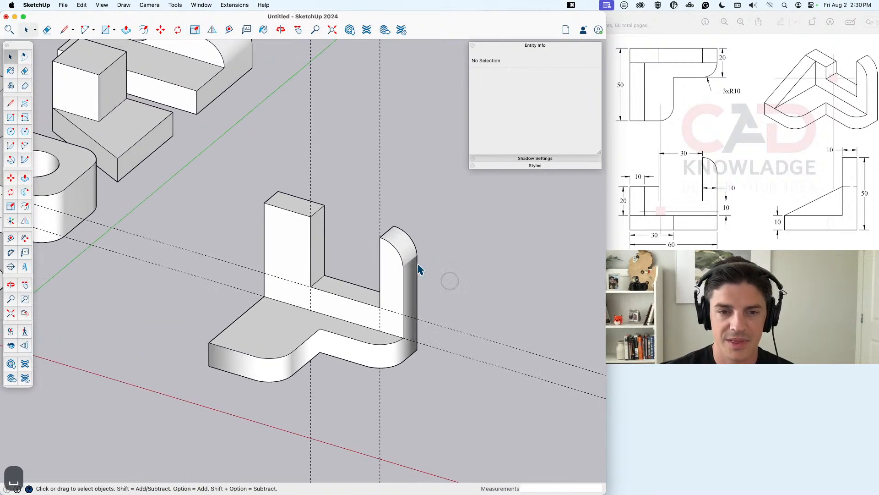
key(space)
click(82, 5)
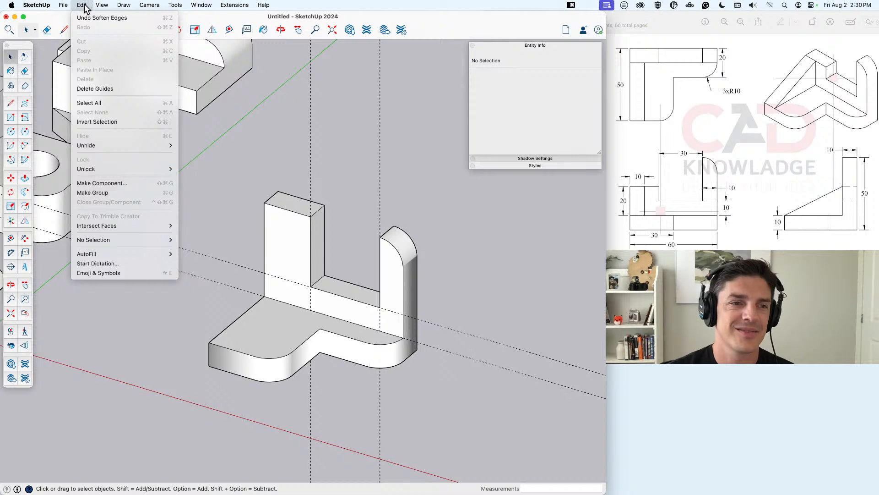
click(107, 88)
middle_drag(397, 269, 365, 308)
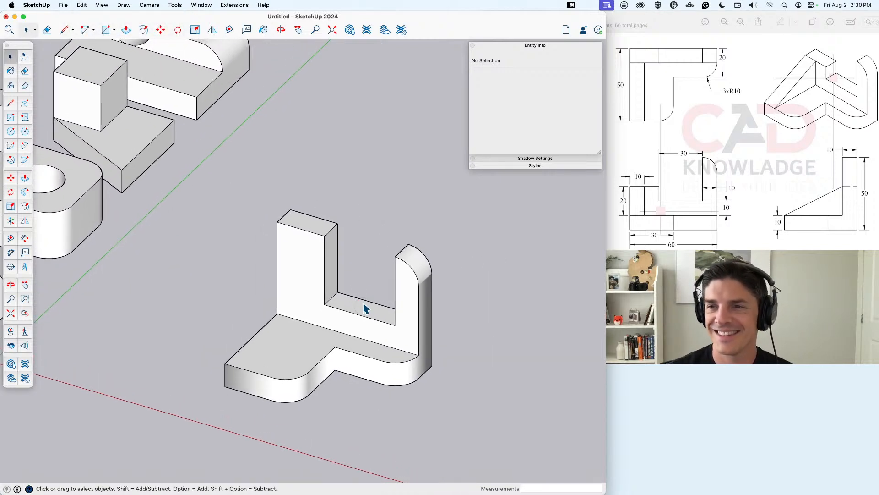
Step: Measure the wider upright block's front edge and lower its top face by 20" with Push/Pull
click(322, 233)
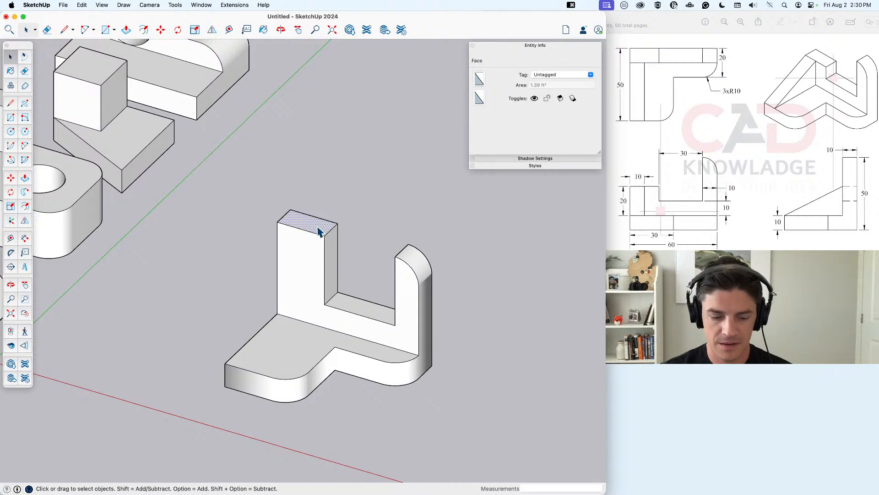
key(t)
click(277, 313)
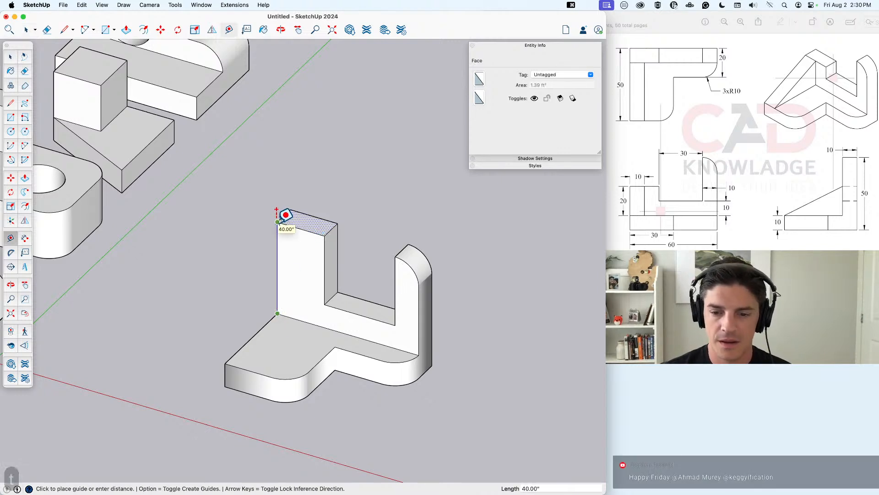
key(space)
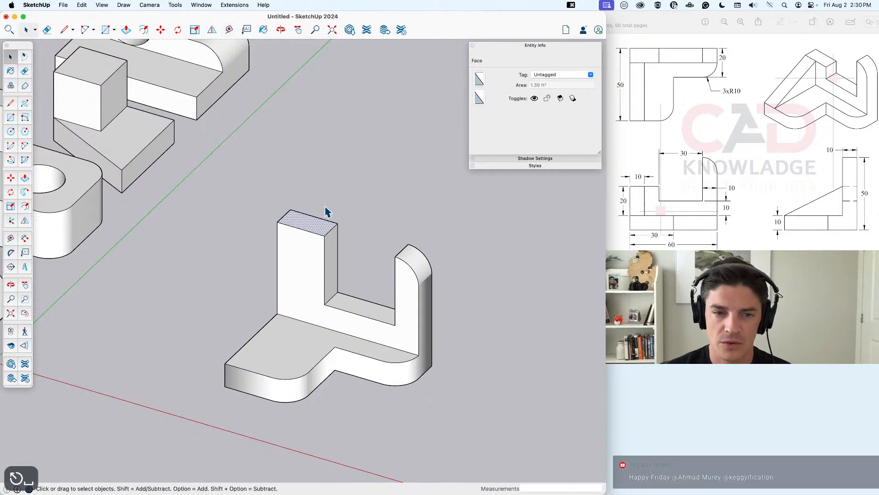
key(p)
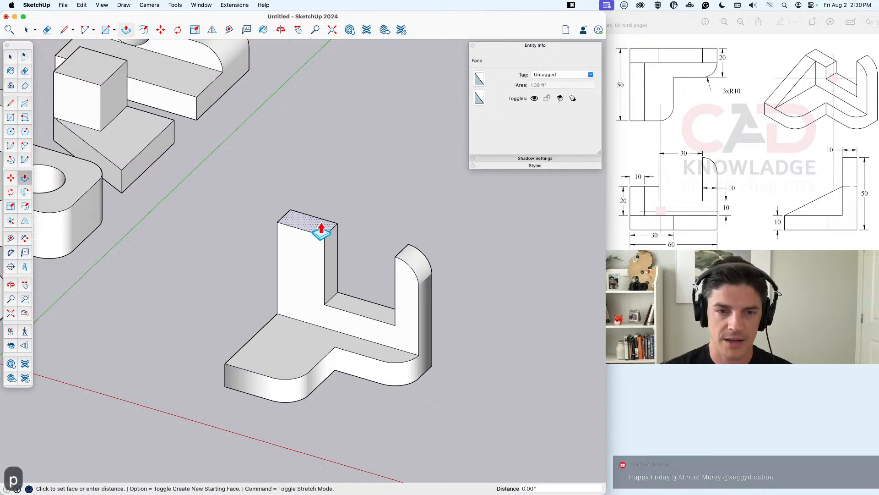
click(322, 231)
text(20)
key(Return)
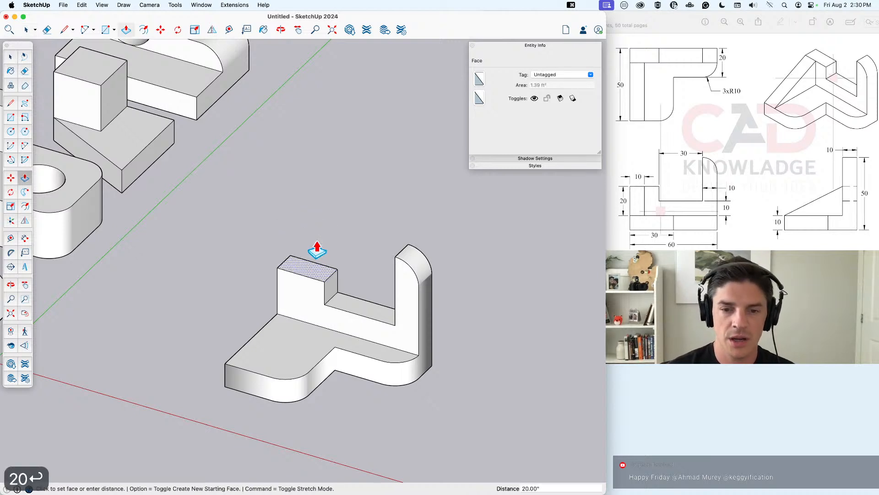
key(space)
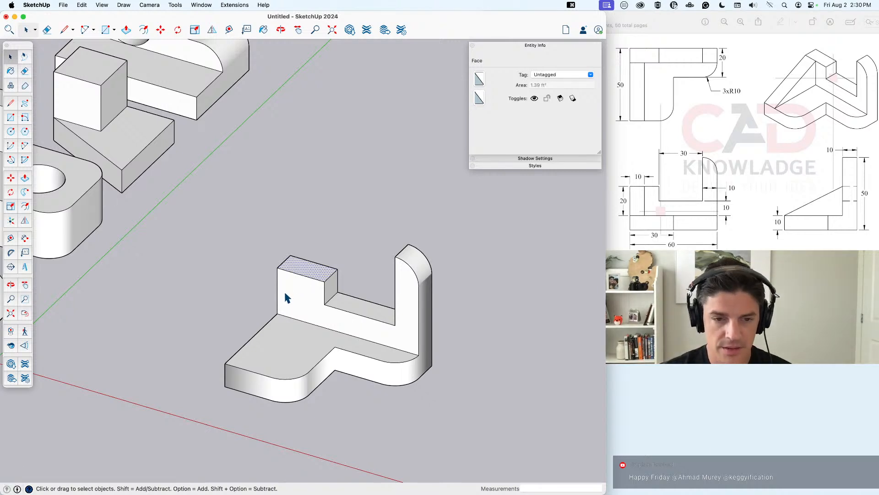
key(l)
key(l)
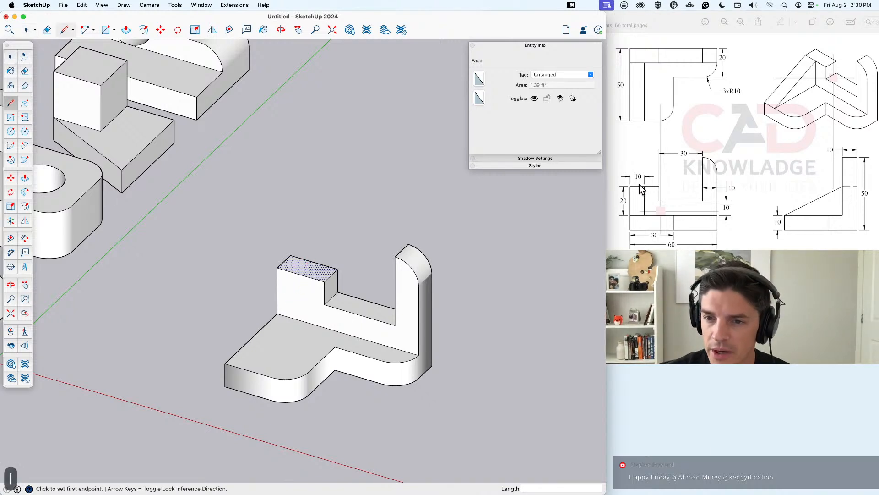
key(space)
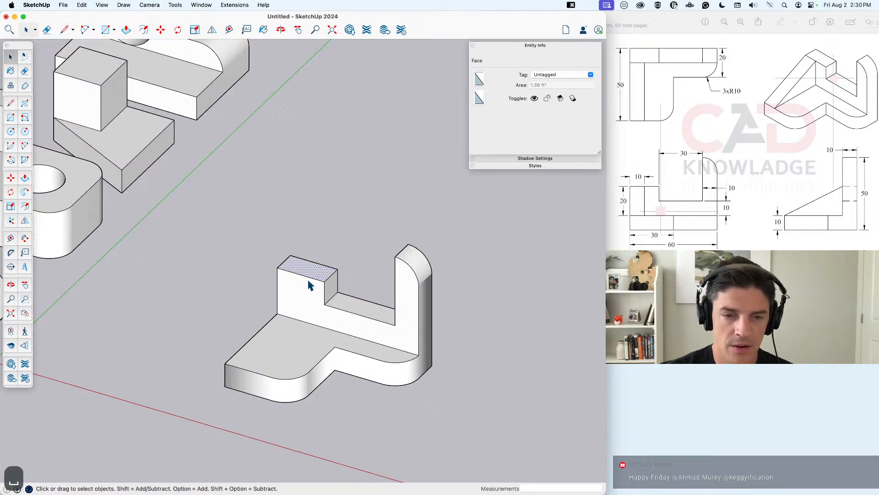
click(303, 294)
key(l)
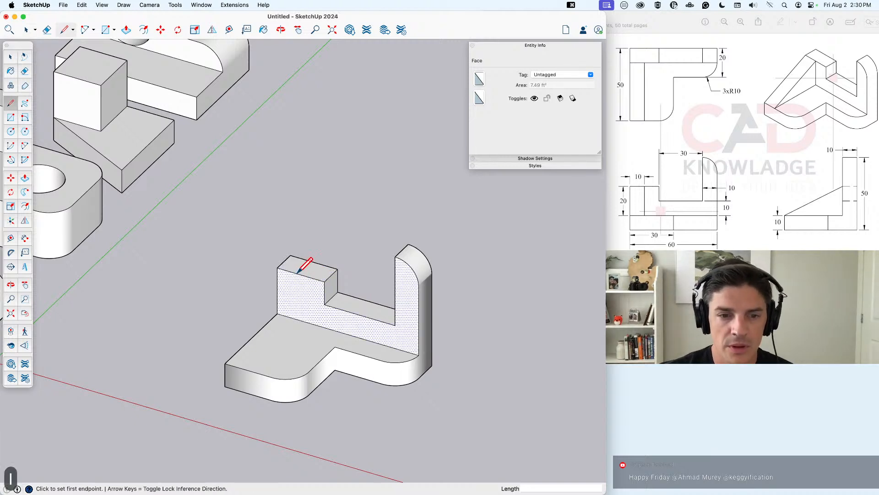
key(space)
click(325, 239)
click(301, 289)
click(321, 244)
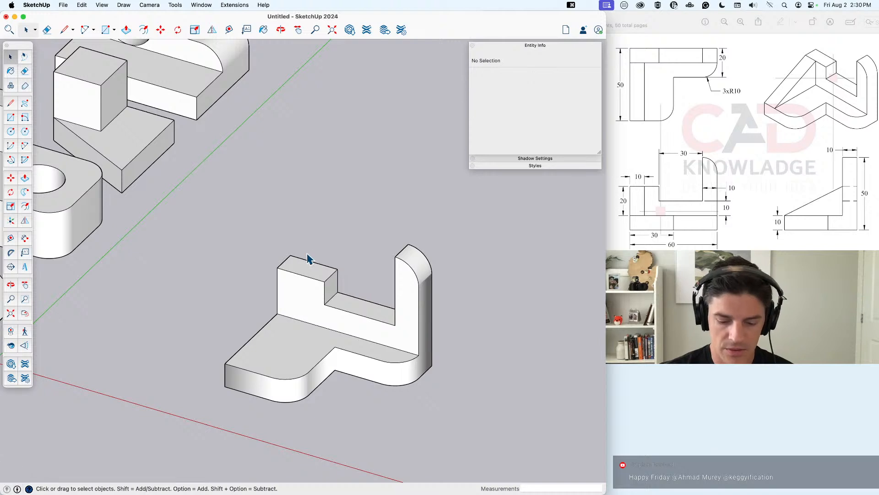
key(l)
scroll(275, 286, up, 3)
key(space)
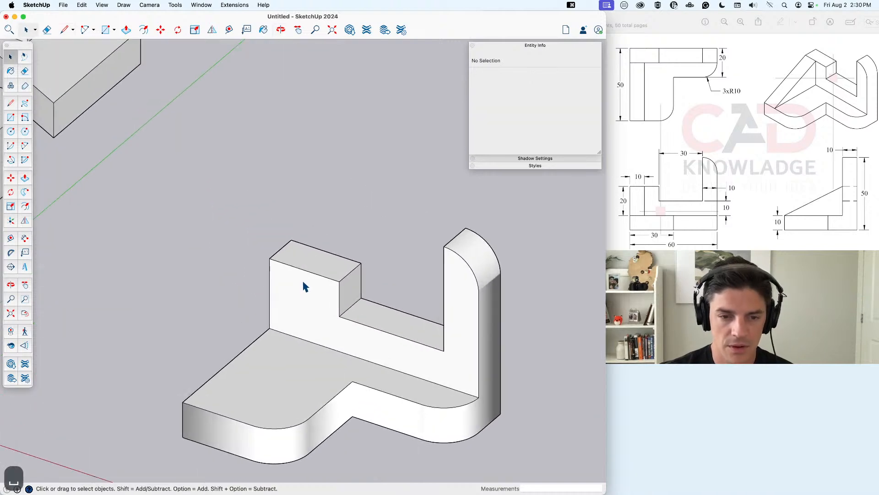
key(l)
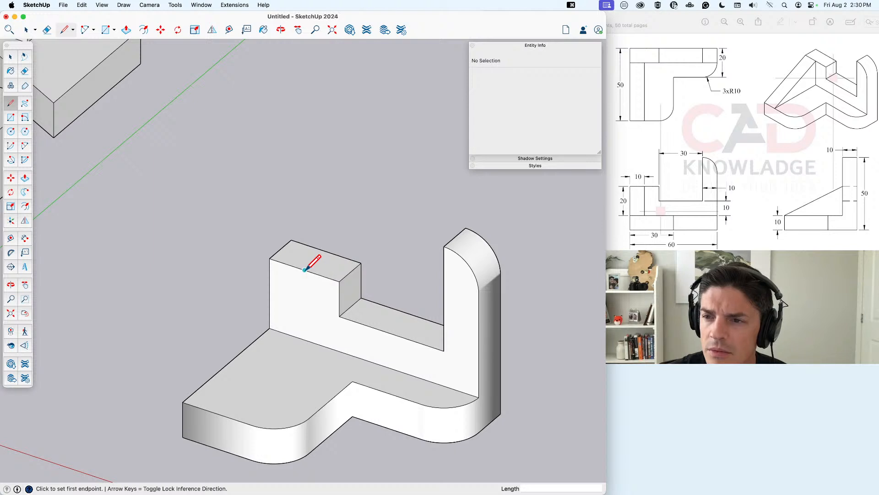
key(space)
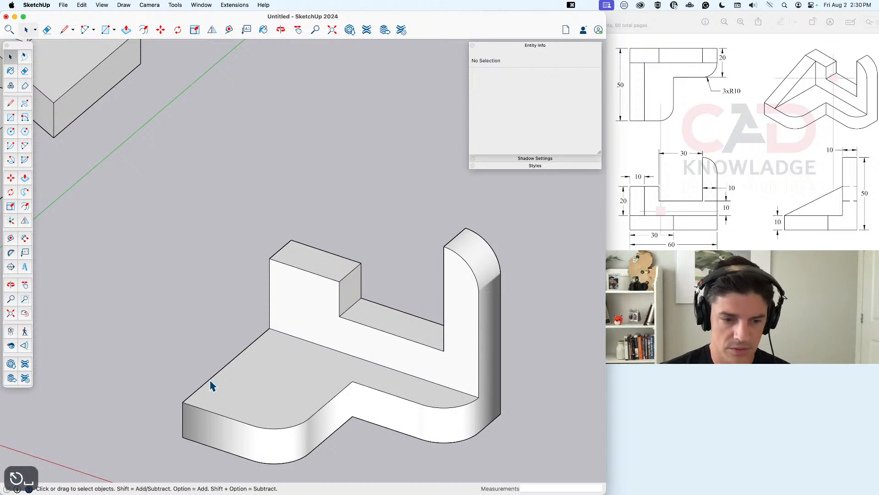
Step: Place a guide on the base 10" inward from its straight outer side edge
key(t)
click(210, 379)
text(1)
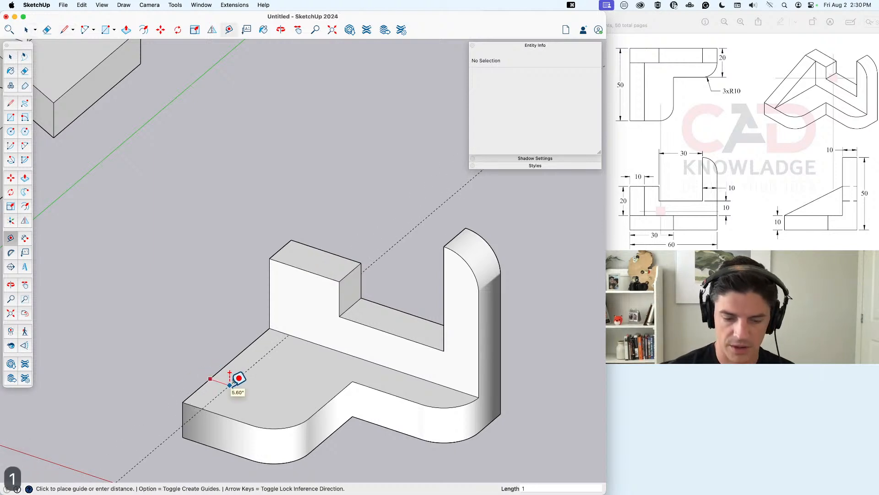
text(0)
key(Return)
Step: Draw a 10" wide sloped rib face from the block's front top edge down to the base's front corner
key(l)
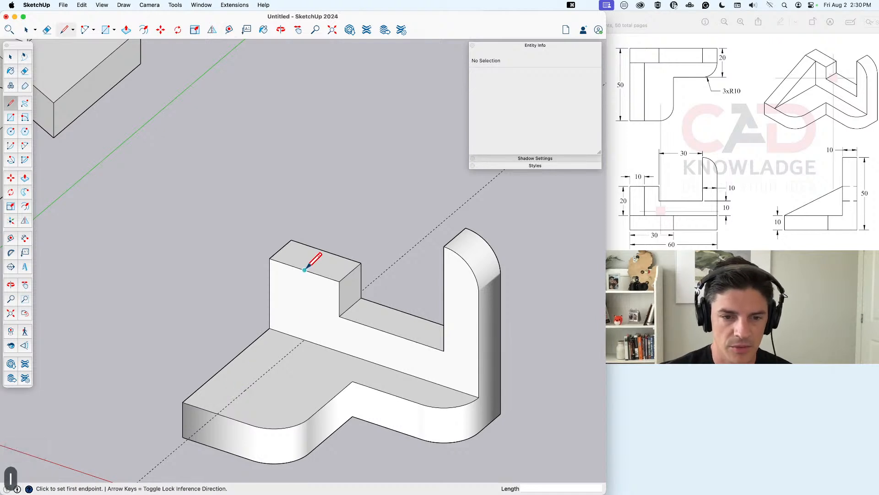
click(305, 269)
click(218, 413)
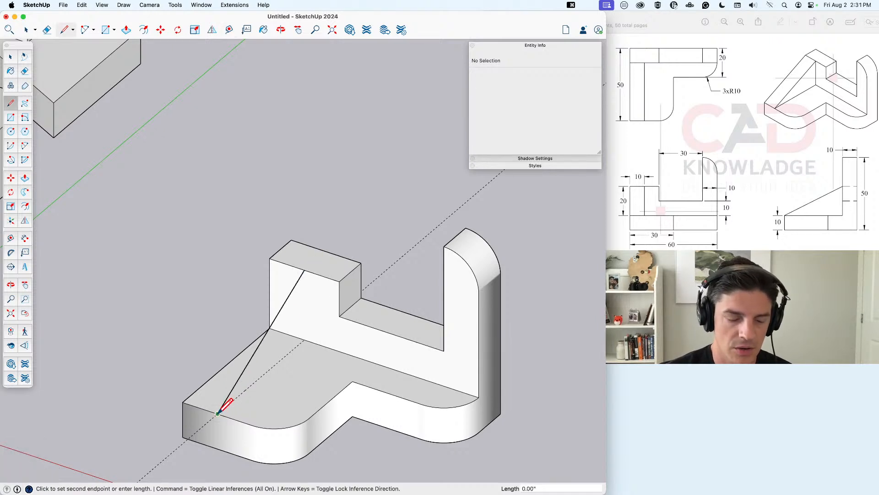
click(182, 402)
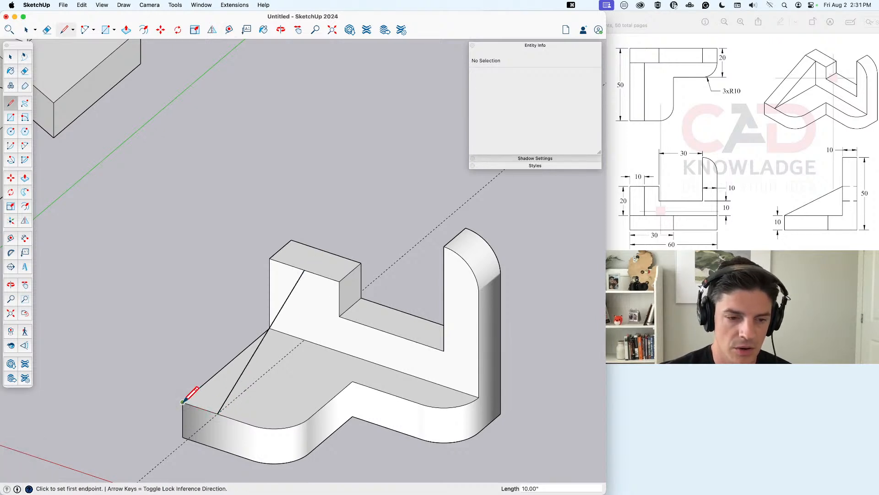
click(269, 259)
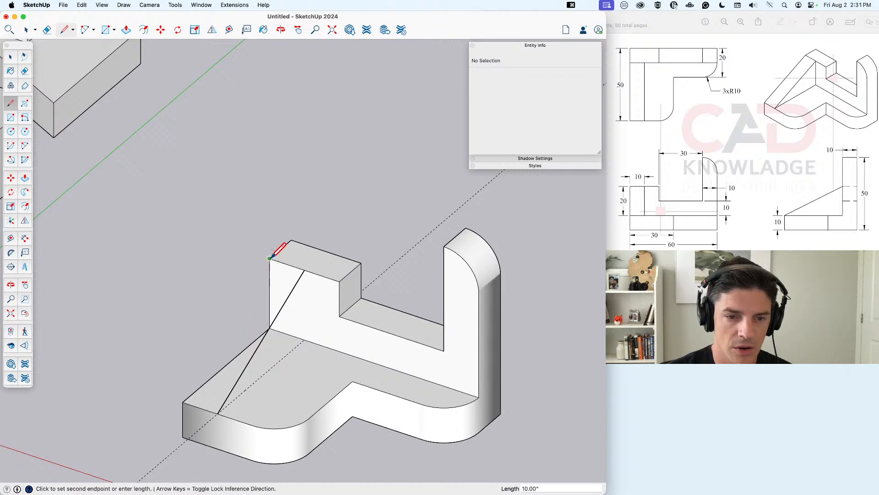
click(183, 401)
Step: Close the rib's triangular inner side with a 20" vertical line on the block and a 40" line along the guide
click(304, 340)
click(305, 271)
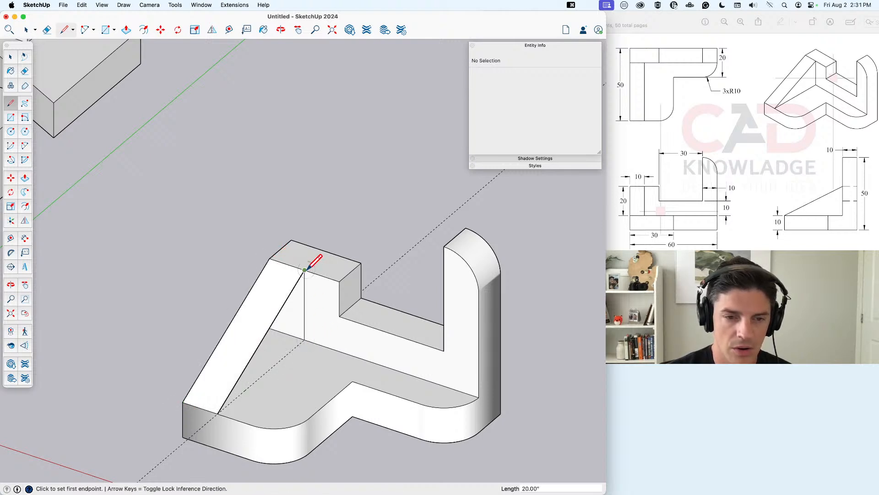
click(305, 271)
click(218, 413)
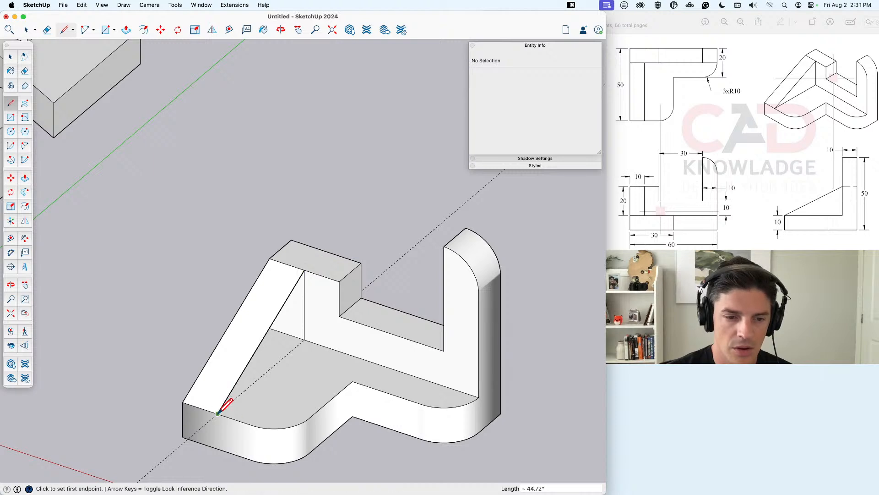
key(space)
key(l)
click(304, 340)
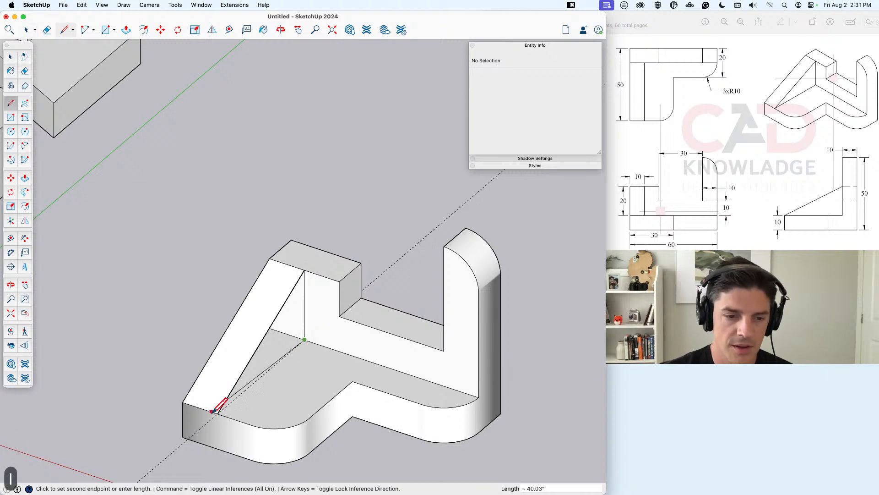
key(Escape)
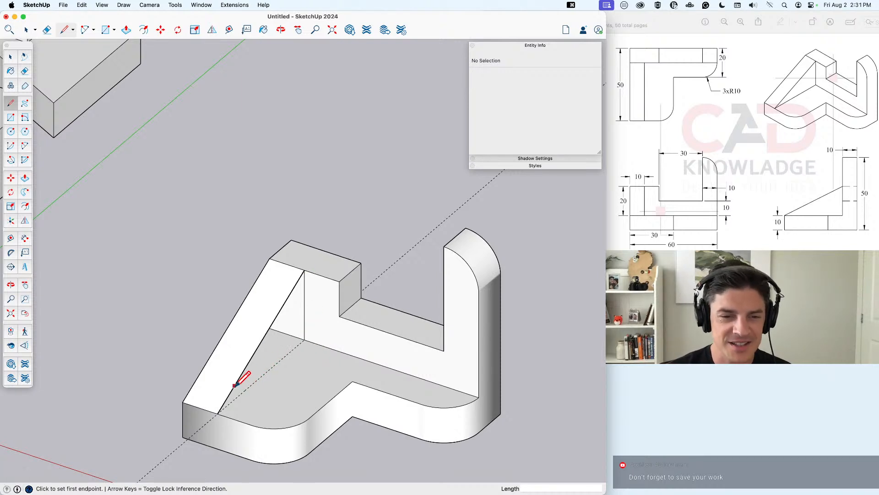
click(305, 339)
click(224, 408)
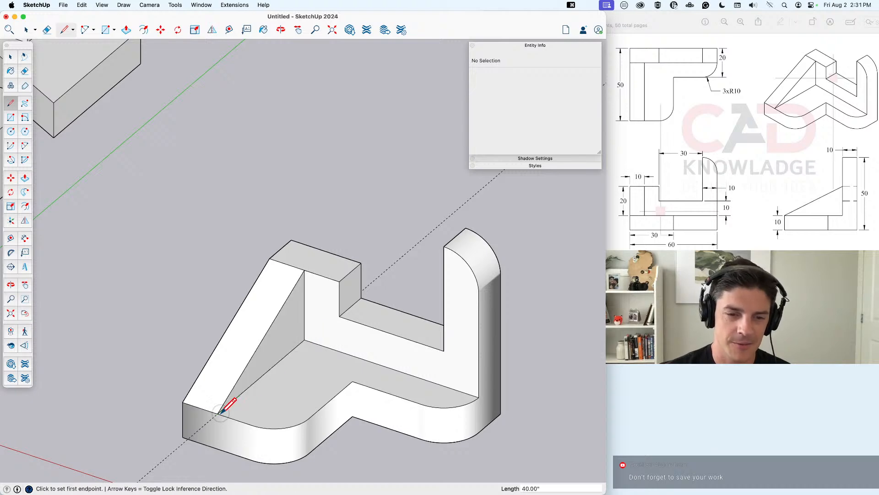
key(space)
Step: Soften the leftover edges between the rib, block and base on the part's outer side
mouse_move(289, 347)
middle_down()
mouse_move(314, 337)
mouse_move(248, 373)
mouse_move(334, 363)
mouse_move(279, 363)
middle_up()
key(e)
drag(249, 358, 267, 392)
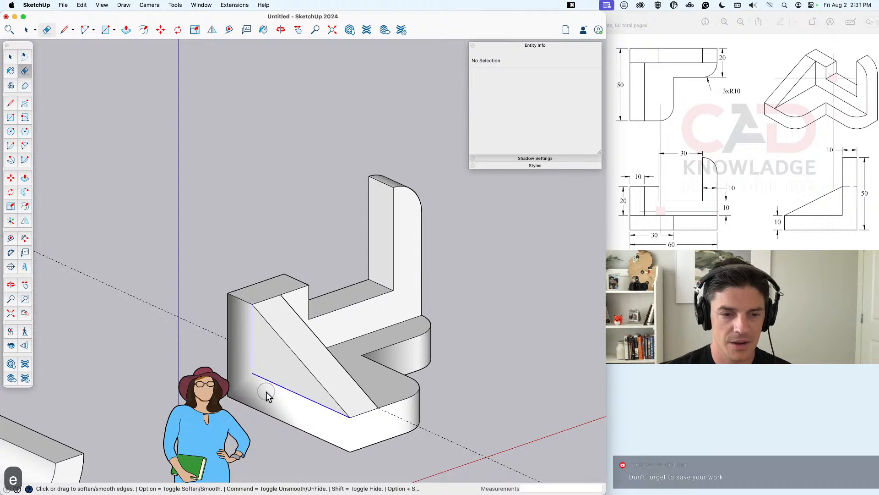
key(super+z)
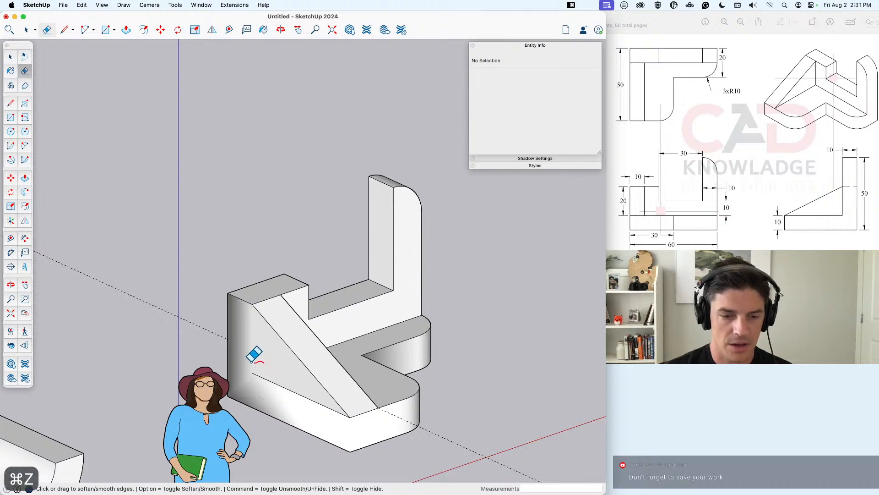
mouse_move(249, 359)
alt+mouse_down()
mouse_move(266, 393)
mouse_move(264, 376)
alt+mouse_up()
key(e)
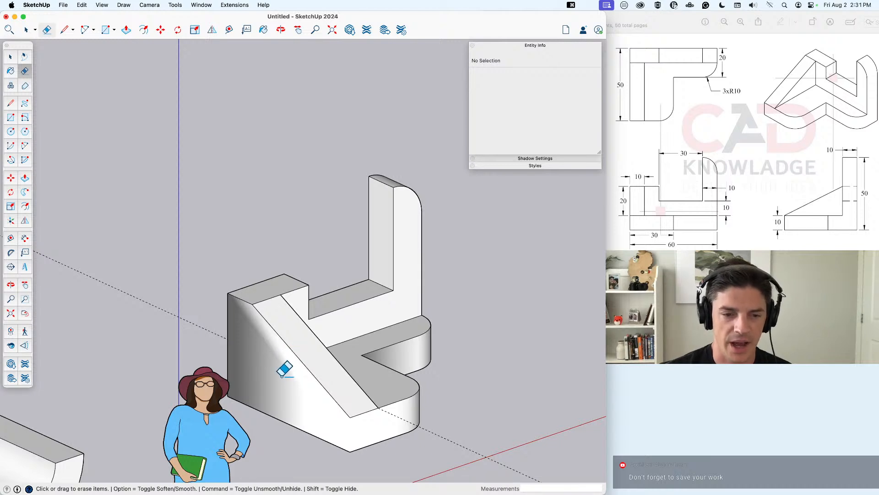
Step: Select all of the bracket's connected geometry and turn off Smooth Normals in the Soften/Smooth Edges settings
mouse_move(270, 373)
middle_down()
mouse_move(215, 384)
mouse_move(238, 362)
mouse_move(208, 381)
mouse_move(267, 379)
mouse_move(218, 323)
mouse_move(163, 349)
mouse_move(309, 387)
mouse_move(449, 241)
mouse_move(481, 278)
mouse_move(655, 377)
middle_up()
key(e)
mouse_move(376, 392)
middle_down()
mouse_move(452, 371)
mouse_move(366, 389)
middle_up()
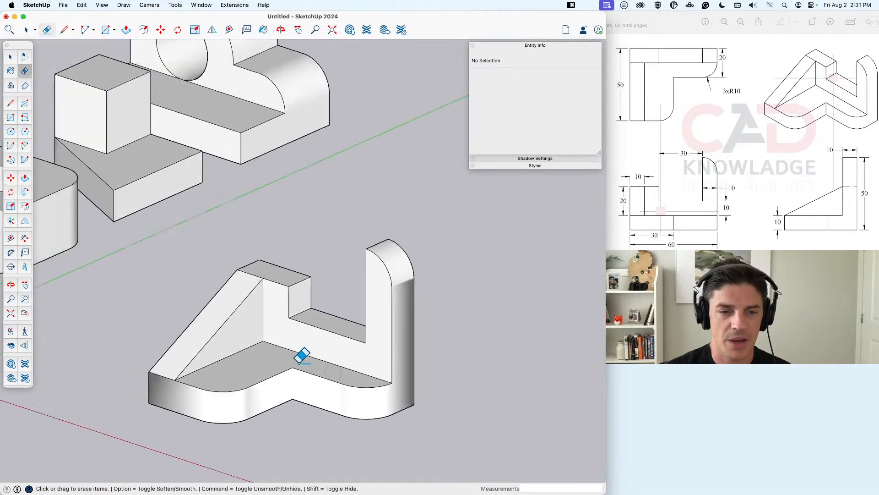
scroll(307, 355, down, 2)
key(space)
triple_click(309, 353)
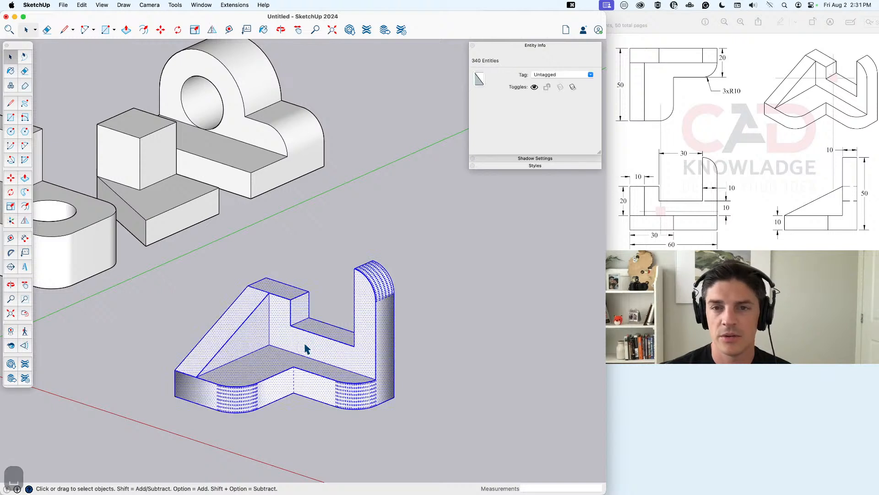
right_click(302, 349)
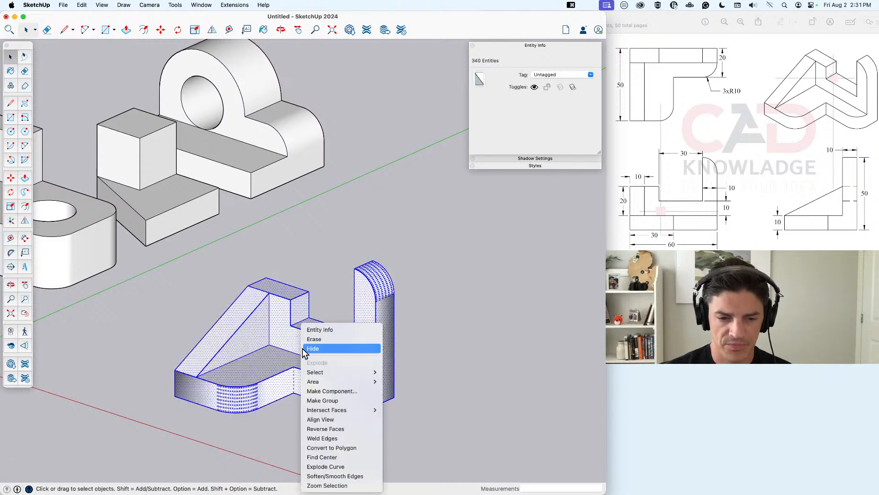
click(348, 476)
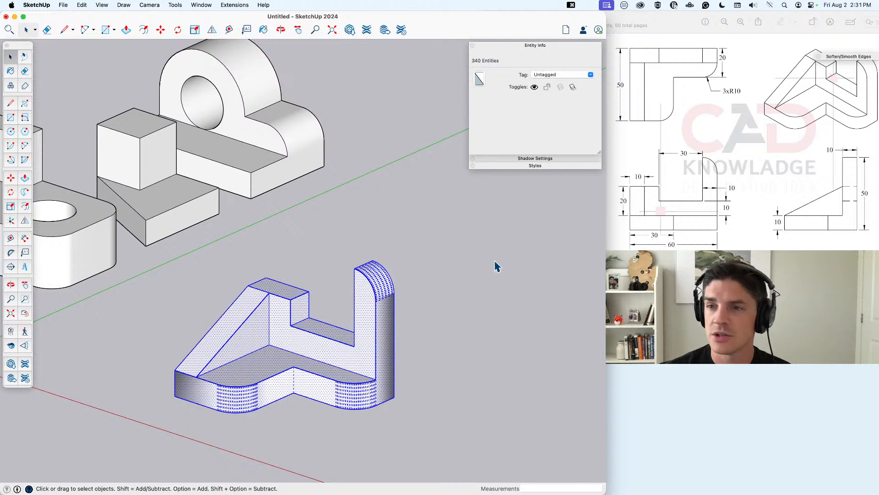
drag(852, 61, 554, 179)
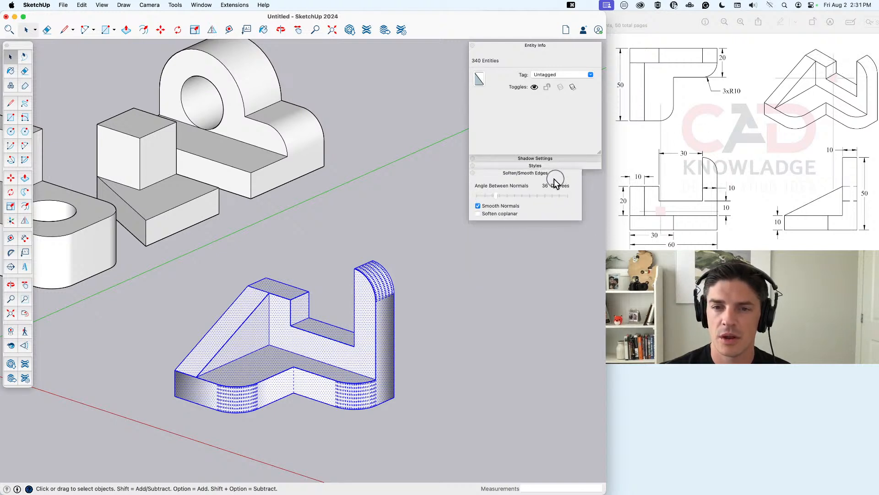
click(478, 206)
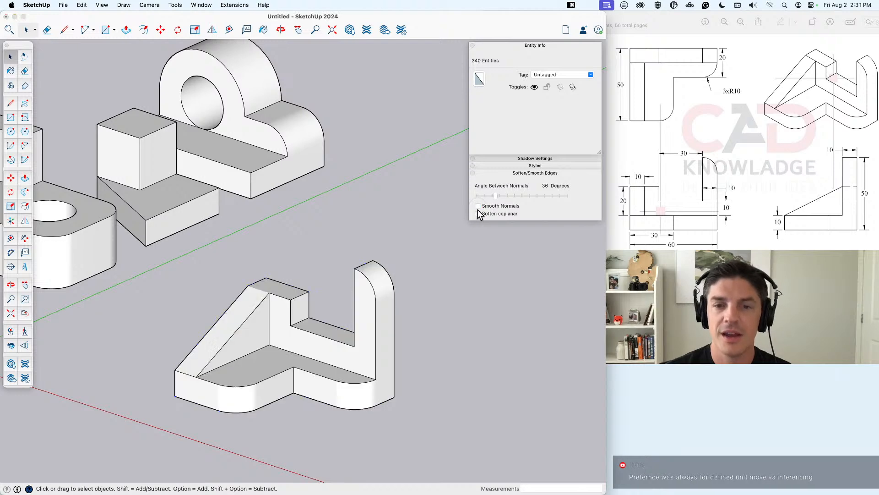
Step: Select the entire bracket and make it a group
middle_drag(328, 362, 281, 352)
middle_drag(381, 374, 411, 341)
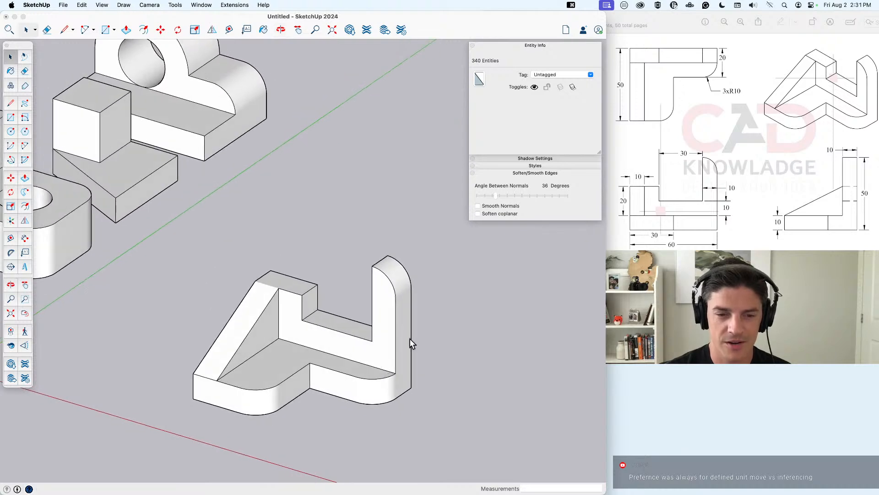
triple_click(349, 338)
right_click(347, 341)
click(377, 400)
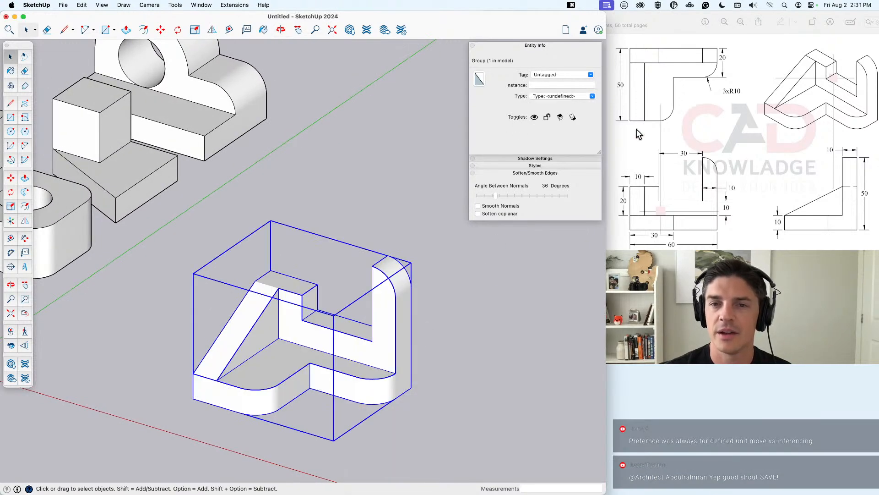
Step: Name the bracket group's instance "Practice – 5"
click(687, 135)
click(398, 200)
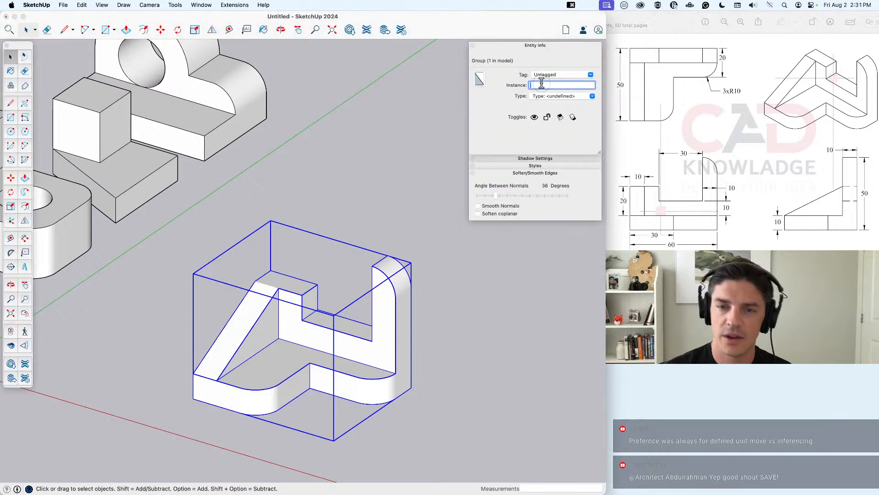
text(Practoice)
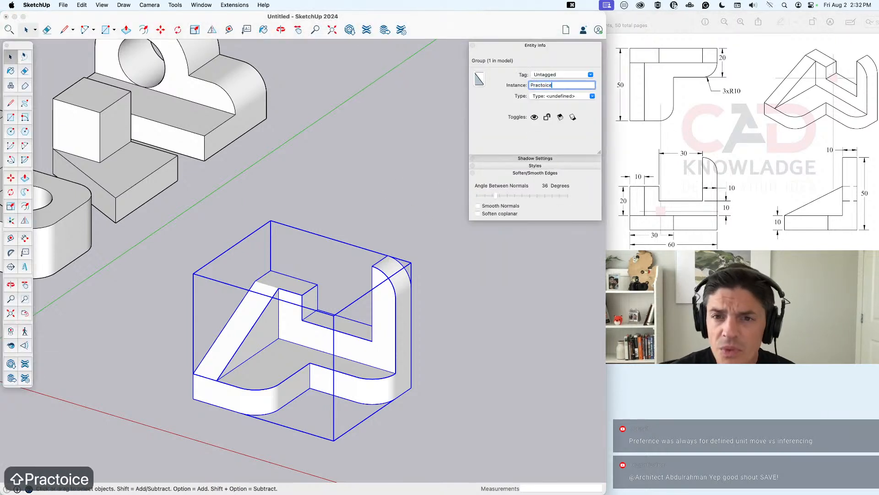
key(BackSpace)
key(BackSpace)
key(BackSpace)
key(BackSpace)
text(ice )
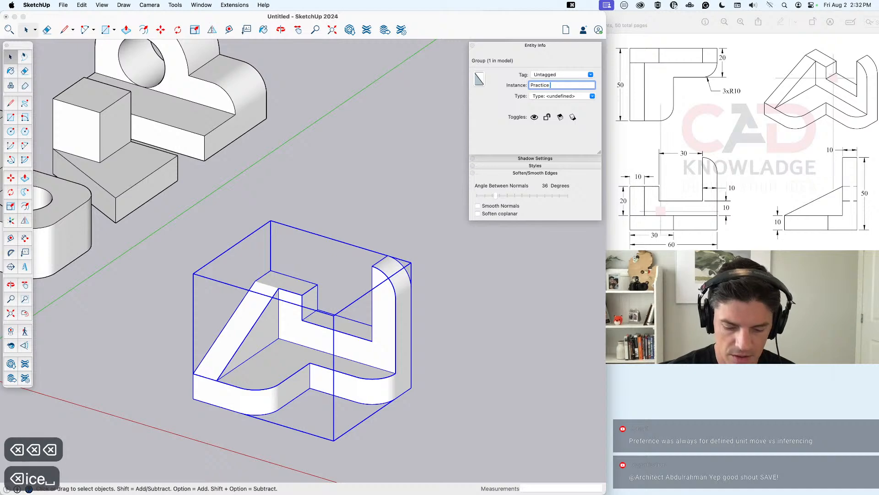
text(º)
key(BackSpace)
key(BackSpace)
text(– 4)
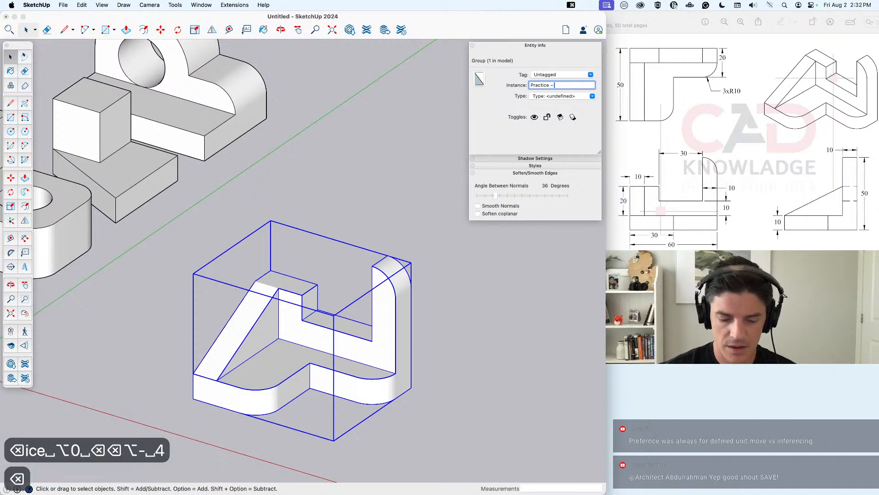
key(BackSpace)
text(5)
key(Return)
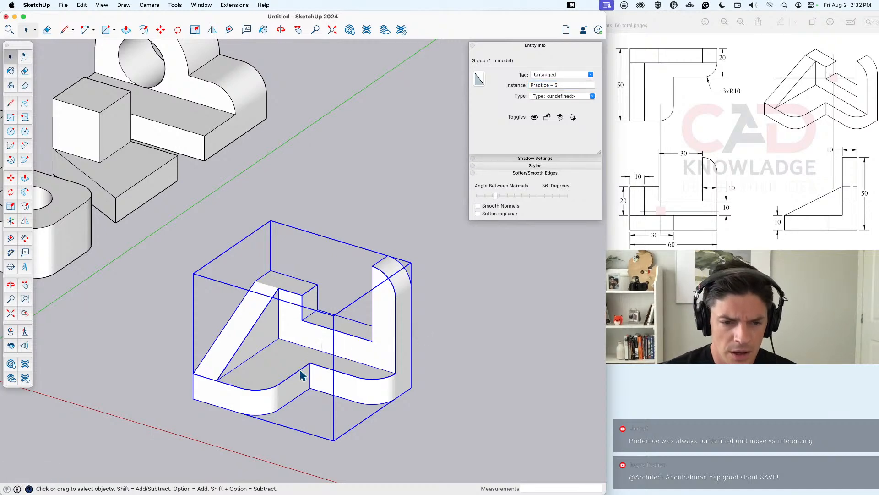
Step: Use X-ray view to delete the leftover internal face near the rib inside the bracket group, restore opaque faces and clear the selection
middle_drag(300, 368, 336, 331)
key(space)
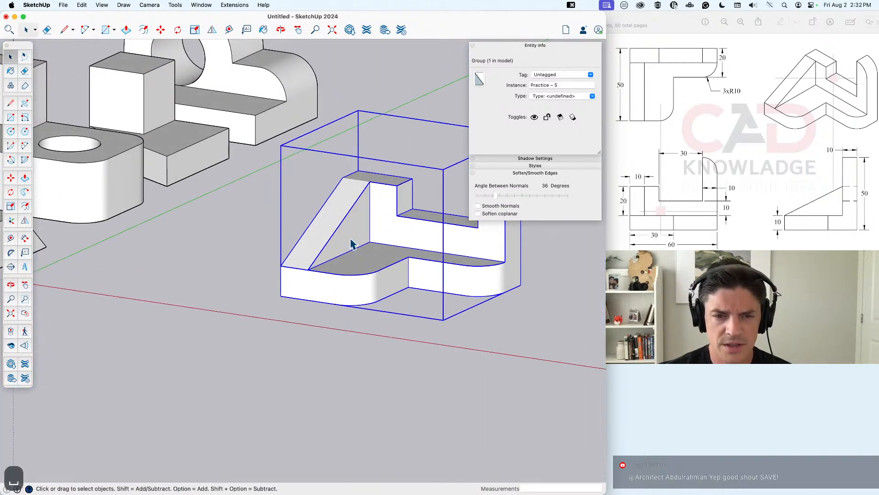
key(x)
mouse_move(374, 249)
middle_down()
mouse_move(376, 257)
mouse_move(375, 246)
middle_up()
double_click(360, 245)
click(360, 244)
key(BackSpace)
key(Escape)
click(405, 244)
key(x)
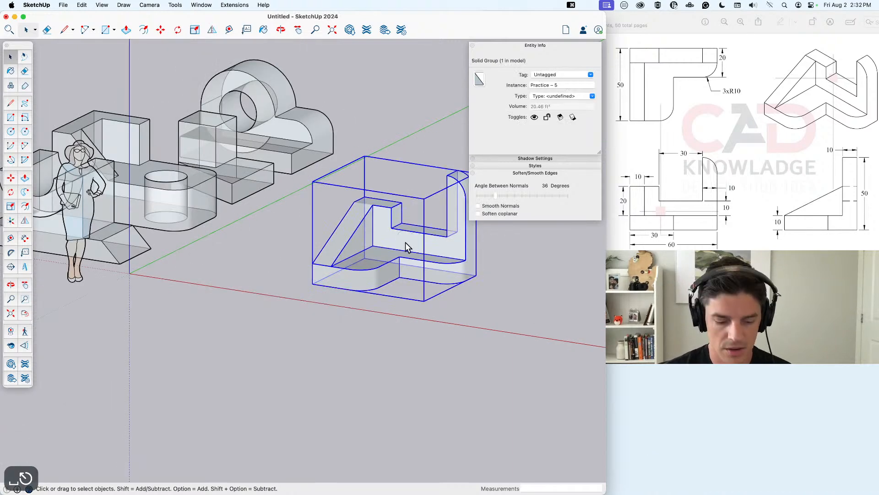
click(440, 316)
middle_drag(445, 259, 360, 338)
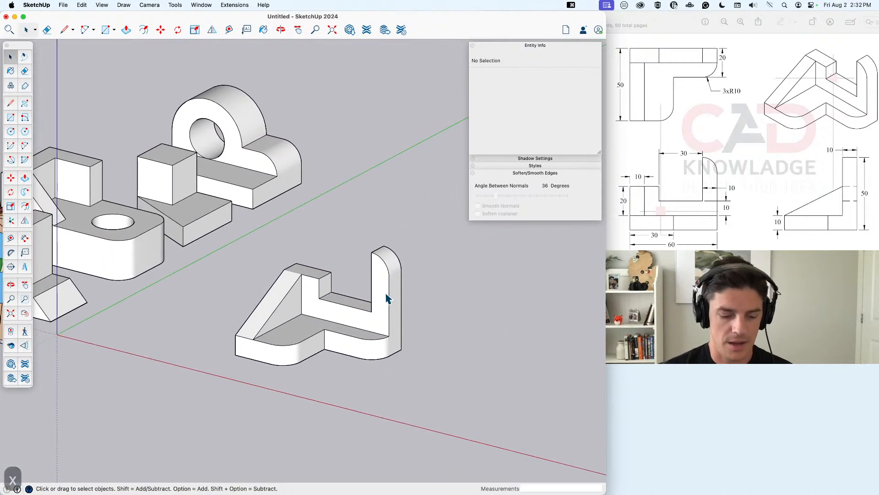
Step: Save the model to the Desktop as a SketchUp file named "50 Practice Exercises"
key(super+s)
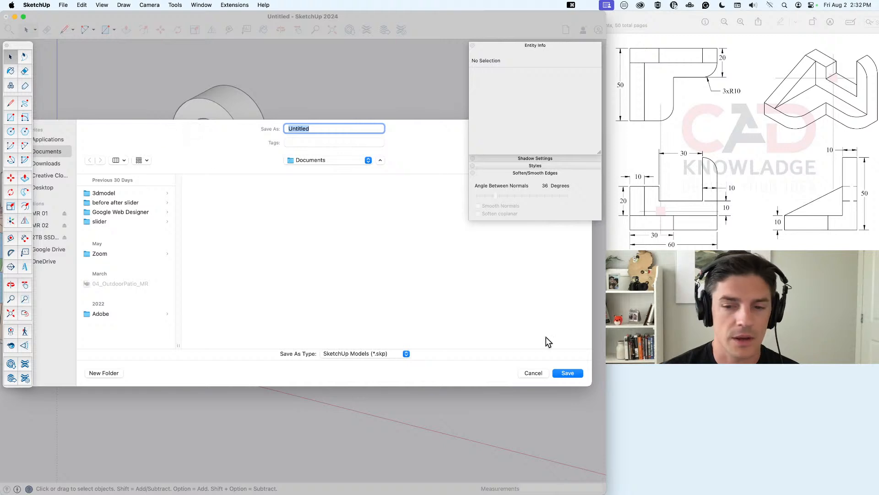
drag(590, 382, 521, 409)
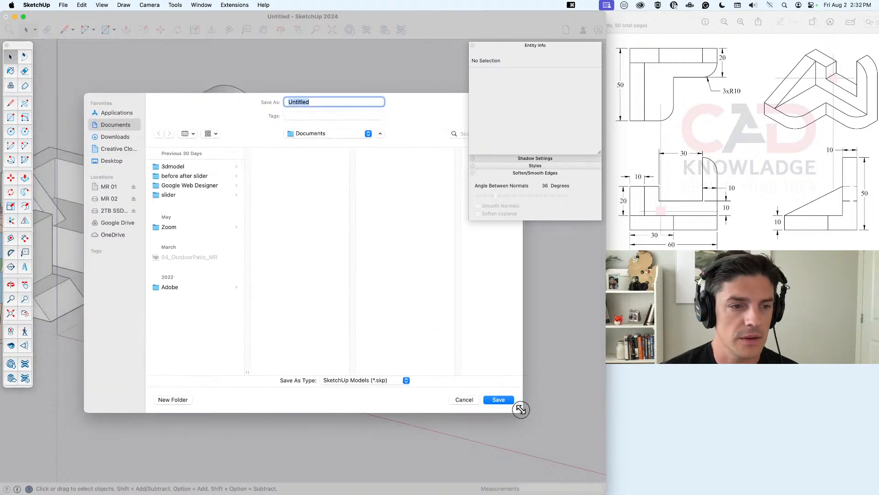
click(113, 161)
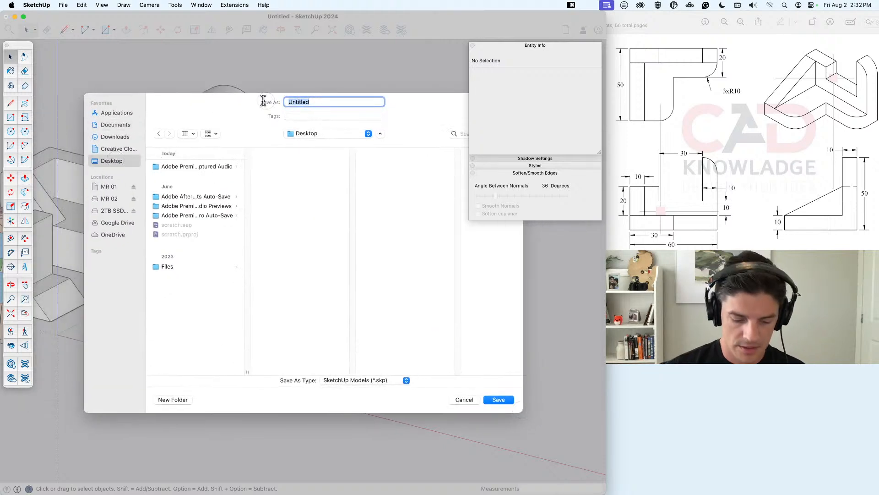
text(5)
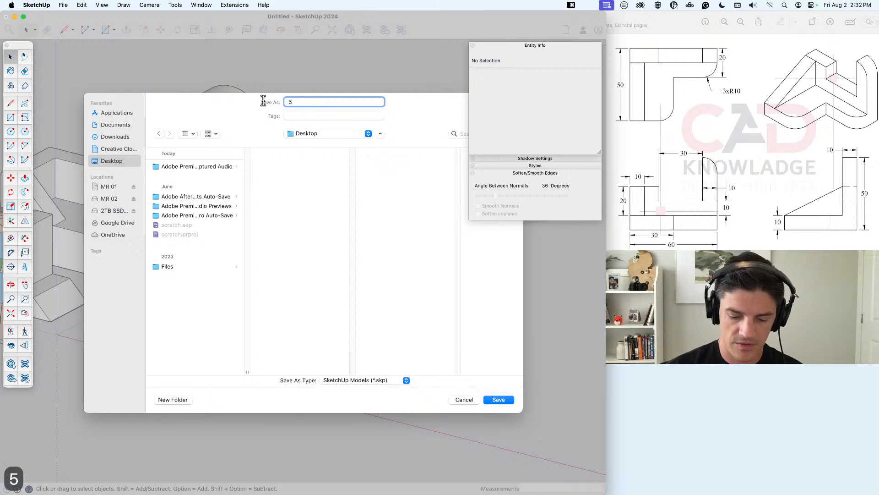
text(0 Practice)
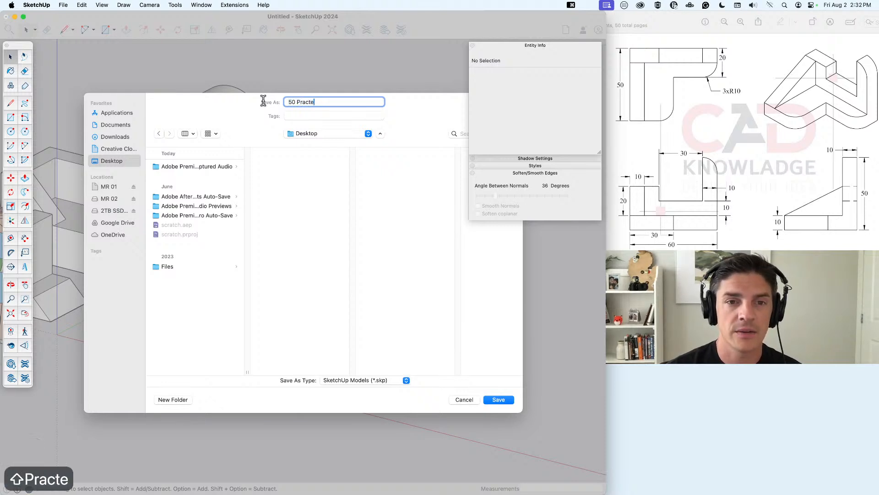
key(BackSpace)
text(ice Exercises)
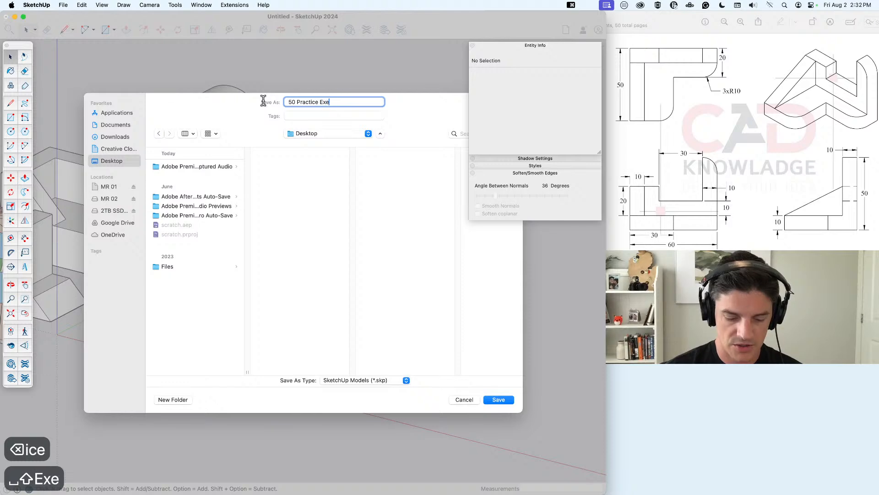
key(Return)
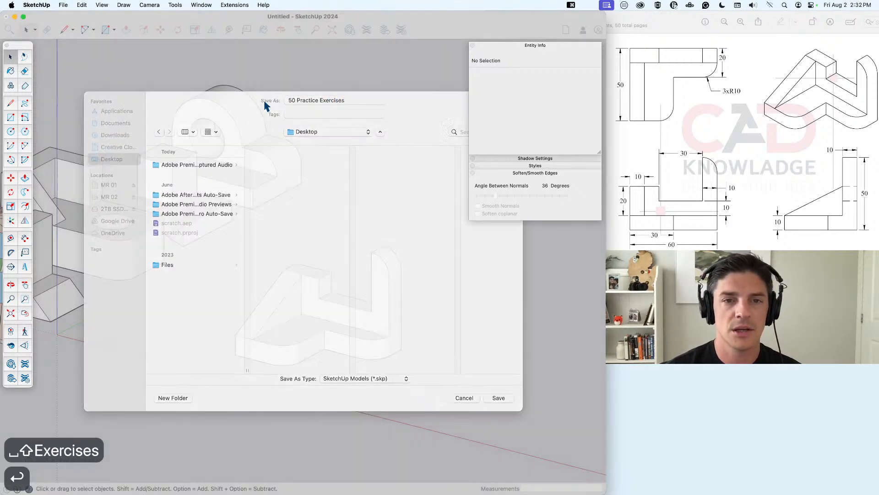
Step: Move the bracket group by its front bottom corner about 260" to the far end of the row of finished parts beside the green axis
click(372, 315)
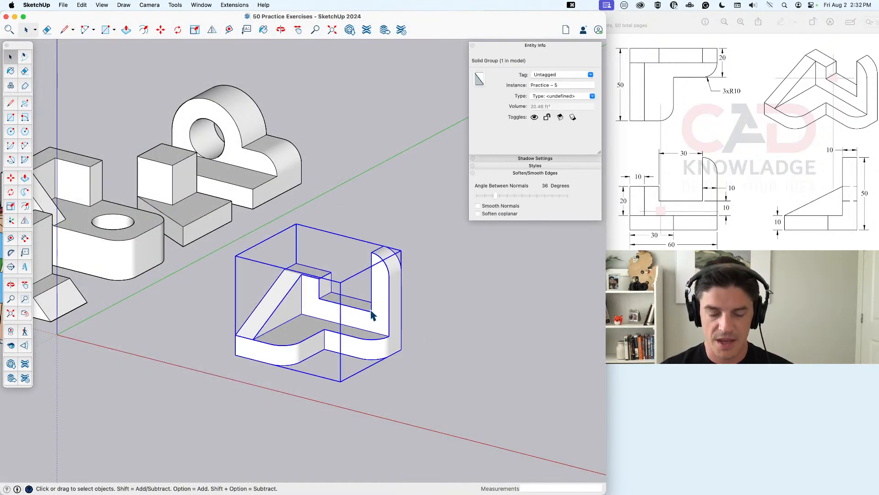
key(m)
click(339, 381)
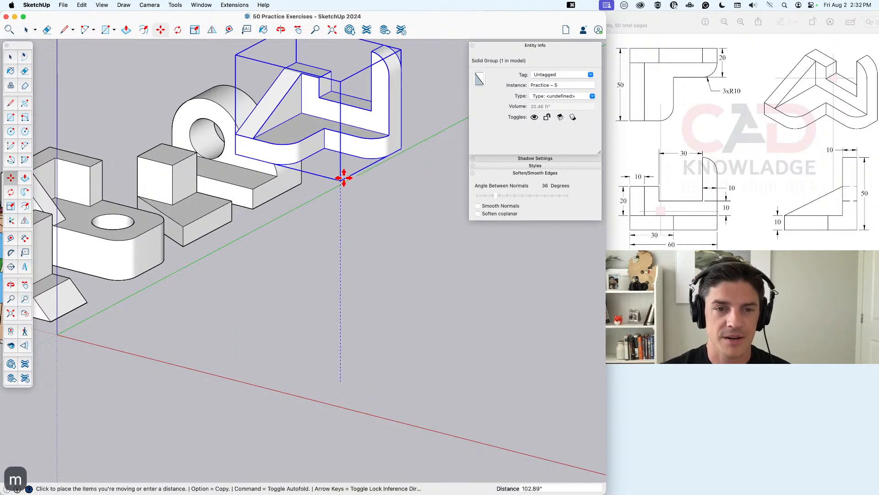
scroll(362, 151, up, 2)
click(357, 98)
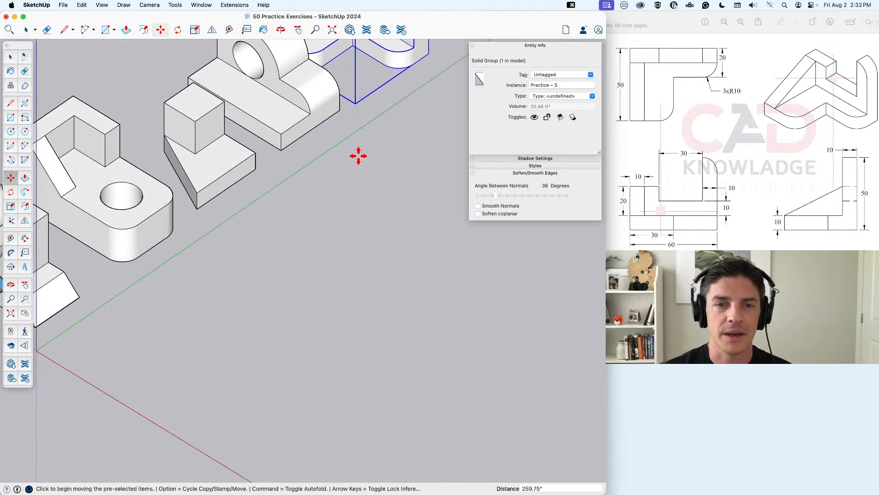
scroll(355, 270, down, 5)
middle_drag(353, 322, 402, 304)
key(space)
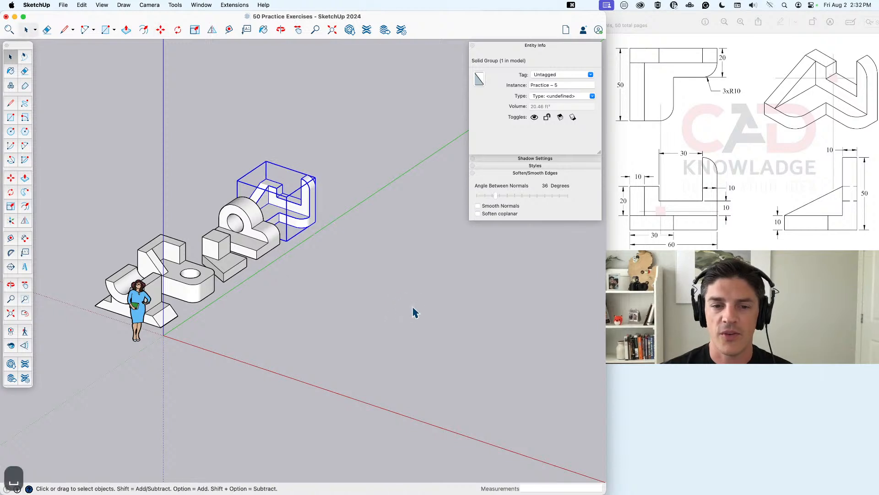
click(408, 315)
Step: Switch to Preview, show the reference drawing after 5.jpg, and return to SketchUp
click(848, 151)
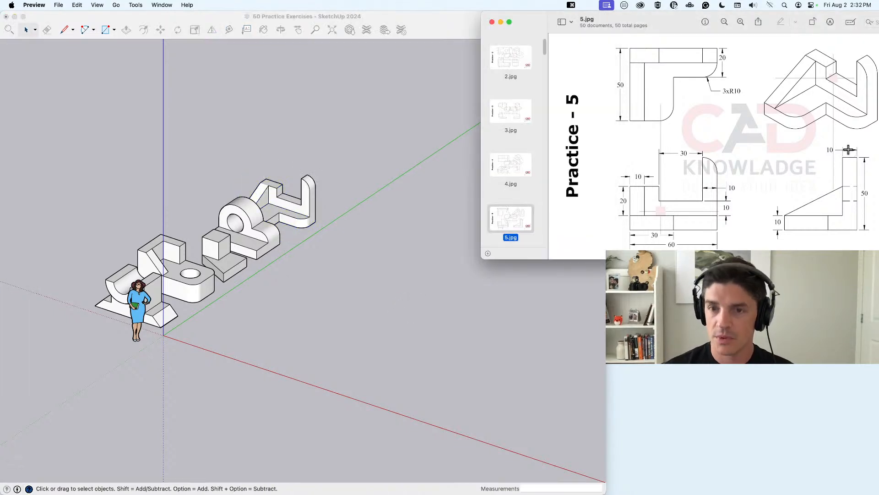
key(Down)
click(344, 325)
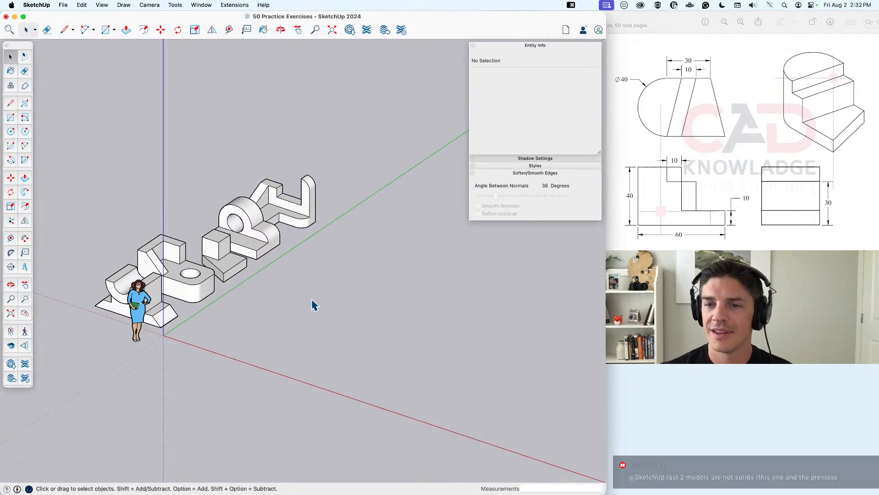
Step: Draw a circle of 20" radius on the ground in front of the row of parts and view it from directly above
middle_drag(314, 304, 320, 325)
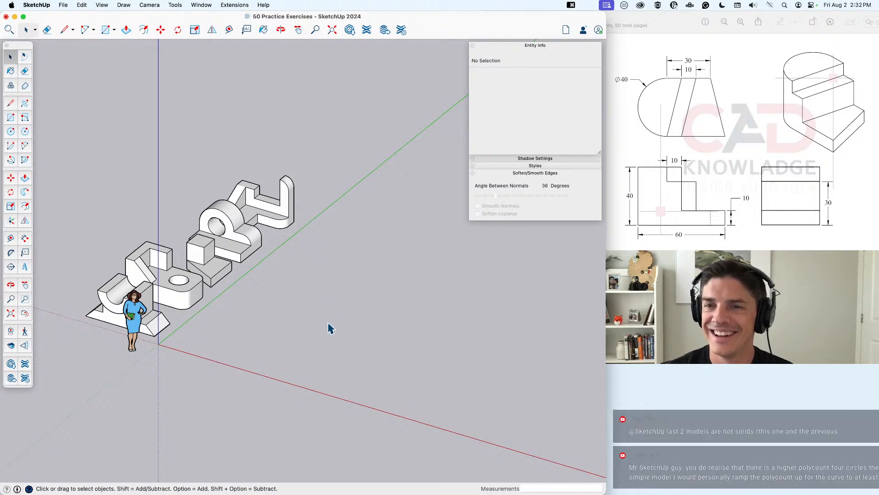
key(c)
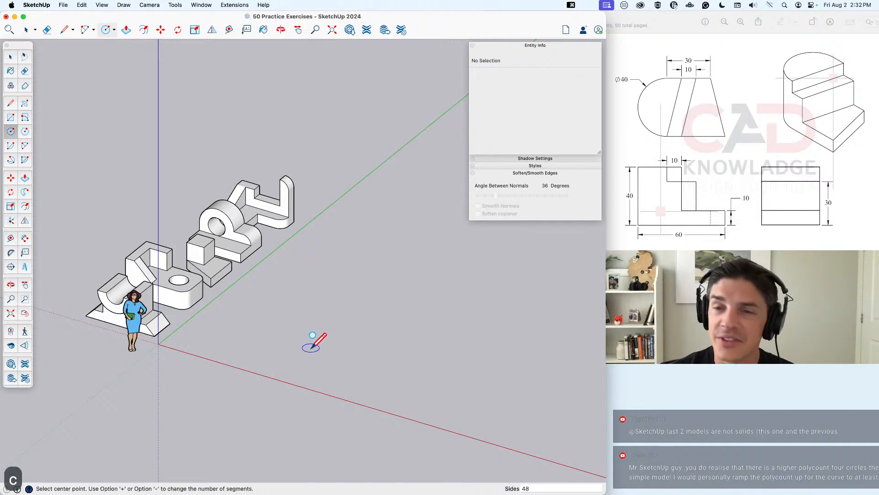
click(312, 351)
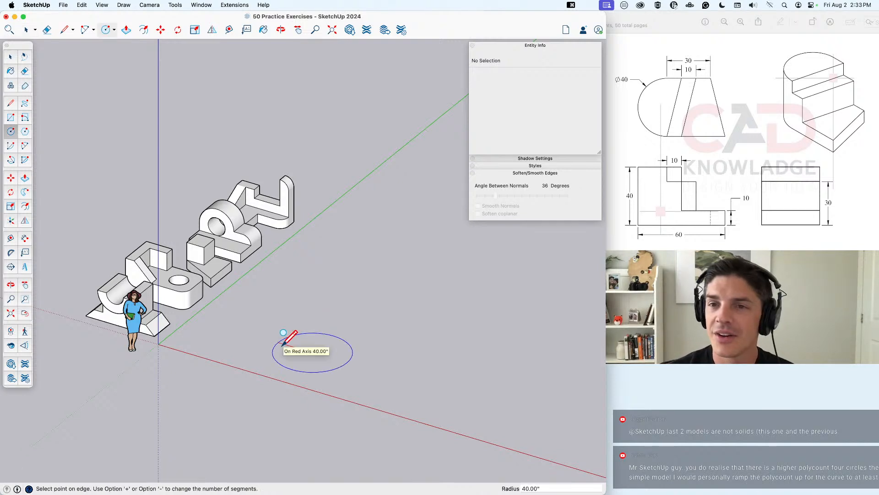
text(20)
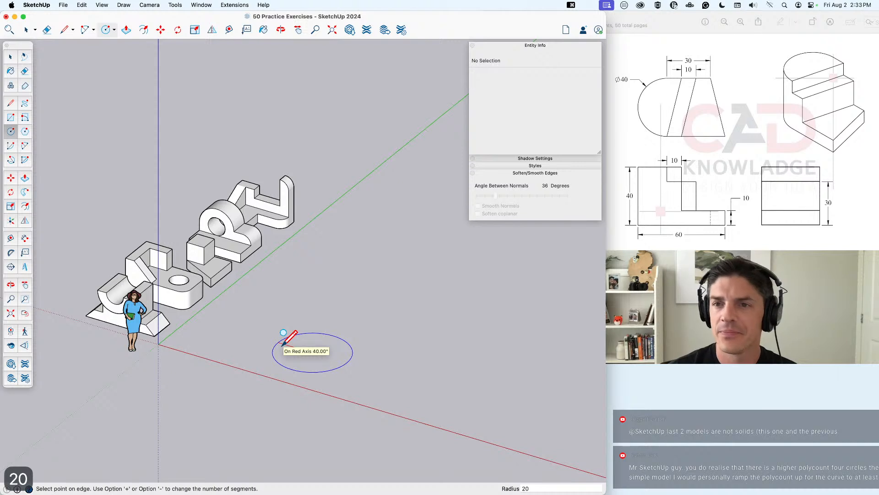
key(Return)
key(space)
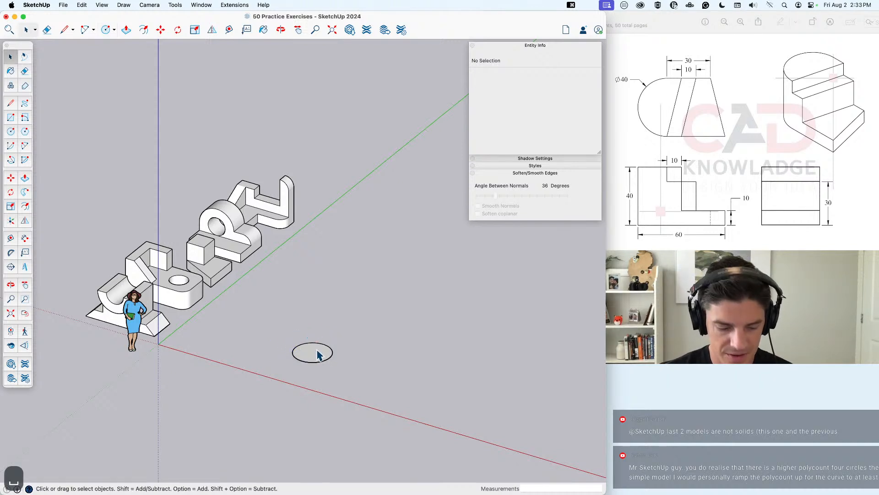
key(super+1)
scroll(412, 325, up, 5)
shift+middle_drag(410, 325, 279, 310)
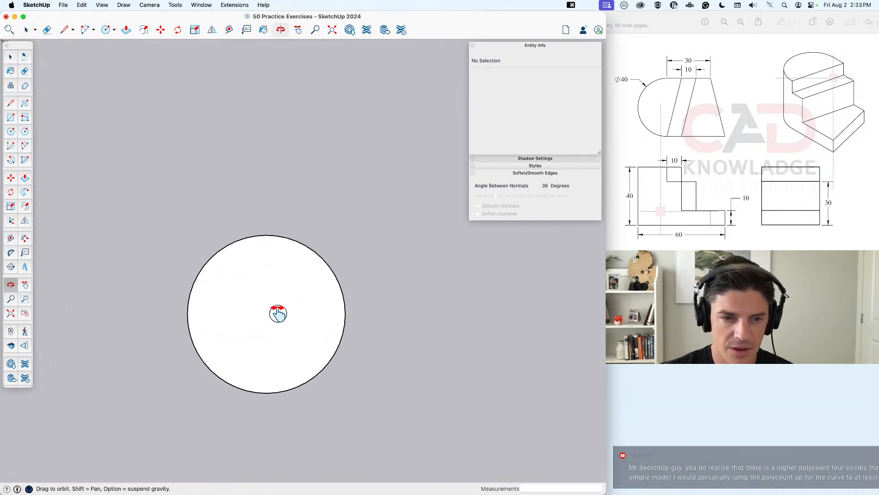
Step: Draw a 30" tangent line from the circle's uppermost point along the red axis, then close a square-cornered outline back to its lowest point
scroll(281, 319, up, 1)
key(l)
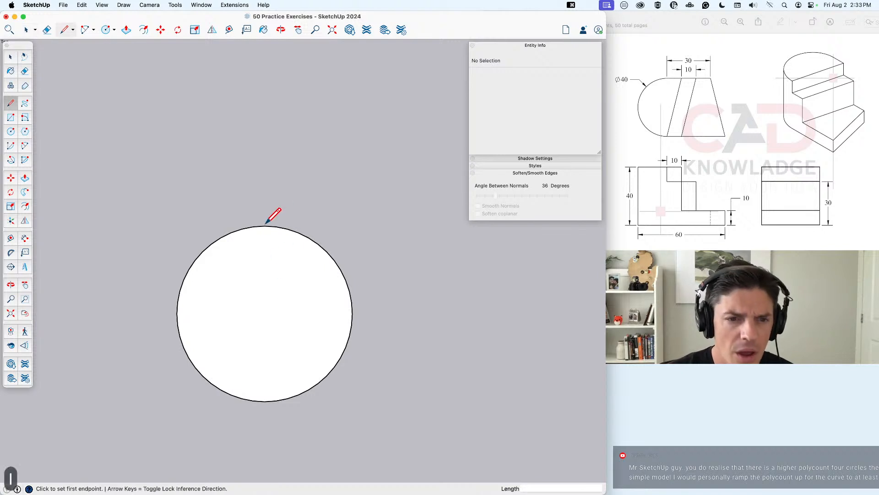
click(265, 226)
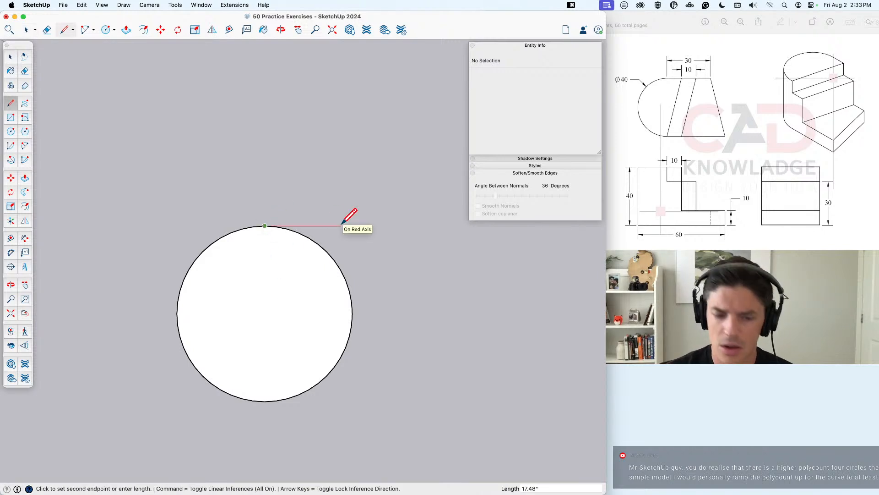
text(30)
key(Return)
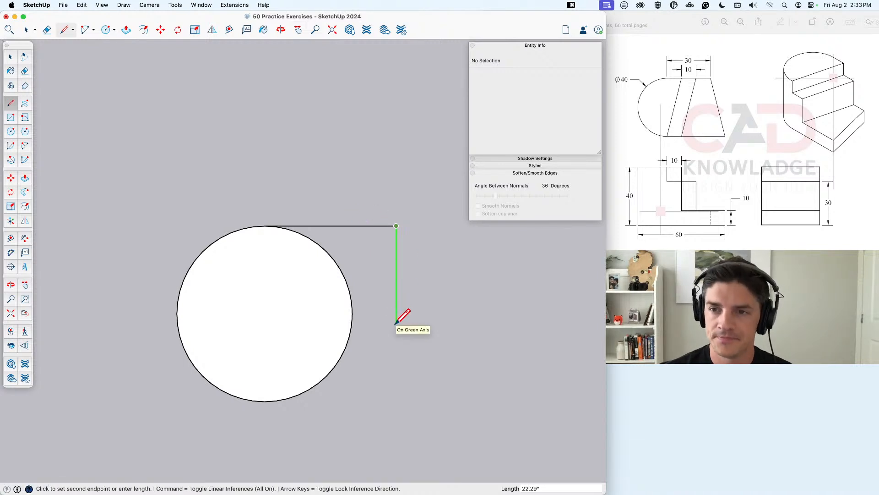
click(265, 401)
click(265, 401)
key(space)
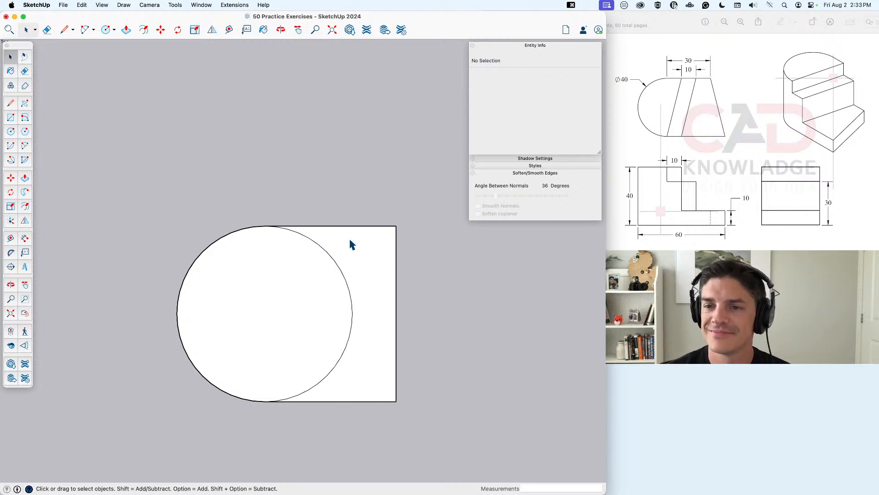
Step: Erase the circle's inner arc to merge the circle and the rectangular extension into one round-ended face
middle_drag(342, 321, 265, 246)
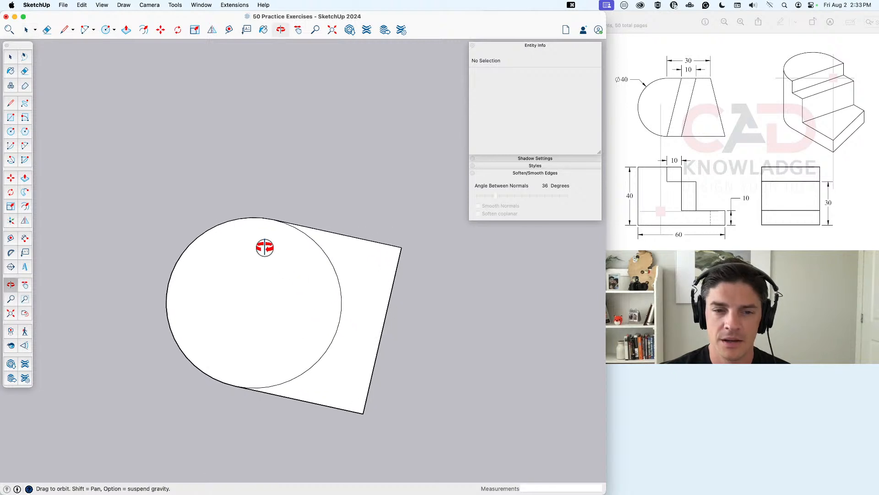
middle_drag(319, 282, 367, 310)
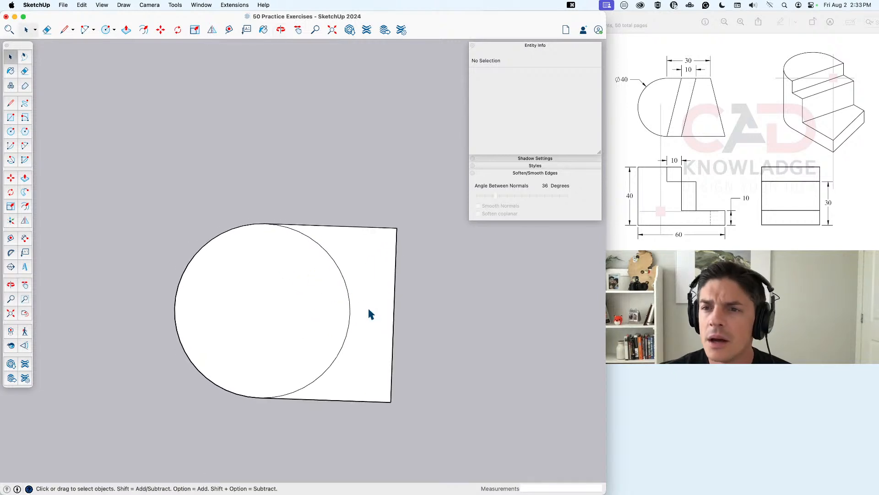
key(e)
click(343, 273)
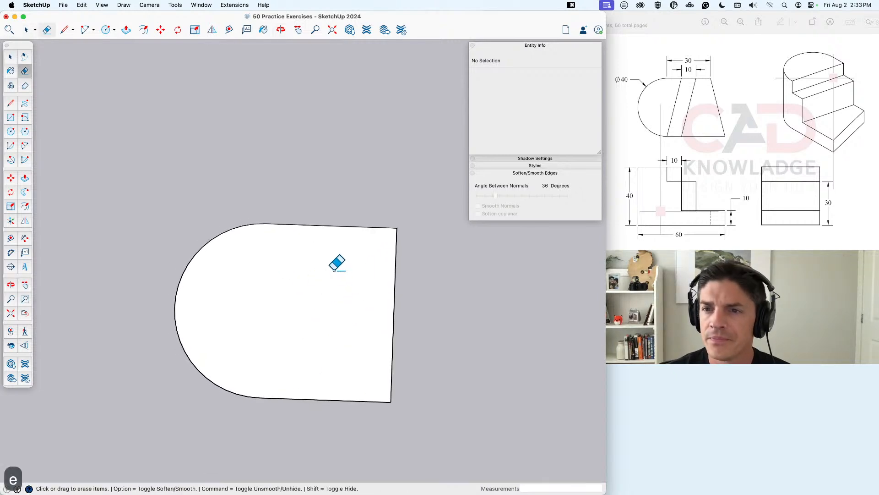
key(space)
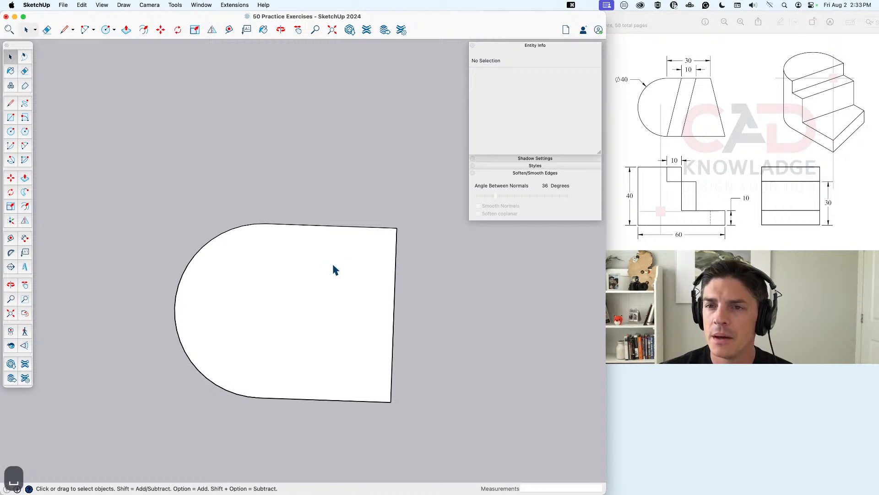
Step: Draw a slanted line from a point 10" along the straight upper edge to the arc's end on the lower edge
middle_drag(264, 234, 277, 251)
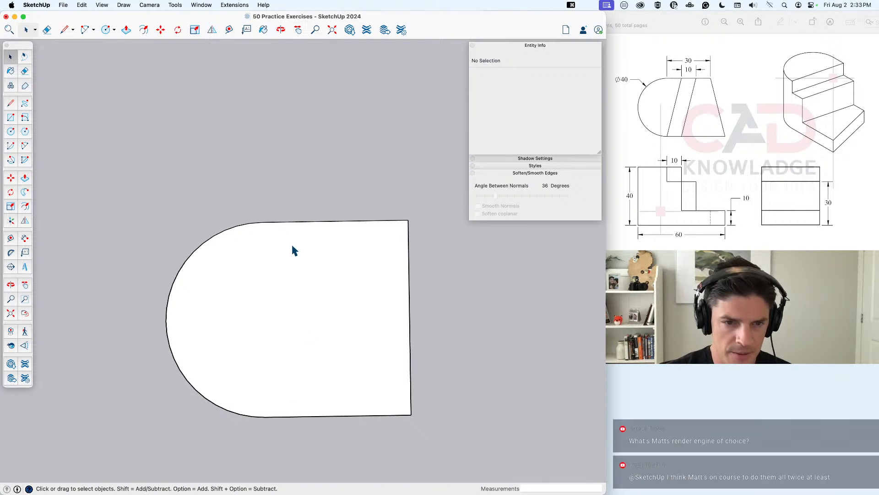
scroll(270, 238, up, 3)
key(l)
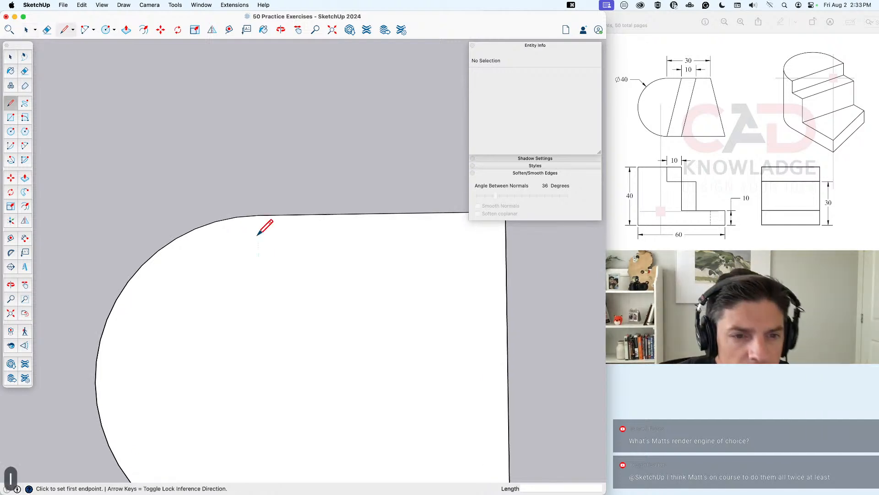
click(258, 215)
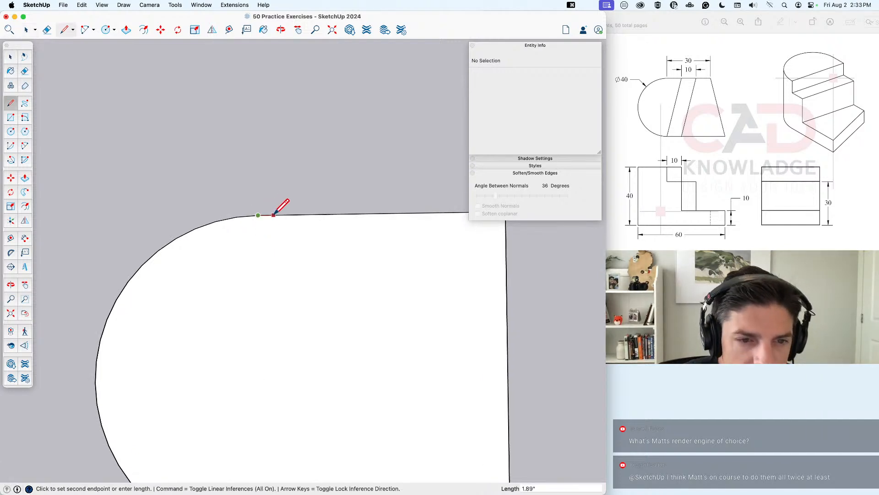
text(10)
key(Return)
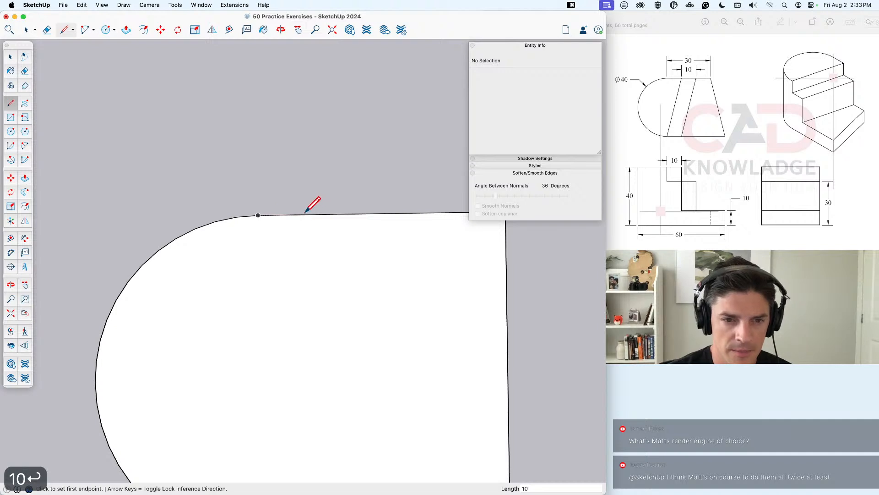
click(340, 214)
scroll(320, 349, down, 3)
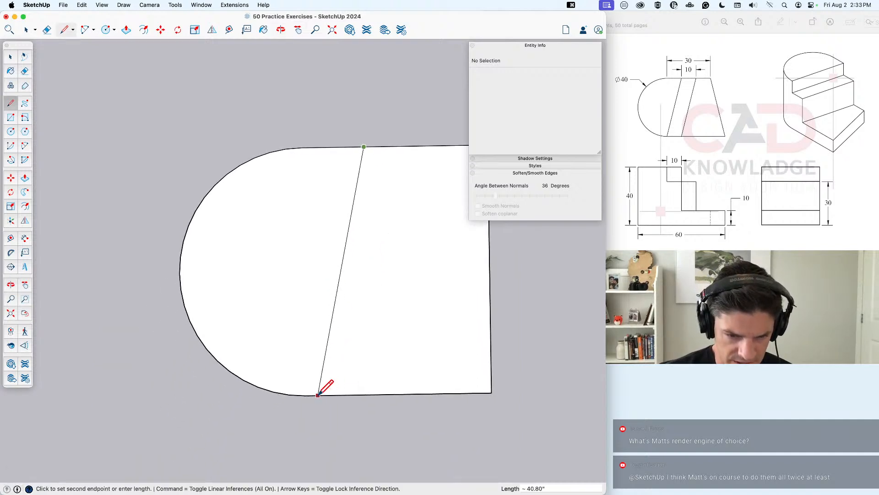
click(318, 395)
key(space)
scroll(356, 261, down, 2)
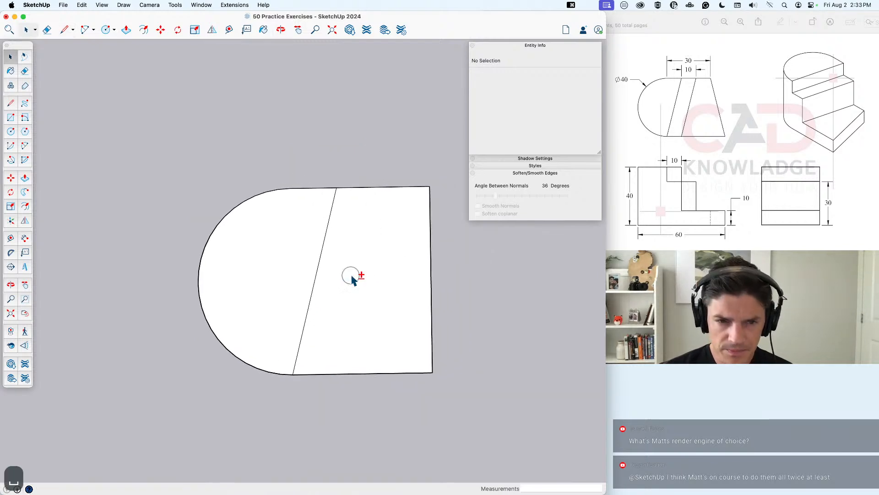
Step: Copy the slanted line 10" along the upper edge towards the square end of the outline
click(320, 262)
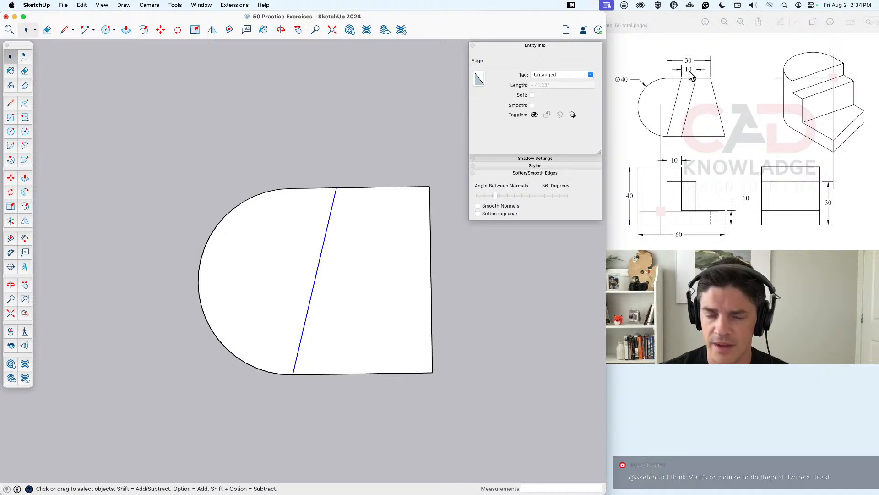
key(m)
click(337, 188)
key(alt)
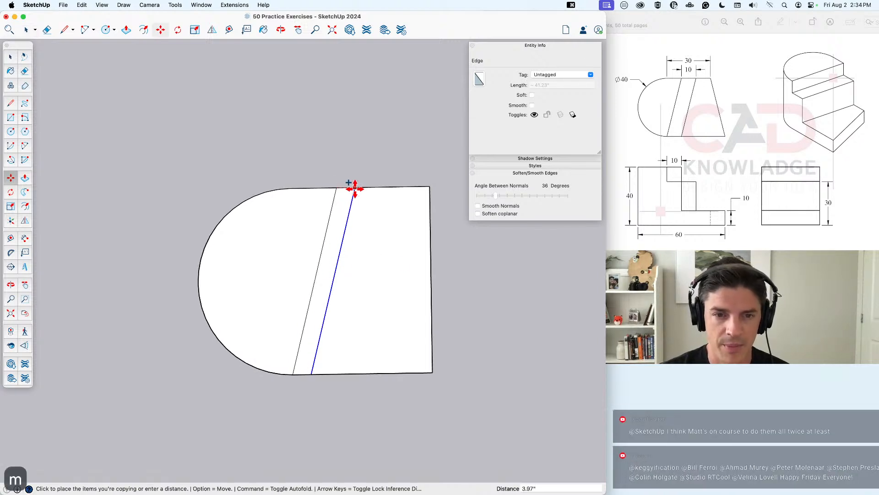
text(10)
key(Return)
key(space)
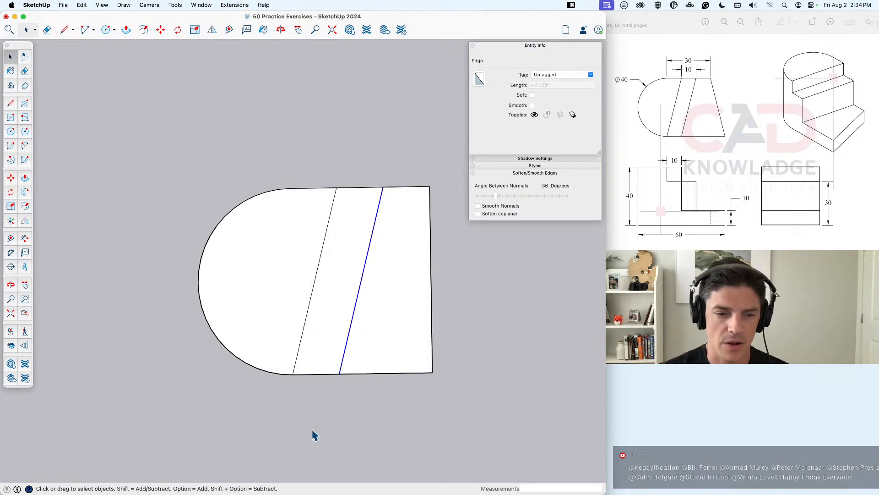
click(318, 417)
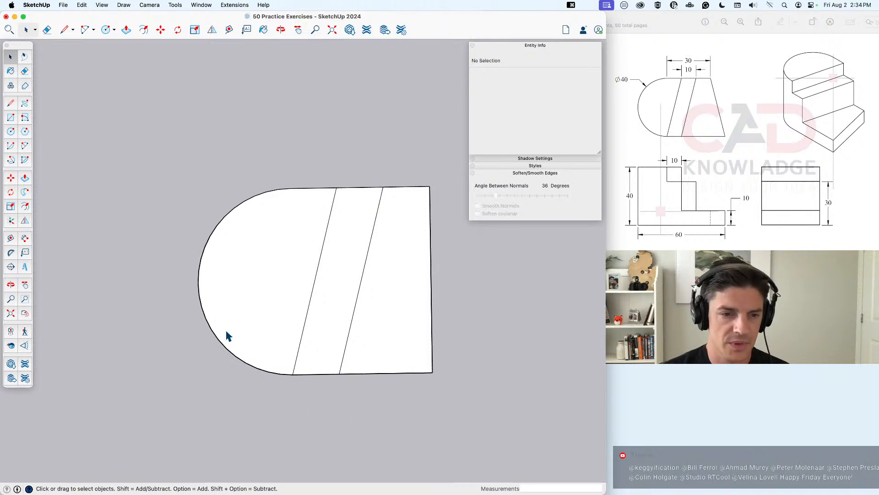
Step: Draw a helper line straight down from the arc's midpoint and place a parallel guide 60" from it, beyond the square end
key(l)
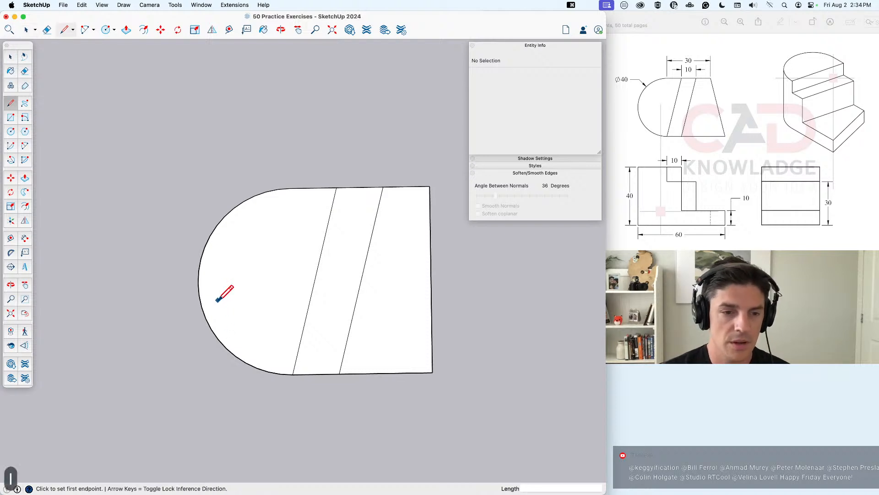
click(199, 283)
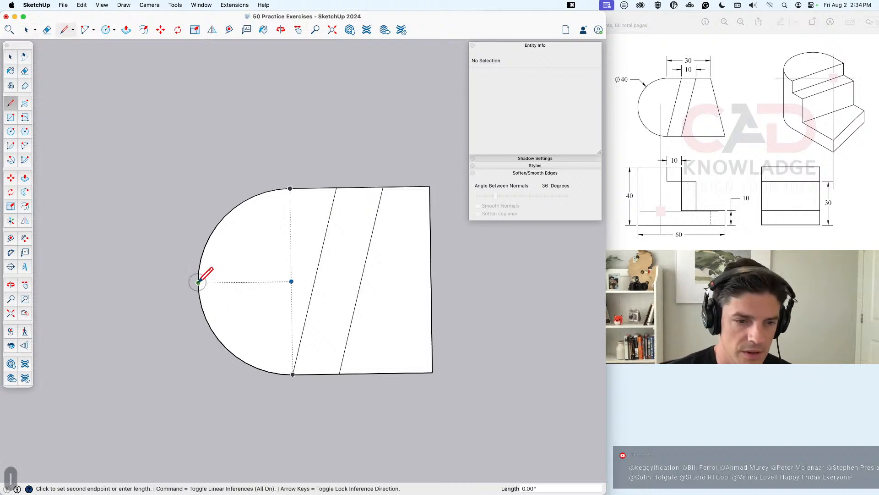
click(200, 375)
key(t)
click(199, 364)
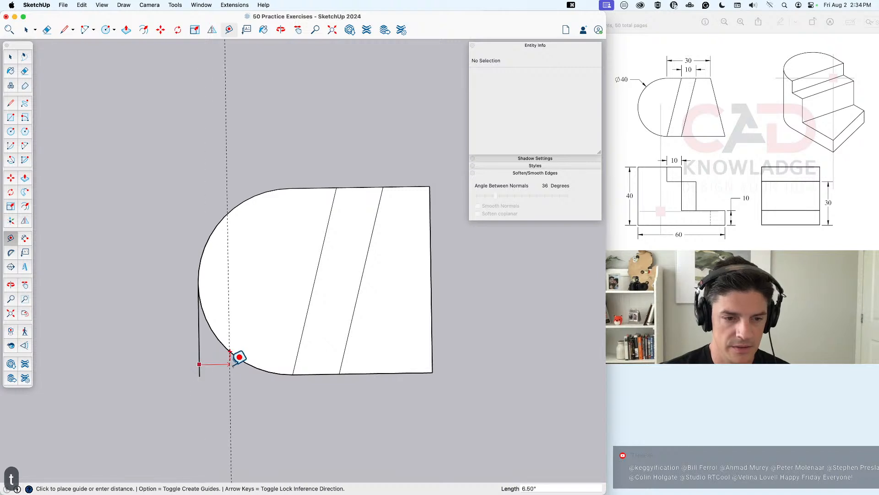
text(60)
key(Return)
key(space)
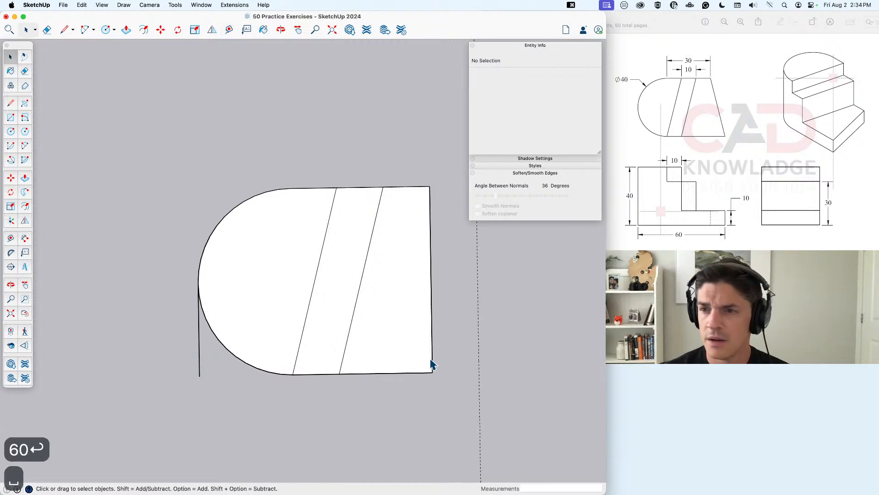
Step: Move the square end's lower corner along the red axis onto the 60" guide and erase the helper line
key(m)
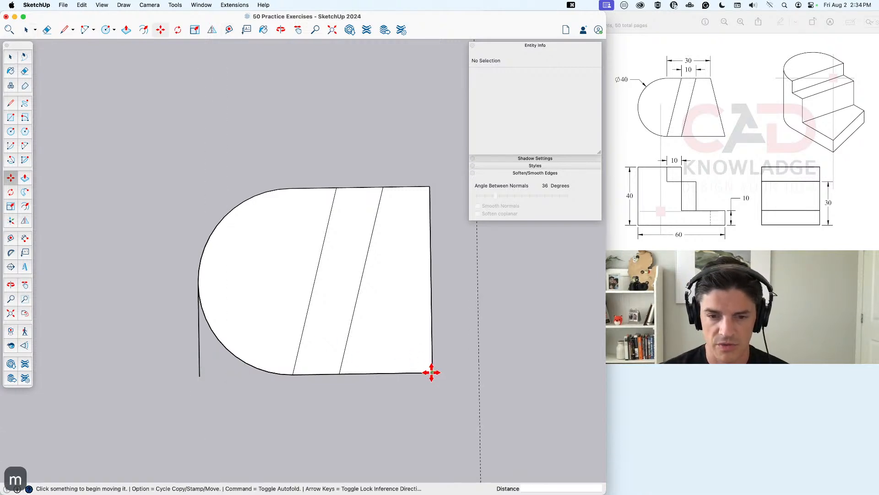
click(432, 372)
click(479, 372)
key(space)
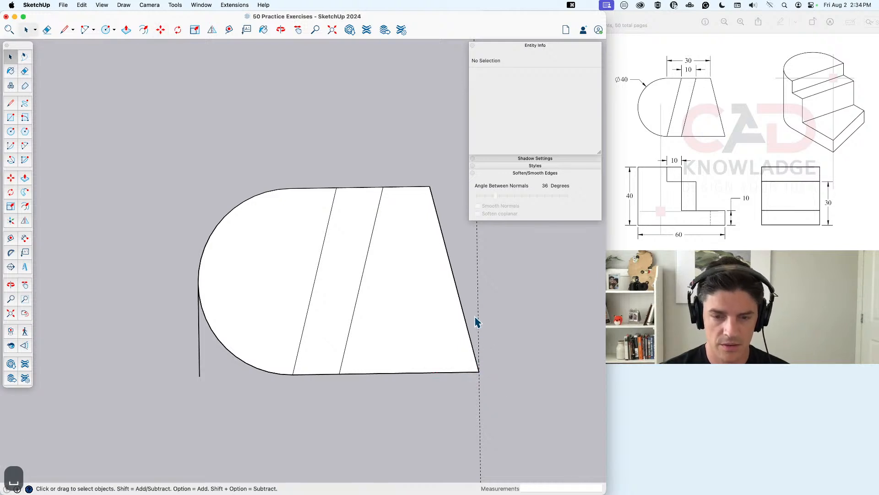
key(e)
drag(191, 334, 207, 355)
key(space)
Step: Push/Pull the rounded end face up 40"
middle_drag(284, 406, 242, 311)
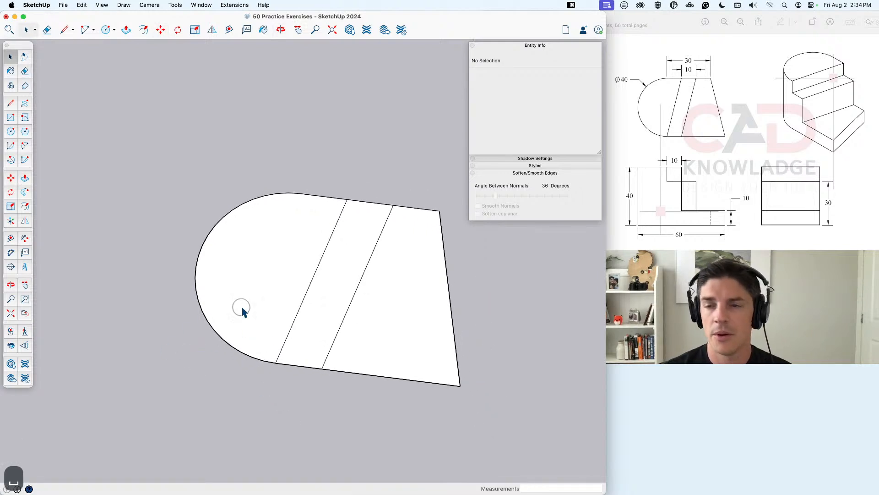
middle_drag(294, 285, 269, 257)
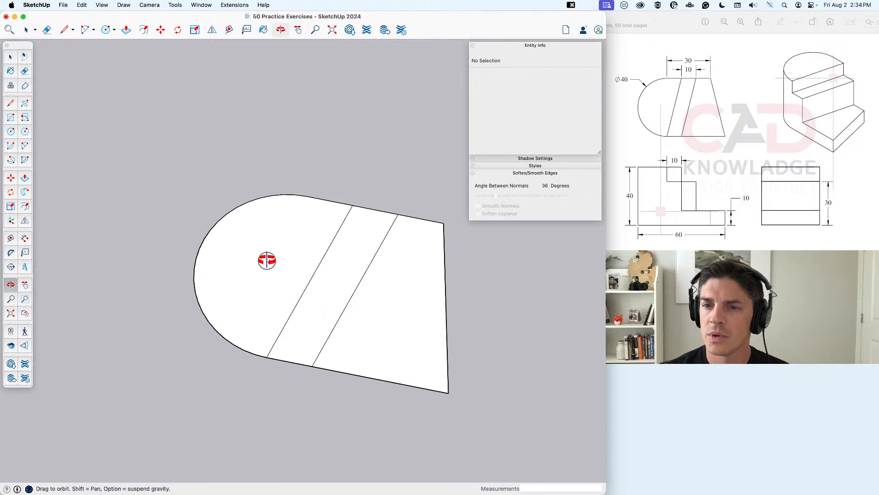
click(297, 257)
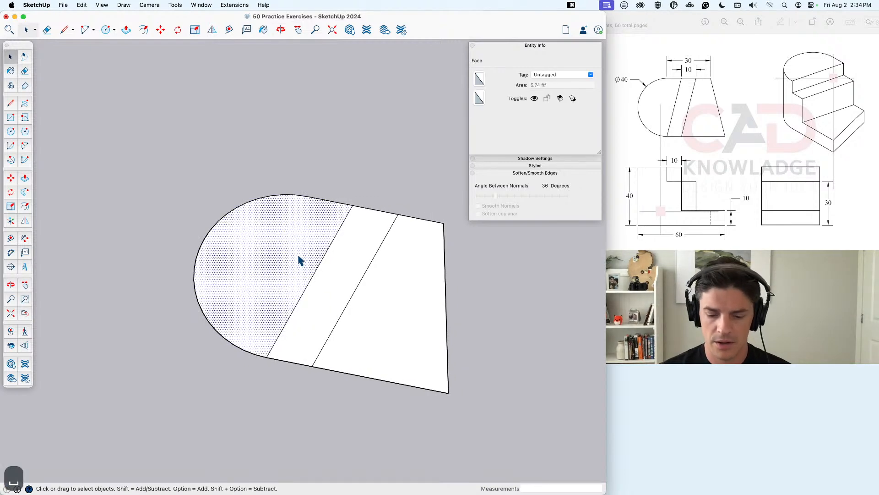
key(p)
click(298, 259)
text(1)
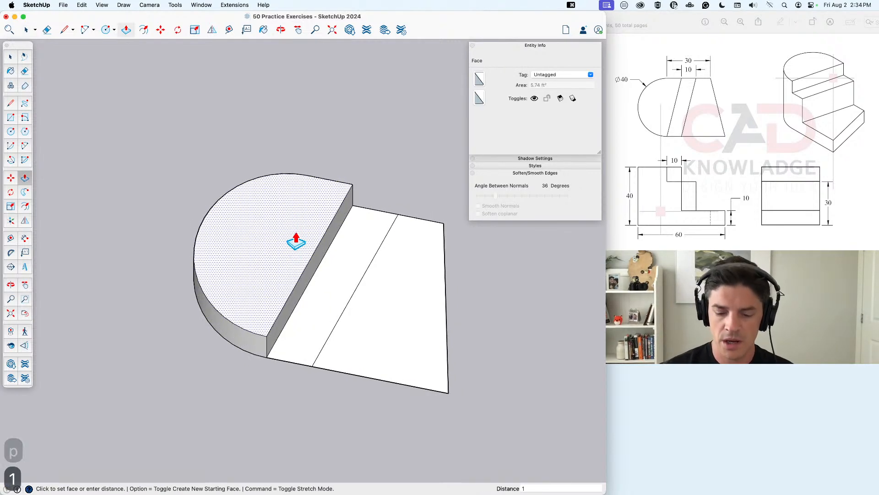
key(BackSpace)
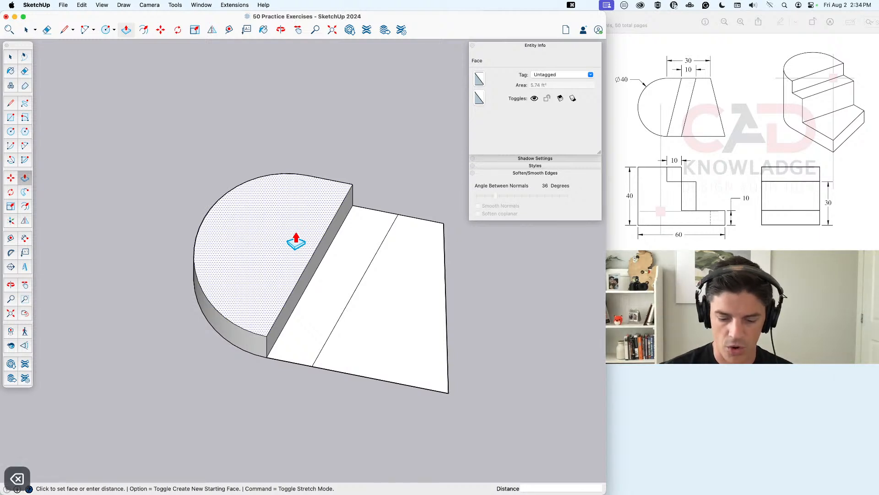
text(40)
key(Return)
key(space)
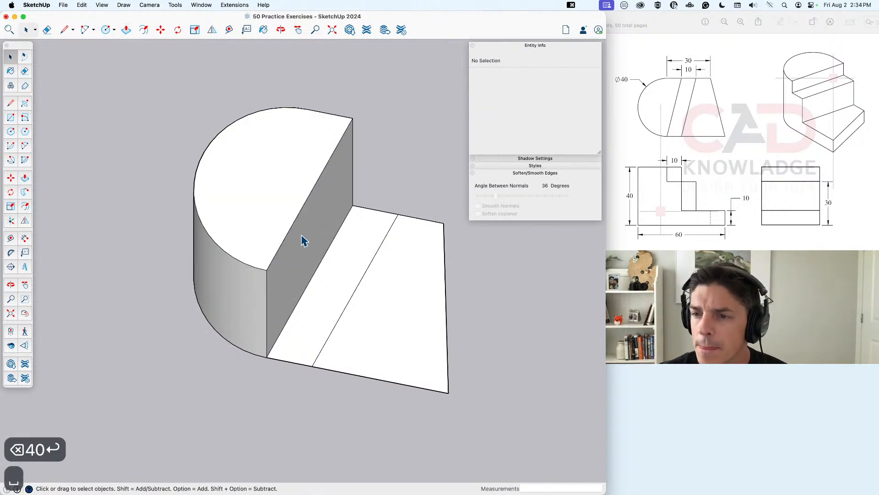
Step: Push/Pull the narrow slanted strip beside the rounded block up 30"
click(357, 258)
key(p)
click(357, 257)
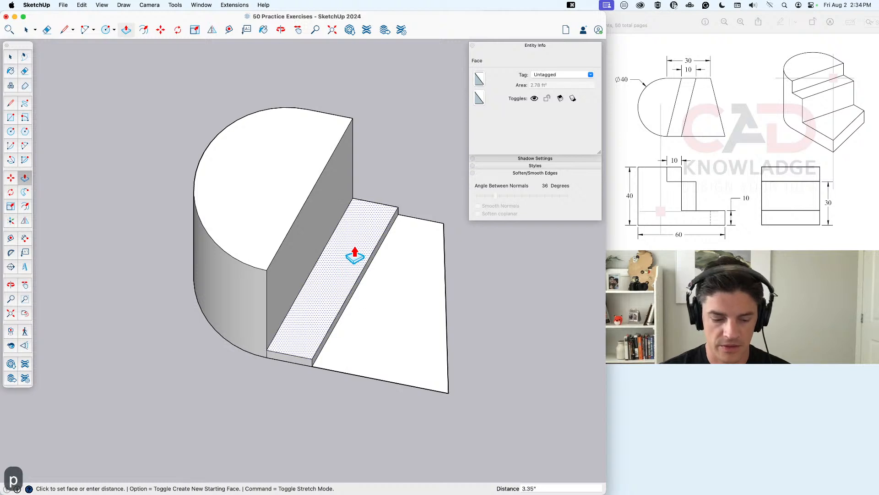
text(30)
key(Return)
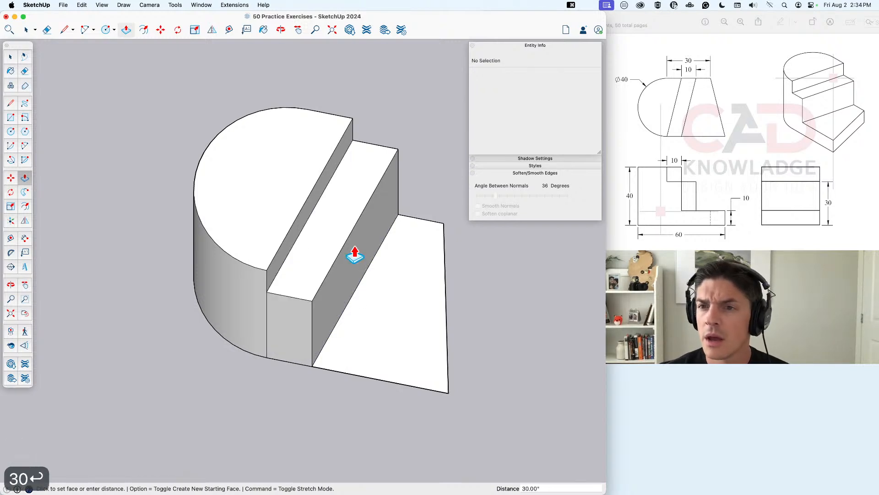
key(space)
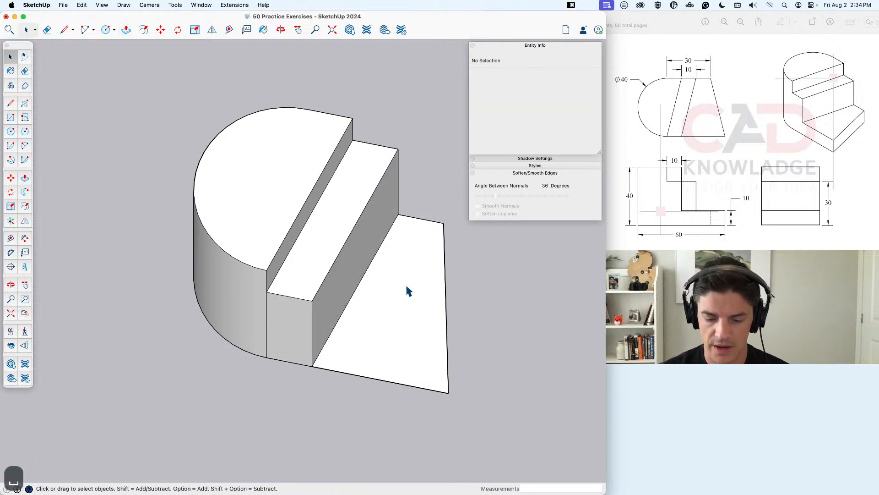
Step: Push/Pull the remaining tapered end face up 10" to form the lowest step
key(p)
click(409, 291)
text(10)
key(Return)
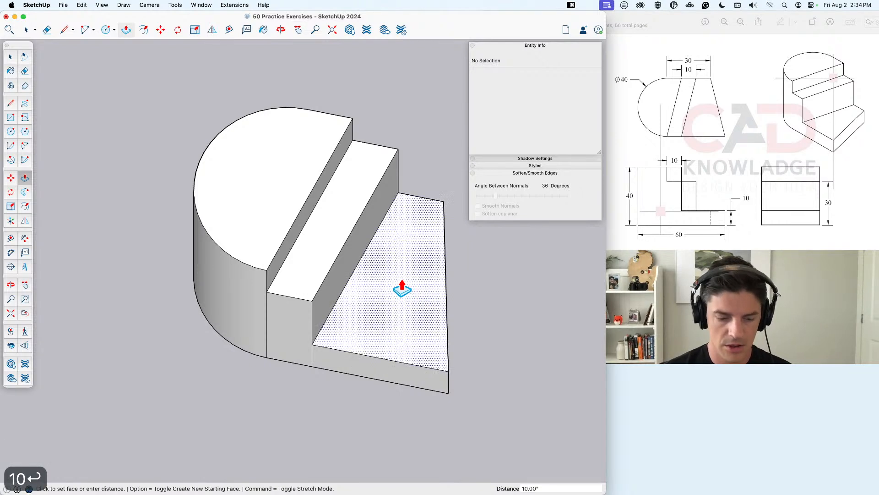
key(e)
click(324, 362)
key(super+z)
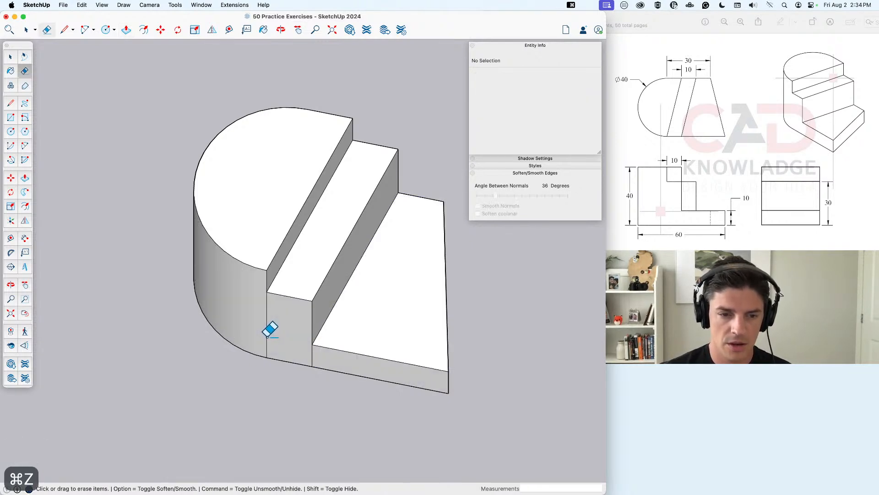
Step: Undo the three step extrusions back to the flat profile, and redo them up to the 10" step
middle_drag(440, 287, 359, 314)
middle_drag(221, 323, 458, 304)
key(super+z)
key(super+z)
key(super+z)
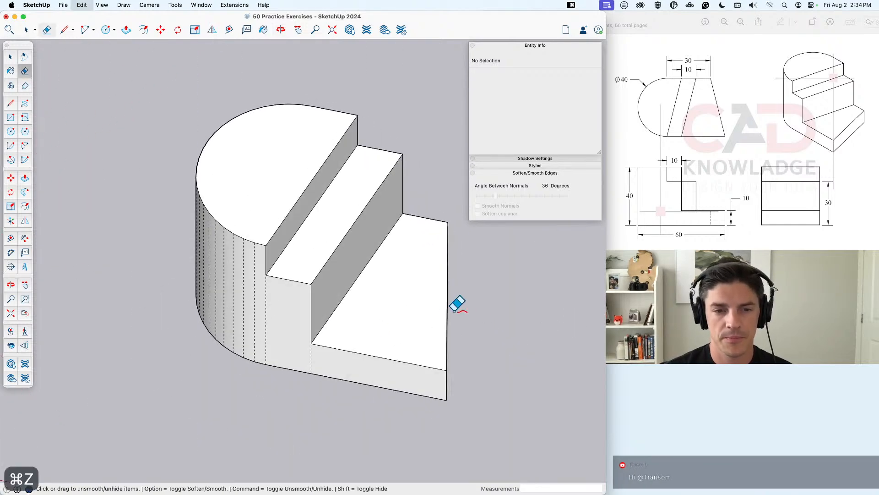
key(super+z)
key(super+z)
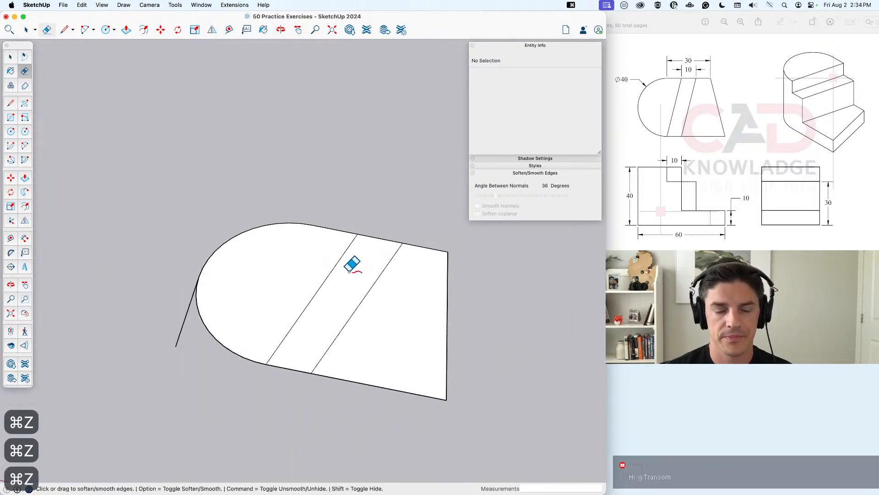
key(super+shift+z)
key(super+shift+z)
key(super+shift+z)
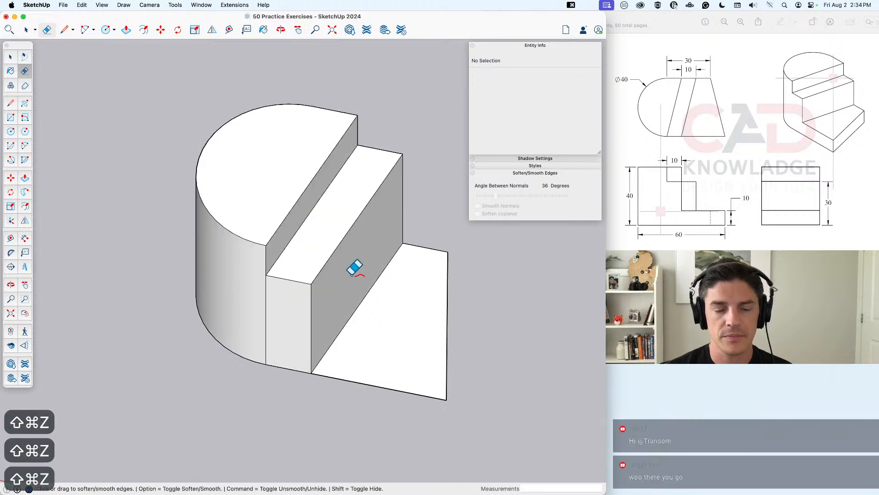
key(super+shift+z)
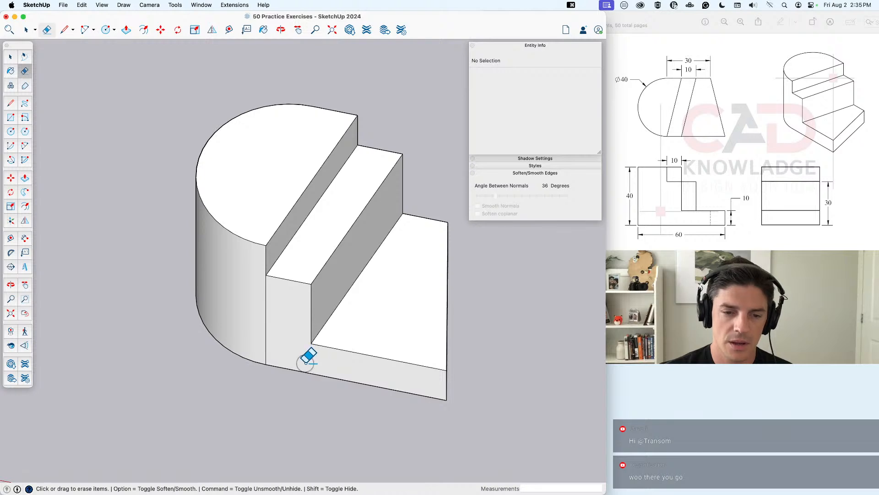
Step: Soften the vertical seam edges on both flat sides of the stepped part with the Eraser
key(alt)
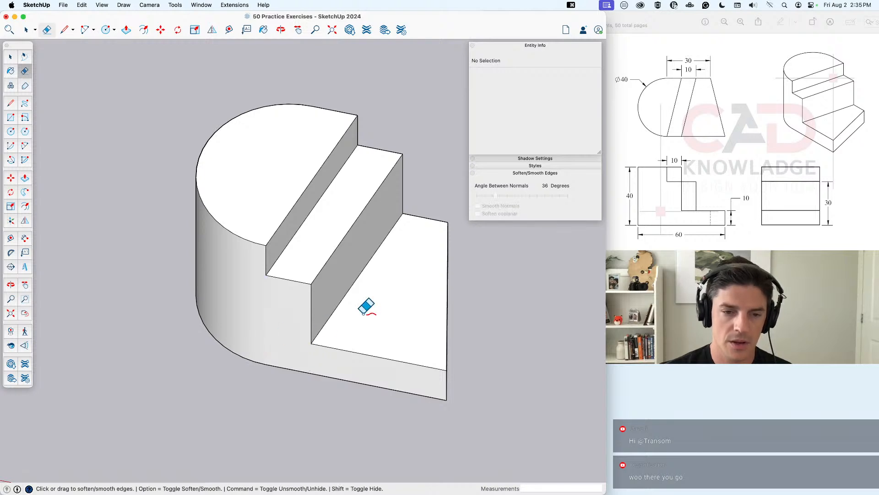
middle_drag(365, 304, 125, 290)
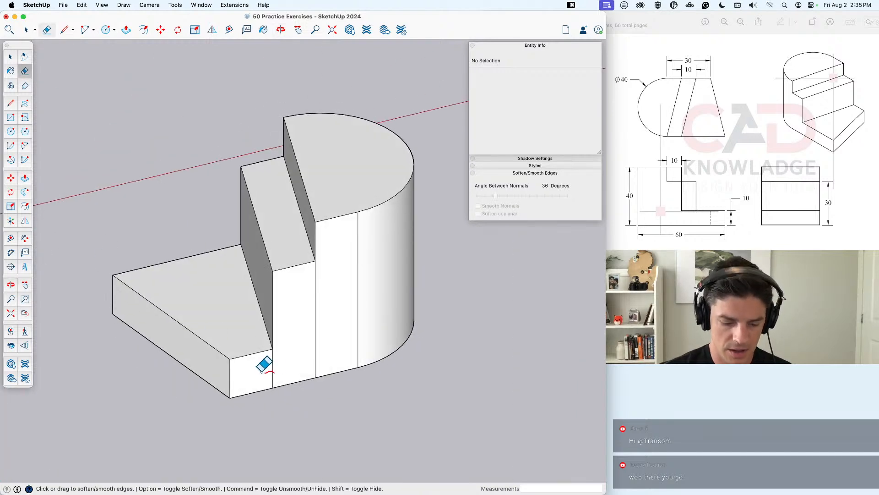
mouse_move(265, 366)
alt+mouse_down()
mouse_move(359, 329)
mouse_move(332, 322)
alt+mouse_up()
mouse_move(332, 323)
middle_down()
mouse_move(456, 275)
mouse_move(326, 301)
mouse_move(427, 125)
middle_up()
Step: Draw a line over the lowest step's bottom front edge to close the open underside
key(space)
scroll(426, 128, up, 1)
key(l)
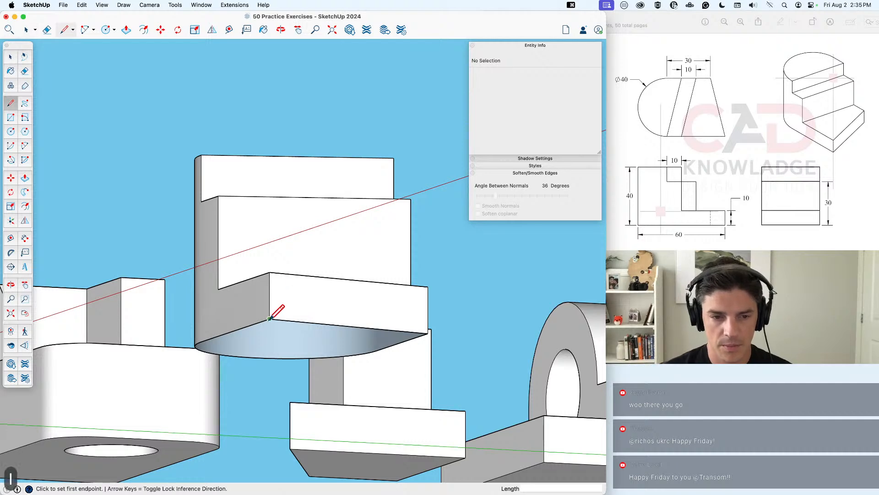
click(269, 318)
click(428, 332)
key(space)
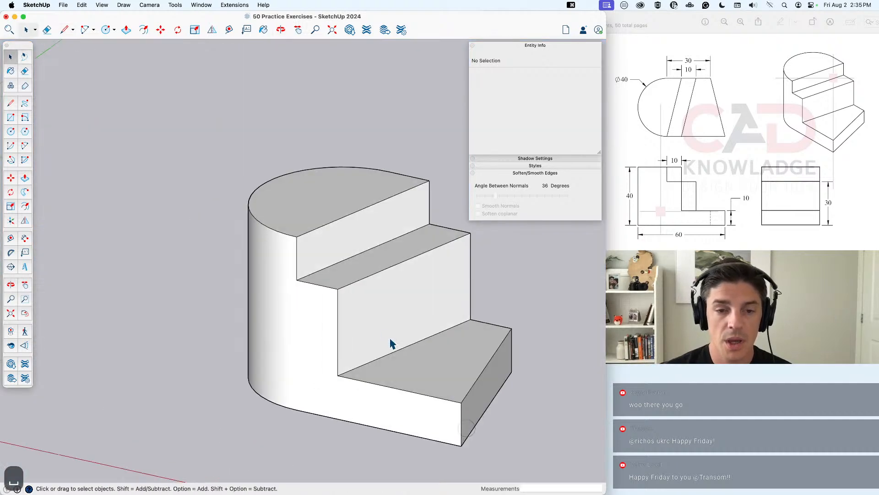
Step: Undo the underside closing line and the softened side seams
key(super+z)
key(super+z)
key(super+z)
key(super+z)
key(super+z)
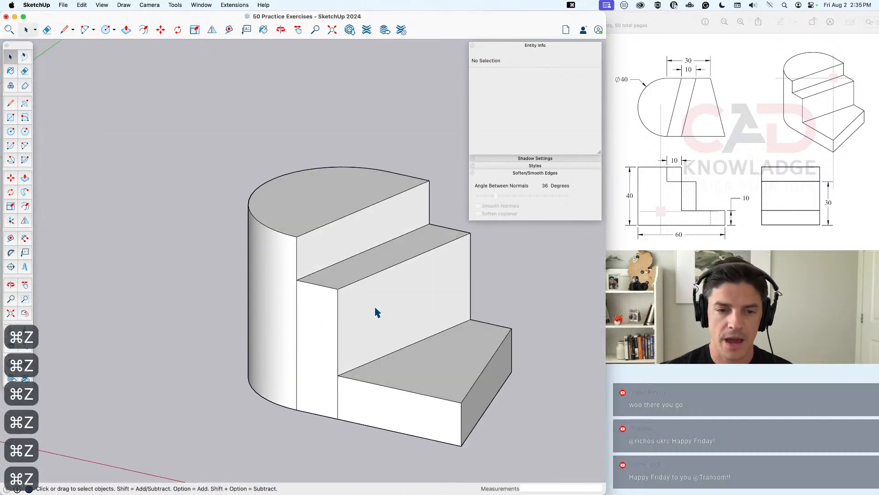
Step: Make a group from all connected geometry of the stepped, round-ended part
click(360, 321)
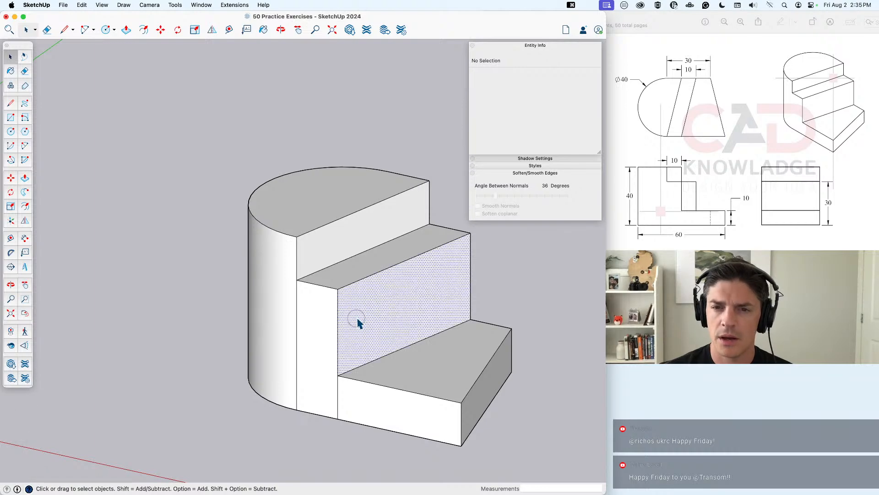
triple_click(387, 316)
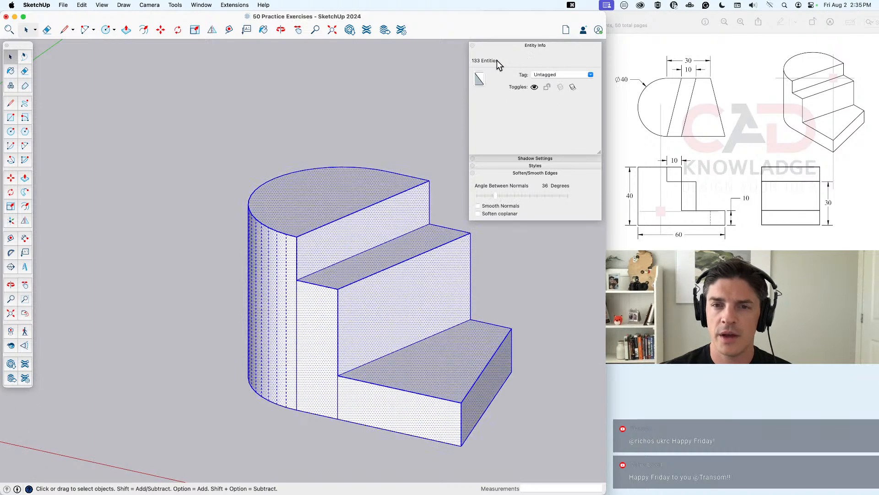
right_click(357, 296)
click(395, 366)
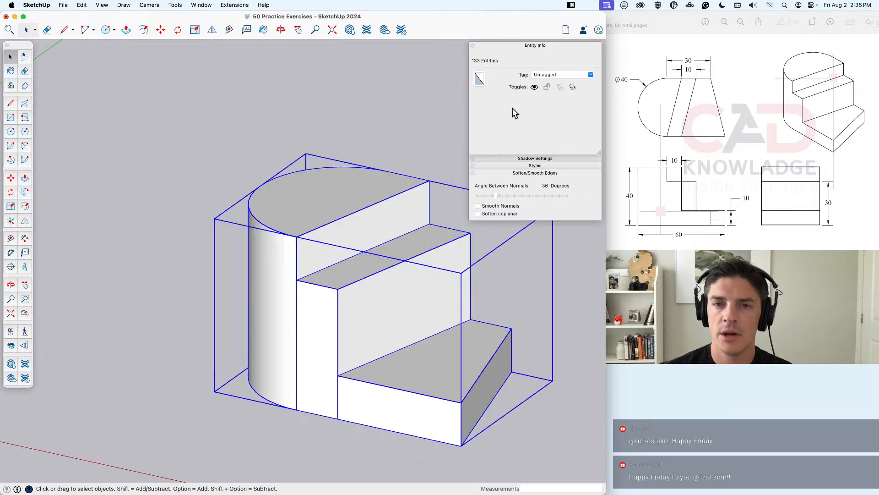
click(436, 119)
click(420, 218)
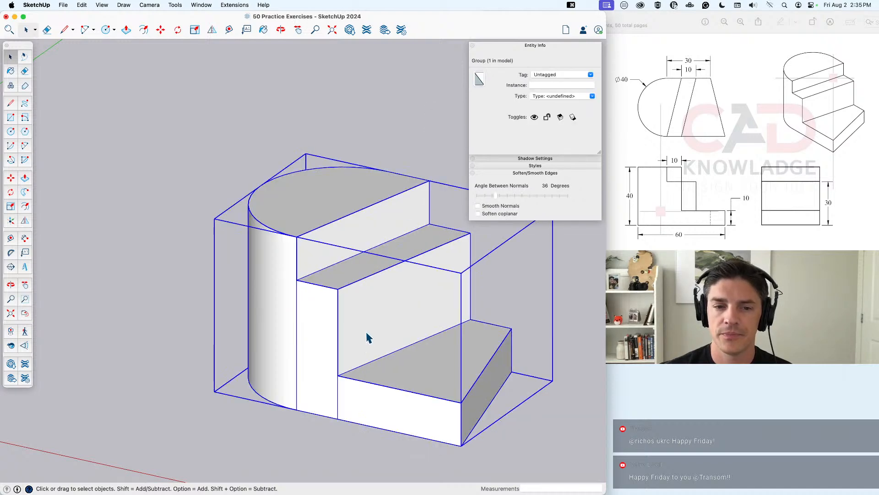
Step: Inside the new group, retrace the lowest step's bottom front edge to create the missing bottom face
middle_drag(368, 338, 373, 230)
key(l)
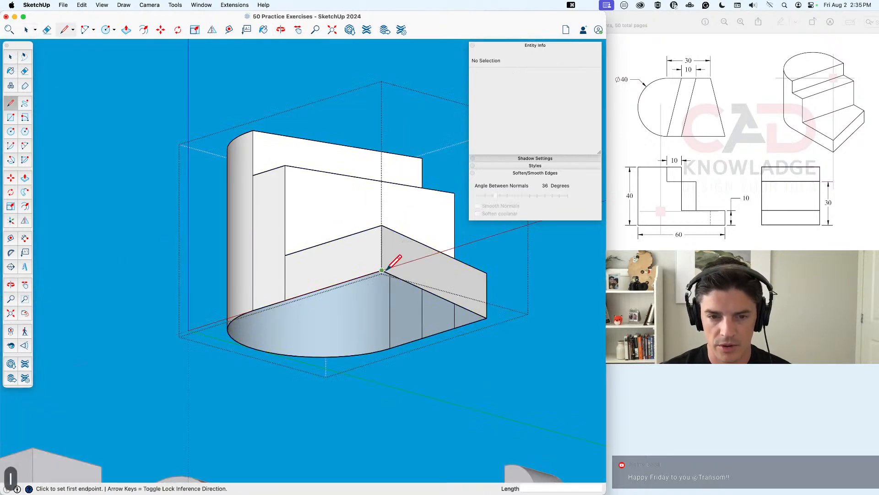
click(382, 270)
click(486, 316)
middle_drag(492, 310, 403, 255)
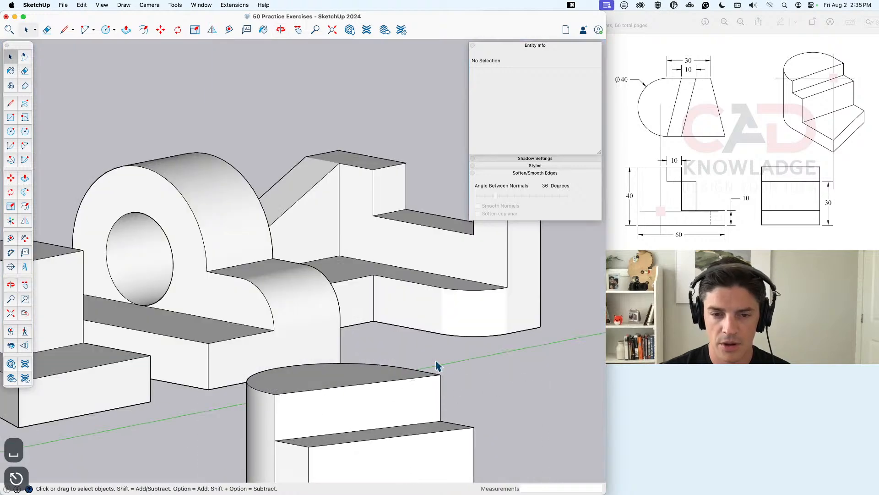
Step: Soften the stepped group's edges at a 15-degree angle between normals, with Smooth Normals and Soften coplanar enabled
scroll(452, 398, down, 3)
middle_drag(452, 399, 434, 355)
click(426, 409)
shift+middle_drag(432, 416, 398, 345)
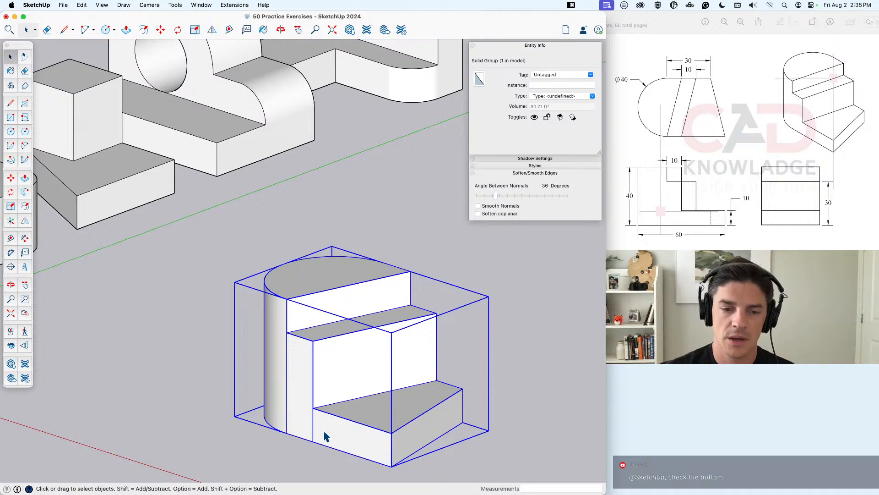
click(497, 197)
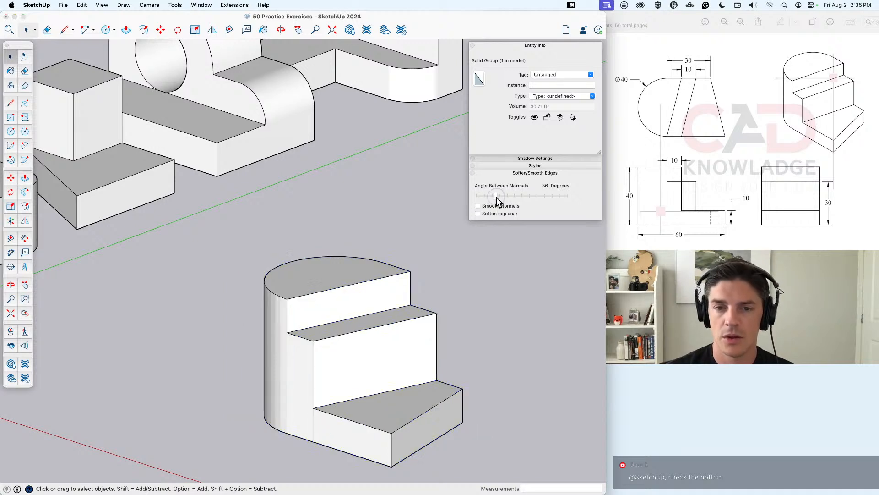
key(super+z)
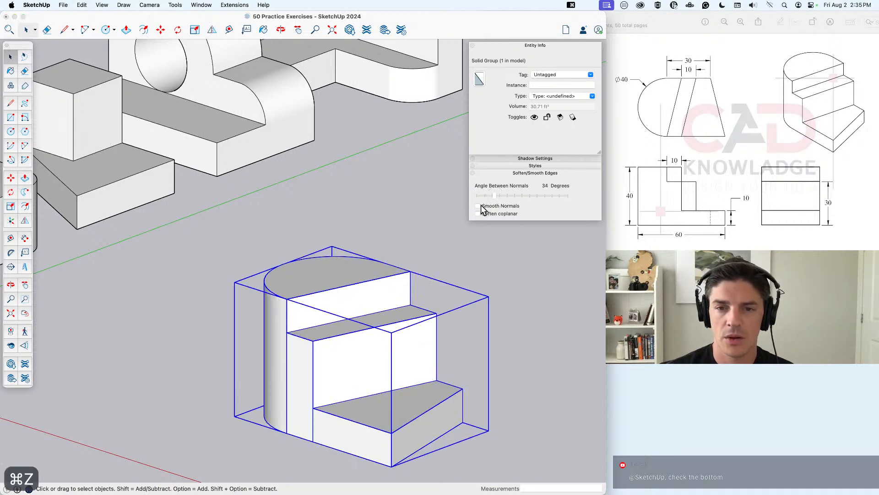
drag(496, 197, 509, 197)
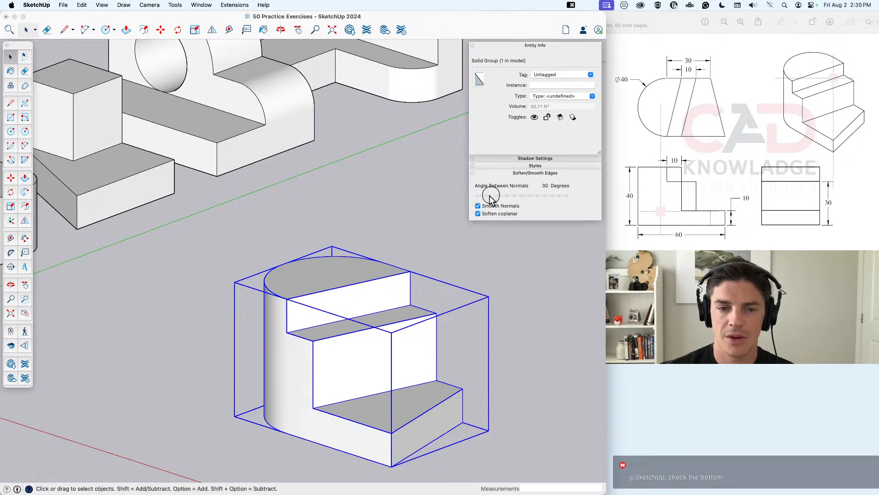
drag(491, 197, 485, 197)
key(space)
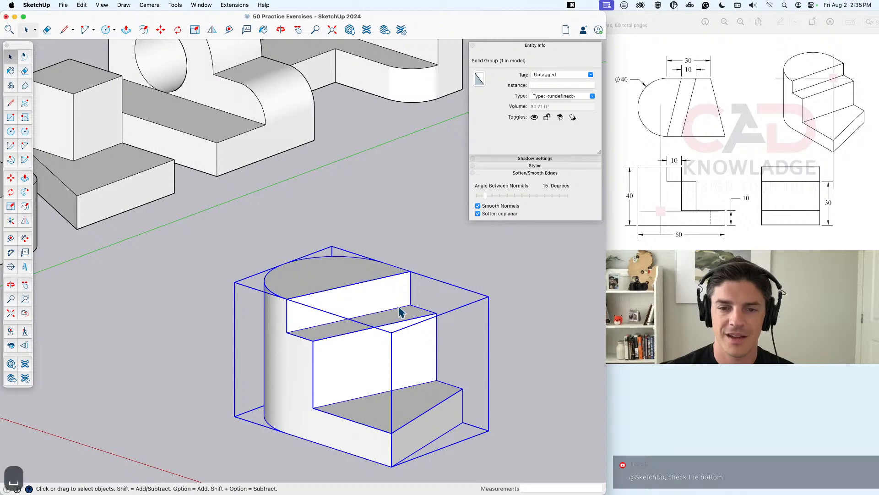
Step: Inside the Practice - 4 group, delete the bottom face and erase the stray arc hanging below the base
click(463, 283)
scroll(462, 282, down, 4)
middle_drag(462, 283, 391, 173)
scroll(418, 322, down, 4)
key(space)
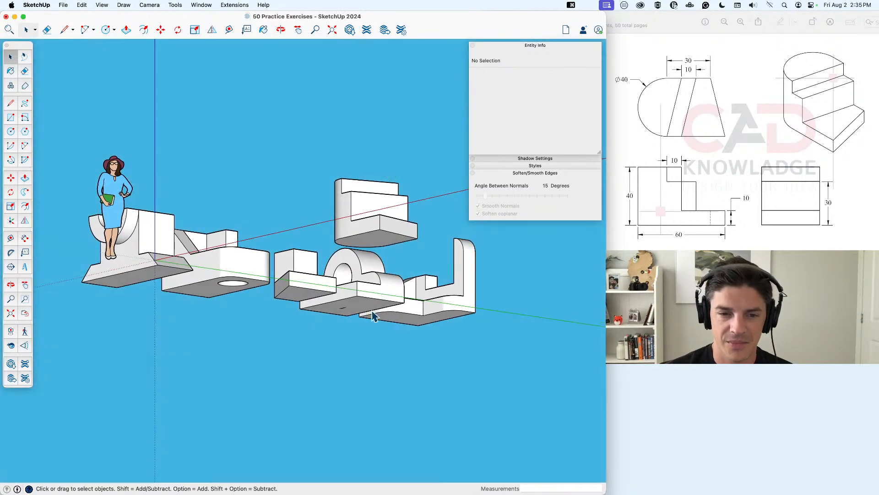
scroll(353, 310, up, 6)
click(332, 325)
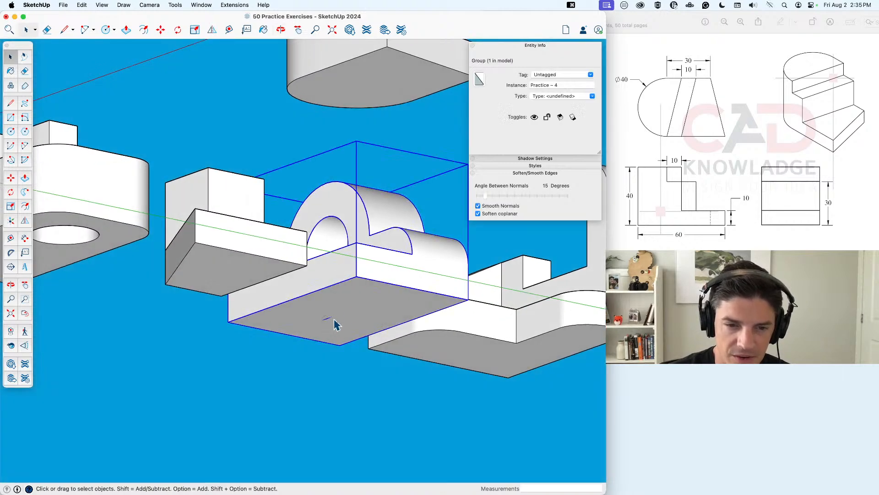
scroll(347, 316, up, 3)
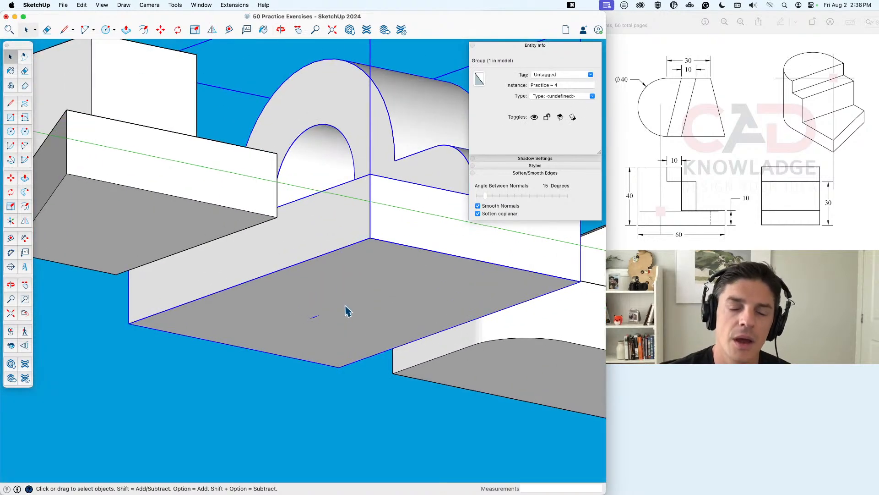
scroll(356, 305, down, 3)
scroll(358, 305, up, 2)
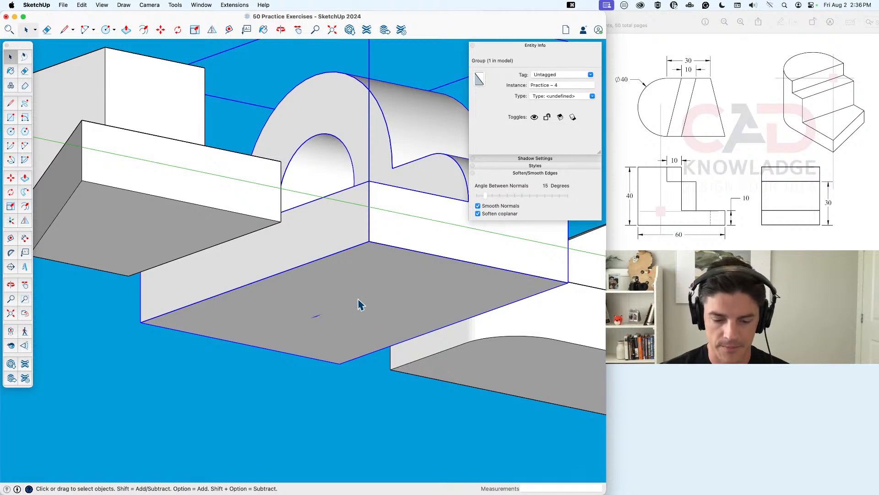
double_click(360, 304)
click(359, 305)
key(BackSpace)
key(e)
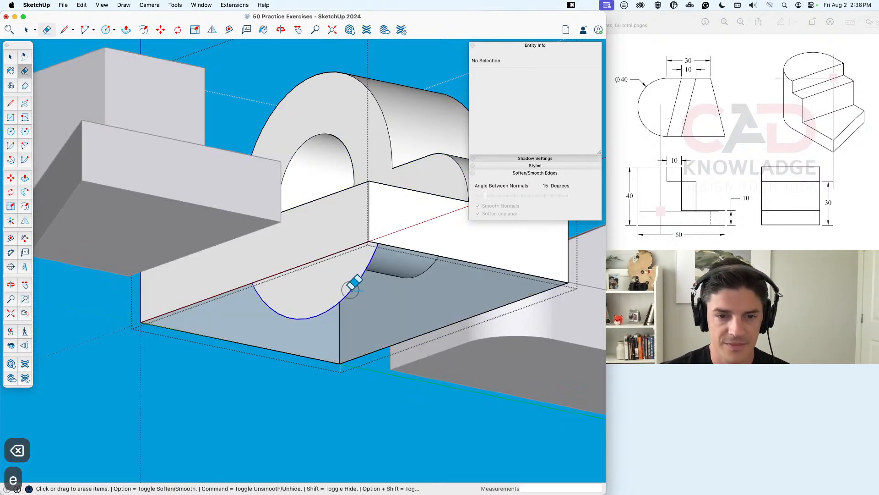
click(351, 288)
Step: Retrace a bottom edge of the Practice - 4 part to rebuild its bottom face, and check the group's solid status
key(l)
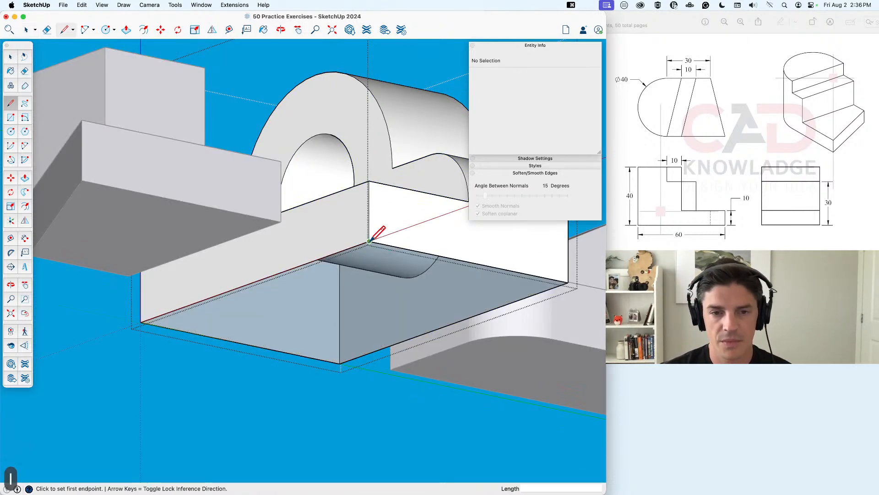
click(369, 242)
click(568, 282)
key(space)
key(Escape)
middle_drag(485, 229, 453, 357)
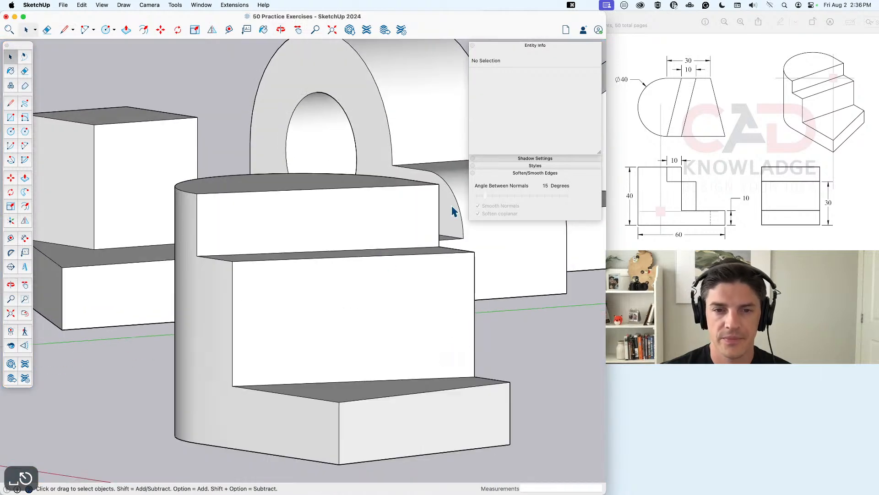
click(416, 142)
Step: Move the stepped group to the far end of the row of finished models along the green axis
scroll(406, 194, down, 10)
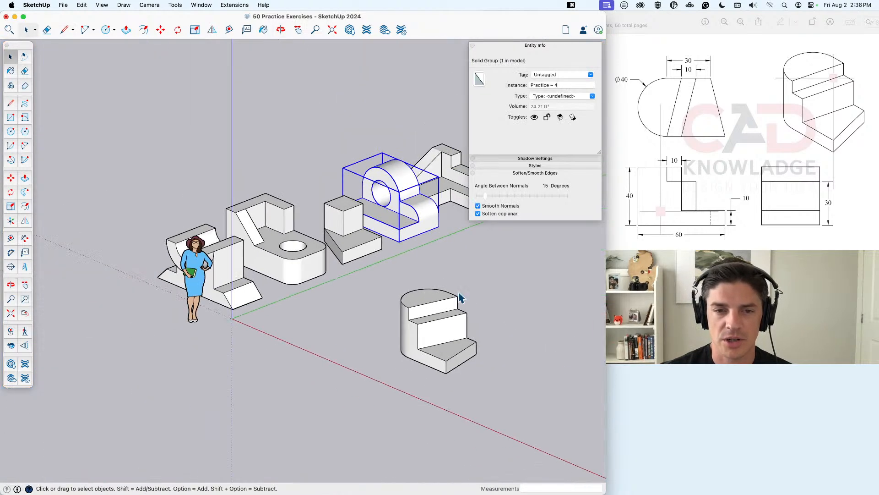
scroll(460, 298, down, 3)
click(370, 354)
key(m)
click(375, 372)
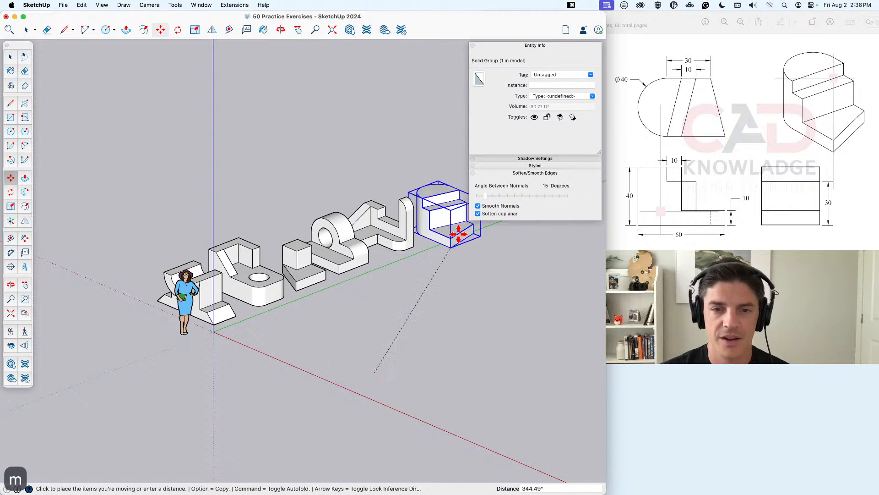
click(422, 243)
key(space)
click(419, 280)
mouse_move(418, 280)
middle_down()
mouse_move(414, 292)
mouse_move(439, 311)
mouse_move(403, 310)
middle_up()
Step: Bring up the Practice - 7 drawing, 7.jpg, in Preview and return to the SketchUp model
click(740, 177)
key(Down)
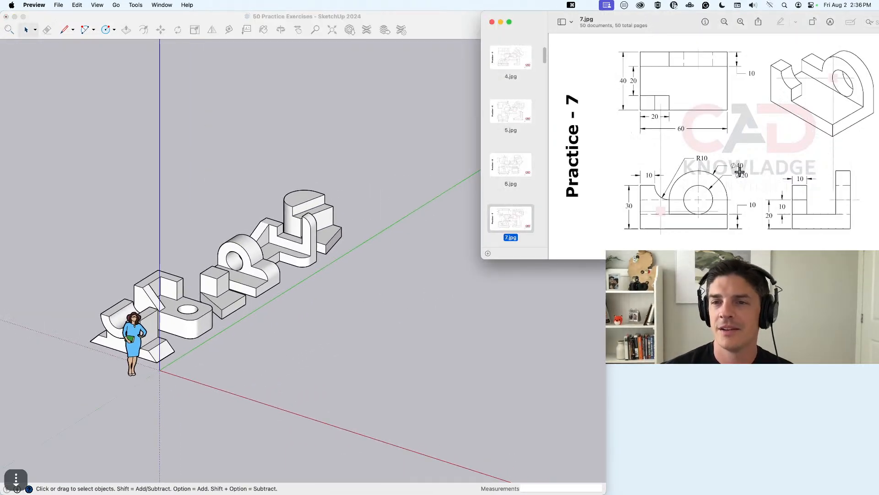
click(364, 364)
middle_drag(353, 372, 386, 377)
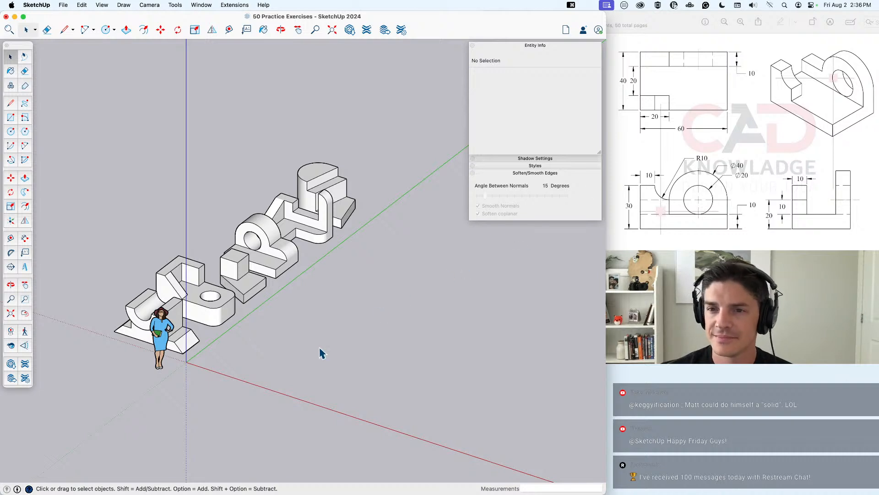
Step: Draw a 60" by 40" rectangle on the ground in front of the row of models
key(r)
click(270, 367)
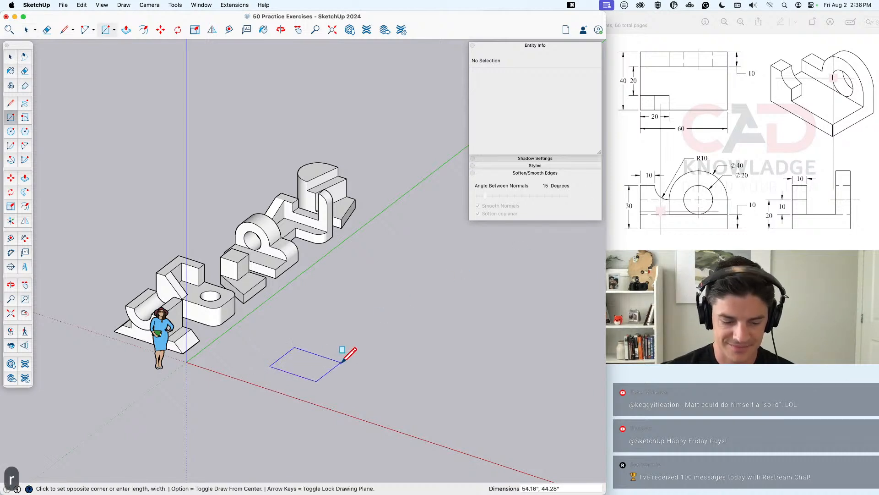
text(60,40)
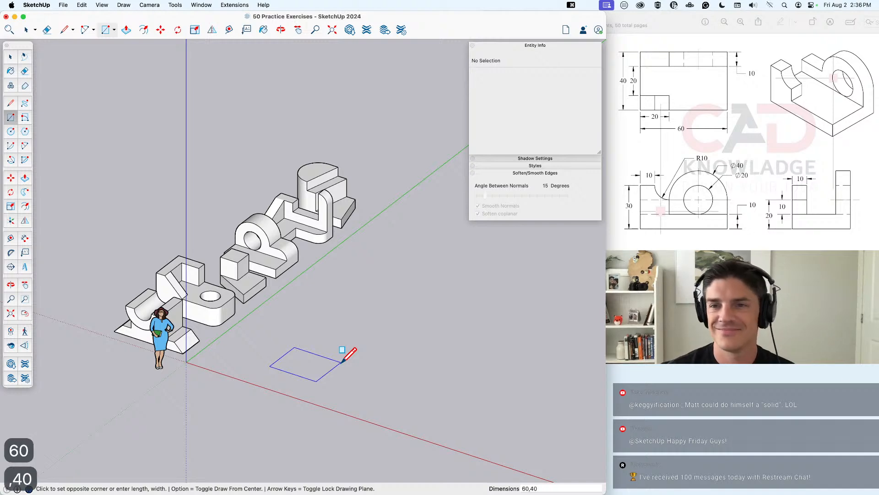
key(Return)
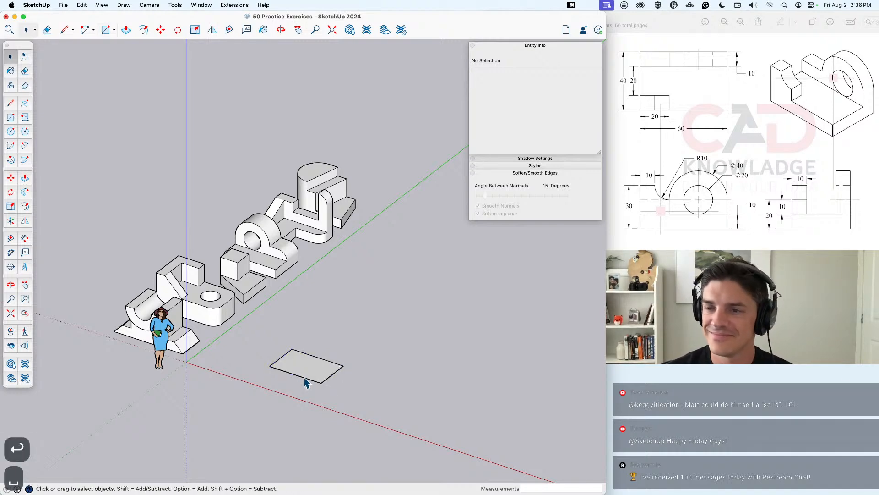
middle_drag(304, 379, 313, 379)
scroll(316, 382, up, 4)
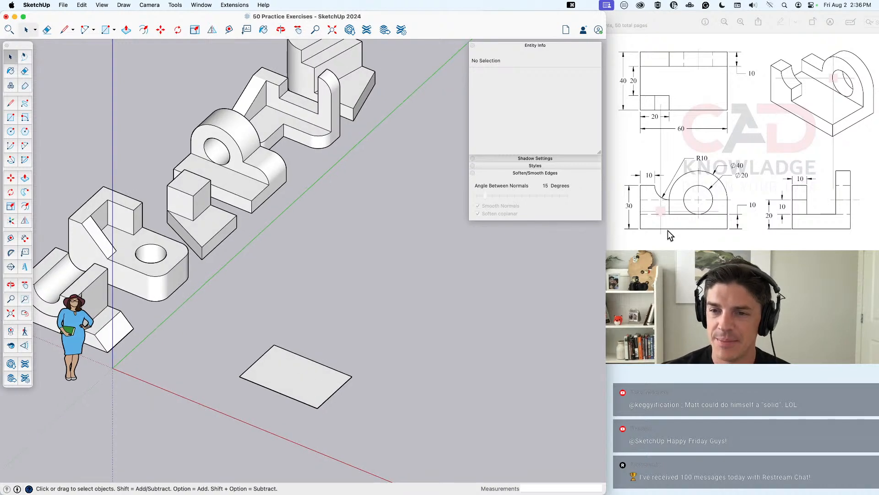
Step: Push/Pull the 60" by 40" rectangle up 10" to form the base block
key(p)
click(331, 384)
text(10)
key(Return)
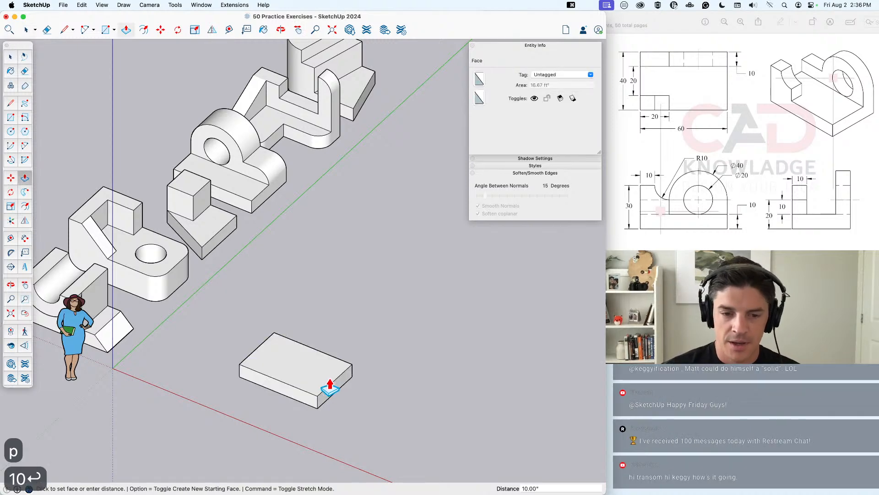
Step: Draw a 20" by 10" rectangle on the block's top face from its front-left corner, with the long side along the front edge
scroll(322, 378, up, 5)
shift+middle_drag(324, 380, 408, 347)
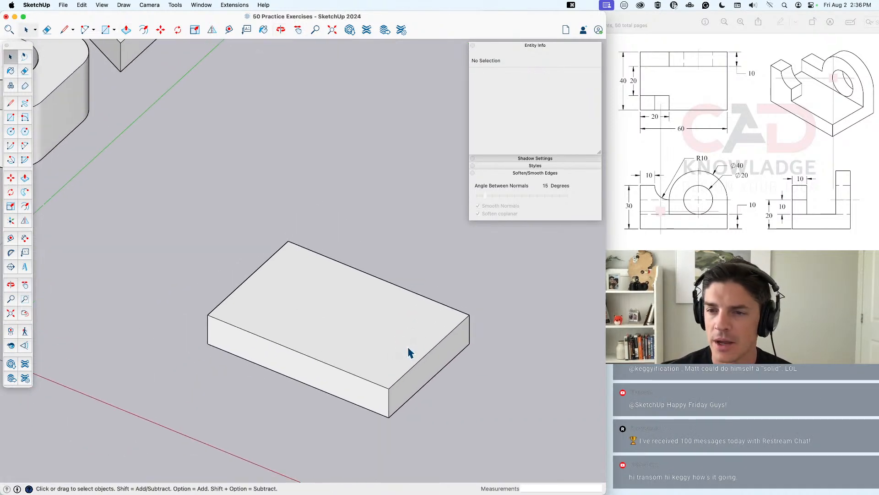
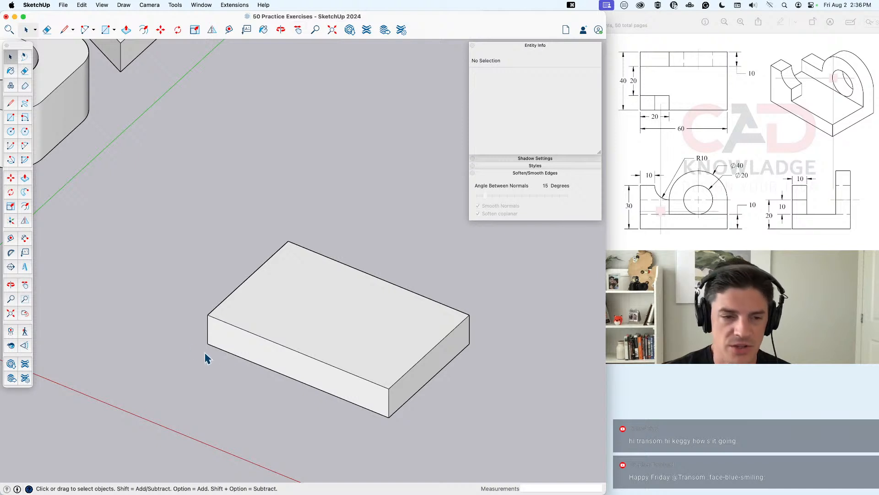
middle_drag(206, 356, 257, 345)
key(r)
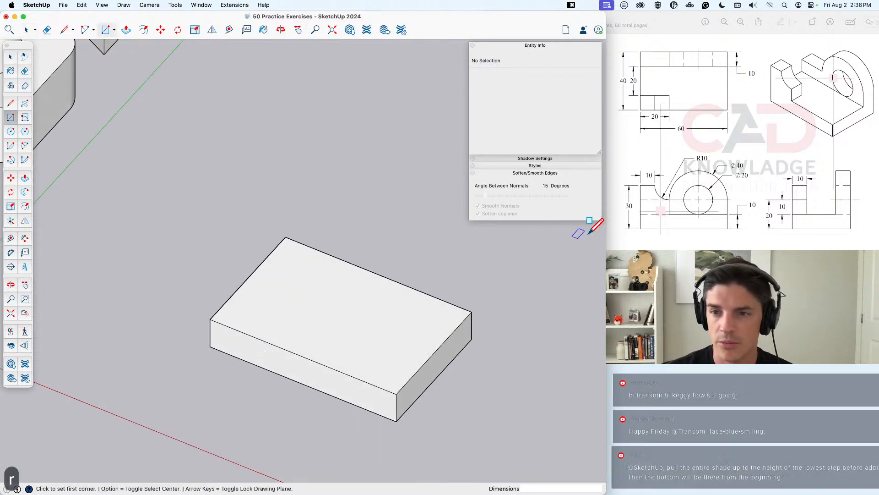
click(210, 318)
text(20,10)
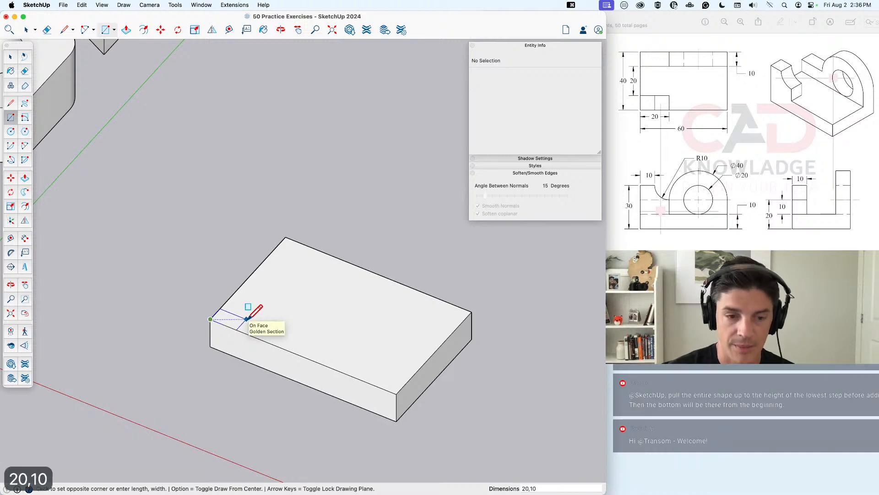
key(Return)
key(space)
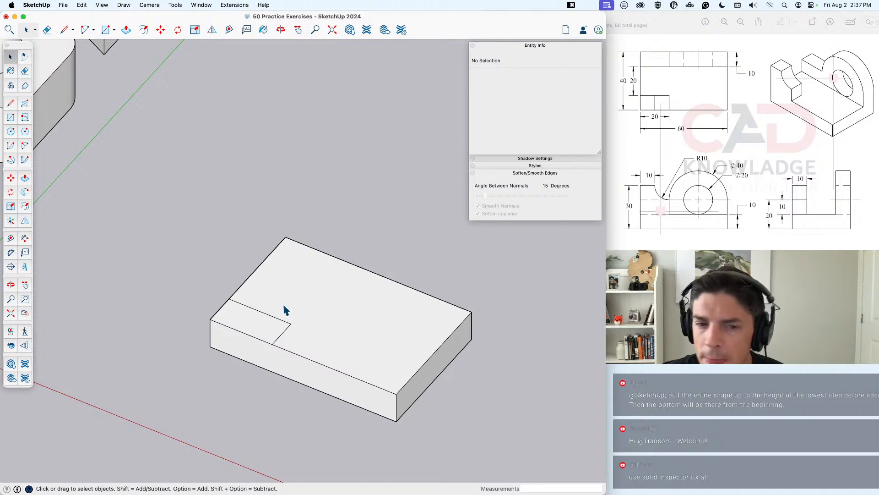
Step: Push/Pull the 20" by 10" corner rectangle up 10"
key(p)
click(270, 331)
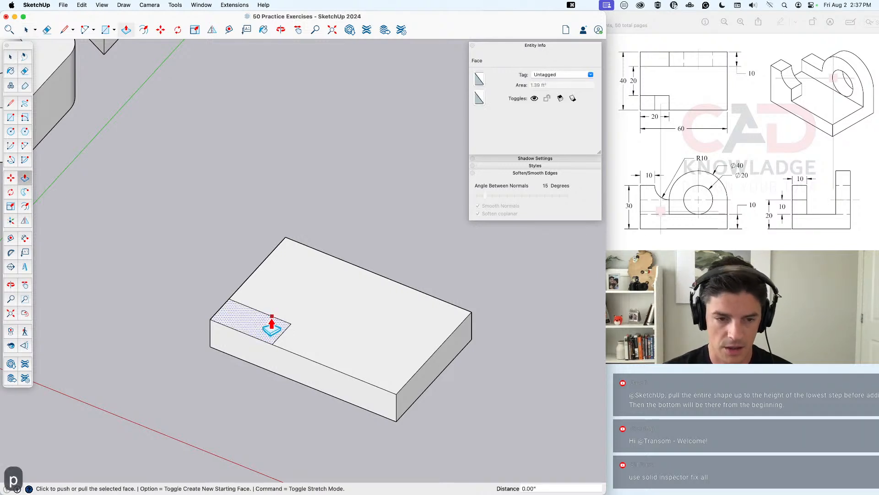
text(10)
key(Return)
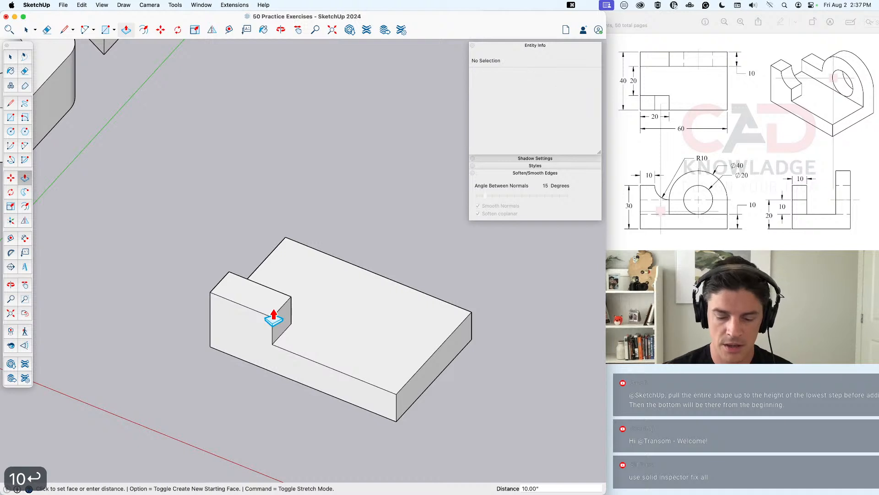
Step: Try to split the raised corner block's top face across its middle and pull up the outer half
key(l)
click(241, 304)
click(260, 285)
key(space)
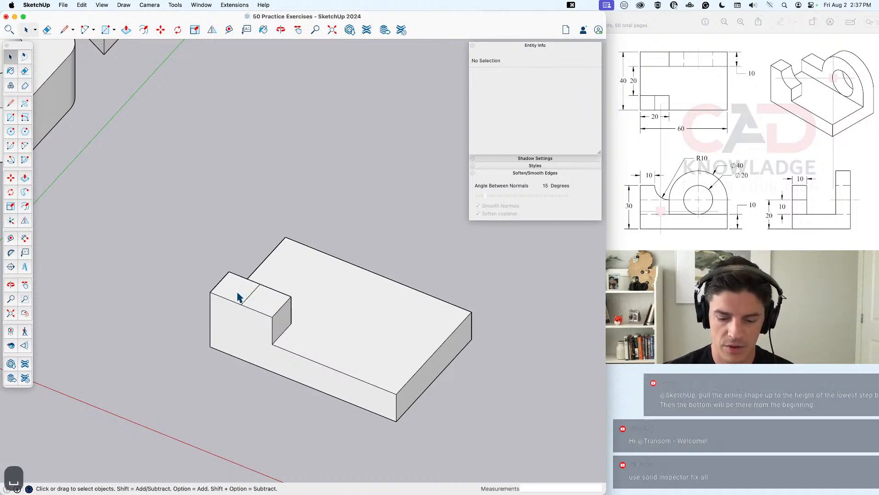
key(p)
click(238, 296)
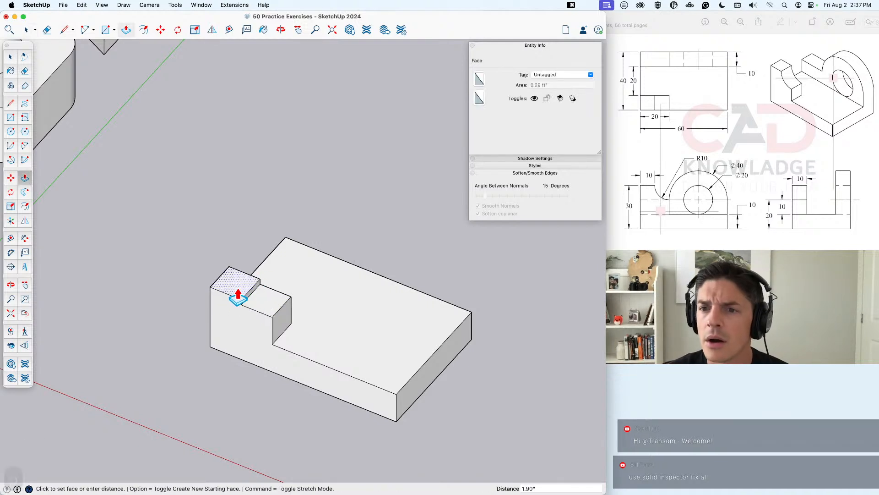
key(super+z)
Step: Push/Pull the whole top face of the corner block up another 10"
click(257, 300)
text(10)
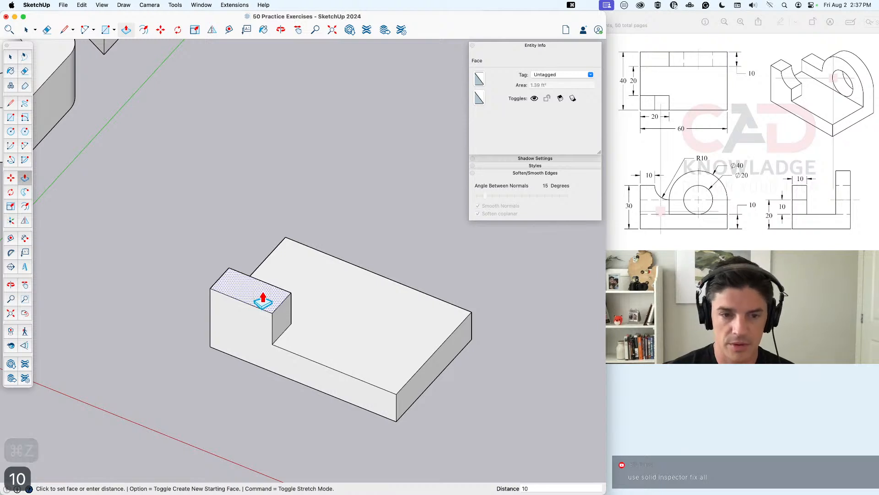
key(Return)
middle_drag(263, 300, 275, 320)
key(space)
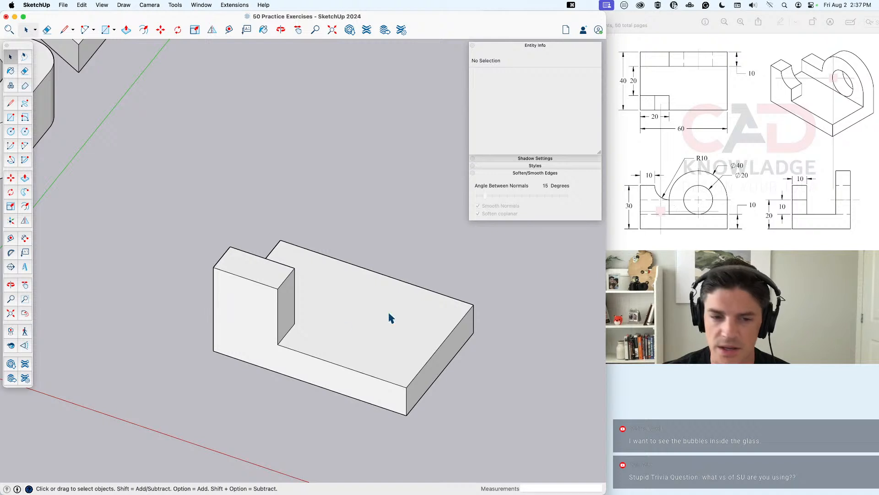
middle_drag(390, 318, 275, 315)
key(a)
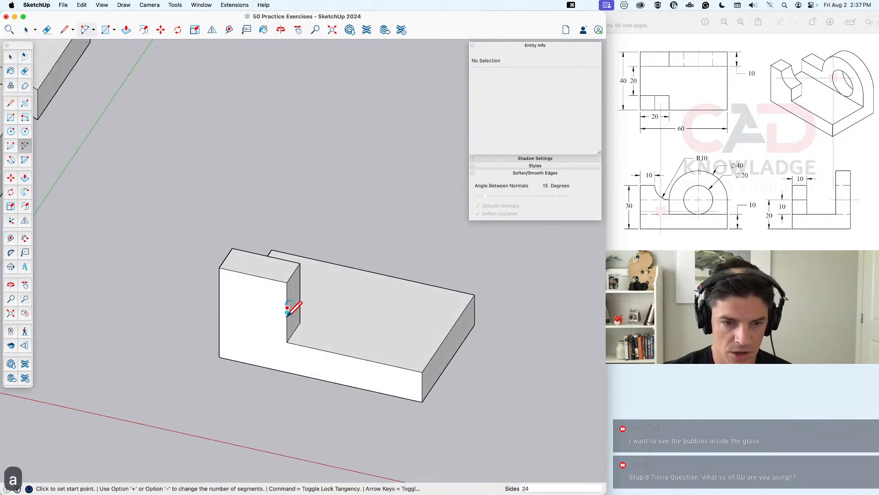
click(287, 312)
click(253, 273)
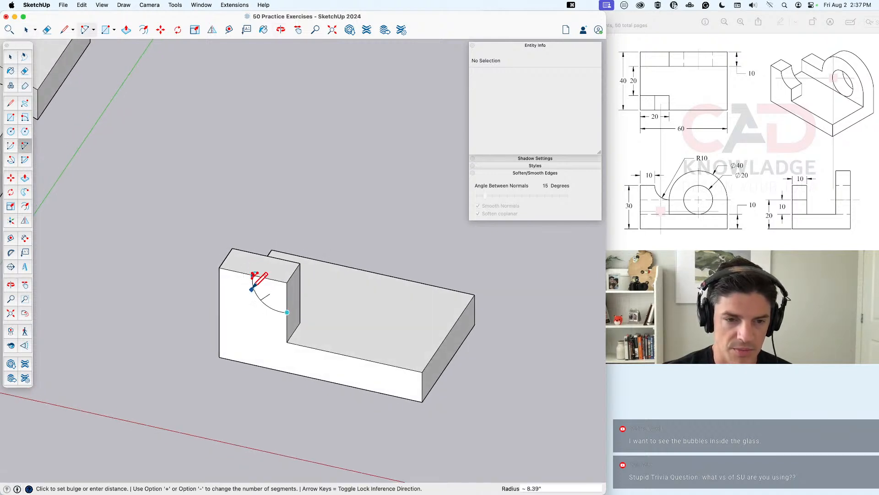
scroll(257, 300, up, 3)
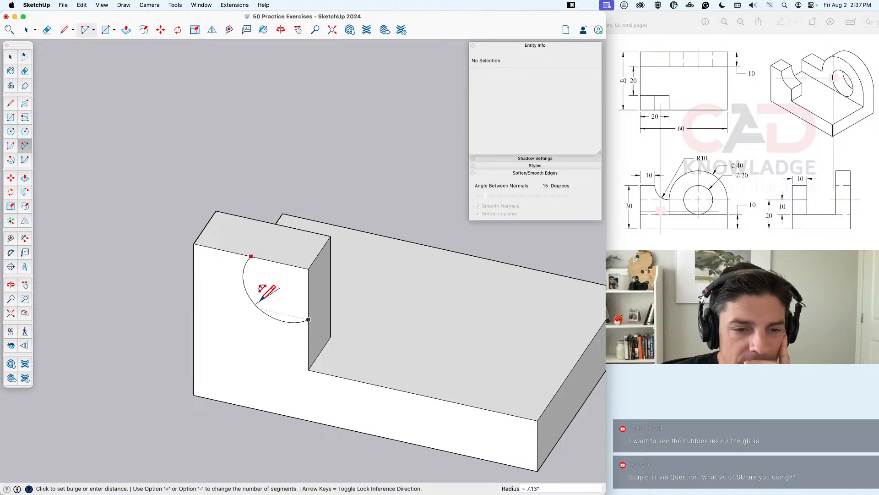
middle_drag(256, 301, 216, 288)
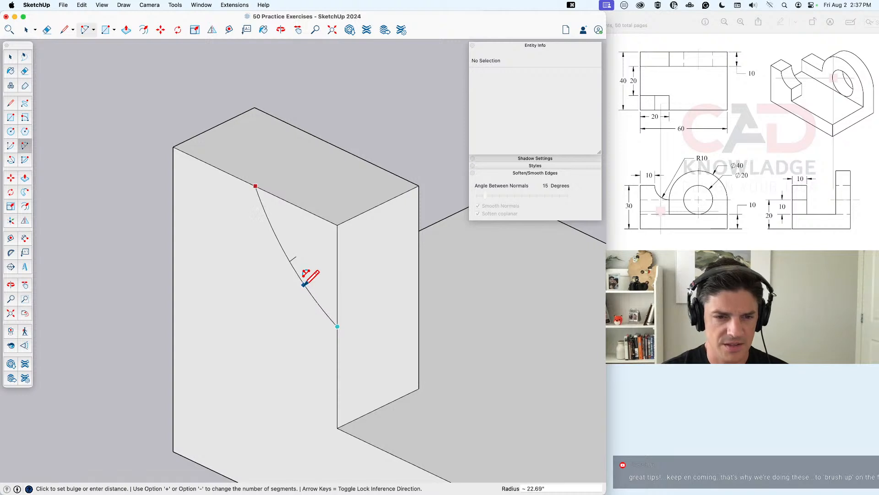
key(space)
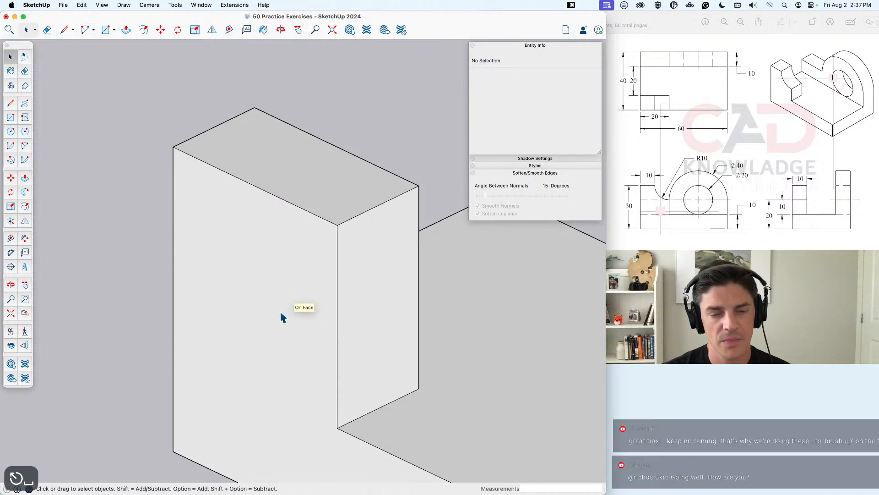
middle_drag(282, 317, 365, 272)
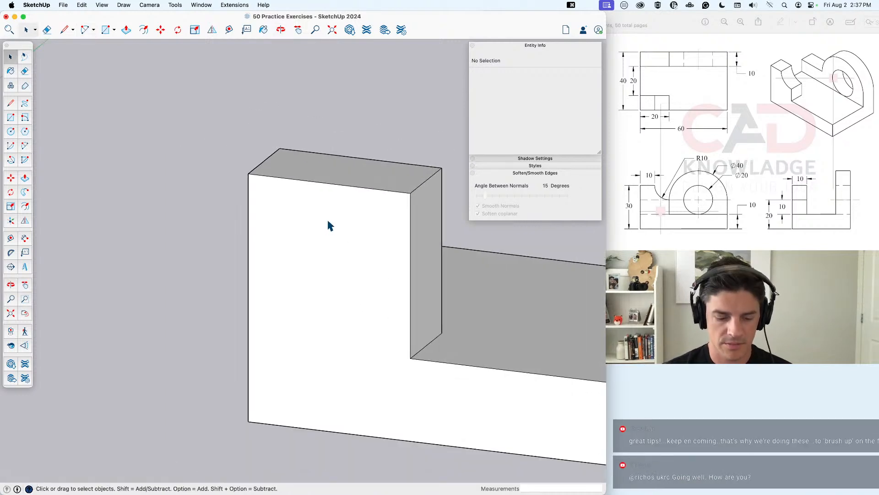
key(a)
click(330, 182)
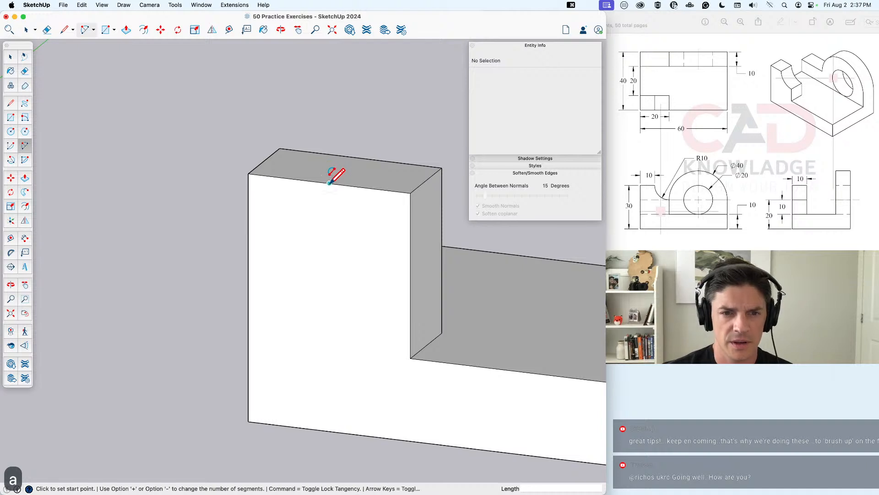
click(411, 275)
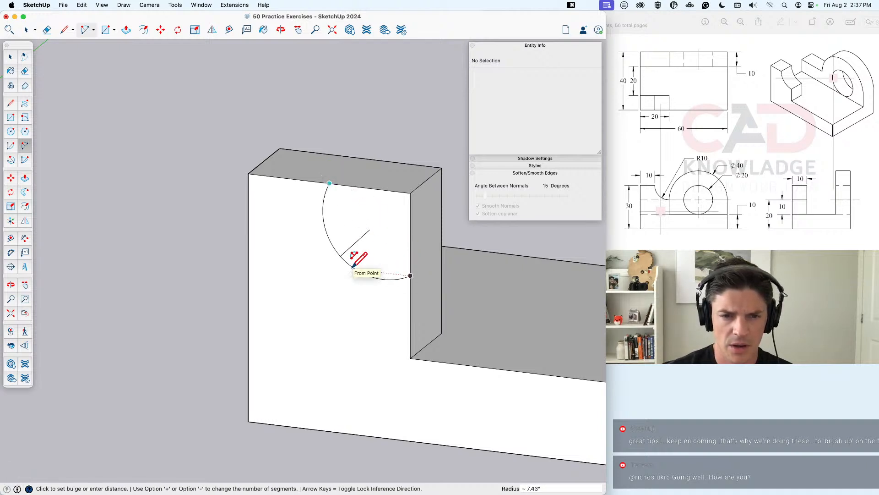
middle_drag(364, 250, 435, 196)
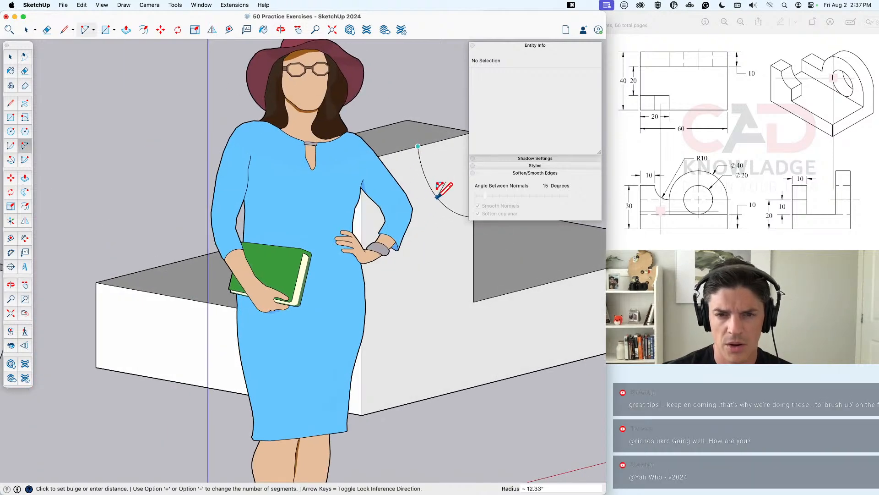
middle_drag(443, 195, 245, 228)
key(Escape)
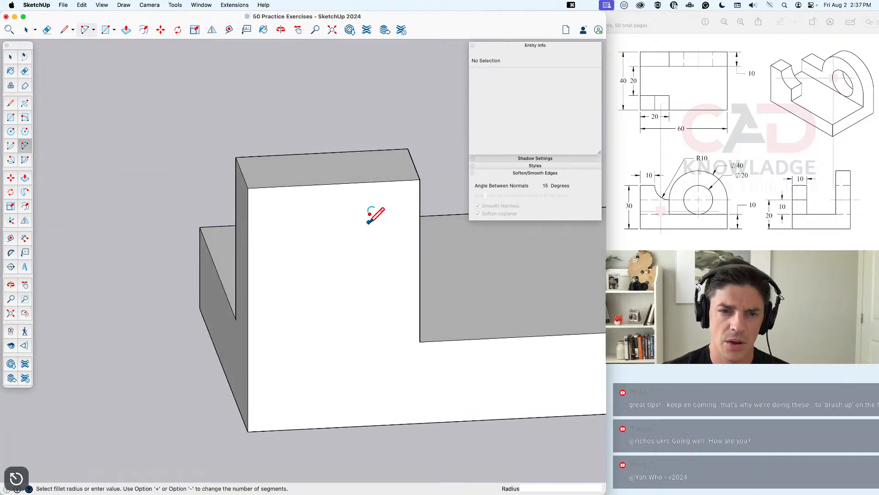
Step: Outline the upper inner corner of the raised block's front face with lines joining the midpoints of its inner vertical edge and top edge
middle_drag(348, 241, 313, 241)
key(l)
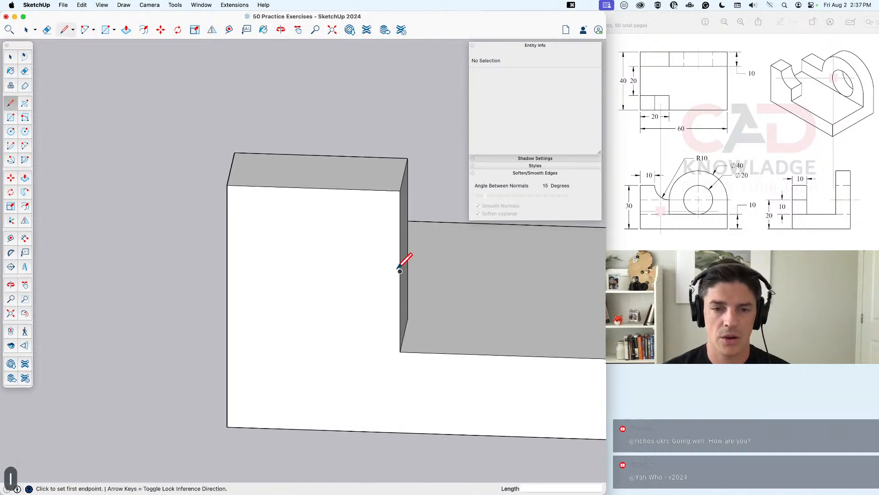
click(400, 271)
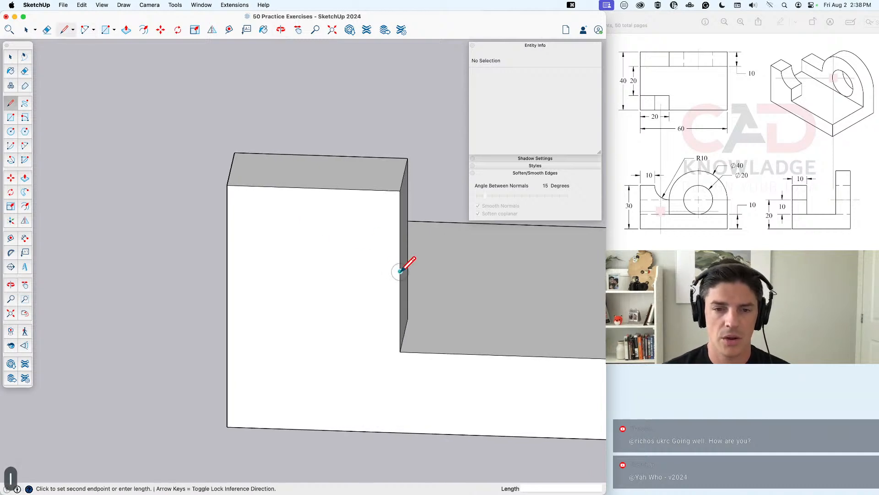
click(313, 188)
key(space)
click(337, 220)
middle_drag(336, 220, 329, 228)
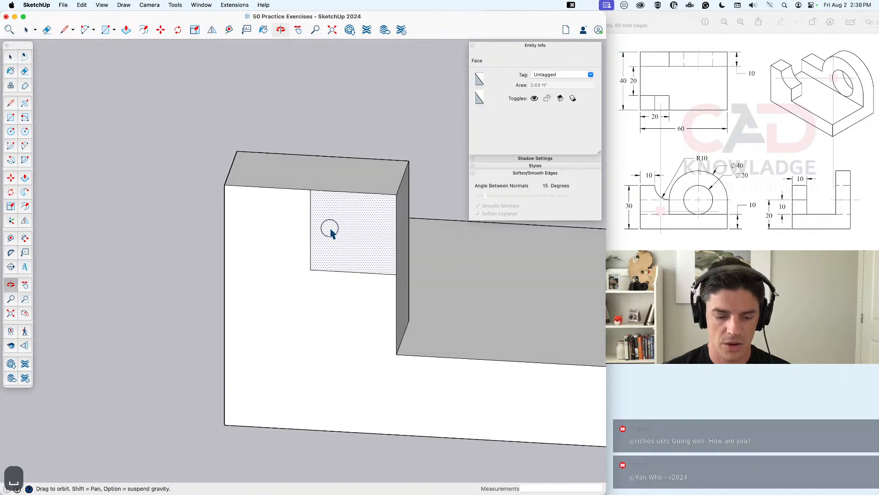
Step: Draw a concave quarter-circle arc inside the outlined corner, tangent to the guide lines between the two edge midpoints, trimming the square corner
key(a)
click(311, 189)
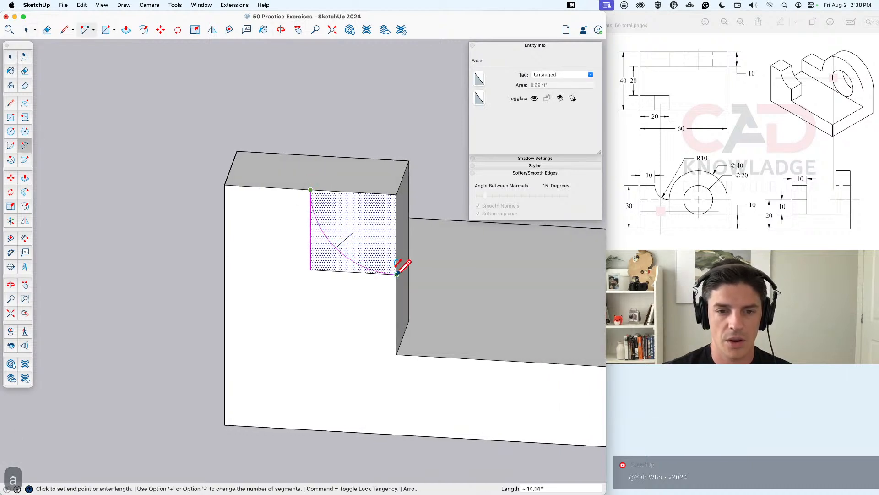
click(396, 274)
key(space)
Step: Push the quarter-circle face through the full thickness of the corner block to cut the curved notch
key(p)
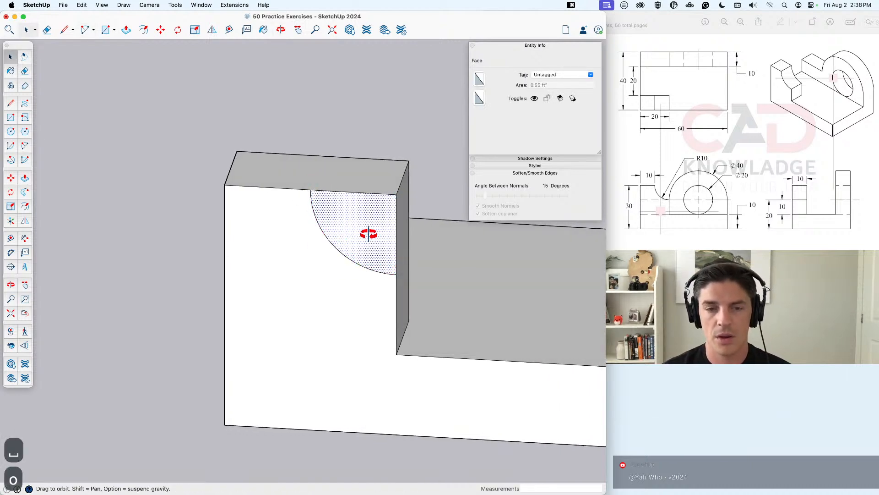
click(370, 232)
click(395, 172)
key(space)
scroll(396, 174, down, 3)
middle_drag(396, 174, 295, 292)
scroll(271, 246, down, 2)
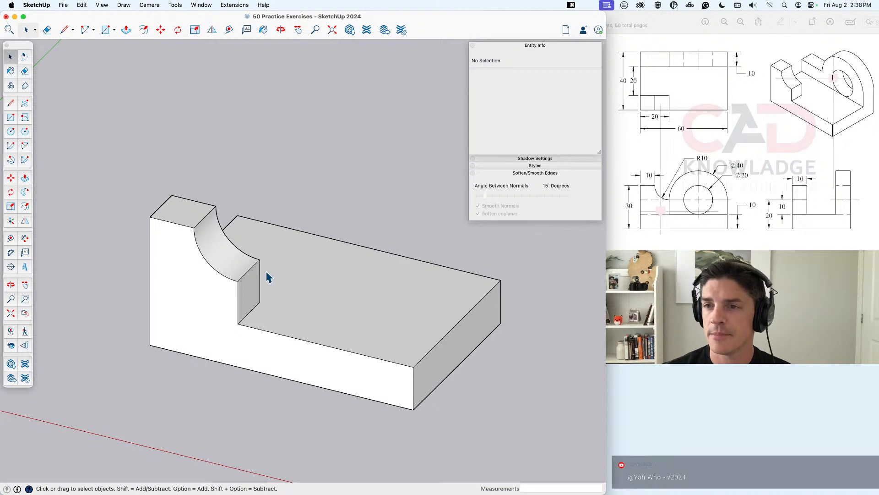
Step: Draw a 10" by 60" rectangle on the base's top face along its full back edge
middle_drag(268, 277, 314, 303)
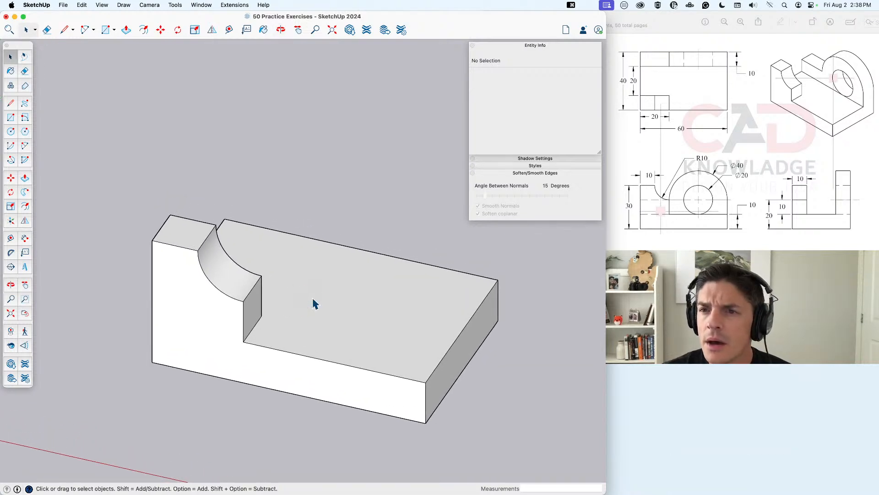
key(r)
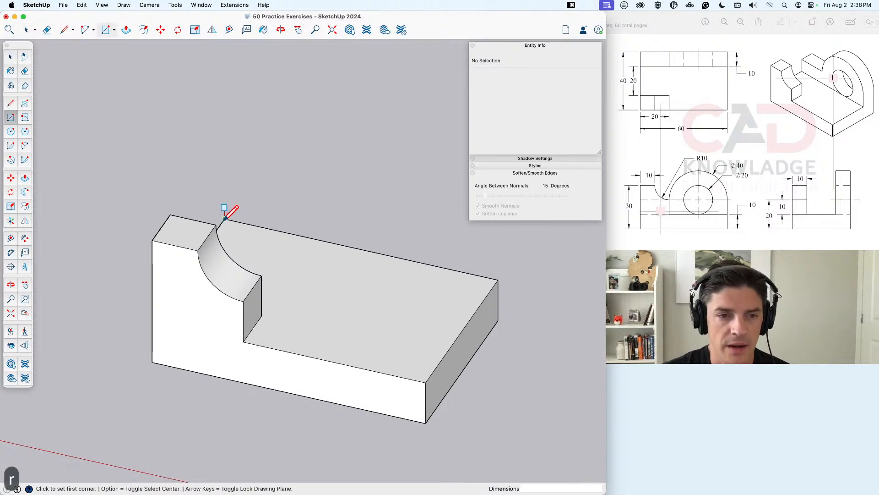
click(224, 219)
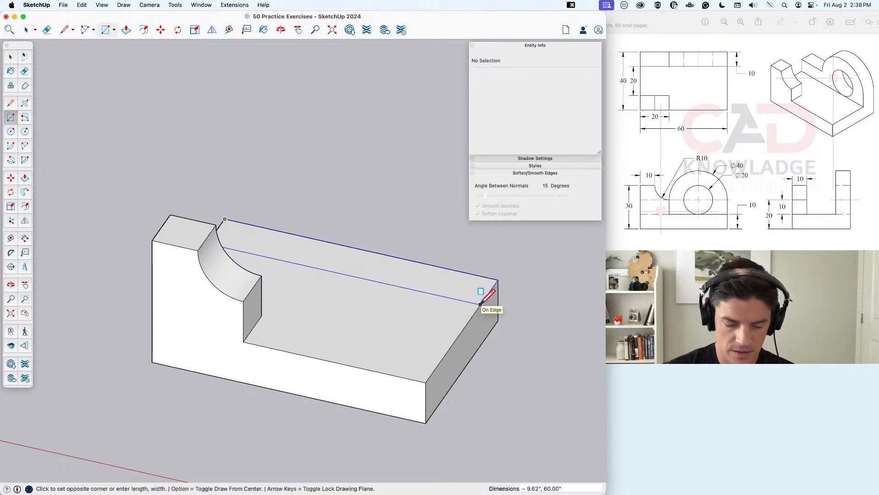
text(10,60)
key(Return)
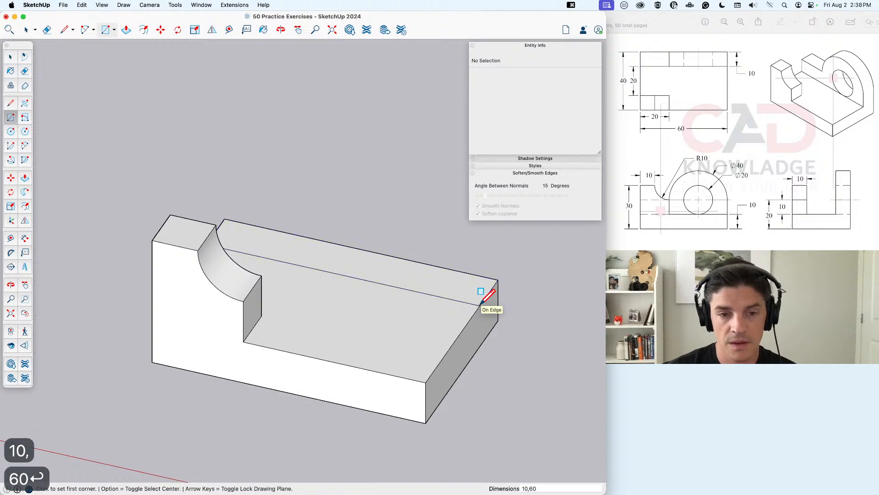
key(space)
Step: Push/pull the strip along the base's back edge up 10" to form the rear upright
shift+middle_drag(484, 308, 473, 337)
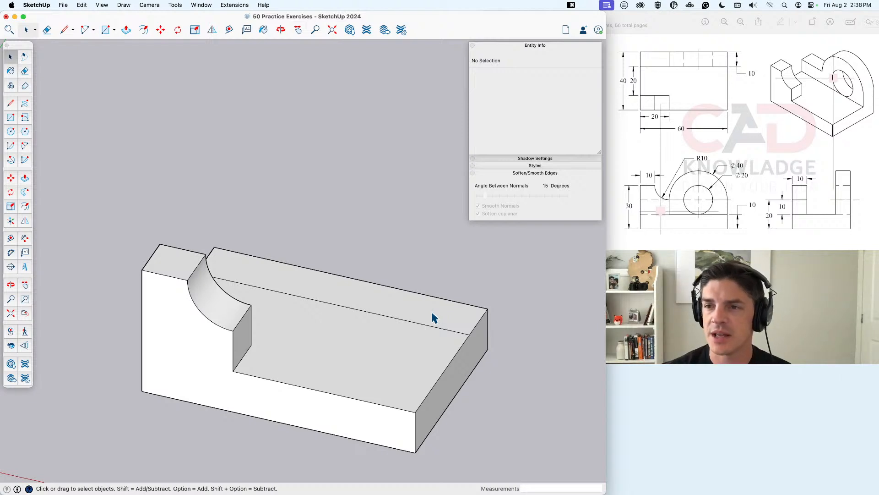
scroll(202, 300, down, 5)
shift+middle_drag(207, 320, 389, 349)
scroll(457, 338, up, 6)
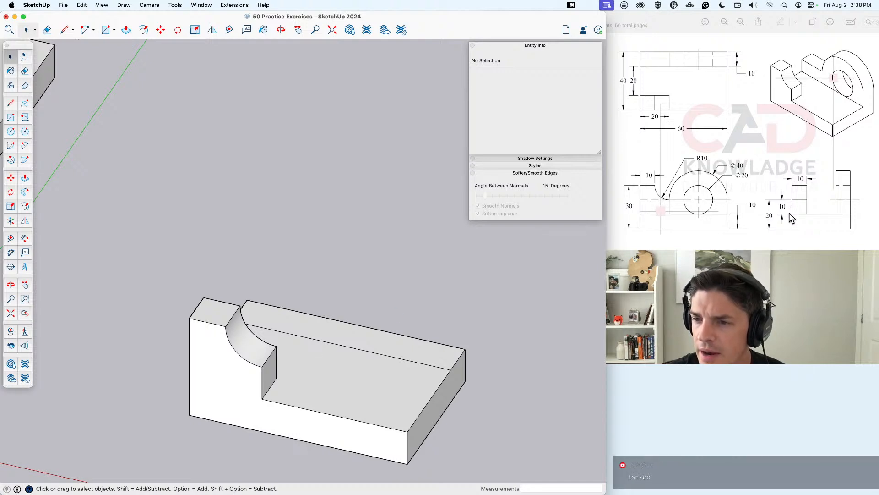
key(p)
click(378, 350)
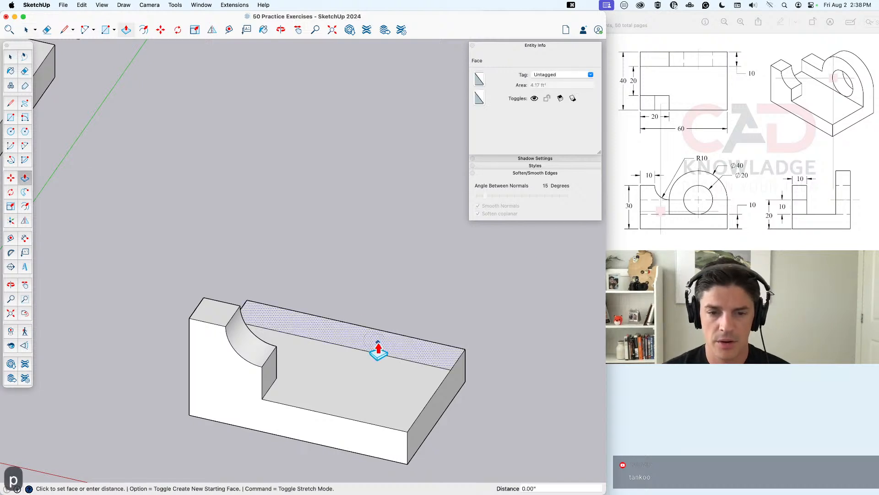
text(10)
key(Return)
middle_drag(379, 353, 422, 345)
Step: In front view, place a vertical guide 20" inward from the upright's outer end edge, opposite the notched block
key(super+3)
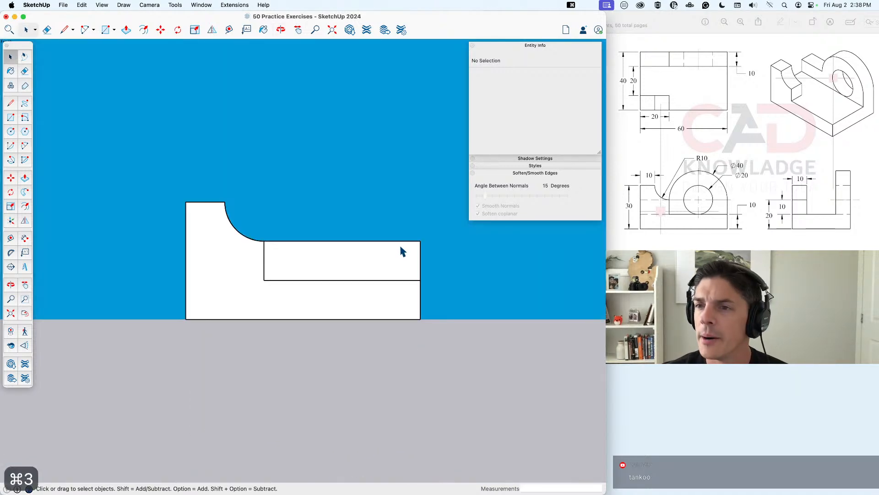
key(t)
click(421, 257)
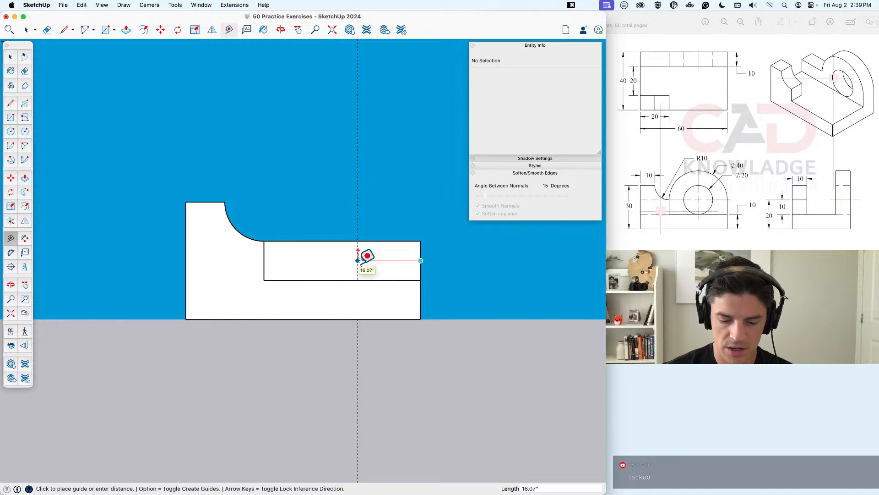
text(20)
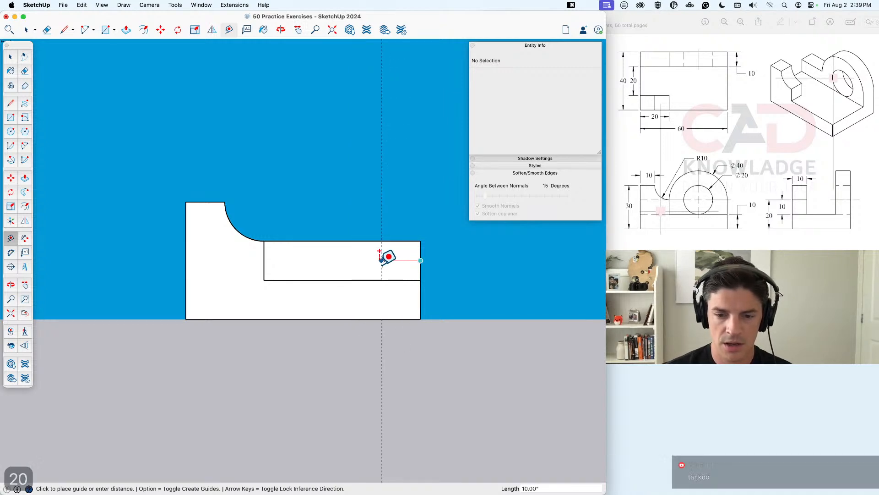
text(20)
key(Return)
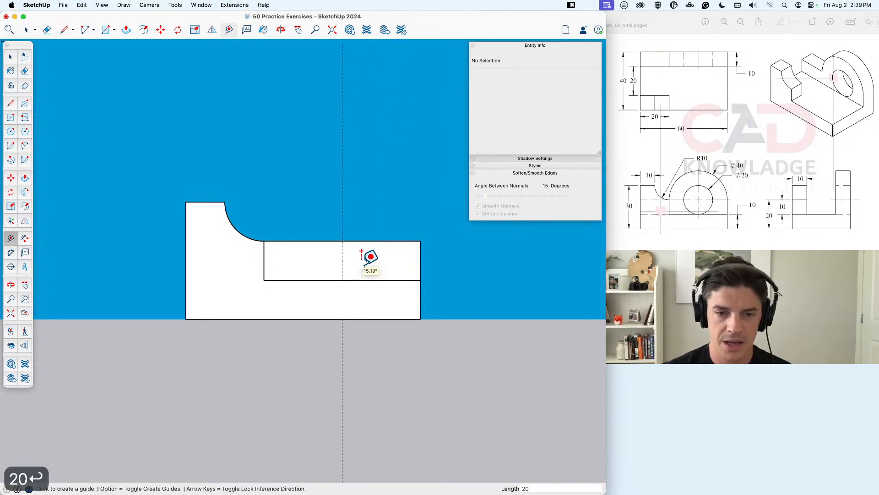
Step: Draw concentric circles of 20" and 10" radius, centred where the guide crosses the upright's top edge
key(c)
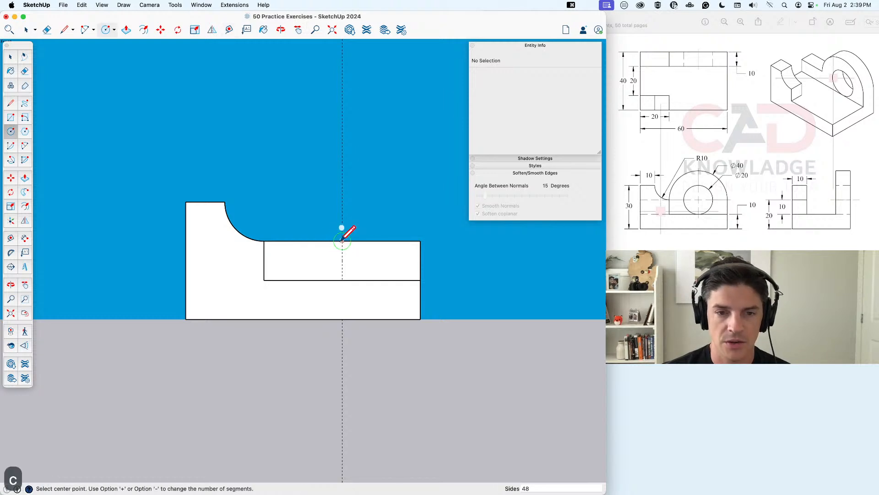
click(342, 240)
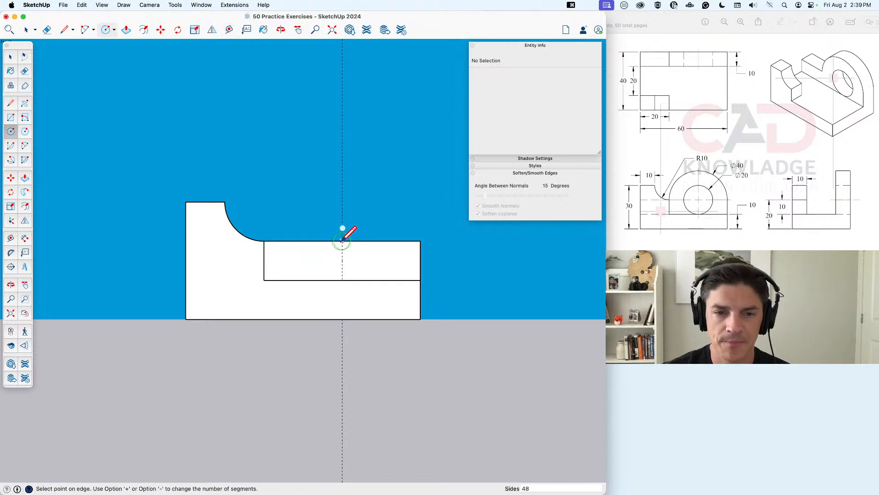
click(420, 240)
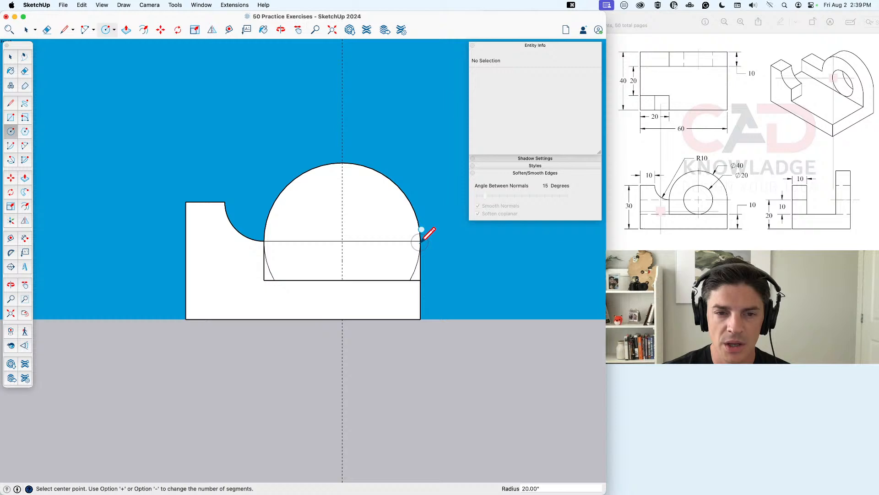
click(343, 240)
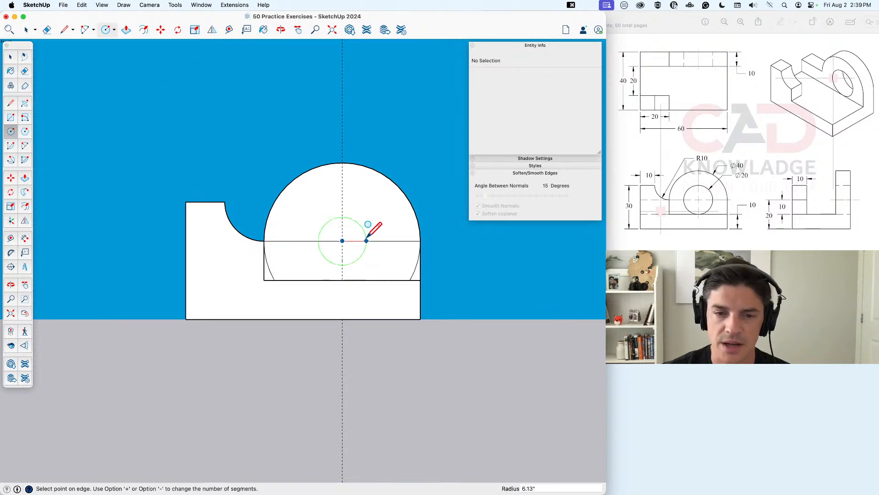
text(10)
key(Return)
mouse_move(386, 232)
middle_down()
mouse_move(338, 275)
mouse_move(379, 241)
middle_up()
Step: Remove the large circle's lower portion and restore the base's top face by retracing its short end edge
key(space)
click(370, 298)
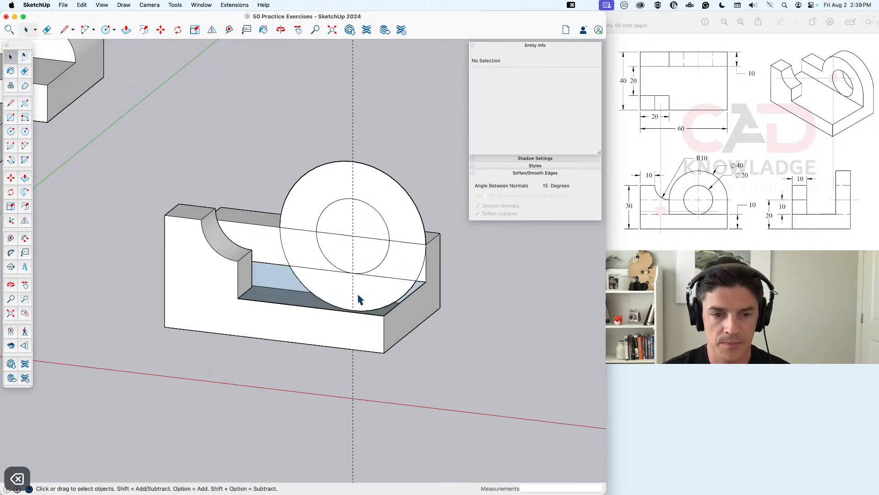
key(e)
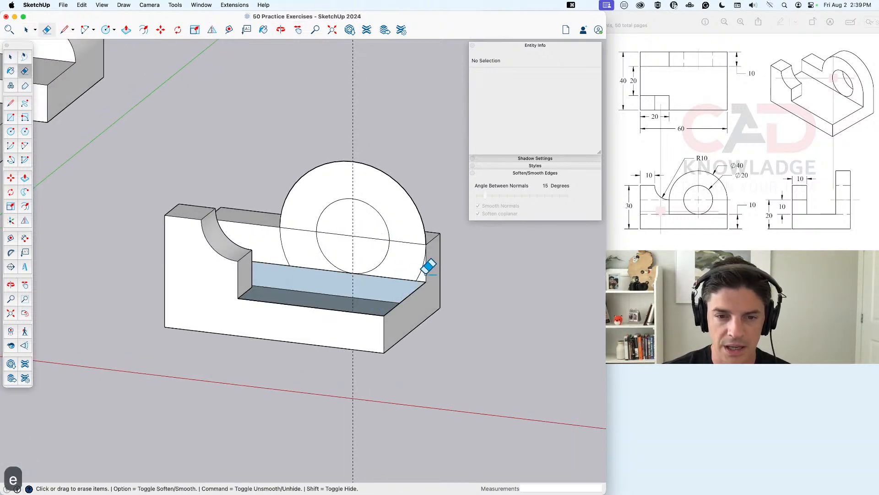
key(space)
key(e)
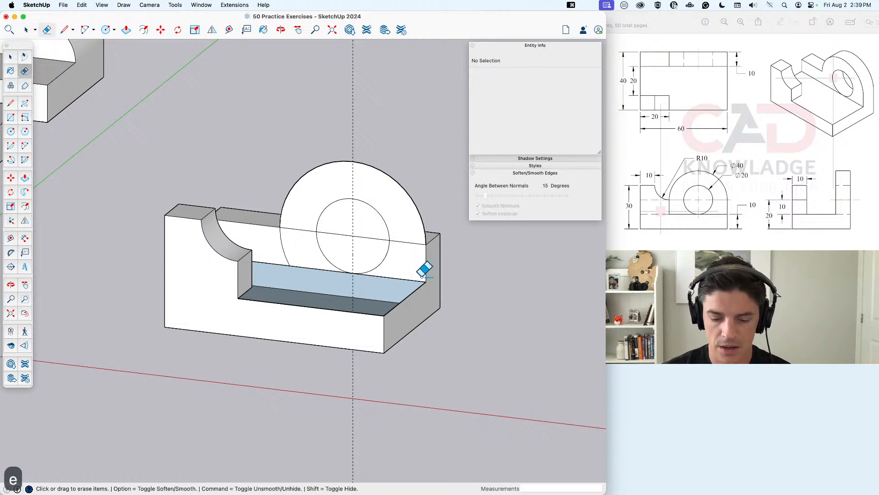
key(l)
click(426, 281)
click(384, 316)
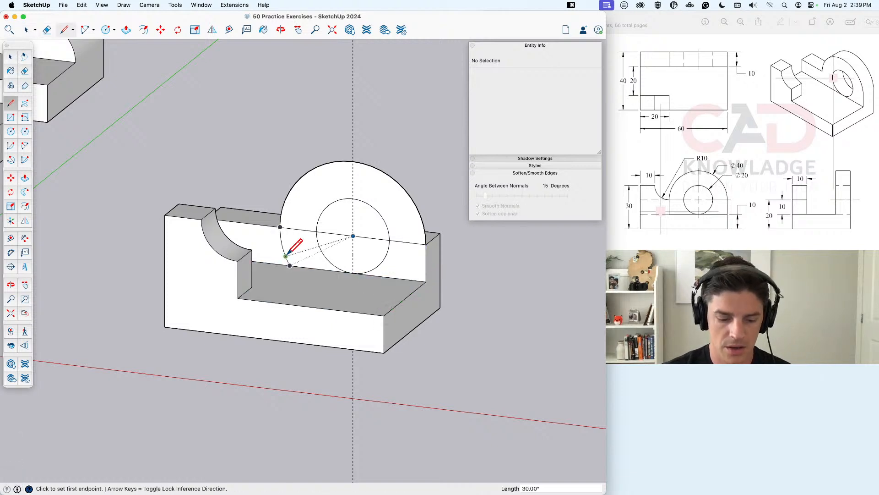
key(e)
drag(284, 249, 293, 251)
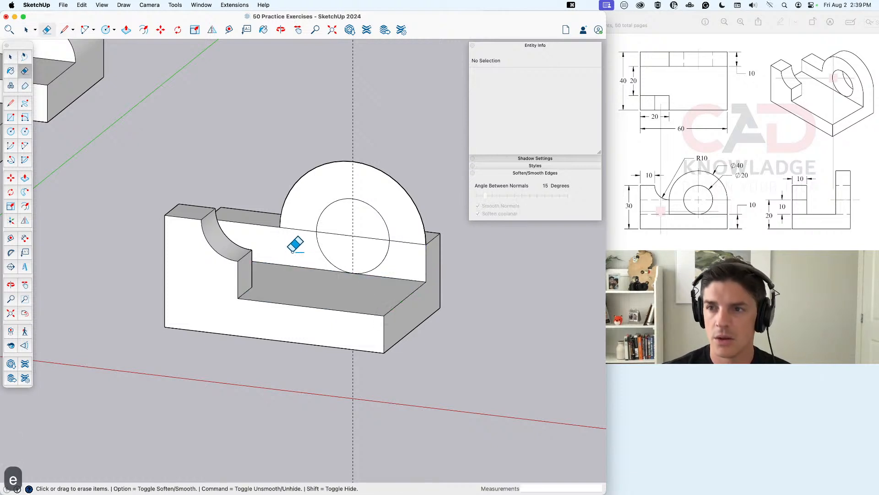
Step: Undo the circle drawing and trimming back to the plain upright with its vertical guide
click(341, 235)
key(super+z)
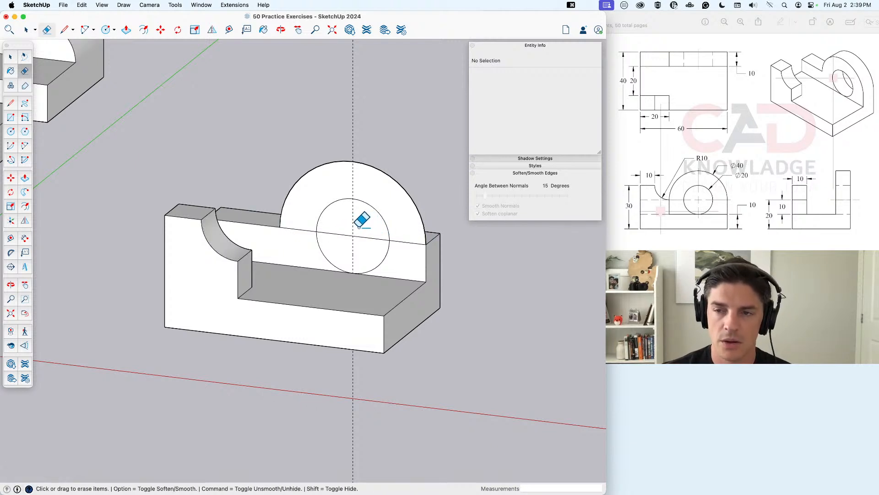
key(space)
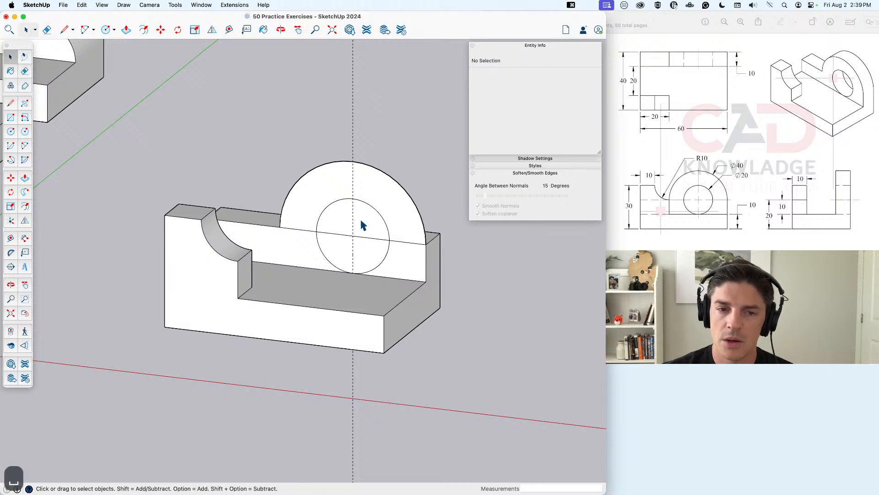
key(super+z)
key(super+z)
key(super+z)
key(super+z)
key(super+z)
key(super+z)
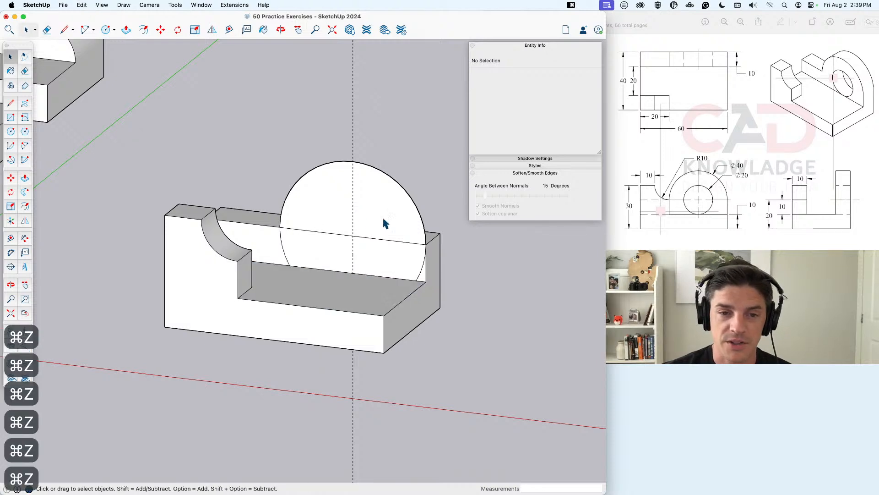
key(super+z)
key(super+z)
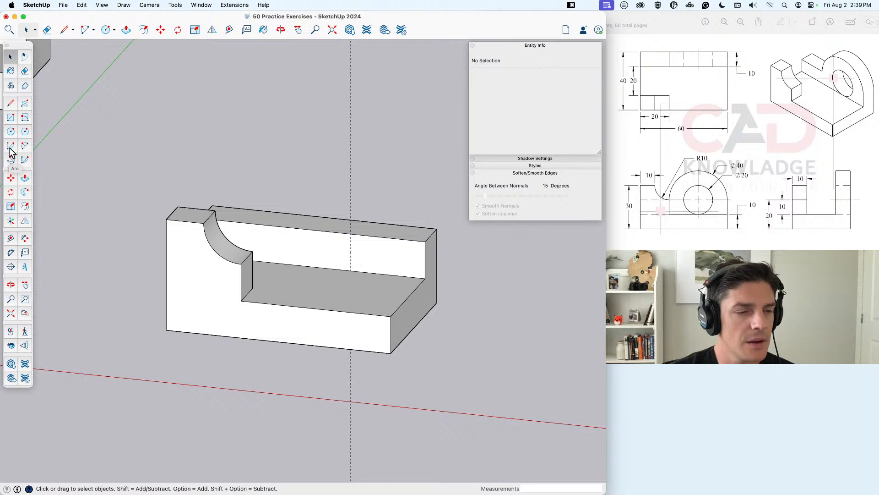
Step: Draw a vertical 180° arc of 20" radius on the upright's front top edge, centred at the guide
click(11, 131)
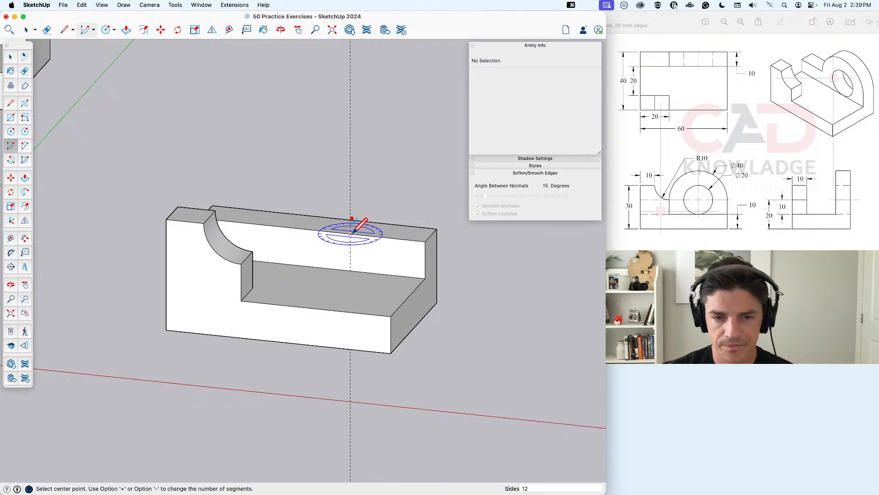
key(Left)
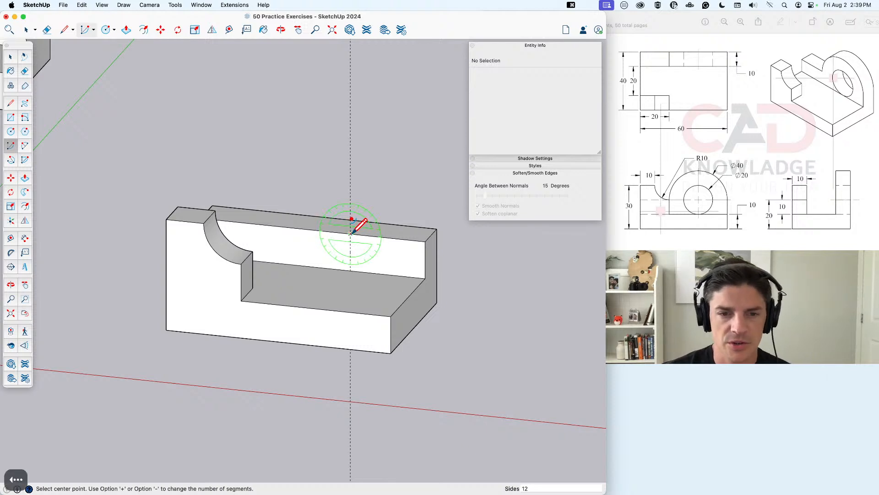
click(352, 232)
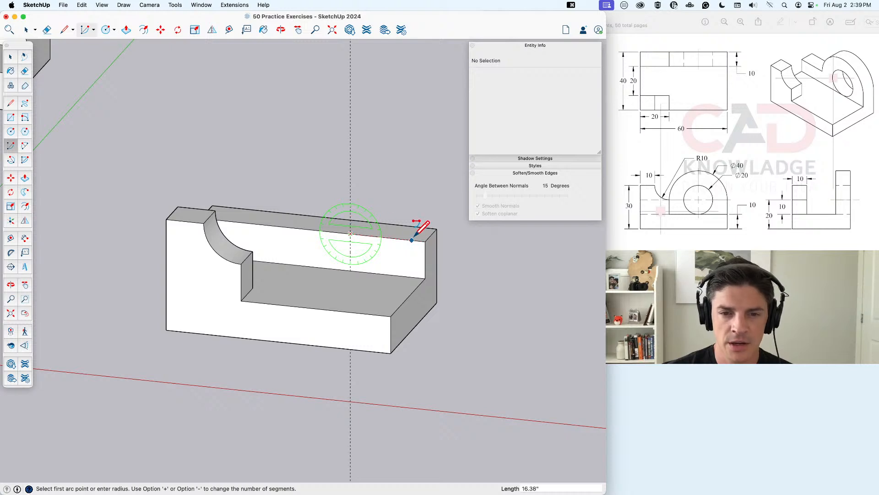
click(425, 242)
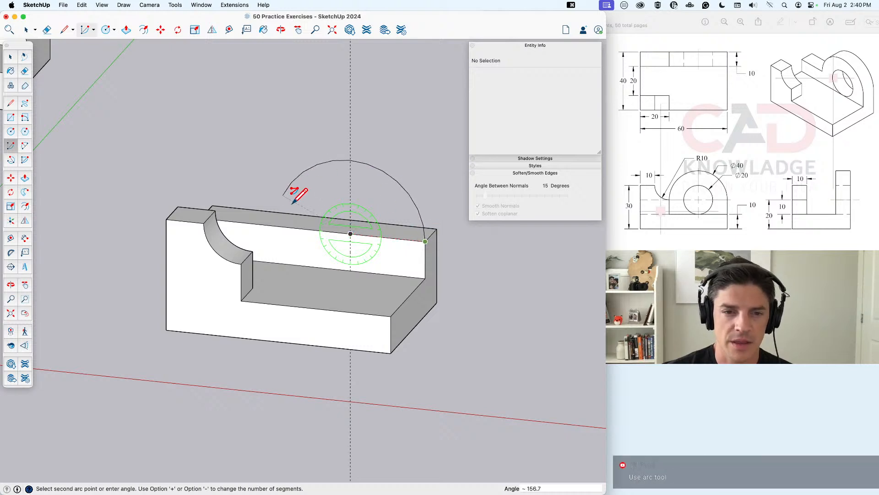
click(277, 225)
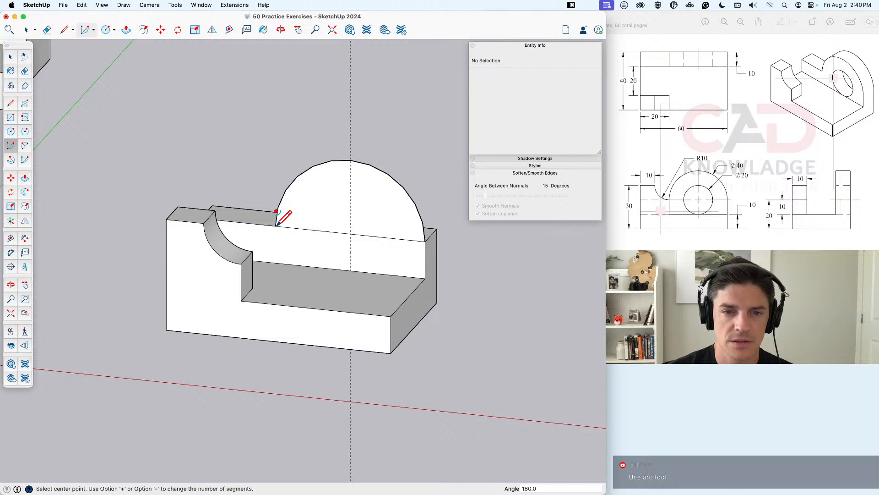
key(space)
scroll(320, 224, down, 3)
middle_click(376, 231)
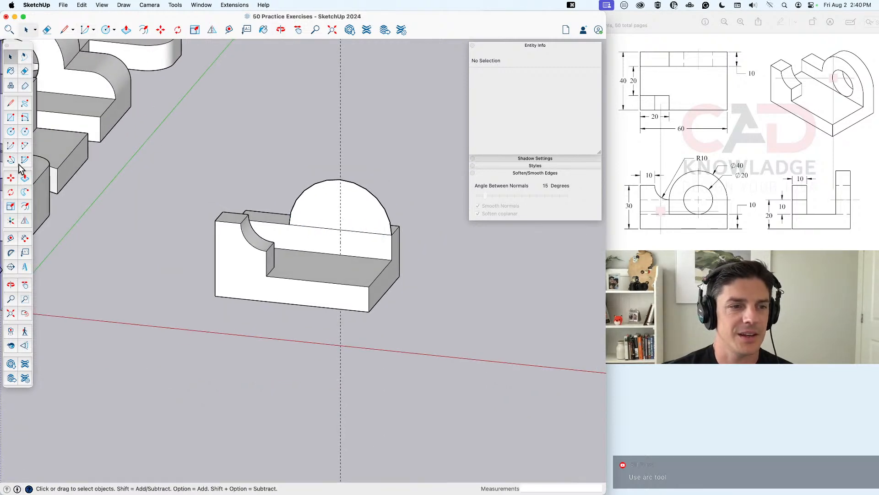
Step: Undo the semicircle and redraw it as a vertical 24-segment, 180° arc from the upright's outer top corner, centred at the guide
click(93, 30)
click(87, 14)
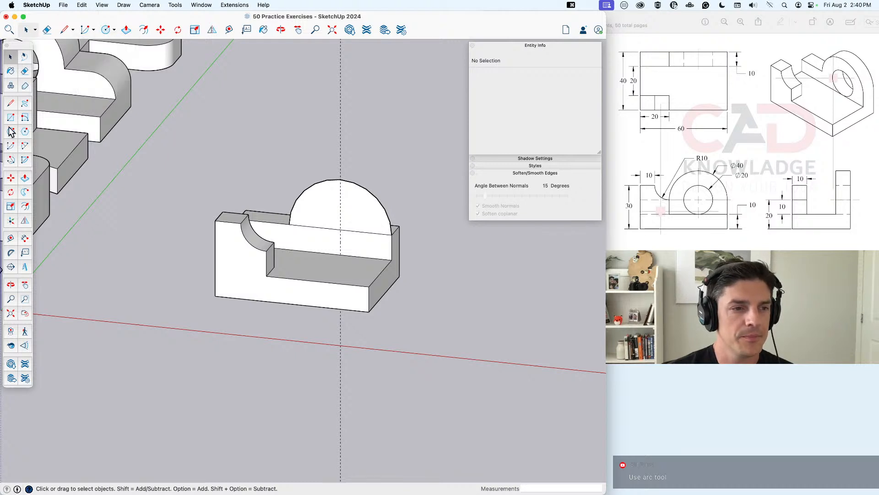
click(11, 146)
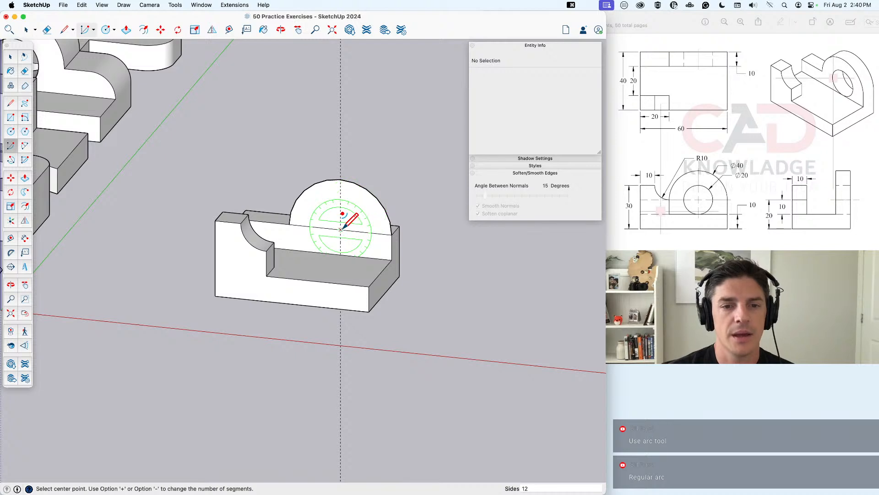
key(super+z)
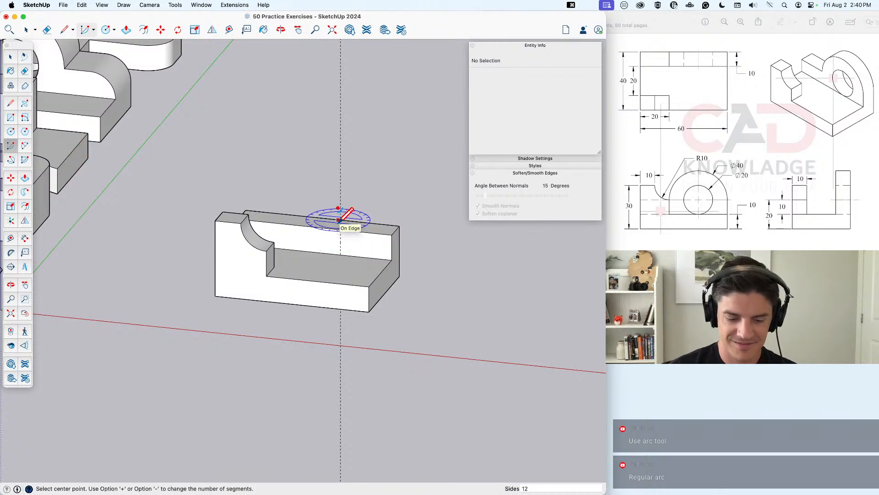
text(24)
key(Return)
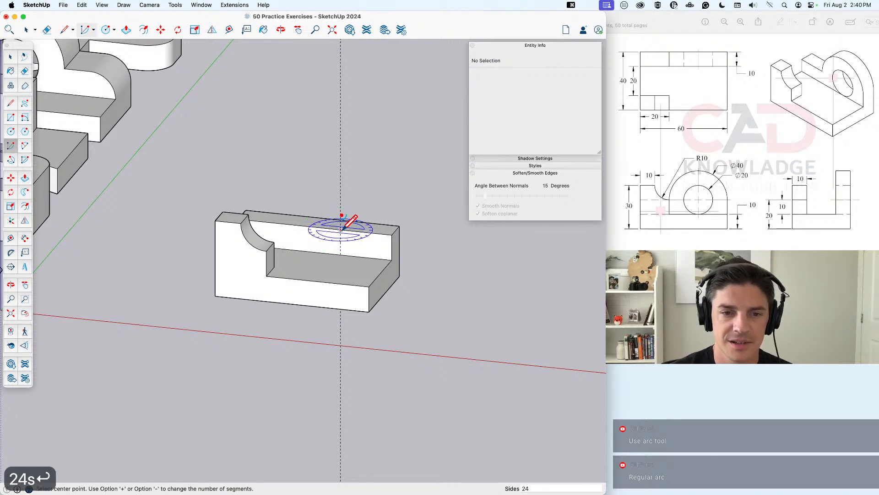
key(Left)
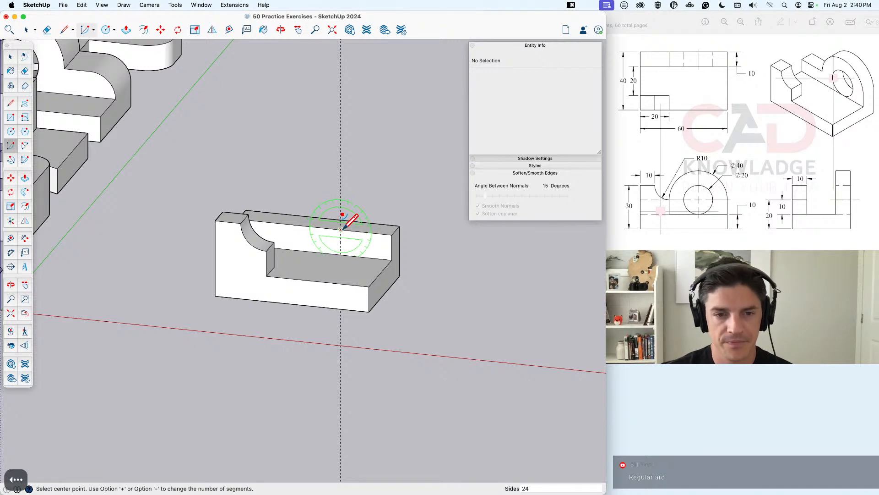
click(340, 229)
click(392, 235)
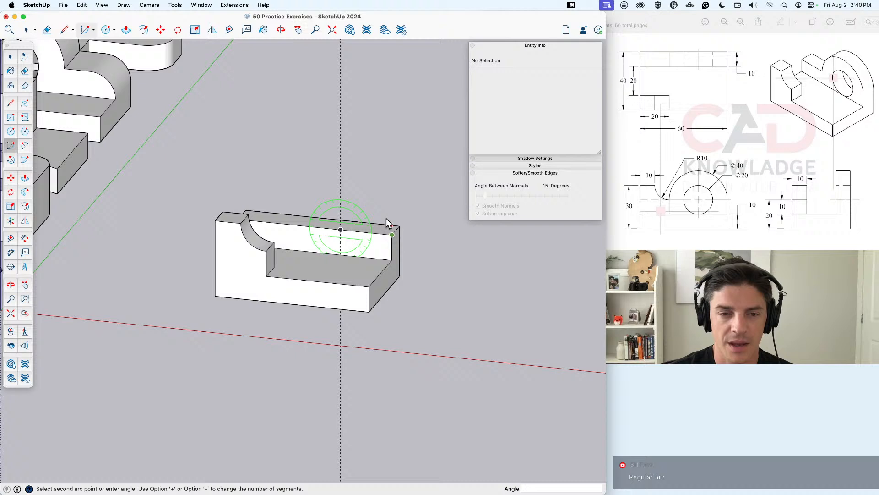
click(289, 223)
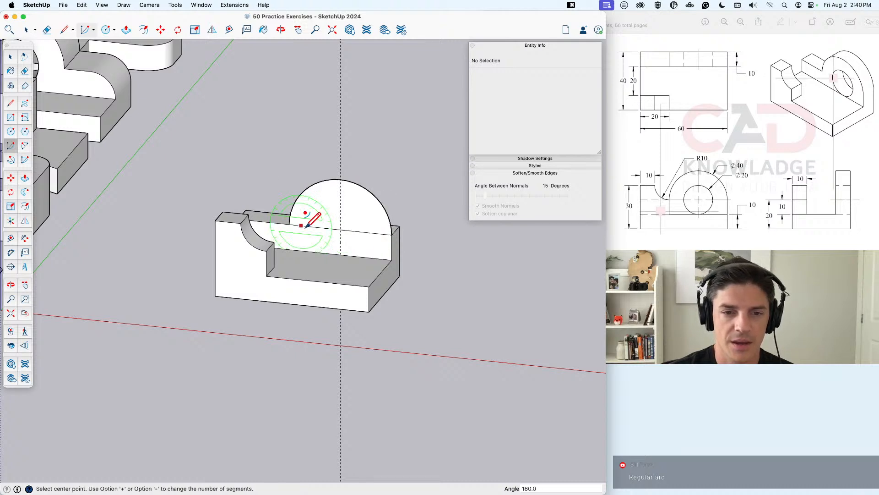
key(c)
click(341, 229)
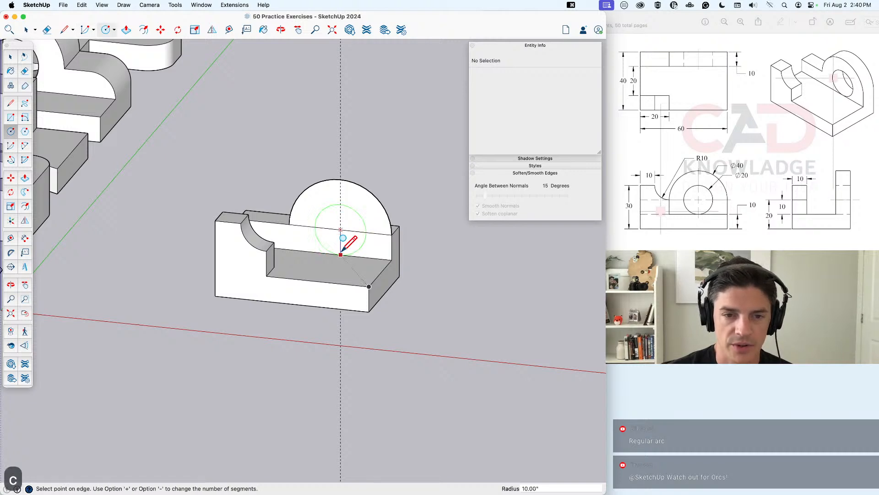
key(Escape)
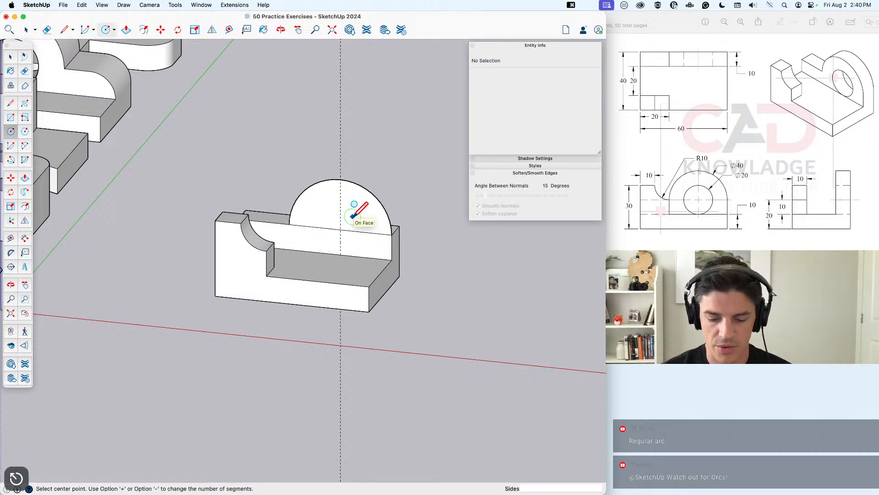
Step: Push/Pull the front semicircle back to the upright's rear and erase the line dividing the front face
key(space)
middle_drag(354, 220, 352, 225)
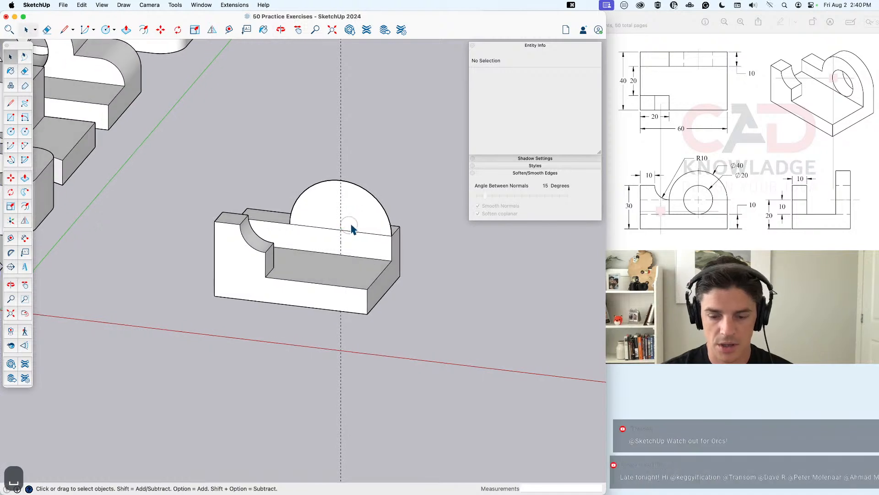
key(p)
click(361, 229)
click(399, 231)
key(e)
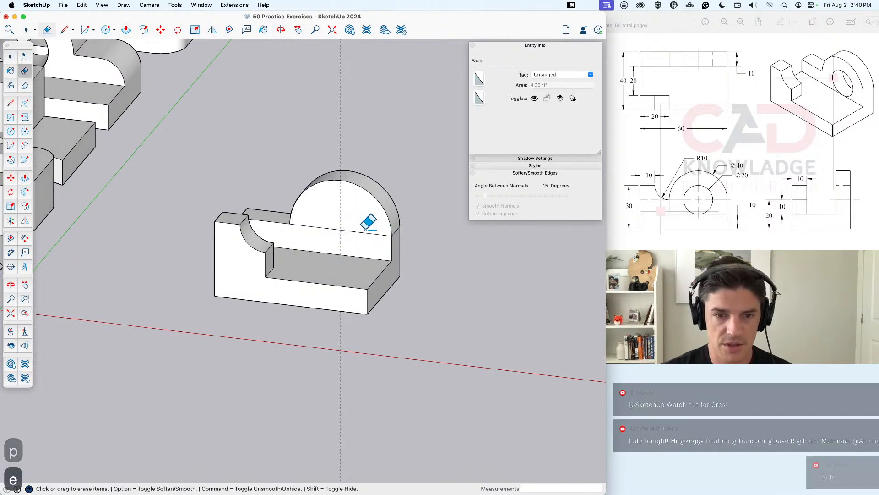
key(space)
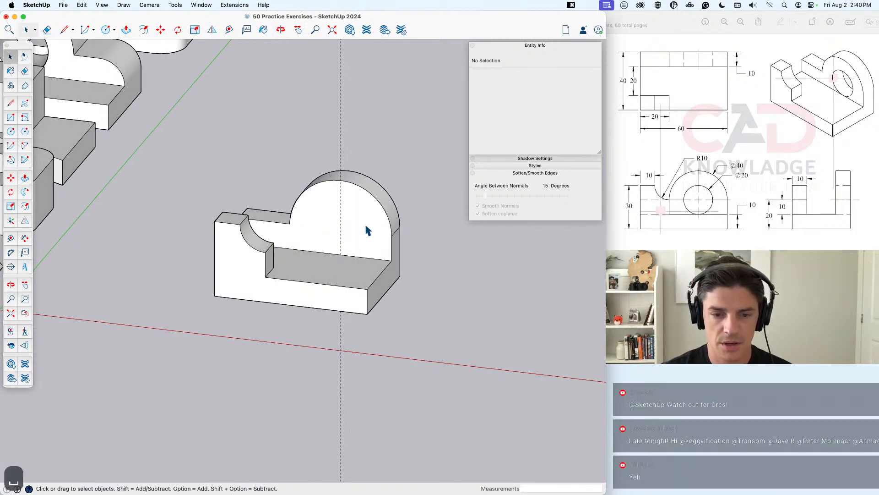
Step: Delete the upright's front face to erase the dividing line behind it, and restore the face by retracing its short vertical end edge
click(365, 228)
key(Delete)
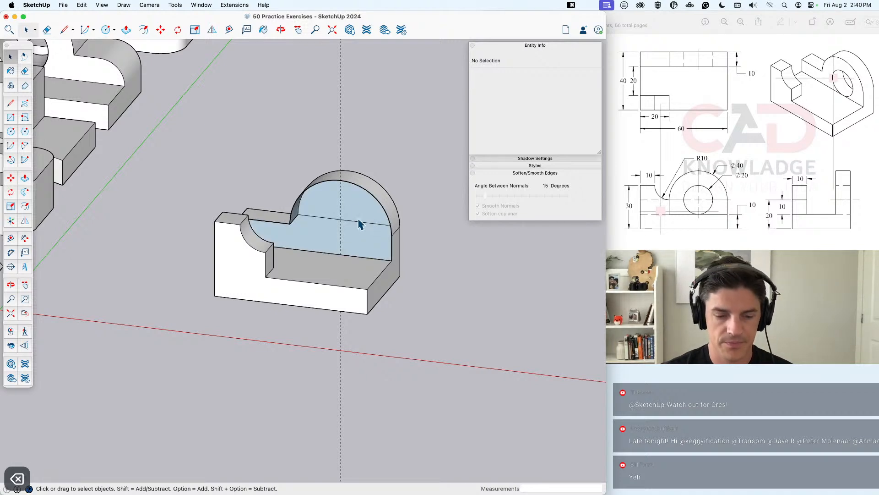
key(e)
key(l)
click(392, 235)
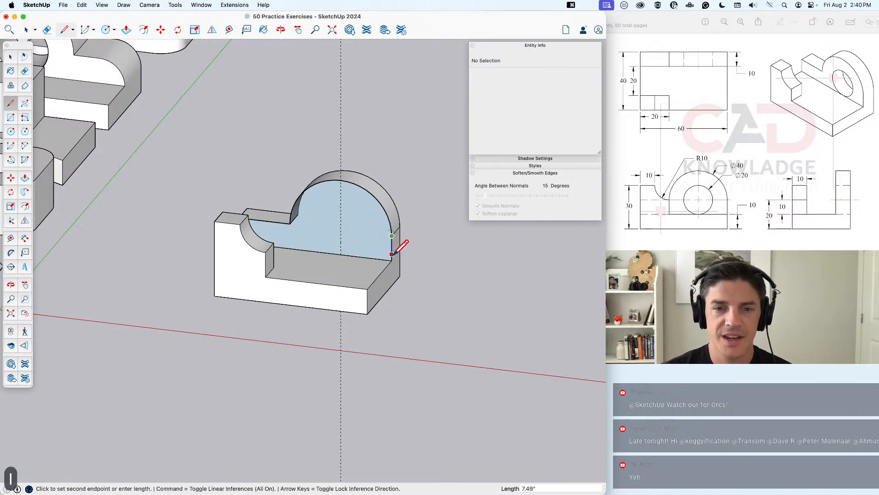
click(393, 260)
key(space)
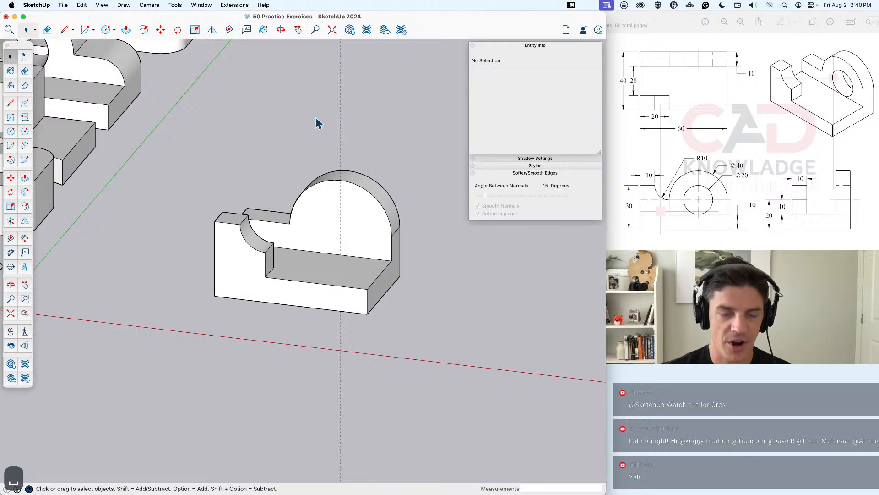
Step: Cut a through hole in the rounded upright from a circle of 10" radius centred on the large arc's centre
scroll(349, 256, up, 2)
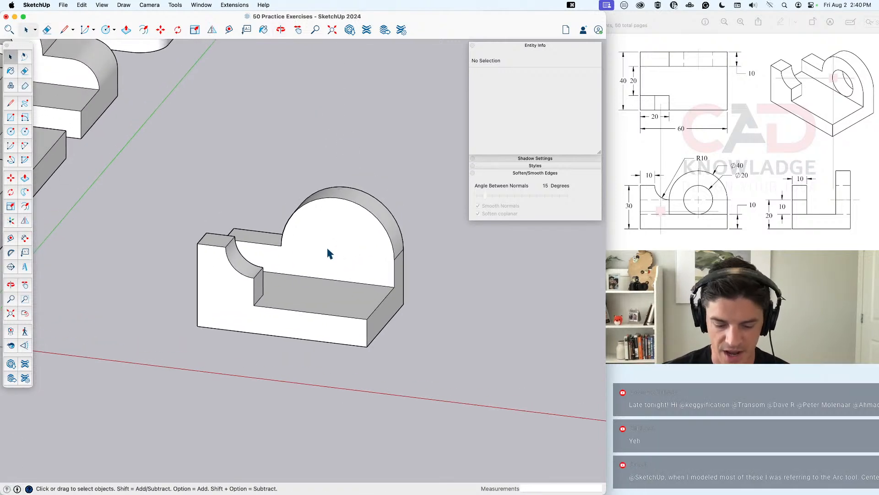
key(c)
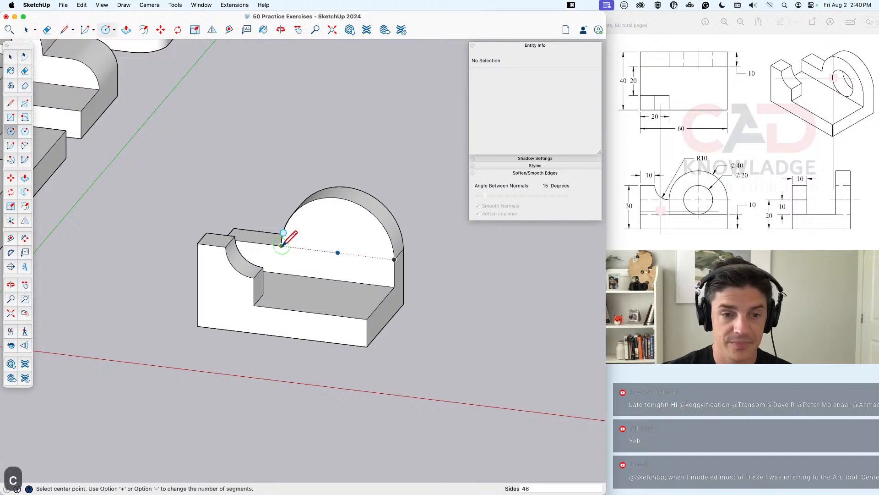
click(338, 252)
text(10.00")
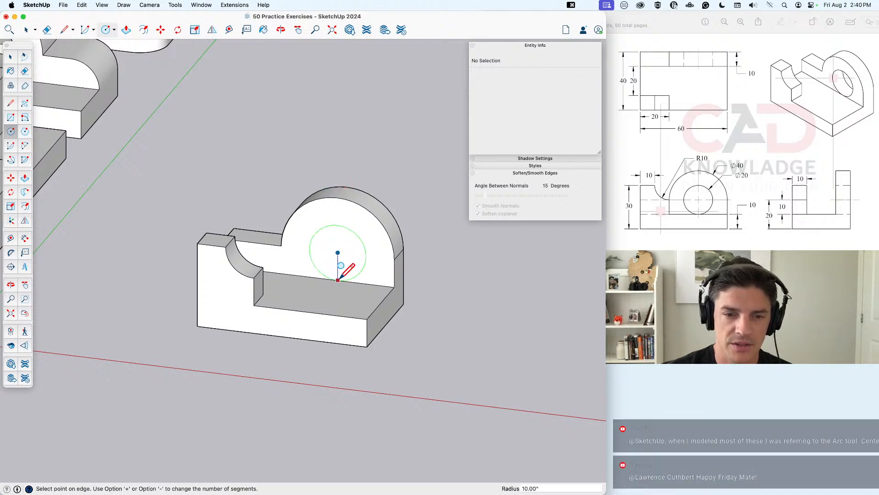
key(Return)
key(p)
click(351, 236)
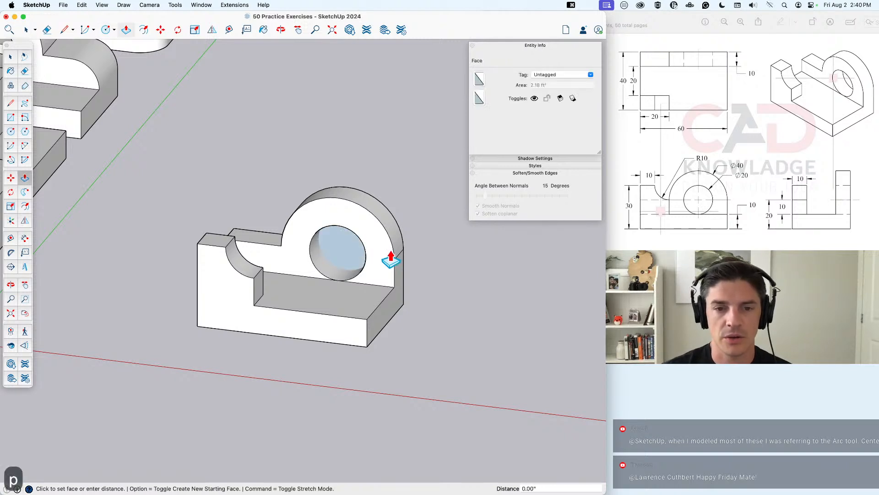
click(403, 256)
key(space)
Step: Soften the seam where the rounded edge meets the upright's straight end, and group the entire part
middle_drag(403, 271, 369, 284)
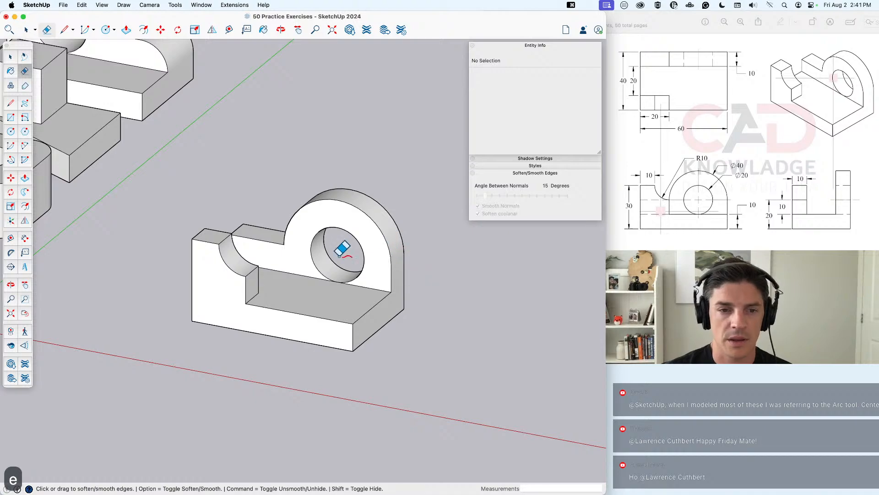
middle_drag(341, 247, 514, 265)
scroll(514, 265, down, 2)
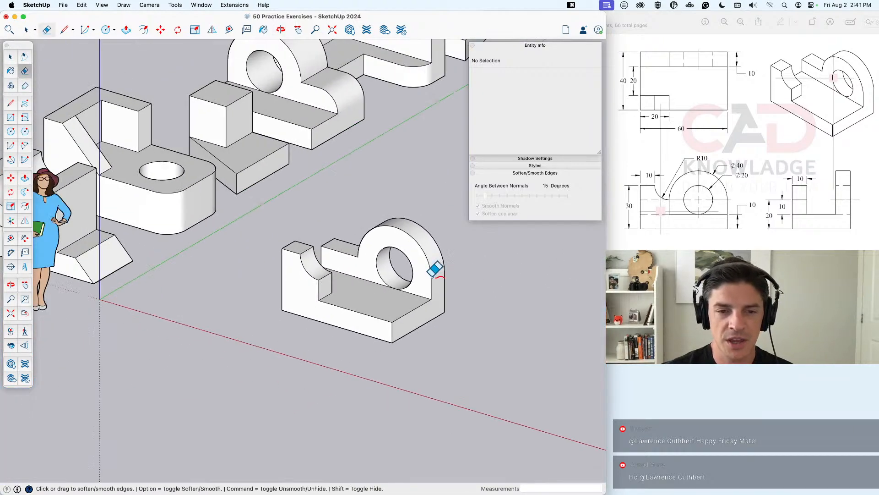
triple_click(354, 289)
right_click(367, 278)
click(400, 351)
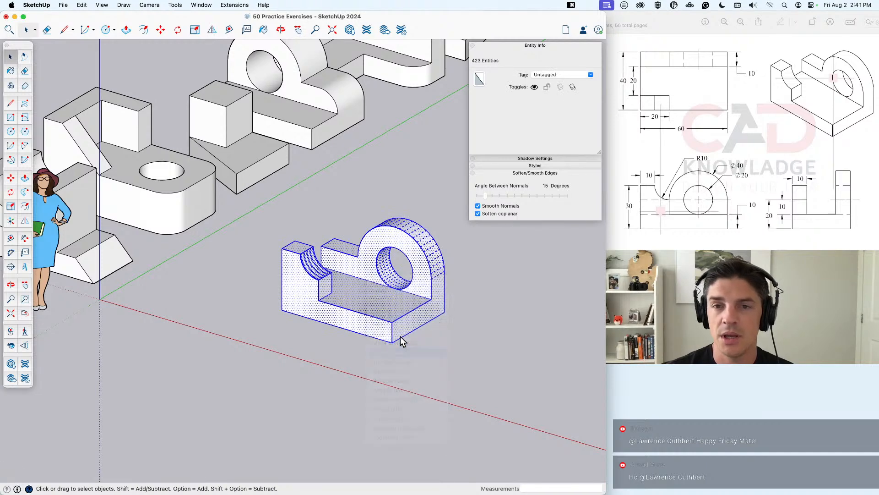
Step: Name the stepped half-cylinder group "Practice – 6", reusing the instance name copied from the Practice – 5 group
middle_drag(419, 157, 359, 259)
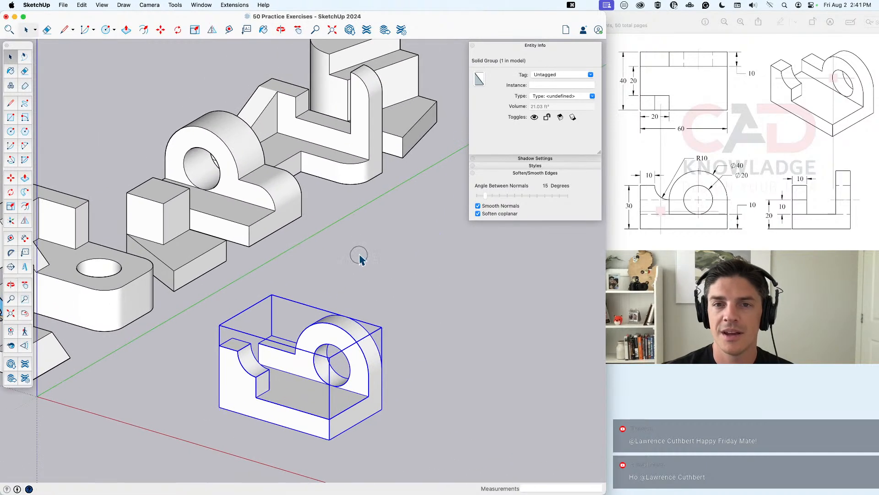
click(404, 87)
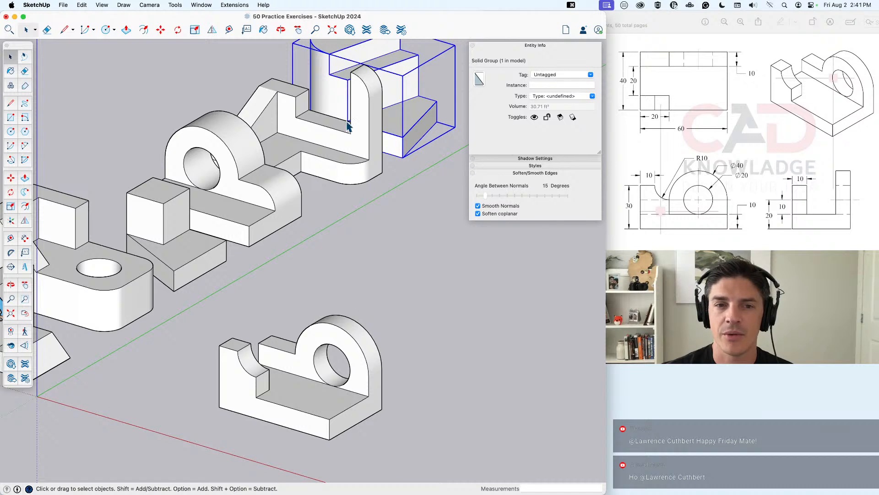
click(348, 123)
click(413, 97)
click(345, 154)
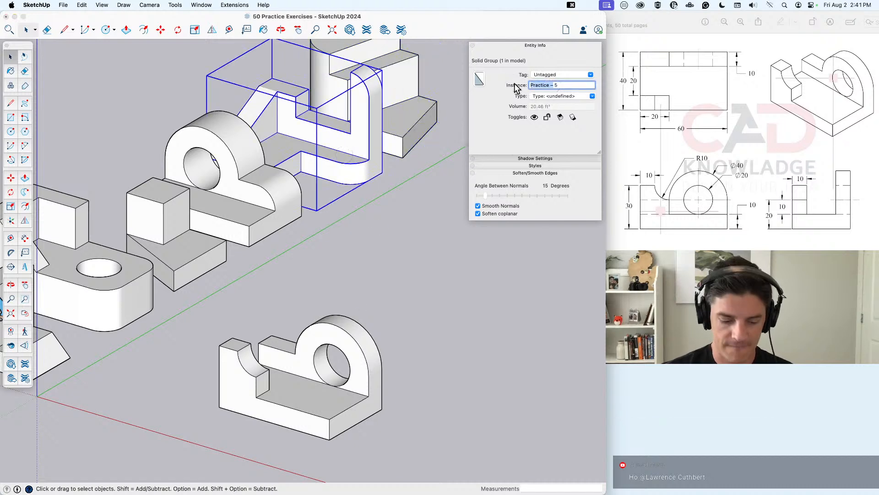
key(cmd+c)
click(413, 111)
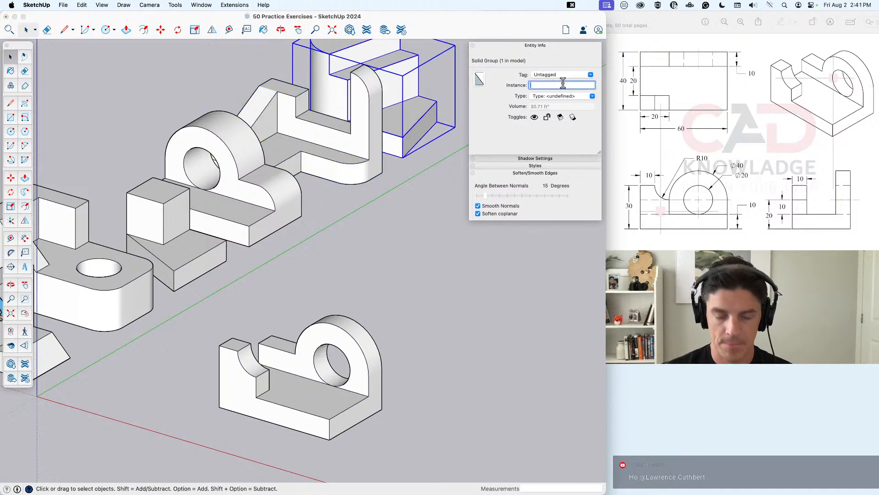
key(cmd+v)
key(Return)
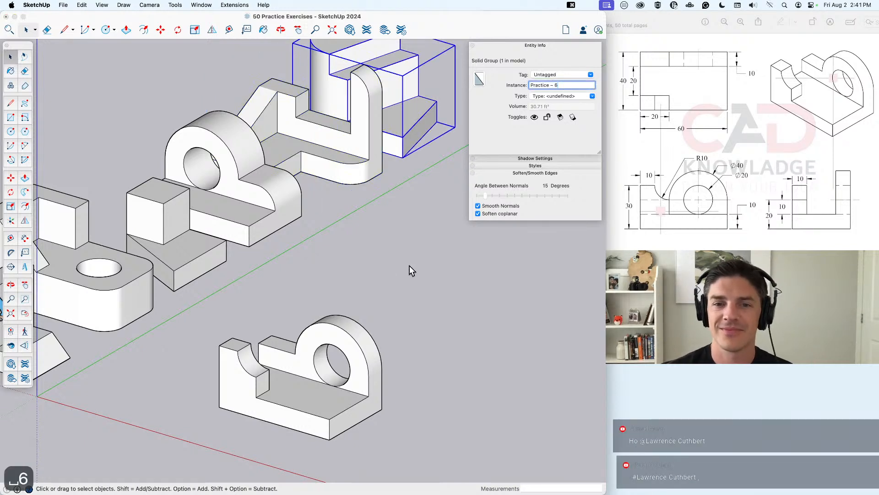
Step: Name the new group with the rounded, holed upright "Practice – 7"
click(343, 379)
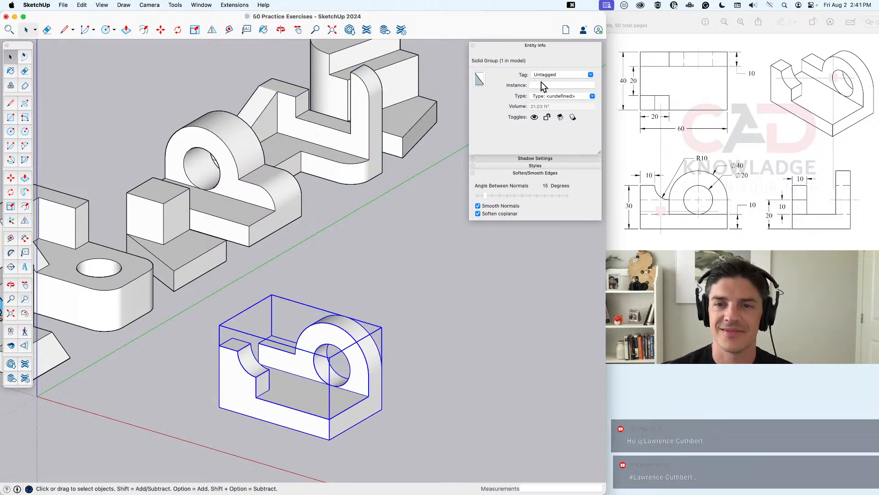
click(571, 85)
key(super+v)
text(7)
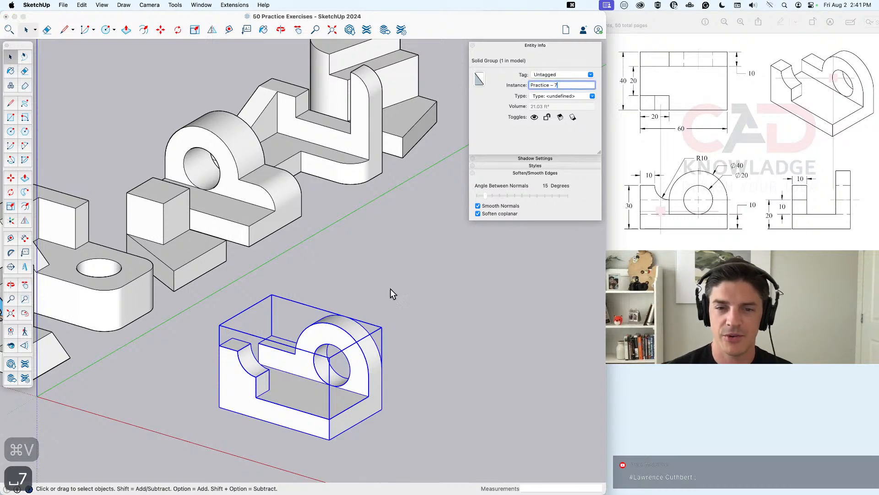
Step: Move the Practice – 7 group about 348" by its lower front corner to the far end of the row beside the green axis, and deselect it
middle_drag(391, 289, 314, 412)
key(m)
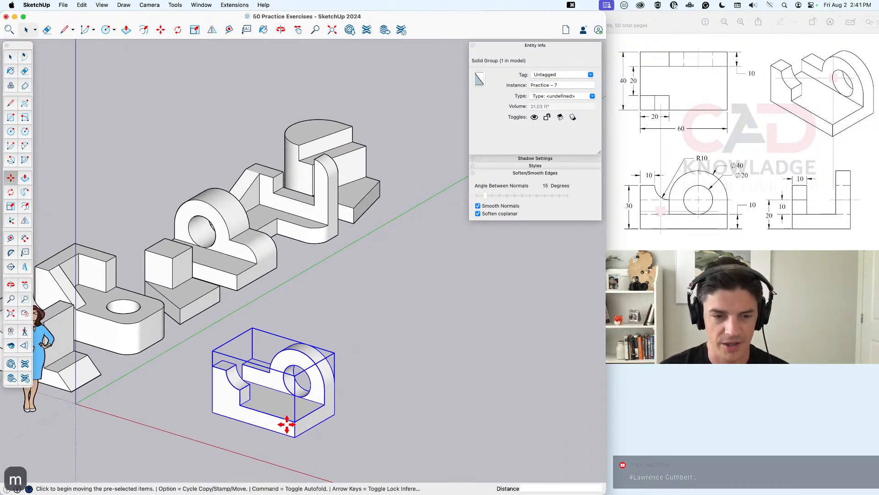
click(295, 436)
click(409, 193)
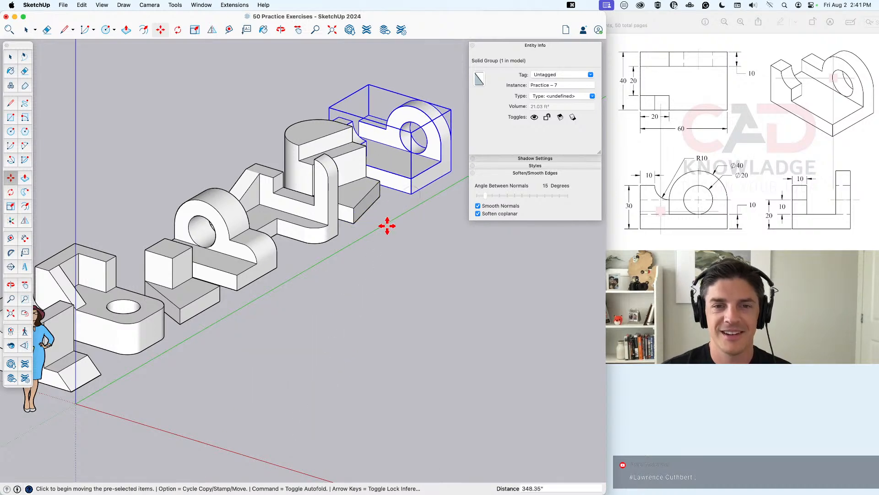
key(space)
middle_drag(386, 226, 359, 351)
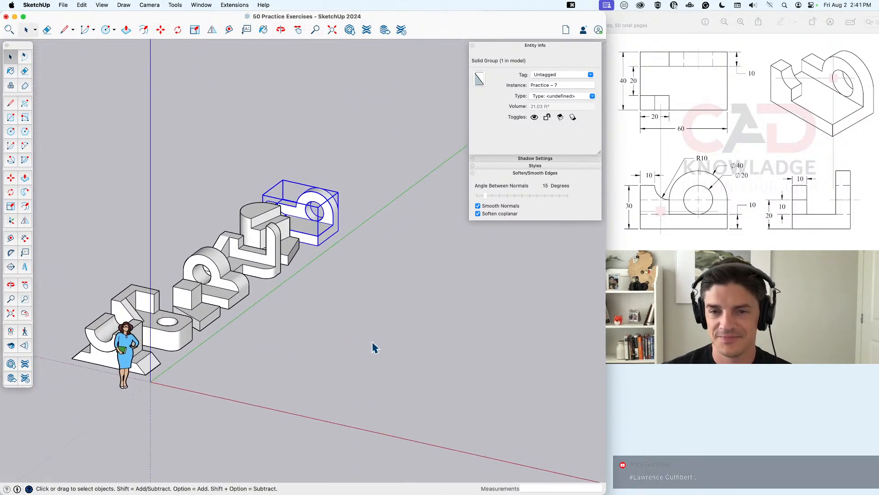
click(368, 347)
Step: Switch to Preview and show the Practice - 8 drawing (8.jpg)
key(super+Tab)
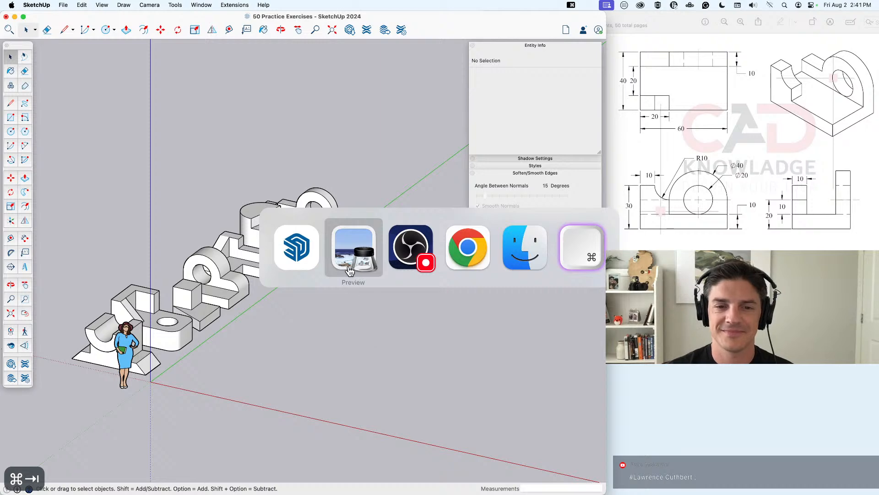
click(349, 271)
key(Down)
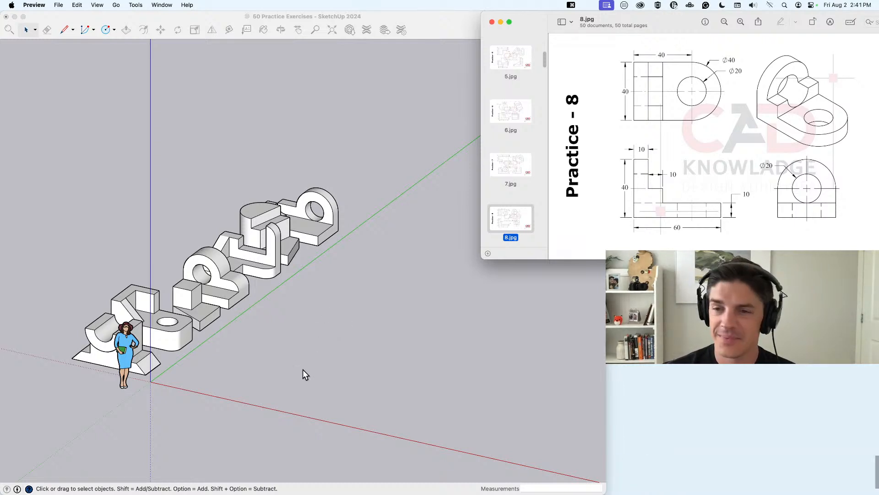
Step: Return to SketchUp and draw a 60" by 40" rectangle on the empty ground beside the red axis
scroll(277, 406, up, 4)
mouse_move(271, 384)
middle_down()
mouse_move(264, 388)
mouse_move(320, 378)
middle_up()
click(263, 388)
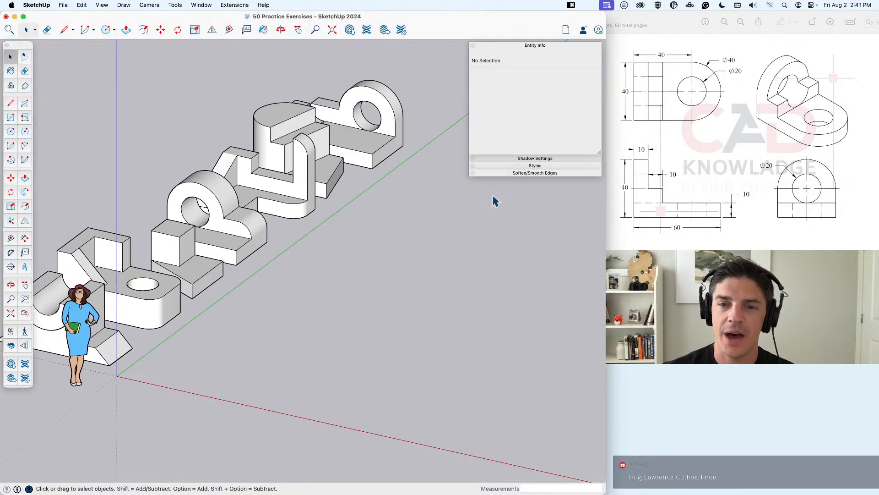
key(o)
drag(251, 367, 256, 368)
key(space)
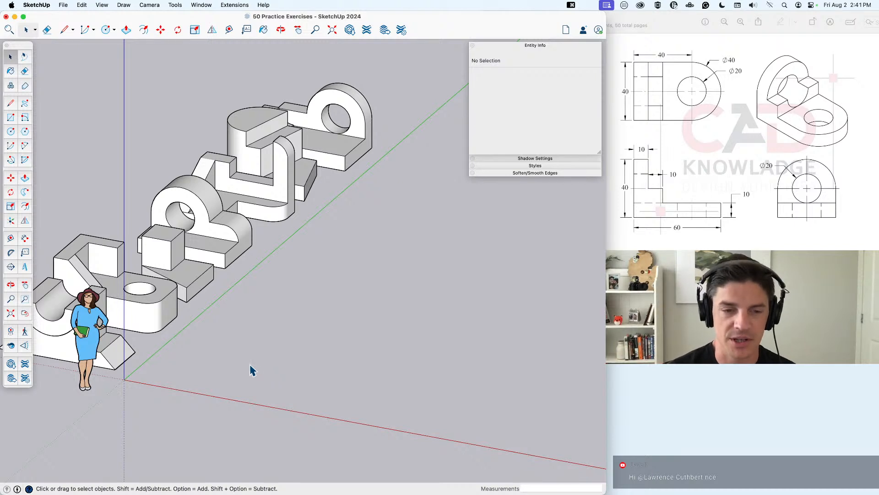
key(r)
click(245, 384)
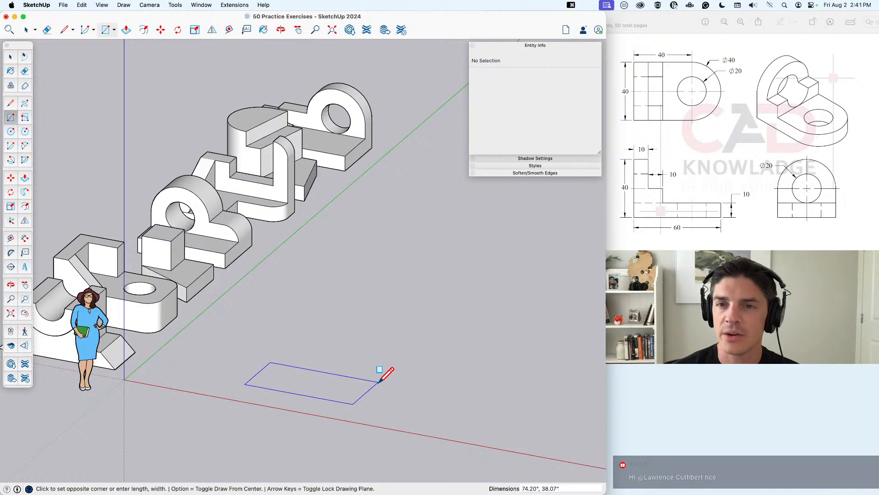
text(60)
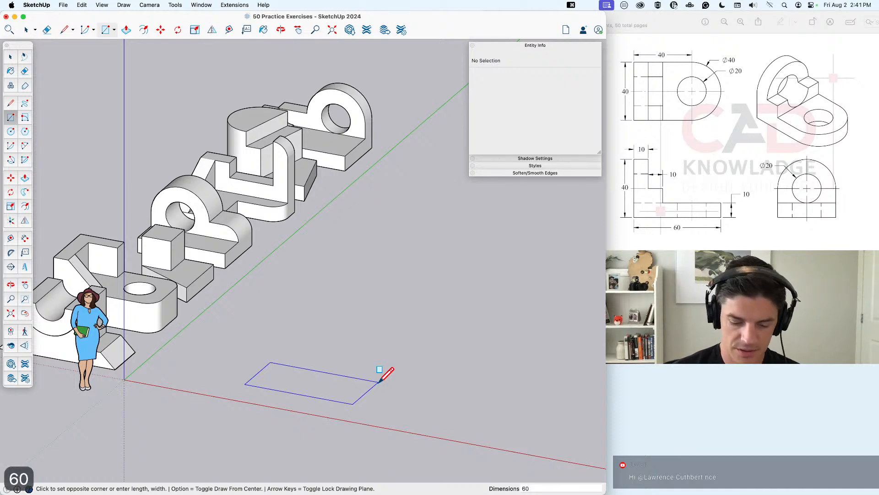
text(,40)
key(Return)
key(space)
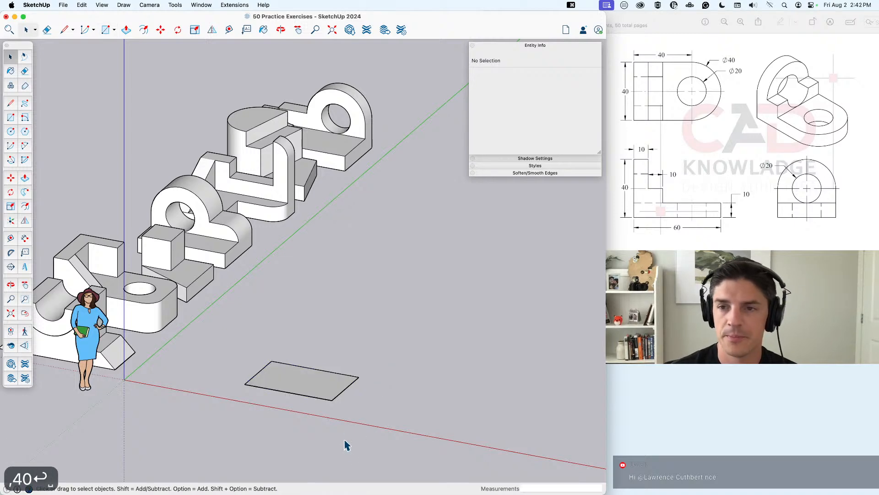
Step: Place a guide parallel to the rectangle's short edge farthest from the origin, 20" inward from it
middle_drag(316, 380, 360, 379)
scroll(371, 432, up, 4)
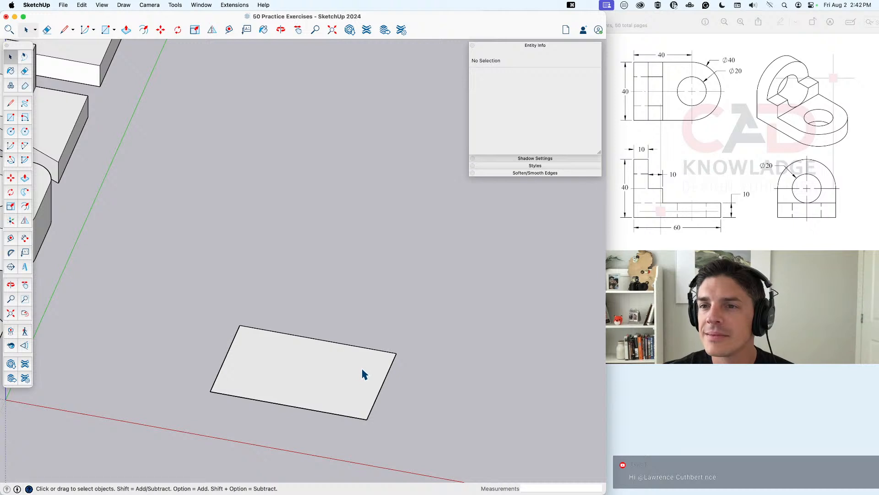
key(t)
click(383, 387)
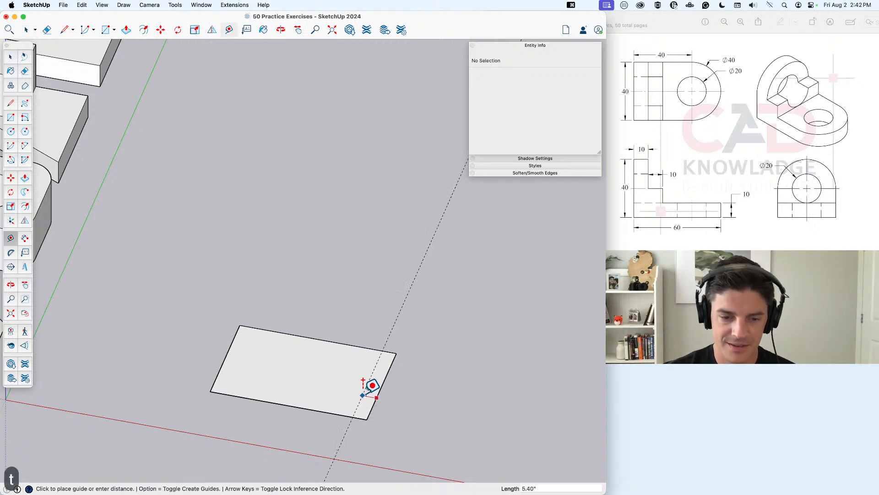
key(Return)
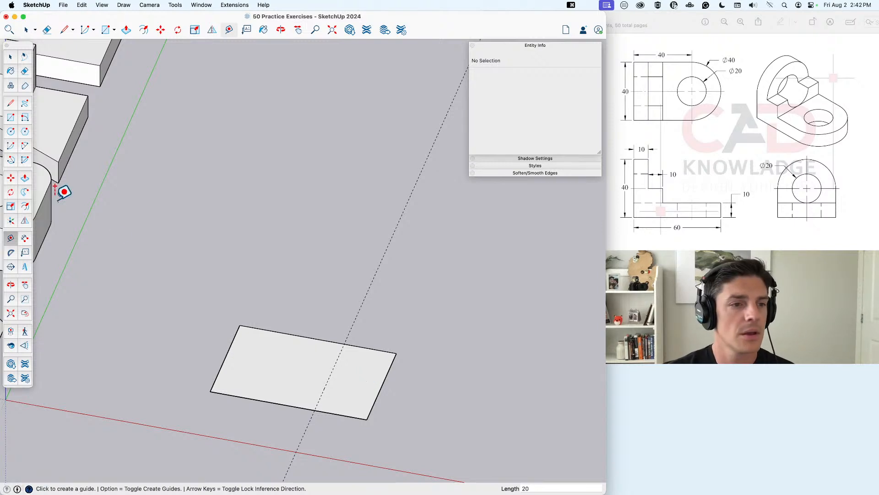
Step: Draw a 180° arc between the rectangle's long edges, centred on the guide's midpoint within the rectangle
click(11, 132)
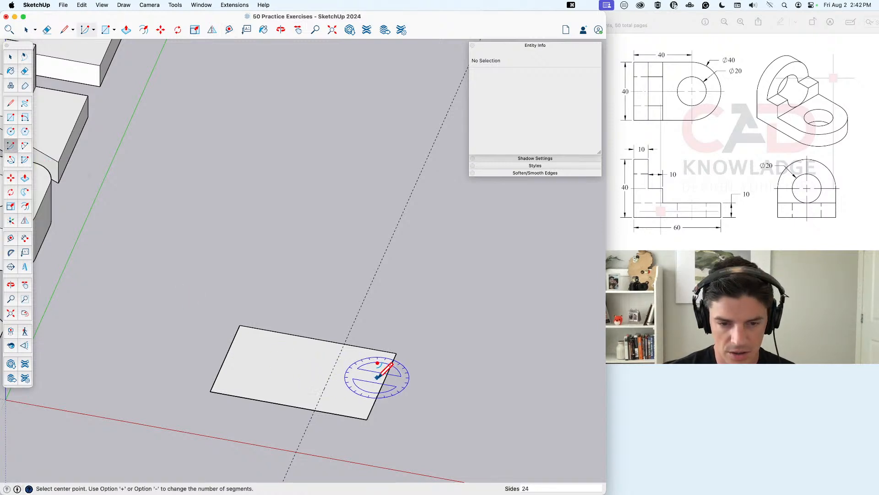
click(329, 377)
click(314, 410)
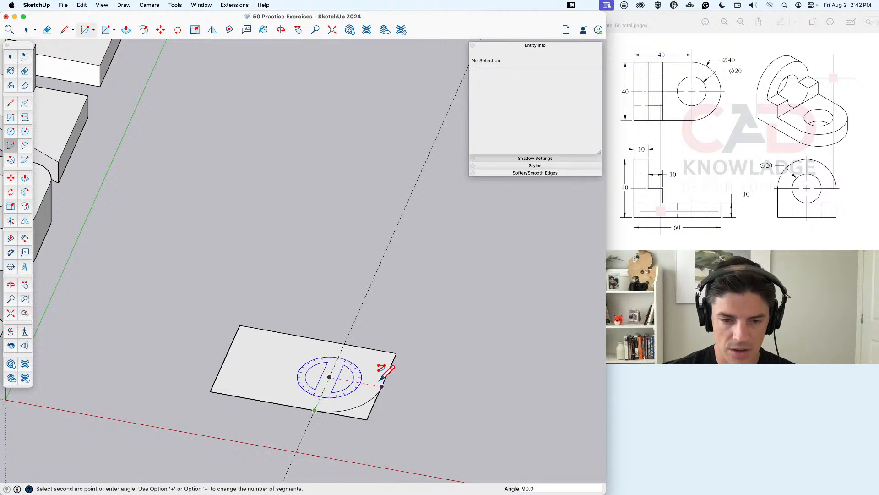
click(345, 343)
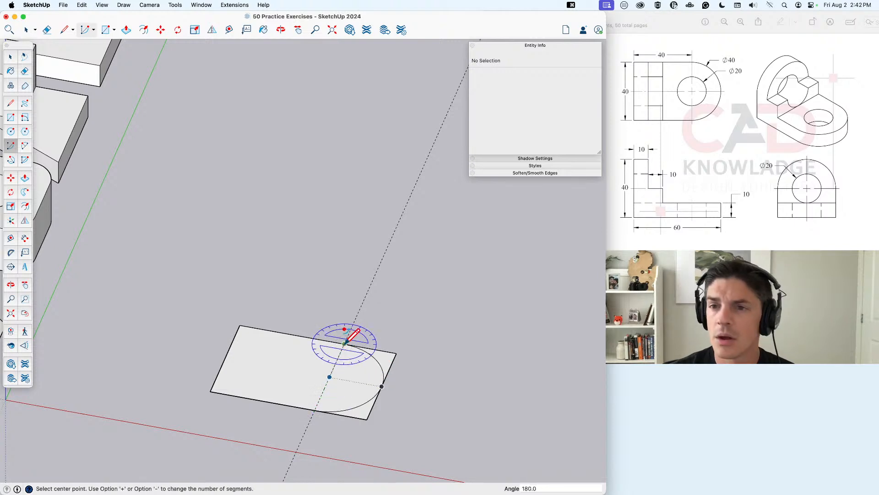
key(space)
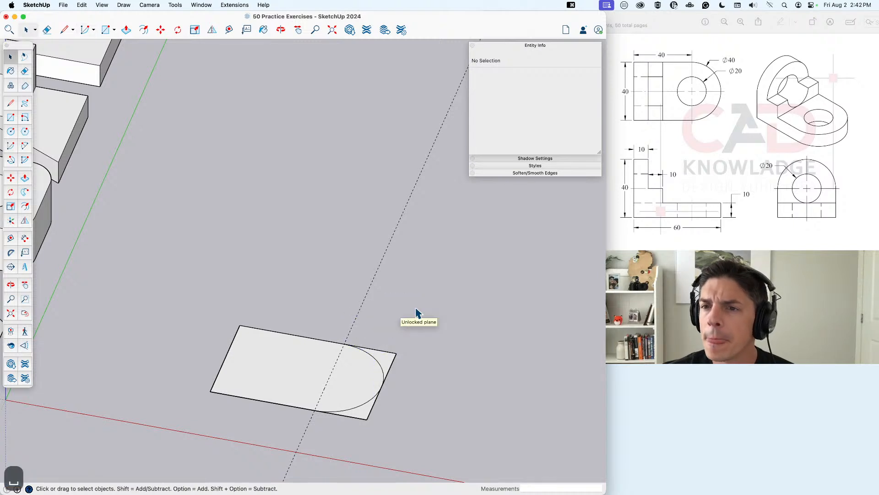
Step: Erase the rectangle's edges outside the arc to leave a base outline with one rounded end
key(r)
click(387, 345)
key(e)
mouse_move(387, 341)
mouse_down()
mouse_move(355, 428)
mouse_move(383, 403)
mouse_up()
key(space)
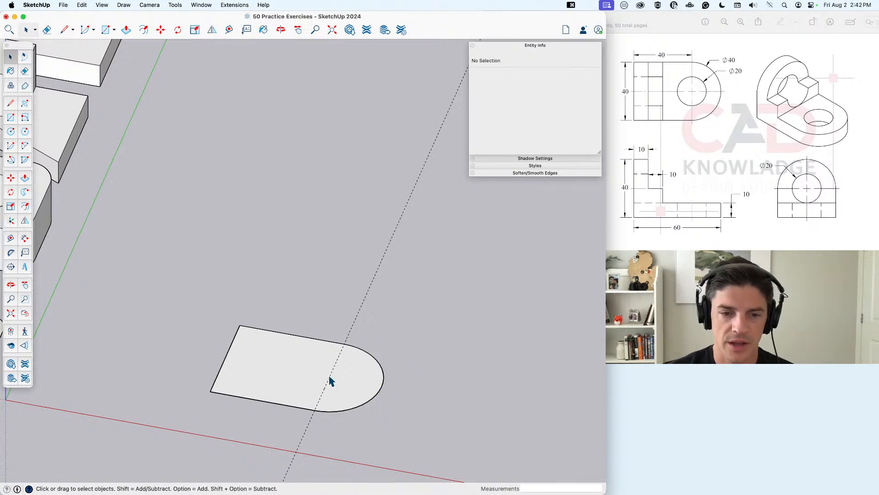
Step: Draw a circle of 10" radius at the centre of the base's rounded end
middle_drag(317, 415, 367, 359)
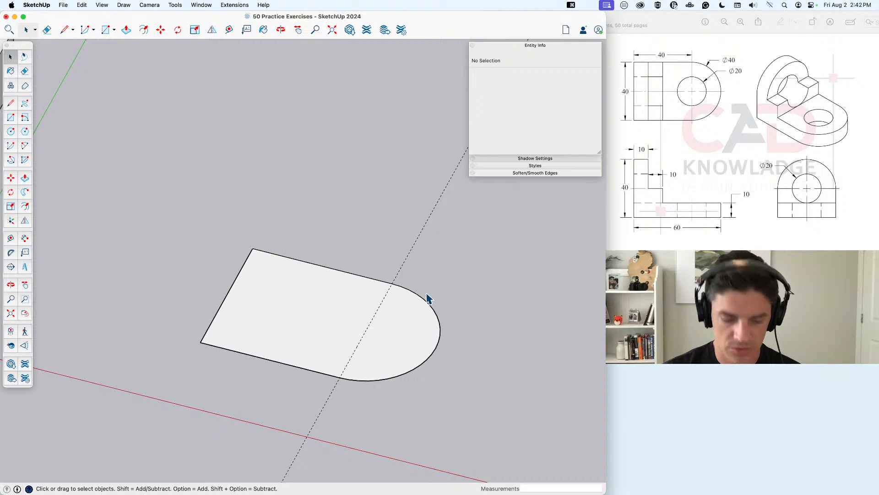
key(r)
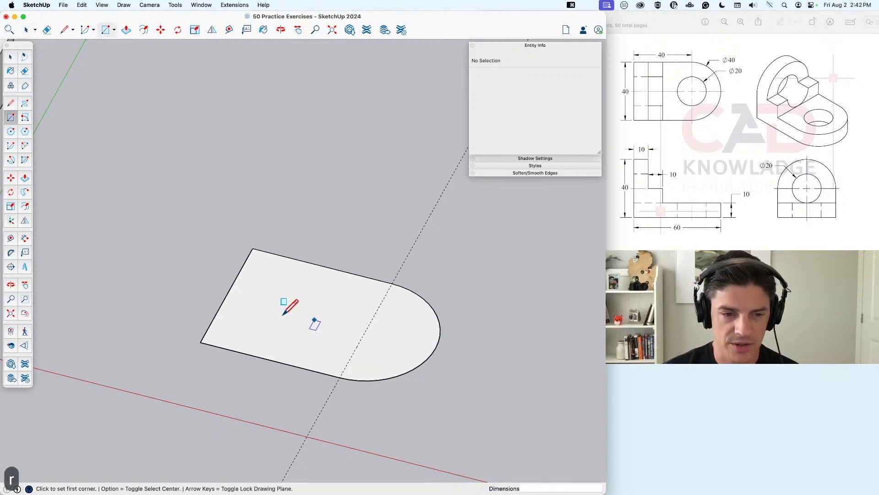
key(c)
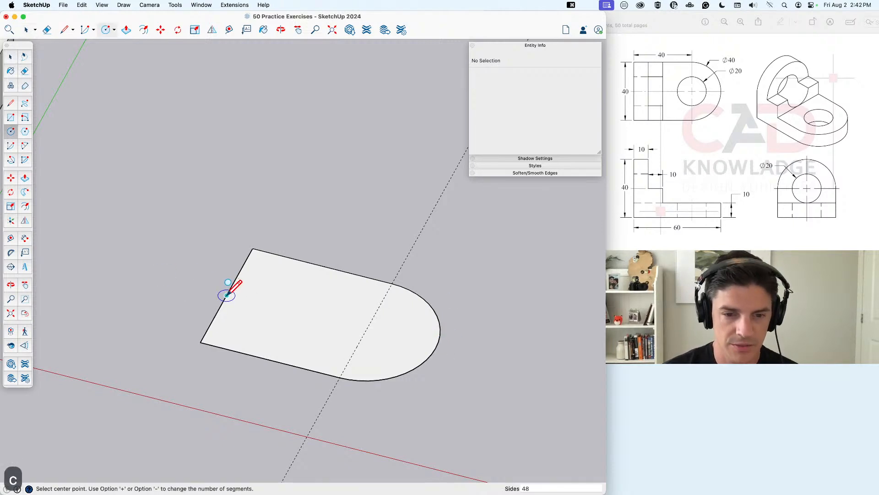
click(366, 330)
text(10)
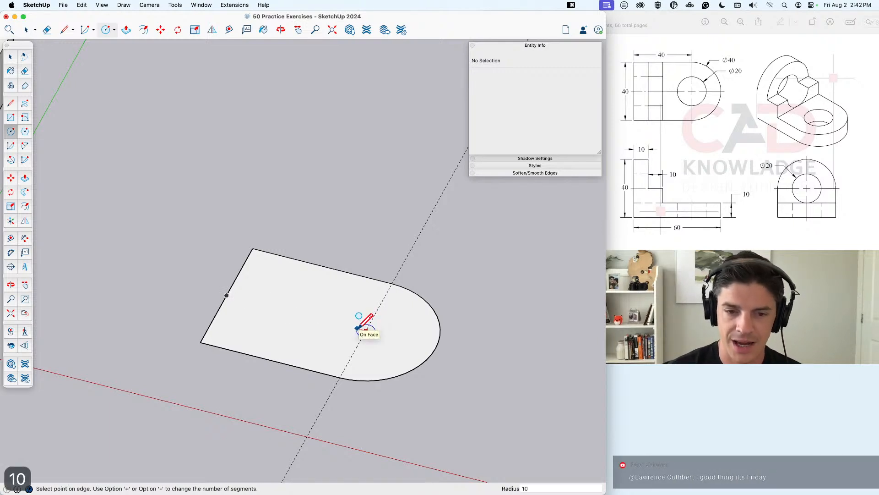
key(Return)
key(space)
Step: Erase the guide and delete the face inside the circle to open the hole
key(e)
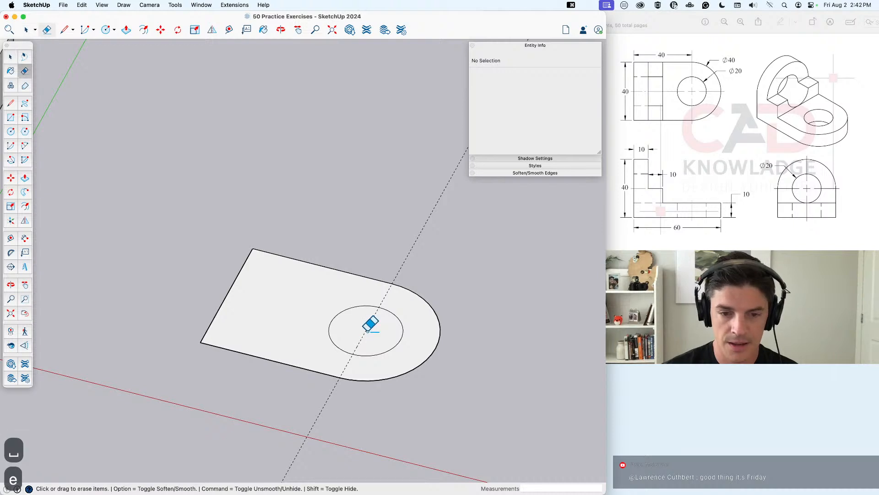
key(space)
click(370, 333)
key(BackSpace)
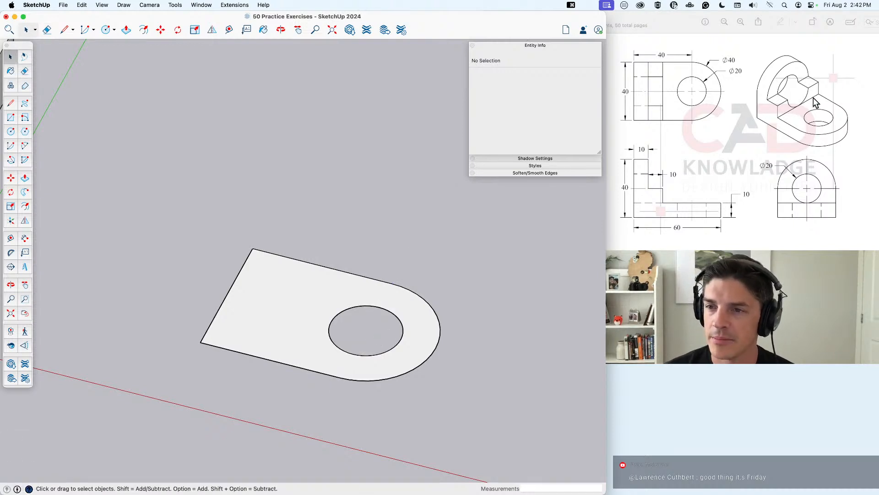
Step: Push/Pull the base face with the hole up by 10"
key(p)
click(412, 316)
text(10)
key(Return)
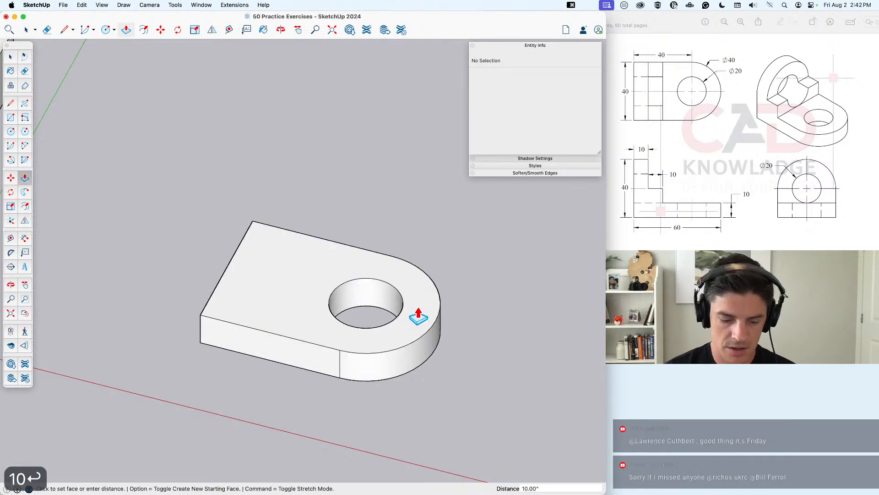
key(space)
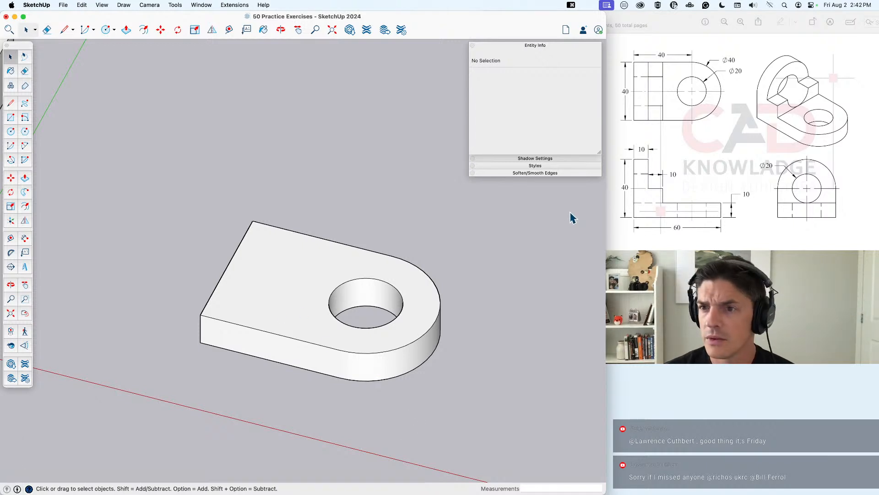
Step: Draw a 20" by 40" rectangle across the square end of the base's upper face
key(e)
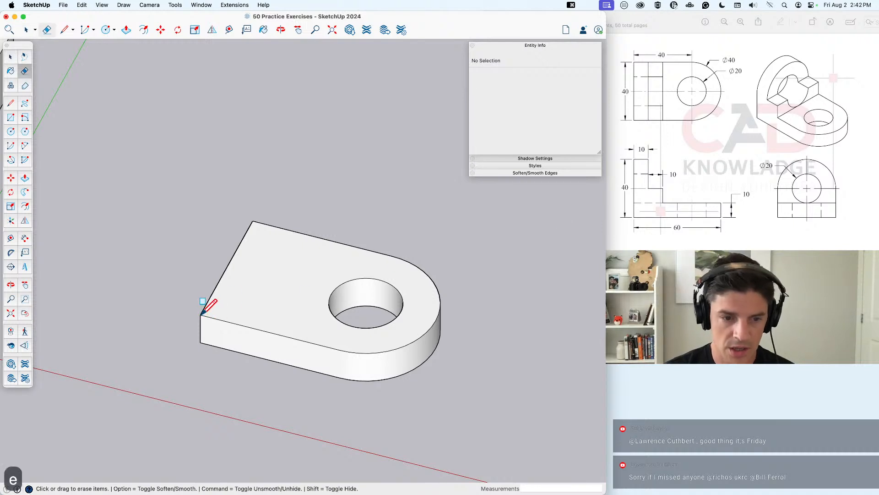
key(r)
click(201, 315)
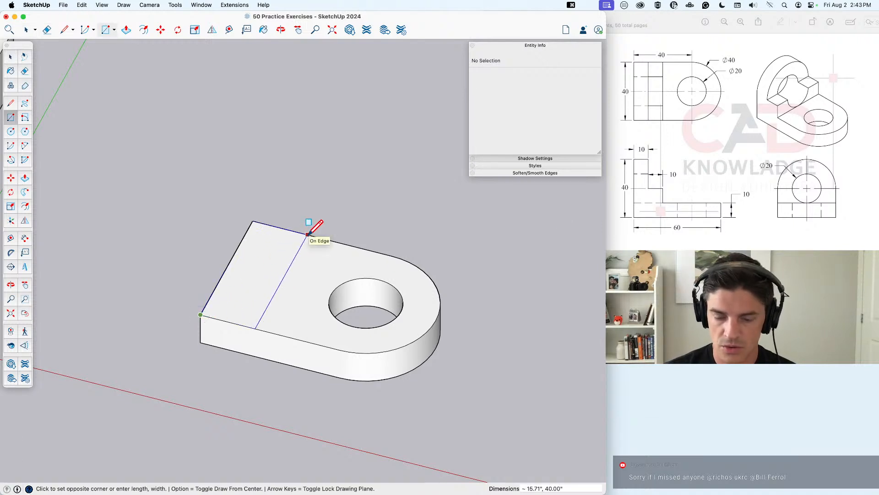
text(20,4)
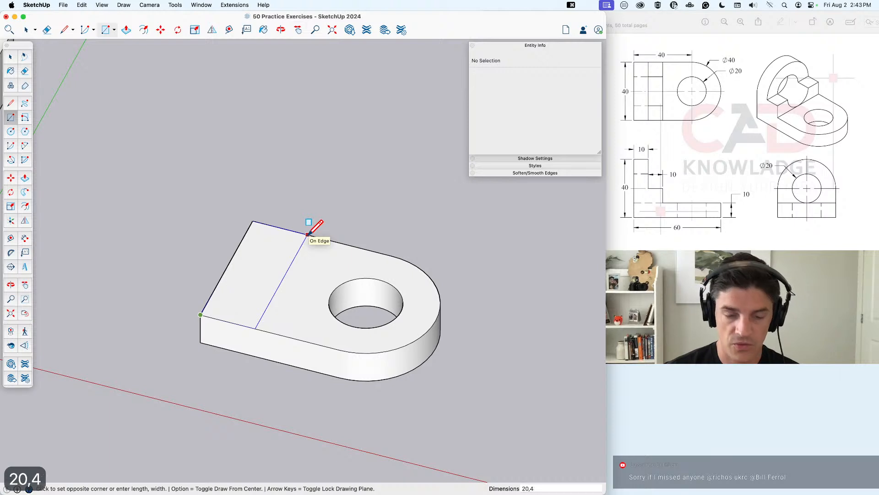
text(0)
key(Return)
key(space)
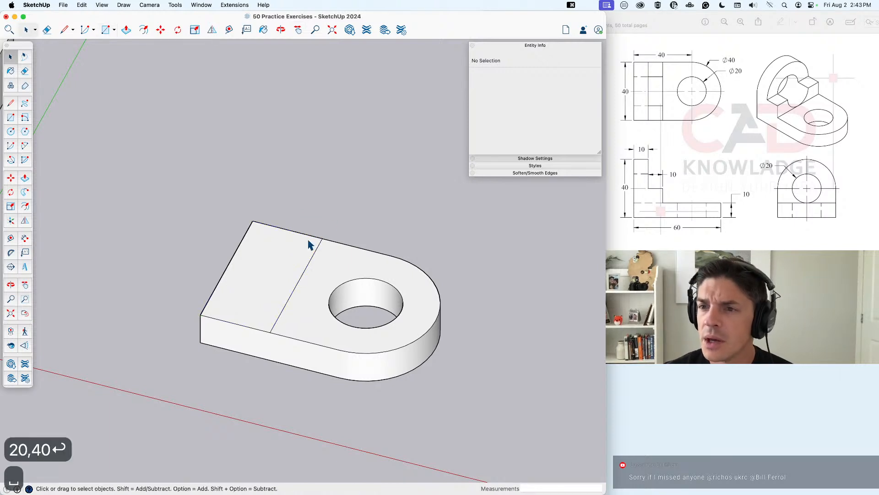
Step: Push/Pull the rectangular area at the base's square end up by 30"
click(276, 287)
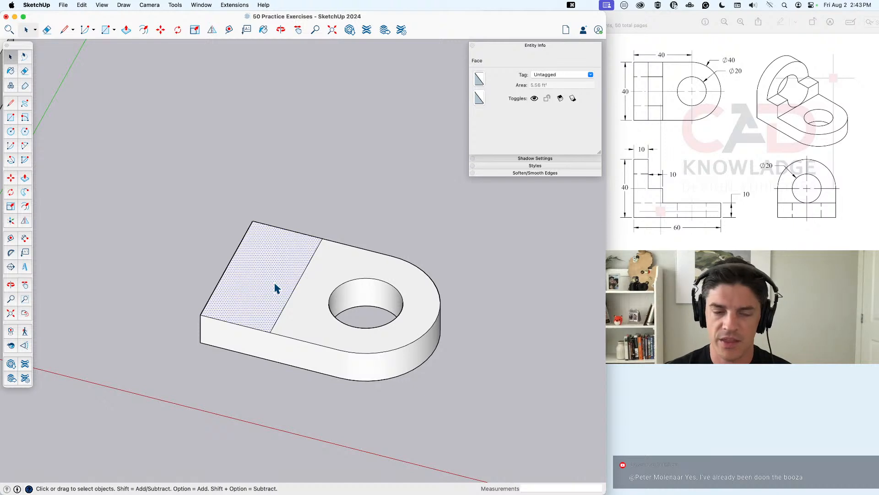
scroll(276, 287, up, 1)
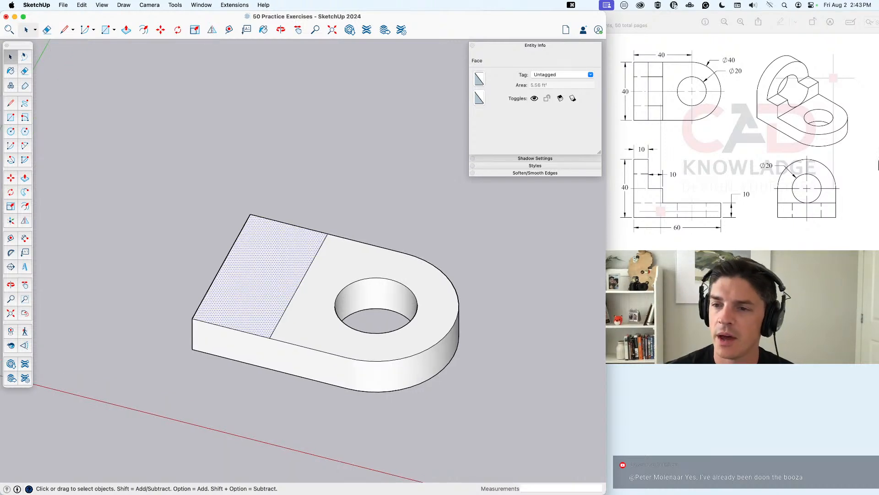
key(p)
click(275, 291)
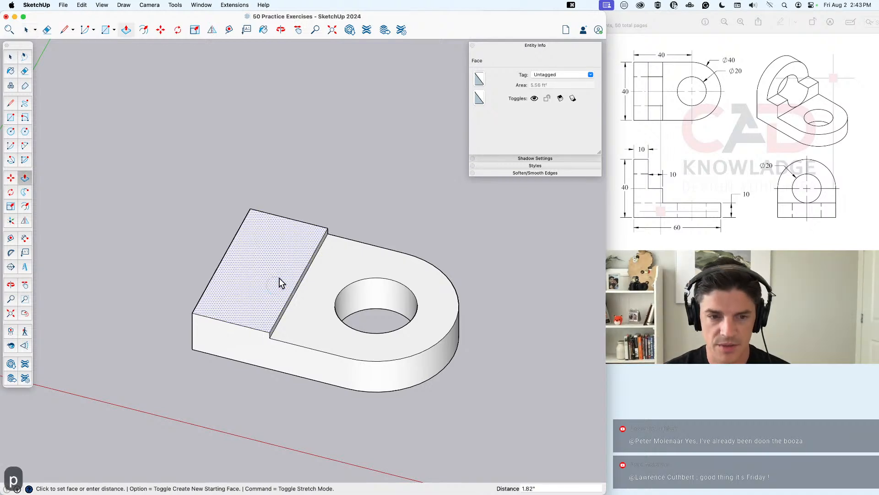
text(30)
key(Return)
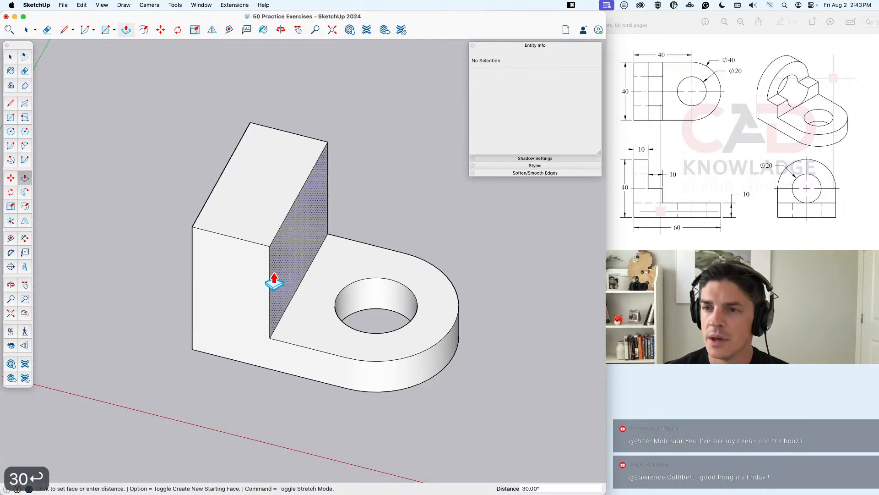
key(space)
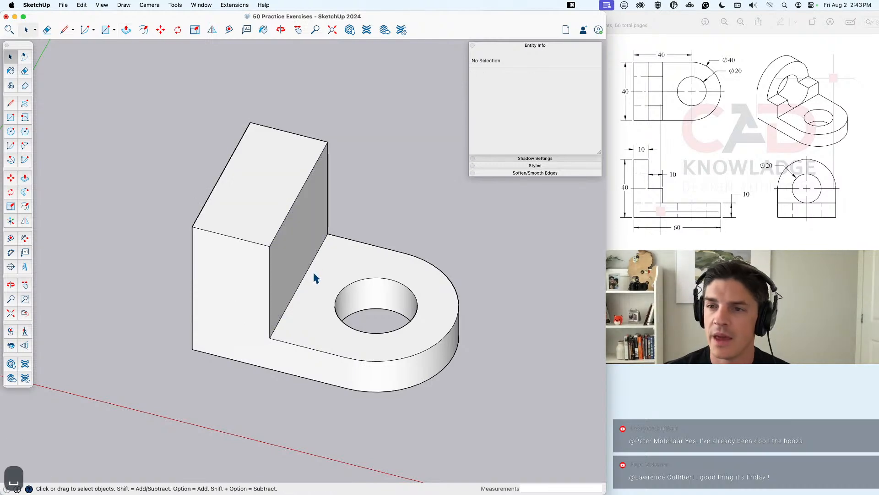
middle_drag(312, 271, 267, 272)
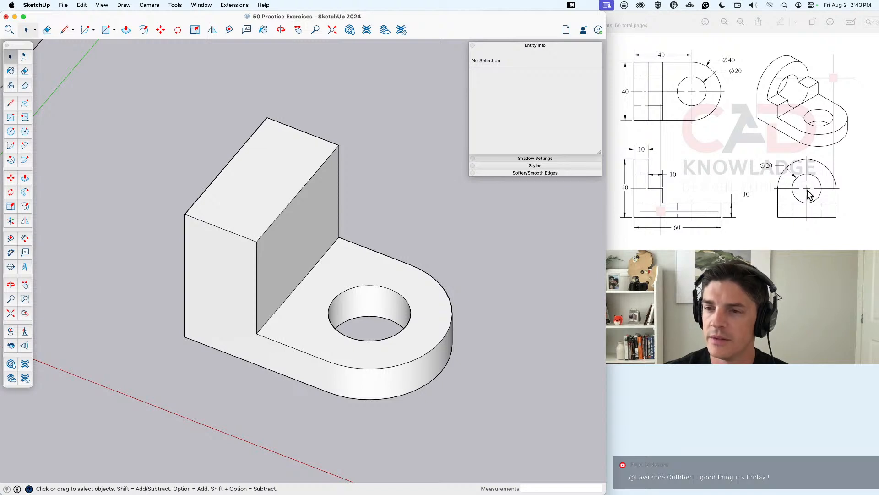
middle_drag(357, 287, 316, 275)
key(c)
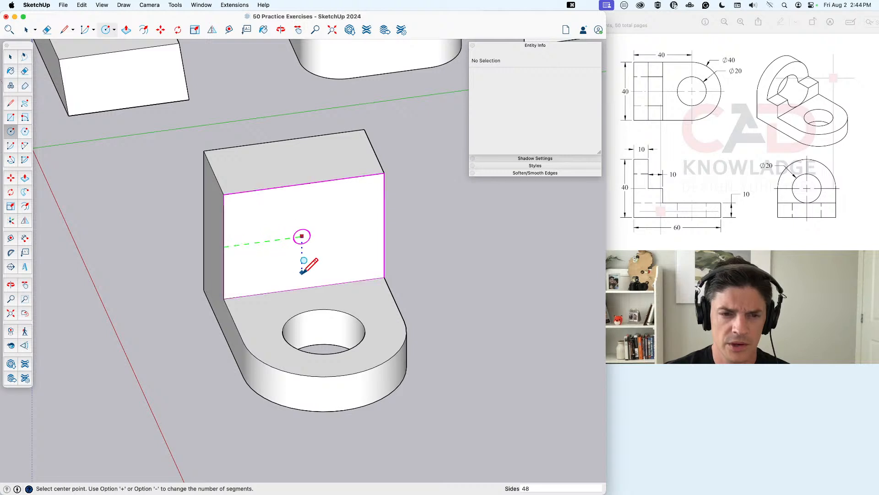
click(304, 287)
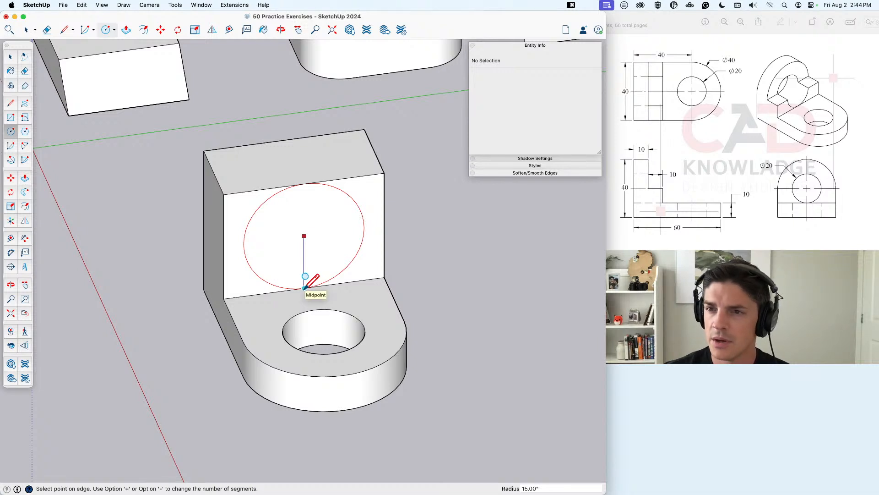
key(Escape)
key(t)
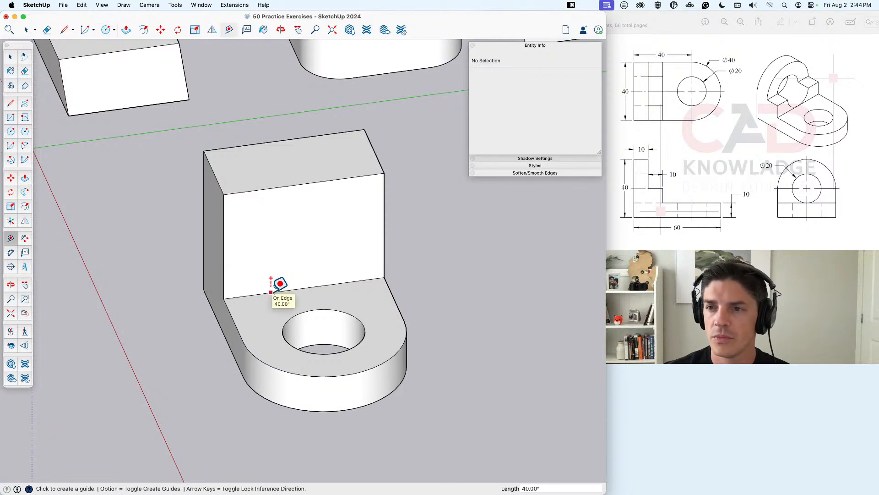
key(space)
Step: Rotate a copy of the base hole's upper circle 90° about the upright's inner lower corner onto the upright's front face
middle_drag(303, 293, 276, 298)
drag(265, 293, 386, 387)
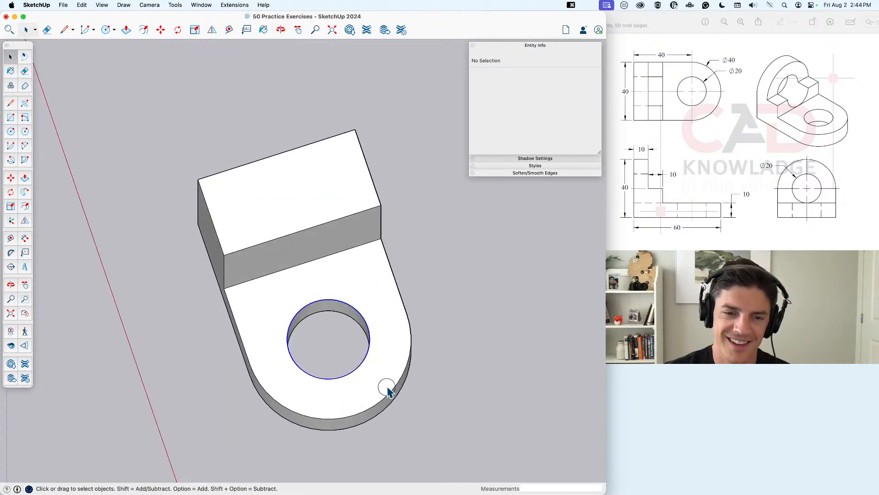
middle_drag(387, 387, 399, 280)
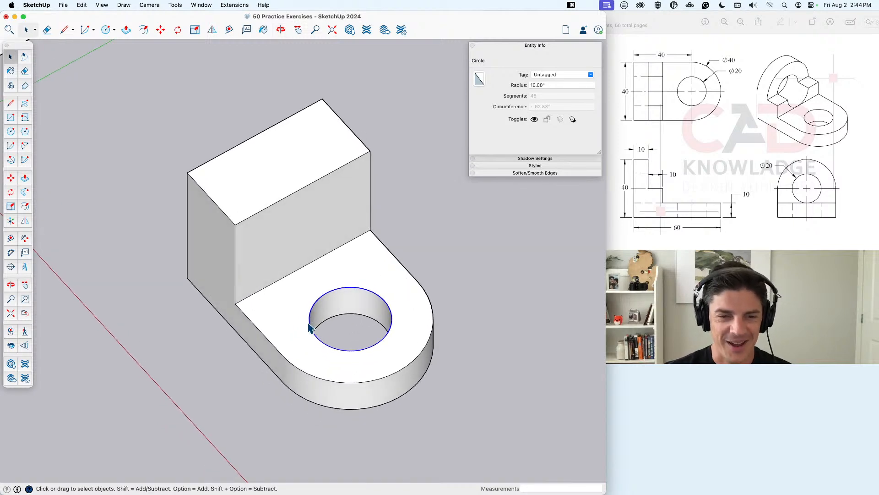
middle_drag(308, 327, 362, 303)
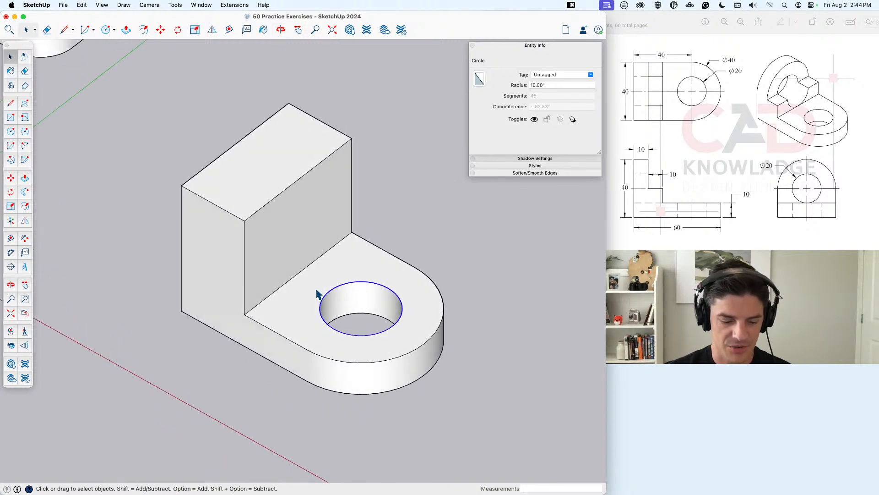
key(q)
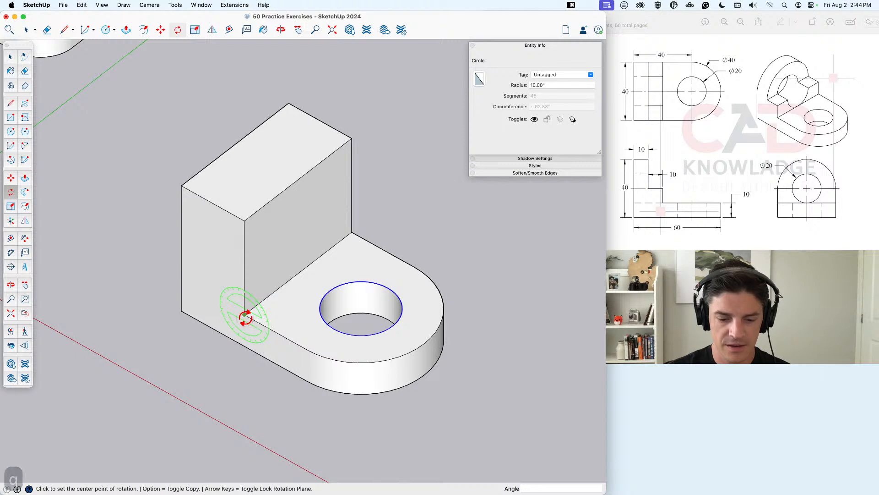
click(244, 315)
click(296, 343)
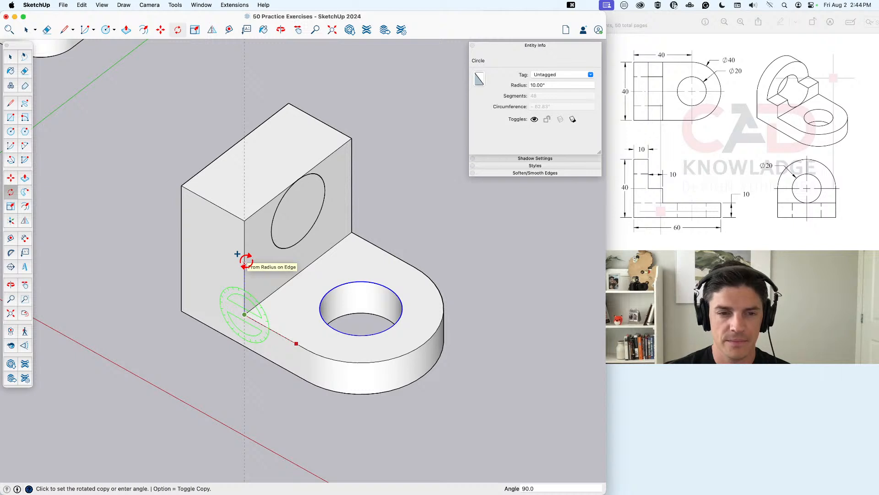
click(246, 261)
key(space)
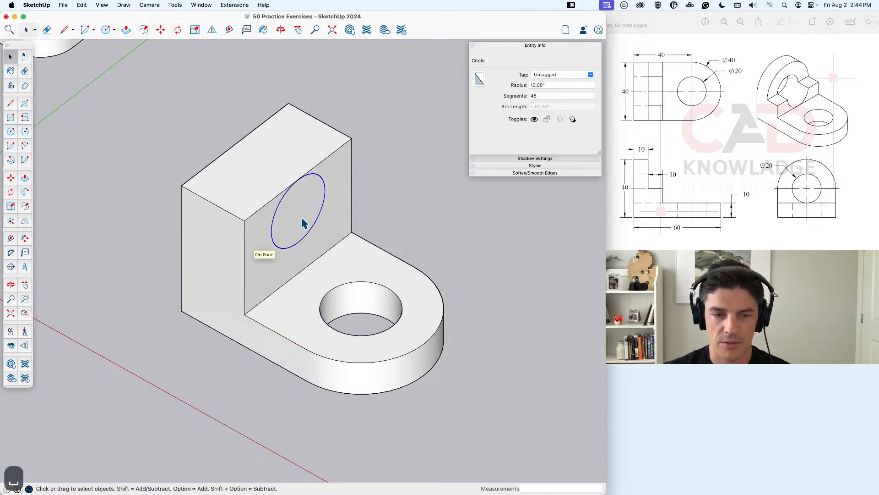
Step: Undo the rotated circle copy on the upright's front face
key(m)
middle_drag(298, 246, 123, 226)
scroll(329, 275, up, 5)
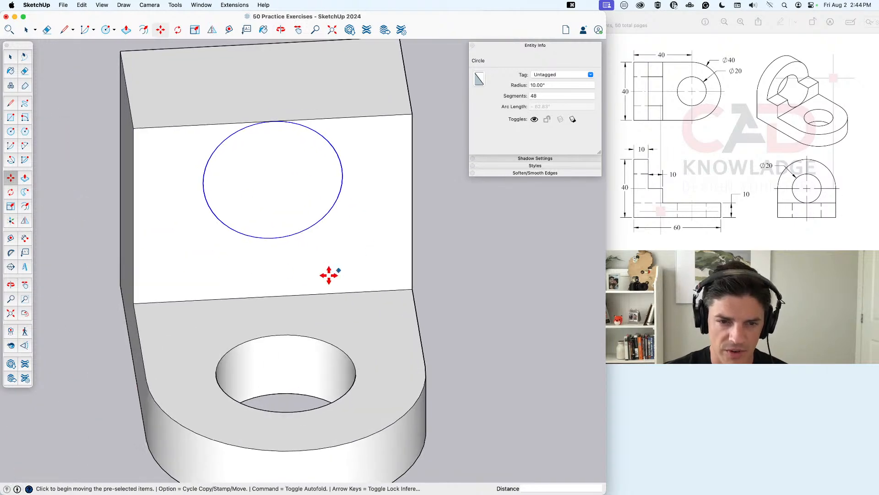
middle_drag(273, 251, 263, 140)
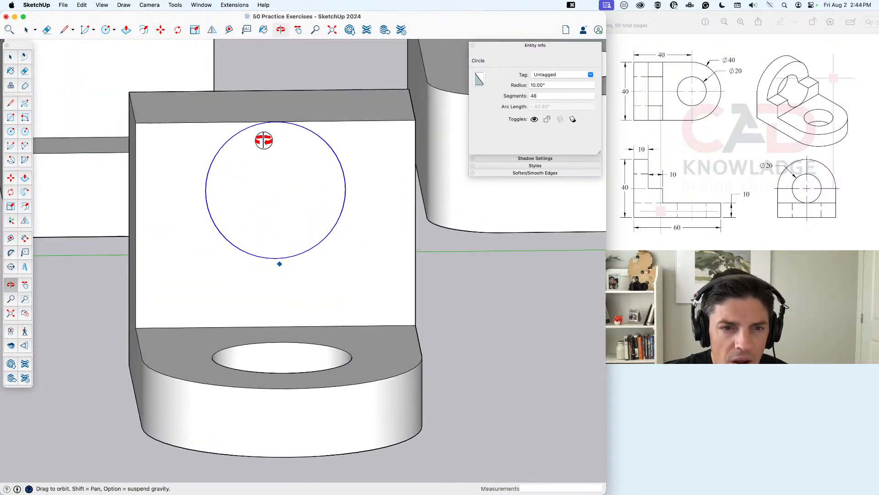
middle_drag(298, 226, 426, 320)
key(super+z)
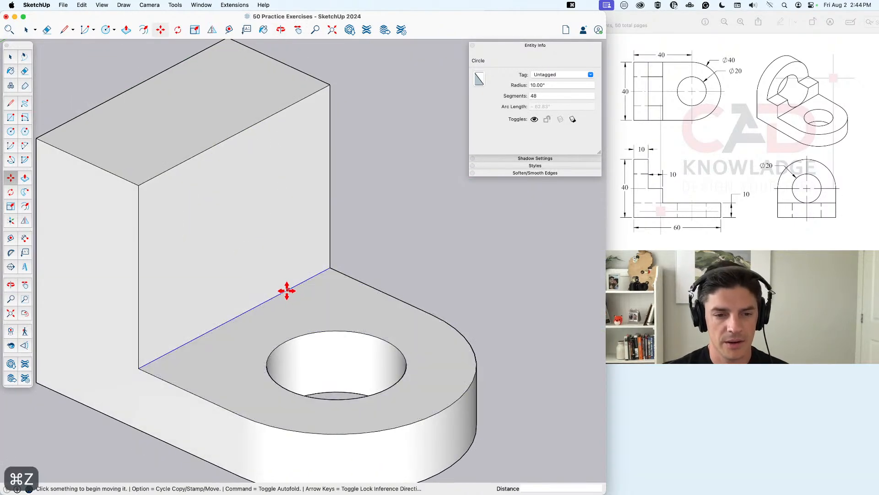
Step: Place a guide line on the upright's front face, 10" above the edge where it meets the base
middle_drag(304, 316, 222, 324)
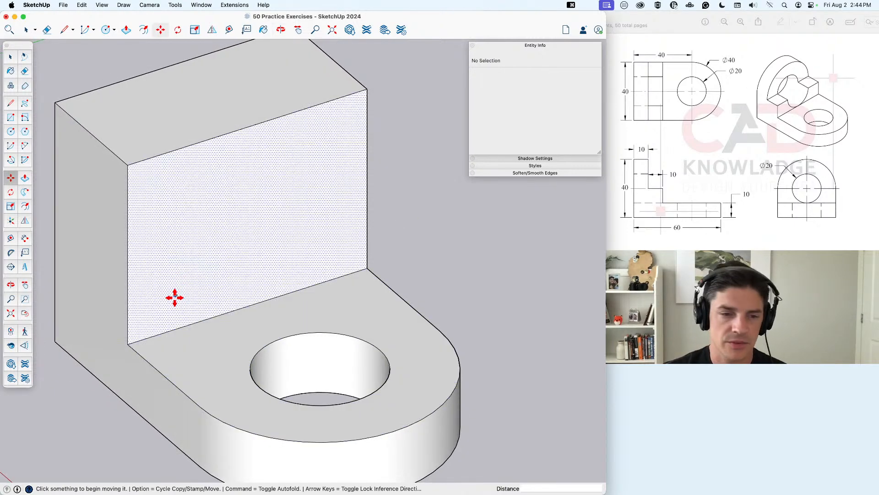
key(space)
key(t)
click(179, 328)
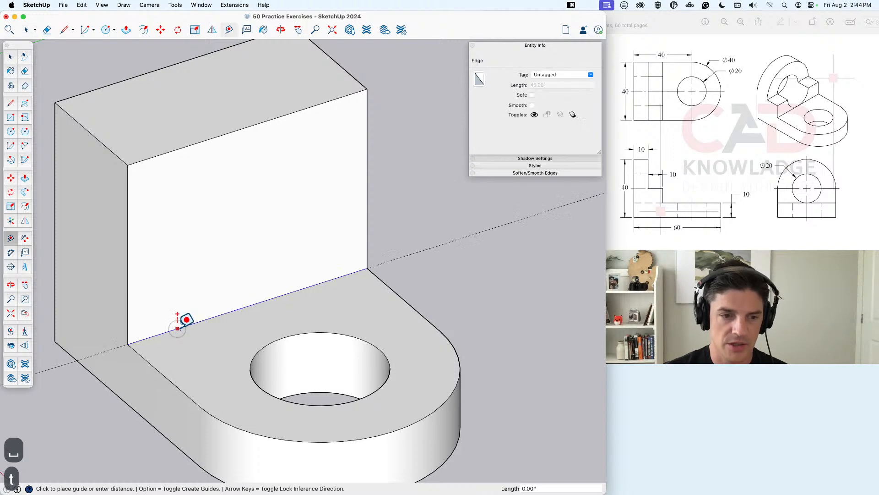
text(10)
key(Return)
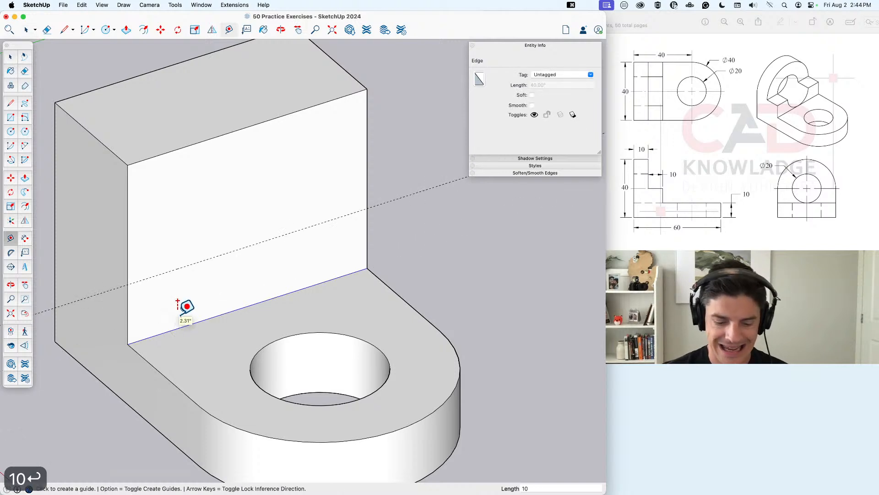
Step: Draw a circle of 10" radius on the upright's front face, centred on the guide and tangent to the lower edge
key(c)
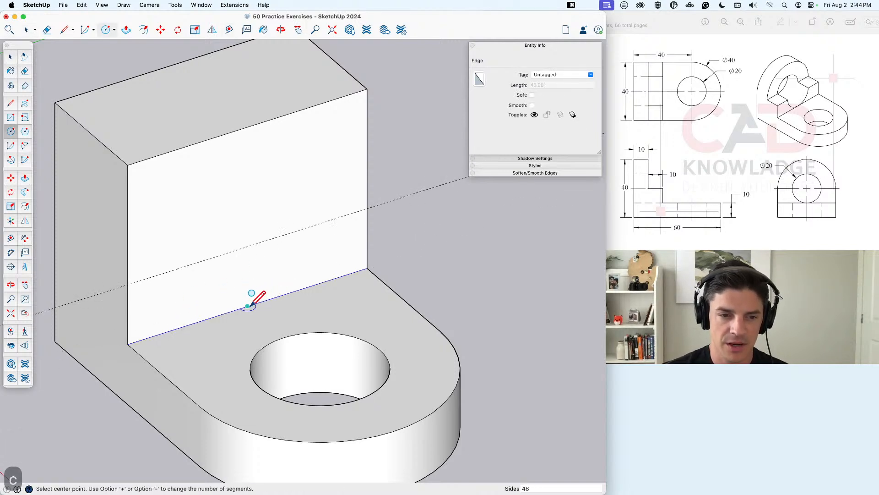
click(247, 247)
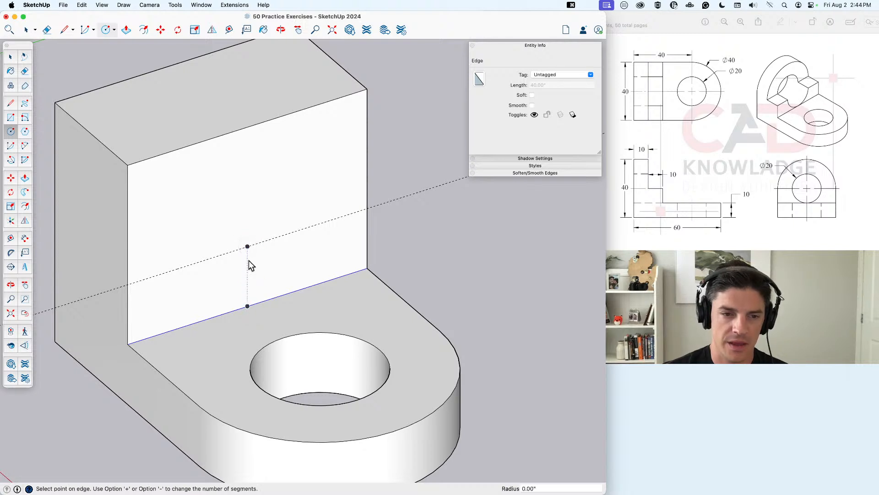
click(247, 305)
key(space)
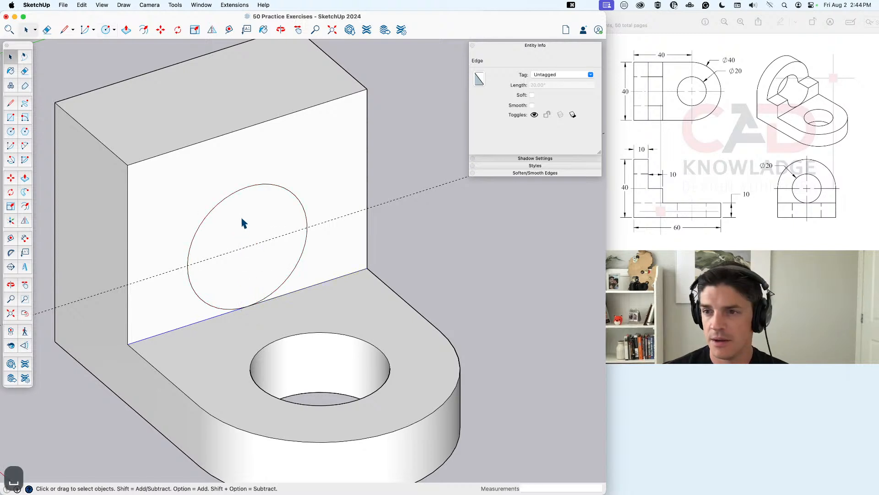
Step: Push/Pull the circular face 20" through the upright to cut a through hole
click(243, 223)
key(p)
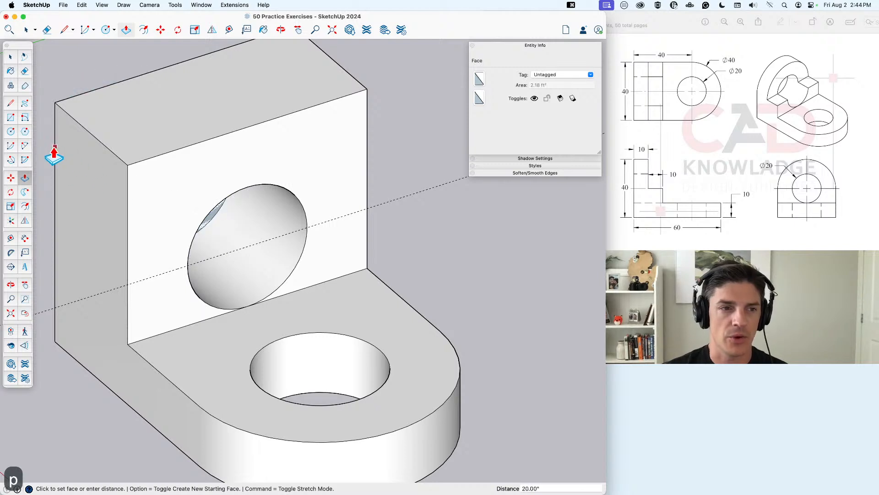
click(54, 155)
key(space)
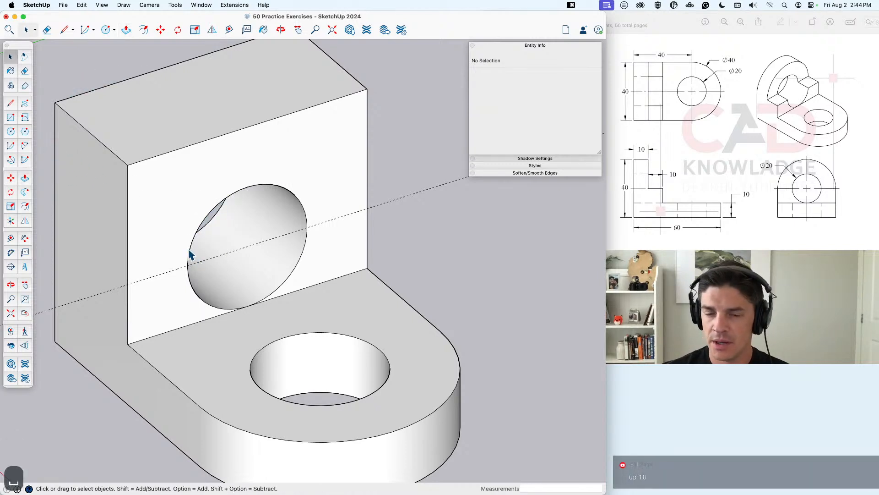
Step: Draw lines along the guide from both sides of the hole to the upright's side edges
key(l)
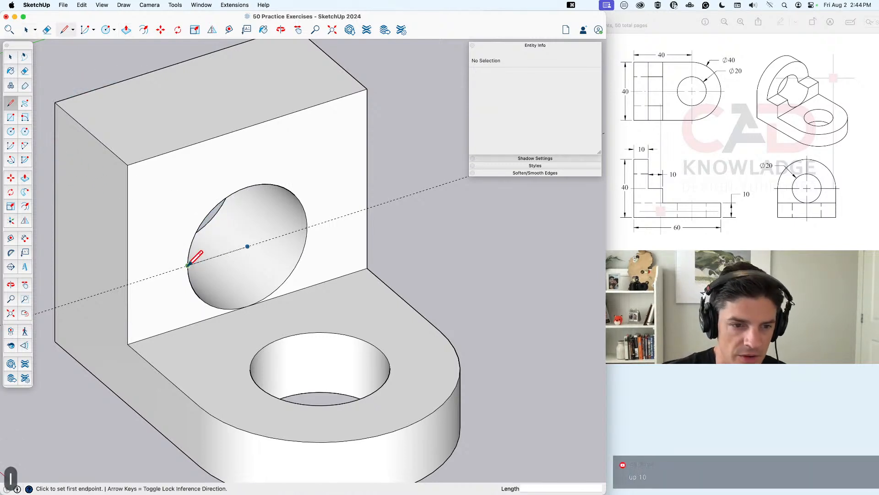
click(307, 226)
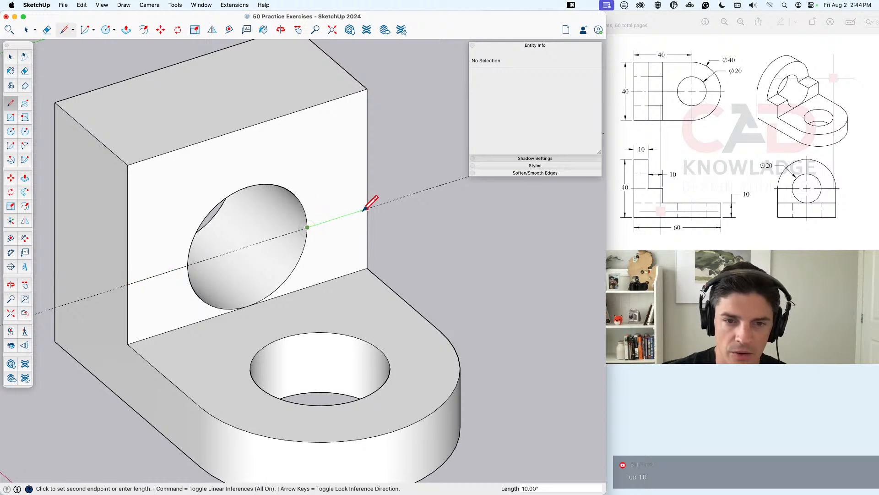
click(367, 209)
key(space)
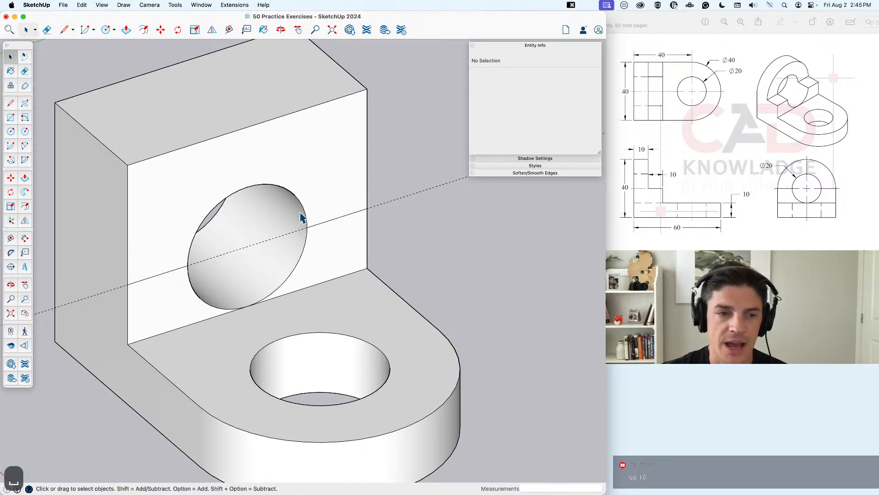
Step: Push the upright's front face above the guide back by 10" to form the step
key(p)
click(183, 197)
text(10)
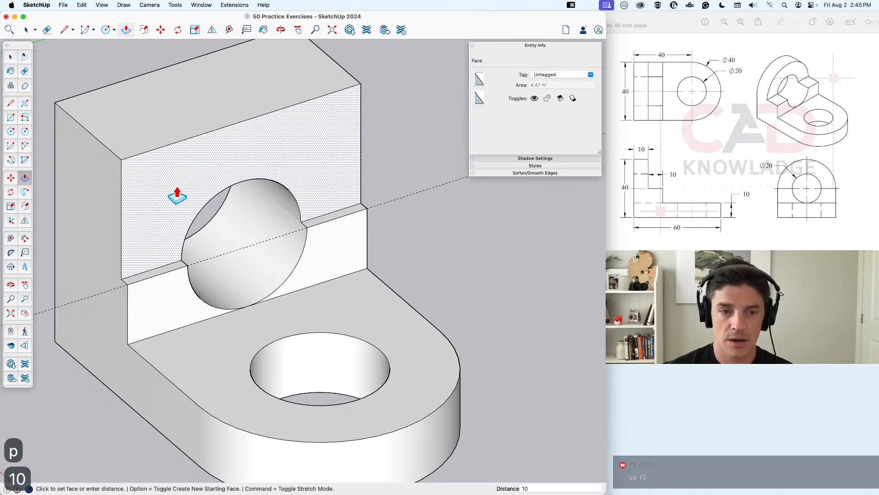
key(Return)
key(space)
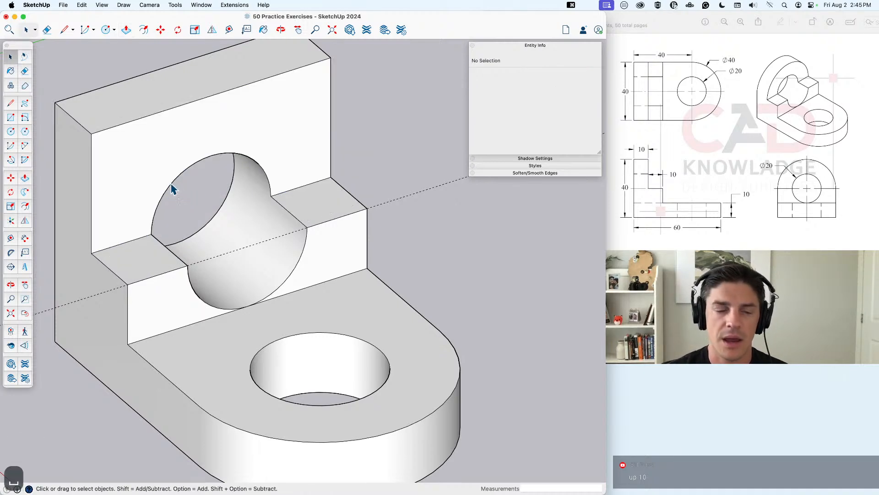
Step: Draw a semicircular arc with a 20" bulge on the recessed face, between the step's two outer inner-edge corners
click(170, 192)
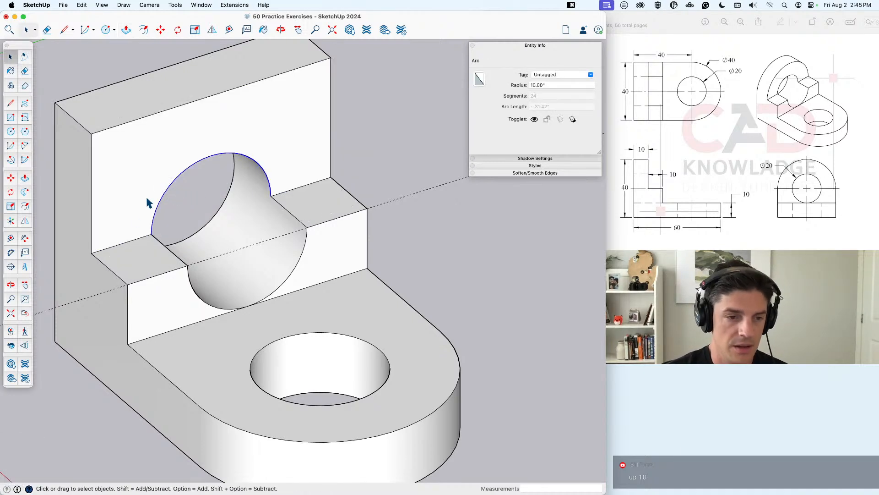
key(a)
click(91, 253)
click(330, 177)
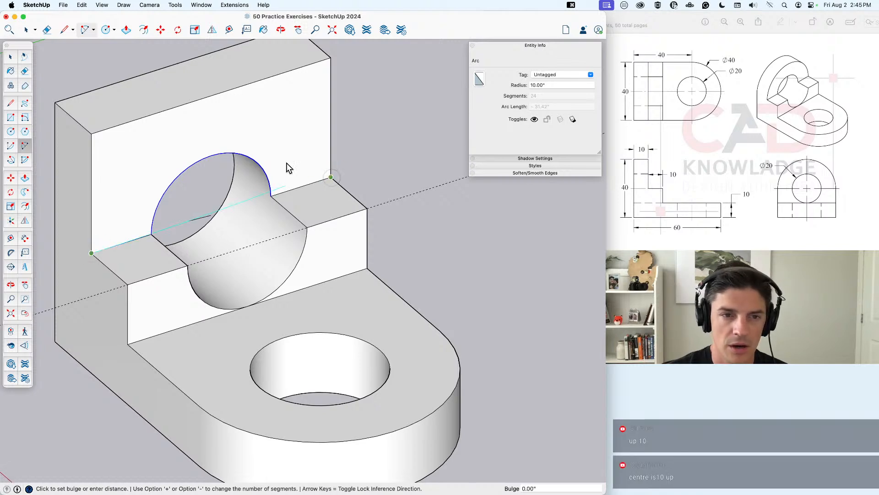
click(213, 91)
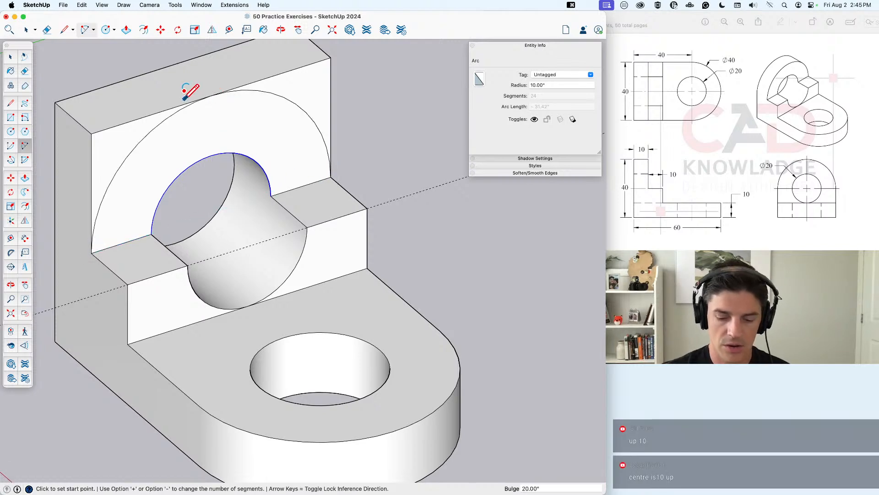
Step: Push both corner areas outside the arc through the upright's 10" thickness to round its top
key(p)
click(117, 141)
click(69, 110)
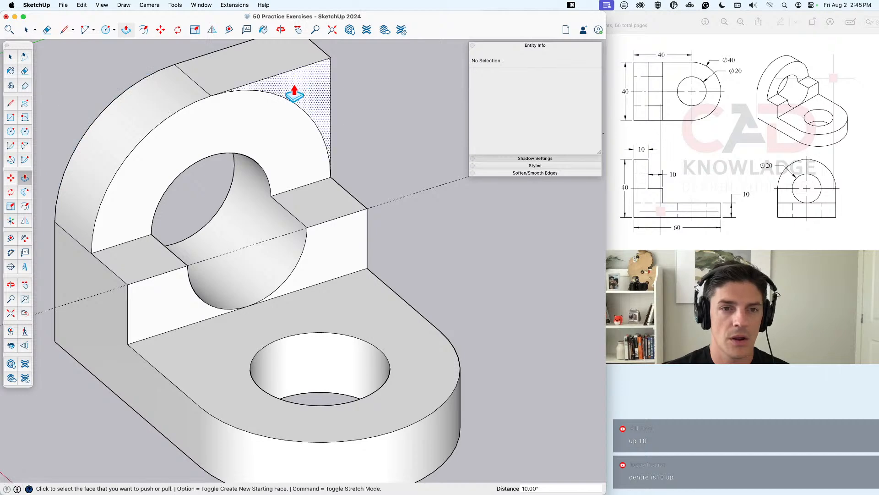
double_click(298, 83)
key(space)
scroll(187, 228, down, 4)
middle_drag(186, 227, 244, 224)
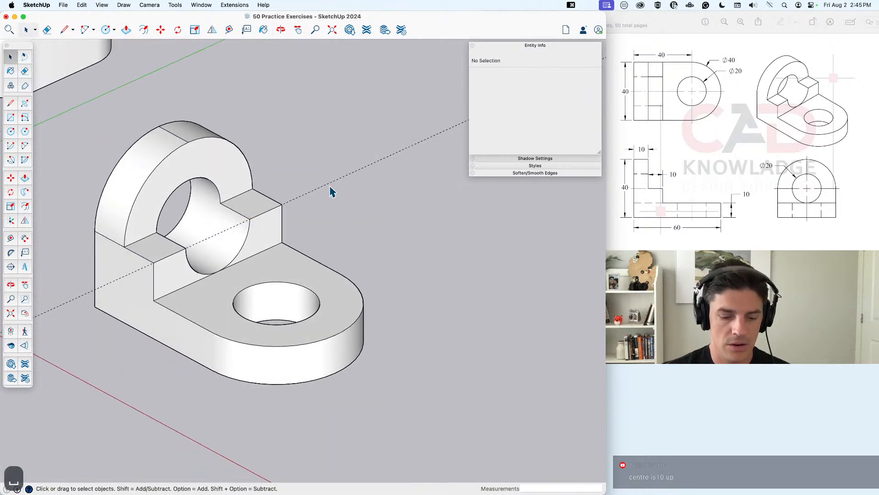
Step: Erase the guide line crossing the bracket and set an isometric view of the part
key(e)
drag(330, 178, 332, 197)
key(space)
mouse_move(288, 287)
middle_down()
mouse_move(303, 292)
mouse_move(355, 365)
mouse_move(350, 264)
middle_up()
key(super+7)
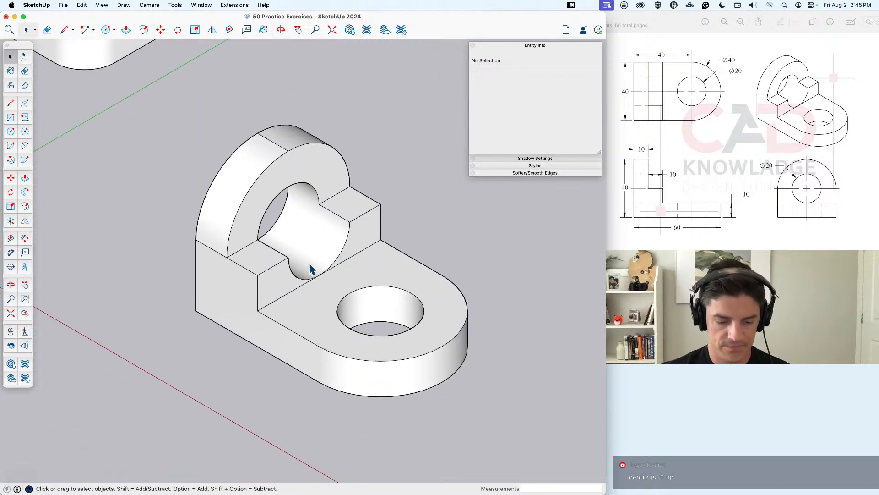
Step: Soften the leftover seam edges on the arched top, the upright's sides and the base's rounded side, without removing faces
key(e)
click(219, 242)
key(super+z)
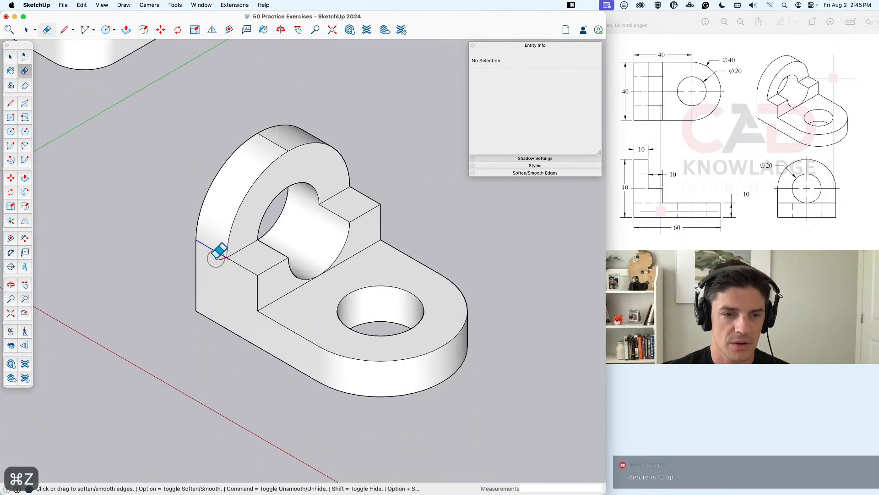
click(276, 142)
middle_drag(309, 161, 32, 185)
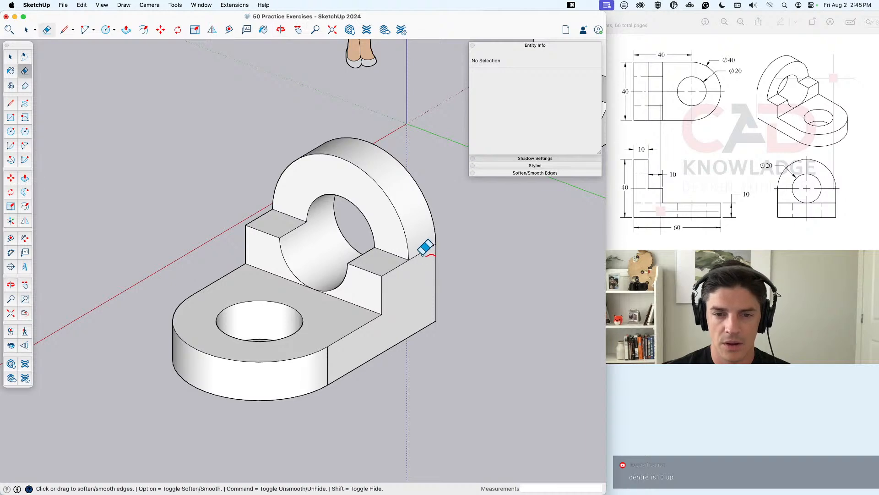
click(329, 363)
mouse_move(333, 360)
middle_down()
mouse_move(515, 337)
mouse_move(363, 292)
middle_up()
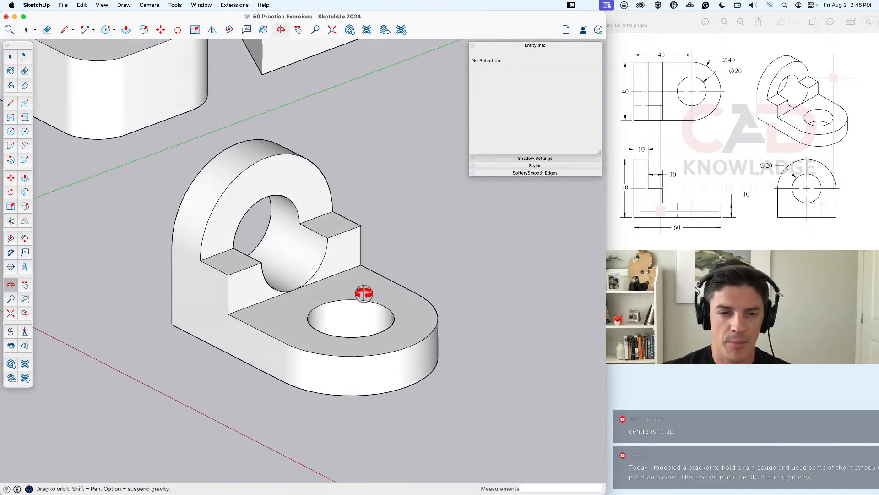
Step: Select all of the bracket's connected geometry and make it a group
key(space)
triple_click(289, 286)
right_click(289, 286)
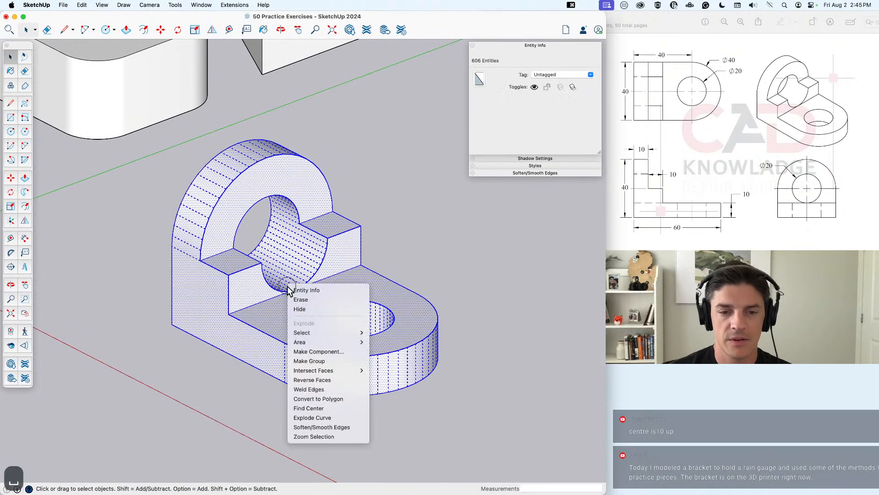
click(321, 361)
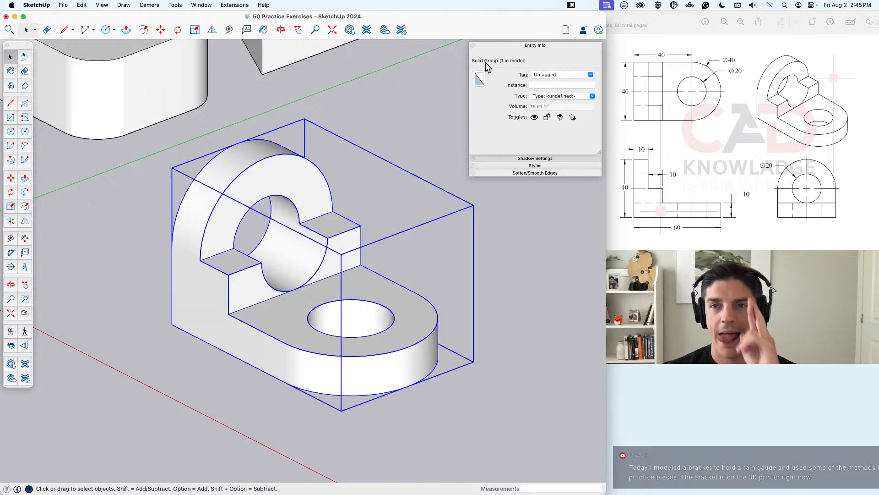
Step: Name the bracket group's instance "Practice – 8"
click(723, 136)
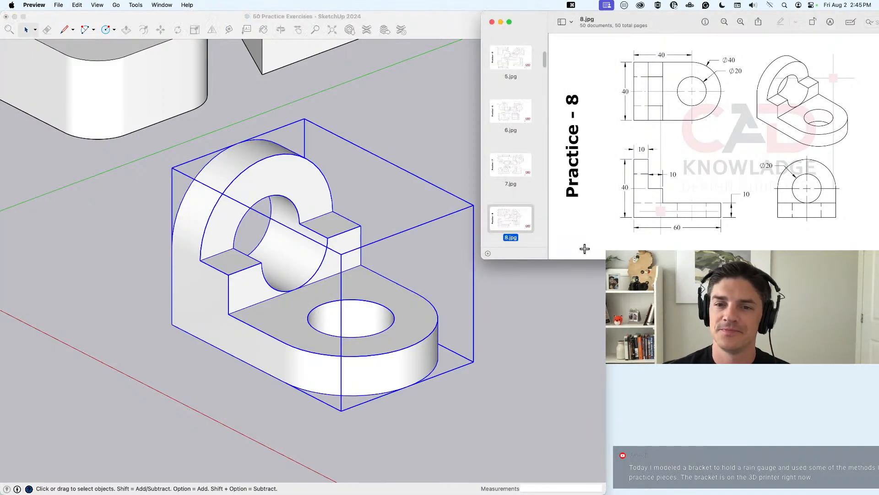
click(503, 386)
click(545, 85)
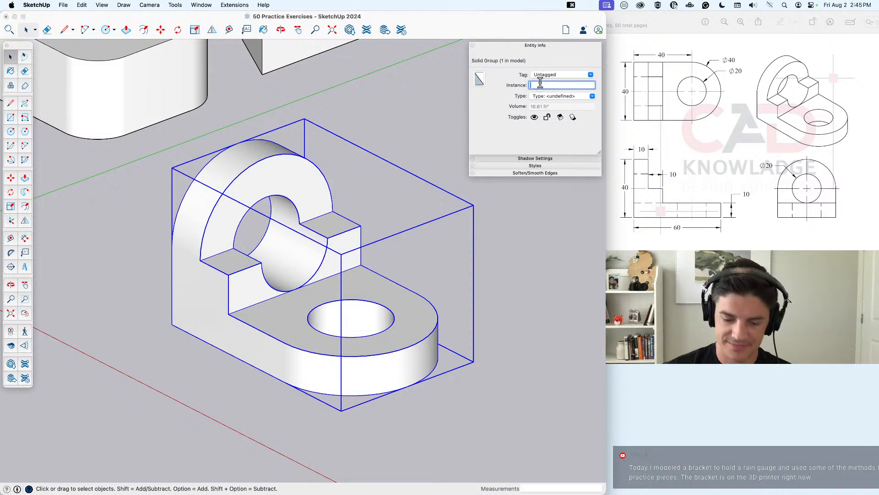
text(Practice – )
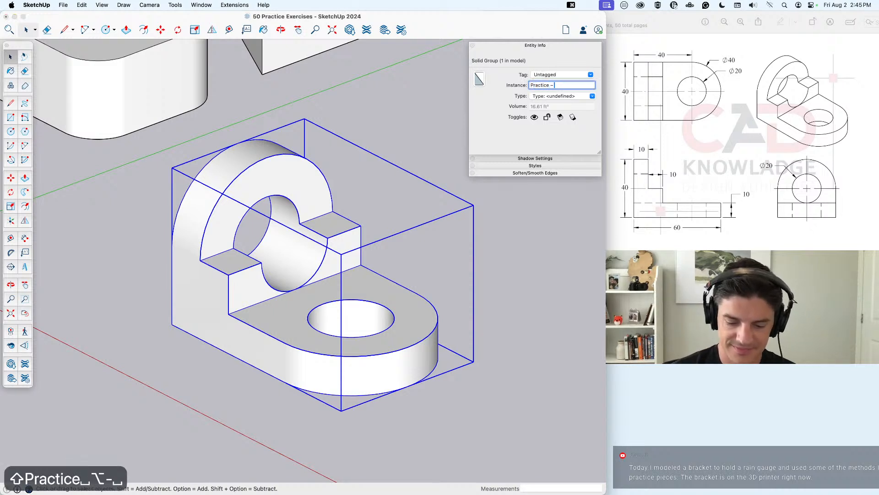
text(8)
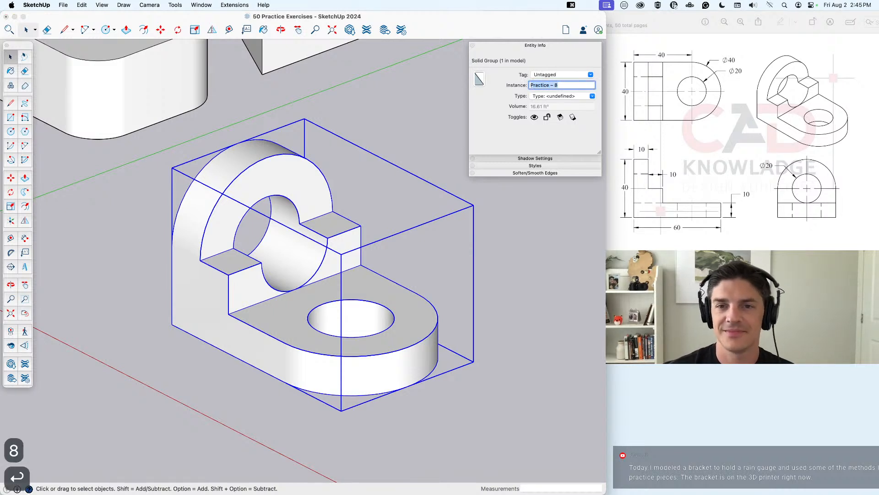
Step: Move the Practice – 8 group to the far end of the row of finished models along the green axis and deselect it
scroll(487, 320, down, 5)
scroll(524, 303, down, 10)
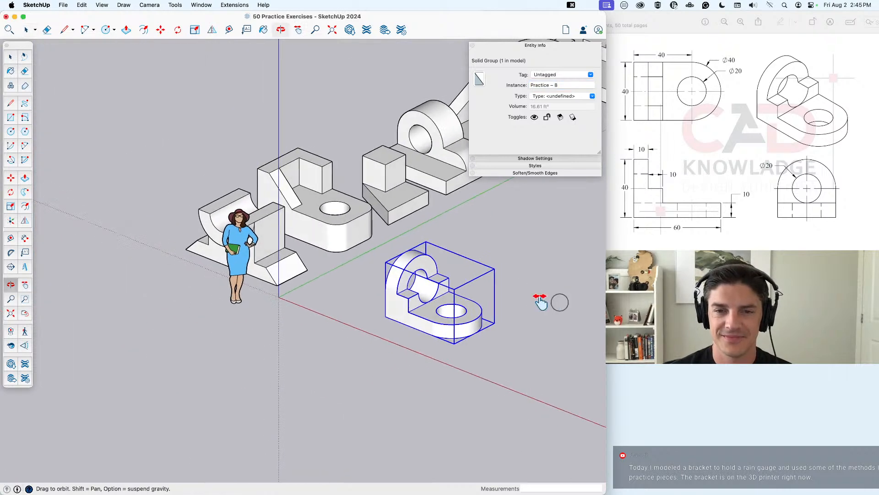
middle_drag(507, 350, 336, 346)
key(m)
click(313, 362)
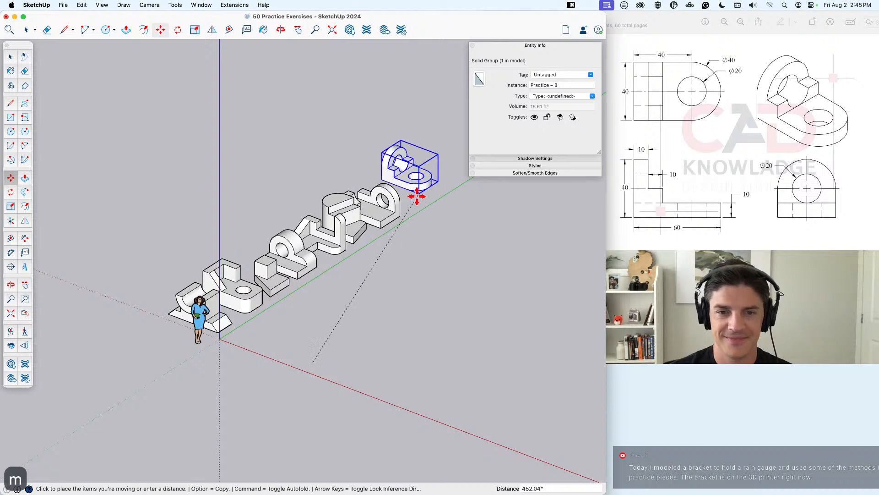
click(409, 211)
key(space)
click(383, 336)
Step: Switch to Preview to display the Practice - 9 drawing (9.jpg), and return to SketchUp
middle_drag(404, 340, 384, 346)
scroll(344, 352, up, 3)
key(super+Tab)
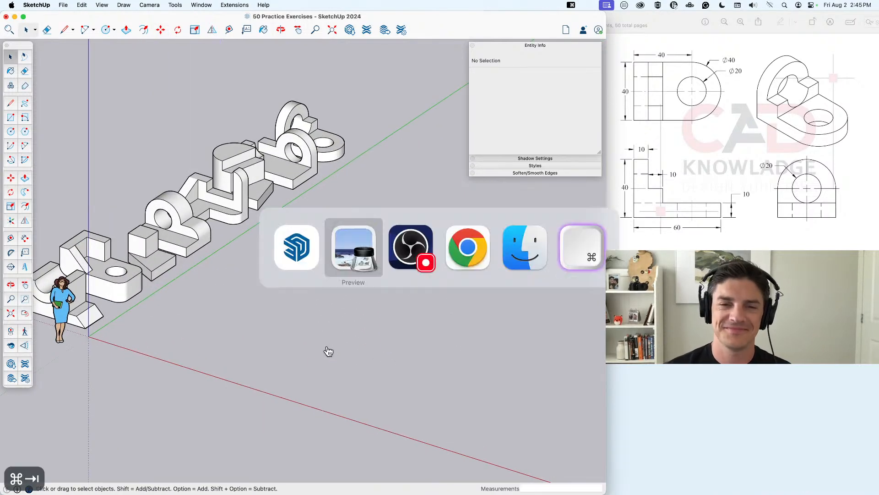
key(Down)
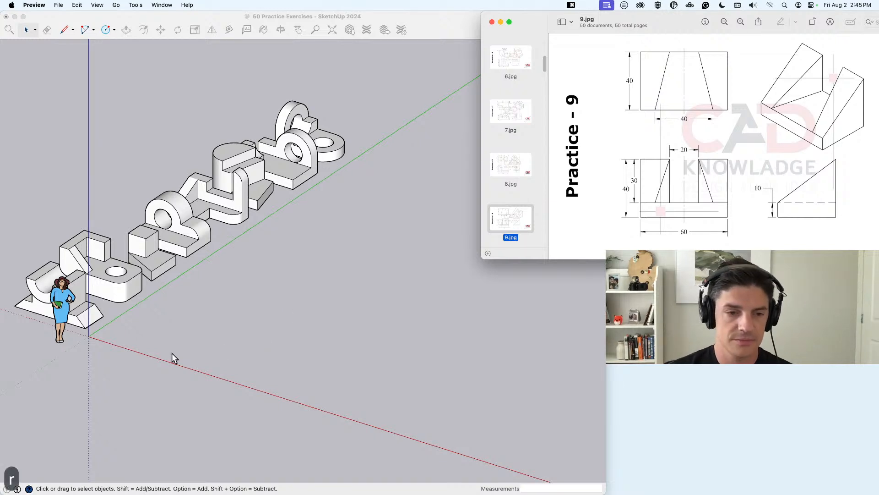
click(224, 348)
Step: Try a 40" by 60" rectangle on the ground beside the red axis, and undo it
key(r)
click(182, 348)
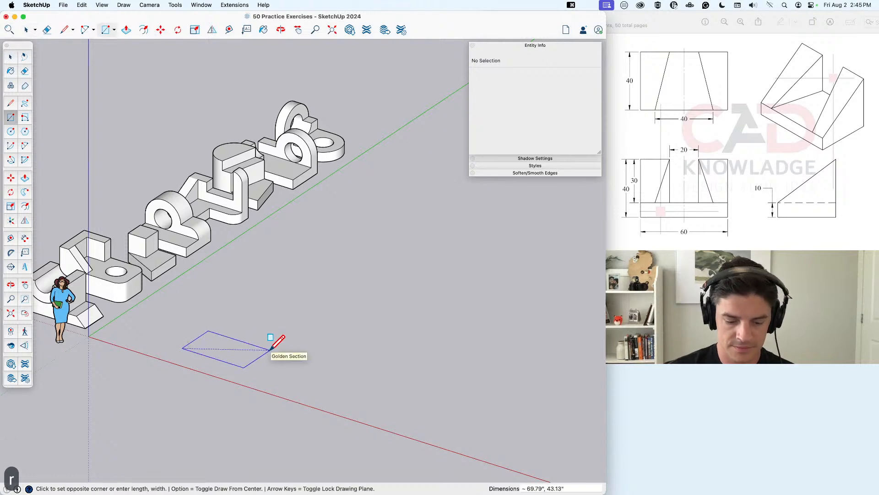
text(40,60)
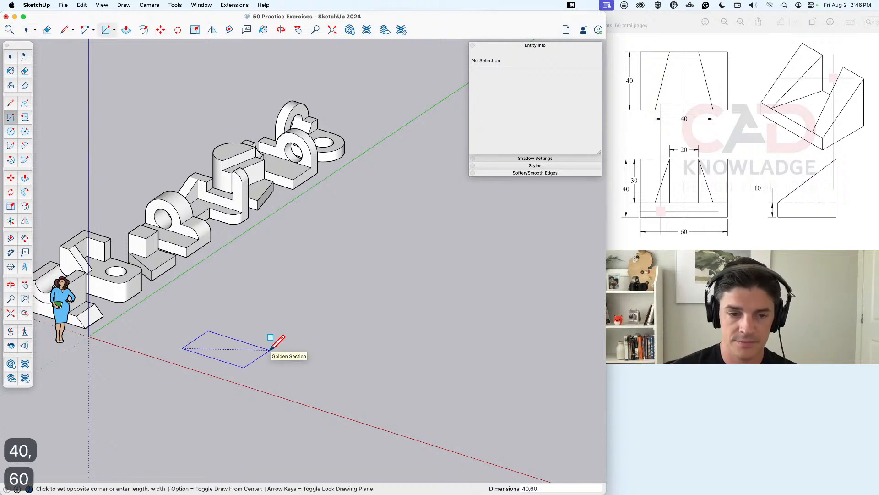
key(Return)
key(super+z)
Step: Draw a 60" by 40" rectangle on the ground beside the red axis
click(212, 346)
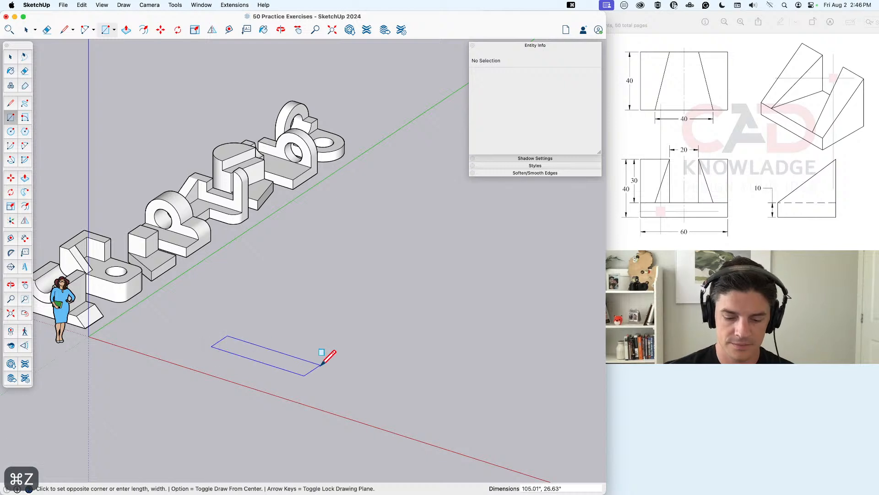
text(60,40)
key(Return)
key(space)
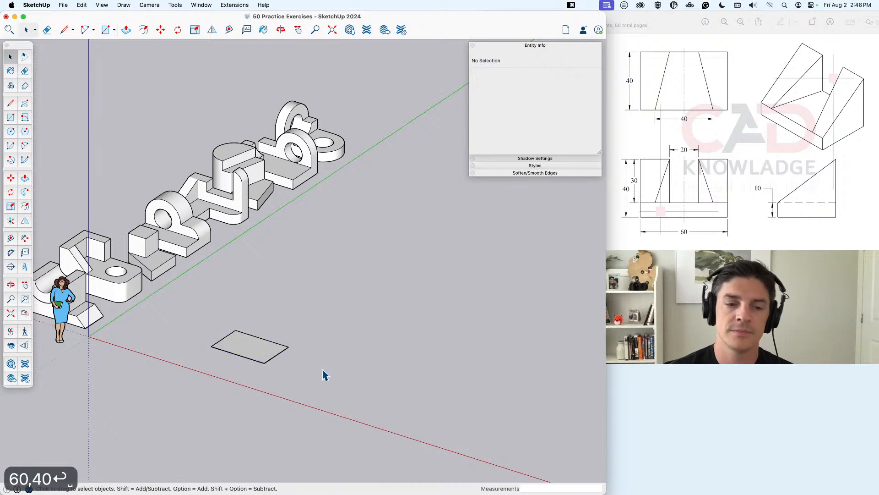
Step: Push/Pull the rectangle up 10" to form the base slab
scroll(275, 362, up, 5)
middle_drag(265, 354, 346, 379)
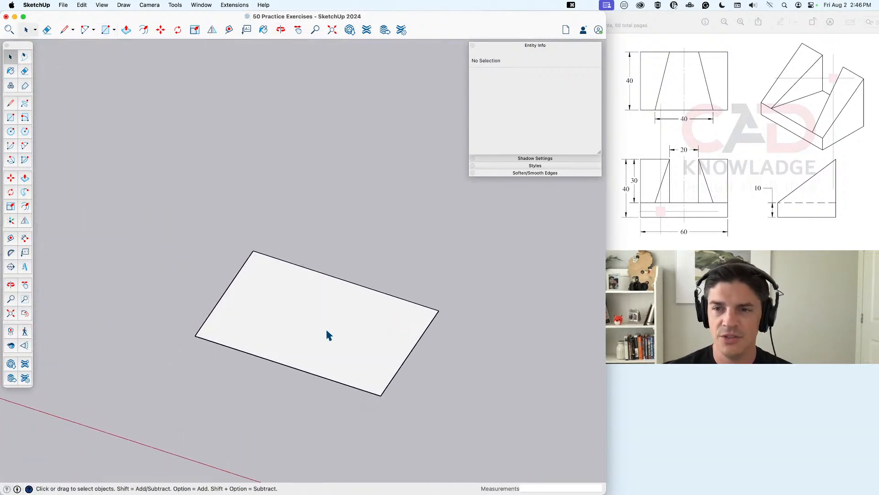
click(347, 324)
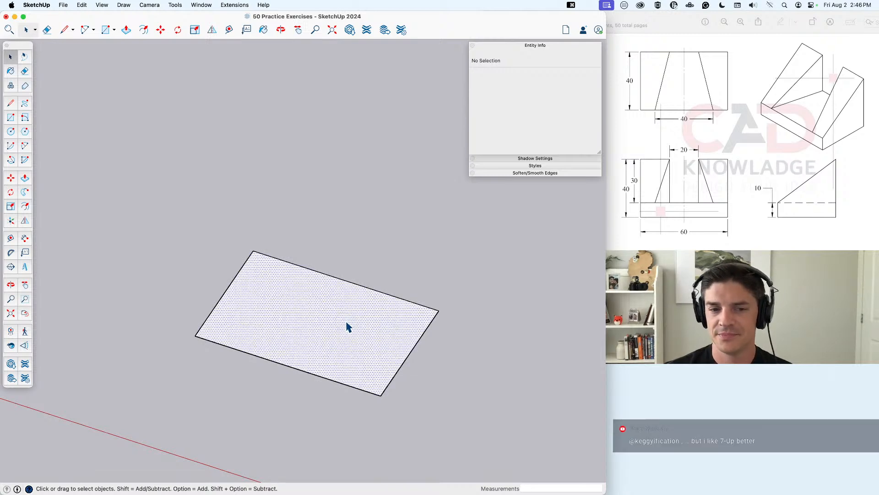
key(p)
click(348, 326)
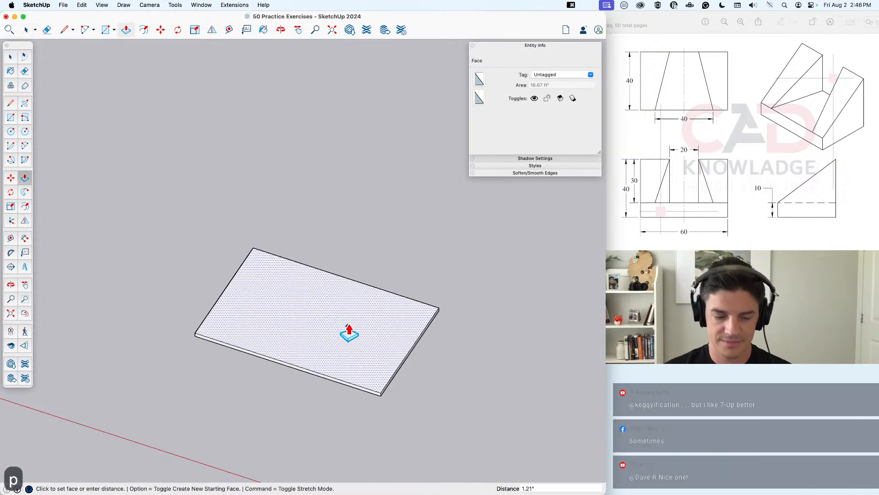
text(10)
key(Return)
key(space)
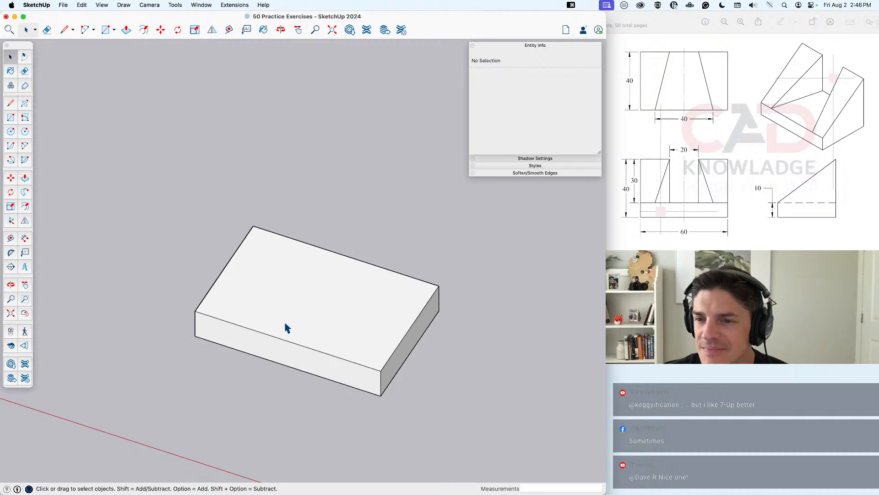
Step: Draw a 10" line along the slab's front top edge, starting from the corner nearest the model origin
middle_drag(264, 331, 280, 343)
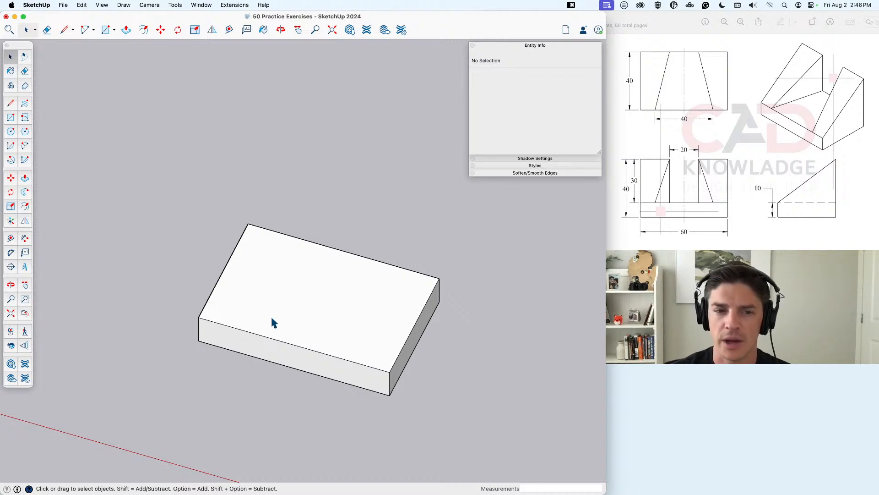
key(l)
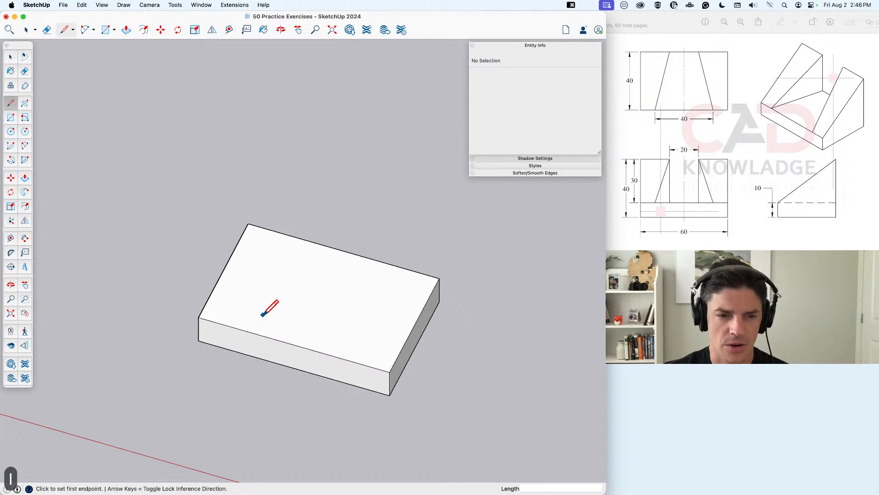
click(198, 317)
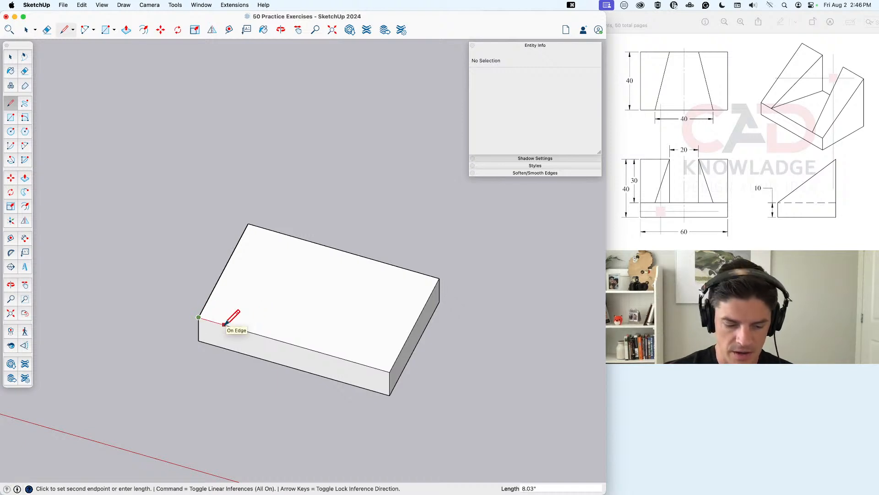
text(10)
key(Return)
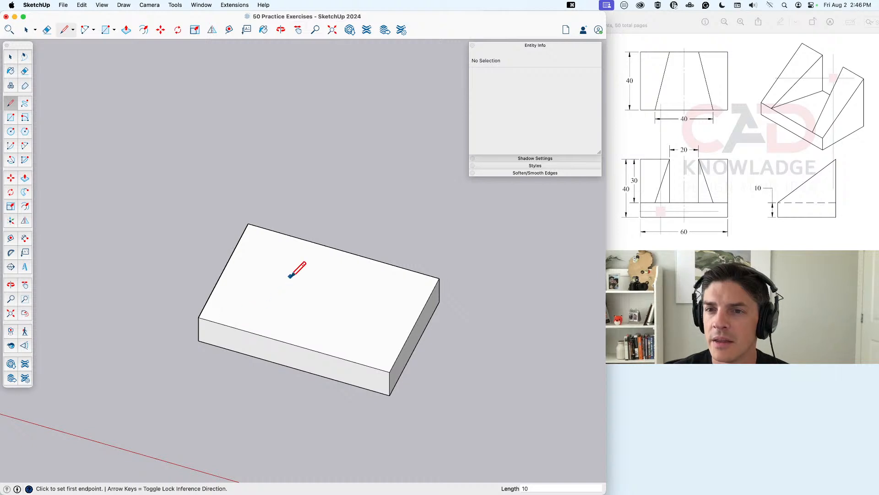
key(Escape)
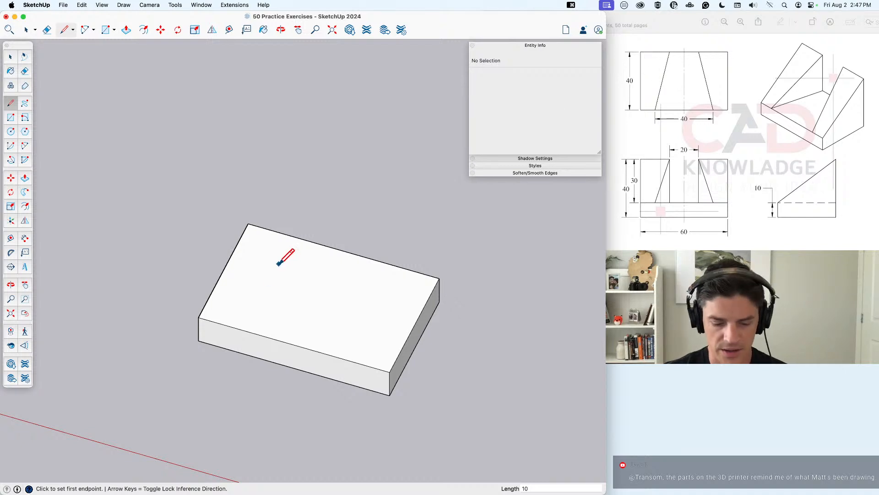
Step: Mark 20" along the slab's rear top edge from the same end and join it to the front edge's 10" point
click(248, 224)
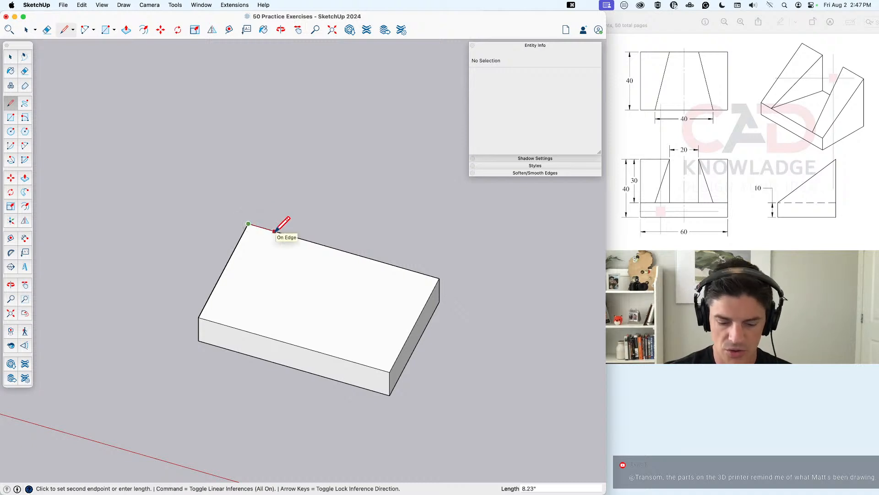
text(20)
key(Return)
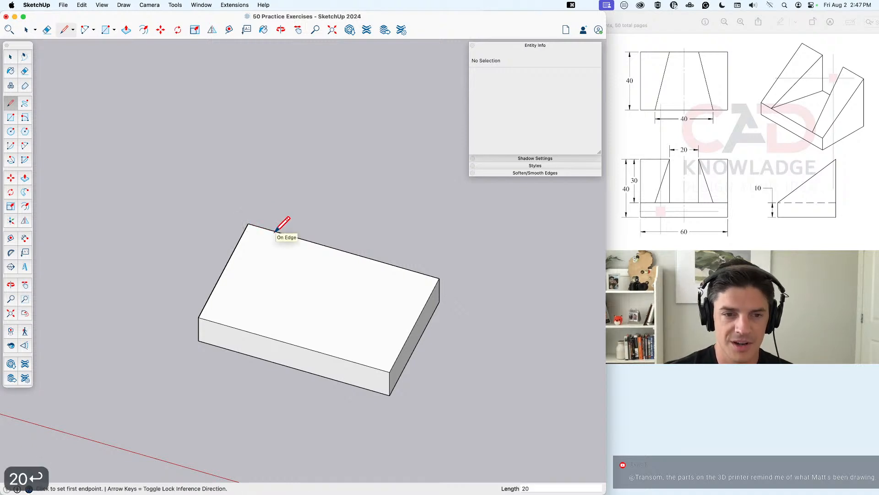
click(312, 242)
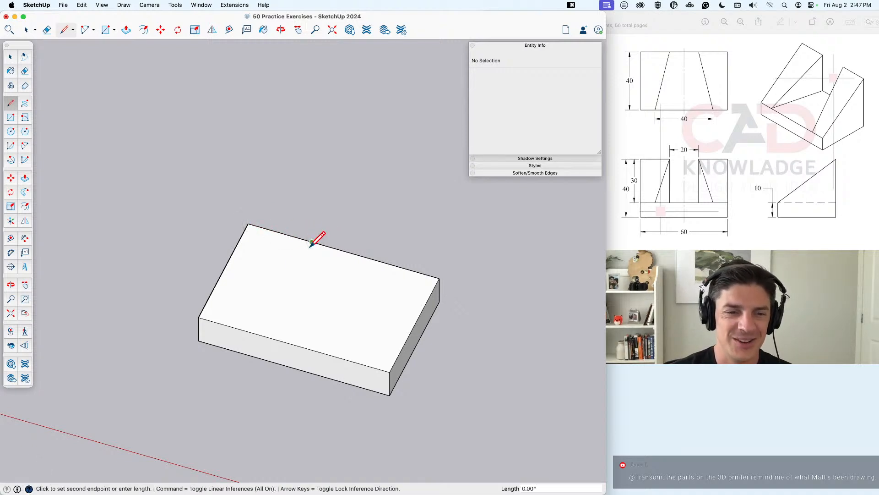
click(231, 326)
key(space)
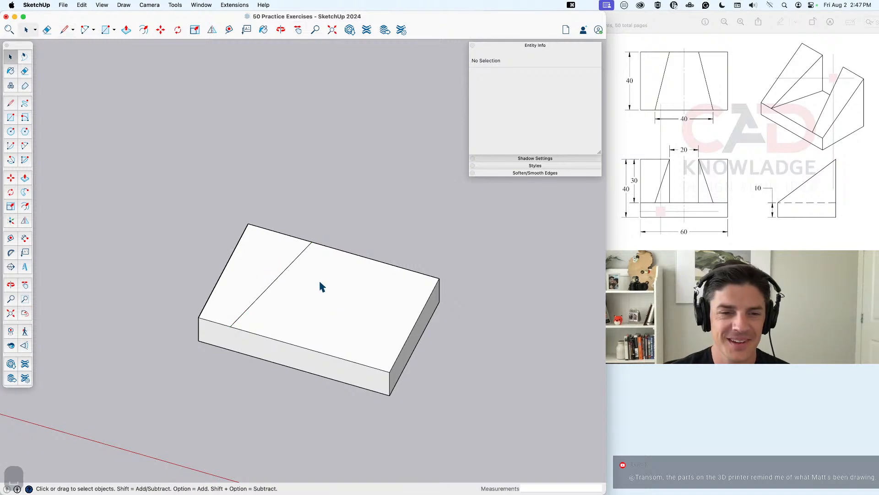
Step: Select the 20" segment of the slab's rear top edge
middle_drag(291, 281, 349, 294)
click(353, 294)
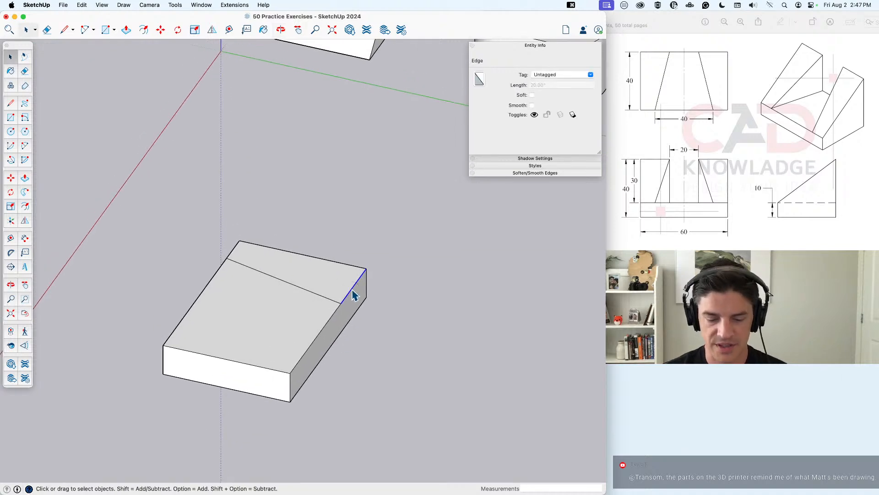
key(m)
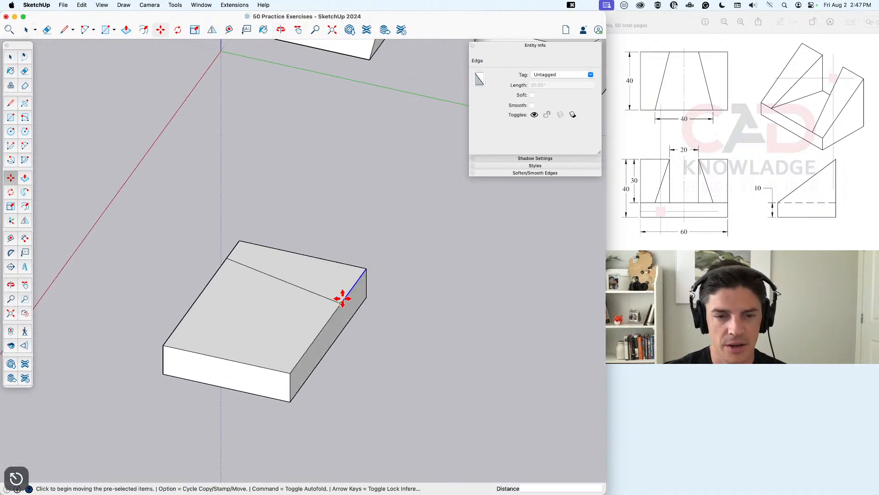
key(space)
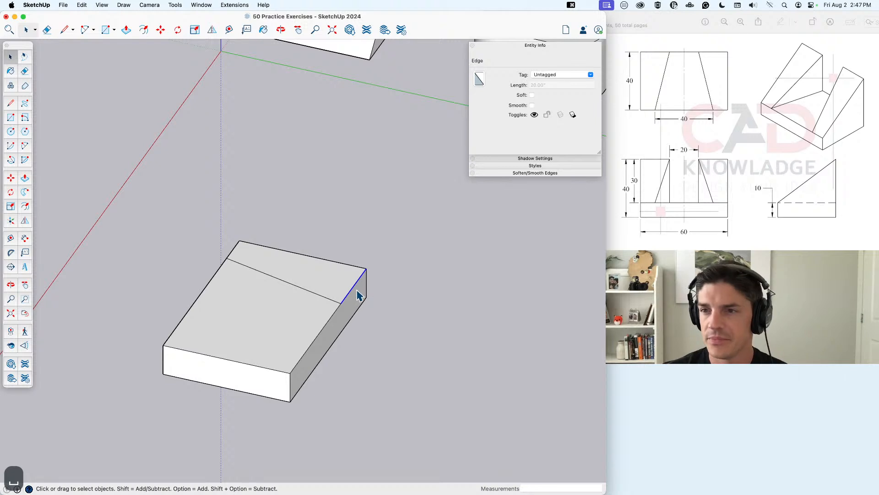
Step: Try a 30" vertical line from the rear end of the diagonal, and undo it
key(l)
click(342, 302)
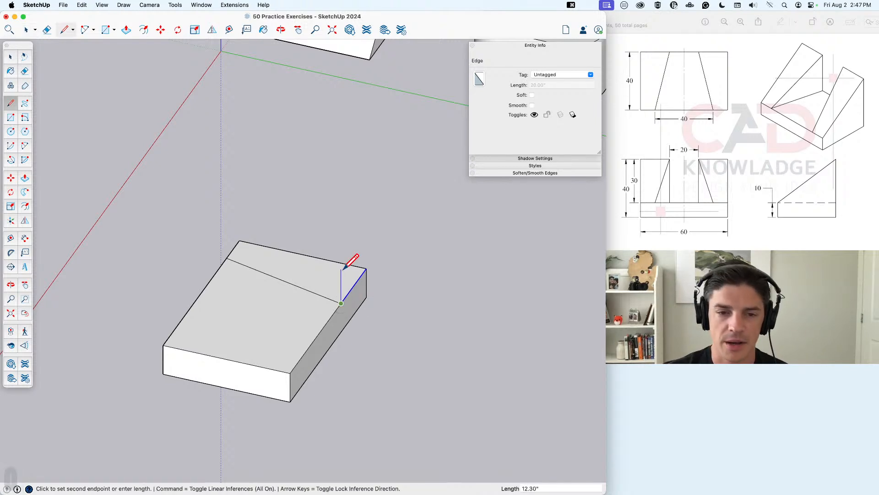
text(30)
key(Return)
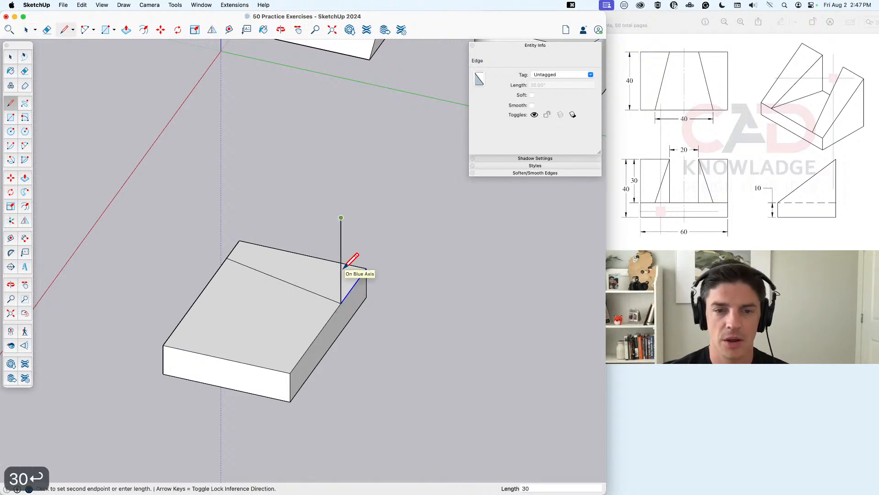
key(super+z)
key(super+z)
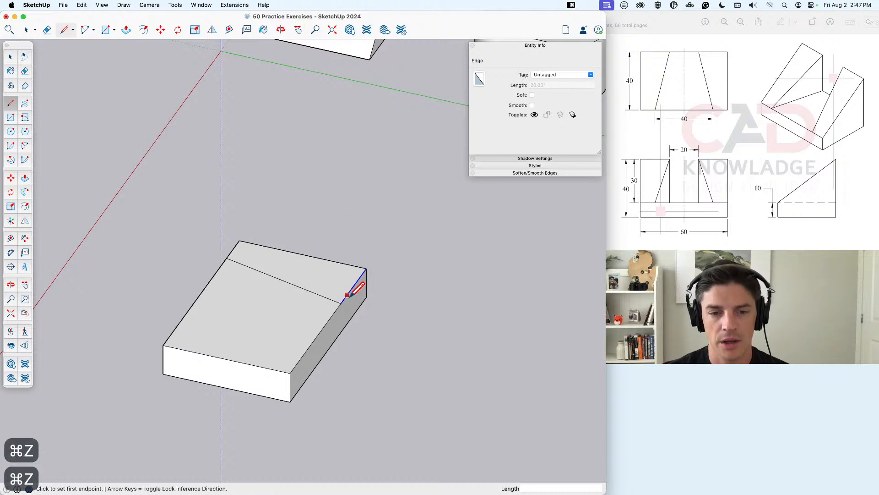
Step: Copy the selected 20" rear edge segment 30" straight up along the blue axis
key(m)
click(342, 301)
key(alt)
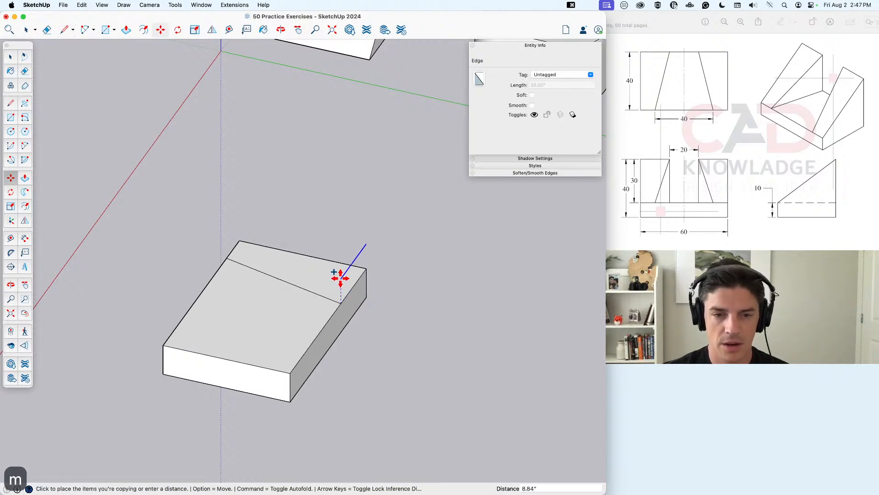
text(30)
key(Return)
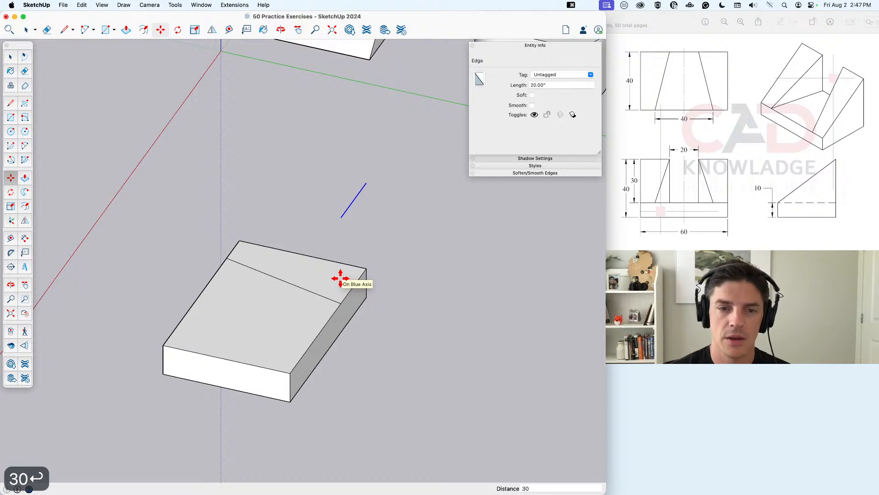
Step: Connect the raised edge to the slab with two vertical lines, closing the 20" by 30" rear face, and select that face
key(l)
click(341, 302)
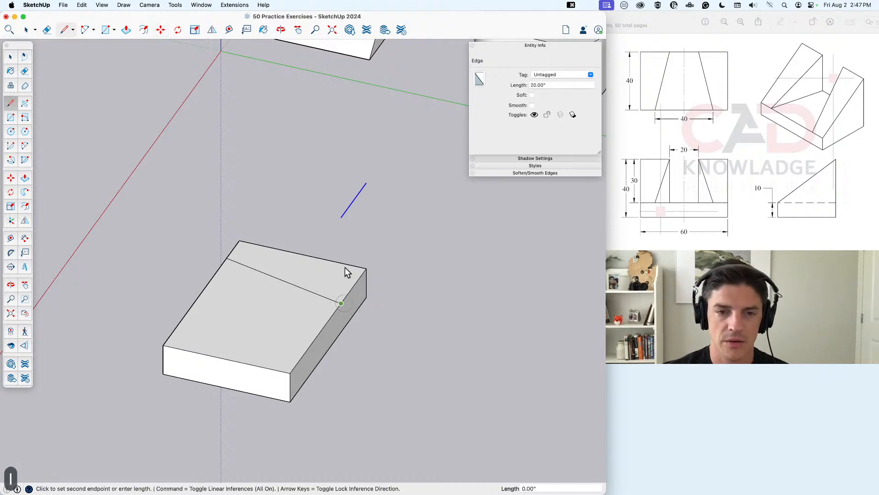
click(341, 217)
key(Escape)
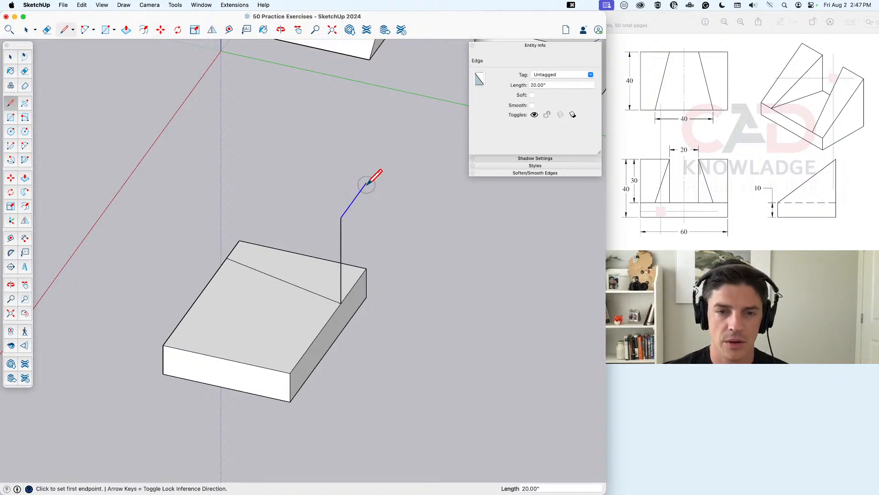
click(366, 267)
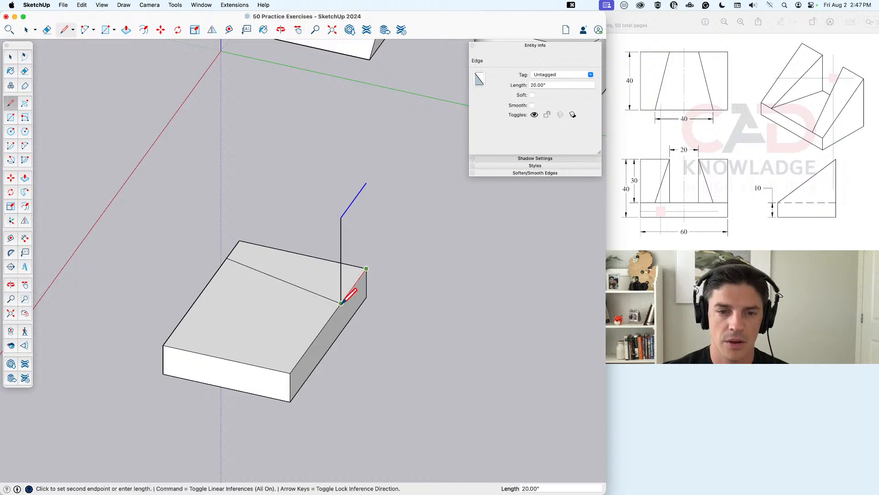
click(366, 184)
key(space)
click(352, 254)
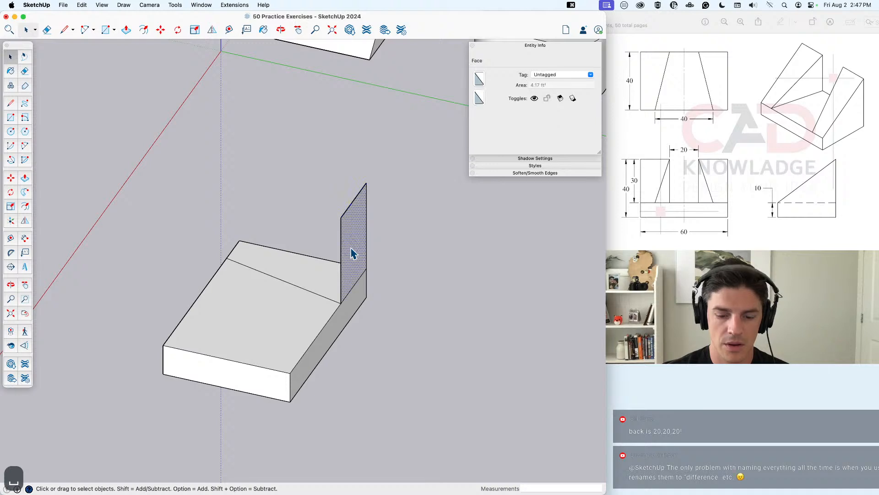
Step: Delete the tapered strip of the slab's top face in front of the upright face
middle_drag(352, 253, 421, 266)
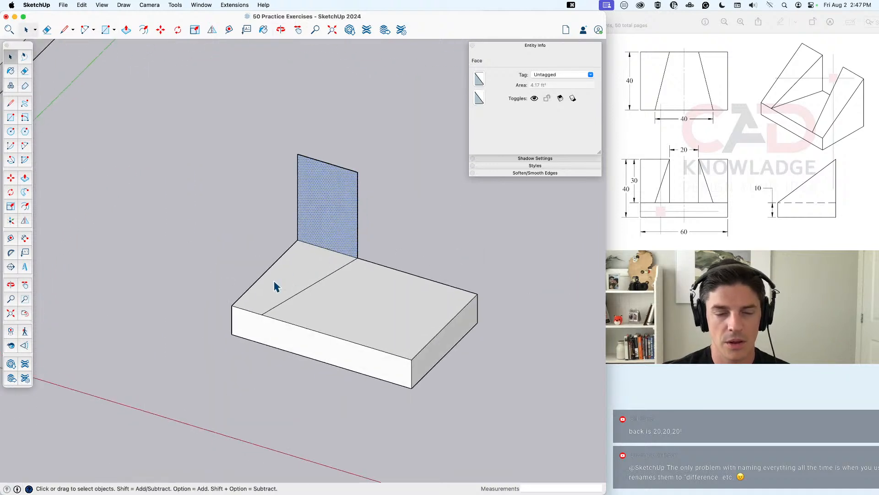
middle_drag(275, 287, 359, 295)
key(l)
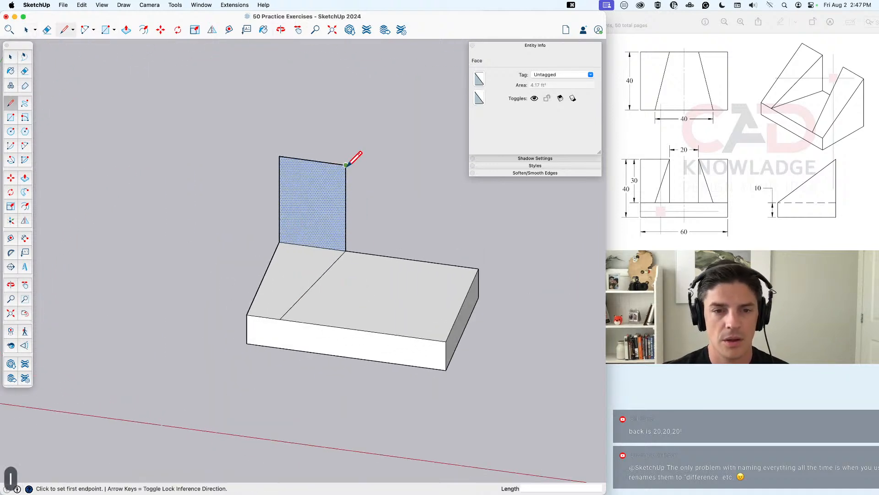
key(space)
click(315, 274)
key(Delete)
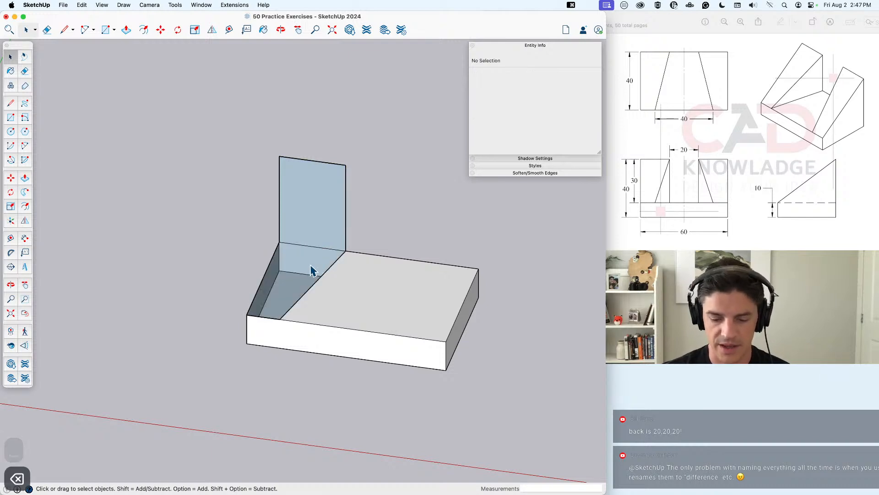
key(e)
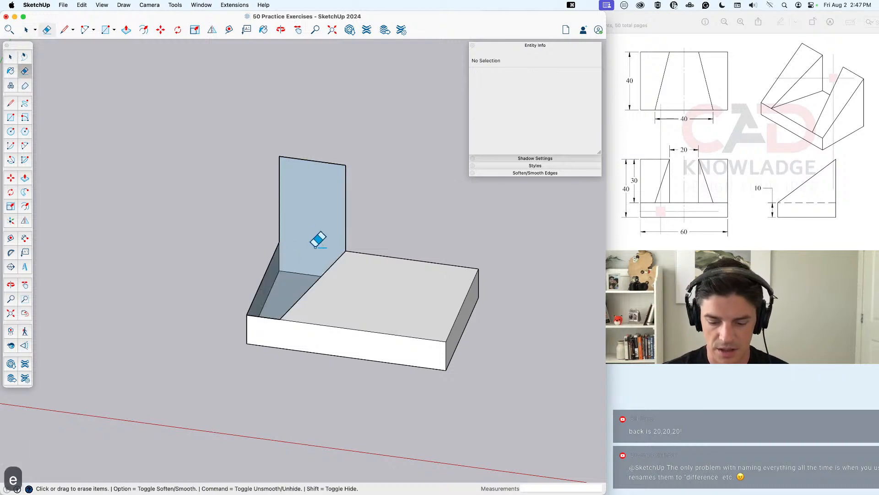
Step: Draw sloped lines from both top corners of the upright face to the ends of the 10" front edge segment
key(l)
click(346, 164)
click(279, 318)
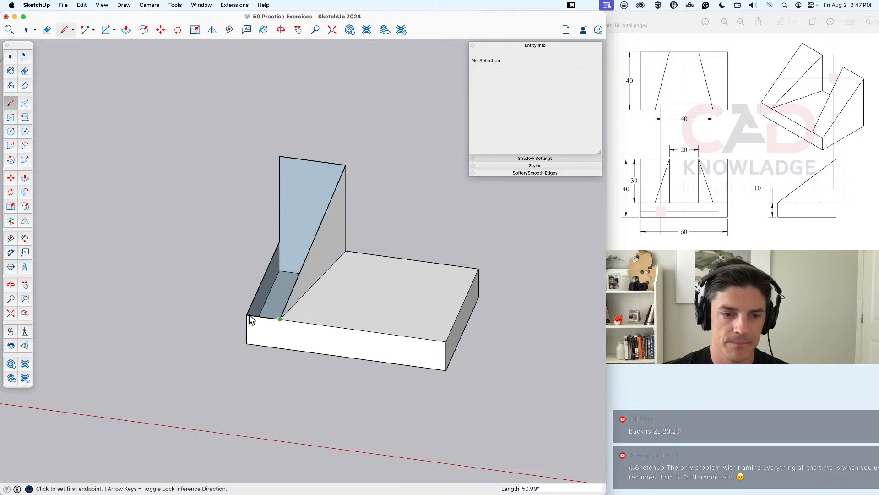
click(247, 315)
click(280, 157)
key(space)
middle_drag(286, 149, 393, 266)
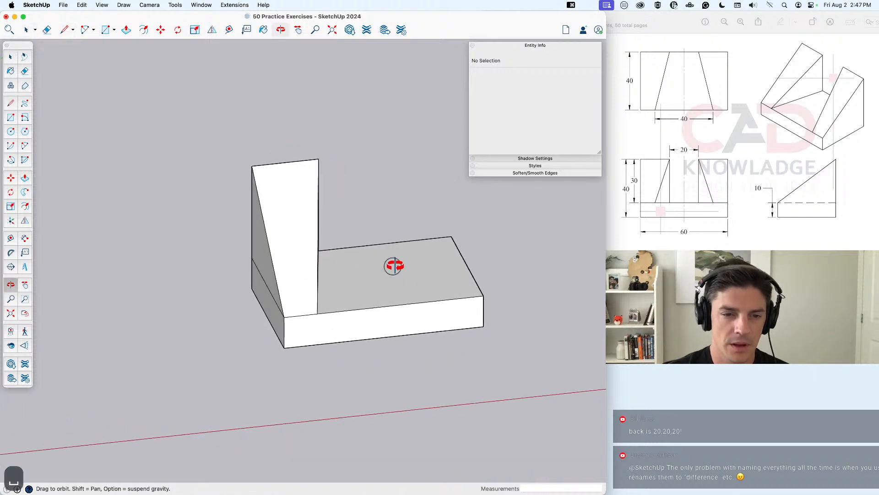
Step: Erase the leftover edge between the upright wedge and the slab on the outer side face
key(e)
click(260, 273)
key(space)
middle_drag(332, 279, 205, 278)
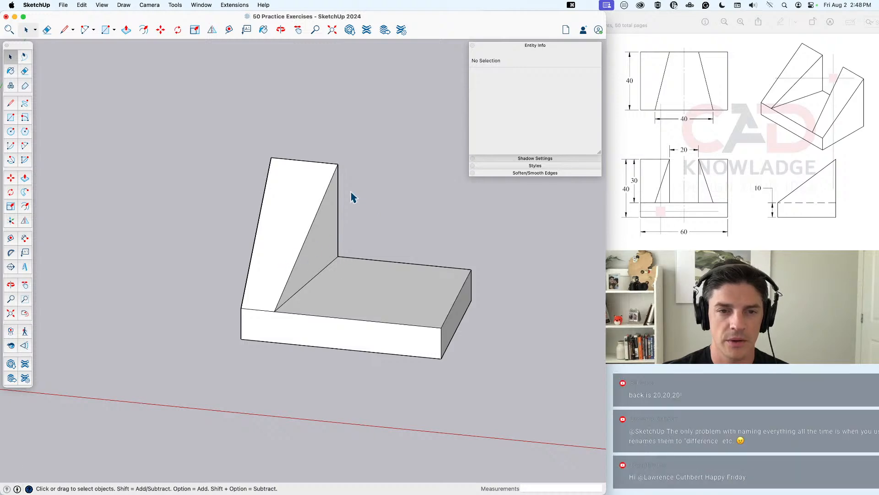
Step: Select the upright wedge and flip-copy it about the slab's centre plane to create the matching upright on the opposite side
drag(215, 206, 216, 206)
middle_drag(378, 246, 501, 321)
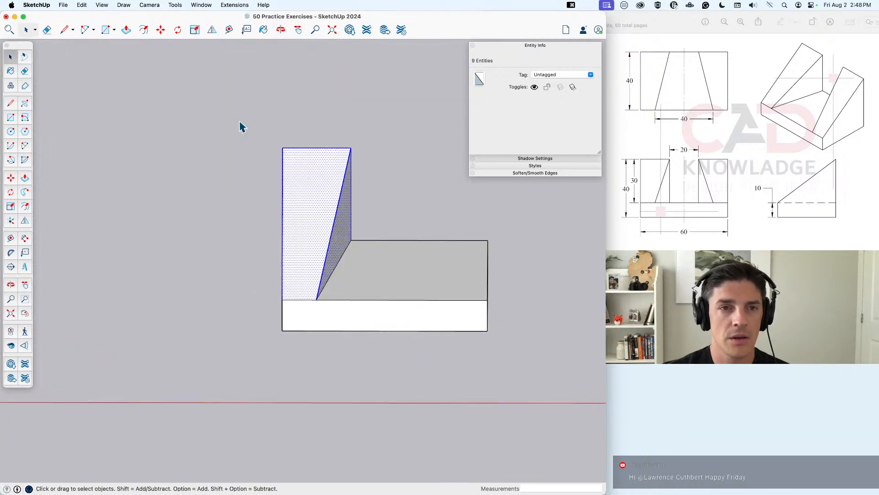
click(212, 30)
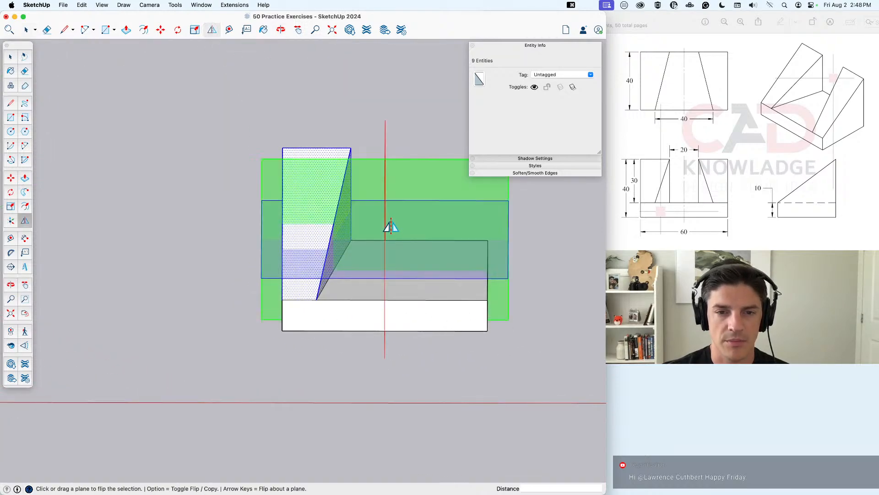
key(alt)
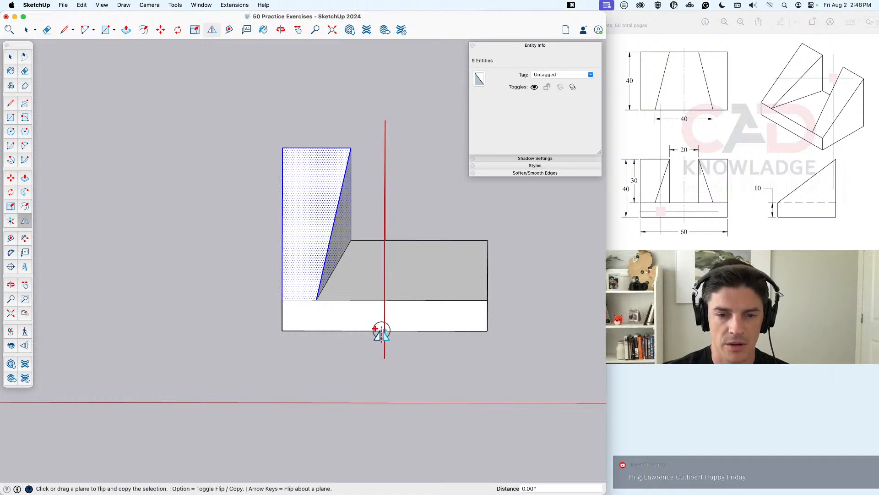
click(381, 330)
key(space)
middle_drag(463, 305, 298, 275)
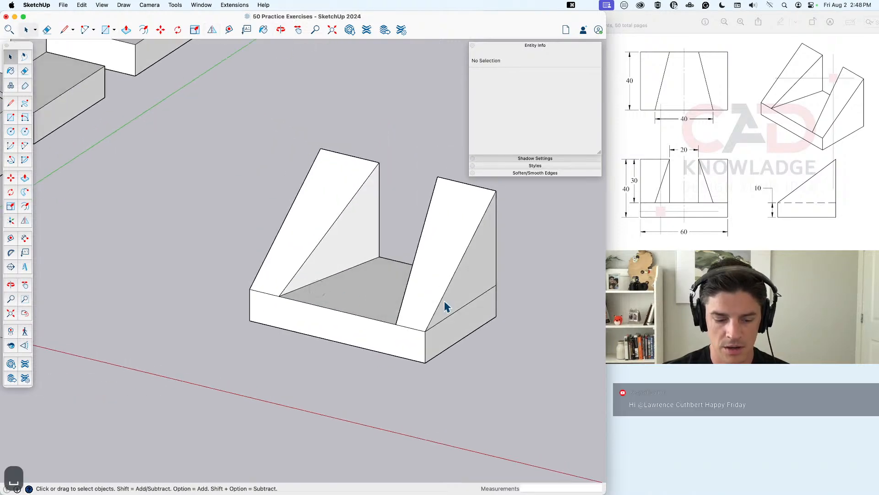
Step: Erase the leftover edges where the copied upright meets the slab
key(e)
mouse_move(479, 289)
middle_down()
mouse_move(481, 302)
mouse_move(362, 337)
middle_up()
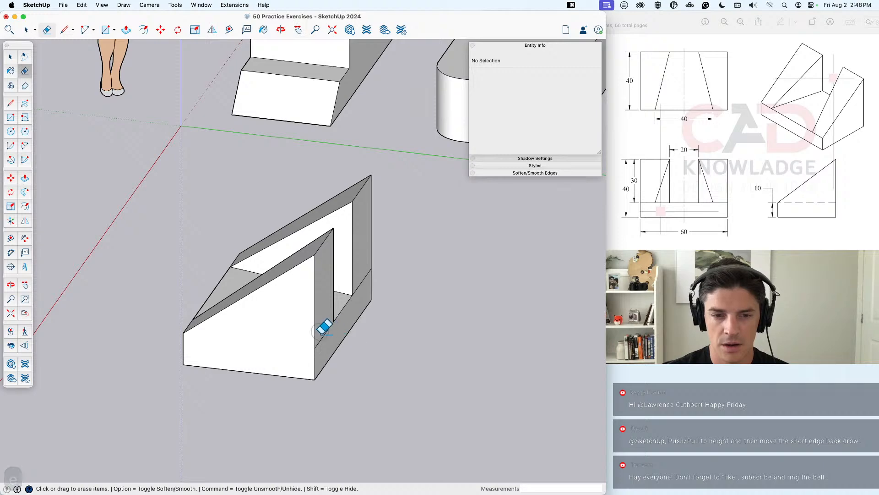
mouse_move(345, 286)
middle_down()
mouse_move(452, 314)
mouse_move(448, 276)
mouse_move(116, 279)
mouse_move(583, 325)
mouse_move(338, 271)
mouse_move(349, 240)
mouse_move(337, 411)
middle_up()
Step: Group all of the part's connected geometry and name the group instance Practice – 9
key(space)
triple_click(365, 296)
right_click(363, 292)
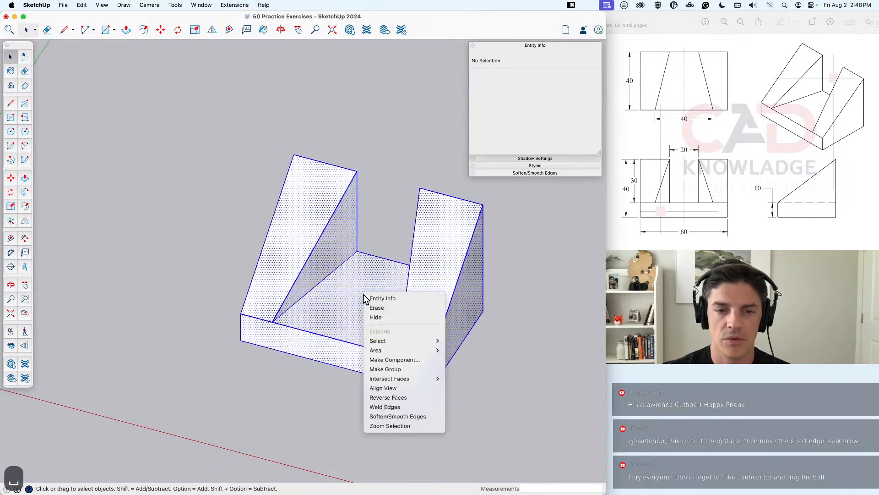
click(390, 369)
click(709, 160)
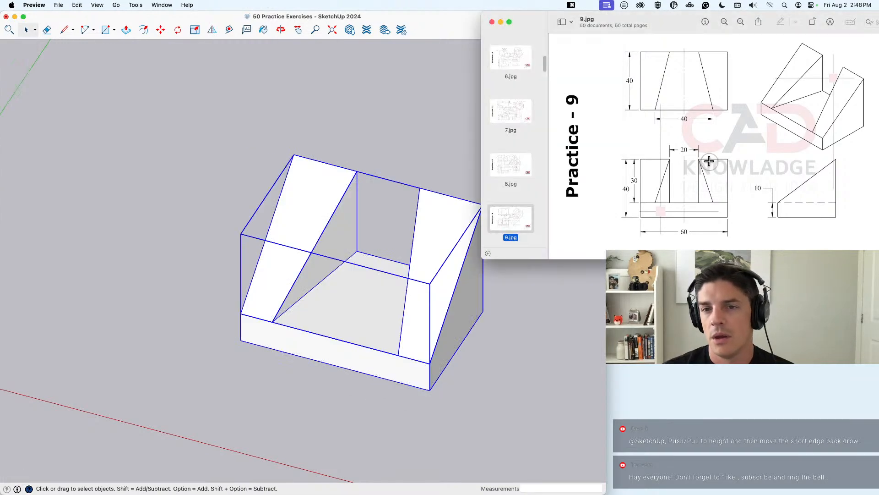
click(451, 202)
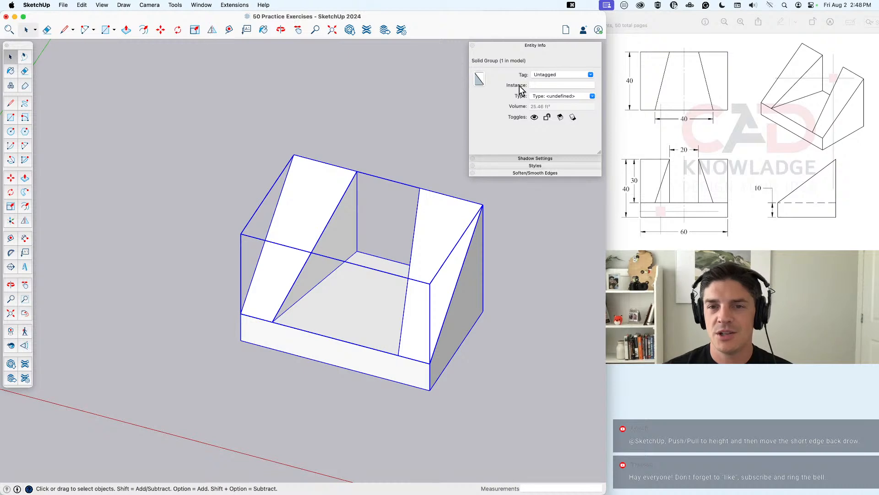
click(540, 85)
text(Practic)
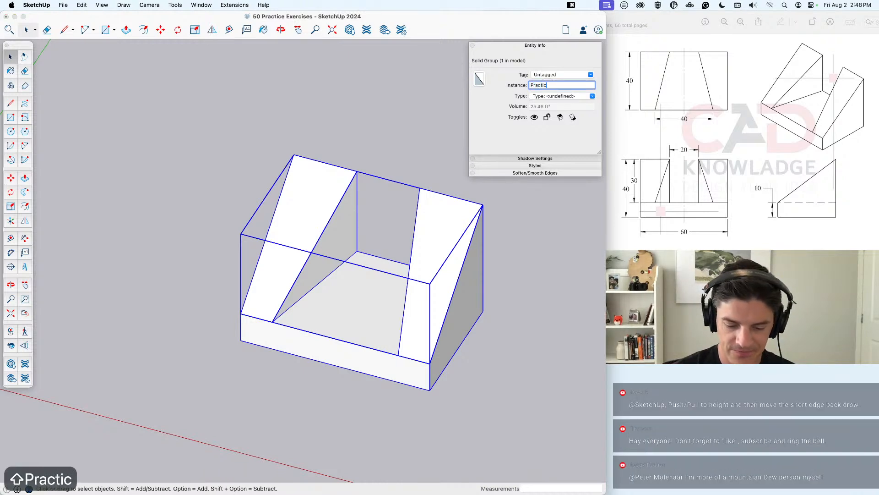
text(e – 9)
key(Return)
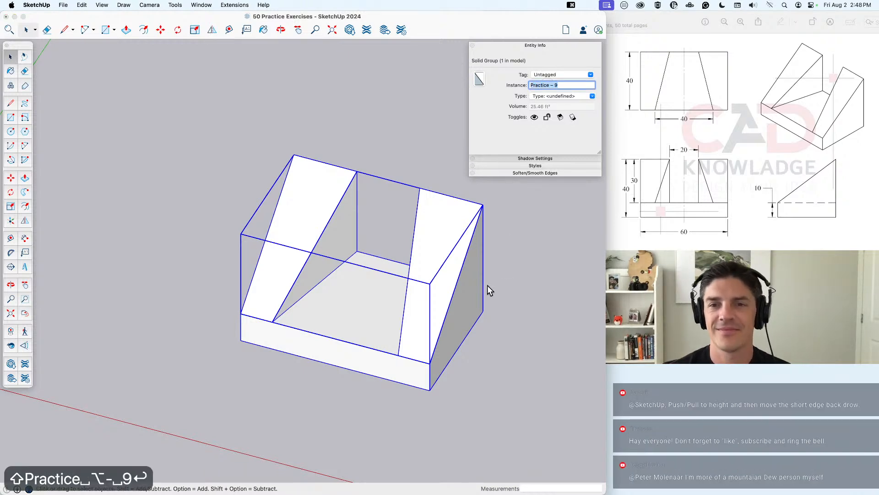
Step: Move the Practice – 9 group to the far end of the row of finished parts and clear the selection
scroll(488, 285, down, 15)
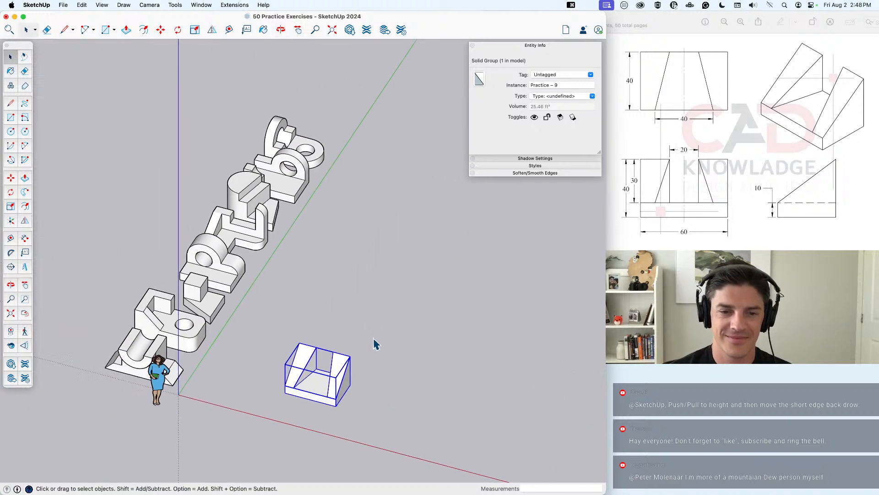
key(m)
click(336, 406)
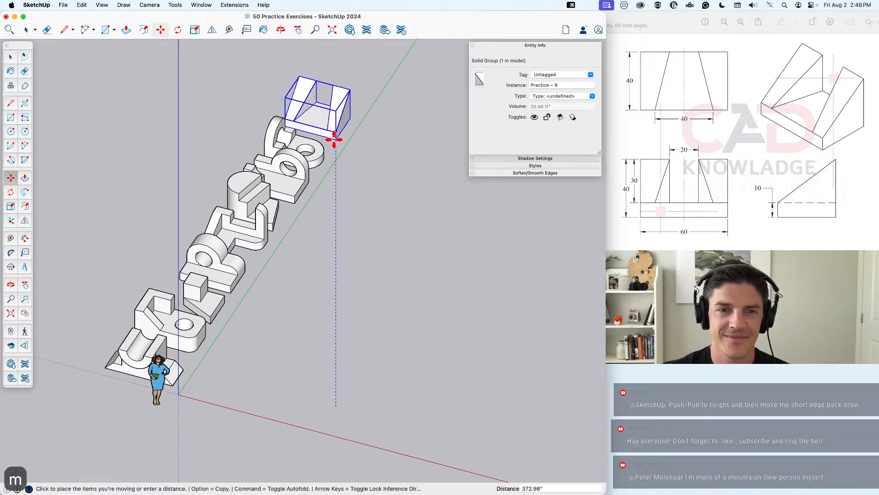
middle_drag(378, 184, 357, 217)
middle_drag(373, 350, 266, 346)
scroll(267, 349, up, 2)
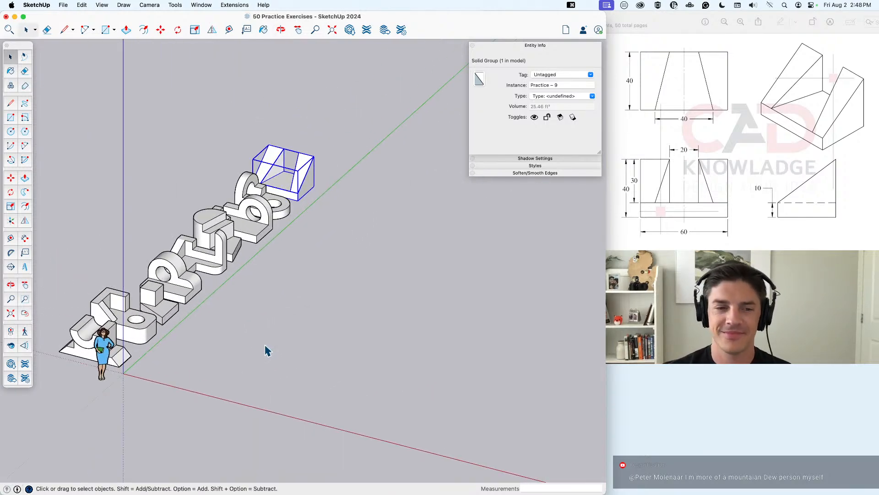
click(326, 359)
Step: Switch to Preview, bring up the Practice - 10 drawing, 10.jpg, and return to SketchUp
click(711, 183)
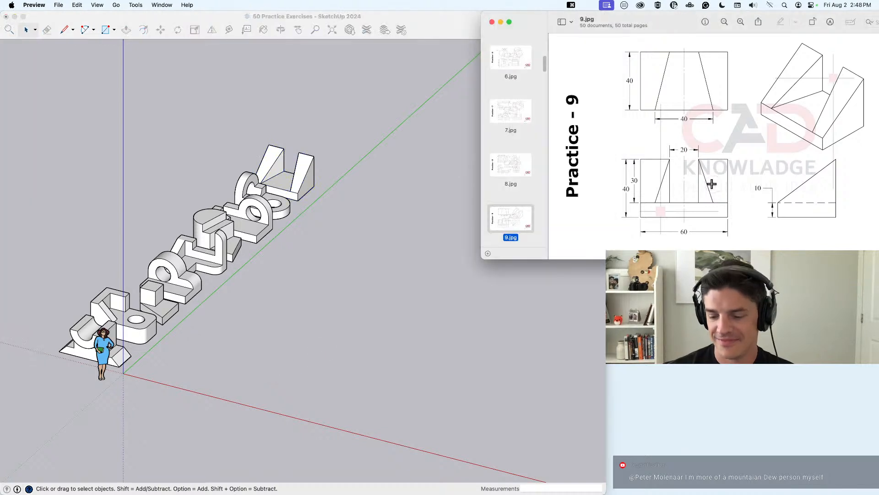
key(Down)
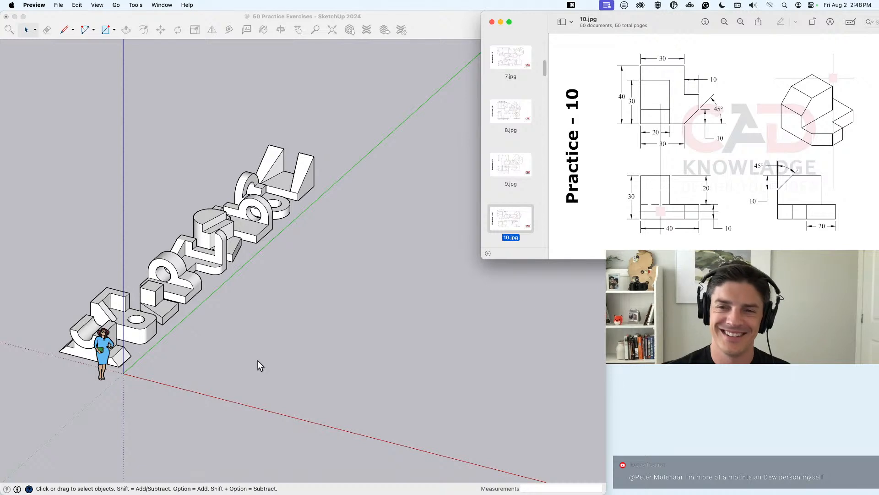
click(235, 370)
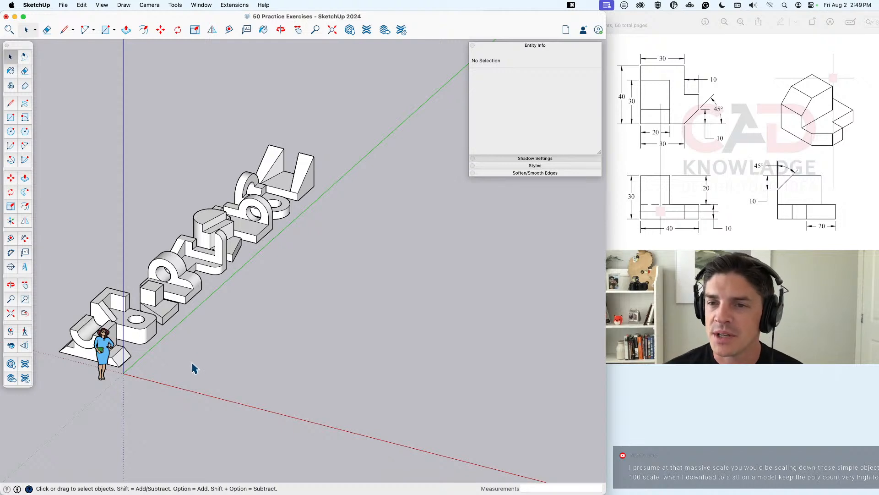
Step: Draw a 30" by 40" rectangle on the ground beside the red axis, in front of the row of parts
key(r)
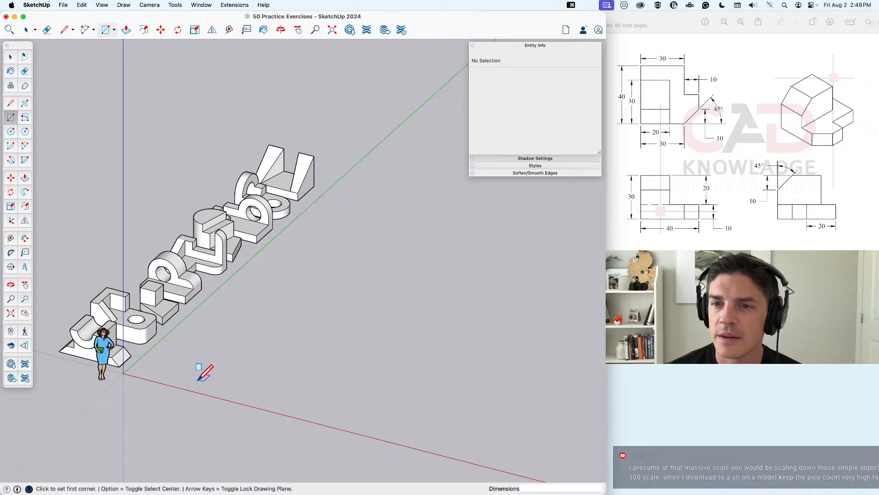
click(198, 380)
text(30,40)
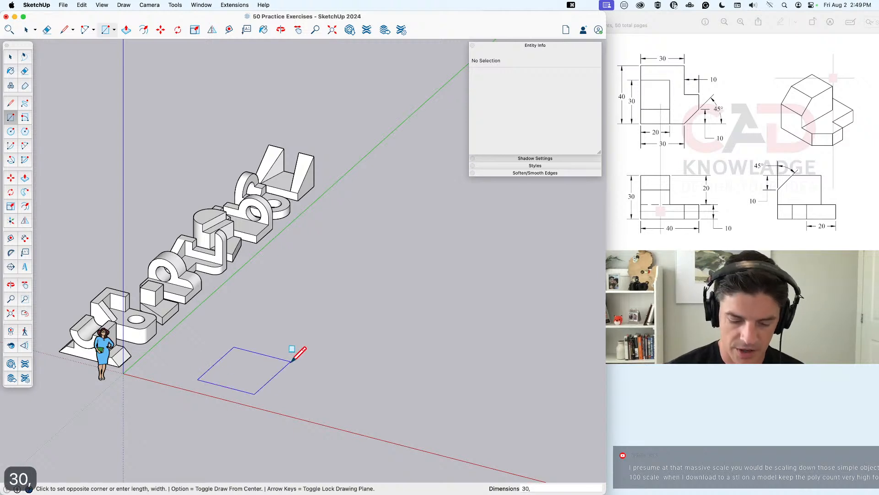
key(Return)
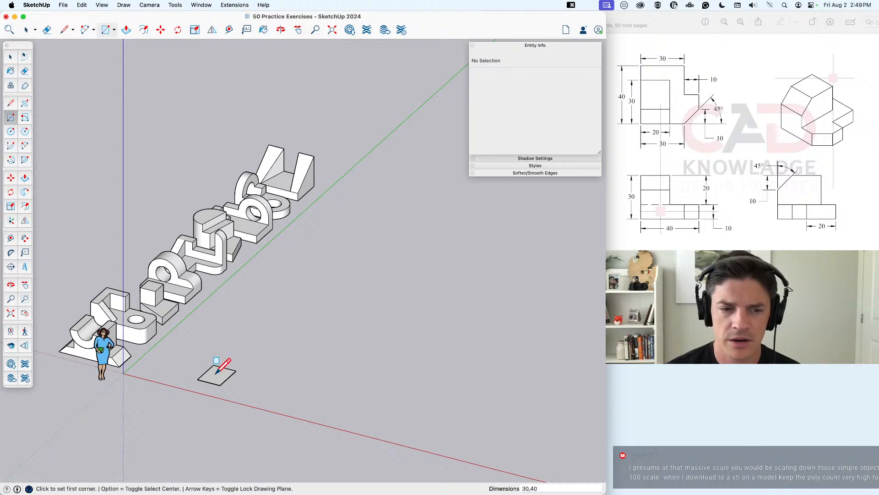
scroll(225, 372, up, 8)
middle_drag(200, 405, 318, 275)
scroll(318, 280, up, 3)
key(space)
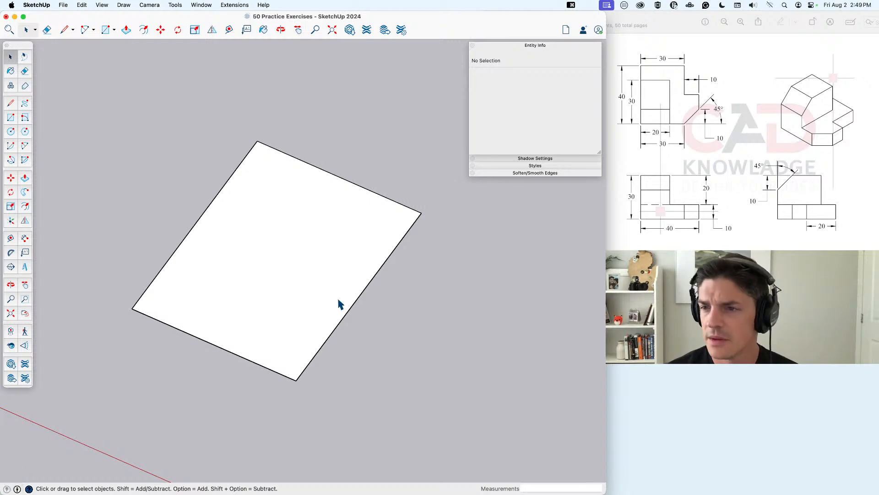
middle_drag(339, 304, 354, 300)
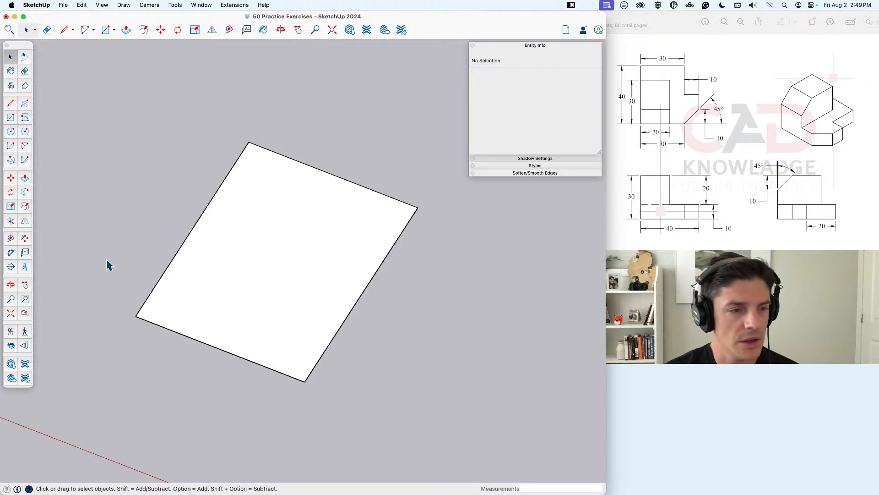
click(13, 254)
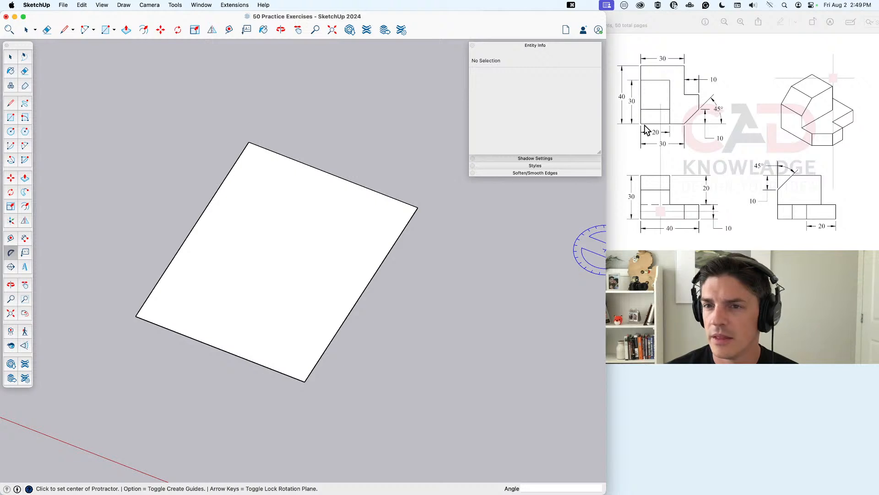
key(t)
click(305, 382)
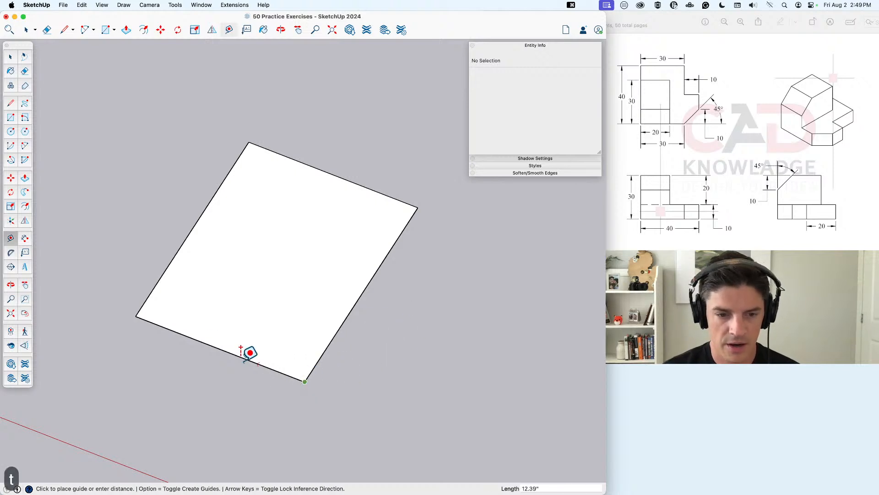
key(Escape)
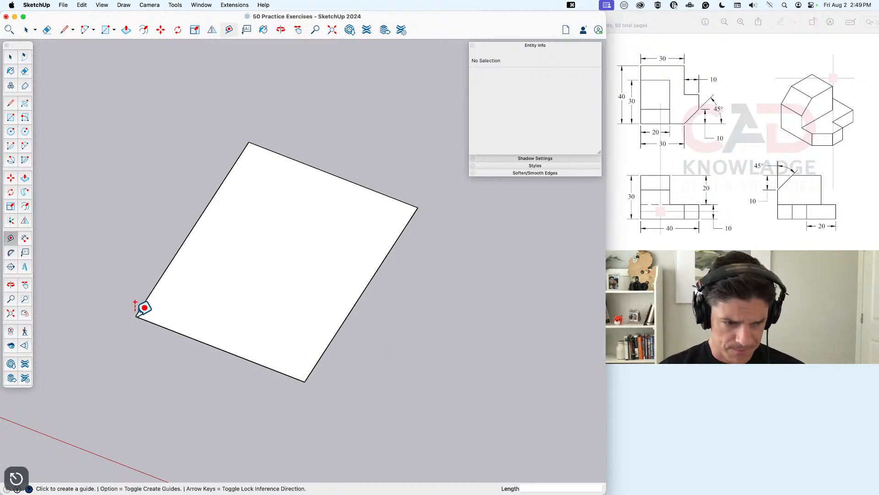
Step: Create a 45° protractor guide through the rectangle's front corner nearest the viewer, measured outward from the 40" side edge
click(10, 253)
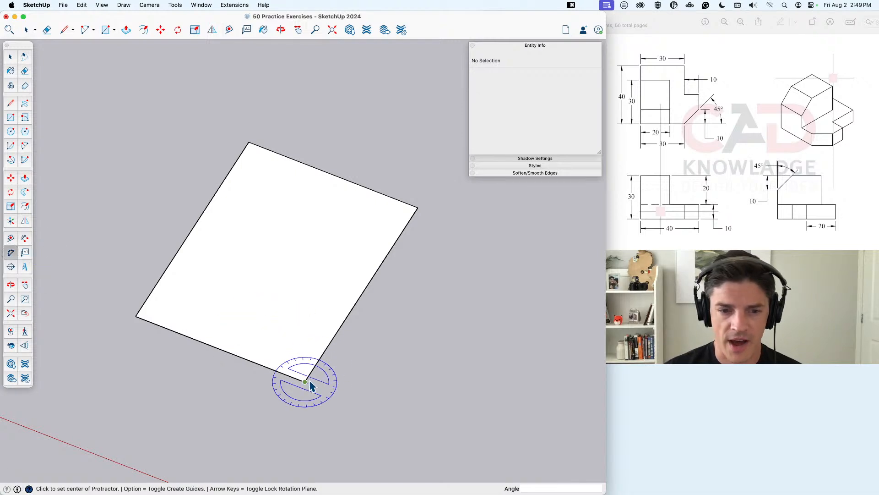
click(306, 384)
click(332, 340)
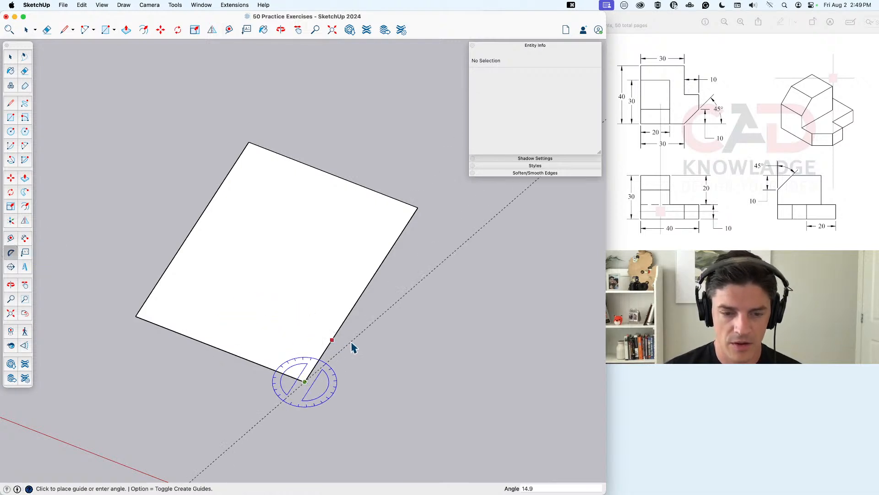
text(45)
key(Return)
Step: Add a guide parallel to the rectangle's 30" front edge, offset 10" inward across the face
key(t)
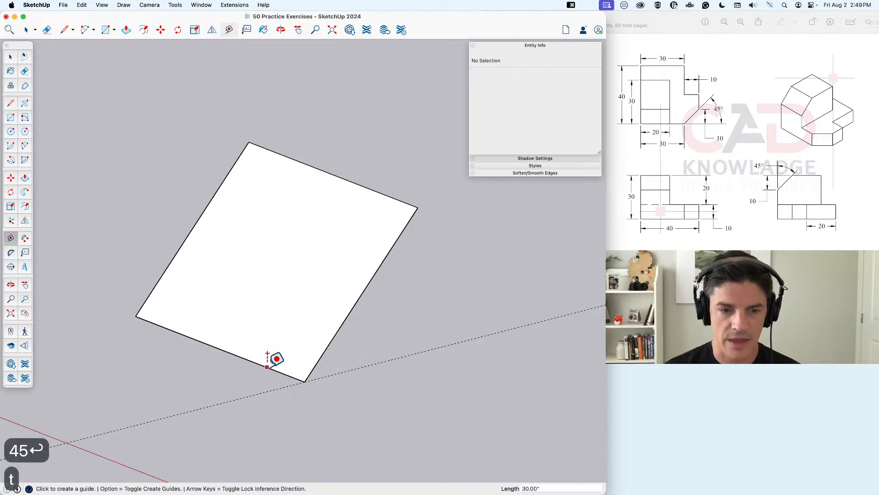
click(270, 369)
text(10)
key(Return)
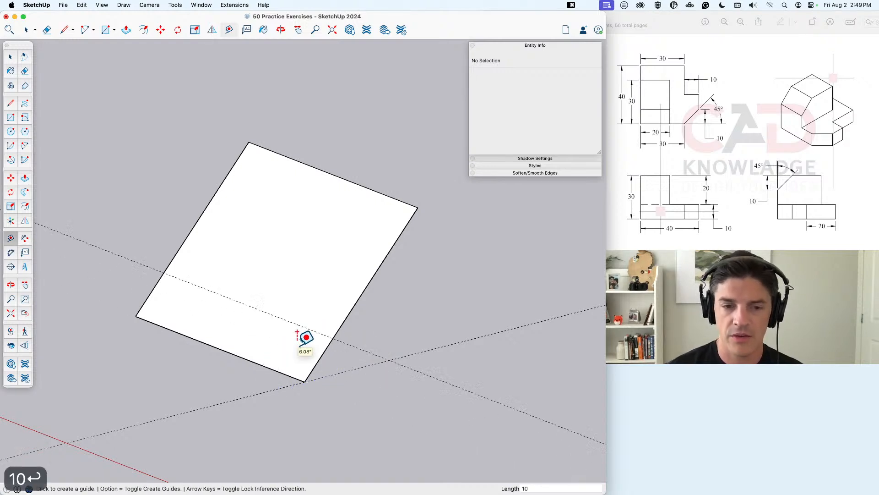
key(space)
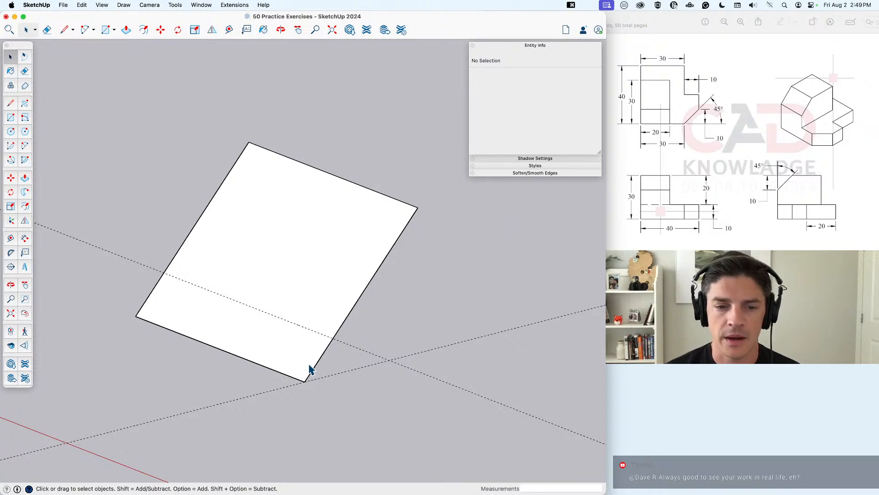
Step: Draw a diagonal line along the 45° guide from the rectangle's front corner to its intersection with the 10" offset guide
key(l)
click(304, 381)
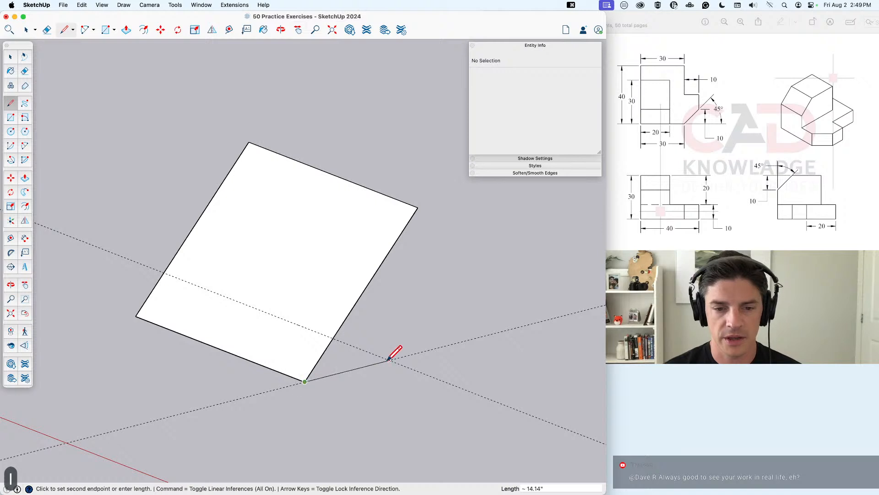
click(389, 360)
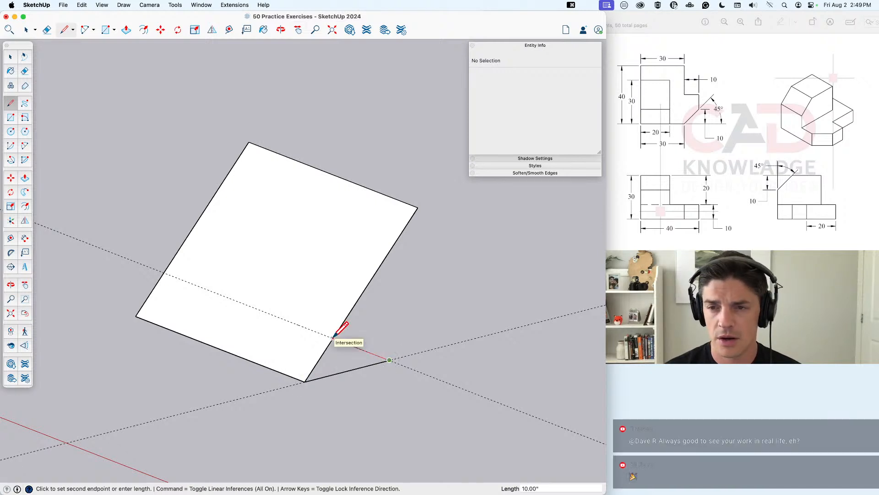
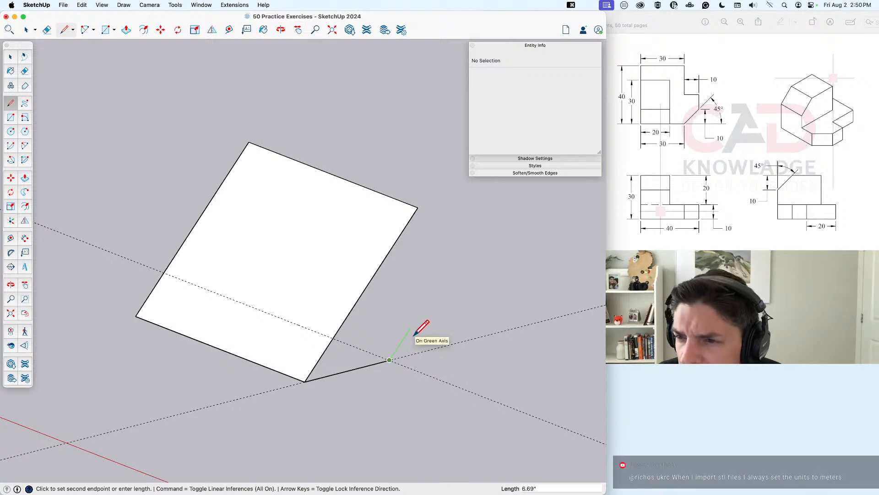
key(Escape)
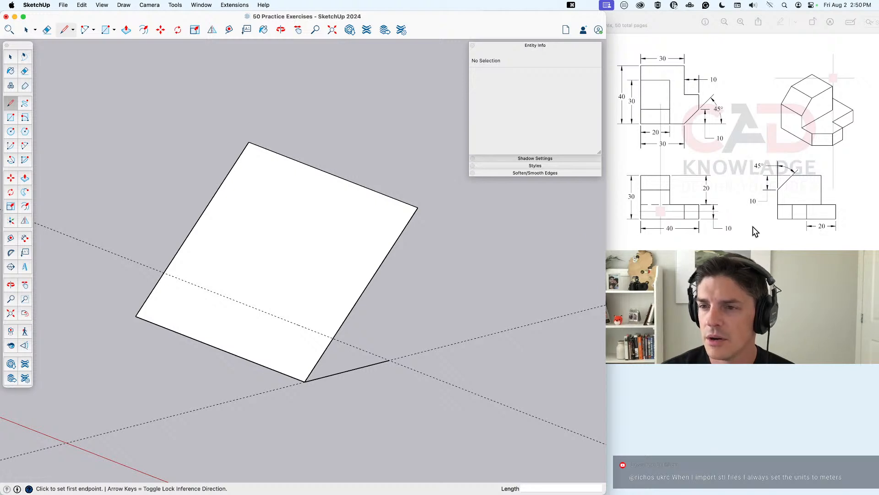
Step: Draw a 20" line along the rectangle's outer side edge, starting from its rear corner
click(418, 207)
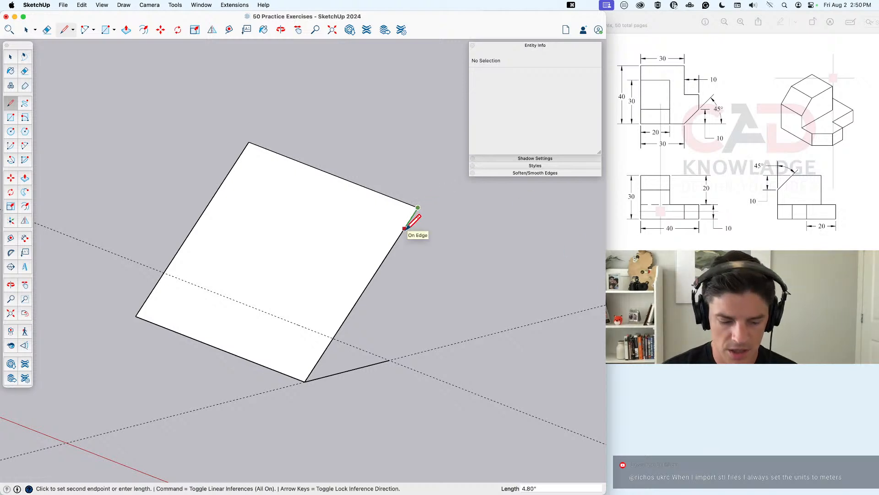
text(20)
key(Return)
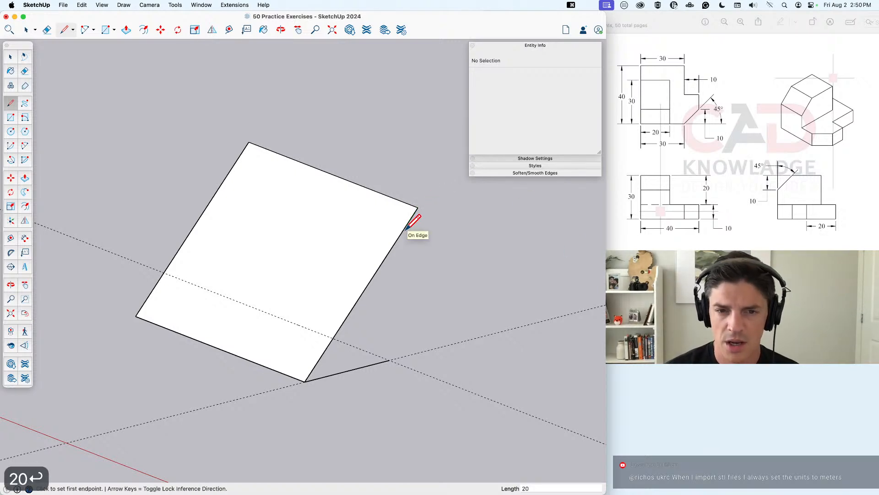
Step: Close the side tab's outline with two lines from the 20" point on the side edge to the diagonal's outer end
click(361, 295)
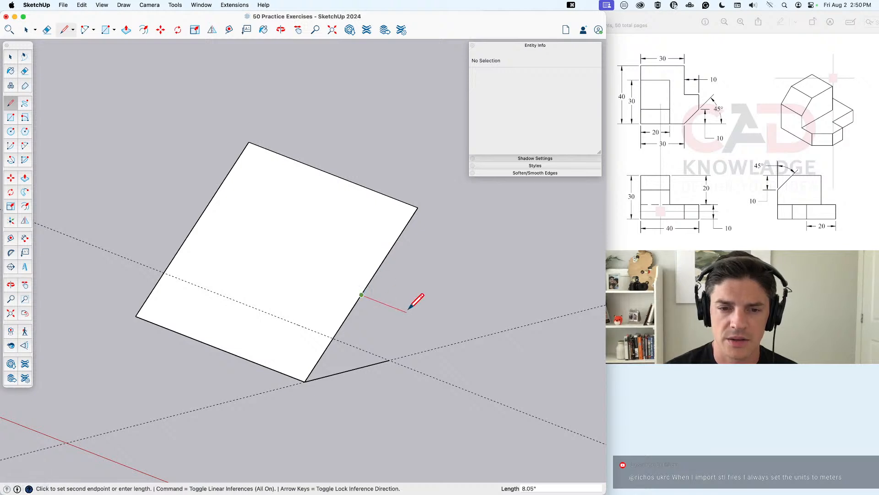
shift+click(389, 361)
click(389, 360)
Step: Erase the edge dividing the rectangle from the side tab and remove the construction guides
key(e)
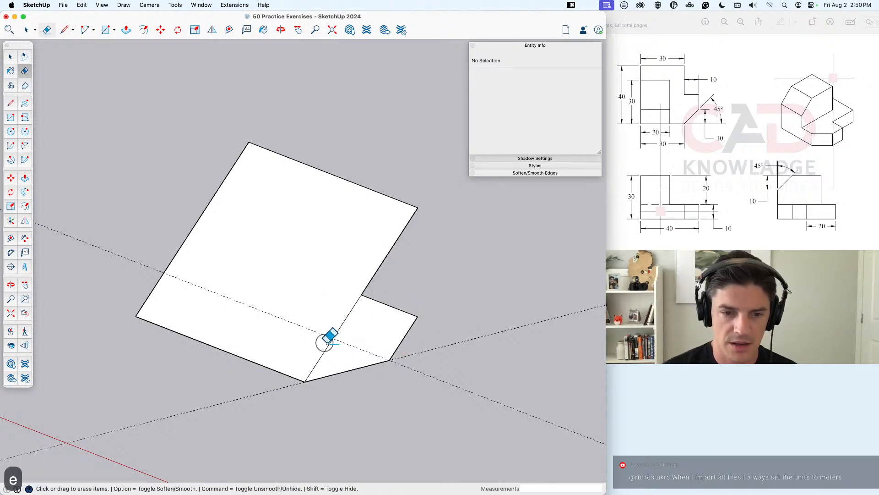
click(341, 323)
key(space)
scroll(306, 340, down, 5)
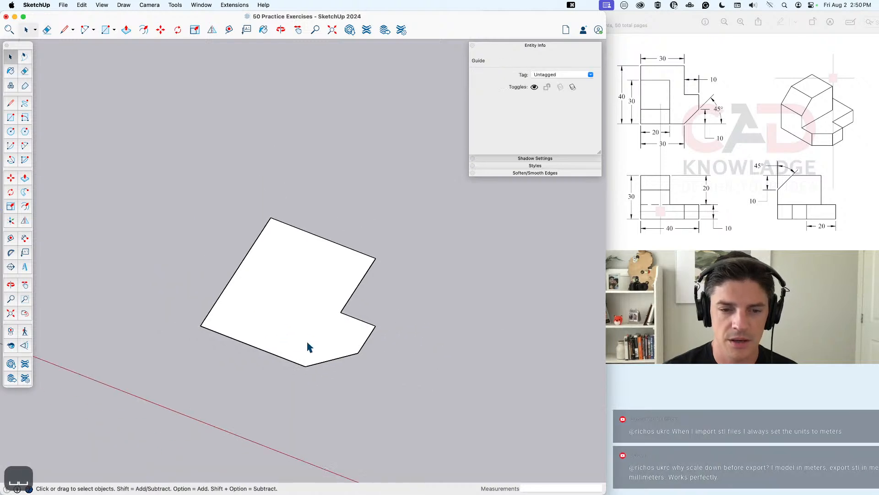
Step: Push/Pull the merged base face up 10"
click(302, 317)
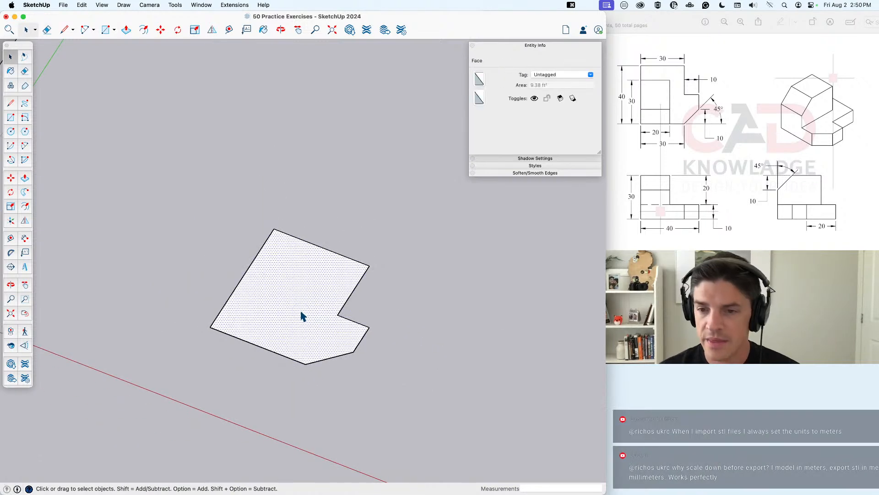
key(p)
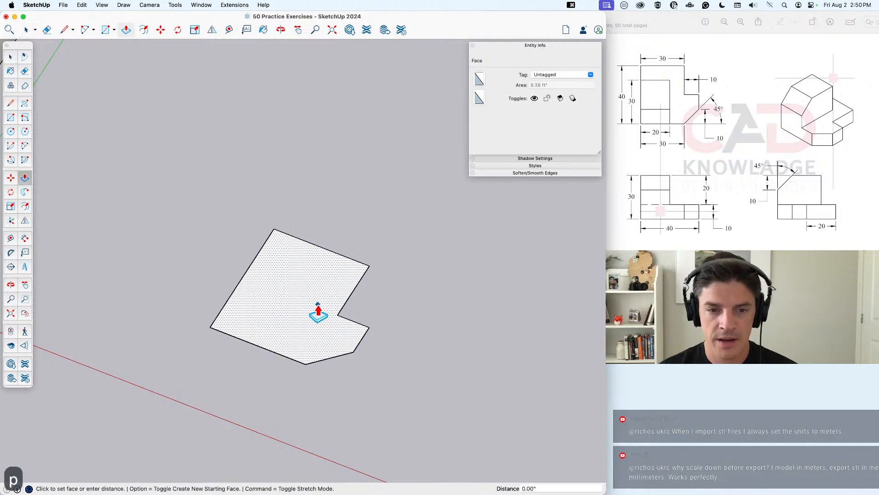
click(315, 310)
text(10)
key(Return)
mouse_move(312, 295)
middle_down()
mouse_move(305, 283)
mouse_move(314, 305)
middle_up()
key(space)
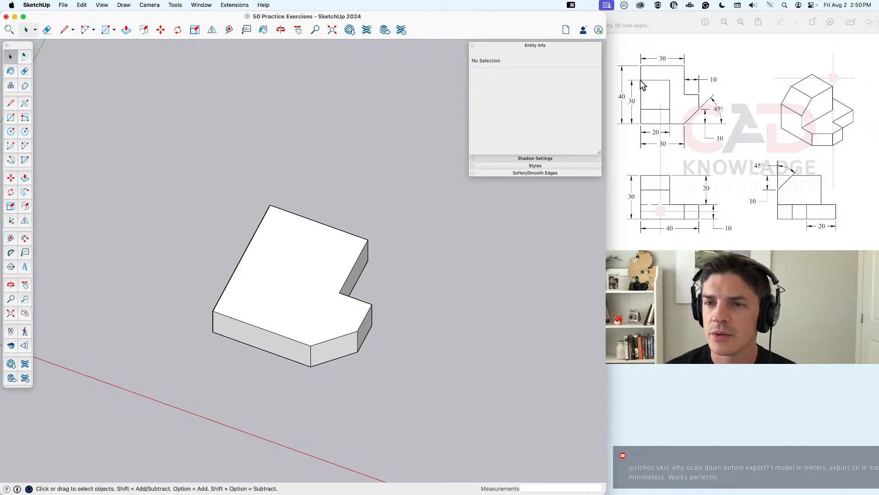
Step: Draw a 20" by 30" rectangle on the base's top face from its square front corner, with the 20" side along the front edge
key(r)
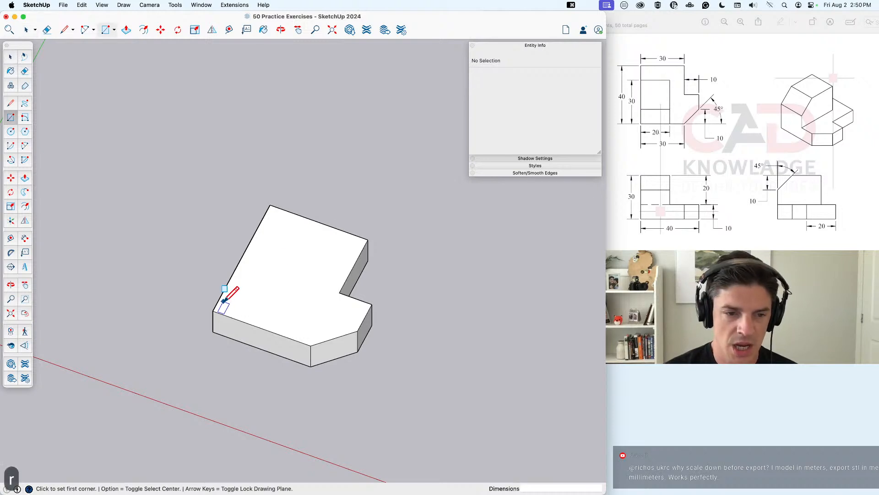
click(213, 311)
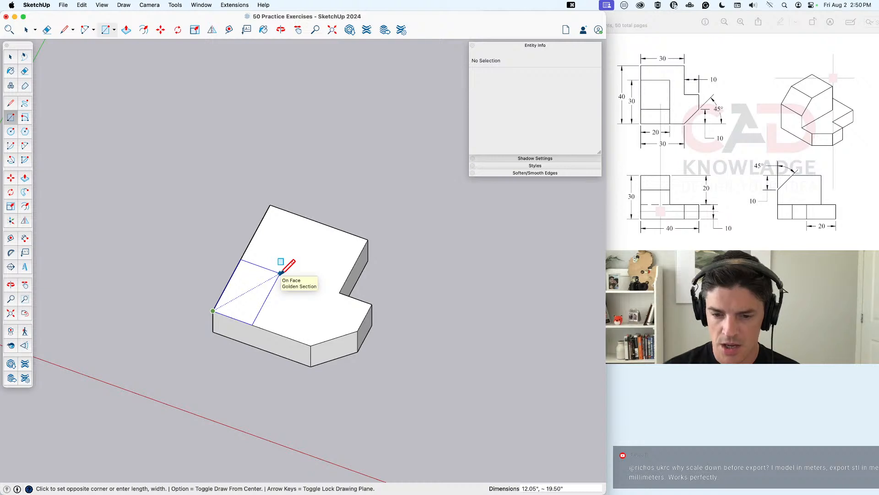
text(20,3)
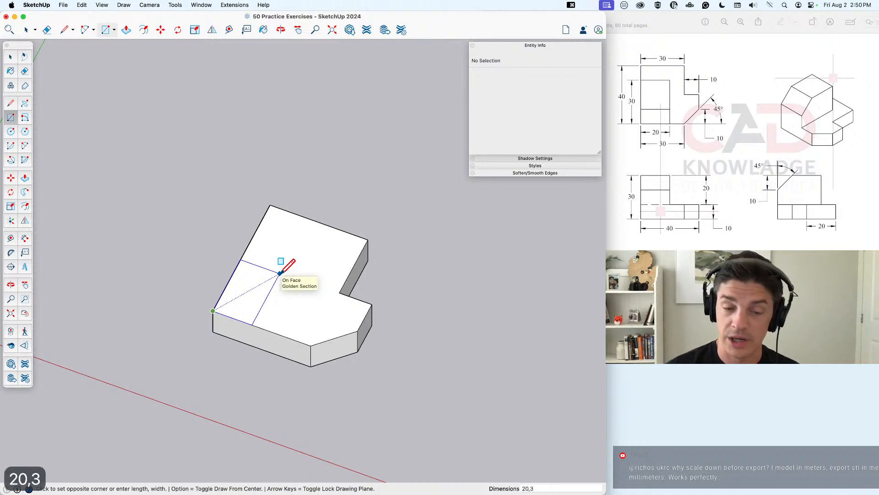
text(0)
key(Return)
key(space)
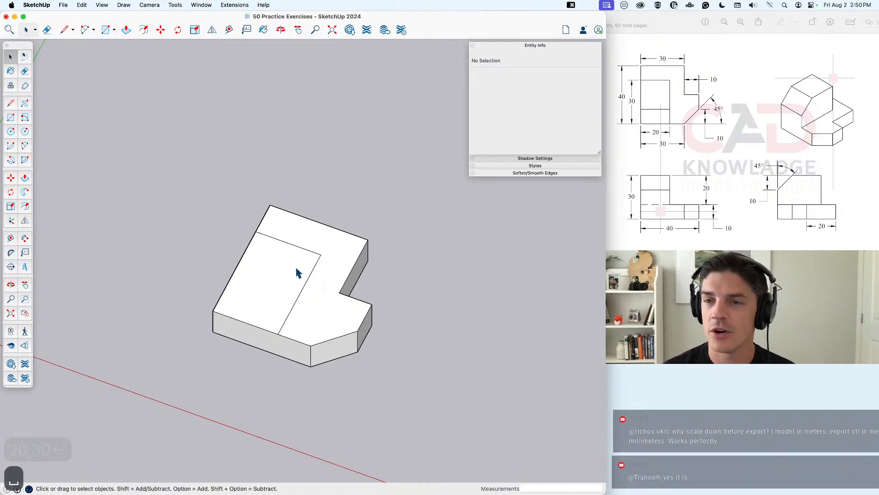
Step: Push/Pull the 20" by 30" rectangle up 20" to form the raised block on the base
shift+middle_drag(312, 278, 336, 290)
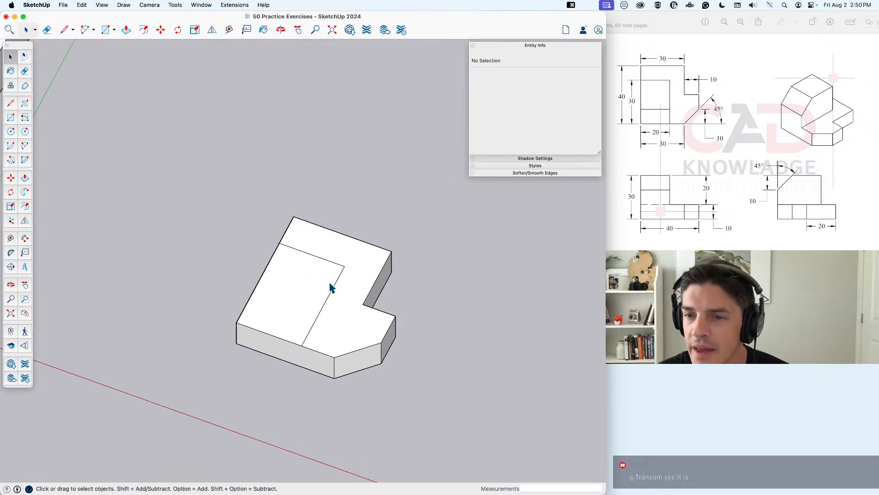
click(314, 289)
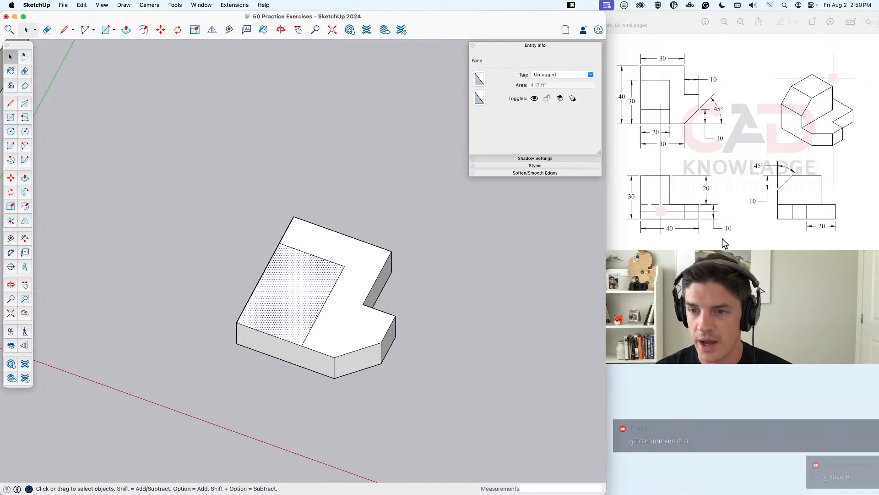
key(p)
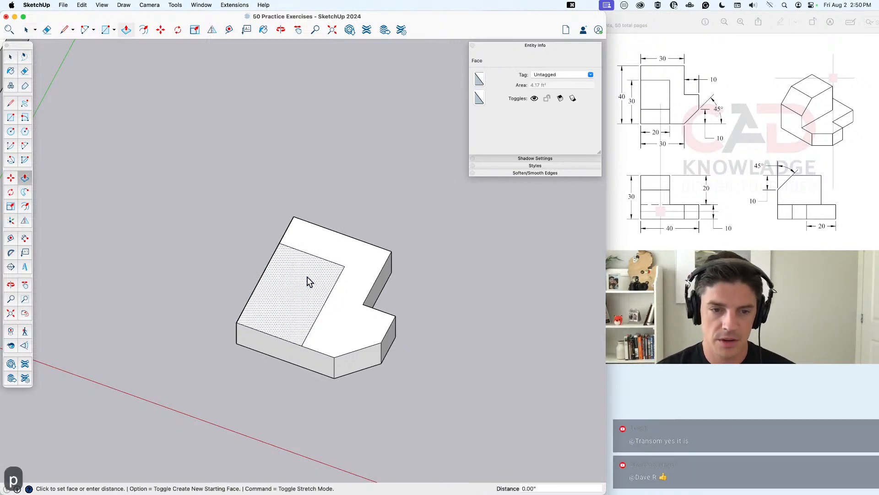
click(308, 281)
text(20)
key(Return)
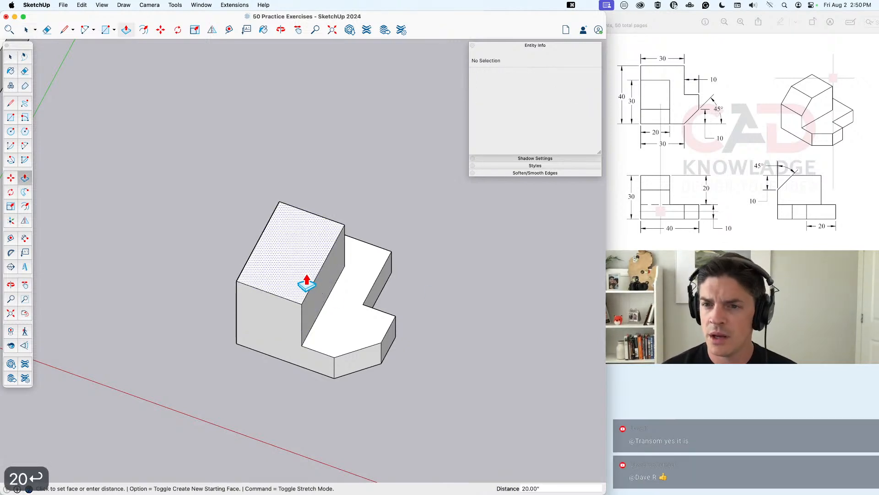
key(space)
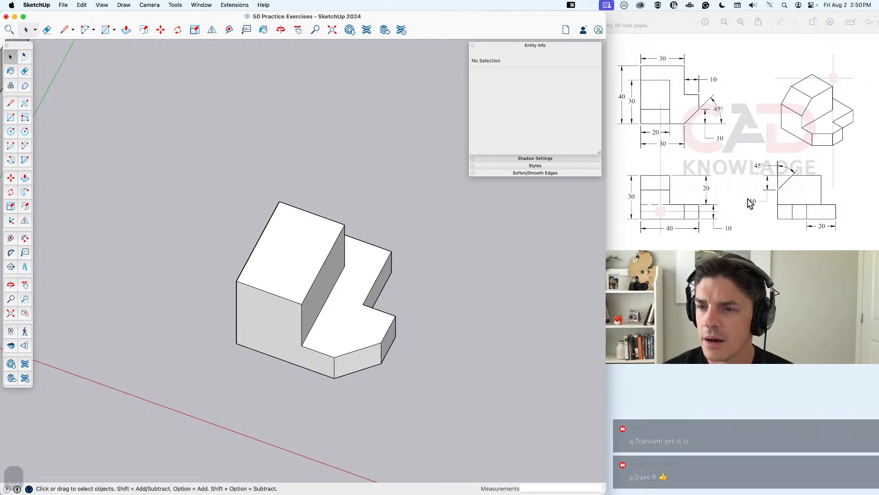
middle_drag(402, 294, 137, 234)
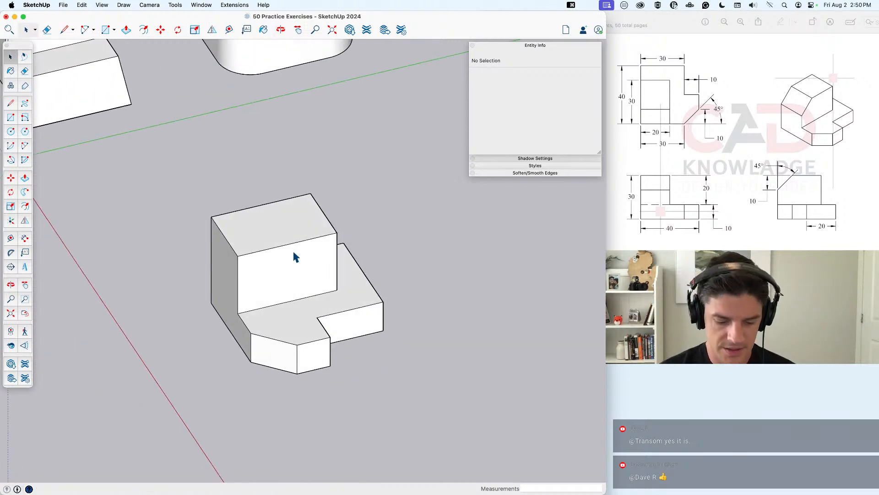
Step: Place a guide line on the raised block's front face, 10 inches below its upper edge
key(l)
key(t)
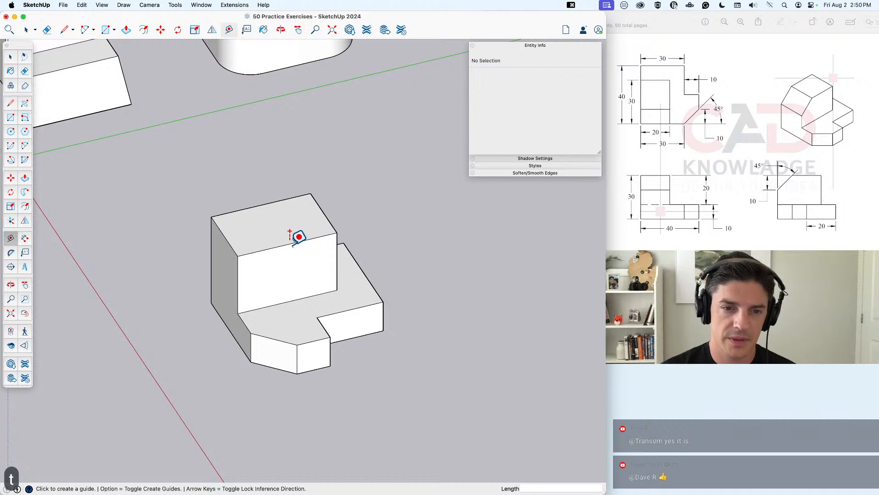
key(space)
scroll(294, 242, up, 3)
click(291, 241)
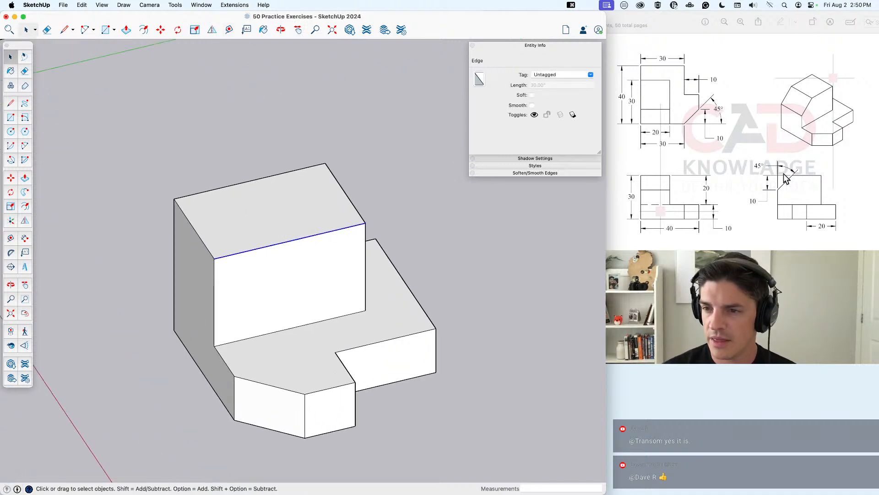
key(t)
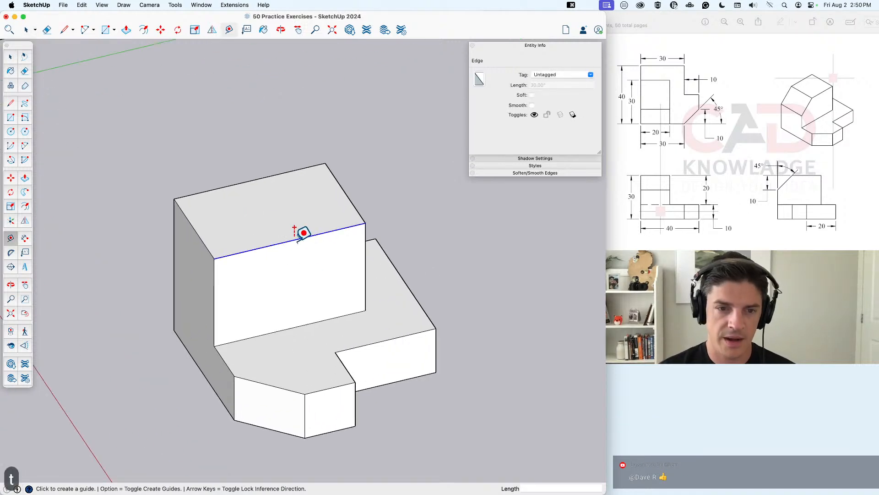
click(290, 241)
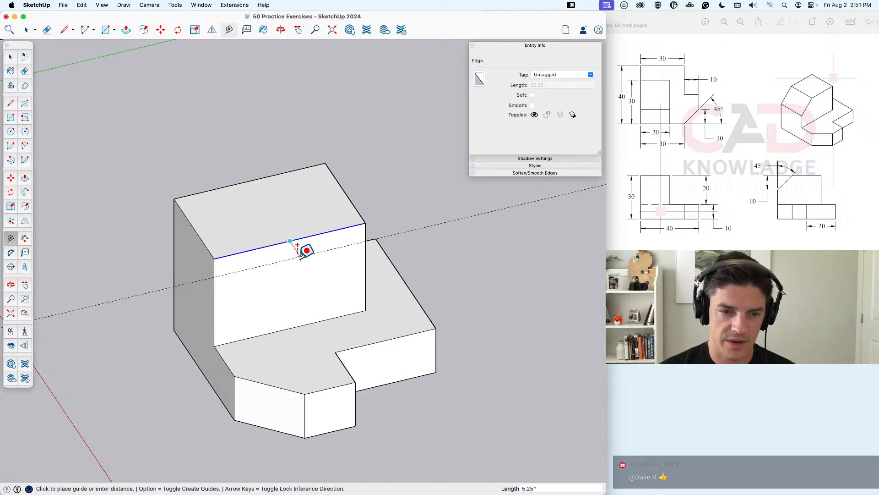
text(10)
key(Return)
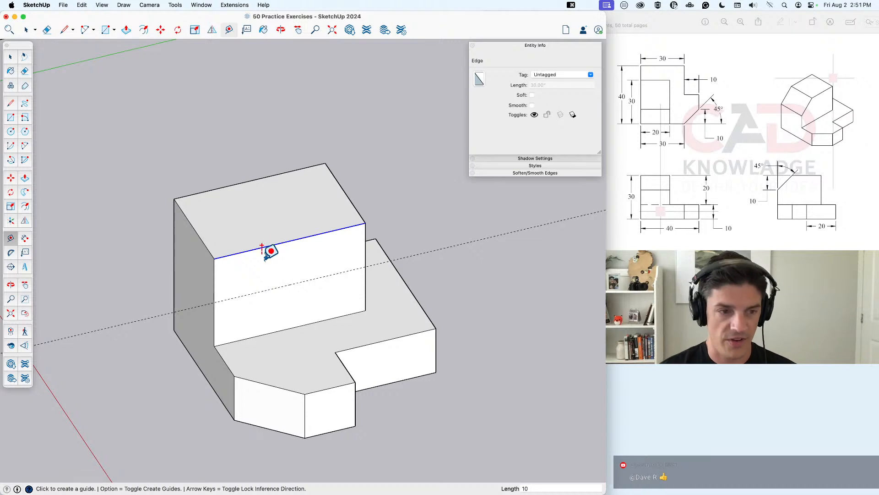
Step: Add a 45° protractor guide from the point where the guide meets the block's front vertical edge
click(11, 252)
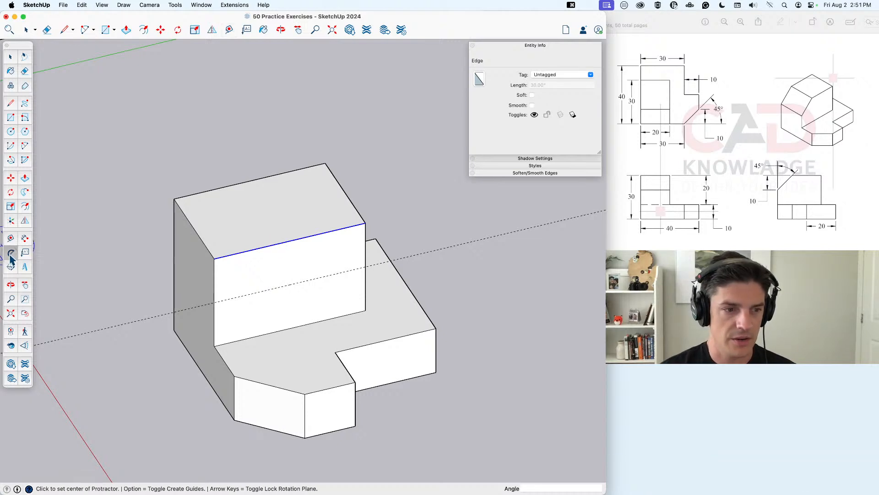
click(215, 302)
click(214, 259)
text(45)
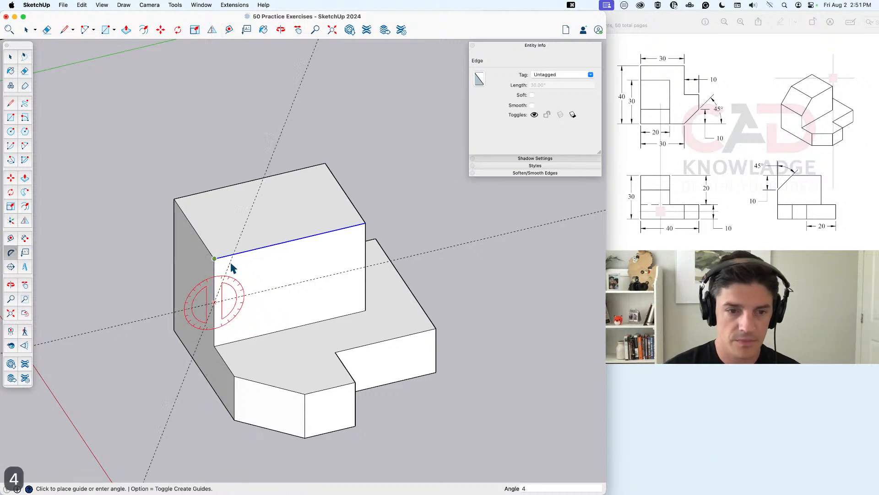
key(Return)
Step: Draw a line along the 45° guide from the block's vertical edge to its upper front edge
key(space)
key(l)
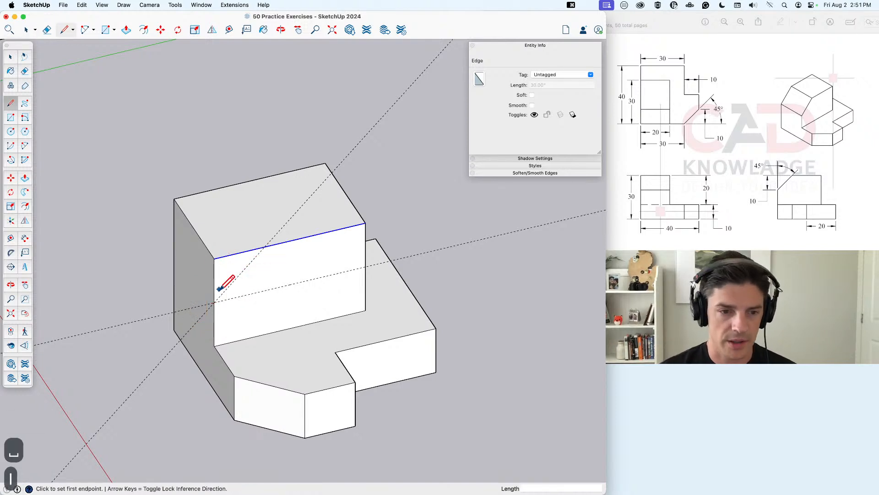
click(214, 302)
click(264, 247)
key(space)
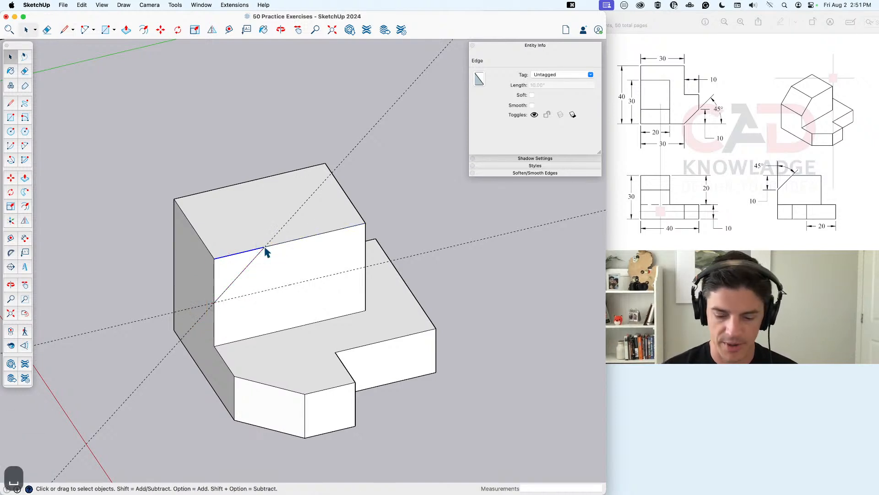
Step: Push the triangular corner face through the full depth of the block to cut the 45° chamfer
click(233, 270)
key(p)
drag(233, 268, 186, 202)
Step: Erase the two guide lines around the finished model
middle_drag(211, 240, 365, 292)
key(r)
click(320, 187)
key(Escape)
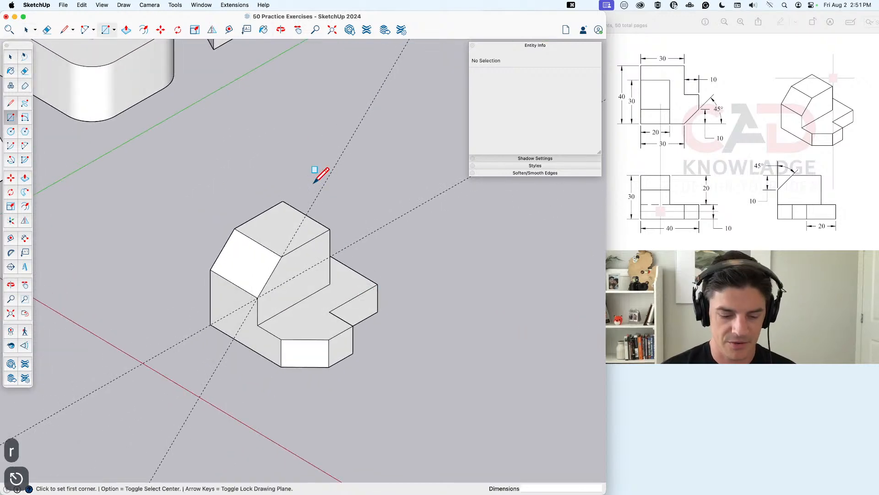
key(e)
drag(318, 167, 407, 229)
Step: Select all the connected geometry of the finished part and make it a group
key(space)
click(303, 277)
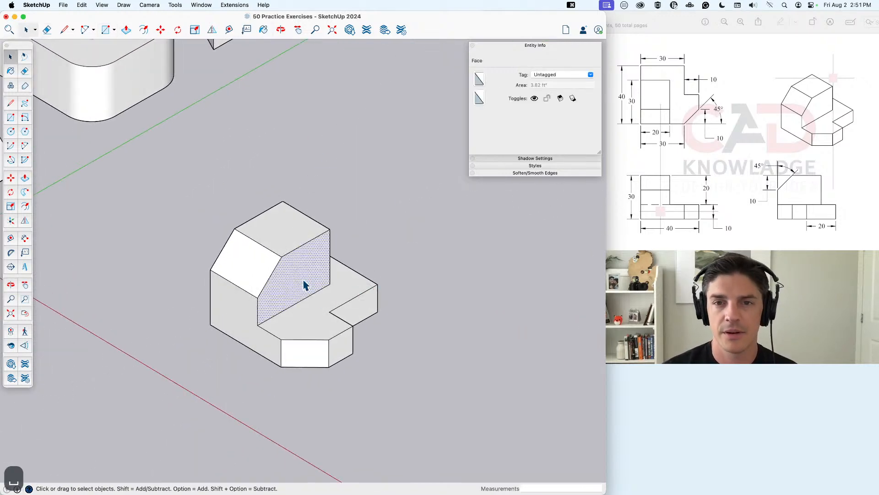
triple_click(304, 280)
right_click(304, 279)
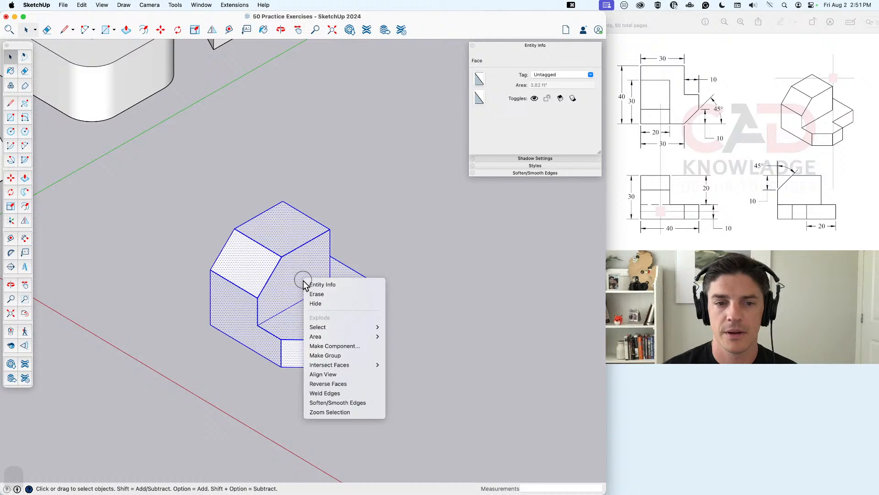
click(345, 356)
Step: Move the new group to the far end of the row of finished models beside the green axis
middle_drag(270, 323, 341, 328)
scroll(341, 329, down, 6)
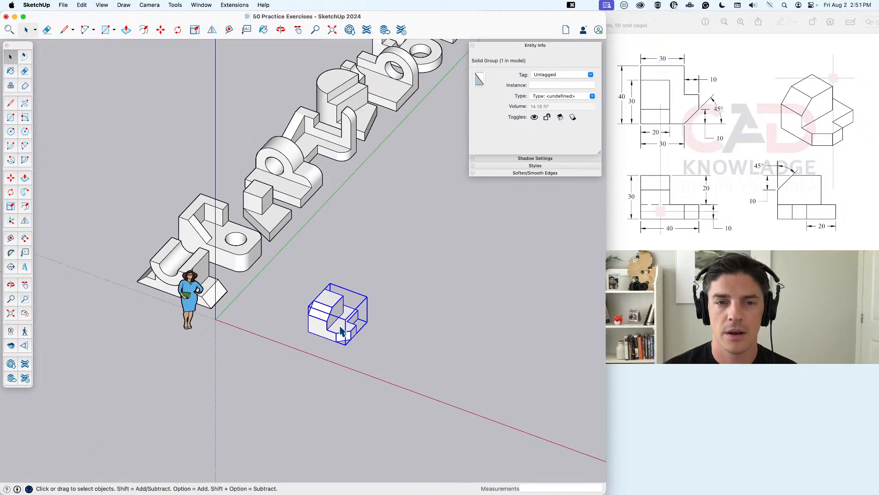
key(m)
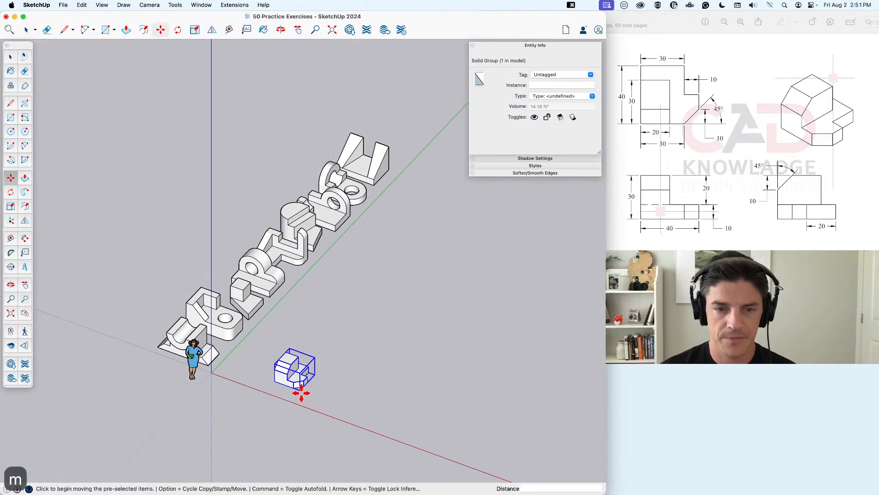
click(300, 391)
click(396, 156)
key(space)
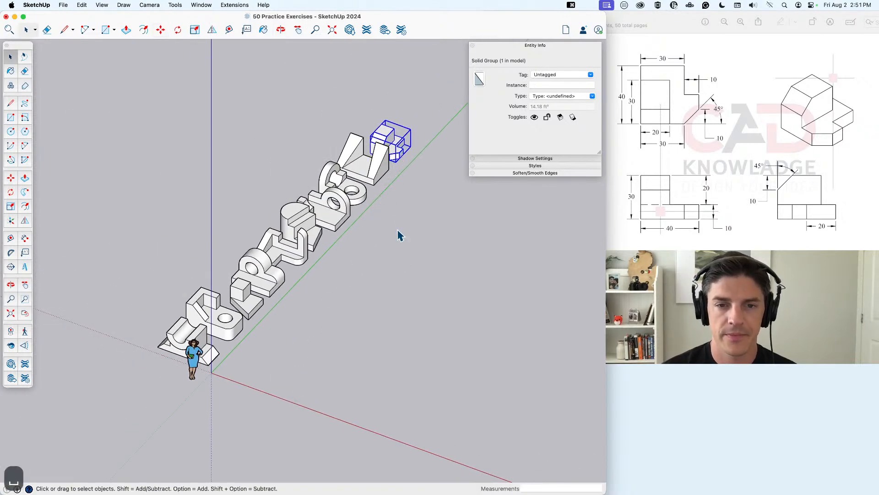
Step: Switch to Preview, display the practice drawing that follows 10.jpg, and return to SketchUp
click(365, 280)
middle_drag(365, 281, 242, 345)
click(737, 169)
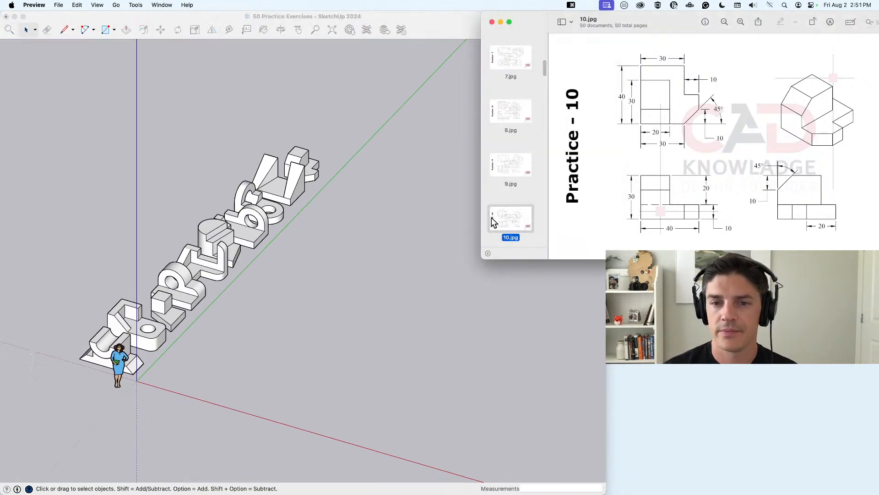
scroll(518, 197, down, 3)
click(512, 183)
click(363, 270)
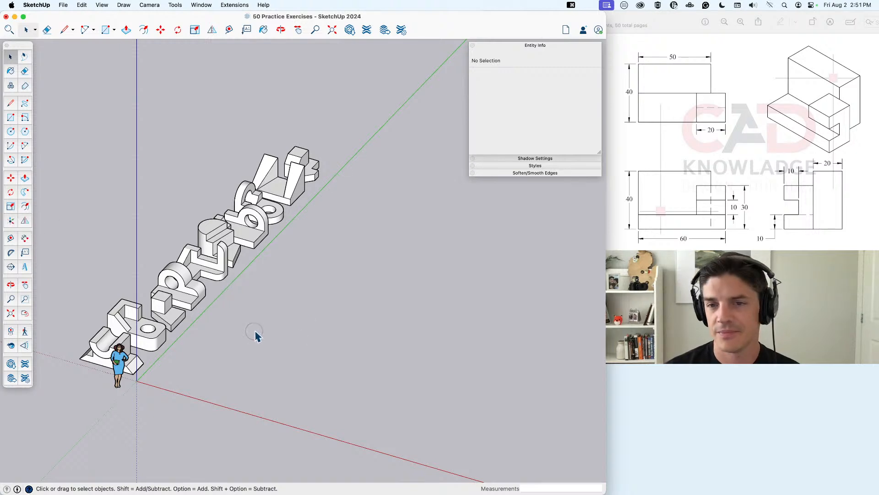
Step: Select the whole row of finished models to check the group count, and clear the selection
middle_drag(301, 321, 242, 329)
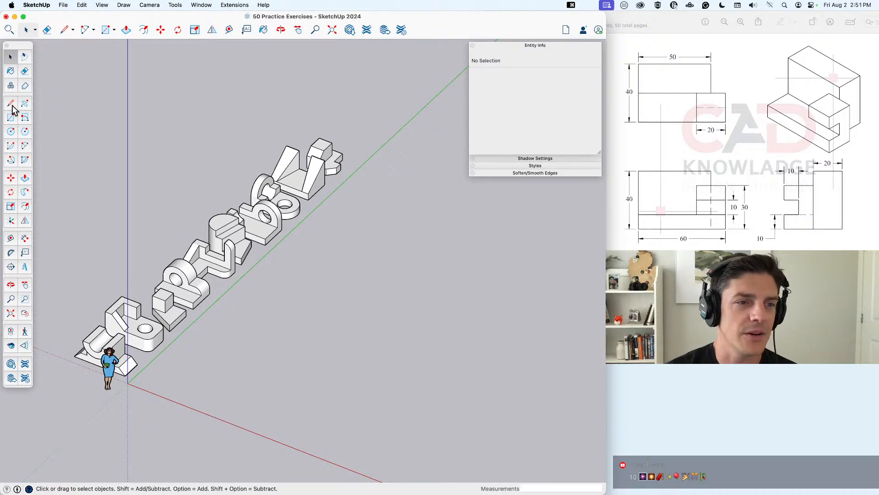
scroll(297, 346, up, 3)
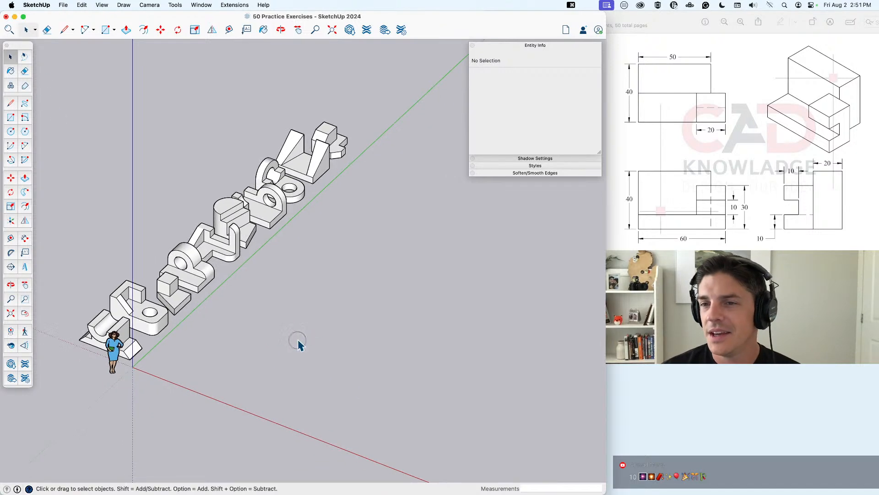
scroll(282, 343, down, 1)
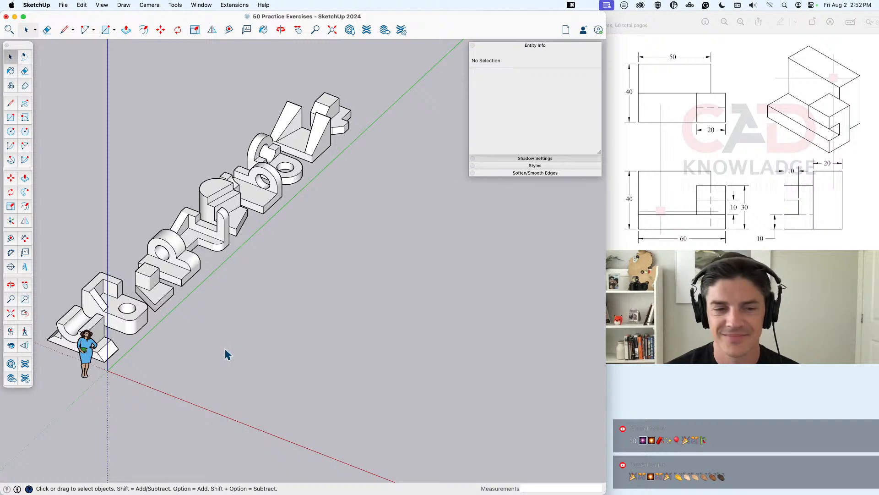
drag(378, 70, 77, 353)
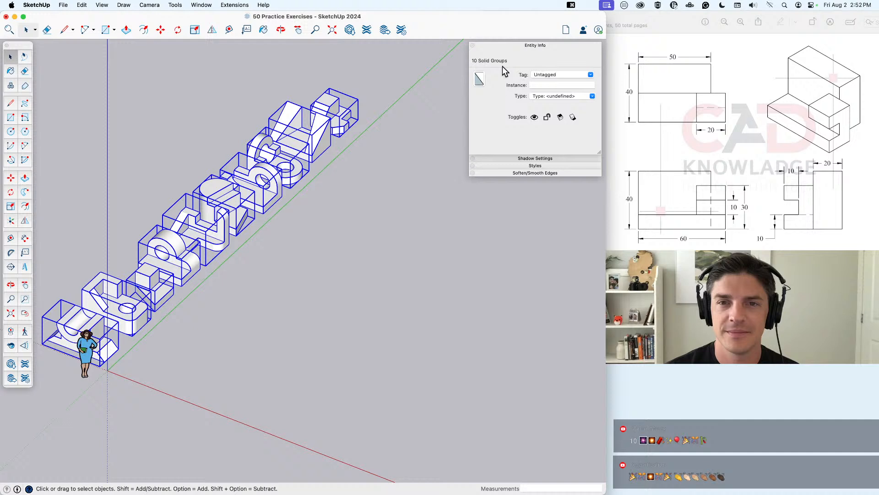
click(194, 405)
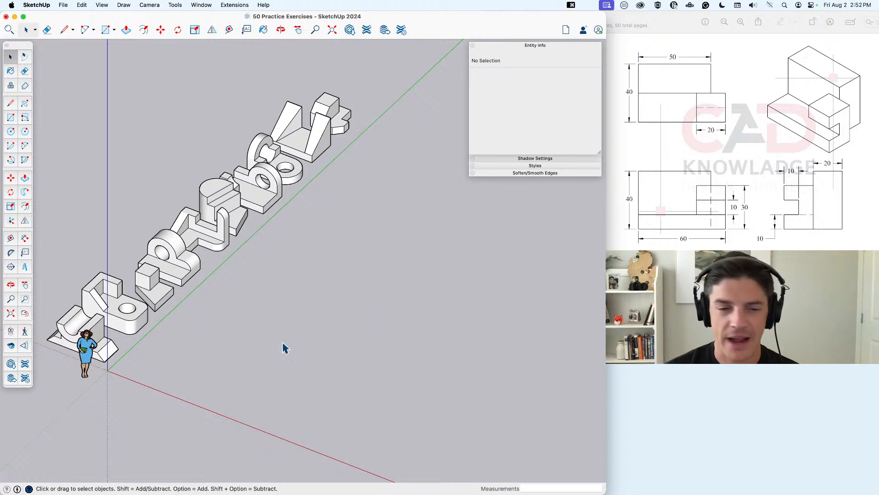
Step: Draw a 50 by 20 inch rectangle on the ground in the open area beside the finished models
key(r)
click(243, 345)
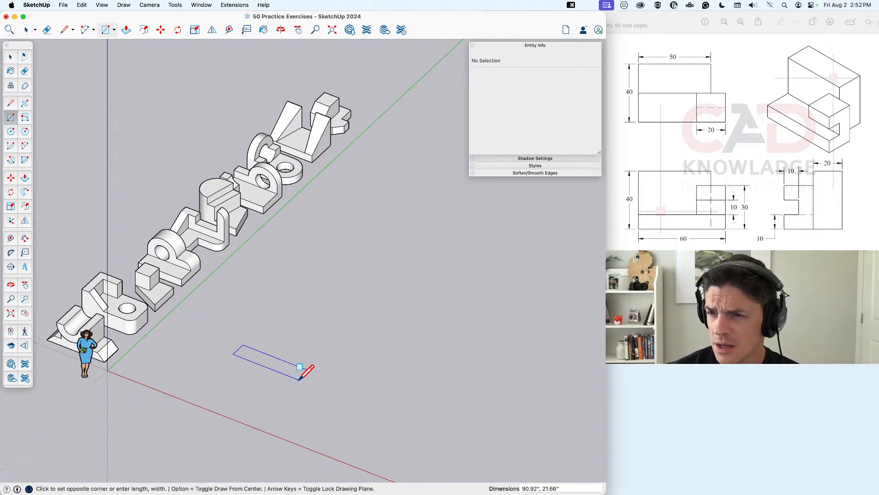
text(50,2)
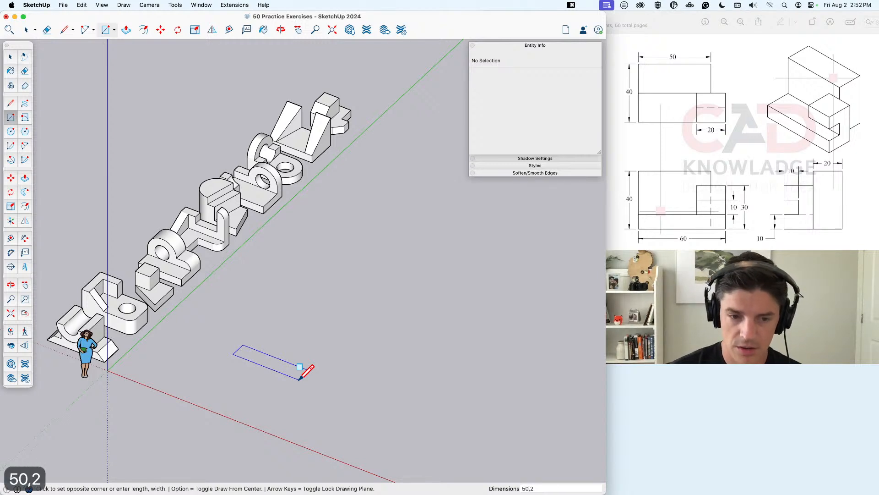
text(0)
key(Return)
key(space)
Step: Push/Pull the rectangle up 40 inches into a block
scroll(268, 366, up, 5)
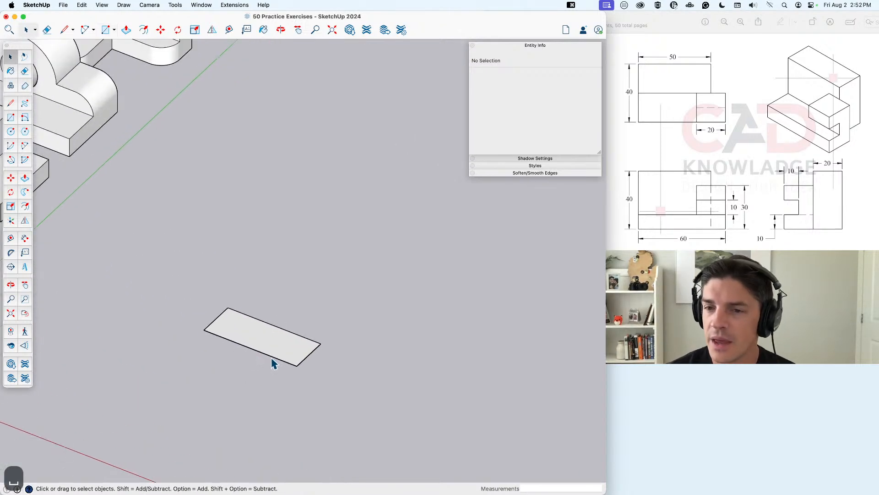
key(p)
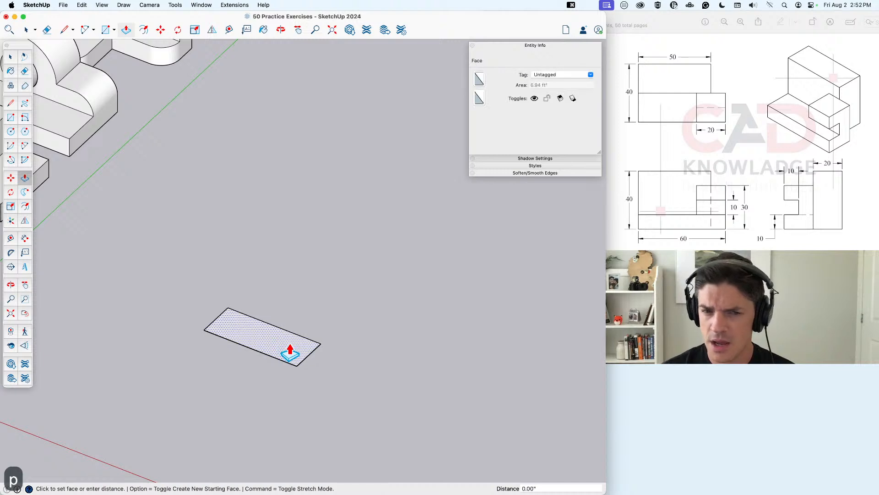
click(290, 353)
text(40)
key(Return)
key(space)
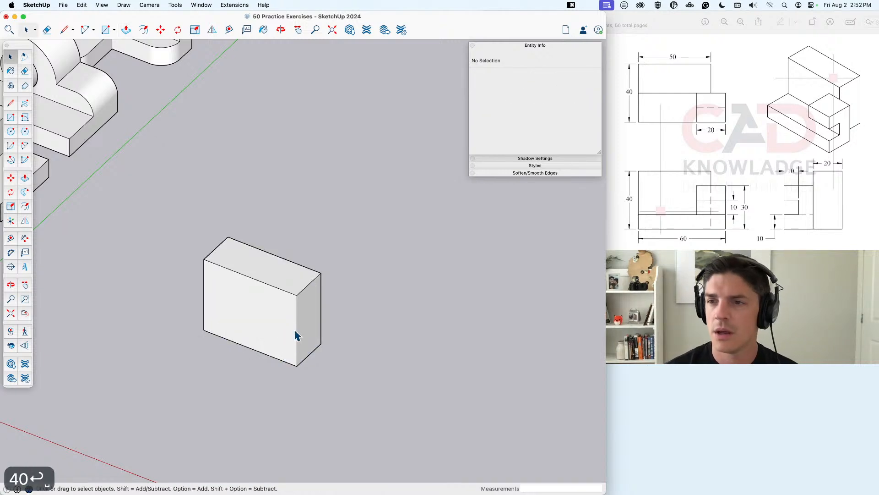
scroll(295, 337, down, 3)
middle_drag(295, 337, 304, 346)
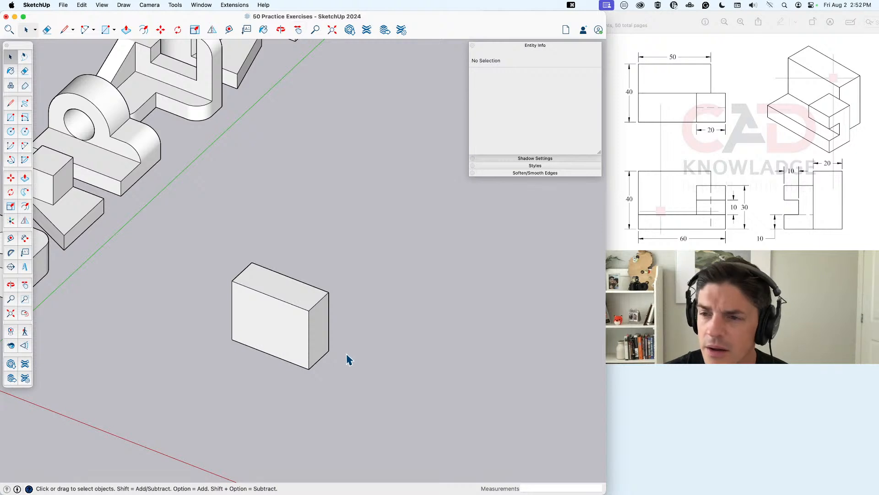
middle_drag(348, 360, 280, 352)
key(t)
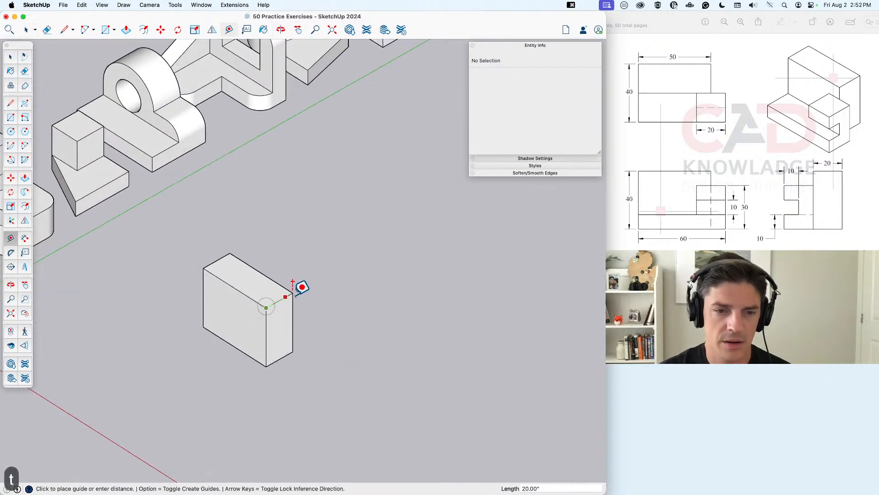
key(space)
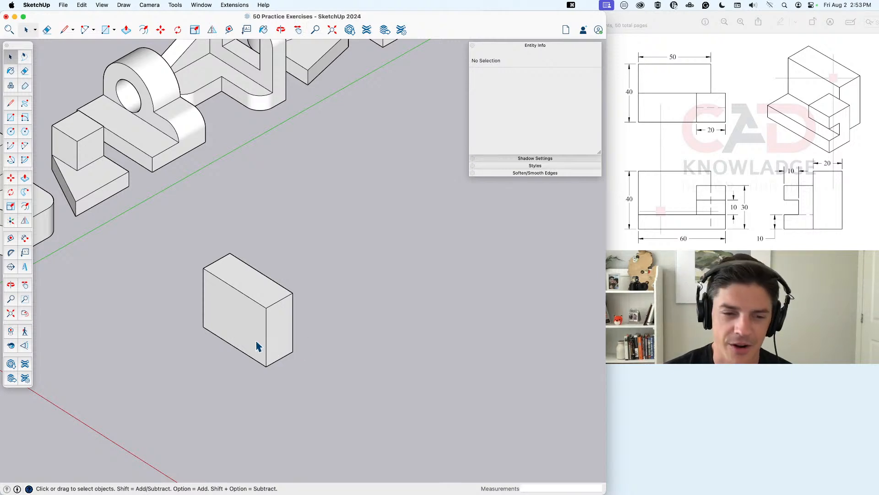
key(t)
click(244, 352)
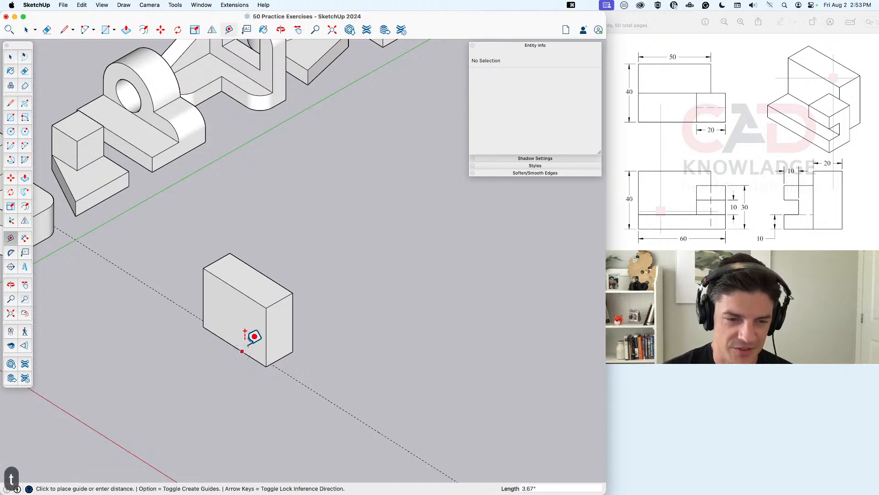
key(space)
Step: Copy the bottom long edge of the block's front face 10 inches upward
click(253, 360)
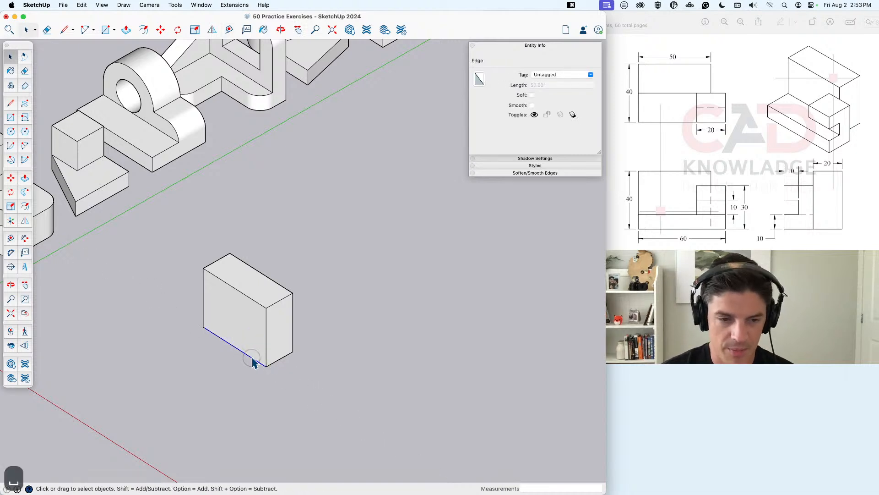
key(m)
click(263, 364)
key(alt)
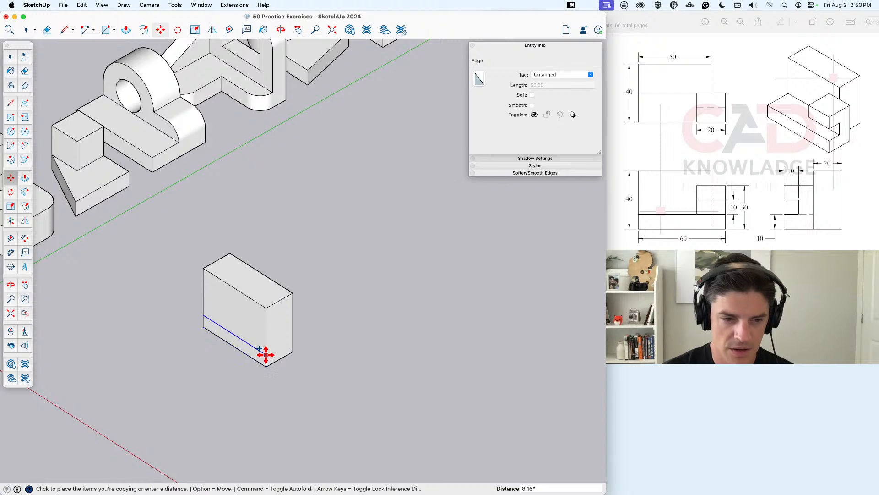
text(10)
key(Return)
key(space)
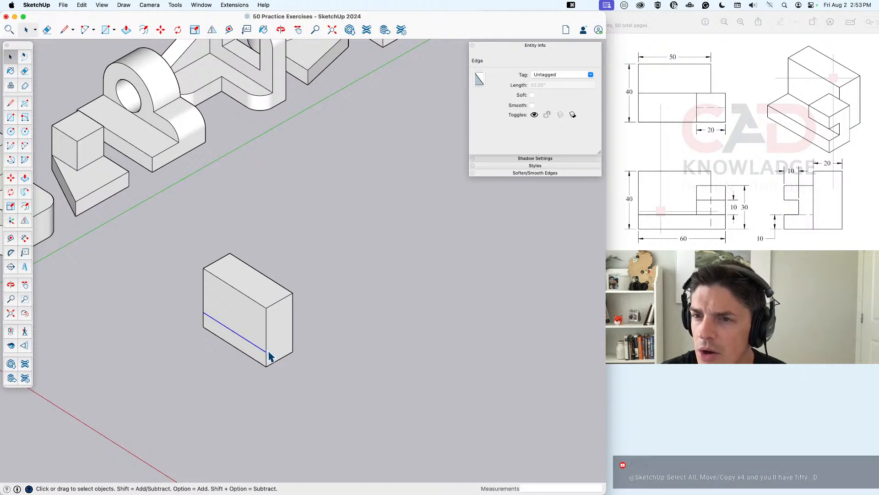
Step: Push/Pull the lower strip of the block's front face outward 20 inches to form a base step
key(p)
click(245, 356)
text(20)
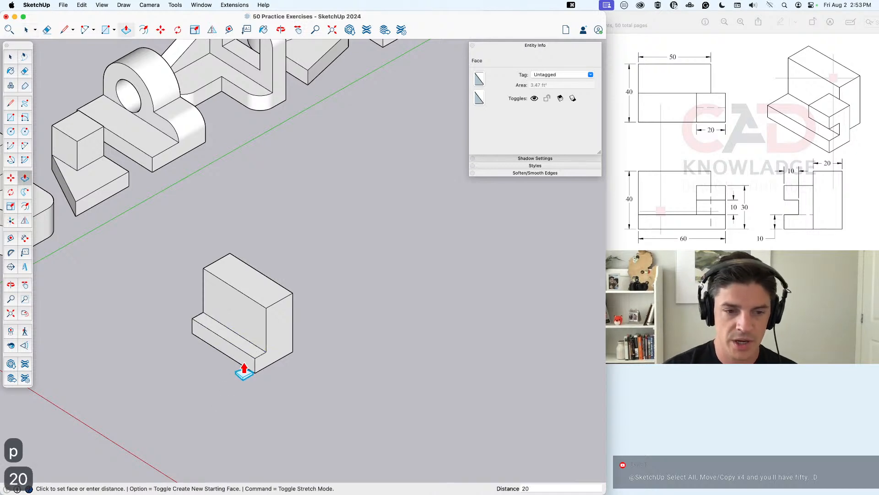
key(Return)
key(space)
Step: Draw a vertical 10 by 10 inch square on the base step, starting from the inner corner at the block's end
middle_drag(238, 365, 375, 360)
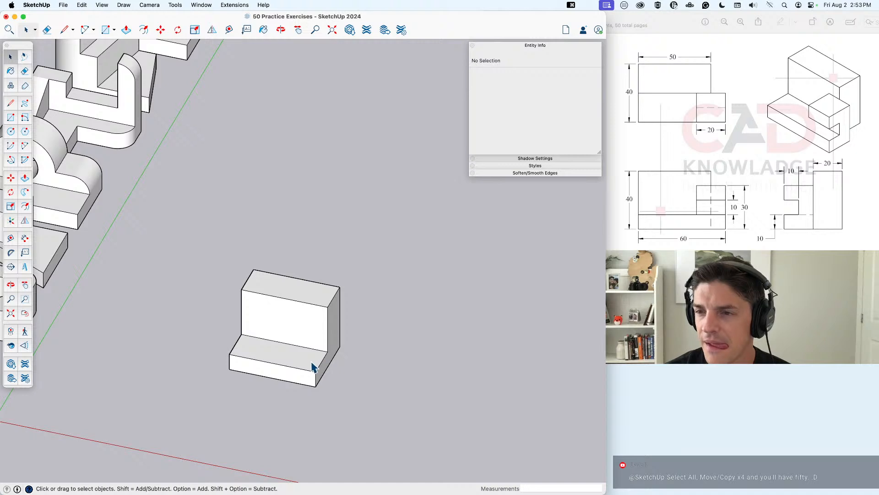
middle_drag(332, 369, 244, 369)
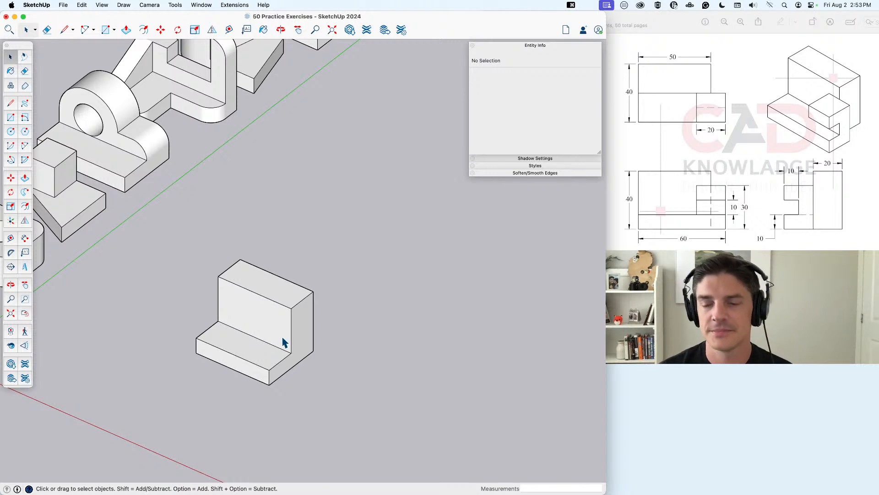
middle_drag(288, 350, 332, 362)
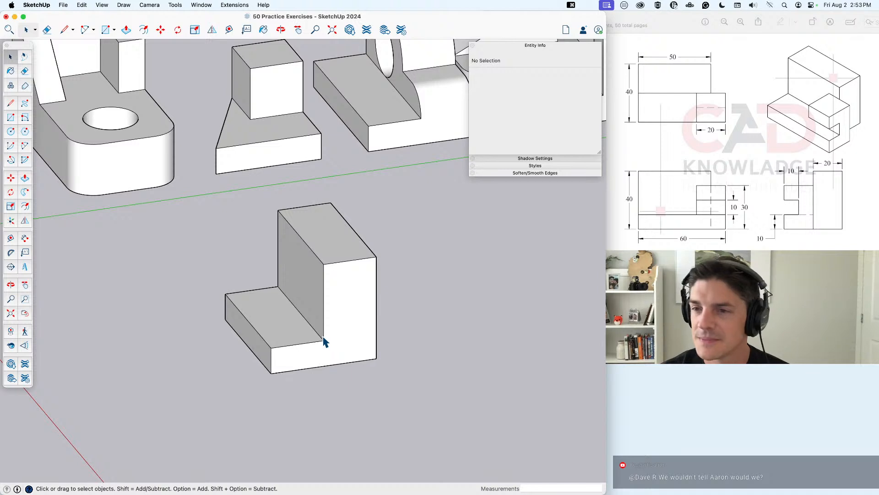
key(r)
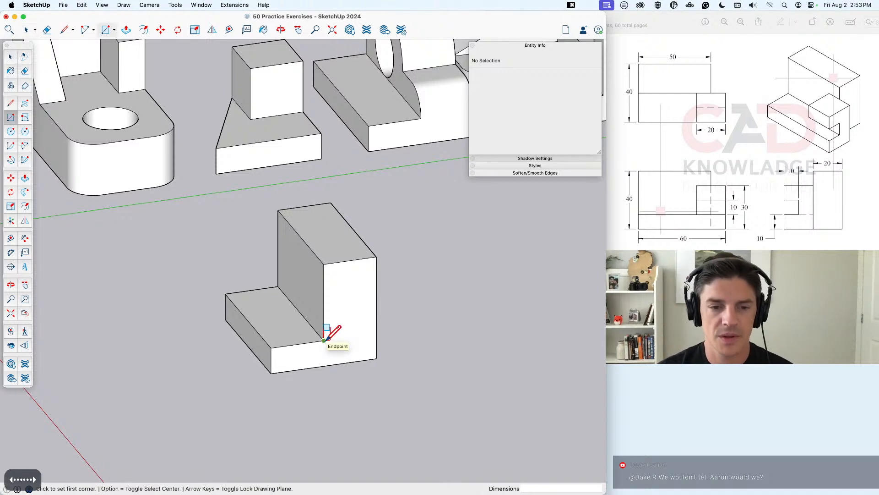
click(324, 340)
middle_drag(317, 330, 276, 287)
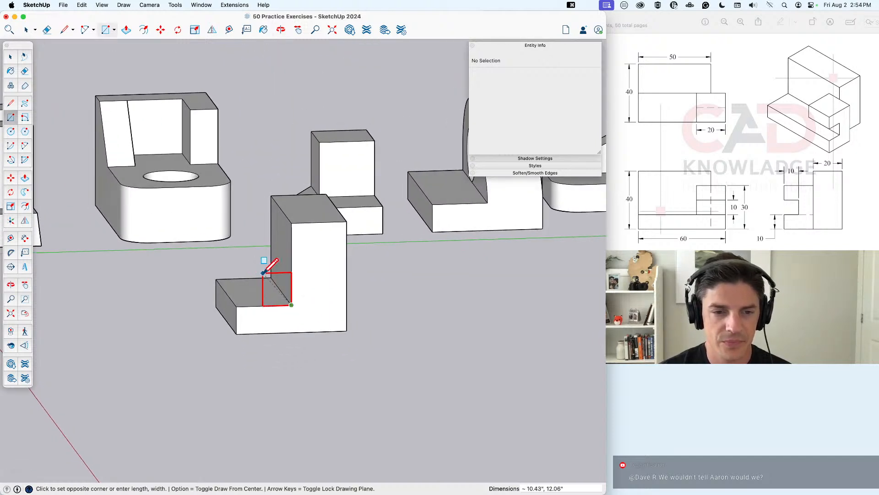
text(10,10)
key(Return)
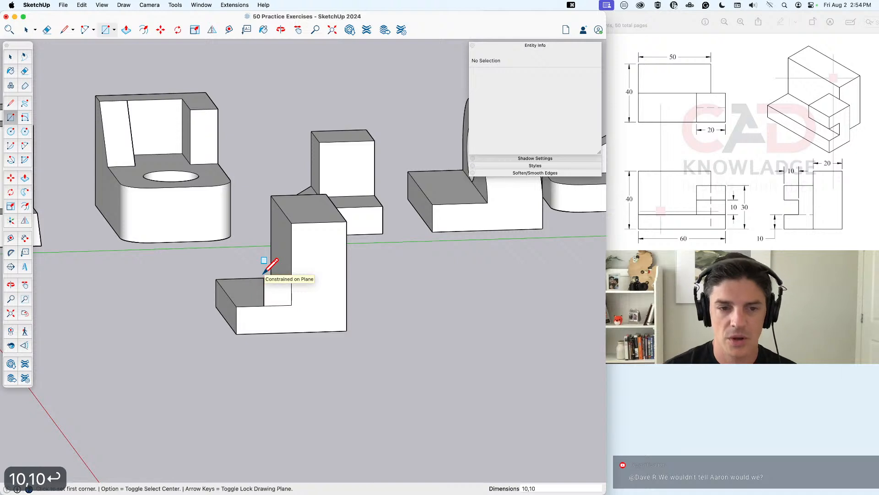
Step: Copy the square 10 inches straight up, and copy it once more outward beside the upper square
key(space)
click(280, 298)
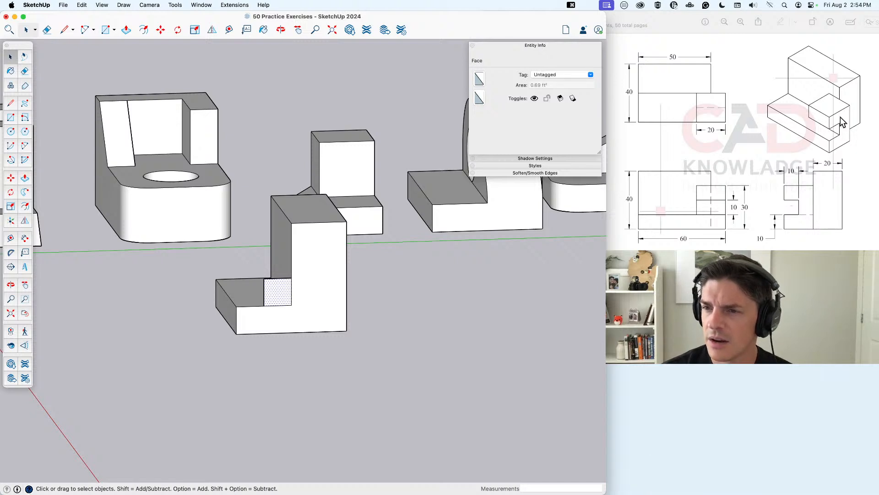
key(m)
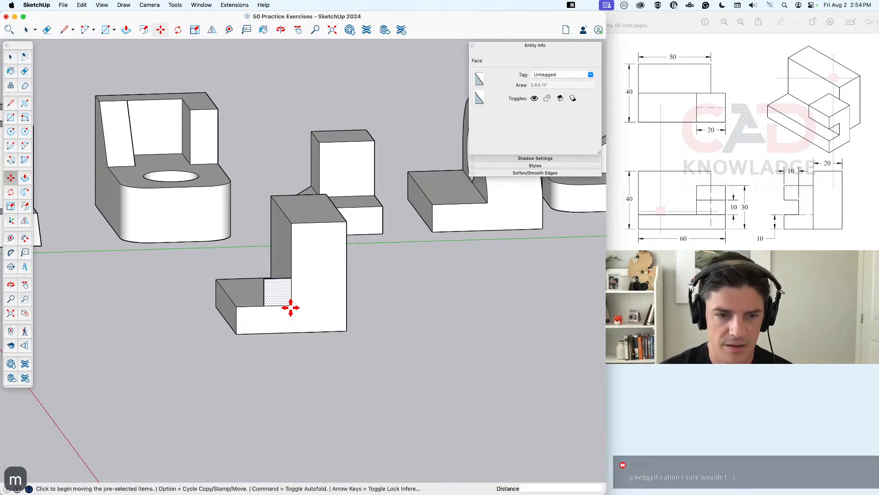
scroll(289, 304, up, 5)
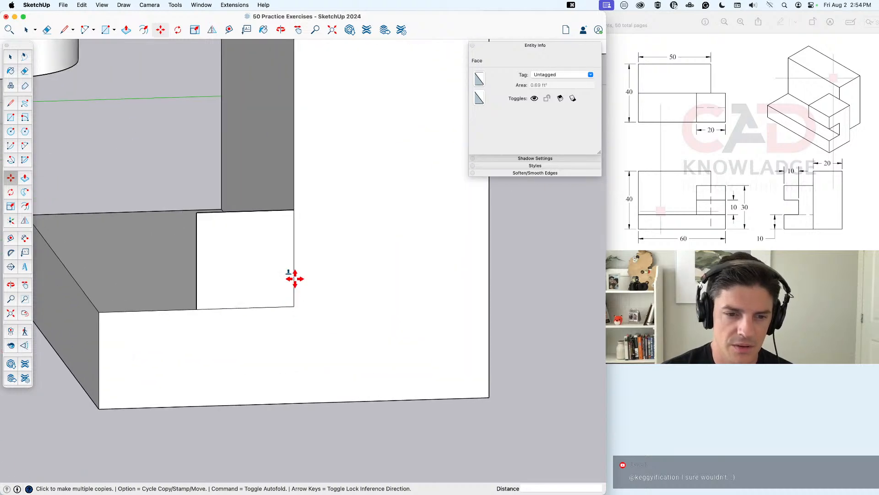
key(space)
click(267, 235)
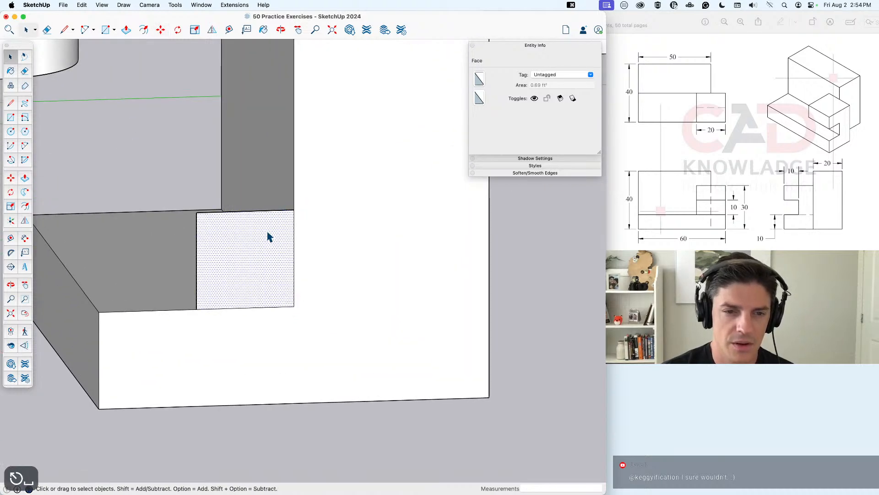
middle_drag(267, 235, 328, 326)
key(m)
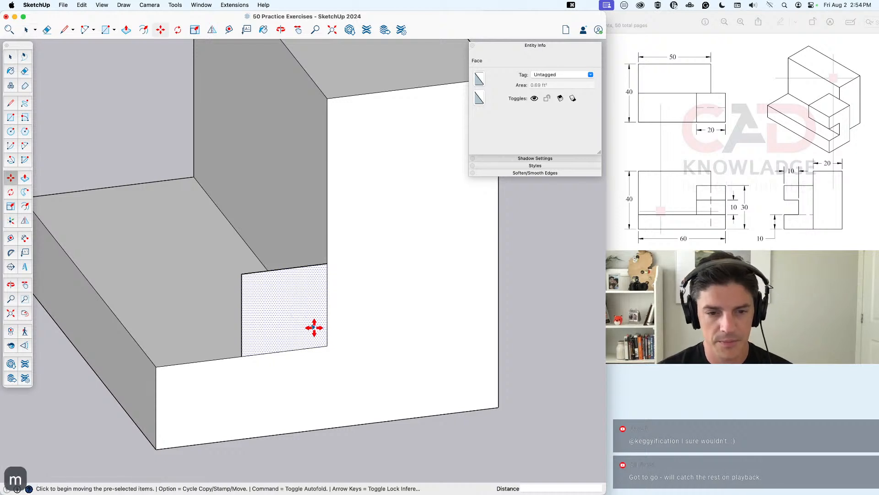
key(alt)
click(328, 346)
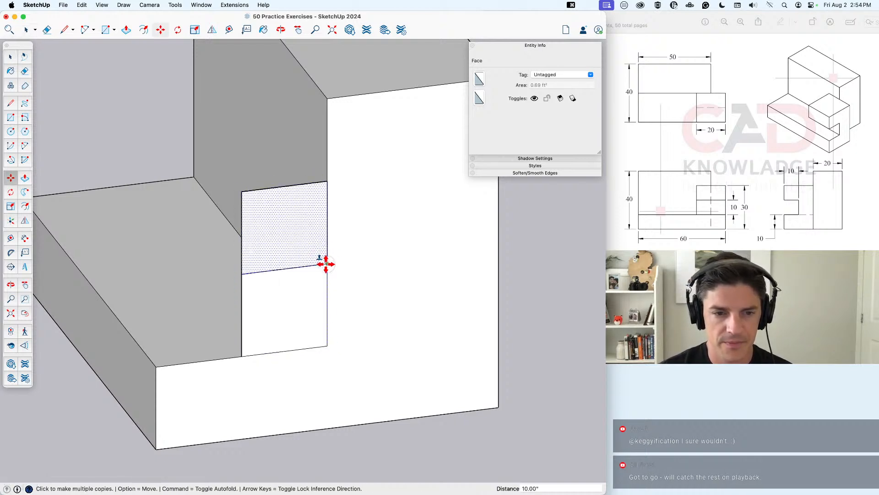
click(241, 273)
Step: Erase the edges shared by the three squares to merge them into one hook-shaped face
key(e)
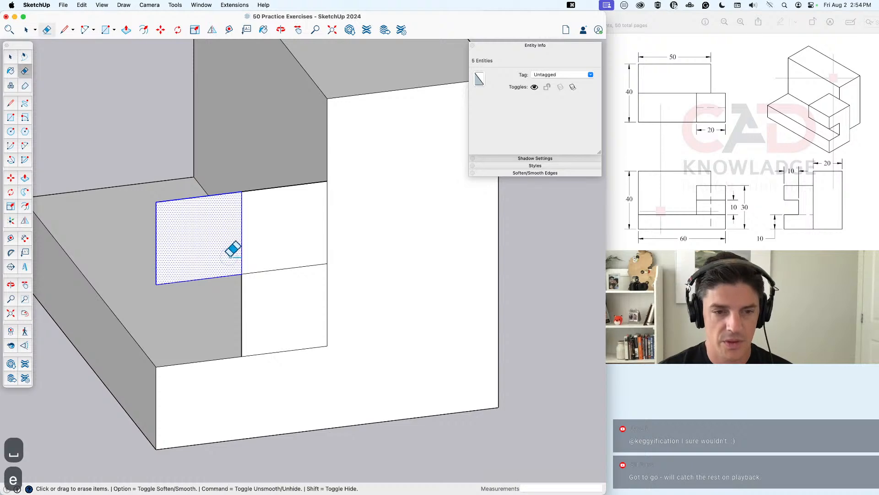
drag(232, 249, 290, 281)
key(space)
Step: Measure the height from the top of the hook-shaped face down to the bottom corner of the base
middle_drag(273, 322, 425, 362)
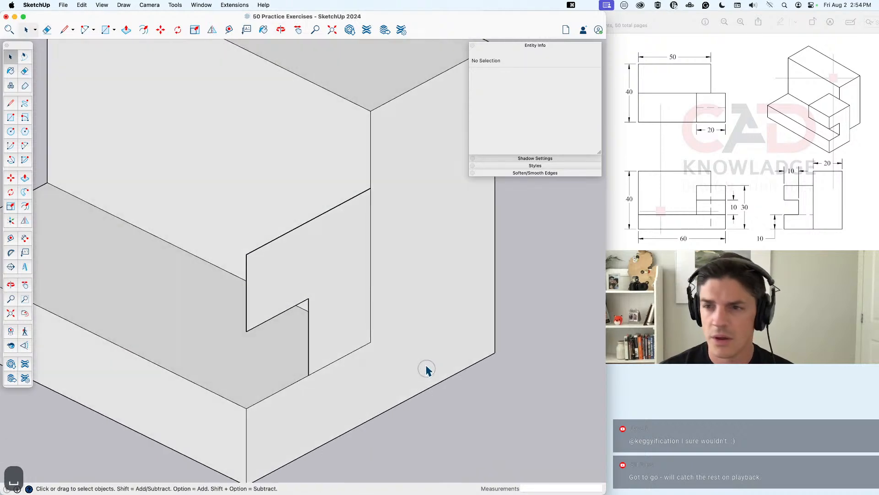
scroll(389, 319, down, 3)
middle_drag(358, 304, 399, 349)
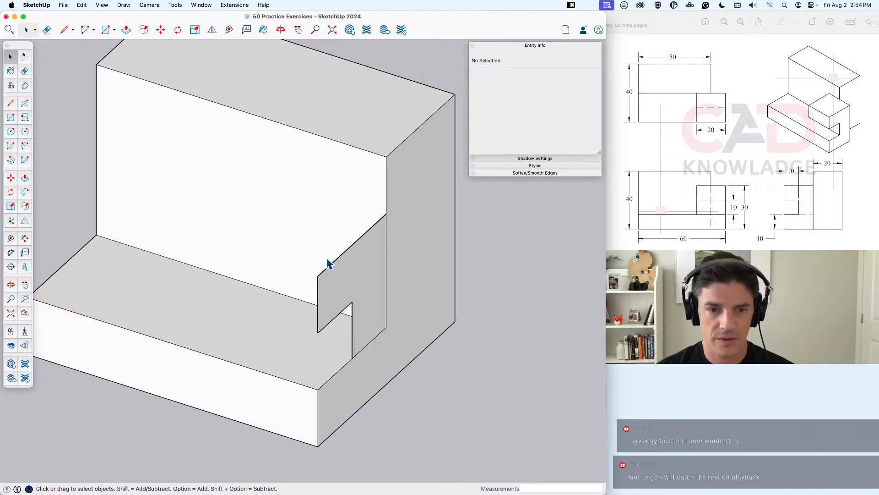
key(t)
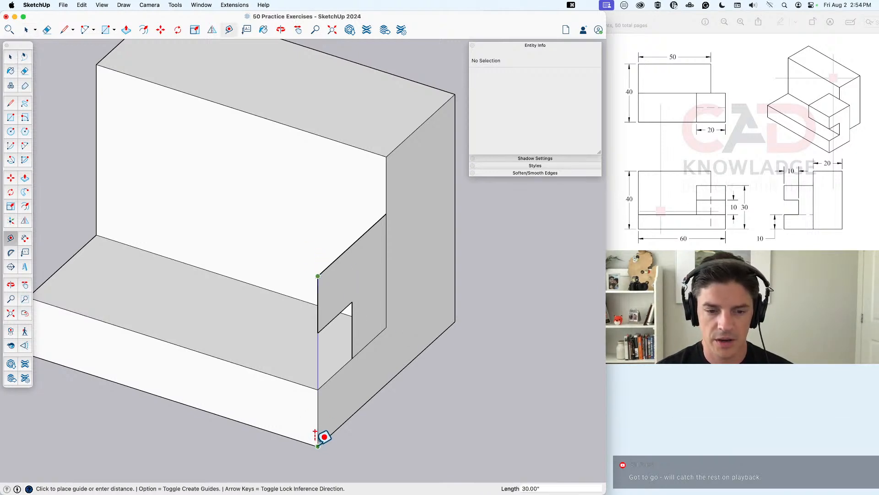
key(Escape)
key(space)
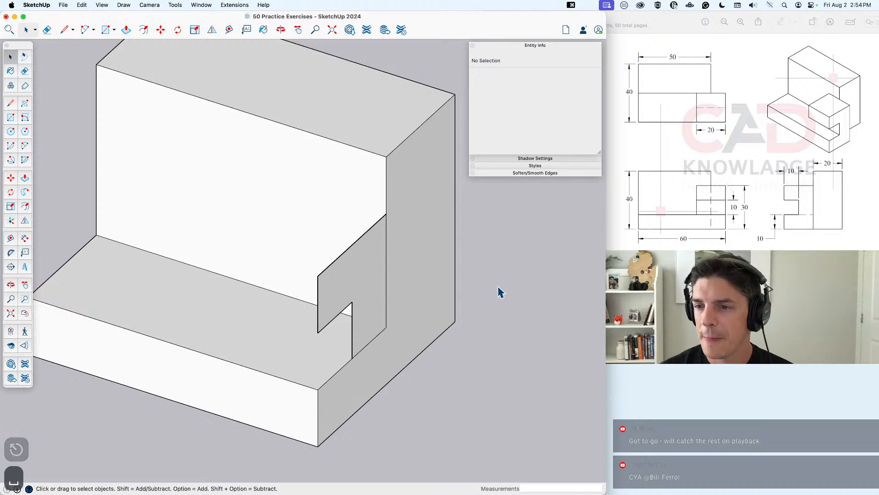
Step: Push/Pull the hook-shaped face 10 inches inward over the base, and its outer side 10 inches beyond the block's end
middle_drag(440, 300, 367, 284)
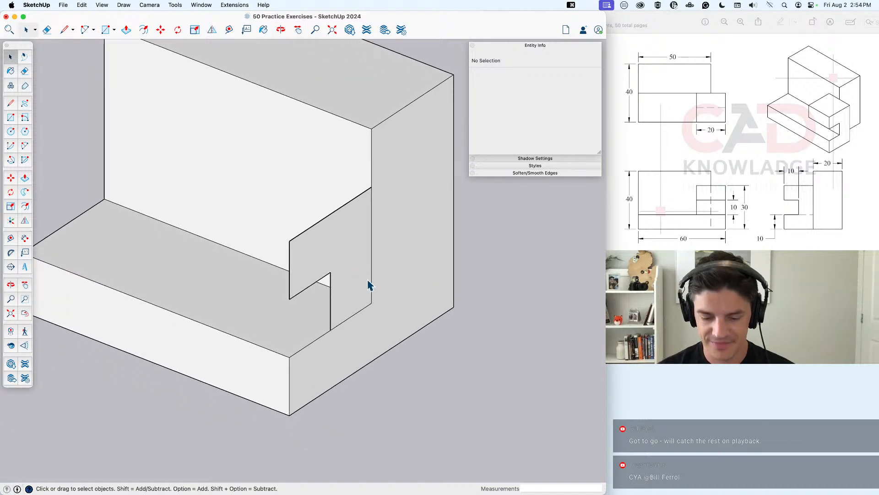
key(l)
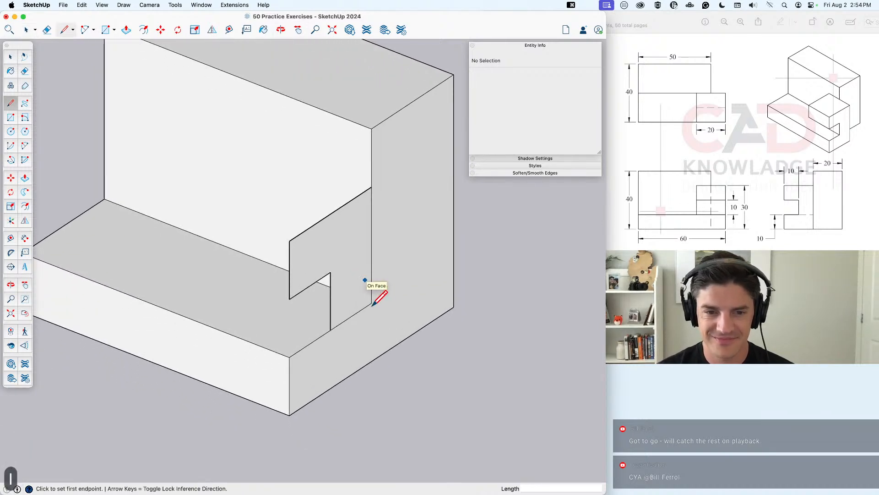
key(space)
click(356, 275)
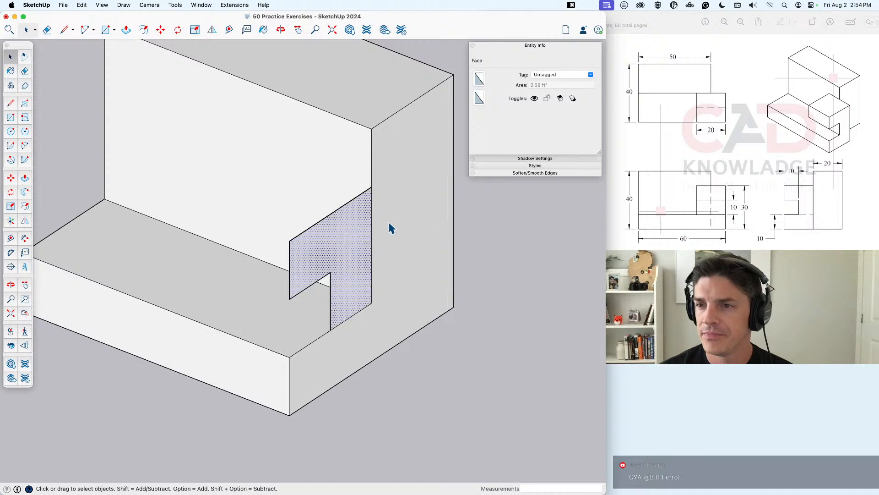
key(p)
click(340, 240)
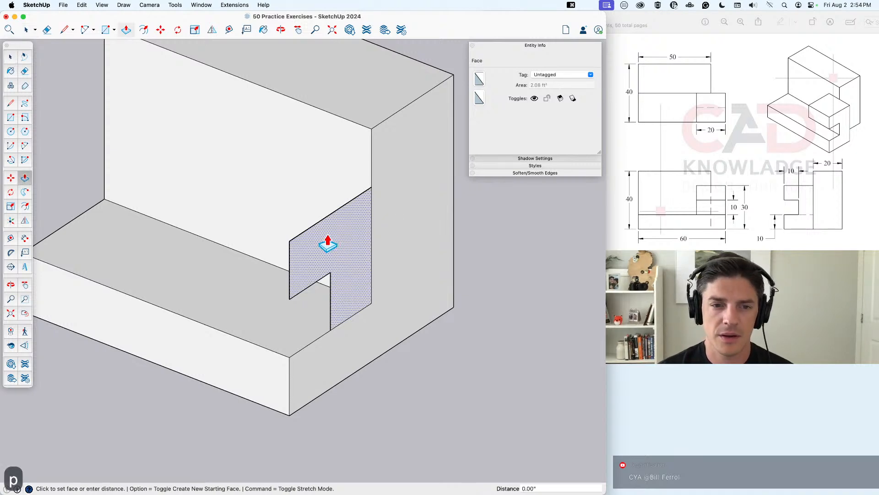
middle_drag(308, 249, 324, 248)
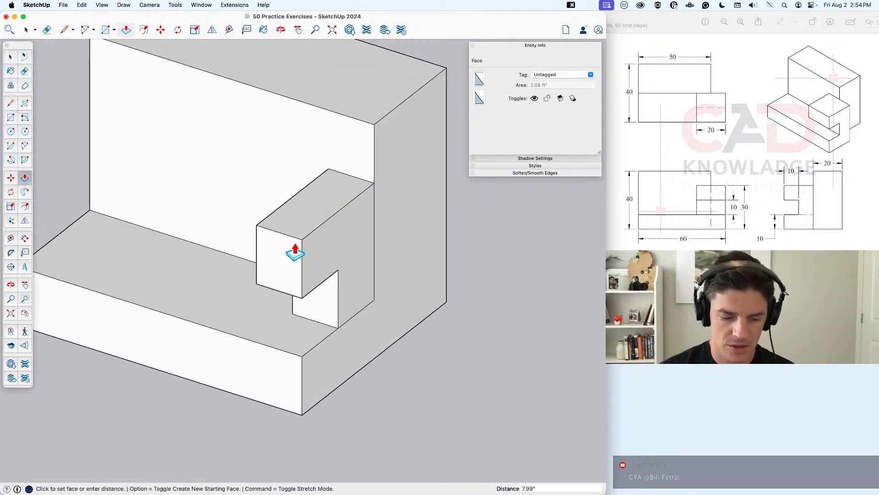
text(10)
key(Return)
click(340, 261)
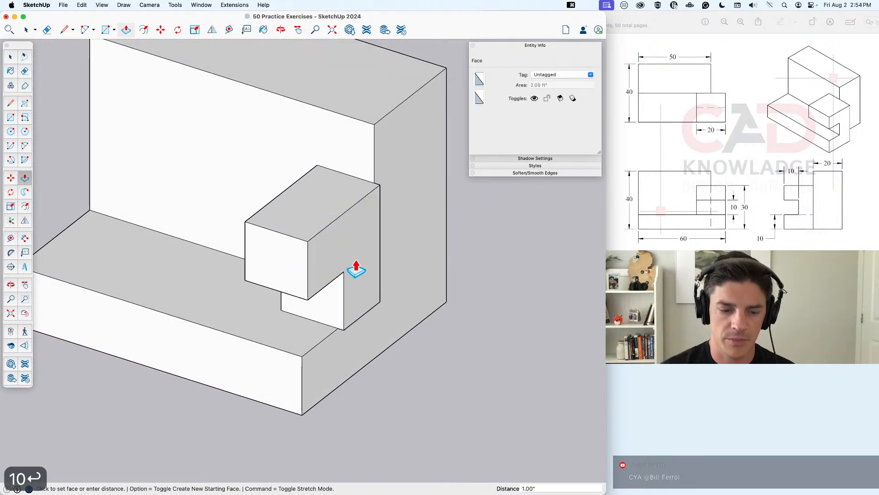
text(10)
key(Return)
Step: Draw a 10 inch vertical line down the base's end face, below the inner lower corner of the projecting hook
middle_drag(430, 353, 285, 265)
key(space)
scroll(320, 293, up, 5)
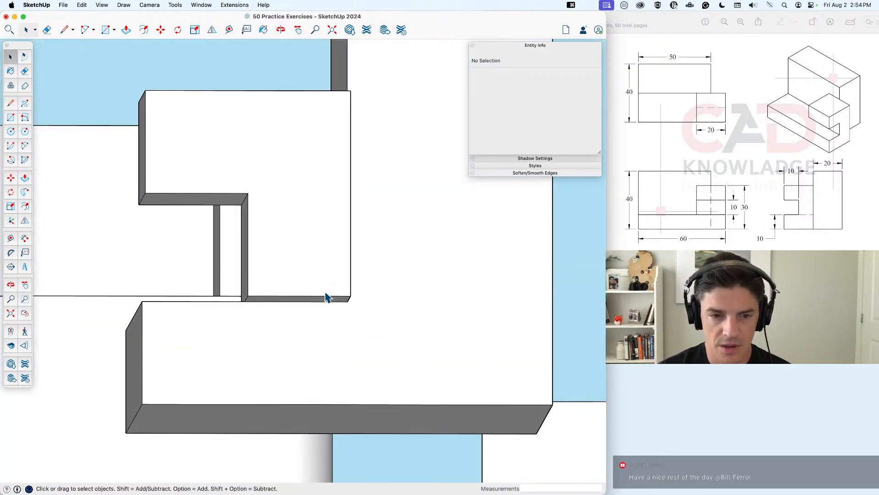
key(l)
click(347, 302)
click(347, 404)
Step: Push/Pull the base's end face under the hook outward until it is flush with the hook's outer face
key(space)
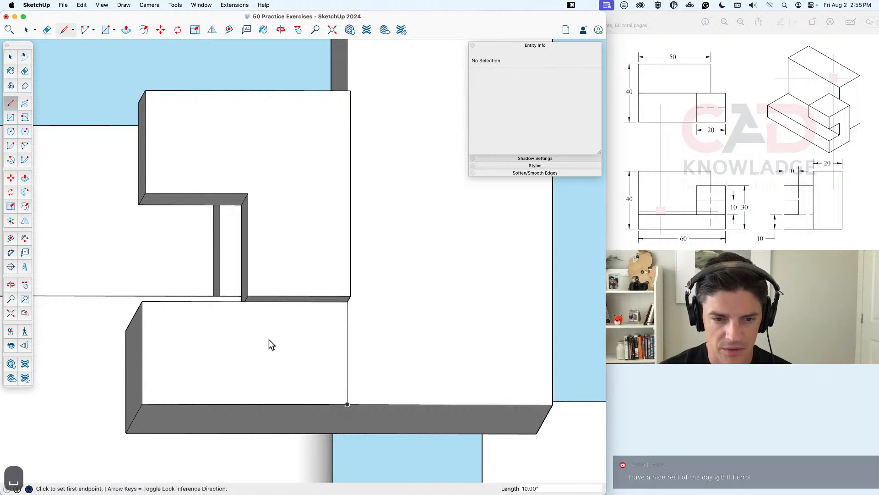
click(273, 344)
key(p)
click(291, 277)
Step: Erase the seam edges between the hook and the extended base on the end face and its adjoining side
key(e)
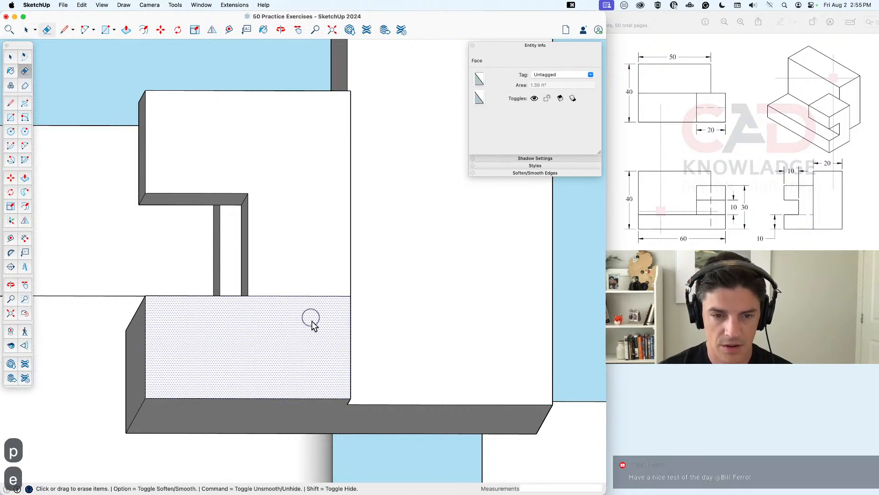
click(308, 296)
mouse_move(308, 297)
middle_down()
mouse_move(220, 321)
mouse_move(265, 300)
middle_up()
click(232, 321)
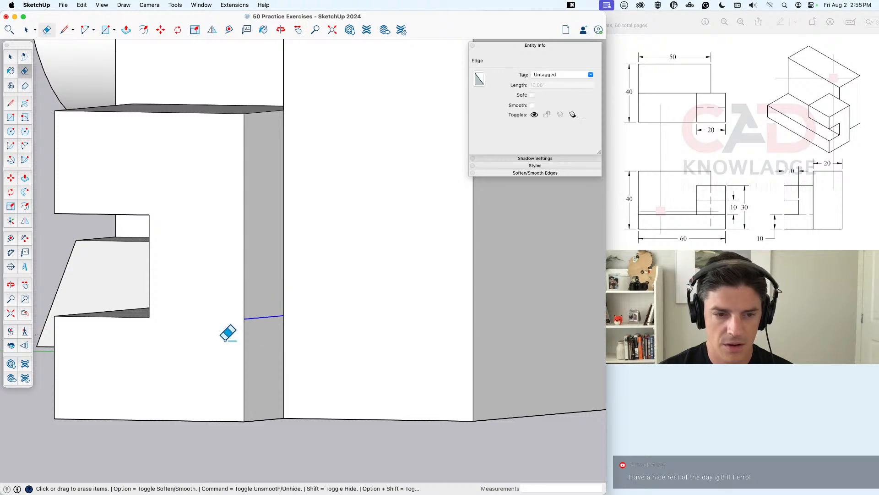
Step: Delete the leftover interior edge inside the extended base with X-ray display on, and restore the opaque display
key(space)
click(211, 367)
key(x)
middle_drag(210, 369, 428, 379)
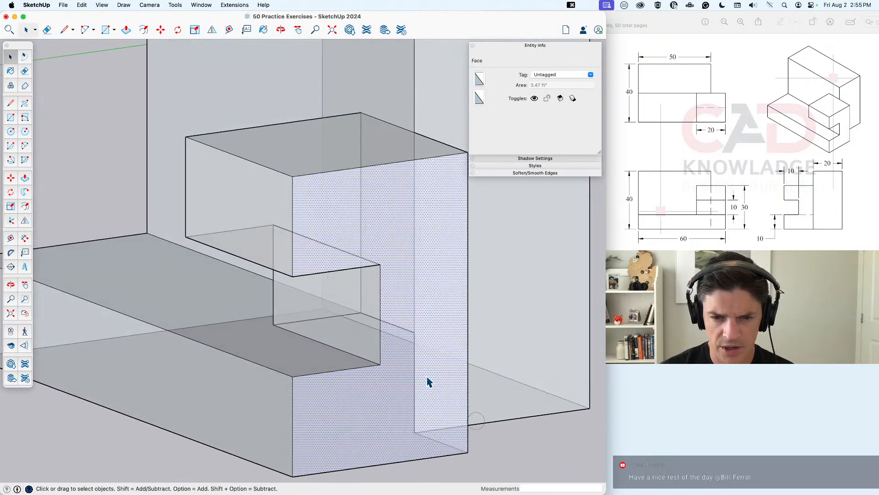
click(401, 327)
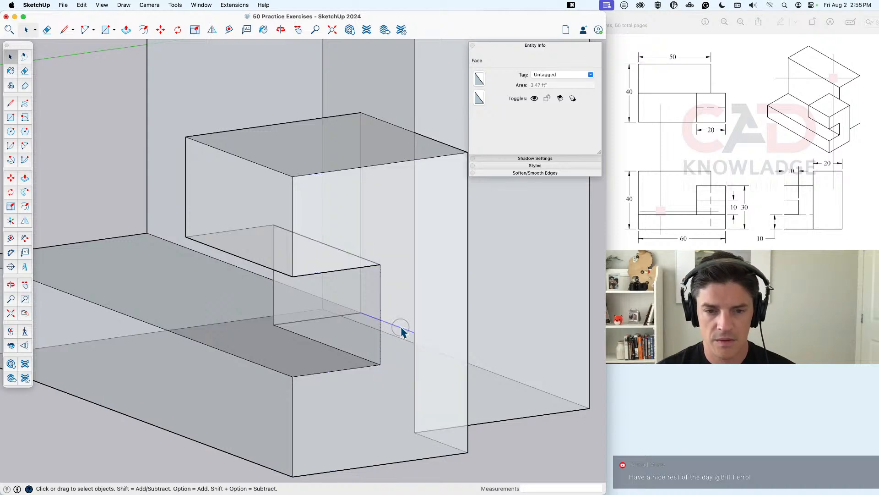
key(BackSpace)
scroll(402, 331, down, 5)
key(space)
middle_drag(415, 329, 416, 373)
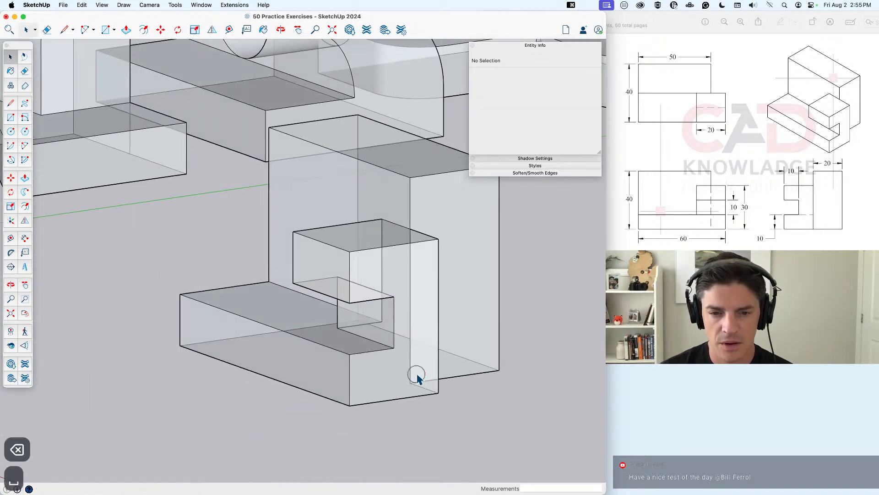
key(x)
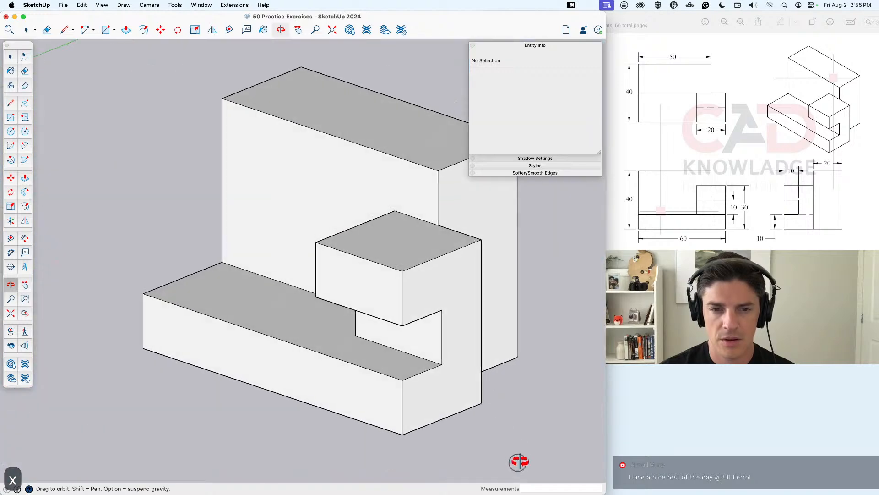
Step: Switch to the isometric view and make the whole finished model a group
key(super+7)
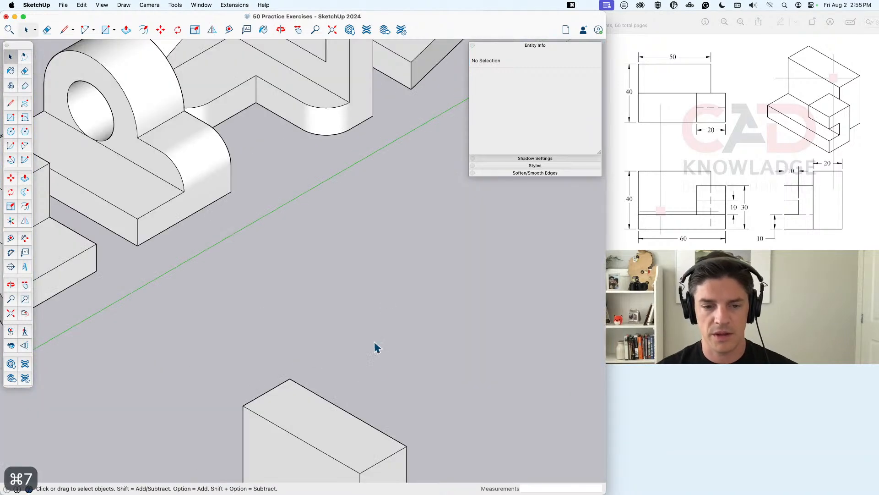
shift+middle_drag(374, 420, 400, 210)
click(310, 301)
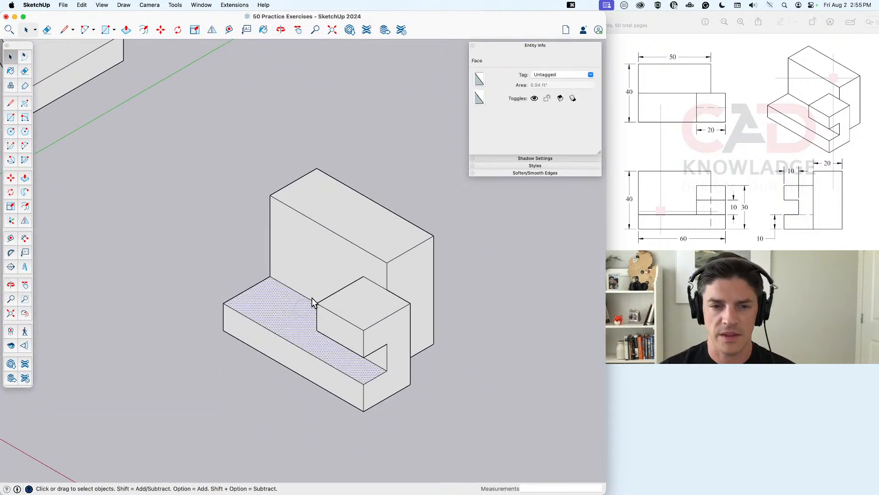
click(324, 269)
triple_click(329, 277)
right_click(328, 277)
click(375, 355)
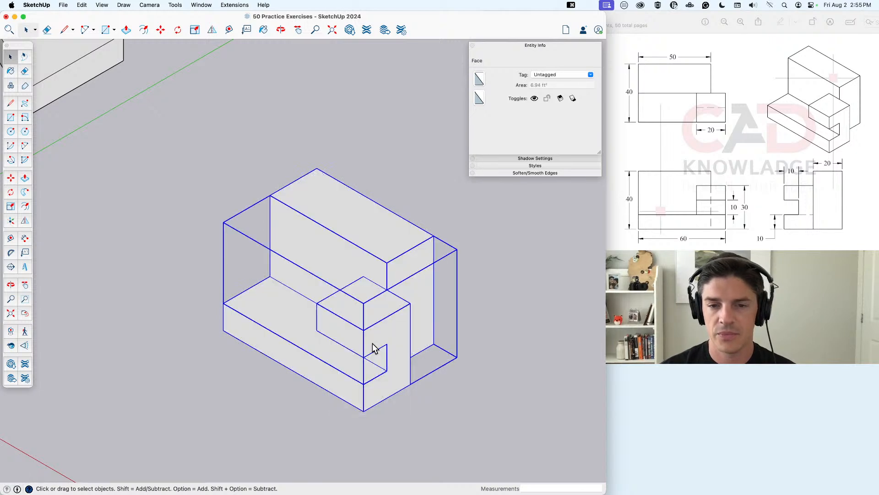
Step: Name the finished stepped block's group instance "Practice – 11"
click(544, 84)
text(P)
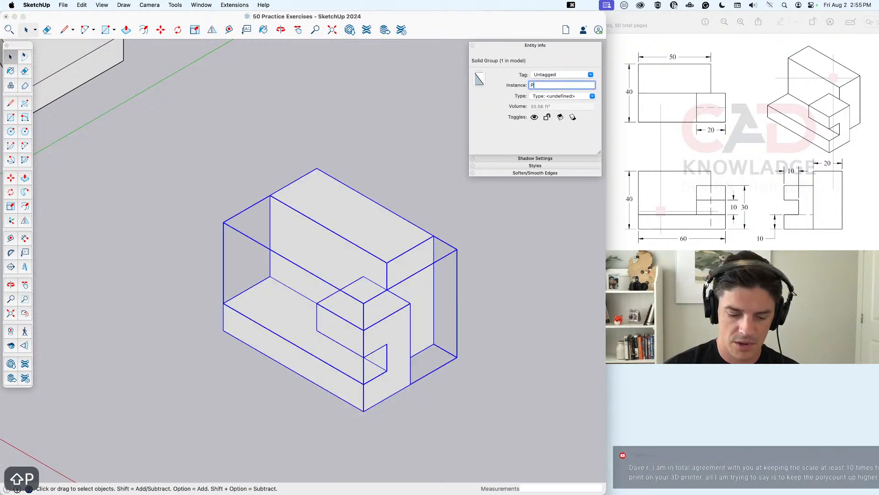
text(ractic)
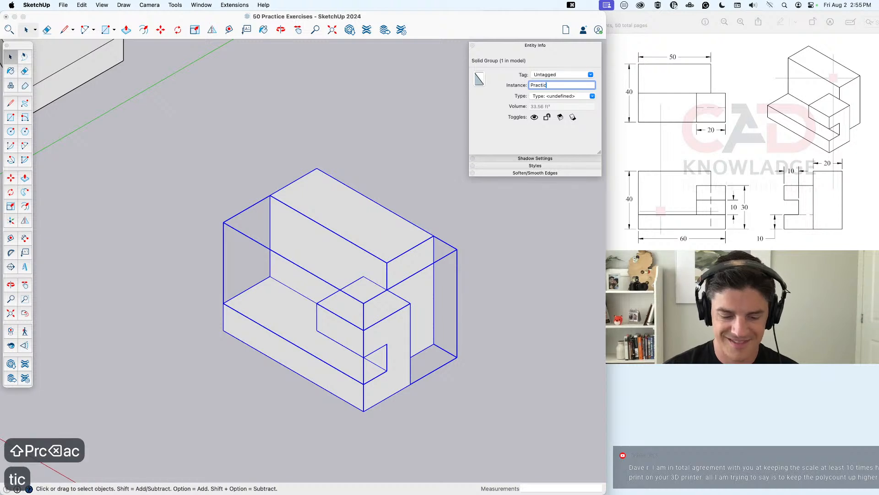
text(e – 11)
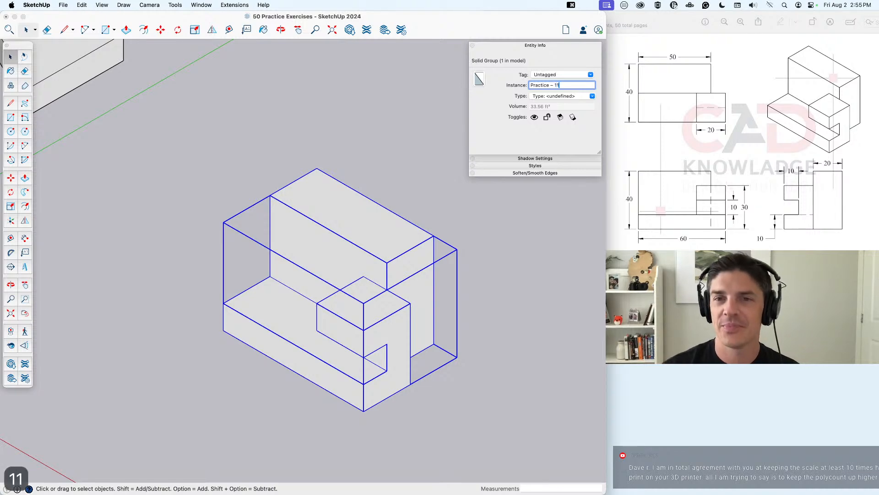
Step: Move the Practice – 11 group by its lower front corner to the red axis near the origin, beside the finished models
scroll(471, 277, down, 5)
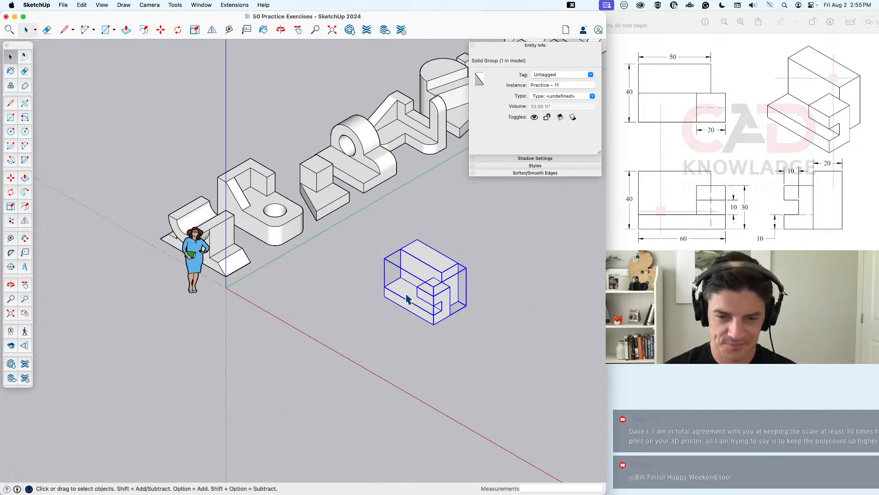
key(m)
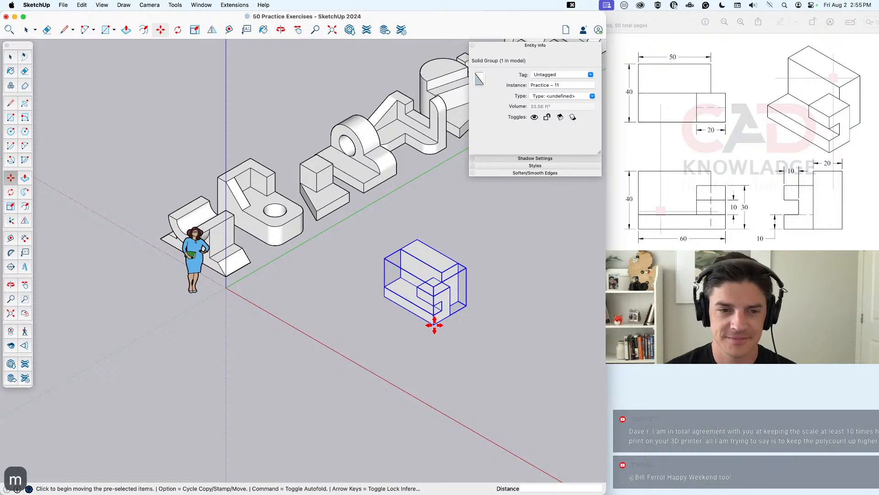
click(434, 324)
click(284, 316)
key(space)
click(289, 350)
mouse_move(288, 350)
middle_down()
mouse_move(393, 338)
mouse_move(277, 414)
mouse_move(299, 387)
mouse_move(289, 365)
middle_up()
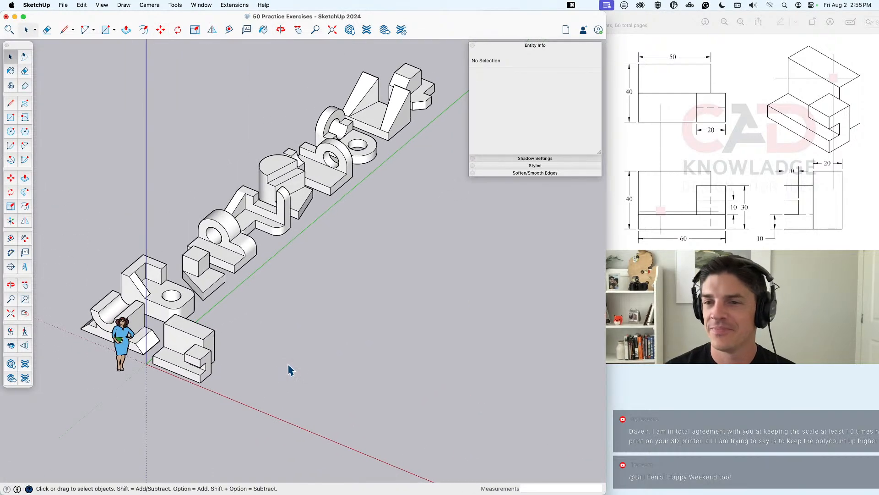
Step: Switch to Preview, display the Practice - 12 drawing (12.jpg) as the reference, and return to SketchUp
click(732, 138)
key(Down)
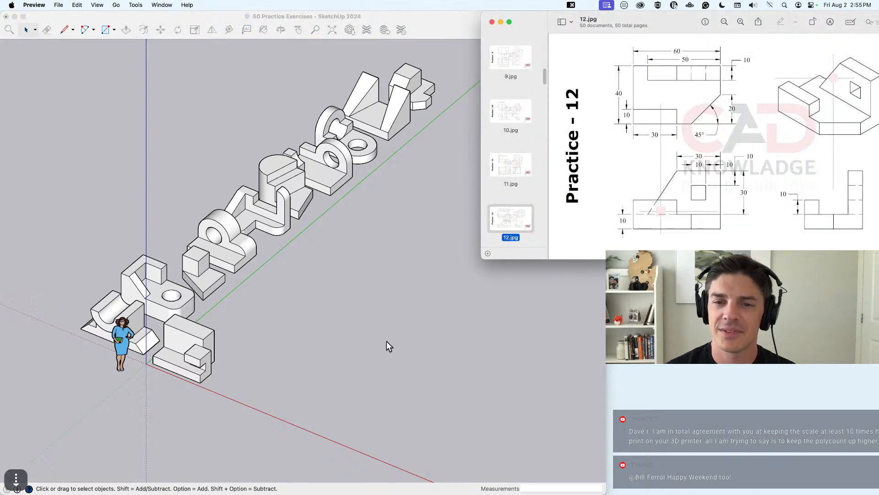
click(268, 345)
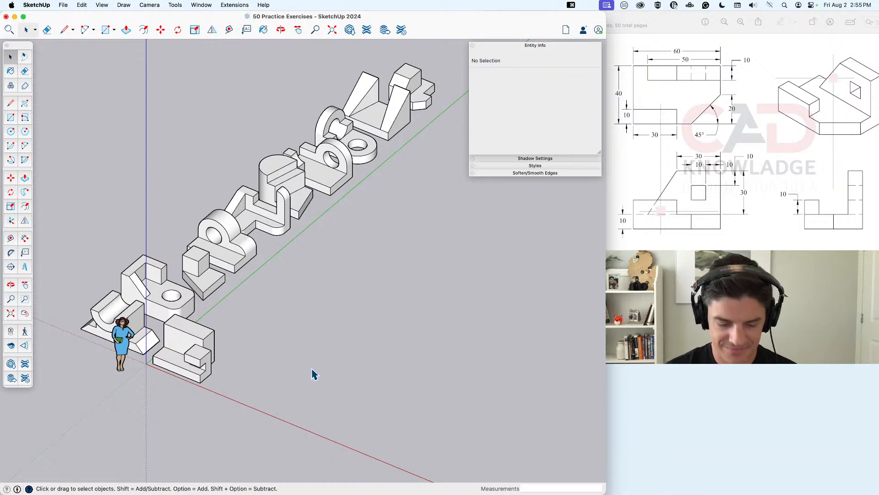
Step: Draw a 60 by 40 inch rectangle on the ground in the open area beside the Practice – 11 block
key(r)
click(260, 389)
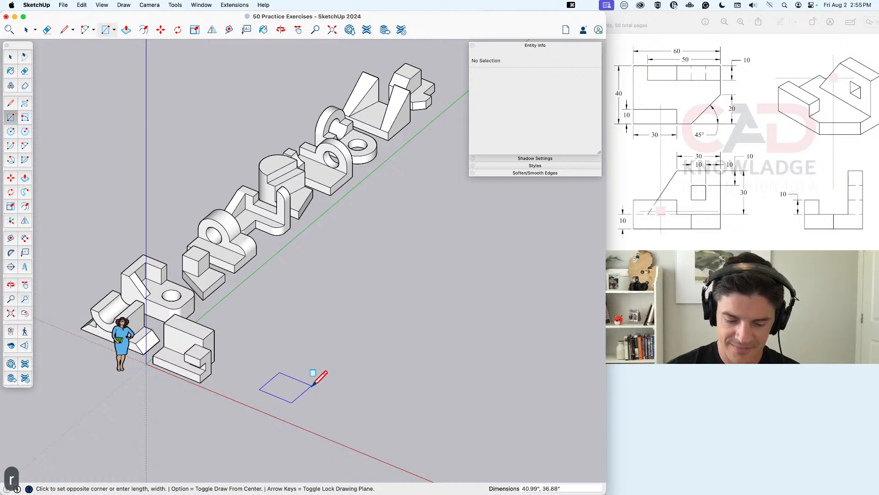
text(60,40)
key(Return)
key(space)
scroll(302, 400, up, 4)
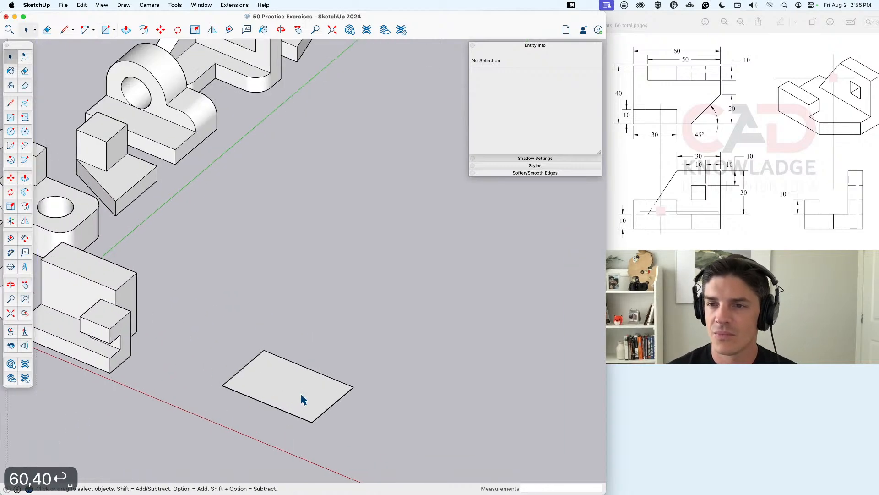
scroll(302, 402, up, 2)
Step: Place a guide parallel to the rectangle's front long edge, 20 inches inward from it
middle_drag(300, 405, 429, 434)
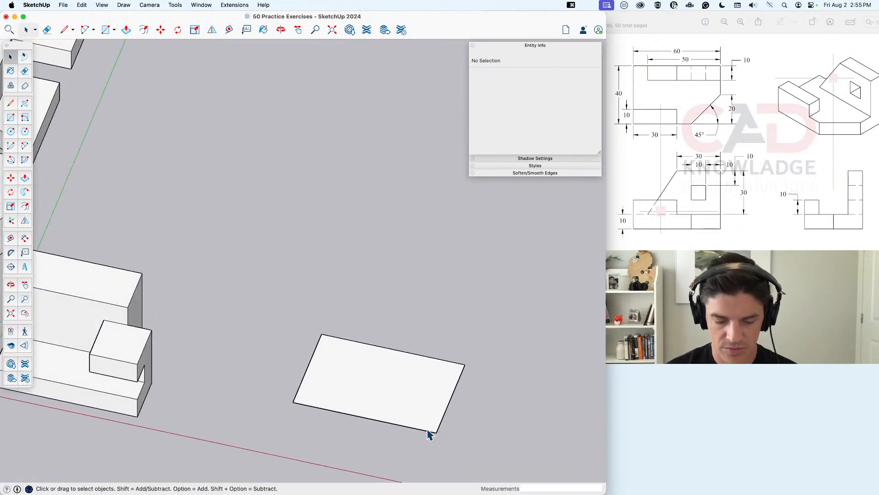
key(t)
click(428, 429)
key(Escape)
click(427, 429)
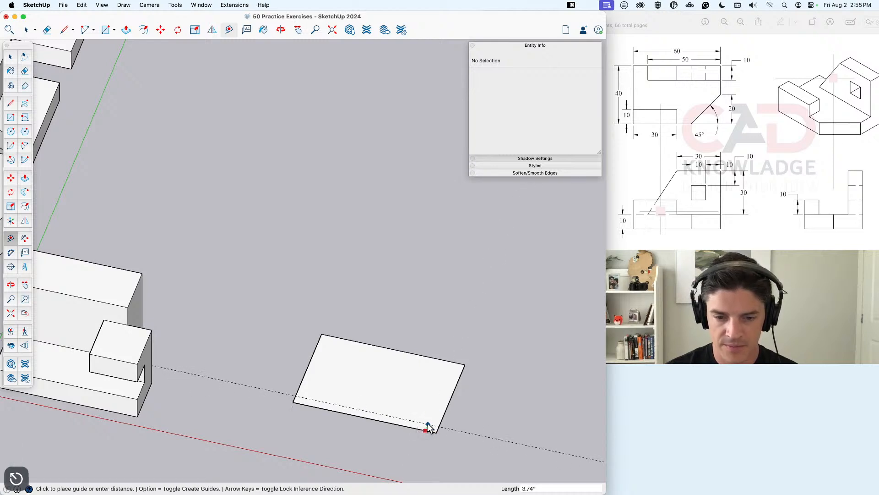
text(20)
key(Return)
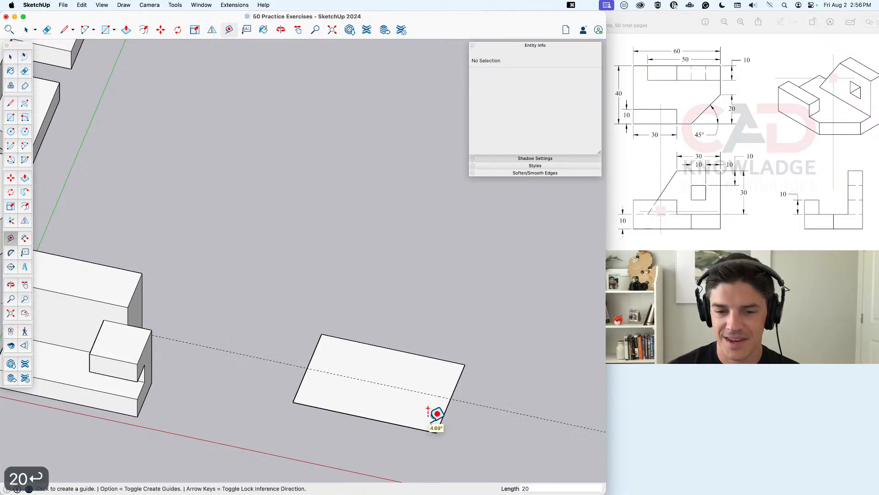
key(space)
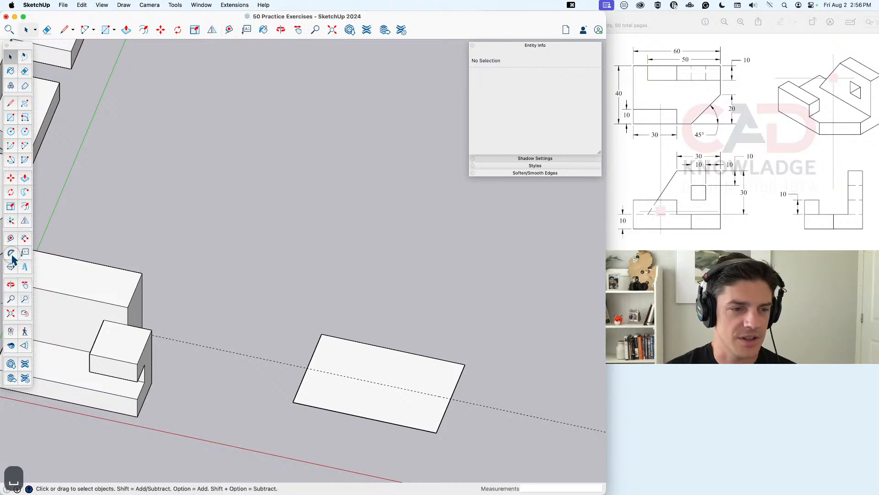
Step: Add a 45-degree protractor guide from the 20-inch guide's crossing on the short edge, and draw the chamfer line along it to the front edge
click(10, 253)
click(452, 399)
click(436, 432)
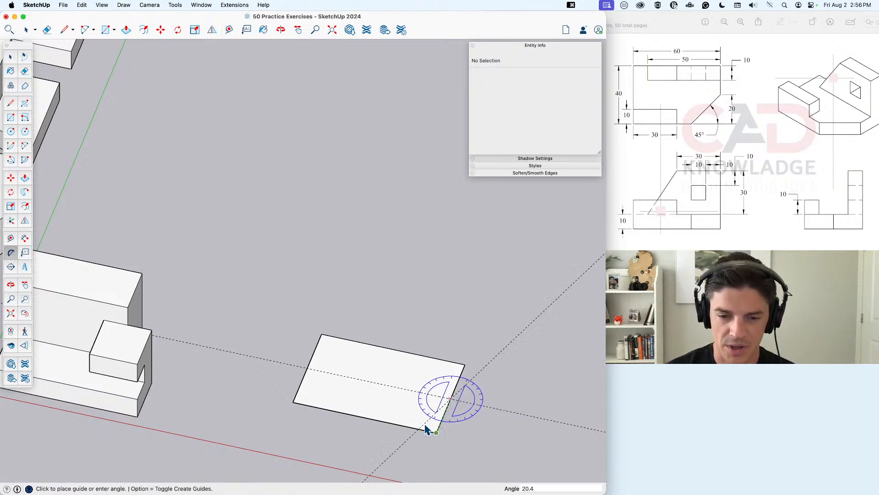
text(45)
key(Return)
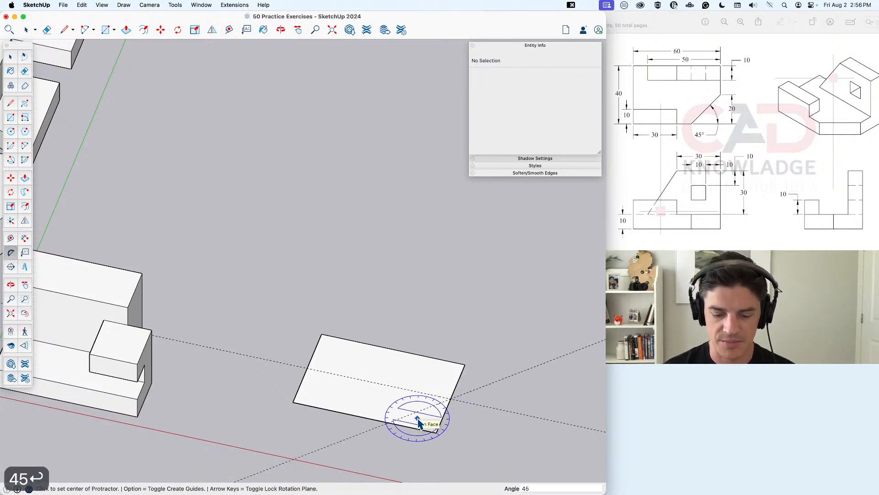
key(l)
click(388, 422)
click(451, 398)
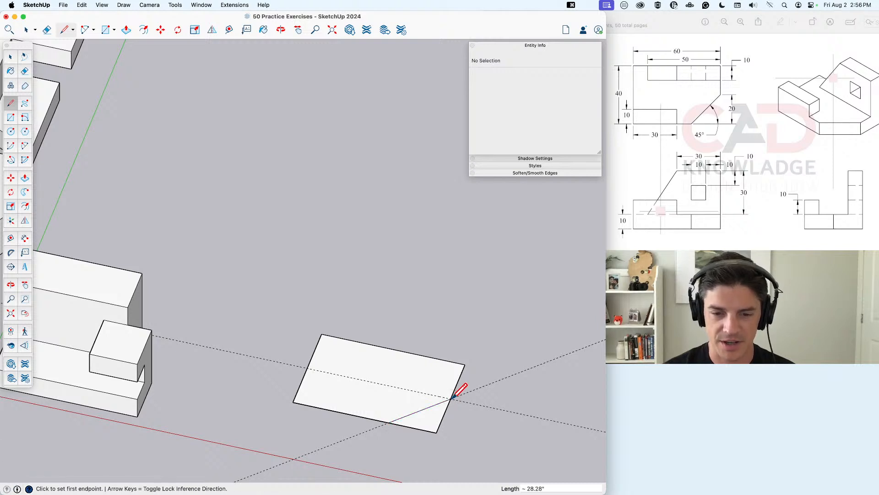
Step: Erase the cut-off corner's edges outside the chamfer line and both construction guides
key(space)
key(e)
drag(445, 416, 418, 431)
drag(477, 377, 481, 410)
key(space)
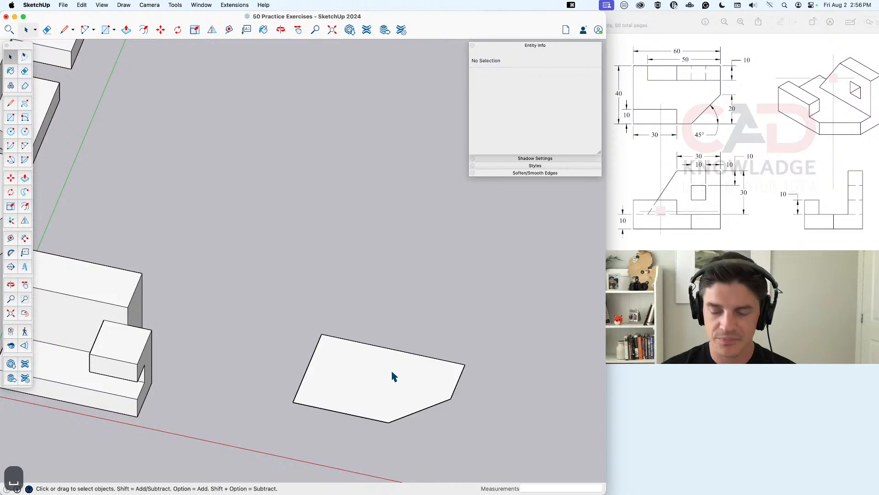
Step: Push/Pull the chamfered base face up 10 inches
key(p)
click(406, 384)
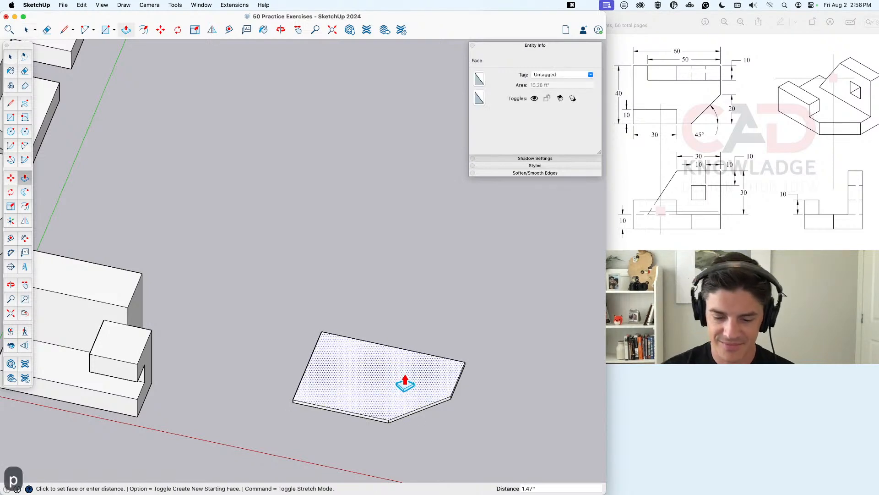
text(10)
key(Return)
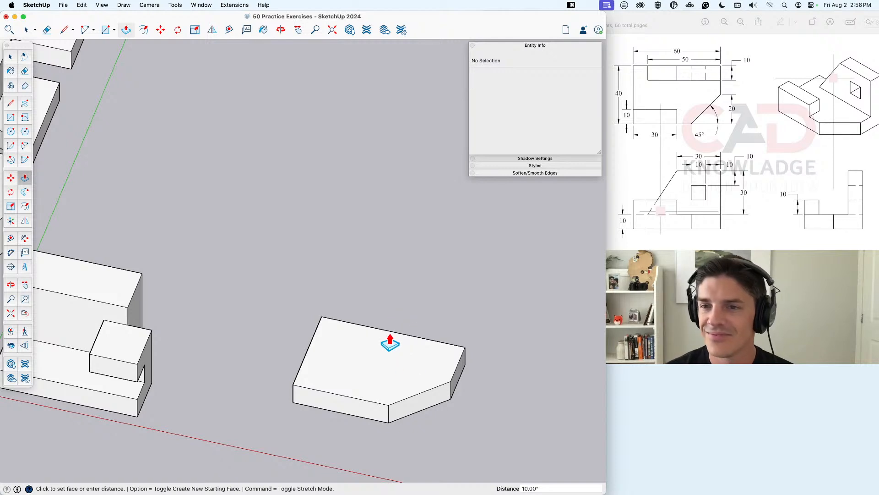
key(r)
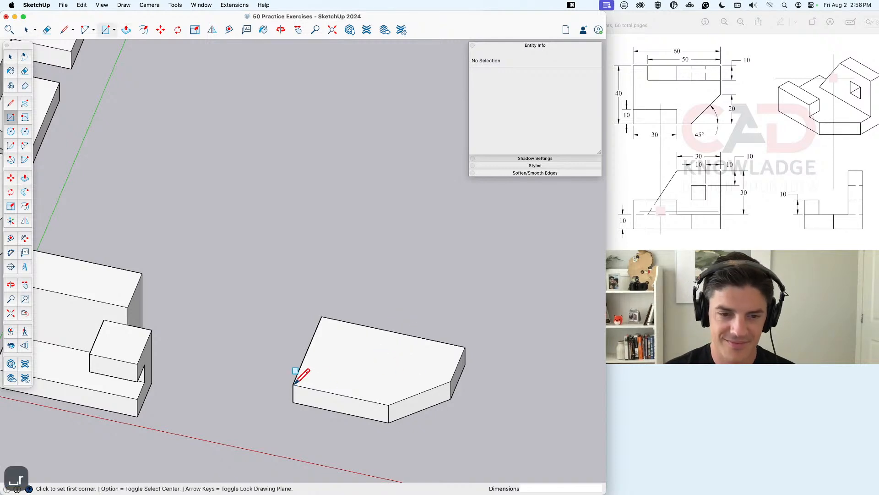
scroll(295, 384, up, 2)
click(293, 385)
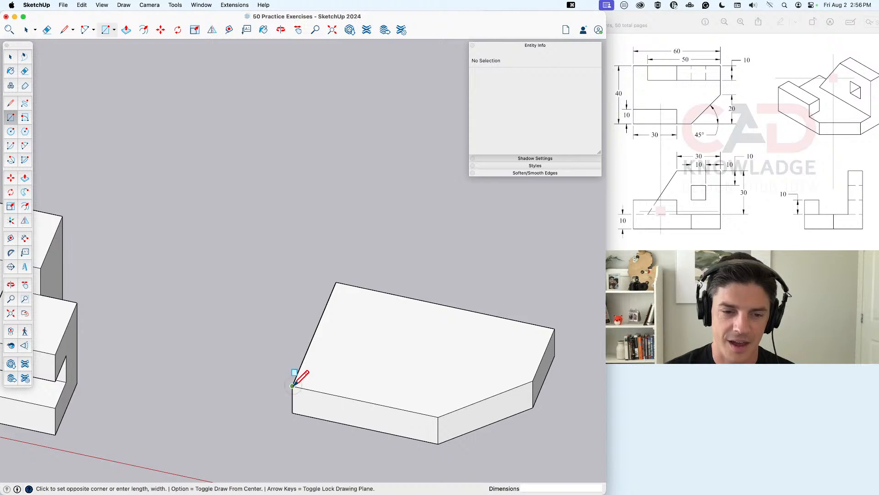
key(space)
Step: Draw a 30 by 10 inch rectangle on the base's top face, starting at the unchamfered front corner along the front edge
middle_drag(377, 393, 361, 375)
key(r)
scroll(298, 387, down, 2)
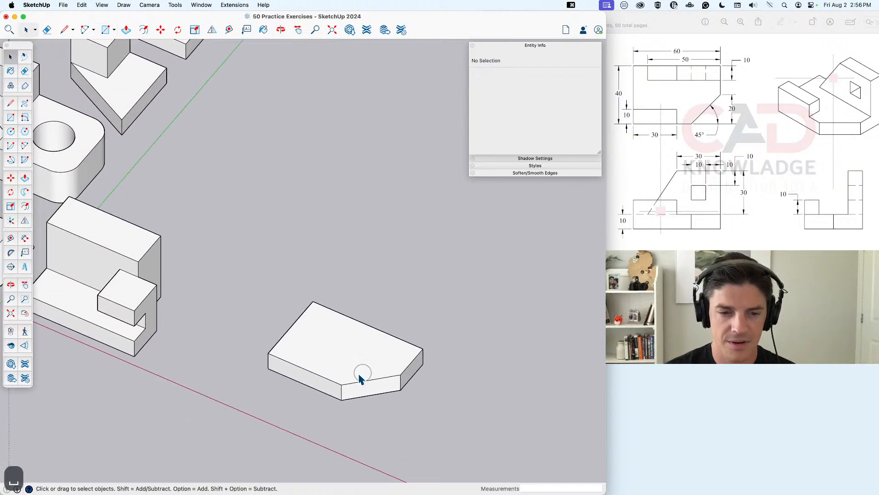
scroll(294, 383, up, 4)
key(r)
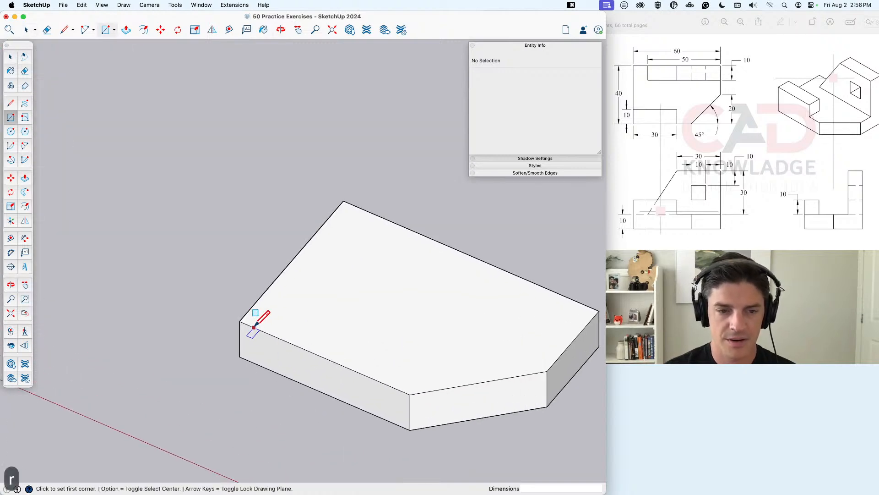
click(240, 321)
text(3)
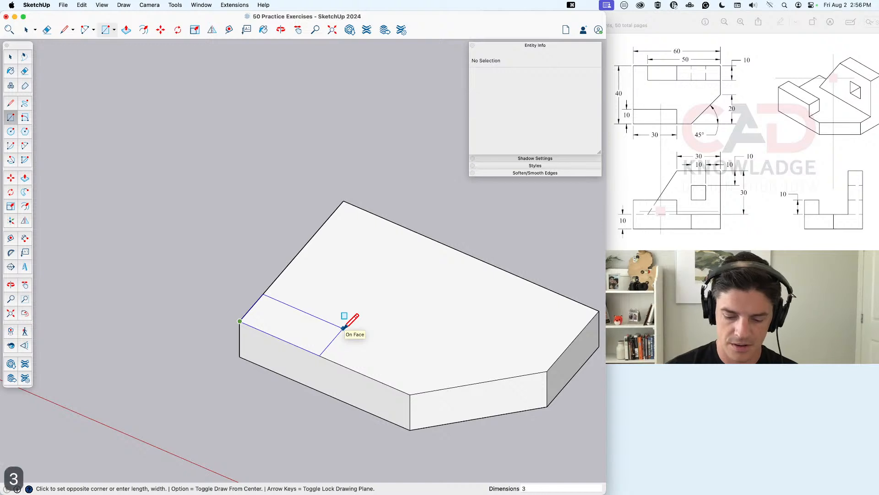
text(0,10)
key(Return)
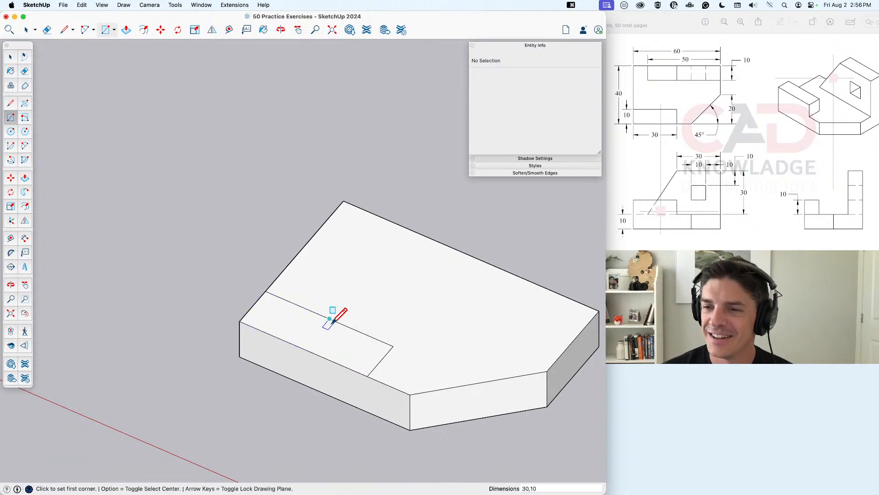
Step: Push/Pull the 30 by 10 rectangle up 10 inches to form the raised front block
key(space)
key(p)
click(343, 347)
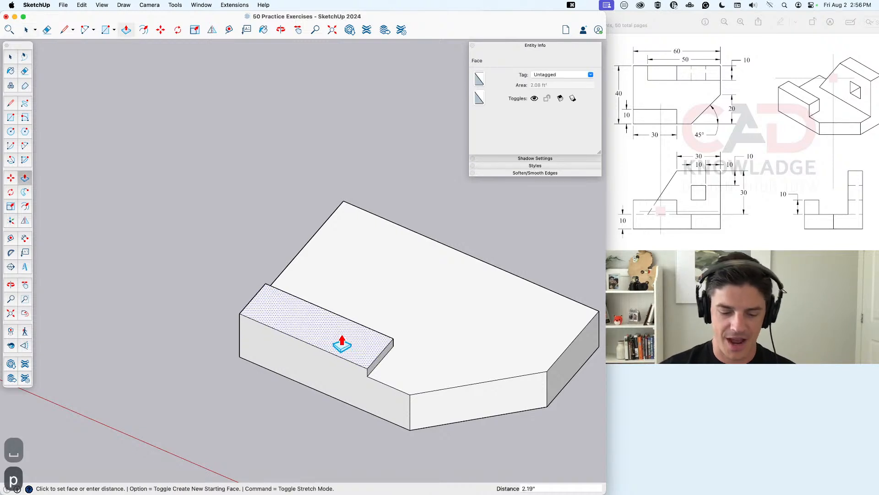
text(10)
key(Return)
key(space)
Step: Draw a 50 by 10 inch rectangle on the base's top face along the back edge, starting at the back corner on the chamfered end
scroll(355, 342, down, 4)
shift+middle_drag(395, 363, 321, 371)
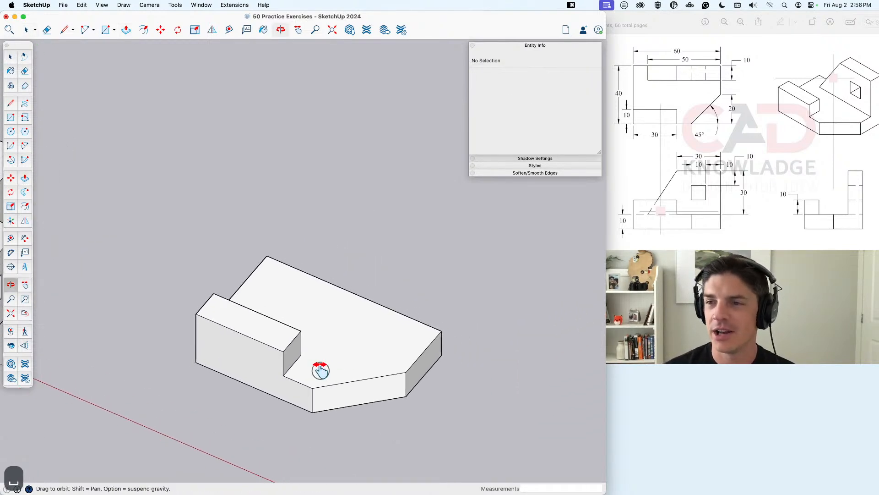
click(690, 22)
click(380, 179)
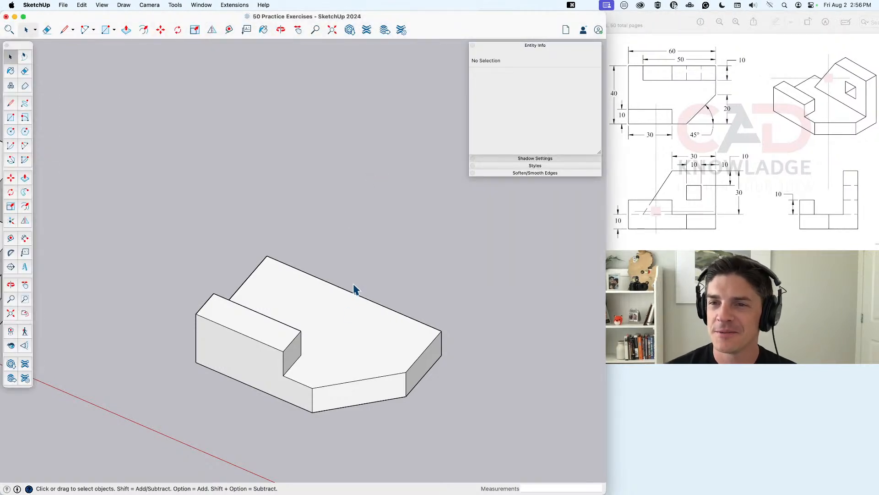
middle_drag(378, 328, 426, 350)
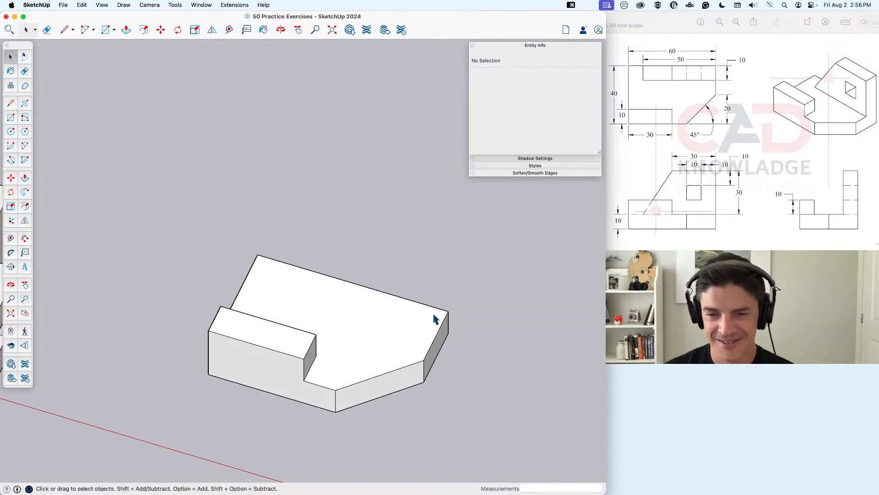
key(r)
click(448, 311)
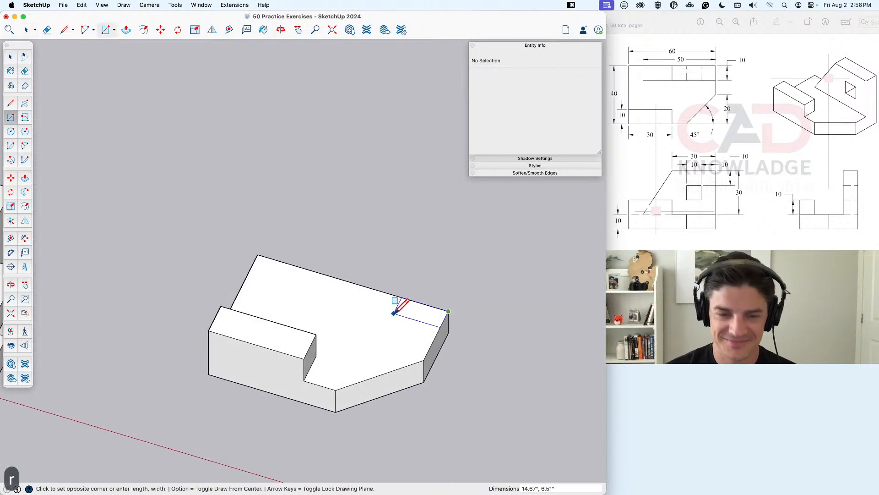
text(50)
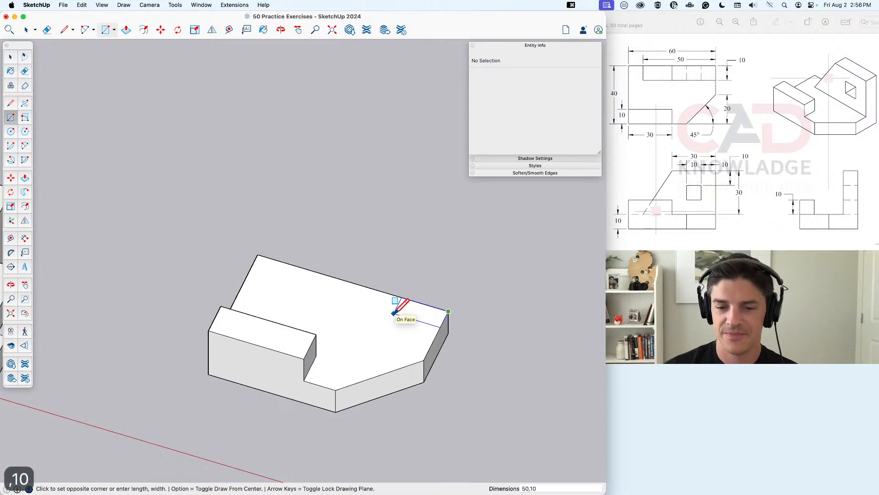
text(,10)
key(Return)
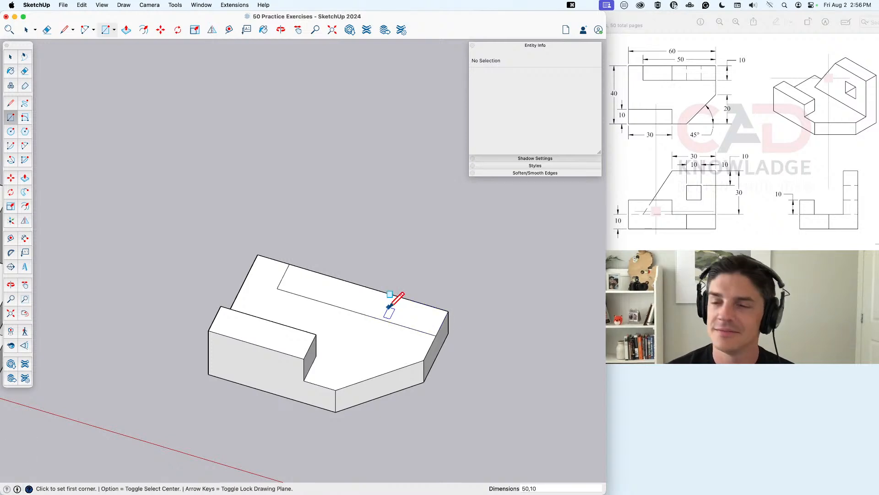
key(space)
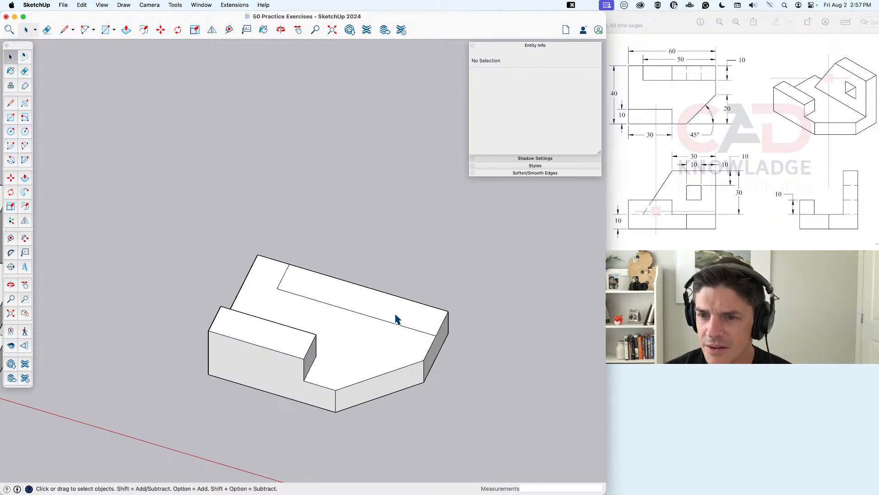
key(space)
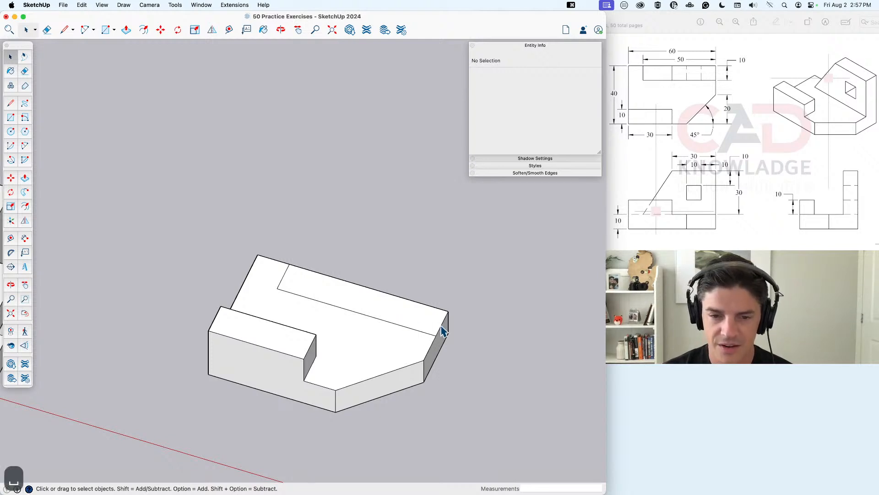
Step: Copy the back strip's short edge at the chamfered end 30 inches along the strip to divide it
click(442, 331)
key(m)
click(440, 334)
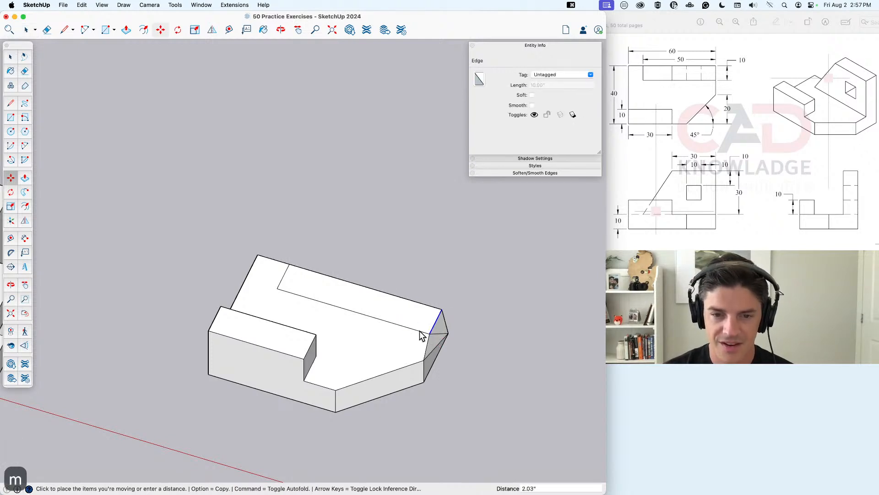
text(30)
key(Return)
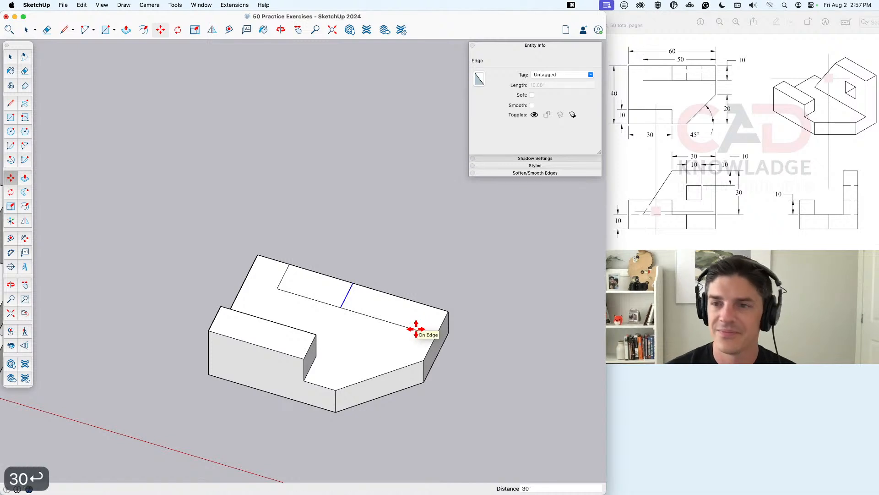
key(space)
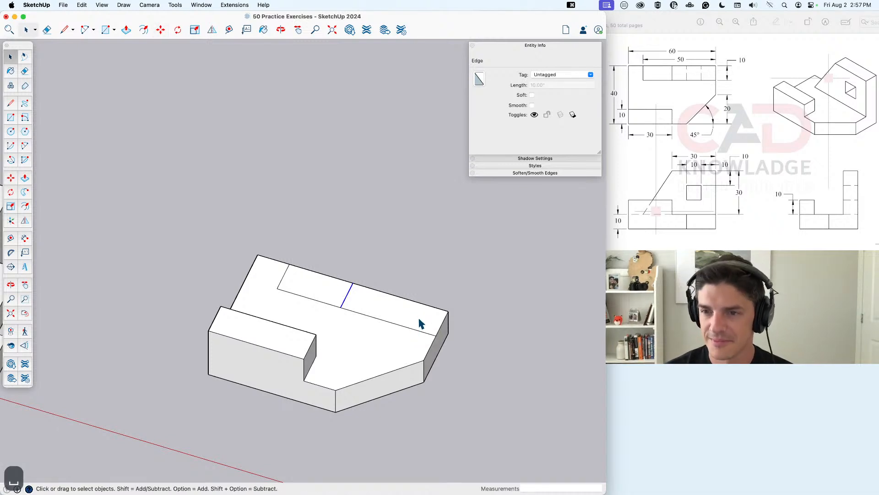
Step: Push/Pull the 30-inch part of the back strip up 30 inches to form the tall block
click(421, 324)
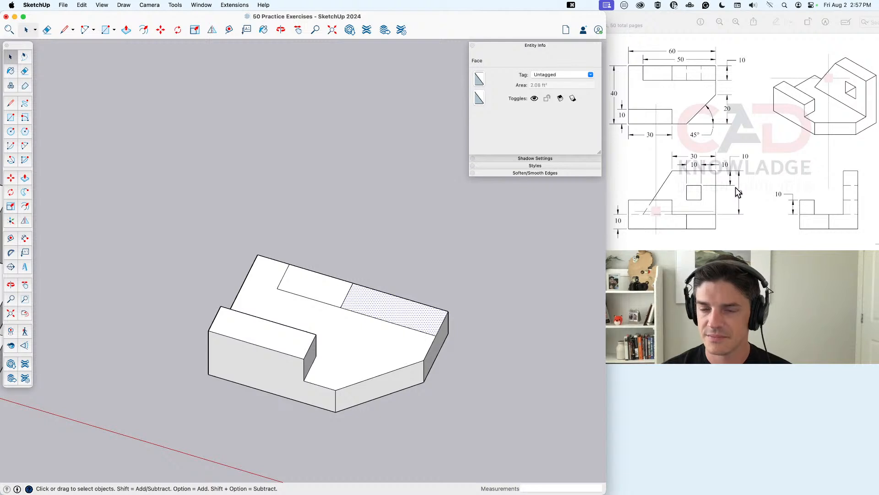
key(p)
click(403, 316)
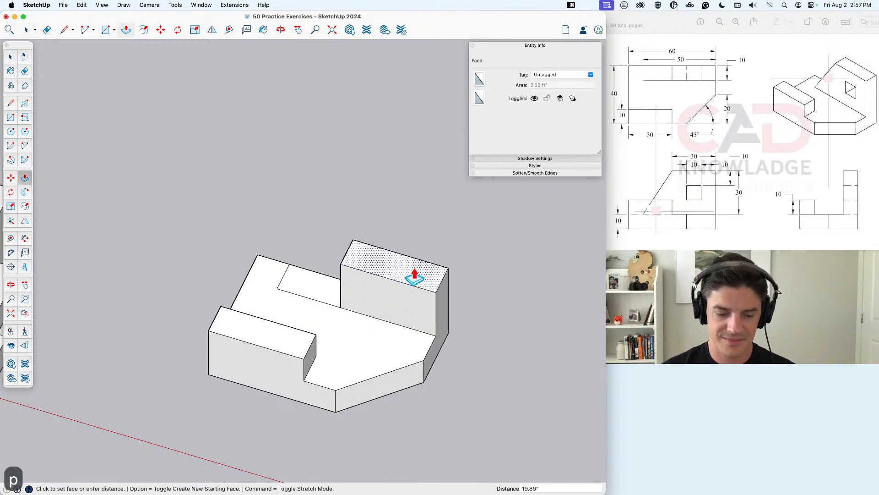
text(30)
key(Return)
key(space)
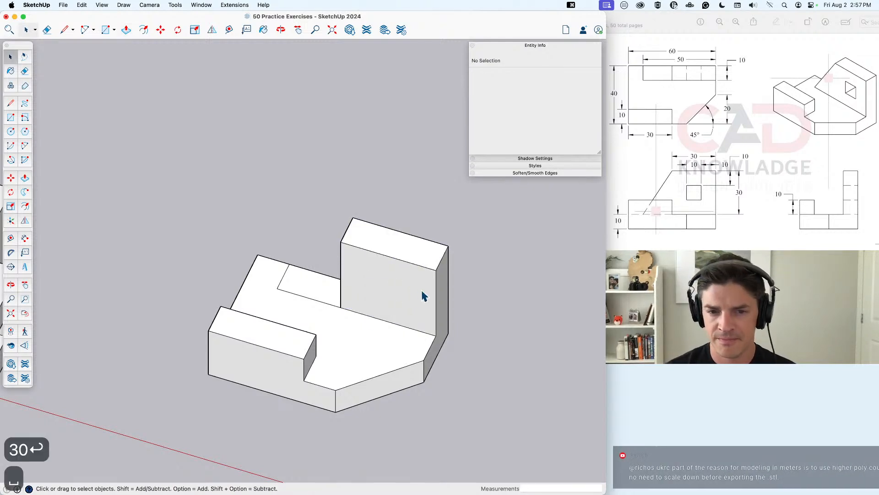
Step: Place a vertical guide on the tall block's front face, 10 inches in from its edge at the chamfered end
key(r)
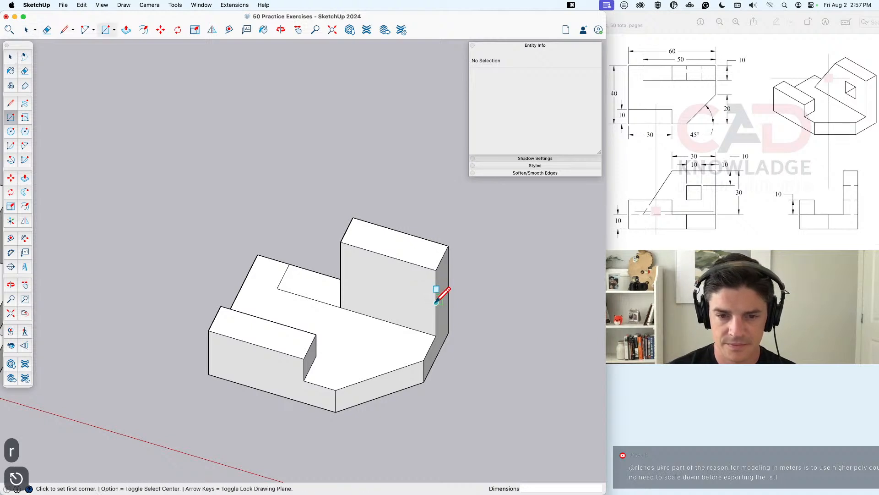
key(t)
click(436, 298)
text(1)
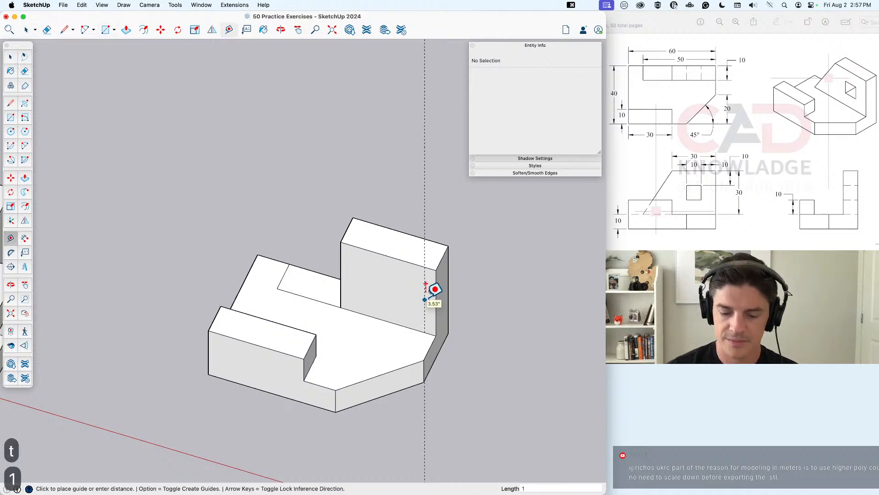
text(0)
key(Return)
Step: Try to place a guide 10 inches from the tall block's top front edge and undo it
click(399, 259)
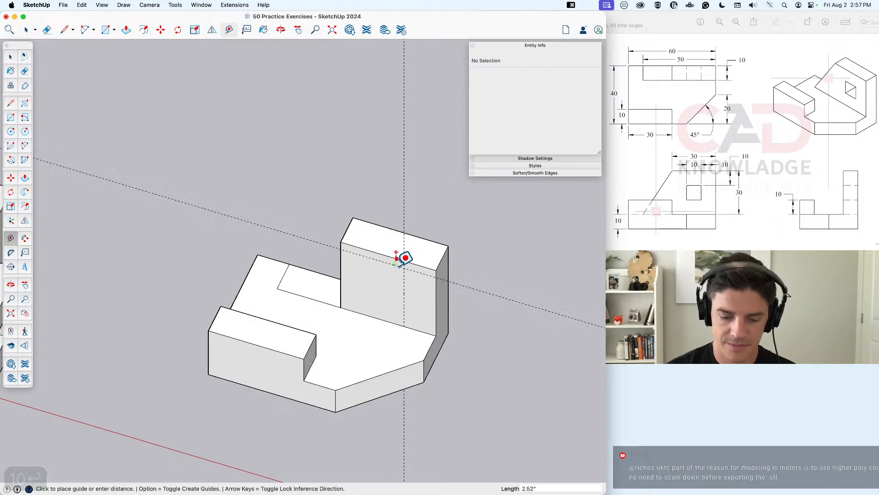
text(10)
key(Return)
middle_drag(405, 255, 355, 271)
key(super+z)
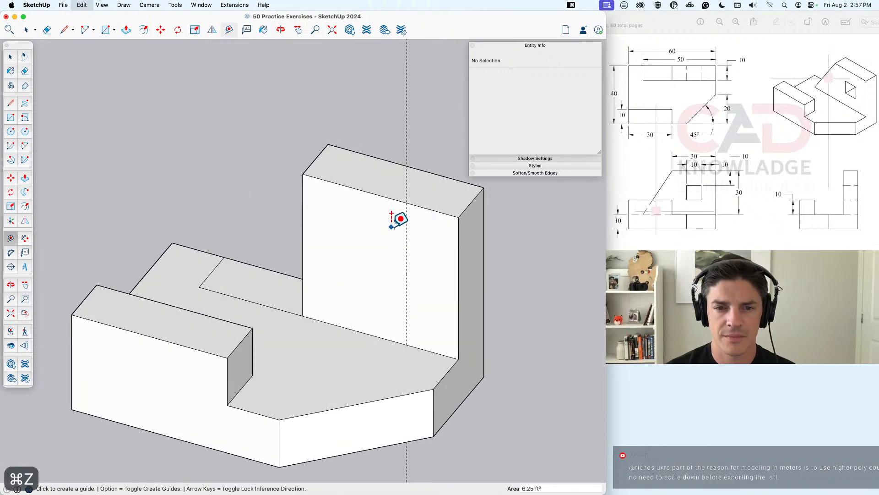
Step: Place a guide on the tall block's front face, 10 inches straight below its top edge
click(397, 200)
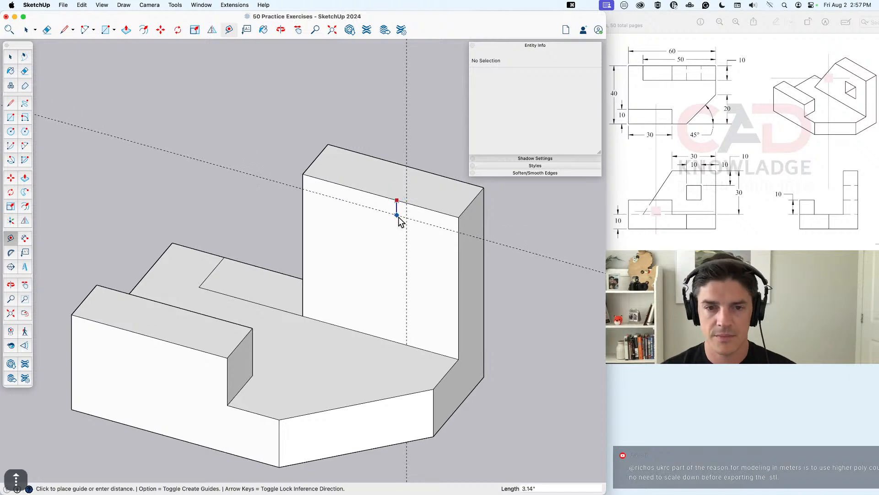
text(10)
key(Return)
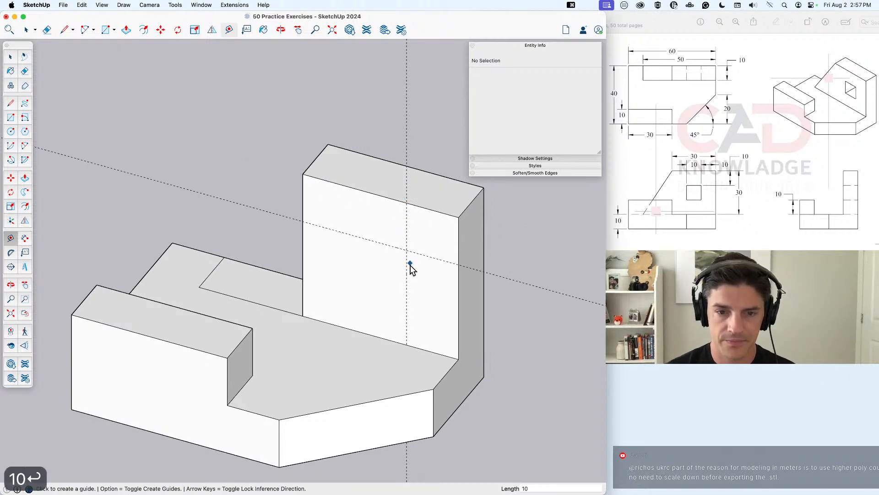
Step: Draw a 10 by 10 inch square on the tall block's front face, starting at the intersection of the two guides
key(r)
click(407, 250)
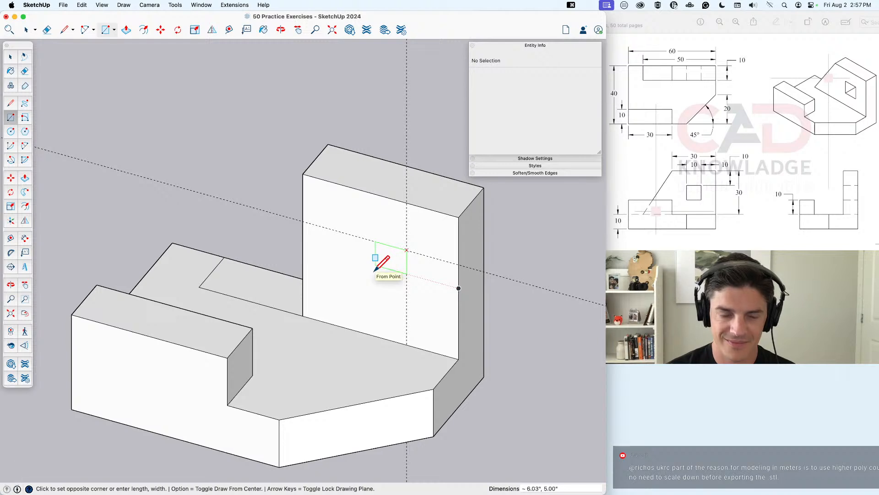
text(10,10)
key(Return)
key(space)
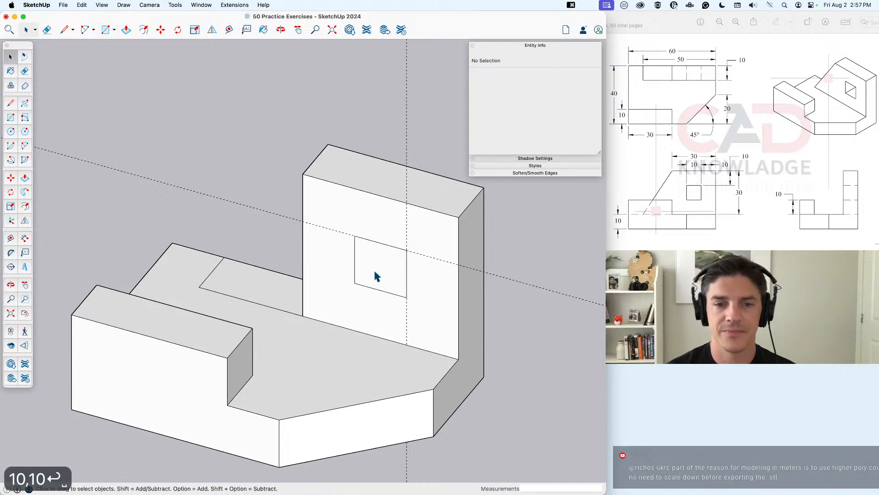
Step: Erase the two construction guides crossing at the square
key(e)
drag(396, 243, 427, 263)
key(space)
Step: Push/Pull the square 10 inches through the tall block to cut the opening, and save the model
scroll(427, 261, down, 4)
middle_drag(427, 261, 407, 275)
key(p)
click(394, 276)
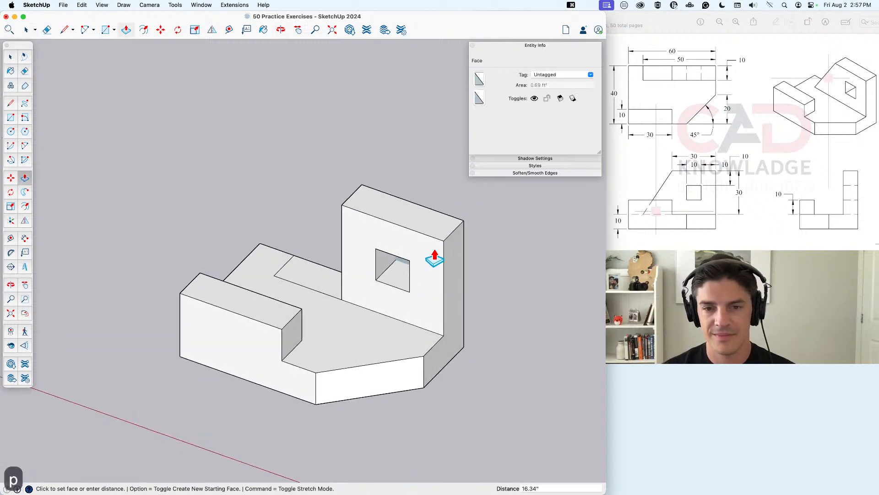
click(464, 228)
key(super+s)
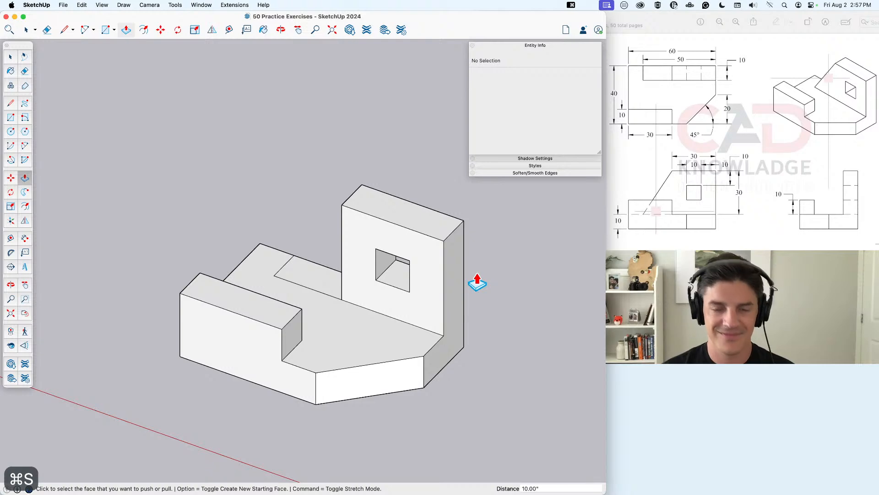
Step: Draw a vertical line on the back face from the foot of the tall block's end edge down to the bottom edge
key(space)
middle_drag(383, 318, 432, 308)
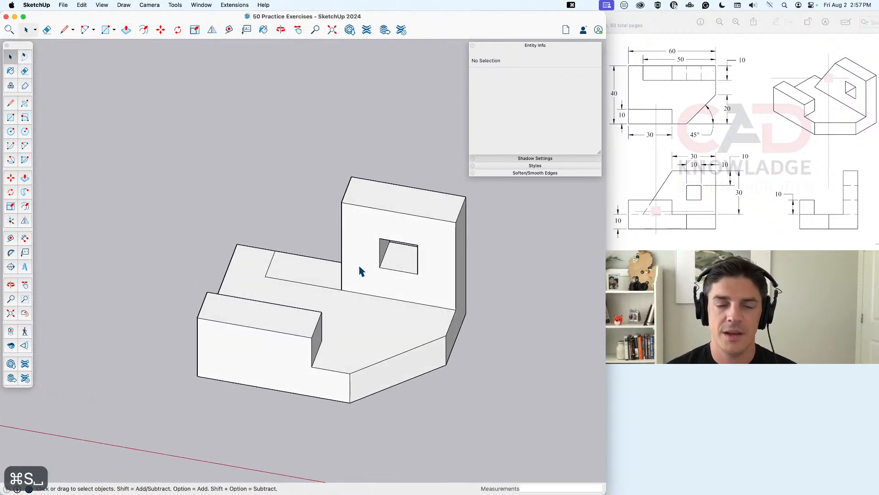
middle_drag(359, 270, 344, 279)
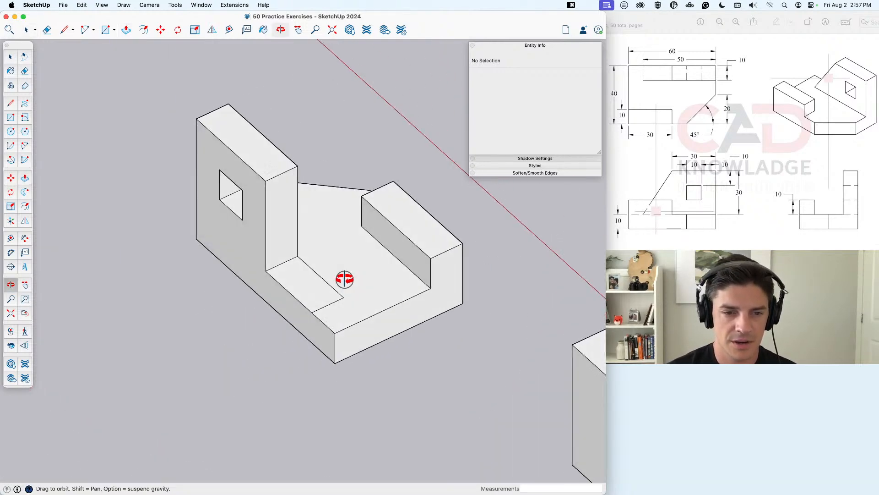
key(l)
click(266, 270)
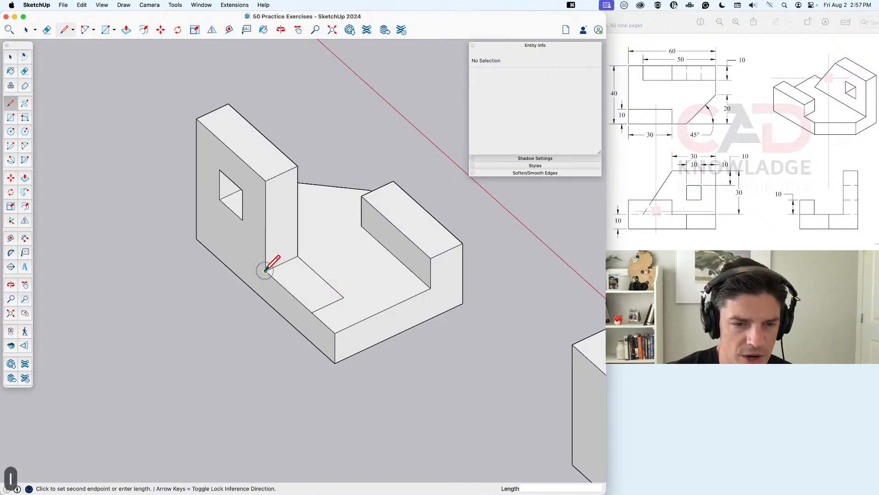
click(266, 301)
key(space)
Step: Draw a vertical line on the back face from the low strip's outer end down to the bottom edge
click(284, 265)
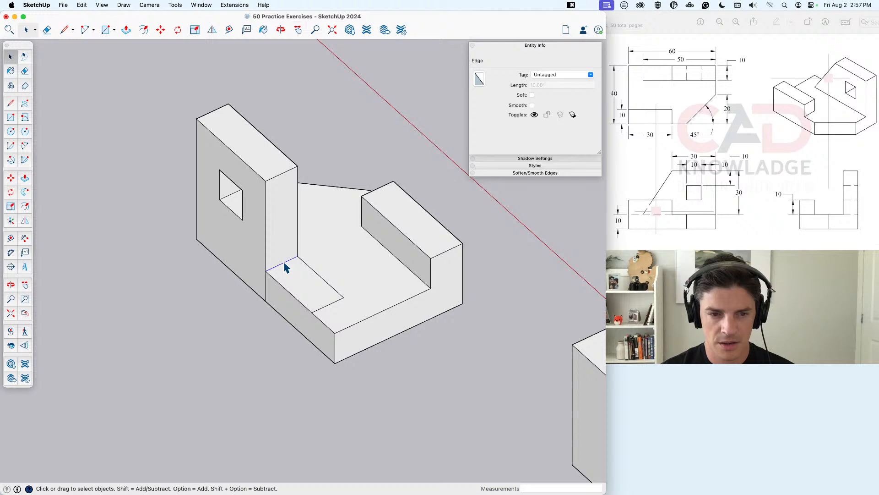
key(l)
click(311, 312)
click(312, 342)
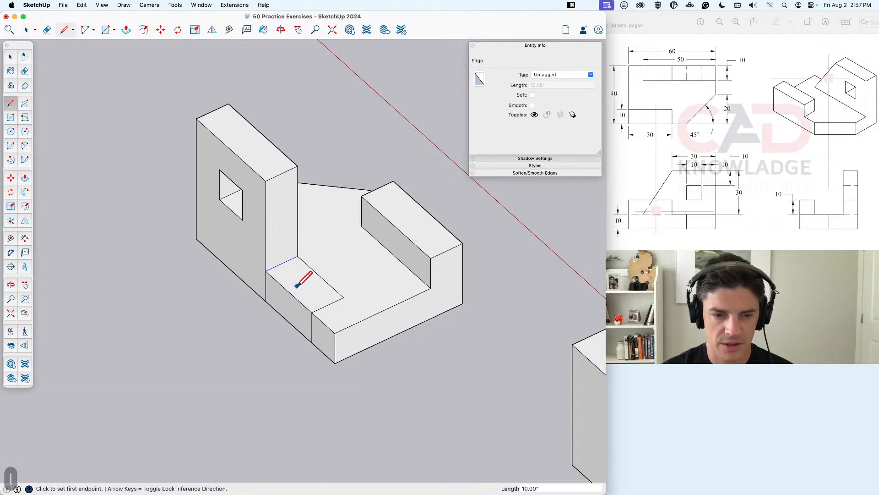
key(space)
key(m)
click(266, 270)
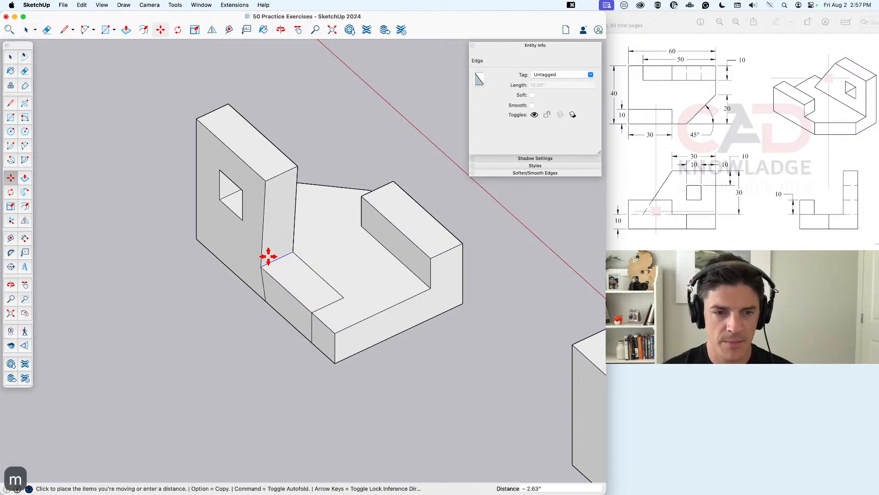
key(Up)
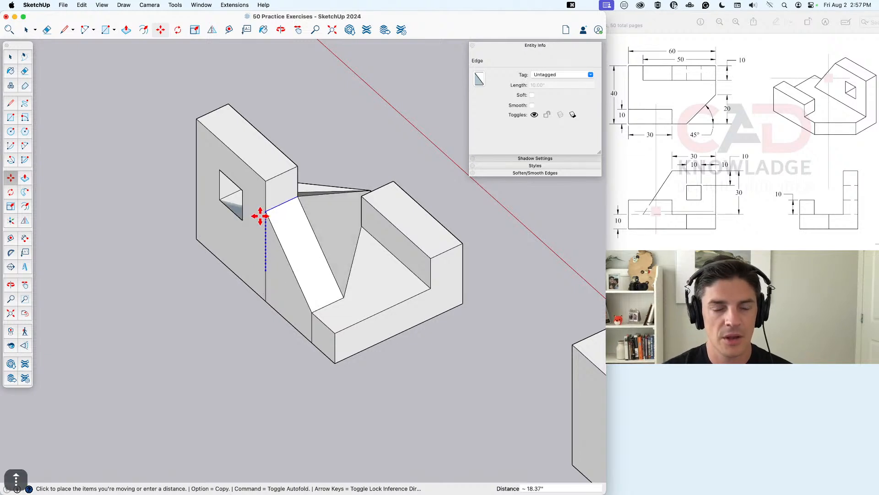
key(Escape)
Step: Draw a line across the base's top face from the tall block's inner foot corner to the front block's inner corner
key(l)
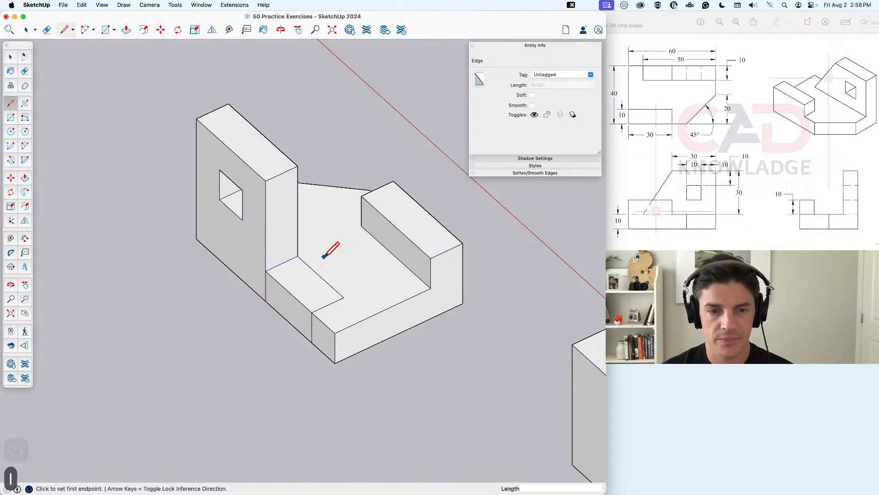
click(298, 256)
click(362, 227)
key(space)
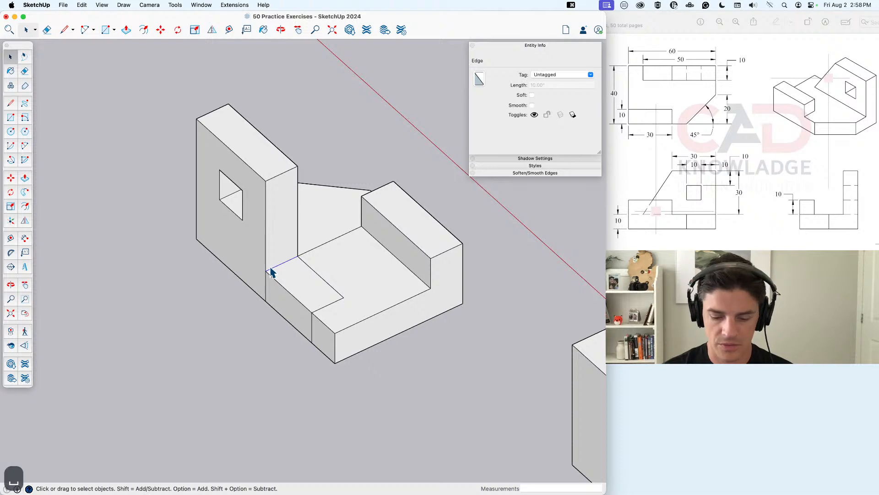
key(m)
click(265, 270)
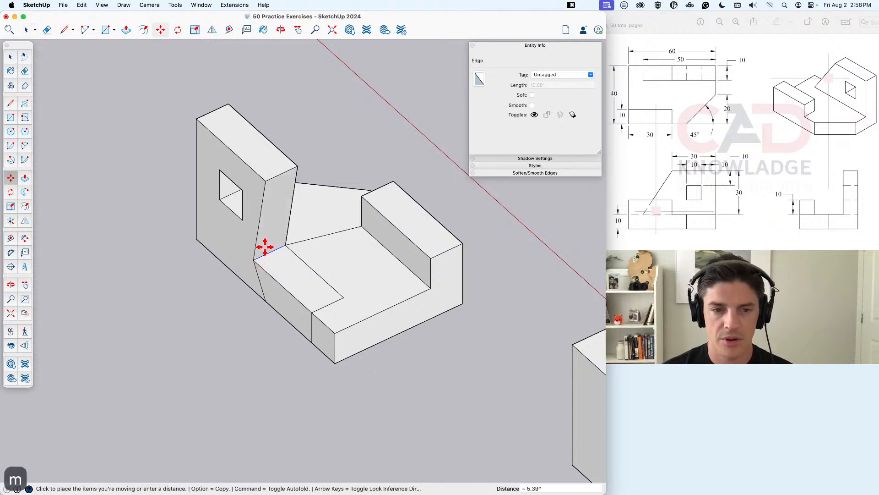
key(Escape)
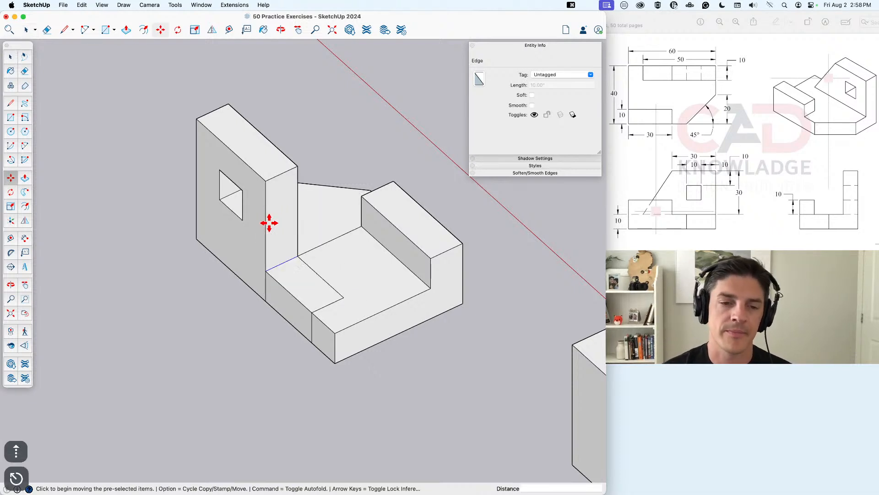
Step: Undo the last two drawn lines
key(super+z)
key(super+z)
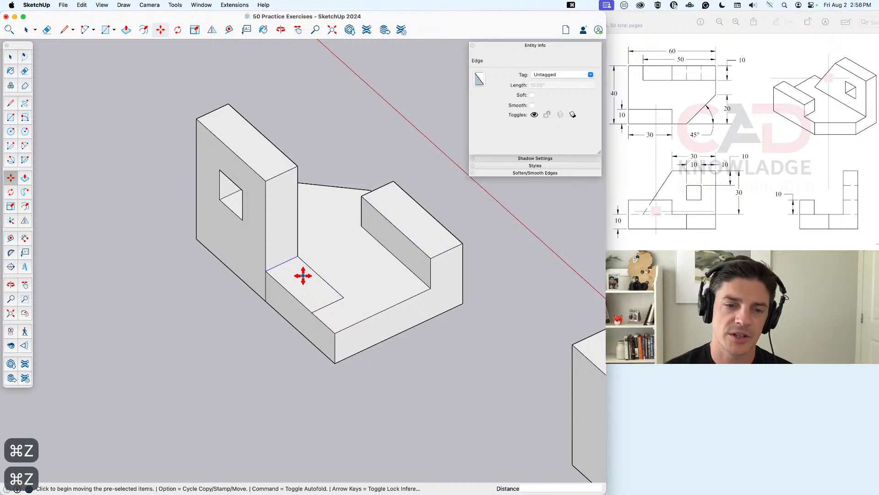
Step: Group the low strip's face with its bounding edges and open the group for editing
middle_drag(300, 269, 268, 276)
key(space)
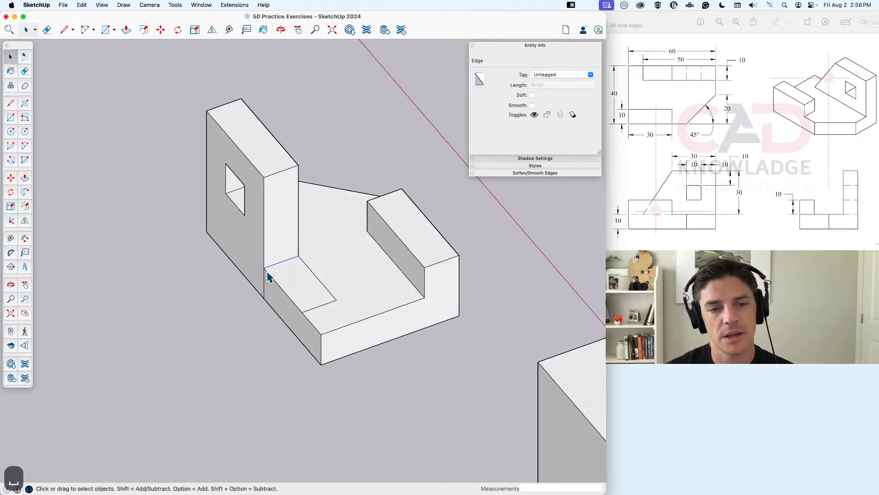
double_click(292, 271)
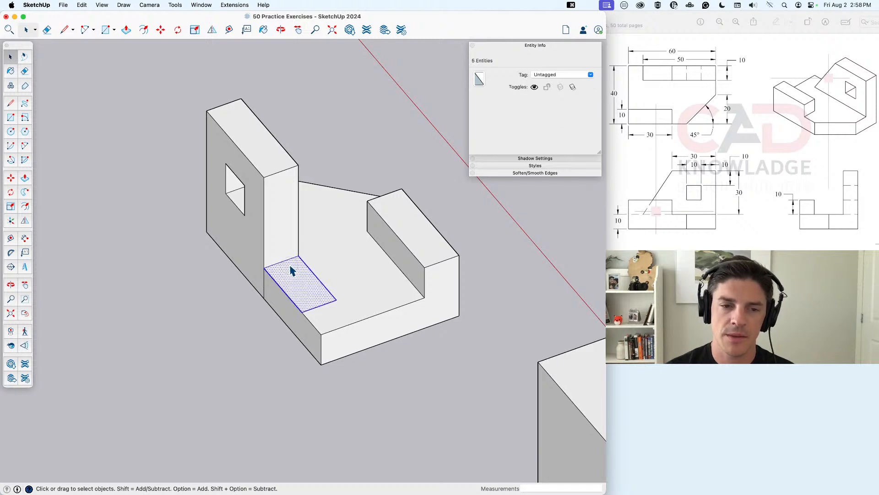
right_click(292, 271)
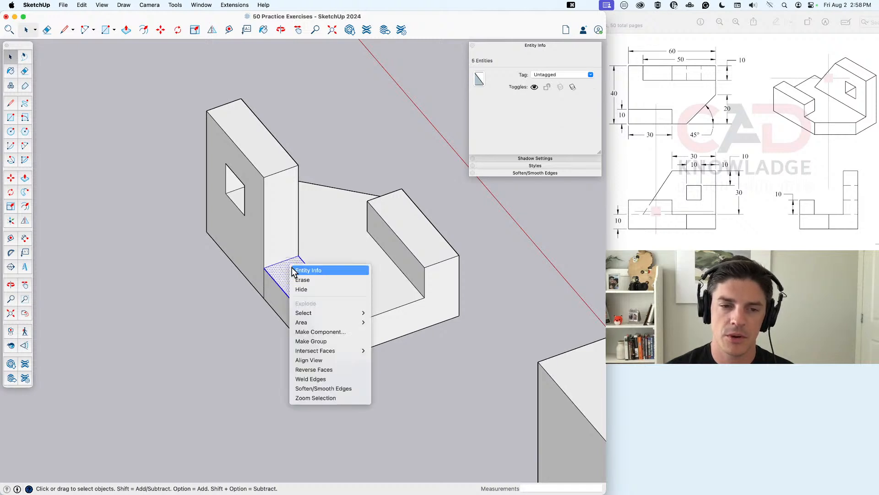
click(324, 340)
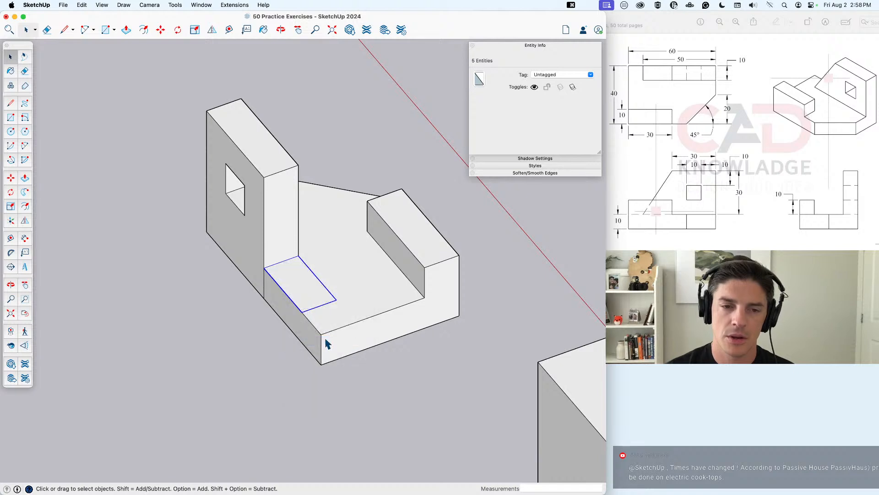
double_click(293, 275)
Step: Try to Push/Pull the grouped face up to the tall block's top and undo it
key(p)
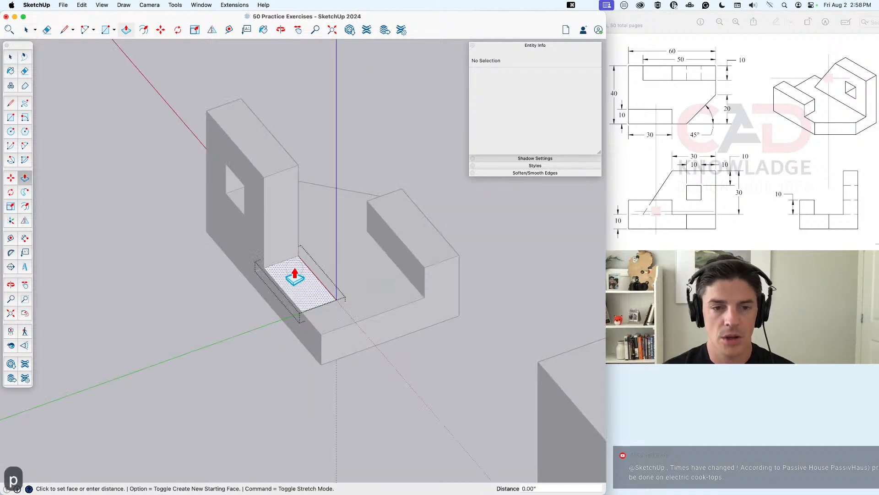
click(284, 275)
click(269, 188)
key(space)
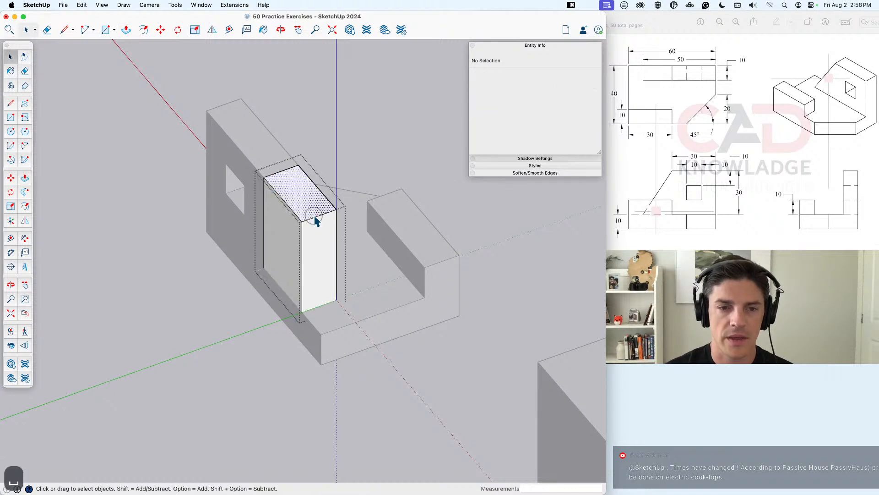
click(315, 217)
key(super+z)
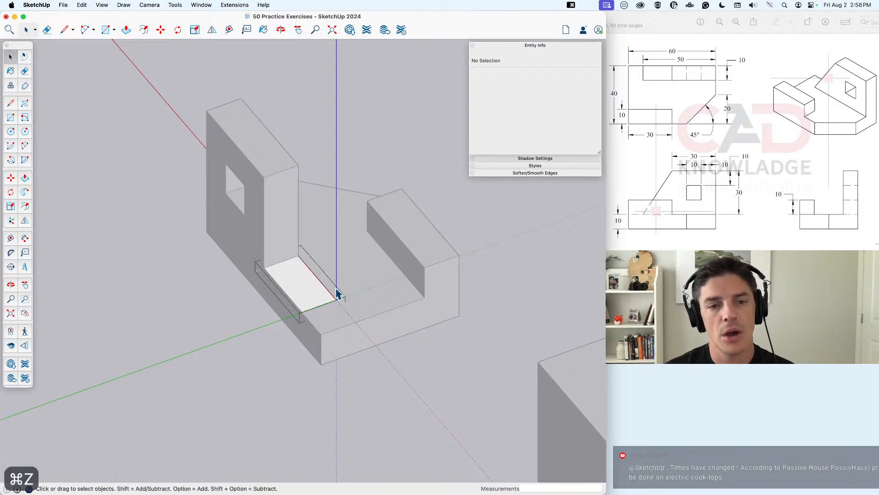
Step: Move the grouped face's edge at the tall block's foot vertically up to the block's top corner, then leave the group
click(308, 288)
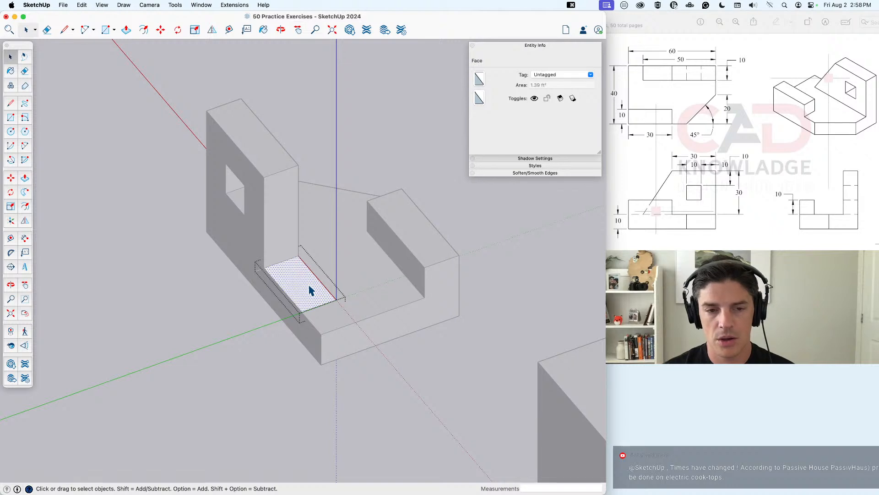
click(280, 264)
scroll(283, 268, up, 5)
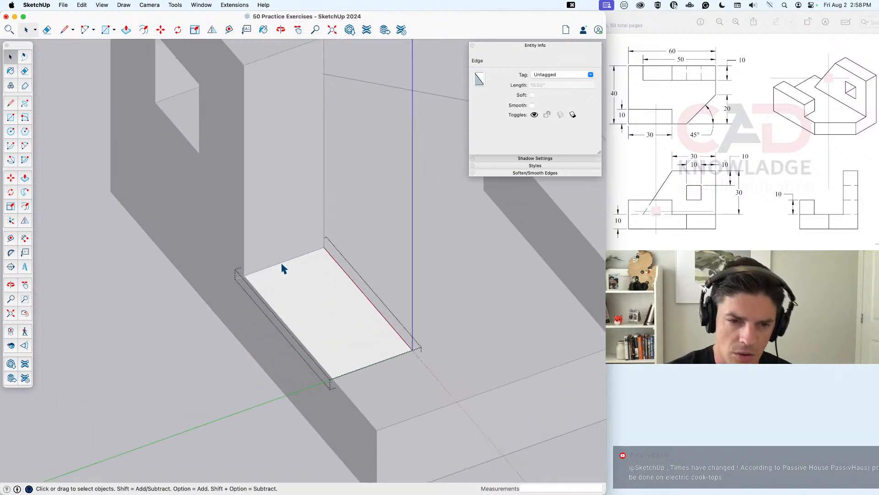
drag(270, 255, 308, 266)
click(275, 266)
click(279, 267)
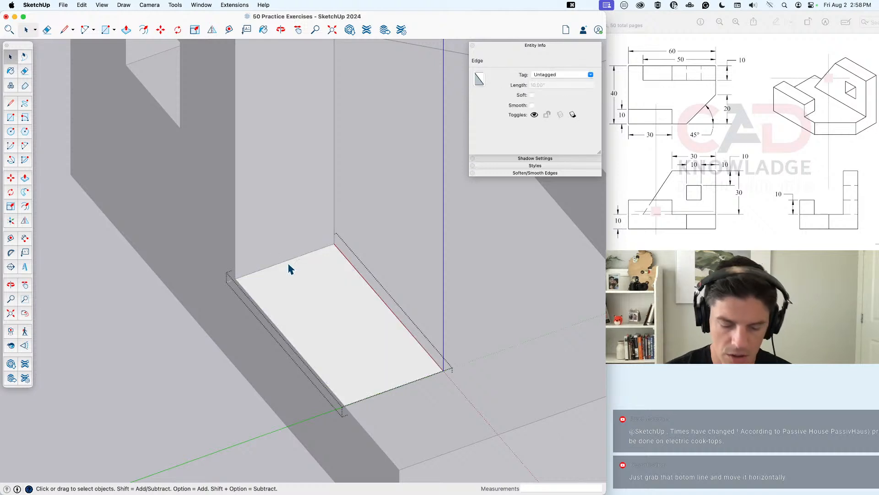
key(m)
click(236, 277)
scroll(236, 196, down, 3)
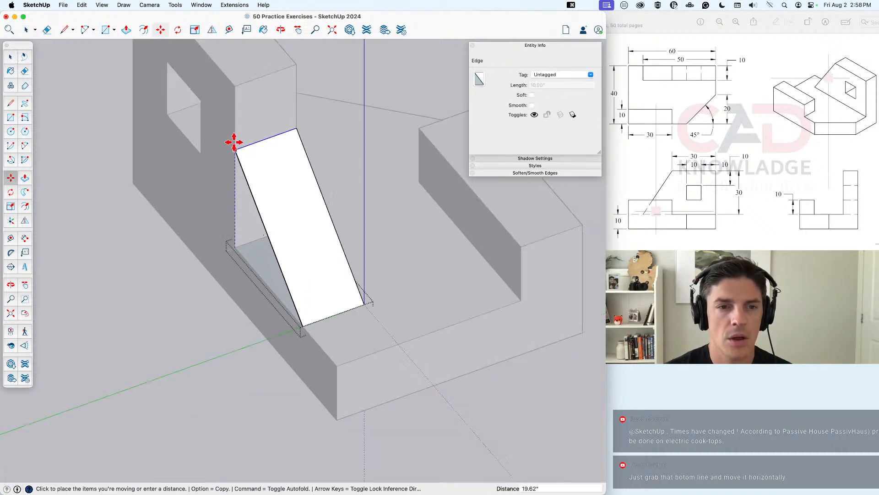
click(235, 87)
key(space)
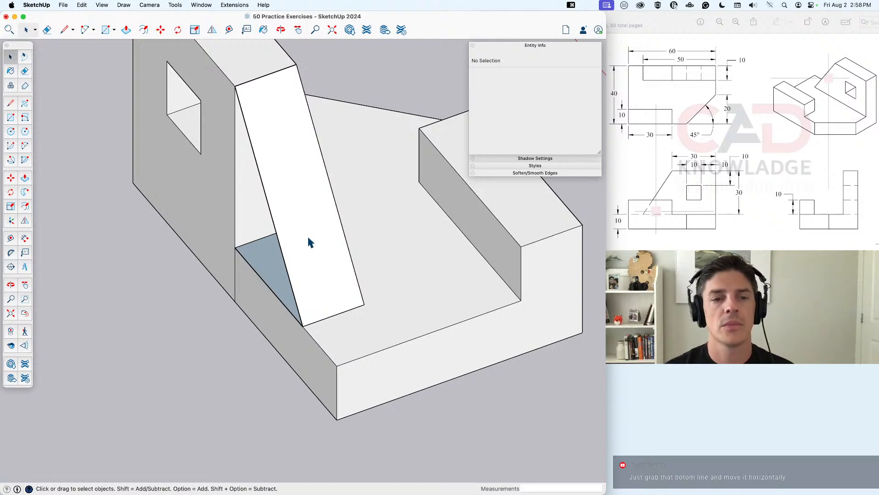
Step: Undo the edge move and the grouping of the low strip's face
key(super+z)
key(super+z)
key(super+z)
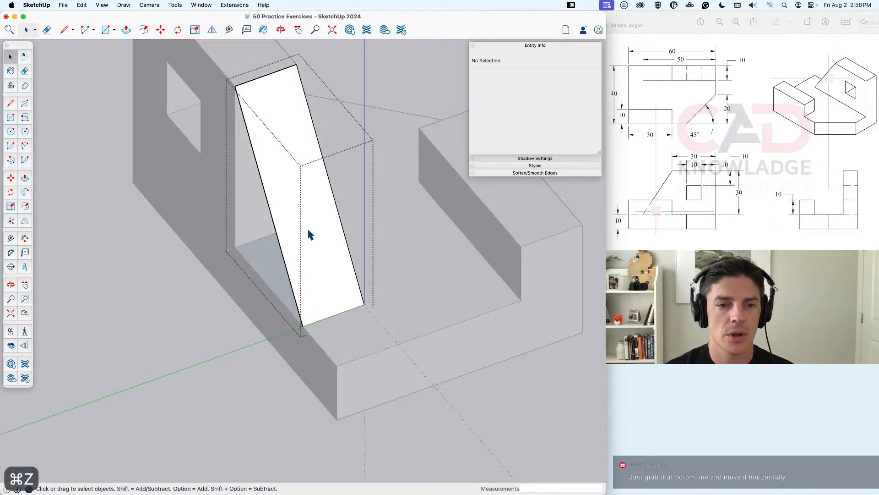
click(304, 274)
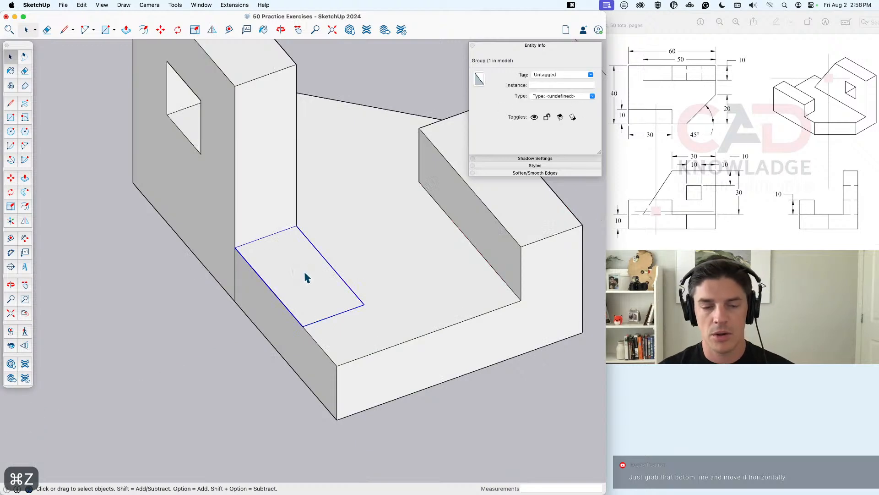
key(super+z)
Step: Push/Pull the ungrouped strip face beside the tall block up to the level of the block's top
click(306, 273)
key(p)
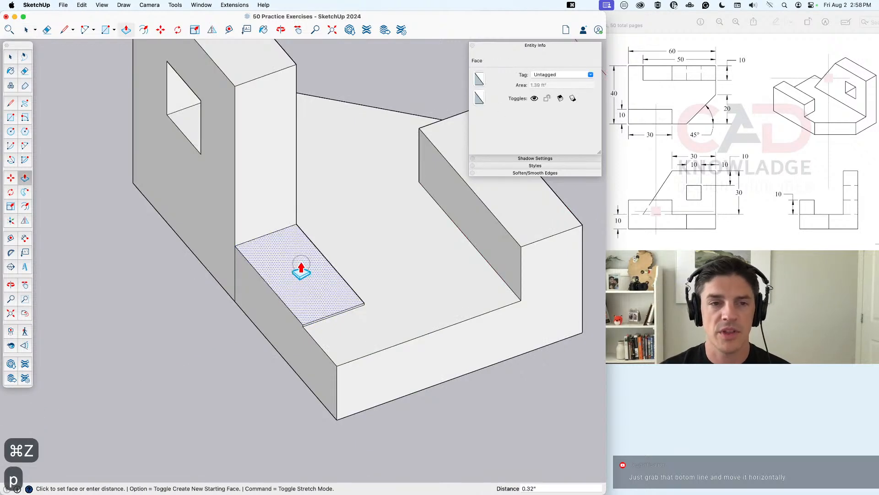
drag(300, 269, 238, 95)
key(space)
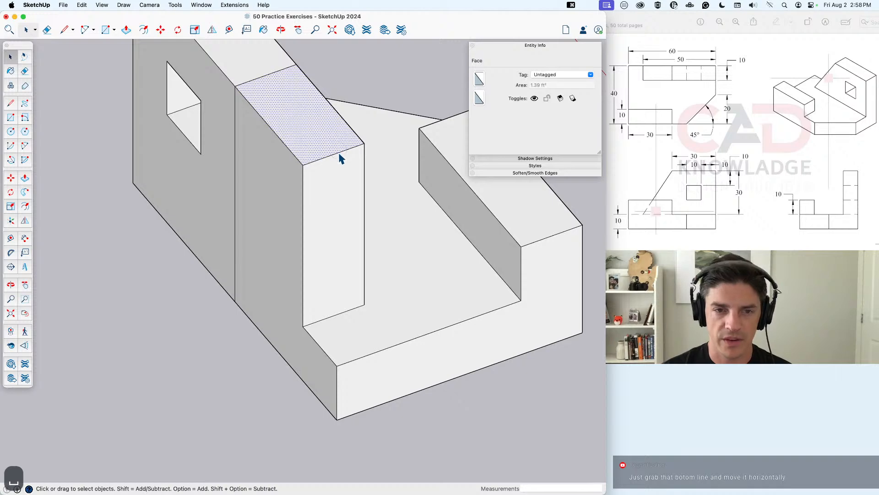
Step: Move the raised block's outer top edge straight down onto the base to form the sloped wedge
click(340, 159)
key(m)
click(338, 152)
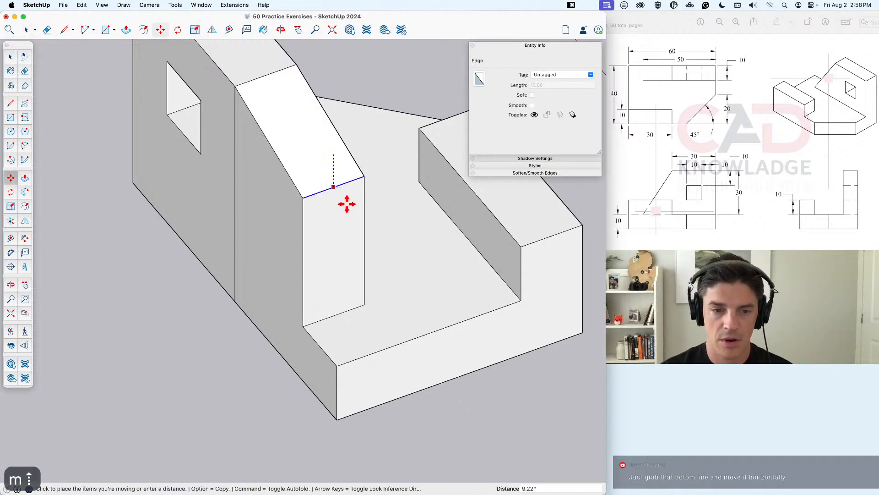
click(336, 323)
key(space)
Step: Erase the vertical seam edge between the wedge and the tall block on the outer side face
key(e)
drag(226, 261, 247, 255)
middle_drag(362, 235, 253, 231)
middle_drag(206, 210, 283, 216)
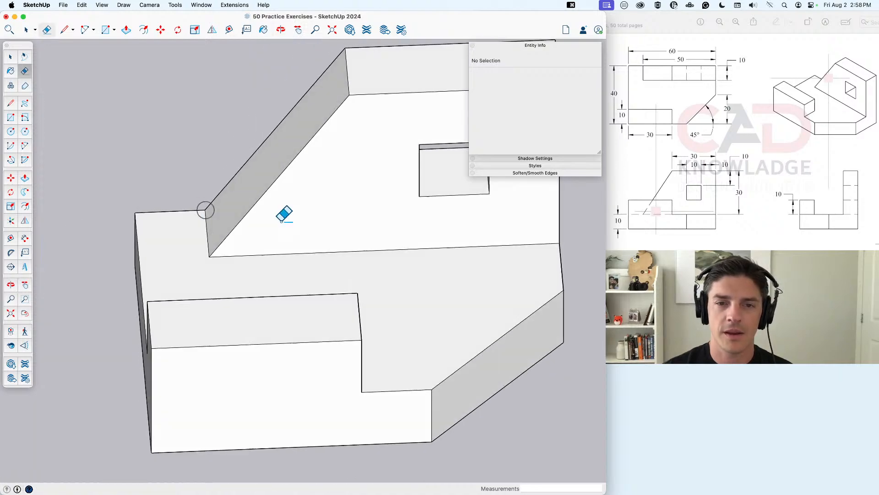
scroll(403, 273, down, 5)
middle_drag(406, 275, 322, 239)
scroll(372, 301, down, 1)
shift+middle_drag(460, 323, 347, 312)
scroll(366, 302, down, 2)
Step: Group all the connected geometry of the finished part and name the group instance "Practice – 12"
key(space)
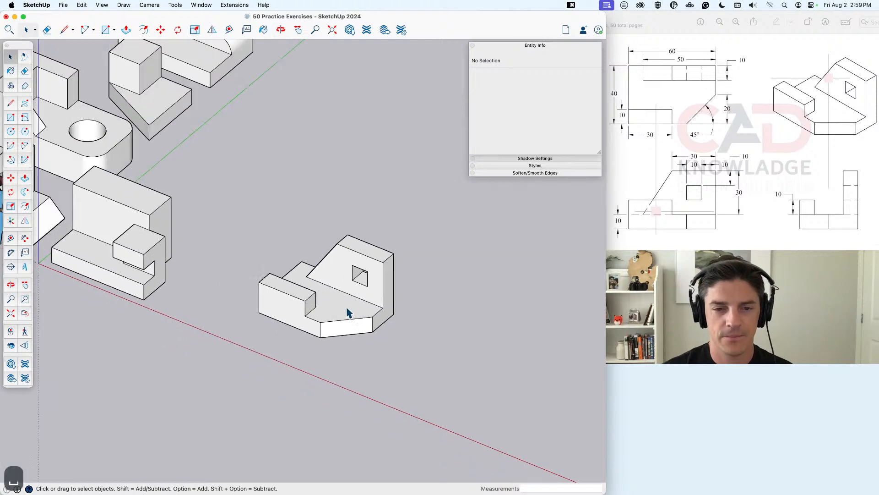
triple_click(346, 312)
right_click(341, 300)
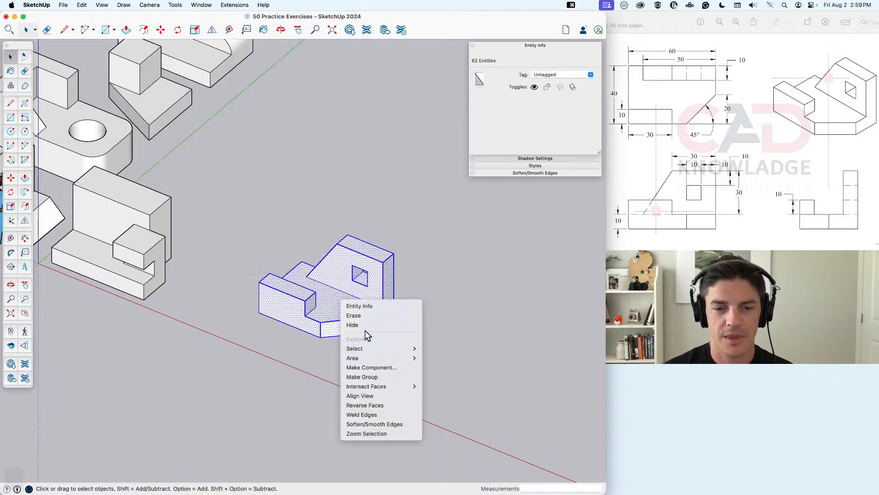
click(392, 382)
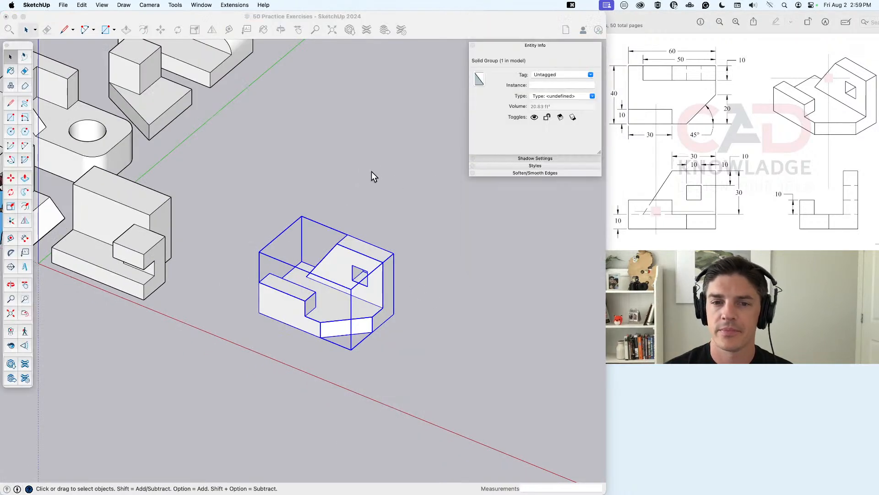
click(541, 85)
text(Prac)
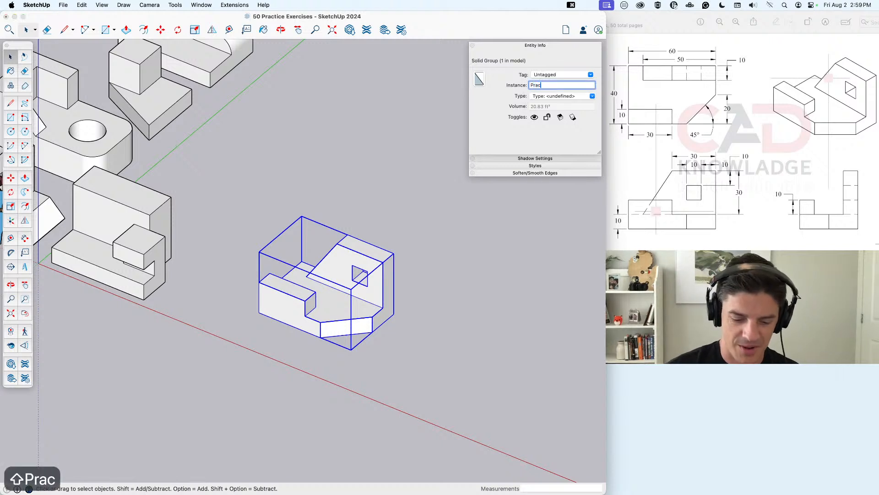
text(tice – 12)
key(Return)
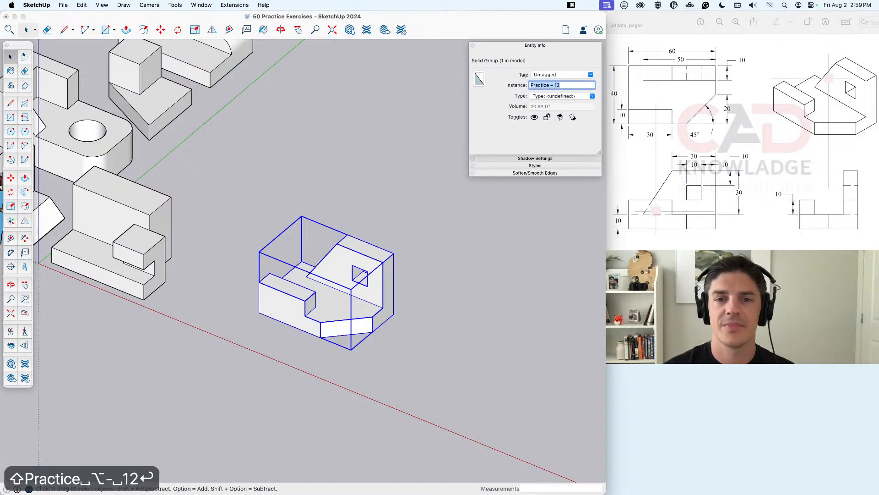
Step: Move the Practice – 12 group close beside the previous exercise's model near the origin
key(m)
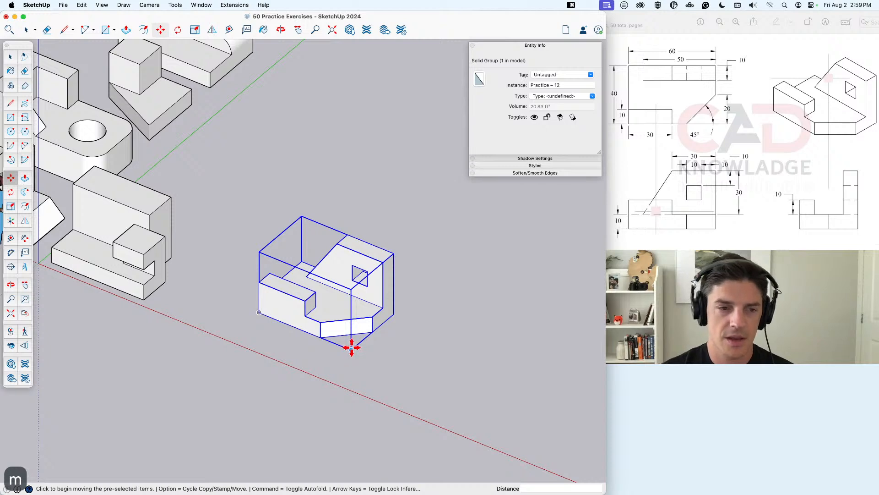
click(351, 348)
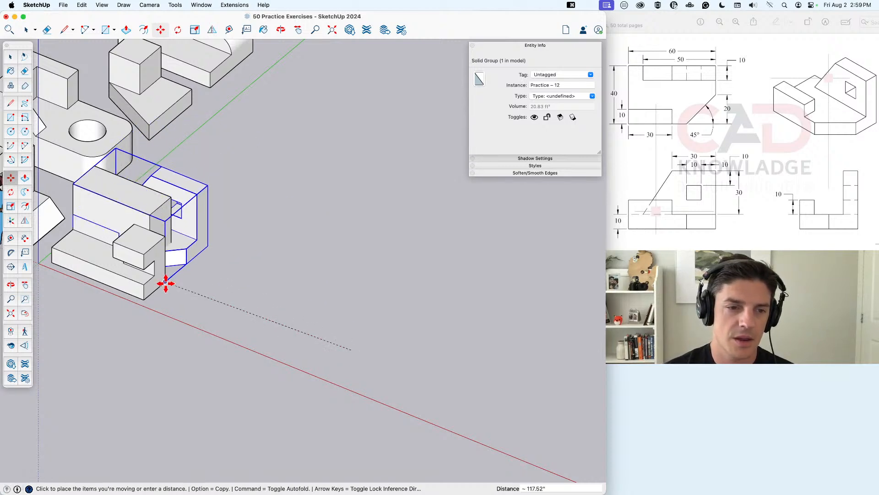
click(213, 242)
key(space)
click(246, 261)
scroll(271, 259, down, 3)
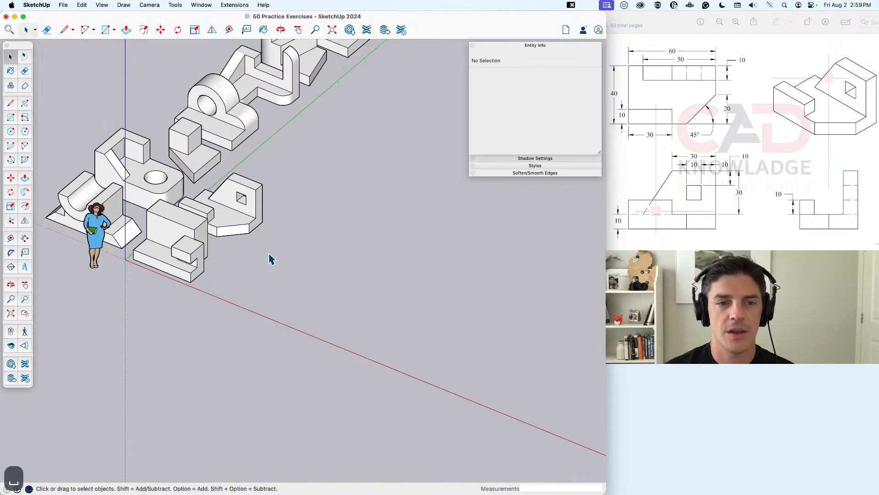
shift+middle_drag(270, 254, 287, 305)
key(super+7)
scroll(367, 305, down, 3)
shift+middle_drag(375, 312, 292, 290)
Step: Switch to Preview, open the Practice 13 drawing (13.jpg), and return to SketchUp
key(super+Tab)
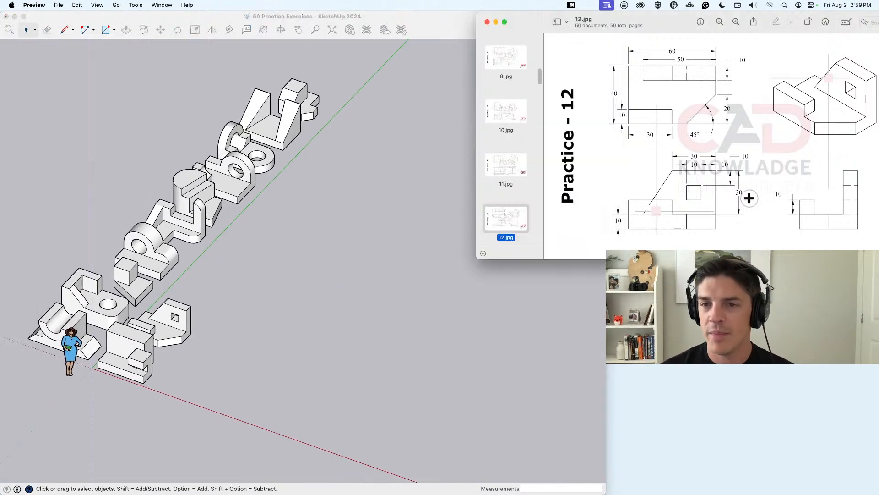
scroll(510, 201, down, 3)
click(507, 214)
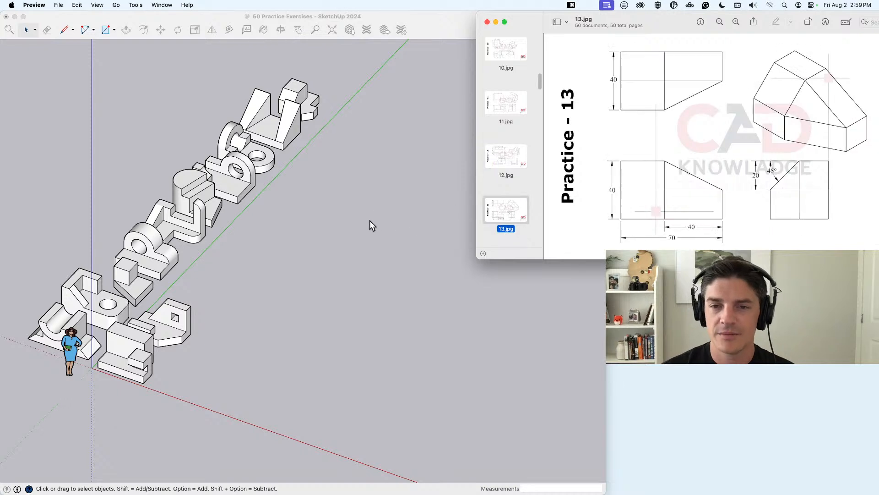
click(270, 367)
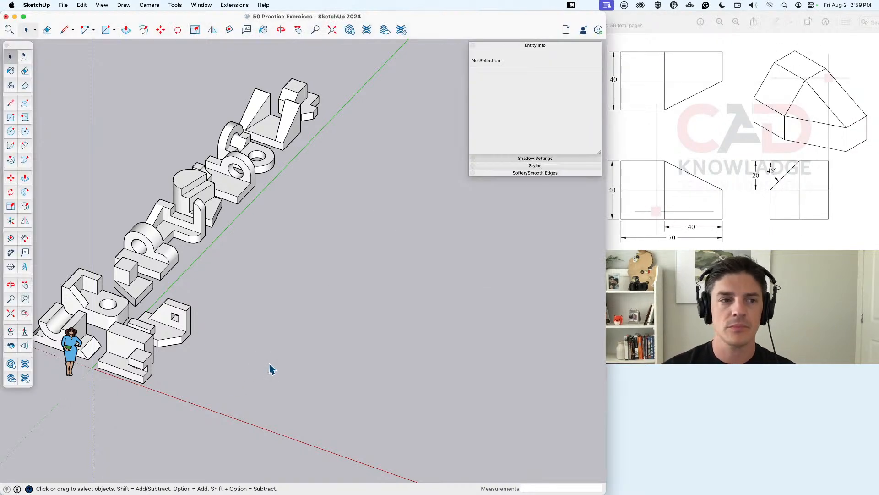
mouse_move(271, 369)
middle_down()
mouse_move(220, 349)
mouse_move(264, 359)
middle_up()
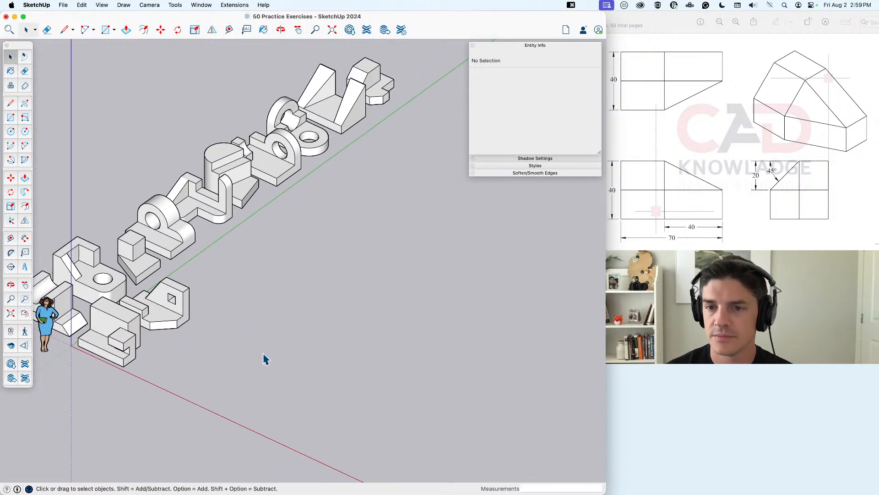
click(675, 26)
click(372, 360)
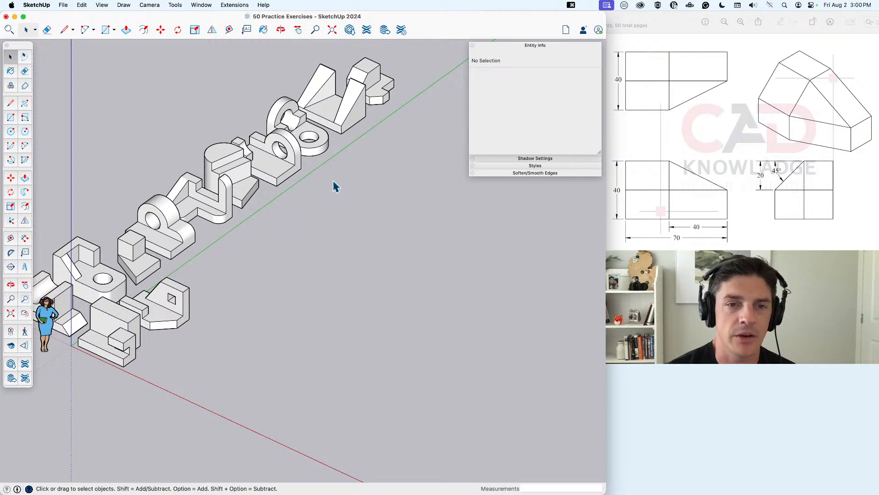
Step: Open the Practice – 8 group and Push/Pull the upright ring's recessed upper half face outward by 10"
scroll(318, 147, up, 5)
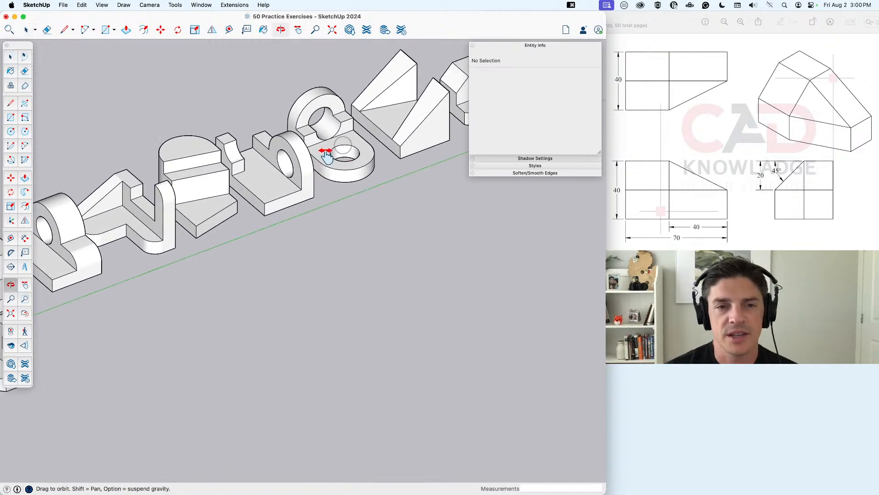
click(280, 178)
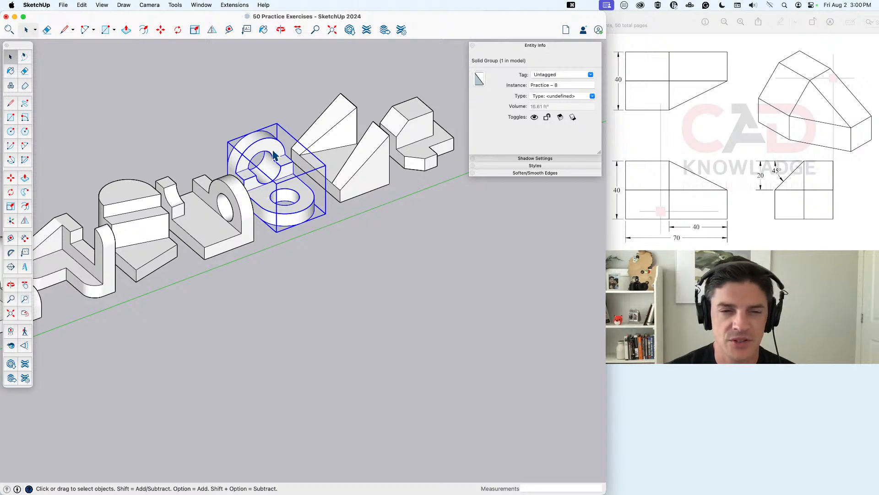
scroll(259, 173, up, 4)
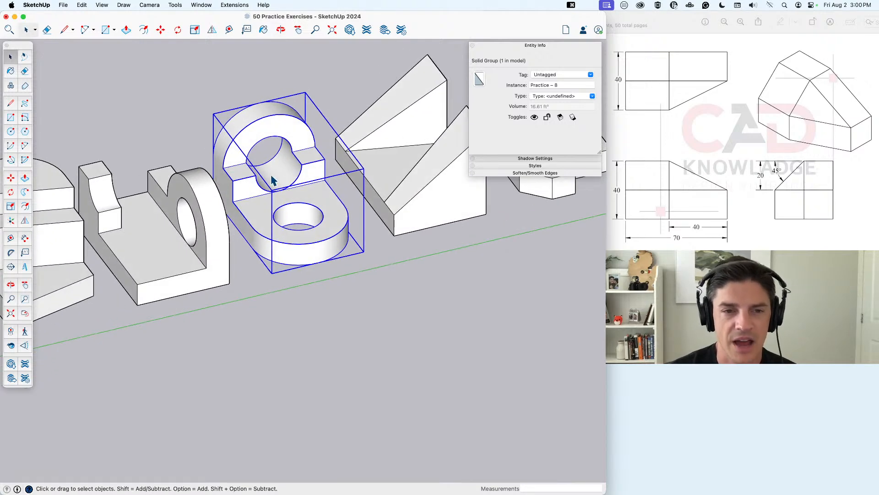
mouse_move(244, 181)
middle_down()
mouse_move(285, 180)
mouse_move(267, 191)
middle_up()
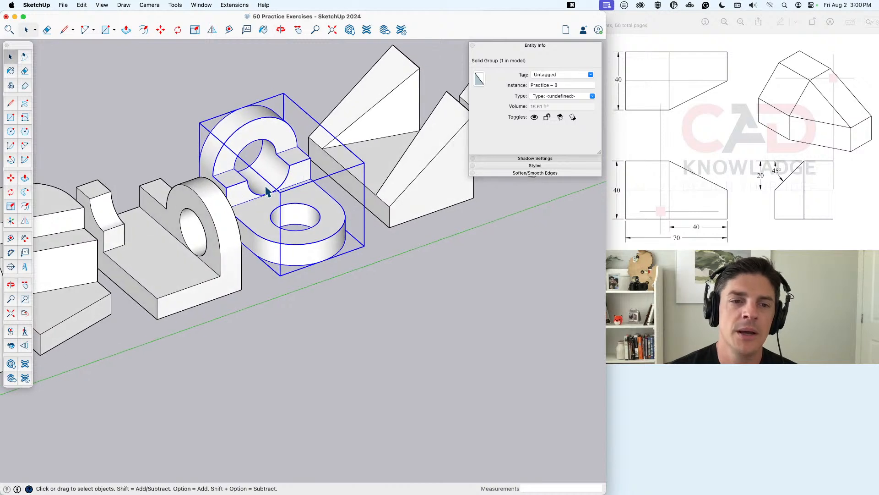
double_click(289, 182)
click(278, 137)
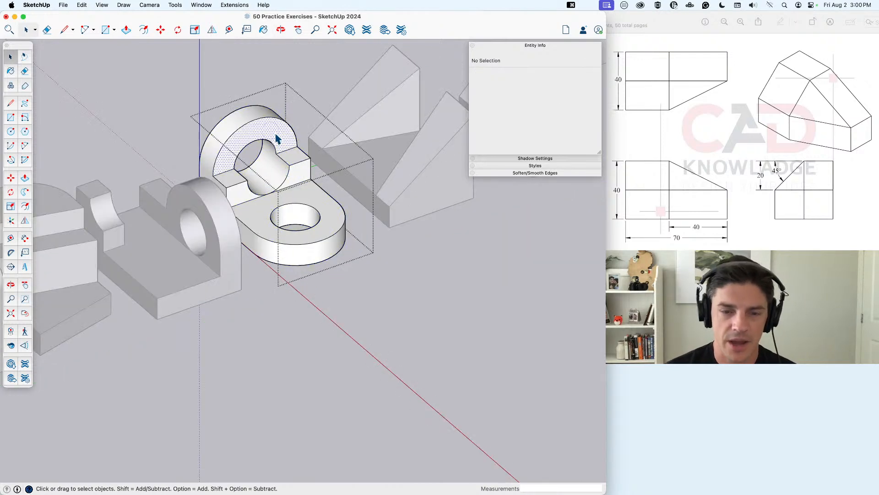
key(p)
click(278, 137)
click(290, 172)
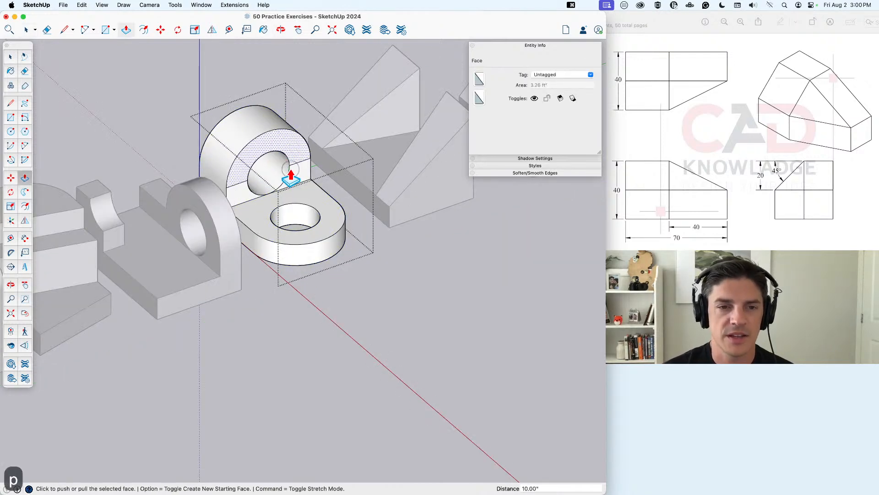
Step: Undo the Push/Pull on the ring's upper half face in the Practice – 8 group
key(space)
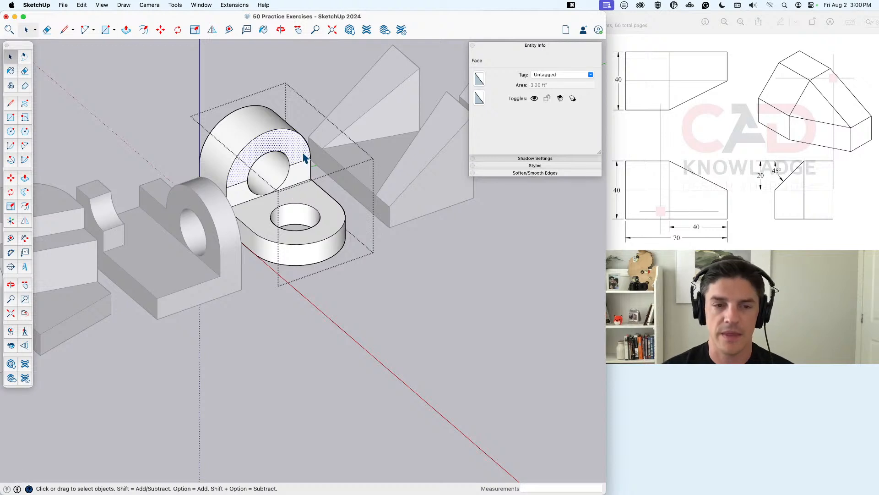
key(p)
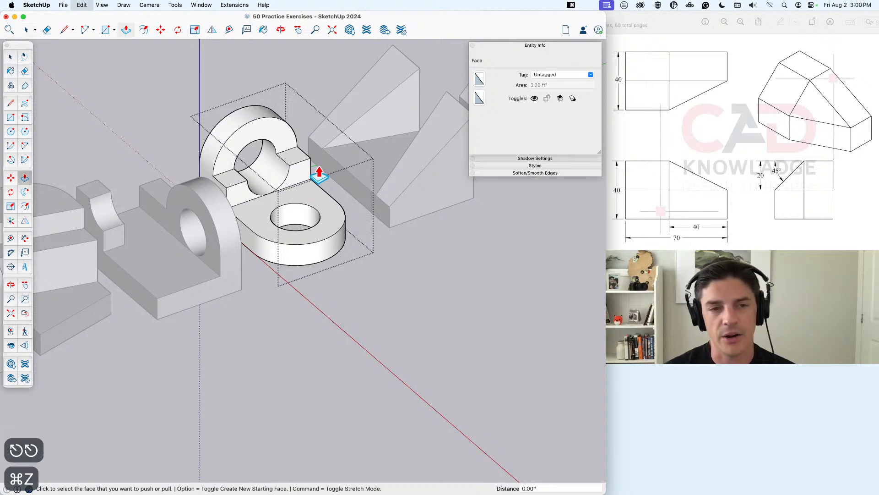
key(super+z)
key(super+z)
scroll(254, 184, down, 3)
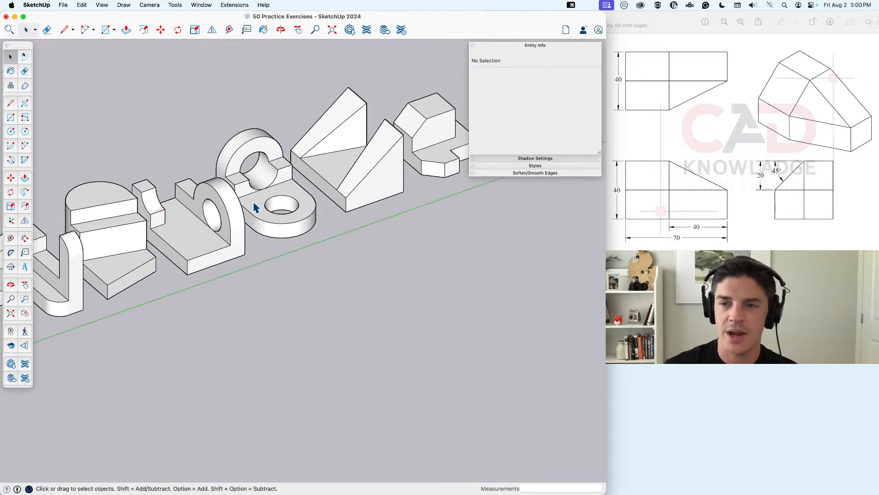
scroll(255, 281, down, 5)
middle_drag(232, 367, 282, 338)
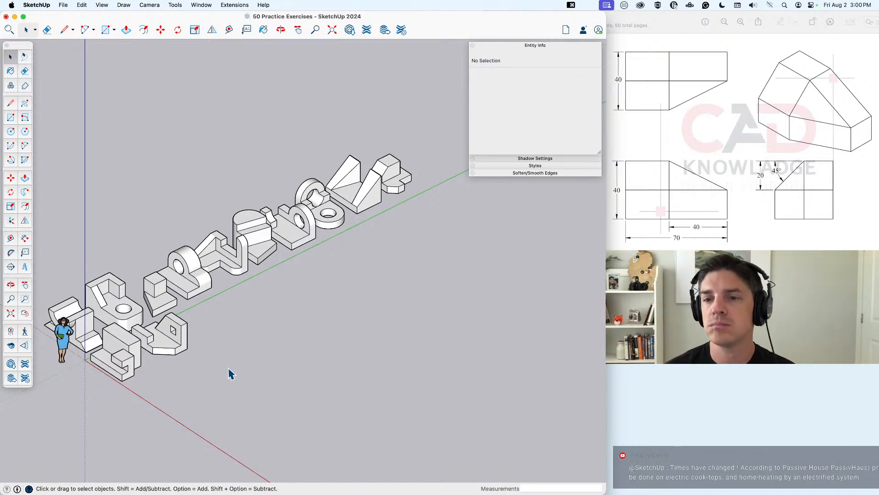
middle_drag(222, 370, 287, 365)
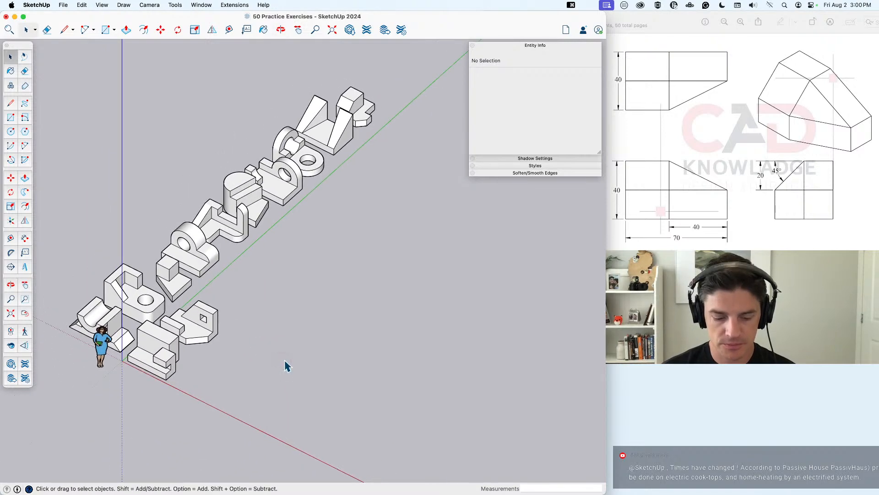
Step: Draw a 70" by 40" rectangle flat on the ground in the open area beside the finished models
key(r)
click(258, 372)
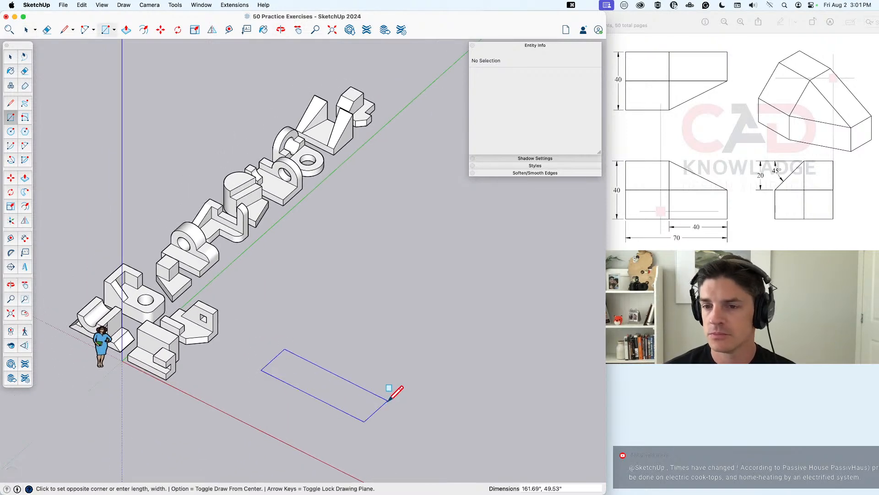
text(70,40)
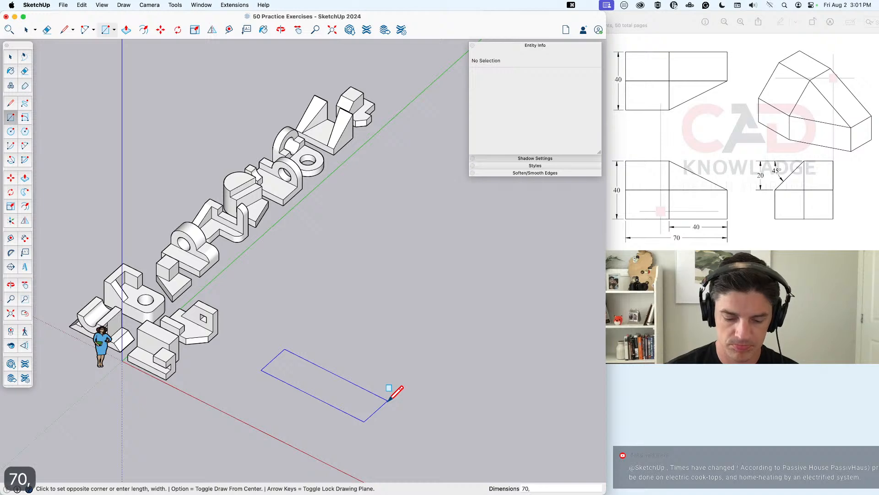
key(Return)
key(space)
scroll(291, 397, up, 6)
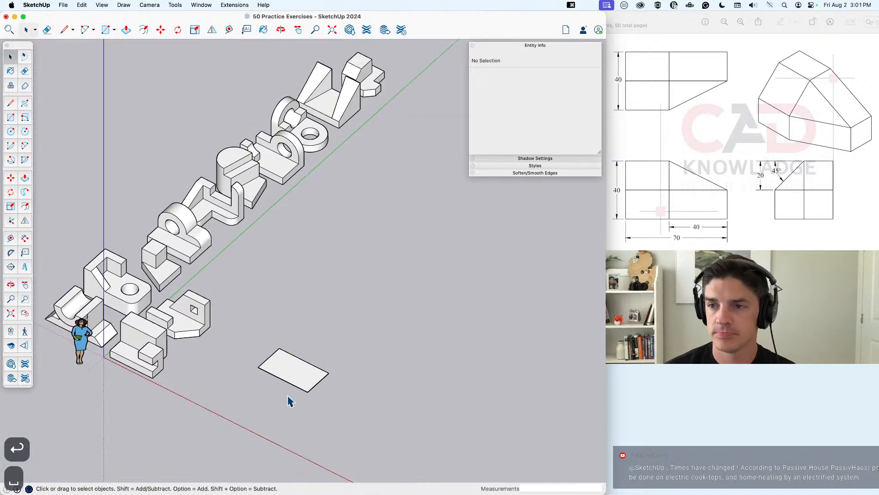
middle_drag(298, 351, 302, 387)
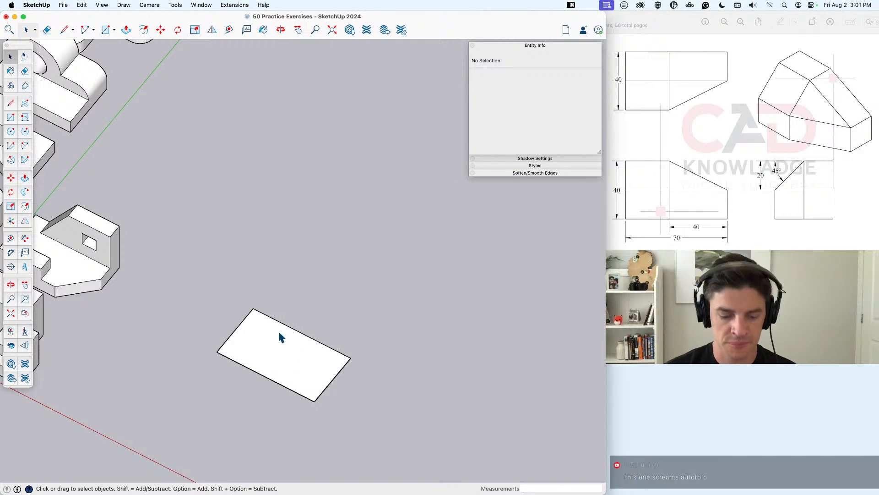
key(r)
click(254, 308)
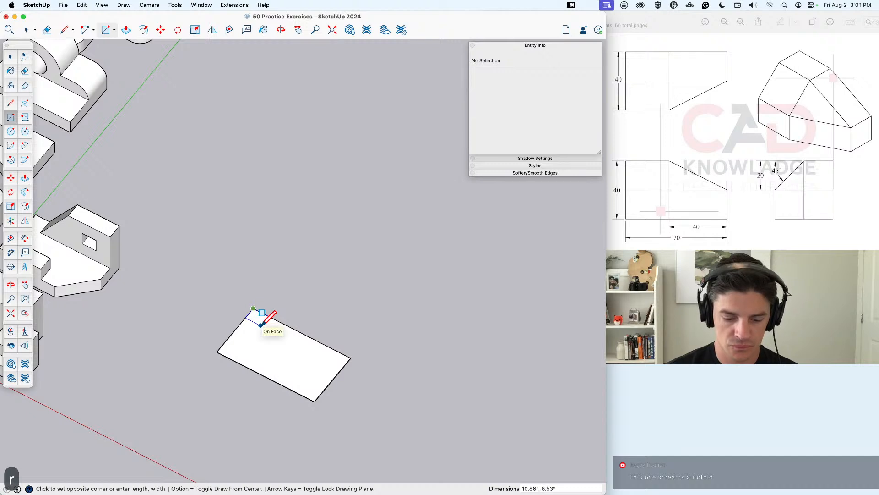
text(40,40)
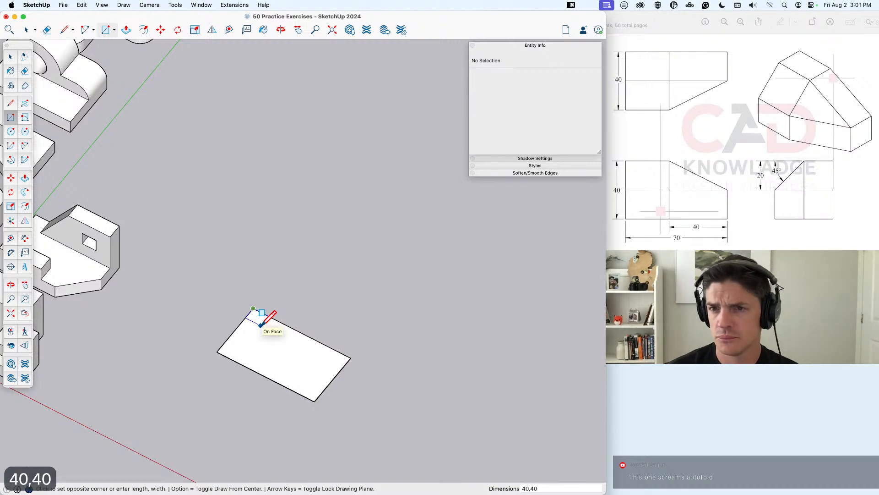
key(Escape)
key(space)
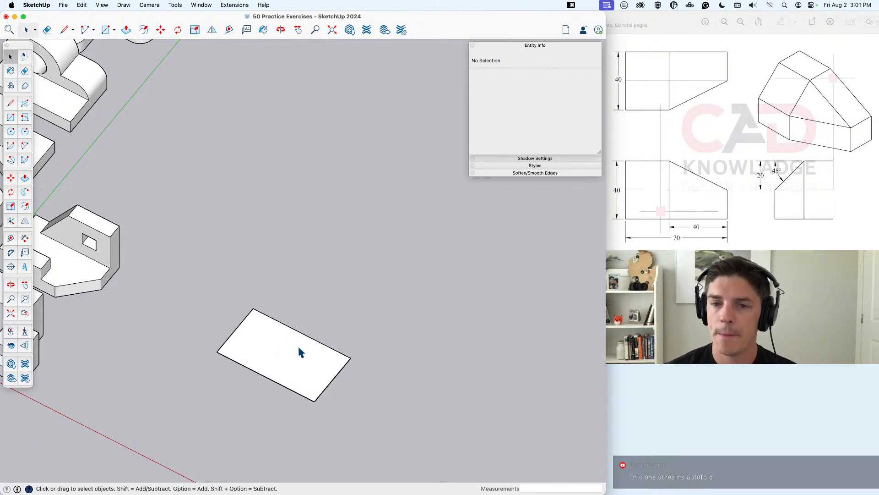
click(295, 357)
click(350, 405)
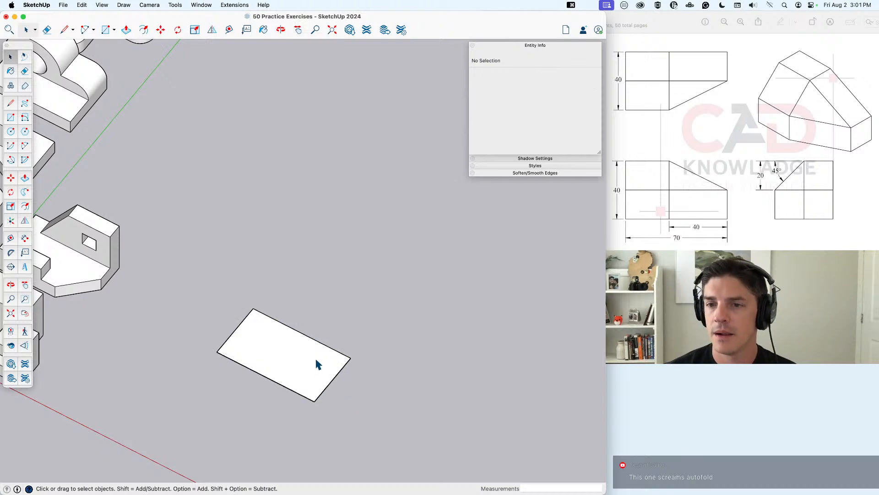
Step: Place guides on the rectangle, one 20" in from its back long edge and one 40" in from its far short edge
middle_drag(307, 346, 316, 402)
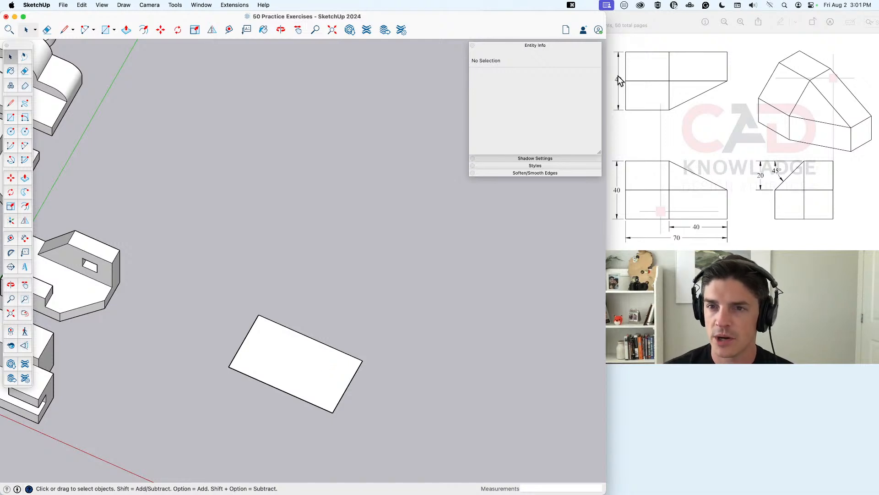
key(t)
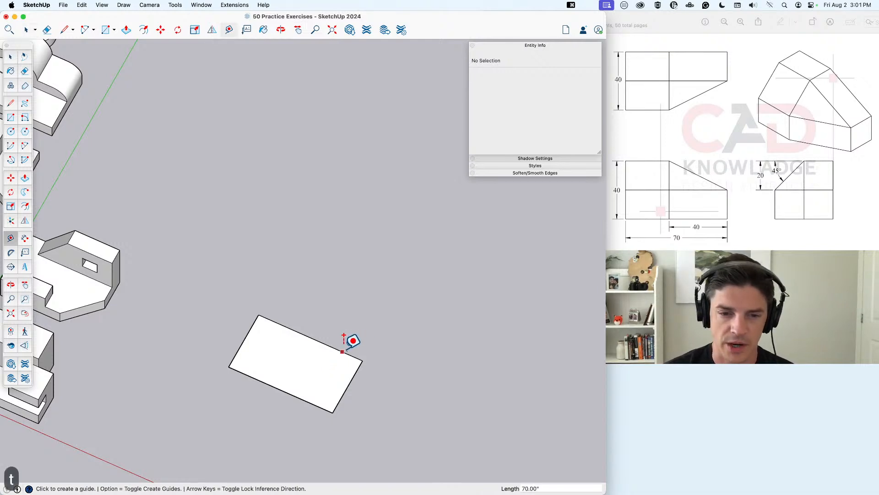
click(345, 355)
text(20)
key(Return)
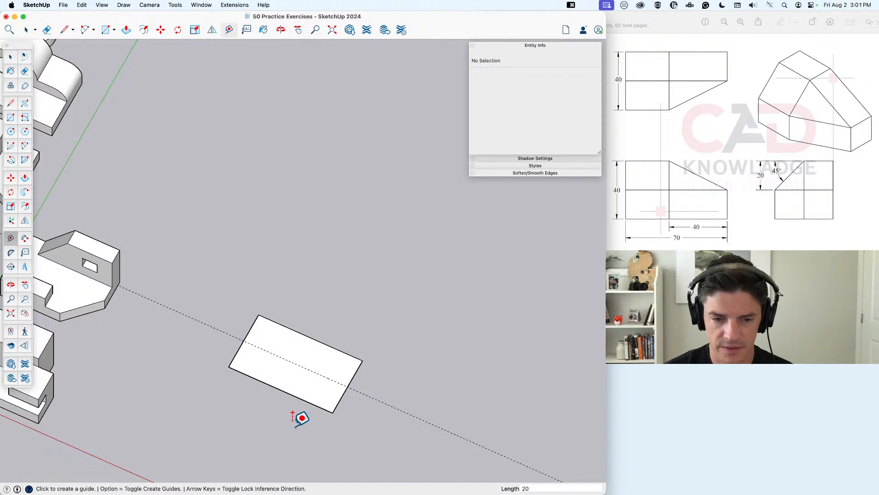
click(341, 398)
text(40)
key(Return)
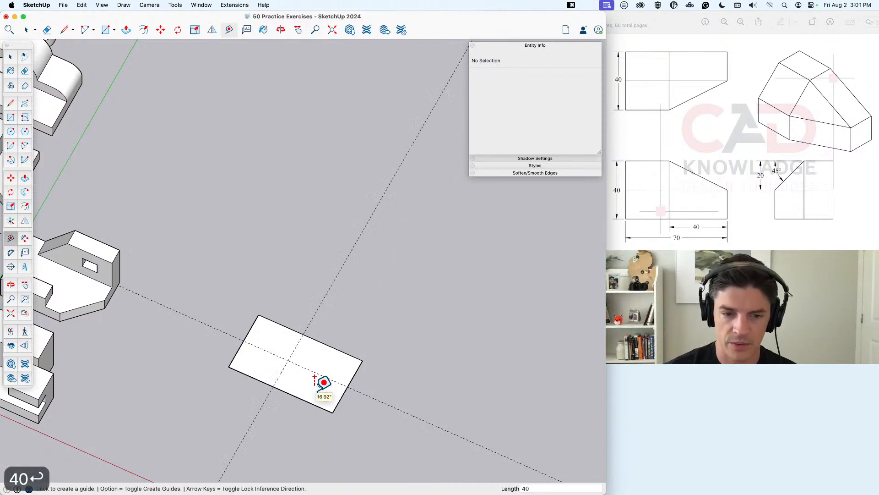
Step: Draw a diagonal between the points where the guides meet the rectangle's edges, and erase the cut-off corner's edges and the guides
key(space)
key(l)
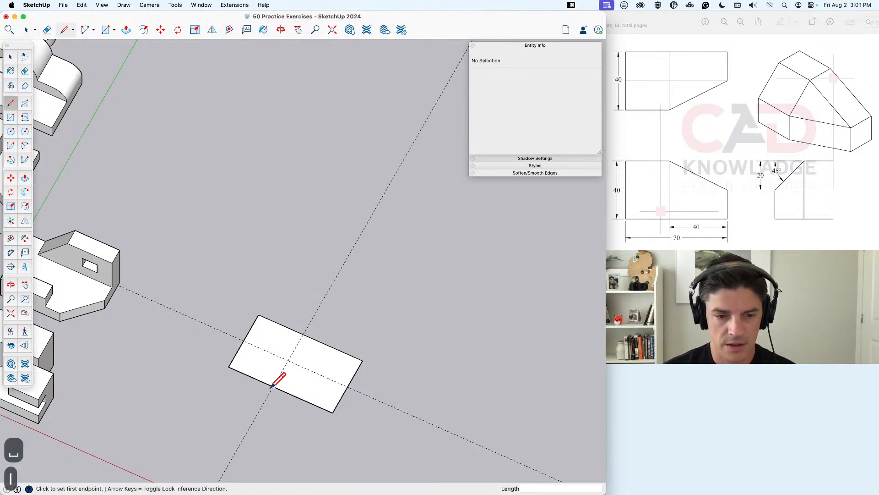
click(274, 386)
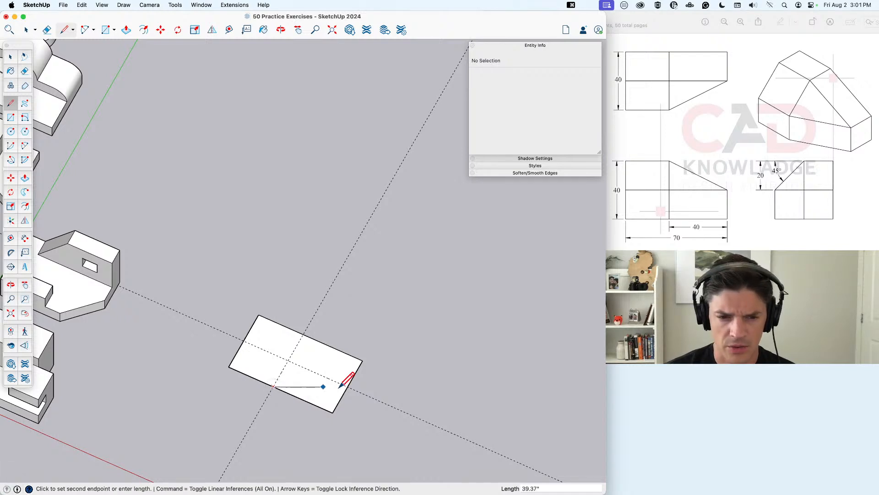
click(349, 386)
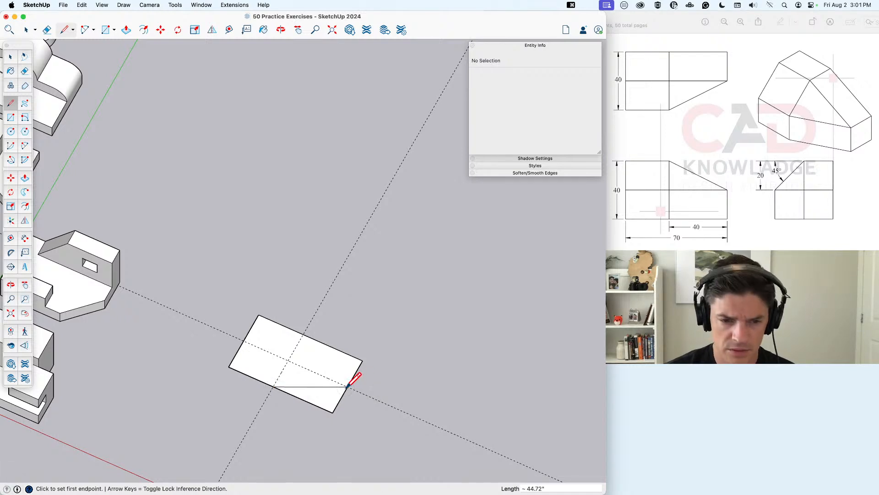
key(e)
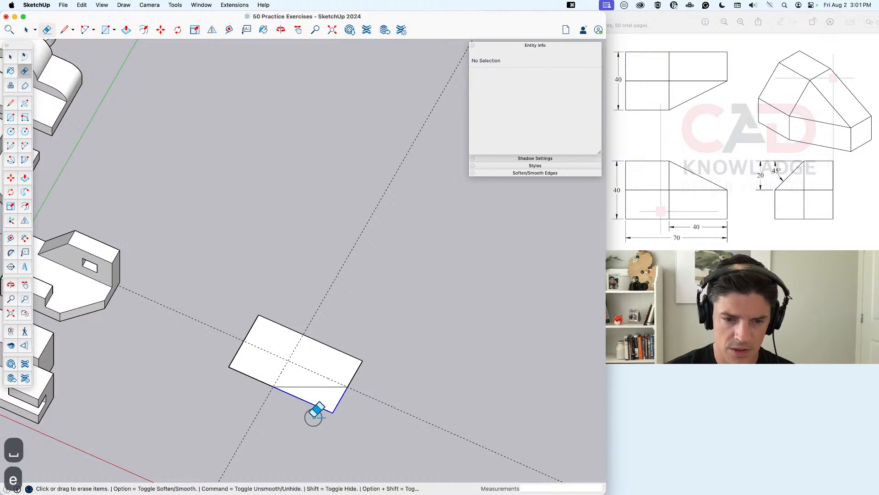
drag(314, 411, 306, 286)
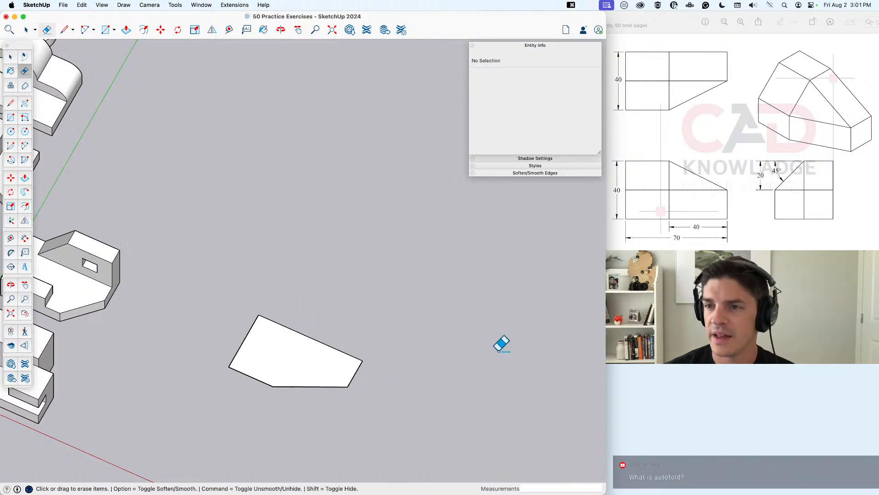
Step: Push/Pull the clipped rectangular face up 20" into a solid block
key(space)
click(293, 357)
text(p)
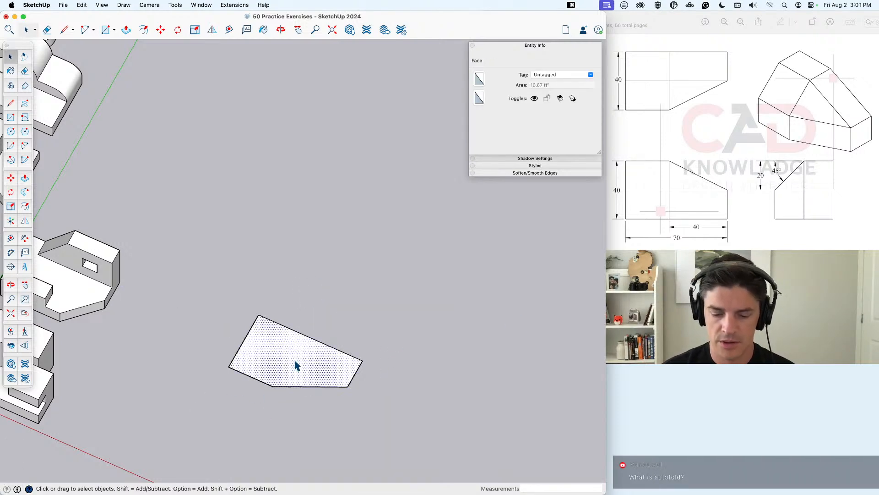
text(20)
key(Return)
middle_drag(300, 363, 311, 366)
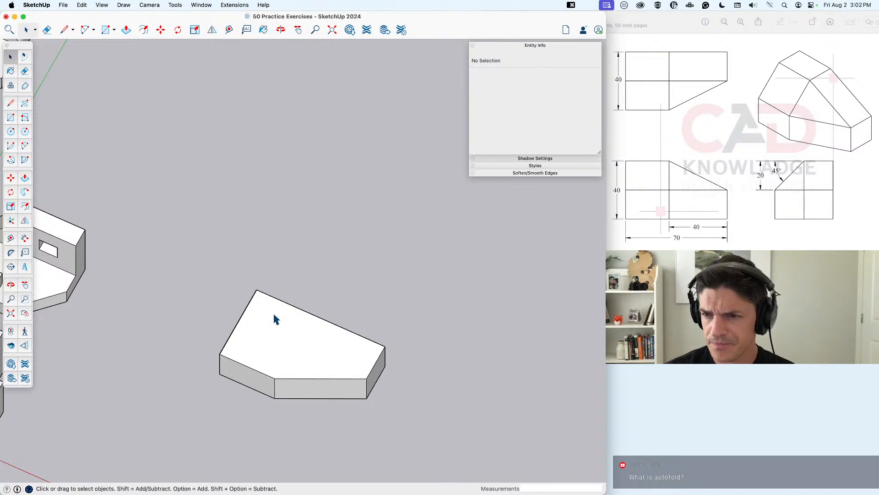
Step: Divide the block's top face with a 30" by 20" rectangle at its back corner and lines from its inner corner to the diagonal's ends
click(371, 377)
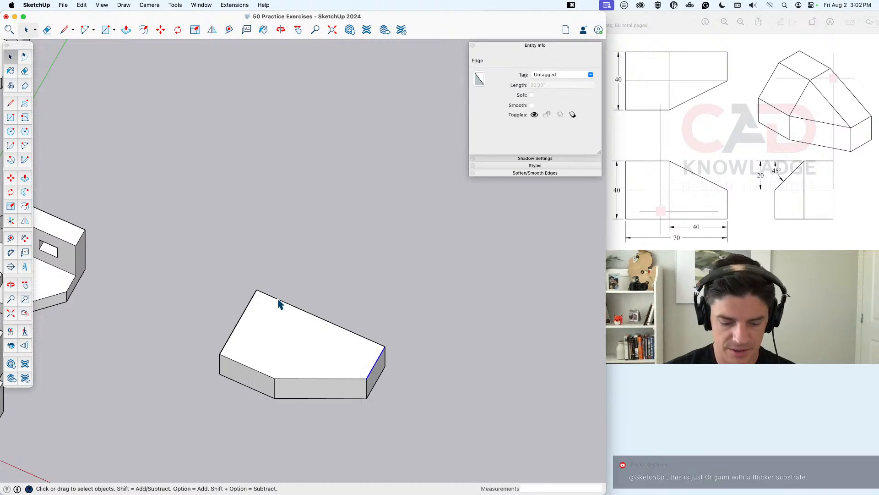
key(r)
click(256, 290)
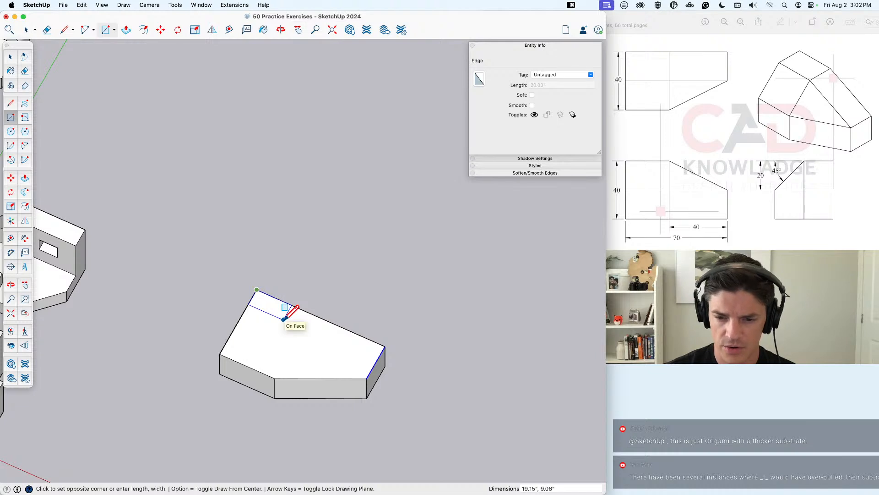
text(30,20)
key(Return)
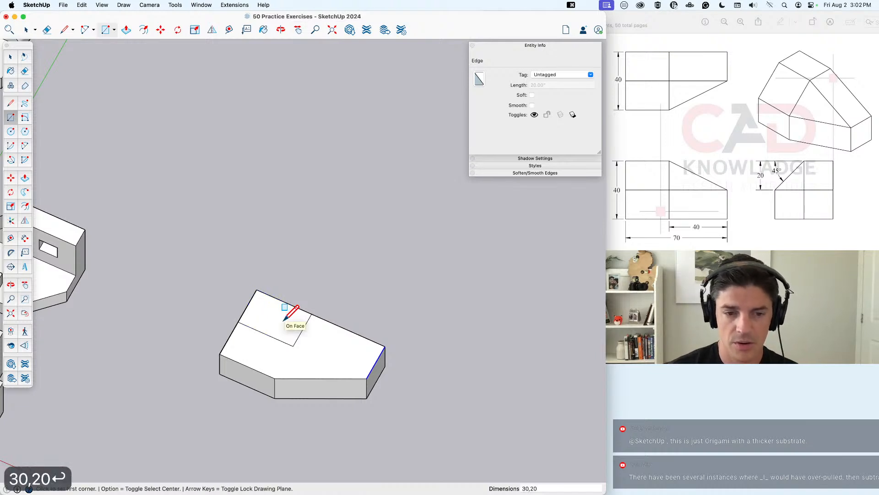
key(l)
click(293, 346)
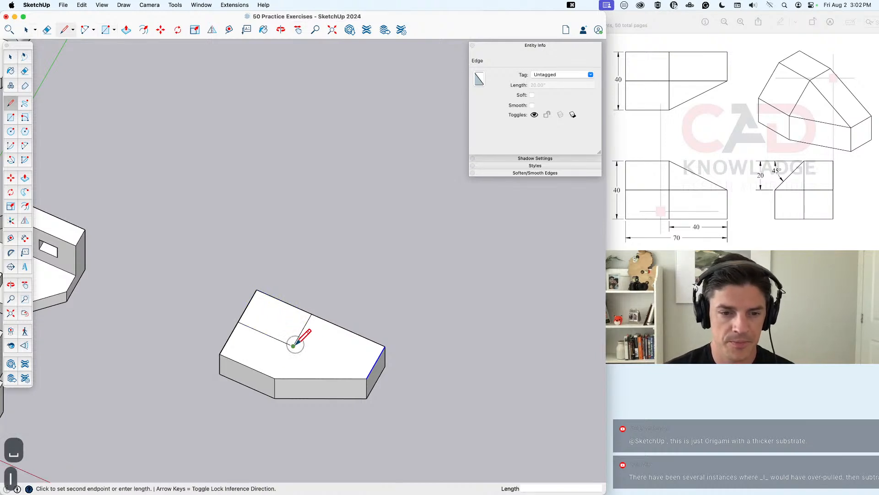
click(367, 378)
key(space)
key(m)
click(375, 371)
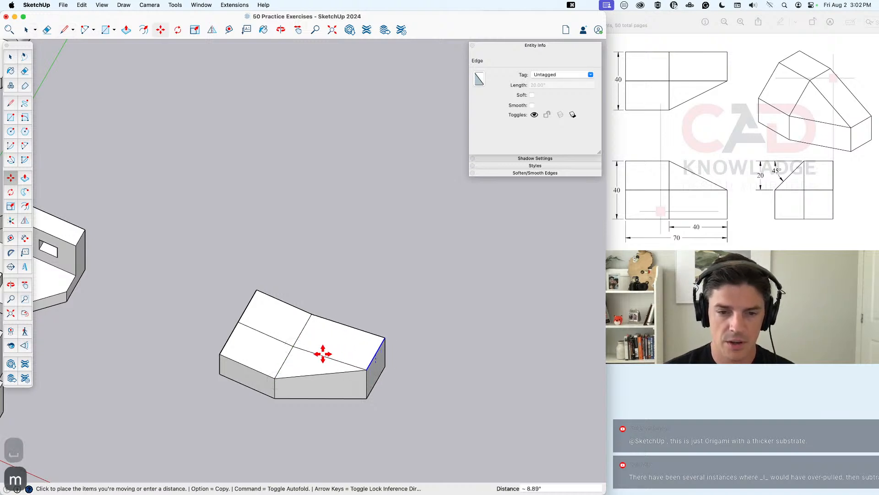
key(space)
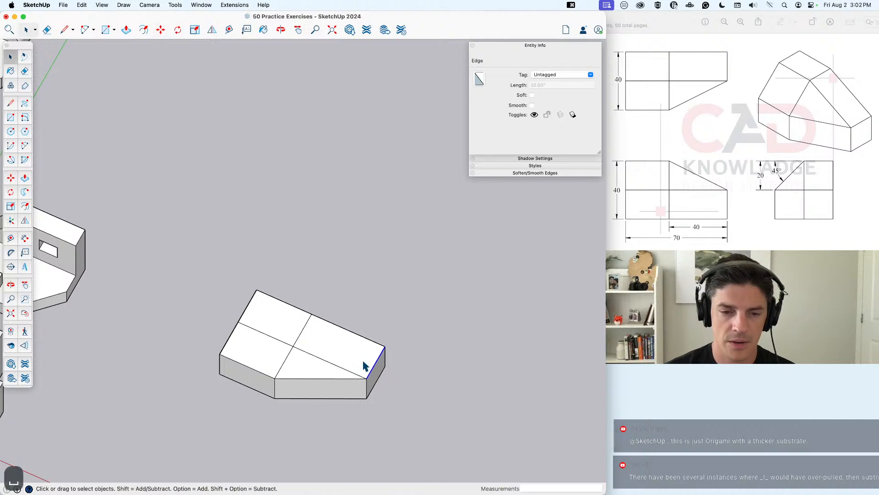
click(361, 360)
click(275, 390)
key(m)
click(275, 393)
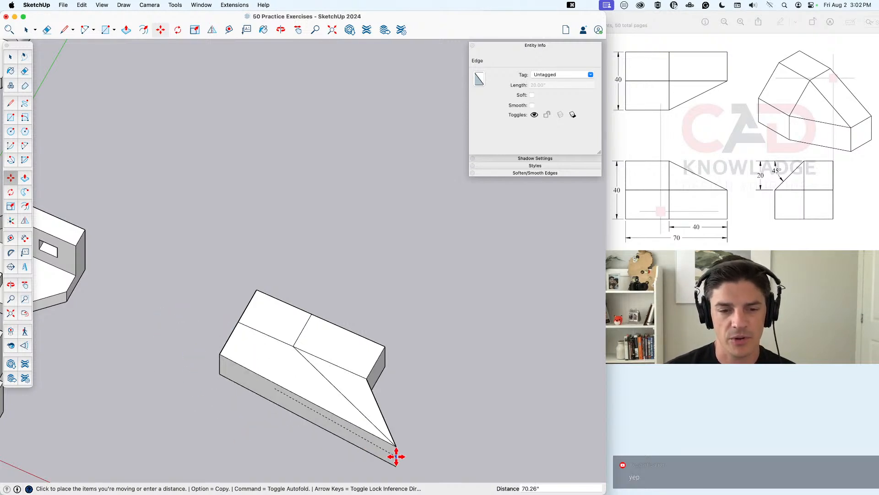
key(space)
Step: Move the 30" by 20" rectangular top face up 20" along the blue axis so the neighbouring faces slope
click(289, 331)
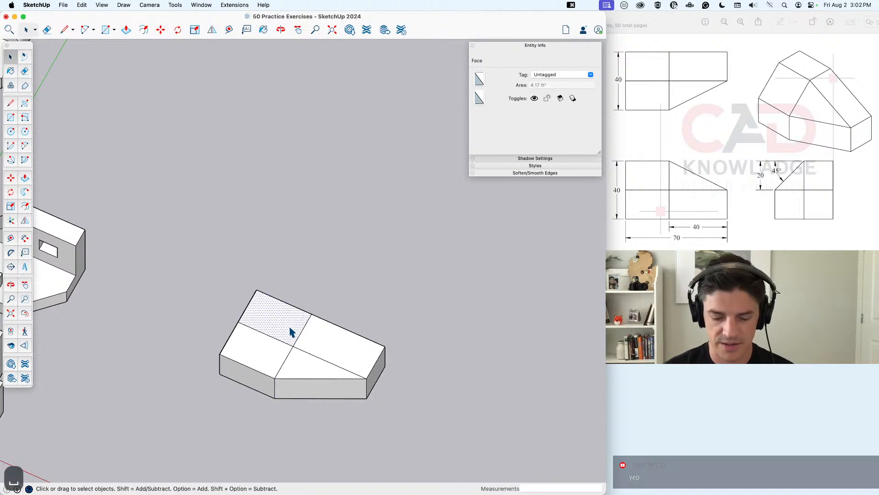
middle_drag(290, 331, 269, 288)
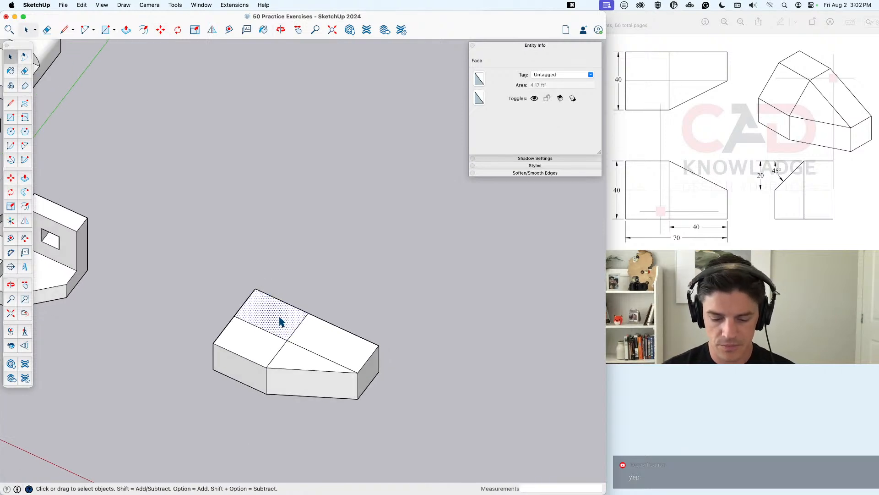
key(m)
click(281, 314)
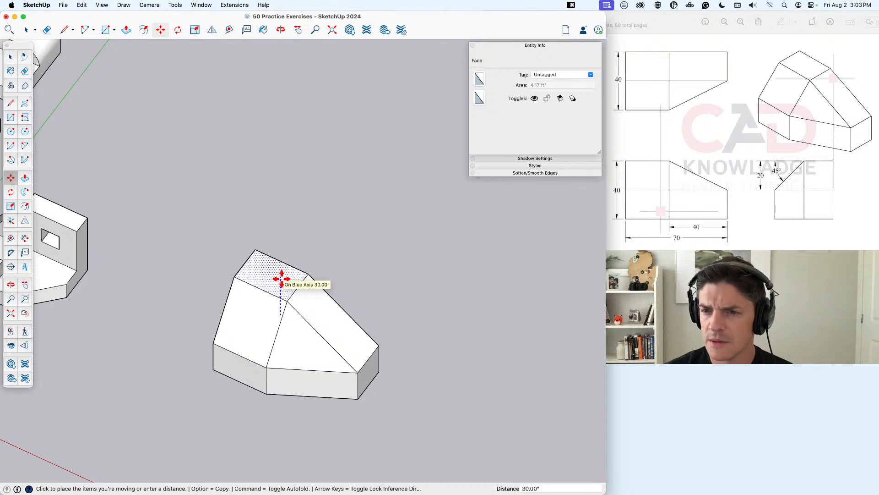
text(0)
key(Return)
key(space)
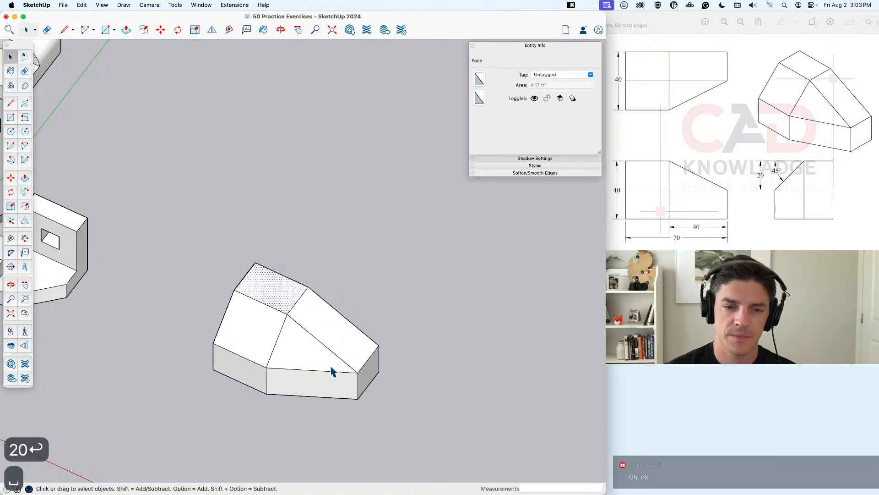
Step: Inspect the raised block from its opposite side and undo the upward move of the rectangular top face
middle_drag(330, 369, 43, 133)
middle_drag(460, 285, 165, 361)
scroll(179, 360, up, 3)
key(t)
click(279, 226)
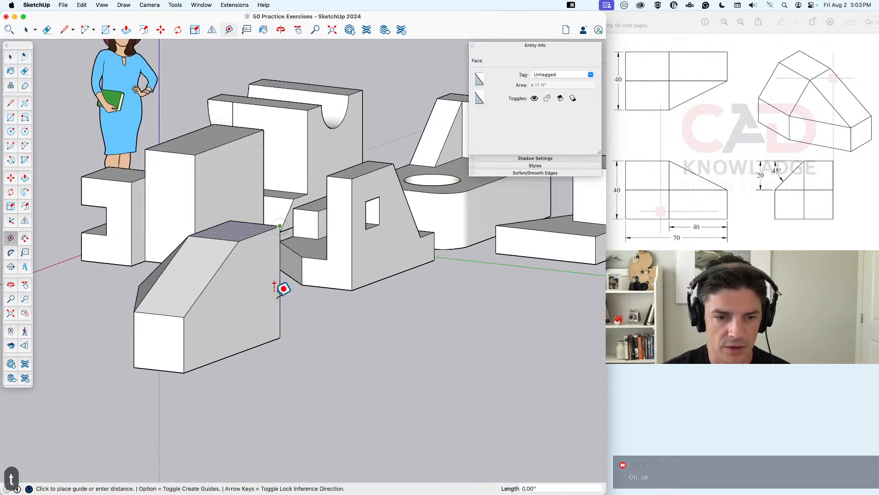
middle_drag(183, 343, 381, 388)
scroll(396, 341, down, 3)
key(super+z)
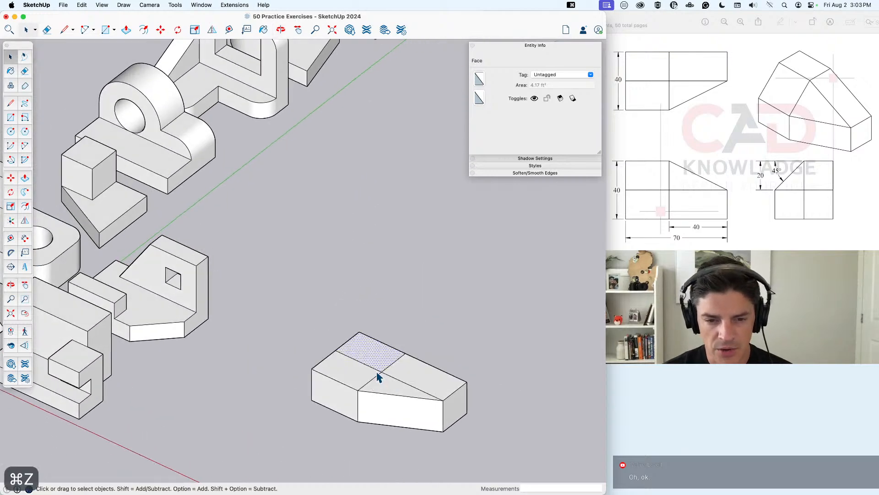
Step: Raise the rectangular top face 20" with Push/Pull in Stretch Mode so the adjoining faces slope down to the block's rim
key(p)
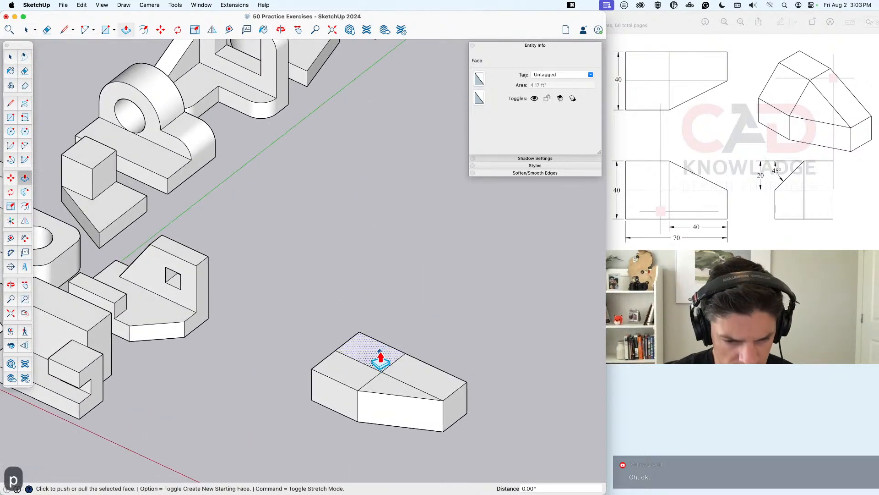
click(383, 357)
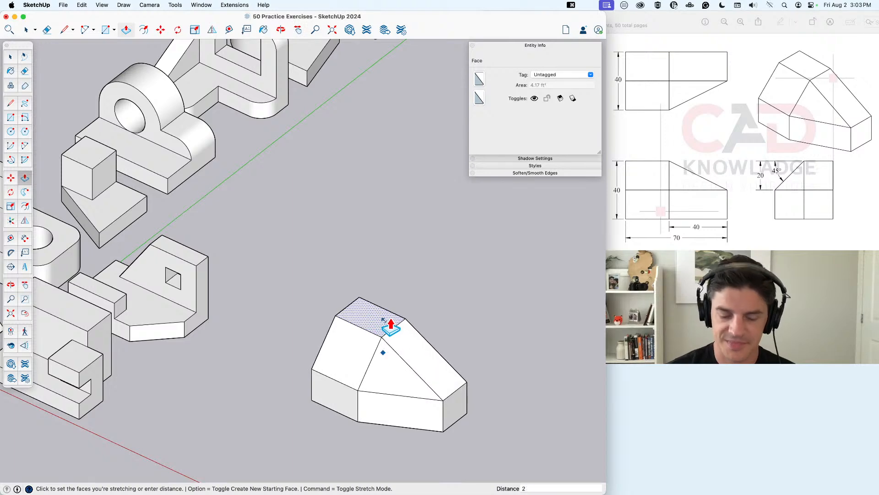
text(0)
key(Return)
key(space)
middle_drag(383, 387, 641, 382)
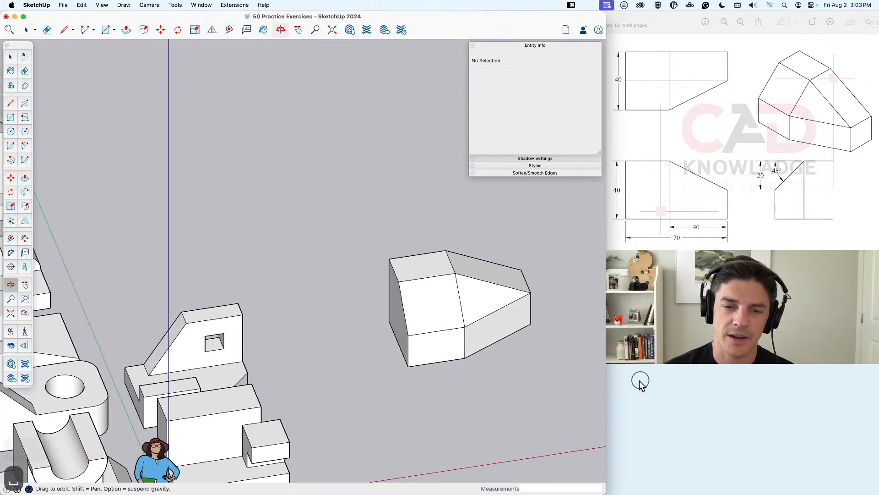
Step: Try to stretch the block's long rectangular sloped face with Push/Pull in Stretch Mode
middle_drag(500, 318, 288, 382)
click(422, 372)
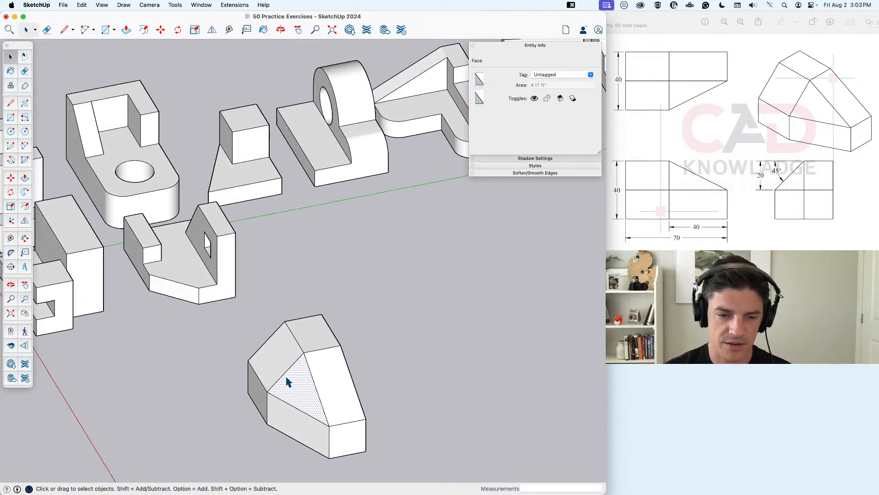
click(327, 375)
key(p)
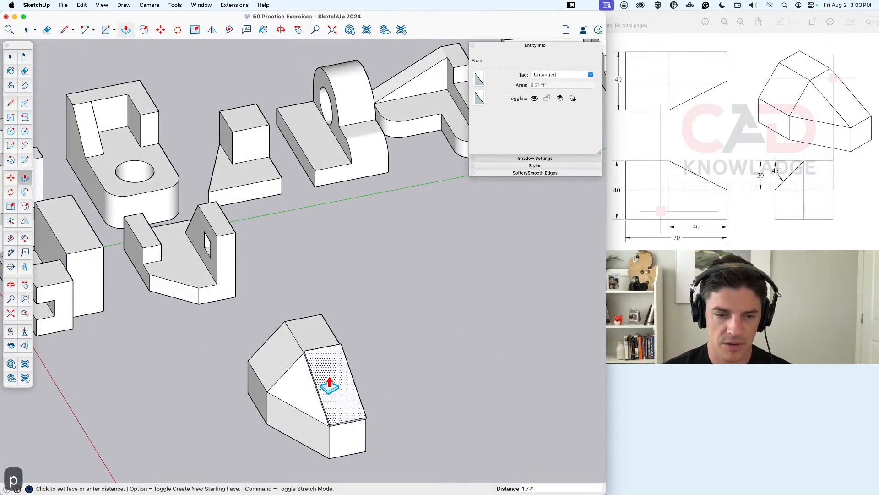
key(super)
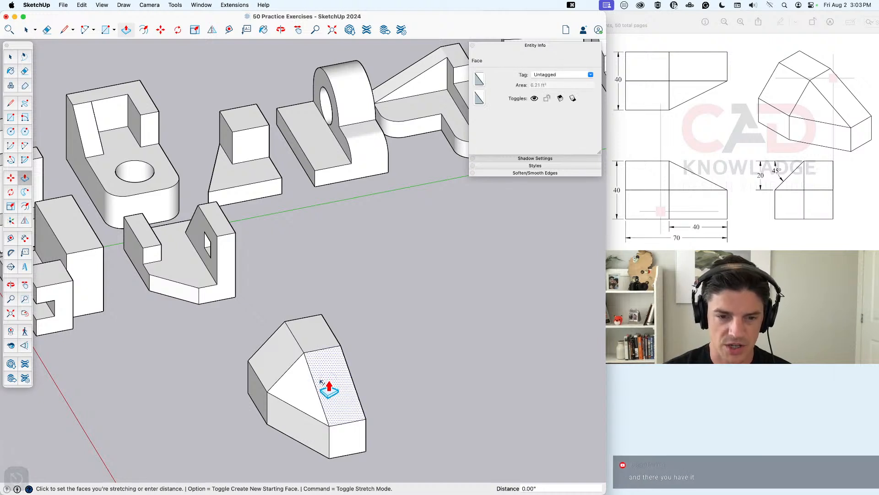
click(330, 388)
key(space)
Step: Try the same Push/Pull stretch on the triangular sloped face and on the sloped face next to it
click(303, 386)
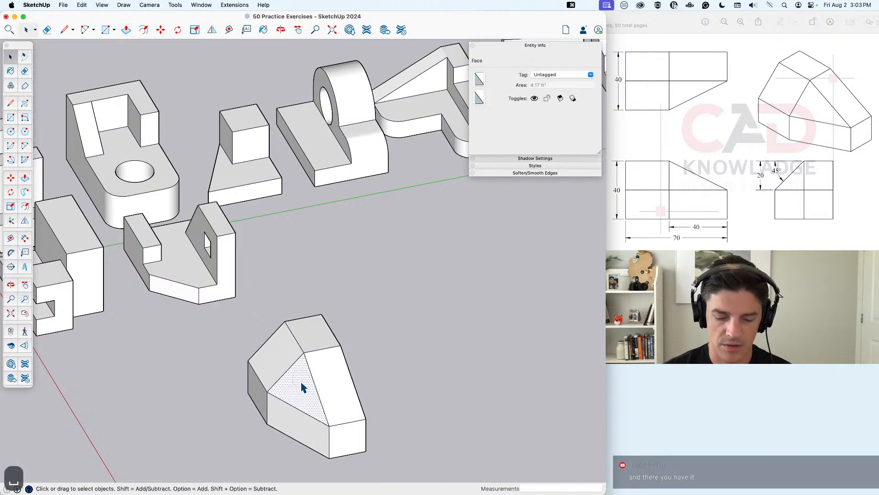
key(p)
key(super)
key(space)
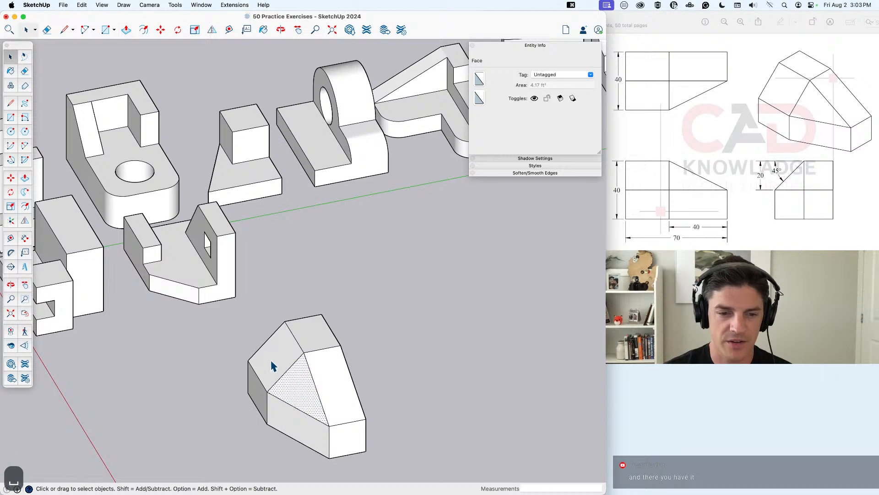
click(276, 363)
key(p)
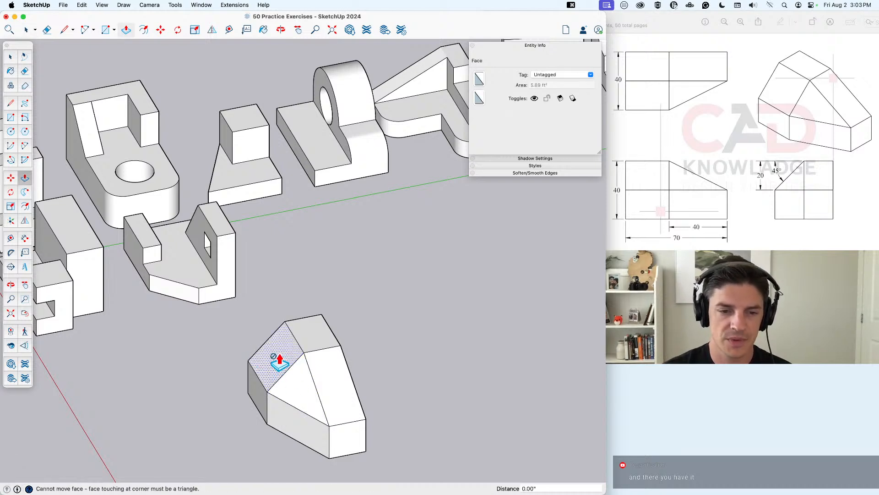
key(space)
Step: Try to stretch the vertical face at the block's narrow end with Push/Pull in Stretch Mode
click(313, 344)
click(346, 428)
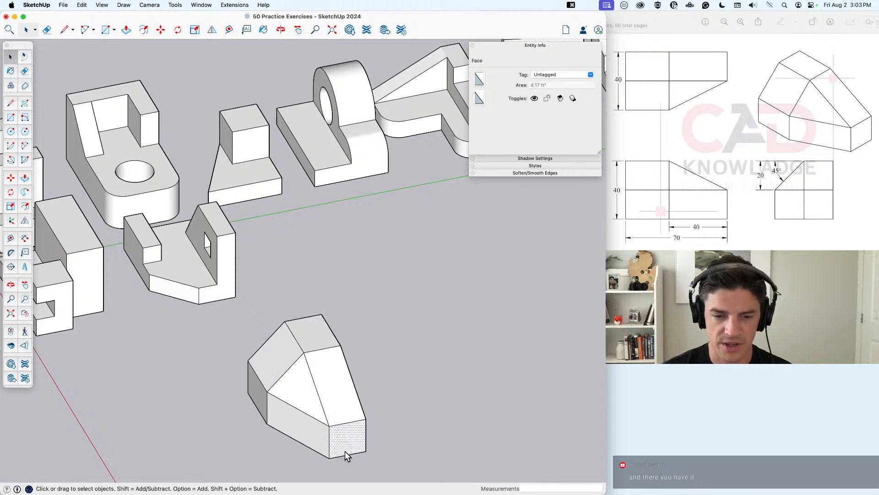
middle_drag(346, 440, 525, 408)
key(p)
click(489, 375)
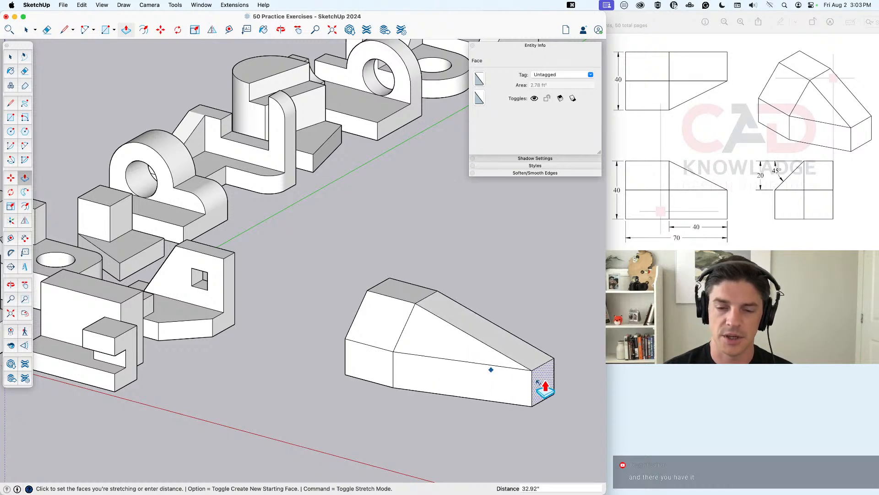
key(Escape)
key(space)
middle_drag(446, 411, 384, 426)
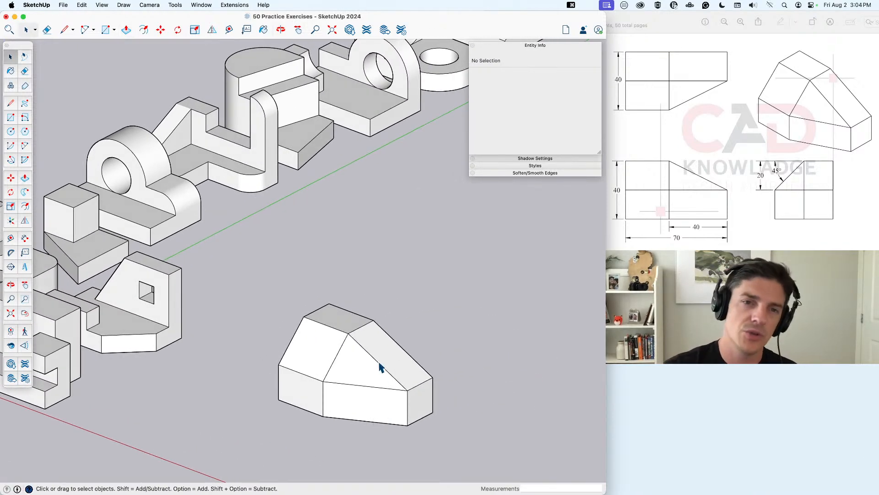
Step: Undo the Push/Pull stretch and move the 30" by 20" rectangular top face up 20" along the blue axis
key(super+z)
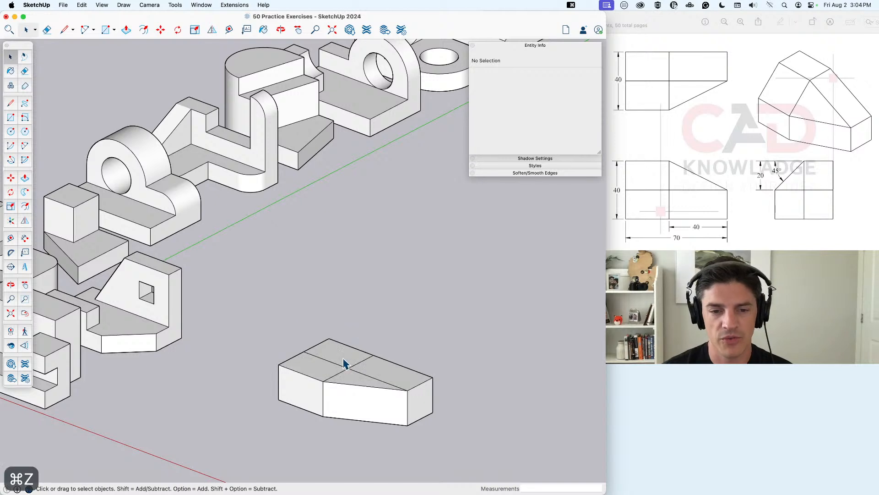
click(346, 360)
key(m)
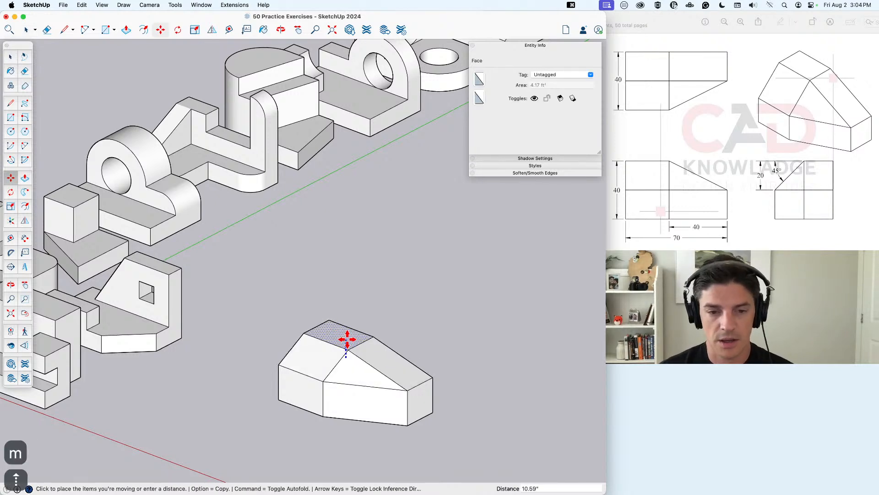
text(20)
key(Return)
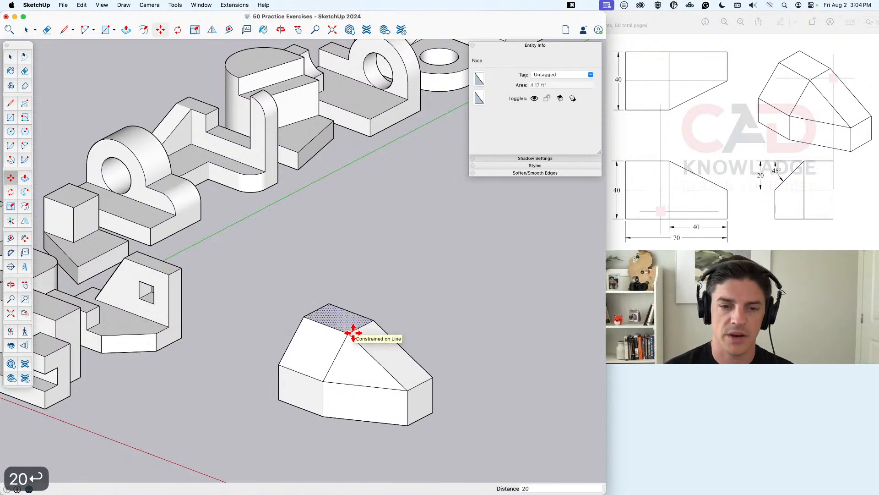
Step: Undo the move and raise the rectangular top face 20" with Push/Pull in Stretch Mode instead
key(super+z)
key(space)
key(p)
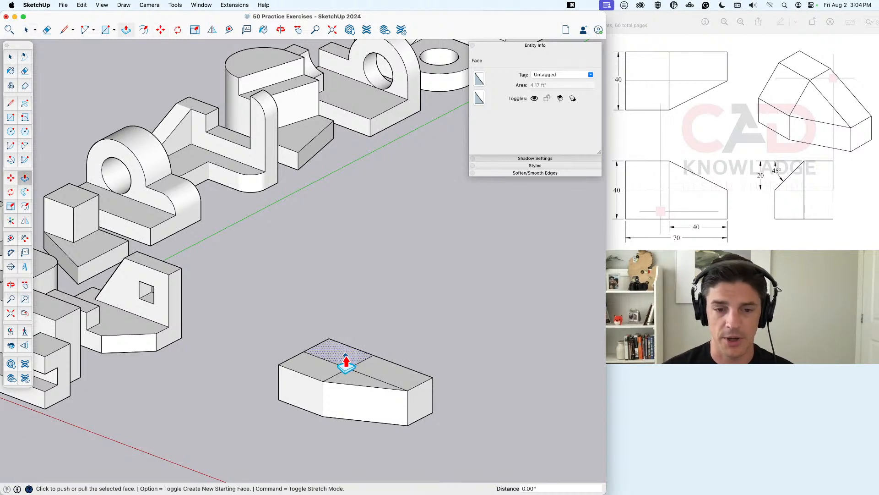
click(346, 356)
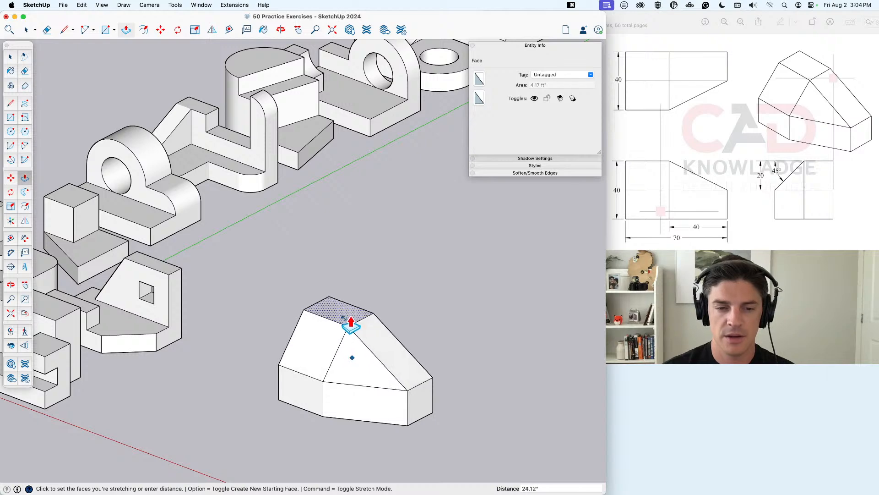
text(20)
key(Return)
key(space)
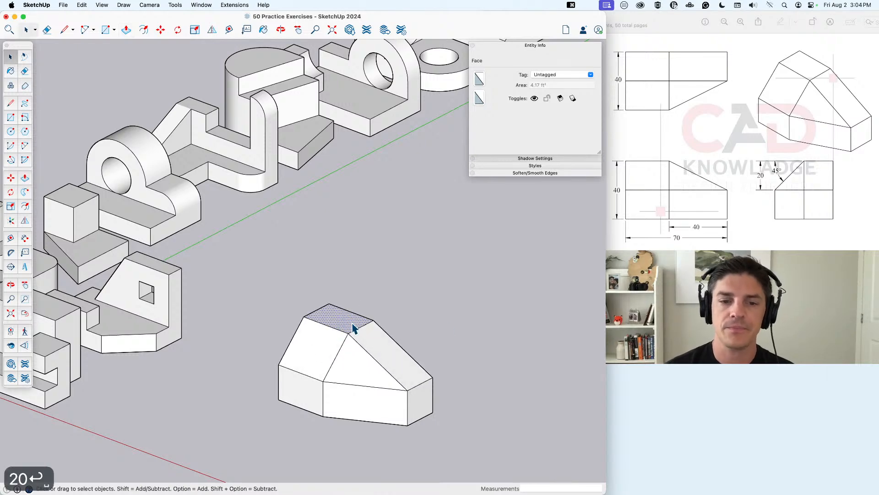
Step: Make the whole sloped block a group and name its instance "Practice – 13"
middle_drag(397, 346, 363, 384)
triple_click(344, 384)
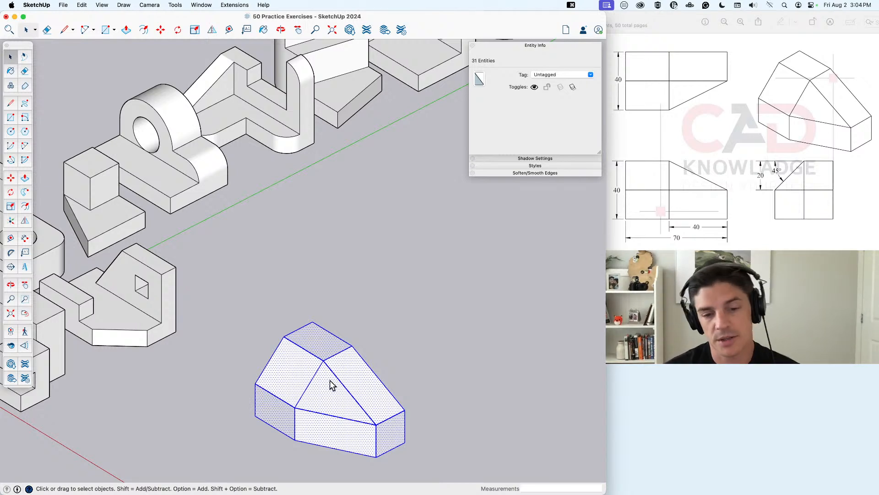
right_click(344, 382)
click(380, 418)
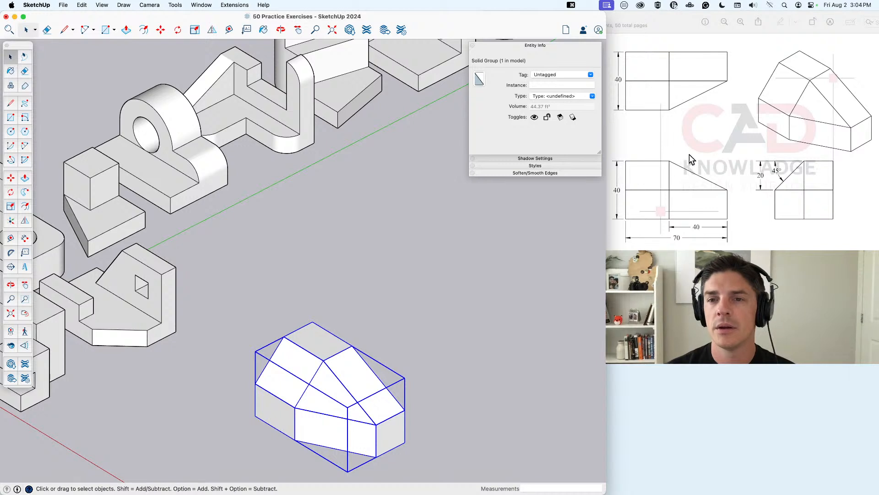
click(689, 158)
click(348, 369)
click(545, 85)
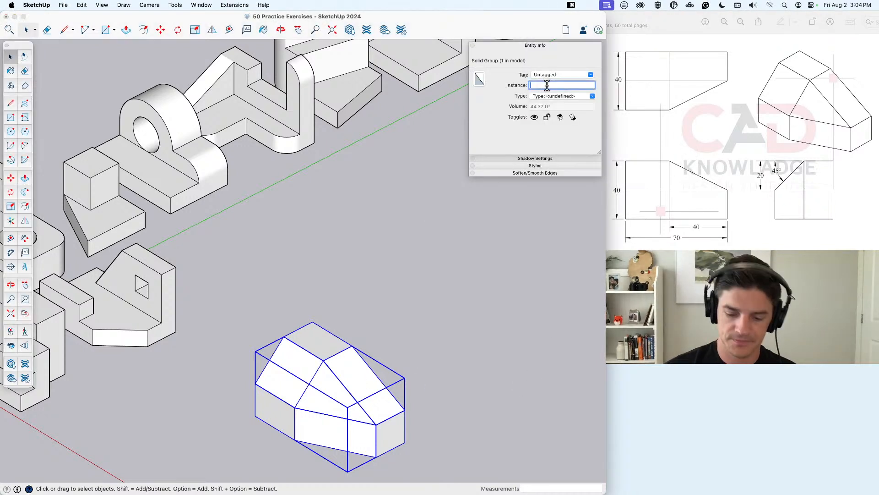
text(Practice – 13)
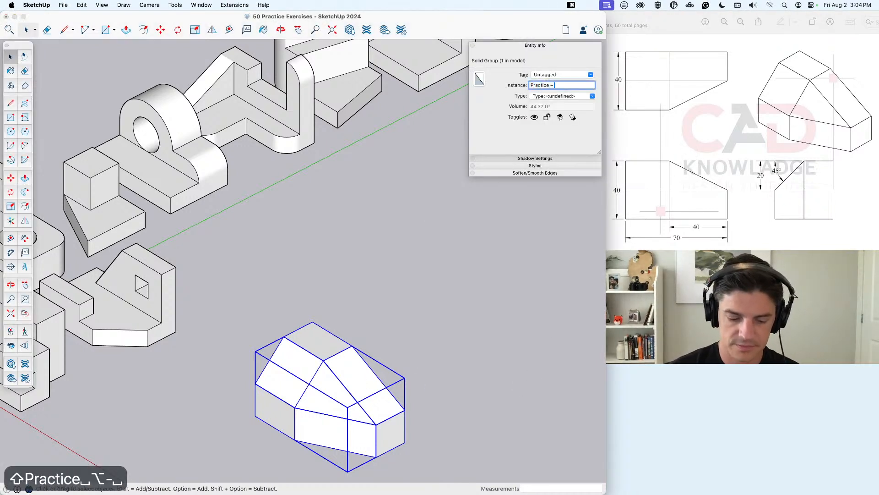
key(Return)
Step: Move the Practice 13 group next to the finished exercise models, behind the part with the square hole
scroll(471, 209, down, 10)
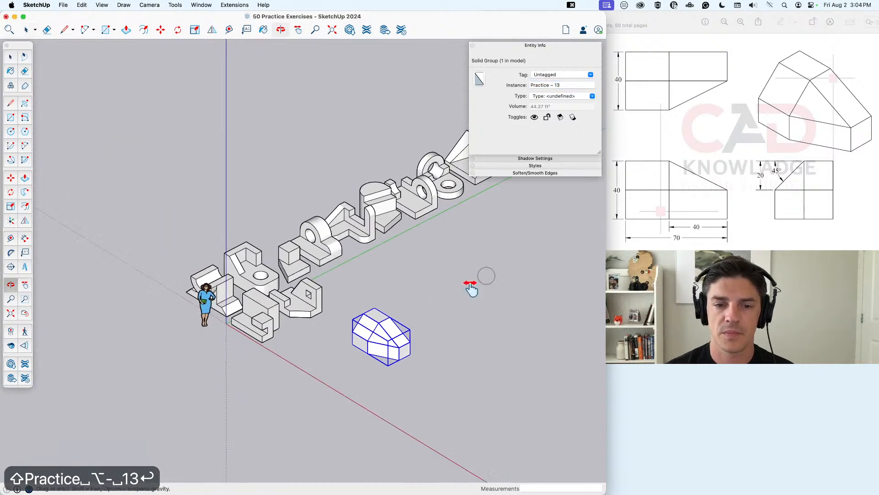
key(m)
click(347, 401)
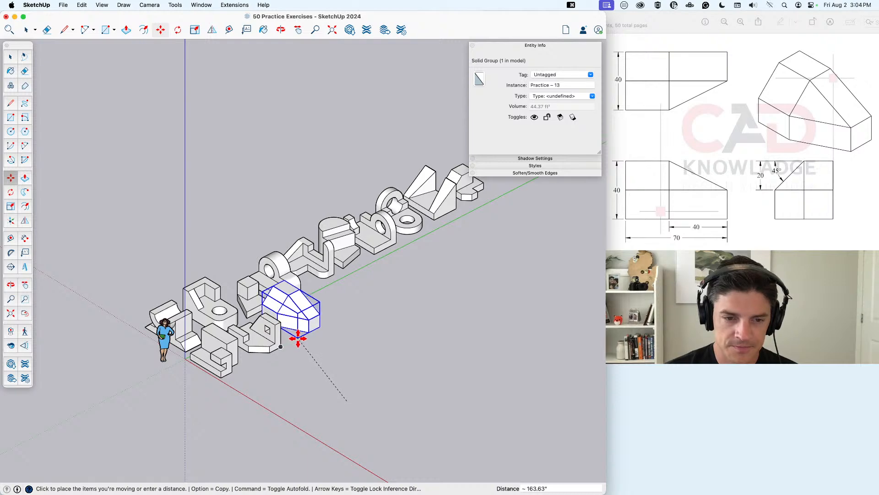
click(303, 339)
key(space)
middle_drag(336, 378, 315, 352)
scroll(415, 381, down, 2)
Step: Switch to Preview to display the next exercise drawing after 13.jpg and return to SketchUp
click(764, 146)
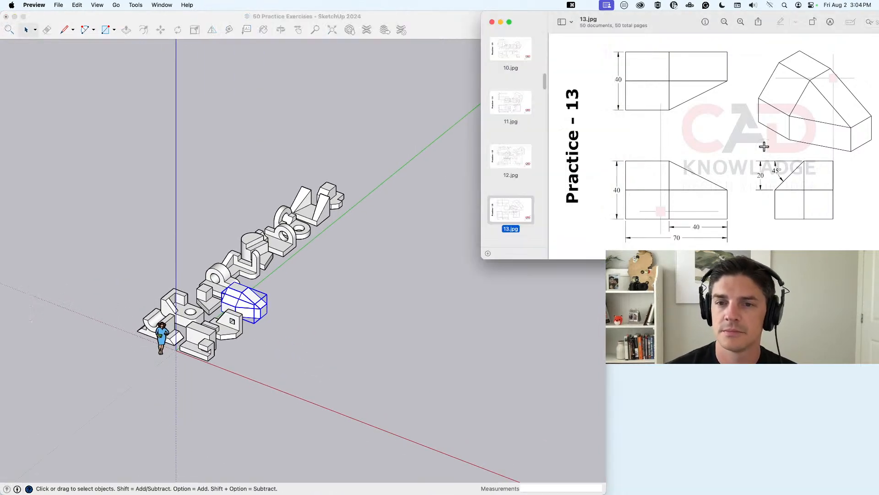
key(Down)
click(380, 350)
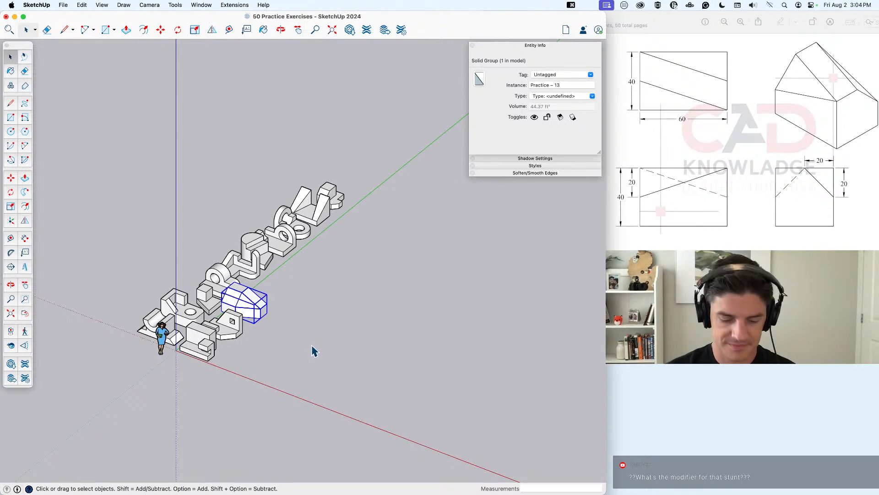
Step: Draw a 60" by 40" rectangle on the ground in the open area in front of the finished models
key(r)
click(255, 363)
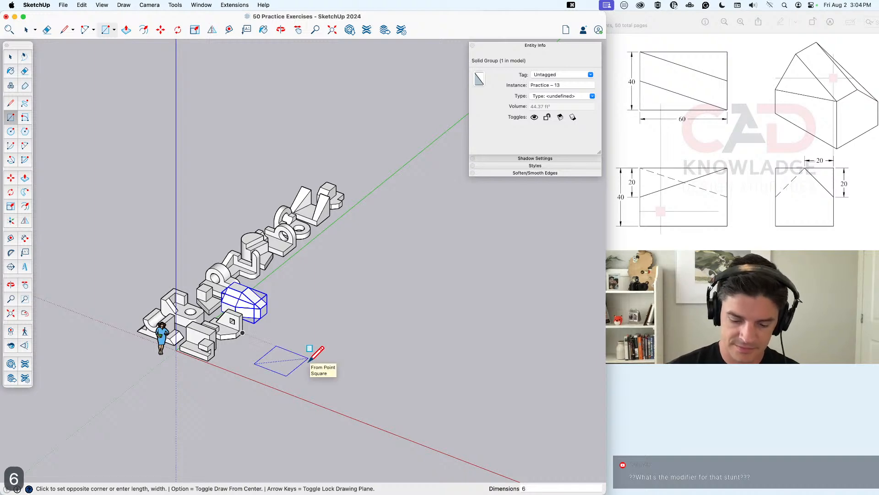
text(60,40)
key(Return)
key(space)
scroll(277, 366, up, 5)
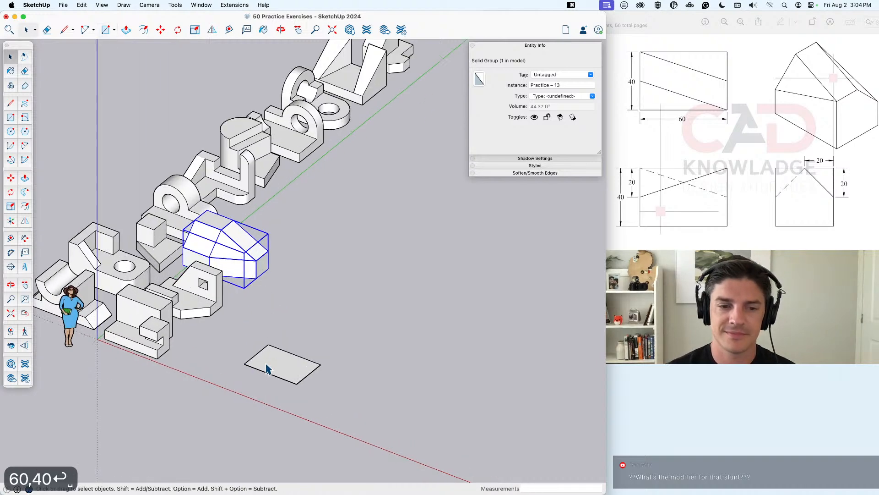
shift+middle_drag(280, 367, 318, 371)
key(space)
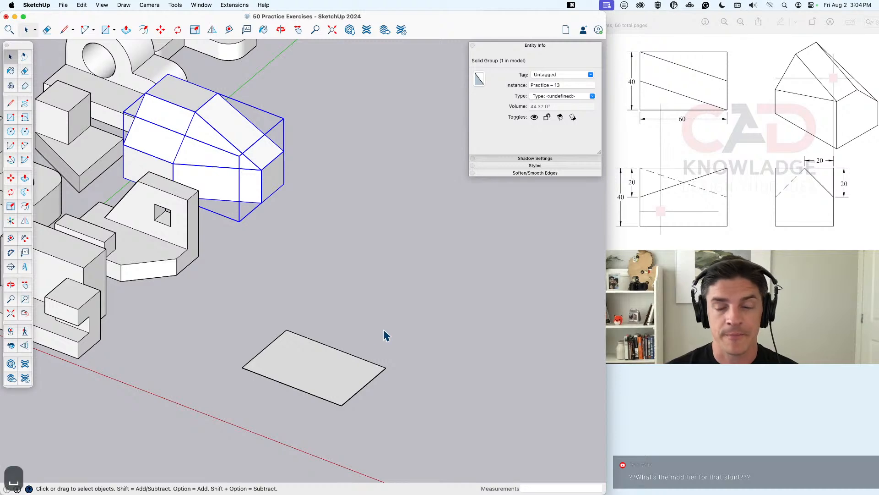
click(377, 324)
click(323, 369)
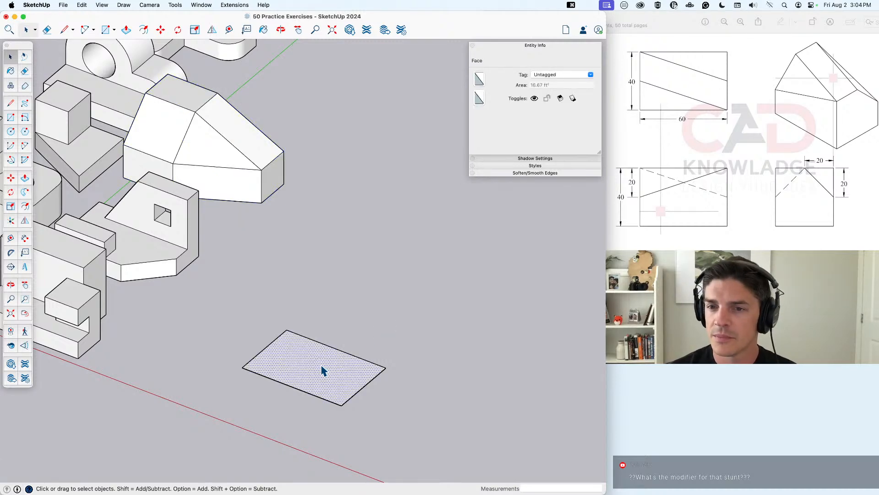
scroll(323, 369, down, 6)
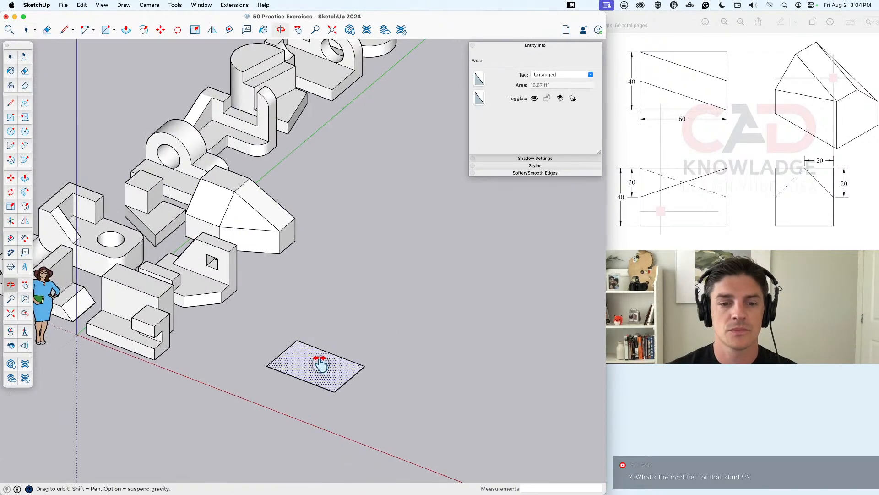
scroll(362, 385, up, 4)
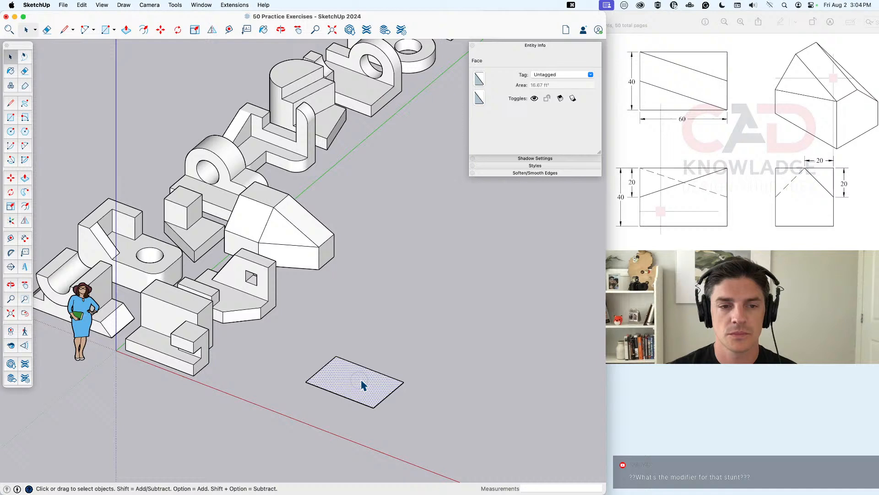
Step: Move the Practice 13 group out of the row into the open area beyond the new rectangle
click(293, 242)
key(m)
click(297, 289)
click(466, 393)
key(space)
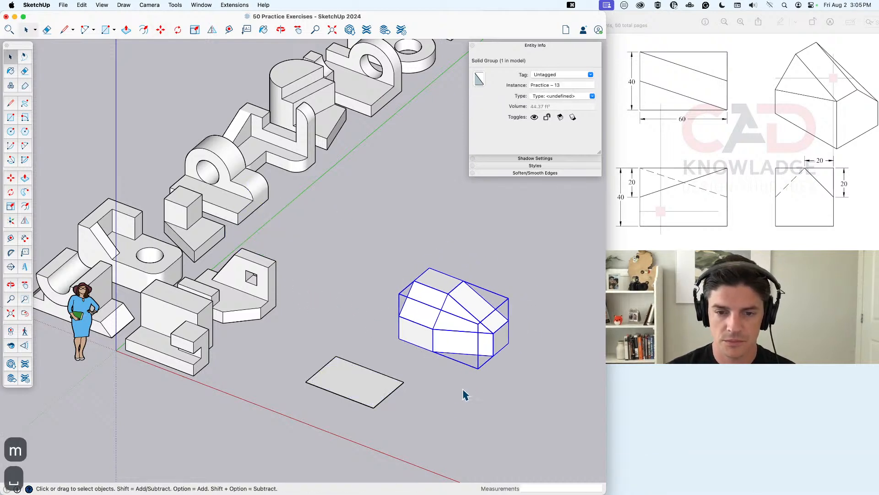
click(455, 408)
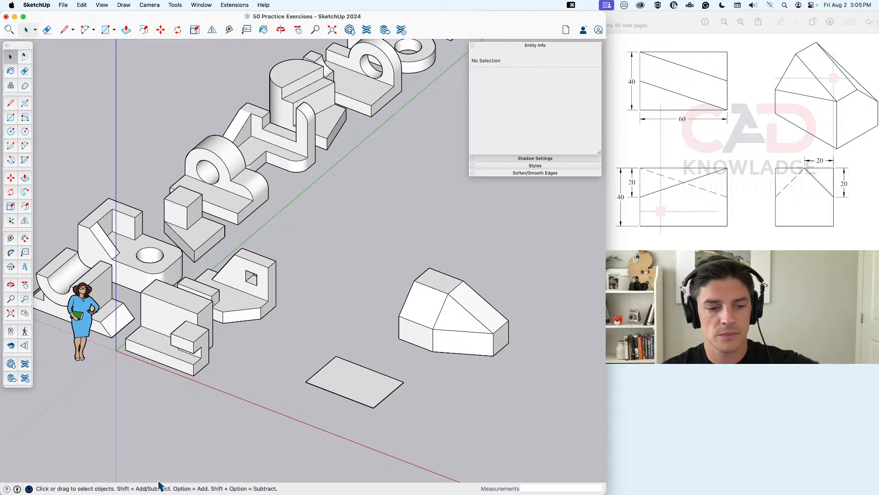
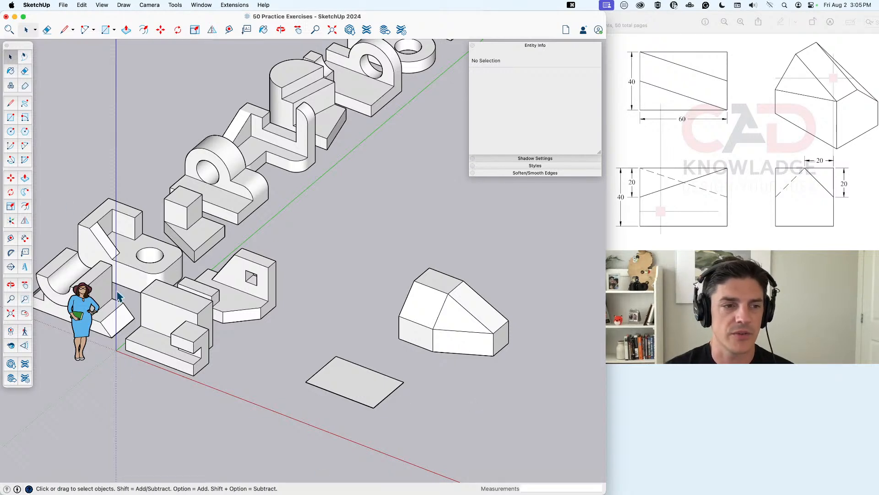
Step: Try to move the top face inside the Practice 13 group away from its place
click(25, 179)
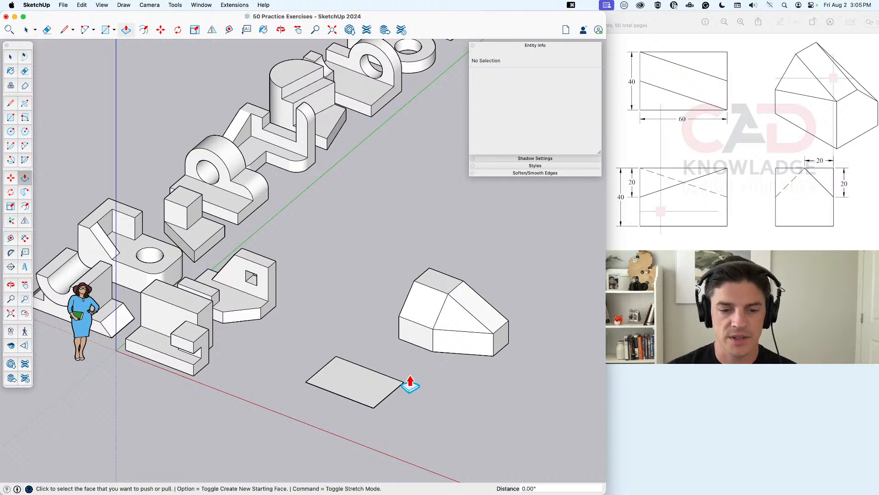
key(space)
double_click(448, 291)
click(445, 285)
key(m)
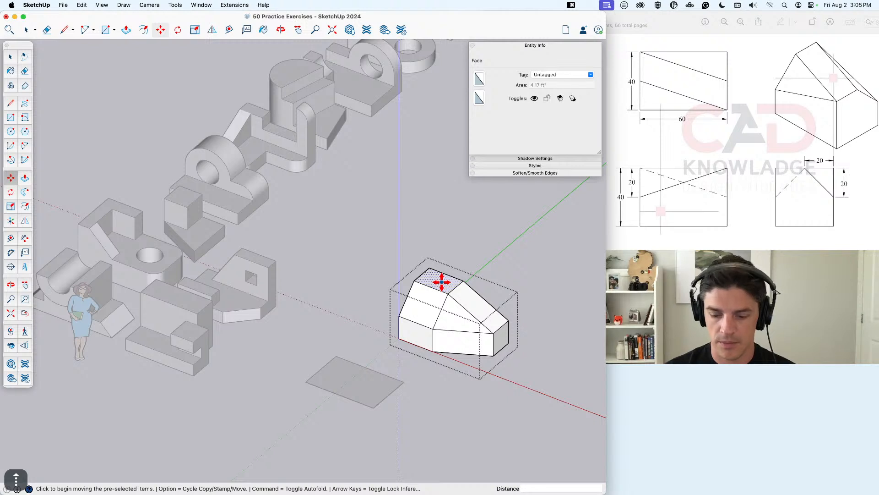
click(442, 281)
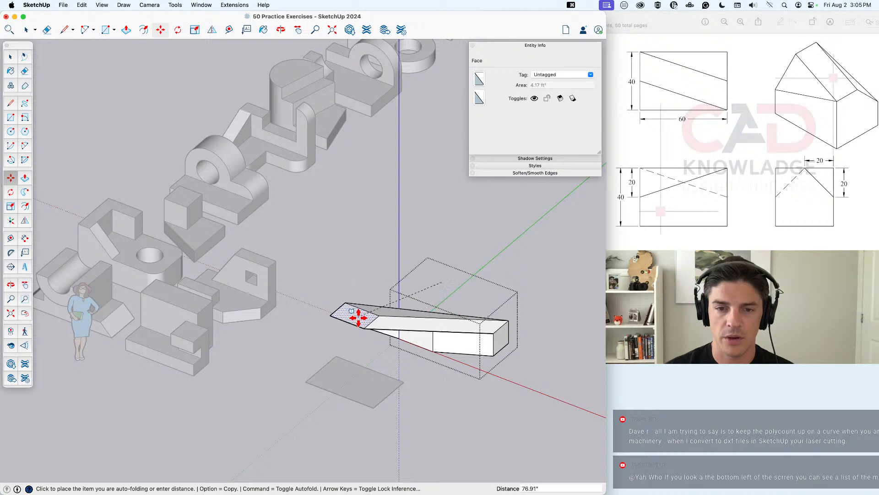
middle_drag(417, 316, 432, 249)
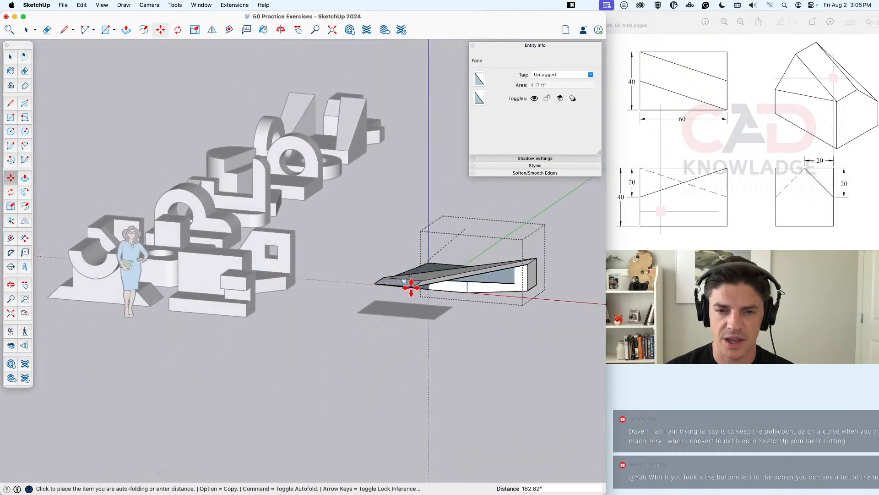
middle_drag(488, 256, 450, 305)
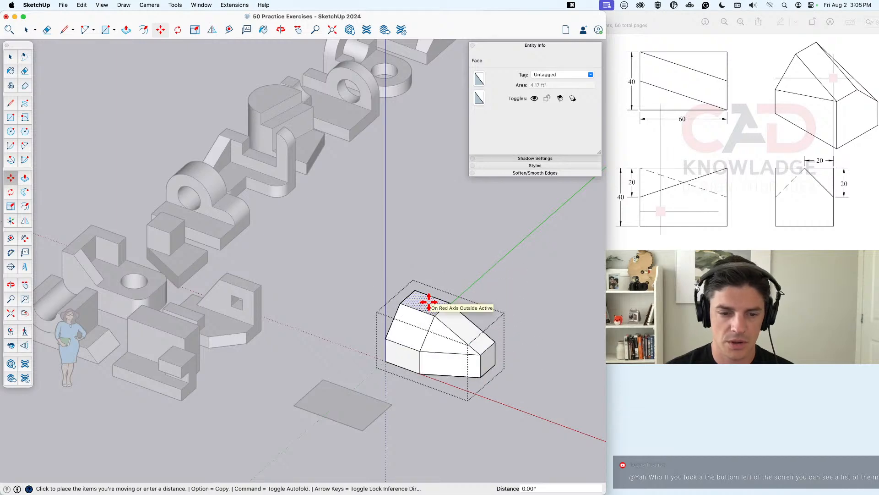
click(429, 301)
key(space)
key(Escape)
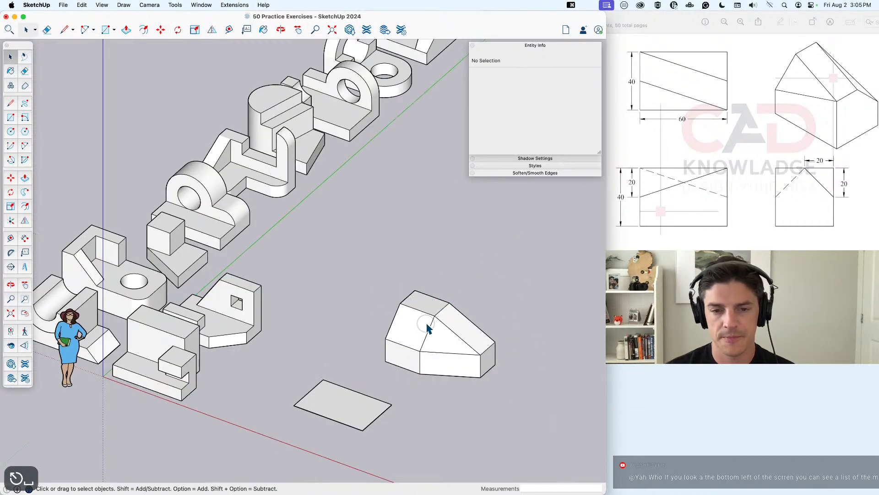
Step: Copy the 60 by 40 rectangle beside the original along the red axis direction and delete the copy
click(427, 327)
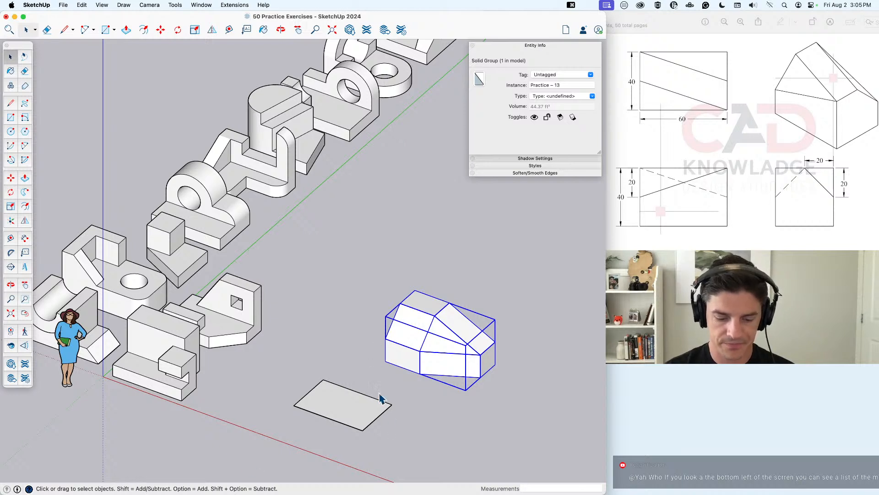
click(427, 432)
key(m)
click(353, 409)
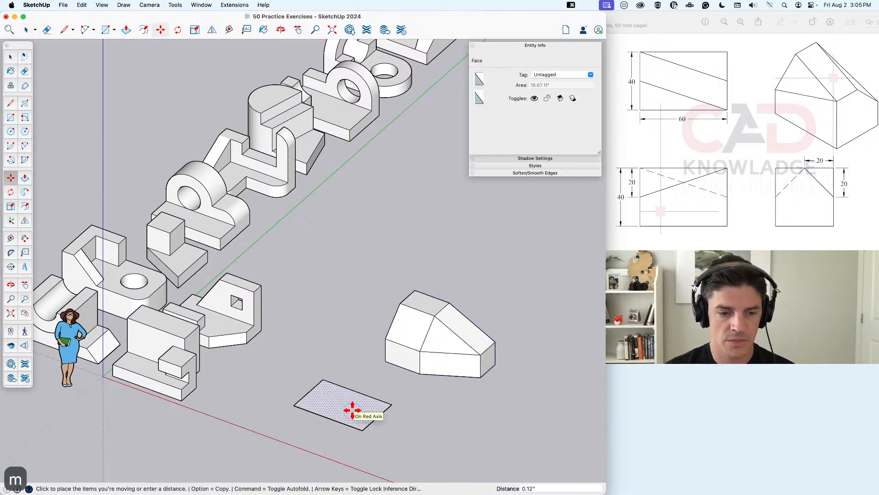
key(alt)
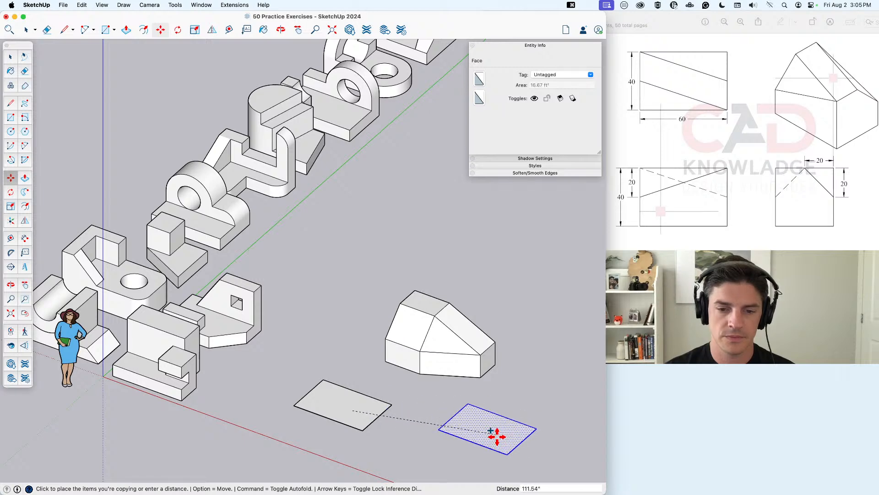
click(451, 445)
key(space)
middle_drag(448, 425, 408, 431)
scroll(407, 424, up, 3)
mouse_move(416, 375)
middle_down()
mouse_move(385, 365)
mouse_move(418, 363)
mouse_move(419, 337)
mouse_move(389, 357)
mouse_move(416, 359)
mouse_move(412, 343)
mouse_move(369, 347)
mouse_move(379, 333)
mouse_move(411, 362)
middle_up()
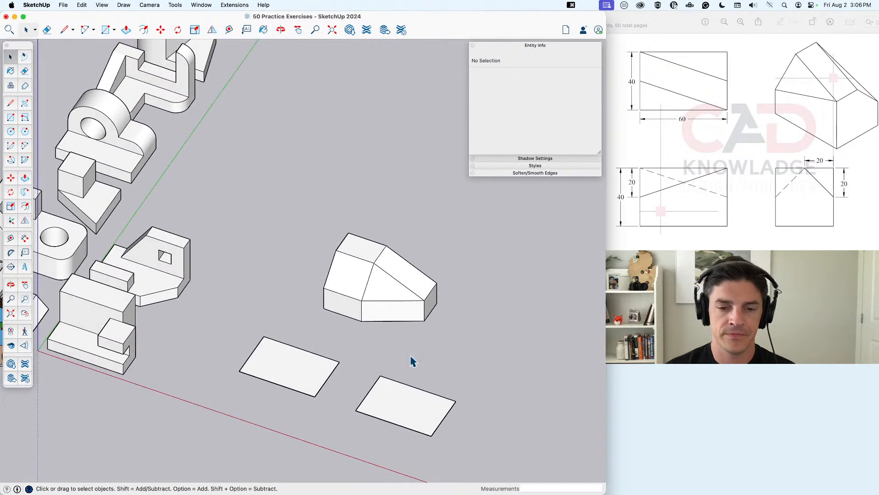
click(411, 411)
key(BackSpace)
Step: Move the Practice 13 group back next to the finished exercise models, behind the part with the square hole
click(300, 369)
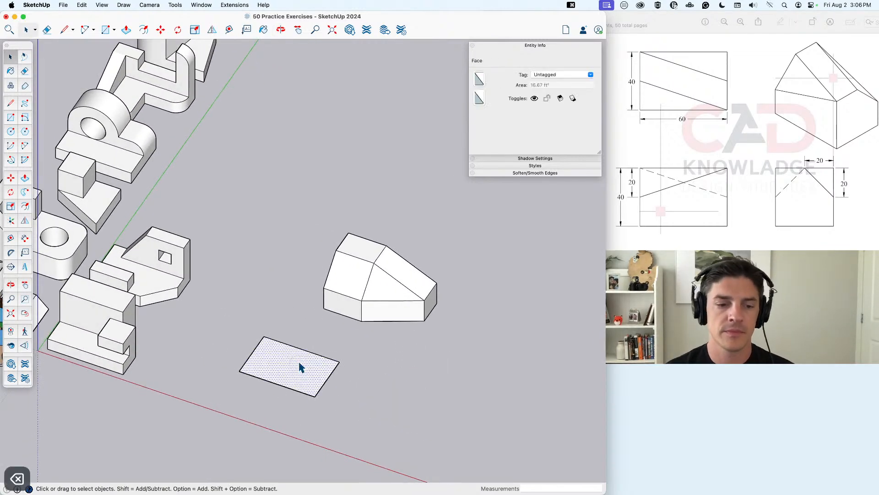
middle_drag(300, 365, 367, 374)
click(414, 336)
key(m)
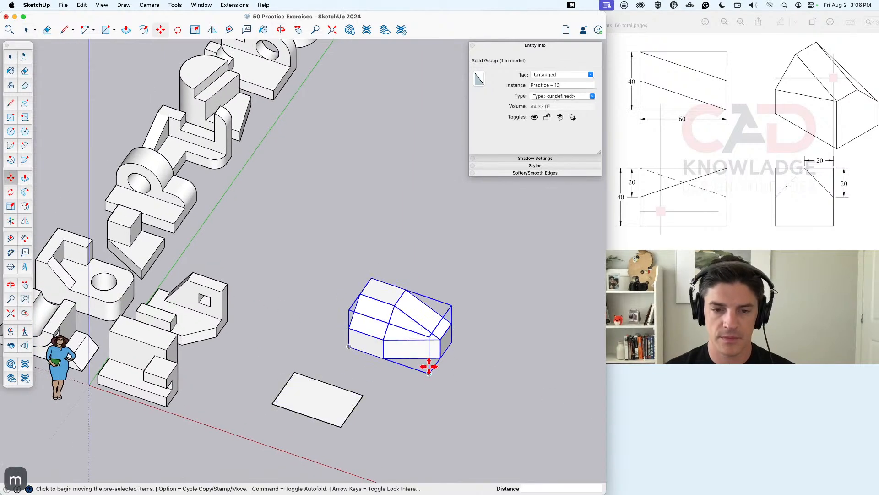
click(440, 358)
click(244, 307)
key(space)
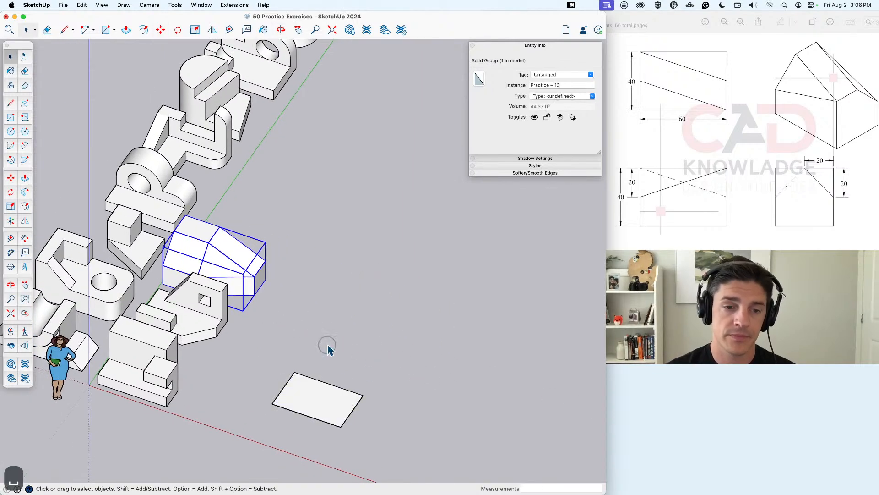
Step: Copy the 60 by 40 rectangle by its corner into the open area behind it and undo the copy
click(327, 348)
middle_drag(328, 347, 324, 403)
click(322, 392)
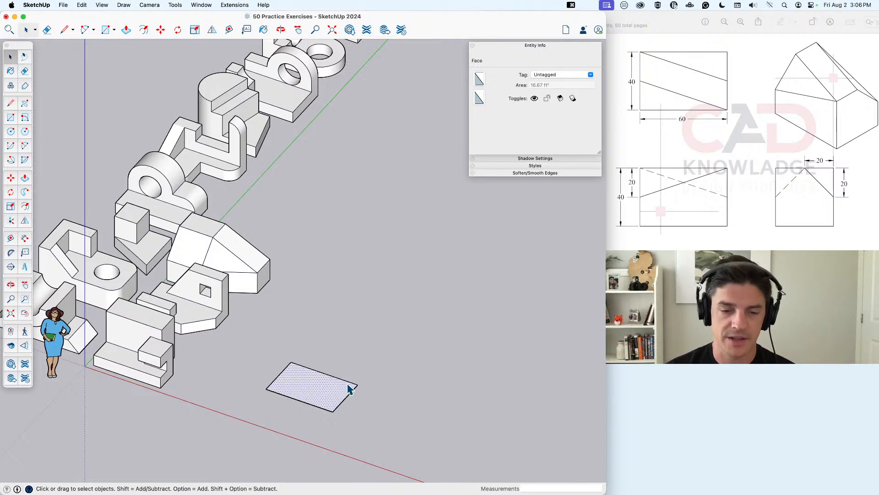
key(m)
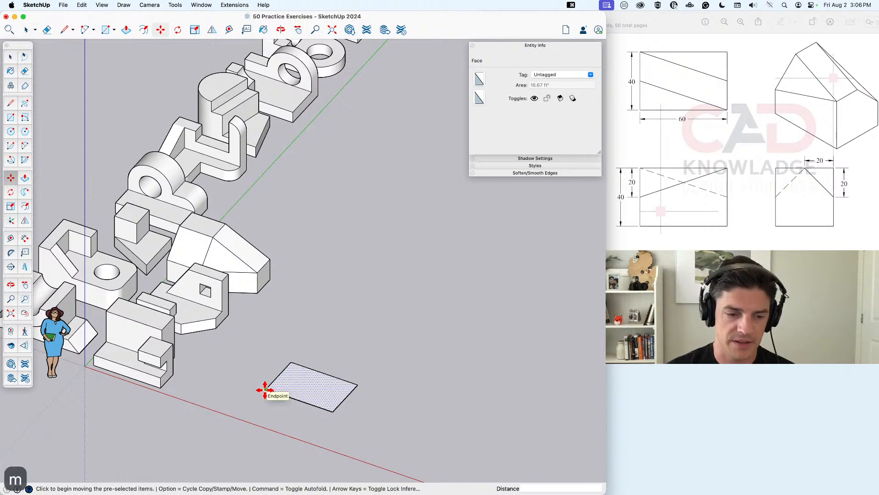
key(alt)
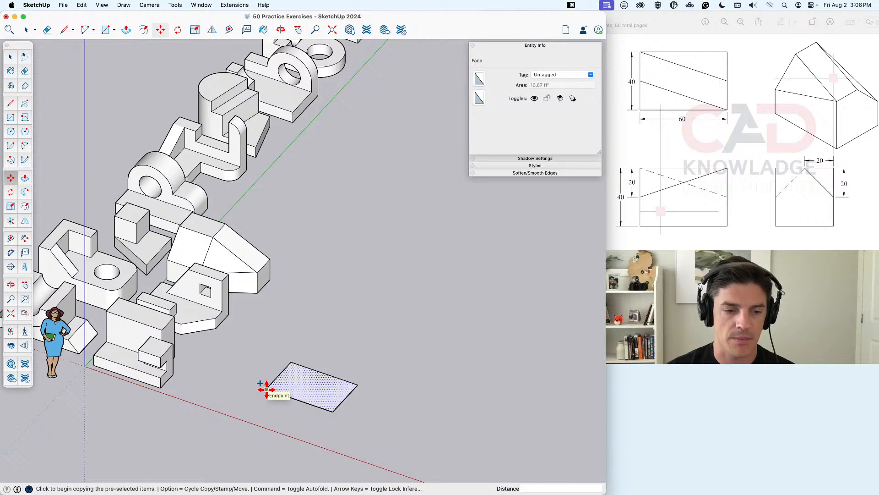
click(266, 389)
click(403, 354)
key(space)
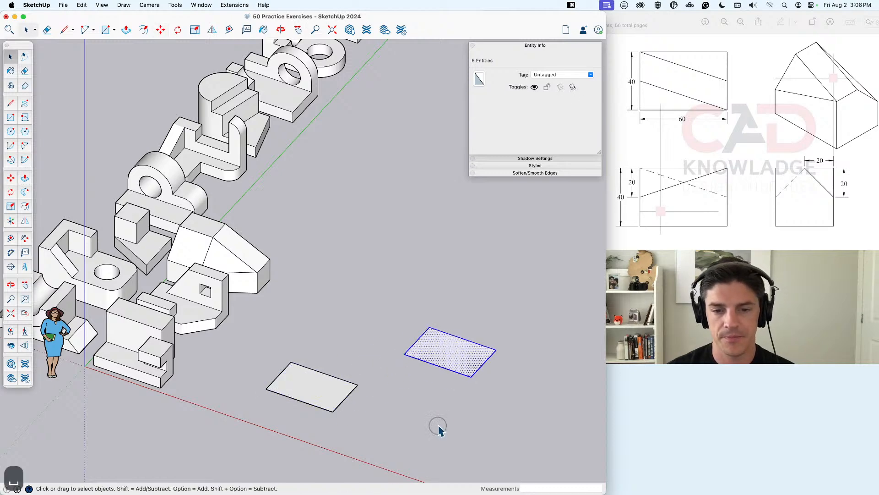
click(438, 428)
key(super+z)
Step: Try to copy the 60 by 40 rectangle along the green axis, taking its front corner as base point
middle_drag(345, 398, 313, 395)
click(312, 396)
key(m)
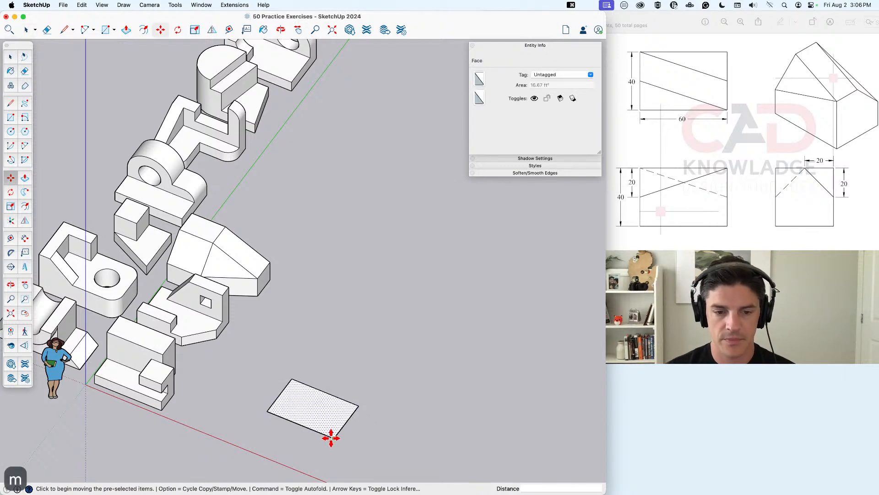
click(331, 438)
key(alt)
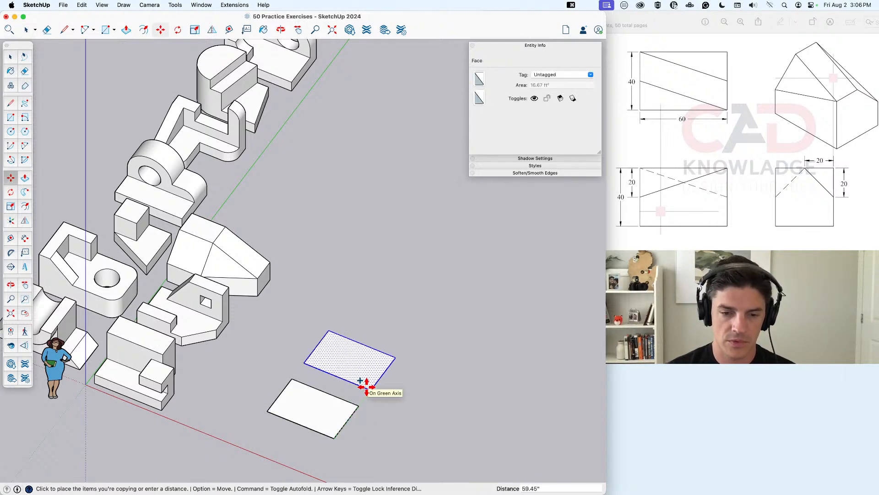
key(super+z)
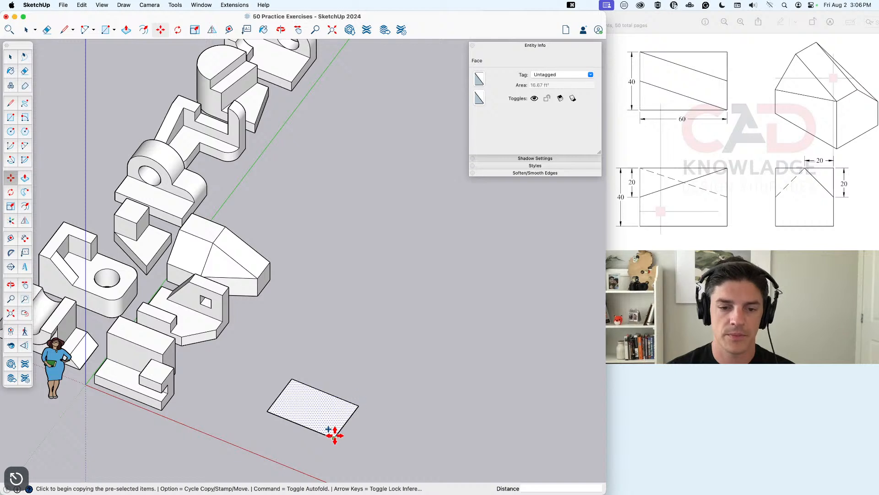
key(space)
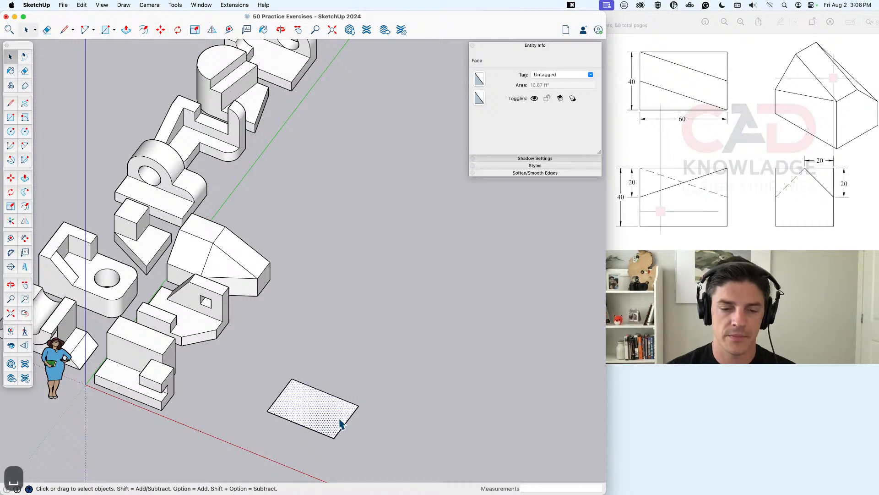
Step: Stamp seven copies of the 60 by 40 rectangle across the open area, using its front corner as base point
click(367, 445)
click(324, 413)
key(m)
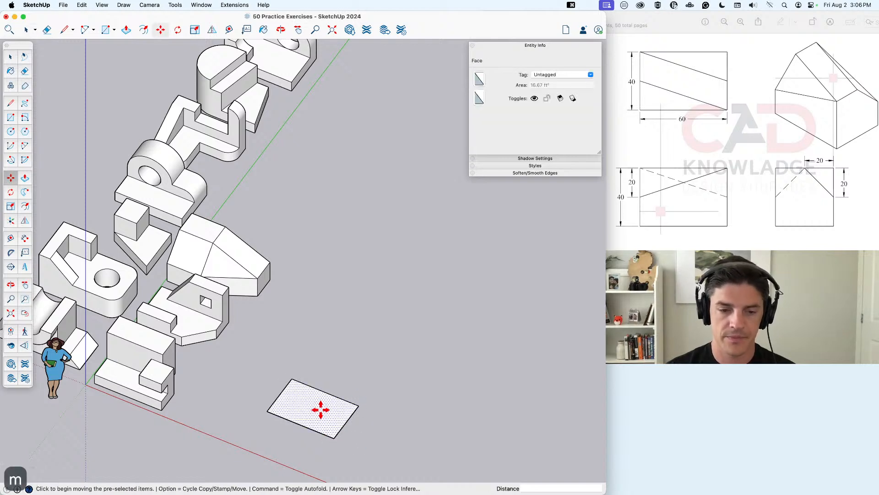
key(alt)
click(334, 437)
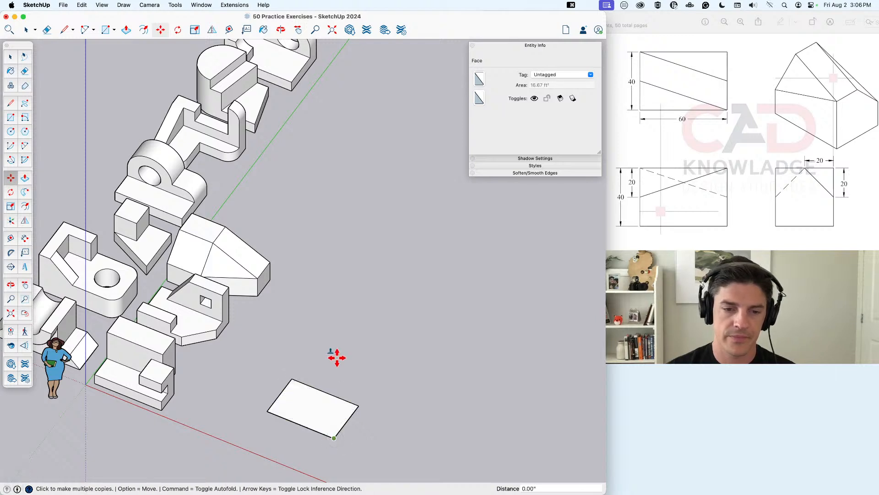
click(372, 352)
click(463, 307)
click(532, 379)
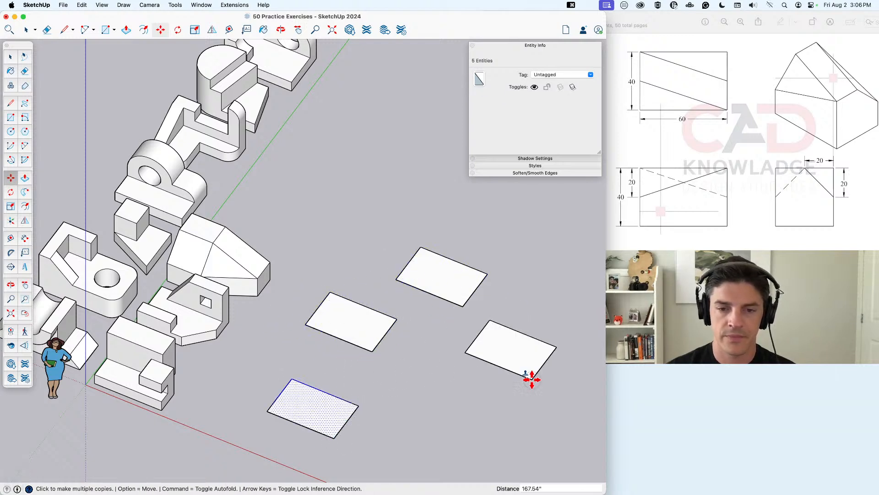
click(468, 446)
click(352, 254)
click(412, 198)
click(528, 239)
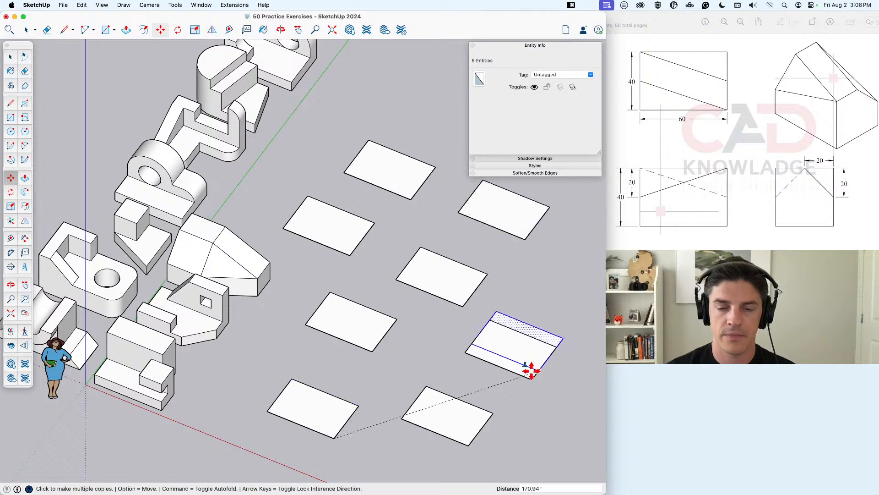
key(space)
Step: Undo all the stamped copies of the rectangle, keeping only the original
scroll(502, 347, down, 3)
middle_drag(499, 339, 418, 372)
key(super+z)
key(super+z)
key(super+z)
key(super+z)
key(super+z)
key(super+z)
key(super+z)
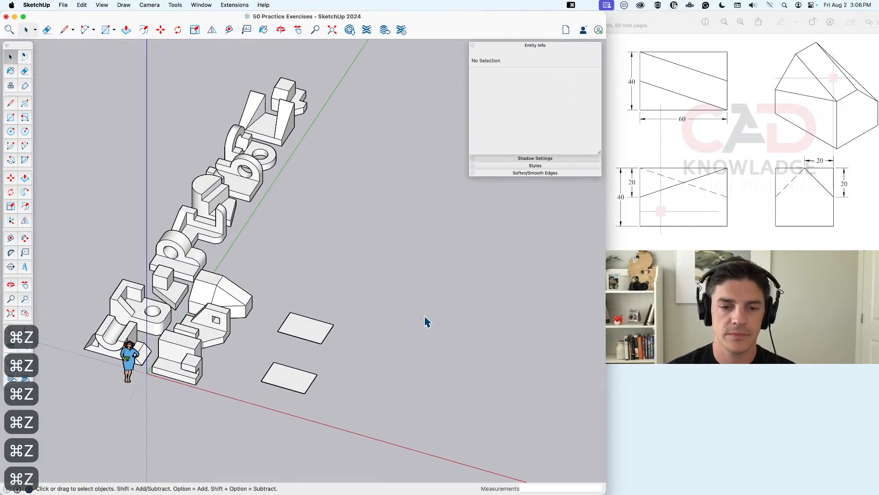
Step: Push/Pull the 60 by 40 rectangle up 20" into a box
scroll(297, 398, up, 5)
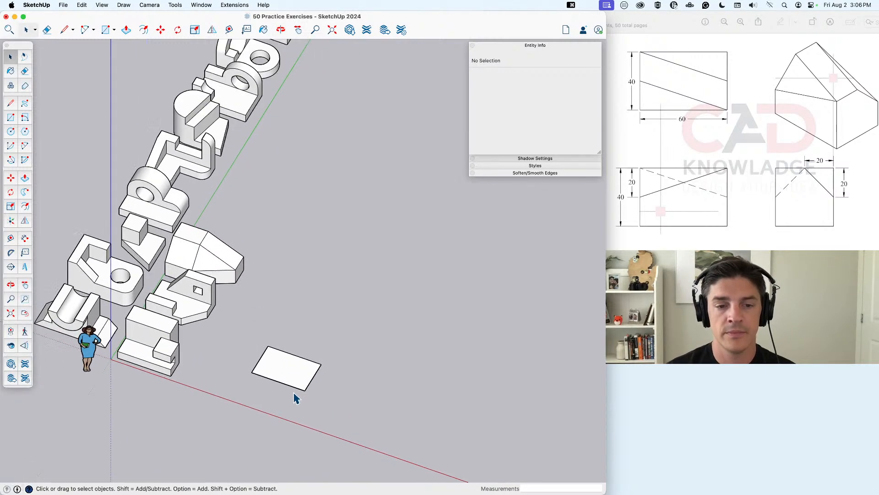
middle_drag(306, 396, 304, 402)
click(300, 373)
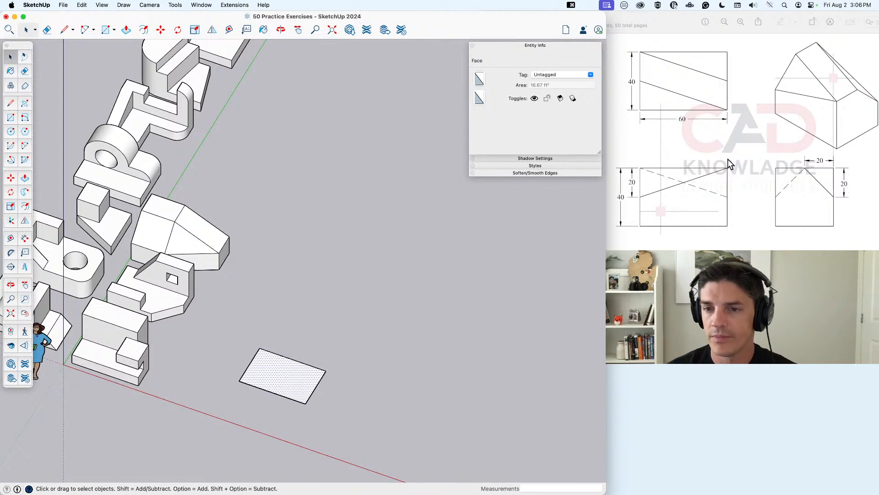
key(p)
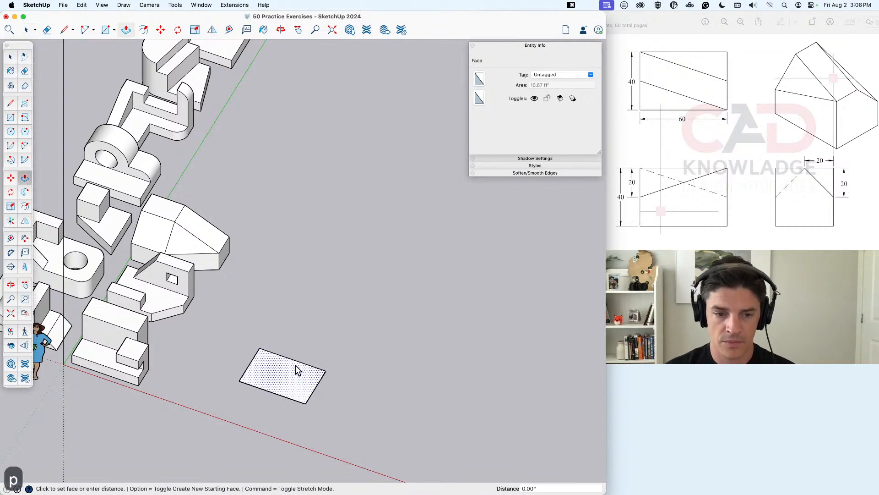
click(295, 374)
text(20)
key(Return)
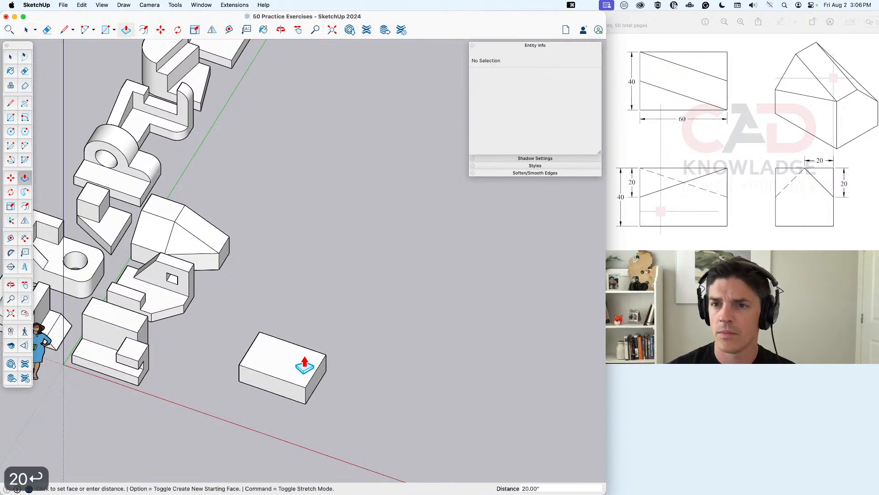
key(space)
Step: Draw two parallel diagonals across the box's top face, each joining one end edge's midpoint to a corner of the opposite end
scroll(292, 364, up, 4)
middle_drag(290, 368, 283, 378)
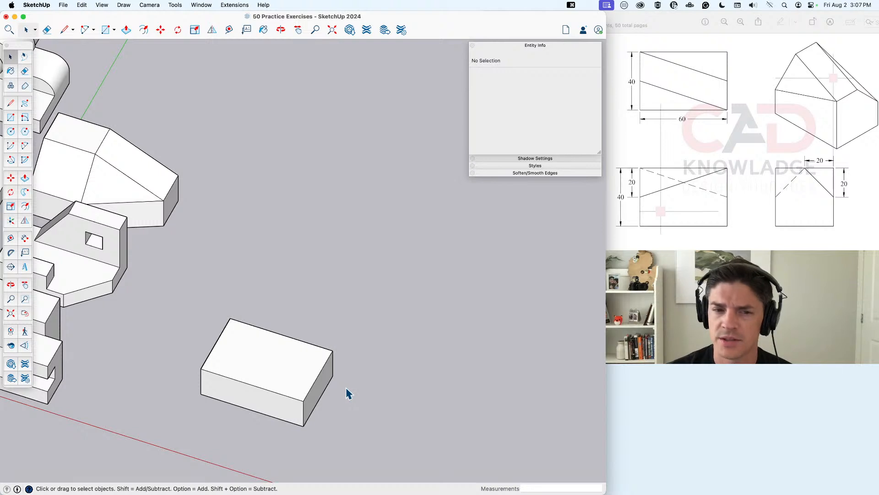
middle_drag(254, 349, 279, 405)
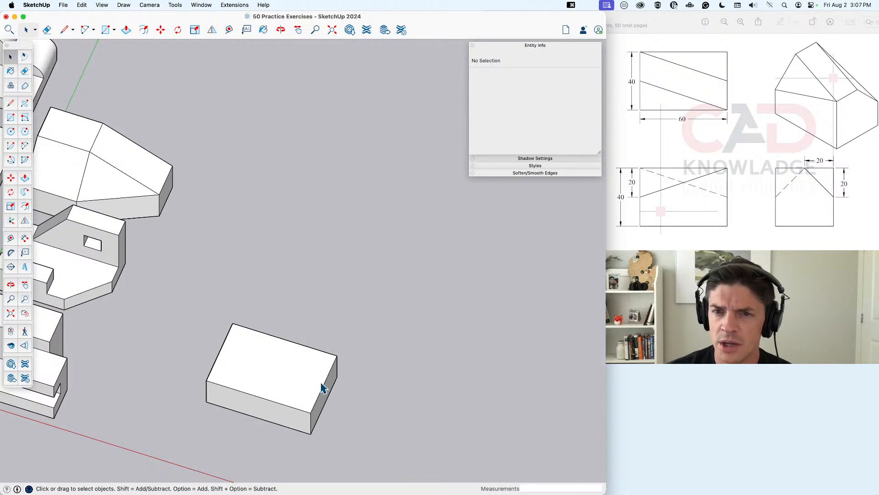
key(m)
key(l)
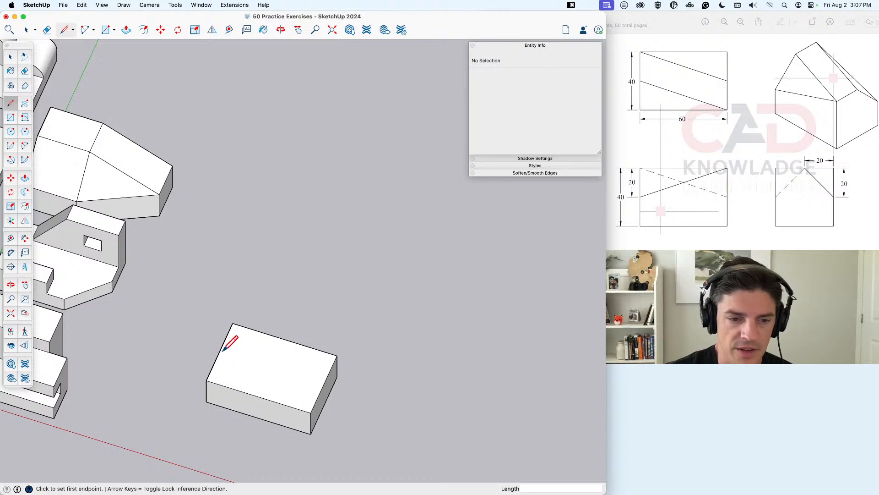
key(space)
mouse_move(228, 359)
middle_down()
mouse_move(226, 374)
mouse_move(230, 352)
middle_up()
scroll(240, 355, up, 2)
key(l)
scroll(242, 353, up, 3)
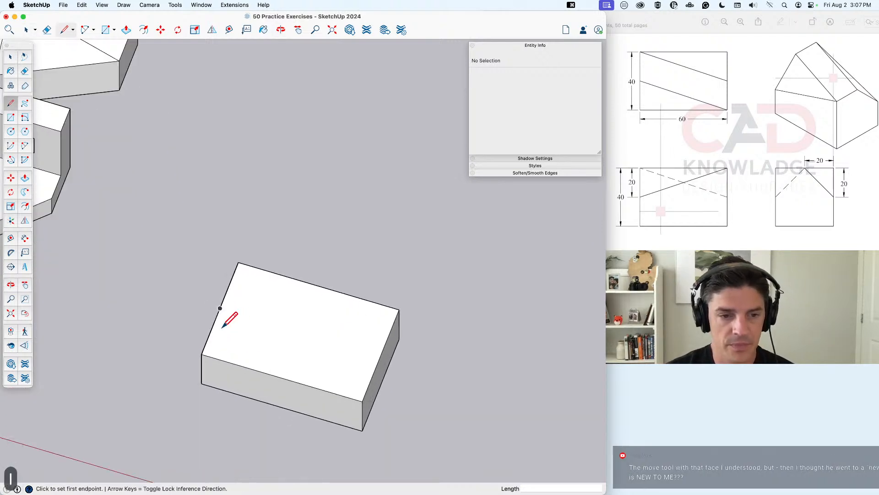
scroll(222, 327, up, 2)
click(217, 302)
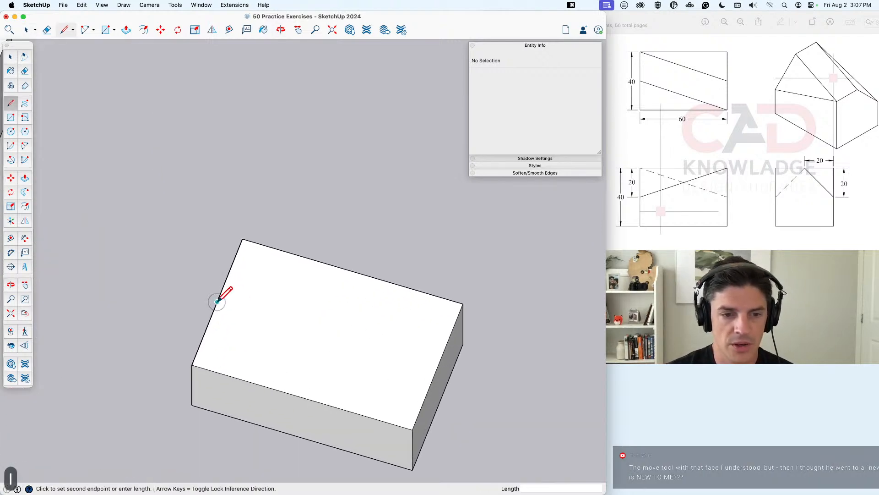
click(413, 429)
click(438, 367)
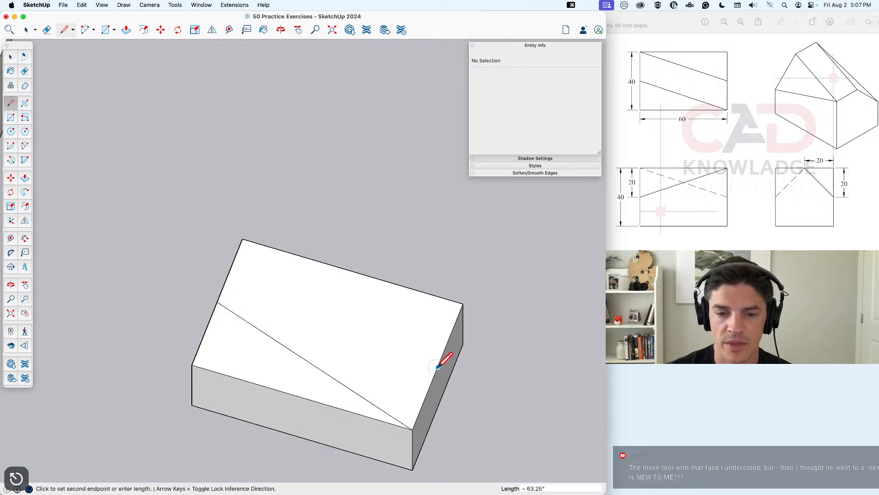
click(243, 239)
key(space)
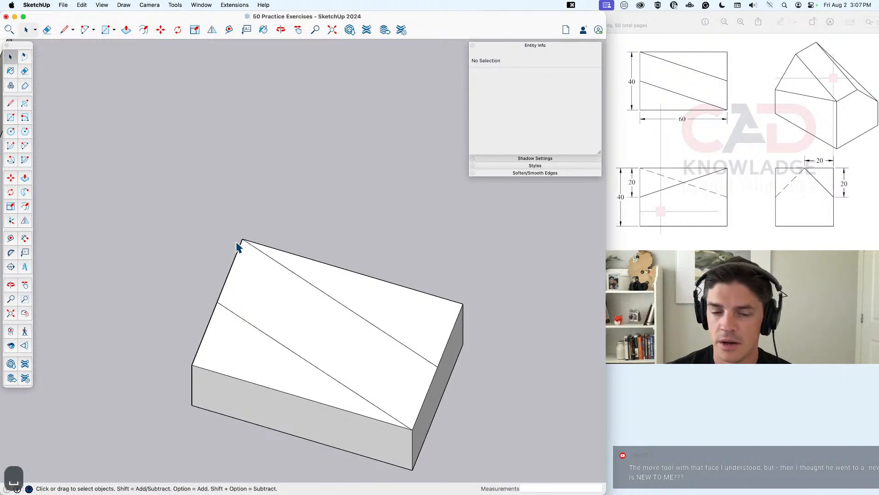
Step: Move the half edge between the two diagonals at one end of the top face up 20" along the blue axis
click(426, 405)
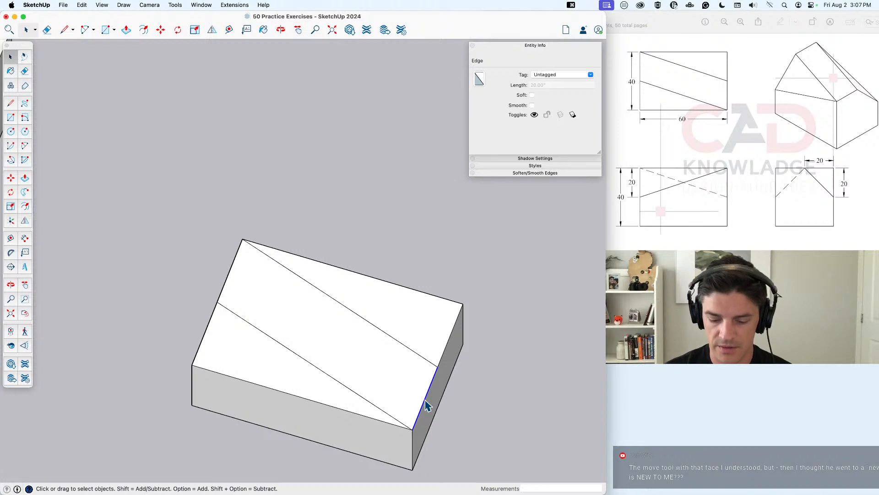
key(m)
click(425, 401)
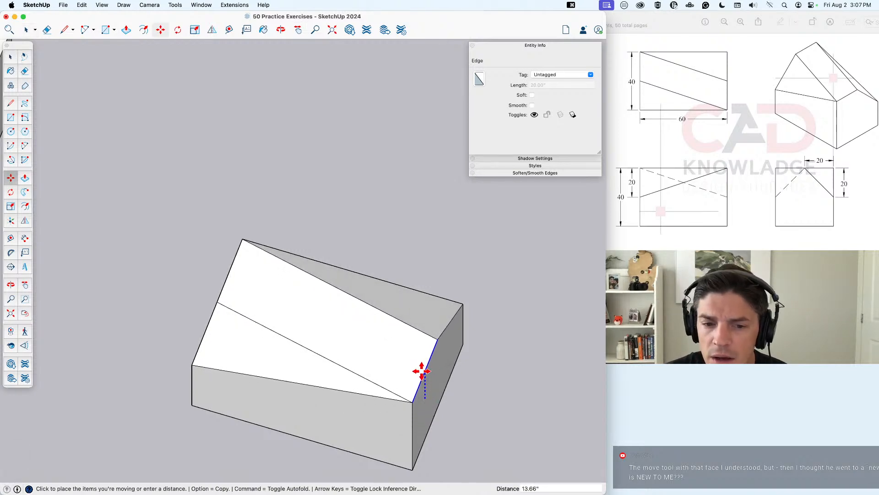
click(418, 370)
key(o)
drag(418, 369, 229, 251)
middle_drag(228, 251, 428, 354)
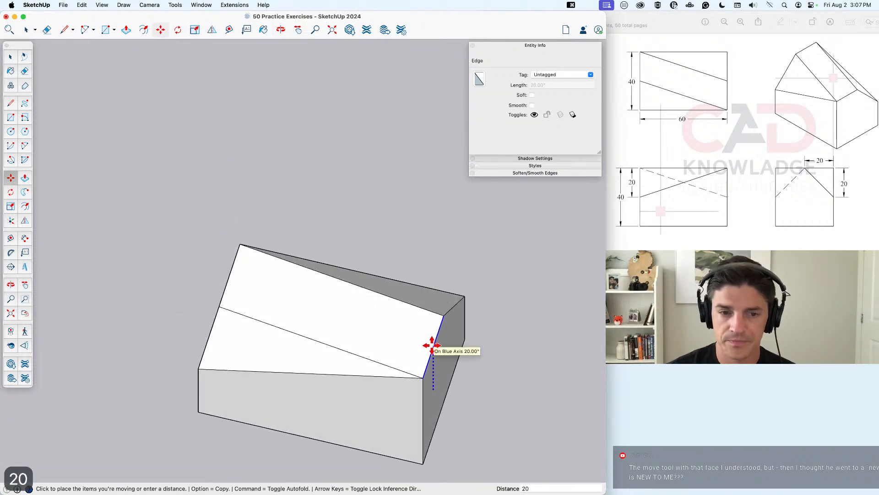
key(Return)
middle_drag(434, 344, 355, 285)
key(space)
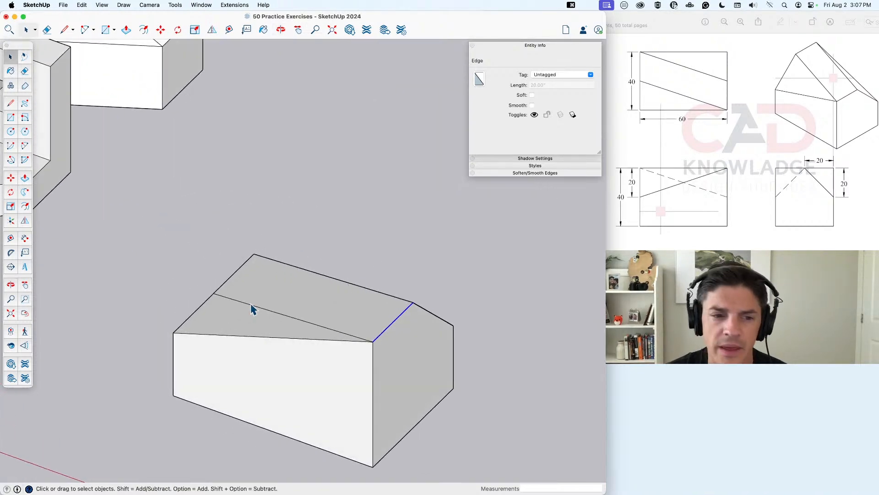
Step: Raise the half edge between the diagonals at the opposite end of the top by 20" along the blue axis
middle_drag(171, 338, 467, 298)
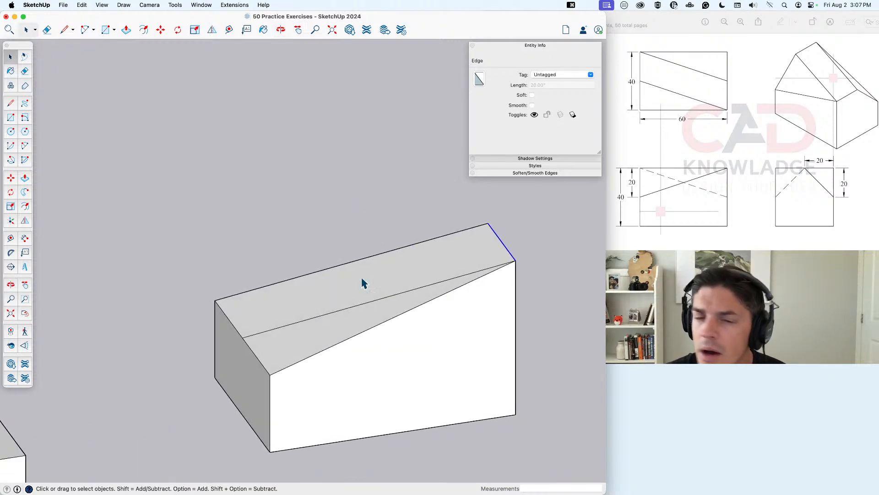
key(m)
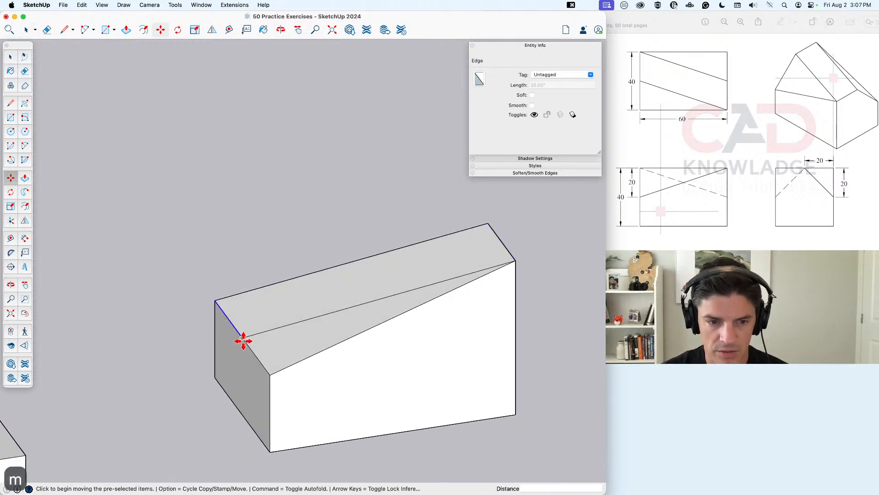
click(244, 339)
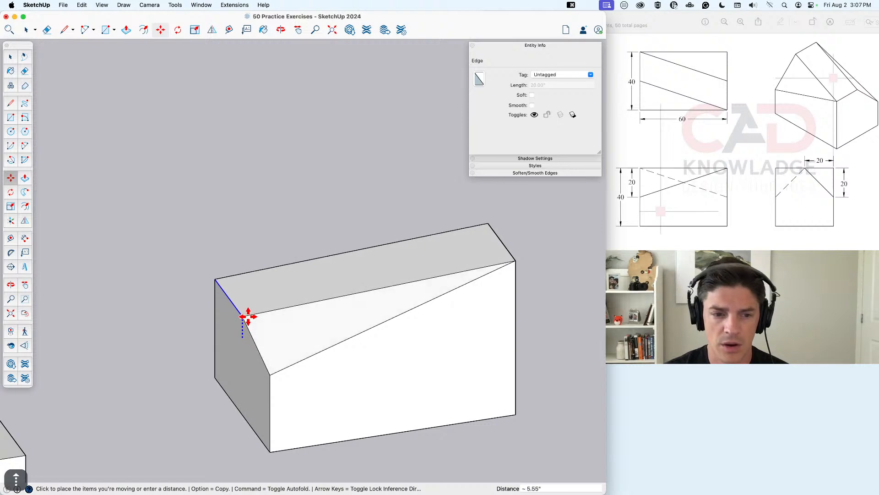
text(20)
key(Return)
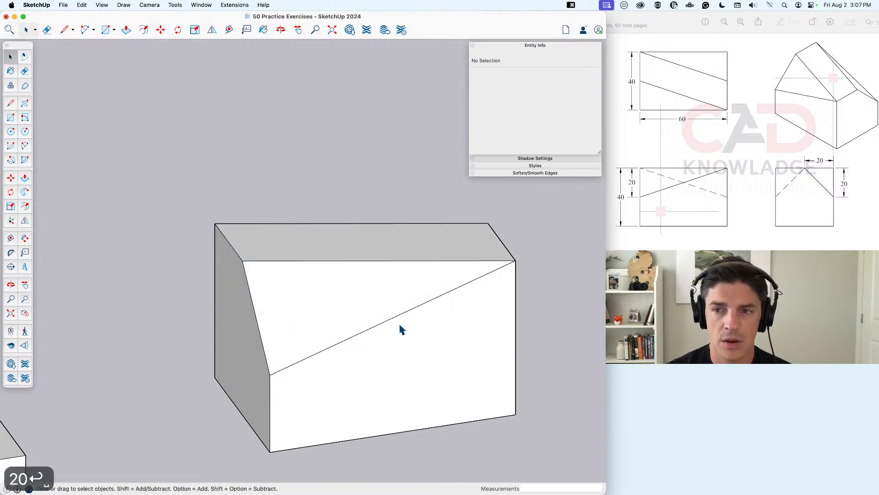
middle_drag(400, 330, 256, 333)
key(super+7)
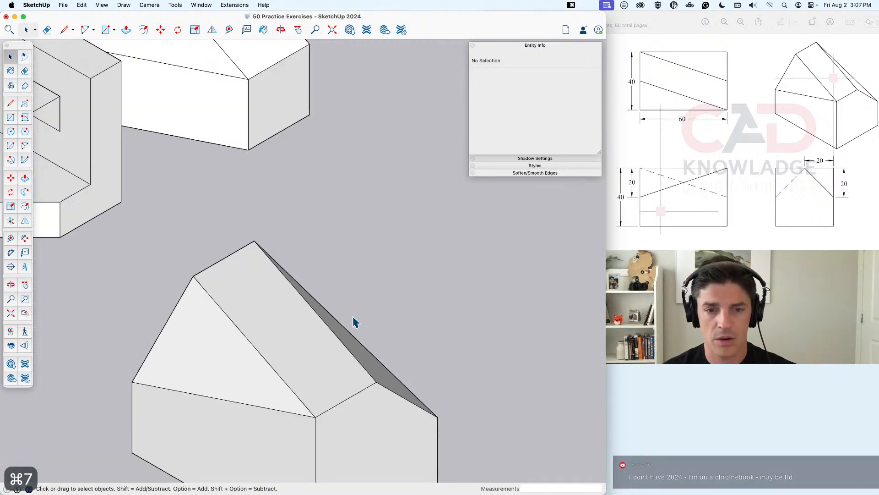
scroll(306, 392, down, 3)
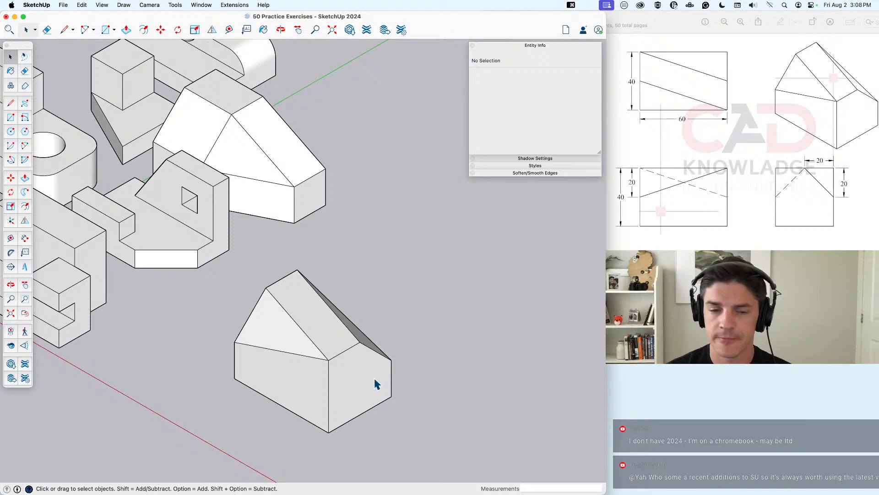
Step: Measure the sloped edge of the end face with the Tape Measure
key(t)
middle_drag(402, 365, 277, 259)
click(299, 299)
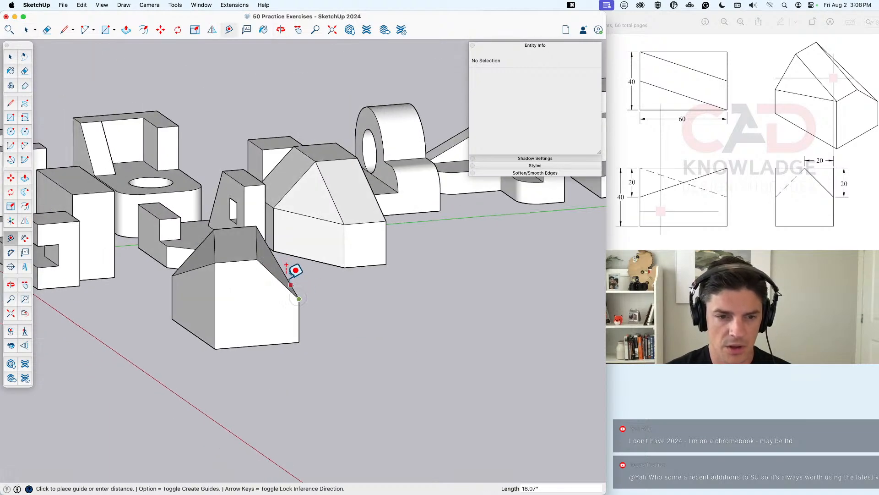
click(256, 245)
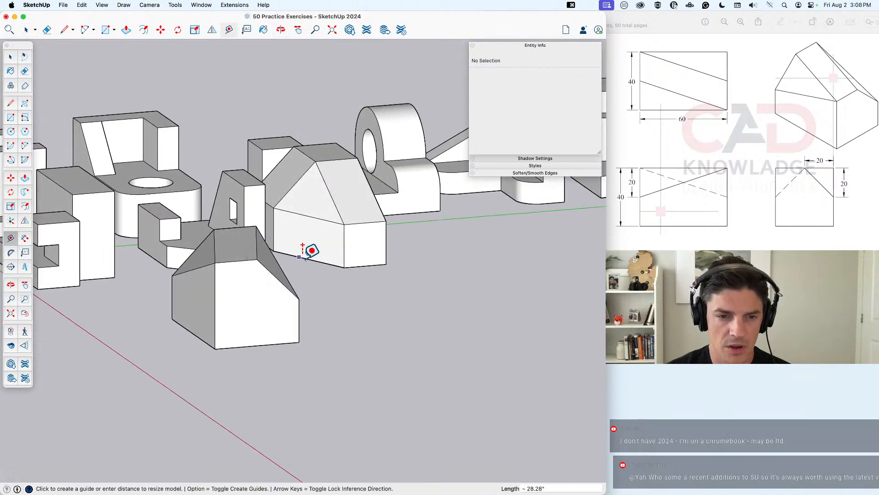
click(257, 259)
click(299, 298)
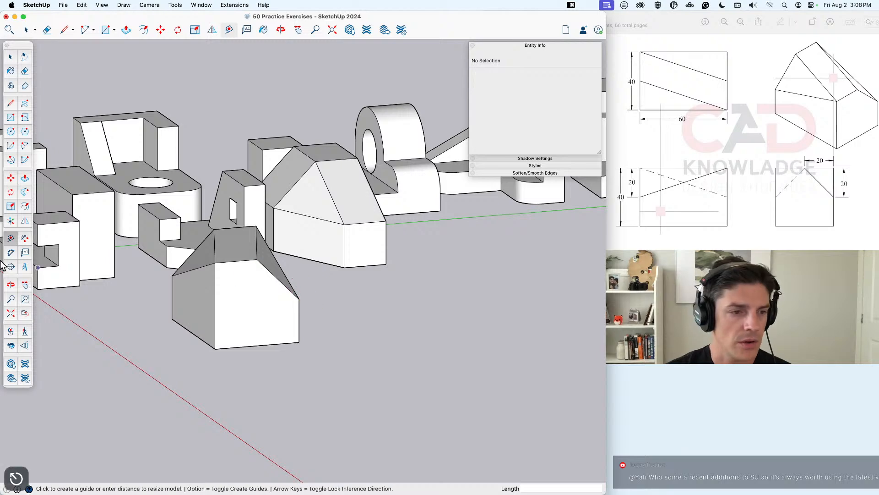
Step: Add a linear dimension to the sloped edge of the end face, and undo it
click(26, 239)
scroll(262, 248, up, 5)
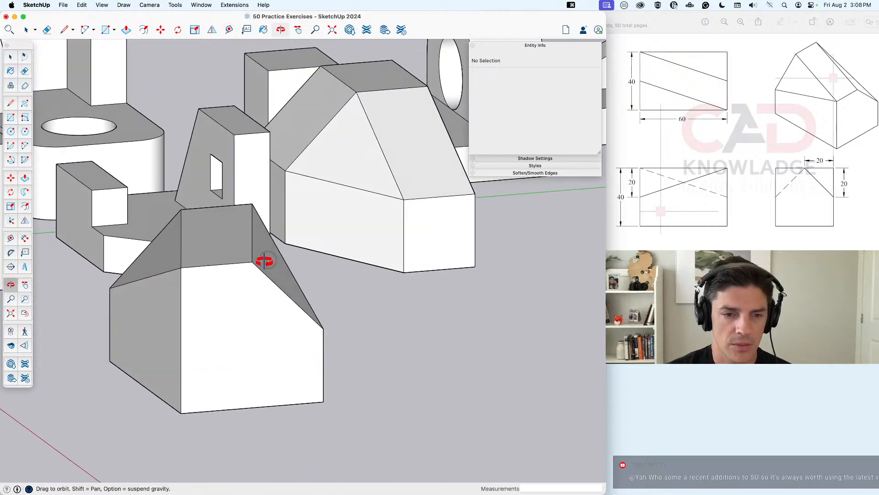
click(220, 291)
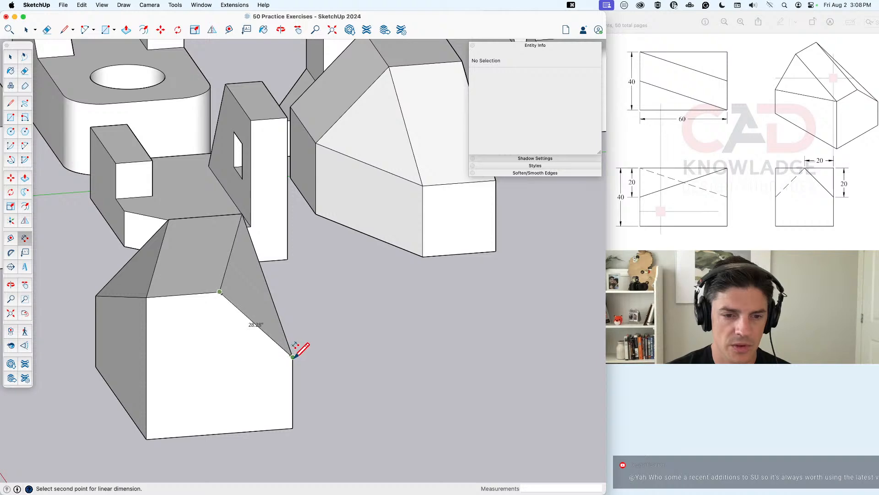
click(293, 356)
click(402, 338)
middle_drag(402, 337, 475, 354)
scroll(564, 353, down, 3)
key(super+z)
key(space)
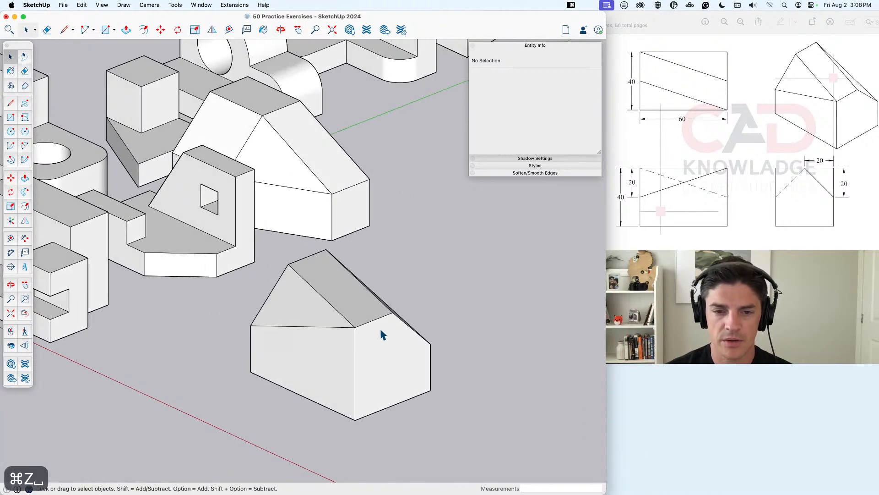
Step: Group the whole Practice 14 solid and name the group instance "Practice – 14"
triple_click(383, 334)
right_click(362, 332)
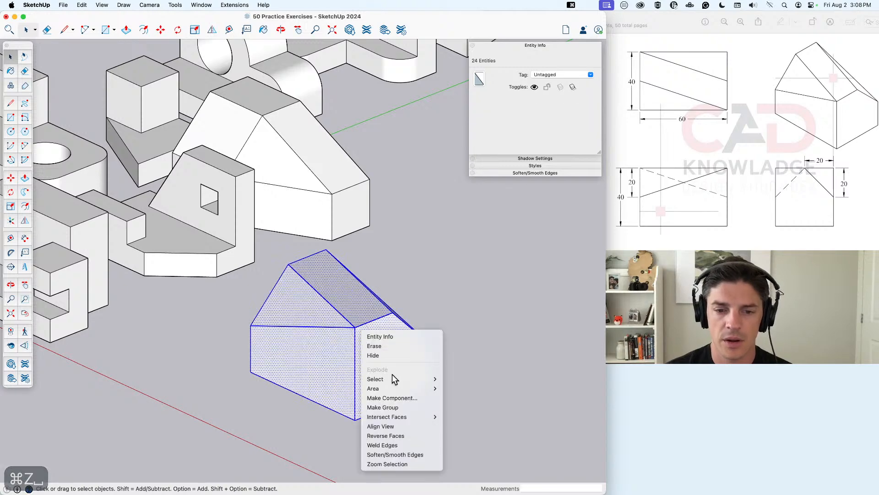
click(413, 408)
click(741, 196)
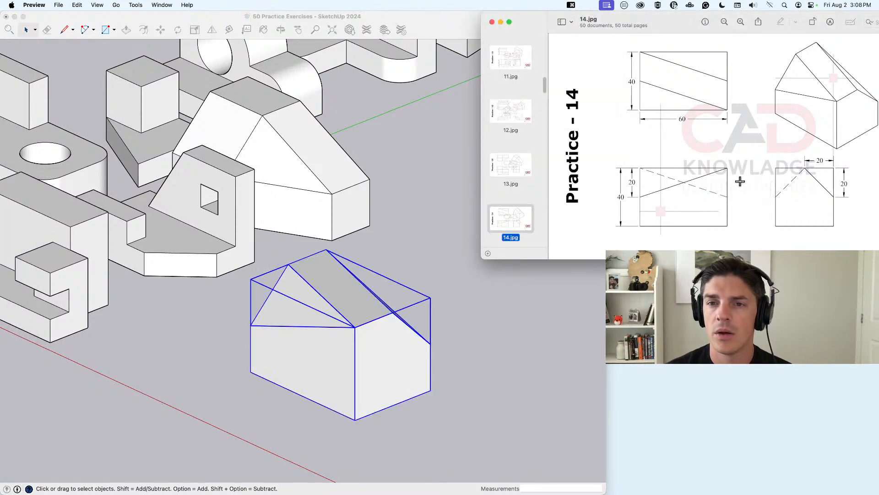
click(527, 334)
text(P)
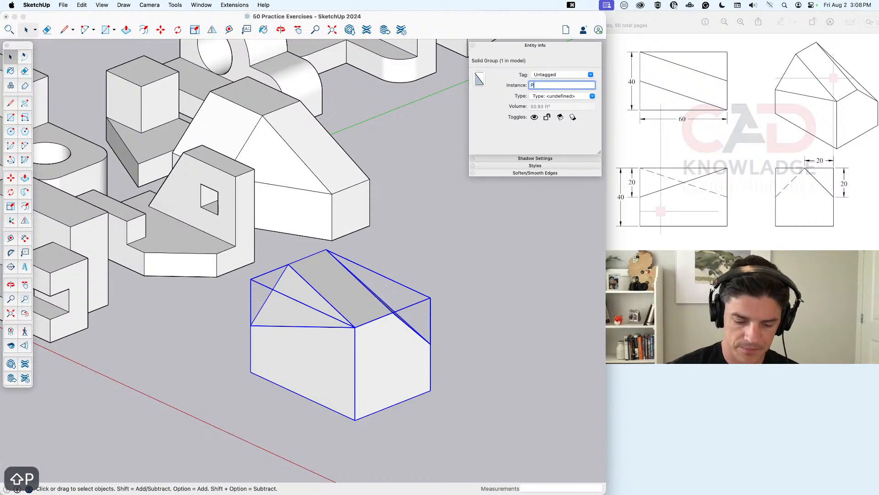
text(ractice – 14)
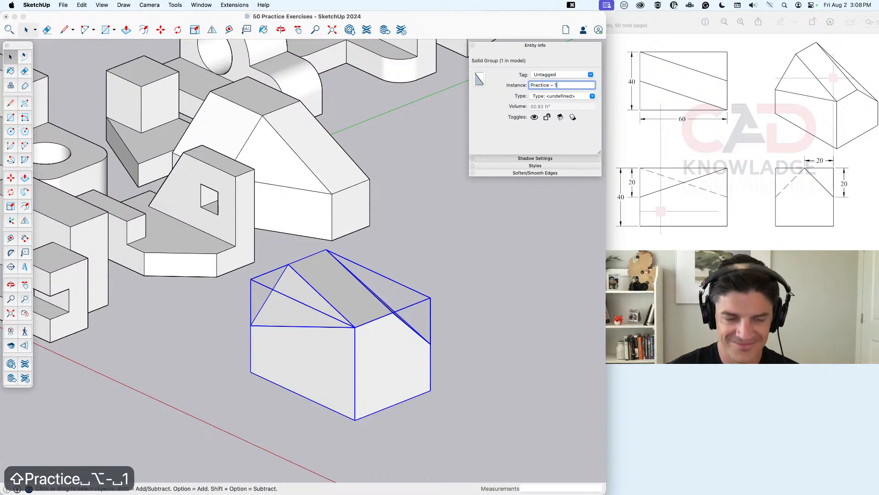
key(Return)
Step: Move the new group by its front bottom corner into line with the finished models, just behind the faceted Practice 13 block
mouse_move(321, 344)
middle_down()
mouse_move(466, 351)
mouse_move(340, 350)
middle_up()
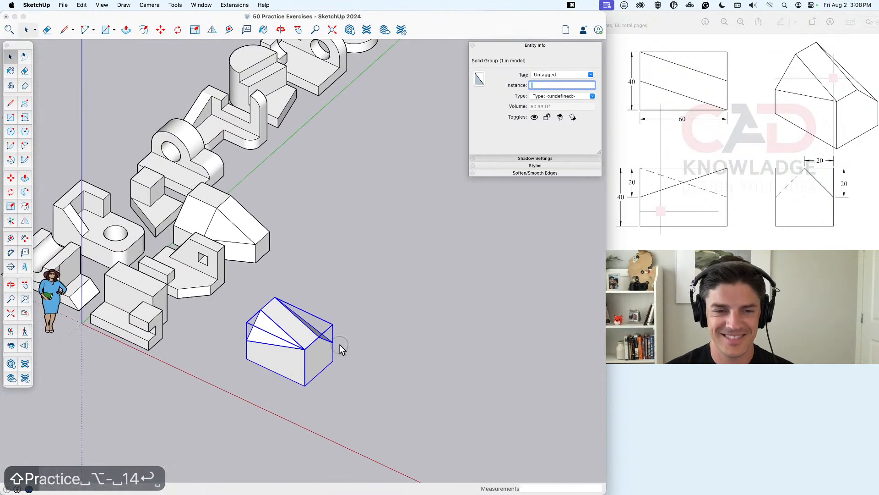
text(m)
click(304, 388)
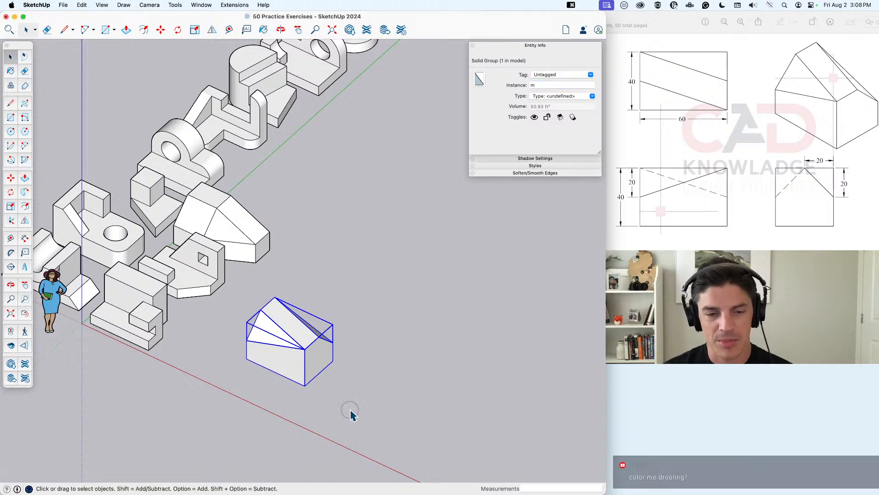
key(m)
click(304, 367)
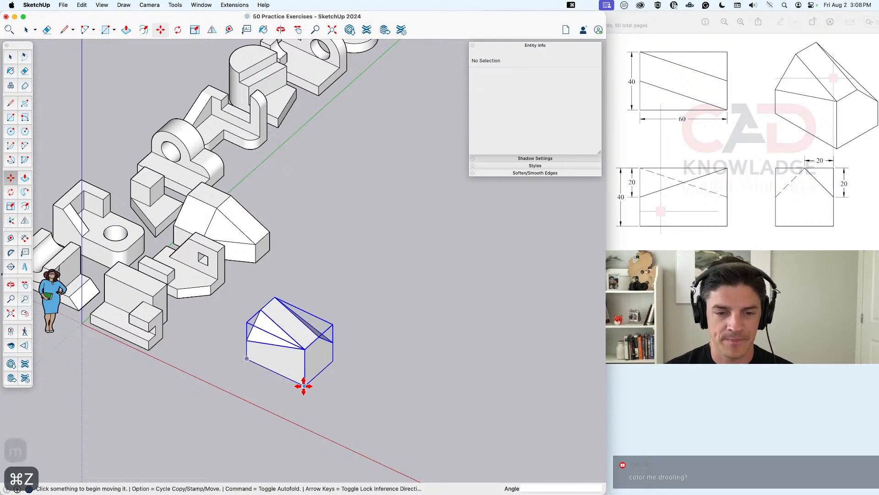
click(305, 385)
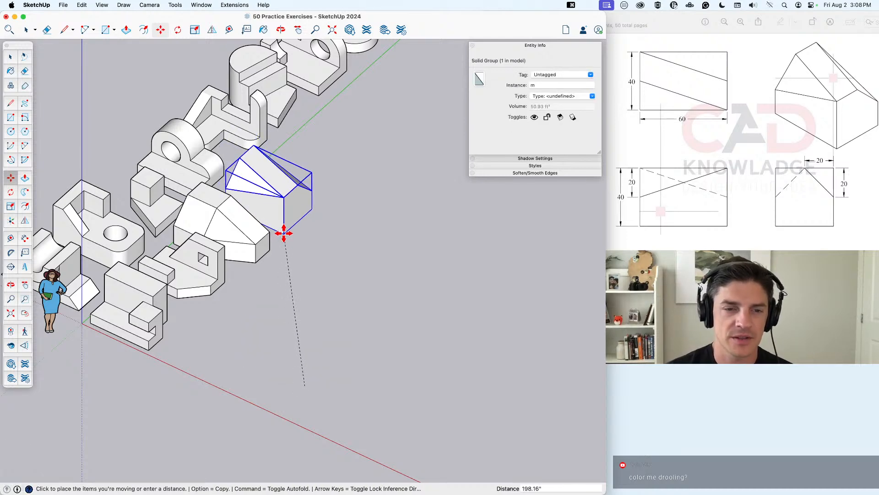
click(283, 233)
key(space)
click(295, 300)
scroll(297, 303, down, 4)
shift+middle_drag(323, 324, 270, 298)
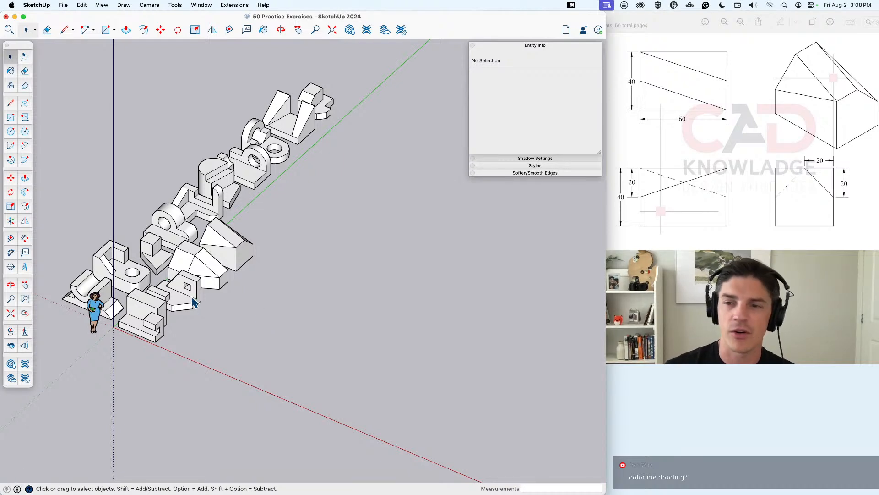
Step: Switch to Preview and open the Practice 15 drawing, 15.jpg
scroll(238, 349, down, 2)
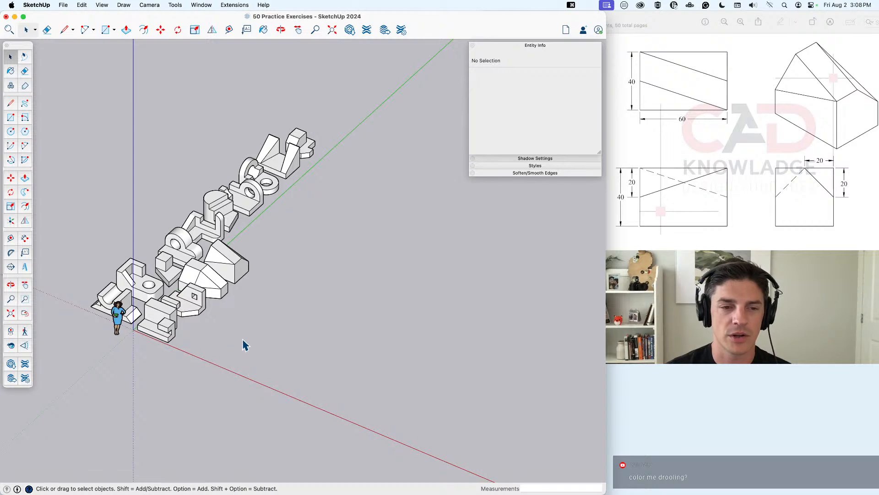
middle_drag(243, 345, 263, 340)
click(713, 227)
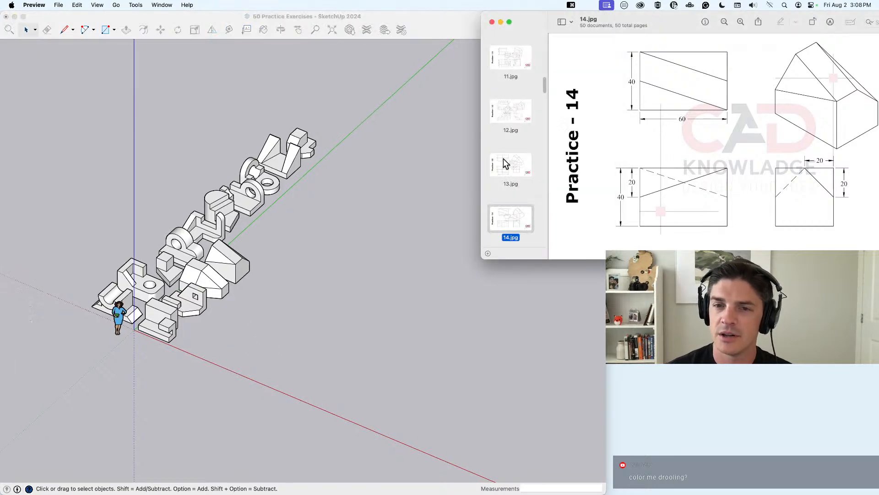
scroll(504, 165, down, 2)
scroll(526, 185, up, 2)
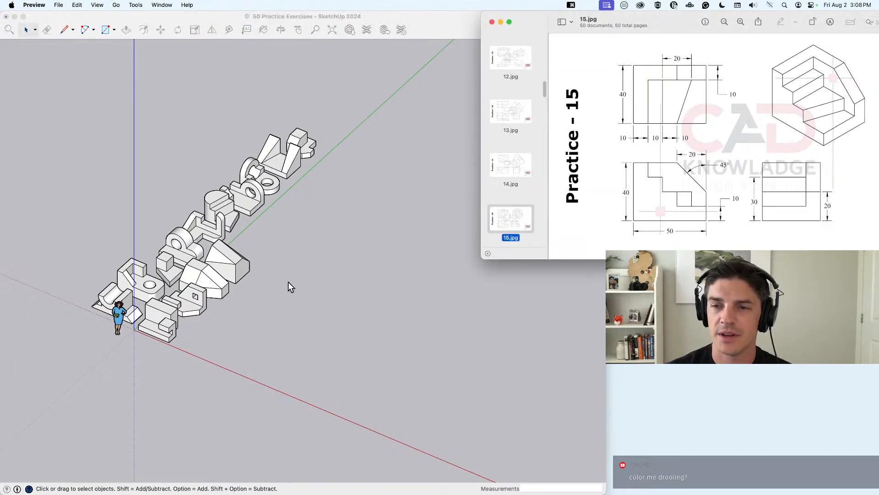
Step: Switch to SketchUp and draw a vertical 50 by 40 rectangle along the red axis, clear of the finished models
click(249, 353)
mouse_move(259, 346)
middle_down()
mouse_move(238, 330)
mouse_move(255, 335)
middle_up()
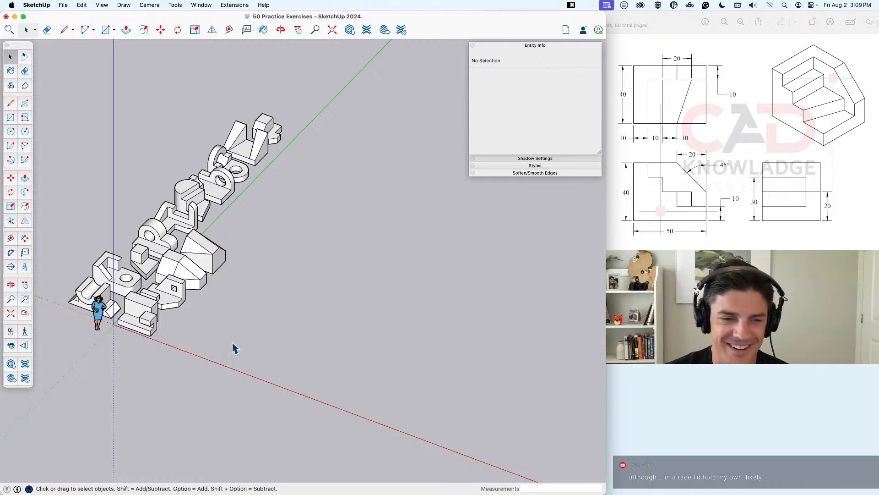
middle_drag(234, 348, 261, 306)
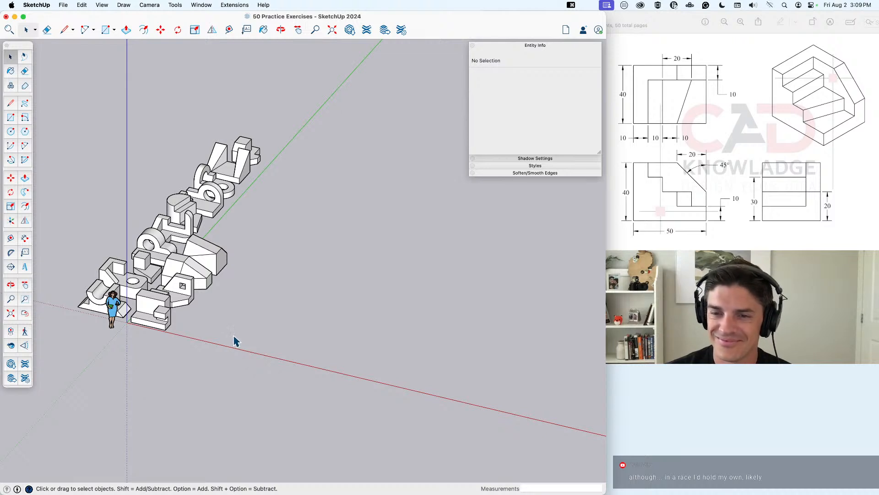
middle_drag(237, 346, 263, 309)
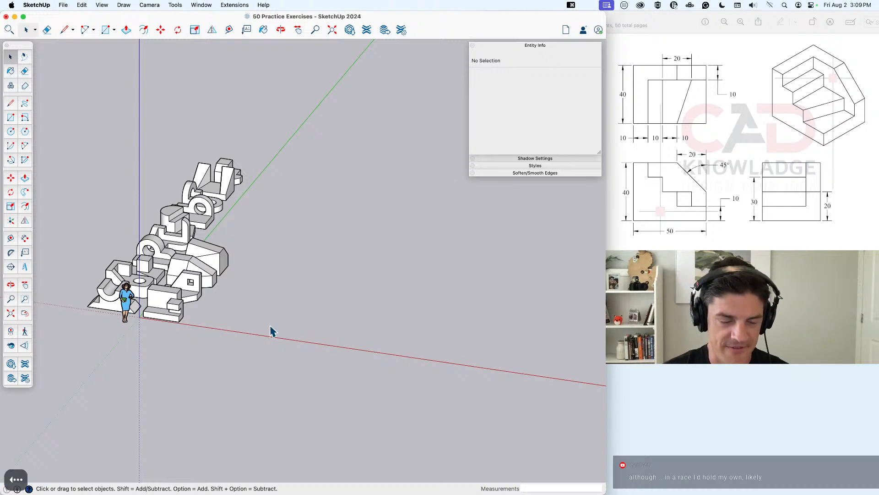
scroll(202, 327, up, 2)
key(r)
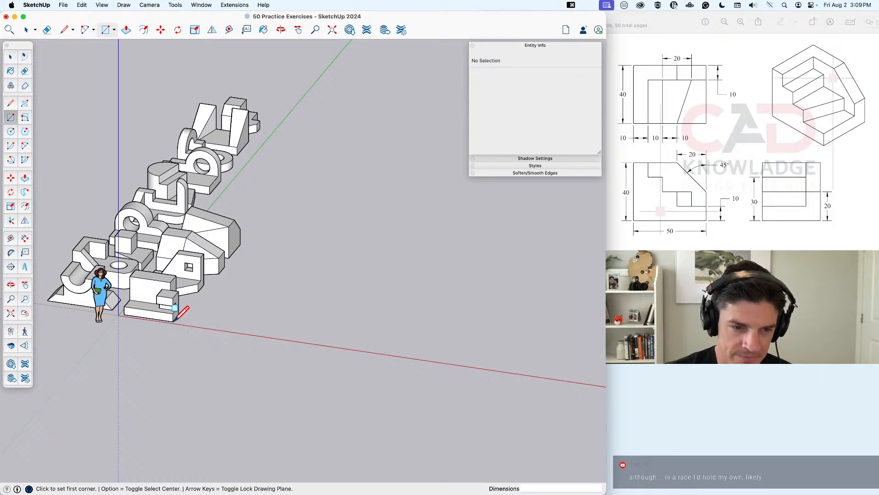
scroll(175, 320, up, 1)
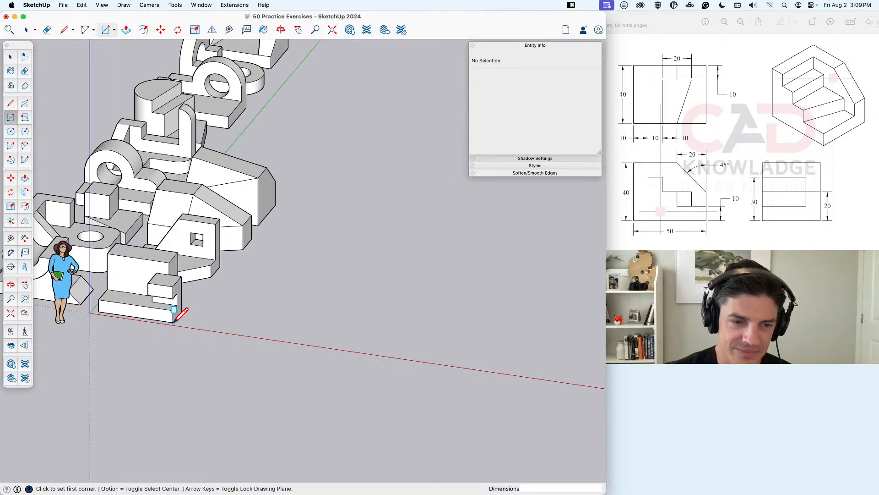
scroll(177, 316, up, 3)
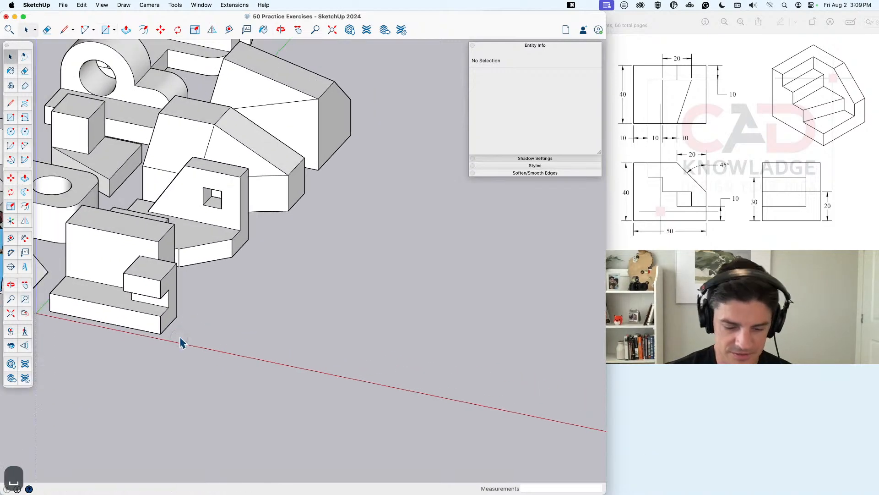
key(r)
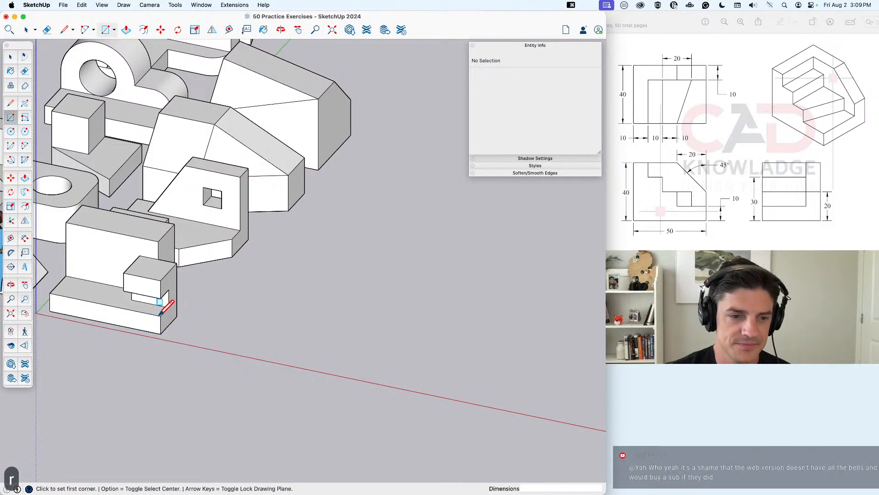
click(312, 339)
key(Escape)
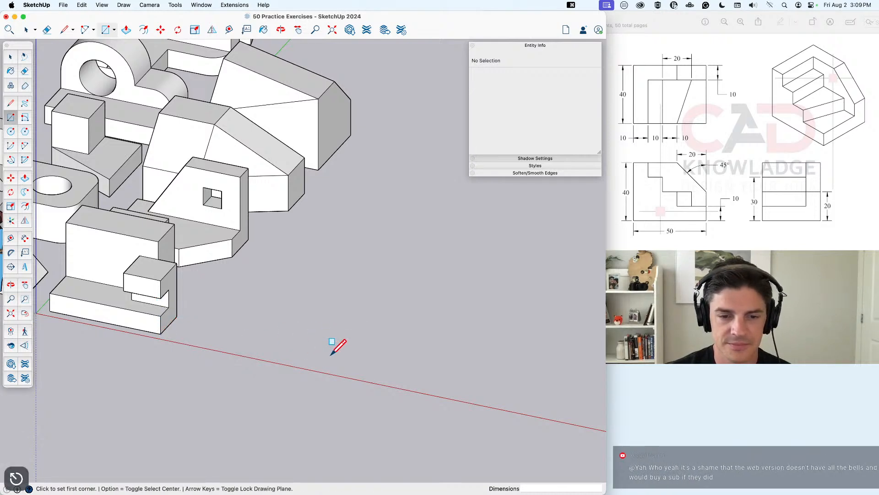
middle_drag(337, 348, 377, 339)
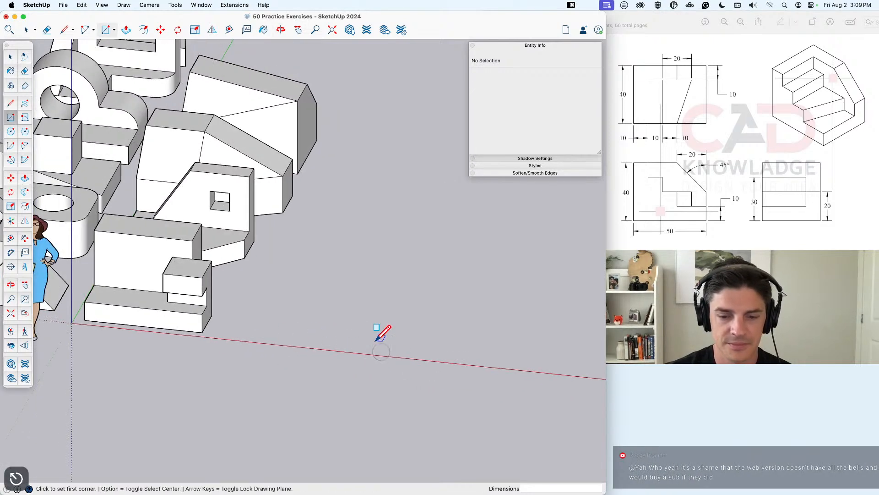
click(311, 338)
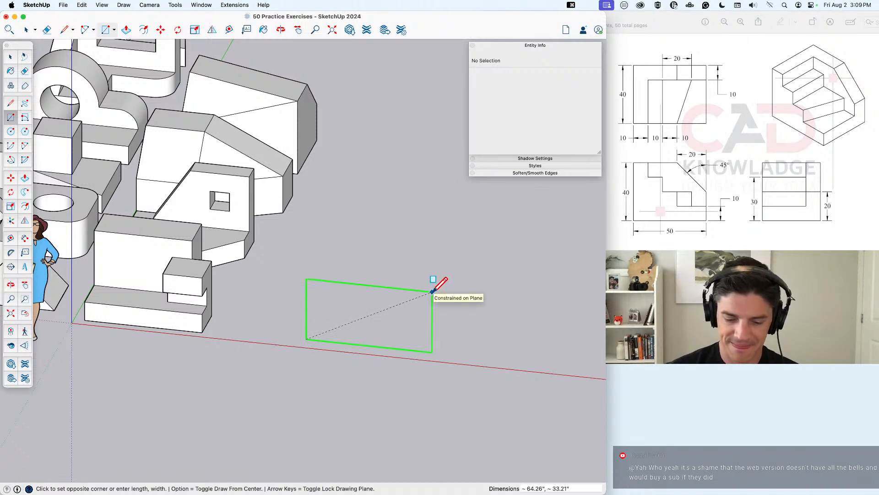
text(50,40)
key(Return)
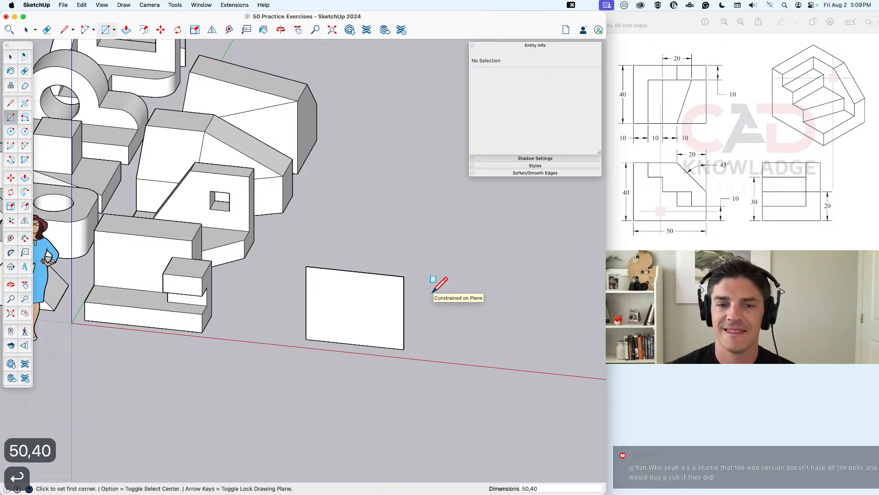
key(space)
Step: Place a vertical guide 20 inches in from the rectangle's right edge
middle_drag(403, 304, 355, 310)
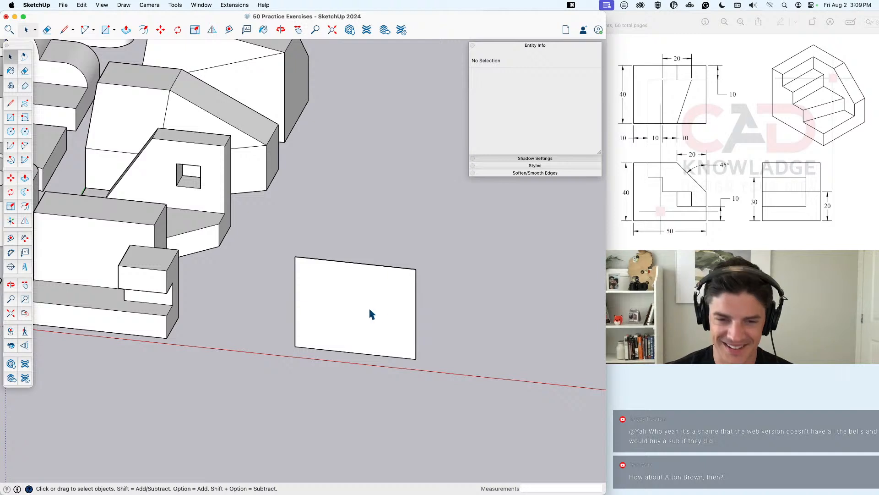
key(t)
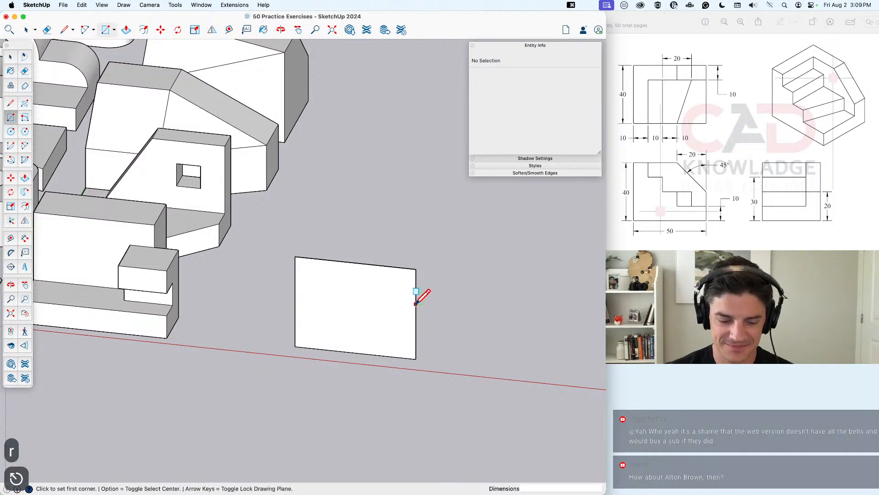
click(415, 286)
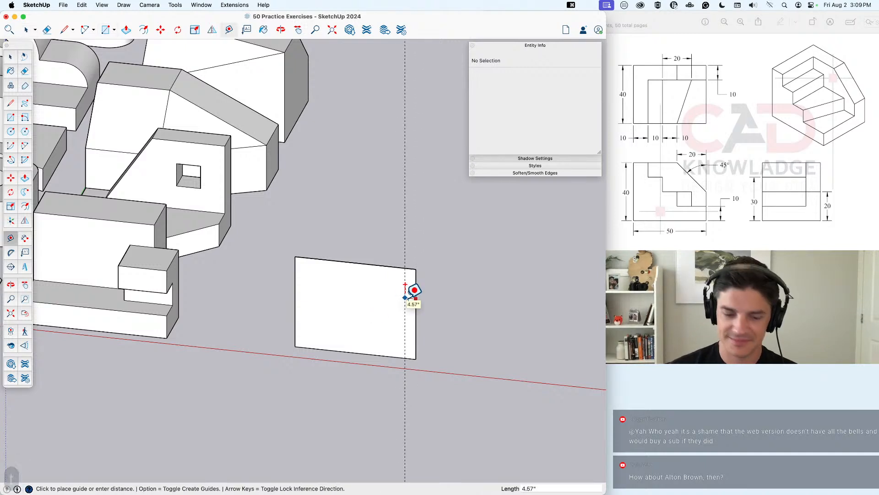
text(20)
key(Return)
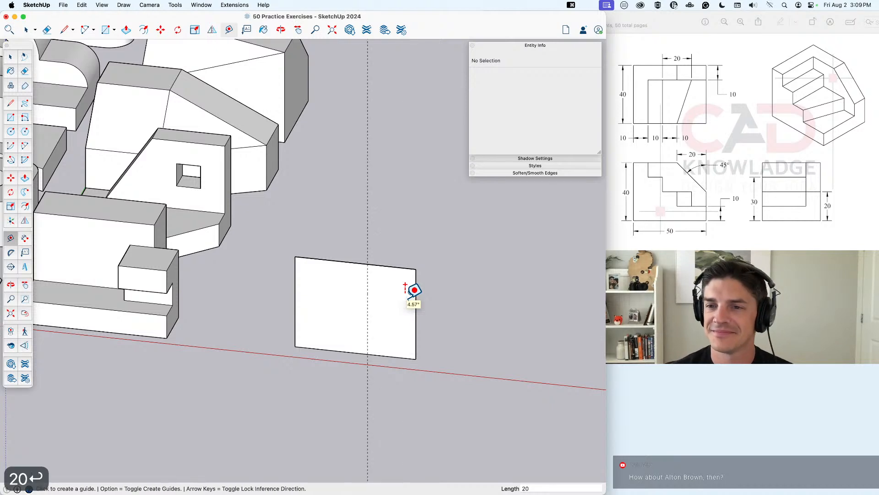
key(space)
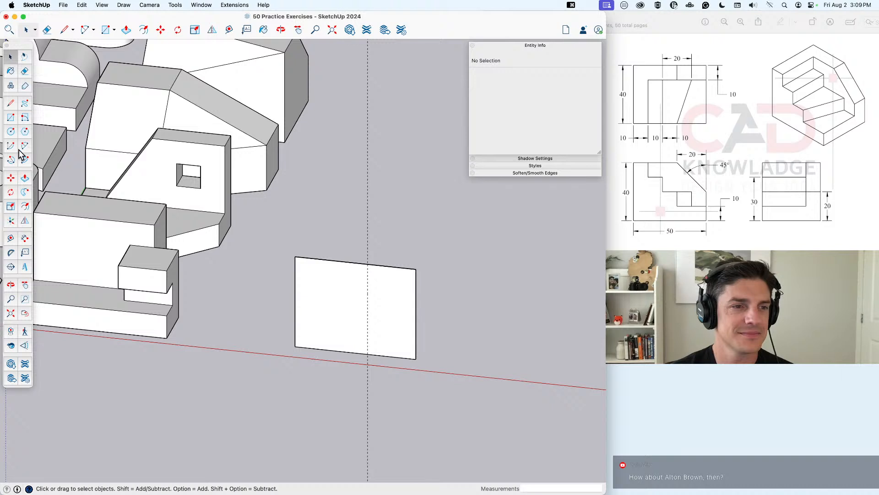
Step: Add a 45° guide with the Protractor where the vertical guide meets the top edge, sloping down to the rectangle's right edge
click(12, 253)
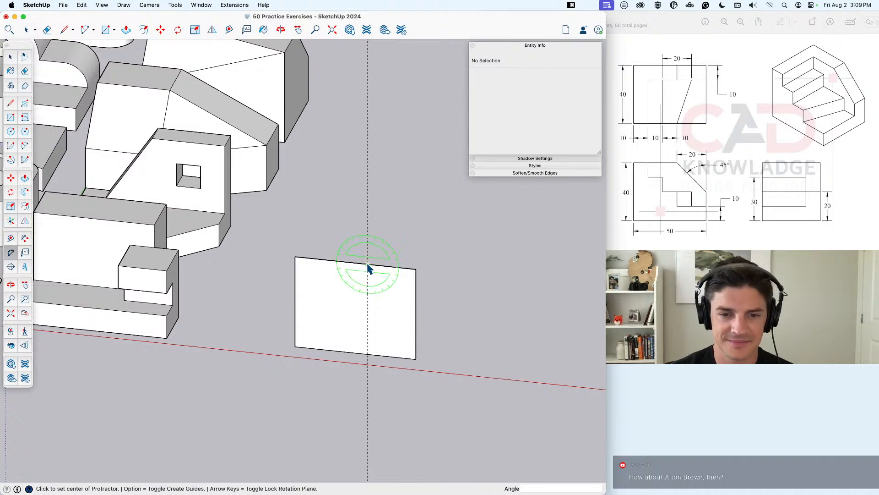
click(368, 264)
click(368, 279)
text(4)
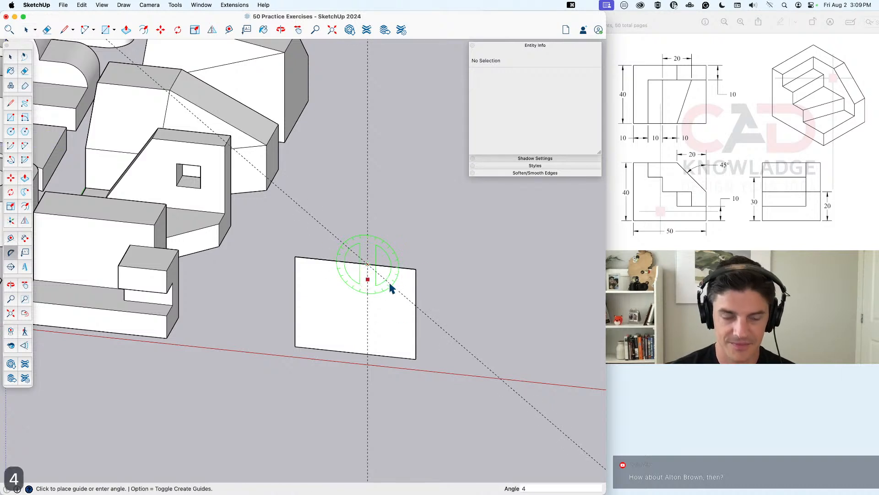
text(5)
key(Return)
Step: Draw a line along the 45° guide across the rectangle's upper right corner and erase the cut-off corner
key(l)
click(418, 313)
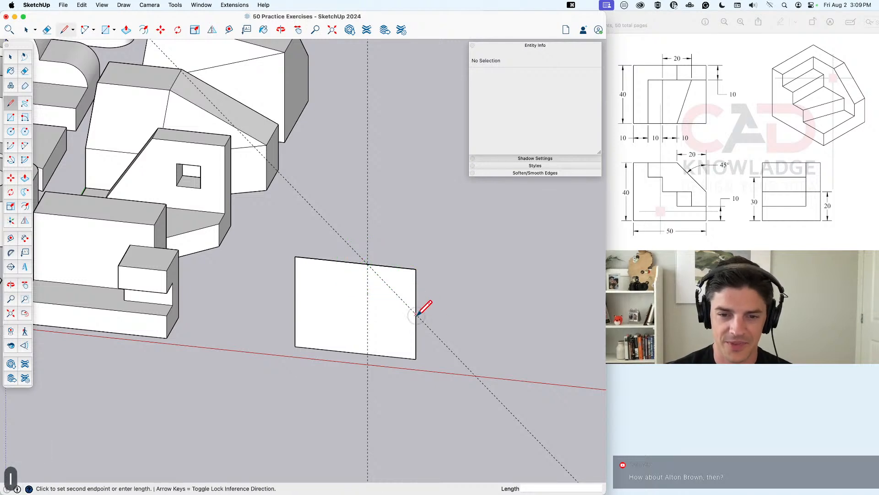
click(367, 264)
key(space)
key(e)
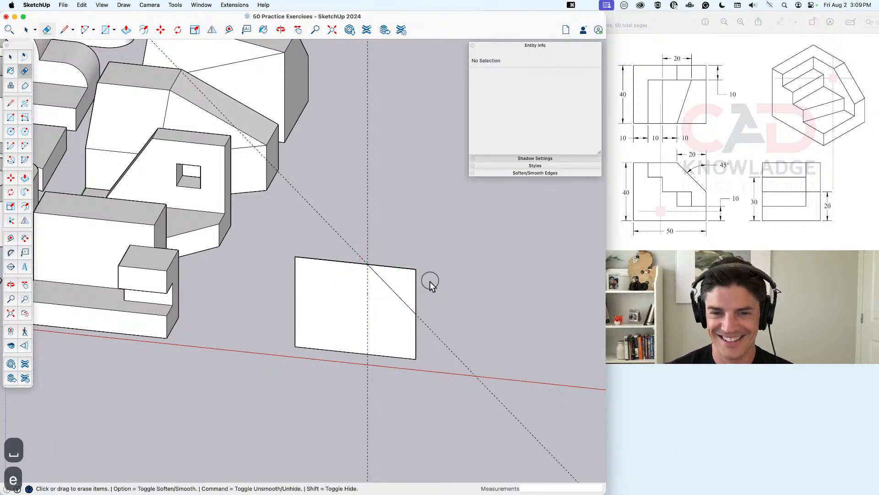
drag(421, 293, 420, 280)
key(space)
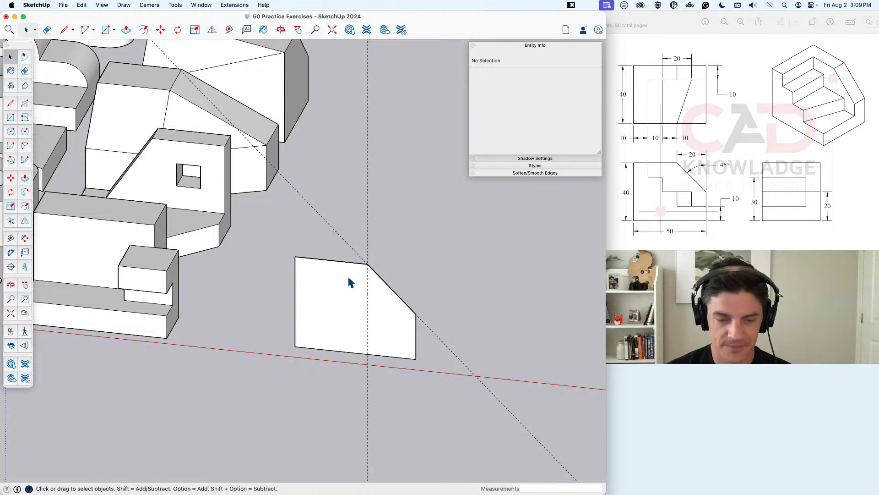
Step: Erase the vertical guide and the 45° guide
key(e)
drag(361, 248, 375, 244)
key(space)
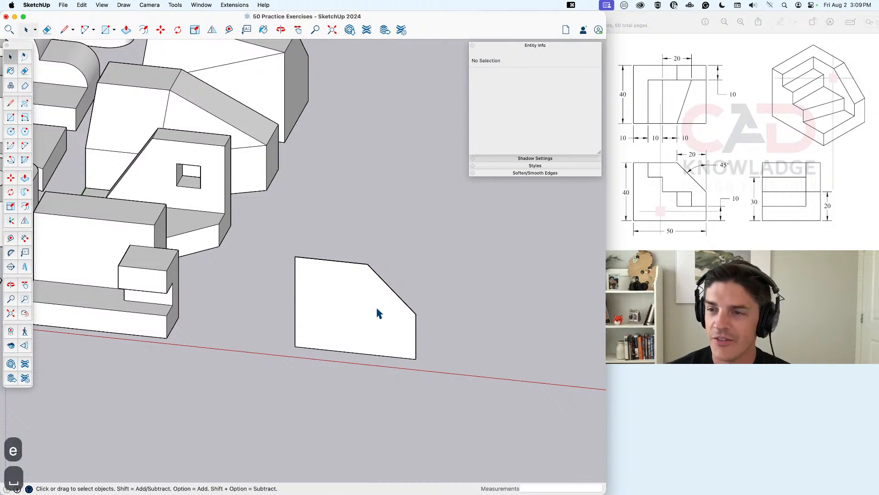
Step: Save the model and extrude the chamfered profile 10 inches toward the front
middle_drag(377, 310, 366, 323)
click(359, 324)
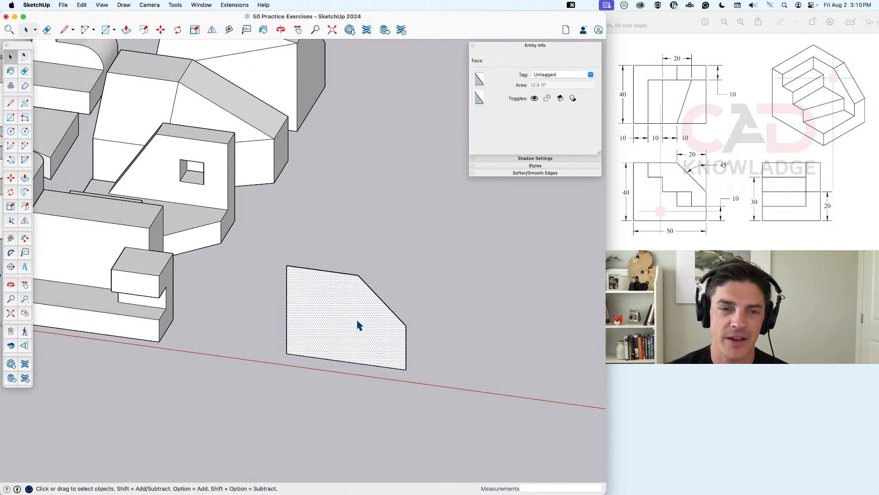
key(super+s)
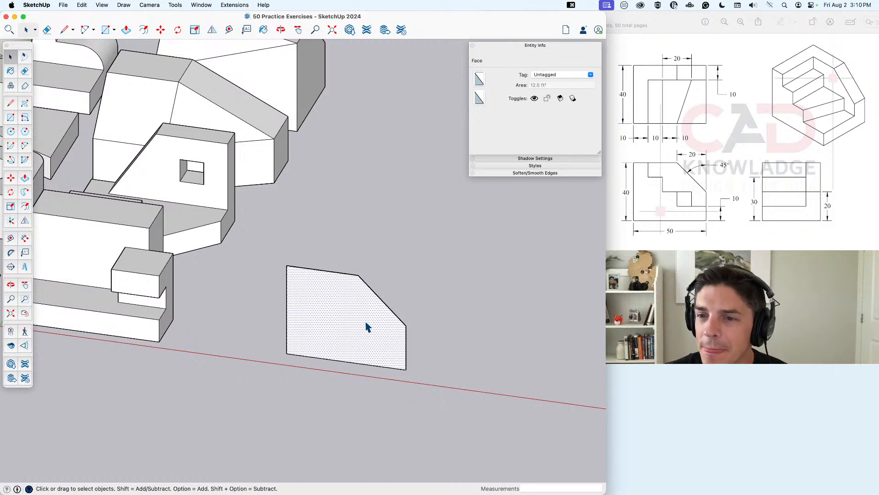
text(p)
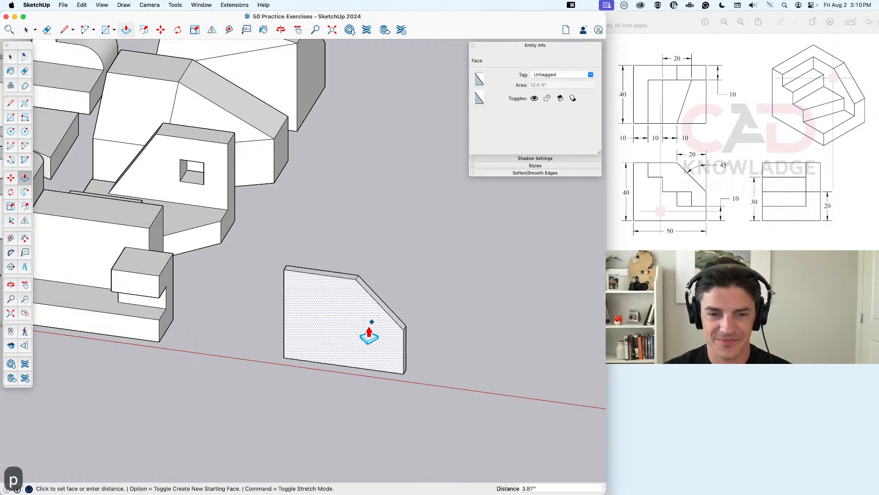
text(10)
key(Return)
key(space)
Step: Draw a stair outline on the front face, starting 10 inches along the top edge, with 10-inch drops and treads and a last tread reaching the right edge
middle_drag(367, 324, 359, 353)
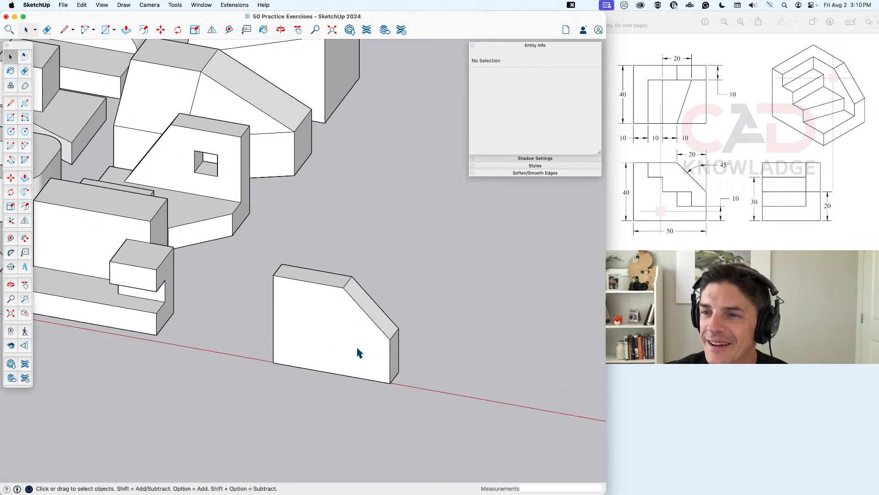
mouse_move(341, 358)
middle_down()
mouse_move(327, 362)
mouse_move(347, 347)
middle_up()
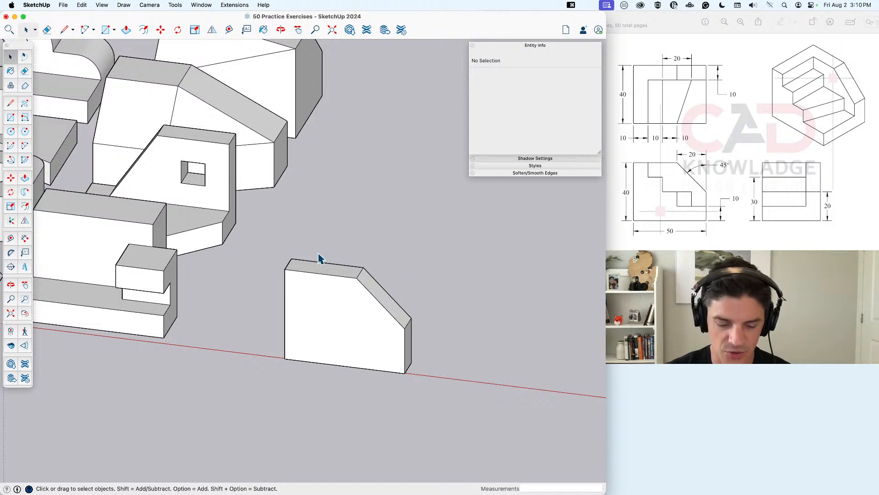
key(l)
click(285, 268)
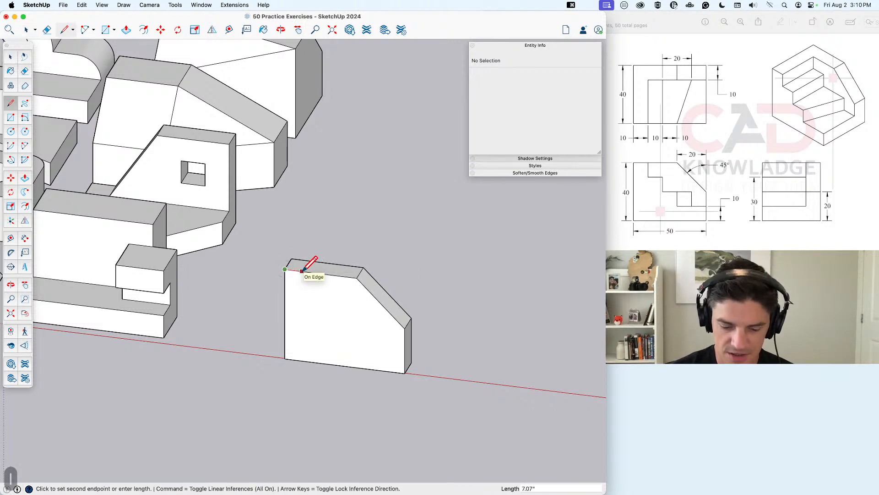
text(10)
key(Return)
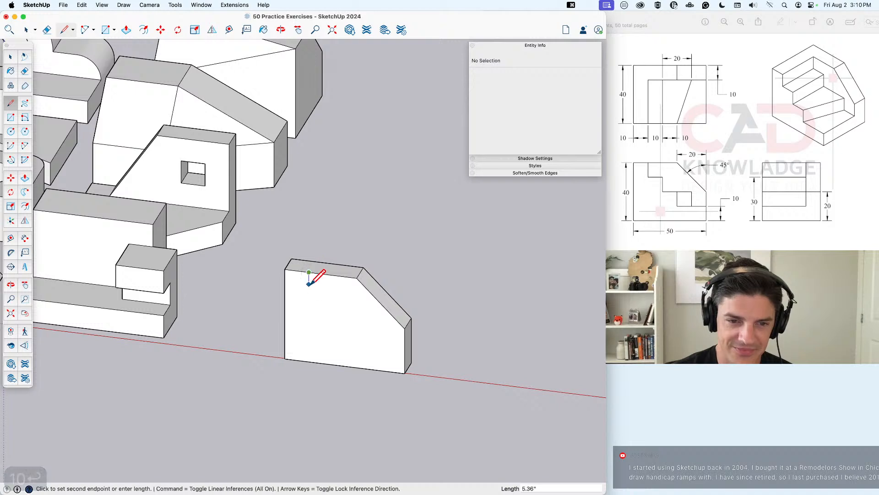
text(10)
key(Return)
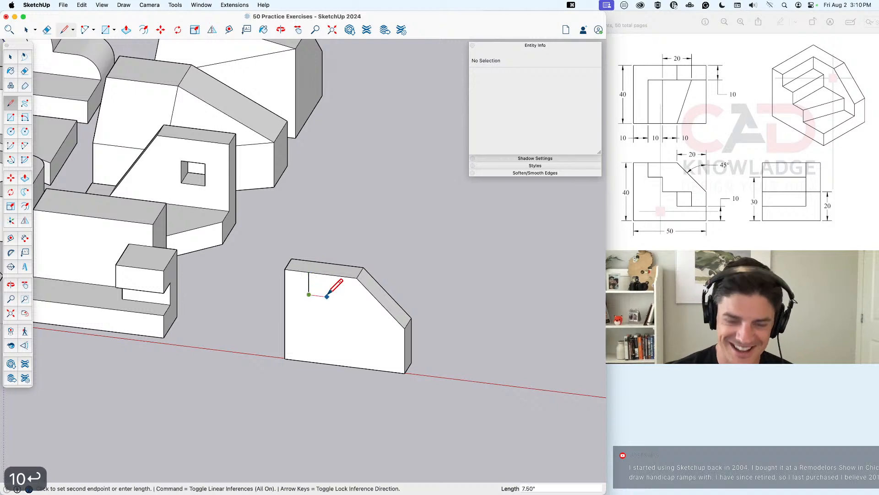
text(10)
key(Return)
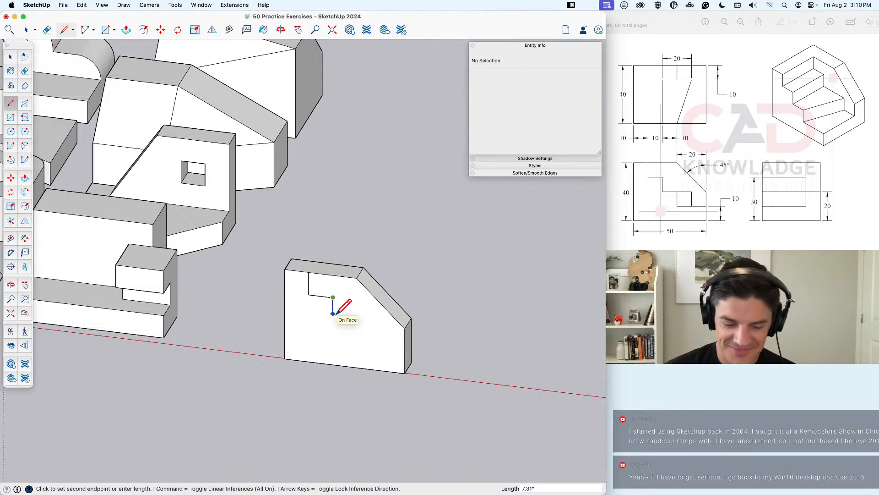
text(10)
key(Return)
text(10)
key(Return)
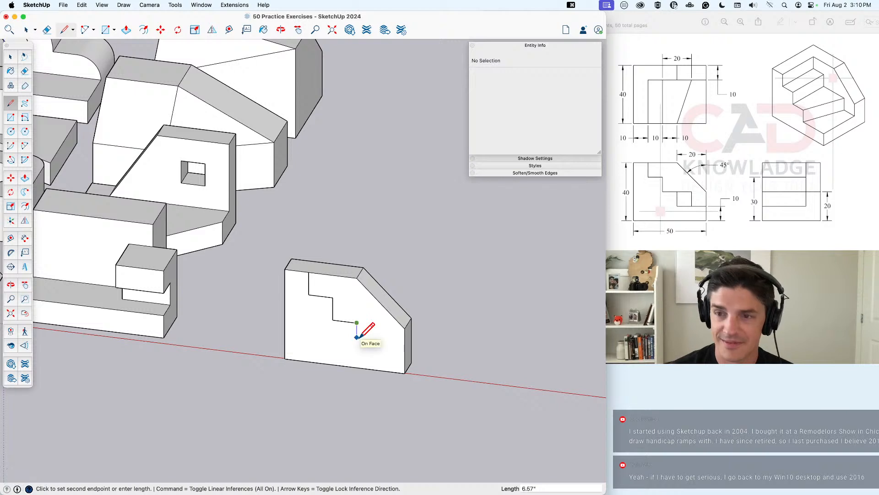
text(10)
key(Return)
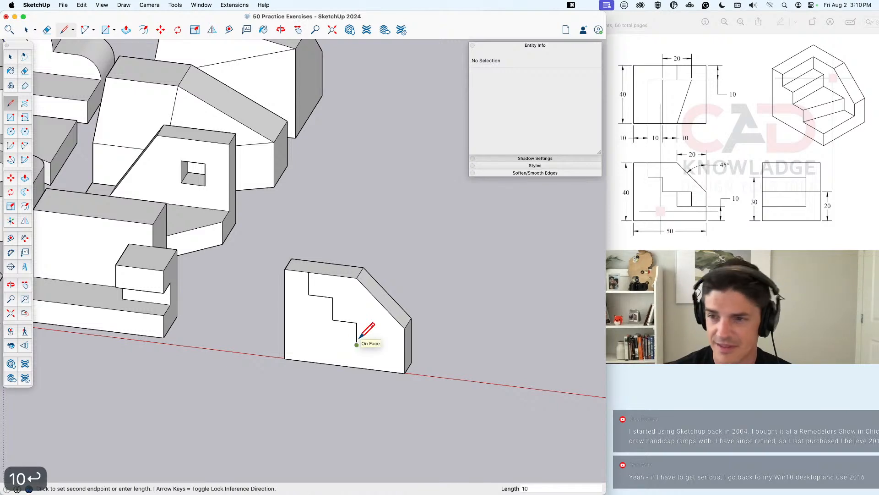
click(404, 351)
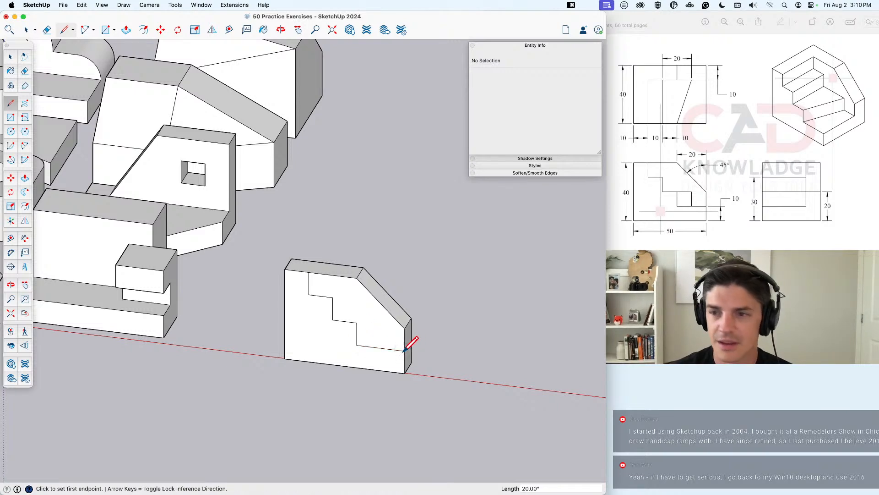
key(space)
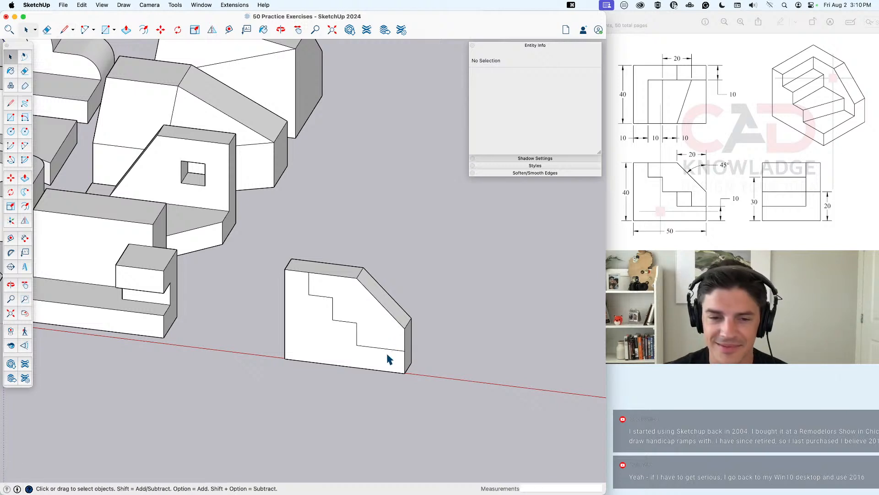
Step: Extrude the stair-shaped part of the front face 30 inches toward the front
click(387, 364)
key(p)
click(386, 370)
text(30)
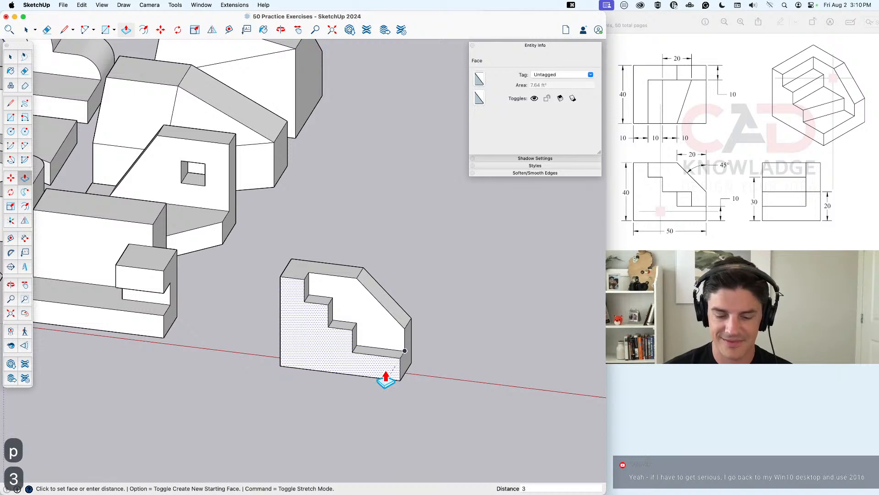
key(Return)
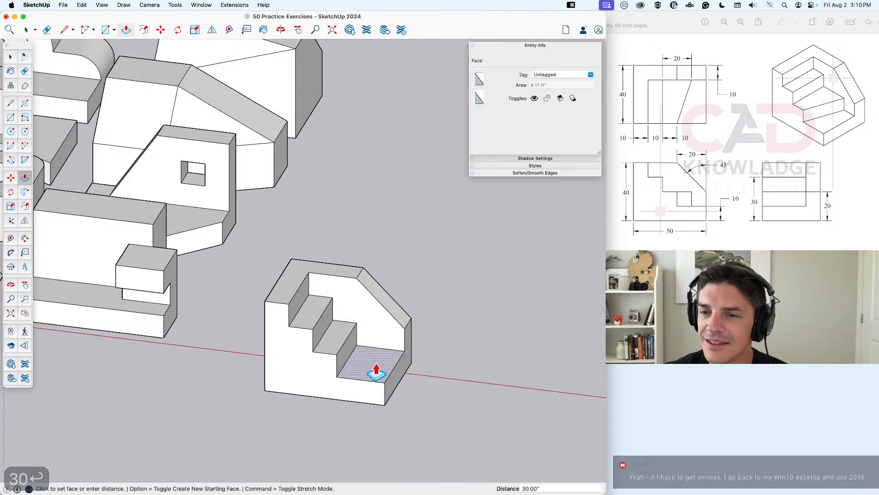
key(space)
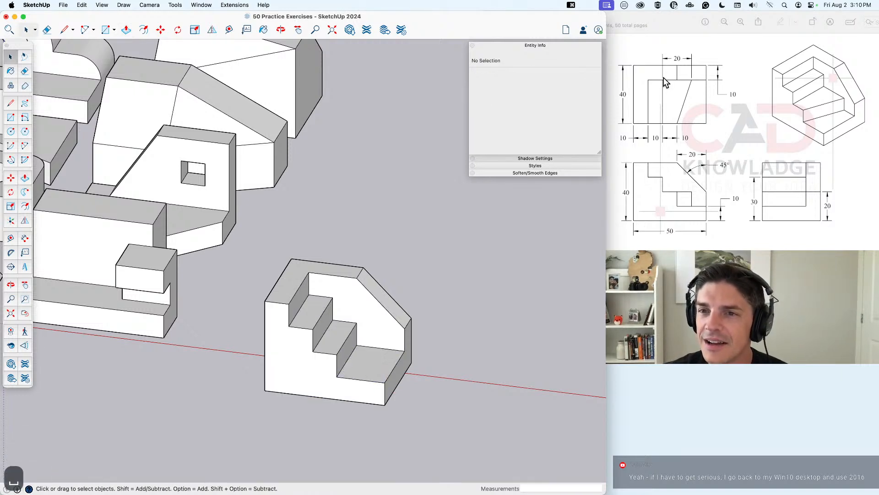
Step: Move the back vertical edge of the lowest riser 10 inches along the red axis to angle the riser
middle_drag(334, 332, 350, 350)
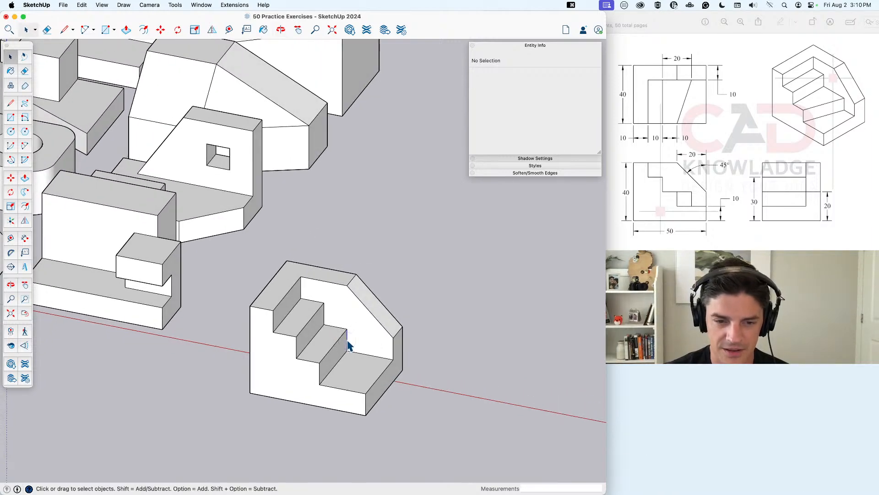
click(348, 350)
key(m)
click(351, 351)
text(10)
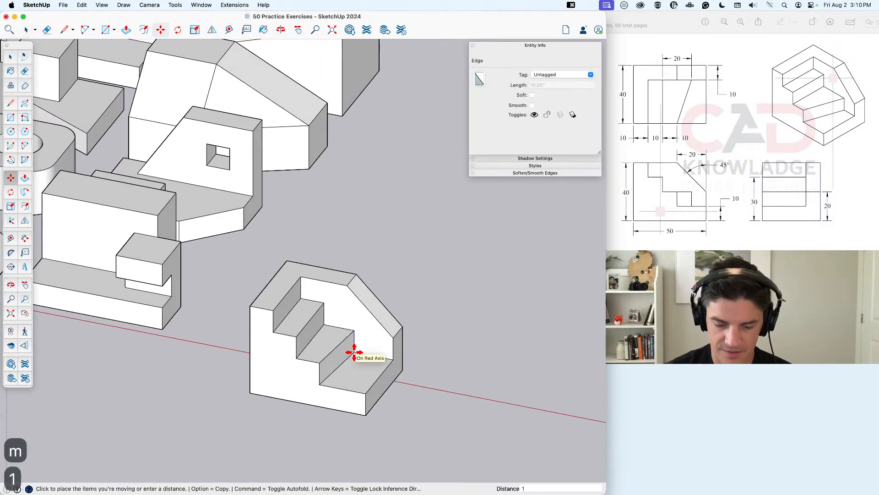
key(Return)
Step: Group the whole stepped block and set the group's instance name to "Practice – 15"
middle_drag(370, 383, 350, 353)
triple_click(348, 352)
right_click(346, 348)
click(387, 423)
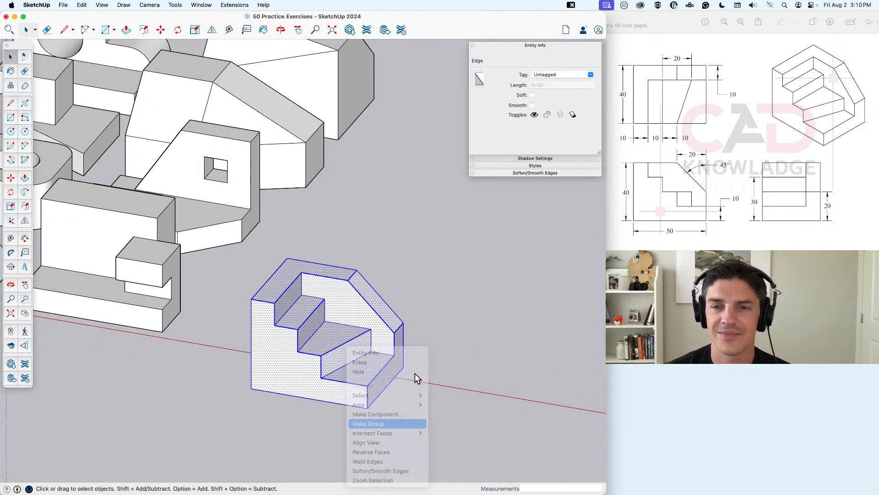
click(619, 174)
click(477, 351)
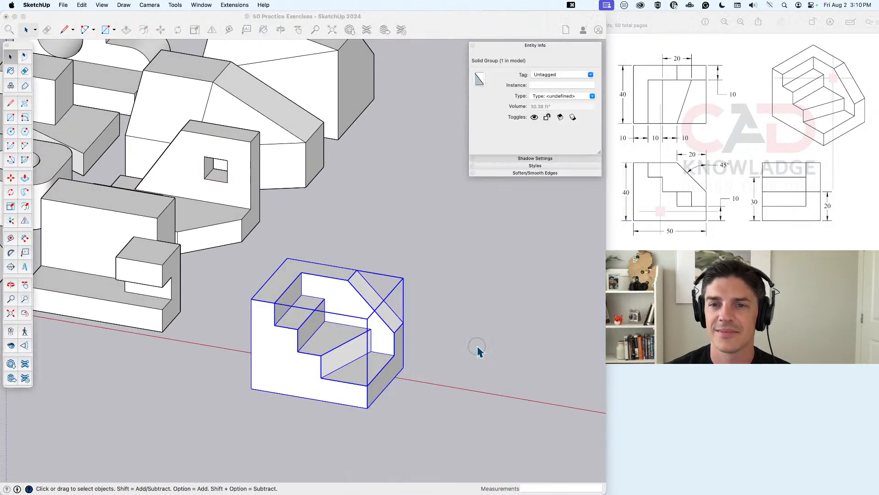
text(P)
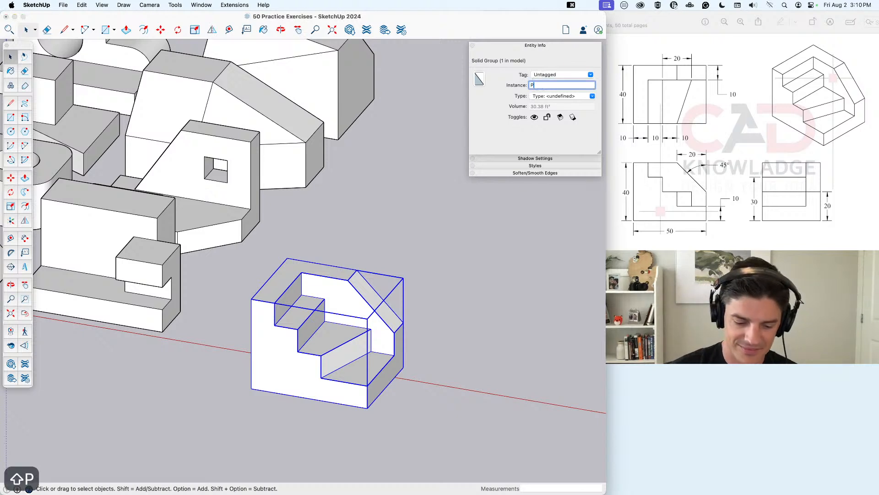
text(ractice – )
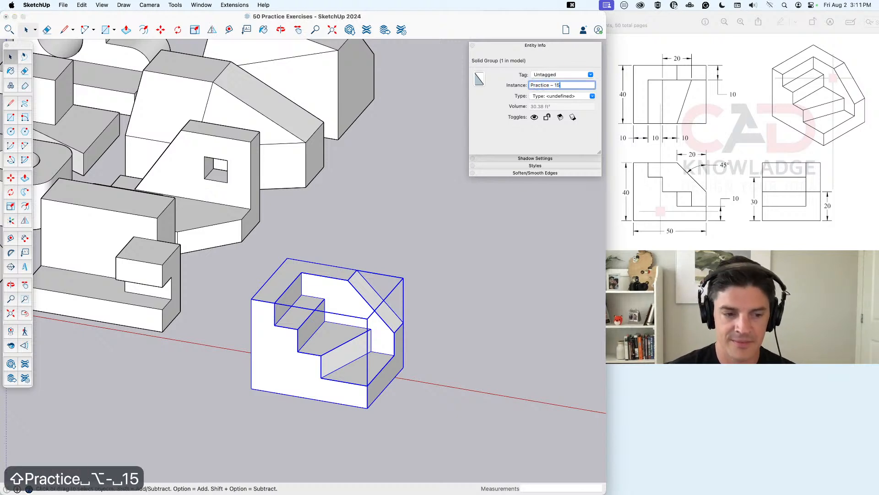
text(15)
key(Return)
Step: Move the Practice – 15 group by its front bottom corner to a free spot behind the row of finished models, then deselect it
scroll(494, 288, down, 5)
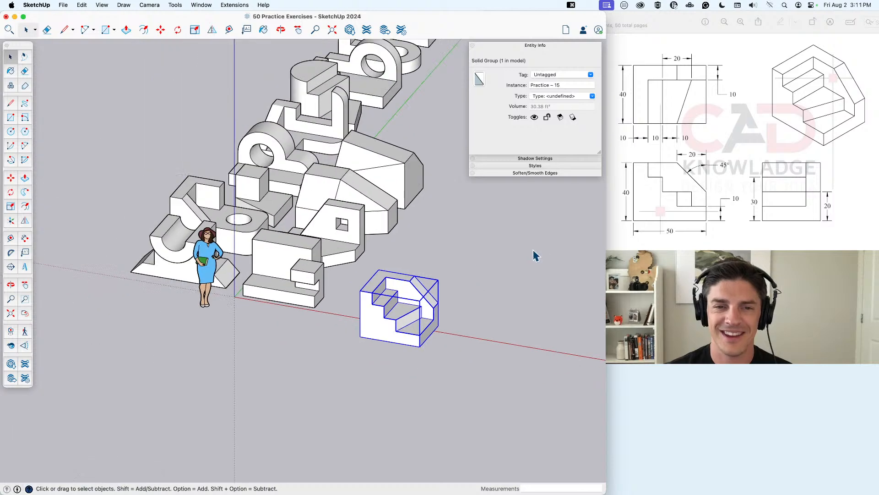
mouse_move(534, 252)
middle_down()
mouse_move(410, 304)
mouse_move(420, 290)
middle_up()
key(m)
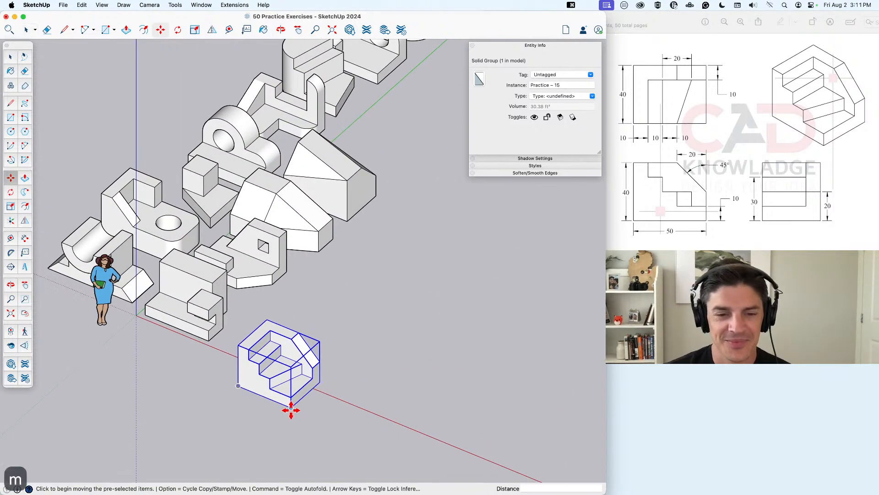
click(291, 406)
click(376, 196)
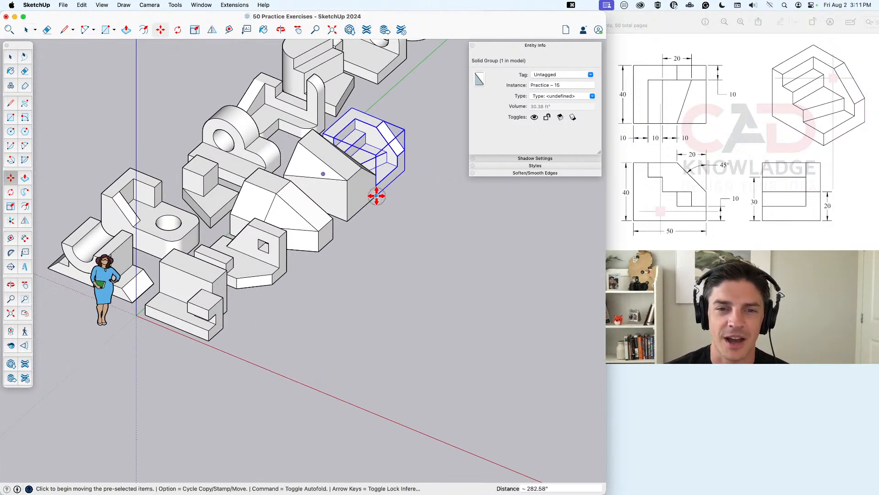
click(376, 197)
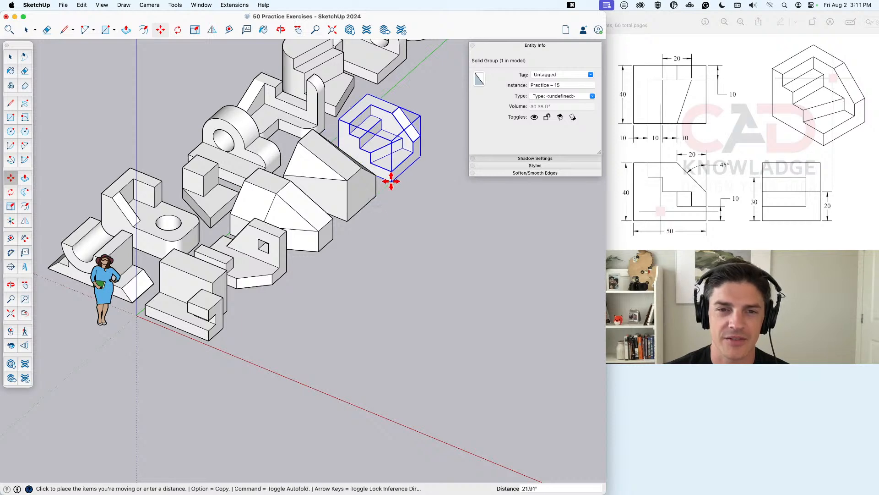
click(396, 178)
key(space)
click(403, 245)
Step: Switch to Preview, open the drawing 16.jpg, and return to the SketchUp model
middle_drag(450, 304, 338, 320)
scroll(364, 314, down, 2)
scroll(368, 300, down, 2)
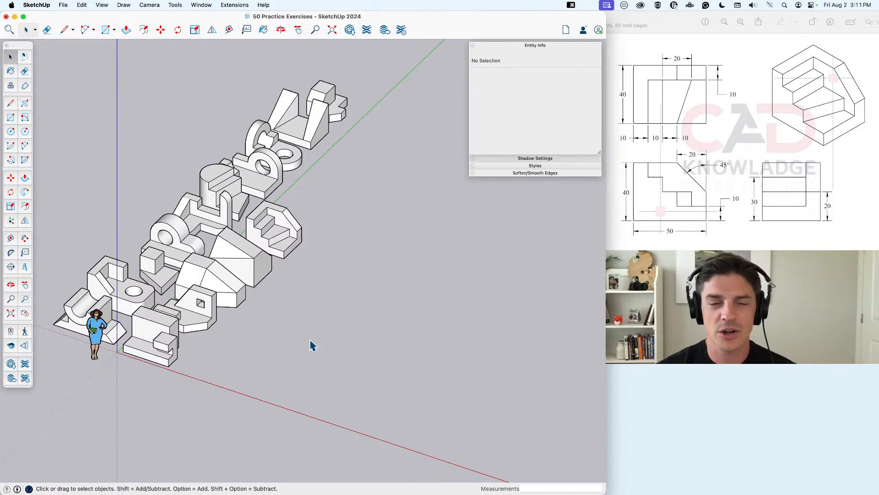
click(760, 224)
scroll(515, 173, down, 2)
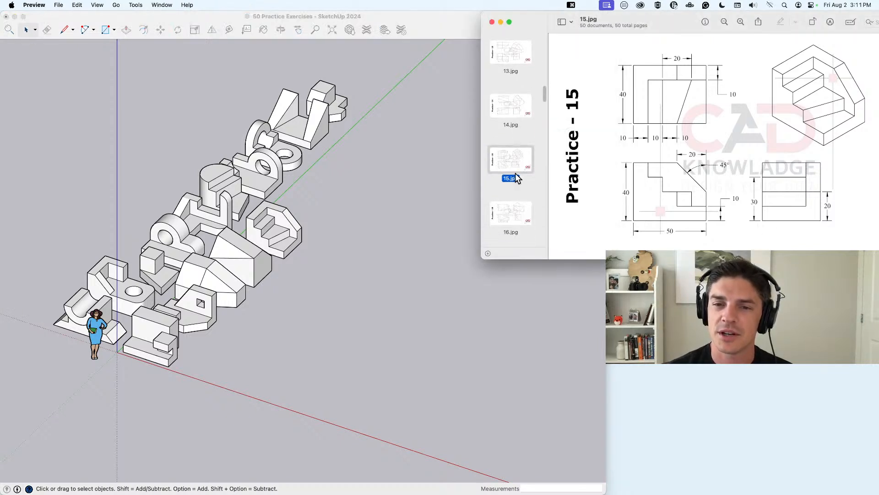
click(510, 215)
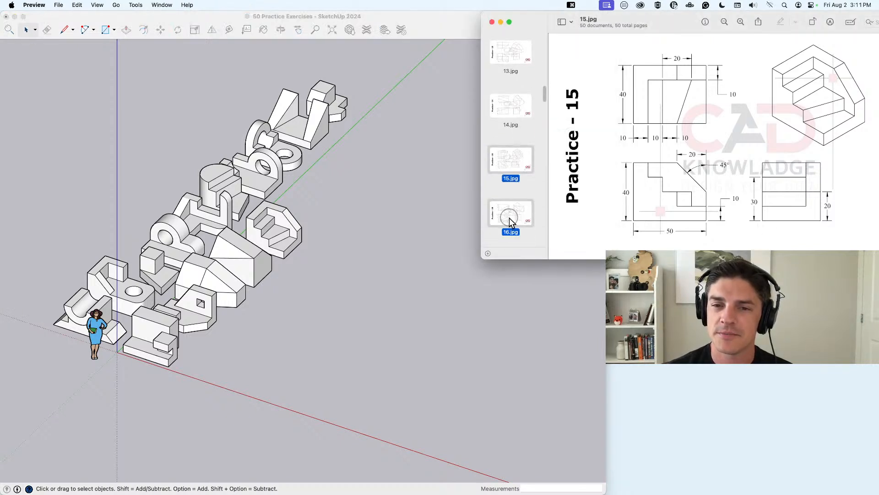
click(307, 321)
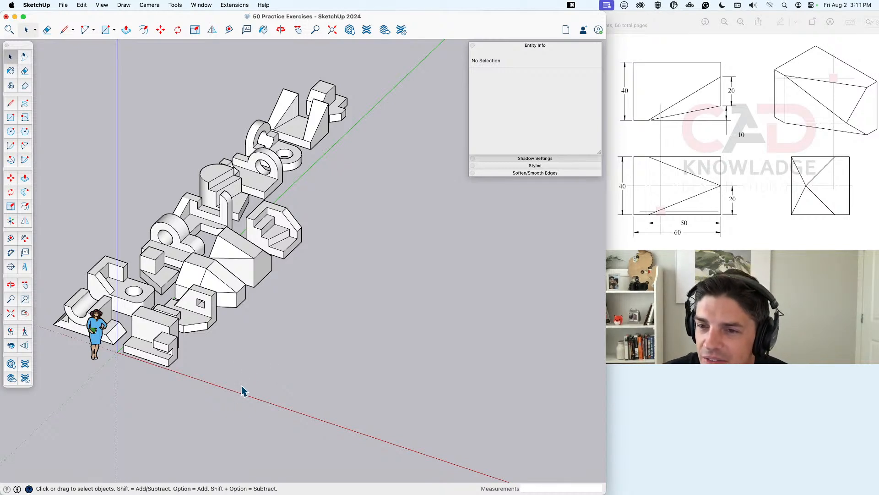
Step: Draw an upright 60 by 40 inch rectangle in the empty area beside the finished models, parallel to the red axis
middle_drag(246, 391, 285, 363)
key(r)
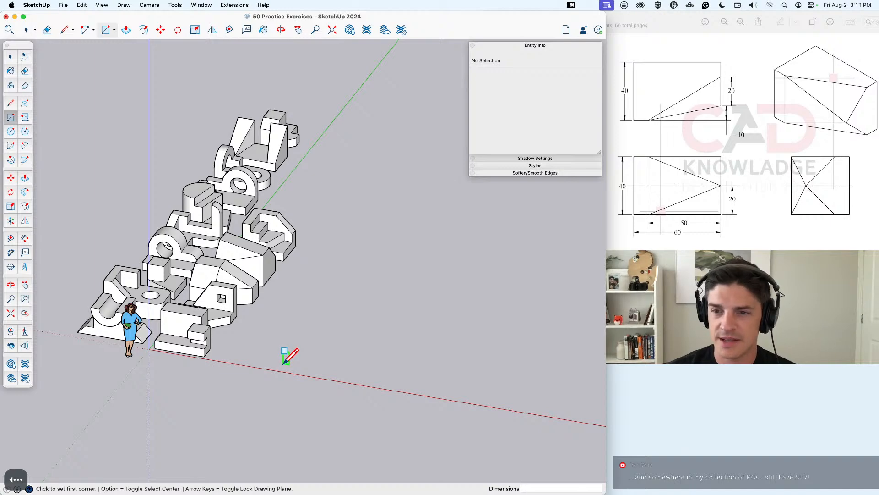
click(285, 363)
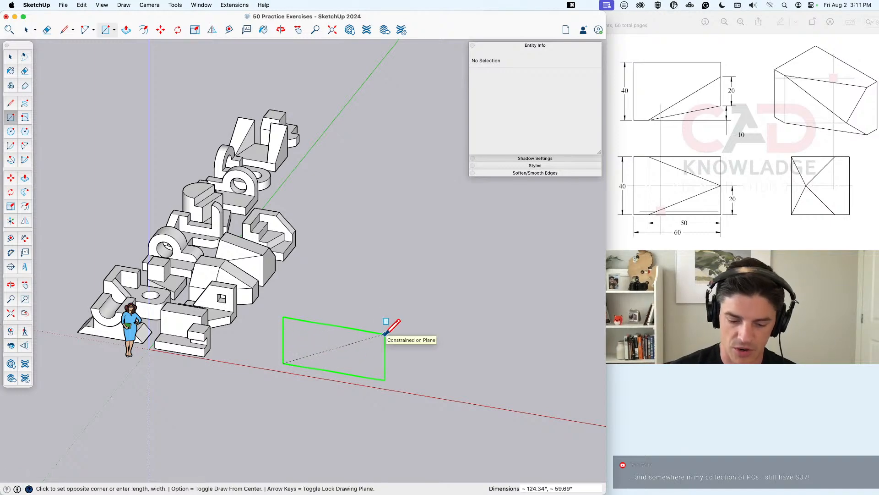
text(60,40)
key(Return)
key(space)
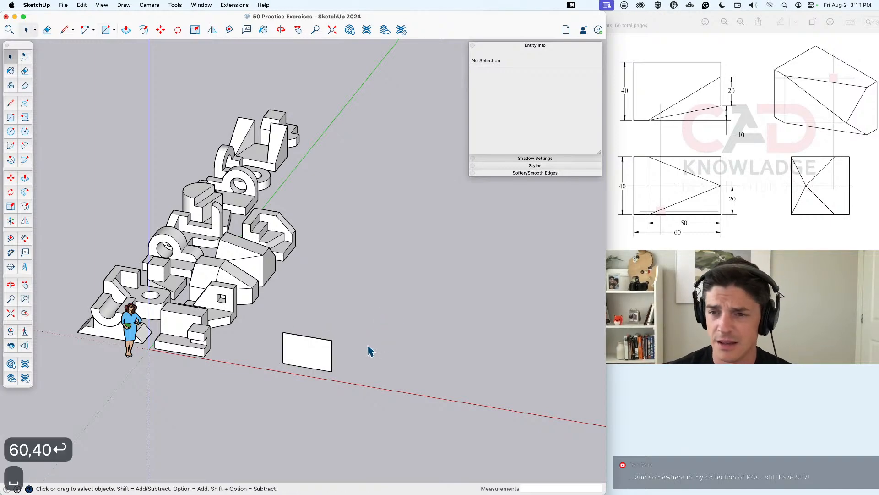
Step: Extrude the new rectangle 40 inches into a block
scroll(321, 351, up, 5)
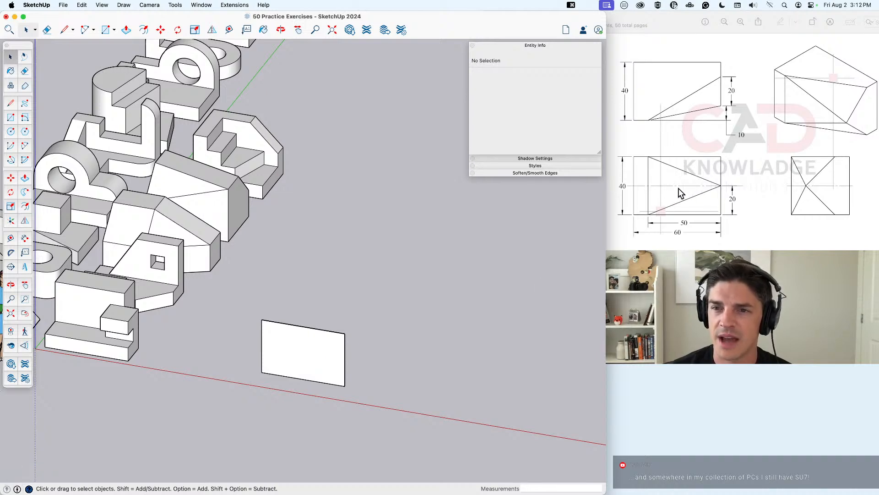
middle_drag(317, 350, 314, 387)
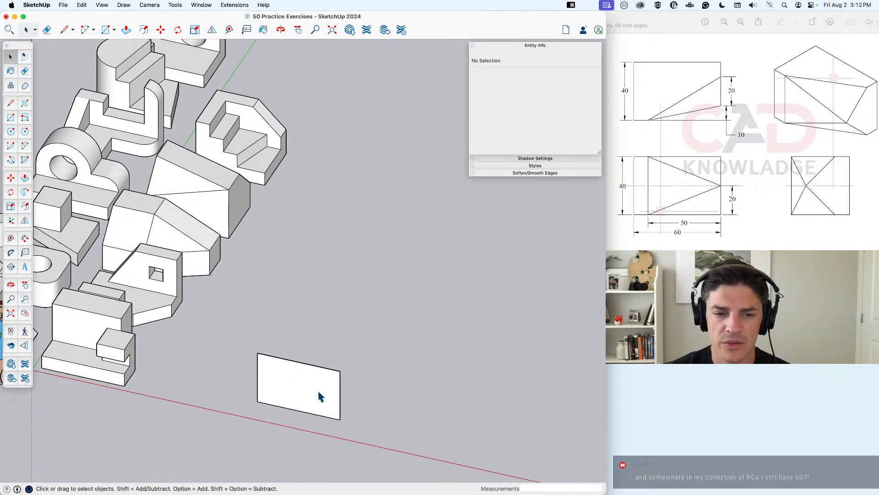
click(319, 397)
key(p)
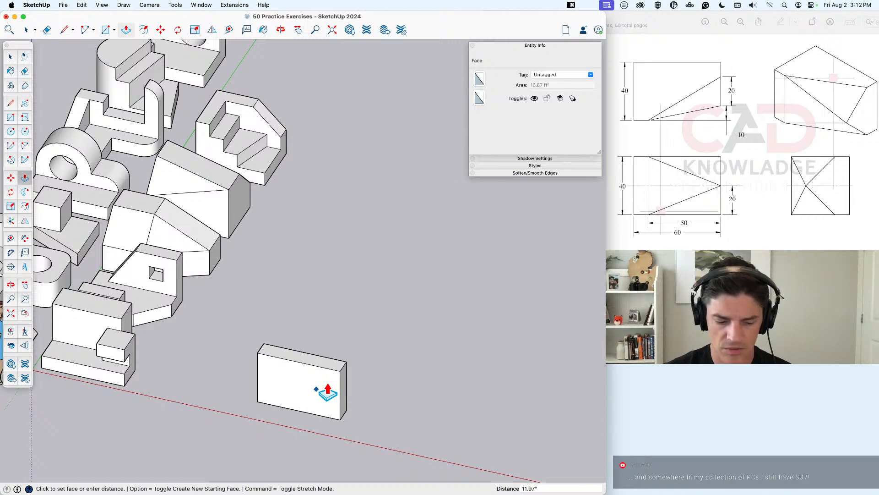
text(40)
key(Return)
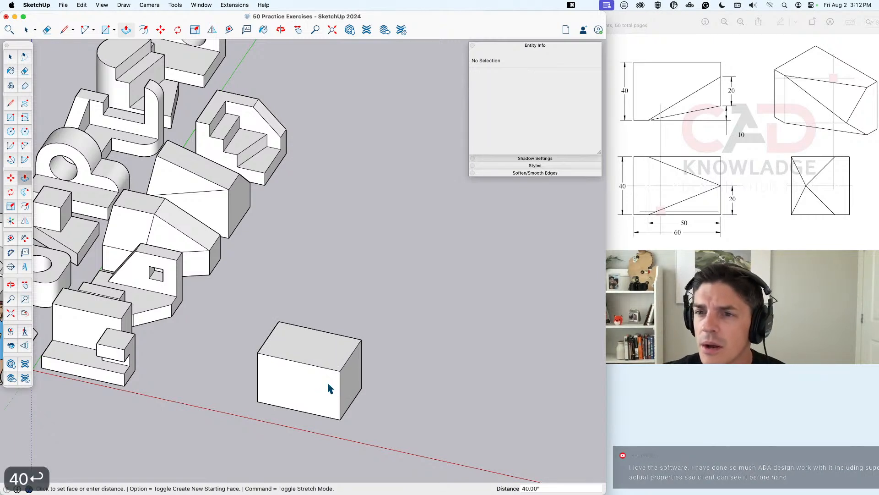
key(space)
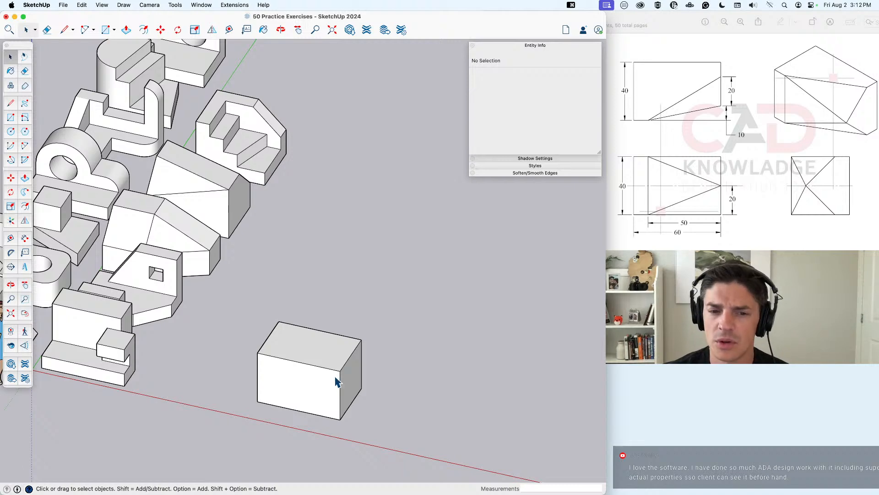
Step: Copy the front face's left vertical edge 10 inches to the right along the face
middle_drag(351, 373, 304, 383)
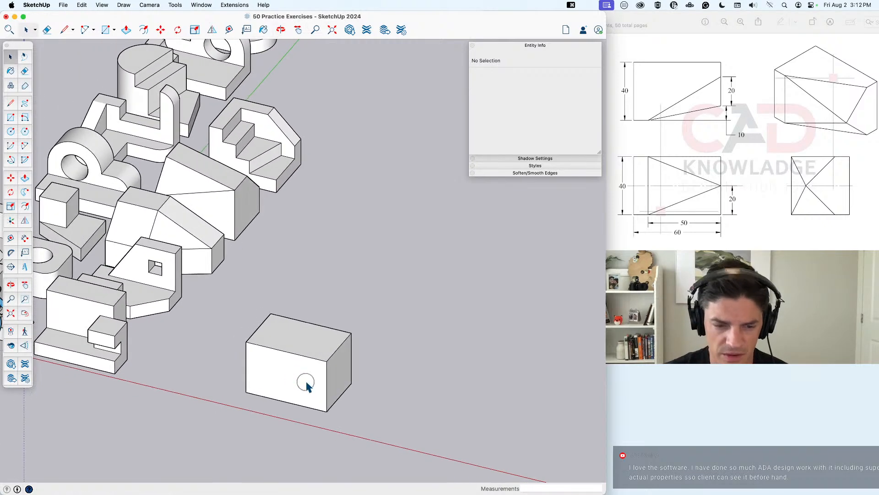
click(246, 385)
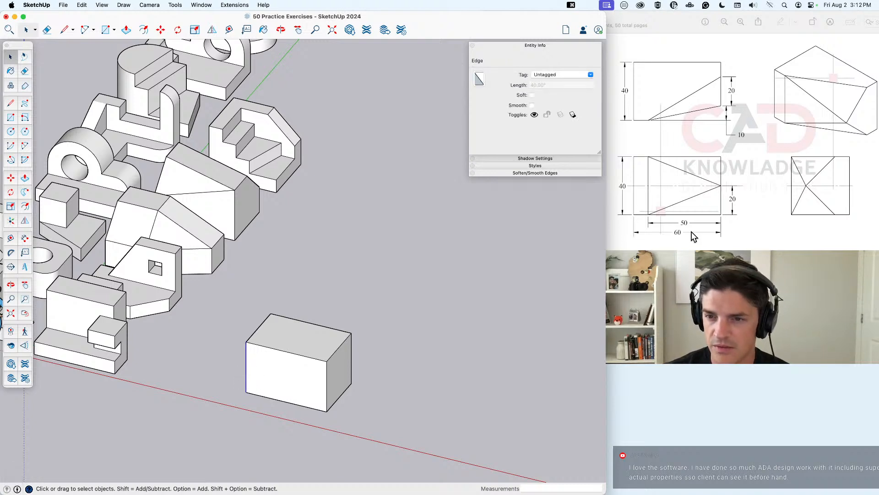
key(m)
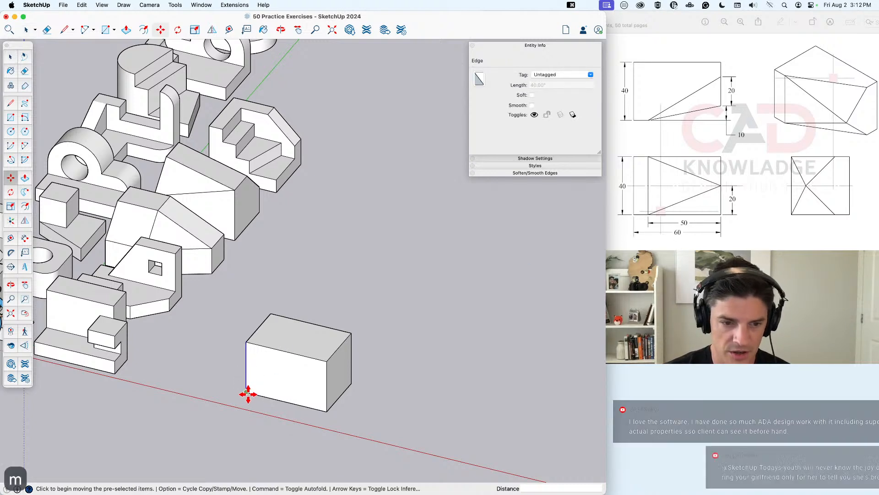
click(248, 393)
key(alt)
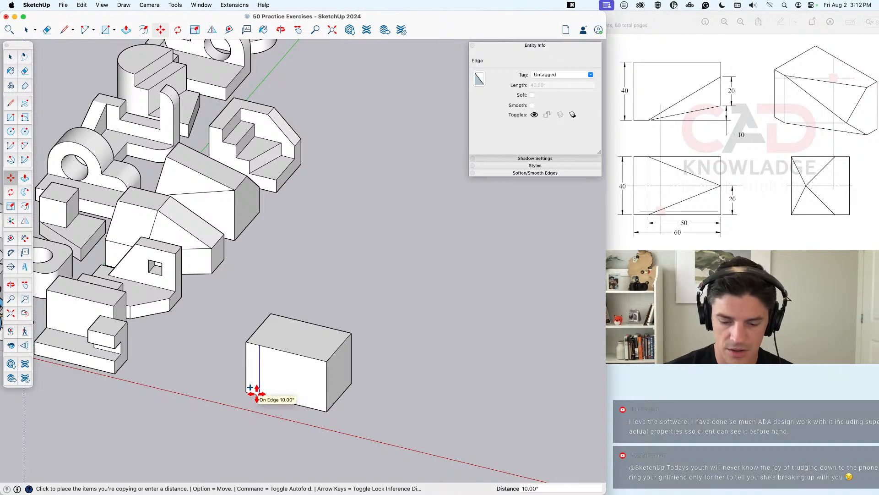
text(10)
key(Return)
key(space)
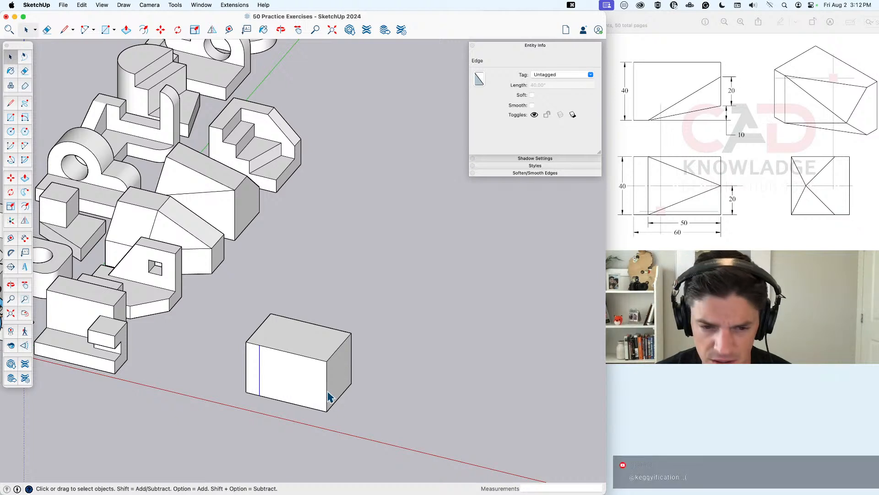
Step: Draw 10-inch line segments from the right face's back corners along its bottom and top edges toward the front
middle_drag(334, 398, 334, 398)
key(l)
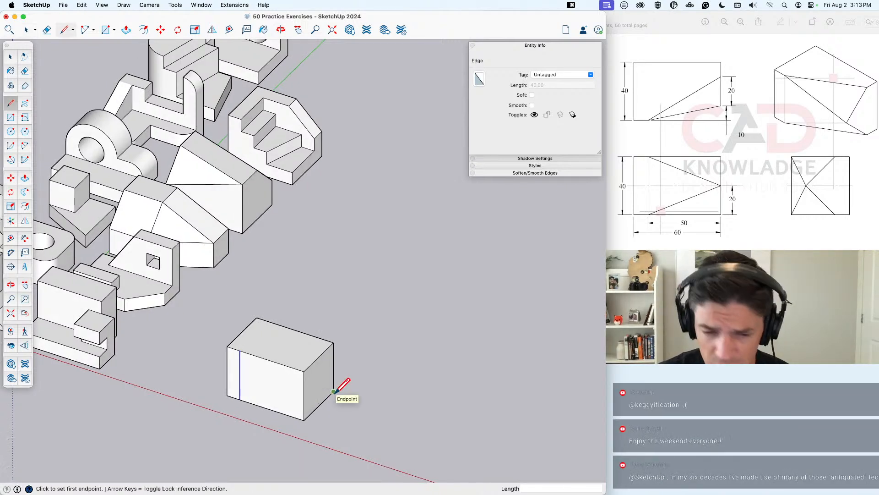
click(334, 391)
text(10)
key(Return)
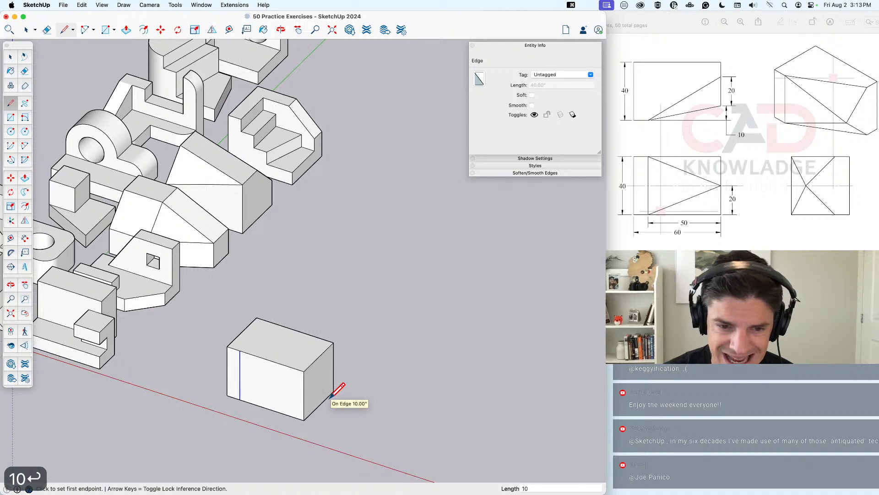
click(333, 342)
text(10)
key(Return)
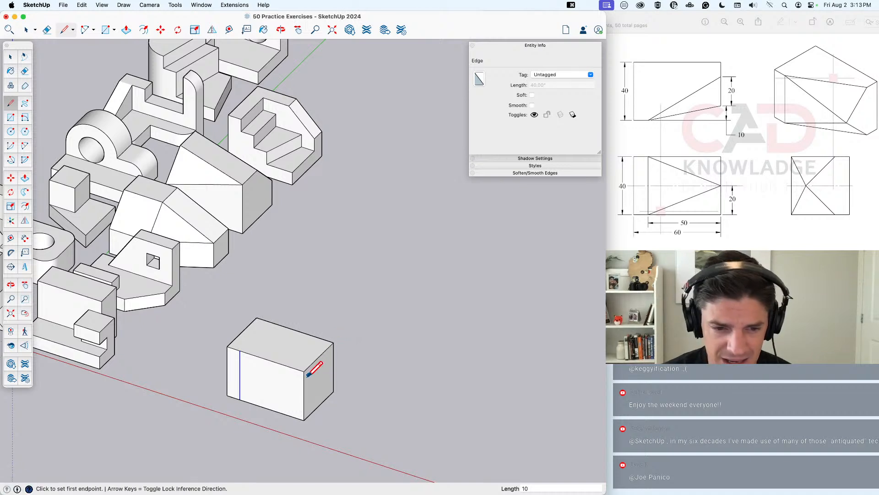
key(space)
click(304, 393)
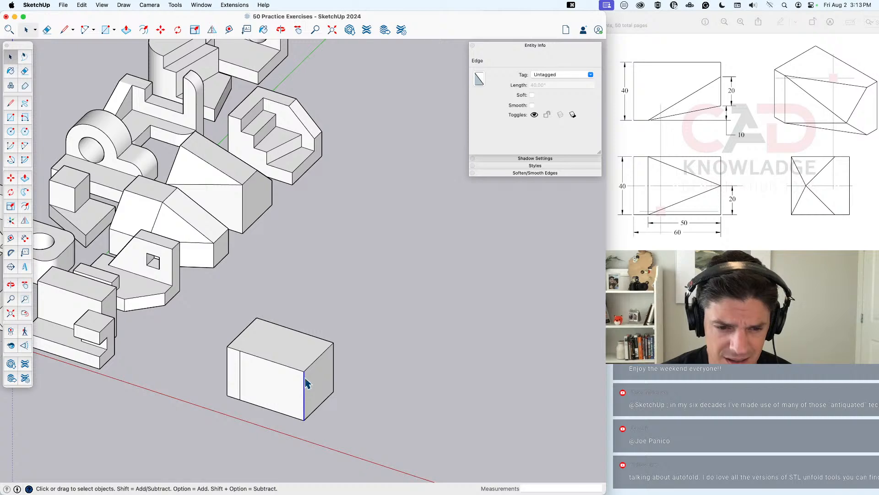
key(s)
key(space)
click(304, 389)
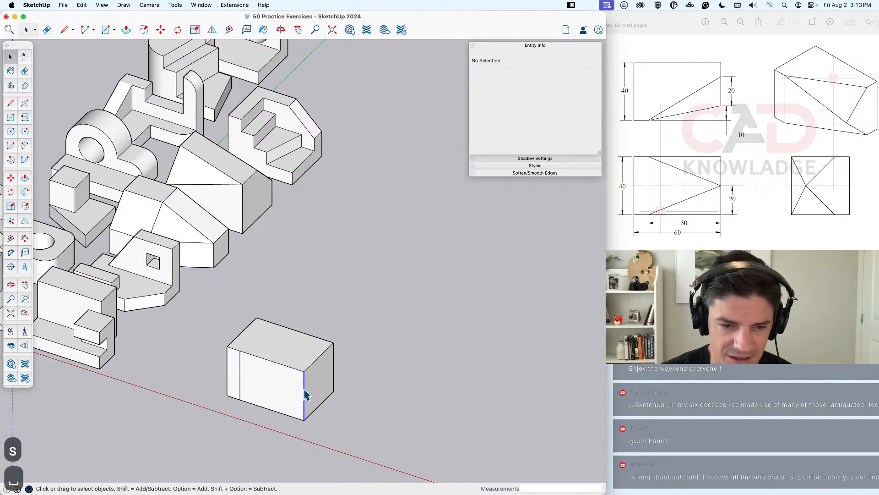
scroll(304, 389, up, 4)
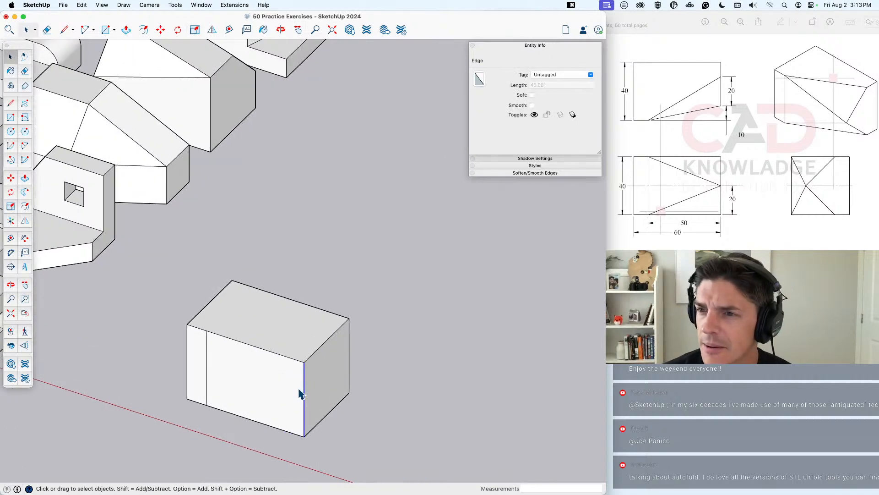
click(311, 448)
Step: Try to raise the block's bottom corner, where the front and right faces meet, 20 inches along the blue axis
key(m)
click(304, 436)
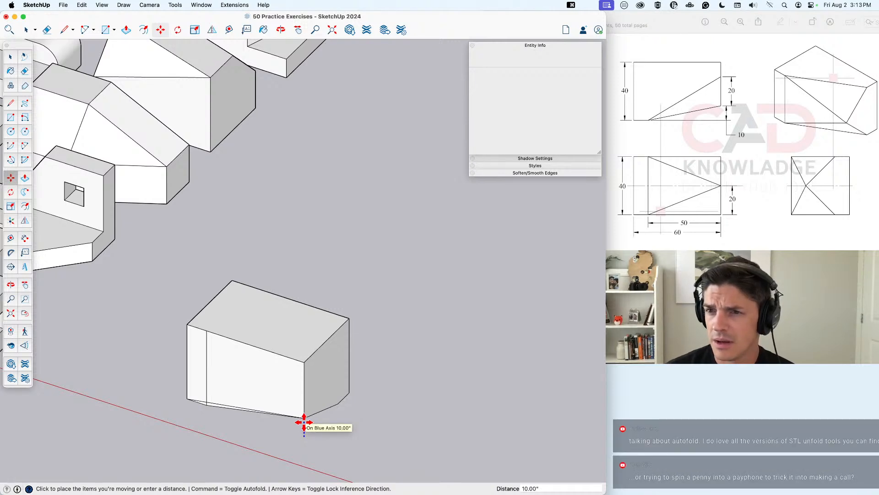
text(2)
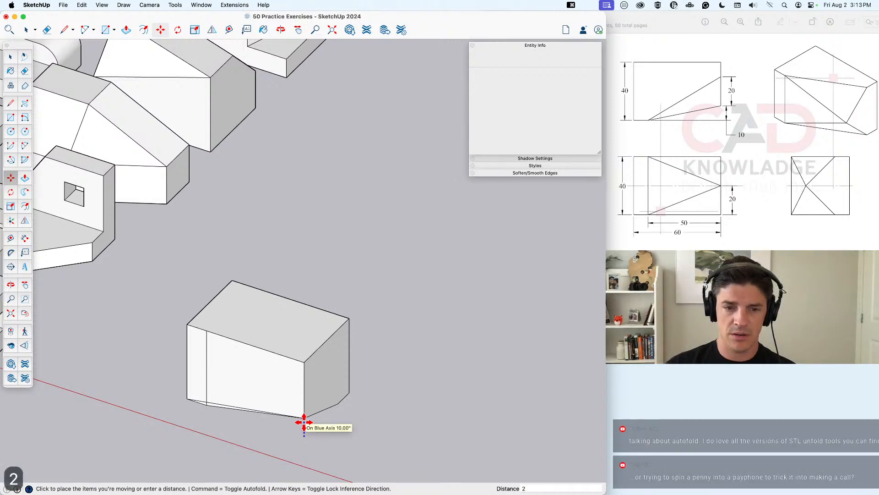
text(0)
key(Return)
key(space)
middle_drag(320, 418, 308, 349)
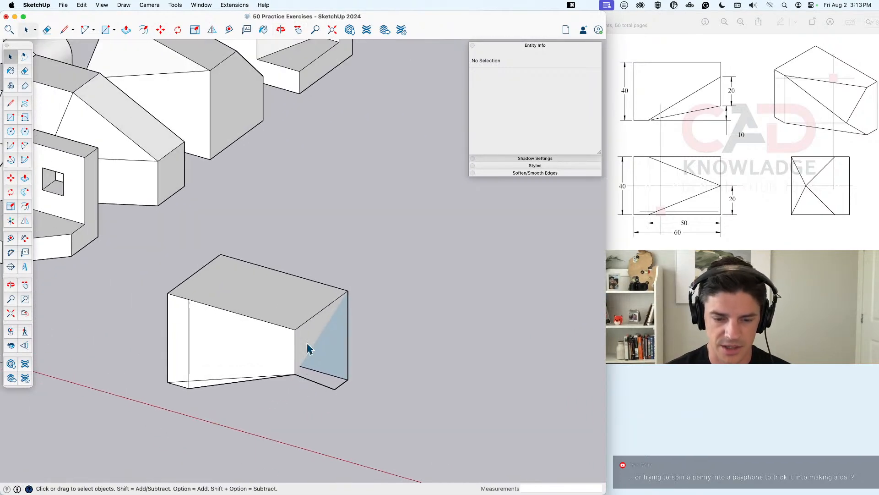
click(295, 337)
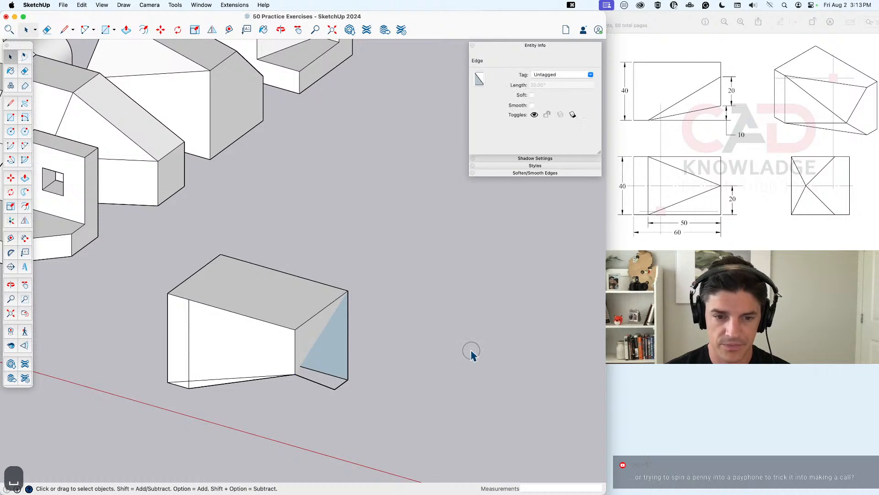
key(m)
click(294, 330)
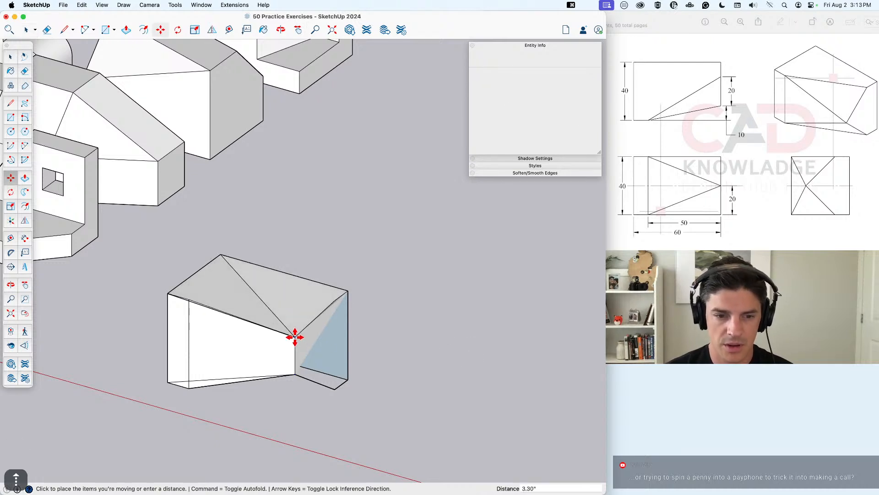
key(Escape)
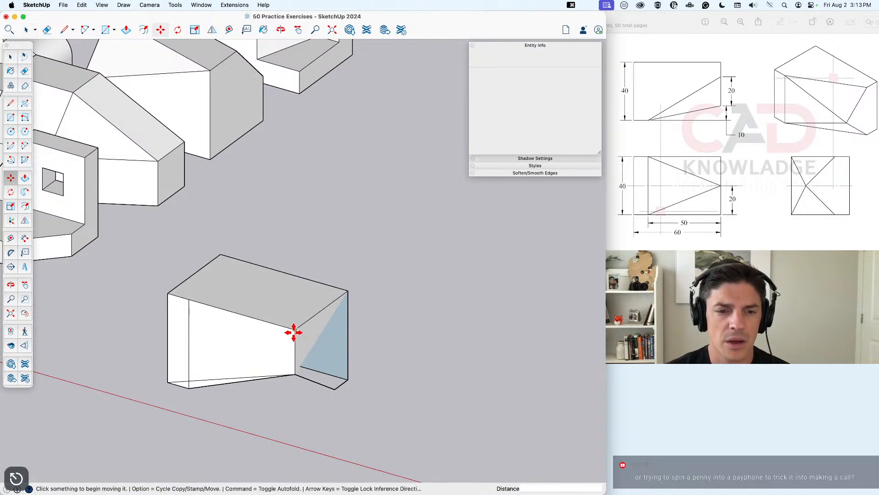
key(space)
key(l)
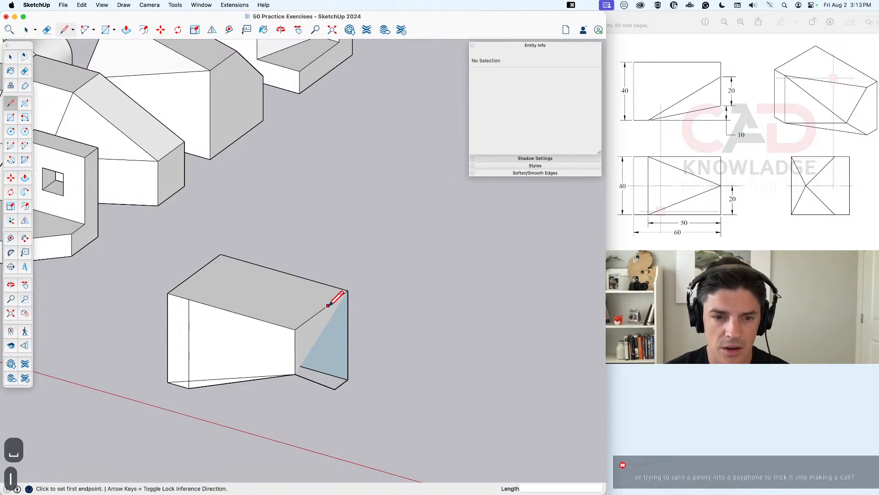
click(335, 299)
Step: Undo the 20-inch raise of the block's bottom corner to restore its flat underside
middle_drag(196, 295, 251, 284)
key(space)
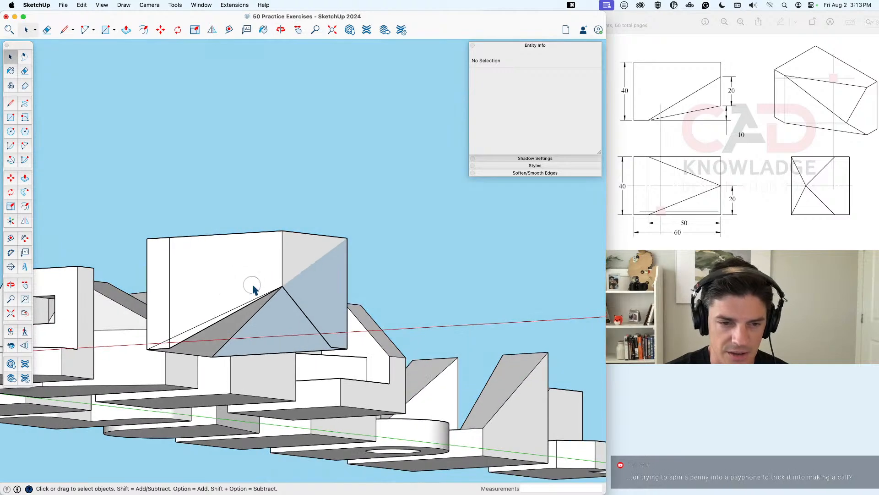
key(super+z)
key(super+z)
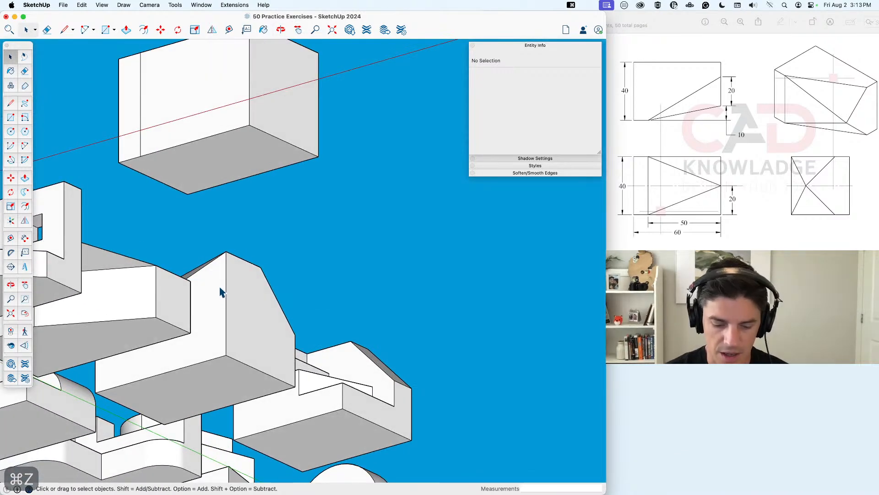
Step: Draw a diagonal across the underside from the front face's 10-inch division to the 10-inch point on the right face's bottom edge
key(l)
click(140, 156)
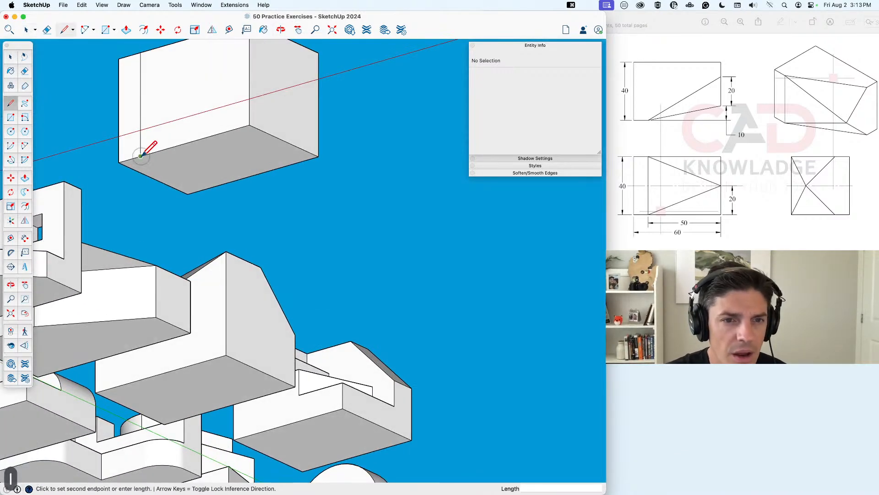
click(301, 148)
Step: Move the bottom corner shared by the front and right faces 20 inches up along the blue axis
click(247, 128)
key(m)
click(247, 128)
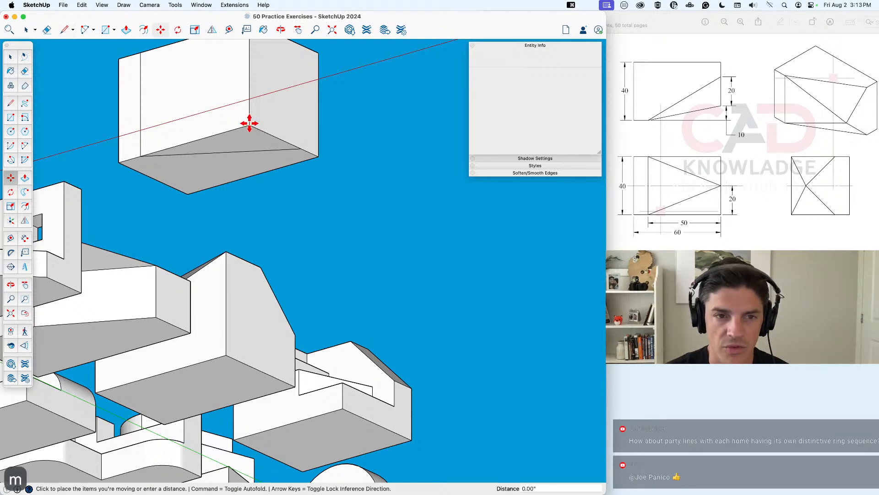
text(20)
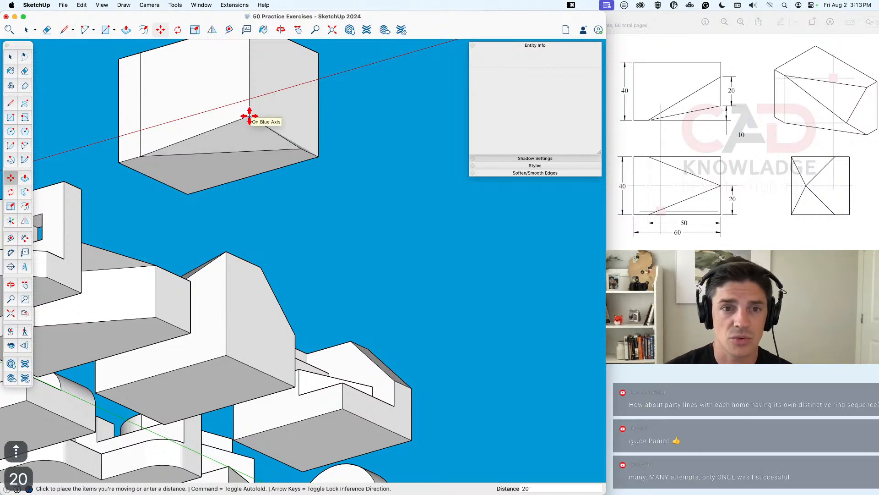
key(Return)
middle_drag(255, 118, 284, 281)
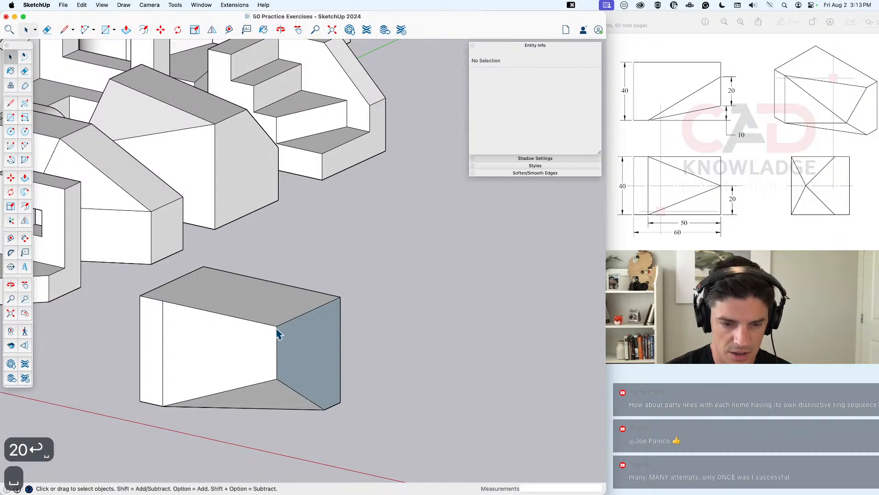
key(m)
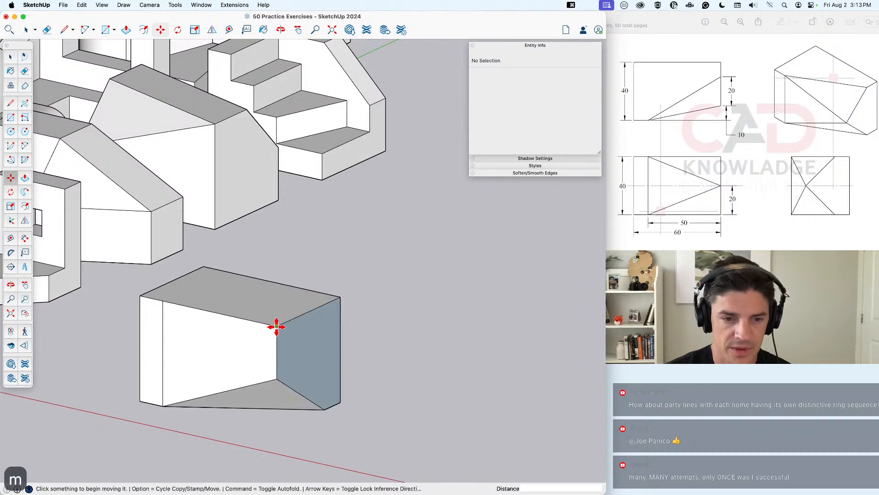
click(277, 332)
key(Escape)
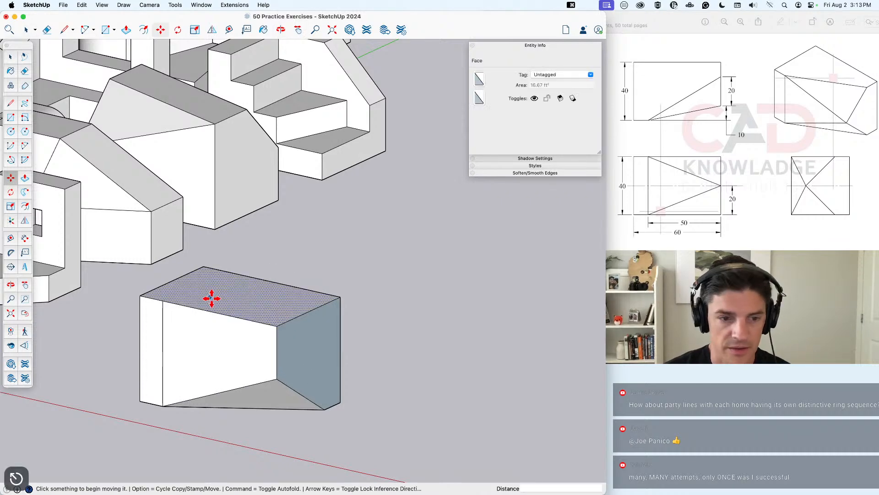
Step: Start a diagonal on the top face from the front face's 10-inch division toward the right face's top edge
middle_drag(212, 298, 234, 352)
key(l)
middle_drag(288, 352, 275, 411)
click(167, 361)
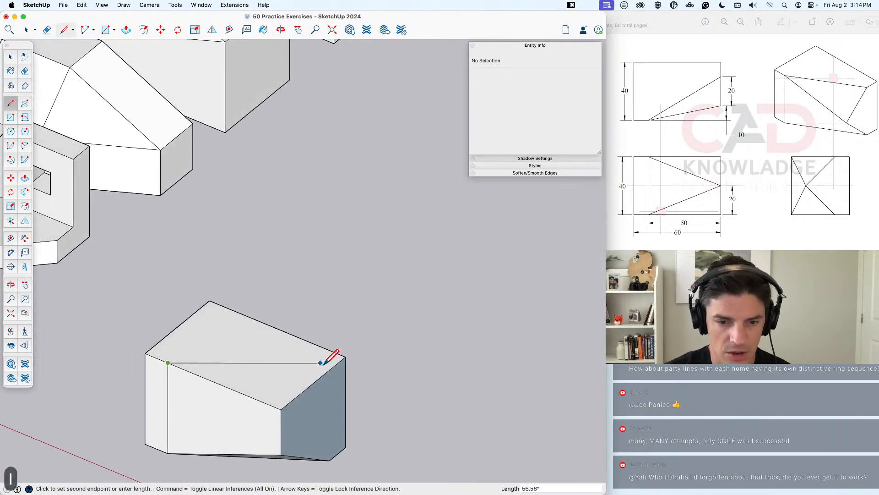
Step: Finish the line across the block's top face, from the vertical line on its long side to the shaded end's top edge
click(330, 369)
key(space)
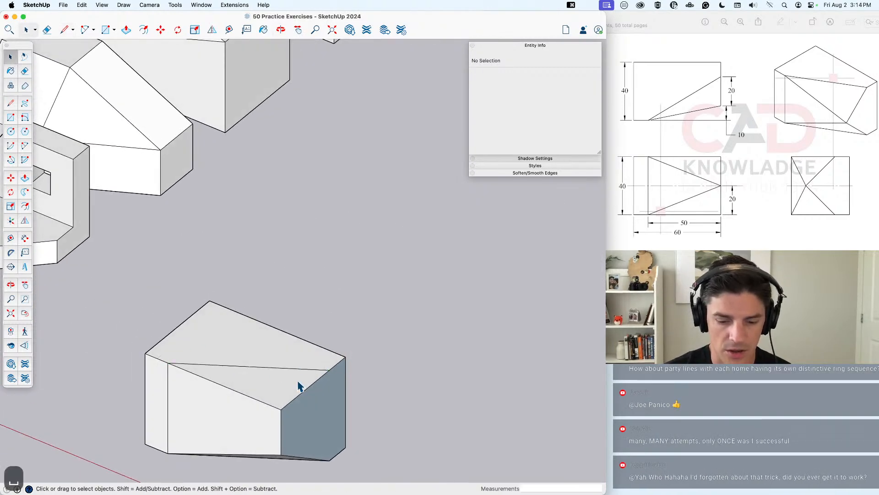
Step: Try to move the block's upper front corner down 10 inches along the blue axis, and undo that move
key(m)
click(281, 412)
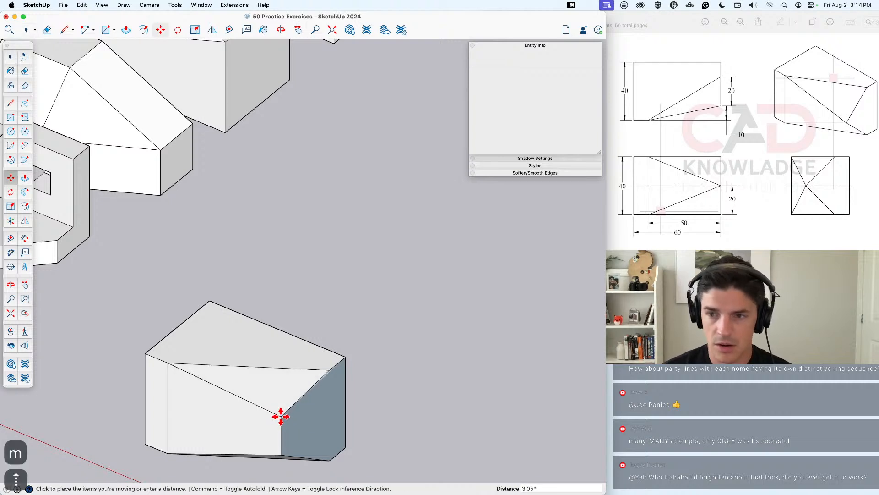
key(Up)
text(10)
key(Return)
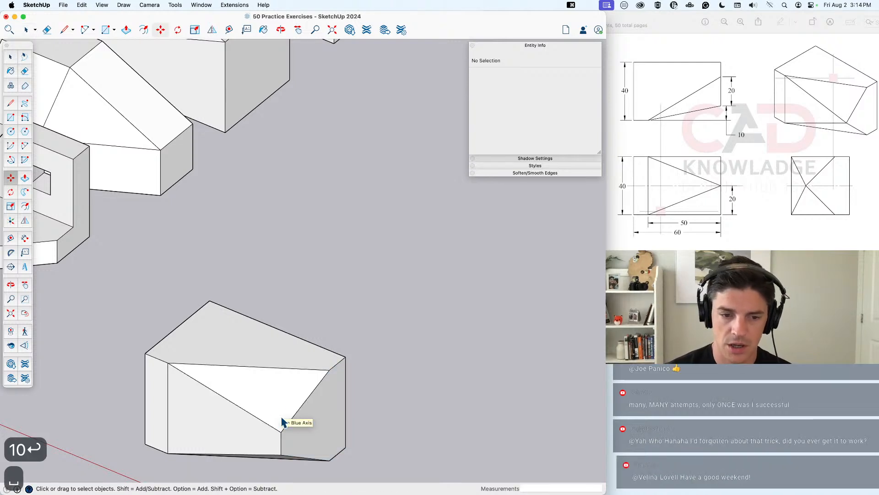
middle_drag(308, 457, 259, 353)
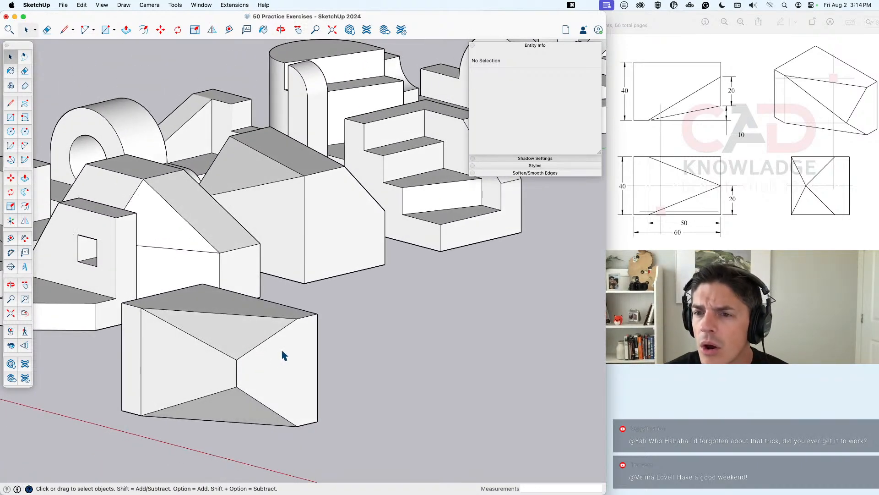
middle_drag(281, 364, 432, 304)
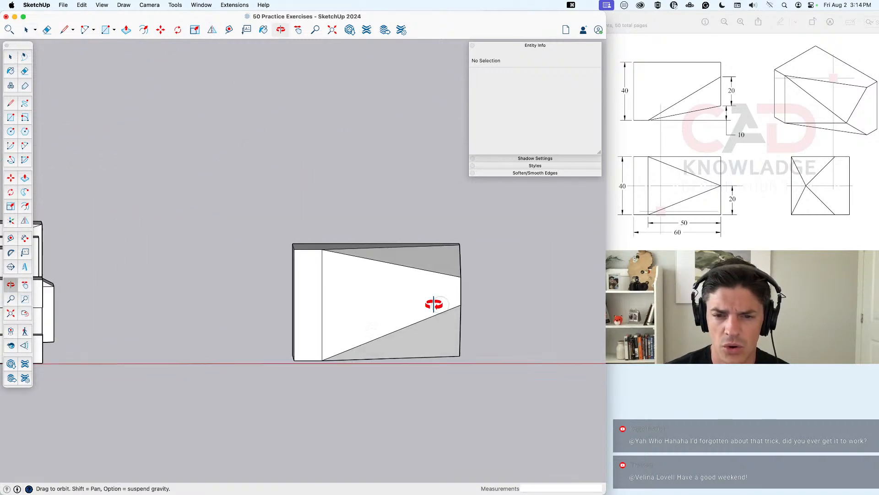
key(super+z)
Step: Move the block's upper front corner straight down along the blue axis onto the vertex directly below it
key(m)
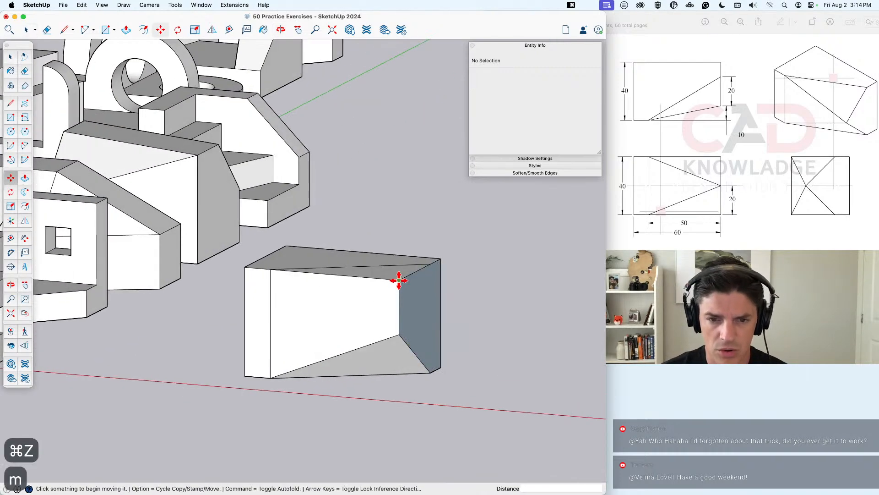
click(399, 280)
key(Up)
click(398, 336)
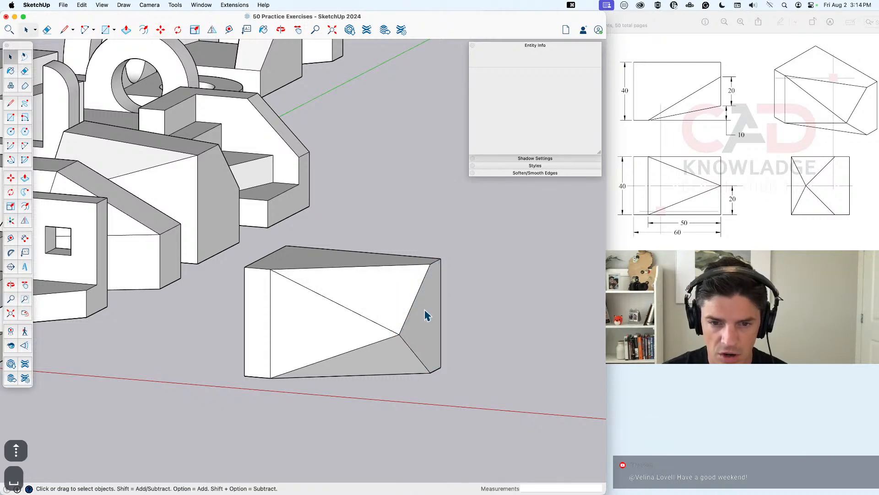
middle_drag(426, 310, 344, 320)
key(space)
key(x)
key(space)
key(z)
key(x)
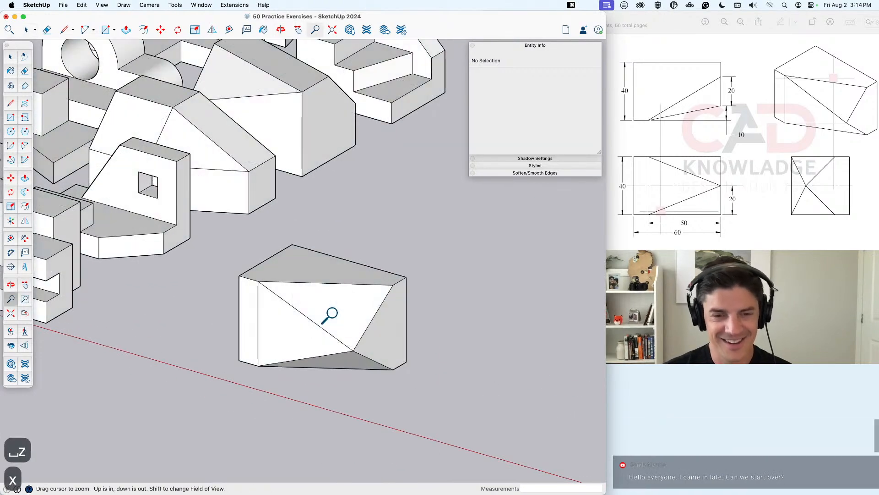
Step: Select all connected geometry of the finished faceted block and make it a group
key(space)
triple_click(337, 316)
right_click(334, 314)
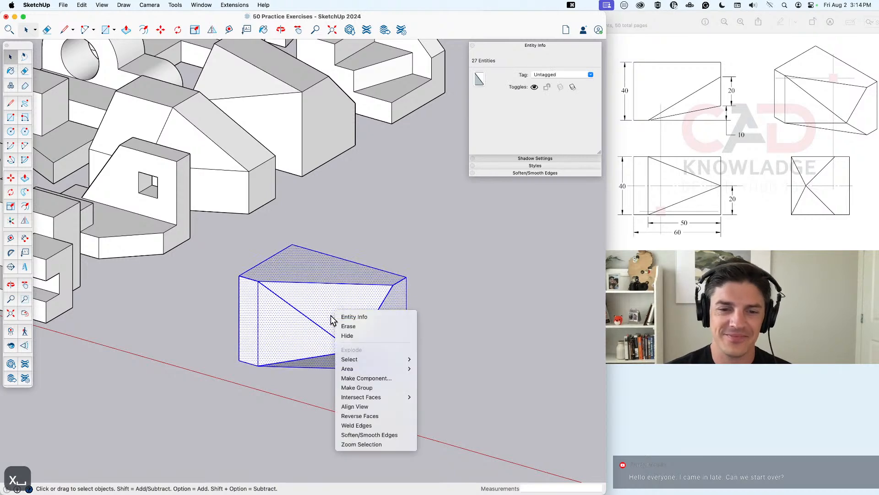
click(371, 390)
Step: Move the grouped block into the row of finished exercises beside the stepped block, and save the model
scroll(437, 357, down, 5)
middle_drag(435, 355, 401, 363)
key(m)
click(356, 403)
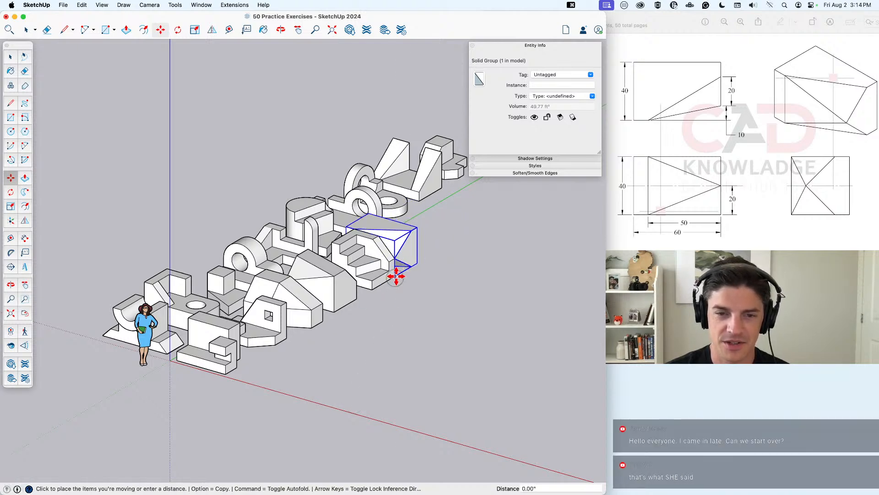
click(406, 270)
key(space)
middle_drag(414, 288, 352, 329)
click(438, 333)
scroll(435, 332, down, 3)
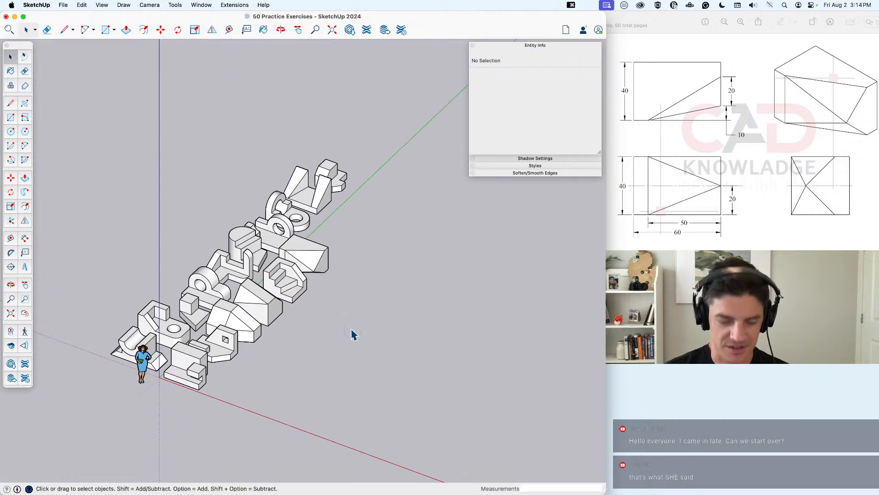
key(super+s)
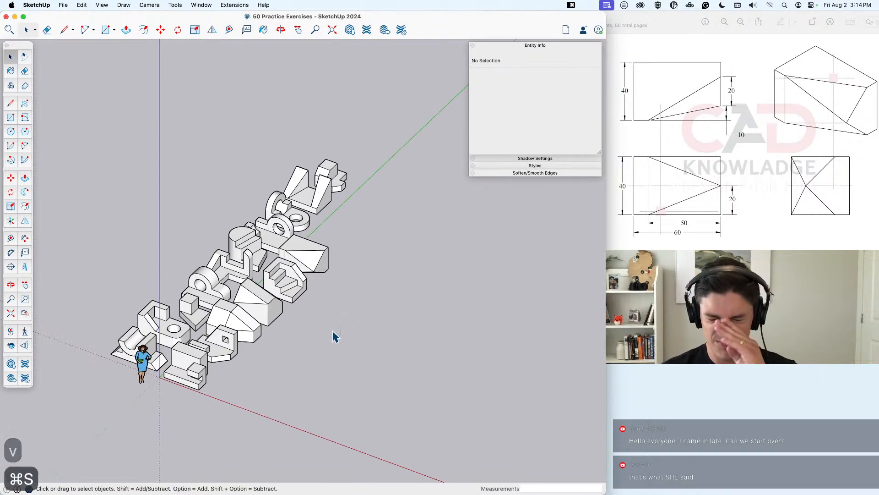
Step: Switch to Preview, display the drawing 17.jpg, shift its window to show the whole drawing, and return to SketchUp
click(758, 188)
scroll(516, 153, down, 3)
click(511, 183)
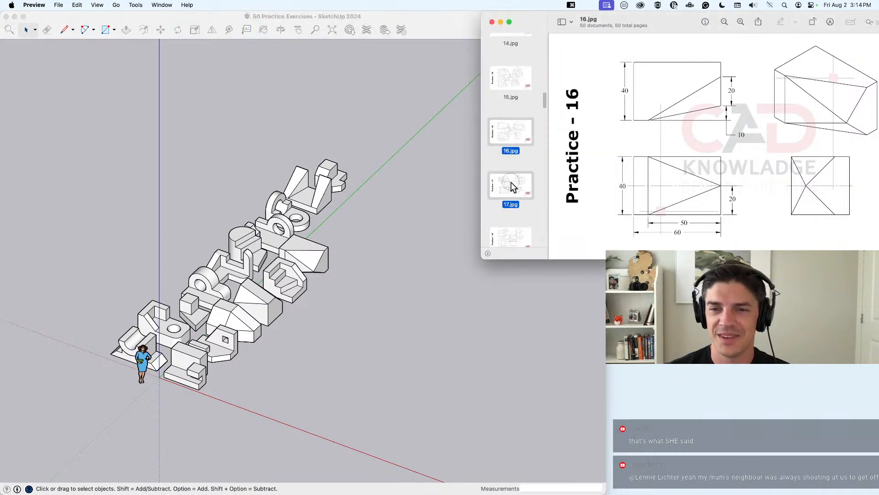
click(326, 347)
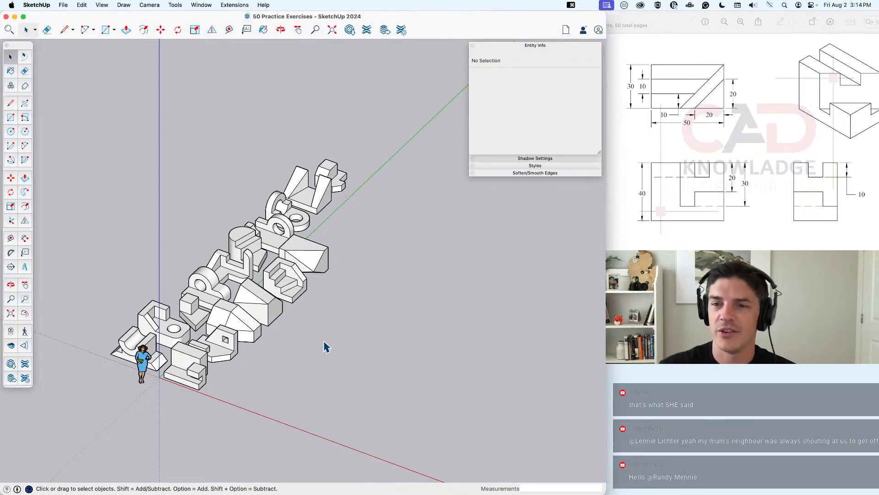
drag(669, 22, 655, 19)
click(435, 428)
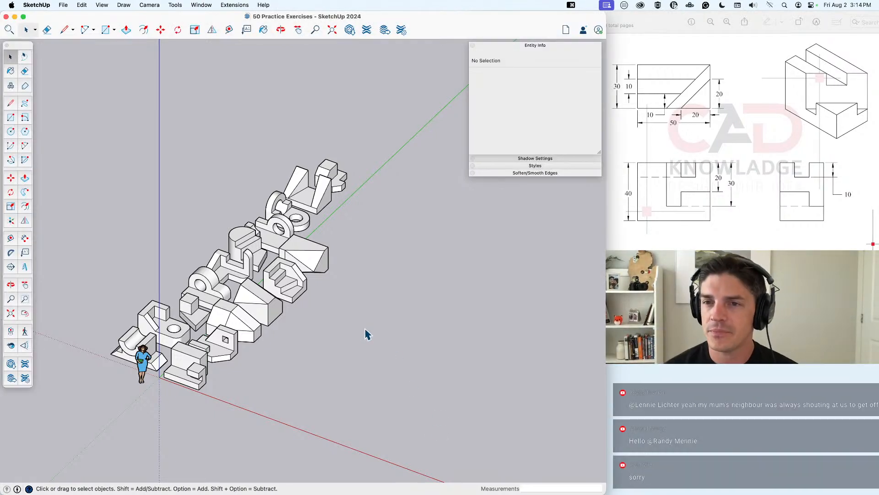
Step: Draw a 50 by 30 inch rectangle on the ground beside the red axis, in front of the finished models
key(r)
click(261, 403)
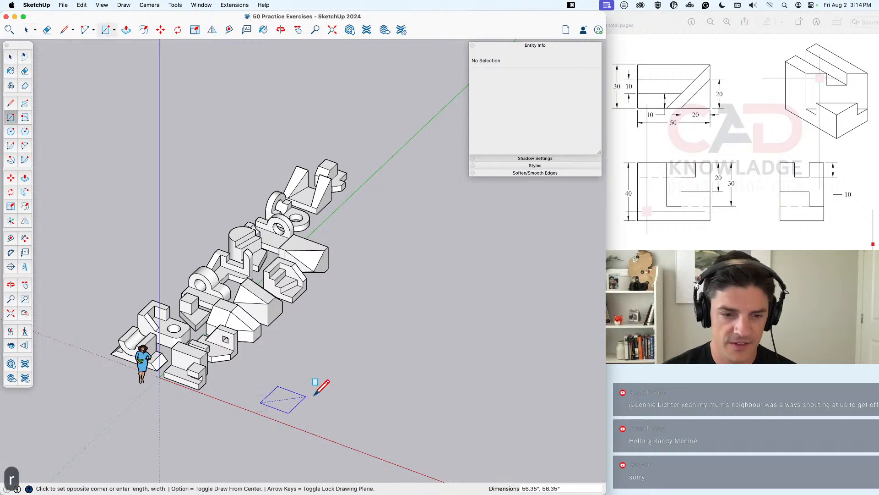
text(50,30)
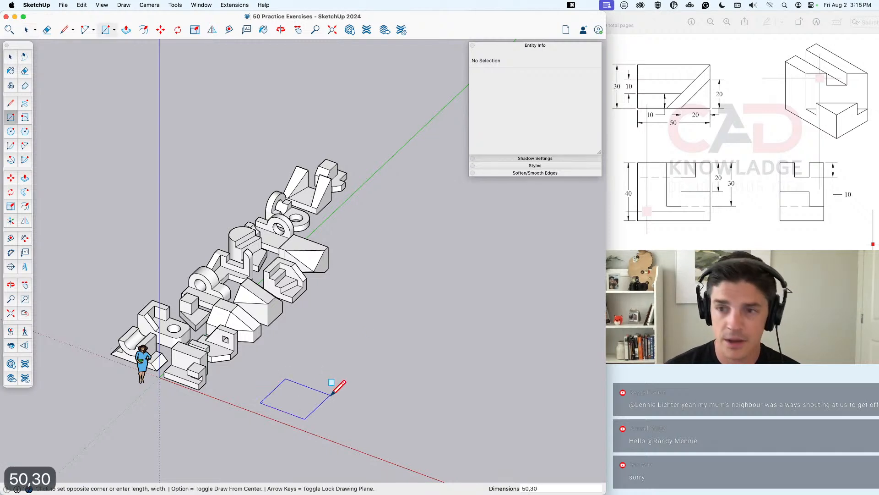
key(Return)
key(space)
Step: Draw a 20-inch line from the rectangle's front corner along its short side, and cut off that corner with a diagonal to the long side
middle_drag(291, 412, 282, 430)
scroll(282, 431, up, 10)
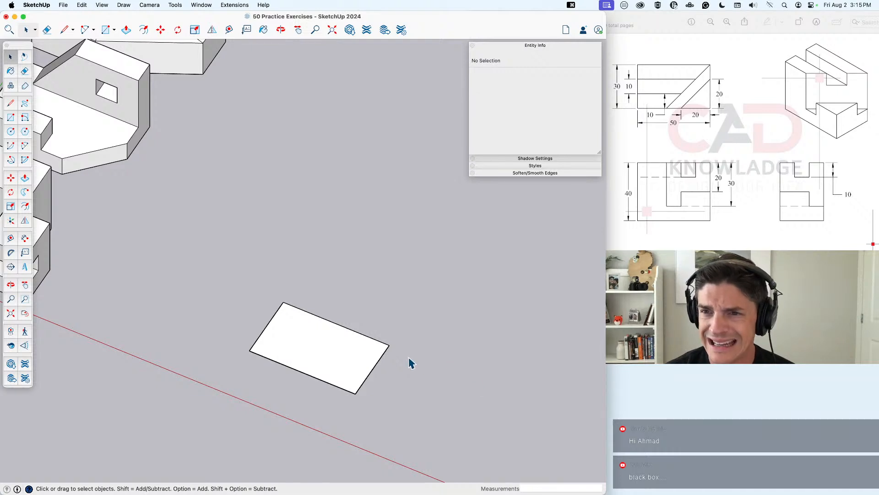
key(l)
click(355, 392)
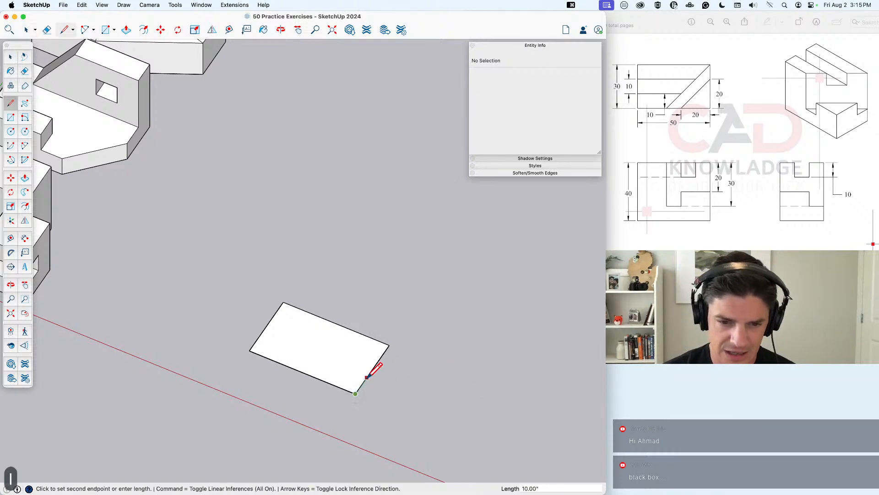
text(20)
key(Return)
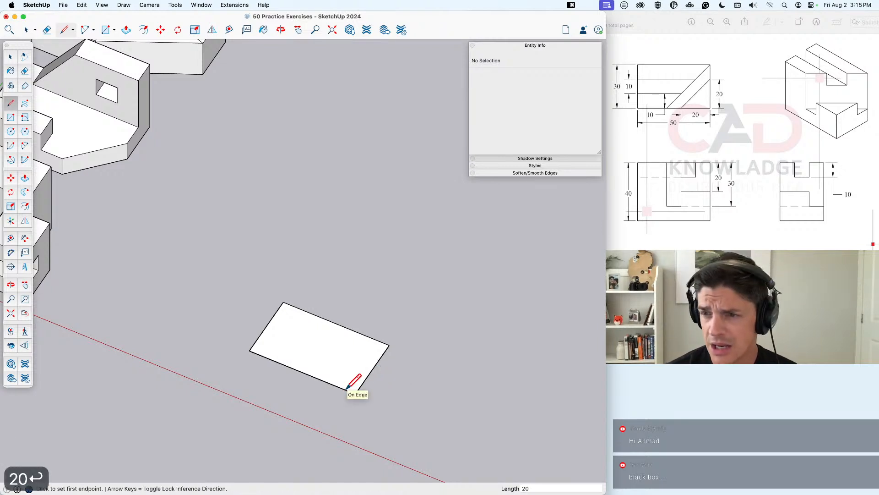
click(314, 376)
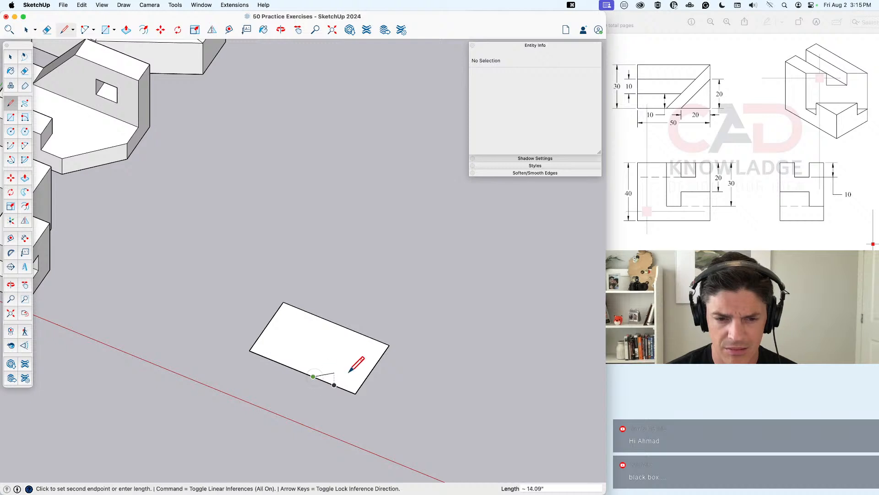
click(378, 363)
key(space)
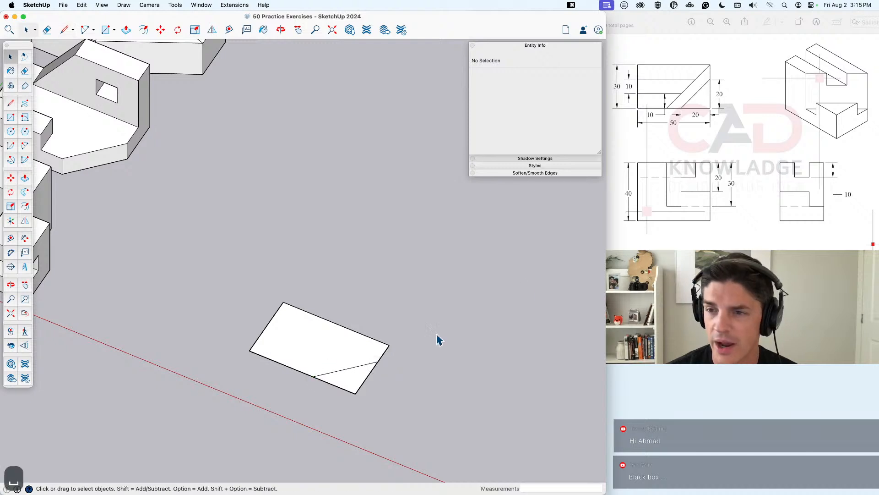
Step: Extrude the triangular corner face upward 20 inches with Push/Pull
mouse_move(353, 378)
middle_down()
mouse_move(344, 397)
mouse_move(345, 387)
middle_up()
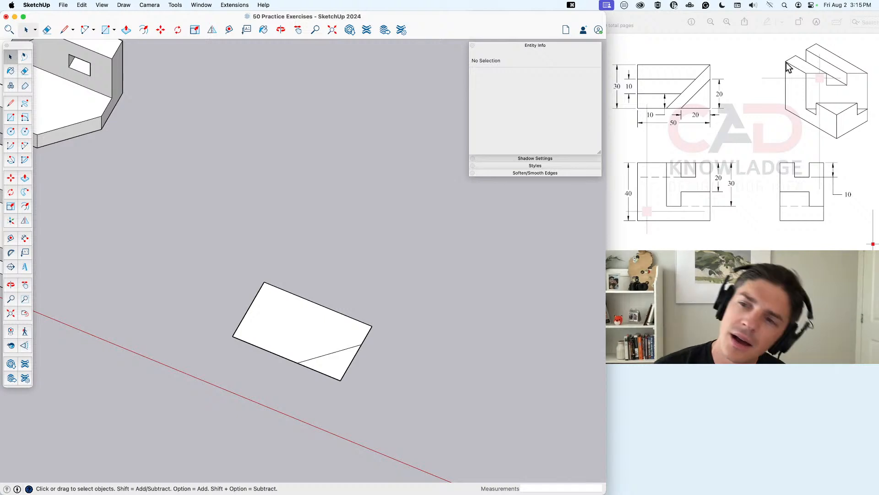
click(335, 370)
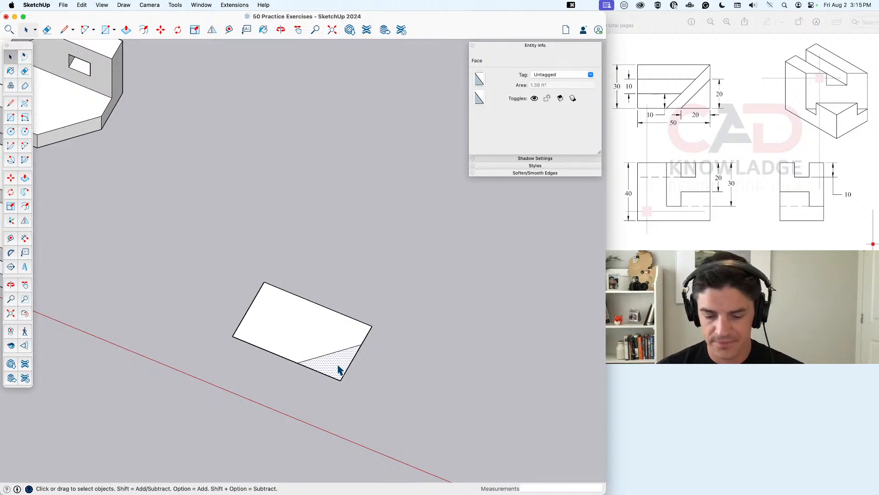
key(p)
click(339, 370)
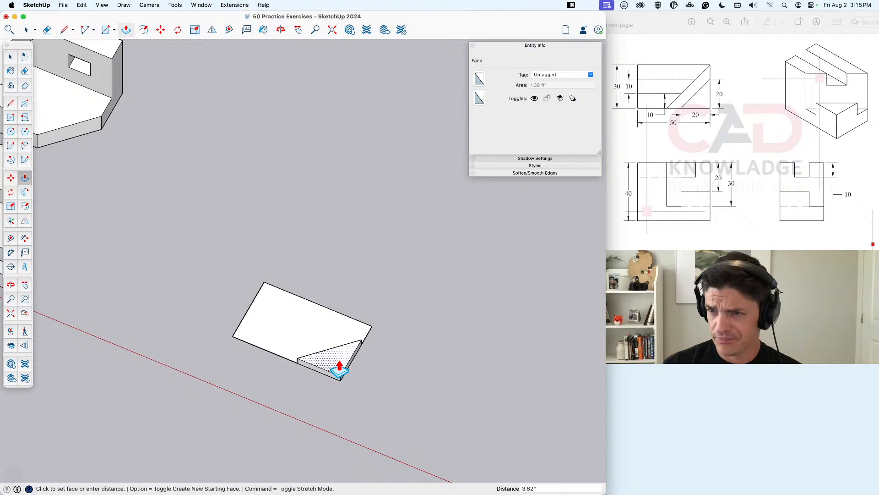
text(20)
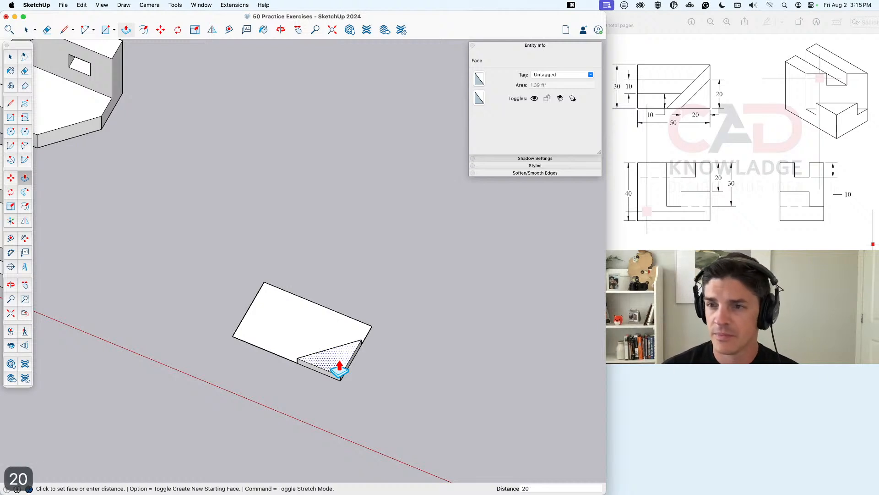
key(Return)
key(space)
Step: Extrude the remaining large face of the rectangle upward 10 inches with Push/Pull
click(304, 324)
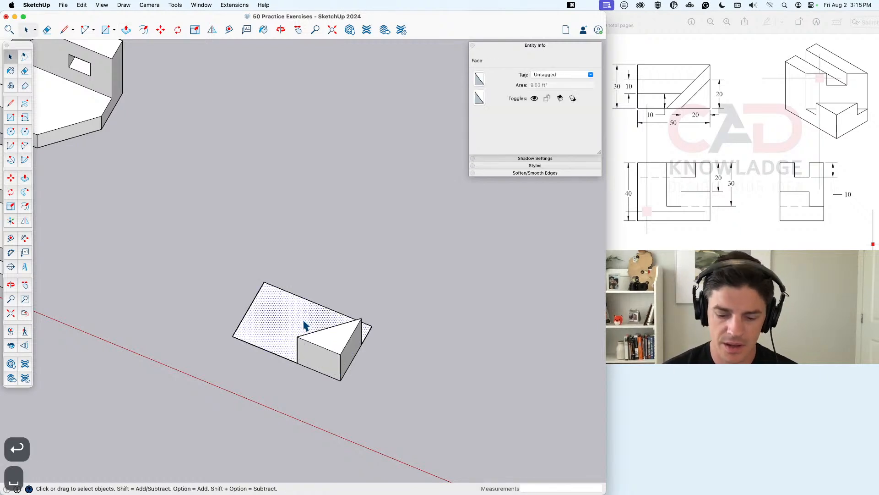
key(p)
click(304, 326)
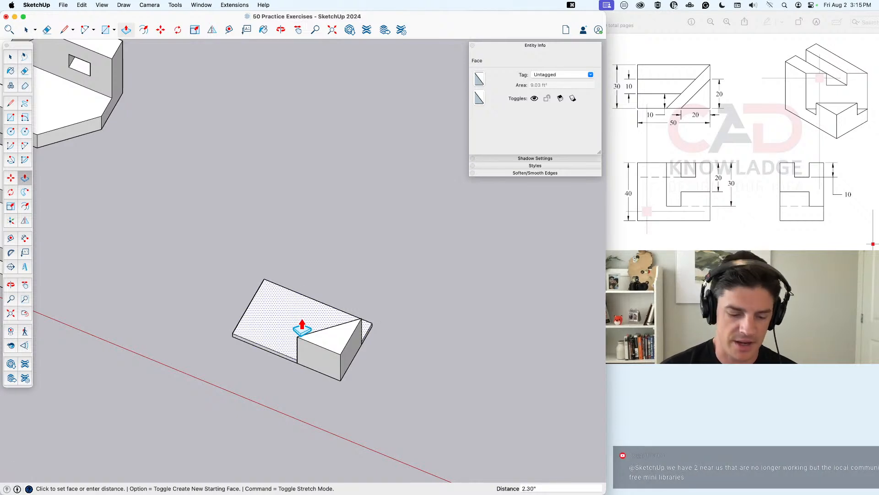
text(10)
key(Return)
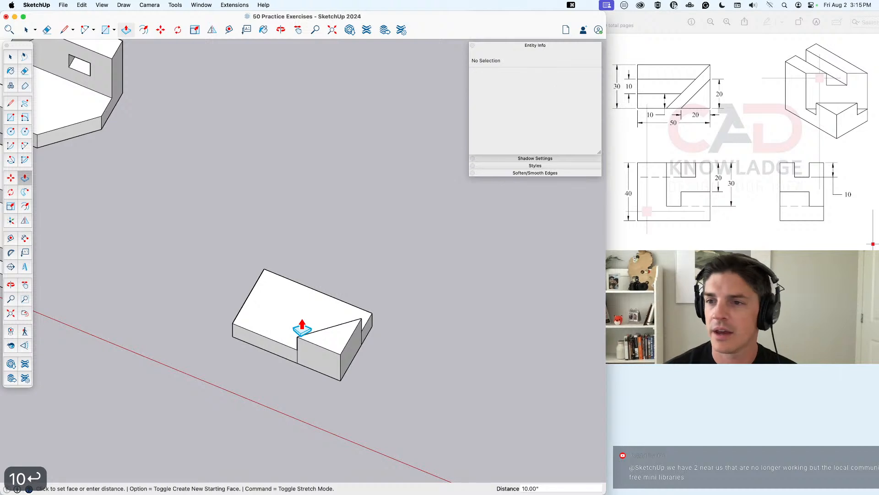
key(space)
Step: Draw a line on the lower top face from the corner behind the triangular block to the long front edge, parallel to the block's diagonal
middle_drag(310, 326, 343, 349)
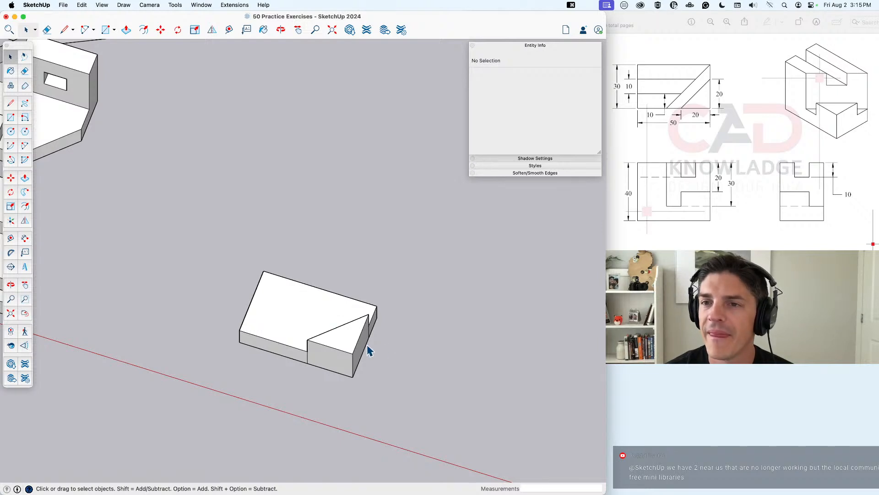
mouse_move(355, 343)
middle_down()
mouse_move(363, 329)
mouse_move(417, 347)
mouse_move(442, 284)
mouse_move(383, 278)
mouse_move(392, 261)
mouse_move(428, 252)
middle_up()
key(l)
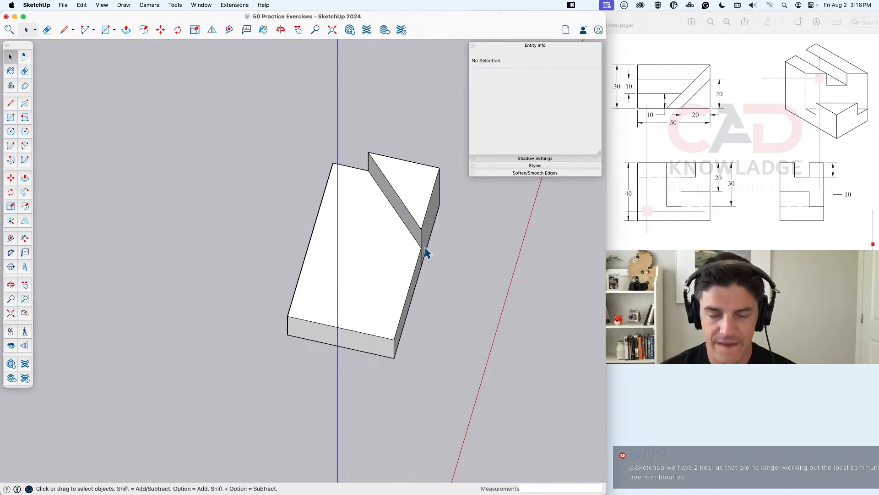
click(333, 163)
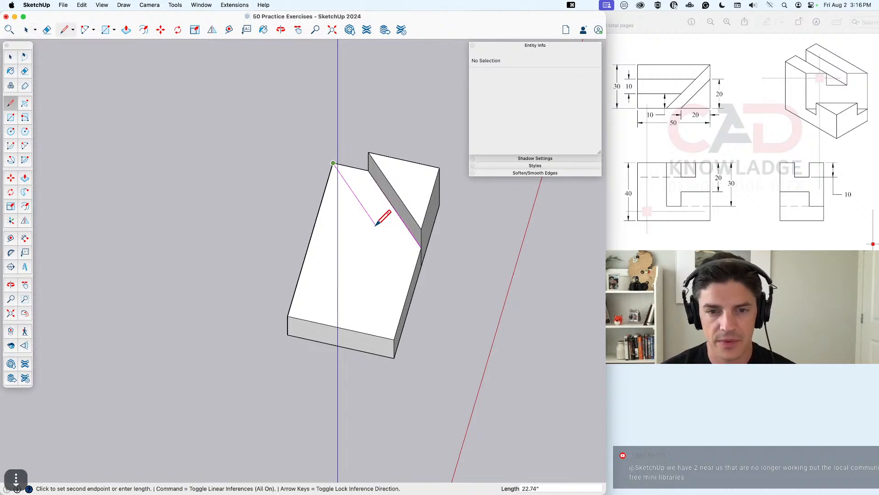
click(414, 275)
key(space)
middle_drag(413, 277, 170, 229)
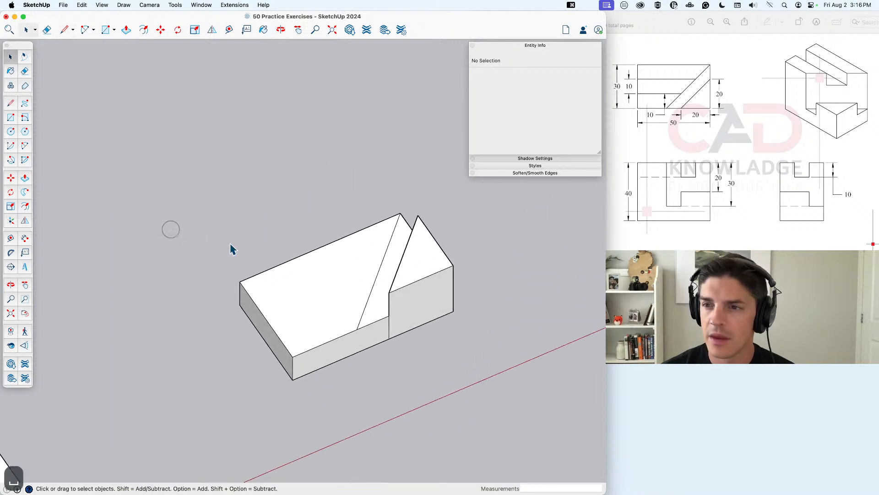
middle_drag(232, 249, 319, 297)
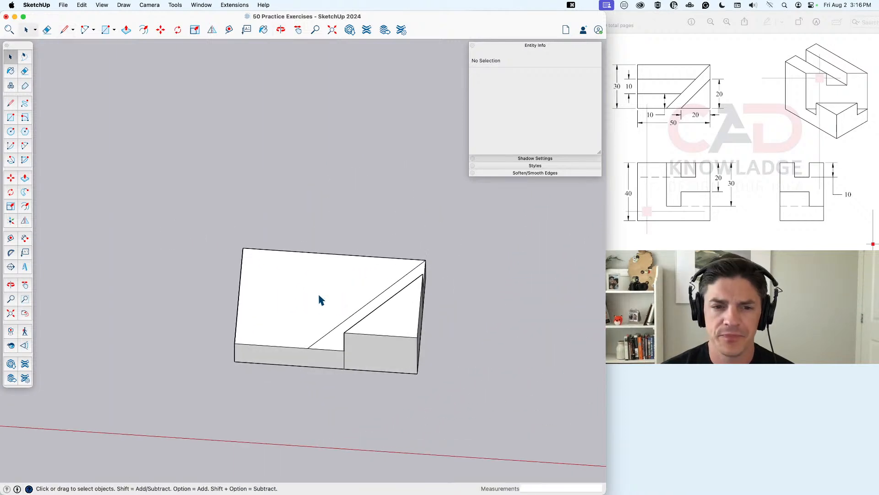
key(space)
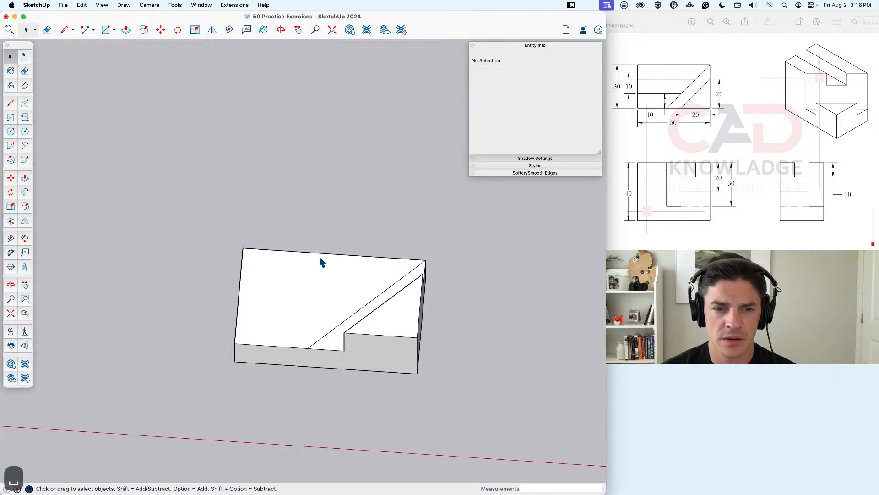
Step: Place two guides on the lower top face parallel to its long front edge, 10 inches from the edge and 10 inches apart
click(321, 255)
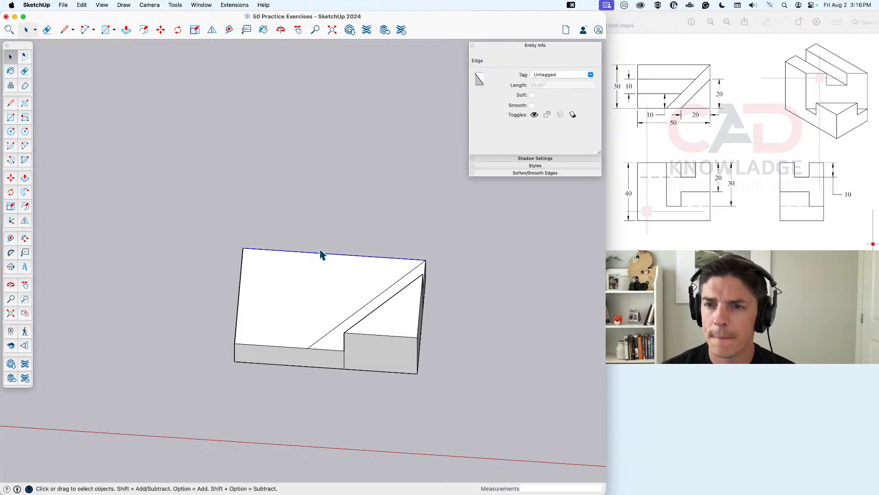
key(t)
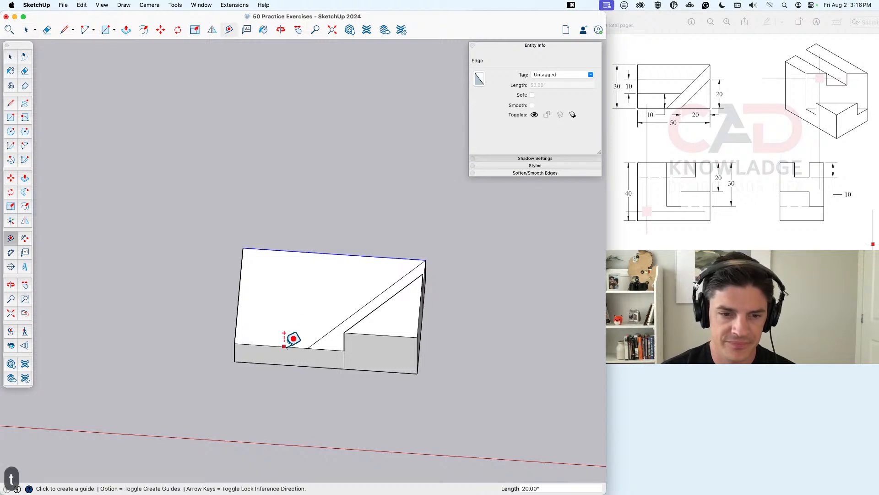
click(288, 347)
text(10)
key(Return)
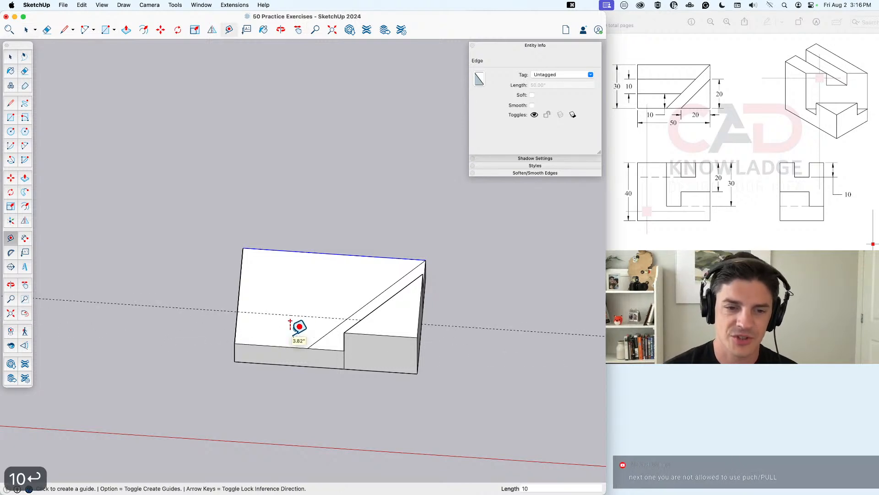
click(300, 315)
text(10)
key(Return)
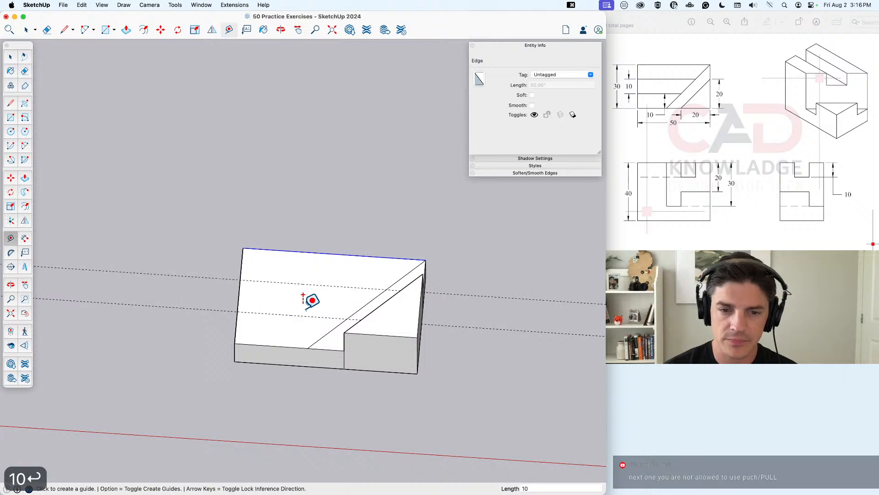
Step: Draw lines along both guides from the diagonal line to the opposite short edge of the lower top face
key(l)
click(386, 289)
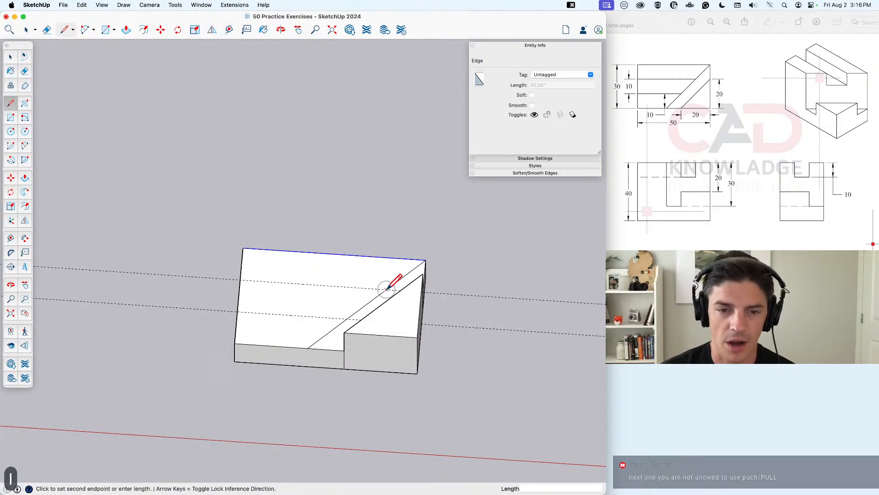
click(240, 280)
click(347, 316)
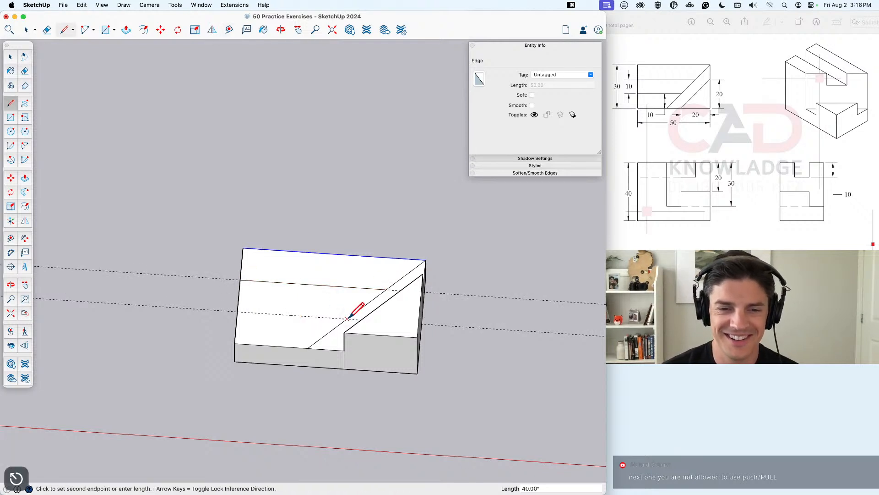
click(238, 312)
Step: Erase both guides beside the block
key(space)
middle_drag(299, 281, 270, 322)
key(space)
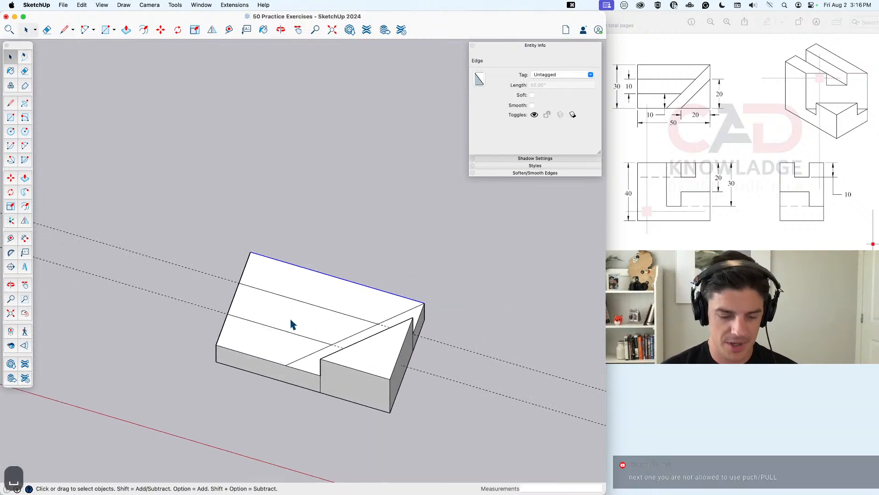
key(e)
drag(212, 255, 178, 317)
key(space)
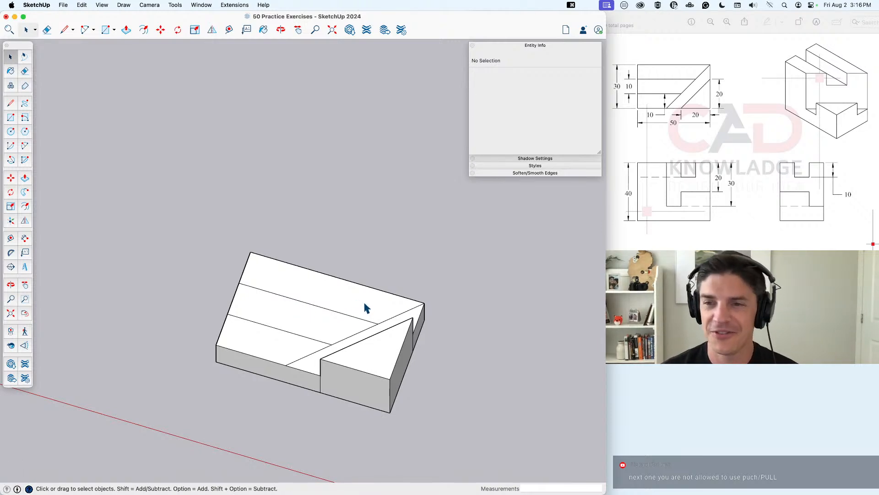
Step: Extrude the back and front strips of the top face upward 30 inches each with Push/Pull
key(p)
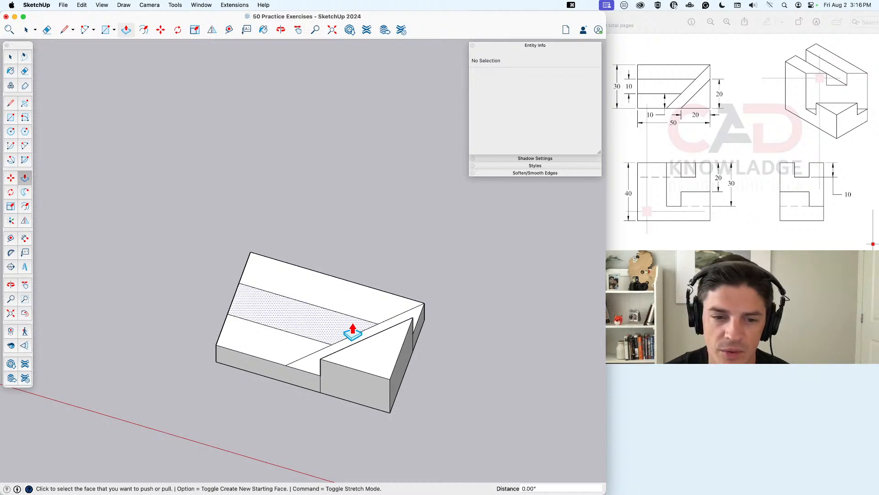
click(378, 315)
text(30)
key(Return)
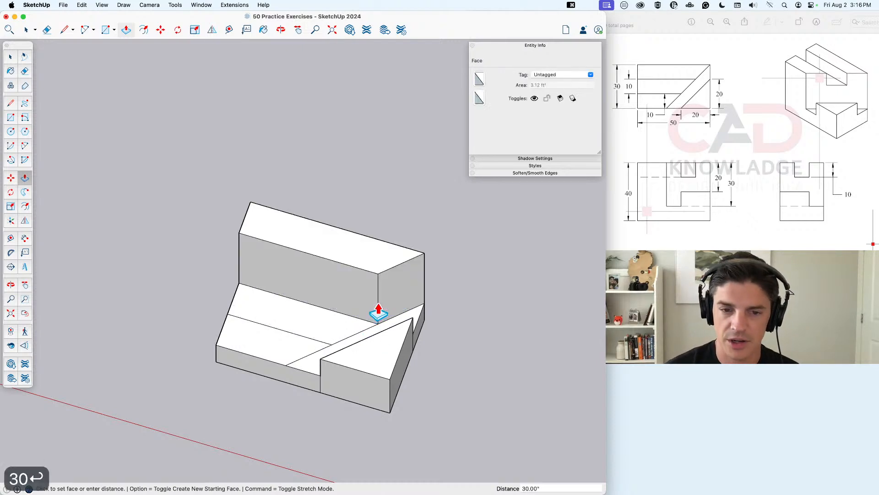
double_click(255, 354)
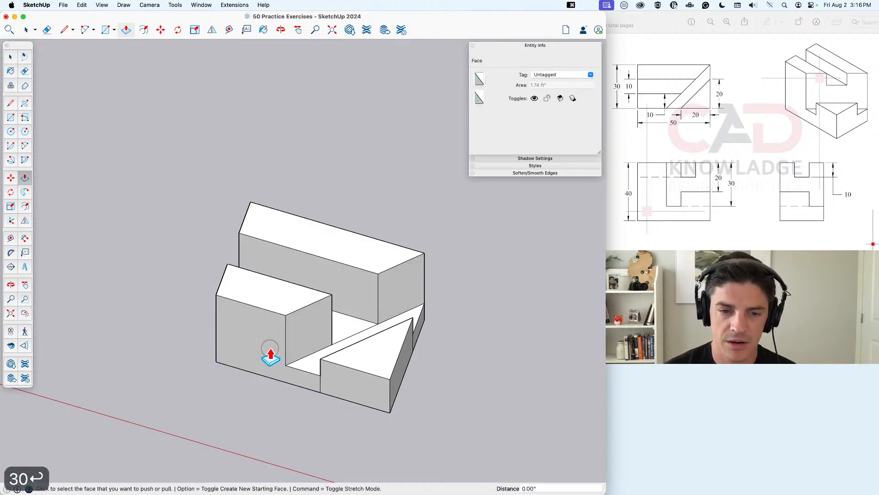
Step: Extrude the middle strip between the two raised blocks upward 15 inches, to the midpoint of the back block's vertical edge
click(355, 333)
click(378, 306)
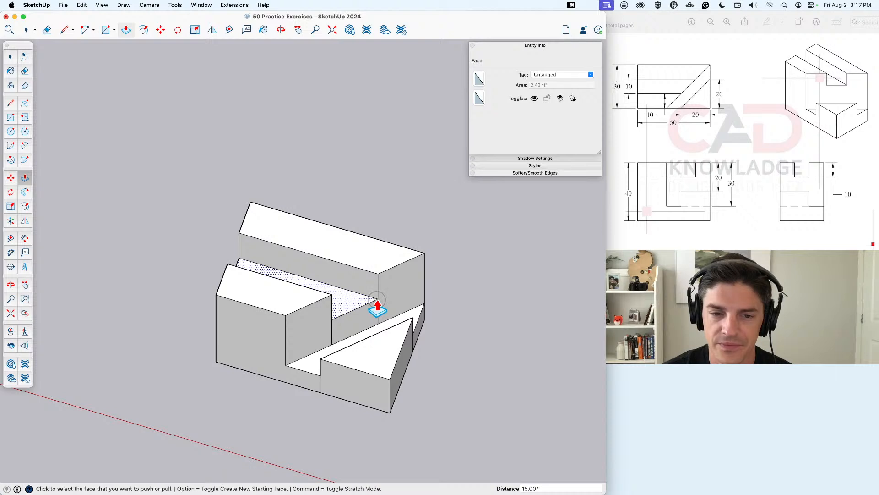
key(space)
Step: Undo the last edit and draw a line between two points of the block
key(e)
scroll(389, 302, down, 3)
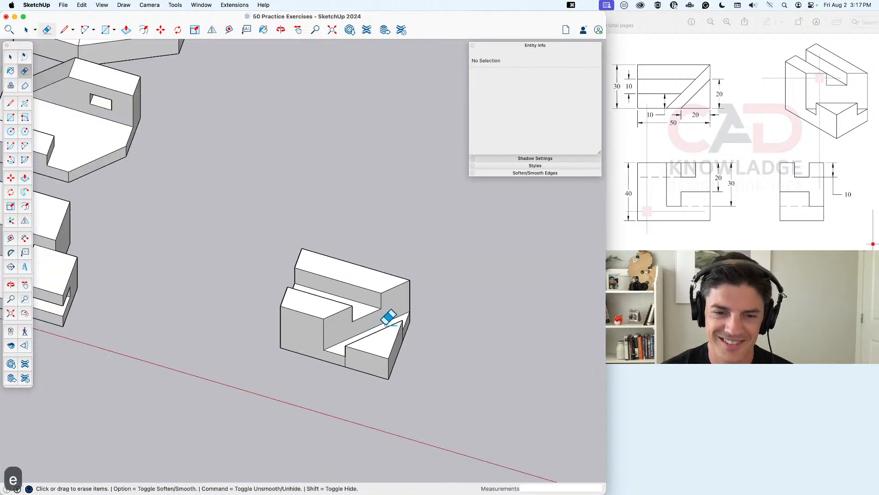
mouse_move(367, 349)
middle_down()
mouse_move(377, 334)
mouse_move(308, 320)
mouse_move(101, 204)
middle_up()
key(super+z)
key(space)
mouse_move(151, 248)
middle_down()
mouse_move(128, 353)
mouse_move(109, 252)
mouse_move(157, 275)
mouse_move(165, 225)
mouse_move(378, 339)
mouse_move(277, 261)
mouse_move(552, 326)
mouse_move(463, 298)
mouse_move(308, 303)
mouse_move(375, 309)
mouse_move(314, 324)
middle_up()
key(l)
click(178, 255)
click(251, 276)
Step: Make a group of the whole block and name the instance Practice – 17
key(space)
triple_click(302, 326)
right_click(303, 323)
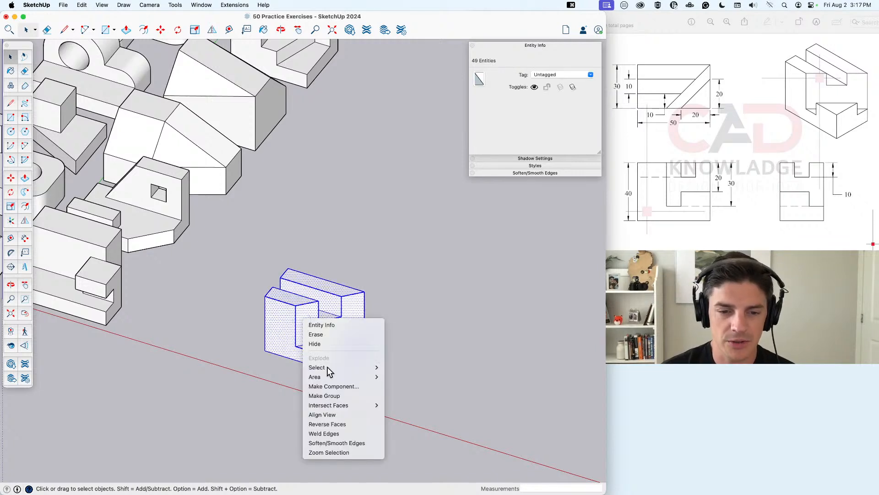
click(348, 394)
click(680, 144)
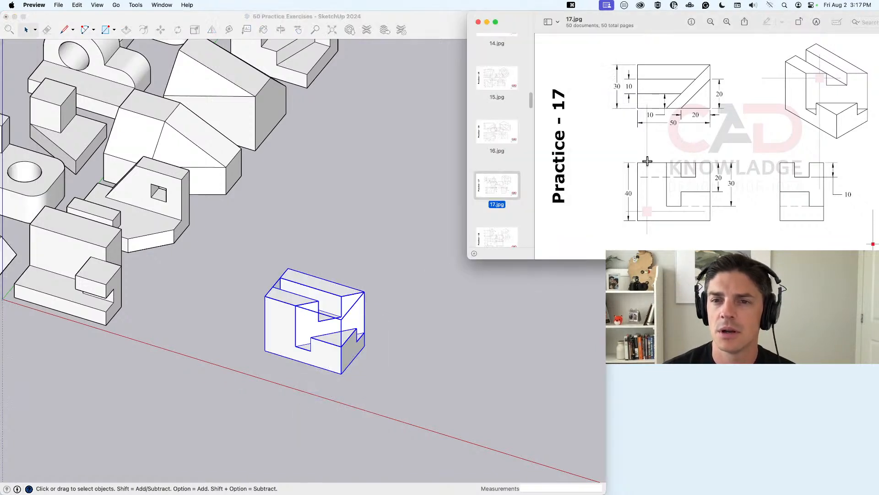
click(320, 313)
click(556, 86)
text(P)
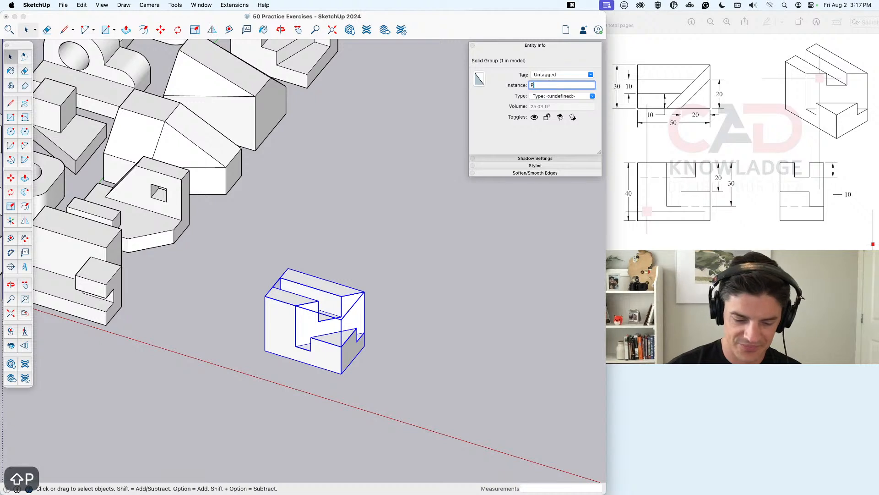
text(ractice – 17)
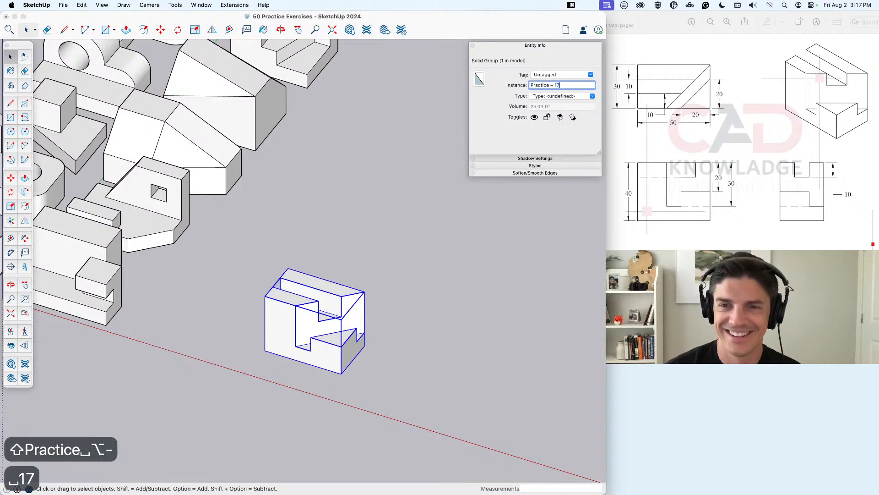
key(Return)
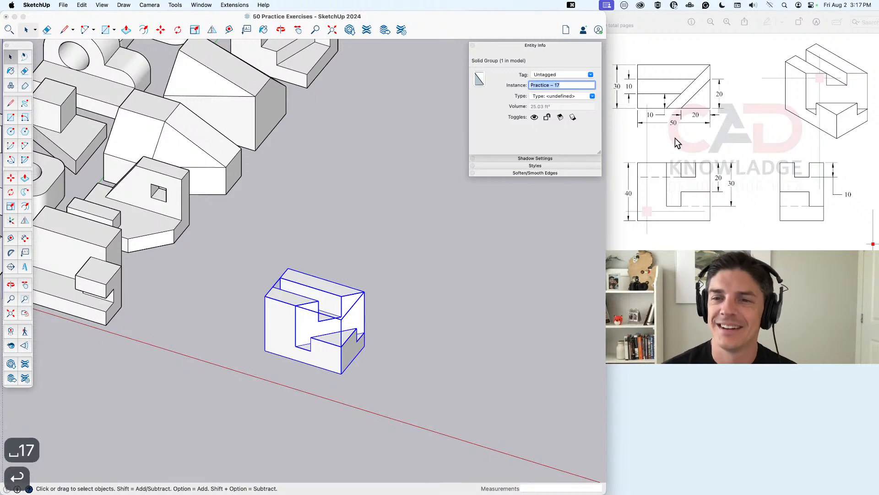
Step: Move the Practice – 17 group to the far end of the second row of finished exercises
click(670, 190)
click(411, 355)
scroll(361, 278, down, 3)
mouse_move(361, 278)
middle_down()
mouse_move(388, 316)
mouse_move(346, 378)
mouse_move(353, 358)
middle_up()
key(m)
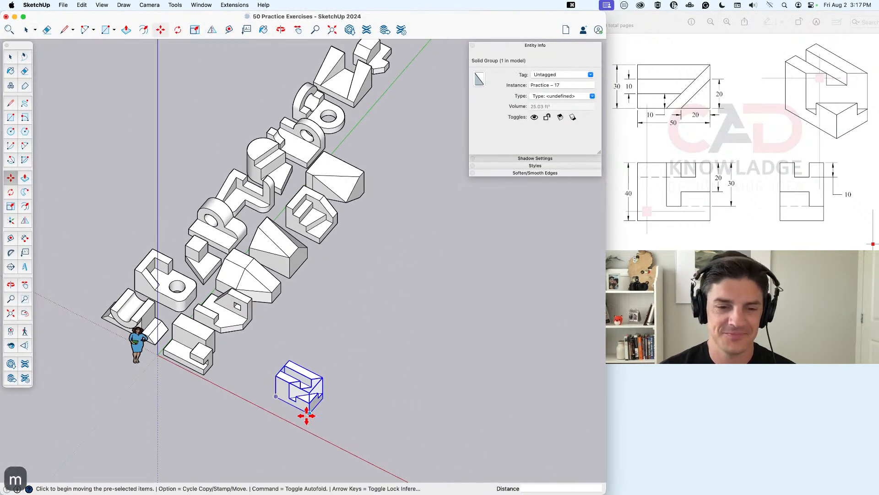
click(306, 415)
click(369, 180)
key(space)
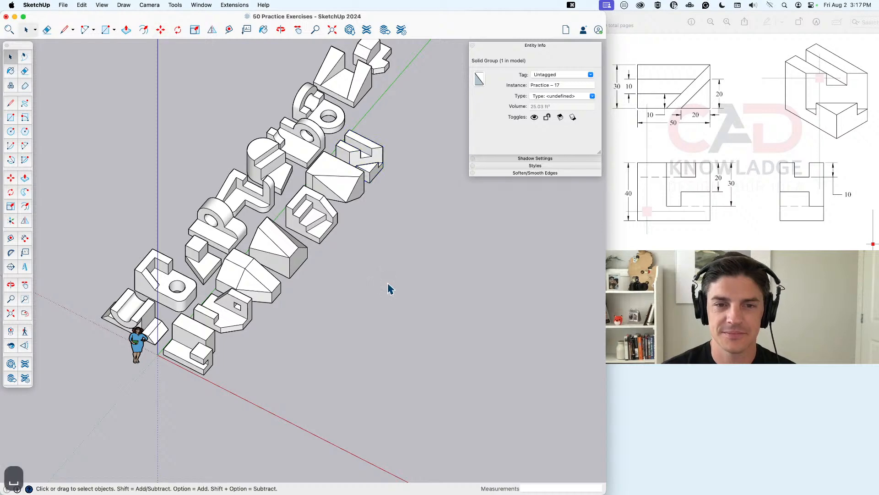
Step: Deselect the moved group and save the model
click(389, 289)
shift+middle_drag(389, 289, 363, 311)
key(super+s)
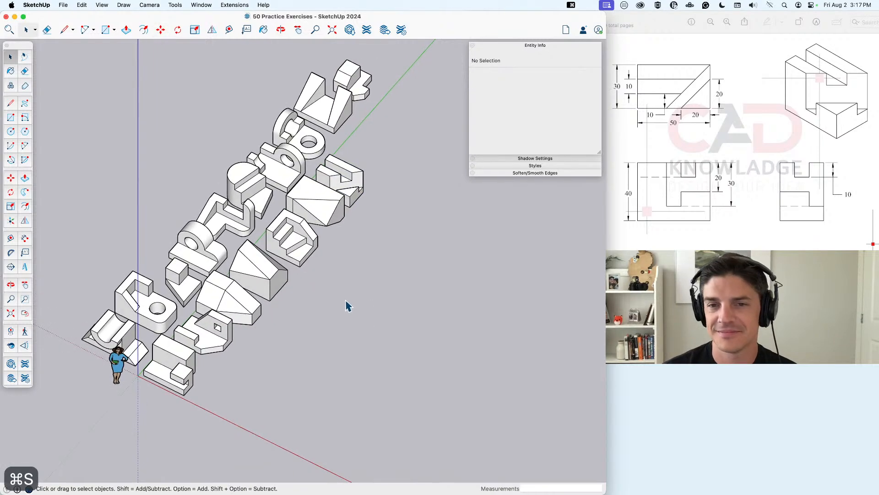
Step: Switch to Preview, open the drawing 18.jpg for the following exercise, and return to SketchUp
click(727, 200)
click(494, 236)
scroll(495, 151, down, 1)
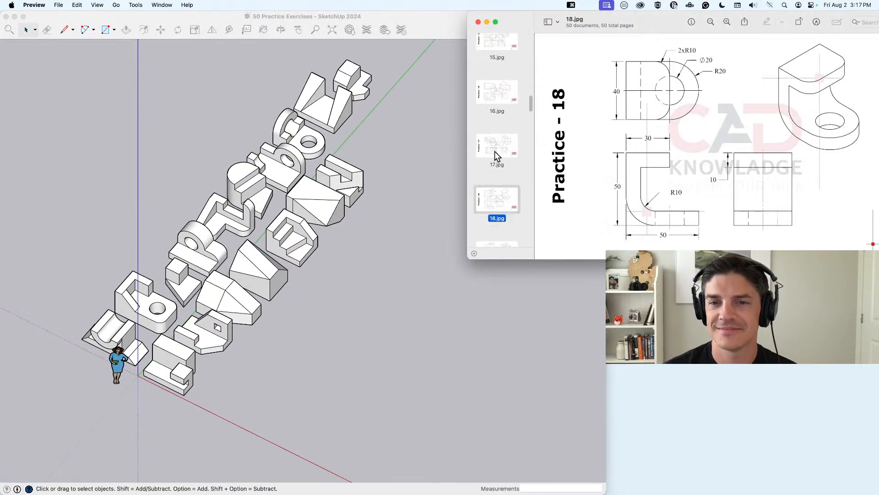
click(326, 393)
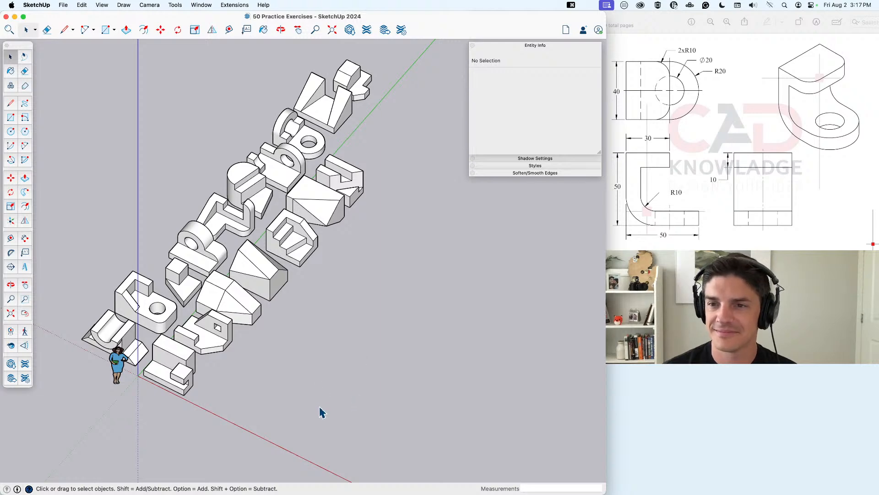
Step: Draw a circle with a 20-inch radius on the ground in the empty area beyond the finished exercises
middle_drag(320, 408, 330, 365)
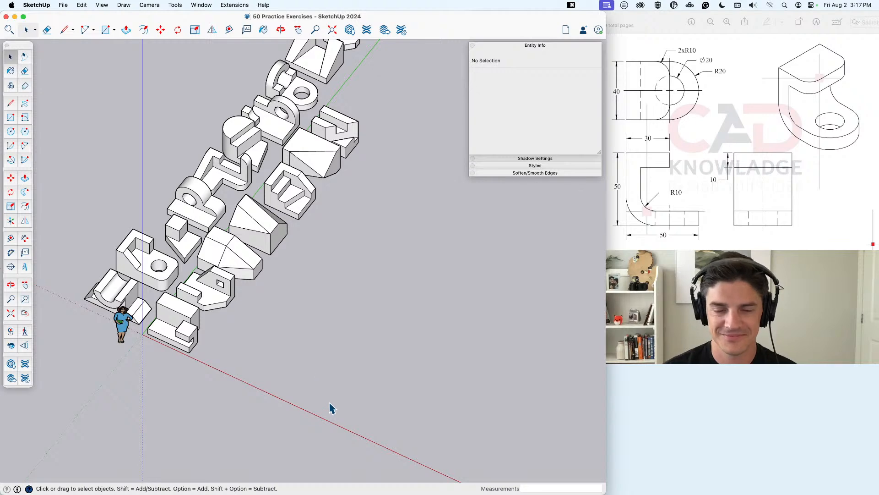
middle_drag(373, 407, 465, 408)
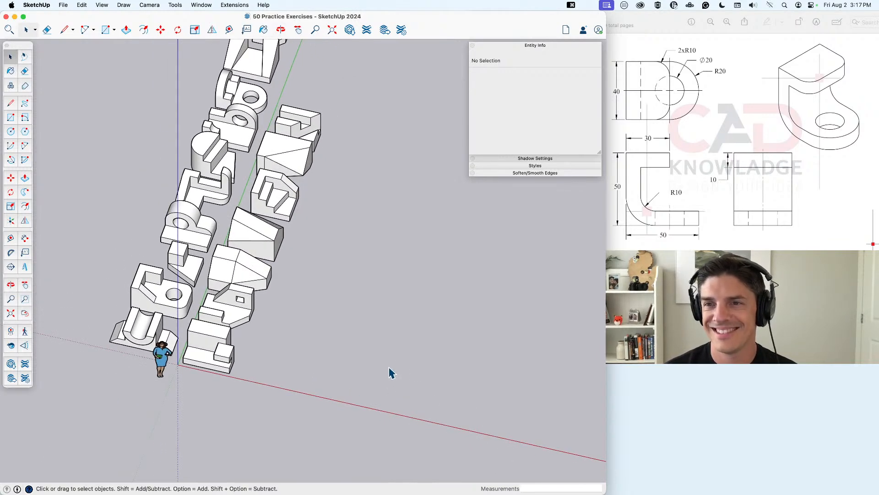
key(c)
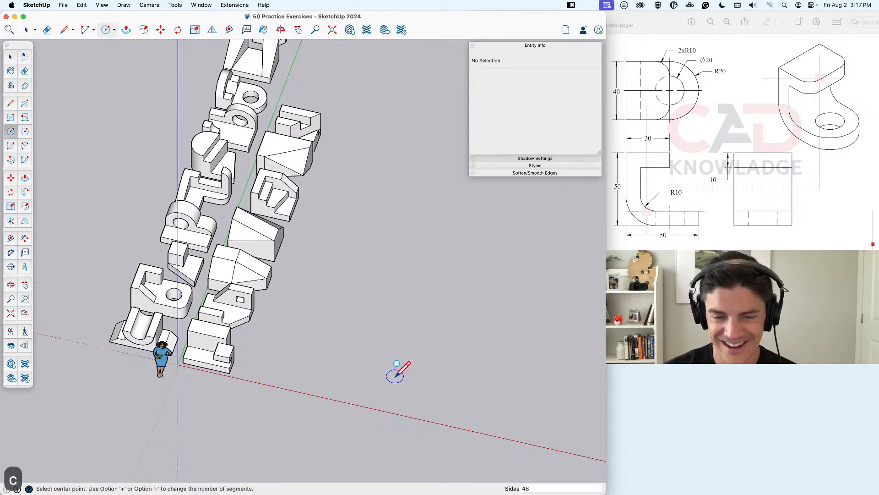
click(395, 375)
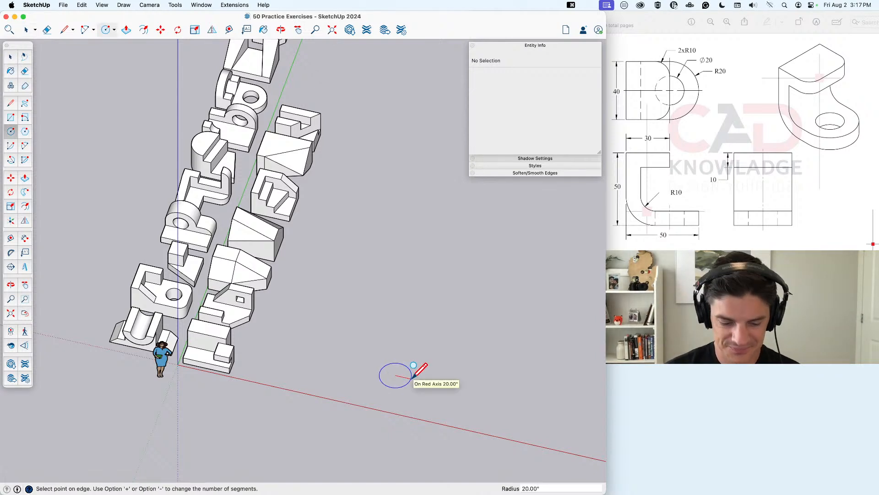
text(20)
key(Return)
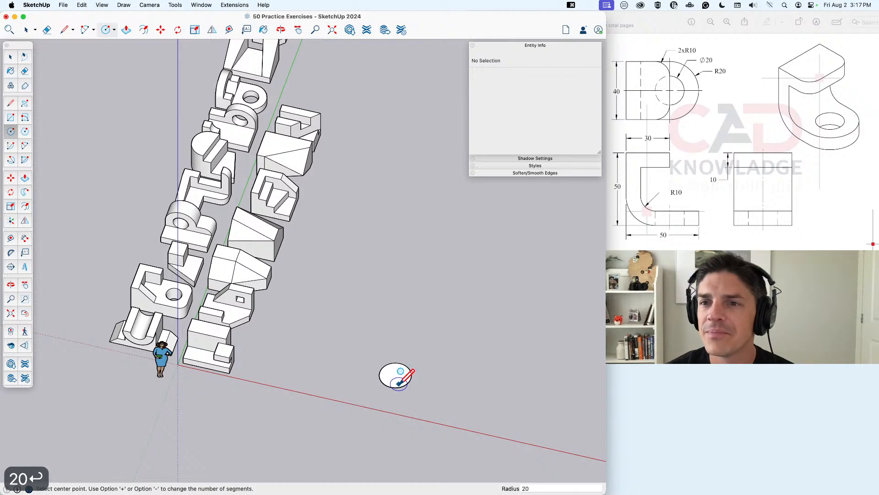
Step: Draw a concentric circle with a 10-inch radius inside the large circle and delete its inner face
scroll(397, 376, up, 5)
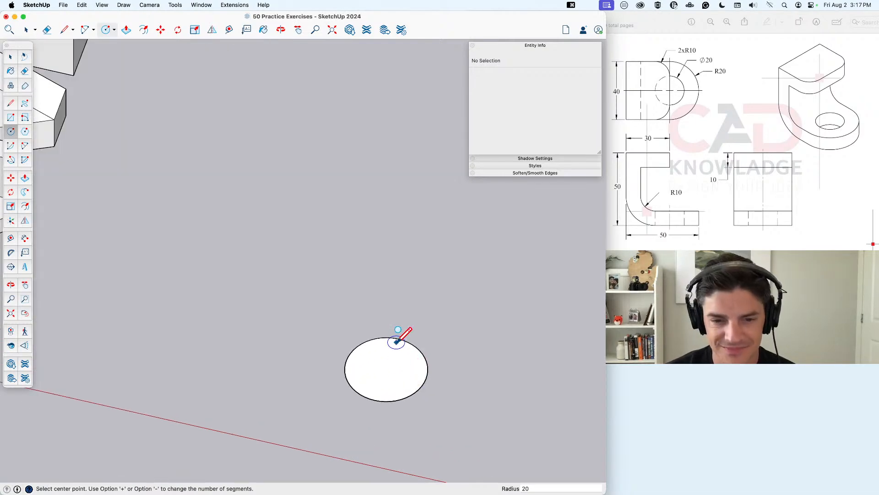
click(386, 370)
text(10)
key(Return)
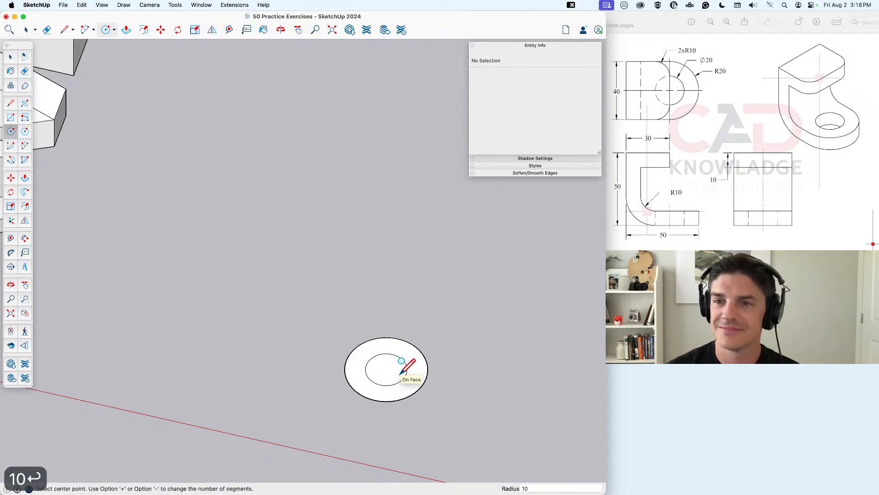
key(space)
click(391, 378)
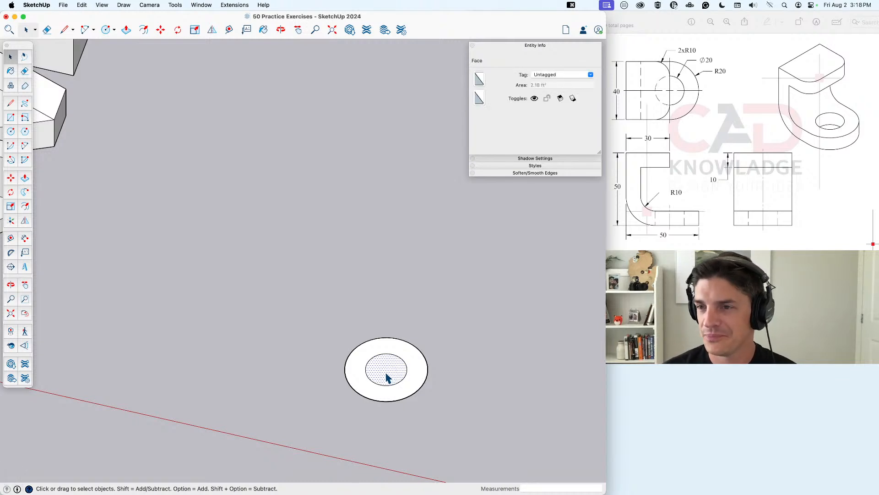
key(BackSpace)
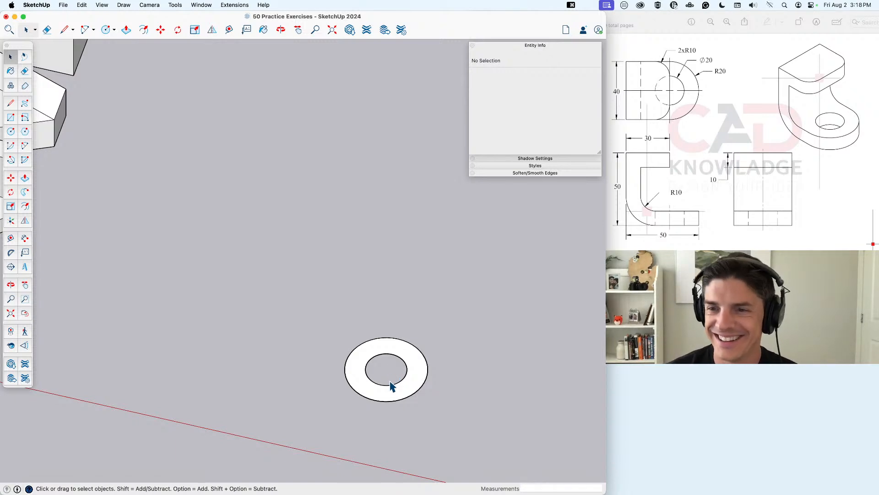
Step: Draw a 30-inch line tangent to the outer circle from its front point, running in the negative red axis direction
key(l)
middle_click(389, 393)
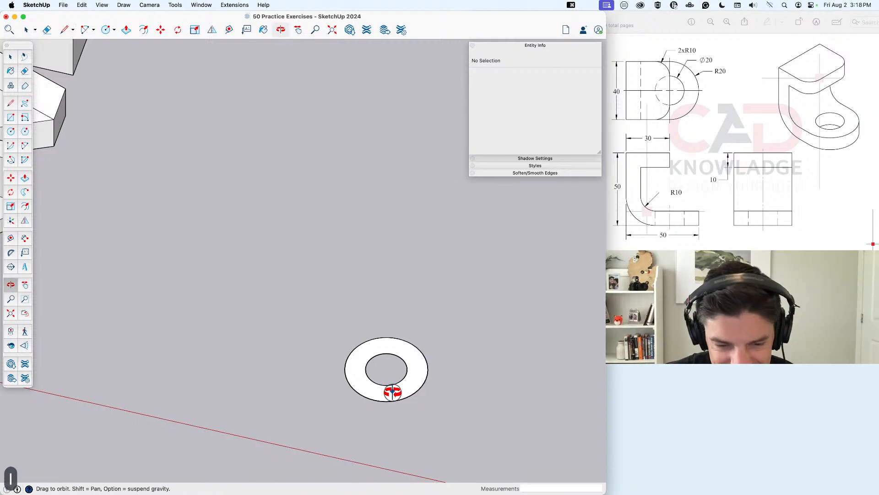
key(super+1)
scroll(495, 415, up, 4)
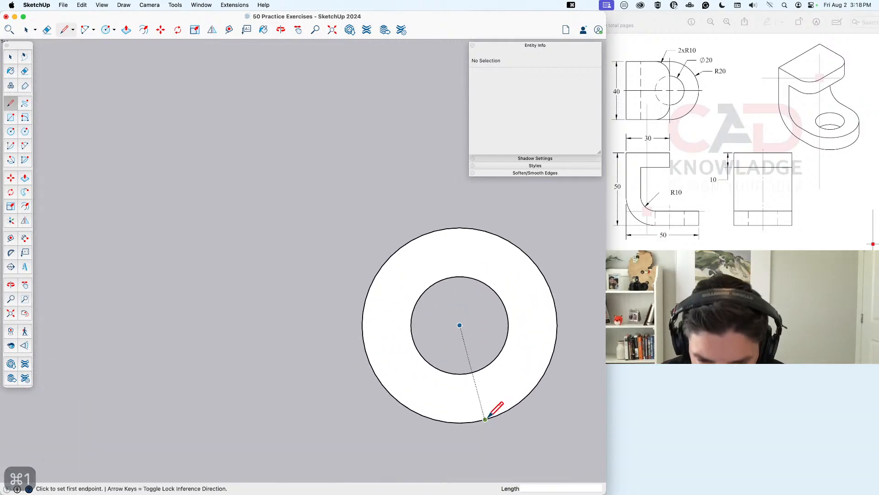
click(460, 422)
text(30)
key(Return)
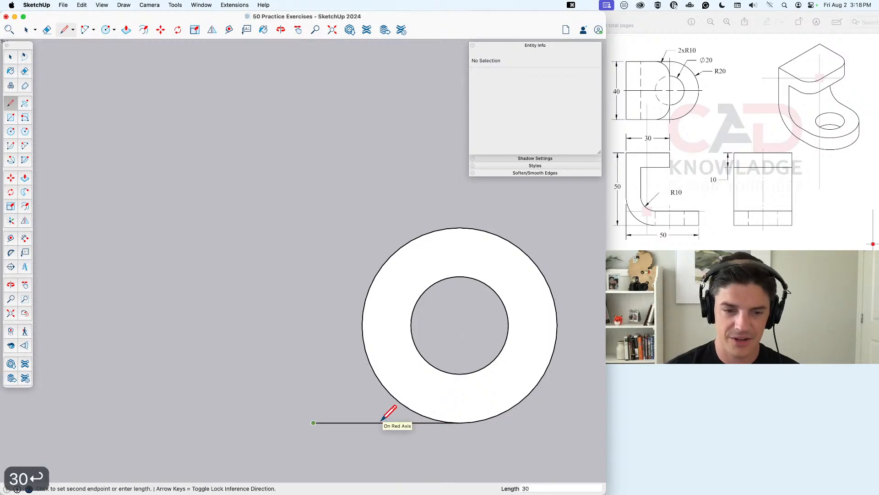
Step: Complete the rectangular outline to the outer circle's back tangent point and erase the circle's arc inside it
click(451, 225)
click(452, 226)
key(space)
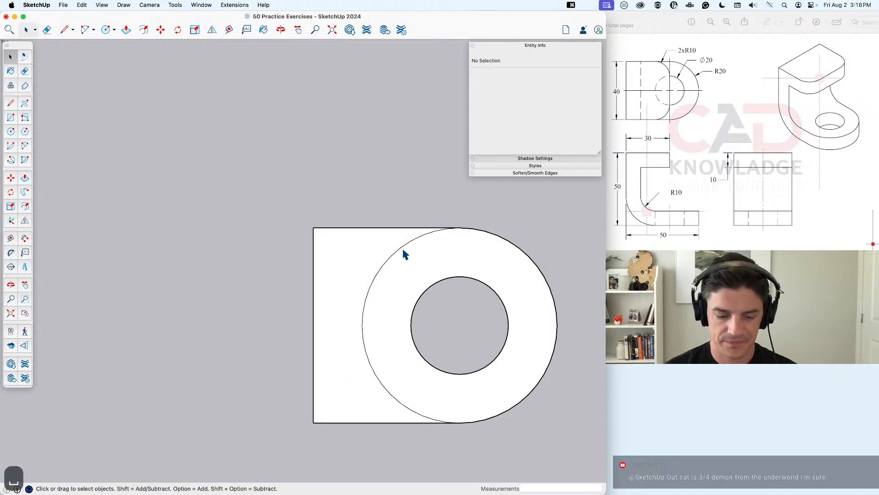
key(e)
drag(379, 247, 394, 269)
mouse_move(394, 269)
middle_down()
mouse_move(320, 216)
mouse_move(374, 313)
mouse_move(360, 251)
middle_up()
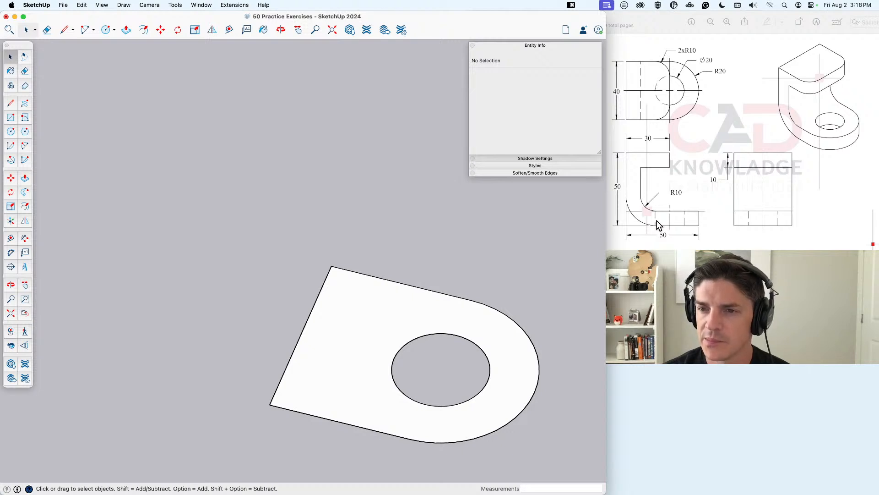
Step: Push/Pull the base face around the hole up by 10 inches
key(p)
click(513, 375)
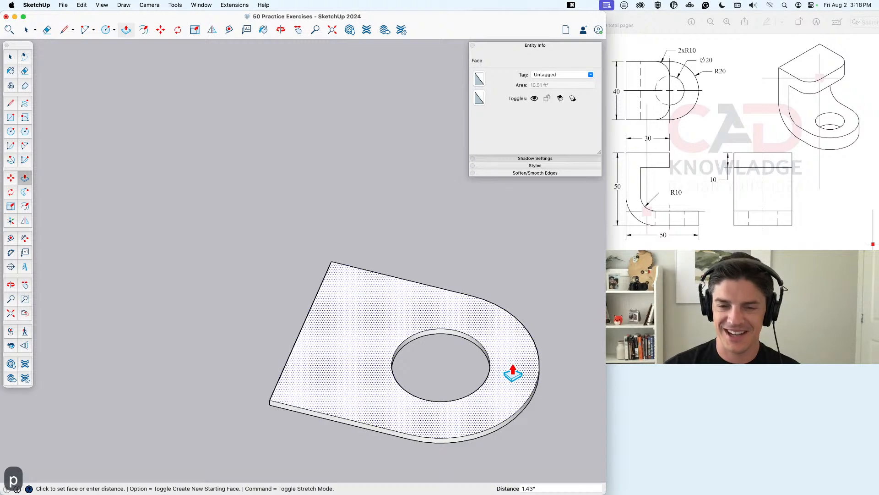
text(10)
key(Return)
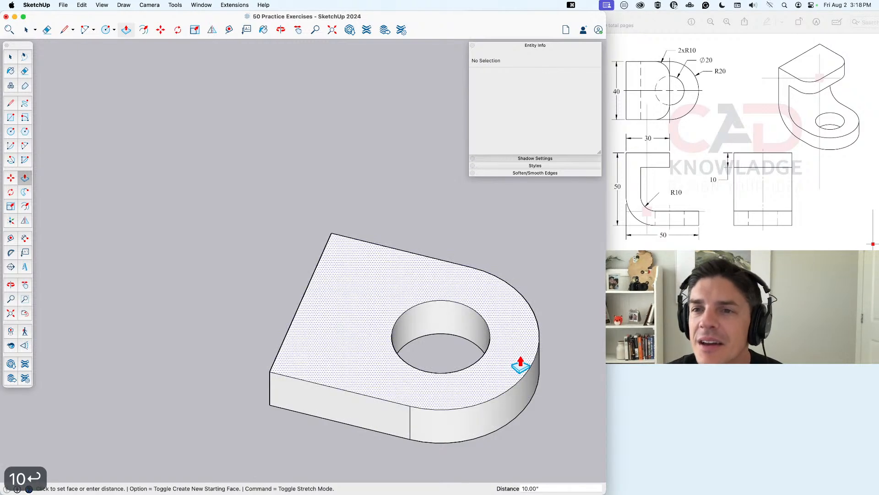
key(space)
middle_drag(507, 402, 495, 406)
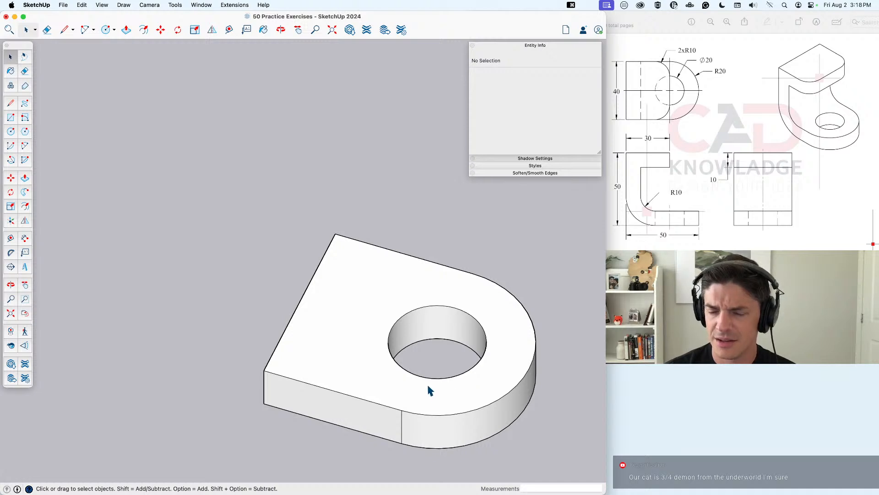
middle_drag(430, 391, 458, 393)
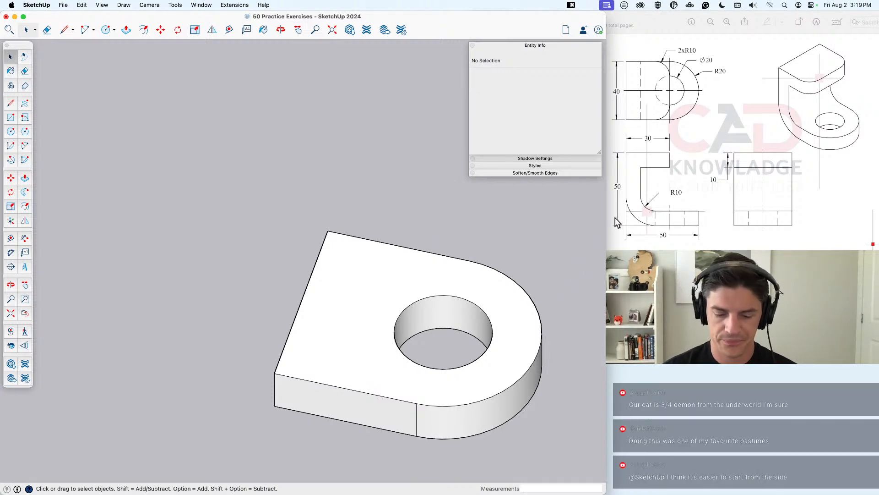
Step: Copy the straight end edge of the base's top face 10 inches inward toward the hole
key(space)
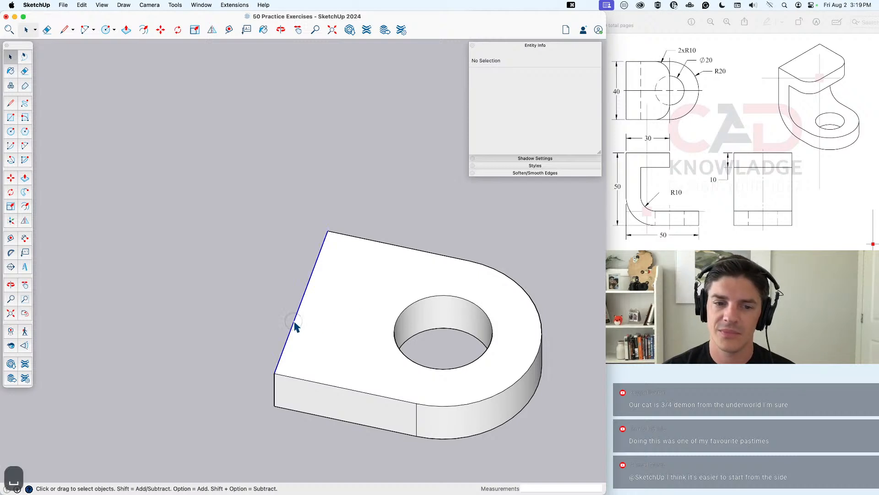
click(294, 325)
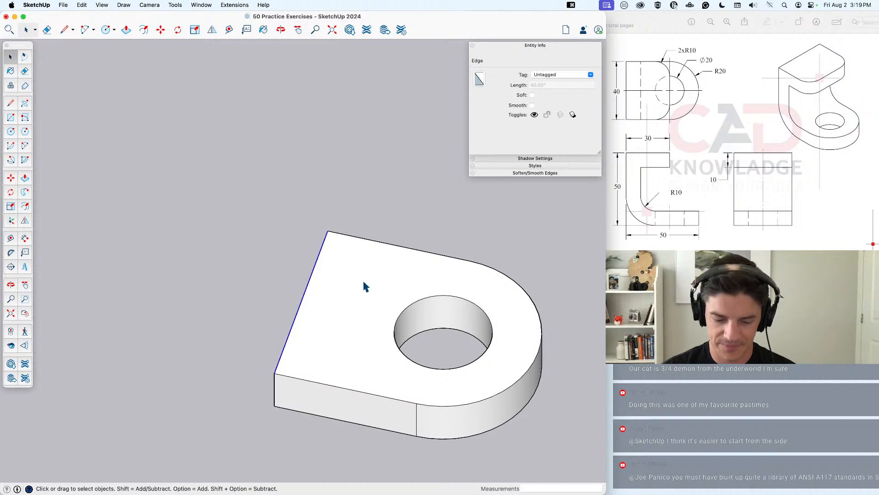
key(m)
click(275, 375)
key(alt)
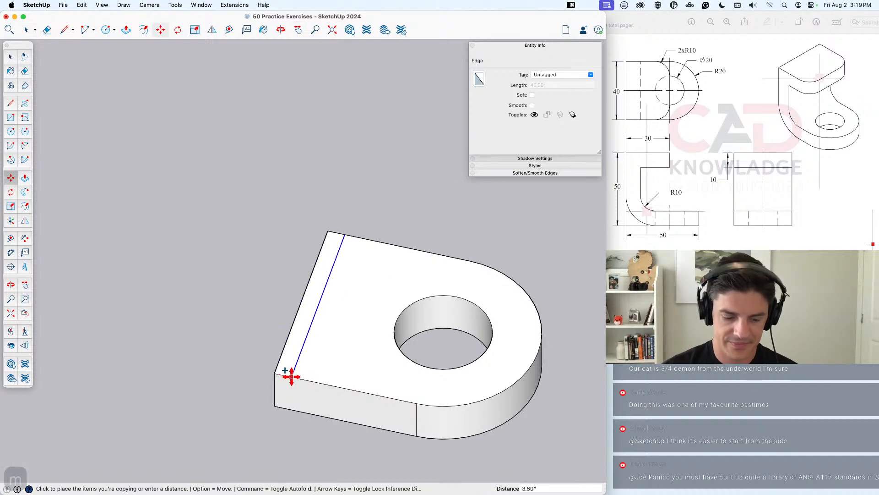
text(10)
key(Return)
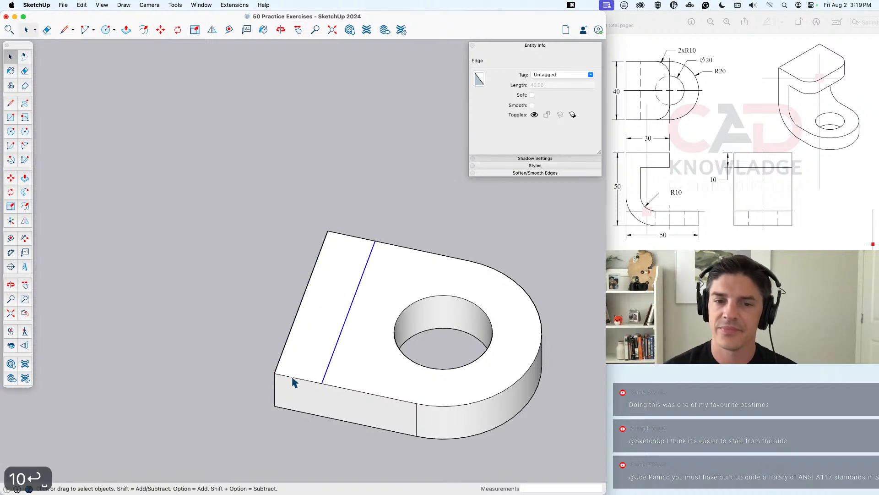
Step: Push/Pull the narrow strip at the straight end of the base up 40 inches to form the upright
click(332, 322)
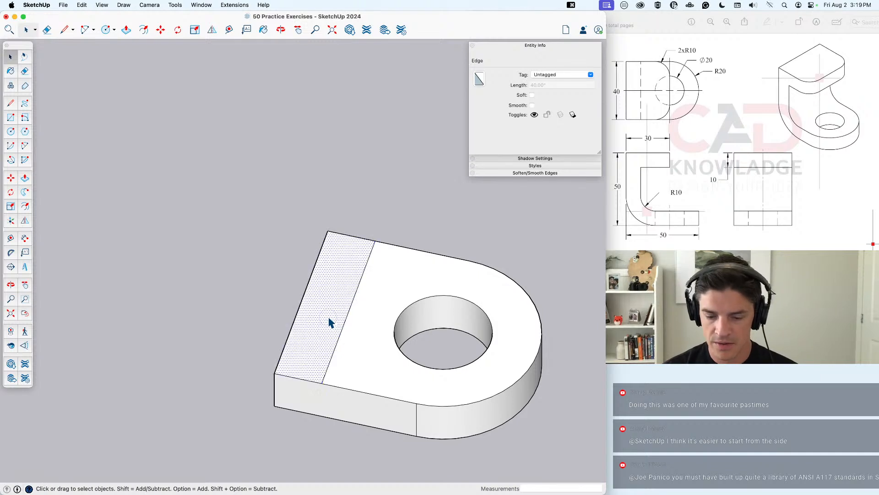
key(p)
click(330, 321)
text(40)
key(Return)
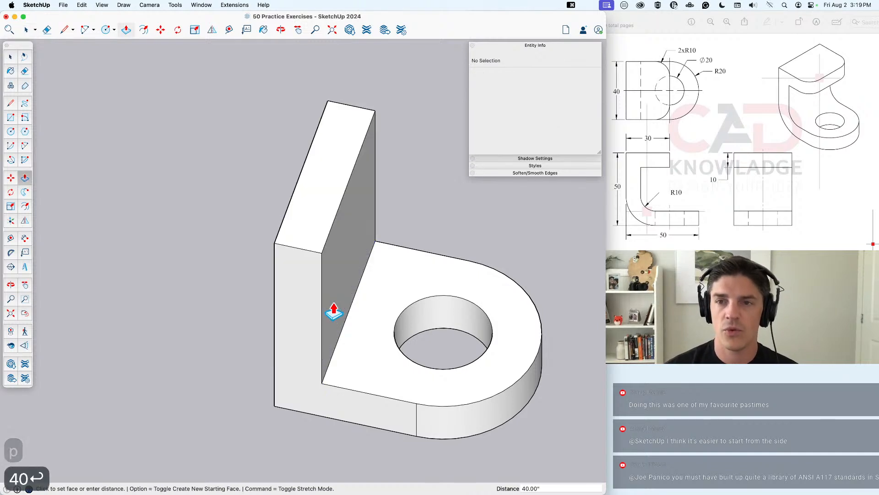
key(space)
middle_drag(373, 277, 289, 229)
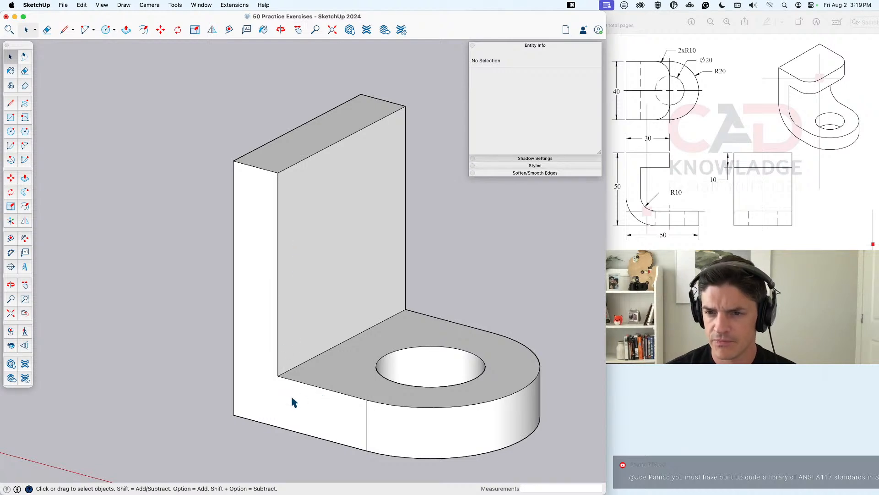
middle_drag(292, 398, 369, 372)
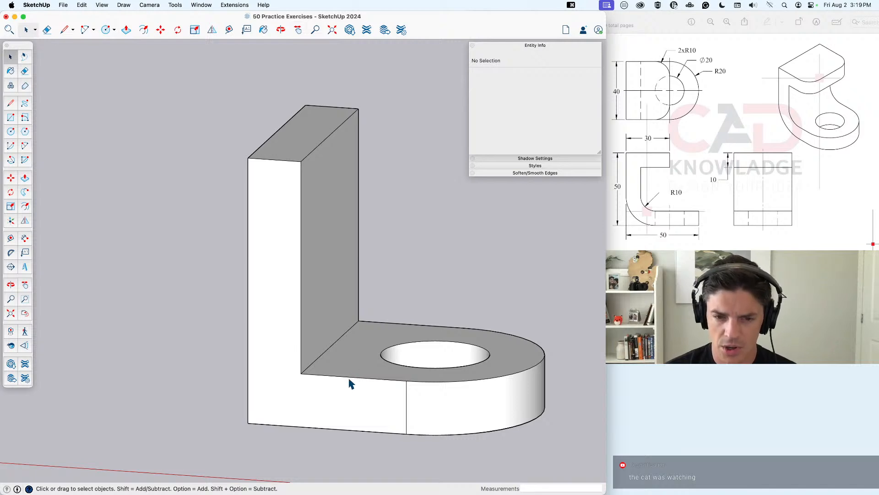
Step: Draw an arc across the inside corner on the part's front side face and set its radius to 10 inches
key(r)
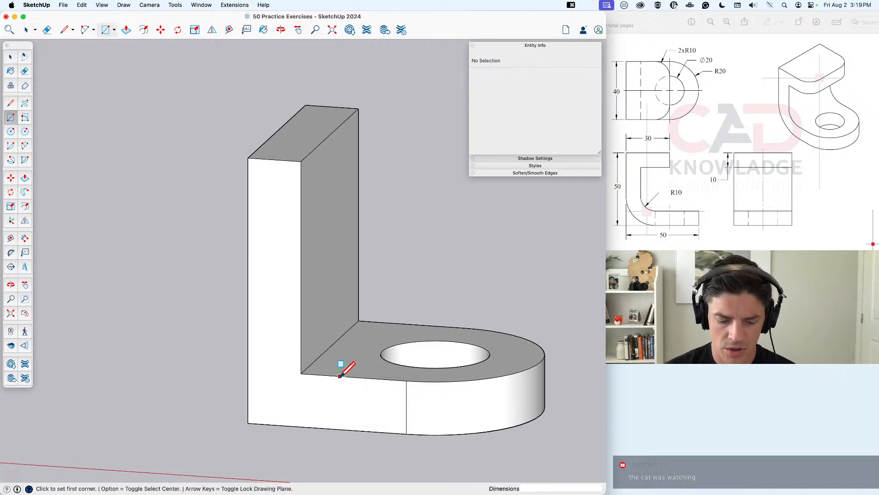
key(a)
click(339, 376)
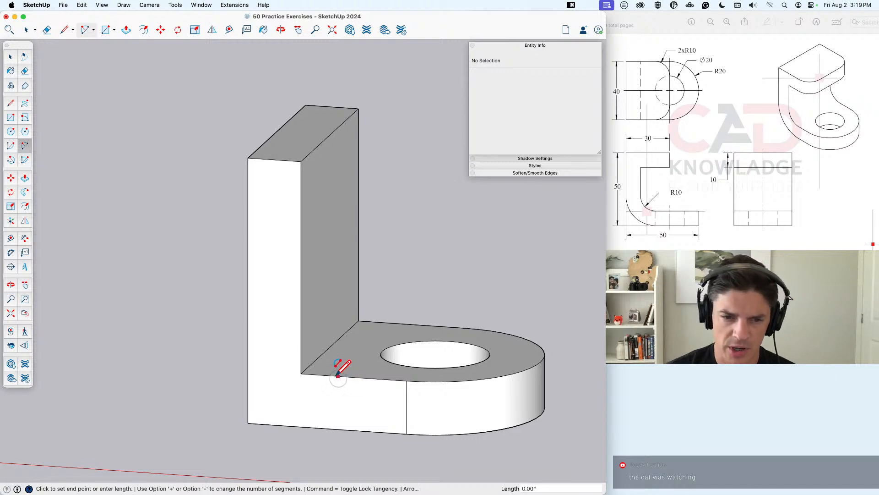
click(301, 337)
key(space)
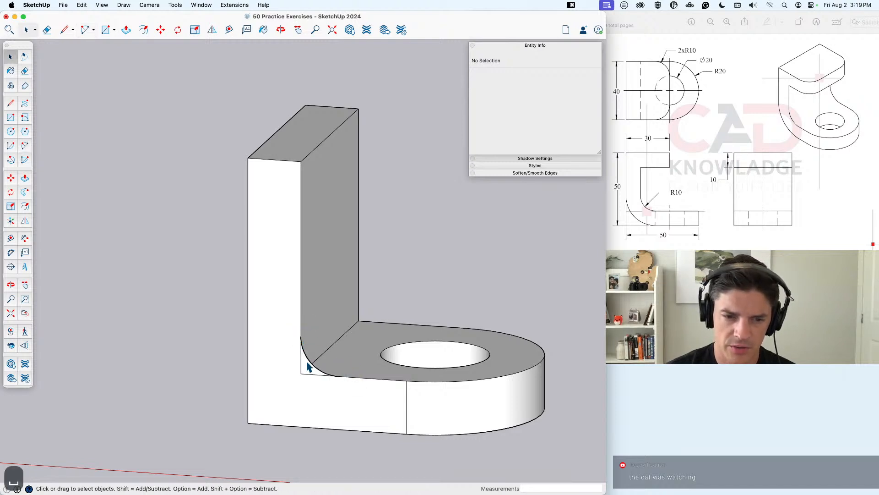
click(312, 364)
click(535, 85)
text(10)
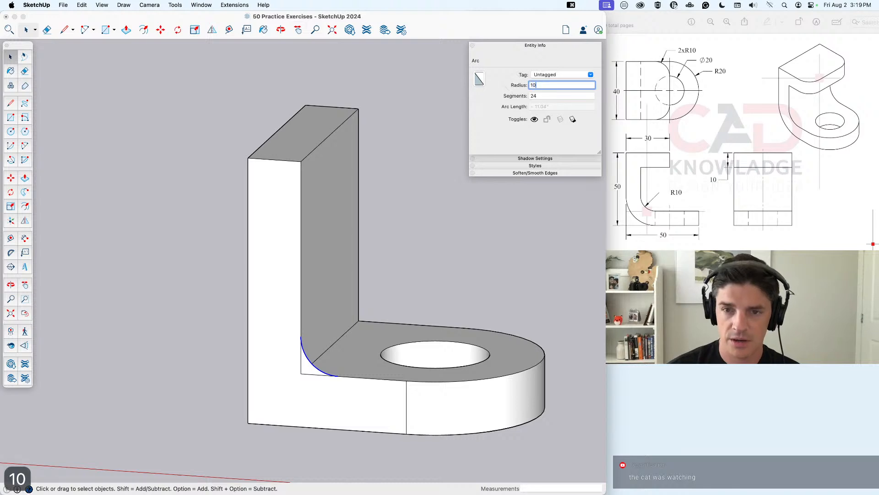
key(Return)
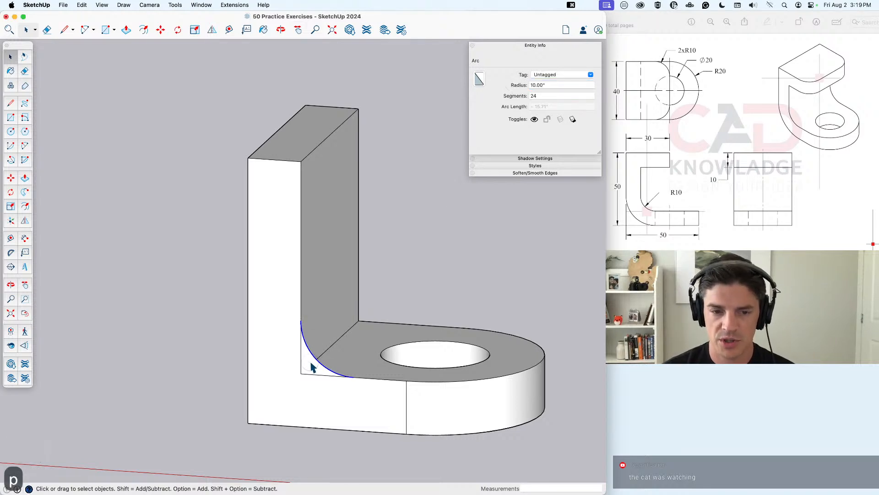
Step: Try to extrude the corner fillet profile across the part's full width and delete the face covering the hole
click(308, 366)
key(p)
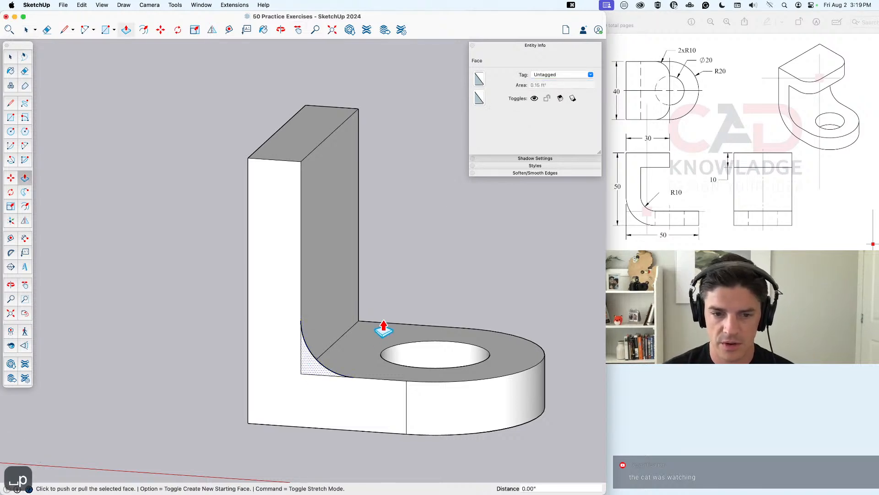
click(317, 365)
key(space)
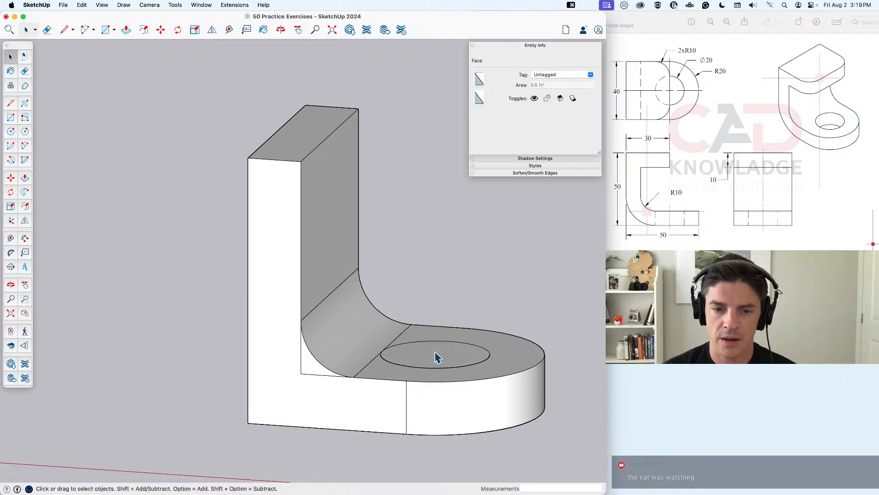
middle_drag(441, 358, 441, 398)
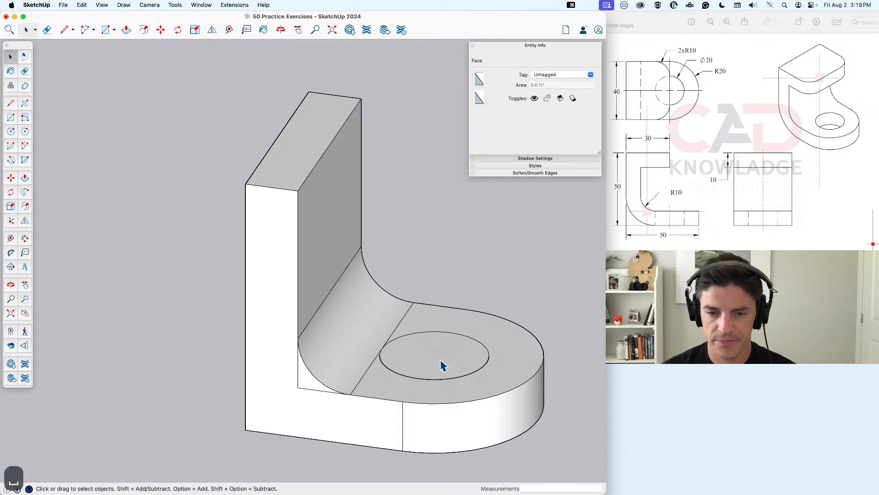
middle_drag(441, 365, 434, 433)
scroll(422, 405, down, 5)
scroll(432, 382, up, 5)
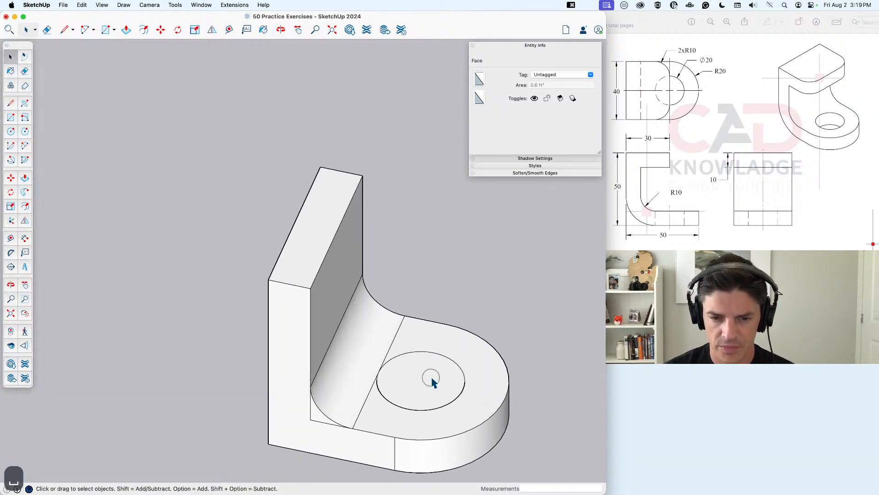
key(BackSpace)
key(BackSpace)
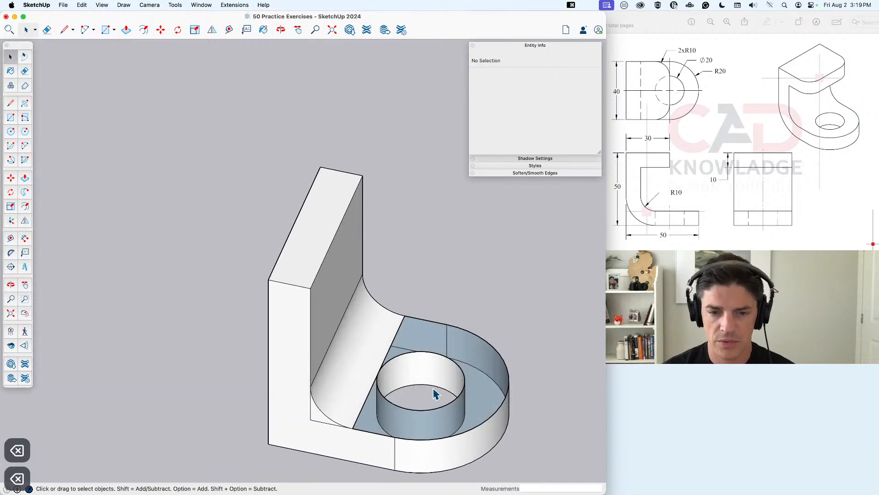
Step: Undo the face deletions, the fillet extrusion and the inside corner arc
key(super+z)
key(super+z)
key(super+z)
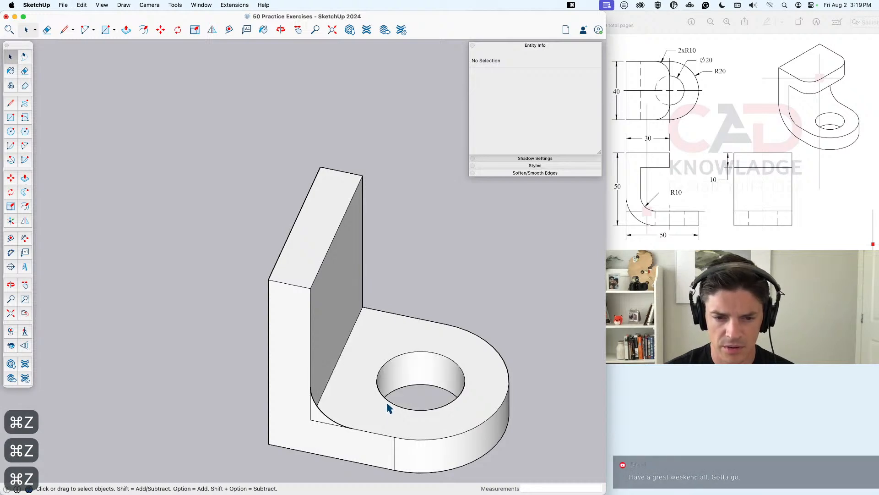
key(super+z)
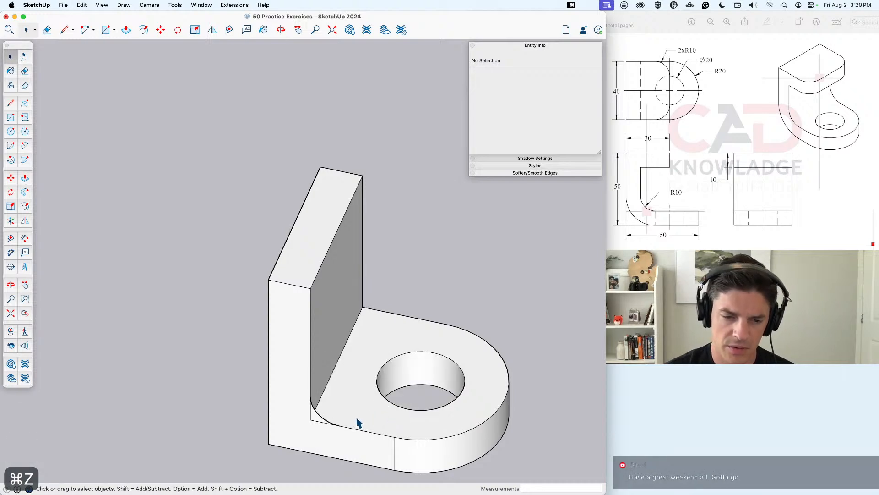
scroll(359, 422, up, 1)
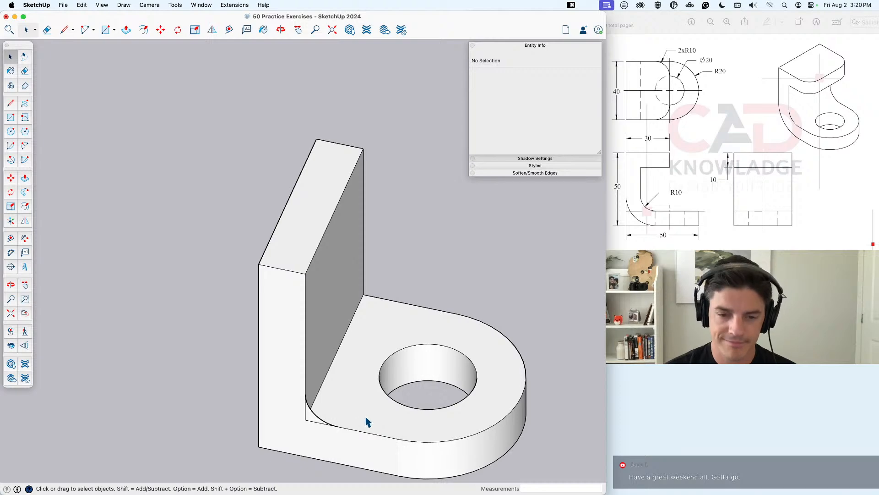
key(super+z)
scroll(378, 374, up, 5)
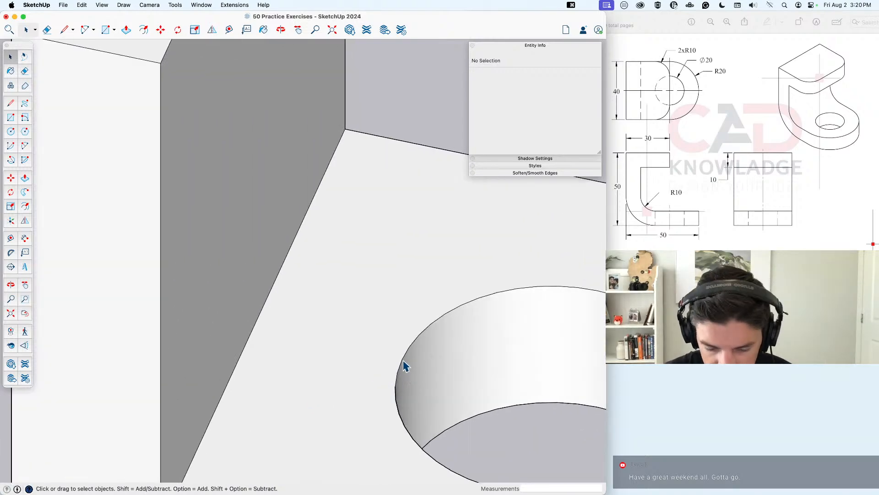
Step: Try copying the inside corner edge between upright and base 10 inches toward the hole, and undo the copy
key(l)
key(space)
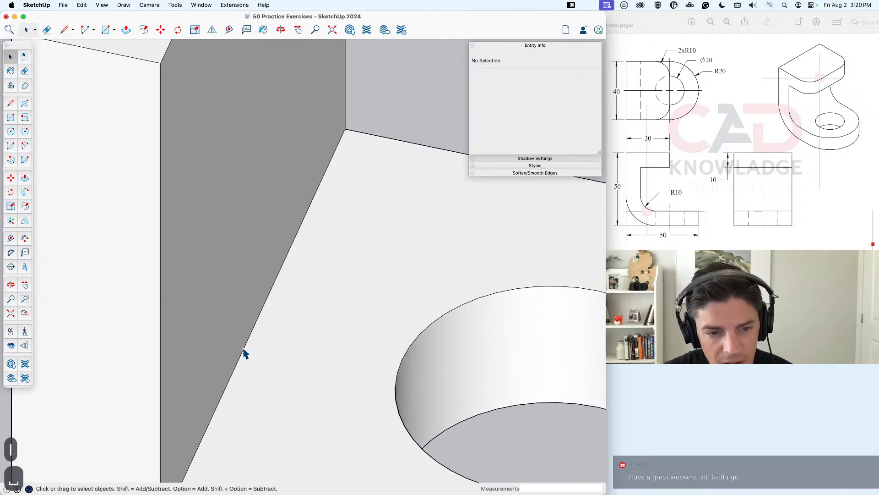
click(242, 353)
key(m)
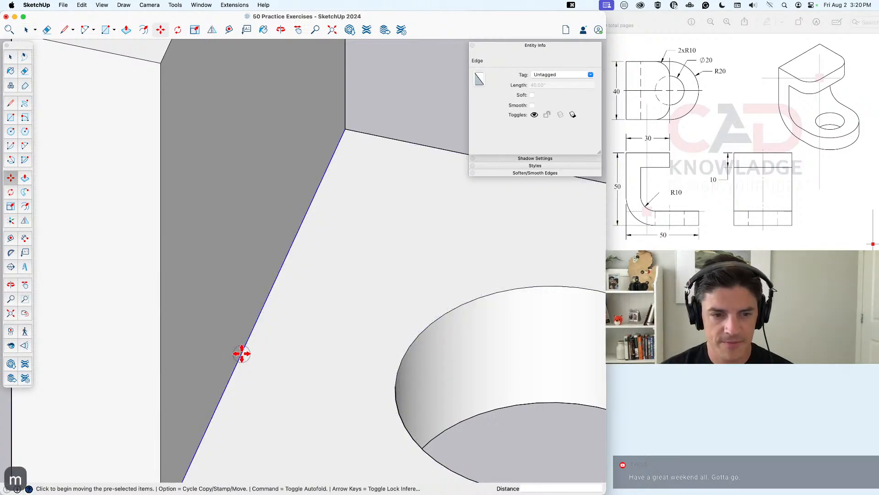
click(243, 353)
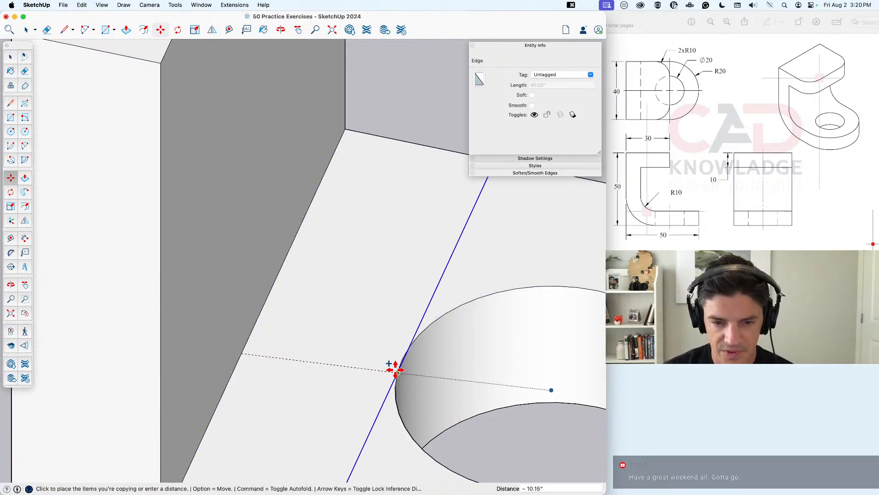
text(10)
key(Return)
key(space)
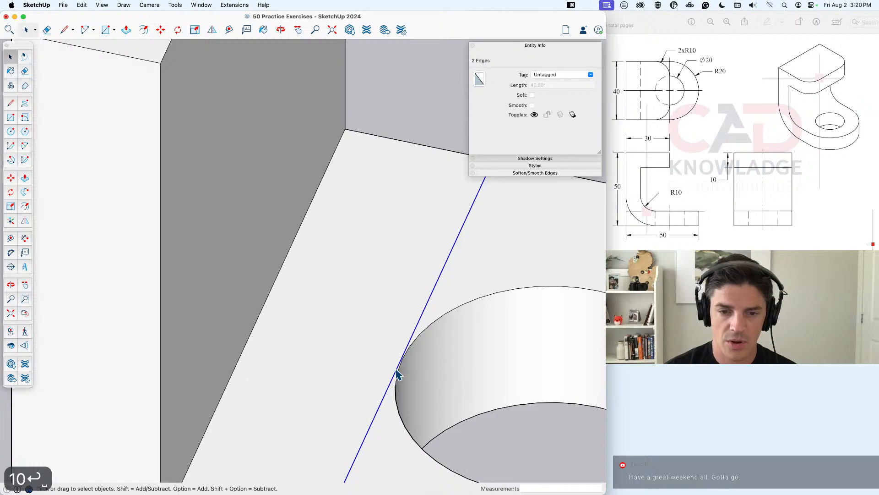
scroll(394, 371, down, 3)
scroll(395, 375, up, 5)
scroll(396, 376, down, 5)
key(super+z)
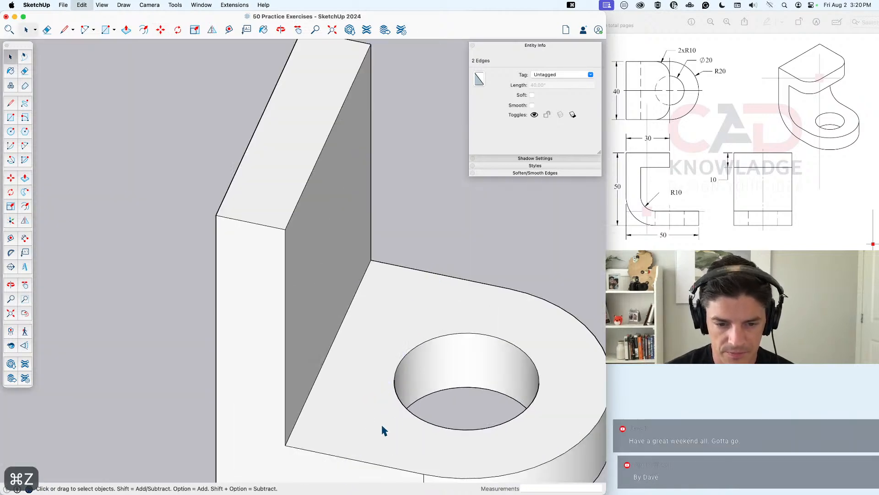
Step: Copy the edge where the upright meets the base 10 inches across the base's top face toward the hole
click(307, 409)
key(m)
click(307, 409)
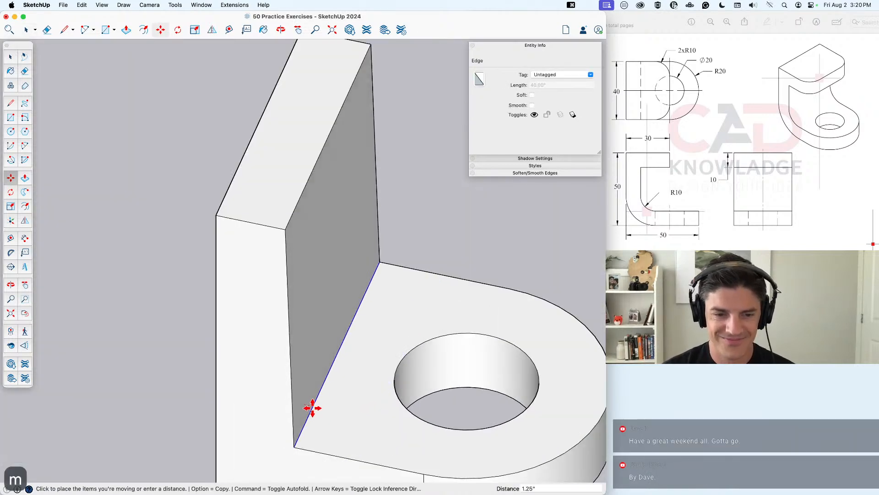
key(alt)
text(10)
key(Return)
key(space)
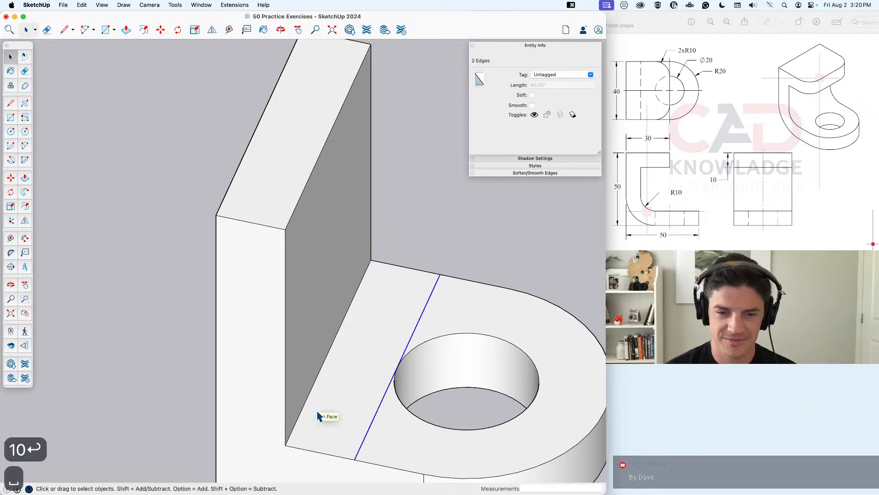
middle_drag(336, 433, 343, 399)
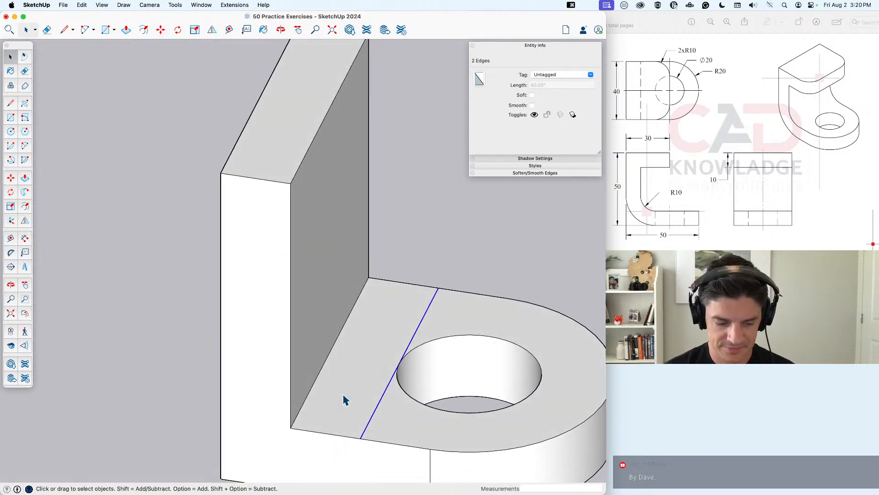
key(a)
click(360, 437)
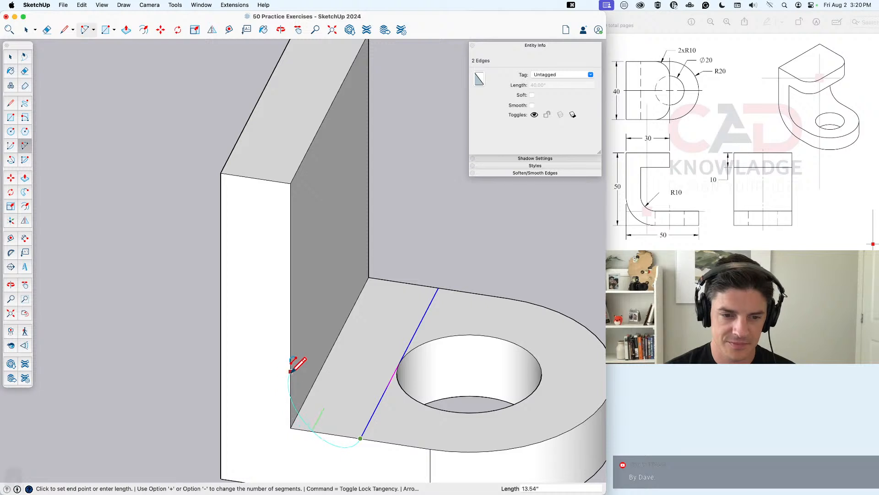
key(Escape)
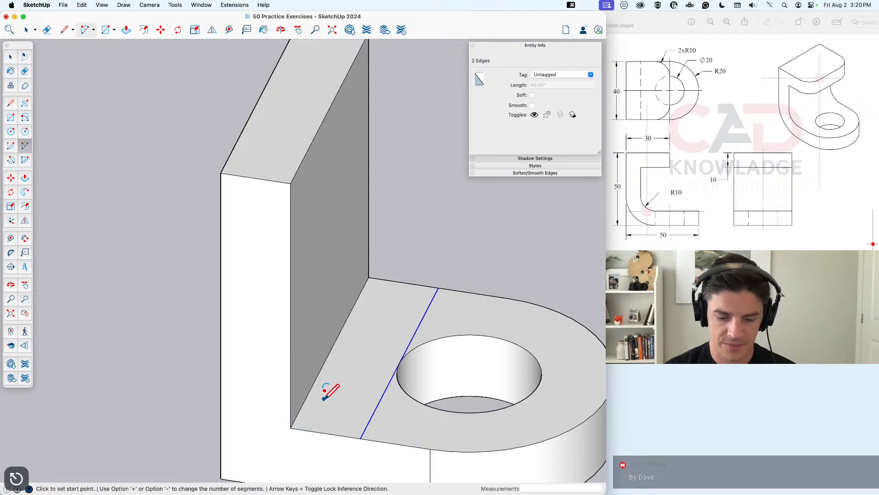
key(space)
Step: Extrude the strip of the base's top face between the upright and the copied edge upward 10 inches
click(365, 373)
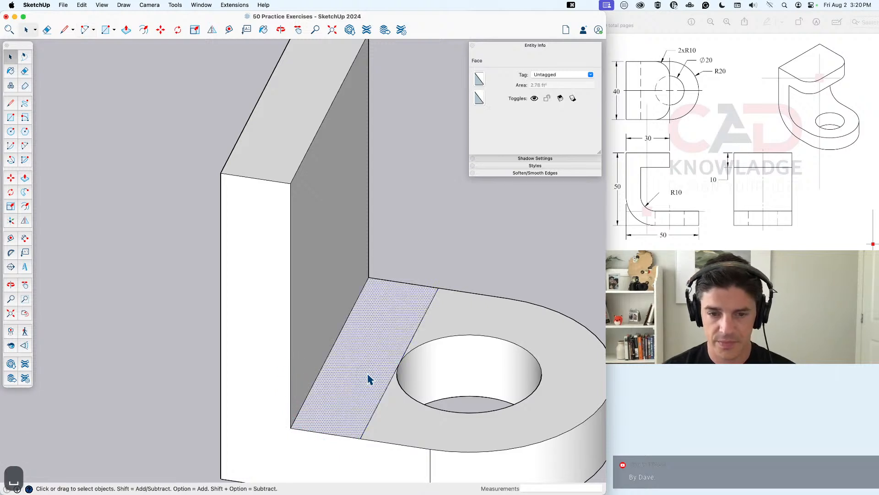
key(p)
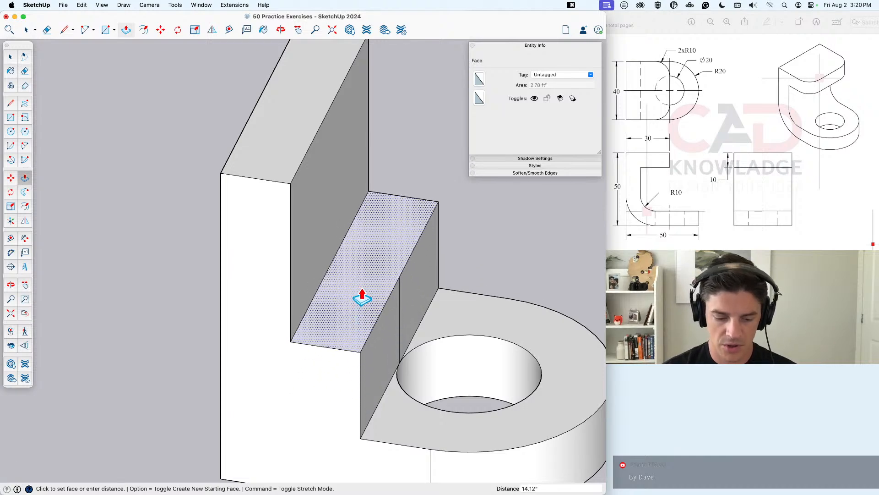
text(10)
key(Return)
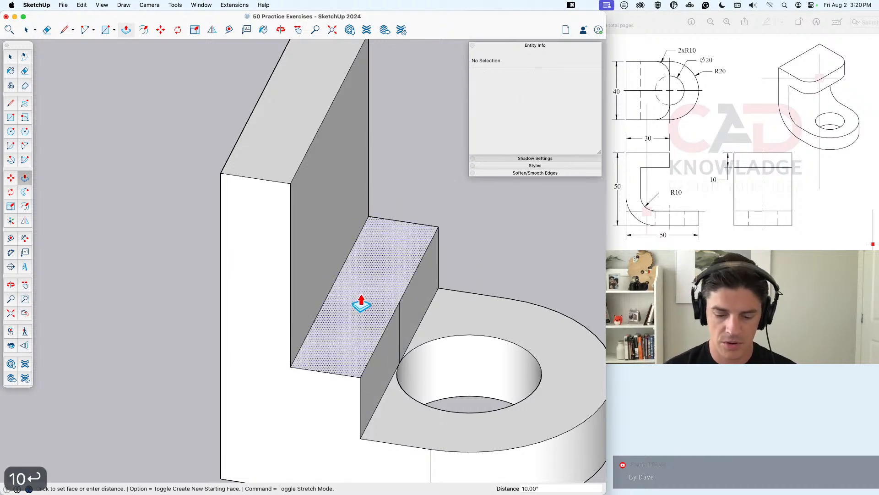
key(a)
click(291, 367)
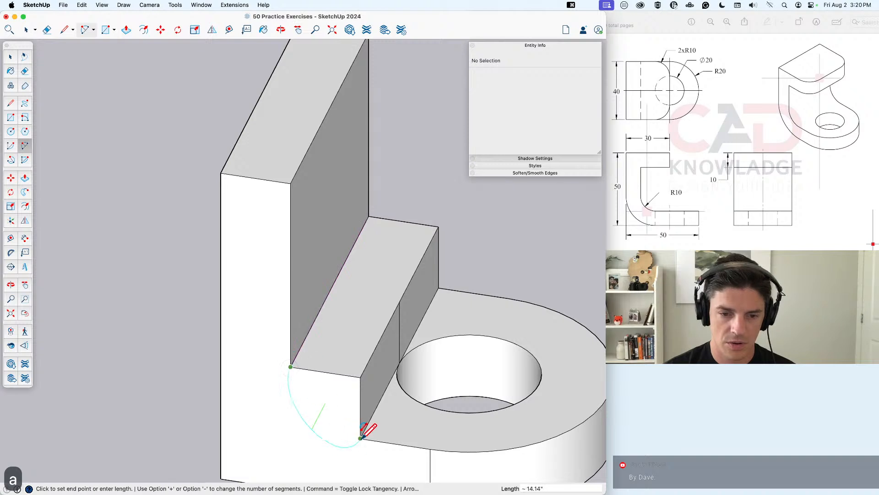
click(360, 439)
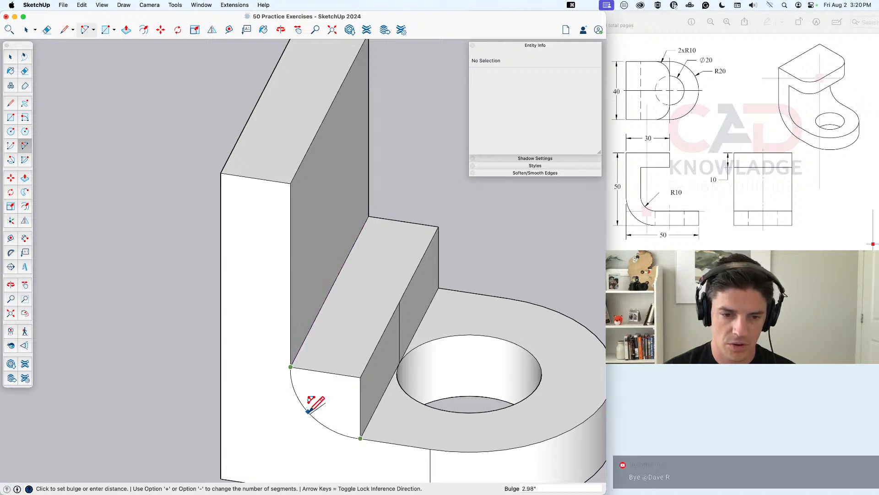
key(space)
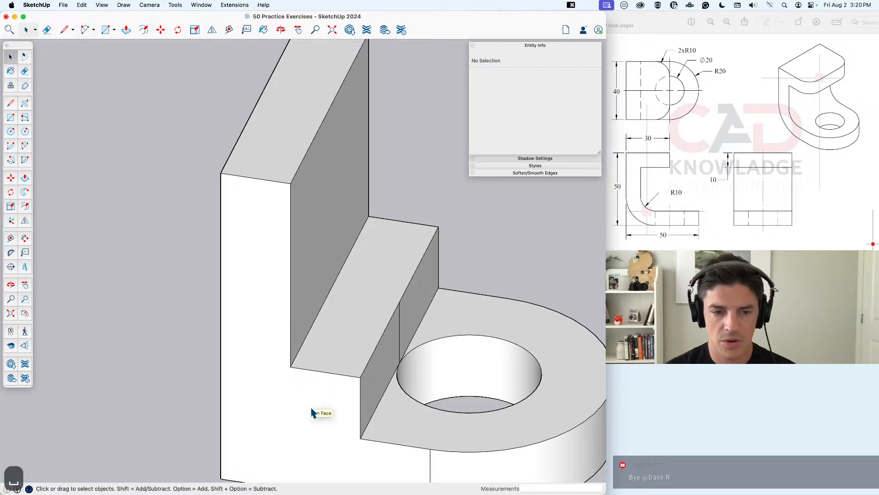
Step: Outline the raised block's end on the side face with two lines and draw a 10-inch radius fillet arc between upright and base
key(l)
click(290, 366)
click(290, 428)
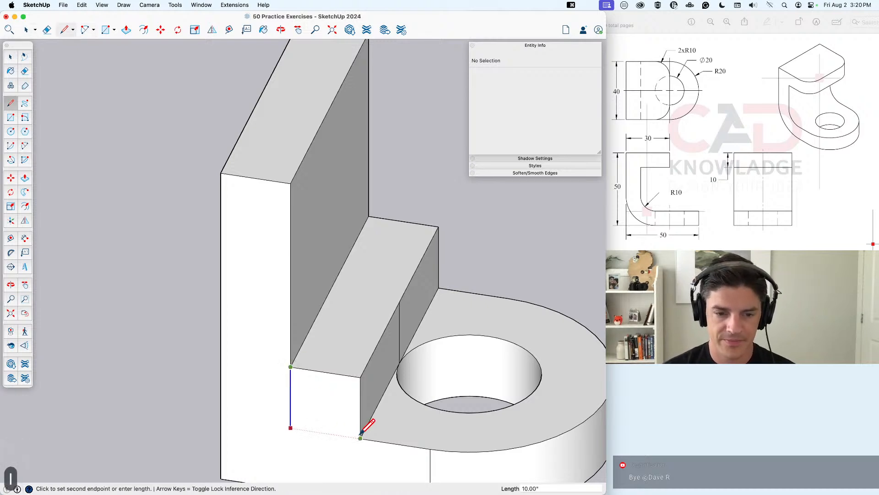
click(361, 437)
key(a)
click(361, 438)
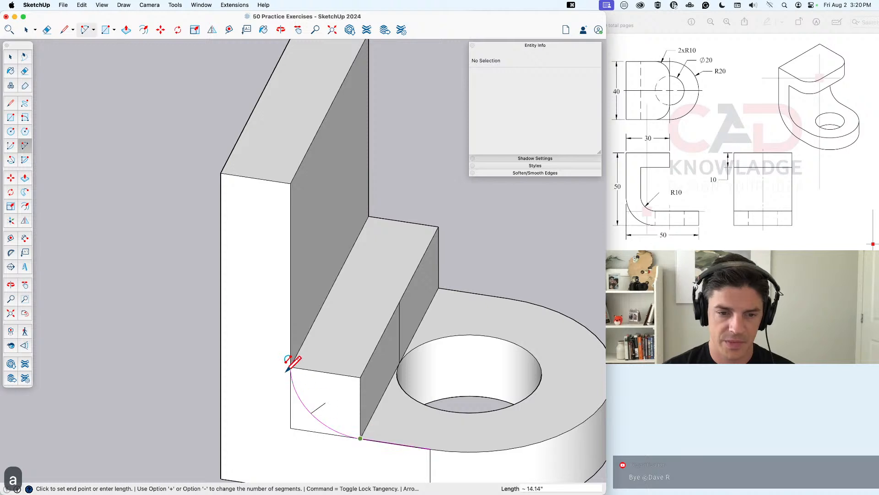
click(290, 367)
key(space)
Step: Push the area above the fillet arc through the bracket's full width to leave a concave inside corner
key(p)
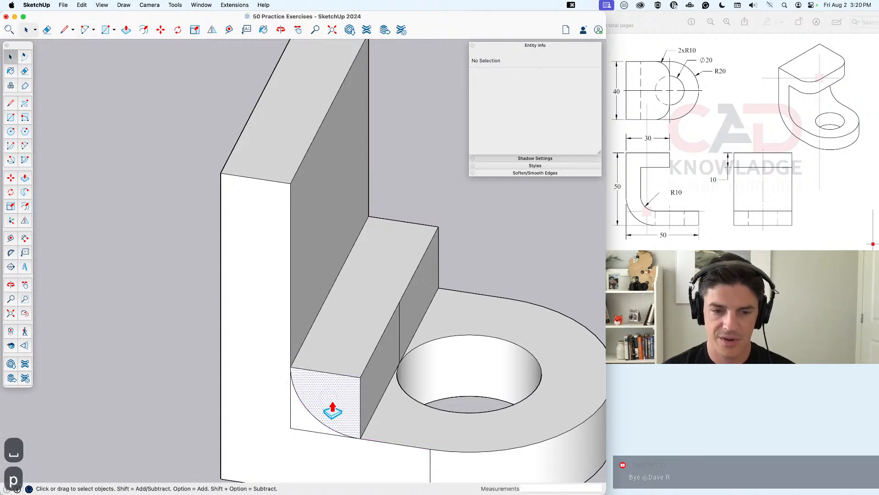
click(333, 400)
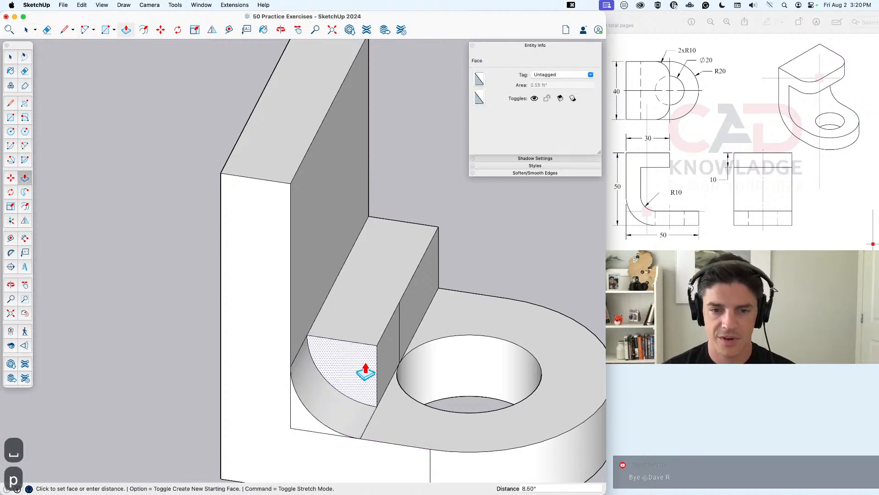
click(442, 245)
Step: Soften the edges where the inside fillet meets the upright and base, and erase the leftover corner lines on the side face
key(e)
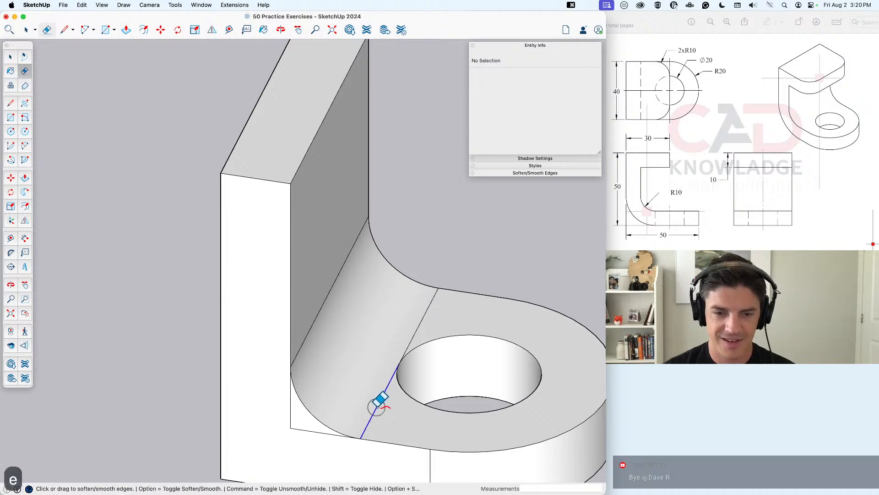
alt+click(426, 316)
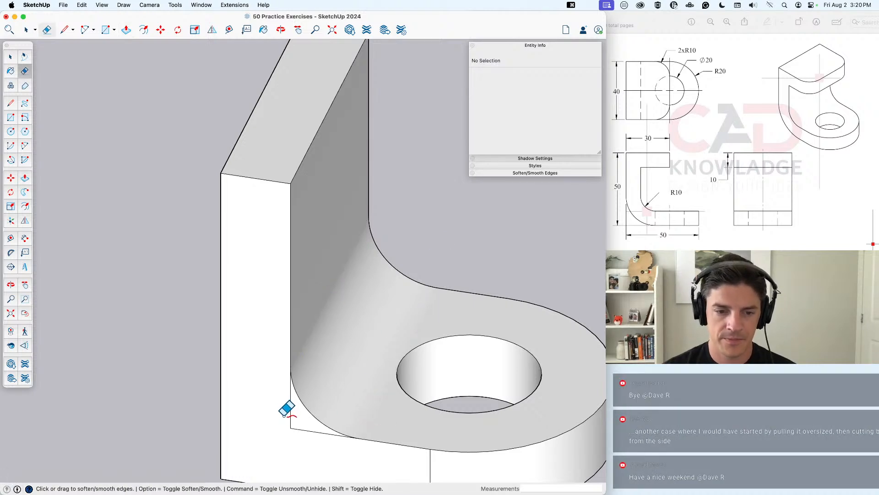
drag(286, 416, 309, 434)
key(space)
scroll(309, 431, down, 3)
mouse_move(455, 399)
middle_down()
mouse_move(301, 391)
mouse_move(510, 418)
mouse_move(334, 408)
mouse_move(398, 408)
middle_up()
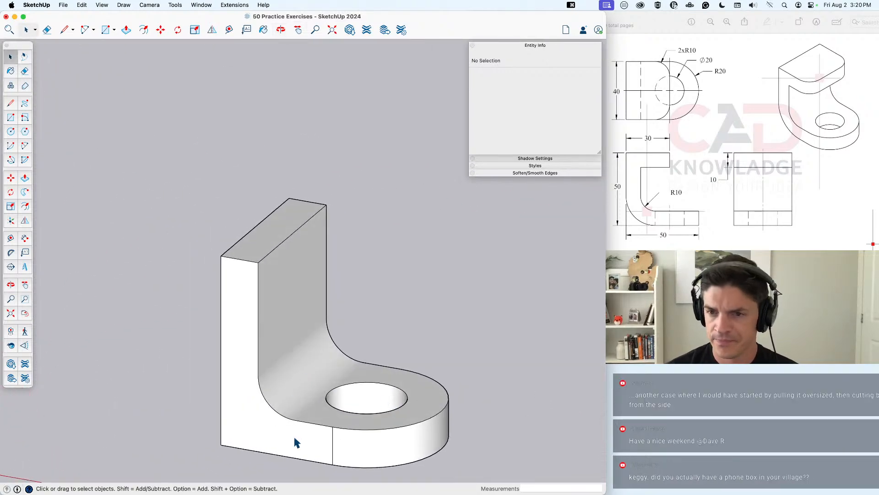
middle_drag(297, 439, 323, 438)
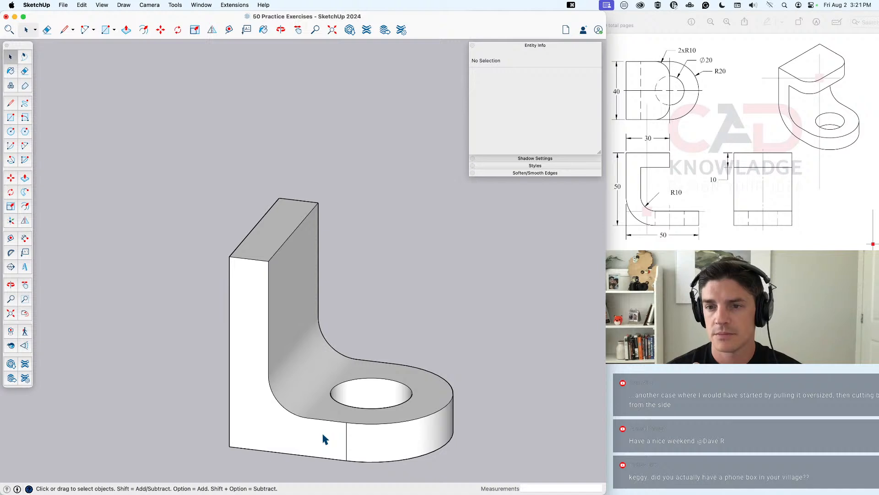
click(283, 409)
scroll(294, 414, up, 5)
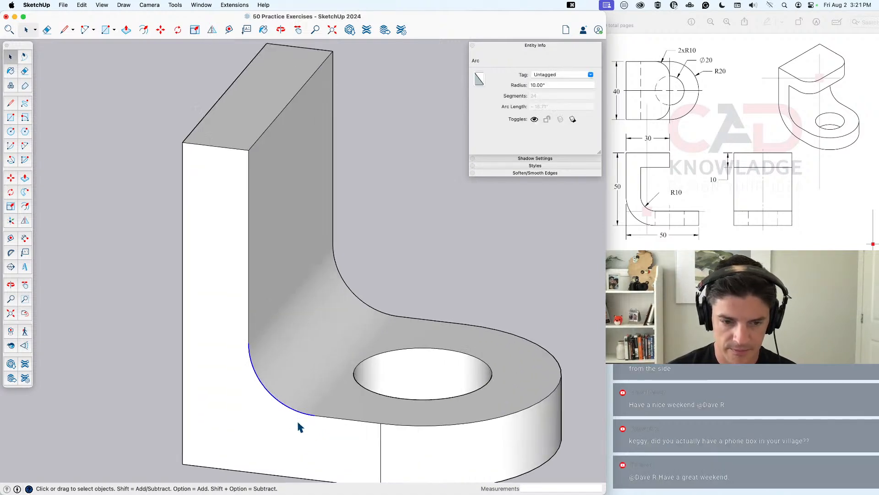
key(f)
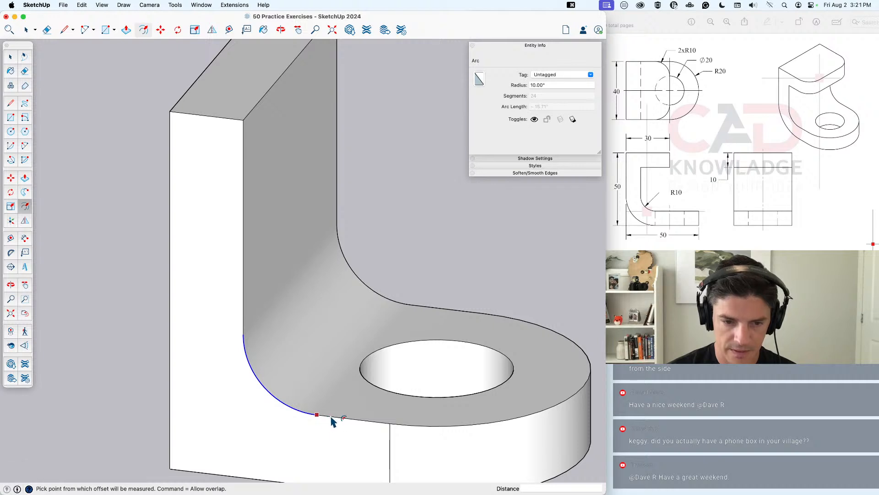
click(322, 410)
shift+middle_drag(326, 438, 331, 346)
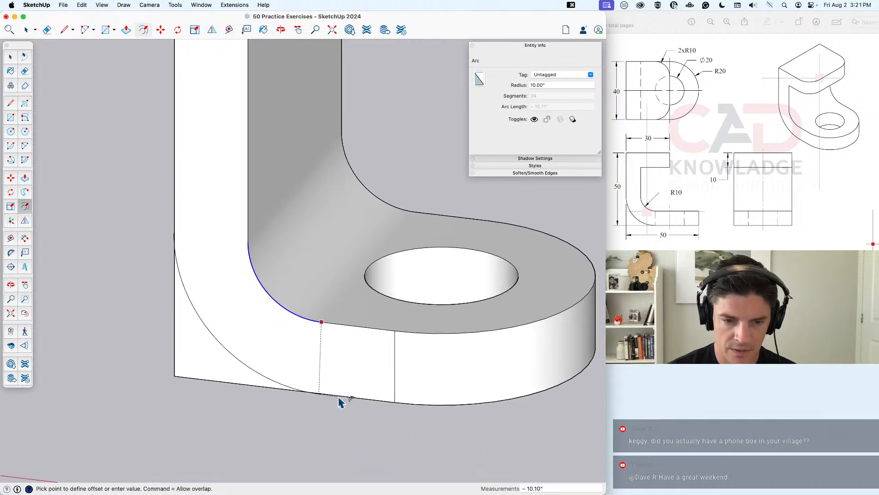
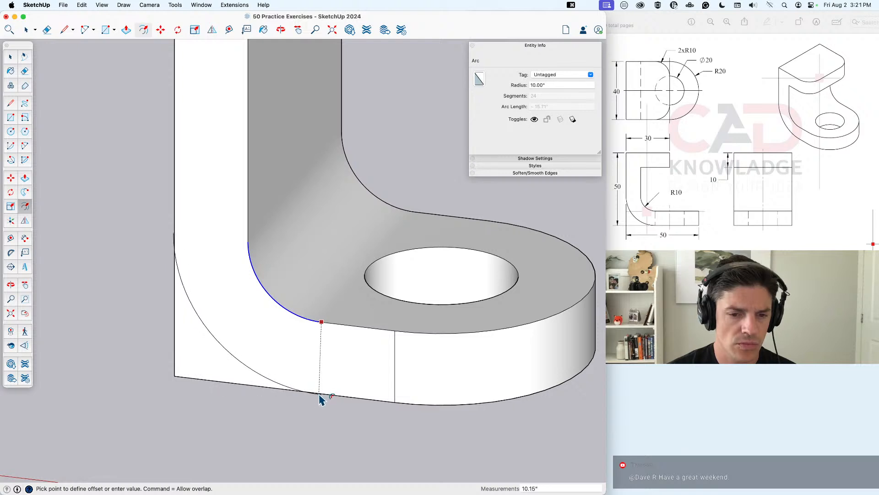
key(Escape)
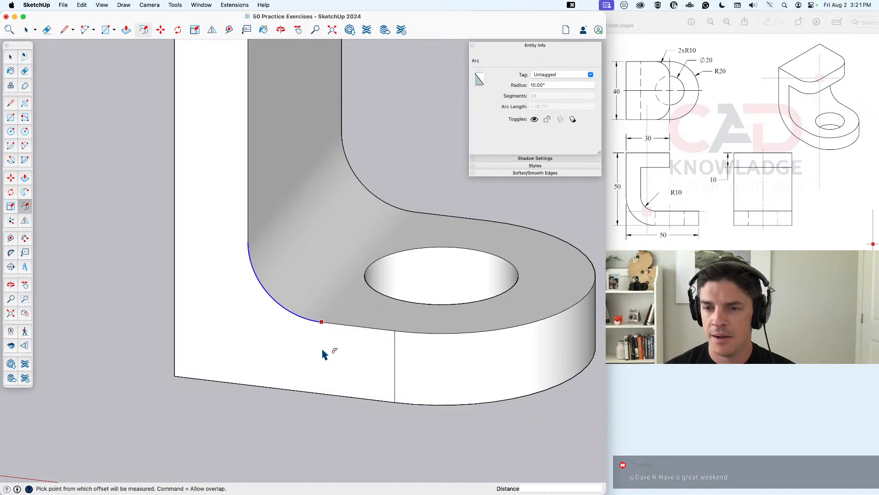
key(space)
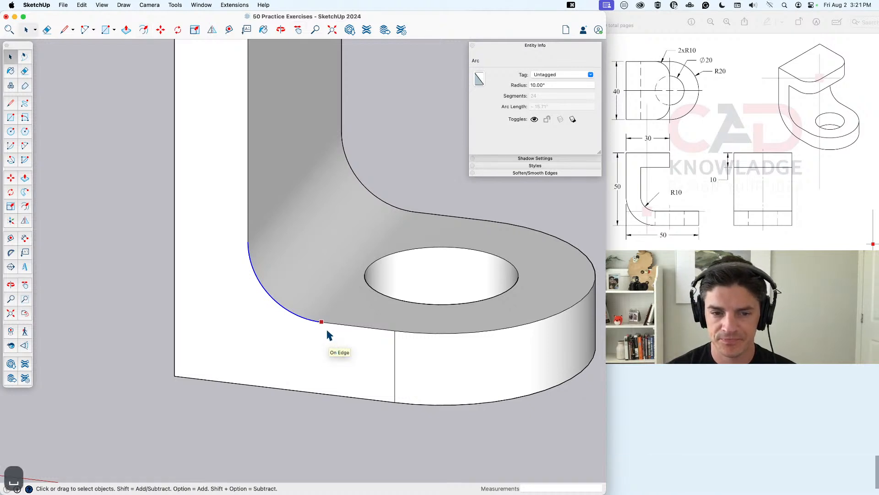
Step: Draw a 10-inch line from each end of the inside fillet arc to the bracket's bottom and back edges
key(l)
click(322, 321)
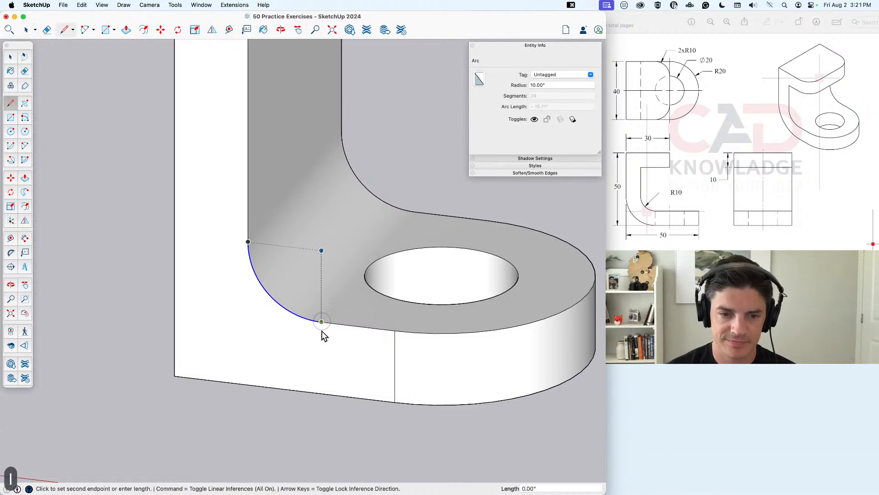
click(322, 393)
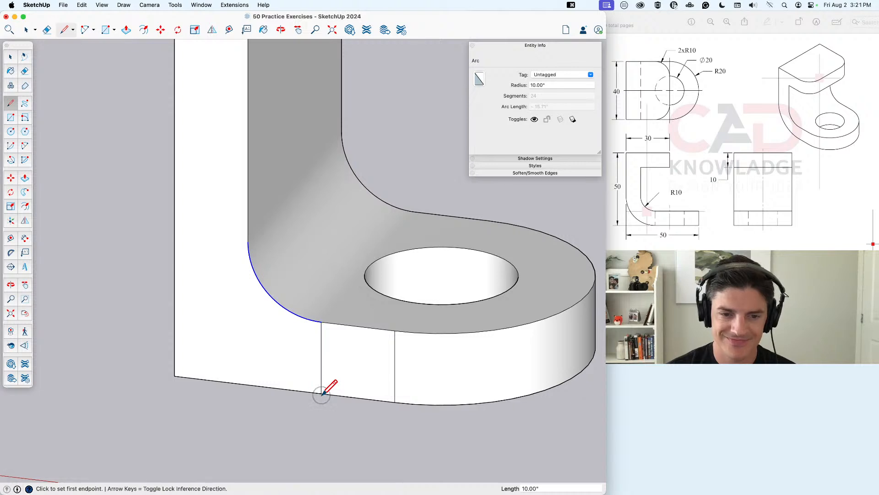
click(248, 241)
click(175, 233)
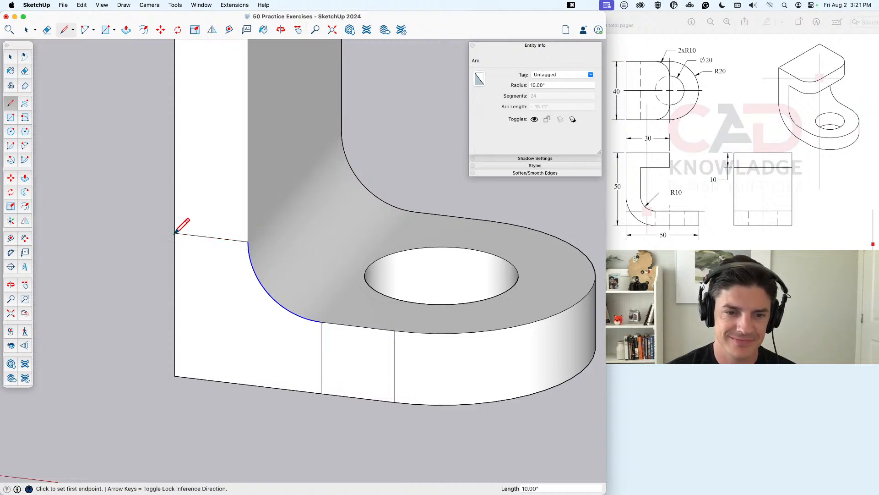
key(a)
click(175, 233)
click(321, 393)
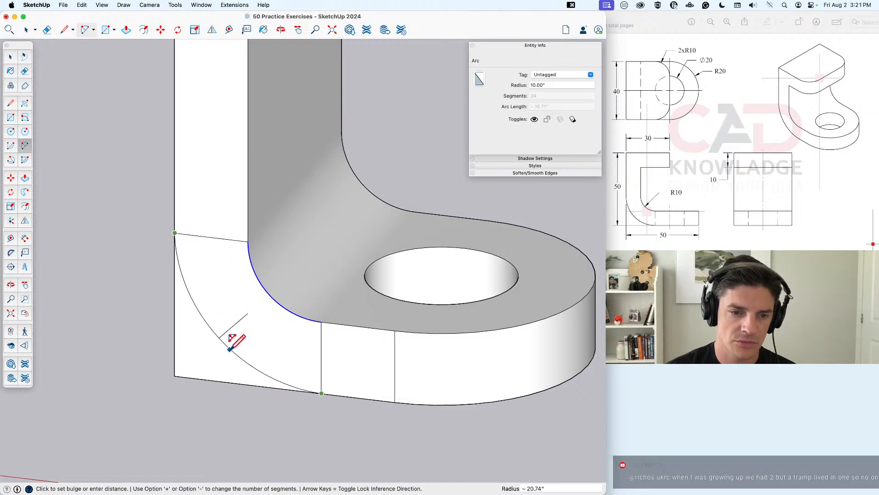
mouse_move(227, 353)
middle_down()
mouse_move(337, 330)
mouse_move(300, 343)
mouse_move(256, 318)
mouse_move(235, 340)
mouse_move(294, 315)
middle_up()
key(Escape)
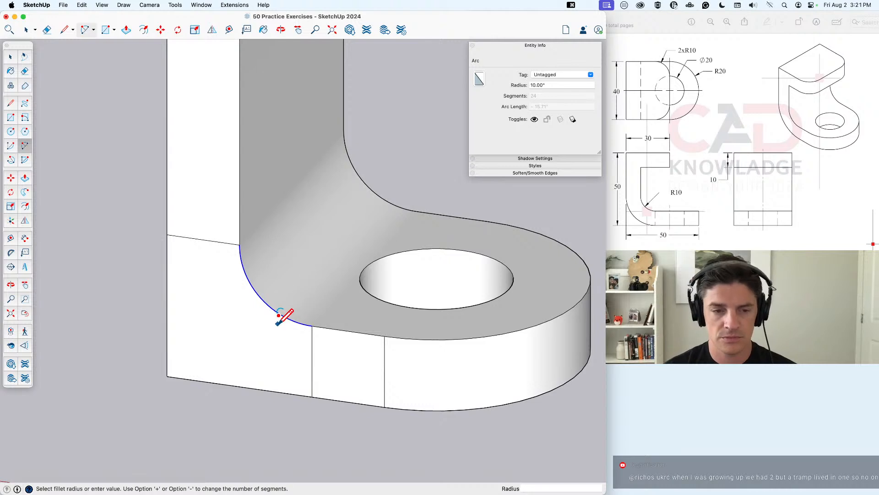
key(space)
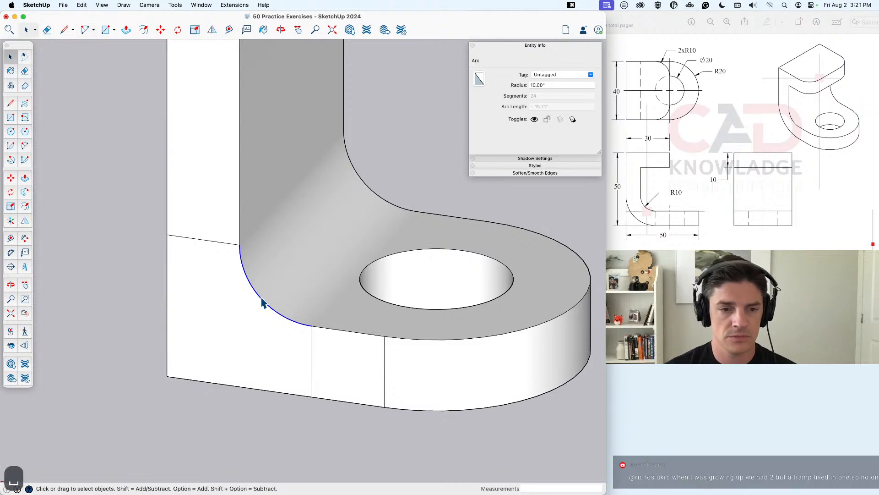
Step: Draw the outer corner arc centred on the inside fillet's centre, joining the outer ends of the two construction lines
click(10, 145)
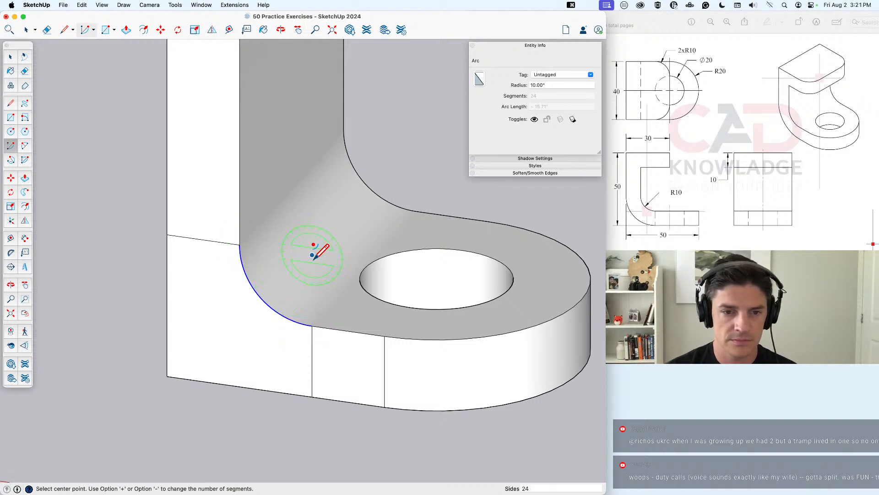
click(312, 255)
click(167, 234)
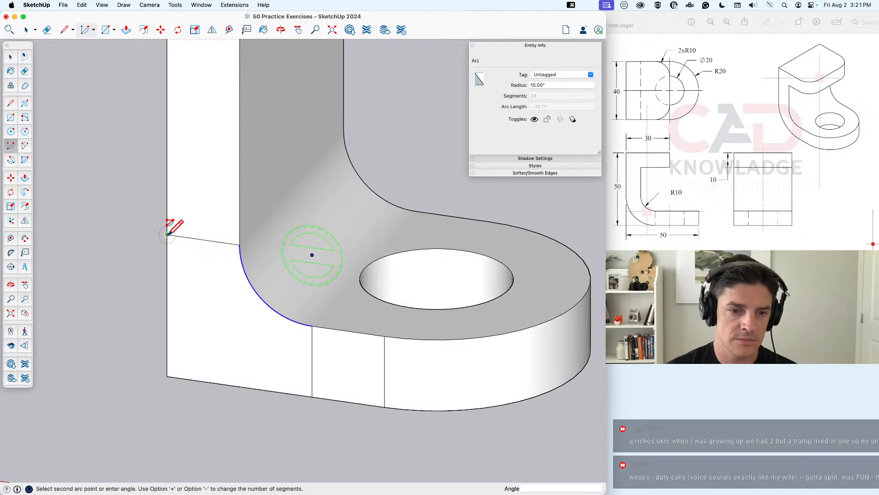
click(313, 396)
key(space)
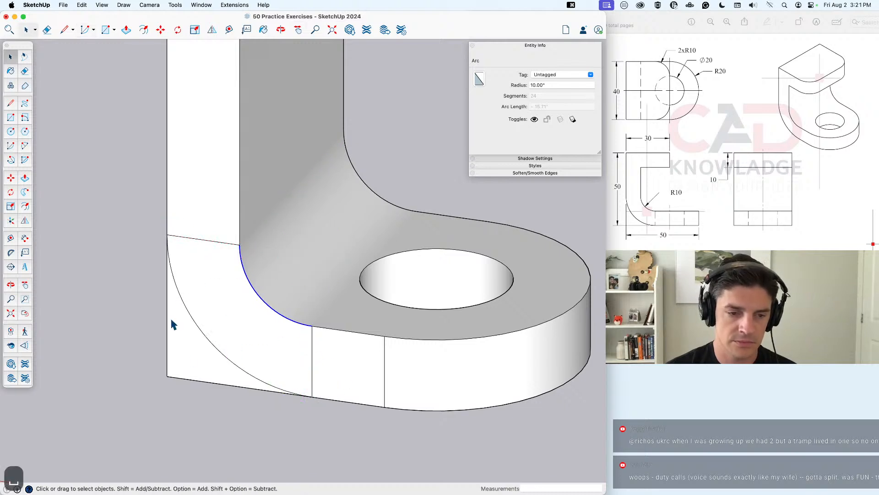
Step: Push the waste area outside the outer corner arc through the bracket's full 40-inch width to round the corner
key(p)
click(192, 360)
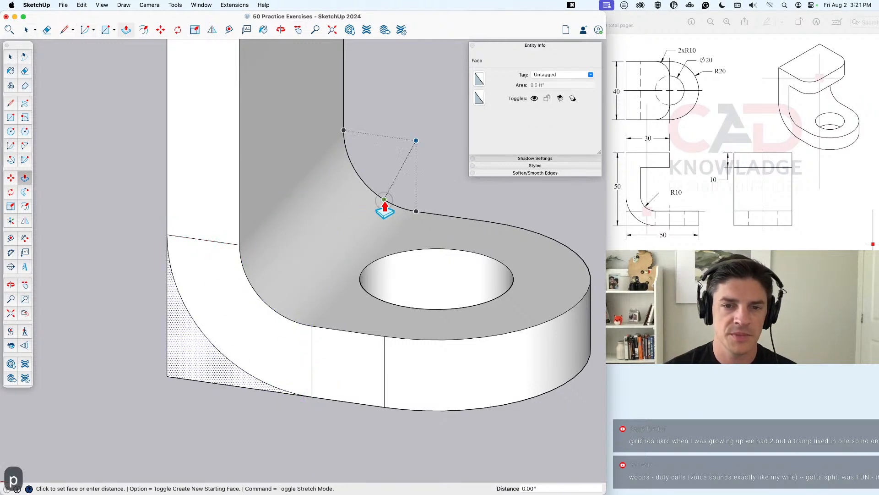
key(Escape)
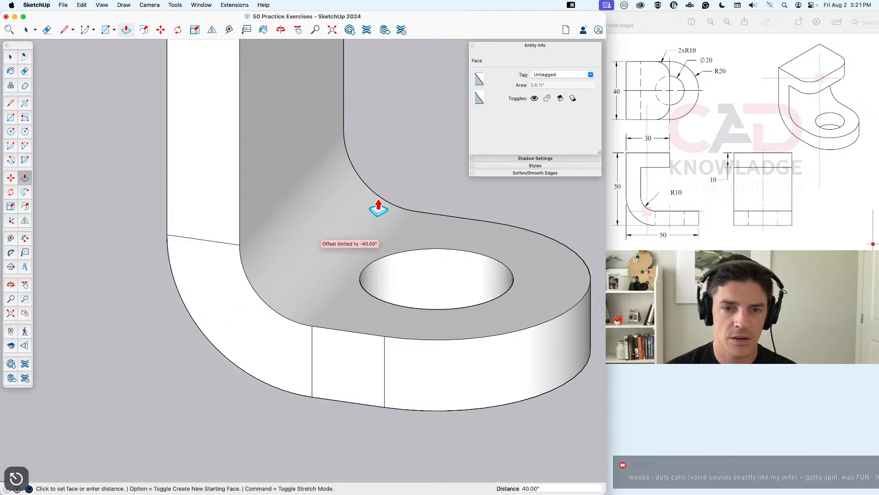
key(space)
Step: Erase the leftover division lines across the bracket's side face between the upright, rounded corner and base
scroll(355, 302, down, 3)
key(e)
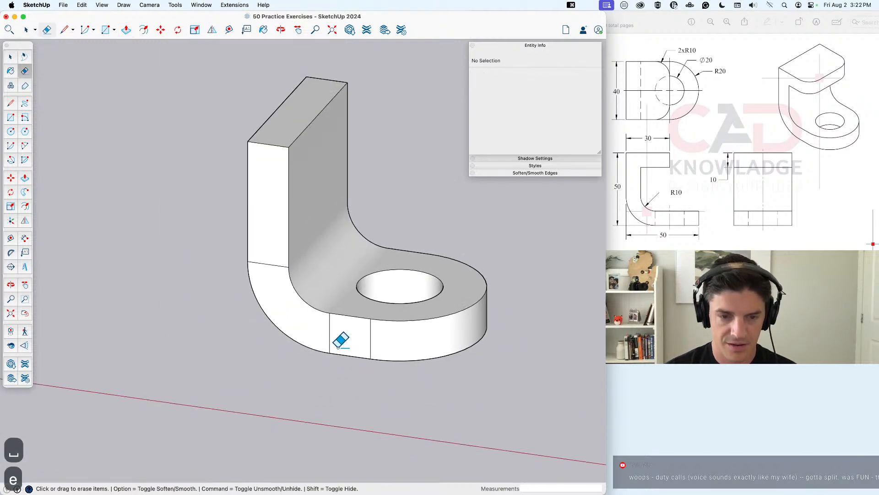
click(329, 337)
click(267, 265)
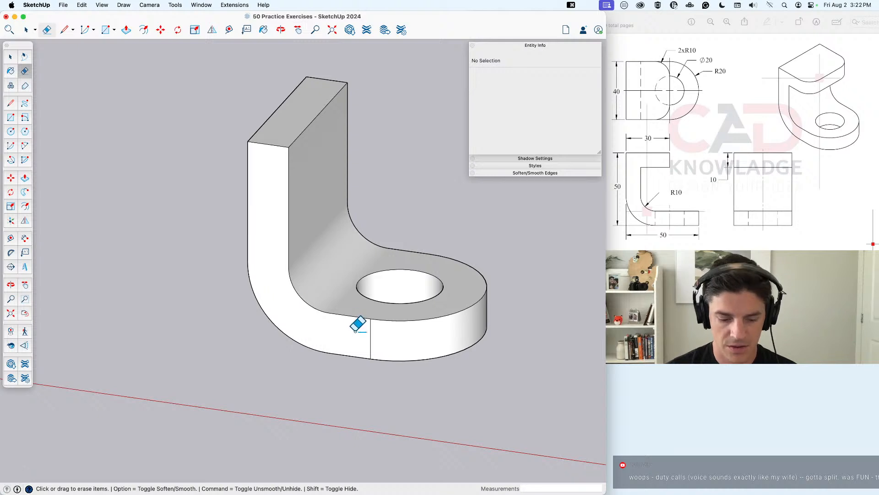
mouse_move(500, 312)
middle_down()
mouse_move(65, 316)
mouse_move(82, 321)
middle_up()
mouse_move(249, 300)
middle_down()
mouse_move(408, 298)
mouse_move(487, 277)
mouse_move(317, 295)
middle_up()
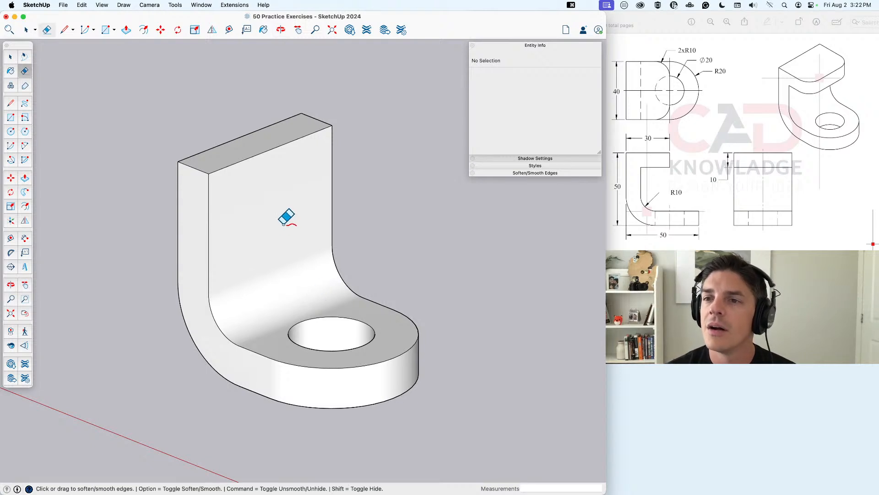
Step: Copy the top inner edge of the upright 10 inches down its inside face
key(space)
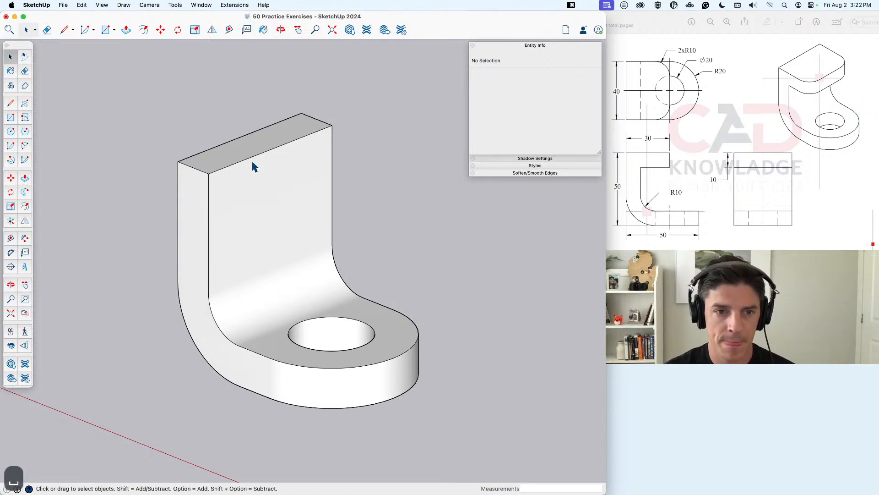
click(255, 161)
key(m)
click(251, 163)
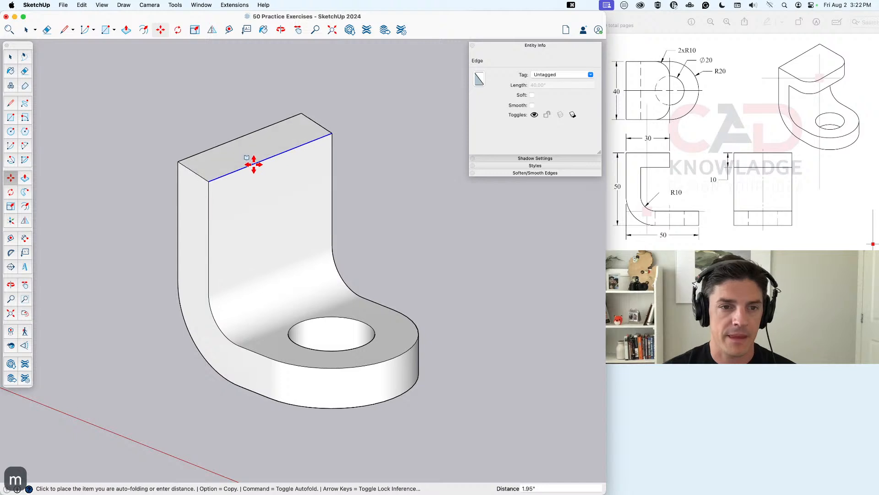
key(alt)
text(10)
key(Return)
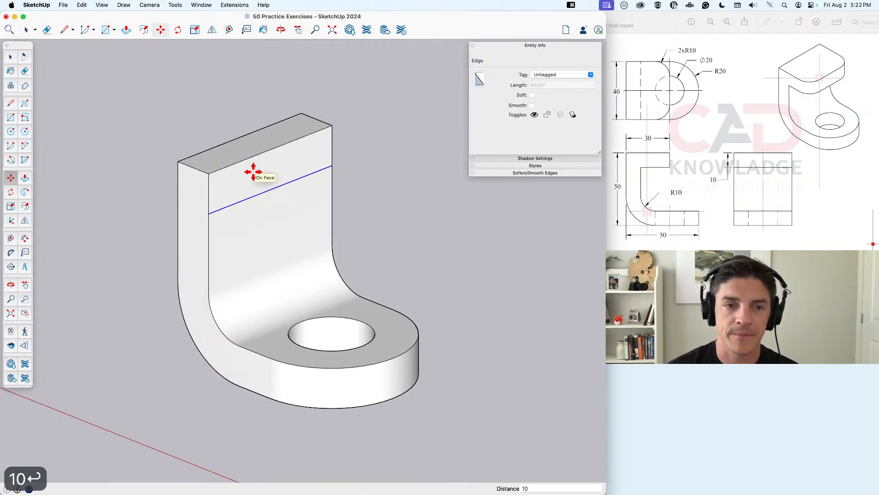
Step: Pull the strip above the copied edge outward to the base hole's centre line to form the top flange
key(space)
click(252, 183)
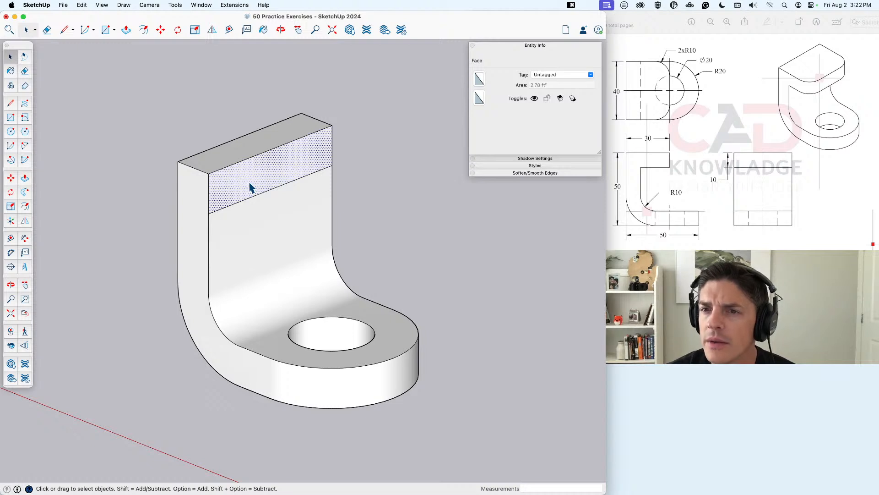
key(p)
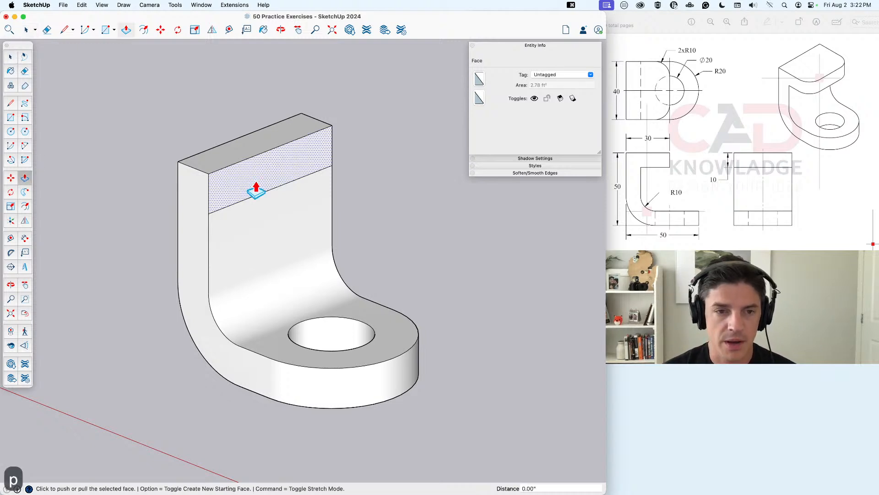
click(256, 189)
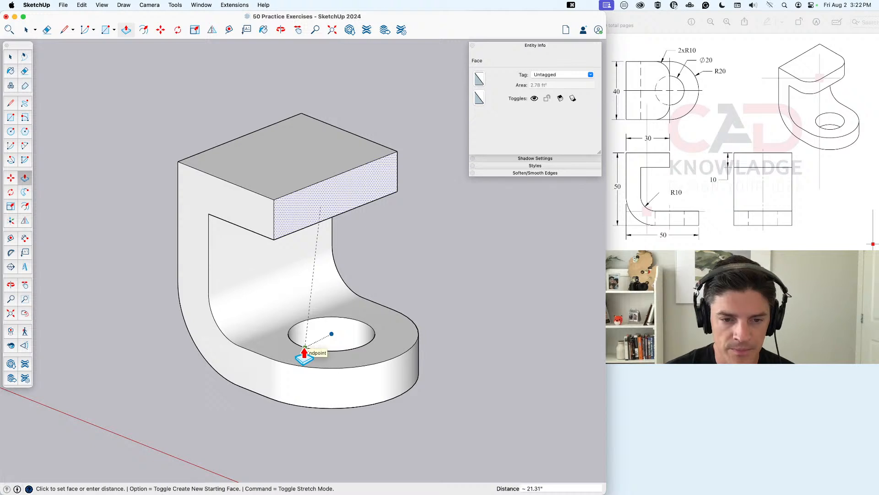
middle_drag(304, 348, 471, 406)
key(super+1)
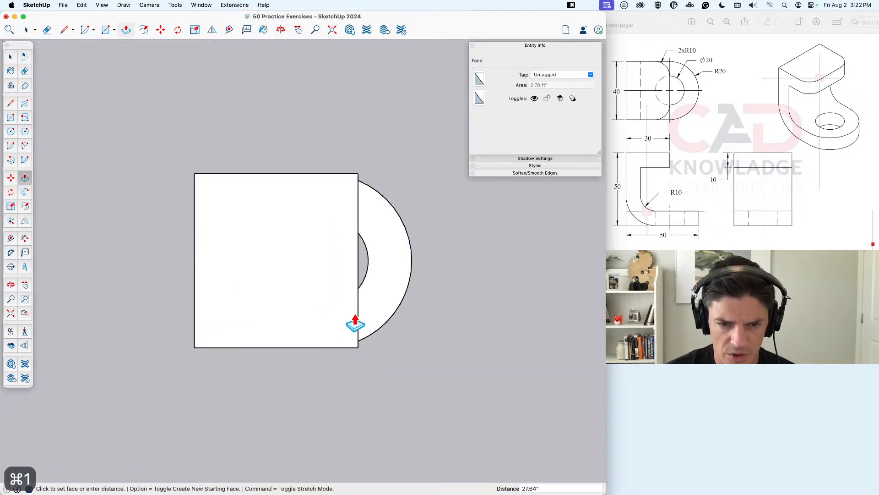
key(x)
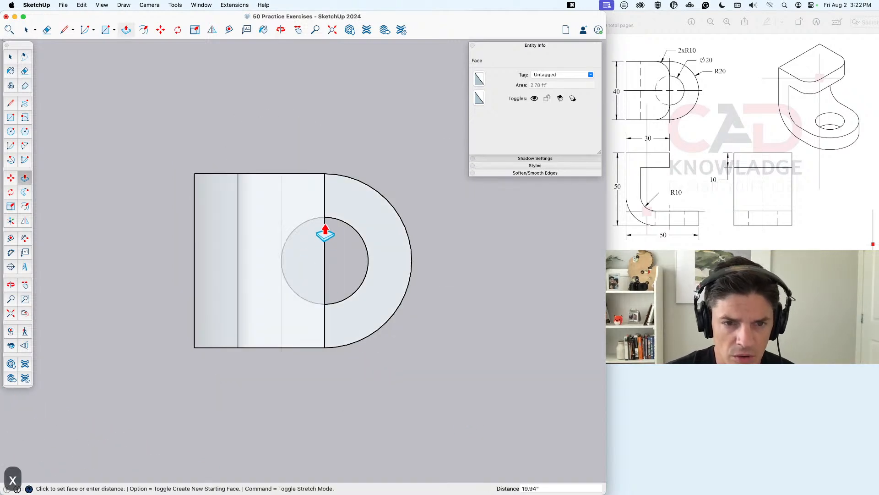
scroll(325, 225, up, 2)
click(325, 225)
key(space)
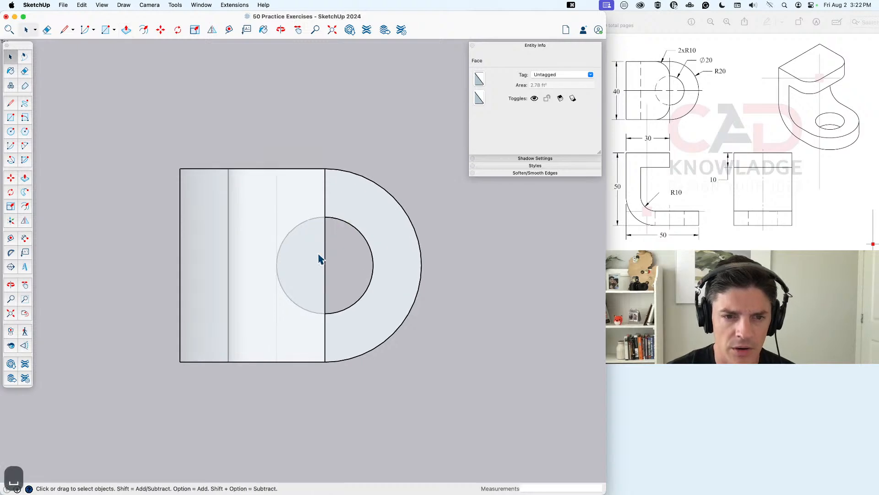
middle_drag(319, 259, 401, 261)
key(x)
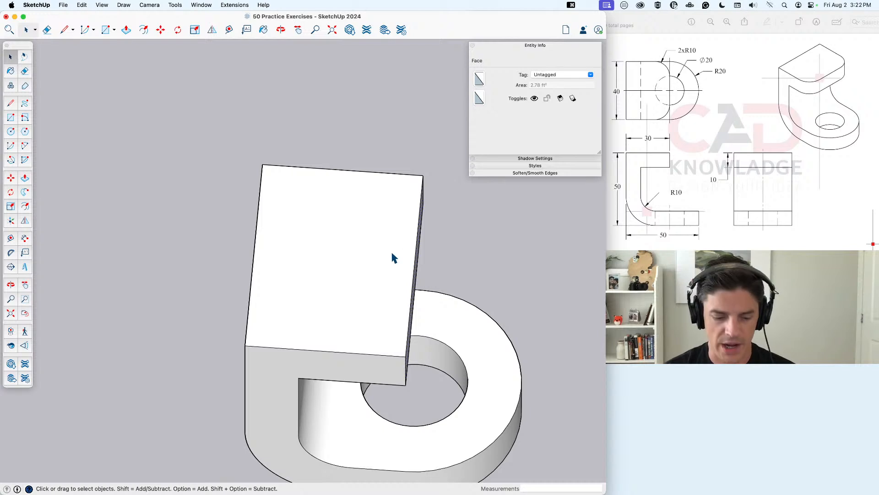
Step: Draw a corner arc on the top flange's far front corner and set its radius to 10 inches
key(r)
key(a)
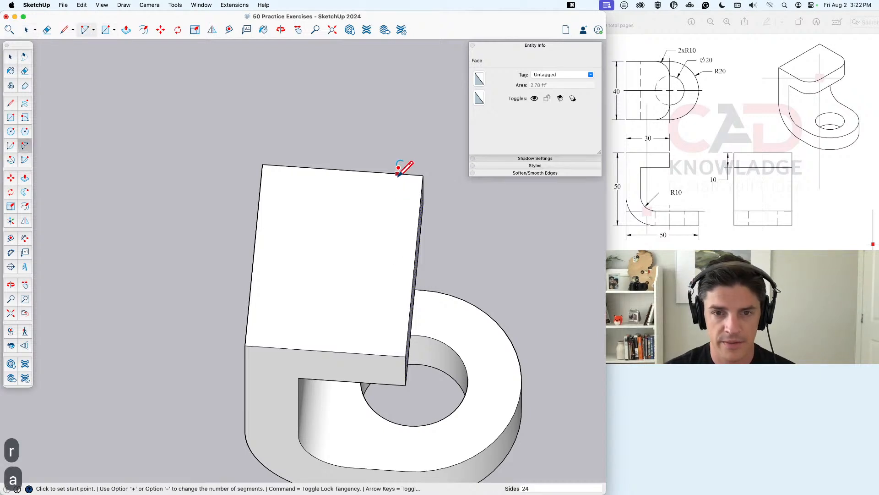
click(399, 174)
click(421, 195)
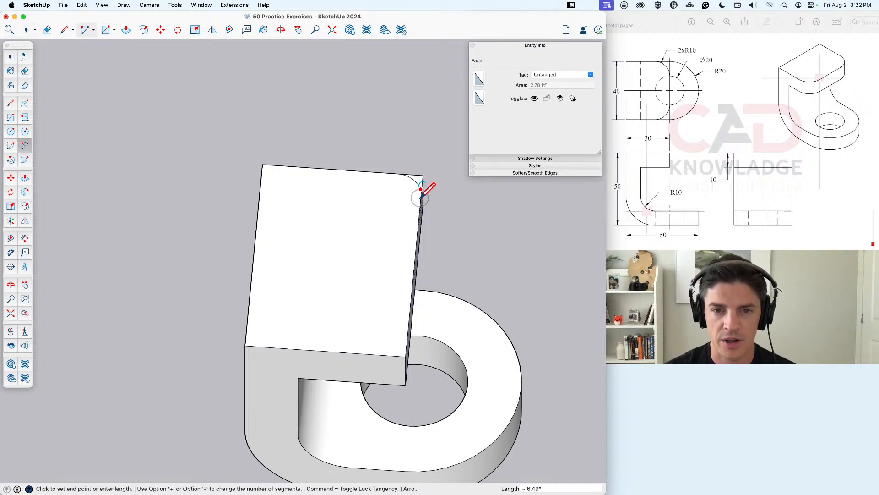
key(space)
click(419, 186)
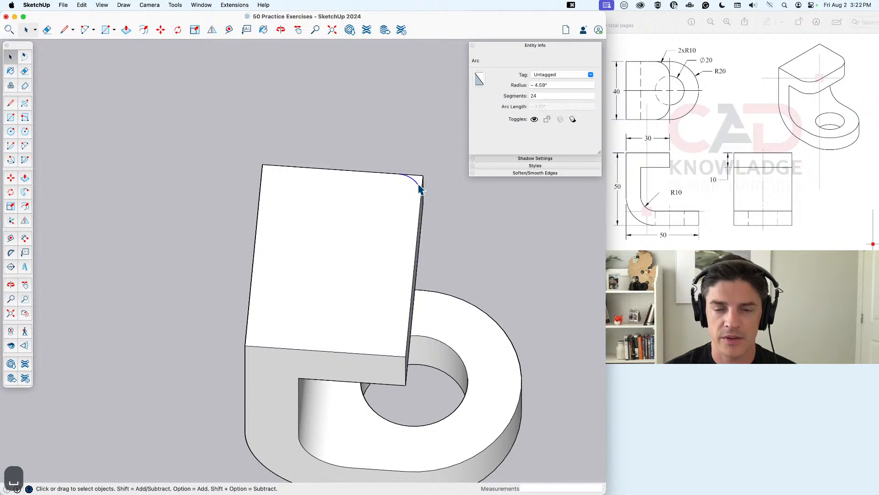
click(565, 85)
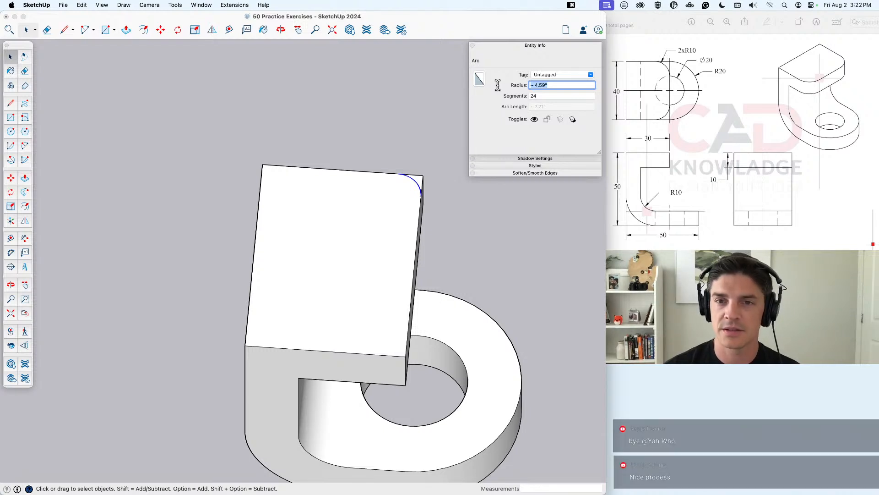
text(10)
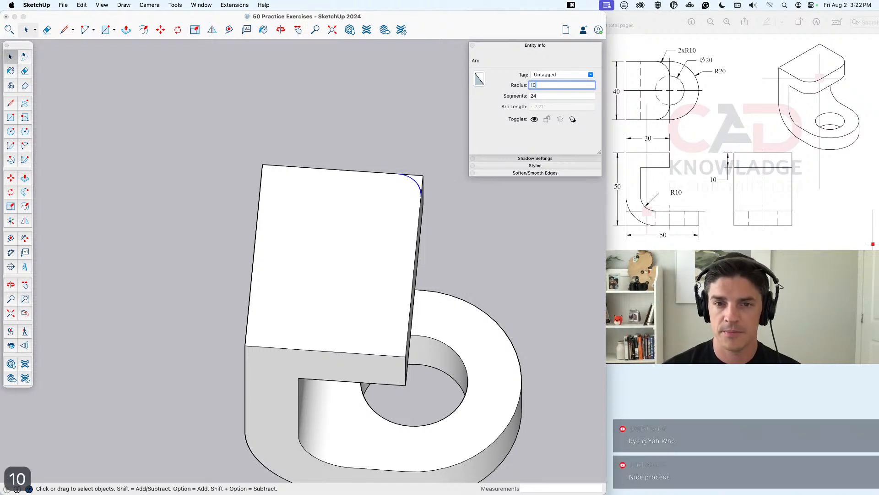
key(Return)
Step: Mirror a copy of the flange's rounded-off corner face about the flange's midline onto the opposite corner
key(space)
click(418, 192)
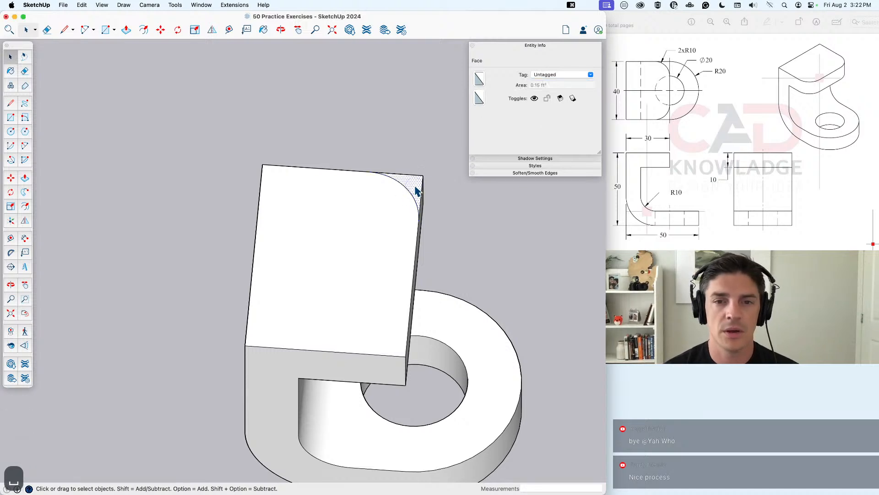
click(213, 31)
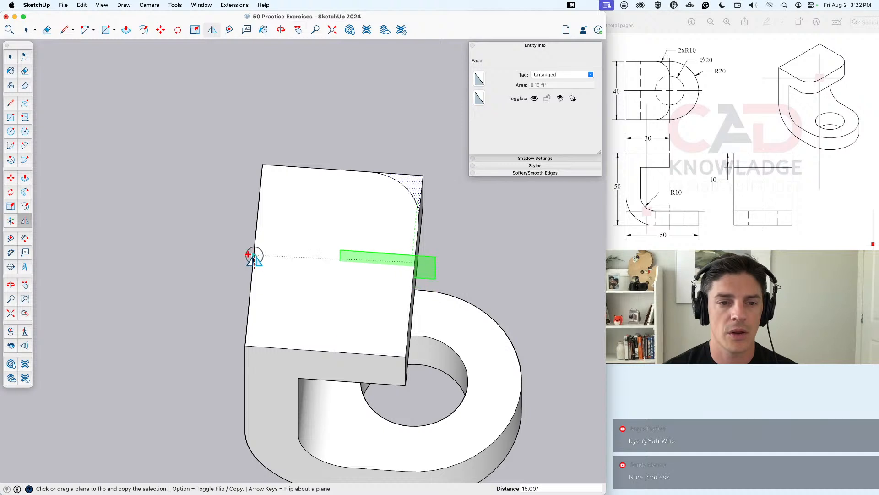
click(252, 249)
Step: Push both waste corners through the flange's 10-inch thickness to round its two outer corners
key(space)
click(409, 257)
key(p)
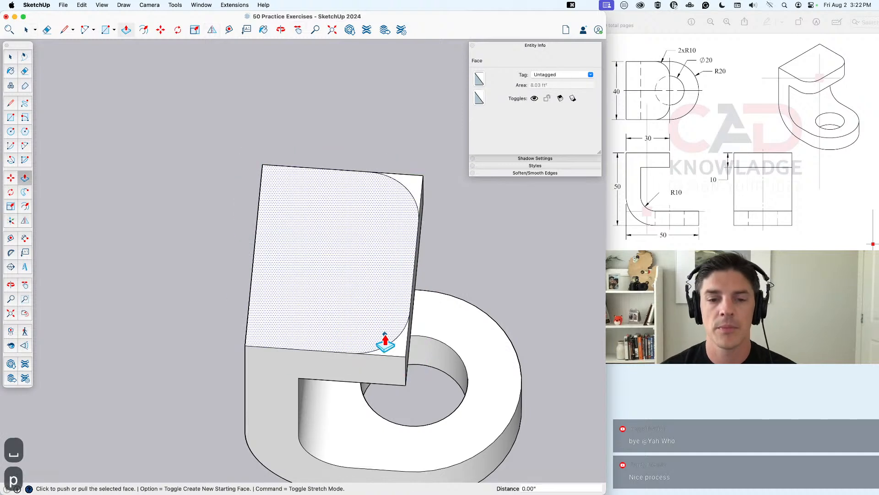
key(space)
click(399, 352)
key(p)
click(401, 353)
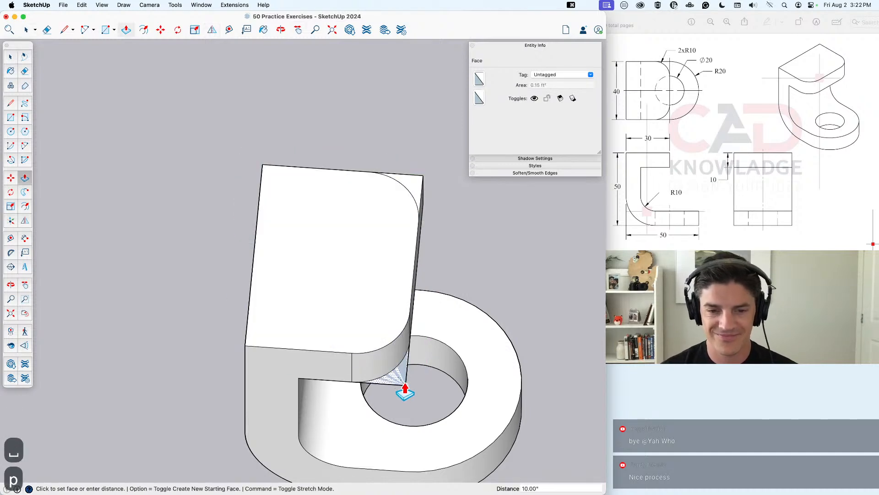
click(406, 389)
click(416, 191)
click(417, 229)
key(space)
Step: Soften the edges where the flange's rounded corners meet its straight faces
mouse_move(417, 229)
middle_down()
mouse_move(373, 379)
mouse_move(339, 353)
middle_up()
key(e)
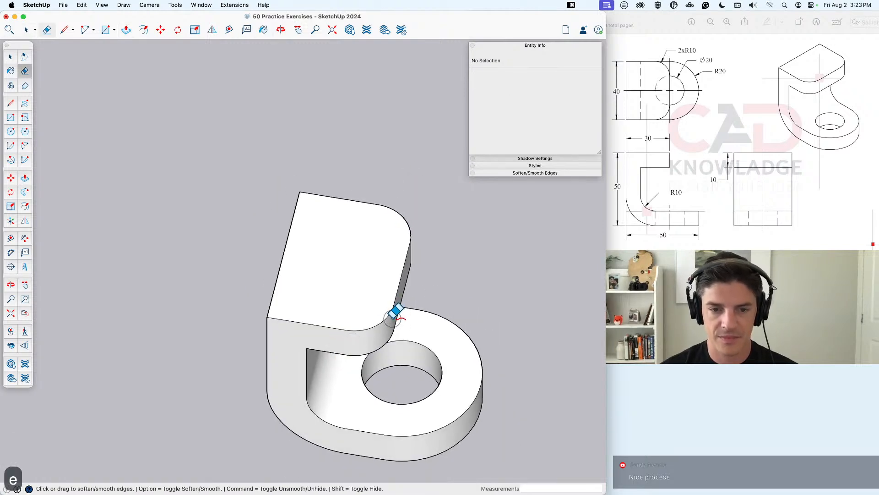
mouse_move(399, 308)
middle_down()
mouse_move(275, 230)
mouse_move(380, 307)
mouse_move(277, 291)
middle_up()
mouse_move(277, 293)
alt+mouse_down()
mouse_move(328, 289)
mouse_move(337, 278)
alt+mouse_up()
key(space)
Step: Select the whole C-shaped bracket and make it a group
mouse_move(316, 294)
middle_down()
mouse_move(463, 383)
mouse_move(391, 371)
mouse_move(314, 265)
middle_up()
scroll(390, 371, down, 3)
middle_drag(314, 265, 283, 189)
scroll(353, 357, down, 2)
triple_click(279, 263)
right_click(279, 263)
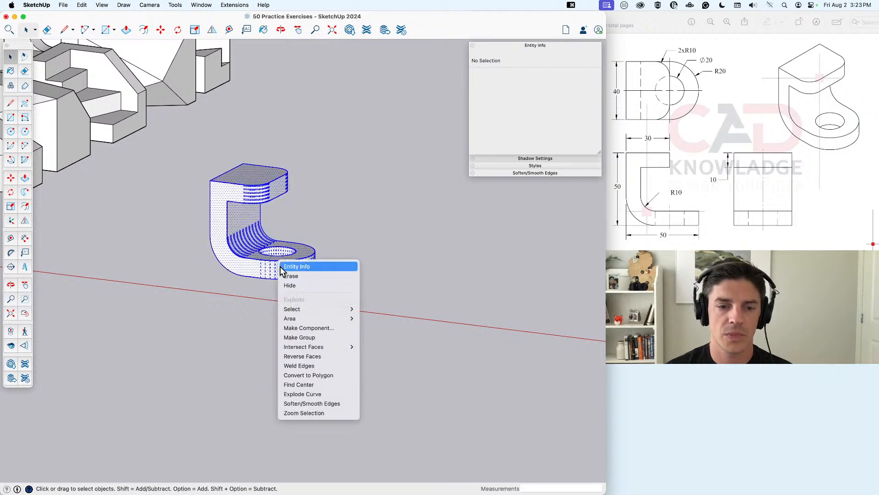
click(326, 338)
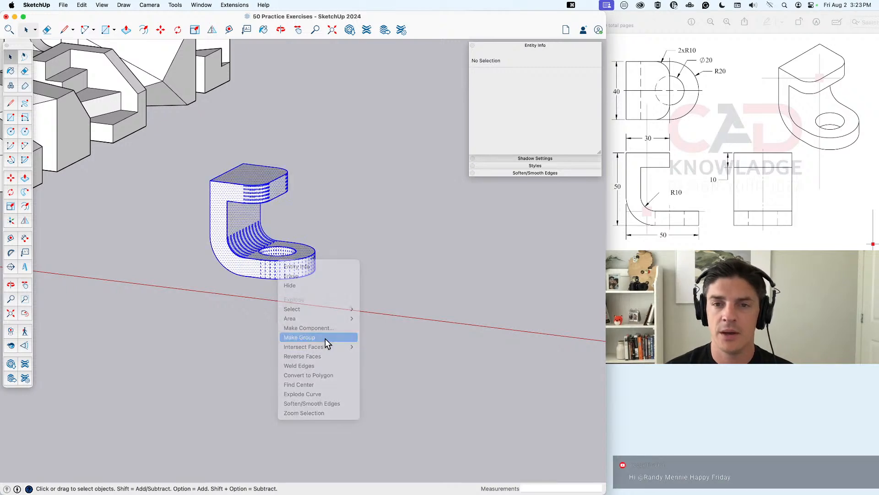
Step: Name the bracket group's instance "Practice – 18"
click(742, 218)
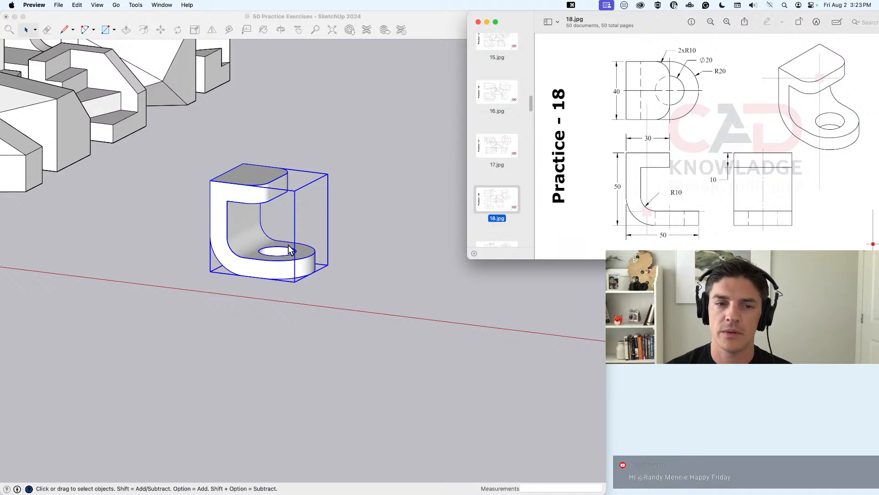
click(443, 216)
click(540, 86)
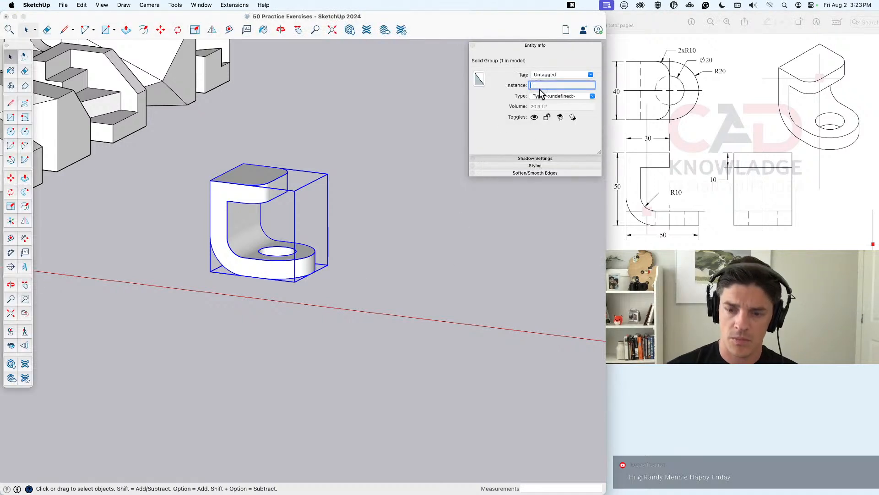
text(Practice 18)
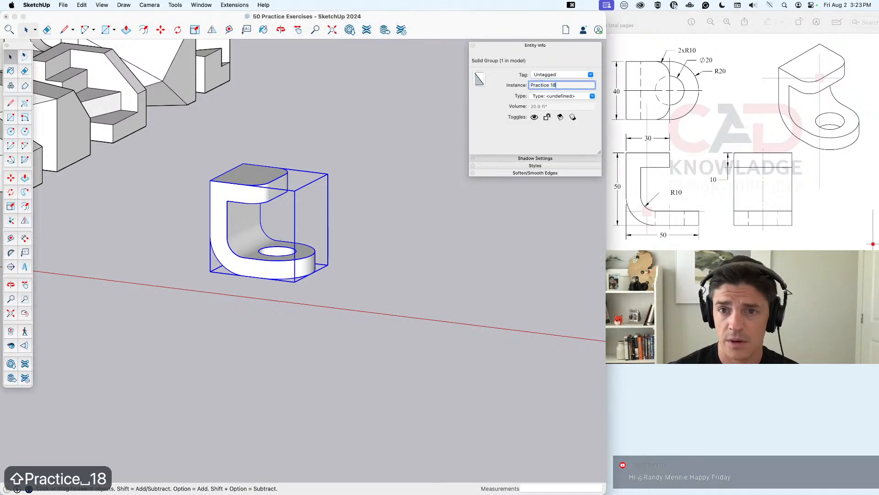
key(BackSpace)
text(– 18)
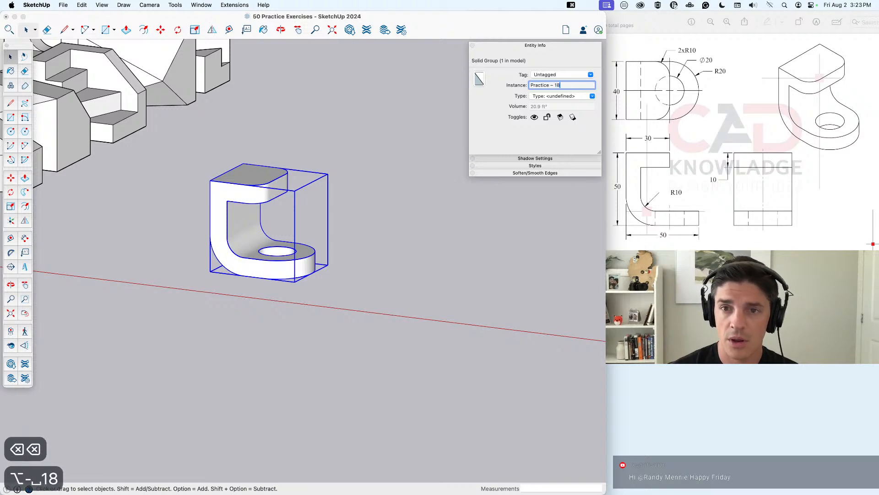
key(Return)
Step: Move the finished bracket group to the far end of the rows of completed practice models
scroll(369, 298, down, 3)
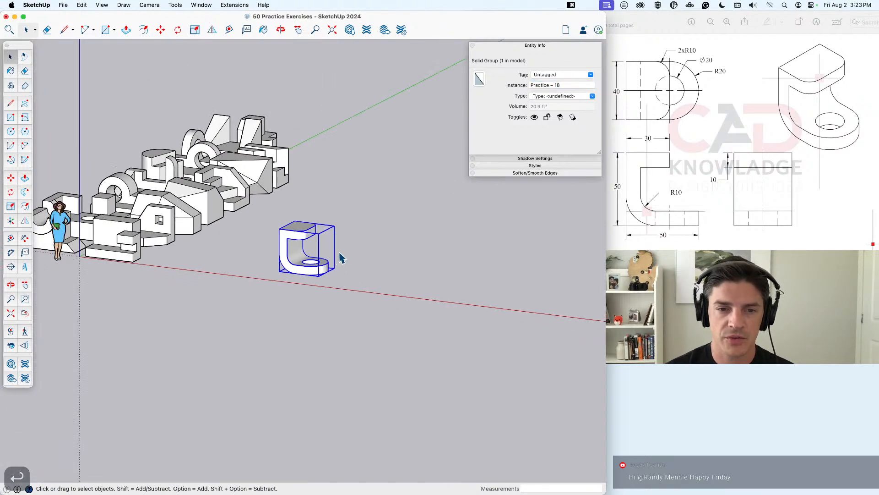
middle_drag(339, 255, 325, 346)
key(m)
click(288, 367)
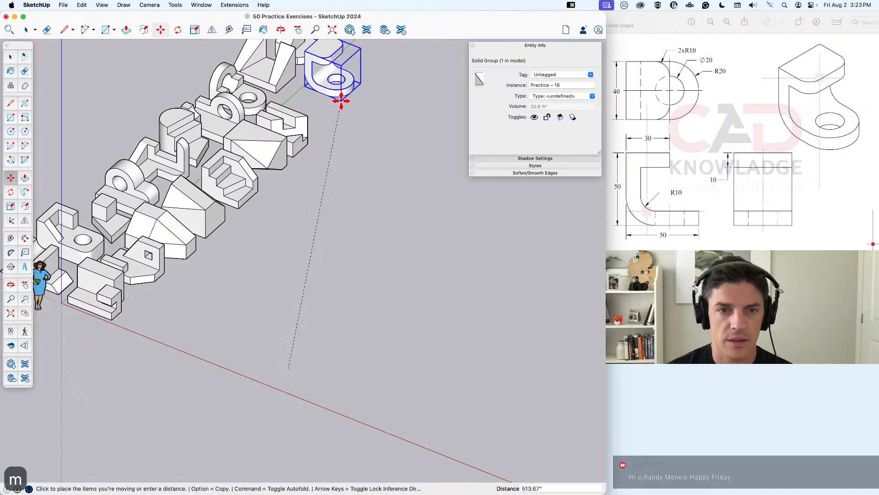
click(317, 134)
key(space)
click(301, 367)
middle_drag(301, 367, 330, 359)
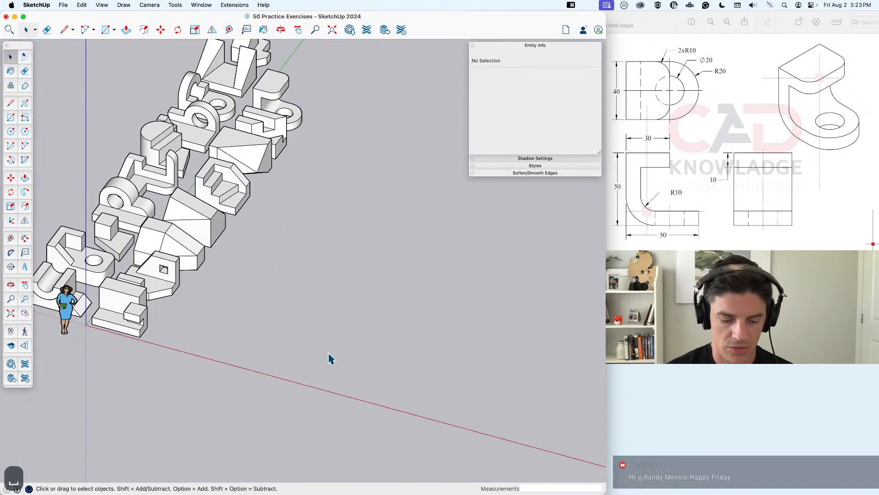
Step: Draw a closed triangle on the empty ground beside the finished models, with its closing side about 93 inches long
key(l)
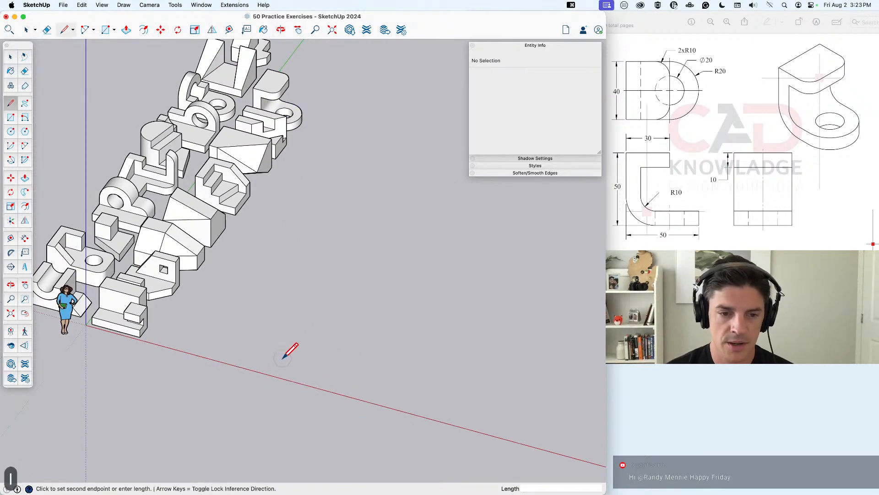
click(283, 357)
click(326, 281)
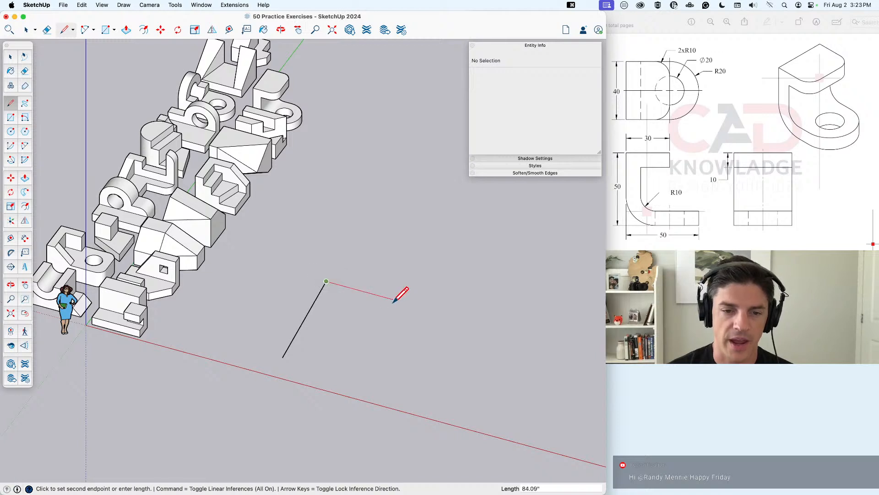
click(282, 357)
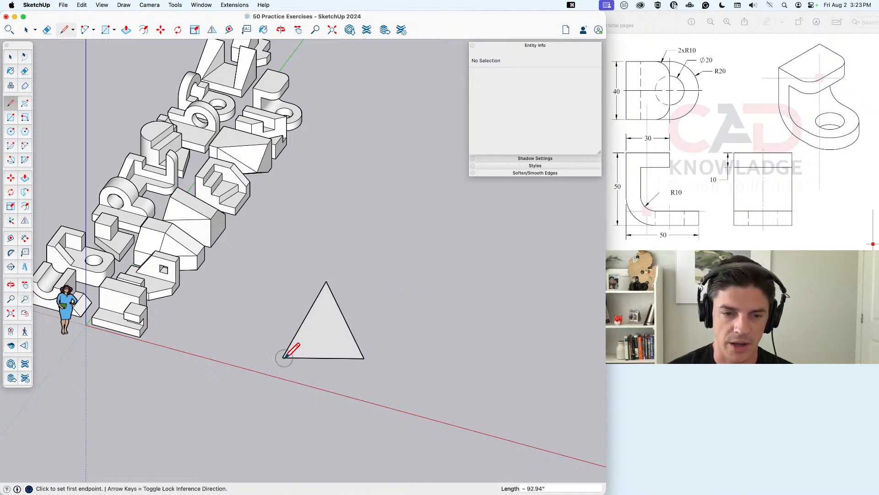
Step: Try rounding off the triangle's apex with a tangent arc of about 21 inches radius that trims the corner
key(space)
scroll(325, 309, up, 3)
key(a)
click(299, 319)
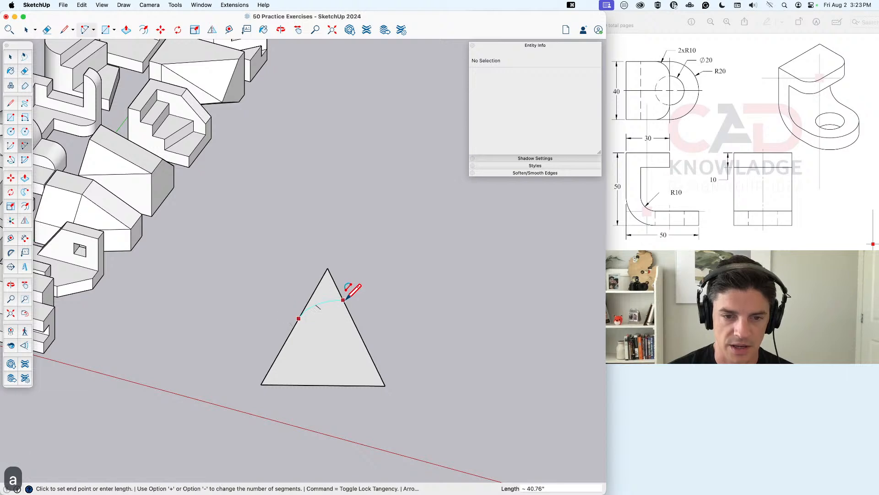
double_click(352, 319)
key(space)
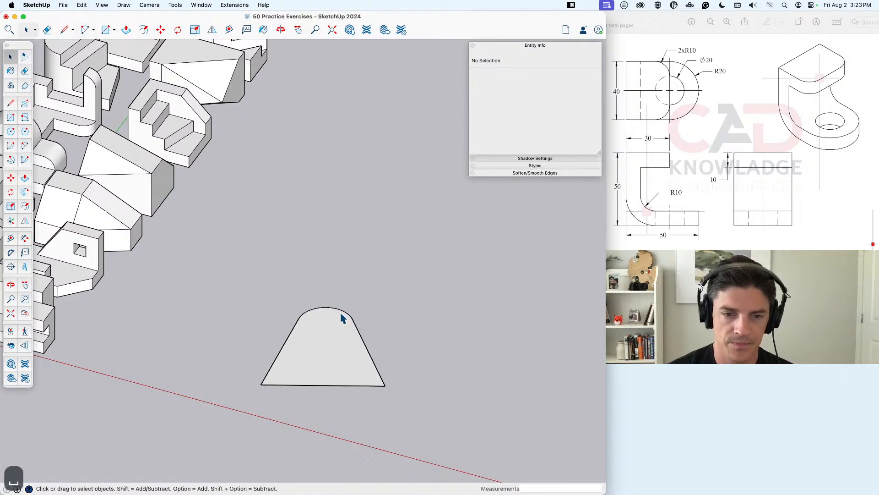
click(342, 314)
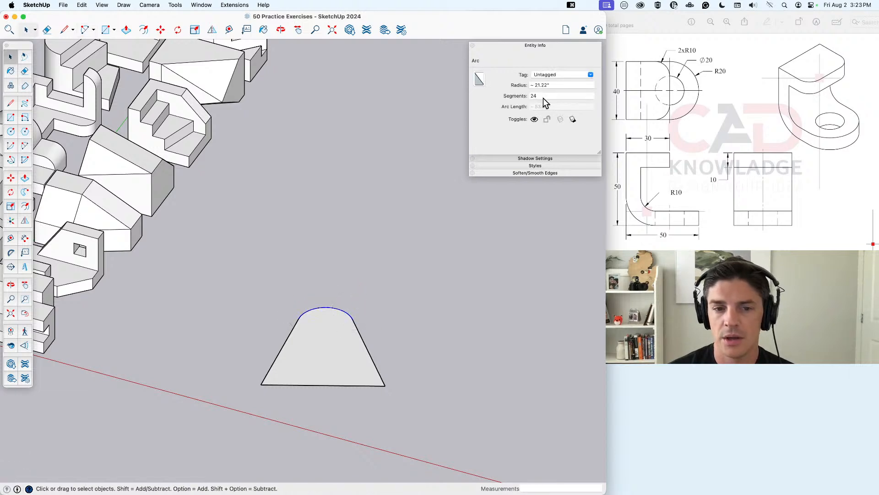
key(cmd+z)
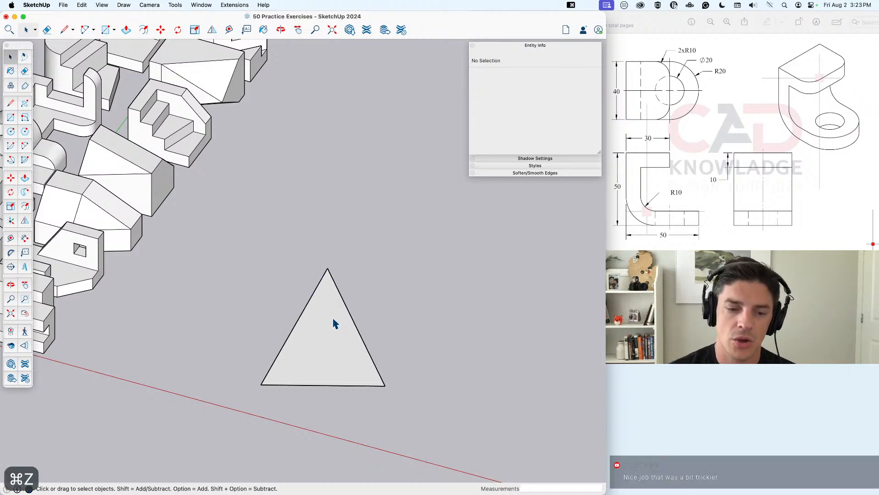
Step: Draw a tangent arc across the triangle's apex without trimming the corner, and set its radius to 10 inches
key(a)
click(302, 312)
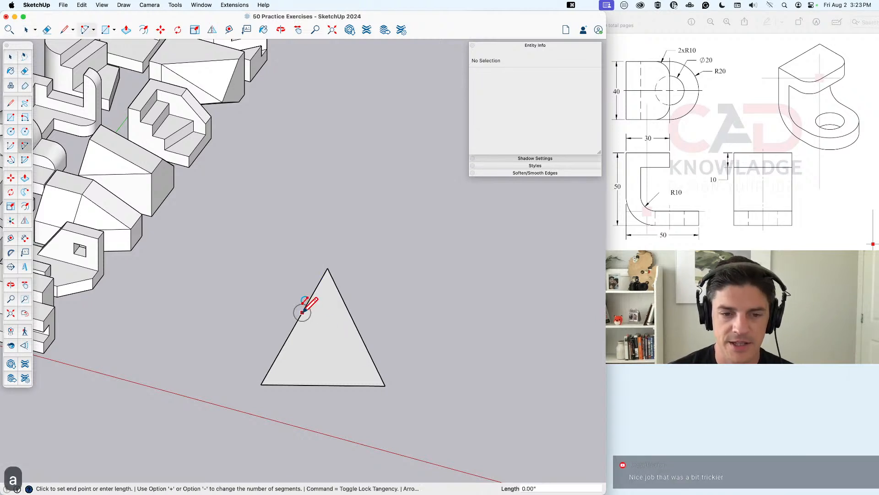
click(349, 312)
key(space)
click(340, 306)
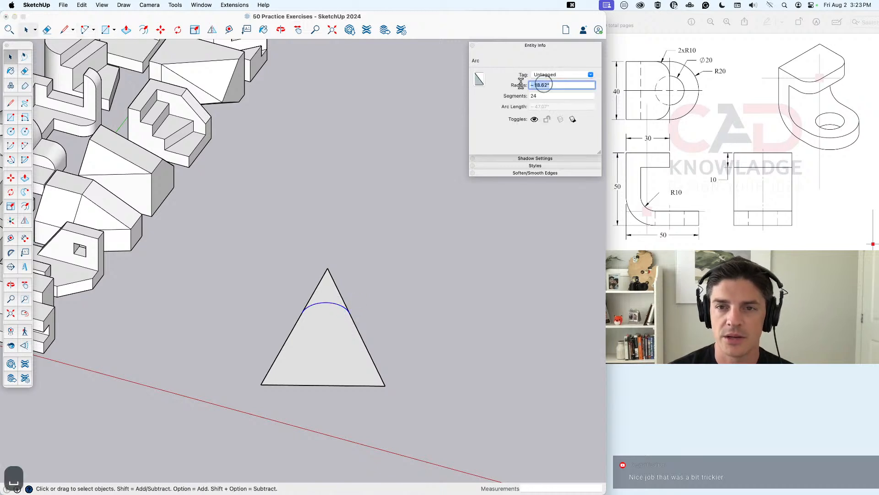
text(10)
key(Return)
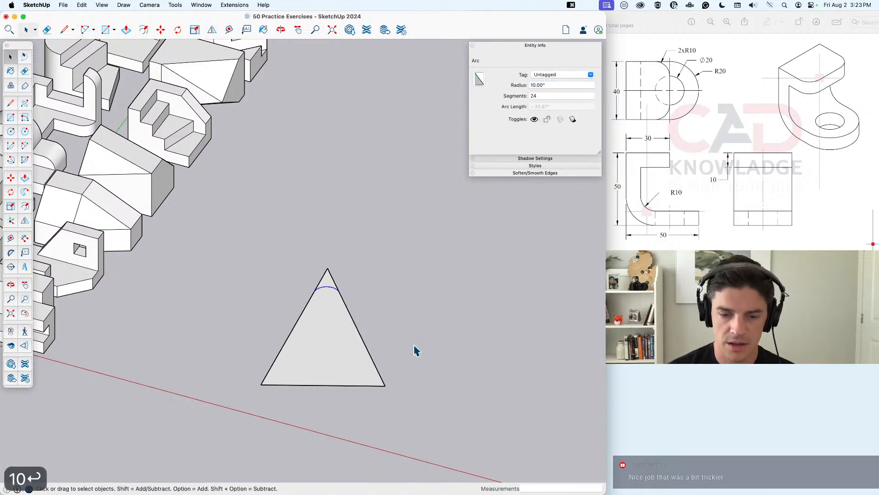
Step: Add a long second triangle along the first one's right side, joining an outlying point back to the apex
key(l)
click(385, 386)
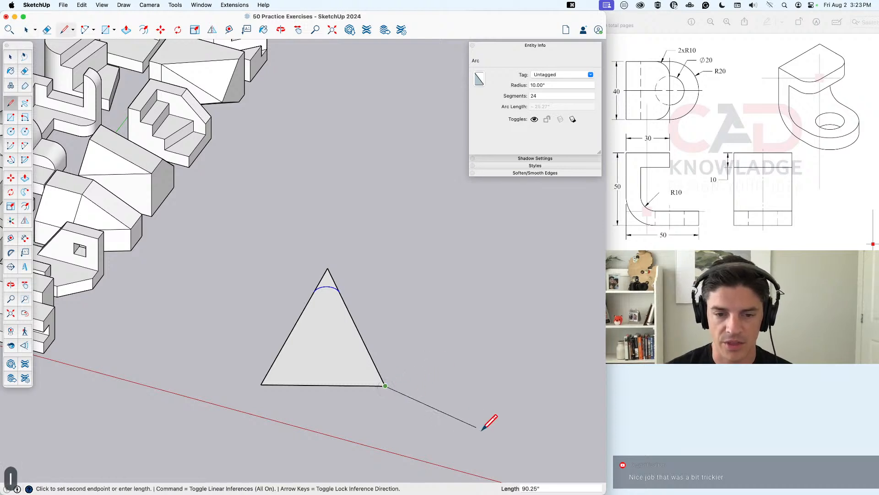
click(523, 455)
click(328, 268)
Step: Draw a tangent arc across the second triangle's corner at the shared base vertex and set its radius to 10 inches
key(a)
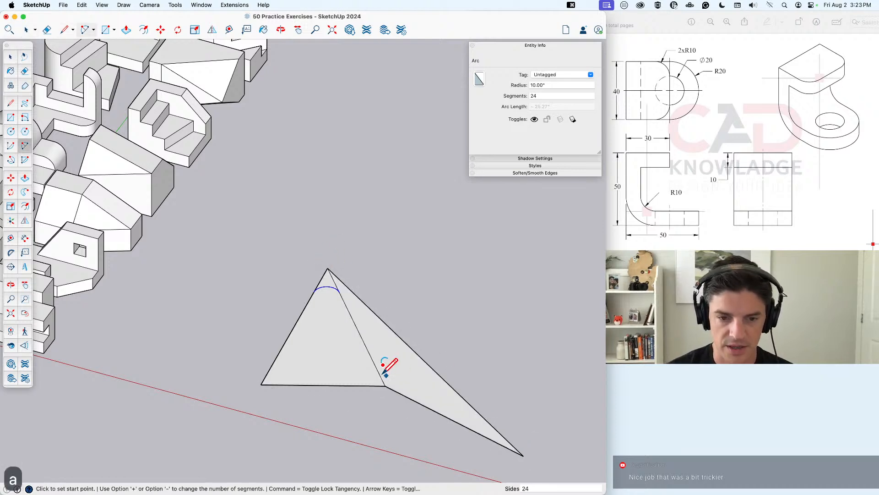
click(377, 370)
key(space)
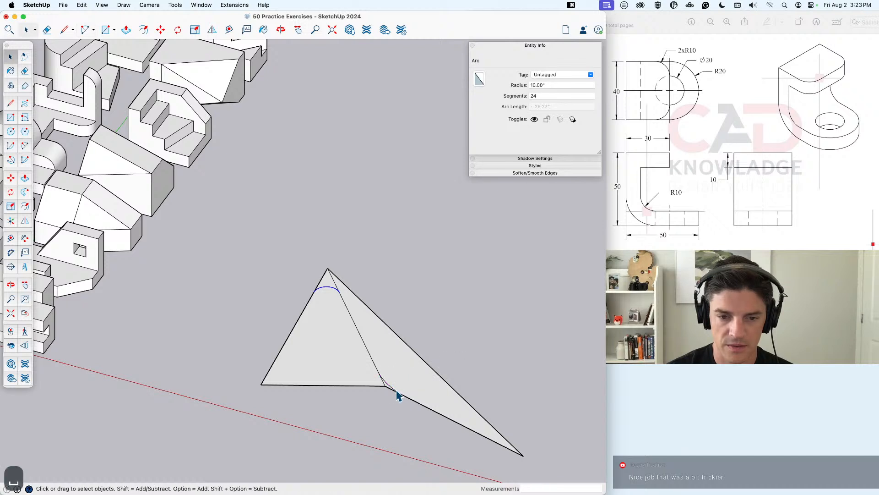
click(547, 86)
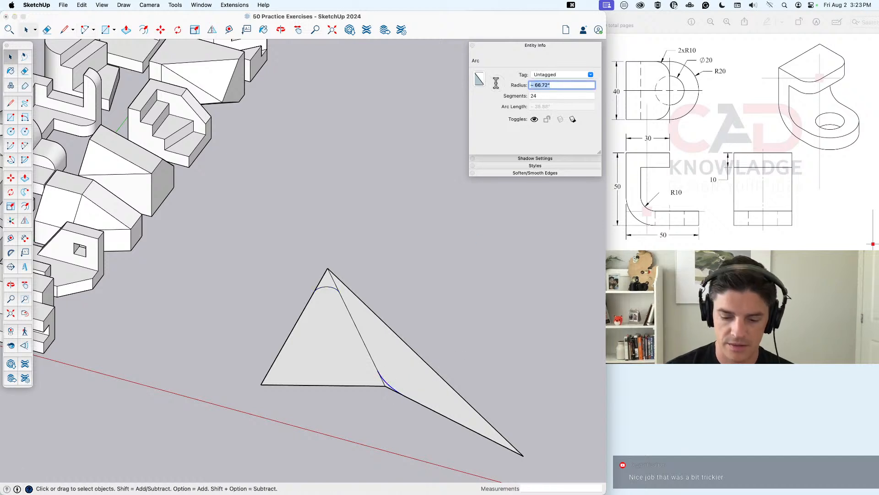
text(10)
key(Return)
scroll(375, 419, up, 10)
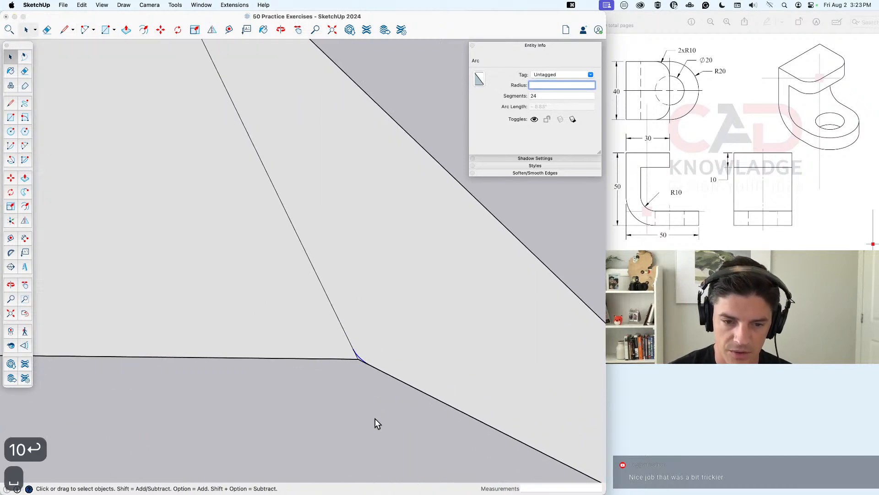
scroll(348, 367, down, 10)
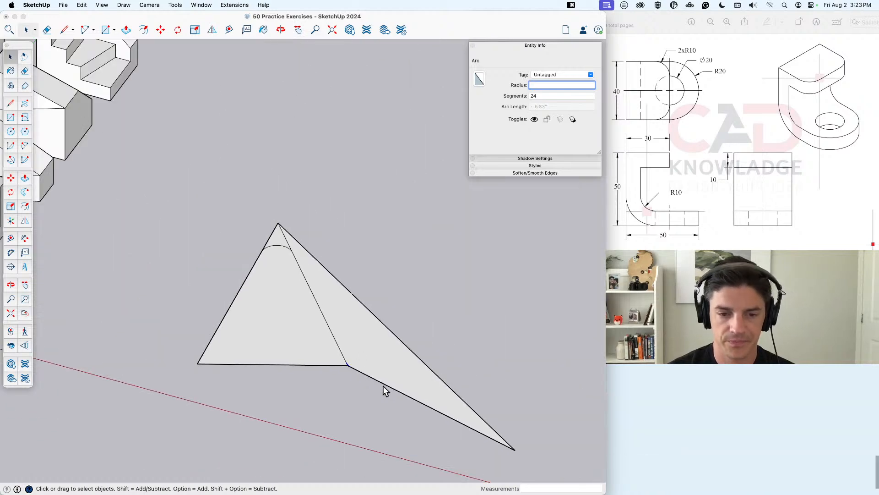
Step: Undo the second triangle and its corner arc, keeping the first triangle with the arc near its apex
key(super+z)
key(super+z)
key(super+z)
key(super+z)
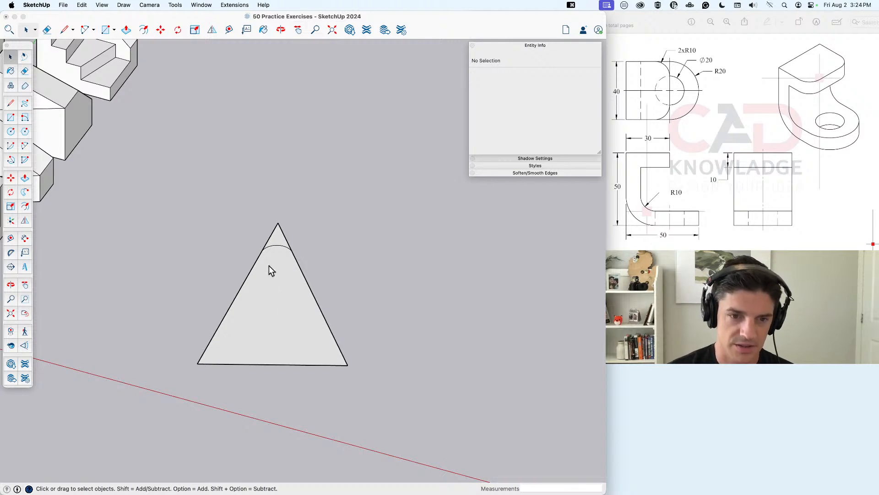
Step: Try a fillet arc between the slanted side and the base at the triangle's left base corner
click(280, 241)
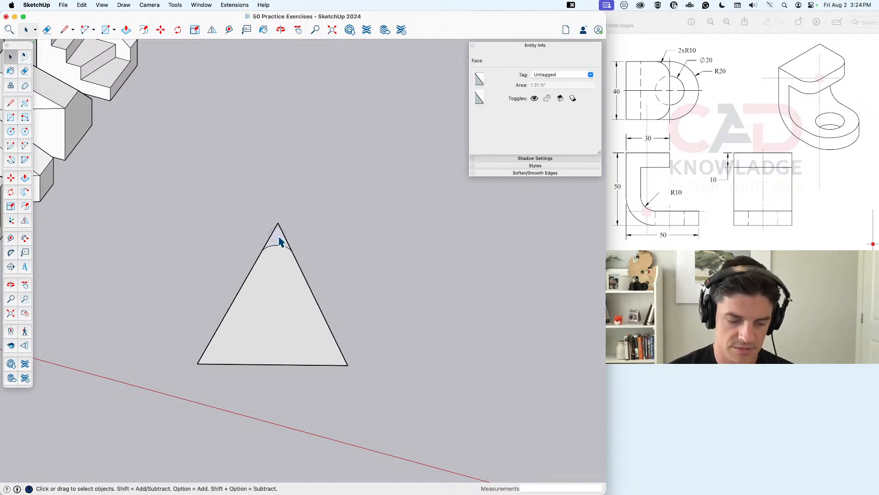
key(a)
click(214, 333)
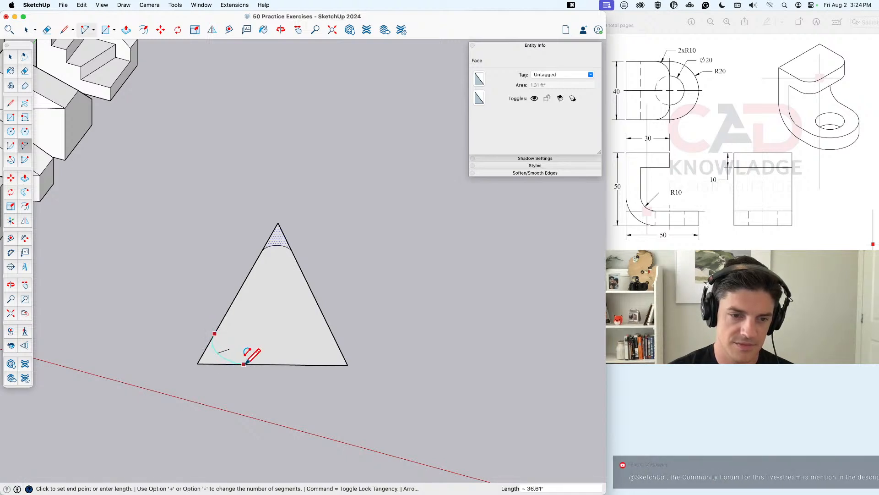
click(251, 363)
key(super+z)
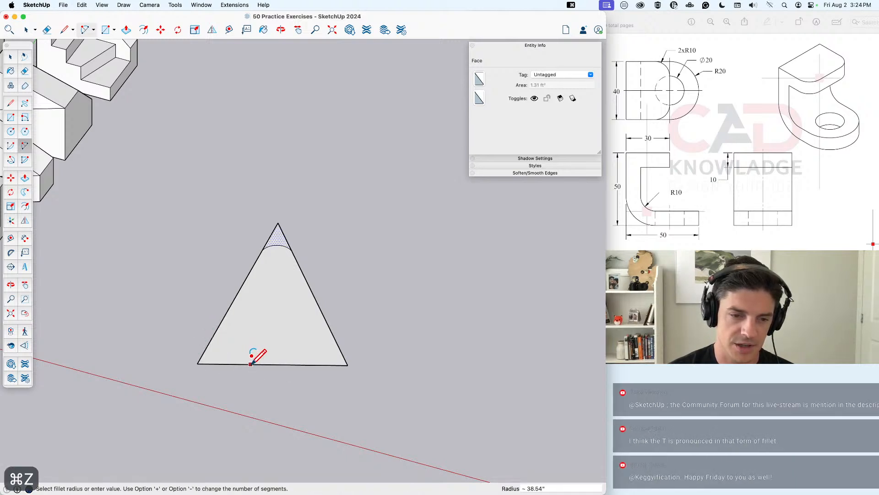
Step: Draw an arc across each of the triangle's two base corners, bulging toward the corner vertex
click(250, 364)
click(215, 333)
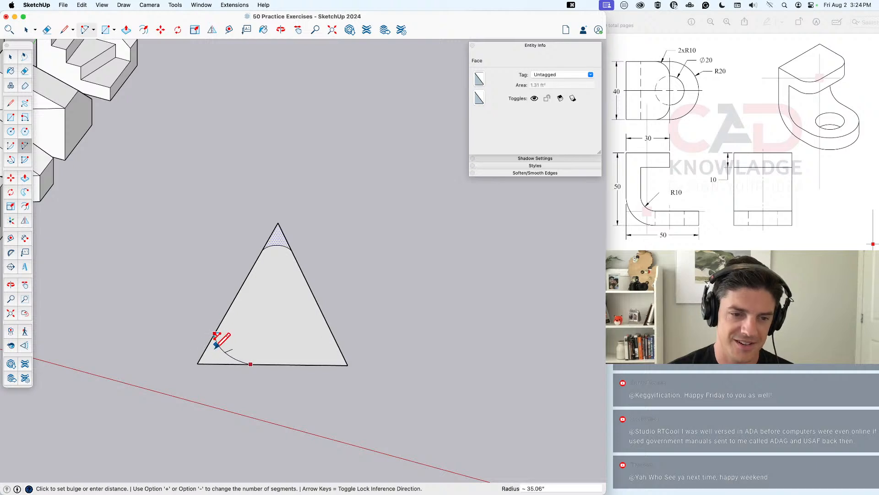
middle_drag(214, 349, 217, 376)
scroll(217, 376, up, 2)
click(209, 380)
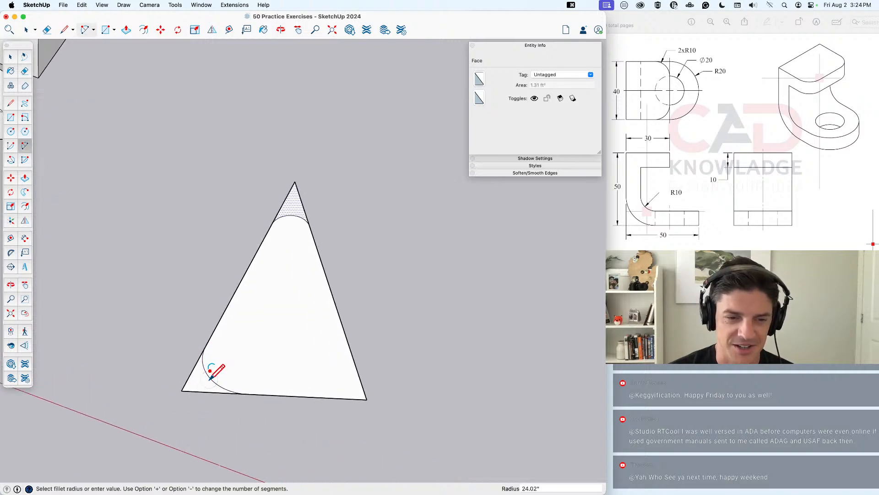
click(325, 397)
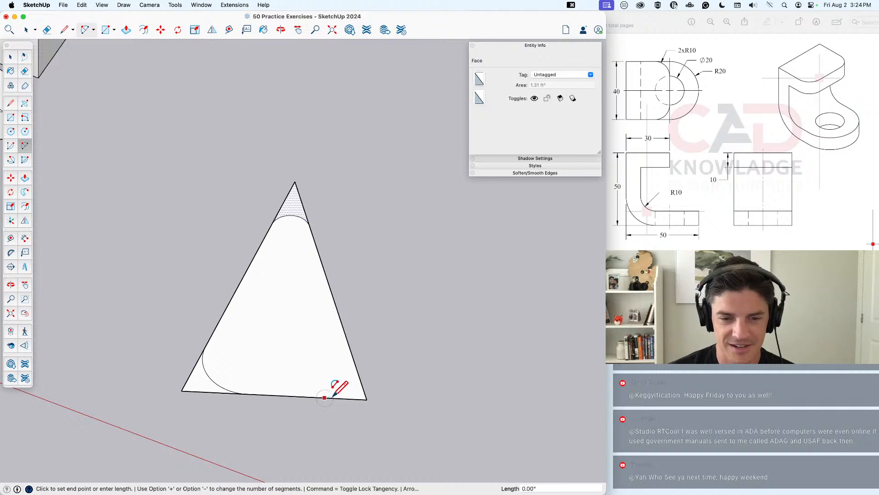
click(353, 357)
click(349, 380)
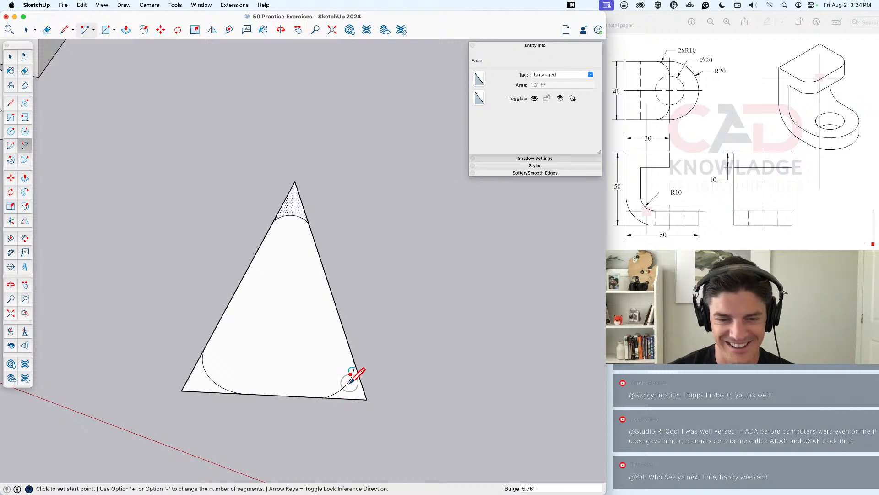
Step: Draw a straight line from the middle of the triangle's base up to its apex
key(l)
click(279, 395)
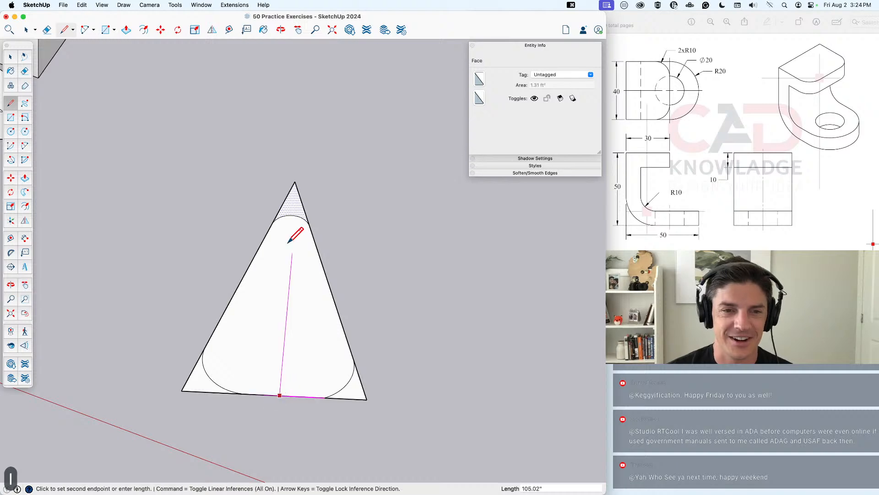
click(296, 183)
Step: Delete the whole test triangle together with its corner arcs and dividing line
key(space)
scroll(301, 353, down, 3)
middle_drag(301, 353, 431, 270)
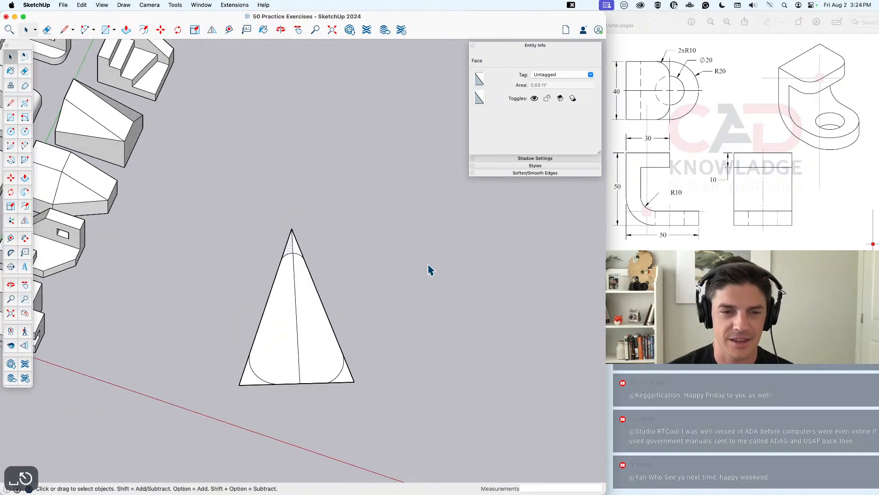
double_click(290, 309)
key(Delete)
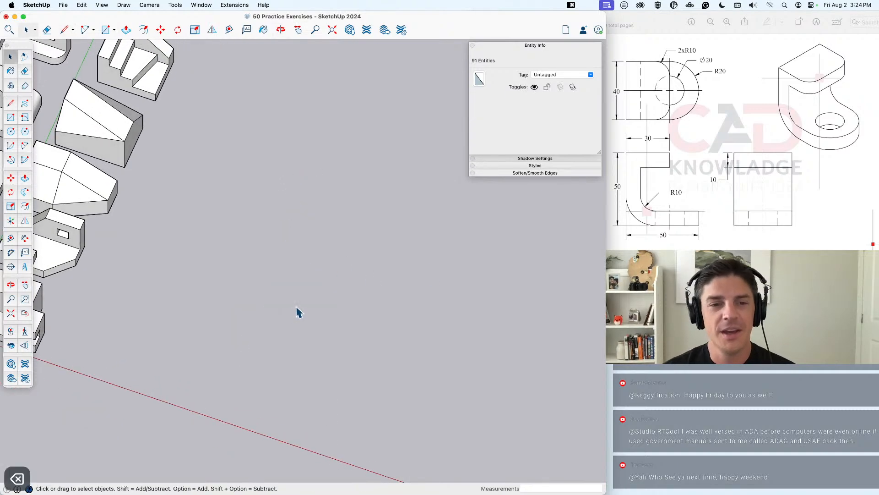
Step: Switch to Preview, bring up the Practice - 19 drawing (19.jpg), and return to SketchUp
scroll(296, 310, down, 3)
mouse_move(295, 338)
middle_down()
mouse_move(294, 359)
mouse_move(452, 236)
middle_up()
key(super+Tab)
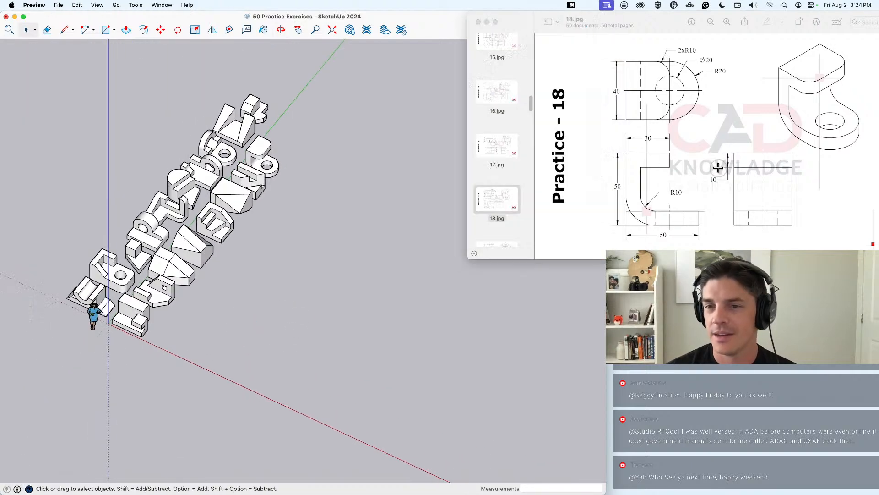
scroll(447, 147, down, 3)
scroll(506, 156, down, 3)
click(506, 190)
click(334, 270)
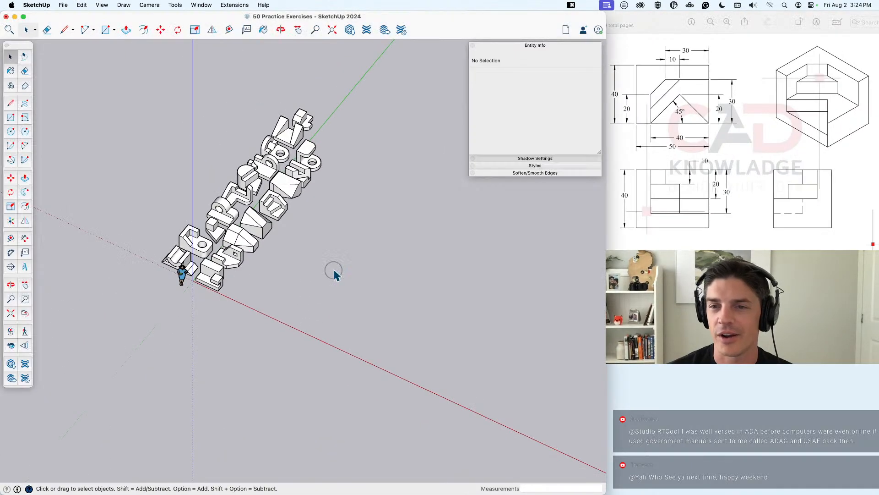
click(648, 23)
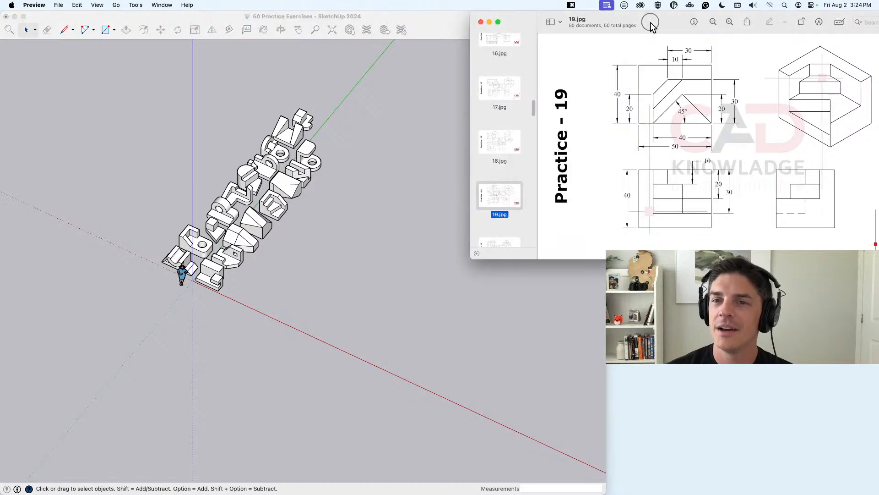
click(322, 323)
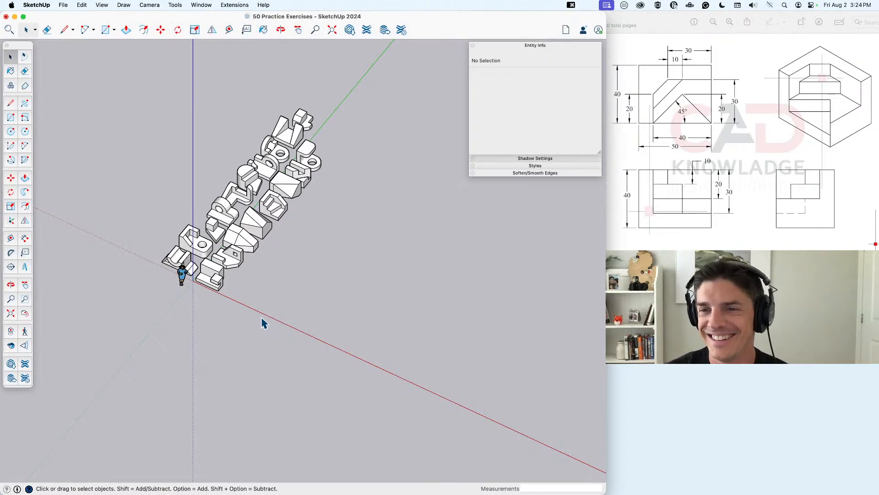
Step: Draw a 50 by 40 inch rectangle on the ground beside the completed models as the base of exercise 19
mouse_move(262, 319)
middle_down()
mouse_move(232, 324)
mouse_move(256, 335)
middle_up()
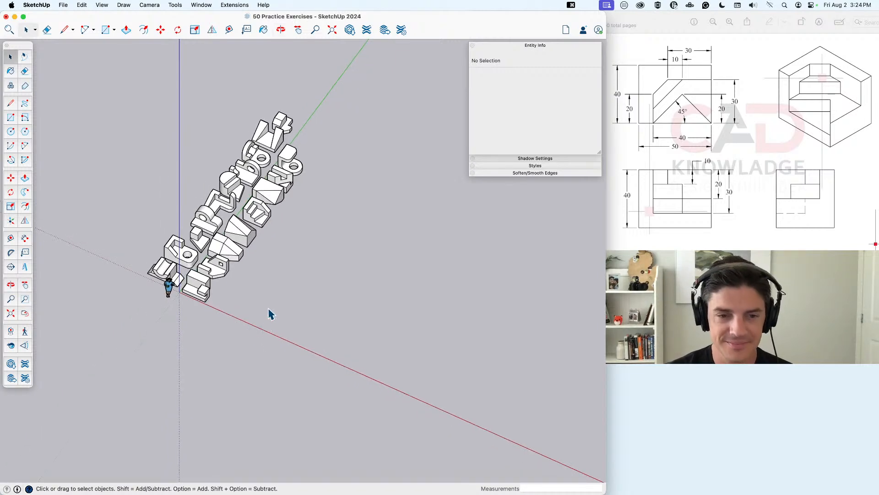
middle_drag(271, 313, 273, 310)
key(r)
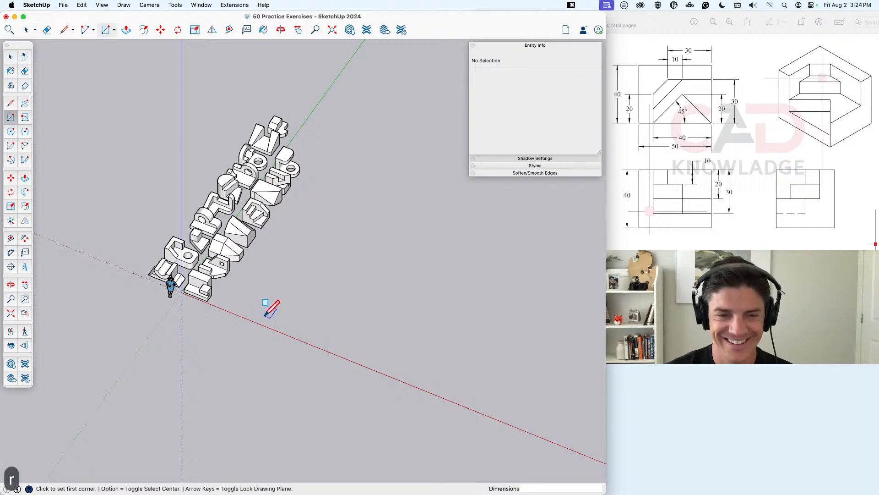
click(266, 315)
text(50,40)
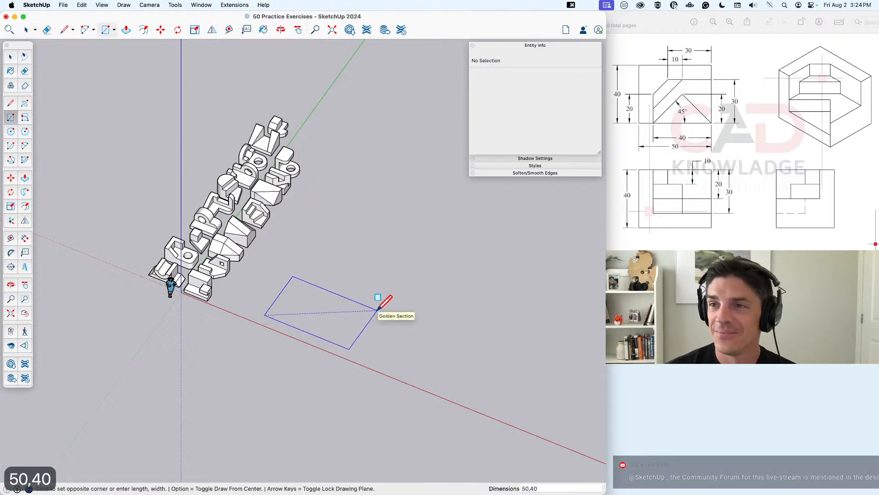
key(Return)
scroll(284, 324, up, 6)
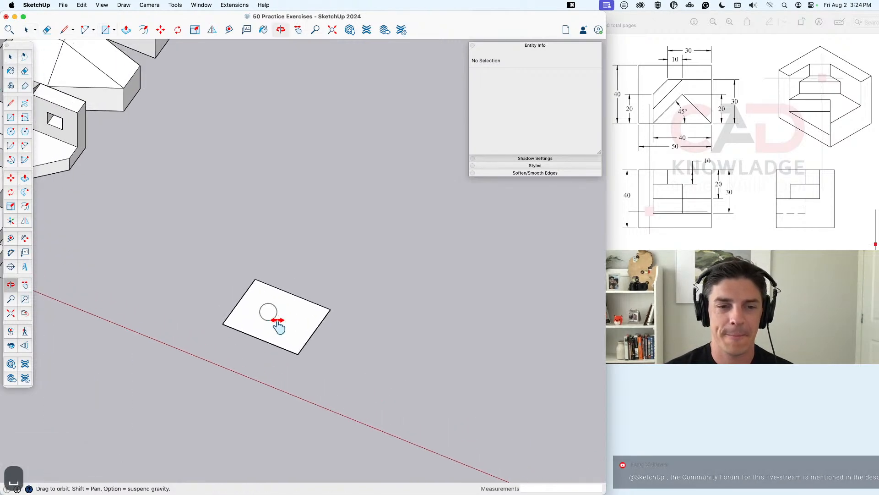
shift+middle_drag(277, 322, 285, 331)
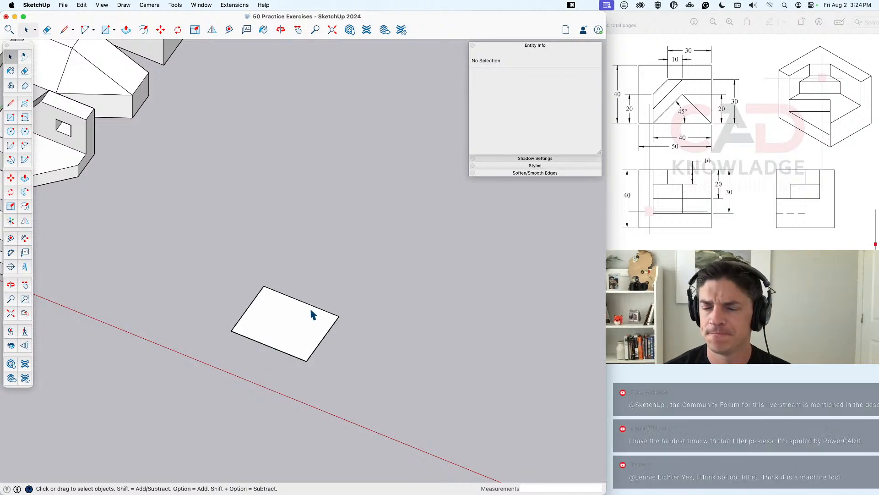
Step: Push/Pull the 50 by 40 base rectangle upward by 40 inches to make a solid block
key(space)
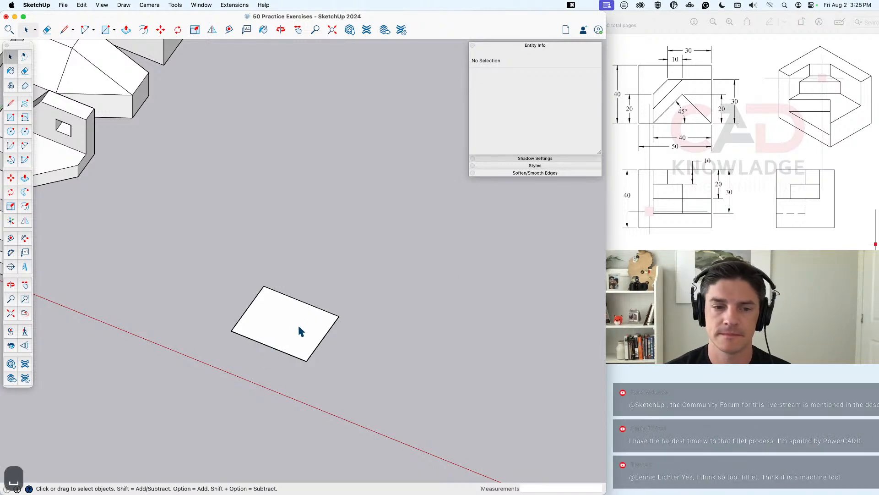
click(299, 326)
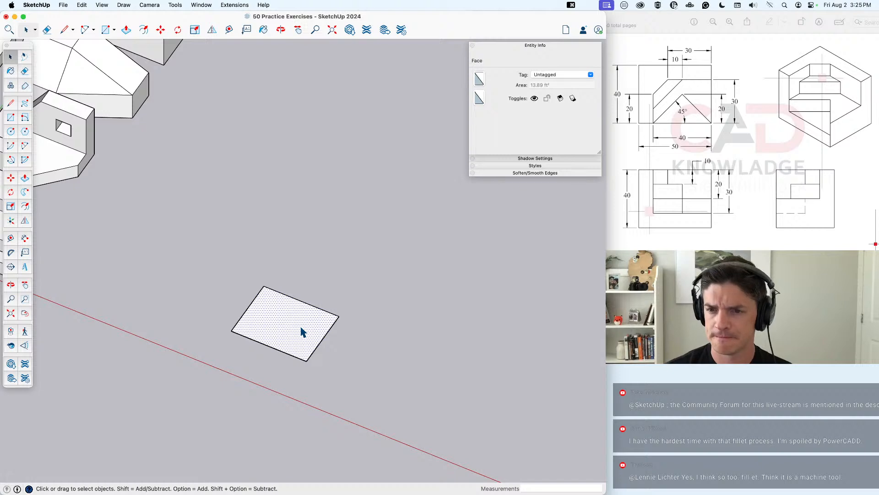
key(p)
click(300, 330)
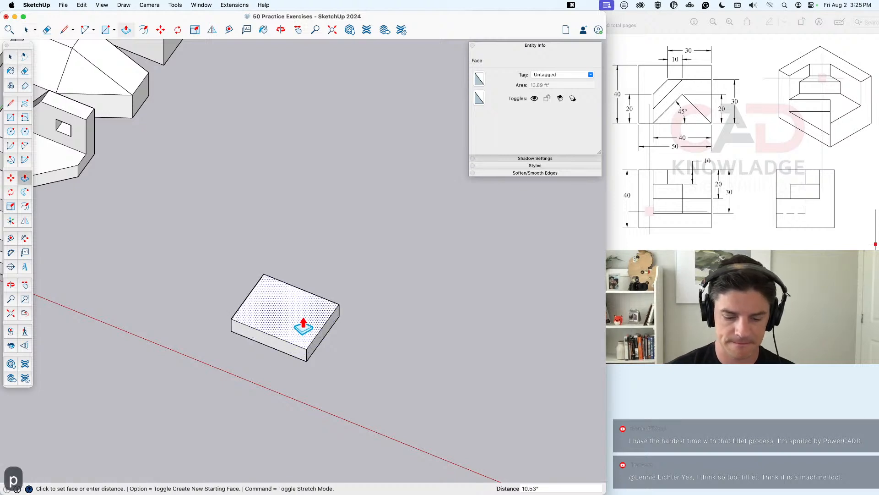
text(40)
key(Return)
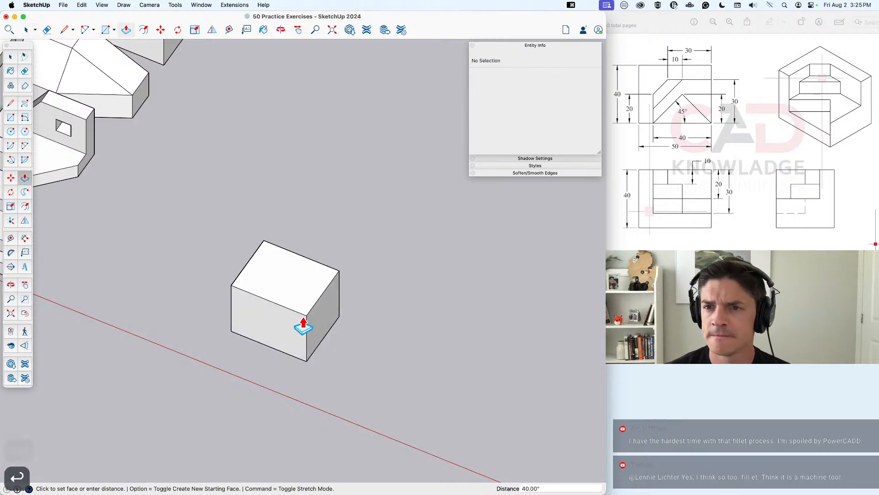
key(space)
Step: Place guides across the block's top face, 10 inches in from the back edge and 10 inches in from the left edge
middle_drag(289, 284, 274, 294)
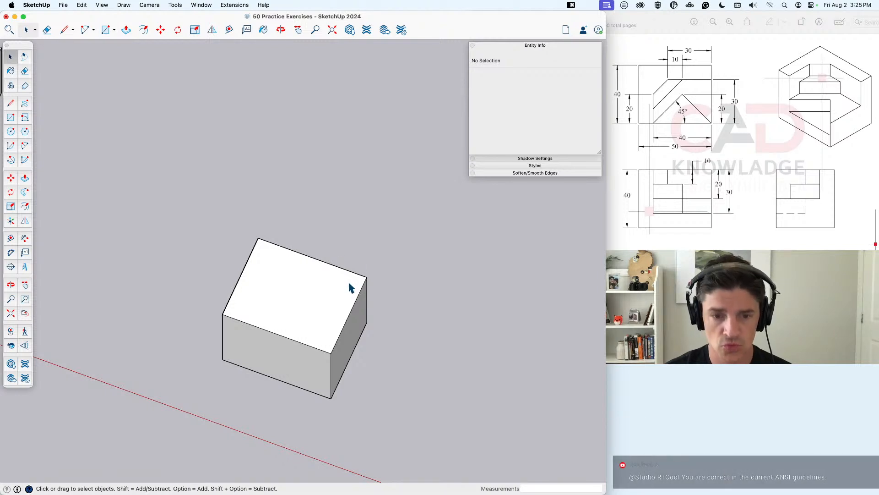
key(t)
click(351, 260)
text(10)
key(Return)
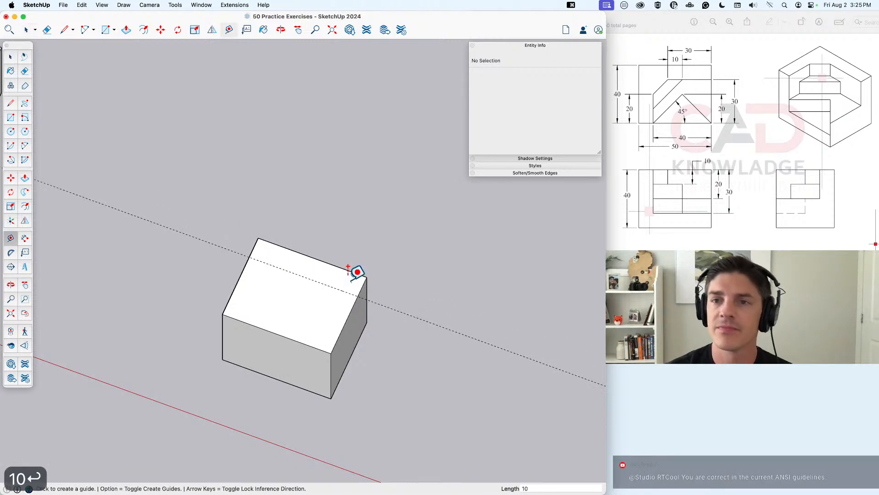
click(233, 290)
text(10)
key(Return)
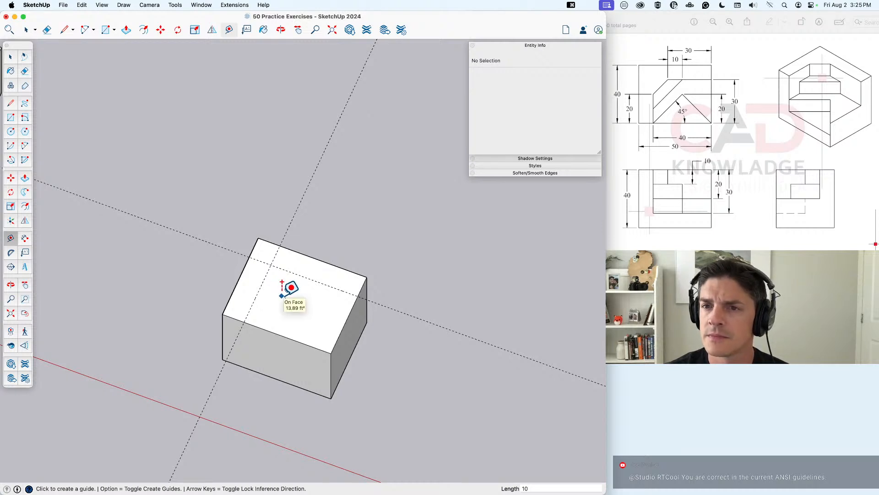
Step: Place a parallel guide on the block's top face 30 inches in from the right edge
click(349, 315)
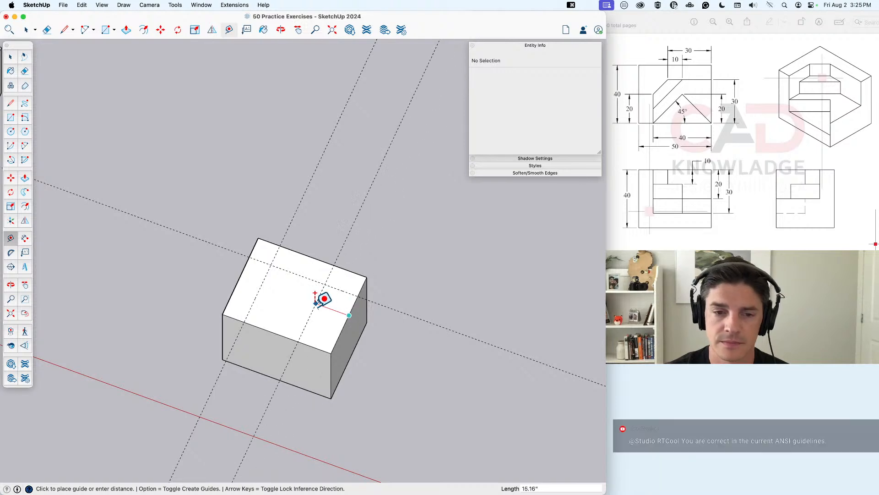
text(30)
key(Return)
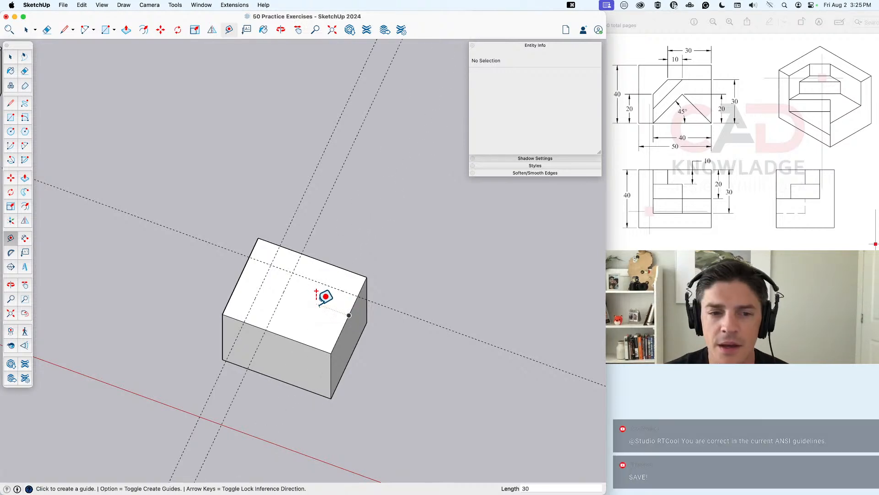
key(space)
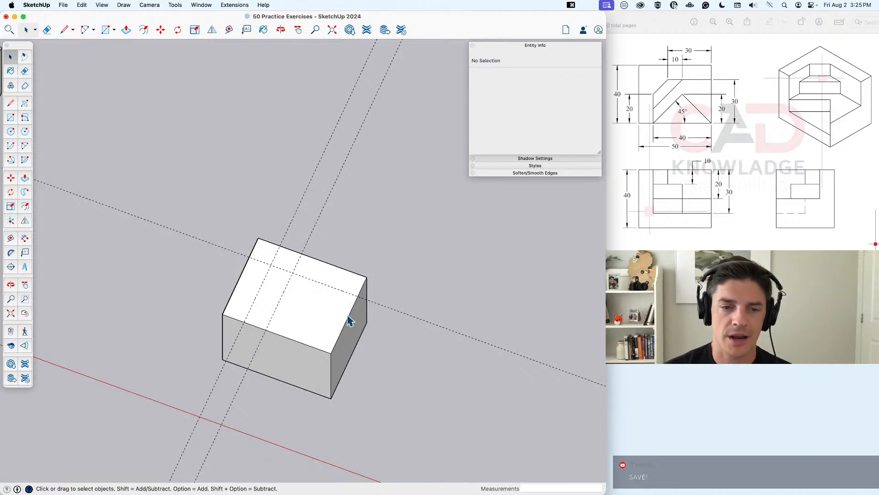
Step: Place a guide on the block's top face 20 inches back from the front edge
middle_drag(263, 371, 283, 336)
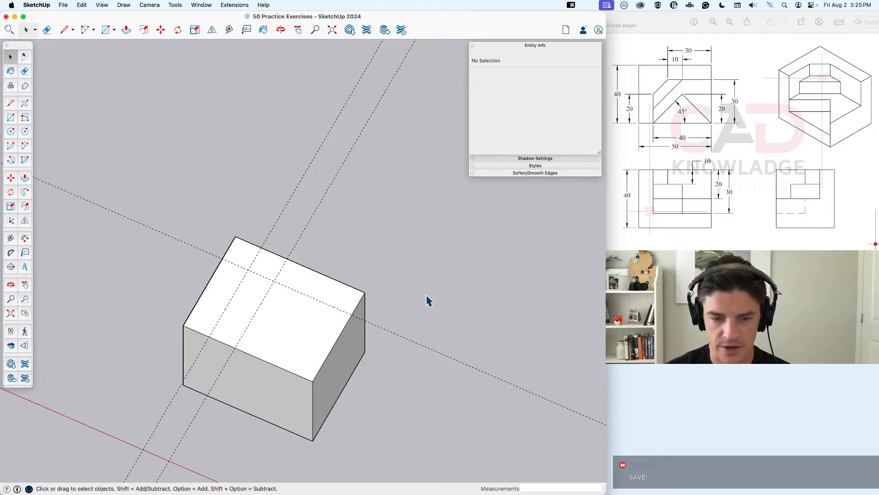
key(l)
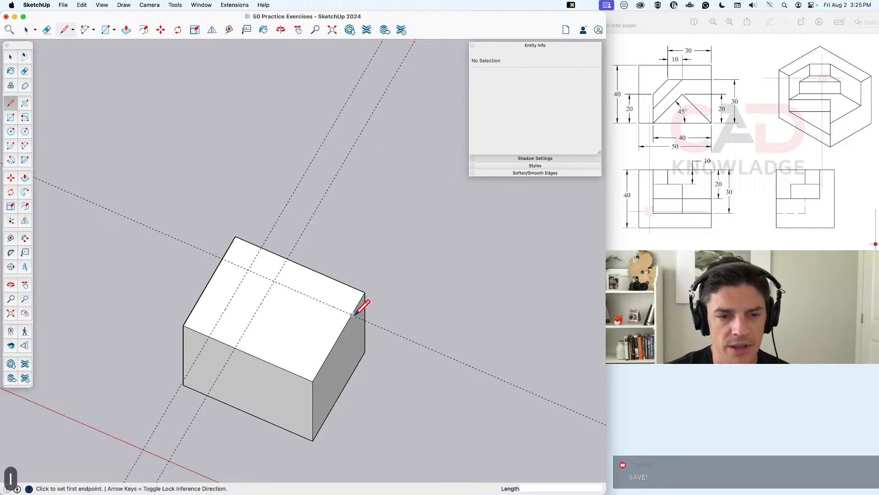
key(space)
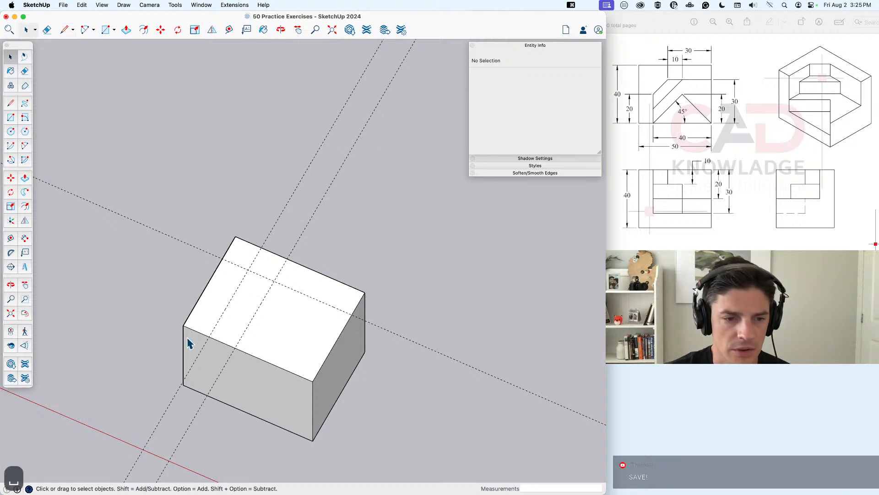
key(t)
click(196, 330)
text(20)
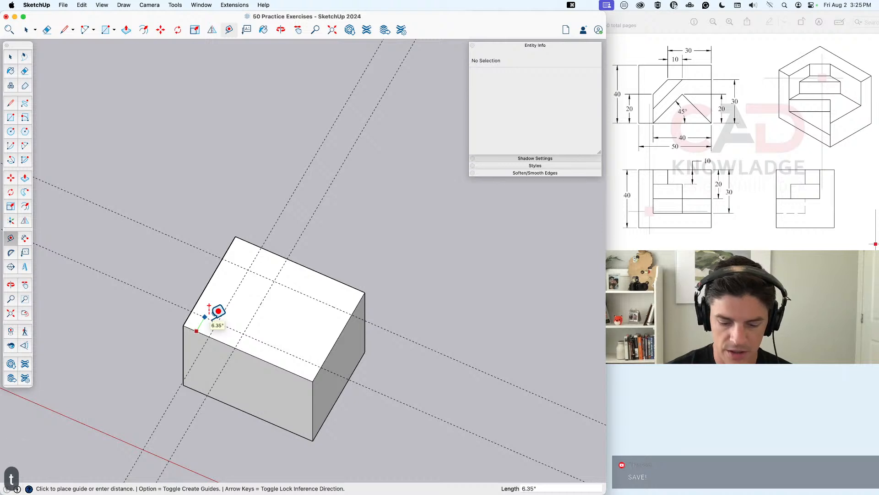
key(Return)
key(space)
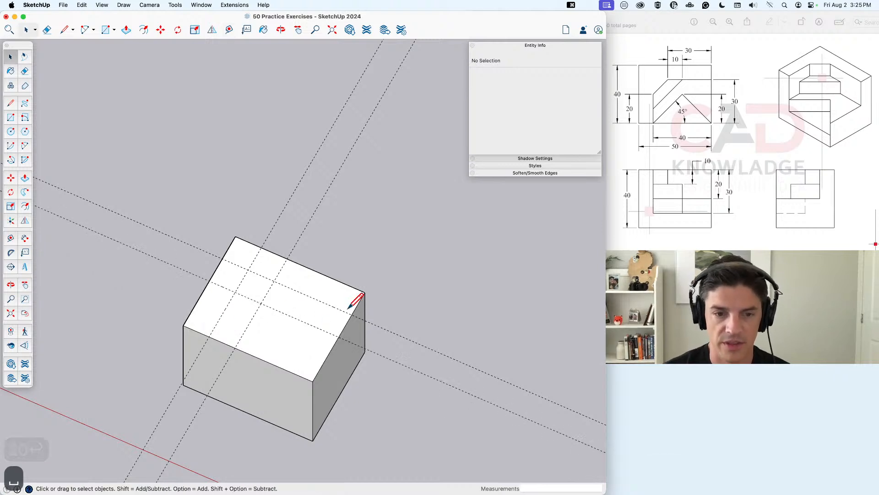
Step: Outline the chamfered recess through the guide intersections from the top face's right edge to its front edge, and delete all guides
key(l)
click(274, 281)
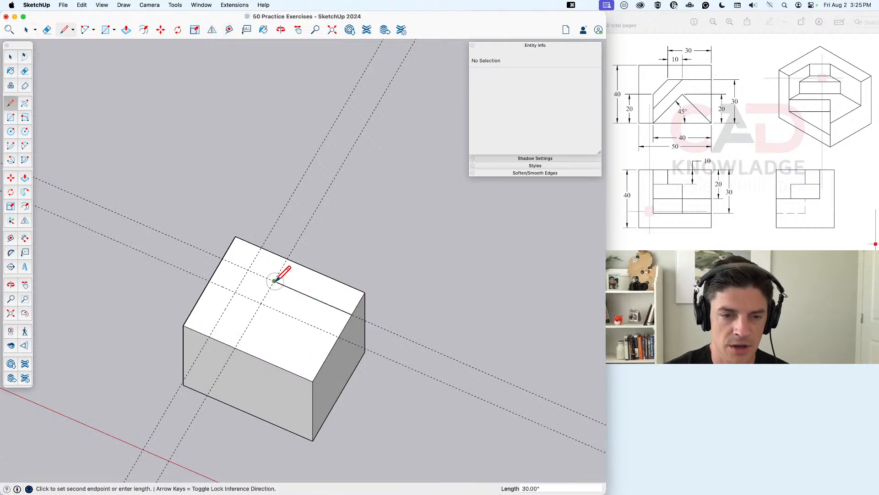
click(235, 292)
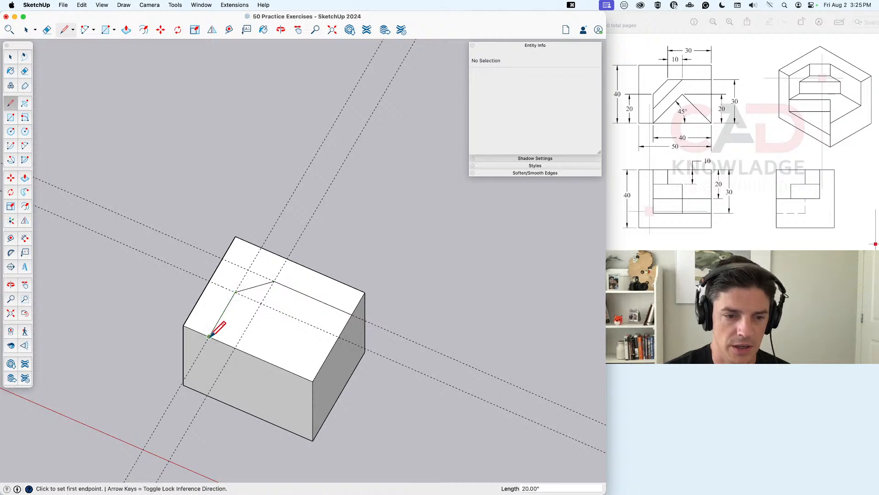
key(space)
click(81, 5)
click(115, 89)
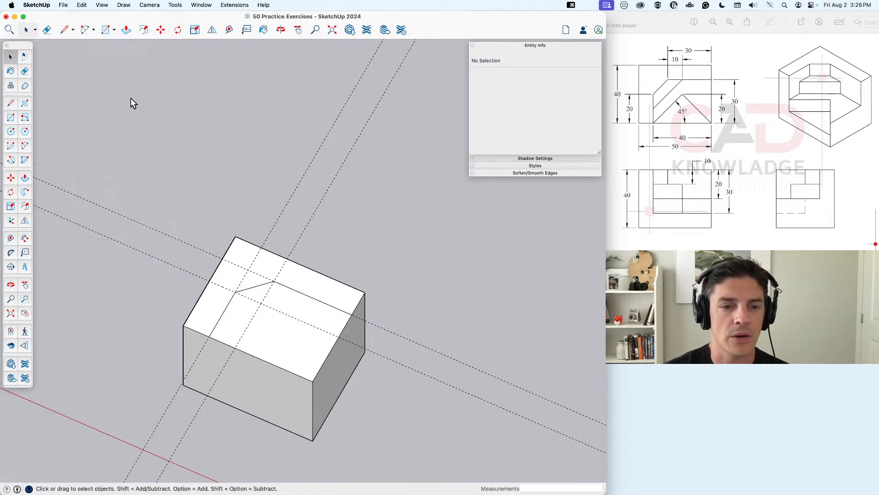
Step: Push the chamfered recess area of the block's top face down by 10 inches
click(275, 330)
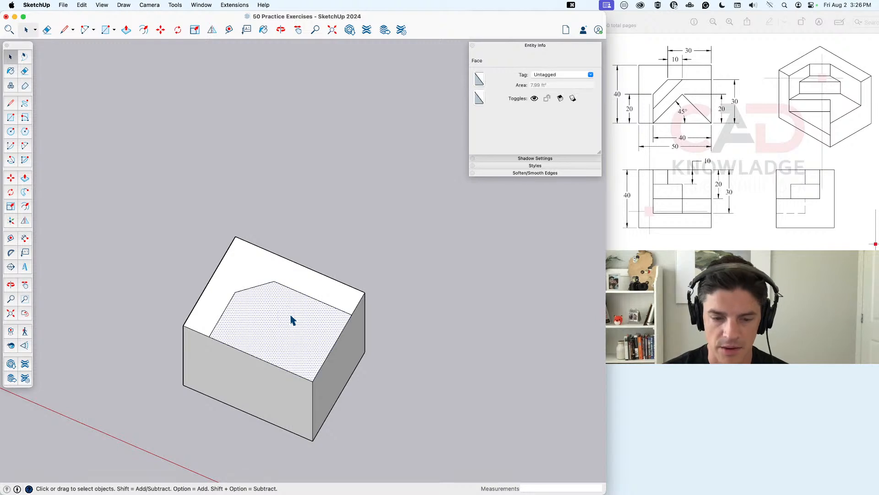
click(251, 265)
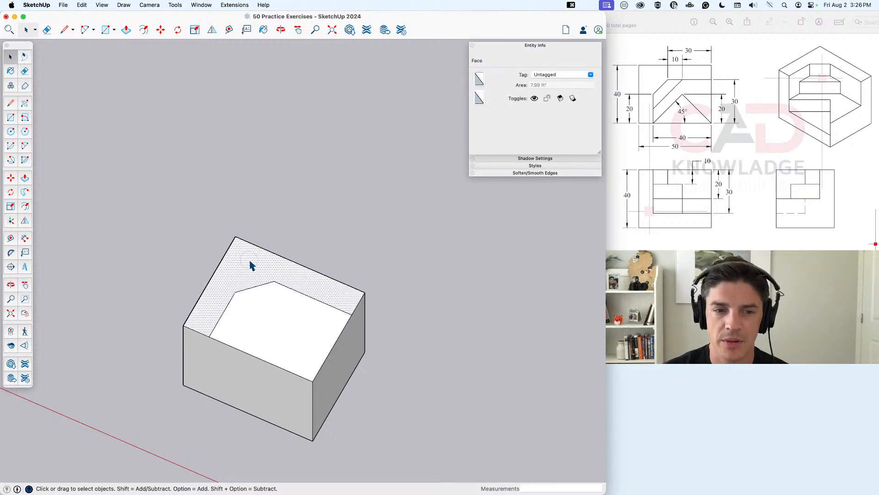
click(275, 319)
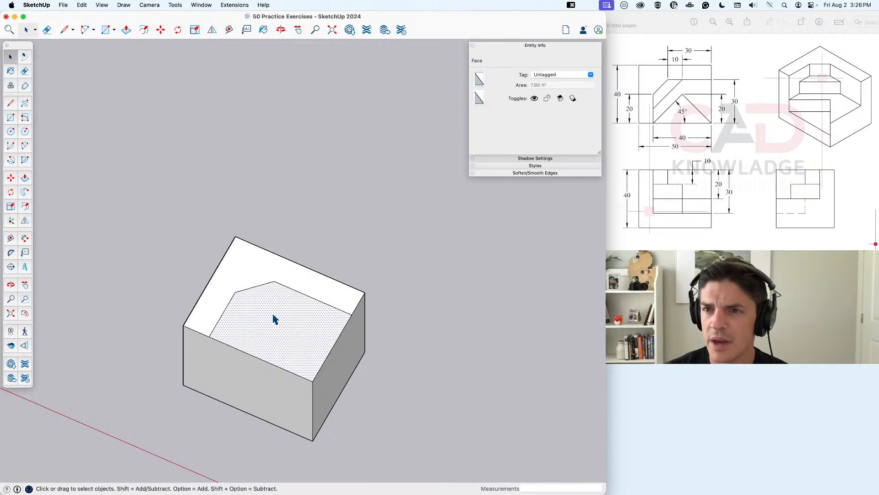
text(p)
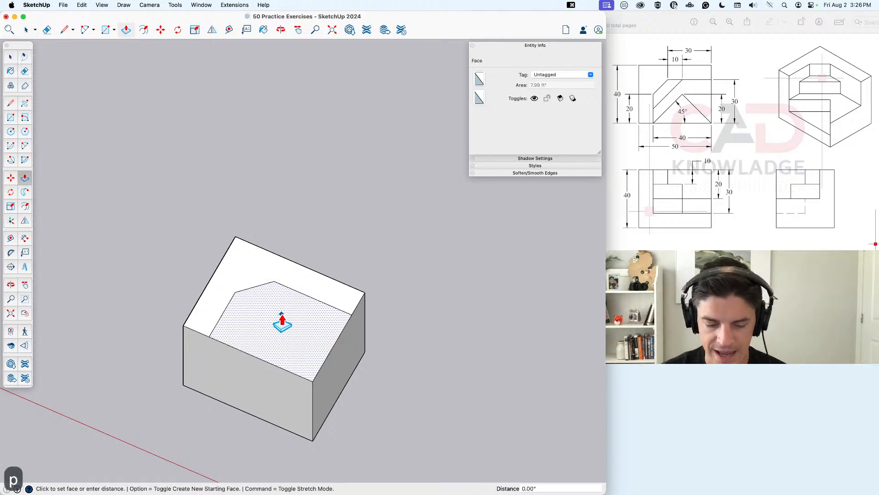
text(10)
key(Return)
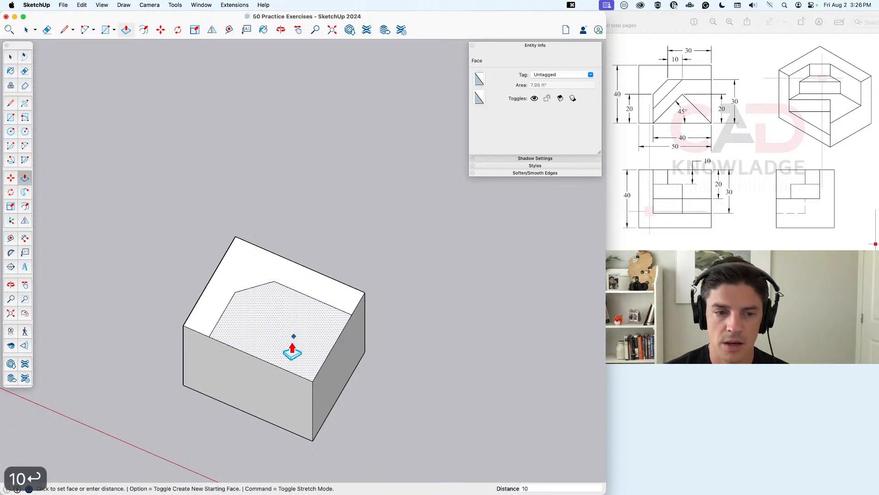
click(294, 334)
text(10)
key(Return)
key(space)
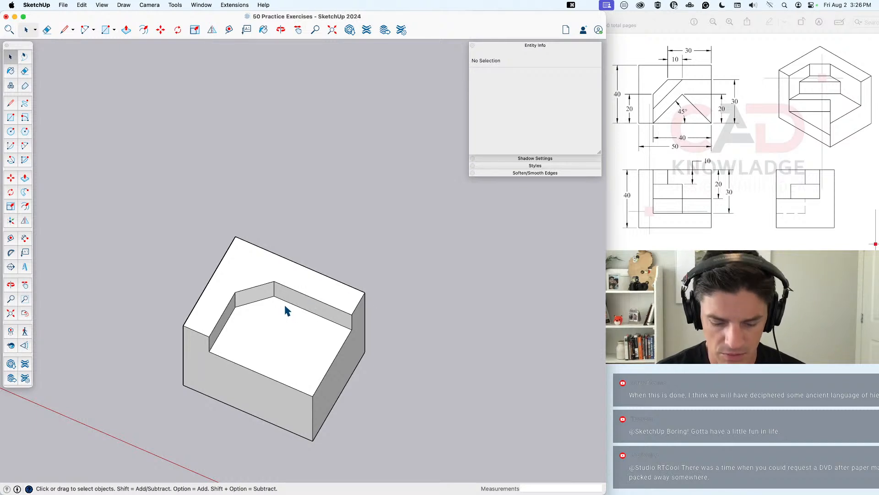
Step: Draw 10-inch lines along the recess floor's back and left edges, starting from the two ends of the diagonal wall
key(l)
click(274, 295)
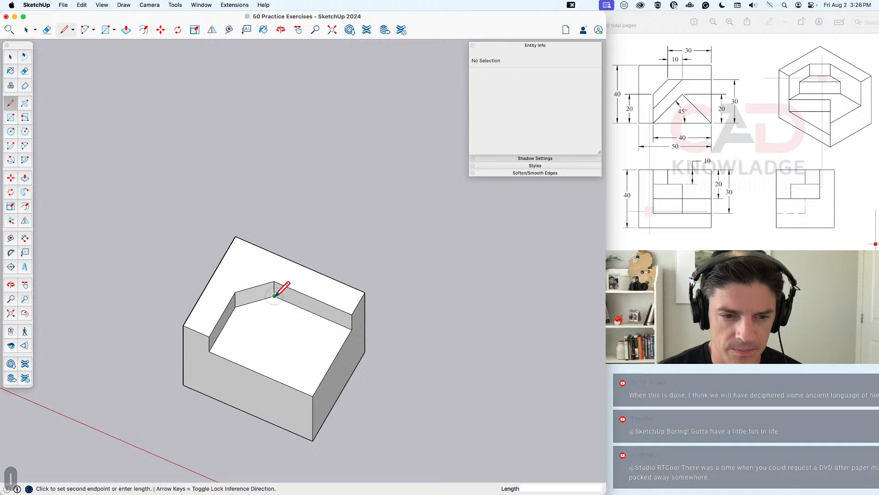
text(10)
key(Return)
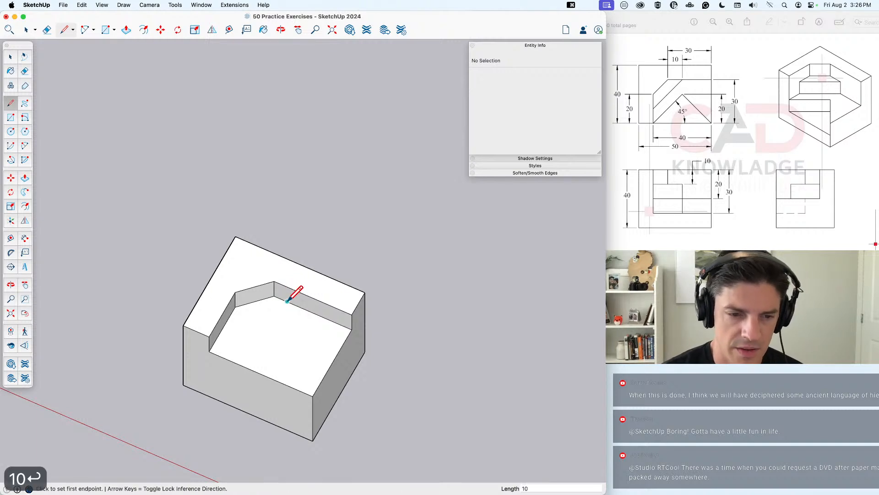
click(235, 306)
text(1-)
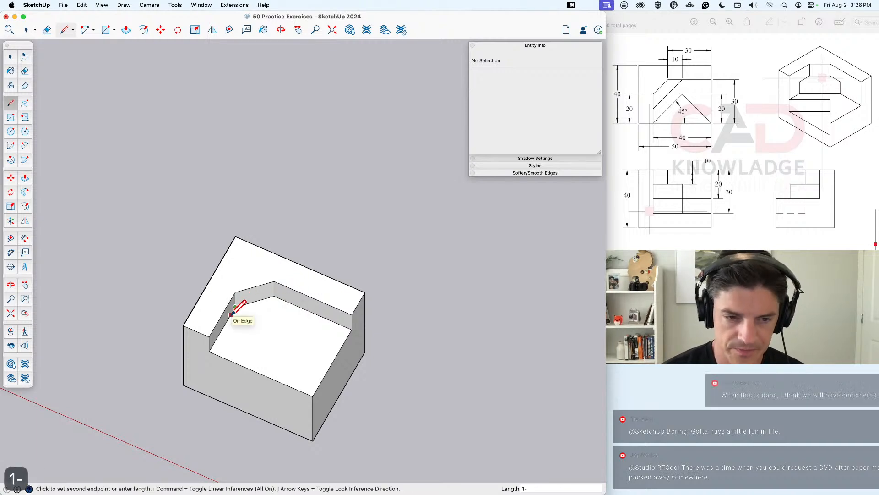
key(BackSpace)
text(0)
key(Return)
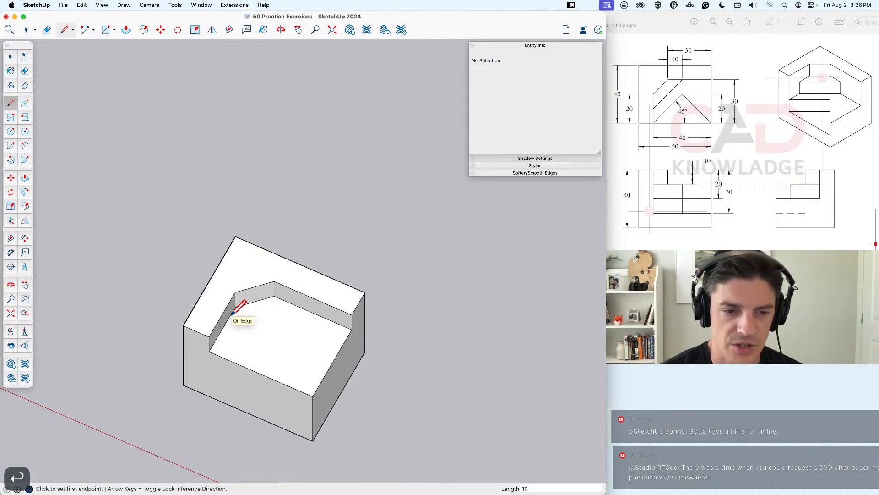
Step: Join the ends of the two 10-inch marks with a diagonal line across the recess floor
click(223, 329)
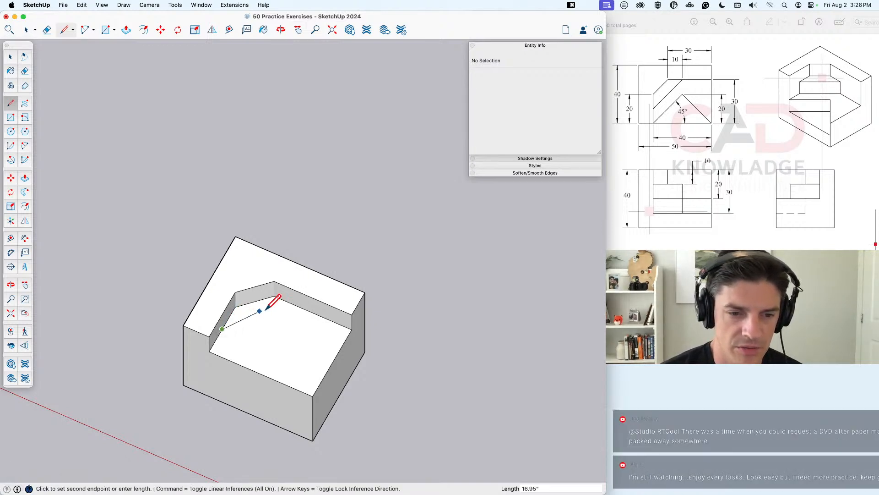
click(300, 305)
key(space)
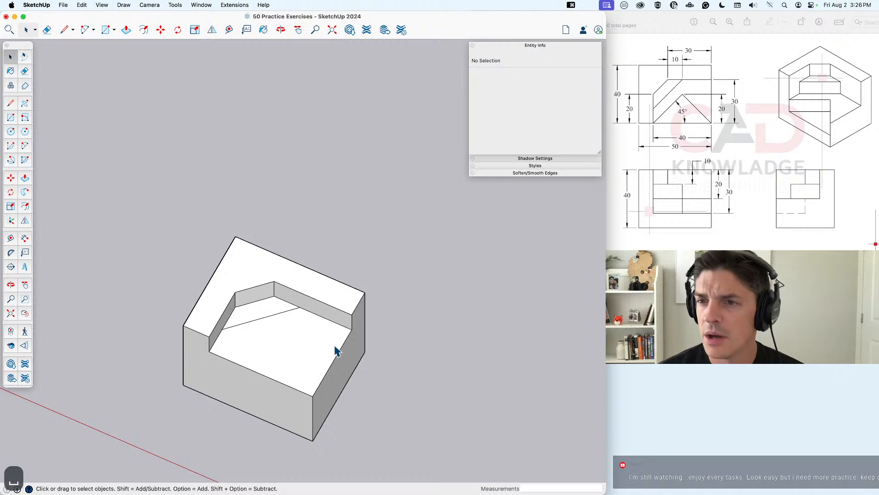
Step: Push the front part of the recess floor down by 10 inches to form the diagonal step
click(309, 335)
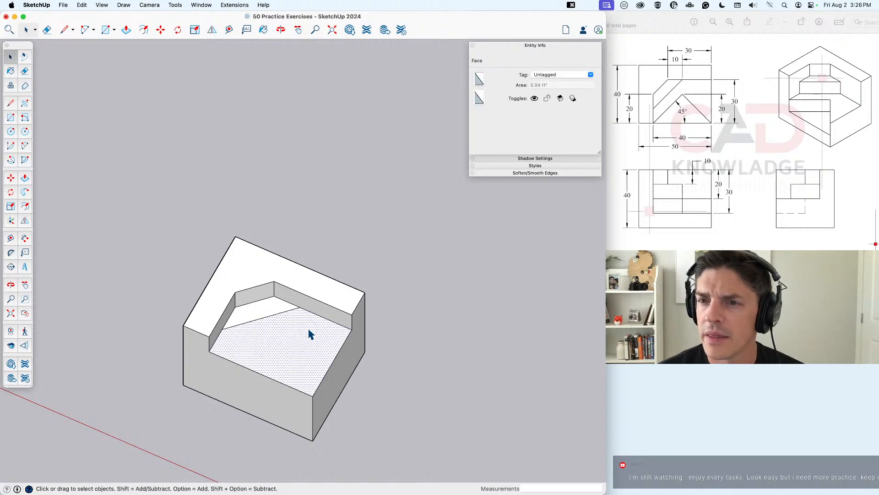
text(p)
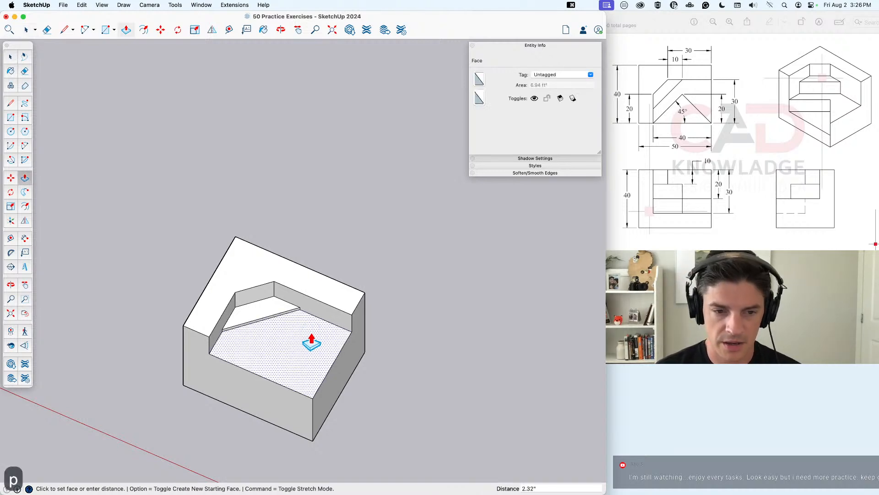
text(10)
key(Return)
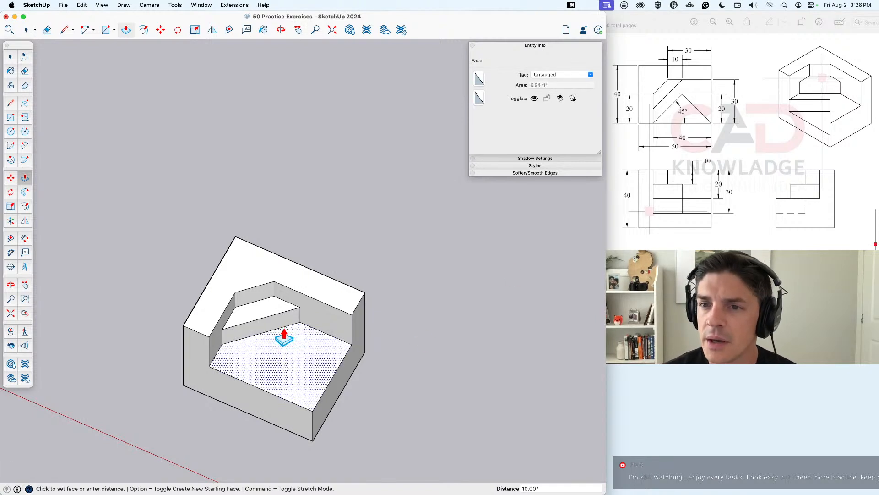
key(space)
Step: Create a protractor guide across the recess floor at 45 degrees to its left edge, starting from the front-left corner
middle_drag(250, 356, 255, 363)
click(11, 253)
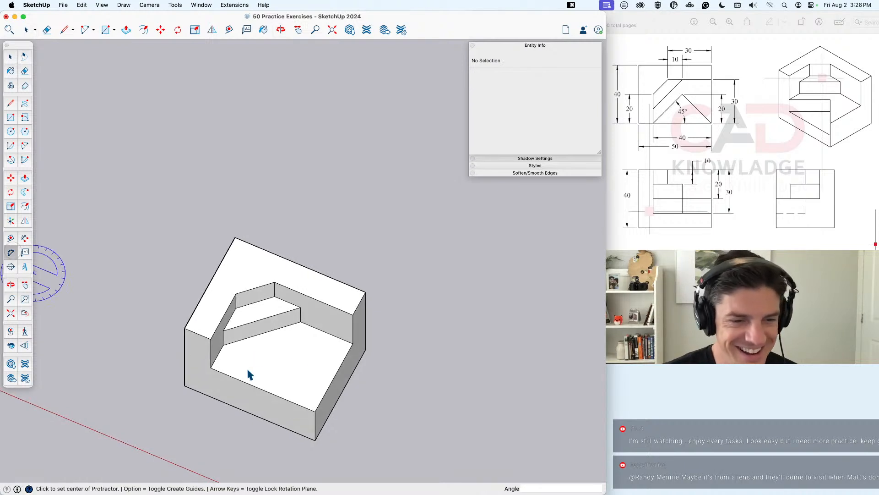
click(211, 368)
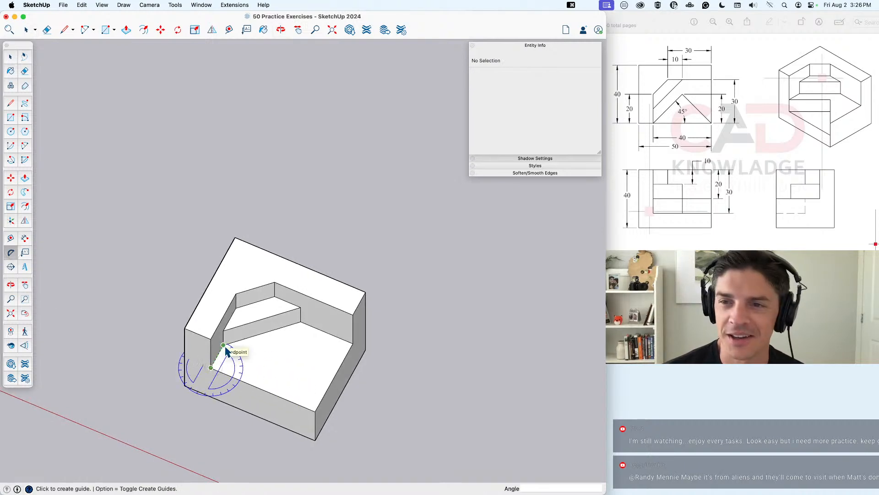
click(224, 347)
text(45)
key(Return)
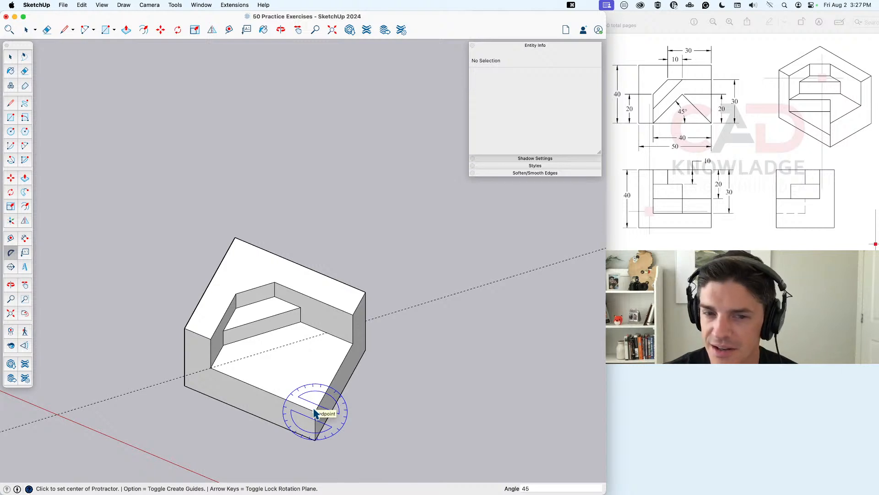
Step: Add a parallel guide 20 inches back from the front edge of the recess floor
key(space)
key(t)
click(290, 401)
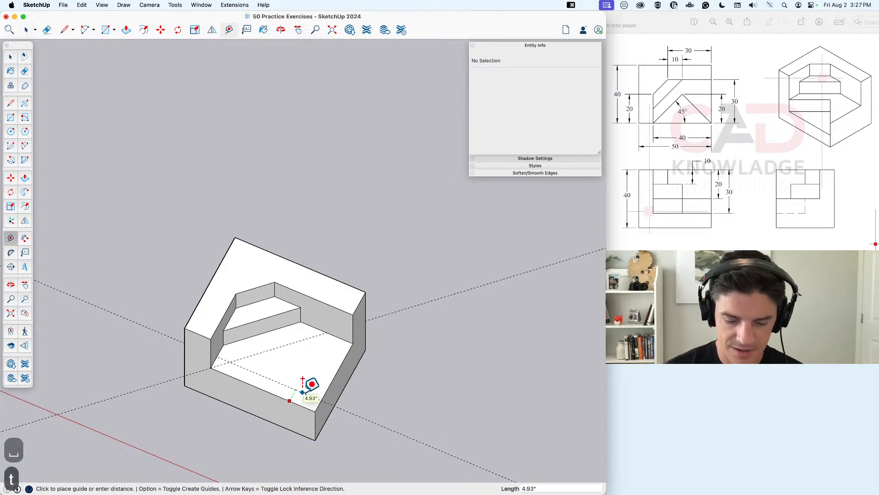
text(20)
key(Return)
key(space)
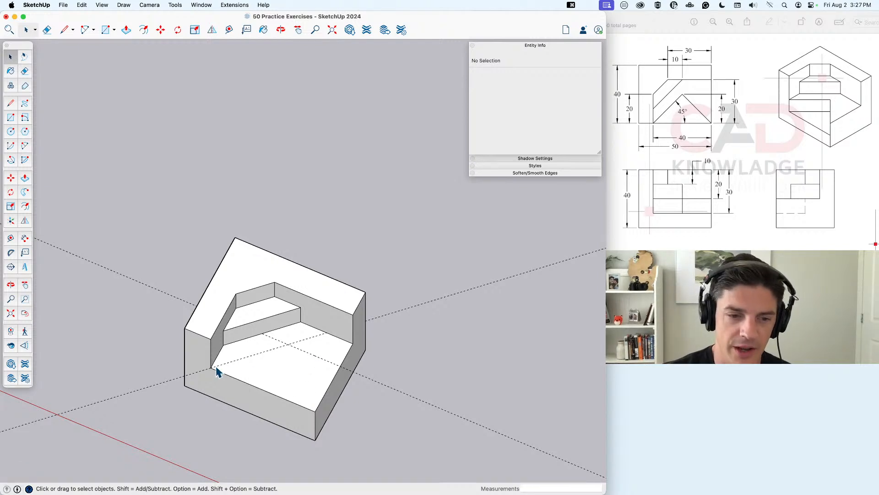
Step: Draw lines from the recess floor's front-right corner to the guide intersection and on to its front-left corner
scroll(237, 362, up, 4)
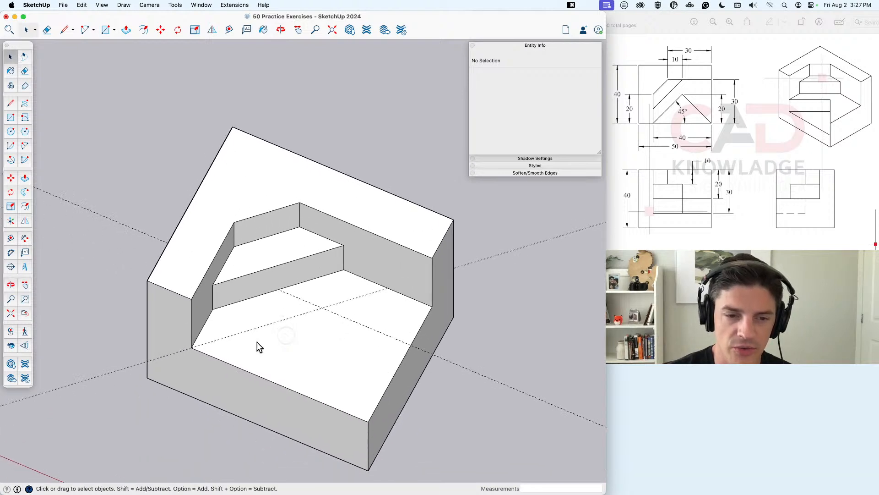
click(266, 326)
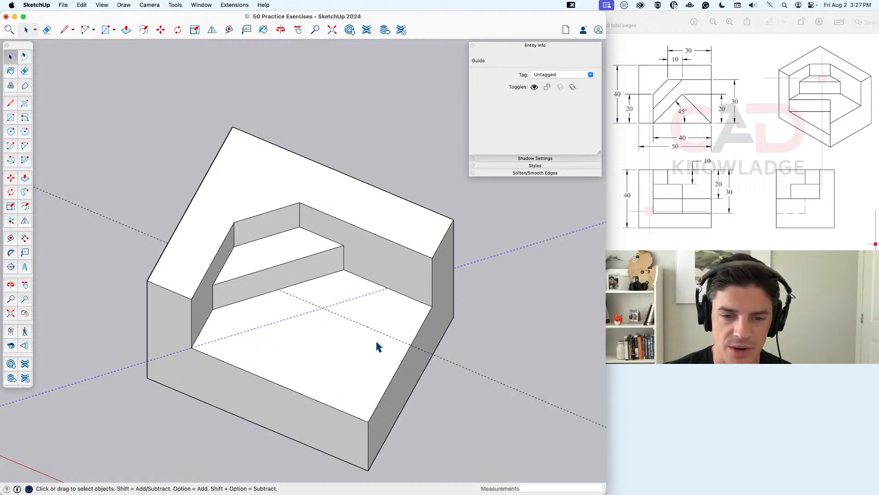
key(l)
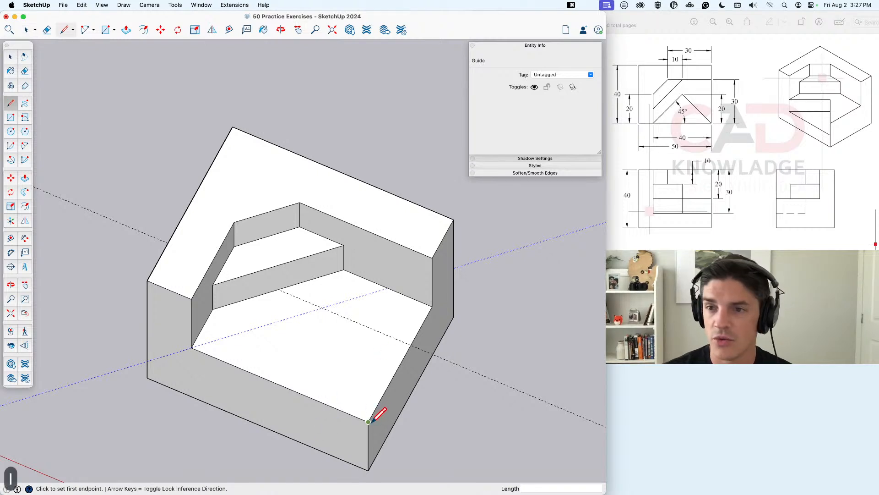
click(369, 421)
click(323, 308)
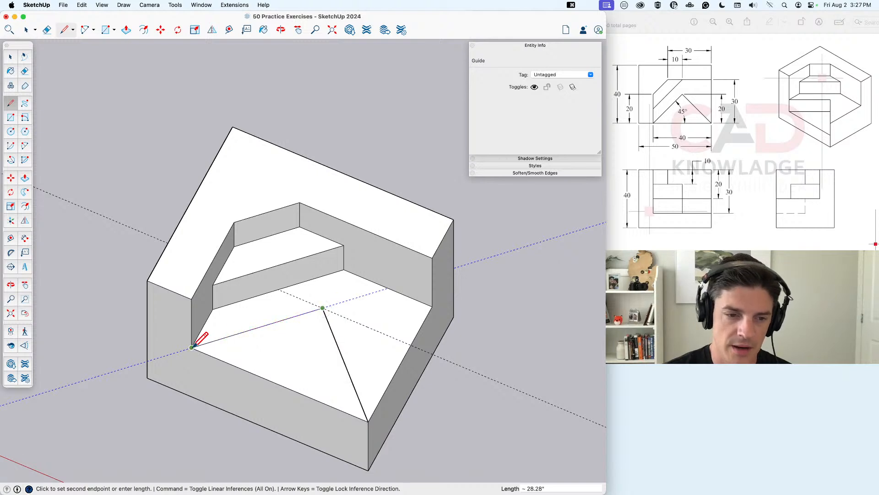
click(191, 347)
Step: Erase both construction guides from the recess floor
key(space)
key(e)
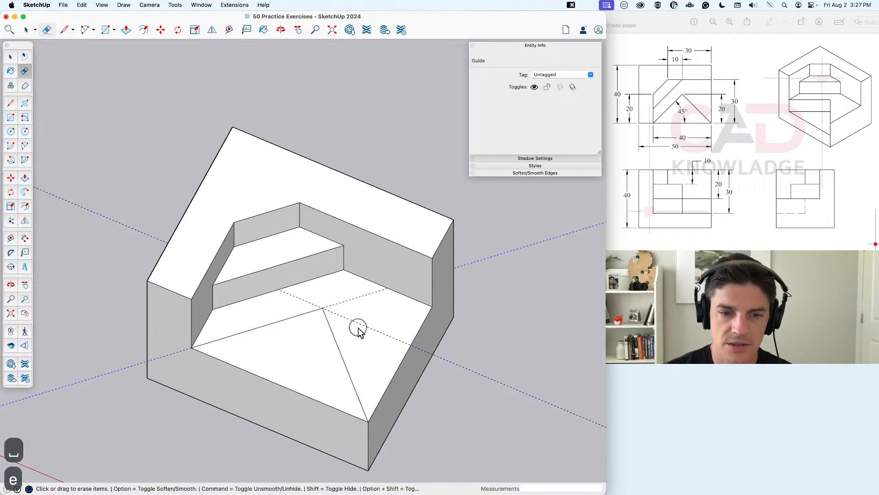
click(359, 330)
key(space)
Step: Push the triangular face at the front of the recess floor down by 10 inches
click(307, 357)
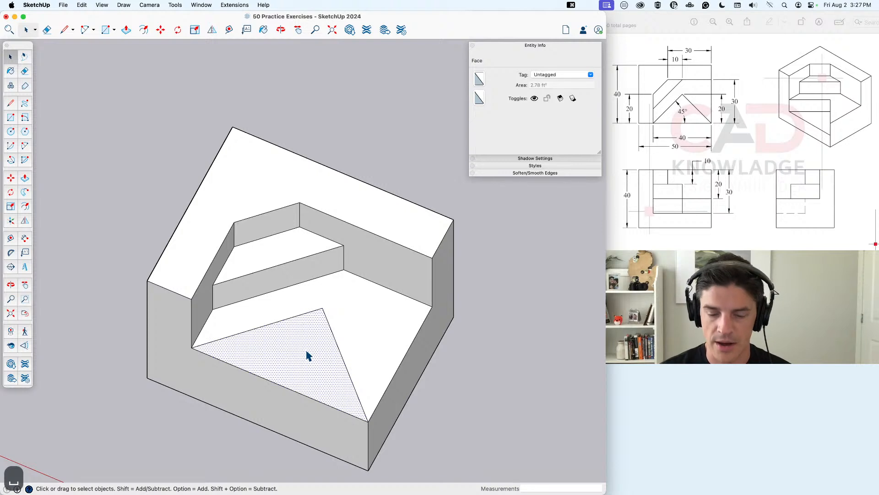
key(p)
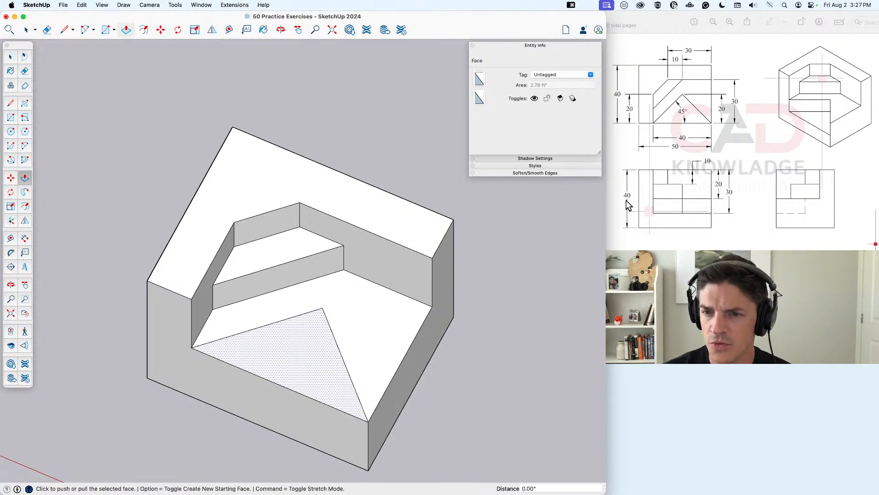
click(233, 380)
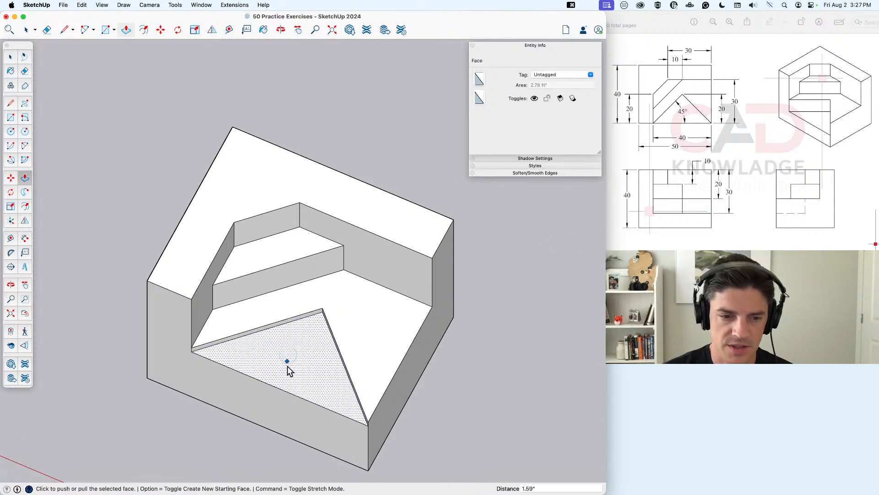
text(10)
key(Return)
key(space)
Step: Select the block's entire connected geometry and make it a group
scroll(289, 367, down, 2)
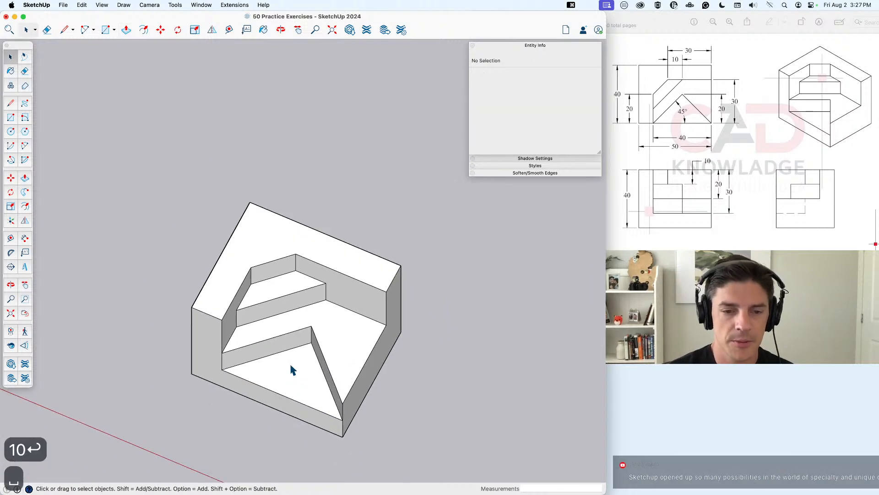
scroll(348, 377, down, 1)
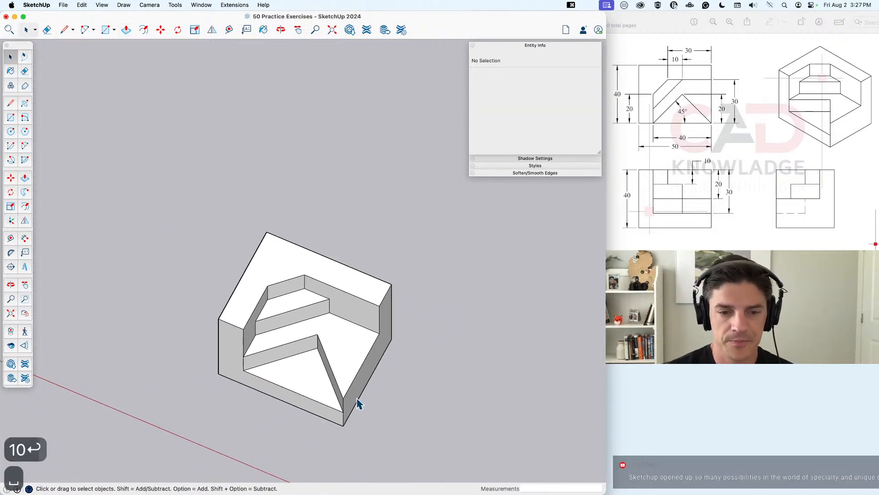
triple_click(345, 335)
right_click(341, 334)
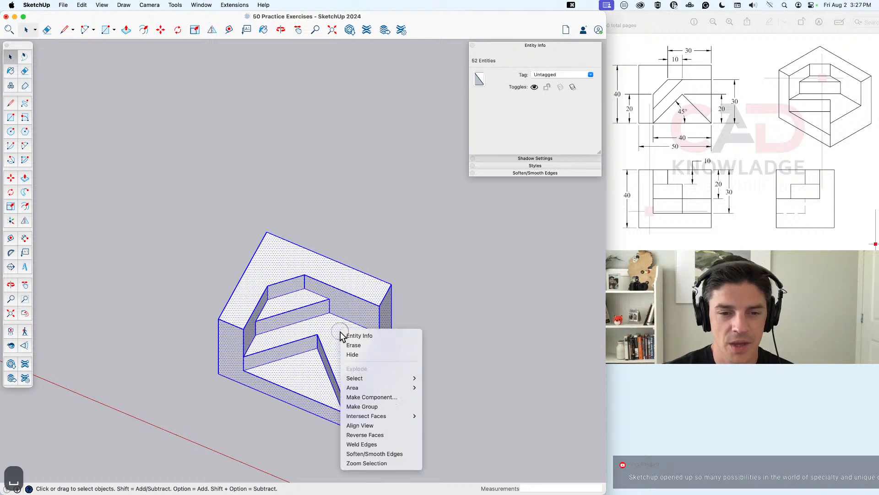
click(386, 406)
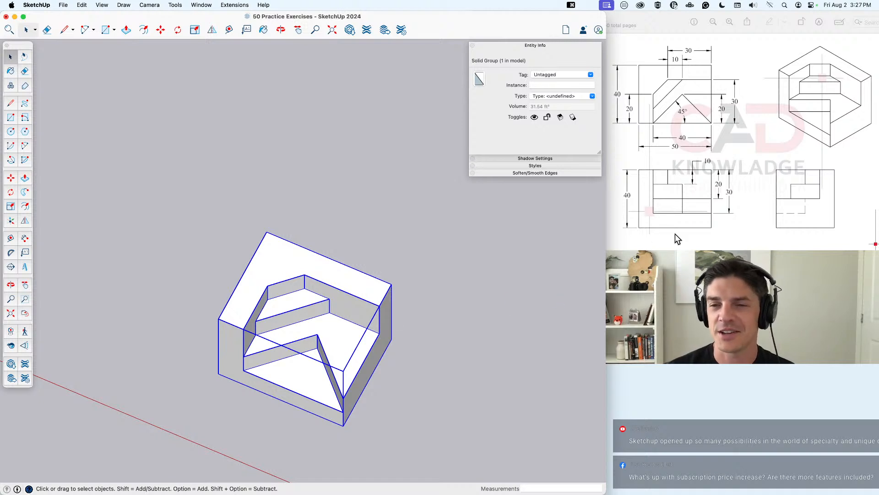
Step: Check the exercise drawing's number and name the group instance "Practice – 19"
click(689, 239)
click(520, 304)
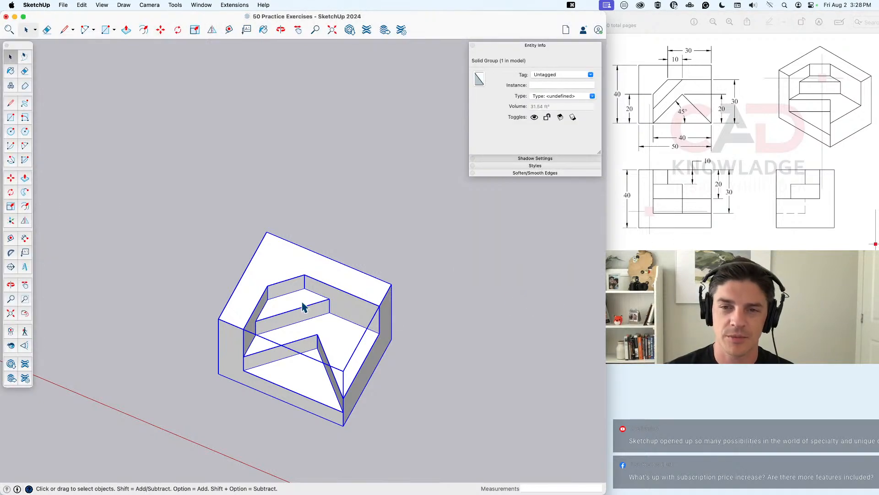
click(554, 85)
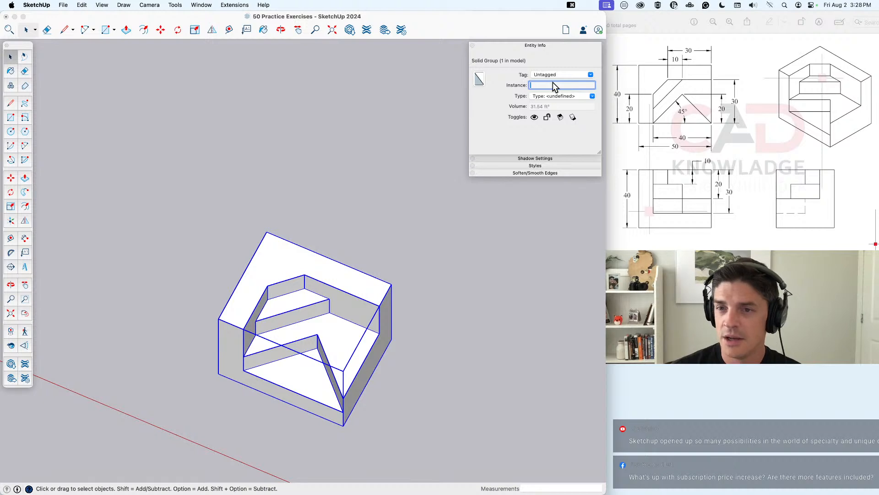
key(super+Tab)
key(super+Tab)
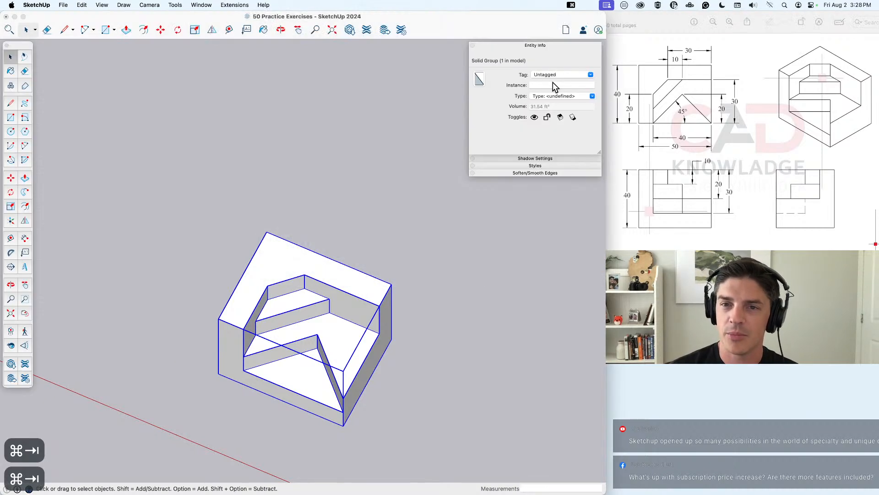
click(554, 84)
text(P)
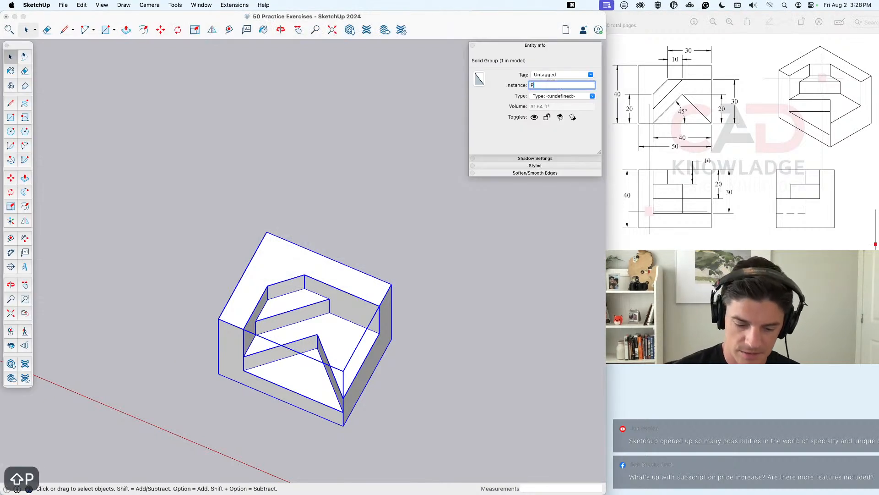
text(ractice – 19)
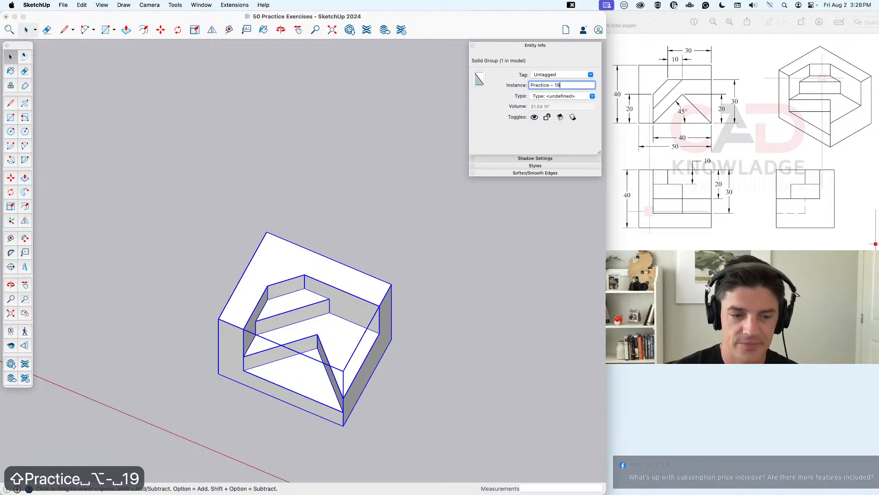
key(Return)
Step: Move the finished block group to the far end of the front row of completed exercises and deselect it
scroll(394, 250, down, 7)
shift+middle_drag(385, 259, 348, 270)
scroll(342, 312, down, 3)
text(m)
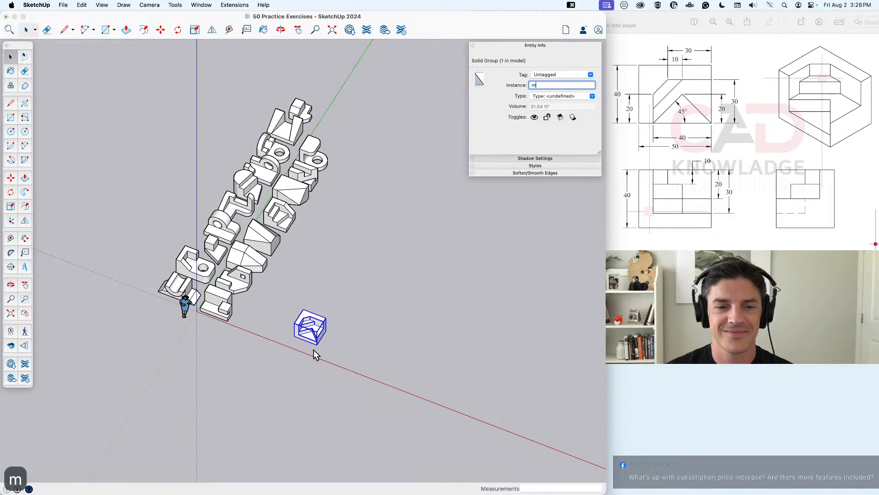
key(space)
key(m)
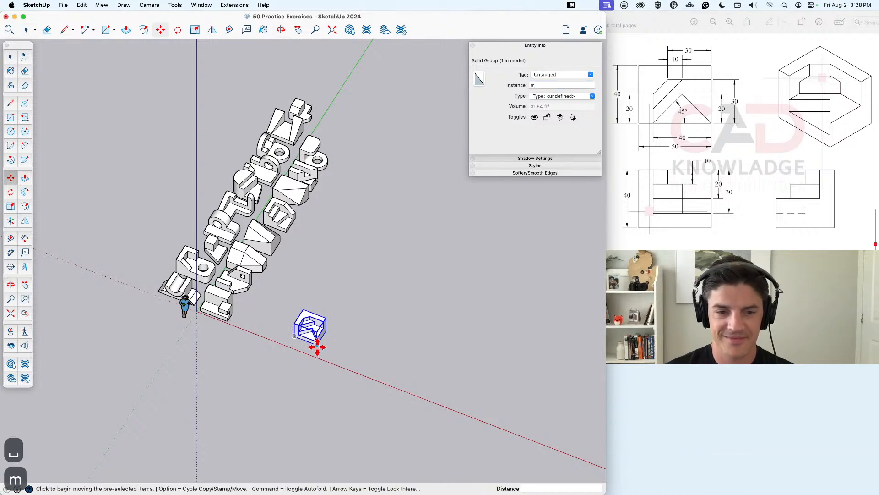
click(317, 346)
click(334, 146)
key(space)
click(275, 367)
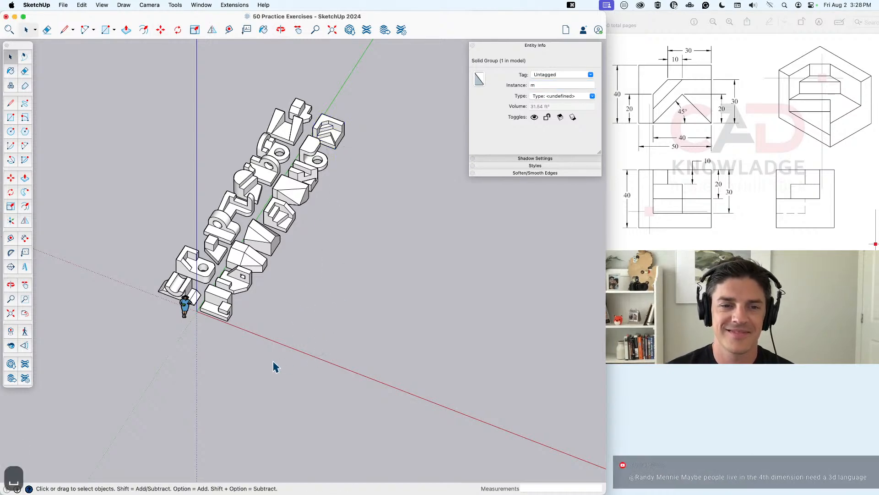
Step: Switch to Preview, bring up the drawing for exercise 20, and return to SketchUp
middle_drag(275, 367, 250, 364)
click(683, 194)
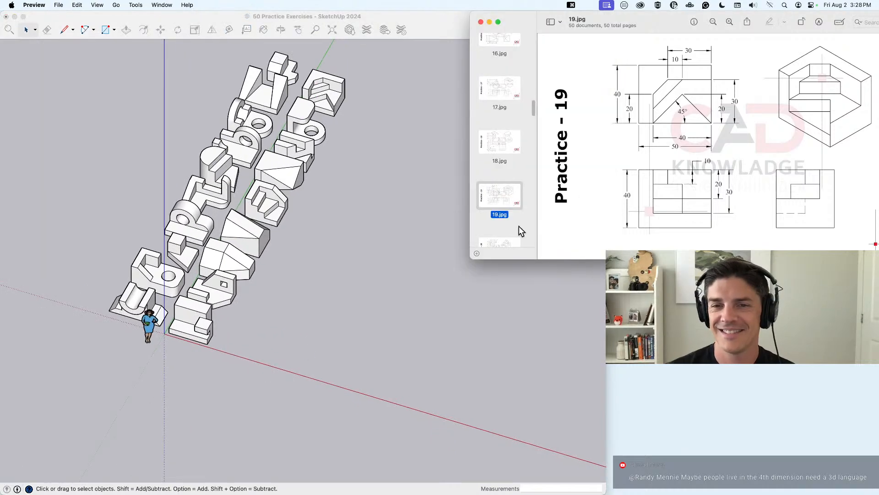
key(Down)
click(347, 270)
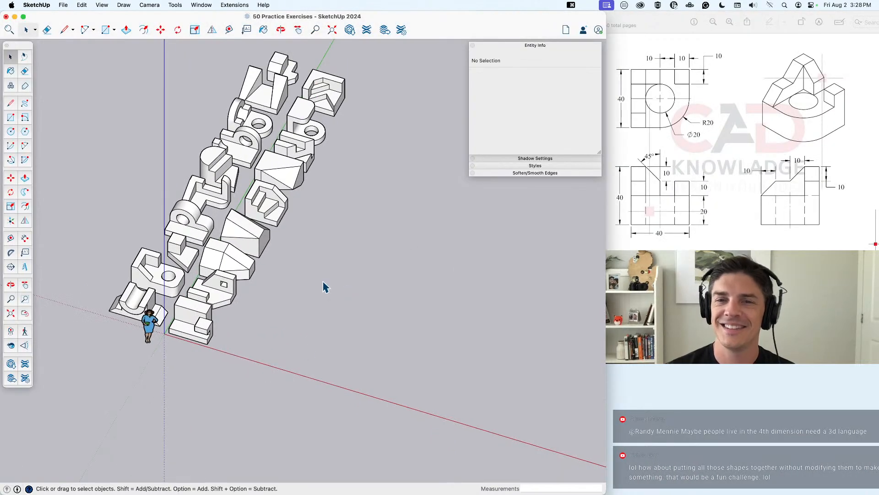
click(658, 22)
click(323, 368)
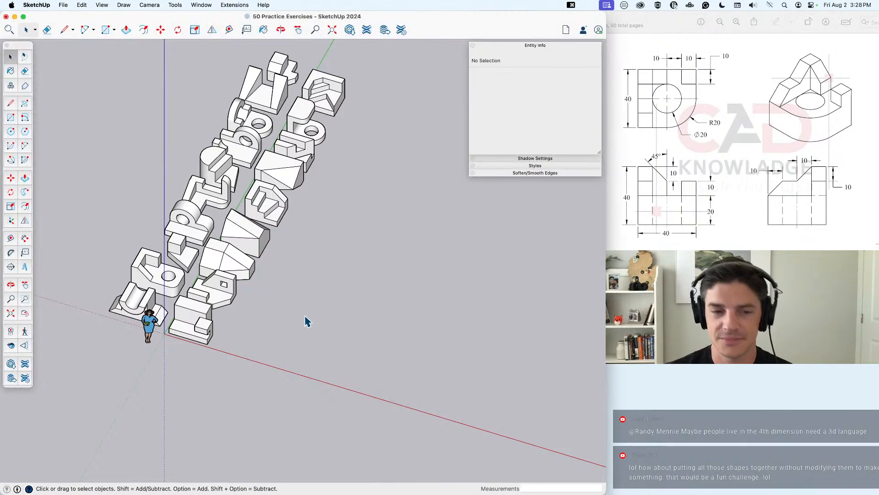
Step: Draw a 40 by 40 inch square on the ground in the open area near the red axis
shift+middle_drag(281, 356, 268, 356)
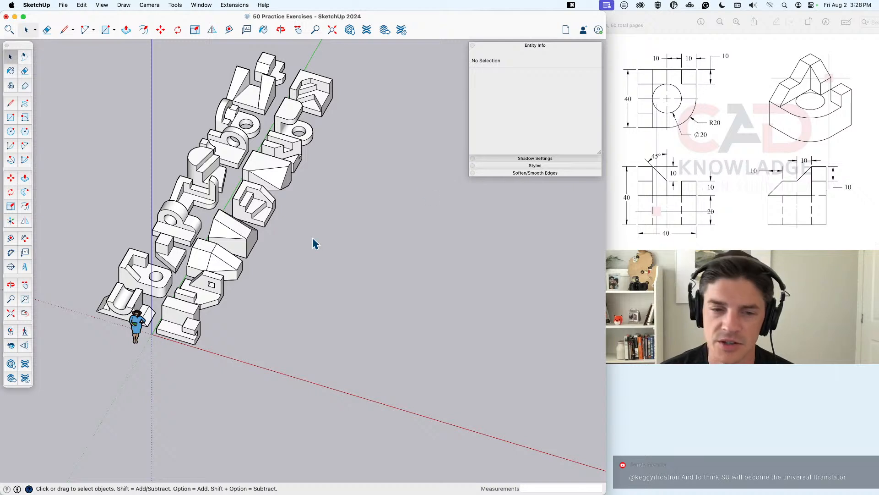
key(r)
click(269, 360)
text(40,40)
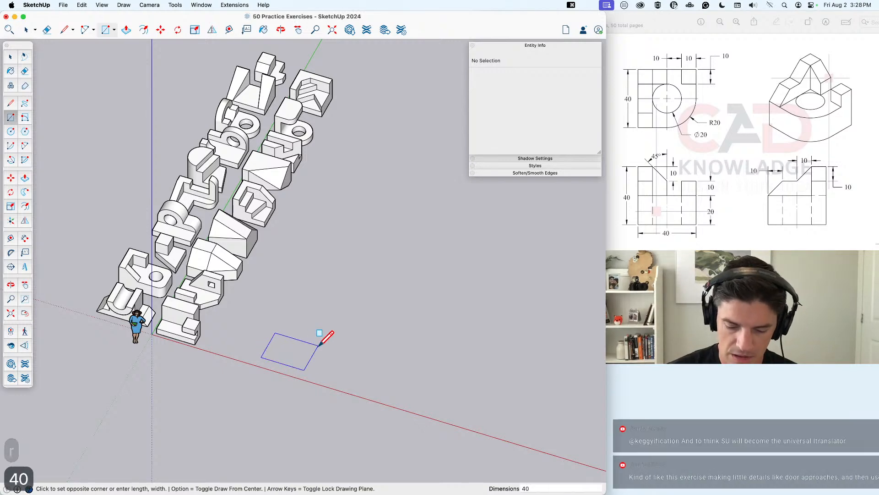
key(Return)
key(space)
scroll(275, 367, up, 5)
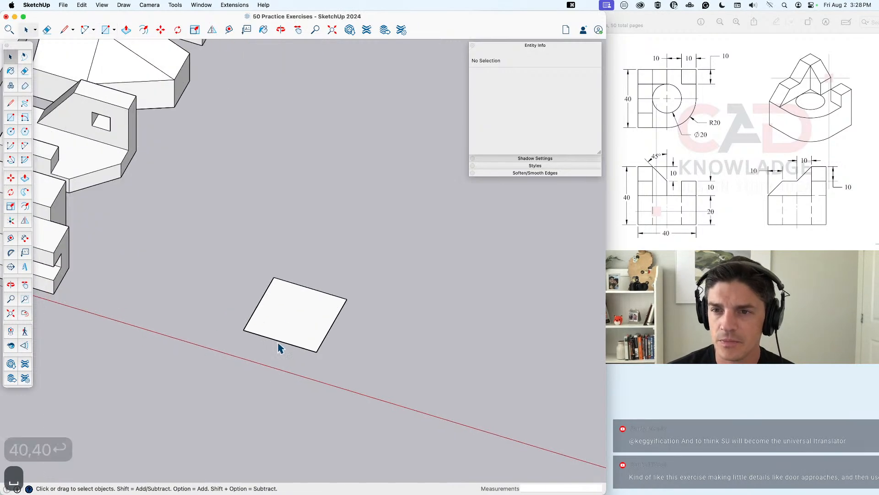
Step: Round the square's corner nearest the red axis with a 20-inch-radius quarter arc and erase the leftover corner edges
middle_drag(305, 337, 318, 355)
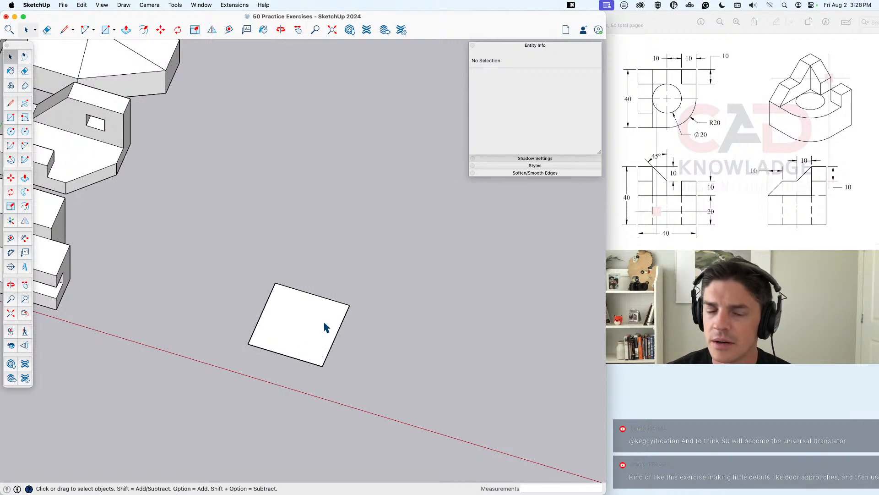
click(301, 363)
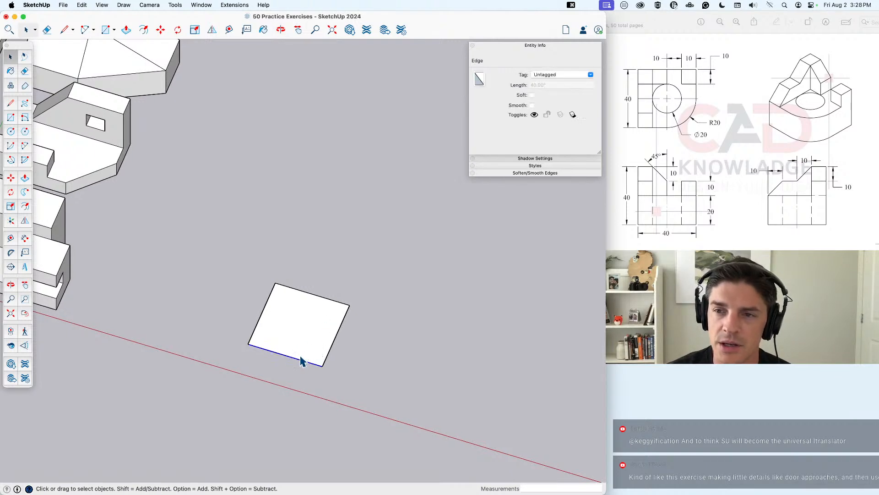
middle_drag(274, 361, 293, 388)
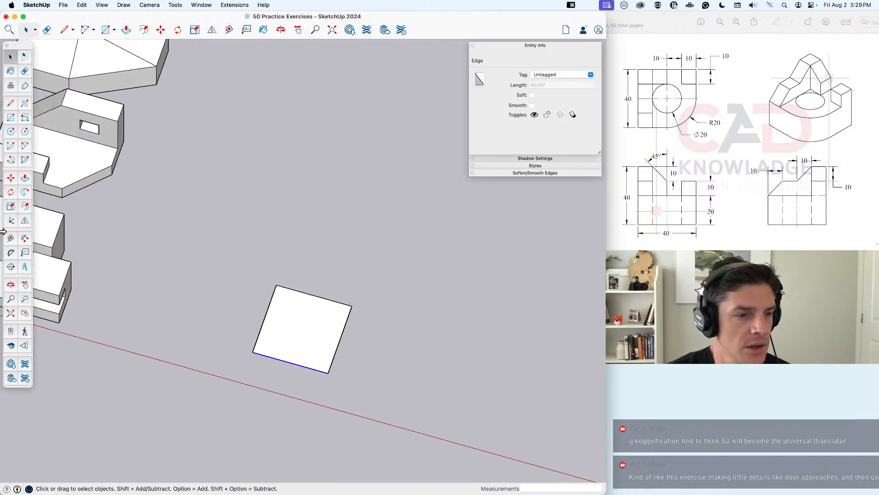
click(10, 147)
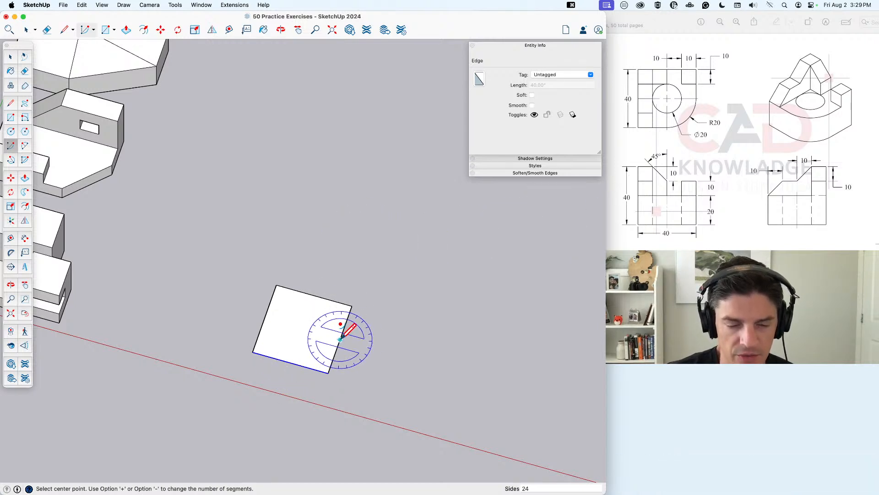
click(303, 328)
click(291, 363)
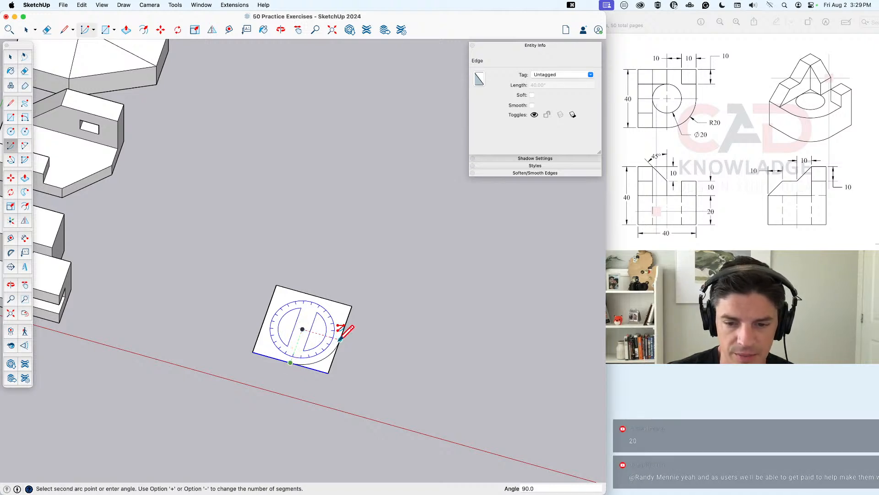
click(340, 339)
key(e)
drag(308, 379, 329, 366)
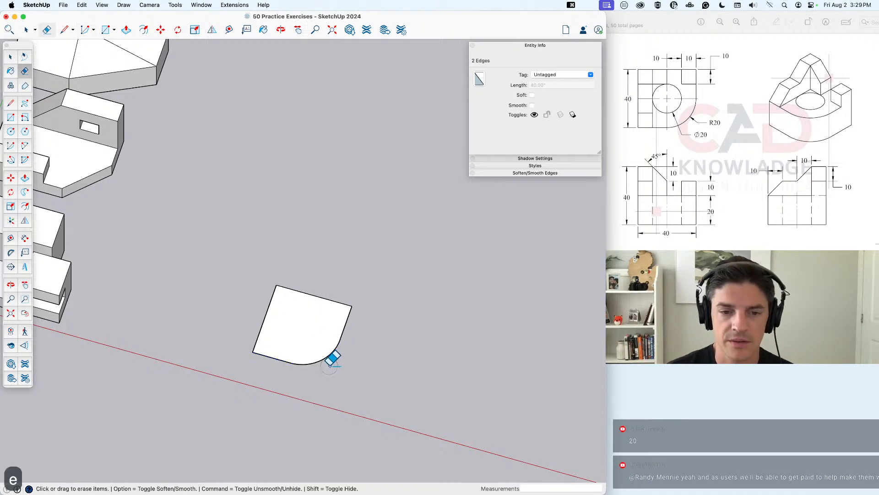
key(space)
Step: Draw a 10-inch-radius circle at the rounded corner's arc centre and delete its inner face to open the hole
mouse_move(328, 361)
middle_down()
mouse_move(321, 353)
mouse_move(341, 382)
middle_up()
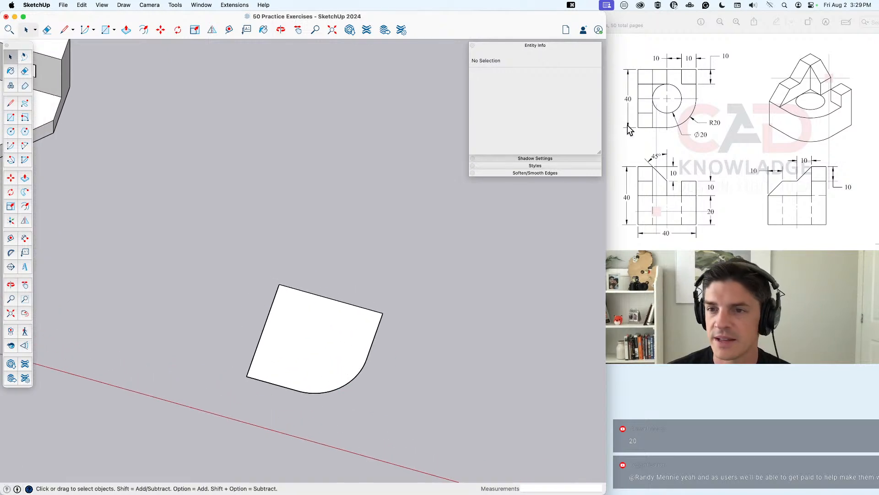
key(c)
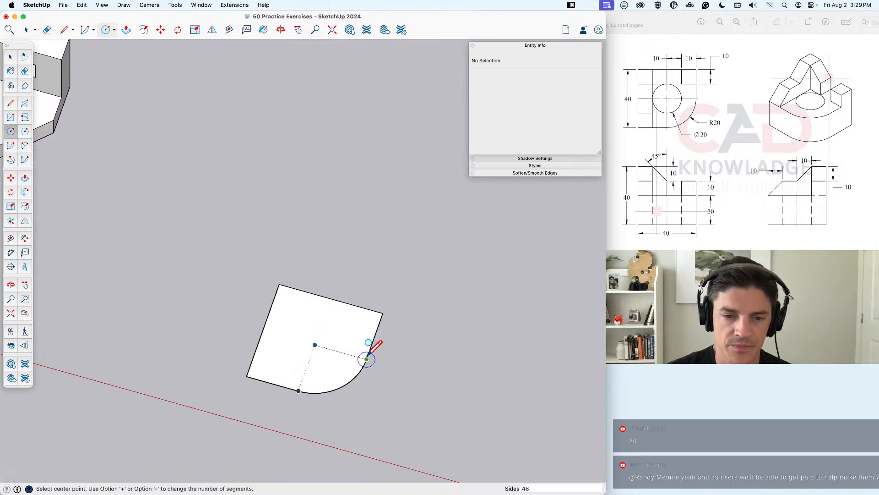
click(314, 344)
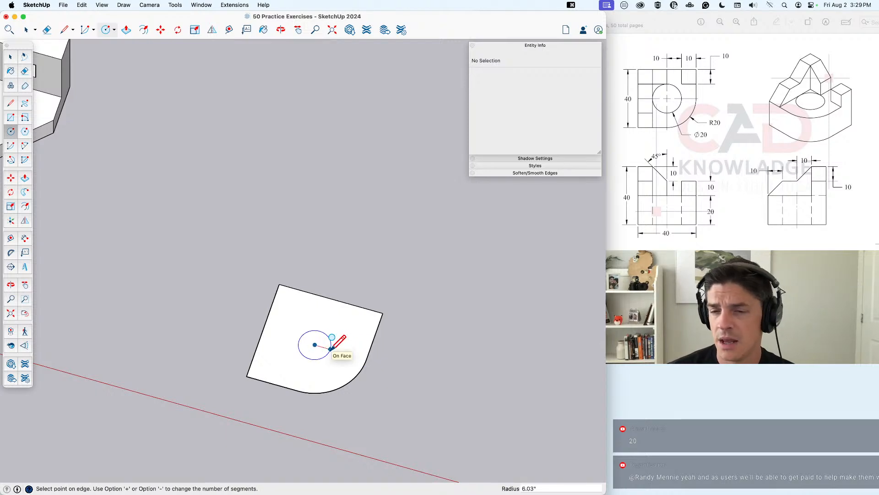
text(10)
key(Return)
key(space)
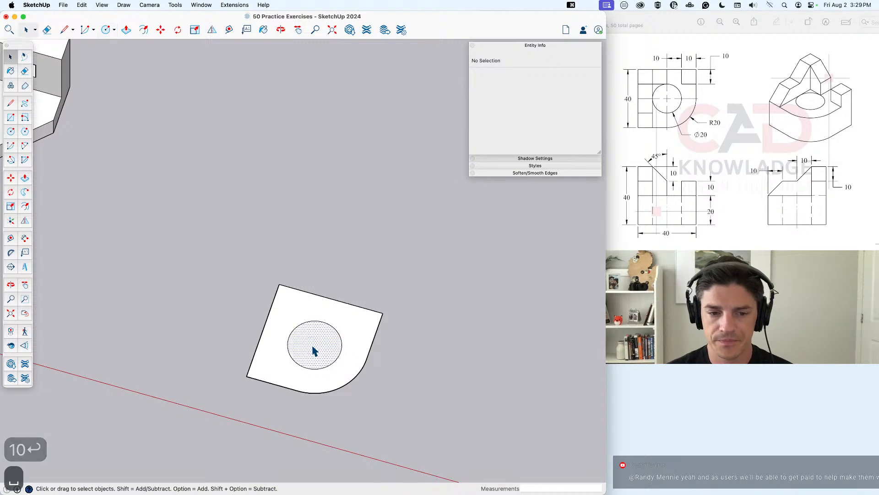
click(316, 349)
key(BackSpace)
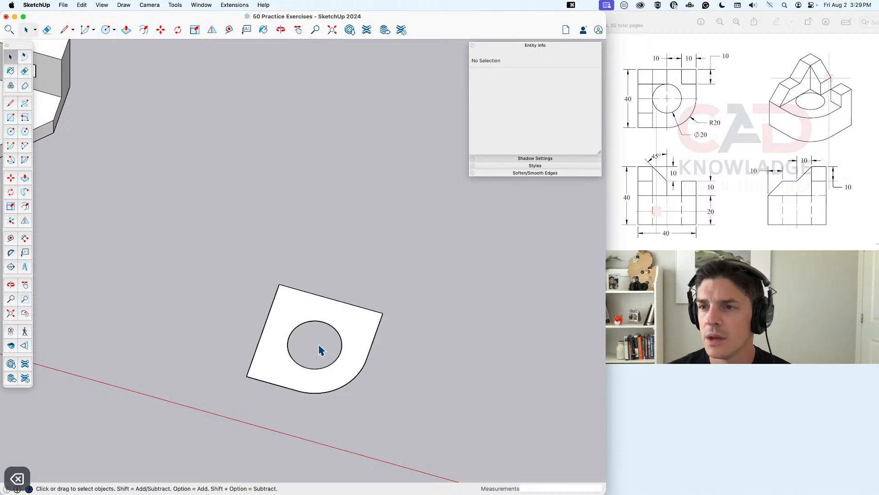
Step: Push/Pull the rounded base face up 20 inches
click(353, 331)
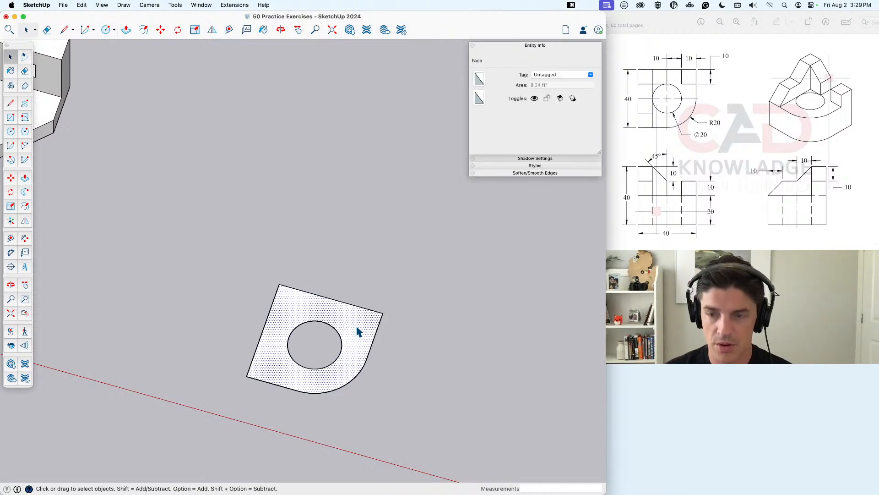
key(p)
click(358, 334)
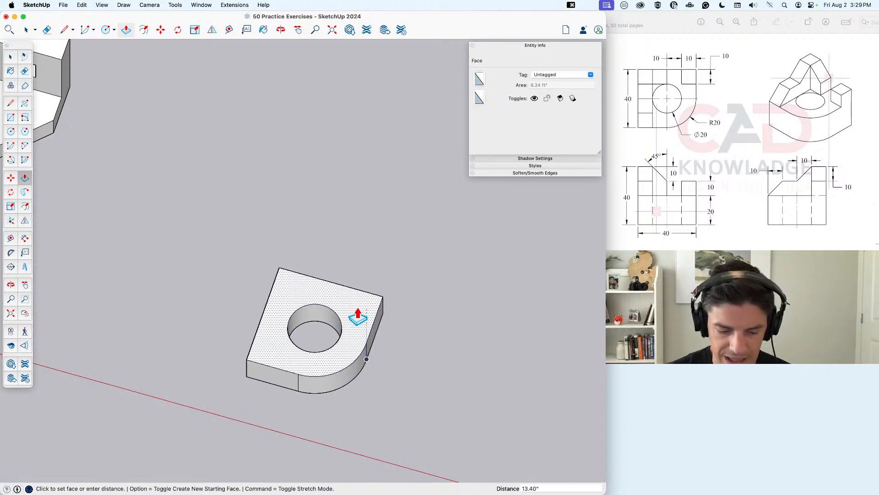
text(20)
key(Return)
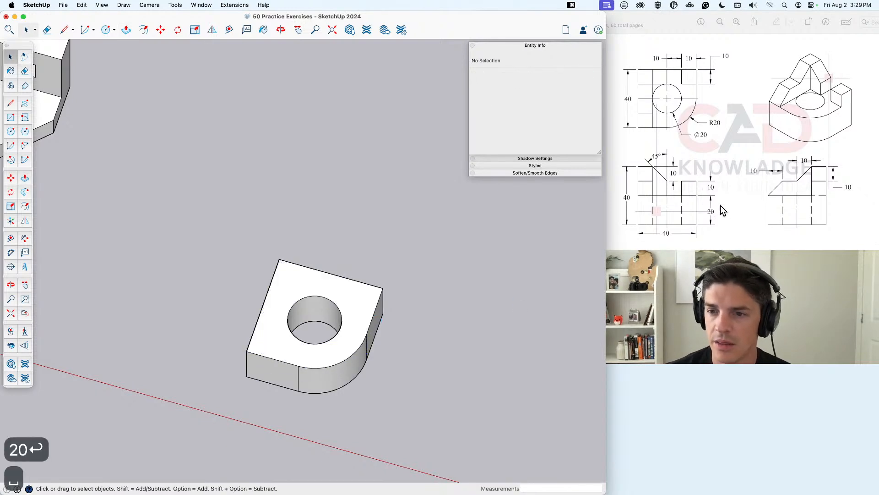
key(space)
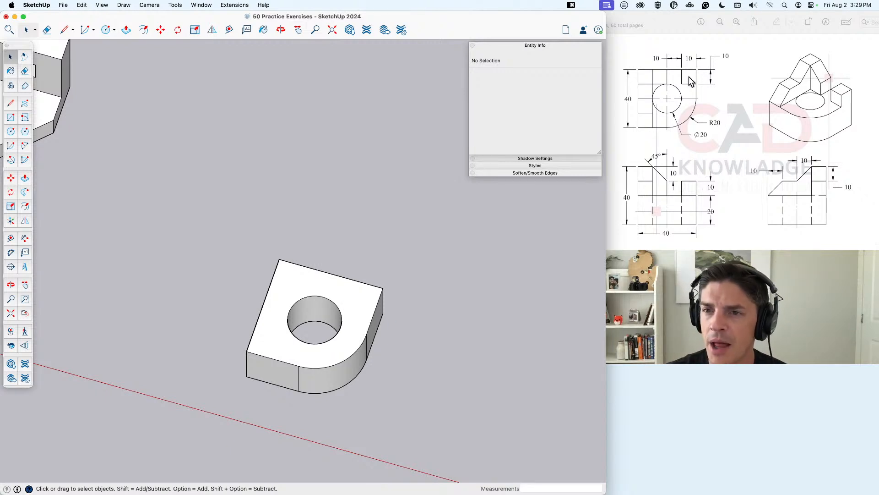
Step: Draw a 10 by 10 inch square at the base top's corner beside the rounded side and raise it 10 inches
key(r)
click(383, 288)
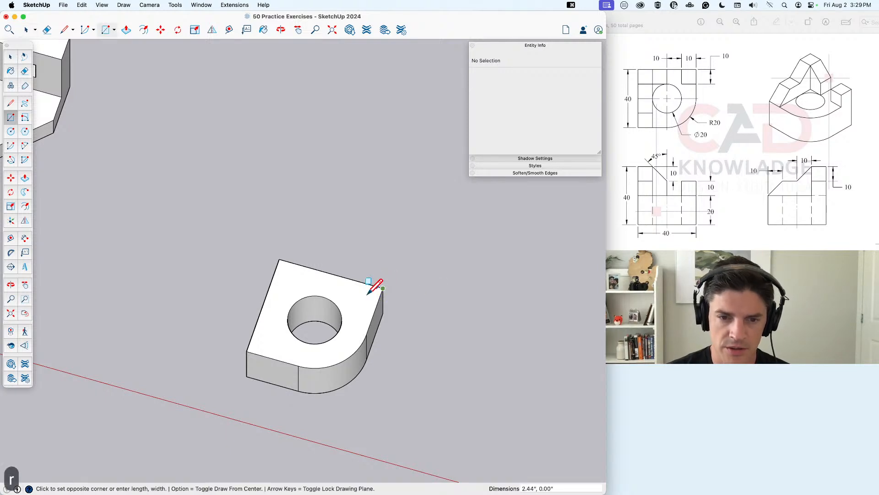
text(10,10)
key(Return)
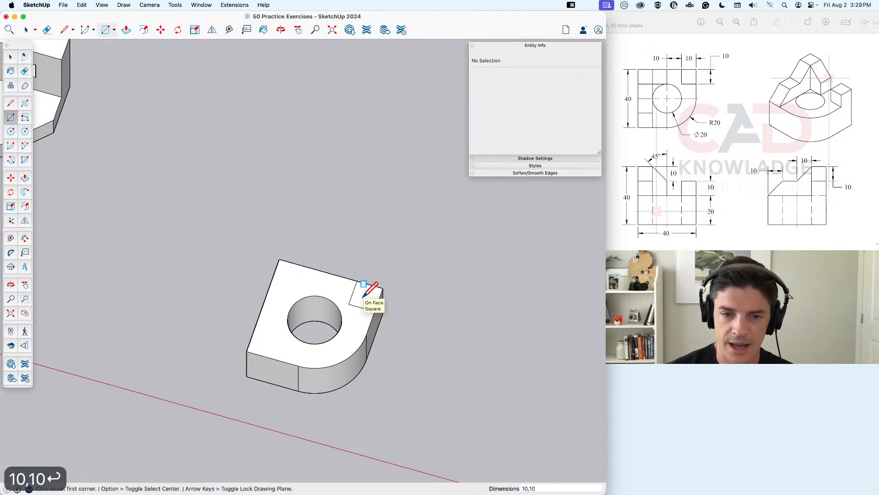
text(p10)
key(Return)
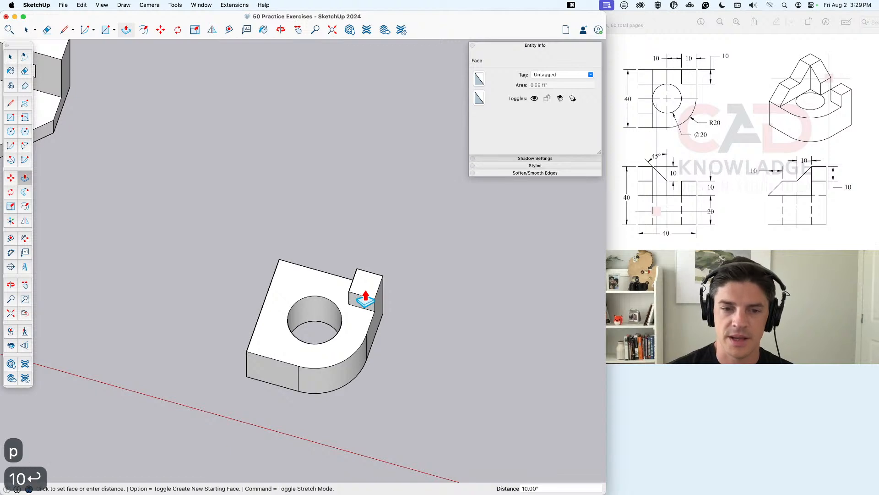
Step: Soften the two vertical edges where the rounded corner meets the flat sides of the base
middle_drag(373, 397, 342, 365)
key(e)
key(e)
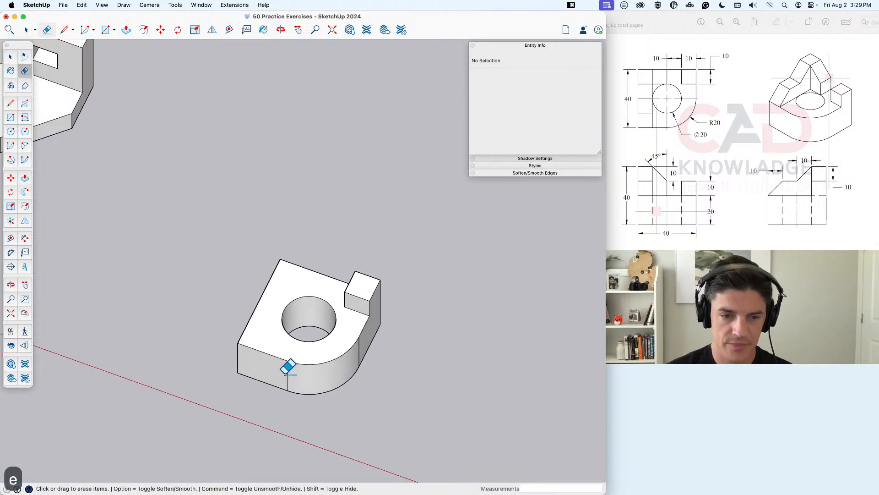
alt+click(288, 376)
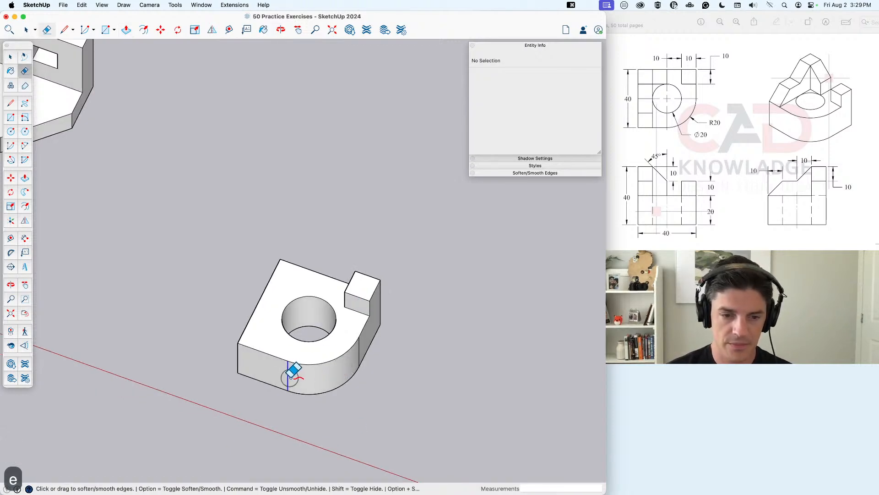
alt+click(359, 348)
key(space)
middle_drag(342, 350, 324, 356)
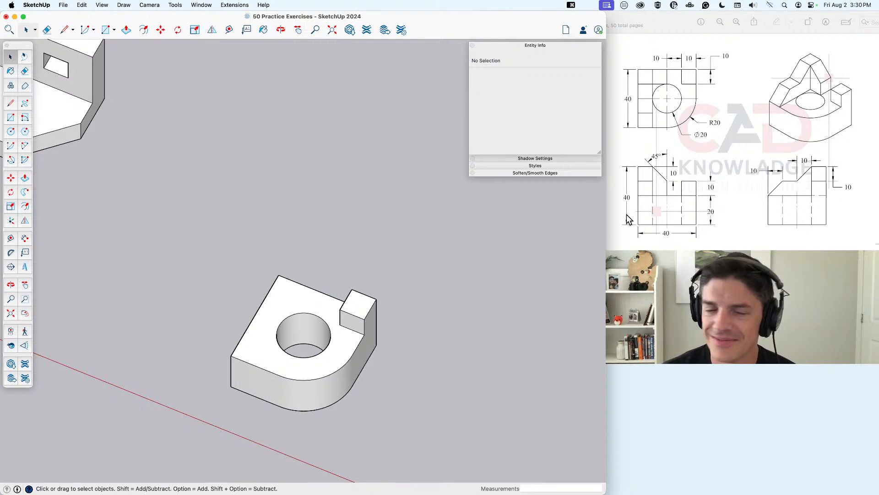
Step: Try a 10 by 10 inch square on the base's top face at the square corner opposite the rounded one
key(r)
click(278, 275)
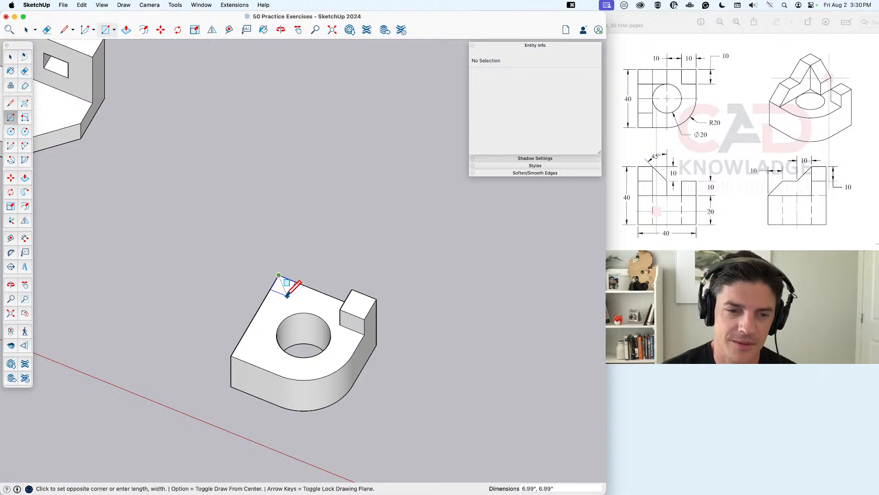
text(1)
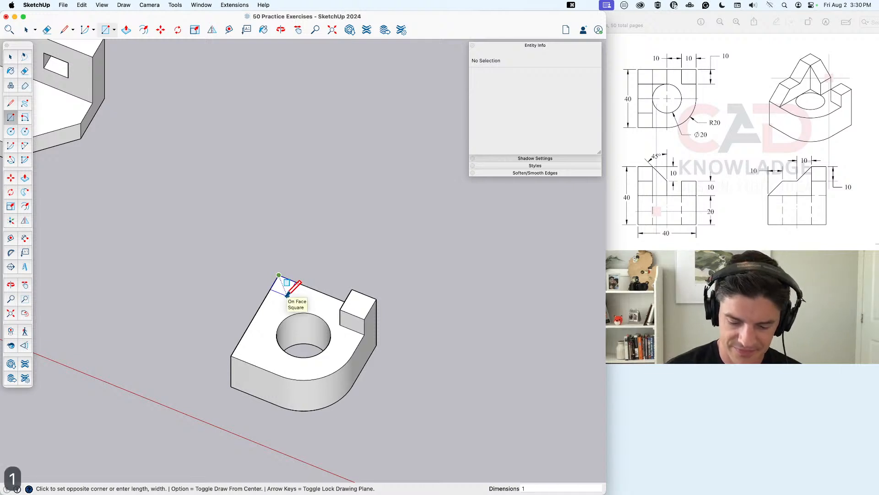
text(0,10)
key(Return)
key(space)
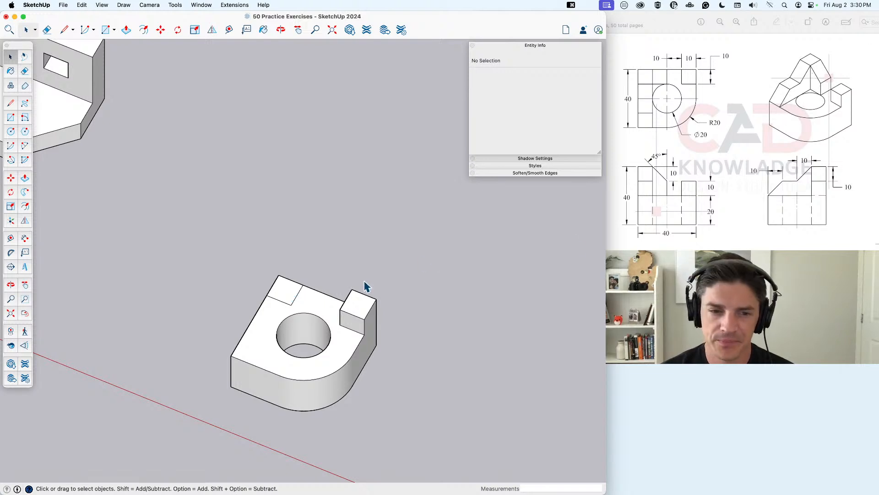
key(super+z)
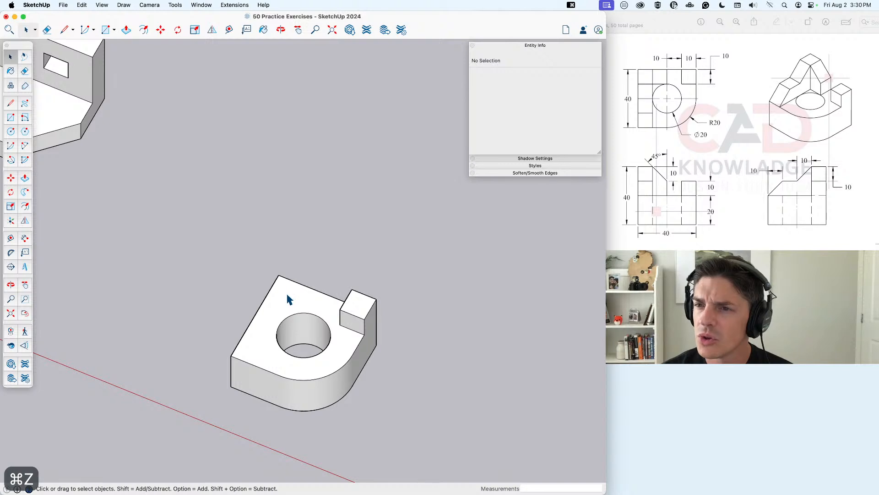
Step: Draw an upright 40 by 20 inch rectangle rising from the top edge of the base's full-width straight side away from the small block
key(o)
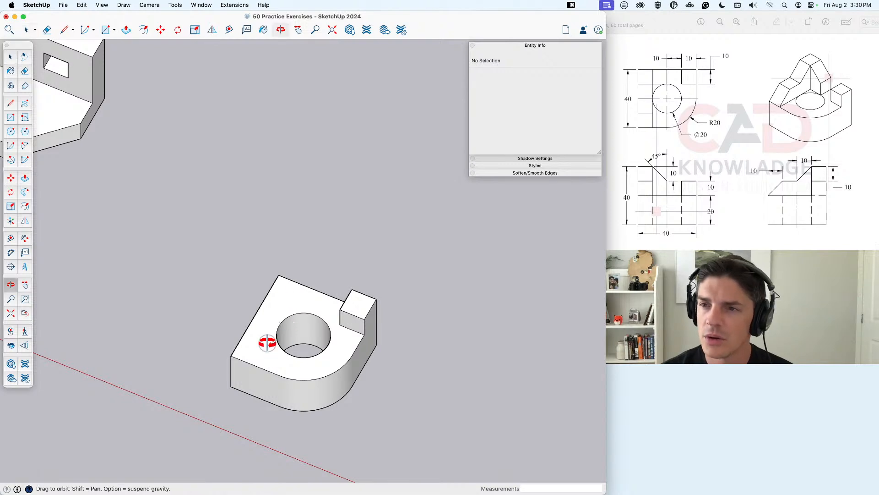
drag(267, 343, 250, 338)
key(space)
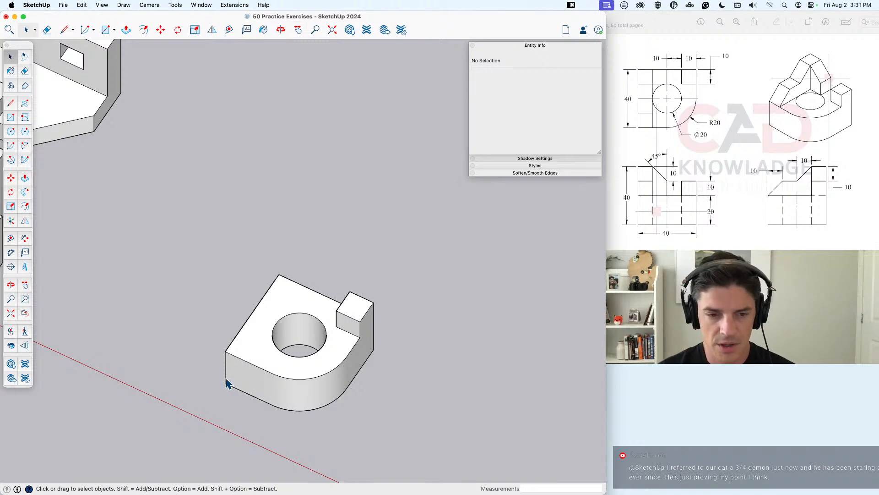
mouse_move(259, 387)
middle_down()
mouse_move(581, 324)
mouse_move(474, 338)
mouse_move(418, 365)
middle_up()
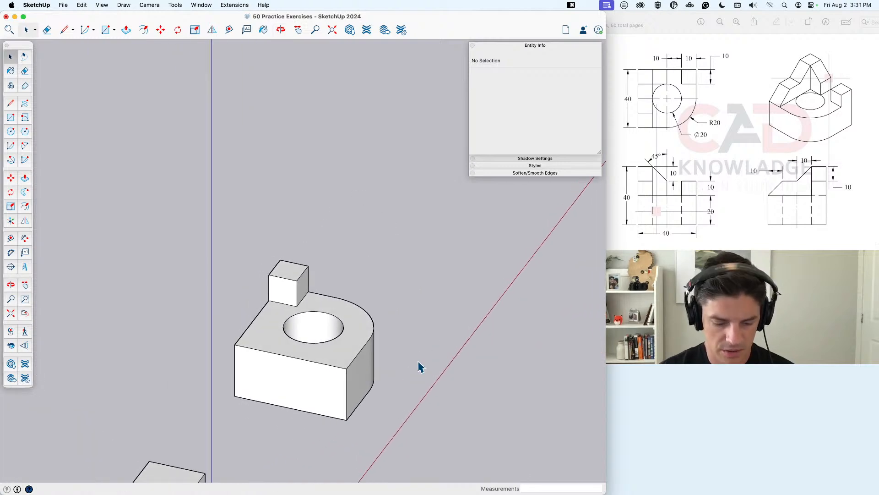
key(r)
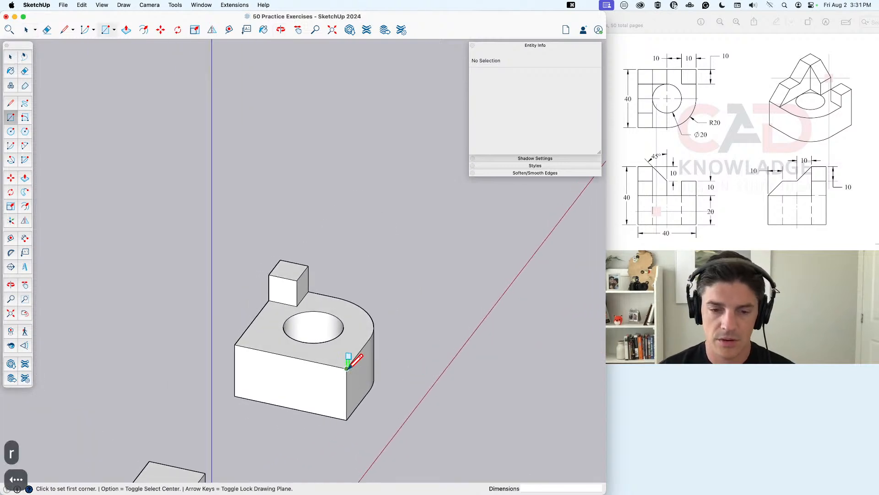
click(347, 368)
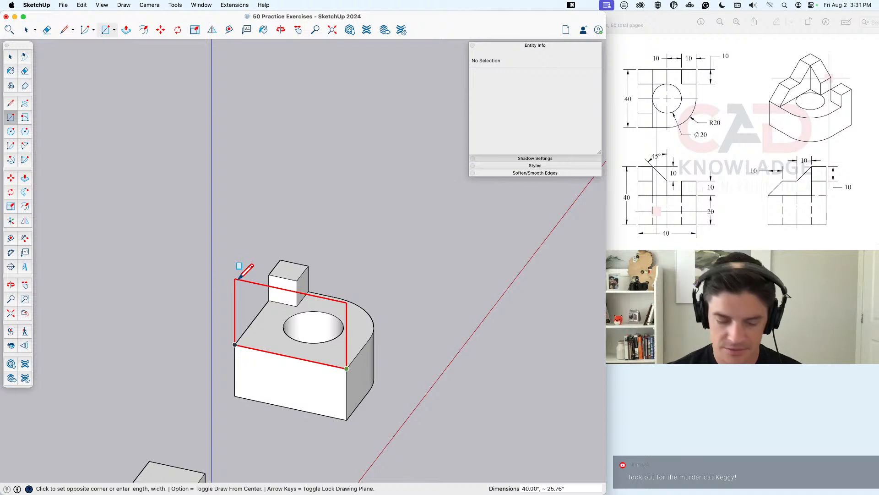
text(40,20)
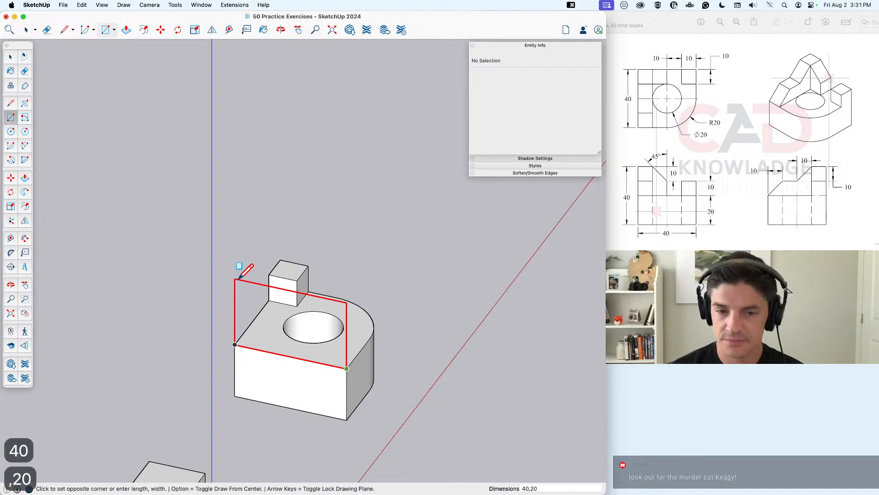
key(Return)
key(space)
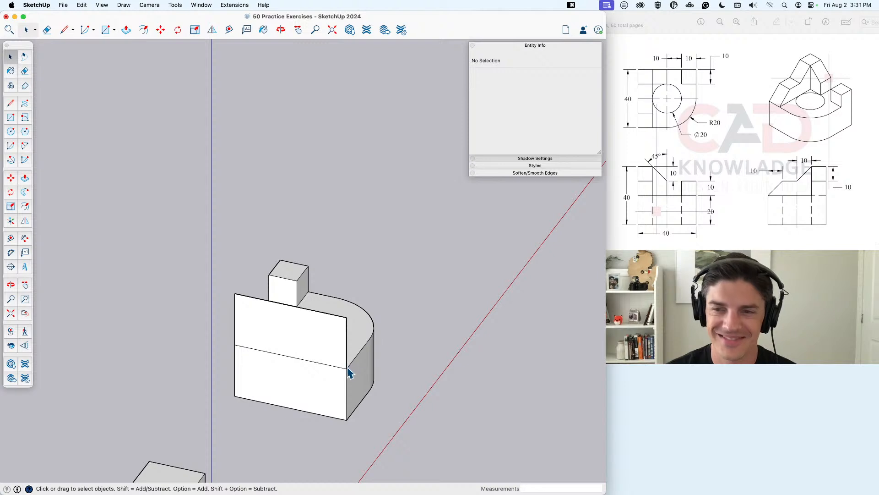
Step: Copy the upright rectangle's vertical edge beside the rounded end of the base 10 inches inward
key(m)
key(space)
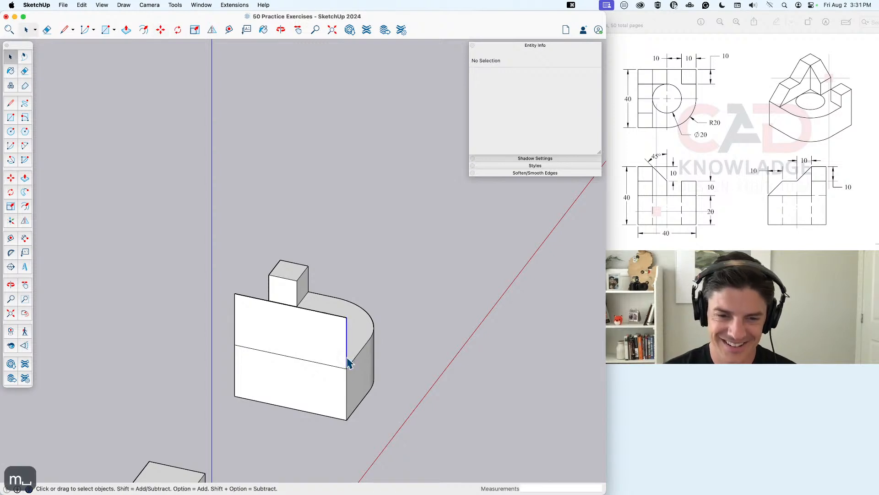
click(347, 363)
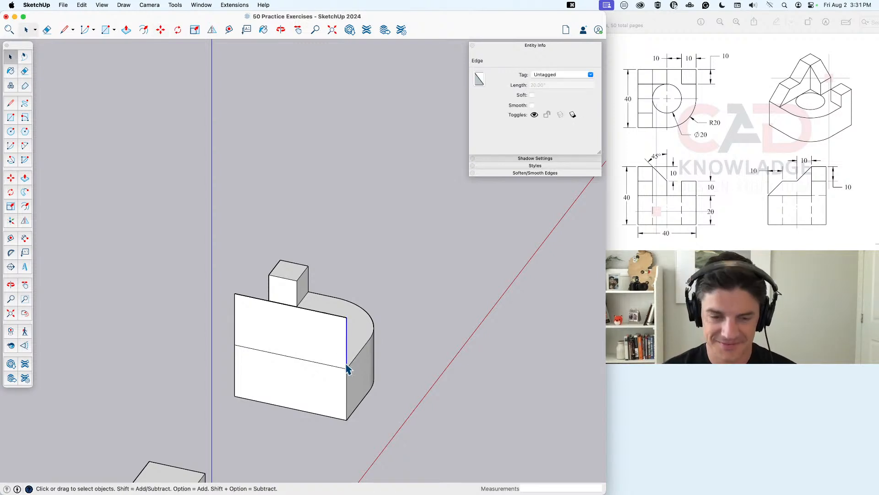
key(m)
key(alt)
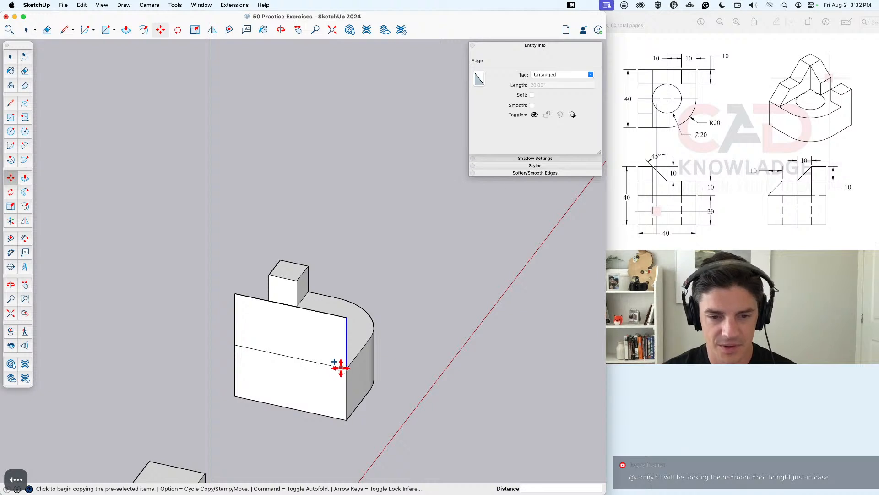
scroll(339, 366, up, 5)
key(space)
key(m)
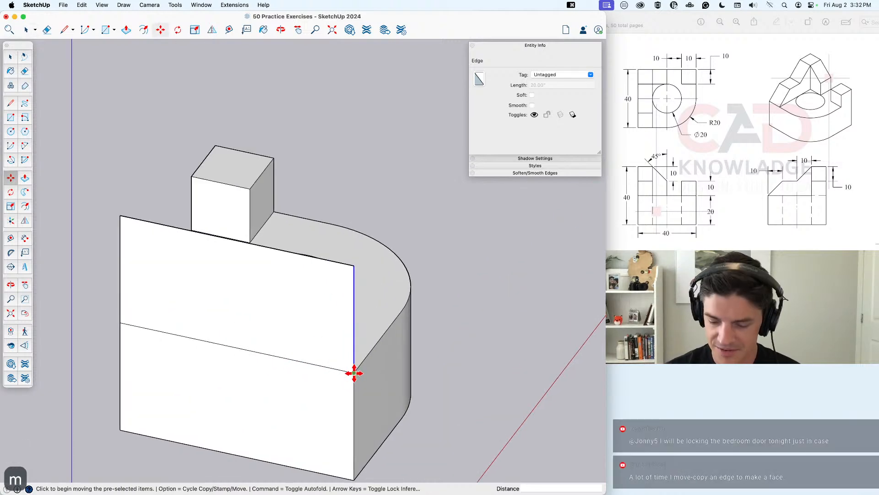
click(354, 370)
key(alt)
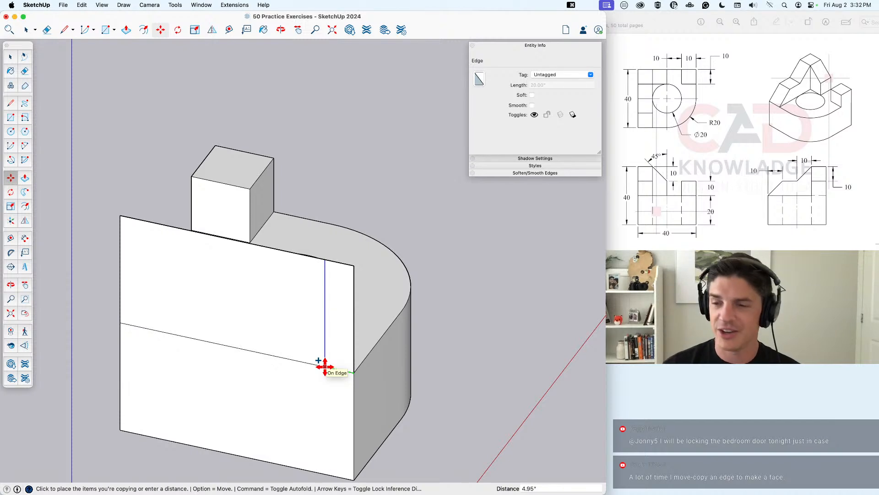
text(10)
key(Return)
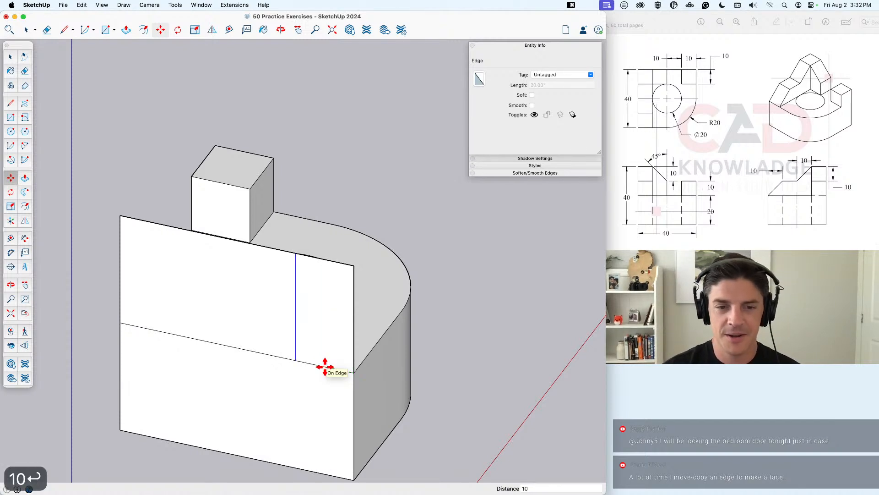
Step: Draw a diagonal from the rectangle's lower outer corner to the copied edge's midpoint, continued by a 10 inch line parallel to the base's top edge
key(l)
click(354, 372)
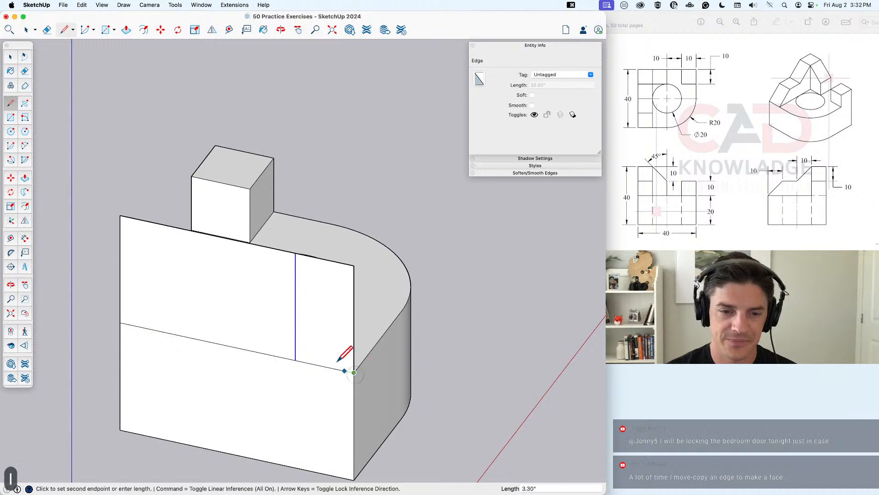
click(295, 306)
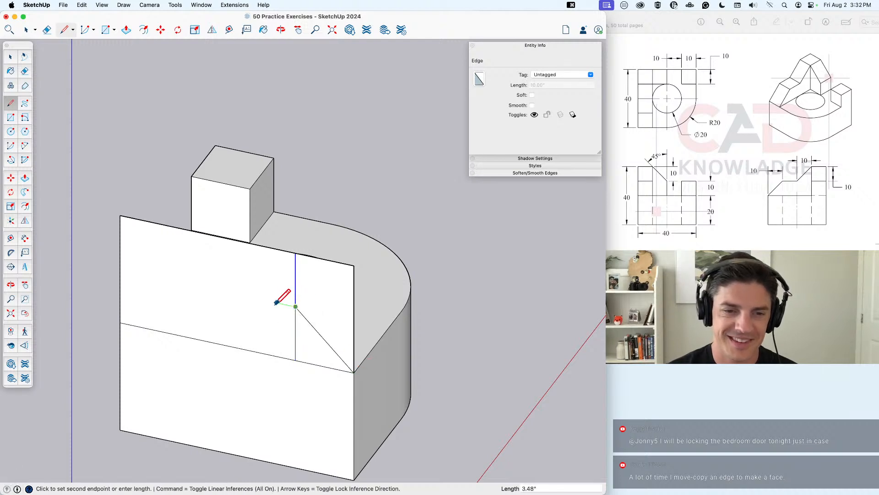
text(10)
key(Return)
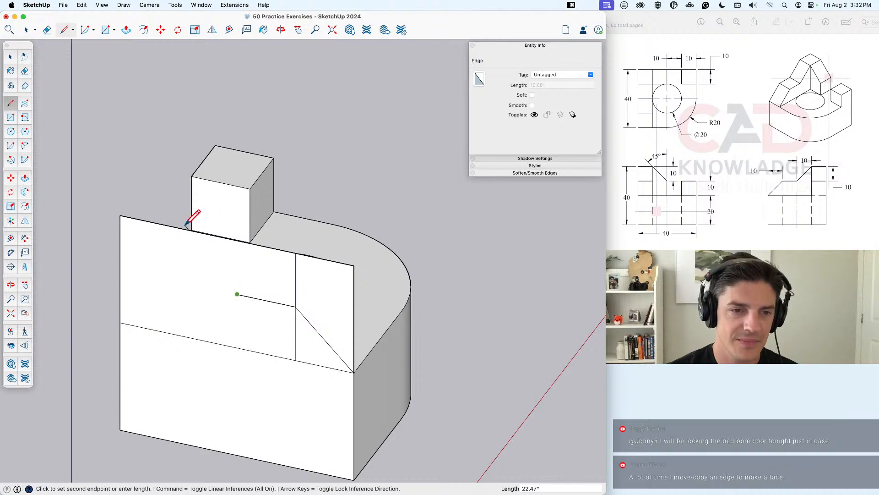
key(space)
Step: Copy the diagonal to the free end of the 10 inch line so it reaches the rectangle's top edge
shift+middle_drag(255, 283, 304, 318)
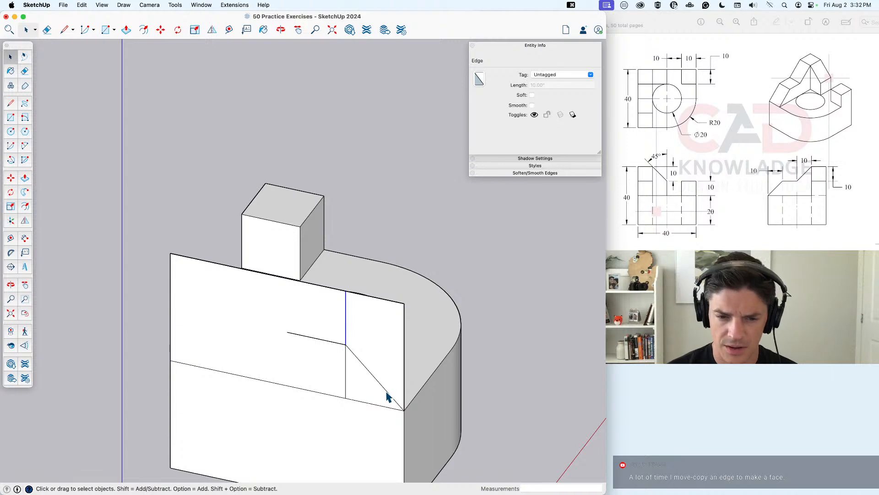
key(m)
click(403, 409)
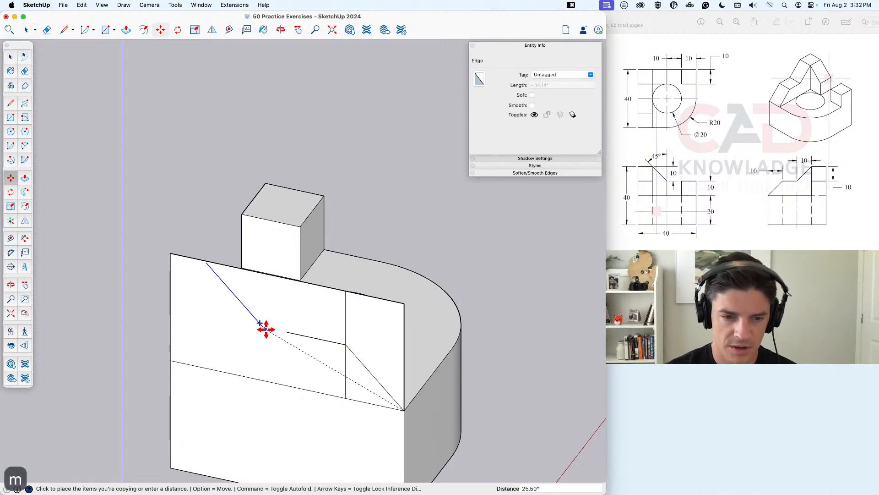
key(alt)
click(287, 333)
key(space)
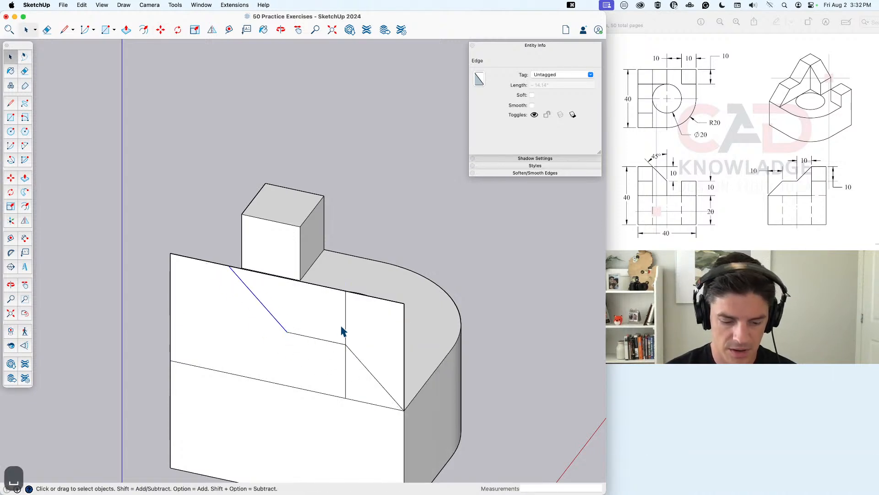
Step: Erase the rectangle's leftover outer vertical edge and the vertical construction edge inside the stepped profile
mouse_move(344, 330)
middle_down()
mouse_move(406, 314)
mouse_move(405, 216)
middle_up()
key(e)
click(462, 245)
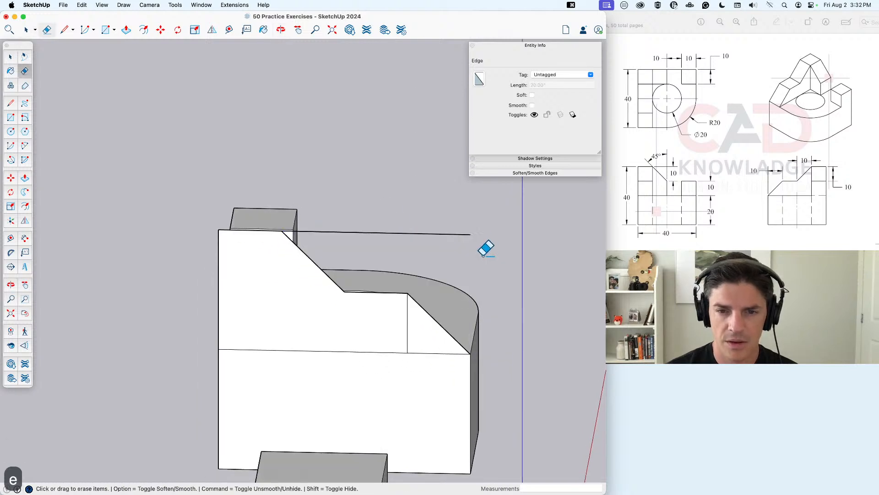
click(409, 333)
Step: Push/pull the stepped profile 10 inches over the base's top, using the rim of the hole as reference in X-ray view
mouse_move(409, 333)
middle_down()
mouse_move(334, 406)
mouse_move(309, 367)
mouse_move(318, 373)
mouse_move(226, 318)
middle_up()
key(p)
click(321, 386)
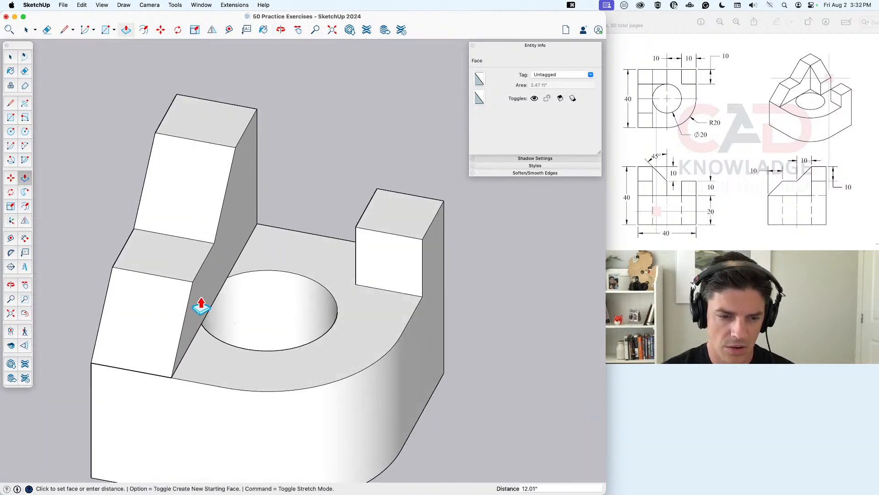
key(x)
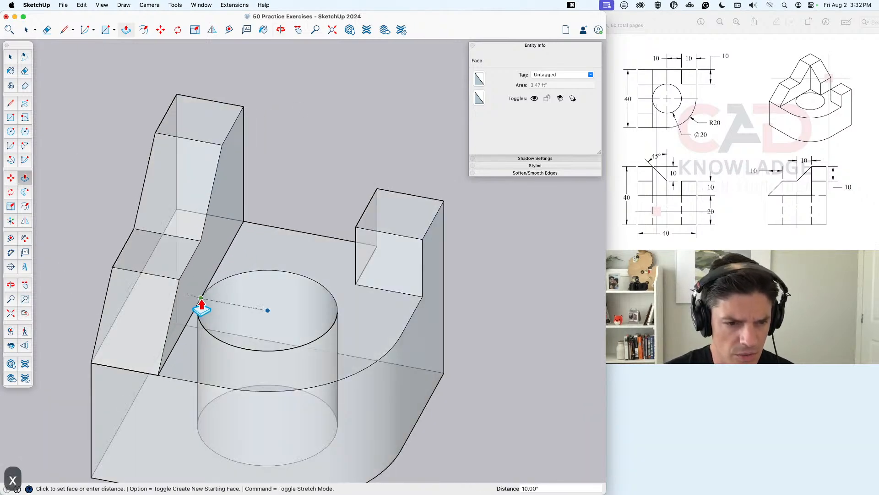
click(200, 306)
key(space)
Step: Delete the stepped upright's inner side face and redraw the 40 inch line along its foot to rebuild the face
middle_drag(226, 275, 190, 283)
key(space)
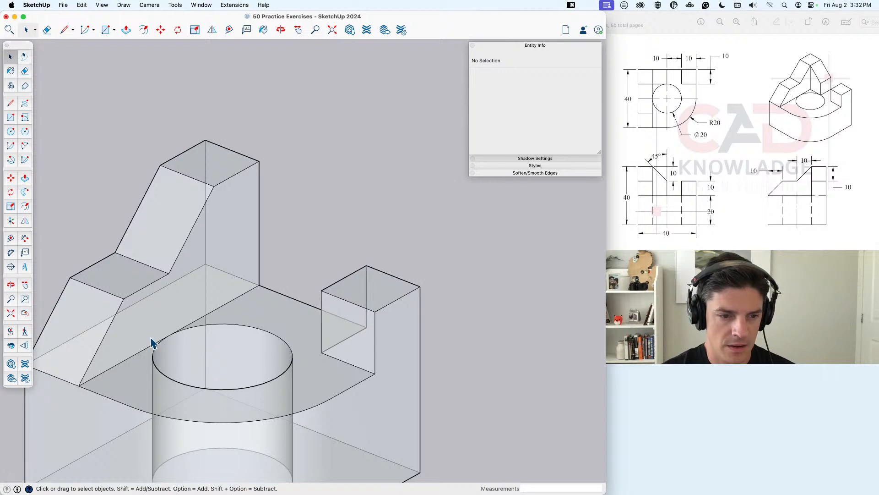
click(126, 353)
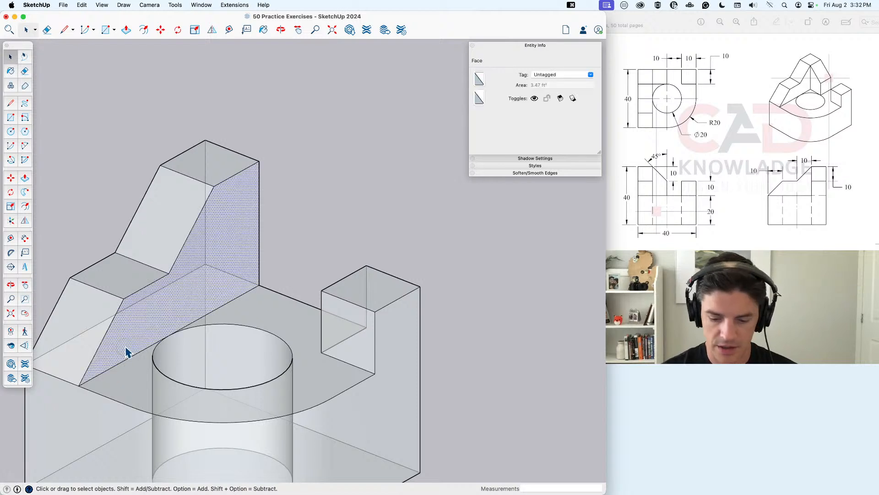
key(BackSpace)
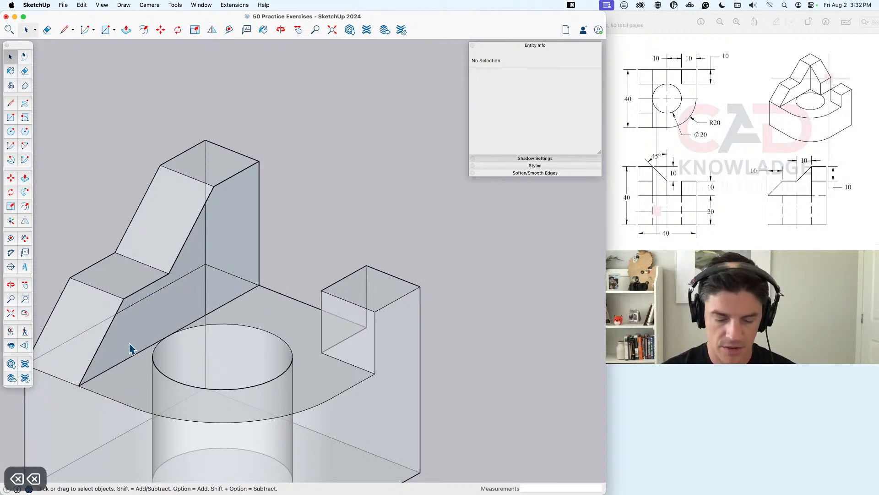
key(l)
click(78, 385)
click(260, 284)
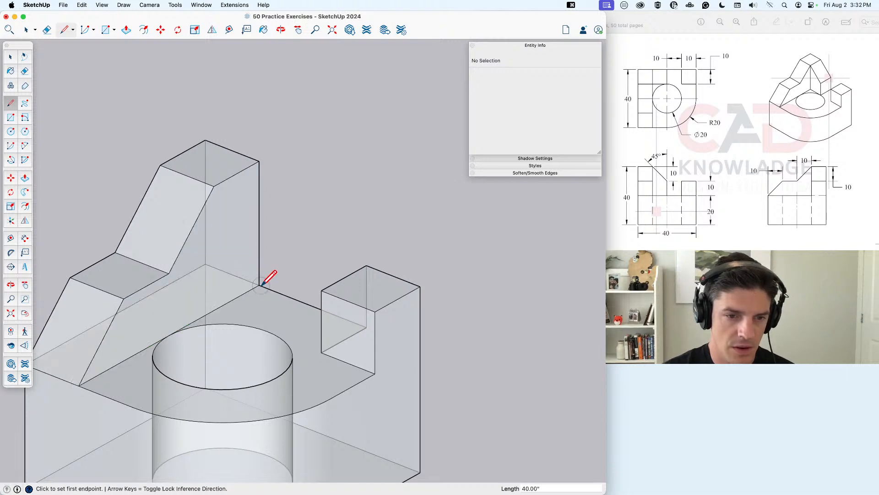
key(space)
Step: Split the tall end of the upright's inner face with a vertical line down to the base and a 10 inch line at mid-height
middle_drag(211, 287, 207, 284)
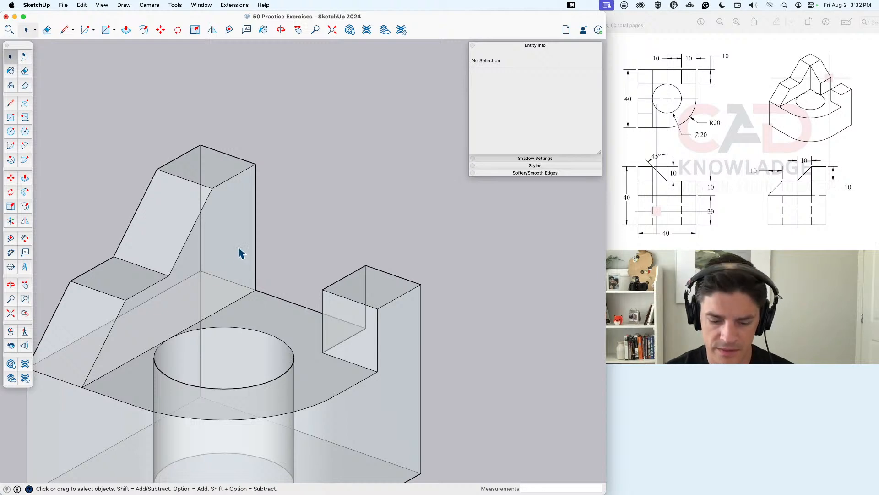
key(l)
key(x)
click(211, 188)
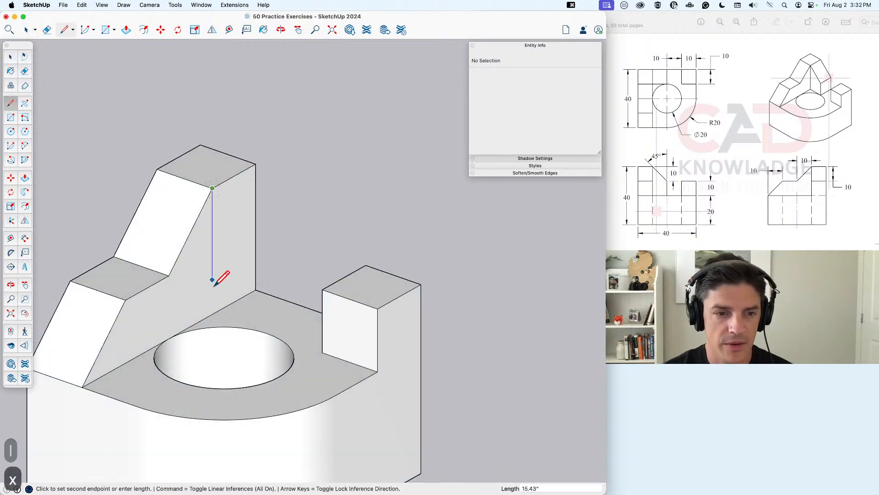
click(212, 314)
click(213, 251)
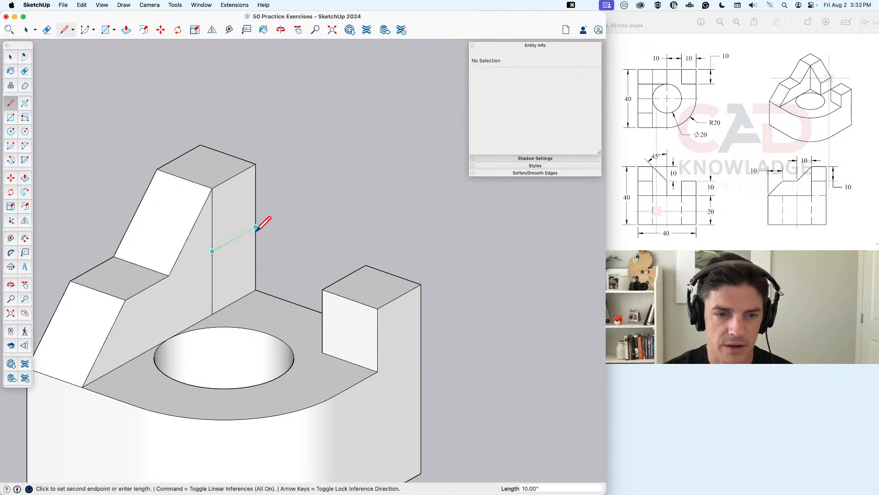
click(256, 227)
Step: Push/pull the lower rectangle at the tall end out 10 inches toward the small block
key(space)
click(230, 275)
key(m)
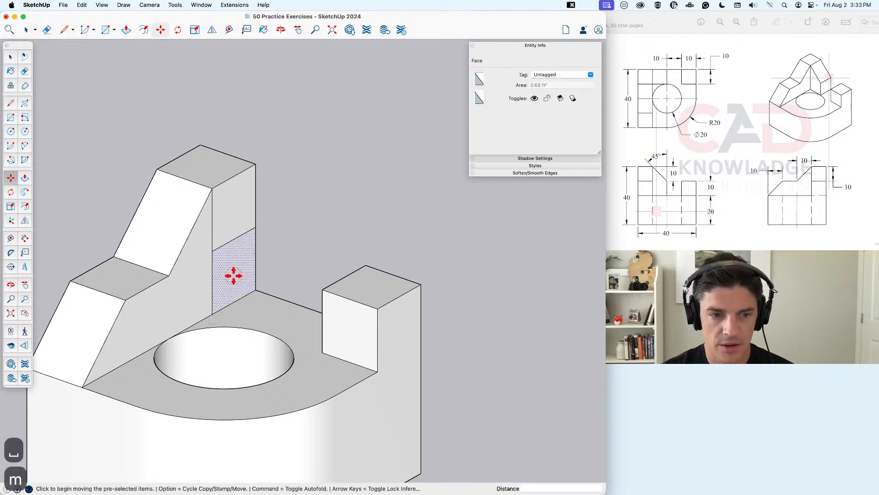
click(231, 277)
key(Escape)
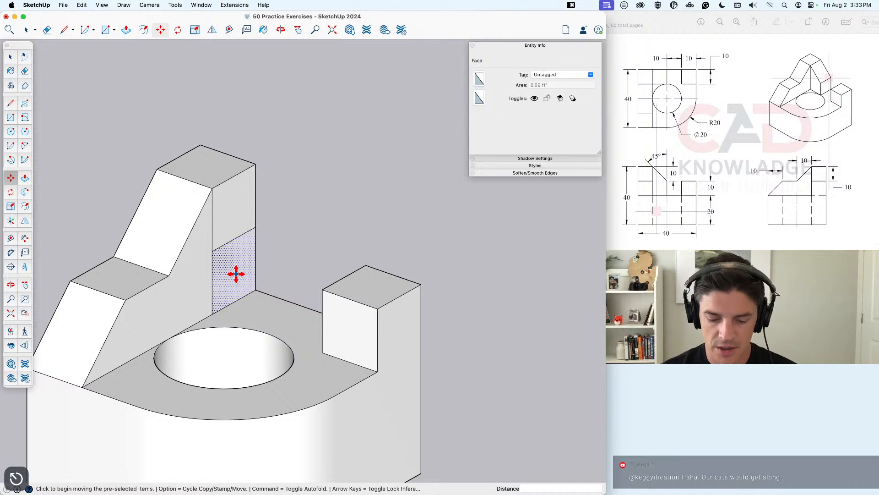
key(p)
click(235, 284)
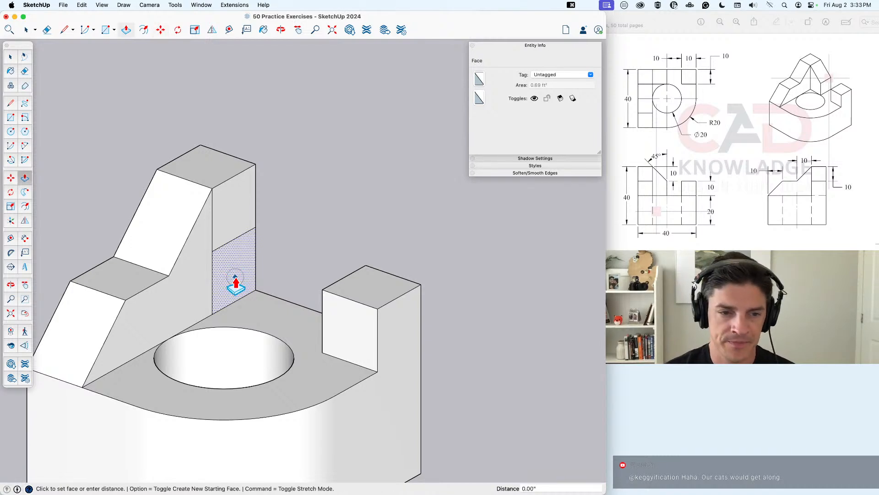
text(10)
key(Return)
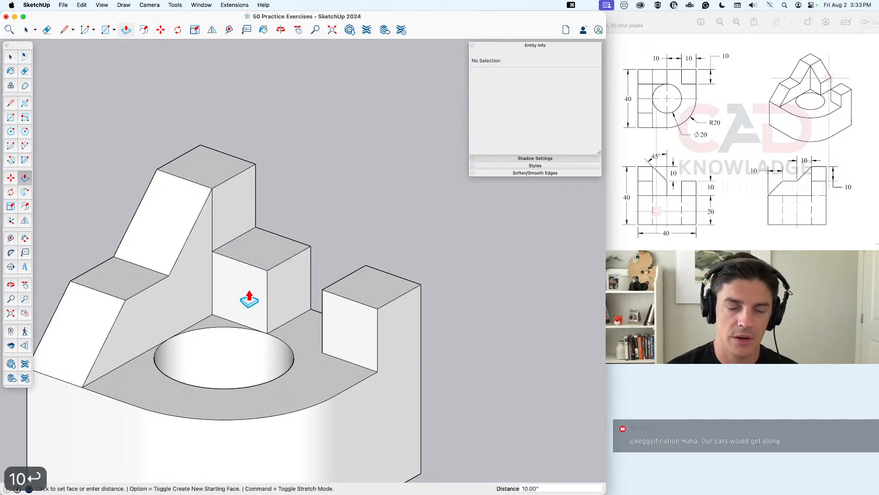
Step: Move the edge where the new block's top meets the tall upright onto the block's outer top edge to form a 45° slope
middle_drag(248, 305, 236, 251)
key(space)
click(247, 233)
key(m)
click(243, 231)
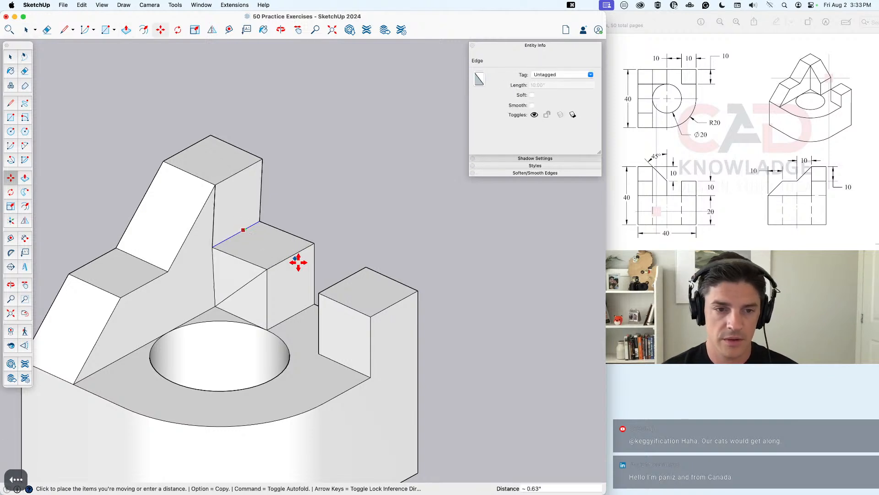
click(265, 268)
Step: Erase the leftover edges on the back side of the upright and along its foot, checking the solid in X-ray view
mouse_move(266, 269)
middle_down()
mouse_move(228, 259)
mouse_move(356, 295)
mouse_move(251, 277)
mouse_move(406, 257)
mouse_move(316, 257)
mouse_move(294, 288)
mouse_move(395, 300)
middle_up()
key(e)
click(296, 265)
drag(394, 329, 394, 317)
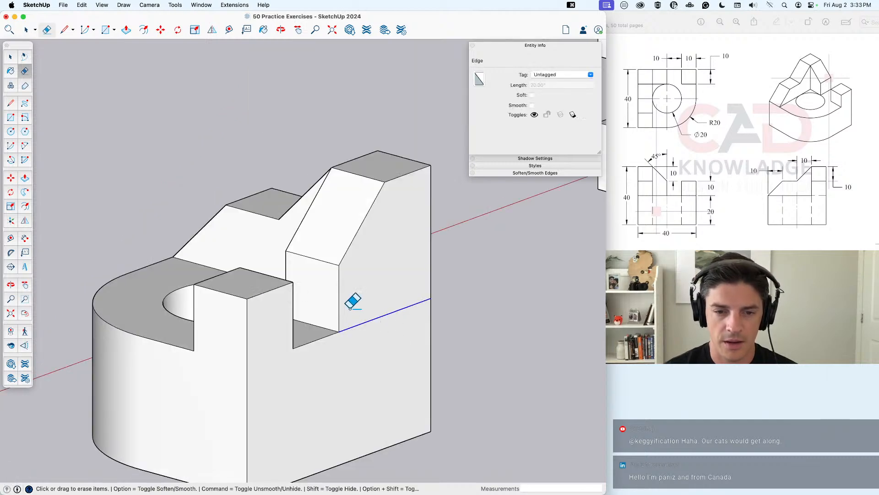
key(x)
mouse_move(379, 314)
middle_down()
mouse_move(351, 306)
mouse_move(477, 393)
mouse_move(420, 318)
mouse_move(418, 300)
mouse_move(450, 288)
mouse_move(430, 280)
middle_up()
key(x)
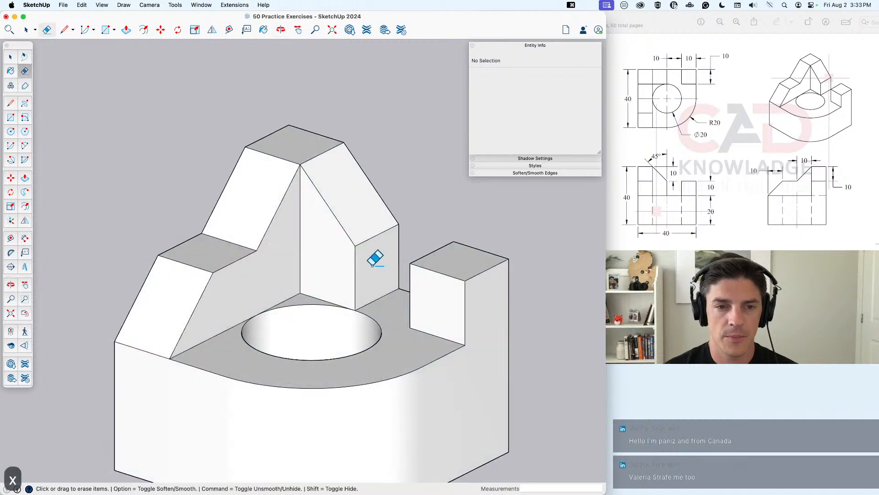
Step: Select all the connected geometry of the finished exercise 20 model and make it a group
scroll(341, 309, down, 5)
key(space)
middle_drag(336, 304, 321, 269)
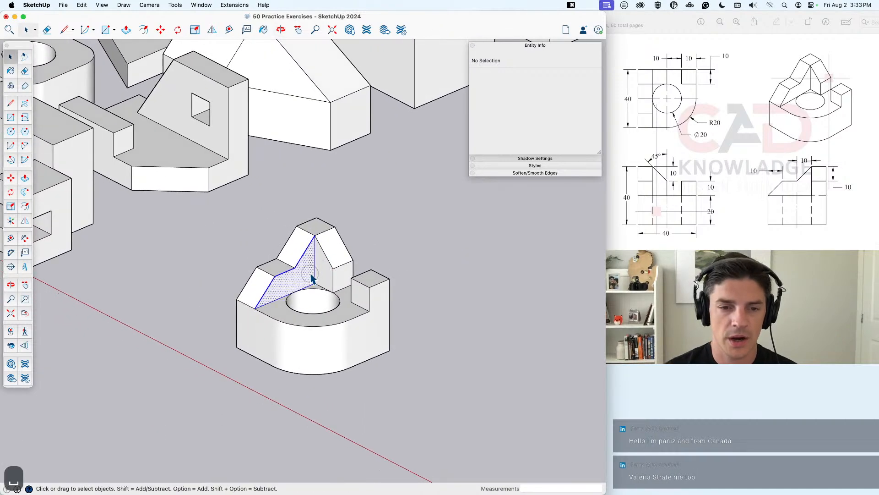
triple_click(303, 288)
right_click(314, 275)
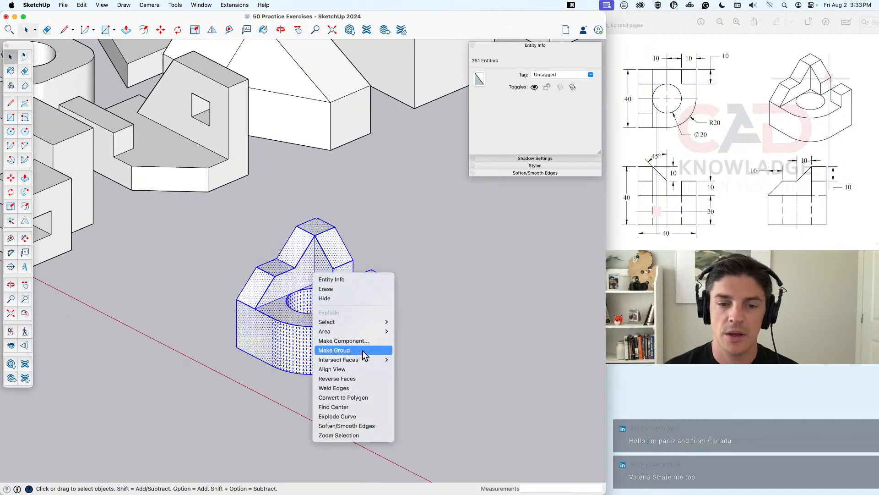
click(333, 350)
click(503, 247)
click(421, 391)
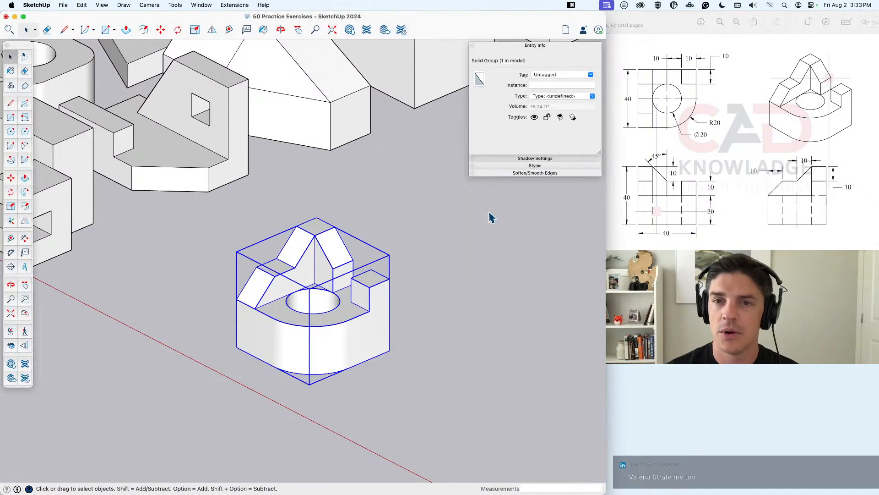
Step: Name the new group's instance "Practice – 20"
click(546, 85)
text(Prac)
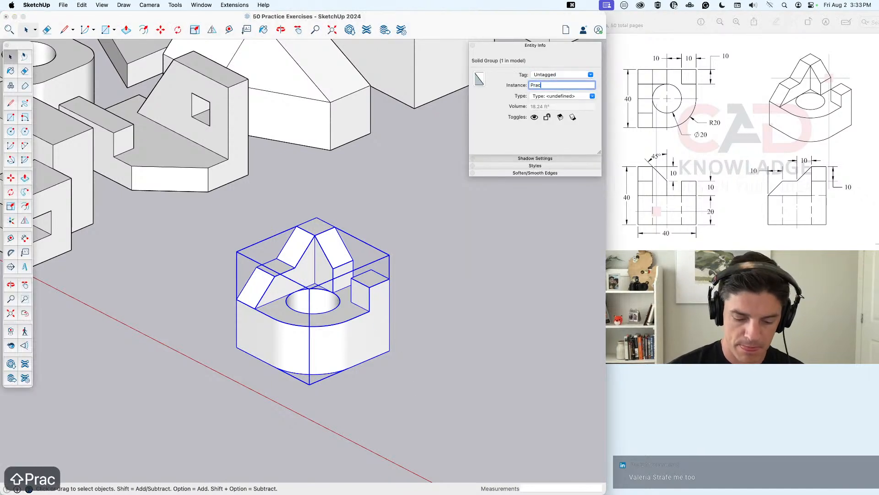
text(tice – 20)
key(Return)
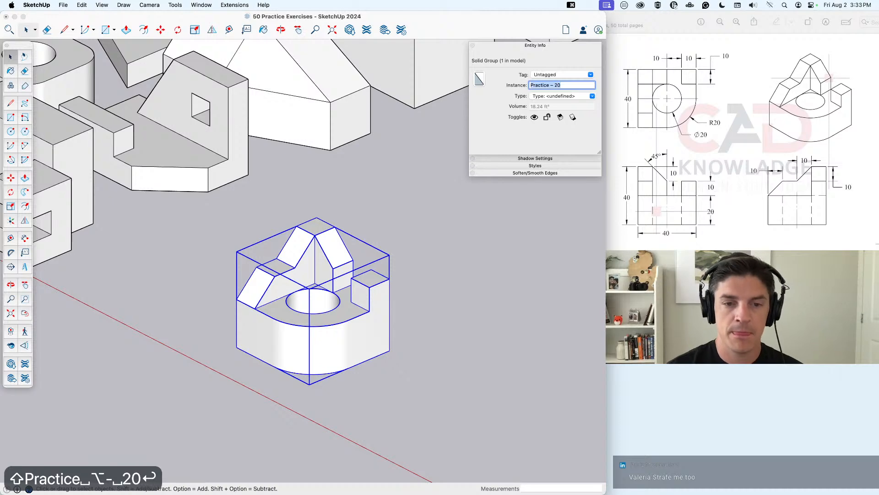
Step: Move the exercise 20 group from beside the red axis to the far end of the row of finished models
scroll(457, 227, down, 10)
middle_drag(445, 208, 323, 286)
text(m)
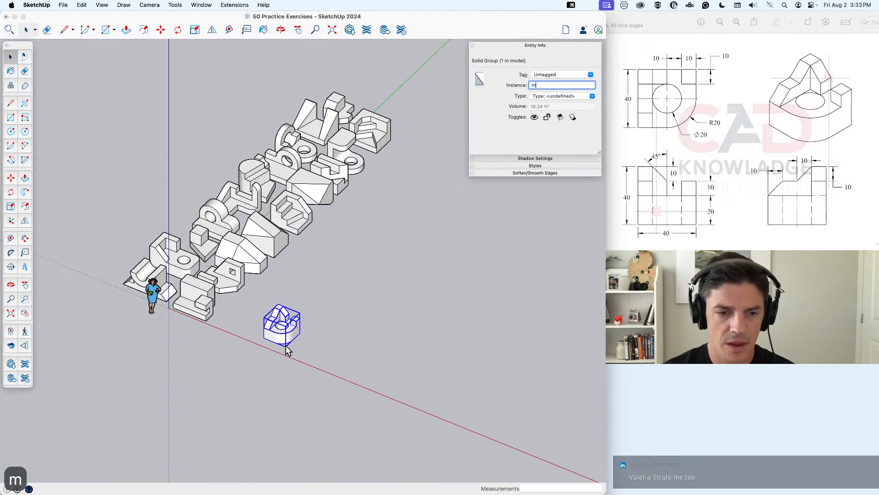
text(mm)
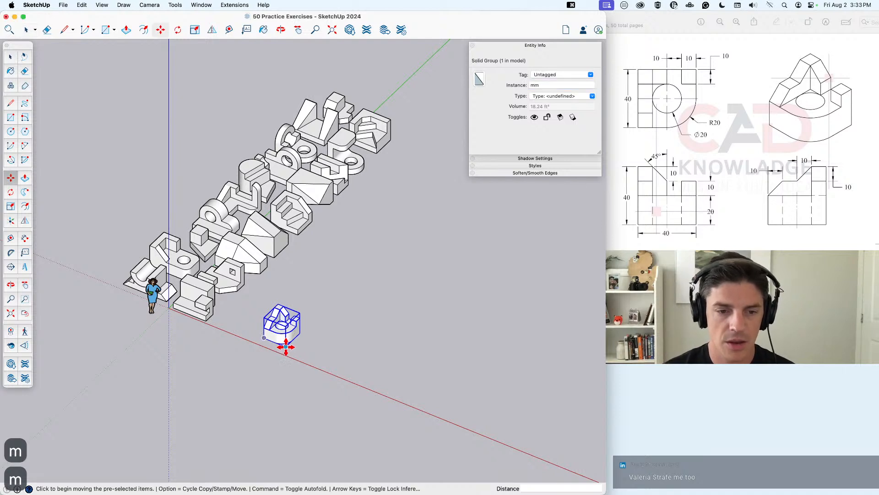
click(285, 346)
click(398, 140)
key(space)
click(397, 197)
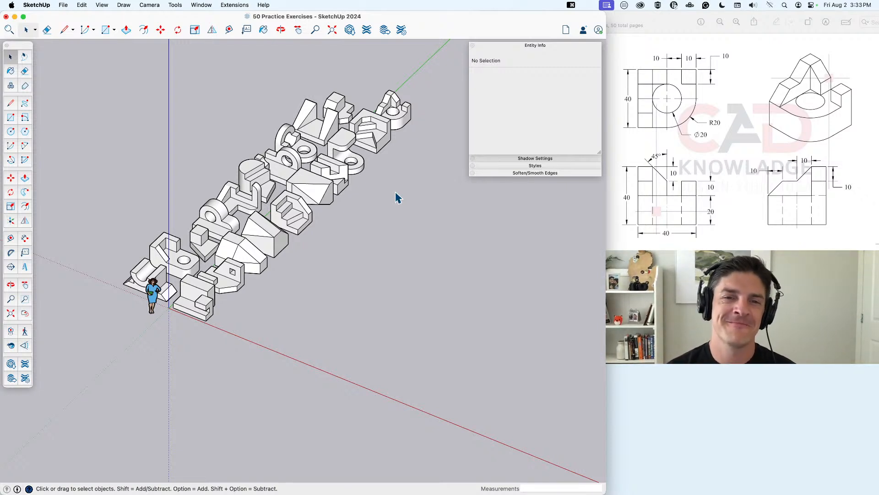
Step: Switch to Preview, display the drawing 21.jpg, and return to SketchUp
scroll(356, 274, down, 3)
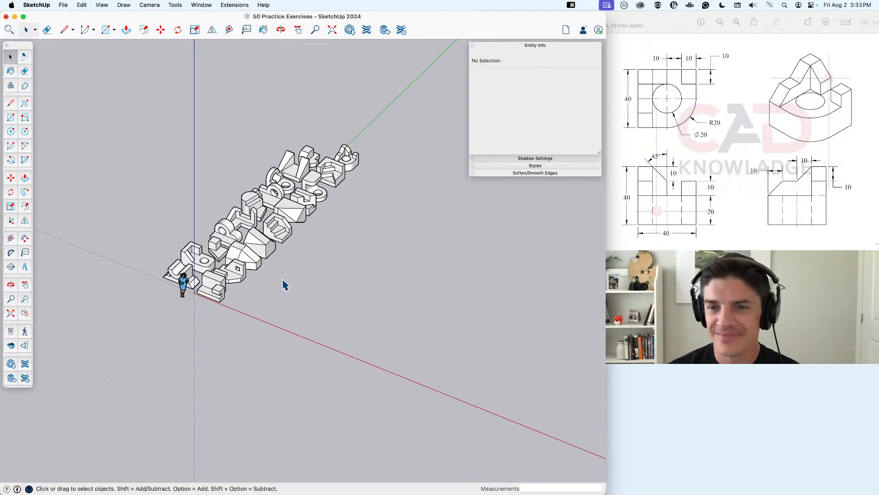
scroll(298, 307, up, 4)
mouse_move(297, 307)
middle_down()
mouse_move(294, 341)
mouse_move(285, 312)
middle_up()
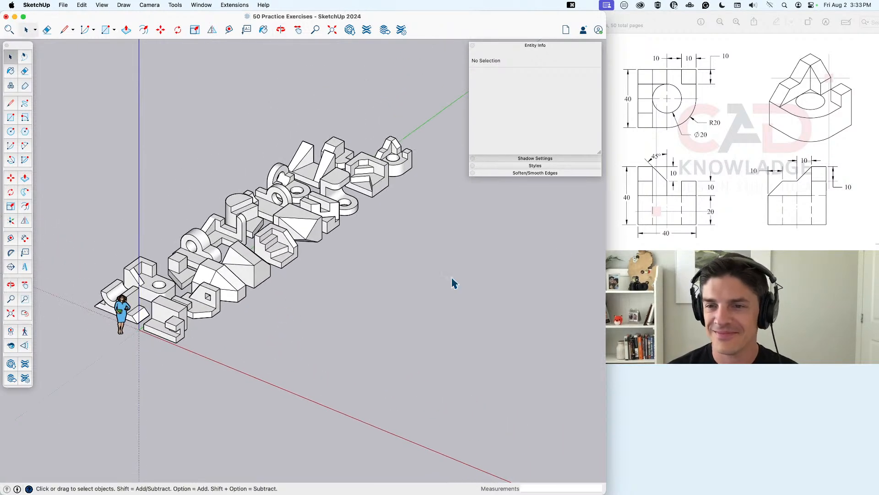
click(816, 204)
scroll(526, 145, down, 2)
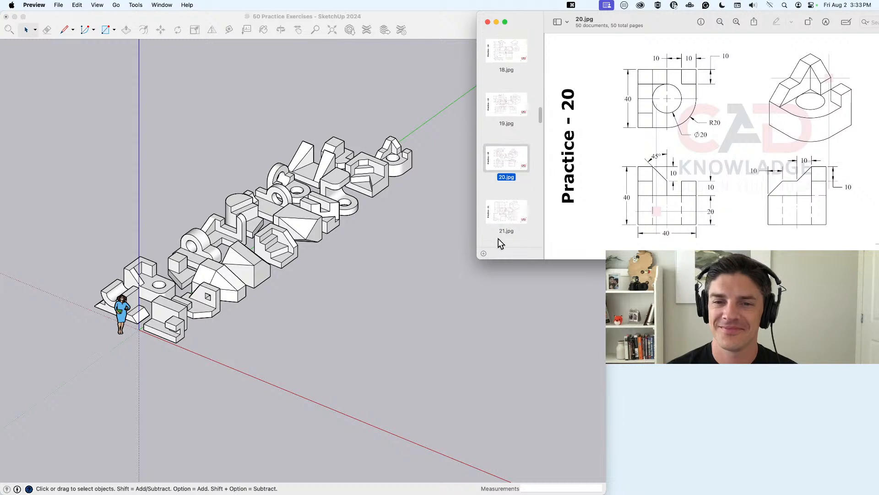
click(503, 206)
click(336, 290)
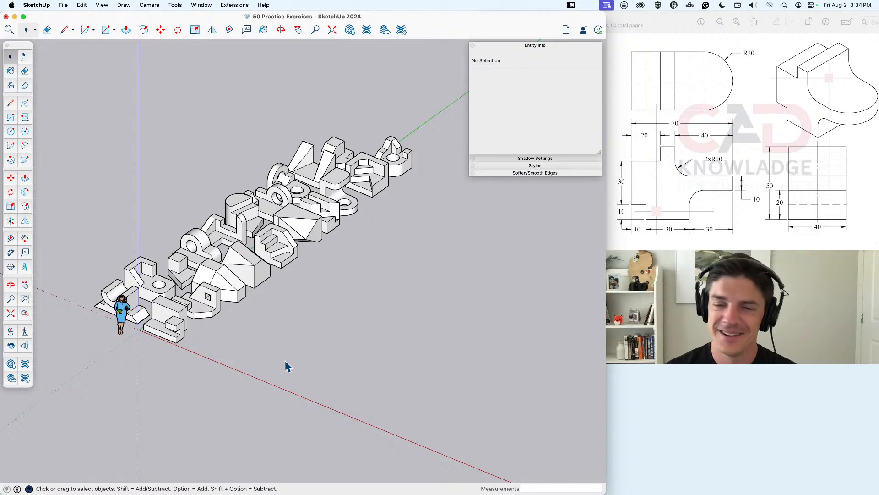
Step: Draw a vertical 70 by 40 rectangle standing on the red axis, clear of the finished models
middle_drag(269, 390, 330, 357)
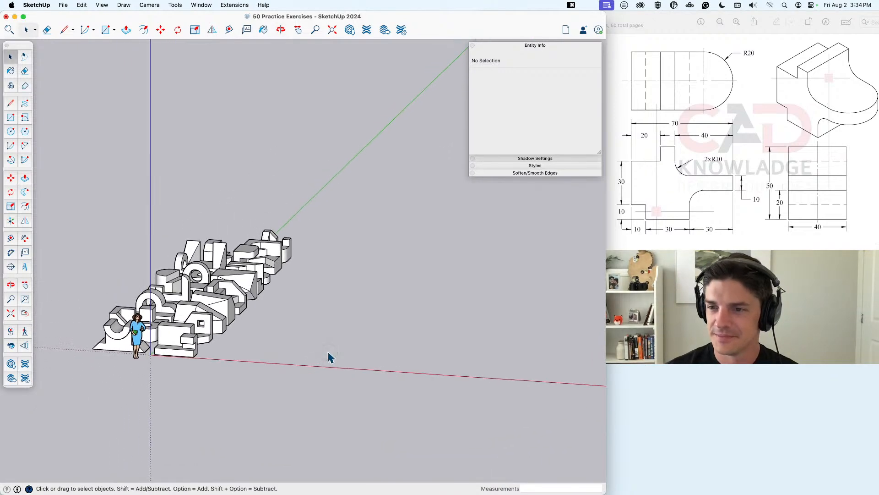
key(r)
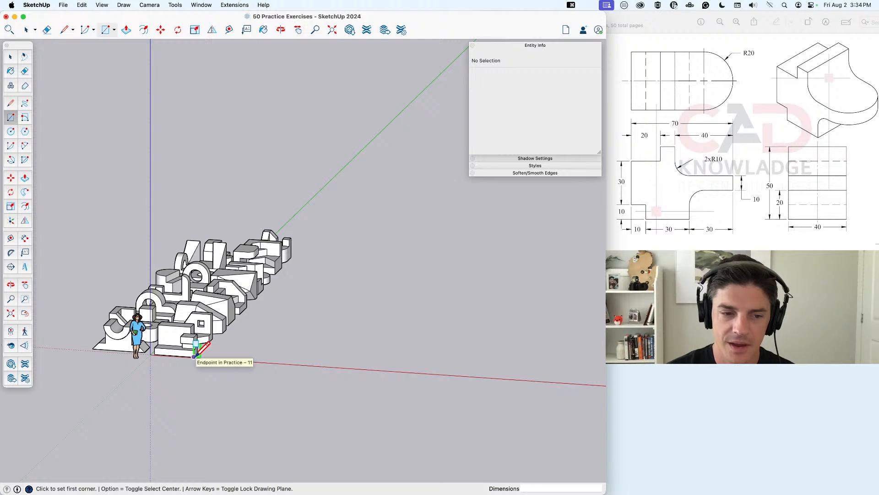
click(267, 362)
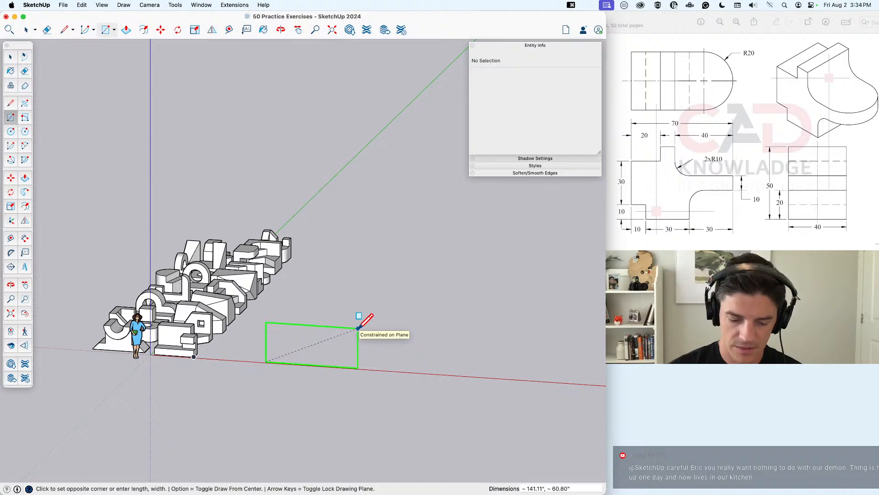
text(70,40)
key(Return)
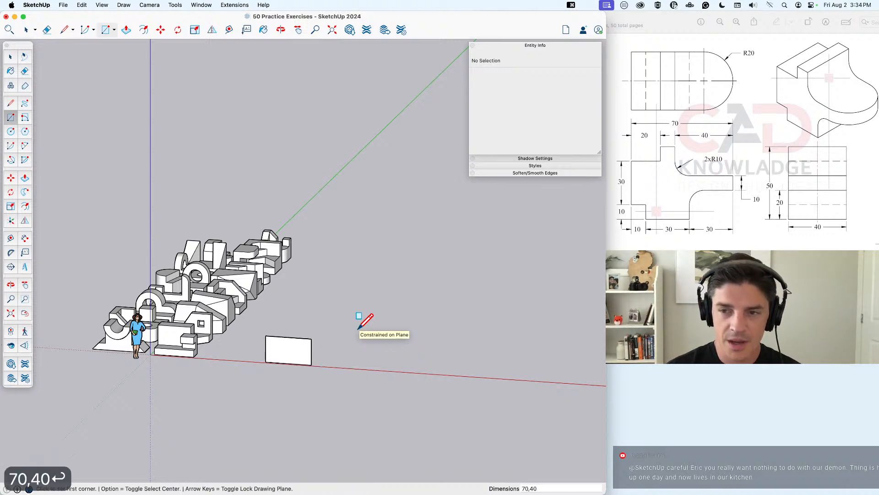
key(space)
Step: Cut a 10 by 10 notch from the rectangle's lower-left corner by drawing a square there and erasing its outer edges
scroll(291, 364, up, 3)
scroll(293, 360, up, 5)
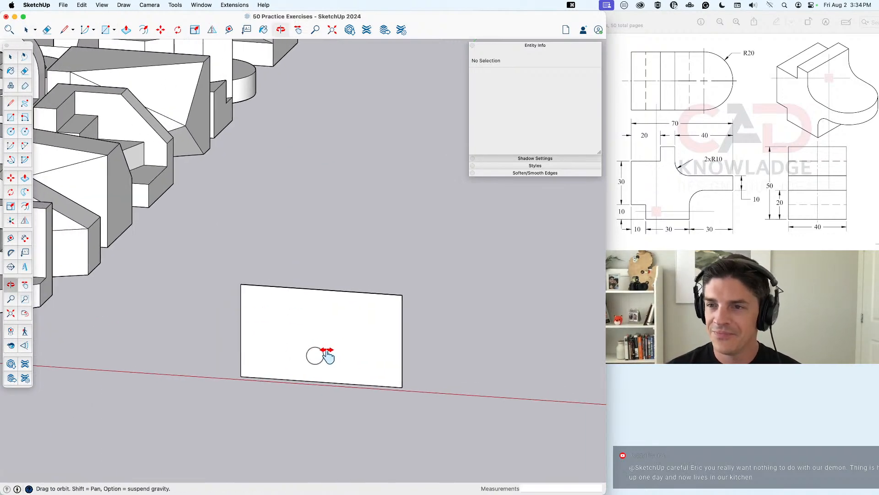
key(r)
click(251, 376)
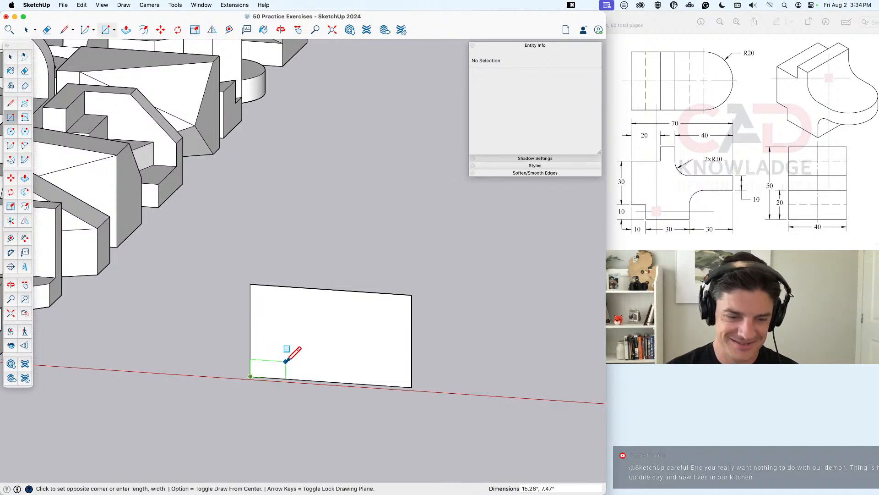
text(10,10)
key(Return)
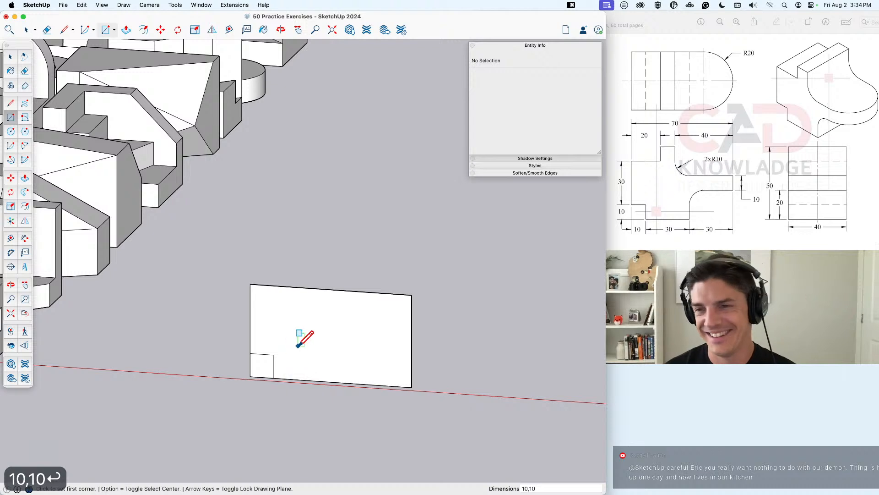
key(e)
drag(243, 363, 263, 378)
key(space)
Step: Cut a 20 wide by 10 high notch from the profile's upper-left corner, erasing the leftover outer edges
middle_drag(263, 378, 285, 372)
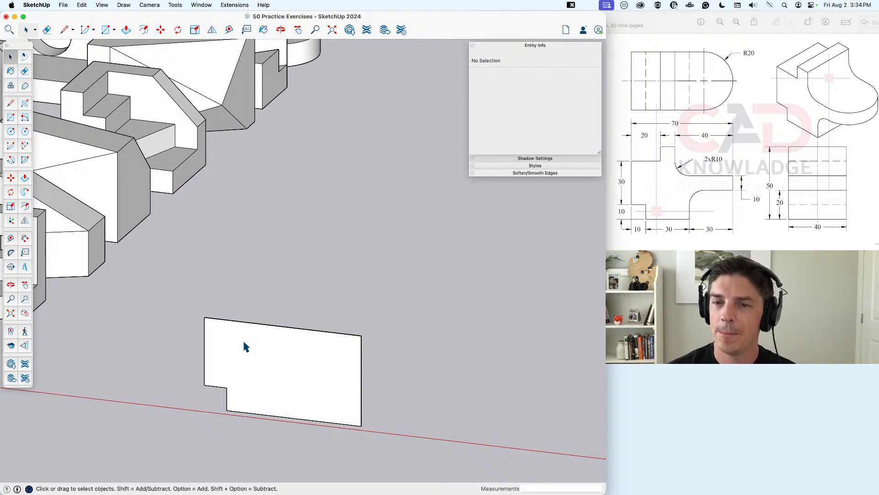
key(r)
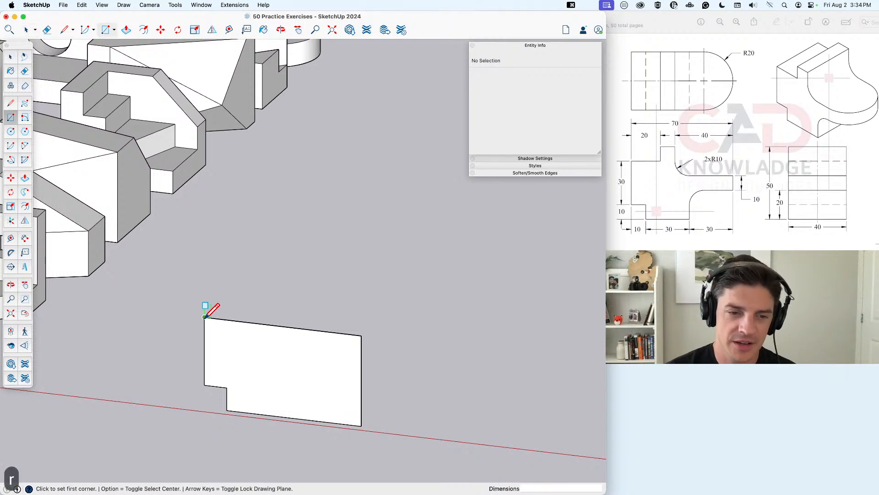
click(204, 317)
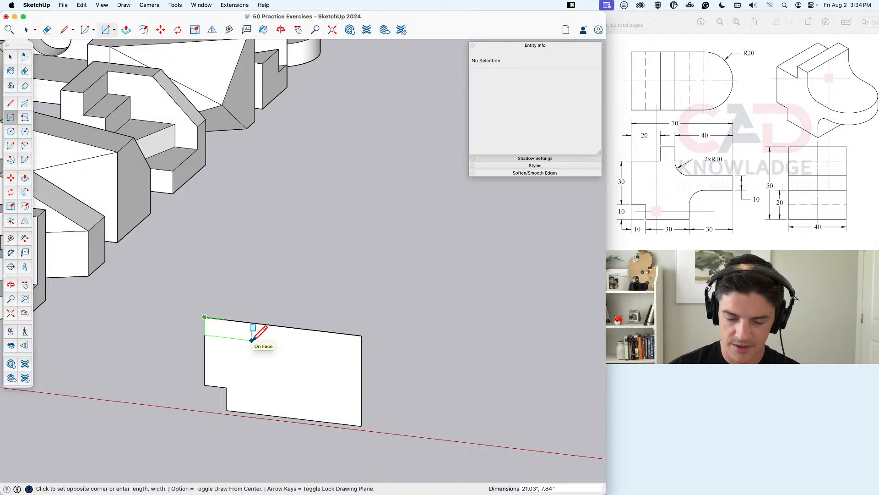
text(20,10)
key(Return)
key(e)
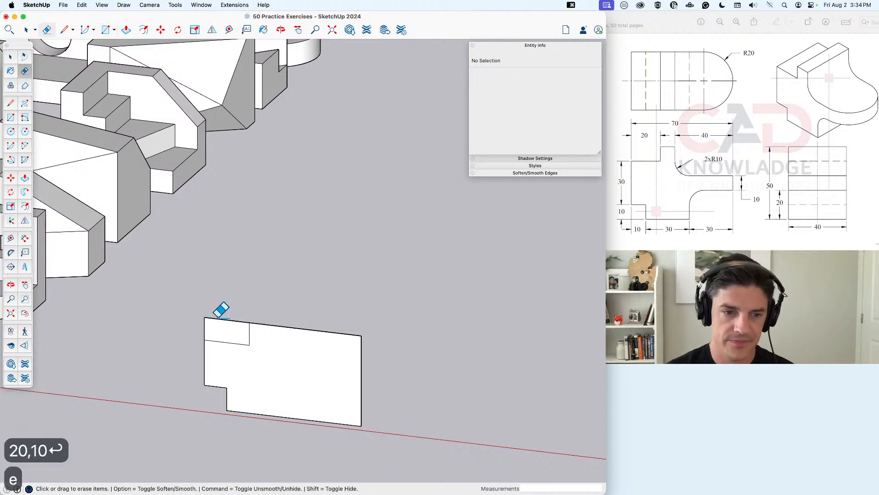
mouse_move(222, 309)
mouse_down()
mouse_move(204, 324)
mouse_move(204, 316)
mouse_up()
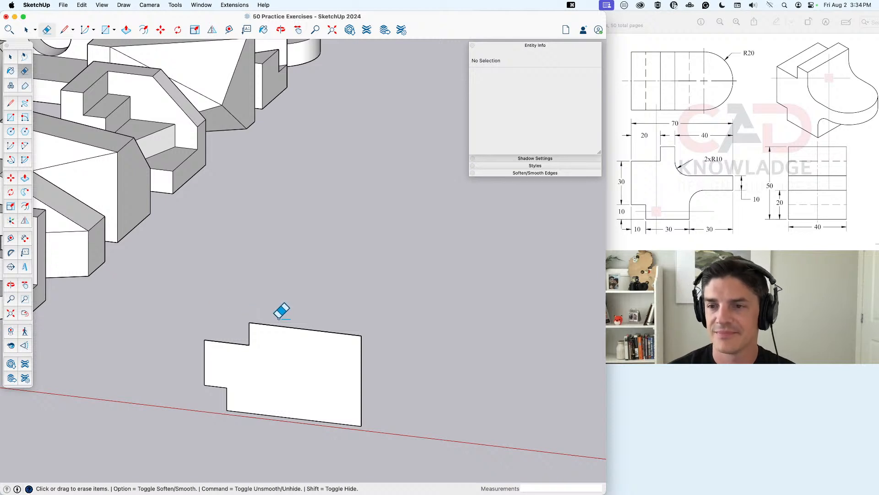
key(space)
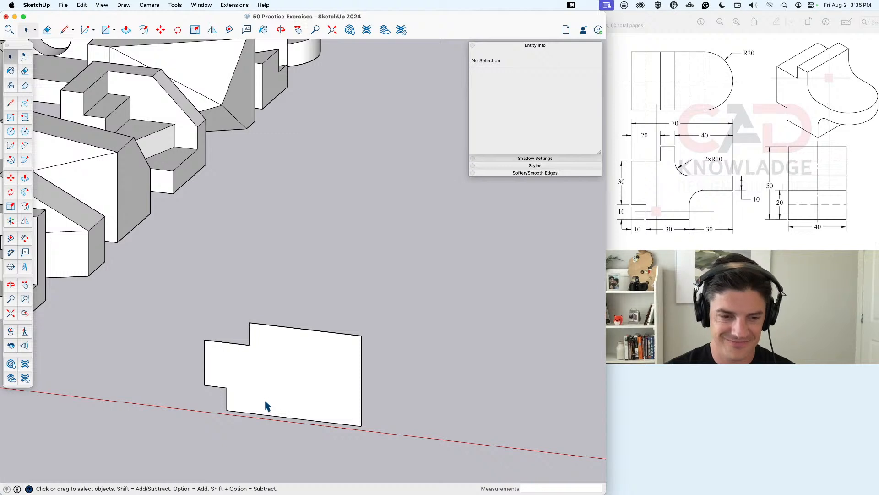
Step: Place vertical guides 30 from the lower notch's upright edge and 10 from the upper notch's upright edge, and save the model
key(t)
click(226, 398)
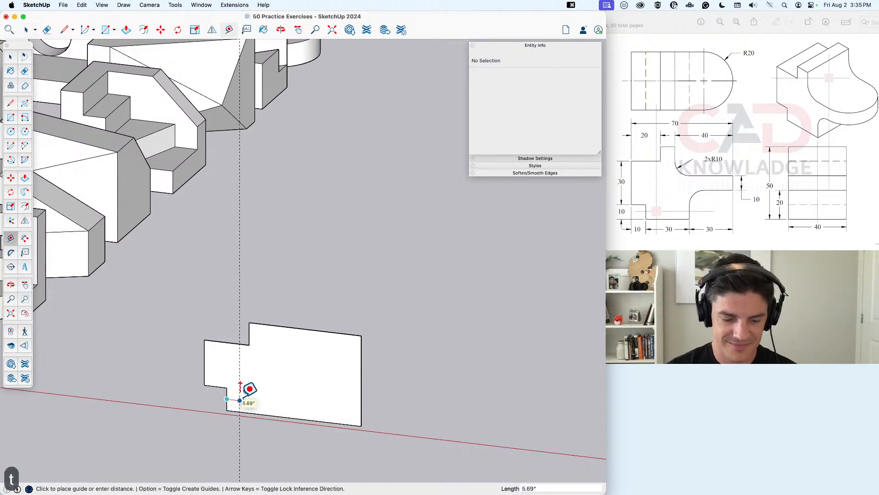
text(30)
key(Return)
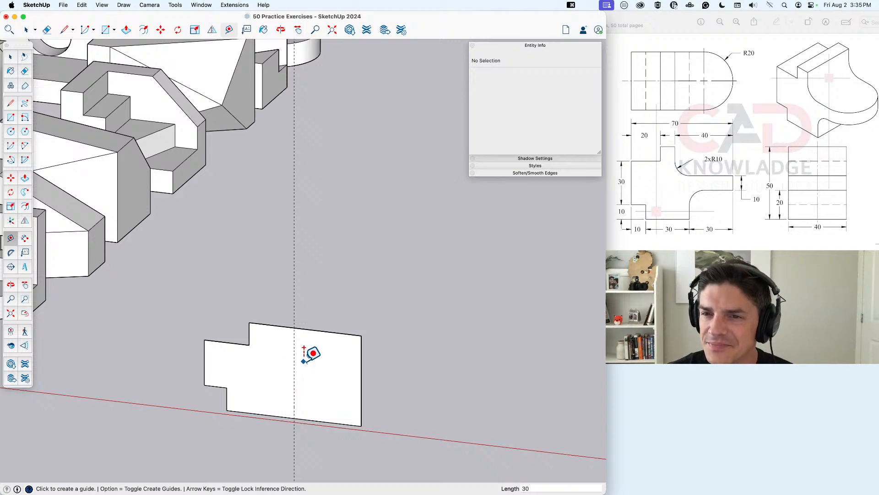
click(249, 333)
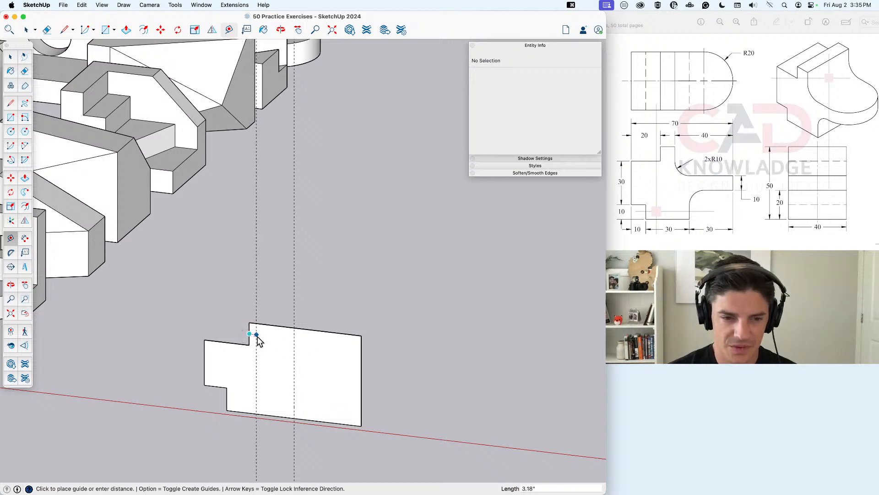
text(10)
key(Return)
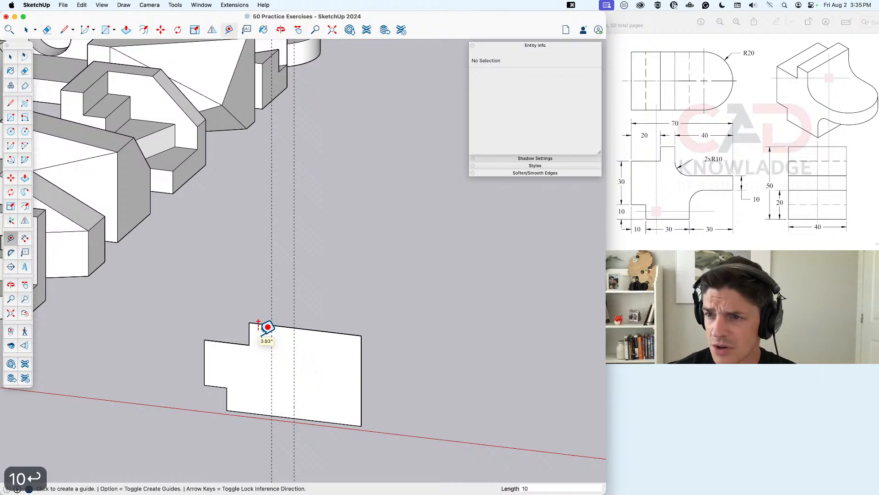
key(space)
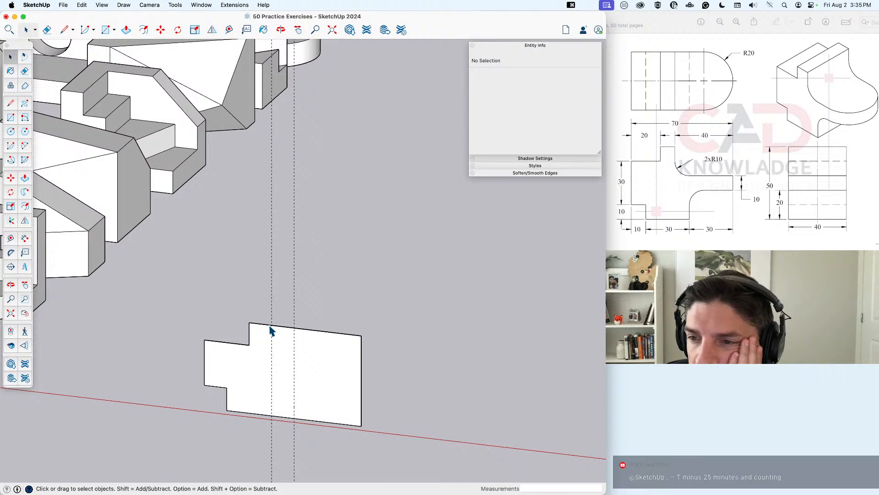
key(super+s)
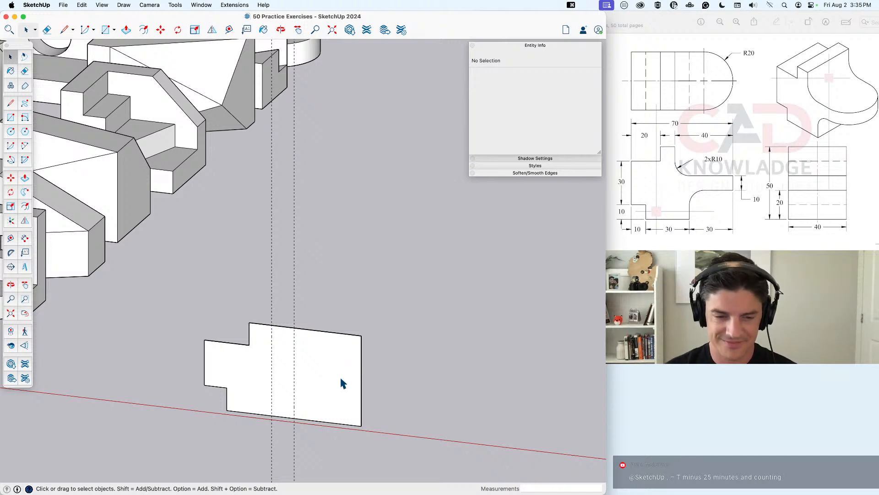
Step: Try a horizontal guide 30 above the profile's bottom edge
key(t)
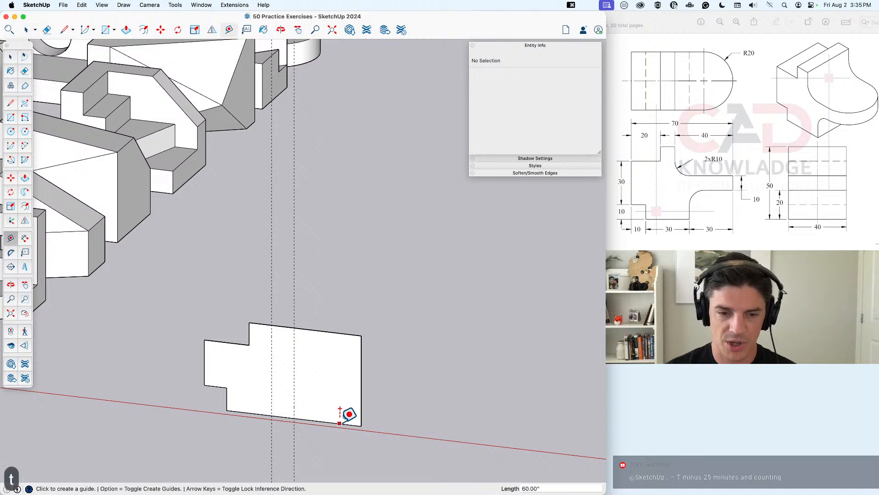
click(339, 423)
text(30)
key(Return)
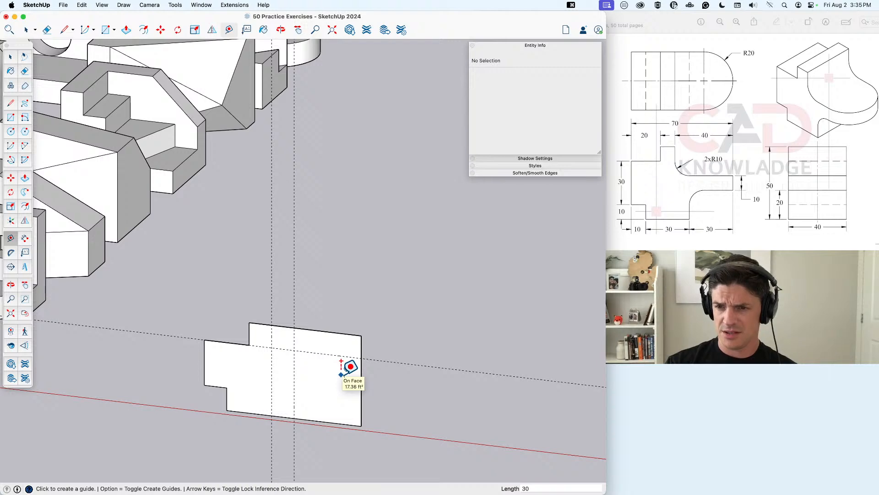
middle_drag(347, 365, 376, 333)
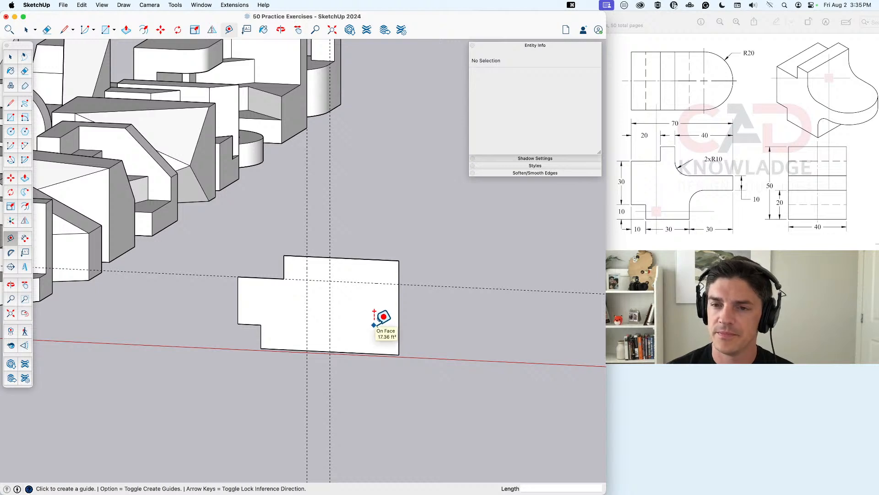
key(super+z)
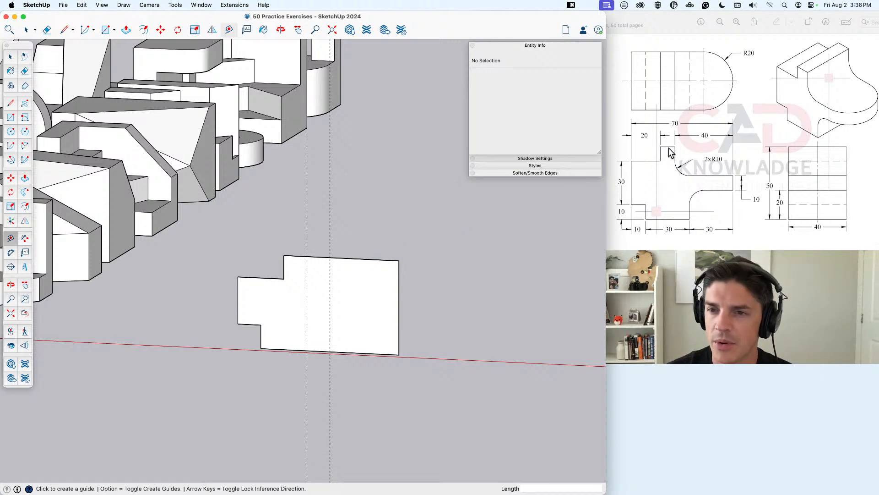
Step: Place a horizontal guide 20 below the profile's top edge
click(380, 260)
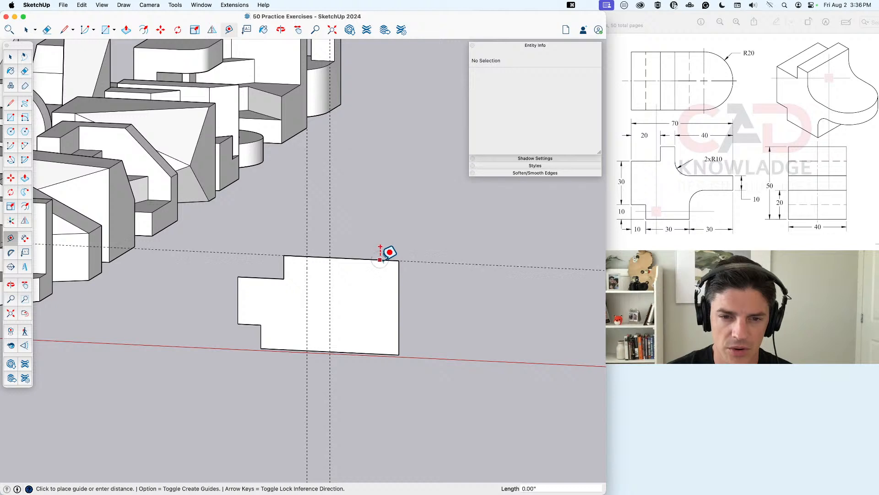
text(20)
key(Return)
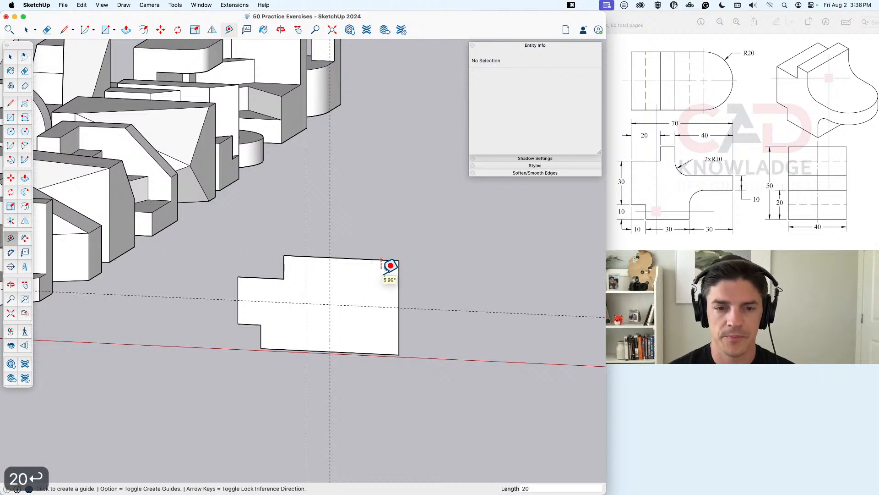
key(space)
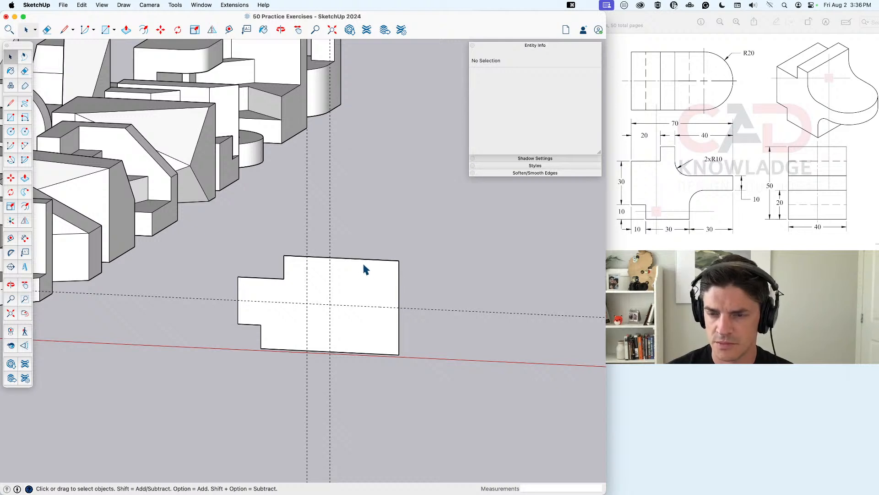
Step: Draw a 10-long vertical edge down from the profile's top along the first vertical guide, and a horizontal edge from the right side to the second guide
key(l)
click(307, 257)
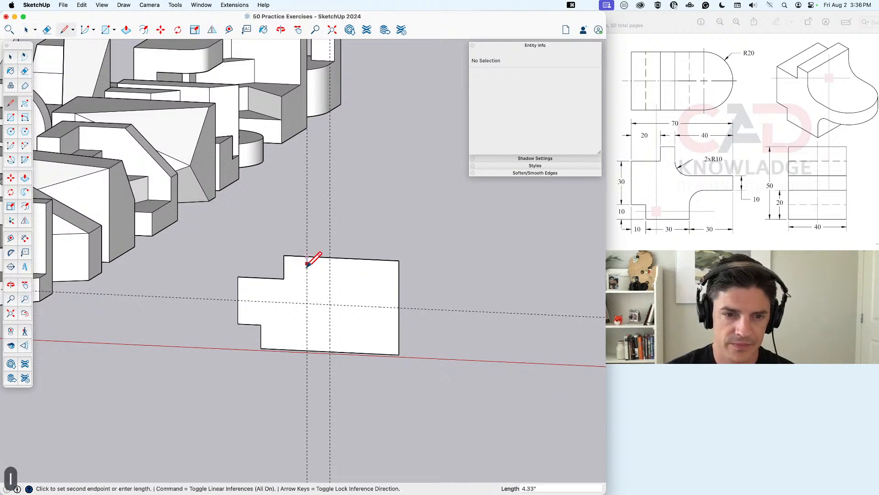
click(284, 278)
key(super+z)
click(307, 257)
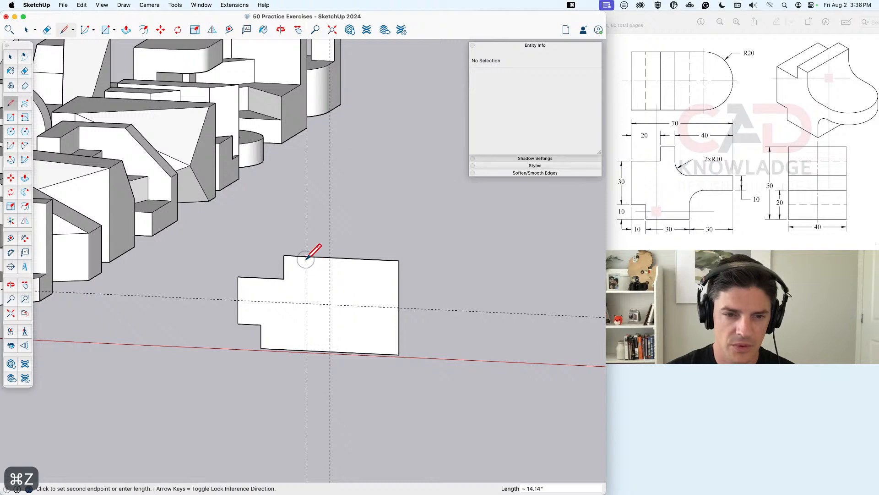
click(285, 278)
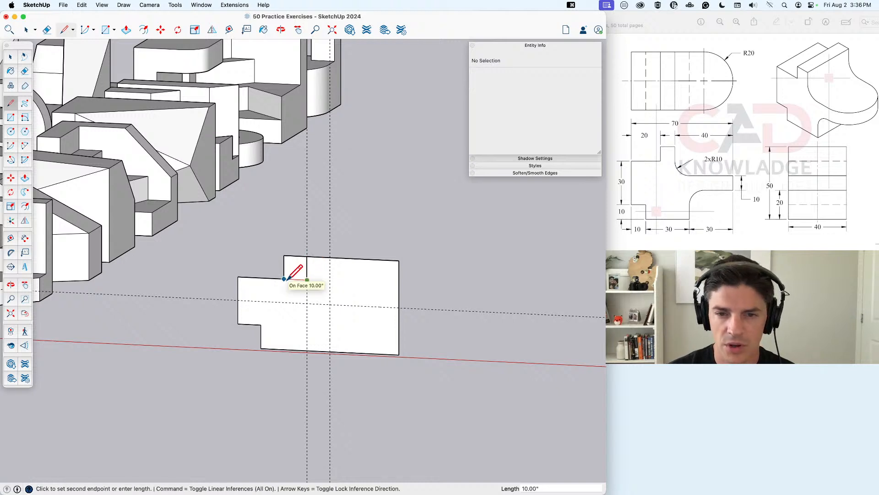
key(space)
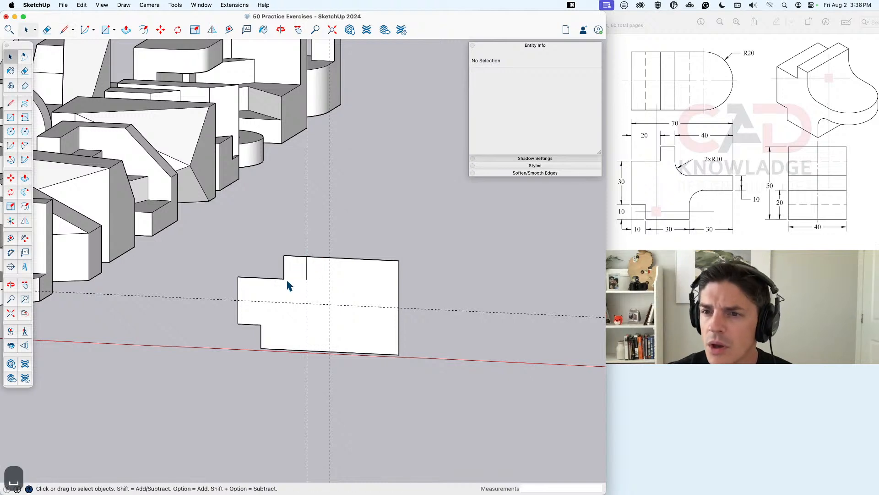
key(l)
click(398, 307)
click(330, 304)
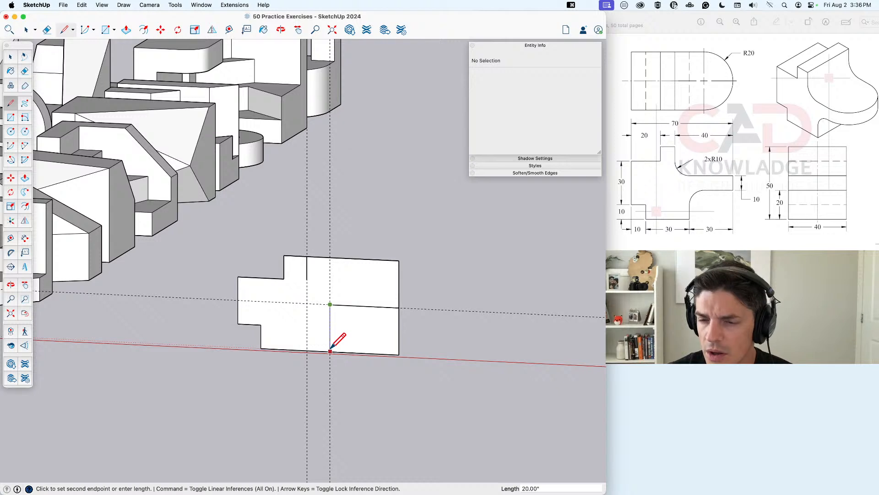
Step: Join the two new edges with a tangent arc of radius 10 and erase the leftover outer edges at the profile's upper-right corner
key(a)
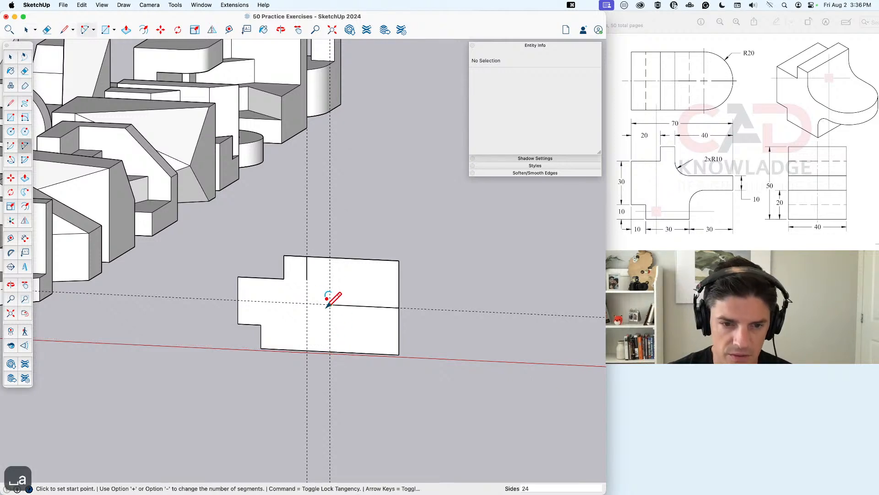
click(329, 304)
click(307, 281)
click(313, 298)
key(space)
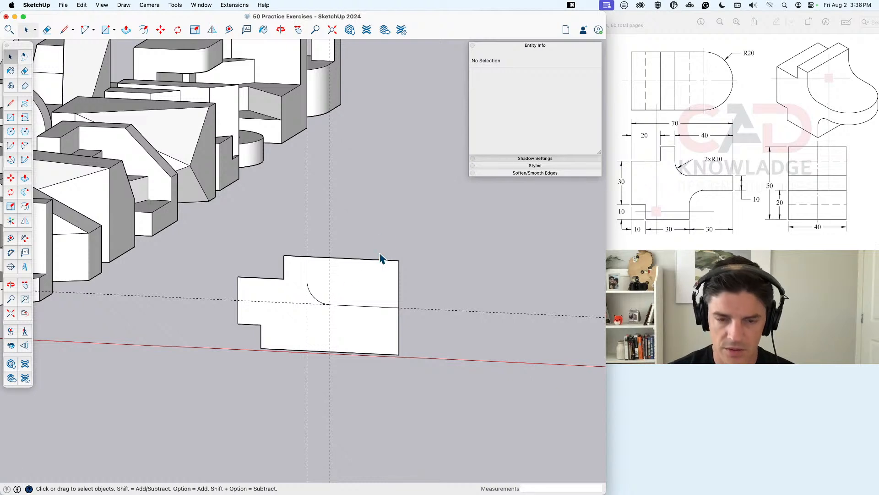
key(e)
drag(384, 258, 406, 267)
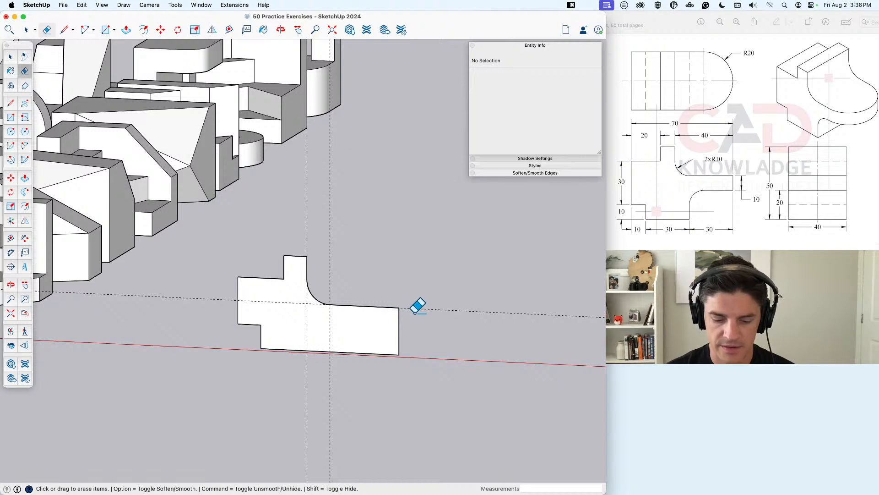
Step: Place a horizontal guide 10 below the top edge of the profile's right arm
key(t)
click(385, 306)
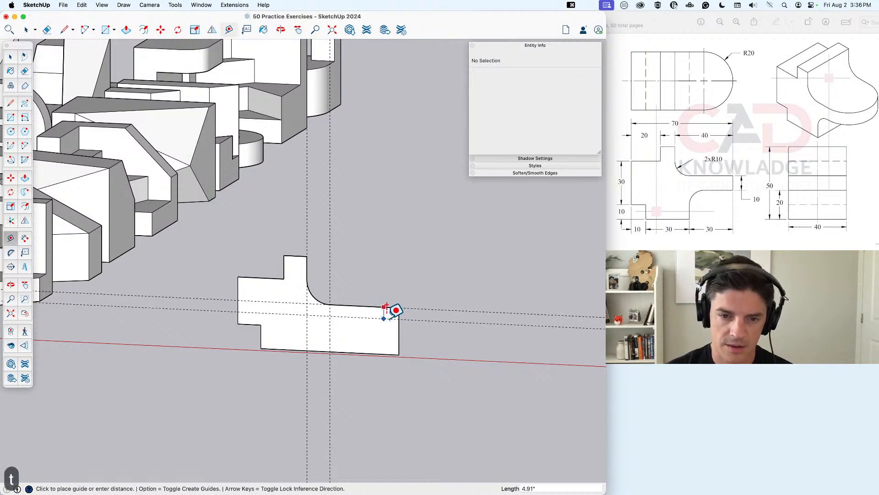
text(1-0)
key(Return)
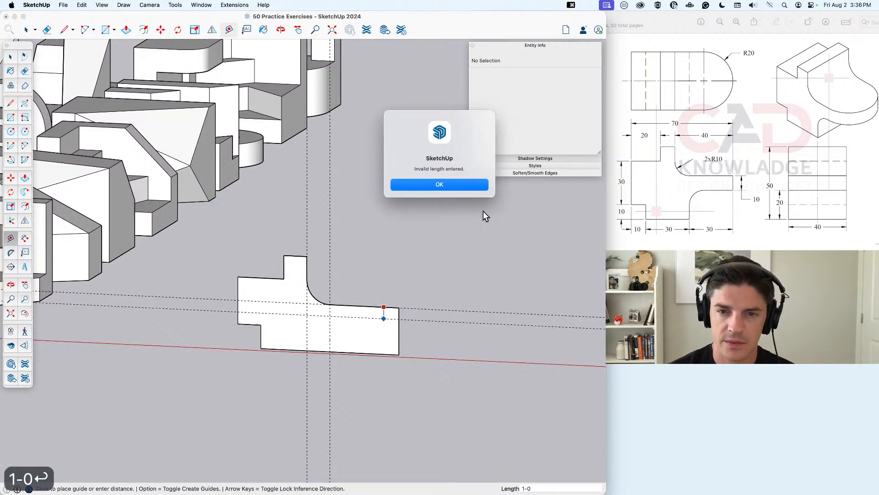
click(456, 185)
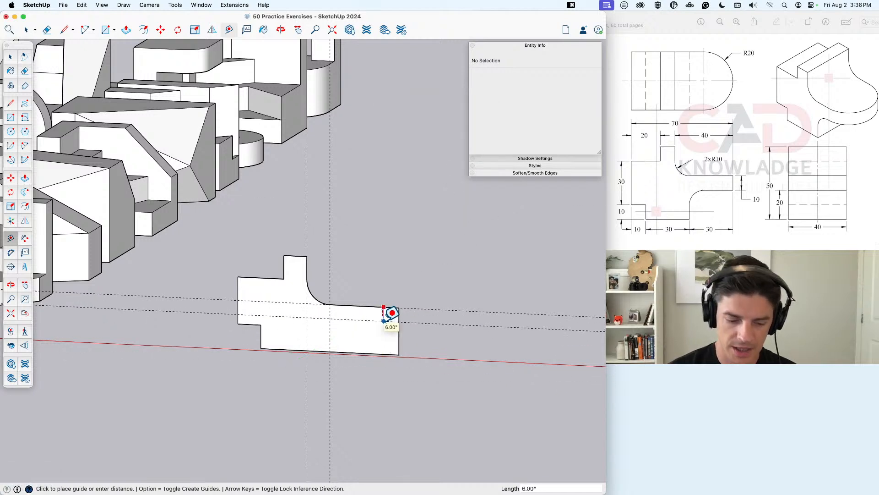
text(10)
key(Return)
key(space)
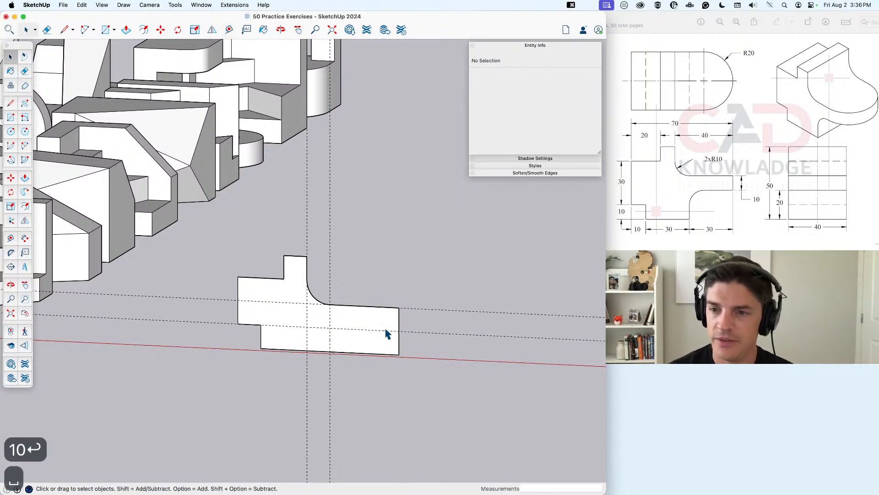
scroll(386, 333, up, 1)
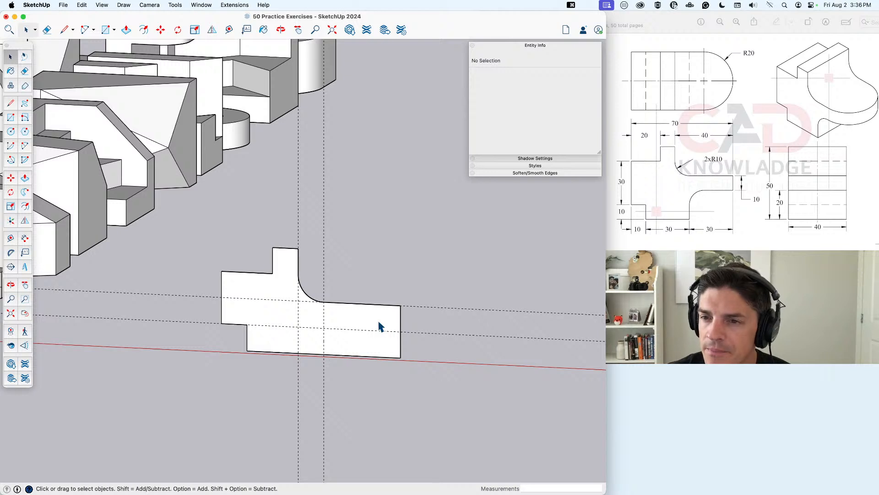
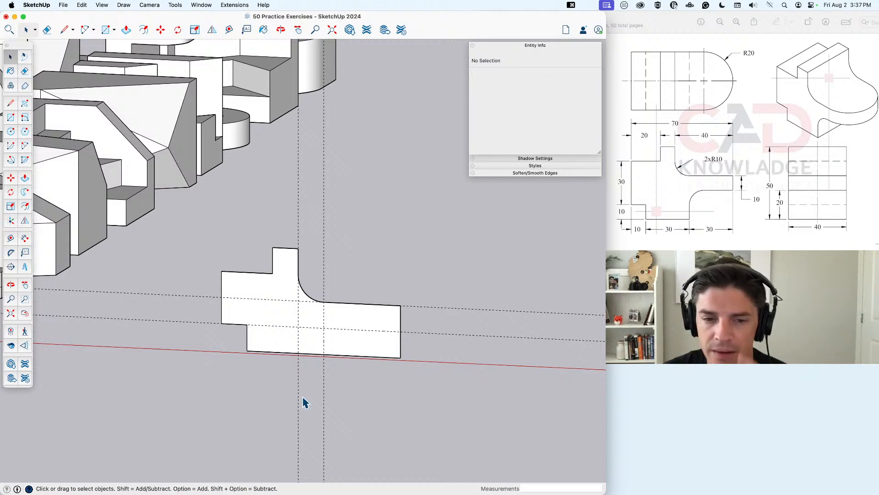
Step: Draw a 20-long horizontal edge inward from the profile's right side along the new guide
key(l)
click(401, 331)
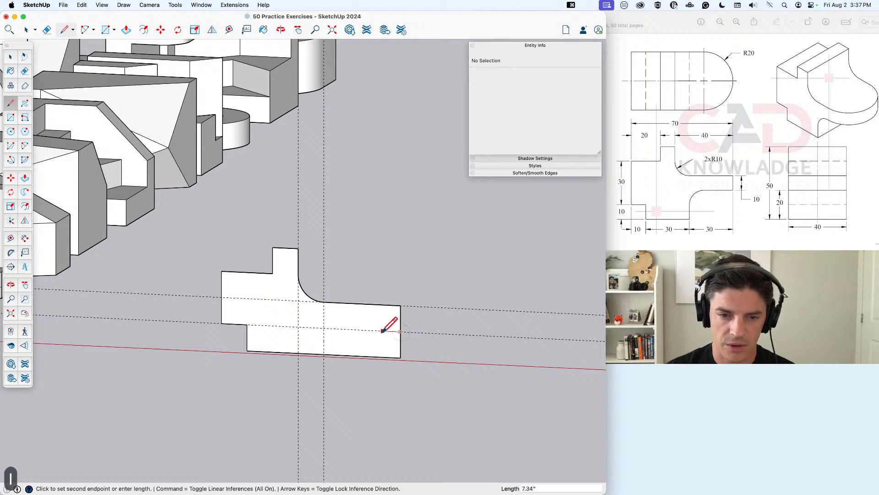
text(20)
key(Return)
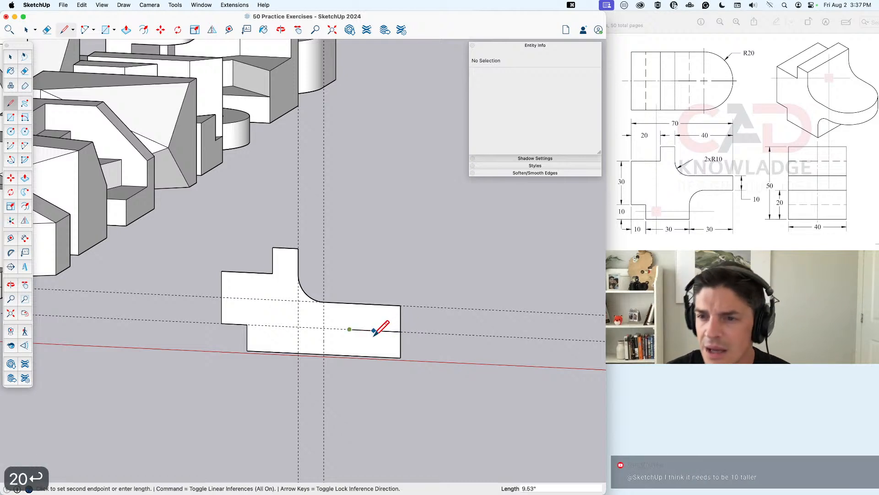
key(Escape)
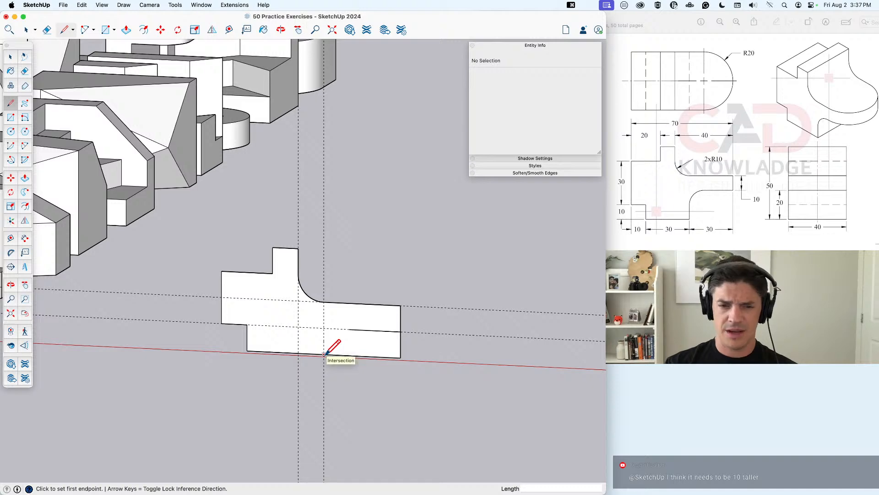
Step: Measure the height of the profile's left upright edge between the upper and lower notches
middle_drag(324, 353, 335, 333)
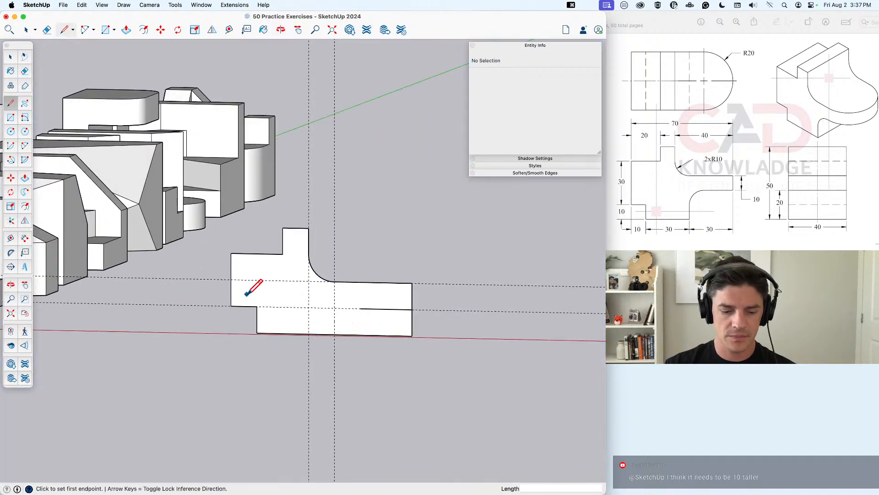
key(r)
key(t)
click(231, 306)
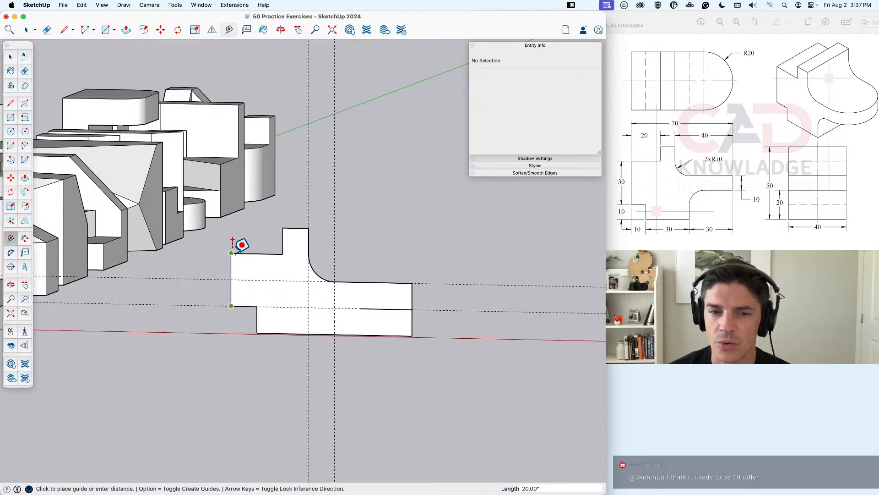
key(Escape)
Step: Delete all the guides from the model
middle_drag(279, 254, 312, 263)
key(space)
drag(214, 212, 287, 222)
click(81, 4)
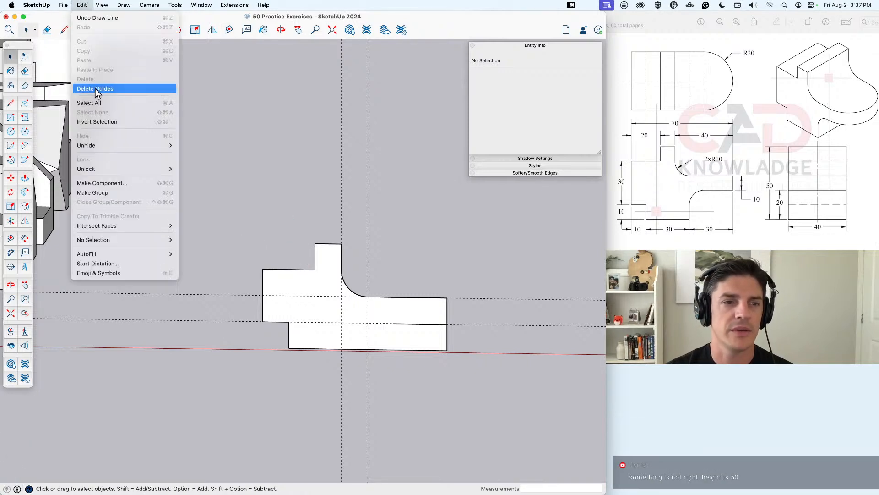
click(97, 89)
middle_drag(285, 286, 258, 230)
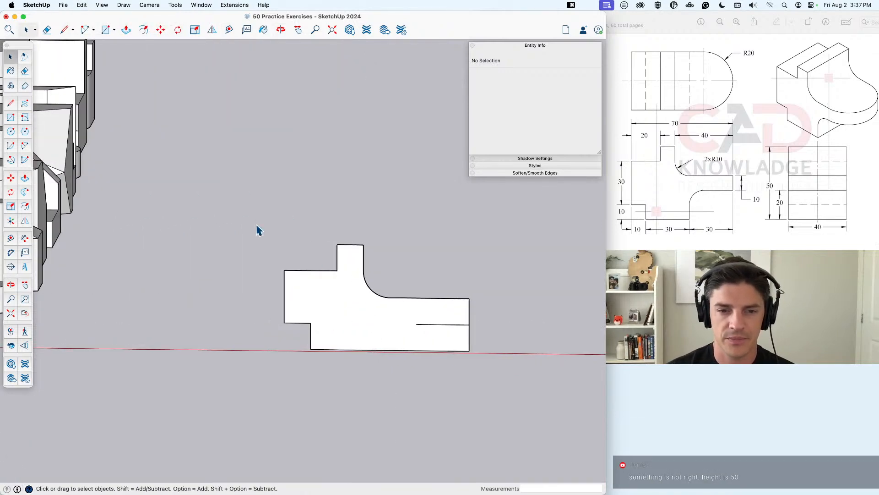
Step: Move the profile's upper edges, from the upper notch through the arc to the right arm's top, up by 10
drag(239, 209, 493, 312)
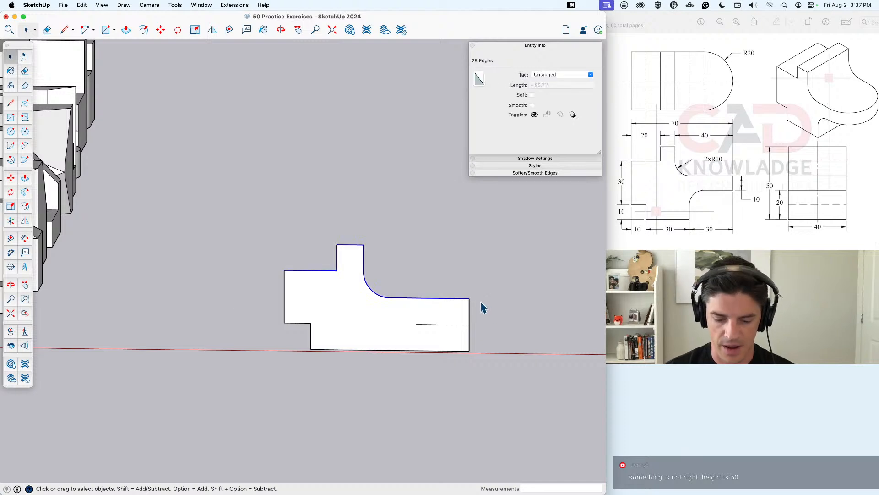
key(m)
click(285, 322)
key(Up)
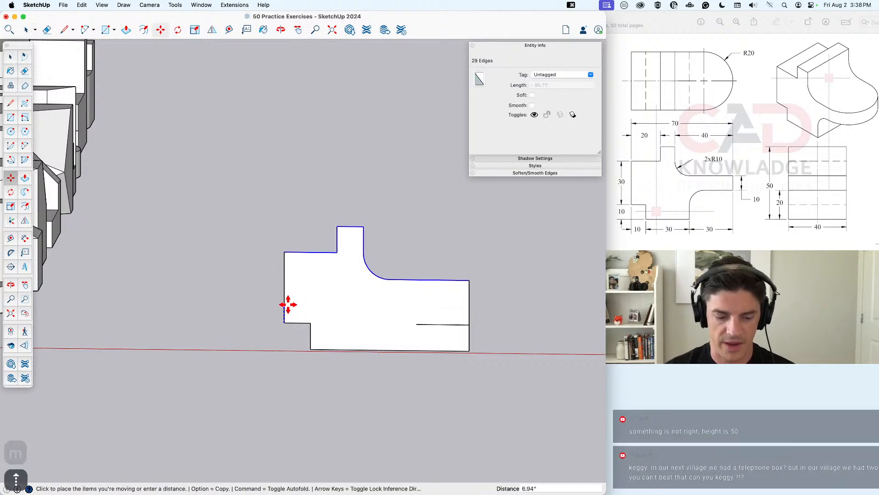
text(10)
key(Return)
key(space)
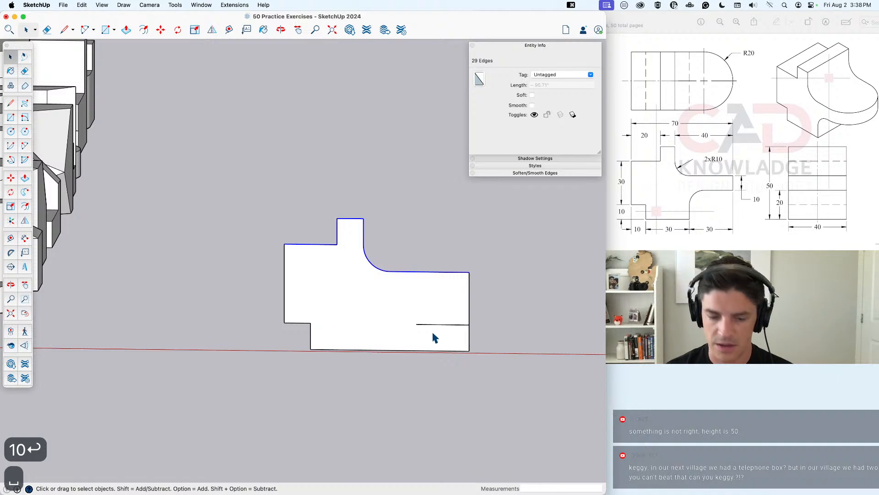
Step: Move the short horizontal edge inside the profile's outer lower corner up by 10 inches
click(452, 324)
key(m)
click(453, 325)
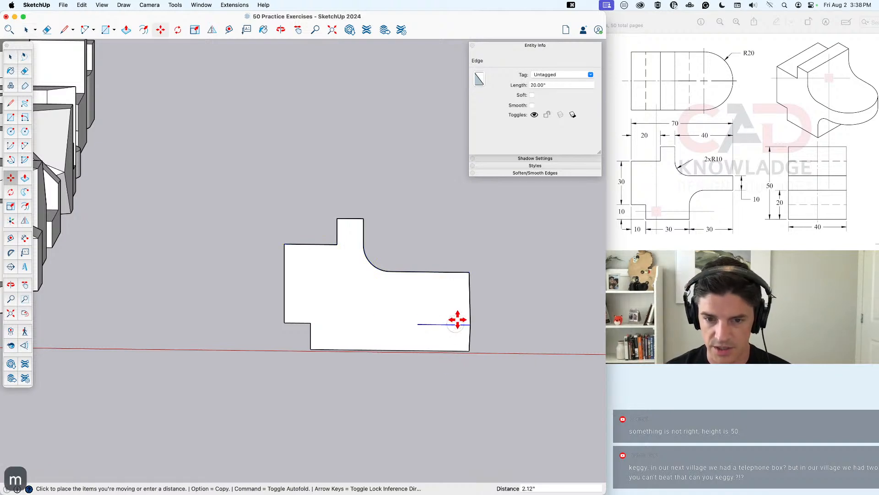
text(10)
key(Return)
key(space)
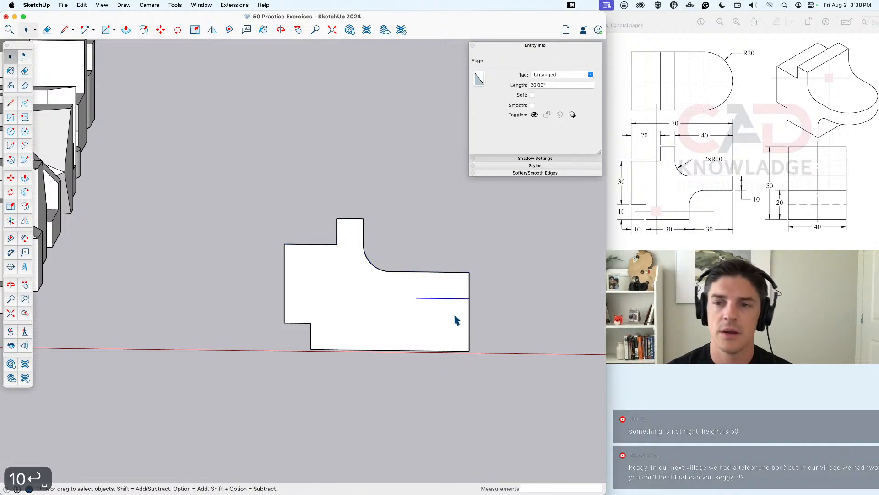
Step: Mark 30 inches along the bottom edge from its outer corner and draw a 10-inch vertical line up from that point
middle_drag(457, 320, 426, 352)
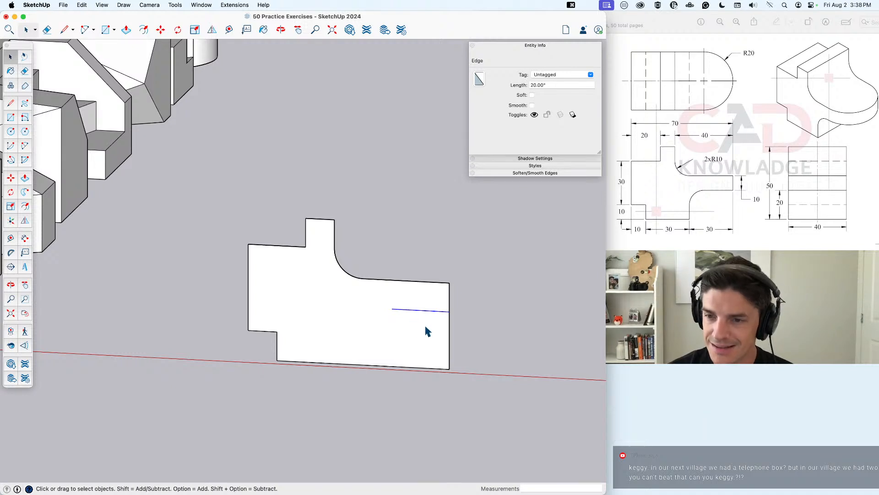
key(l)
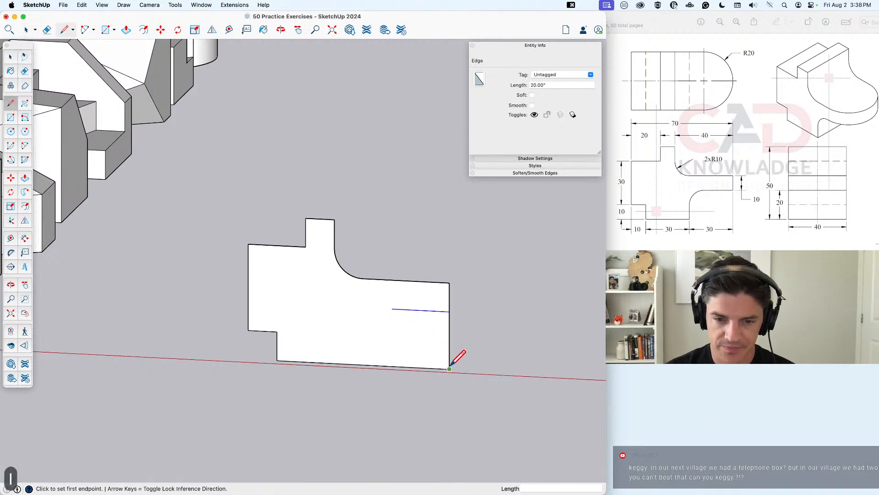
click(450, 369)
text(30)
key(Return)
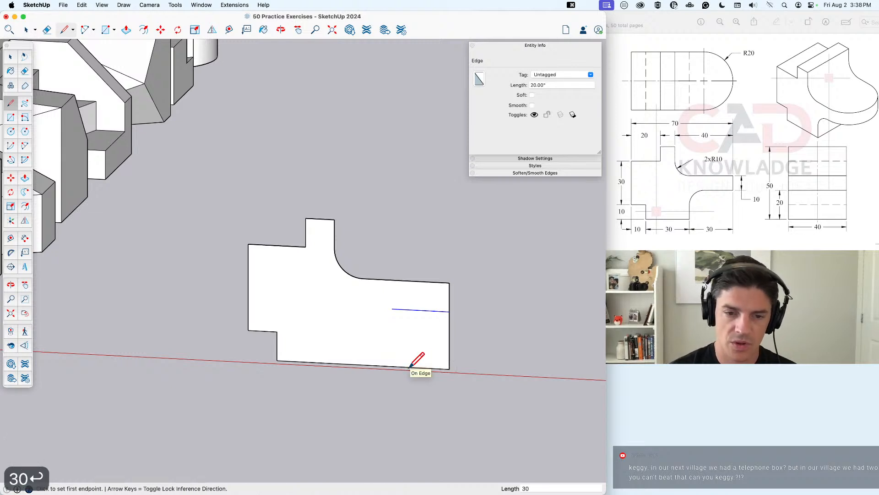
click(364, 364)
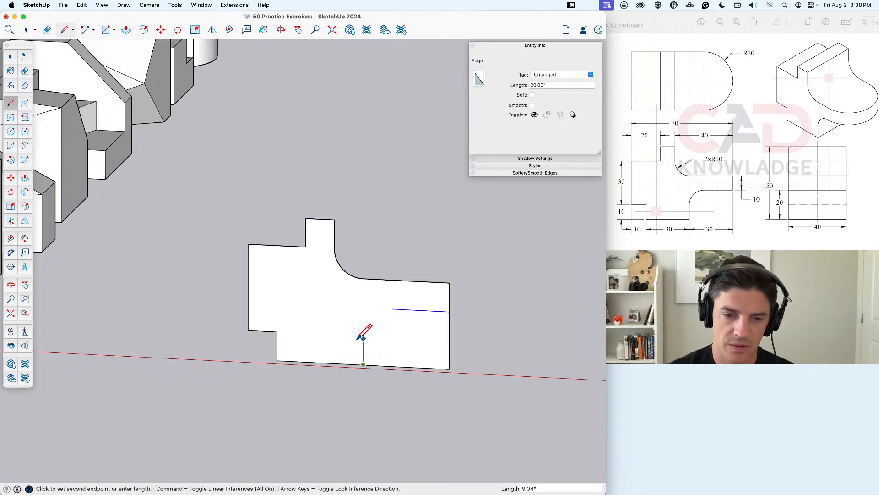
text(10)
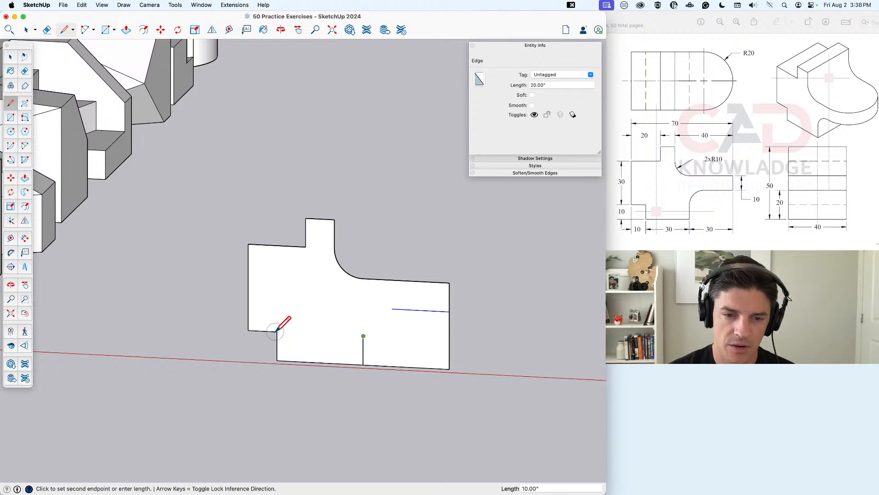
key(Return)
Step: Join the vertical and horizontal line ends with a tangent arc and erase the surplus outer corner edges
key(a)
click(364, 336)
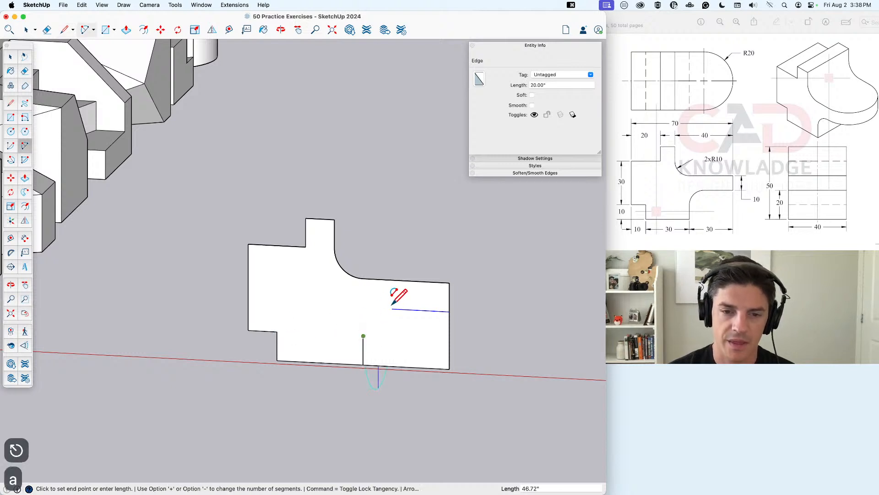
click(394, 310)
key(e)
drag(448, 340, 418, 373)
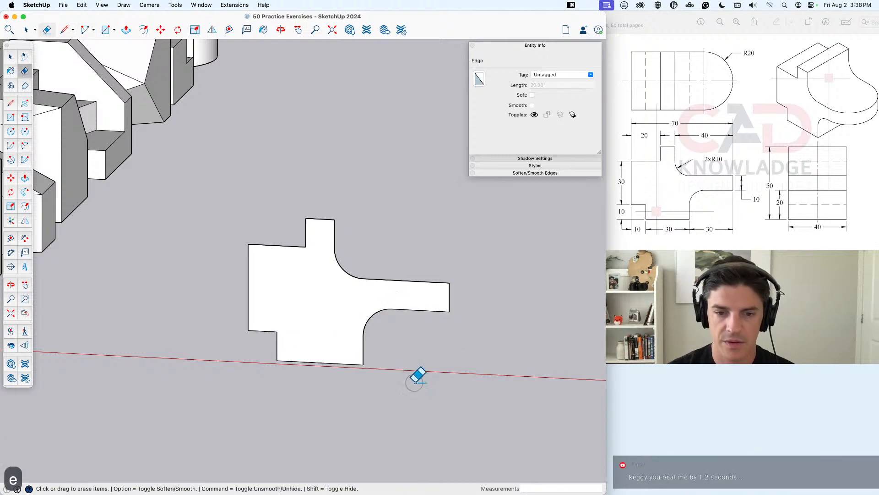
key(space)
middle_drag(373, 320, 460, 328)
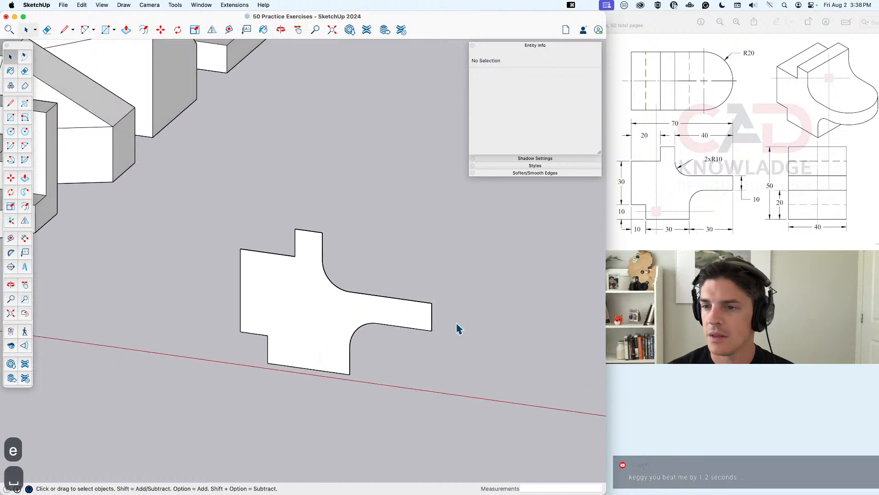
key(p)
click(335, 306)
key(super+z)
click(339, 314)
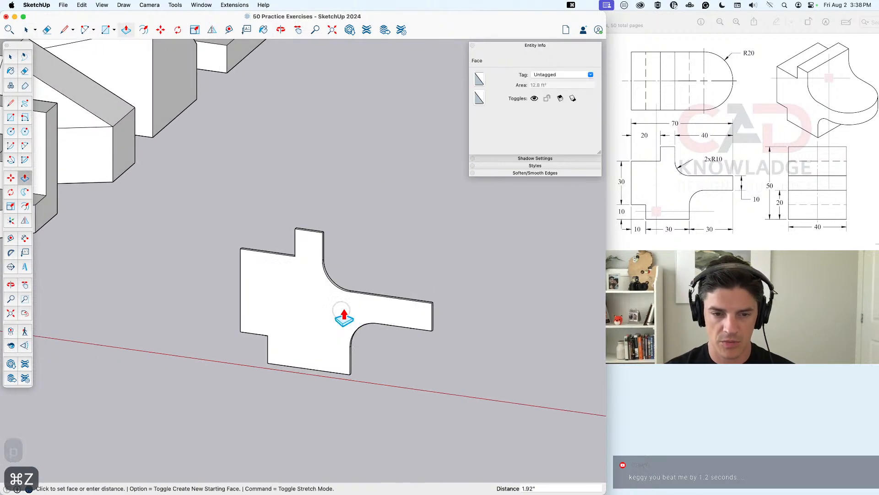
key(space)
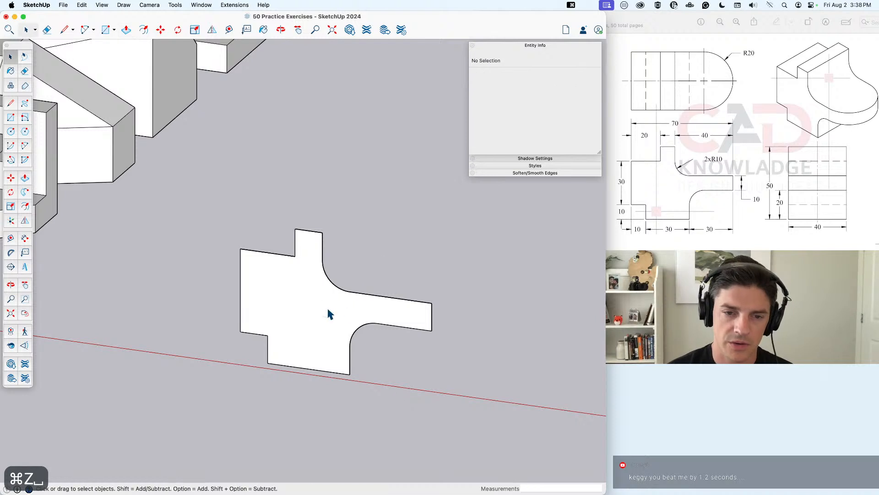
Step: Weld all the outline edges of the profile into one continuous curve
double_click(336, 293)
shift+click(344, 301)
right_click(344, 293)
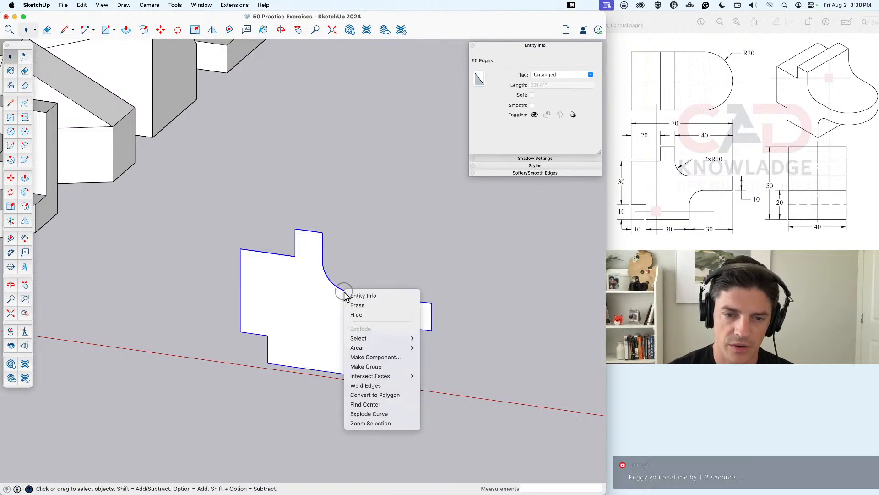
click(372, 386)
Step: Extrude the profile face 40 inches with Push/Pull
key(p)
click(320, 341)
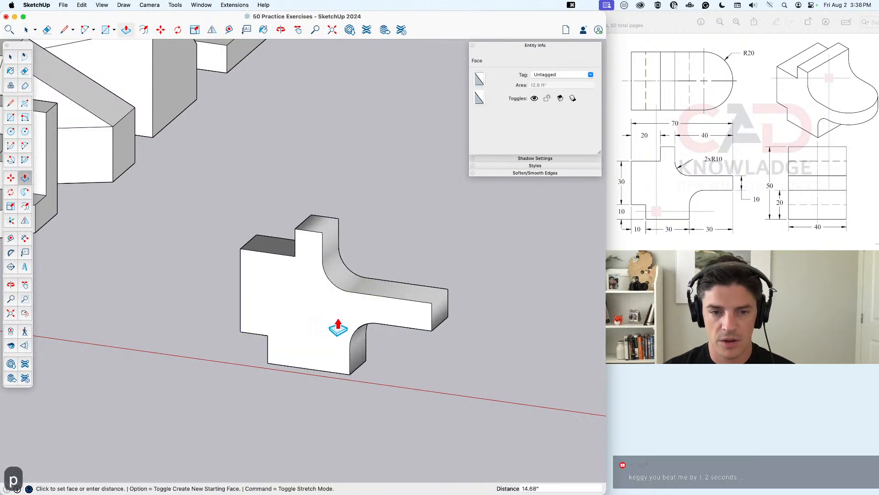
text(40)
key(Return)
middle_drag(423, 312, 373, 321)
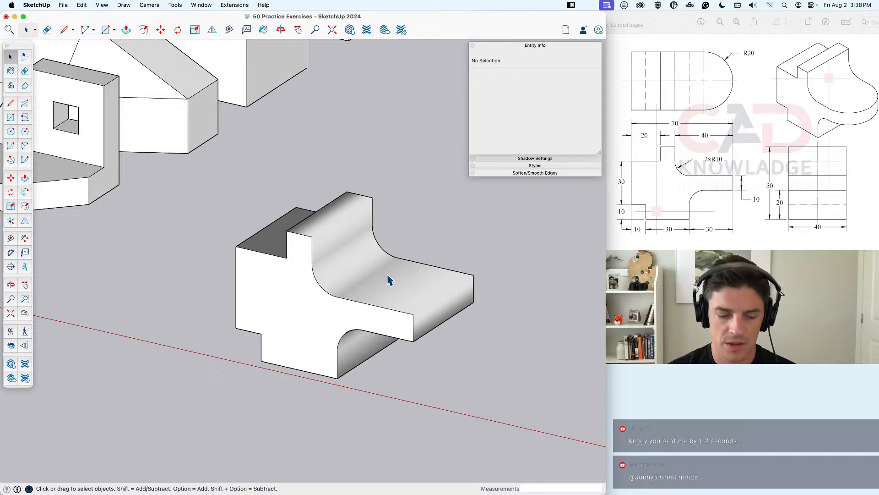
Step: Turn on hidden geometry for the model and show the part in top view
key(super+1)
scroll(499, 384, down, 2)
shift+middle_drag(495, 381, 261, 150)
scroll(401, 318, up, 2)
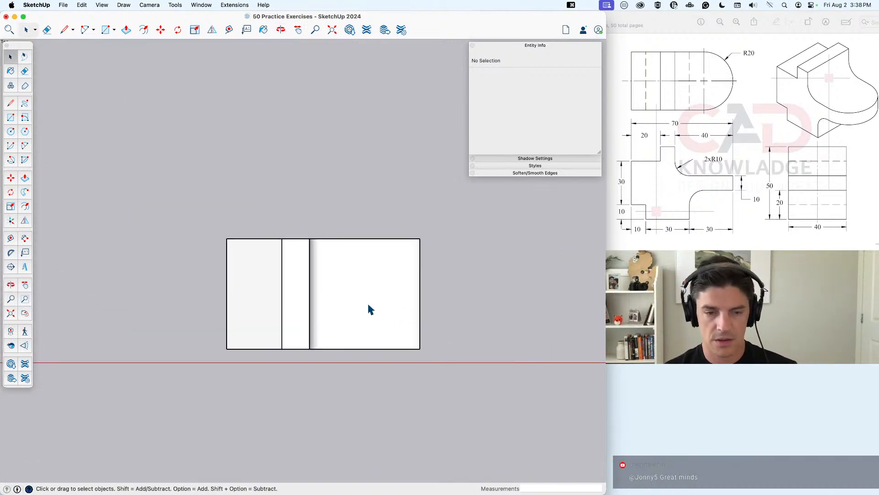
middle_drag(370, 308, 397, 319)
key(super+1)
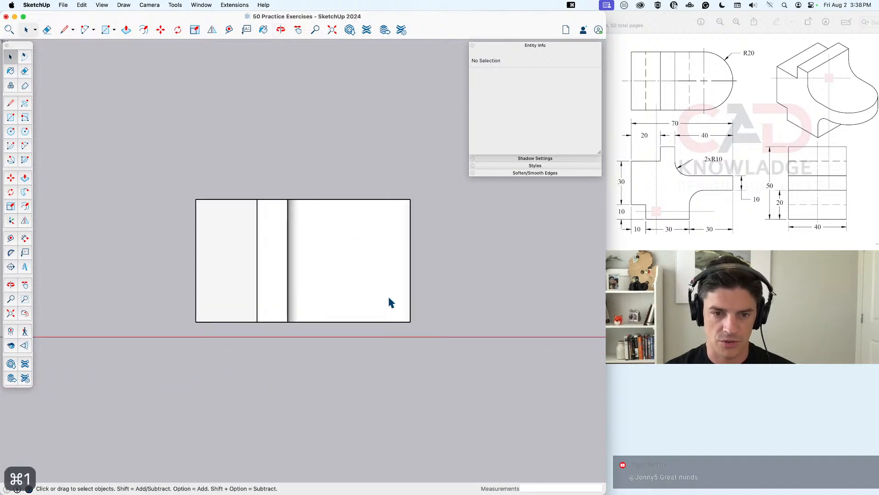
key(shift+h)
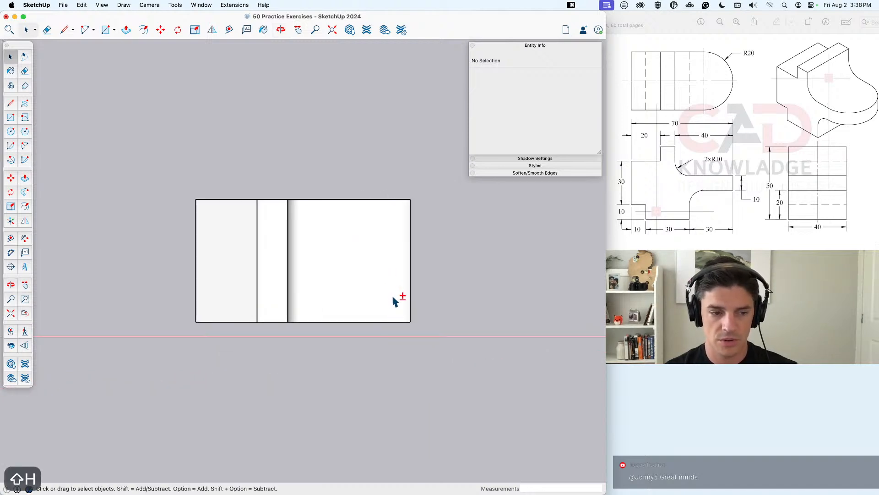
middle_drag(394, 301, 378, 254)
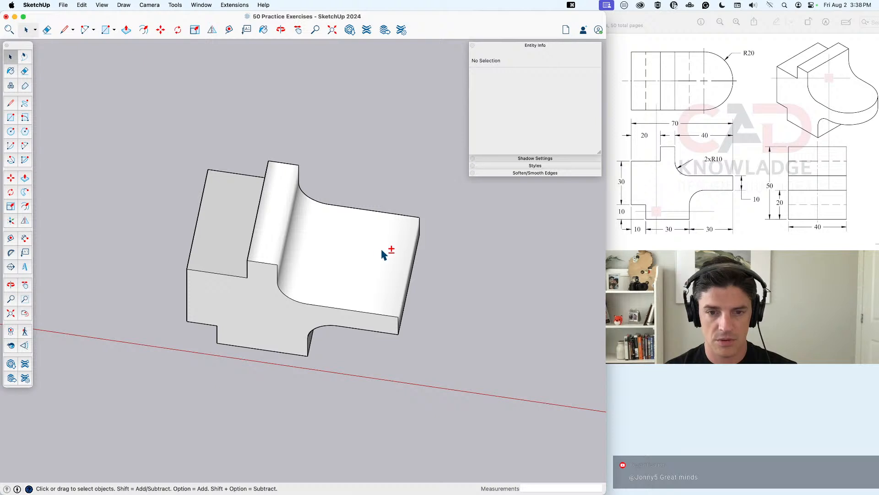
key(shift+g)
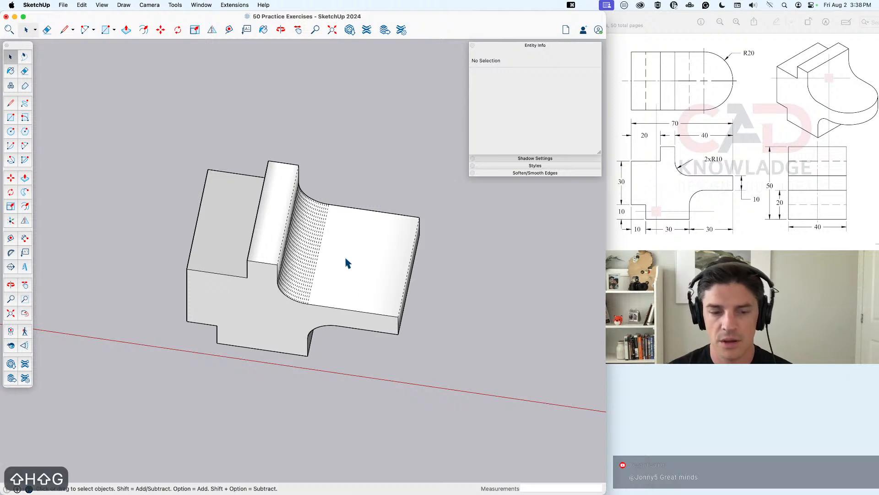
key(super+1)
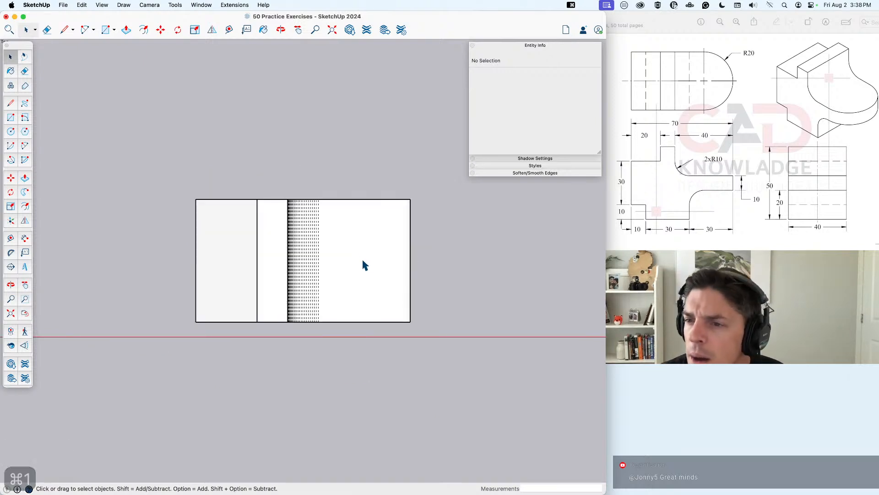
Step: Place a guide line 20 inches inward from the tongue's end edge
key(t)
click(411, 278)
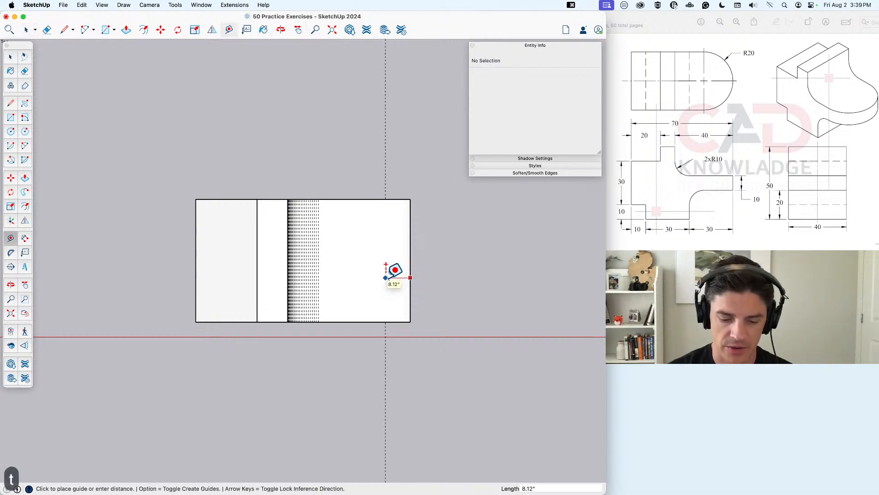
text(20)
key(Return)
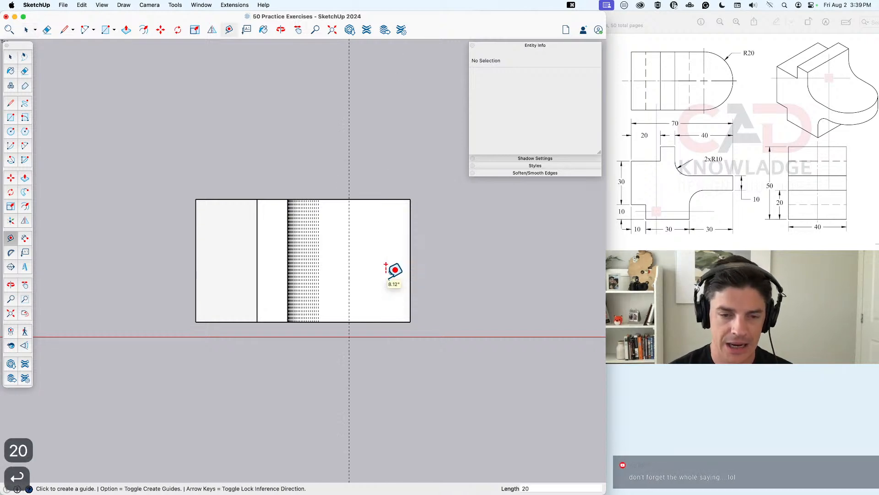
Step: Draw a 180° arc across the tongue's full width, centred on the guide and reaching the end edge
click(11, 145)
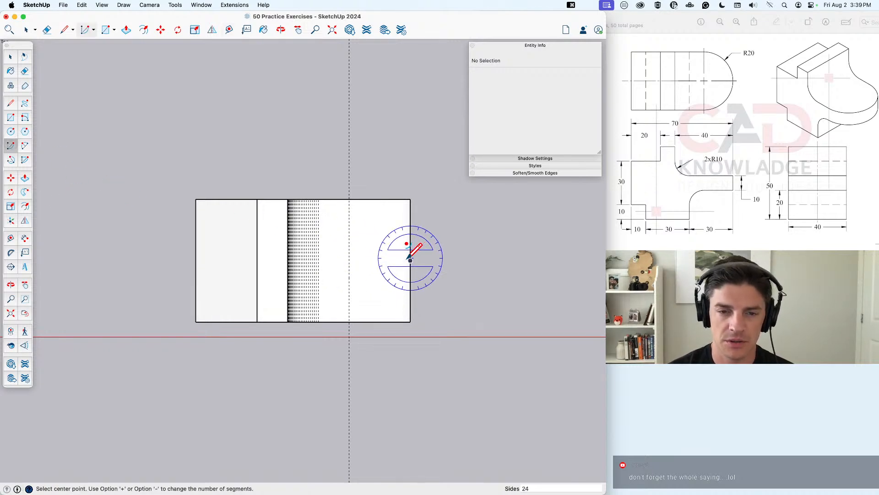
click(349, 260)
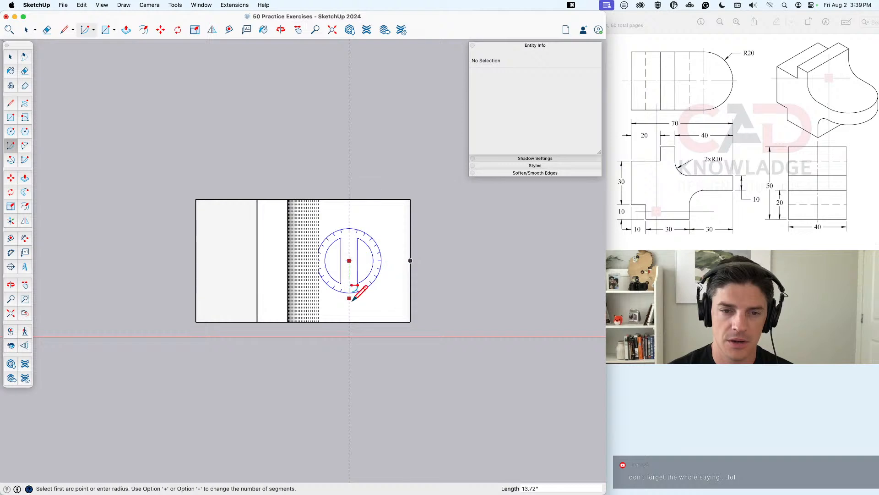
click(349, 322)
click(349, 200)
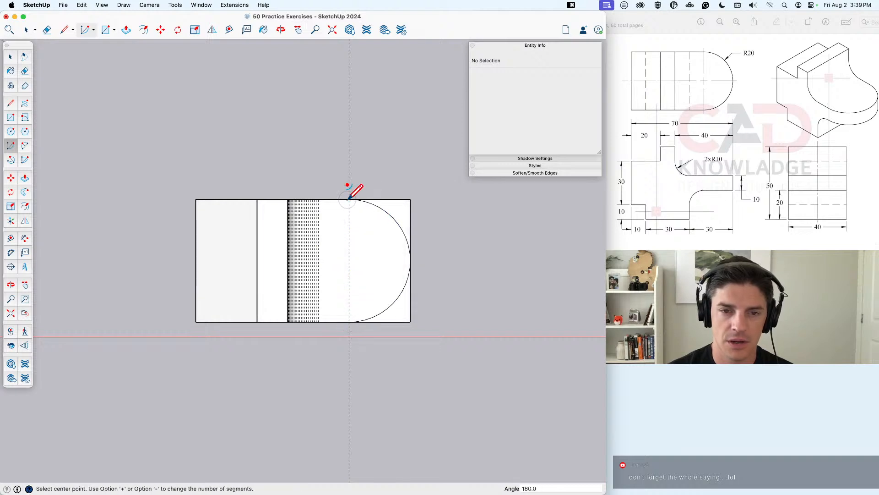
key(space)
Step: Push both corner faces outside the arc down 10 inches through the tongue to cut them away
middle_drag(384, 246, 314, 151)
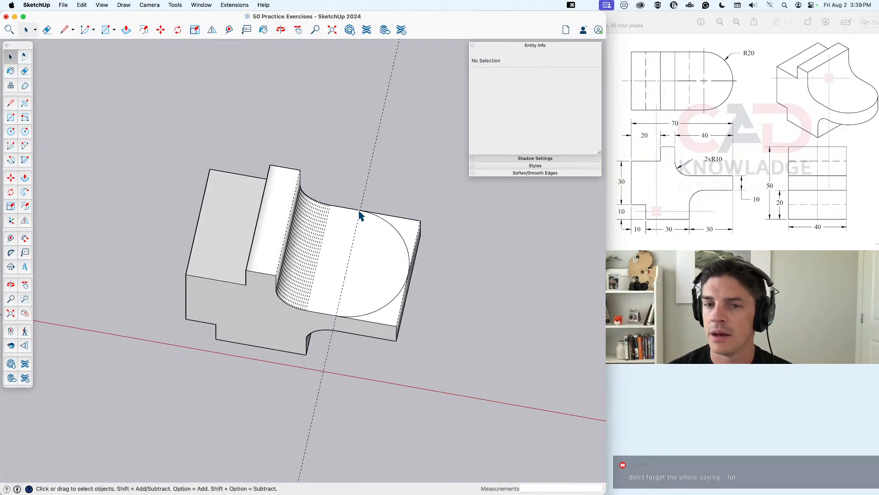
key(p)
click(413, 235)
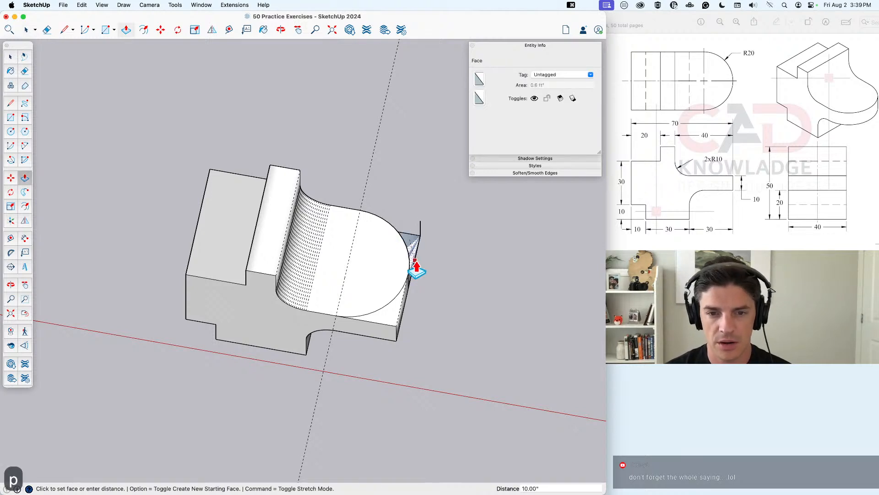
click(416, 265)
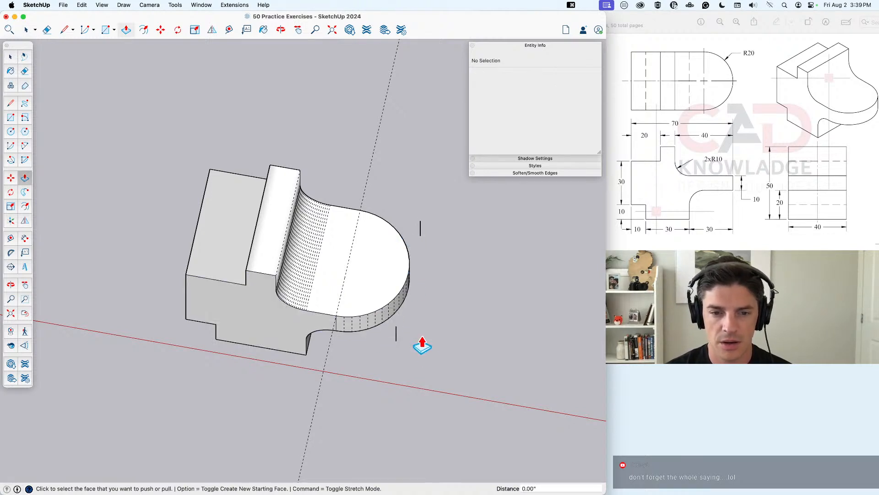
Step: Erase the leftover vertical corner edges and the guide line, and turn off hidden geometry
key(e)
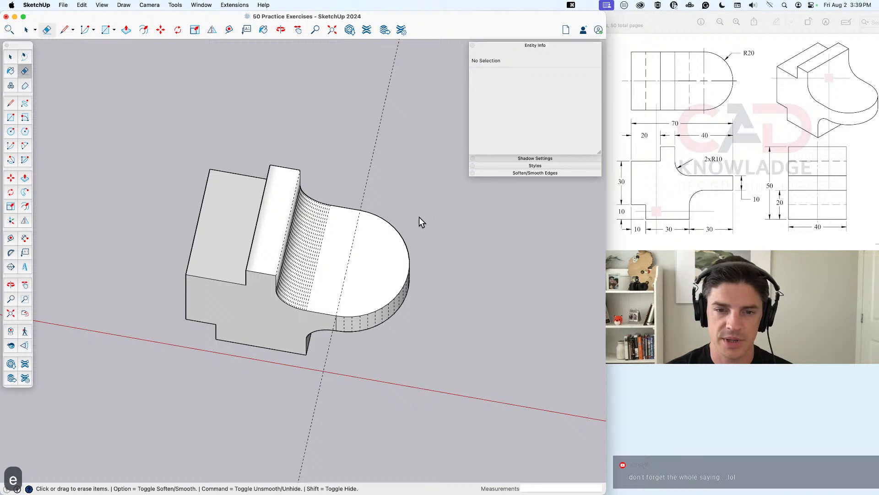
key(space)
key(e)
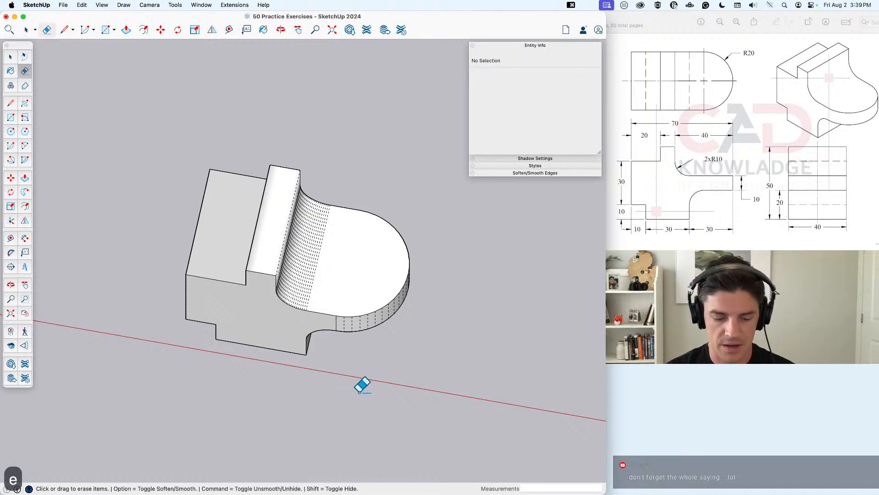
key(shift+g)
Step: Soften the vertical seam edges on the tongue's side and rounded end
key(o)
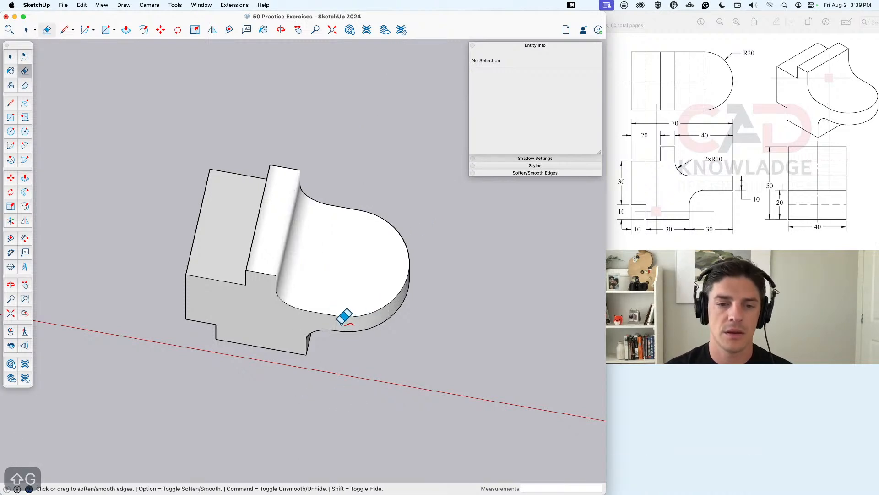
drag(345, 310, 214, 253)
middle_drag(214, 253, 246, 261)
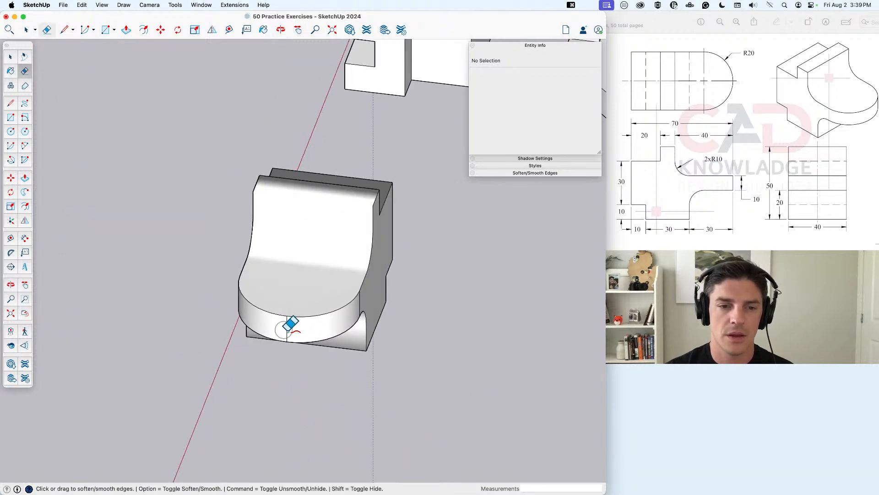
drag(286, 330, 302, 321)
Step: Select all of the finished bracket's geometry and turn it into a group
mouse_move(382, 298)
middle_down()
mouse_move(337, 295)
mouse_move(330, 308)
mouse_move(589, 267)
mouse_move(44, 320)
mouse_move(278, 241)
mouse_move(377, 290)
mouse_move(323, 284)
mouse_move(378, 329)
middle_up()
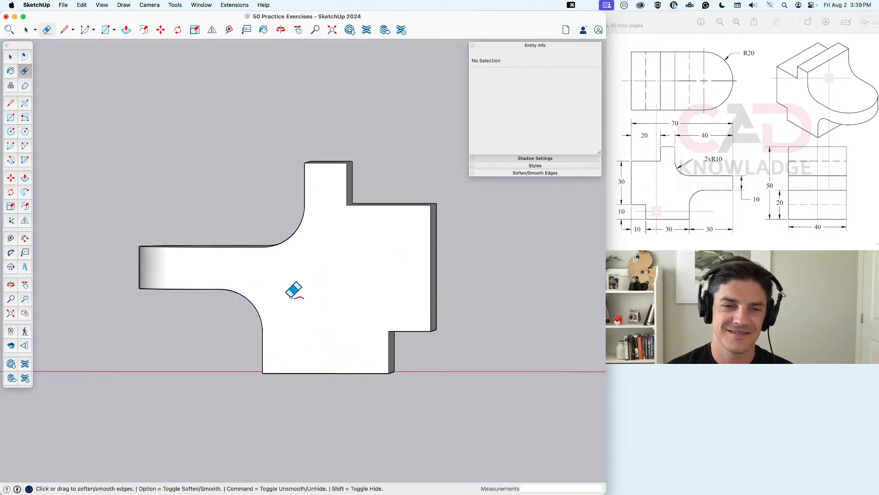
mouse_move(290, 300)
middle_down()
mouse_move(216, 280)
mouse_move(310, 305)
mouse_move(337, 330)
mouse_move(304, 348)
mouse_move(310, 366)
middle_up()
scroll(310, 305, down, 3)
key(space)
scroll(296, 313, down, 4)
triple_click(310, 366)
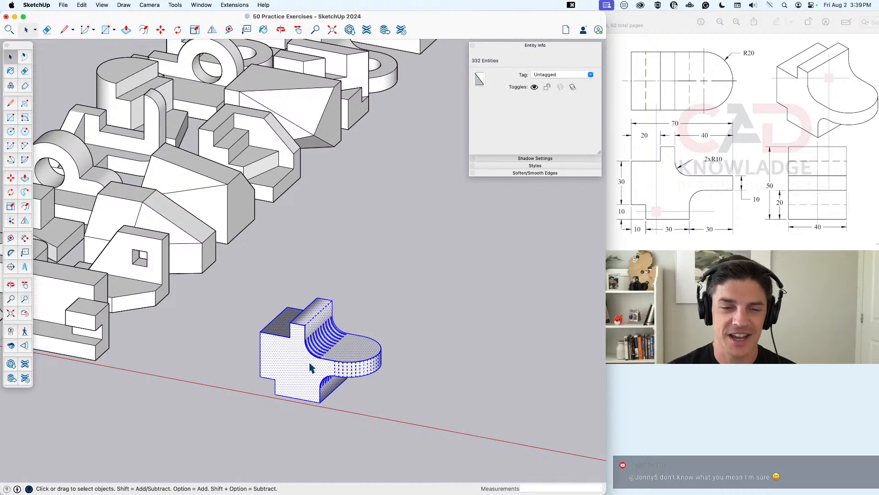
right_click(310, 366)
click(342, 399)
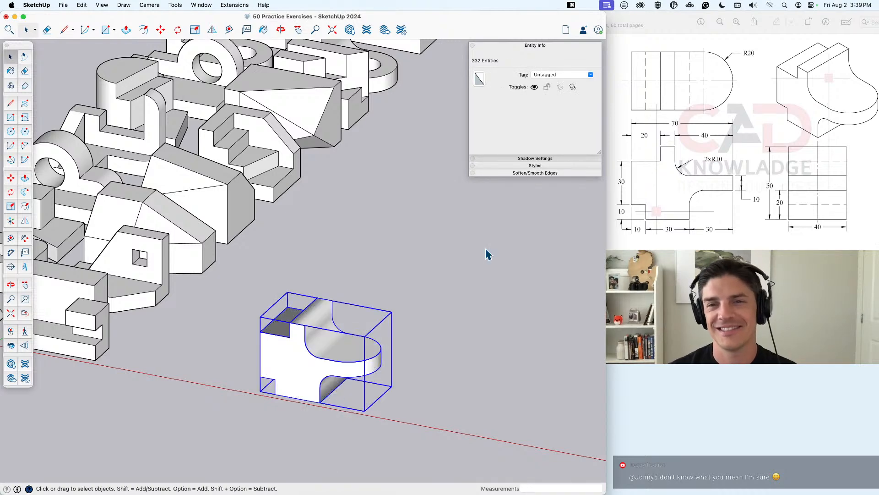
Step: Enter "Practice – 21" as the bracket group's instance name
click(748, 190)
click(514, 333)
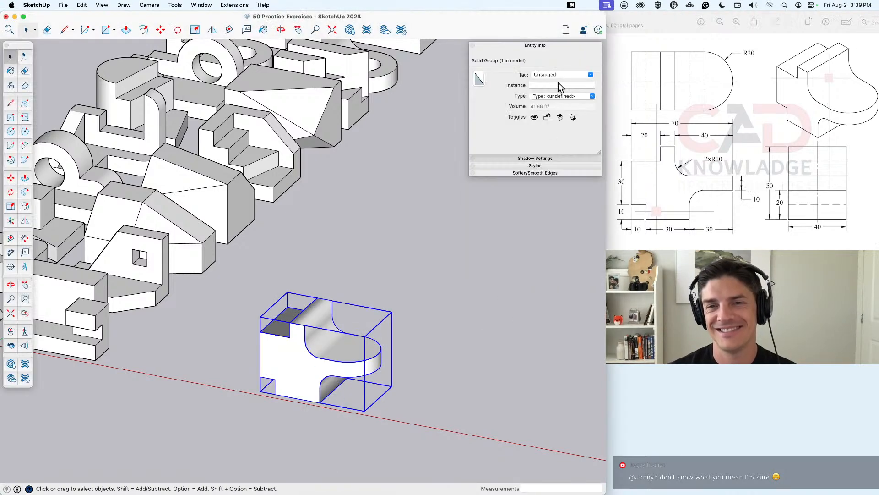
text(Practic)
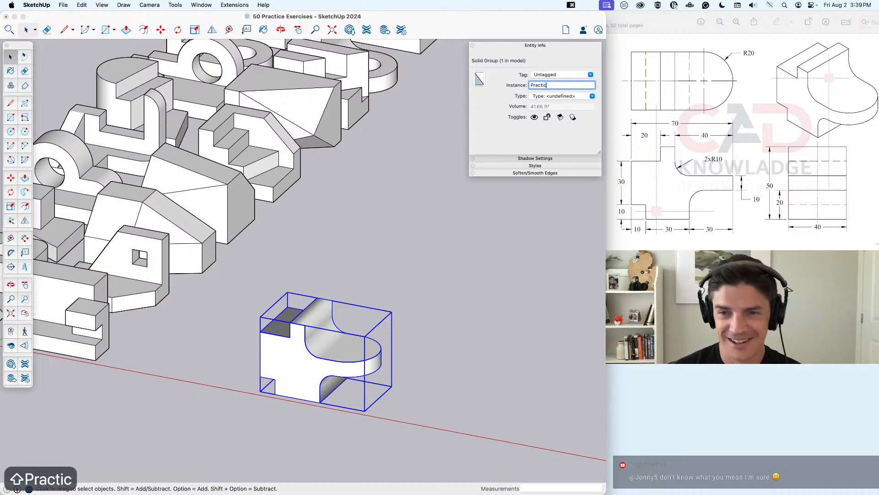
text(e – 21)
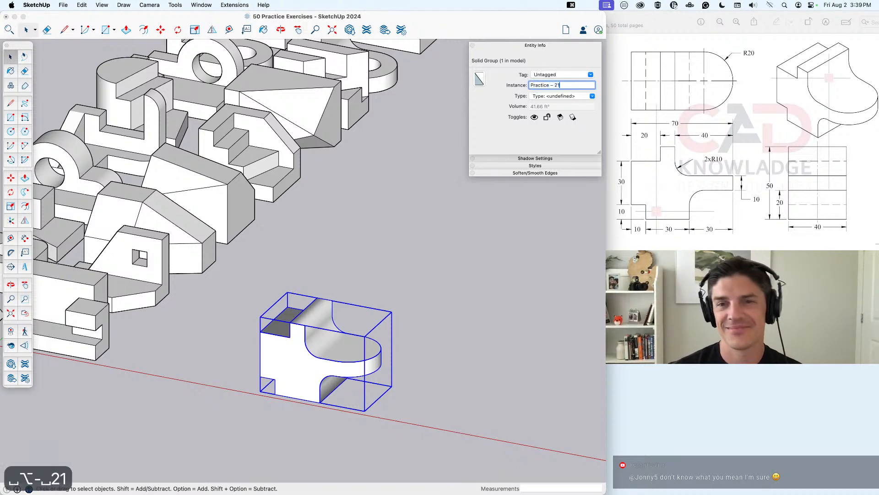
Step: Set the bracket group's instance name to "mm"
scroll(332, 318, down, 2)
text(m)
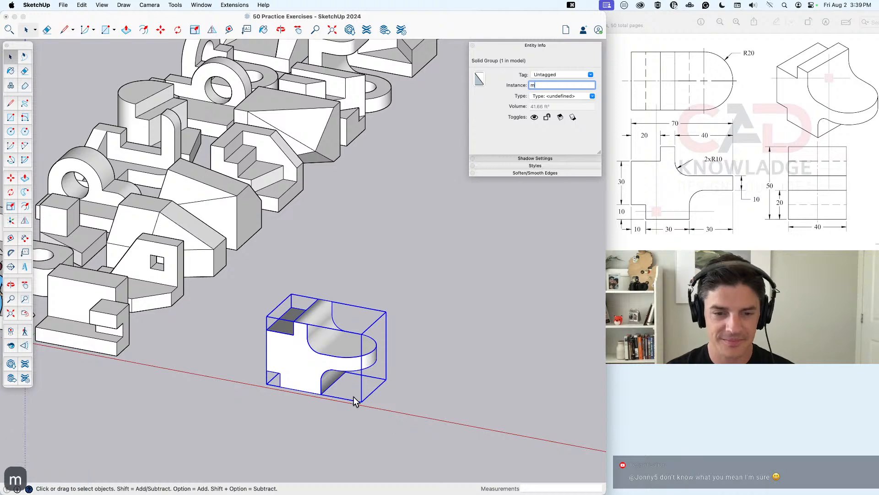
text(m)
key(Return)
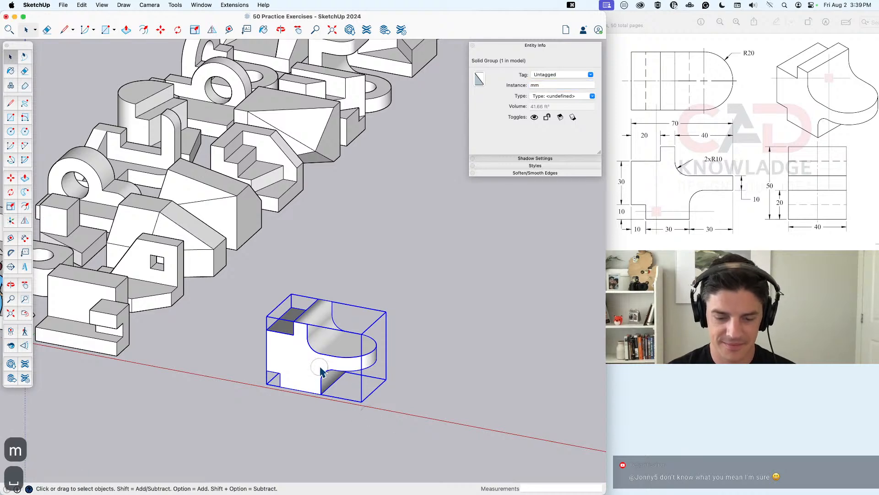
Step: Move the bracket group along the red axis to sit beside the other finished exercise models, and deselect it
key(m)
click(360, 400)
click(238, 379)
key(space)
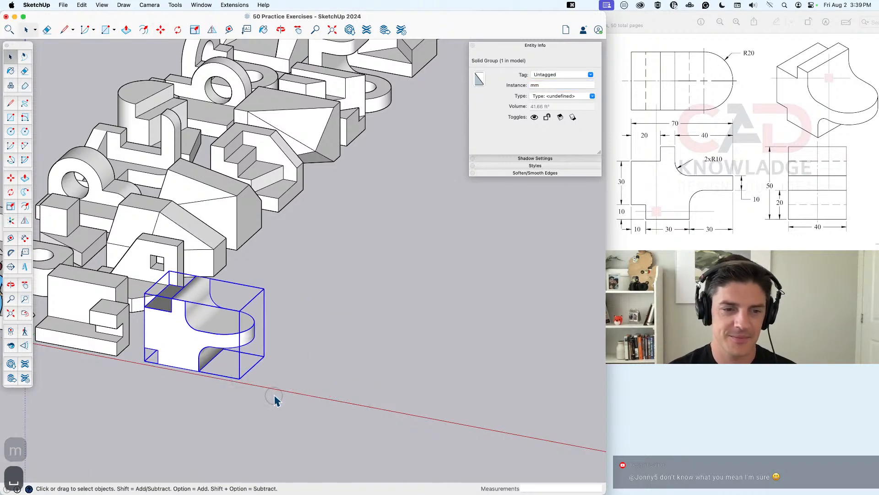
click(296, 377)
scroll(295, 377, down, 3)
shift+middle_drag(296, 377, 329, 407)
scroll(354, 376, down, 2)
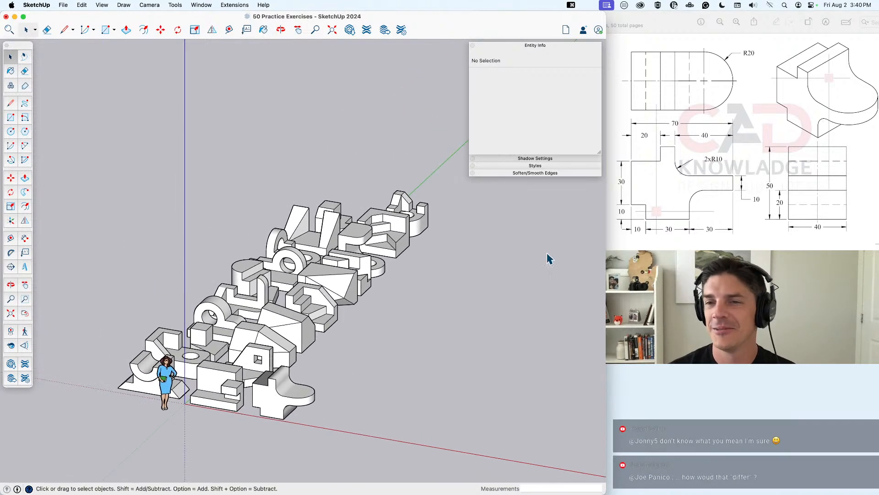
Step: Switch to Preview, open the reference drawing 22.jpg, and return to SketchUp
click(733, 179)
scroll(528, 166, down, 2)
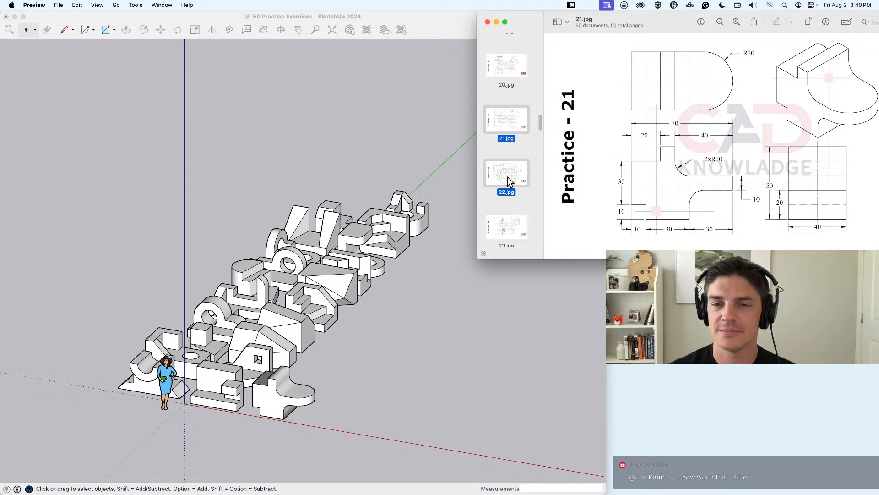
click(508, 177)
click(399, 370)
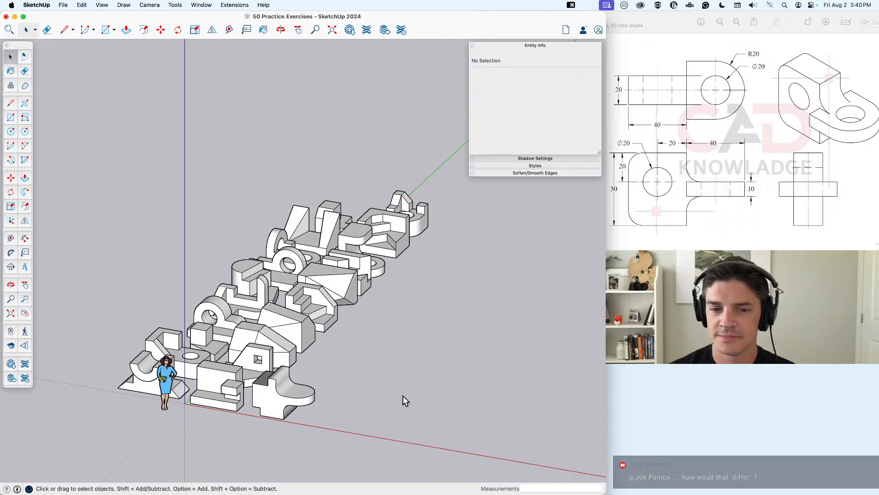
shift+middle_drag(403, 394, 344, 374)
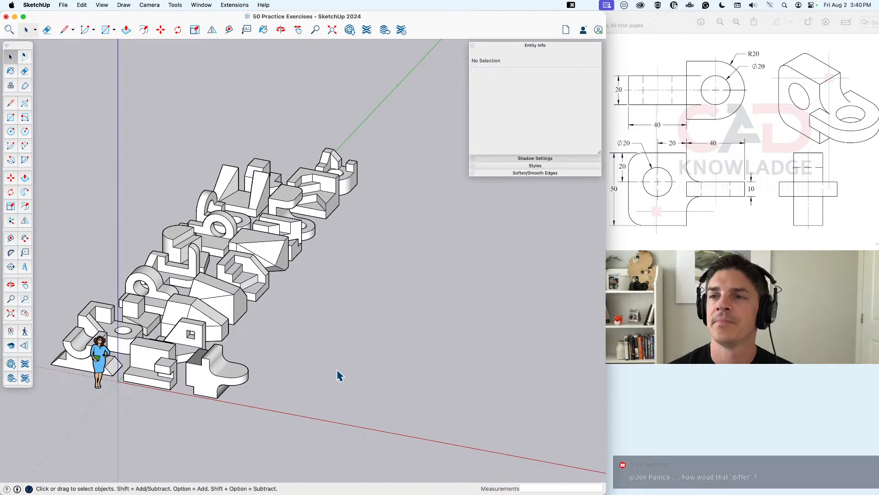
click(662, 28)
click(509, 374)
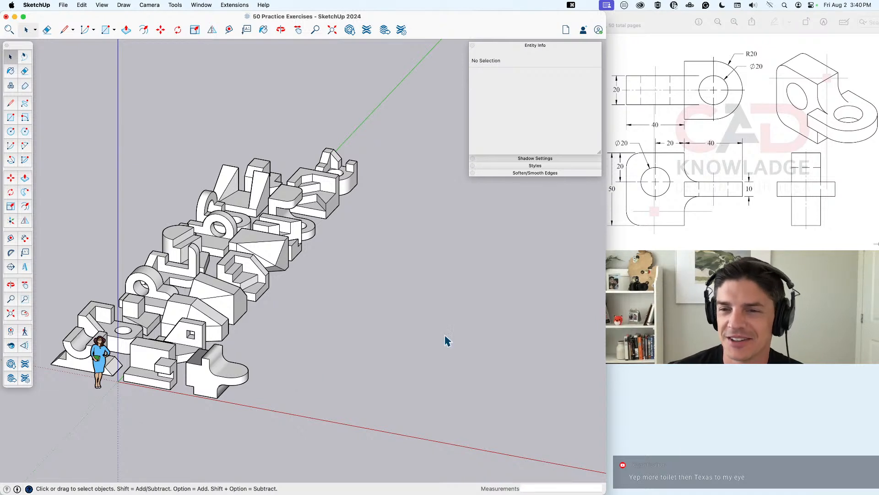
click(715, 227)
scroll(506, 172, down, 3)
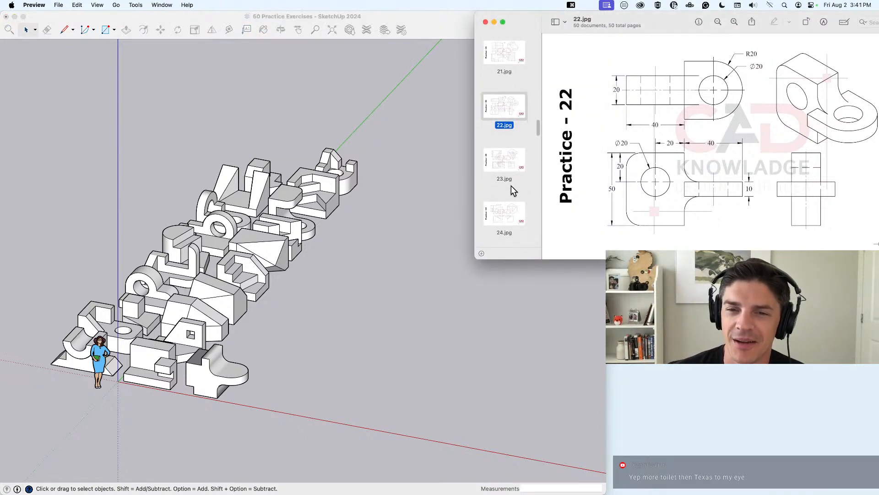
scroll(512, 188, up, 2)
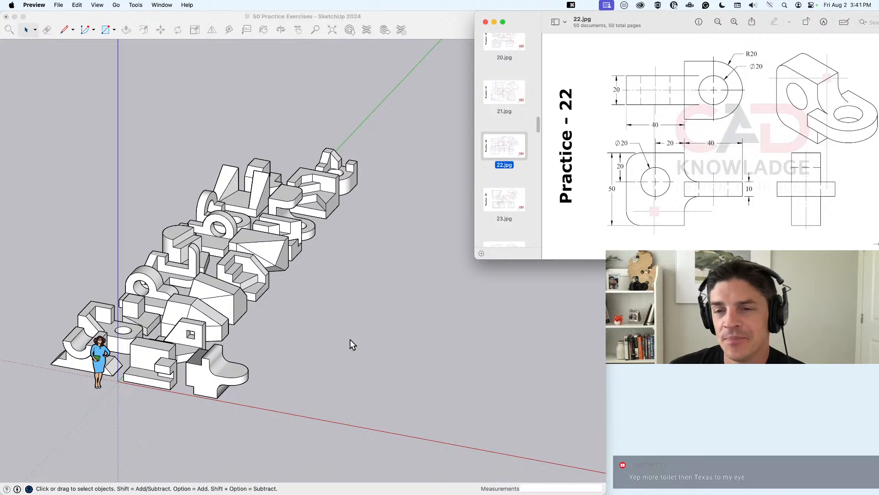
click(293, 377)
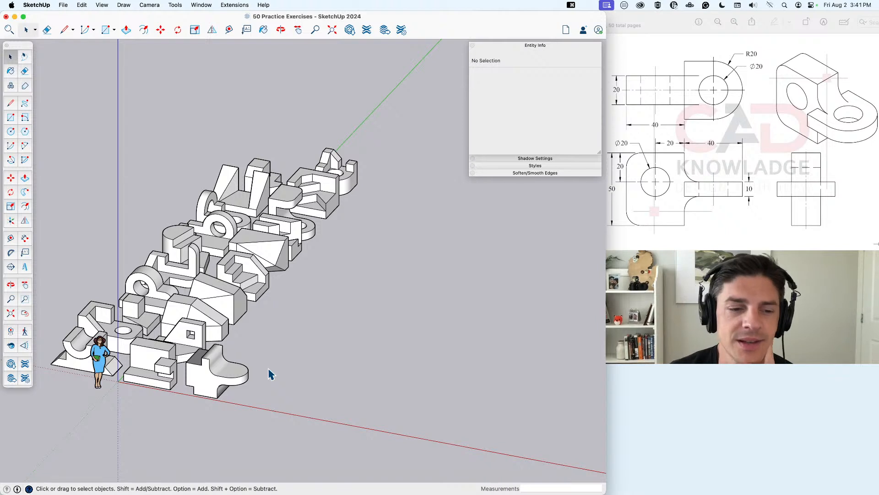
click(719, 235)
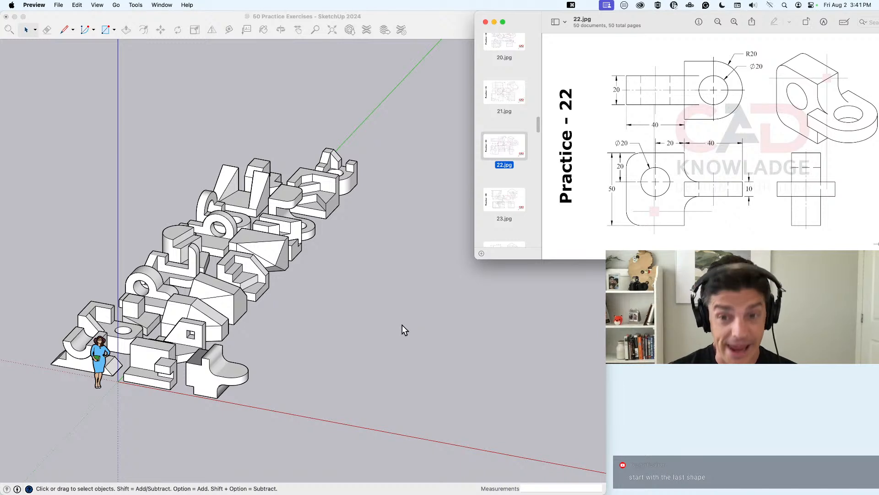
click(422, 338)
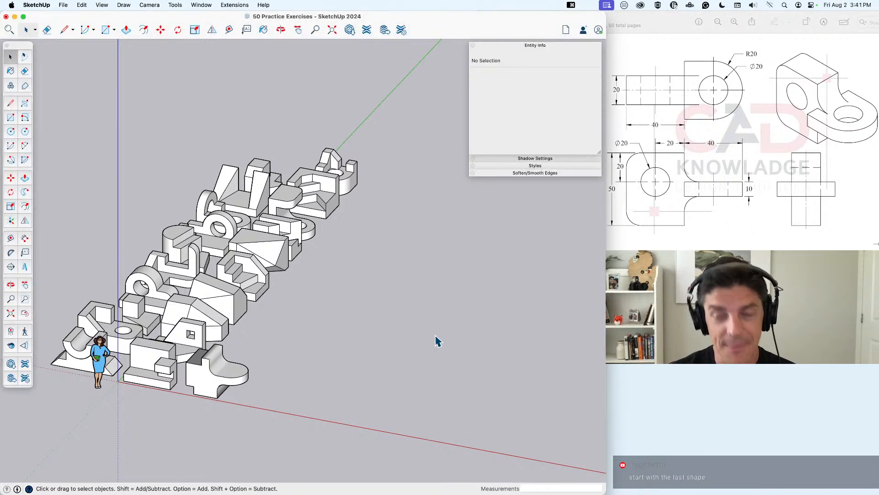
Step: Draw a 40 × 20 inch rectangle on the ground in the open space beside the finished models
mouse_move(275, 382)
middle_down()
mouse_move(280, 373)
mouse_move(287, 379)
middle_up()
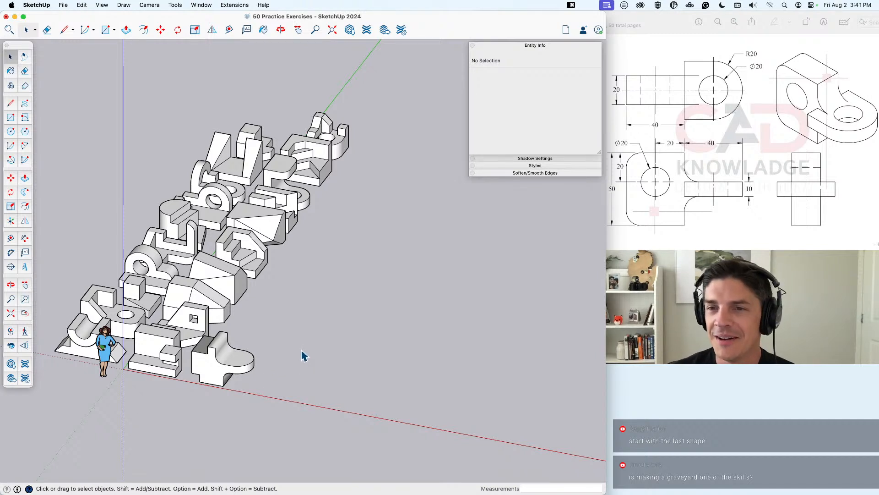
key(r)
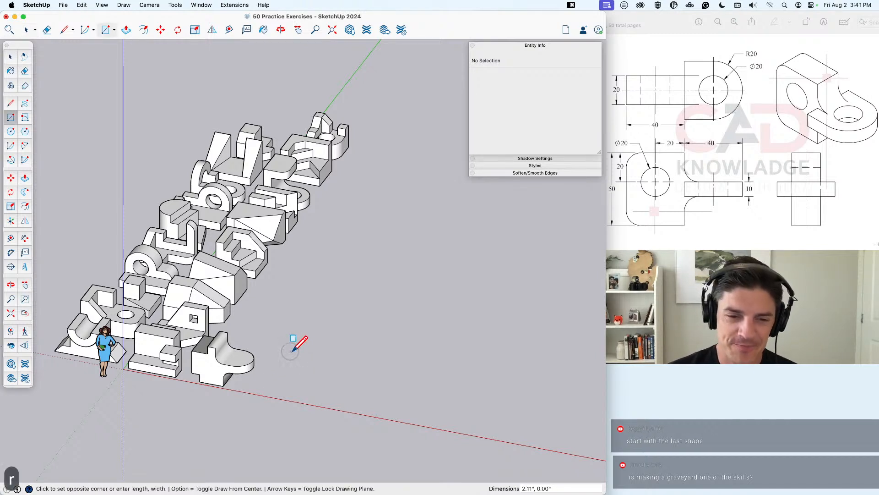
click(290, 351)
text(40,20)
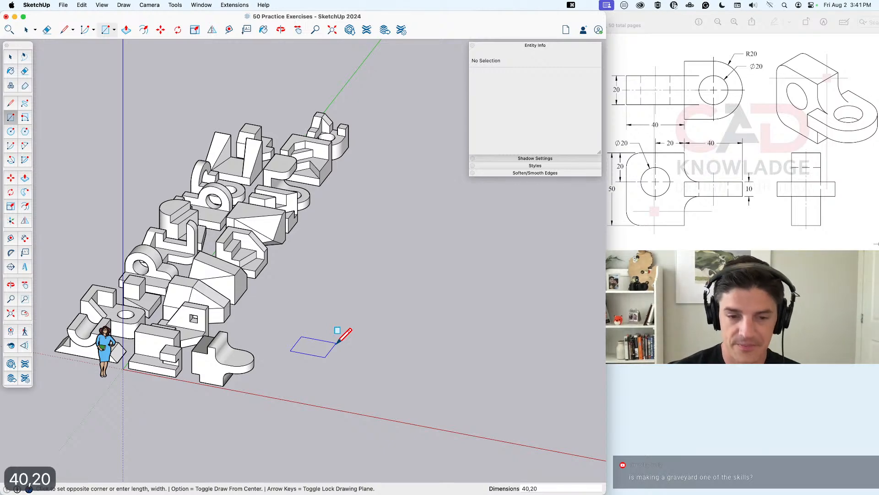
key(Return)
key(space)
scroll(327, 353, up, 3)
mouse_move(328, 352)
middle_down()
mouse_move(308, 383)
mouse_move(353, 385)
mouse_move(339, 378)
mouse_move(359, 377)
mouse_move(320, 374)
middle_up()
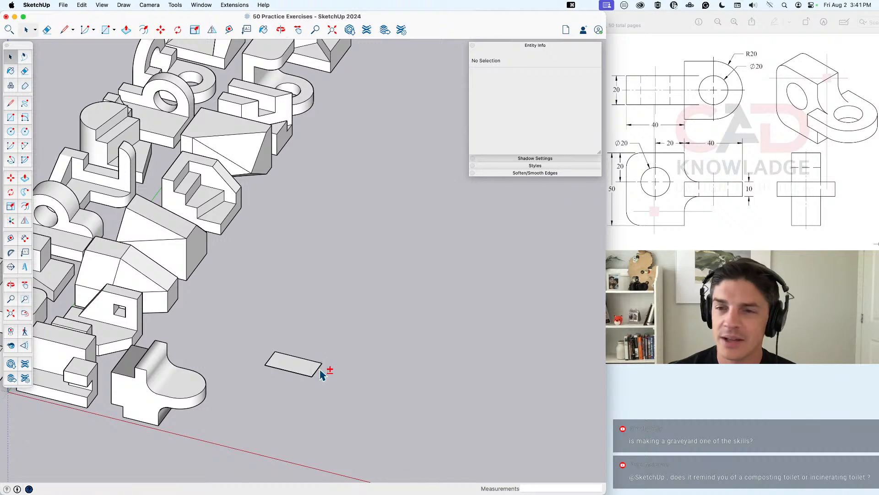
Step: Move the rectangle about 99 inches farther away from the finished models on the ground plane
click(303, 370)
key(m)
click(310, 416)
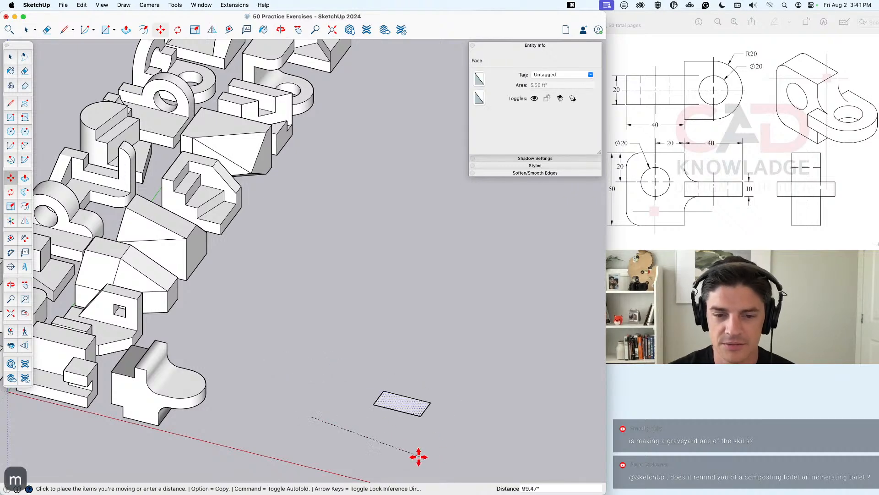
click(415, 455)
key(space)
middle_drag(458, 430, 314, 387)
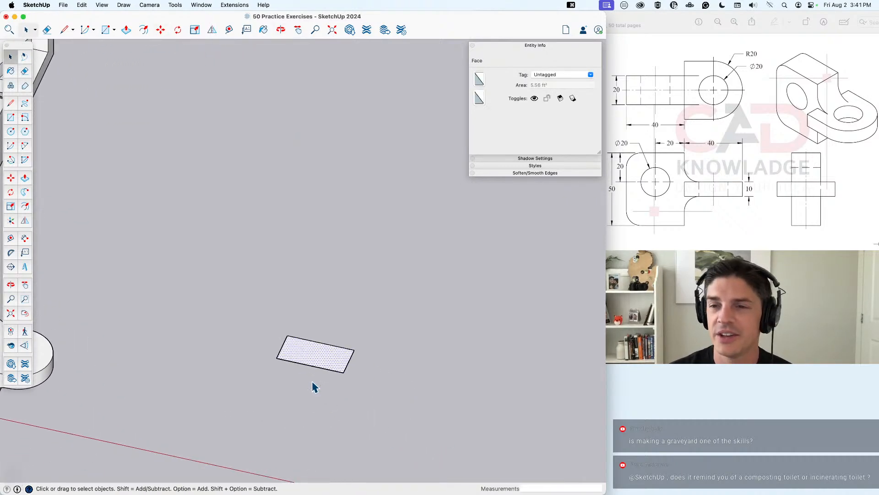
scroll(316, 376, up, 3)
scroll(362, 395, up, 2)
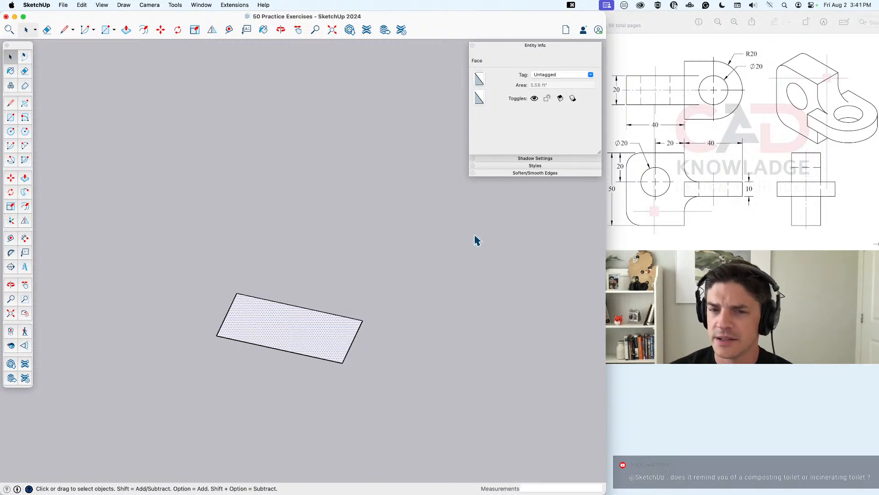
Step: Push/Pull the rectangle up 50 inches into a block
key(p)
click(313, 339)
text(50)
key(Return)
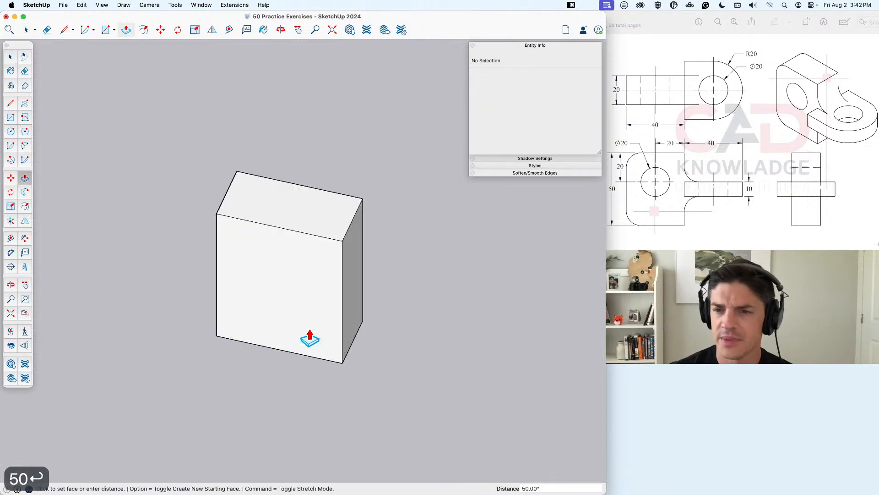
key(space)
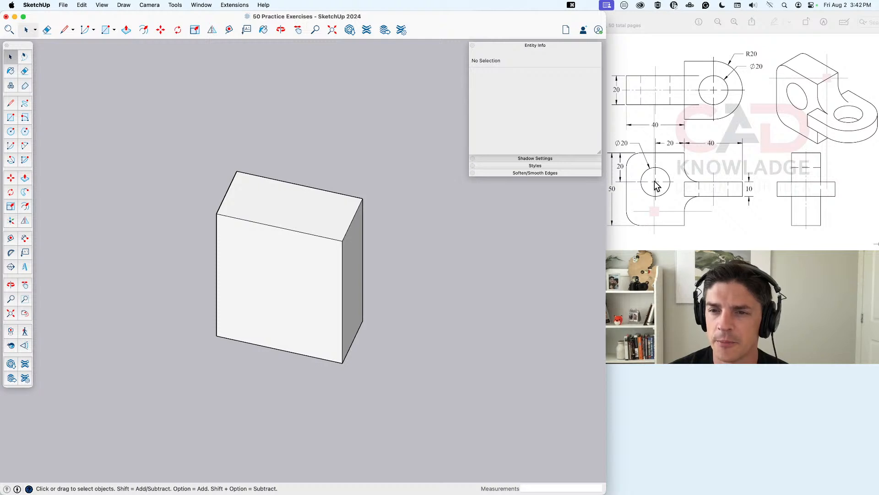
Step: Place a horizontal guide on the block's front face, 20 inches below its top edge
middle_drag(289, 321, 320, 306)
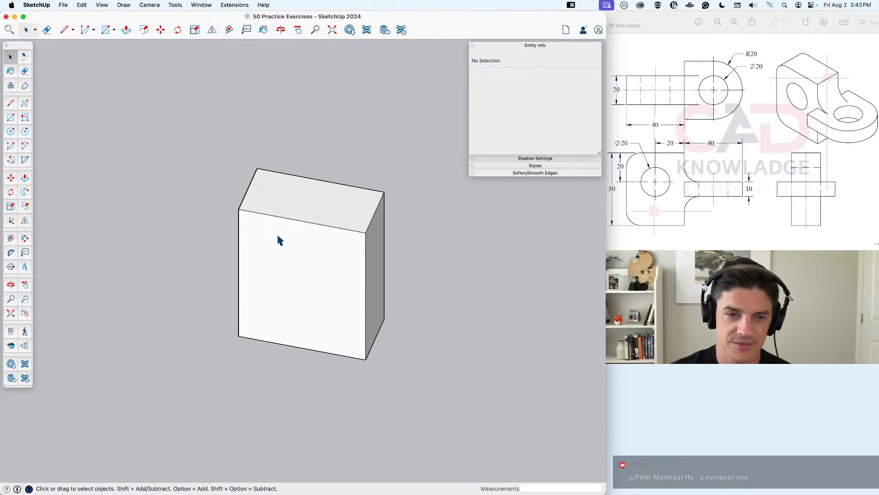
key(r)
key(t)
click(291, 219)
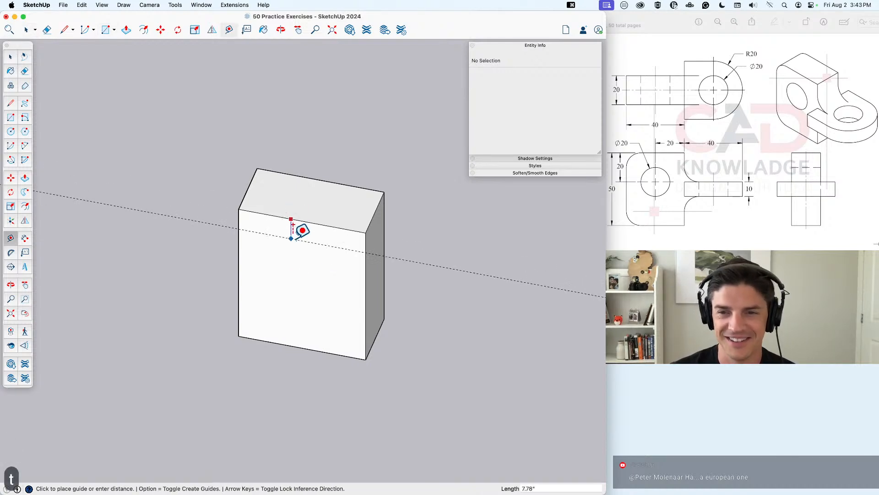
text(20)
key(Return)
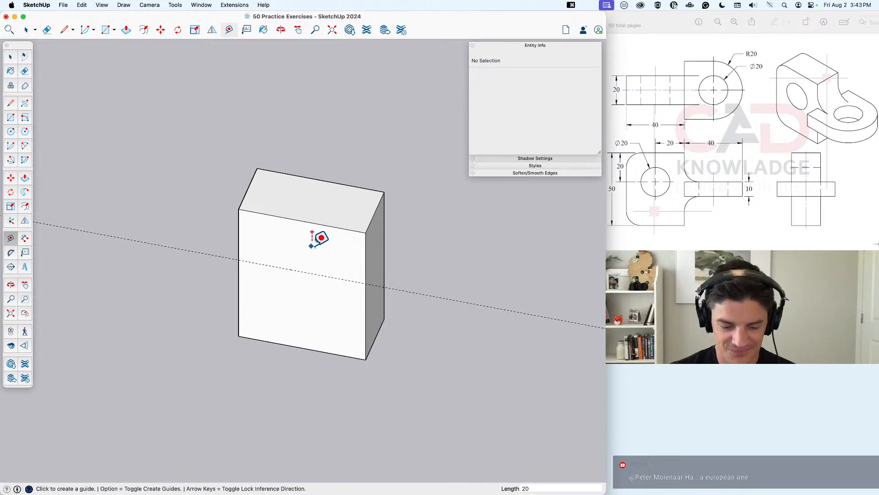
key(space)
Step: Draw a circle with a 10 inch radius on the front face, centred on the guide below the top edge's midpoint
key(c)
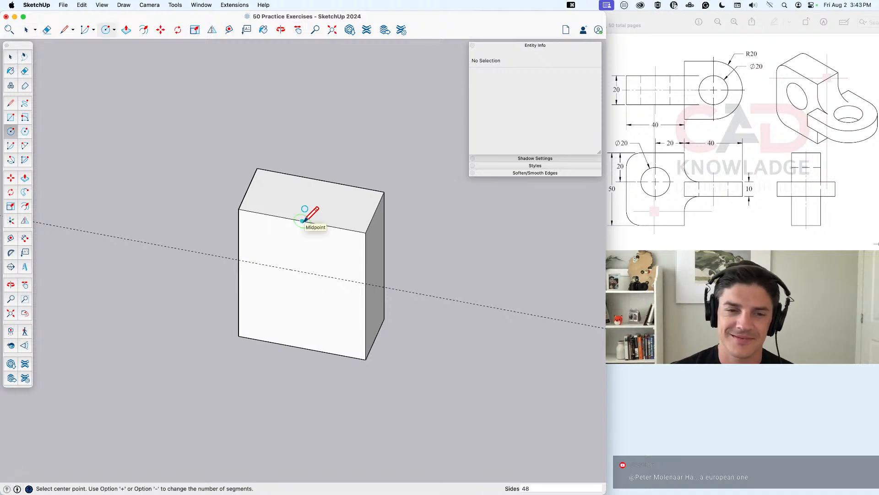
click(303, 271)
text(10)
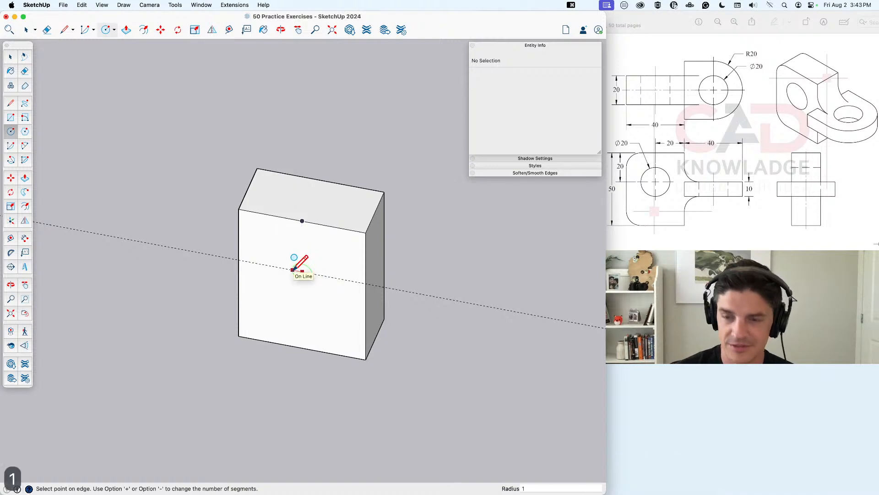
key(Return)
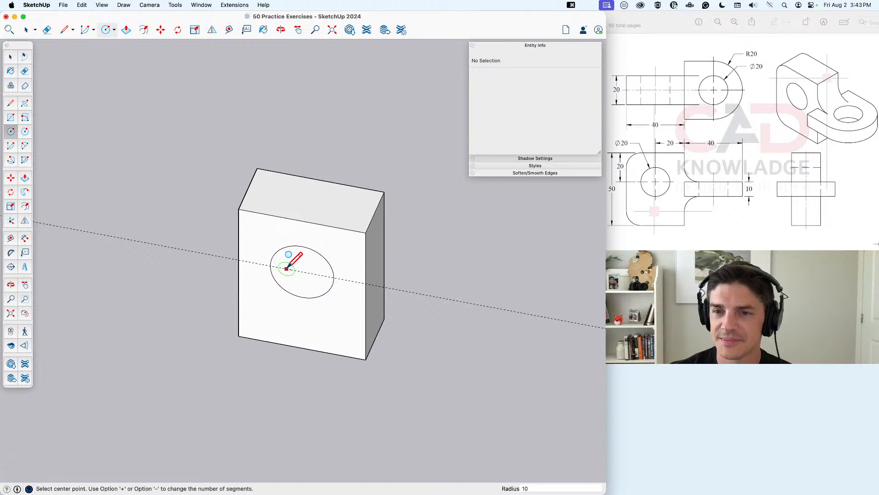
key(space)
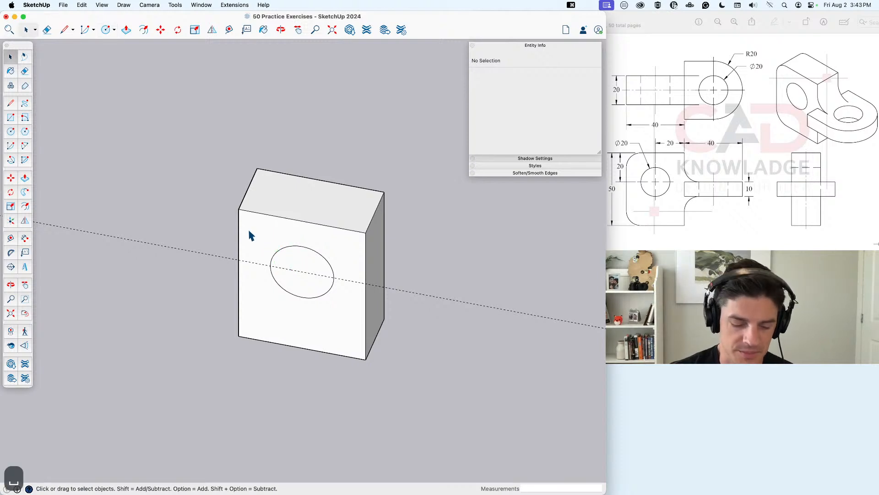
Step: Try to round the upper corner of the block's front face with a tangent arc set to a 10 inch radius
key(a)
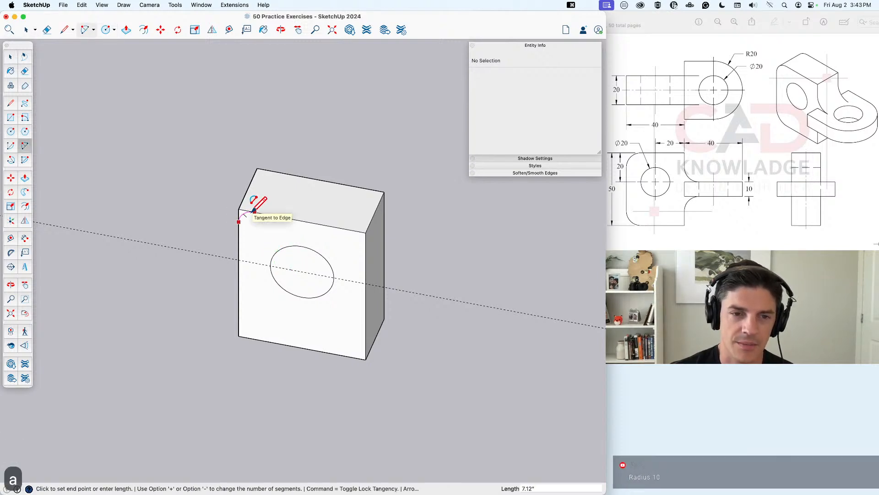
click(252, 211)
key(space)
click(243, 214)
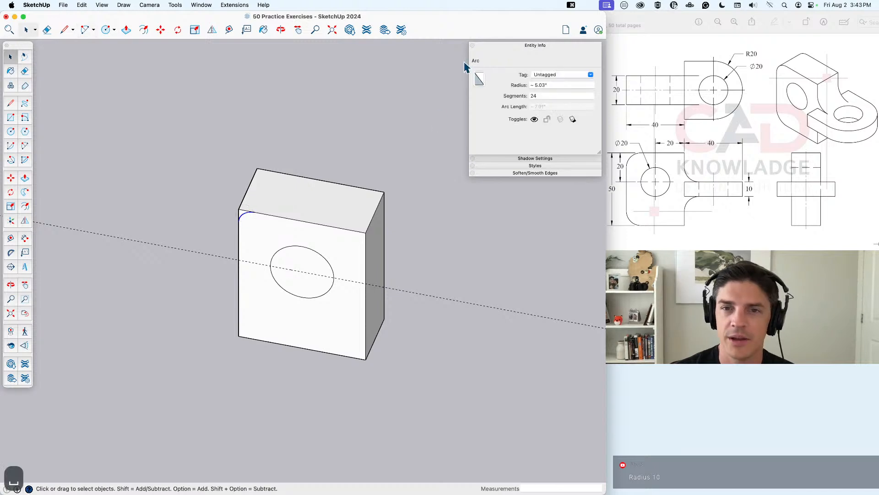
click(566, 84)
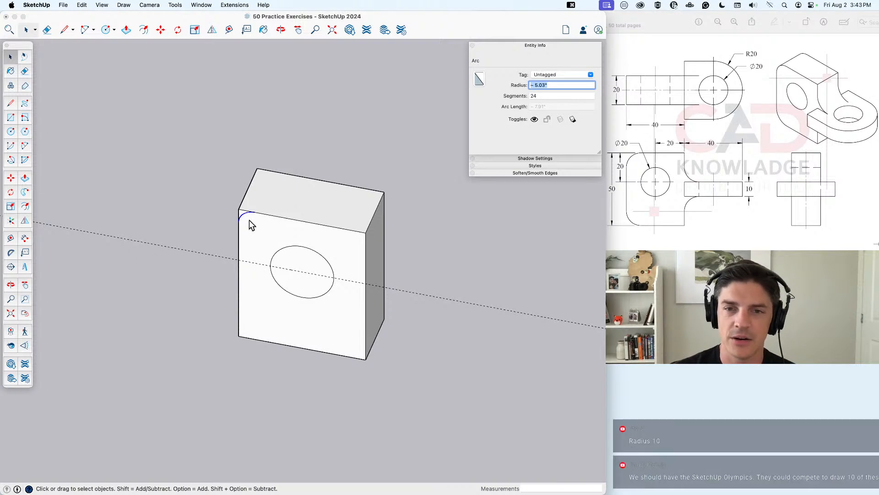
text(10)
key(Return)
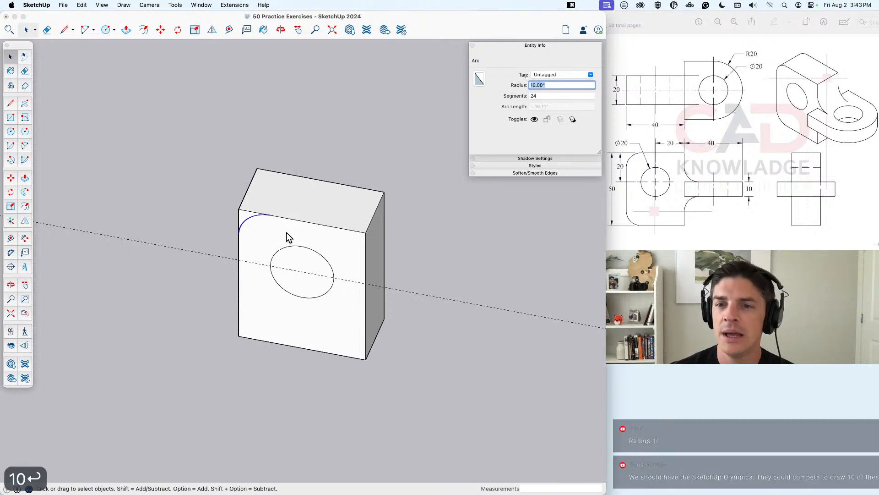
key(super+z)
key(super+z)
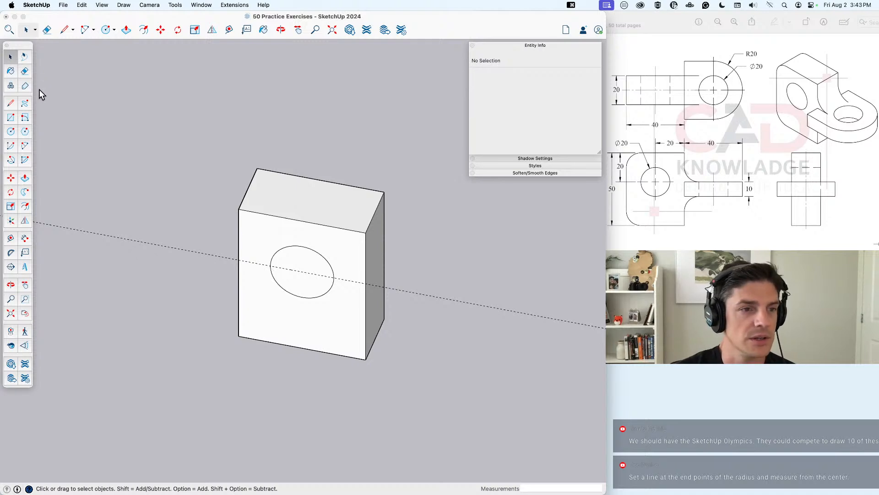
Step: Draw a quarter arc across the front face's upper corner, centred where the circle's nearest side point and its top point align
click(11, 146)
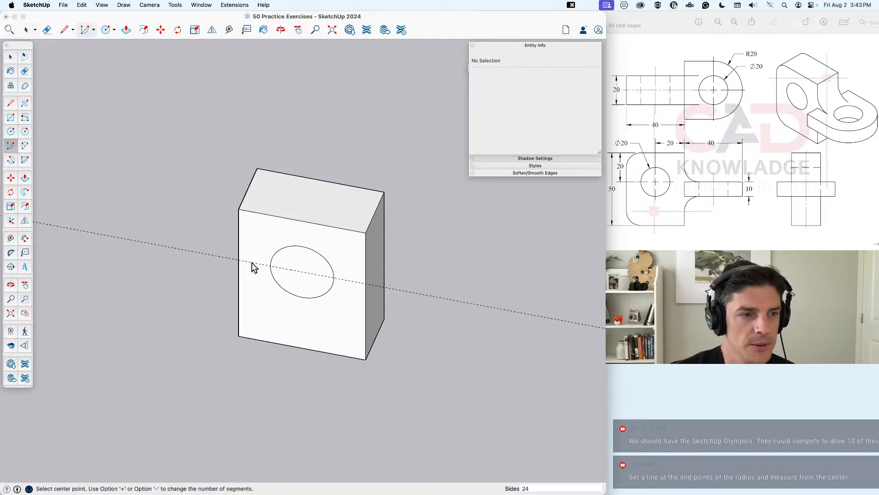
scroll(255, 267, up, 3)
middle_drag(266, 266, 226, 268)
key(space)
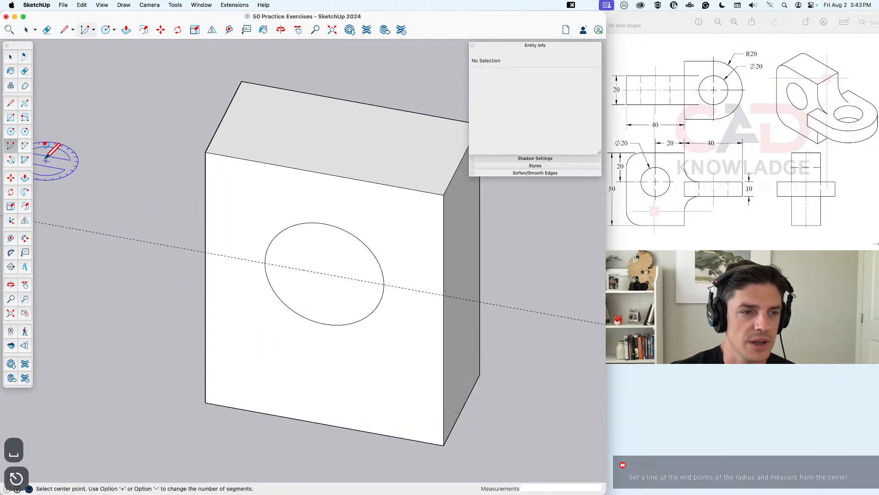
click(10, 146)
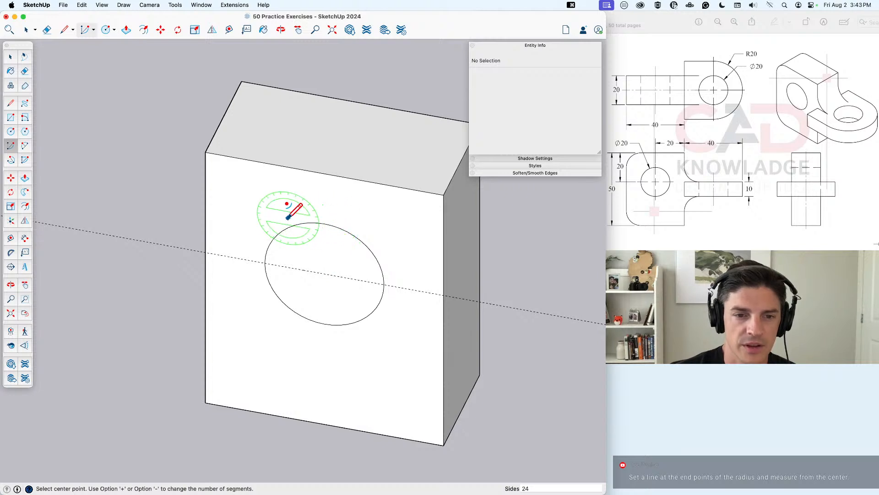
key(Down)
click(265, 213)
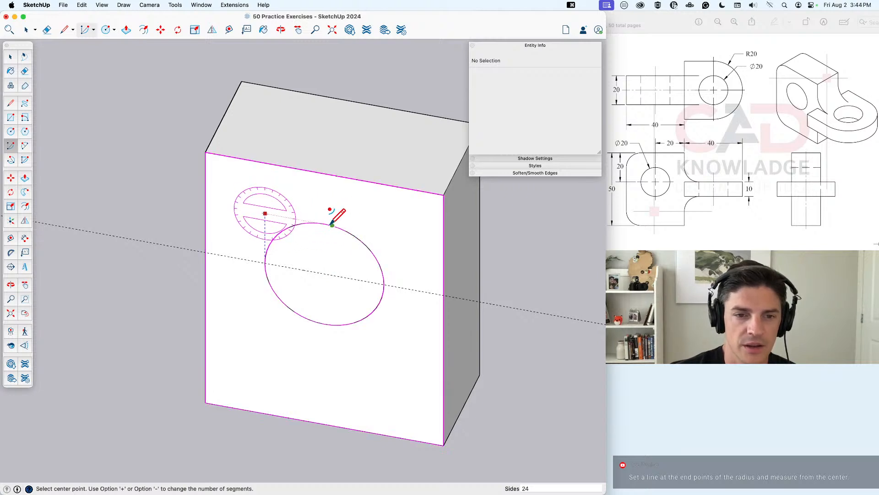
click(324, 224)
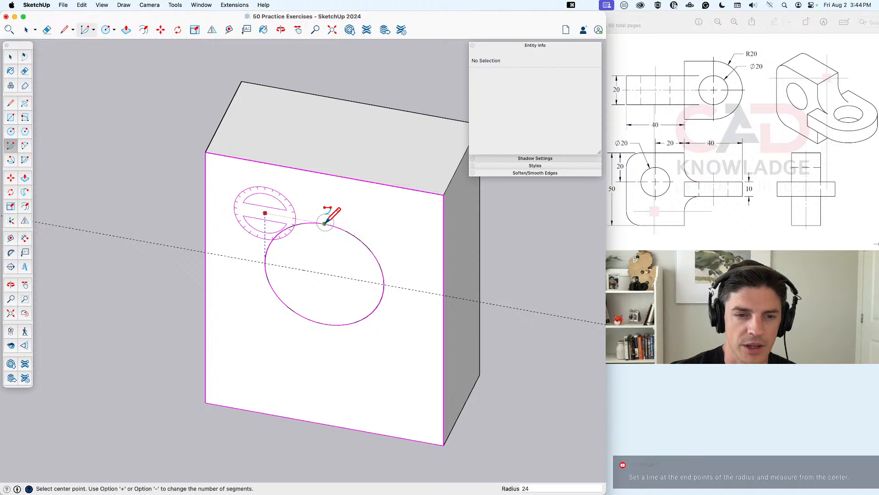
click(206, 201)
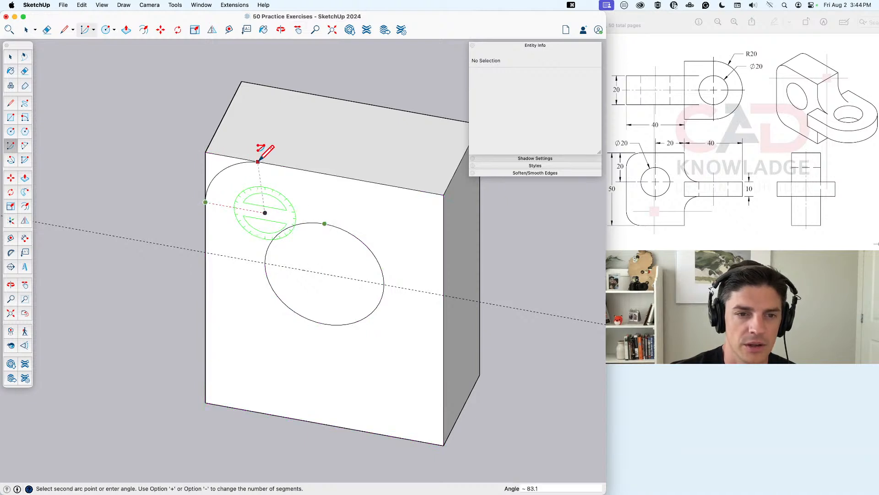
click(262, 162)
key(space)
scroll(265, 170, down, 3)
middle_drag(270, 176, 270, 197)
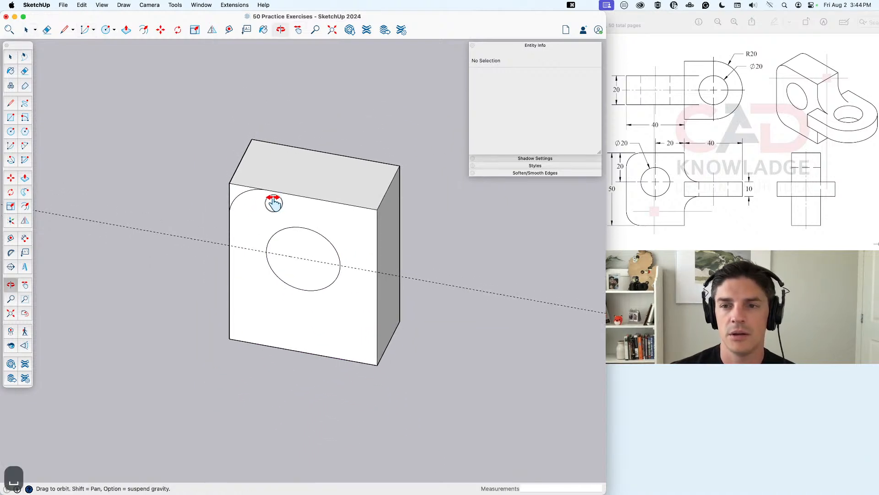
Step: Try to mirror a copy of the corner face to the lower corner about a plane offset 20 inches
click(233, 192)
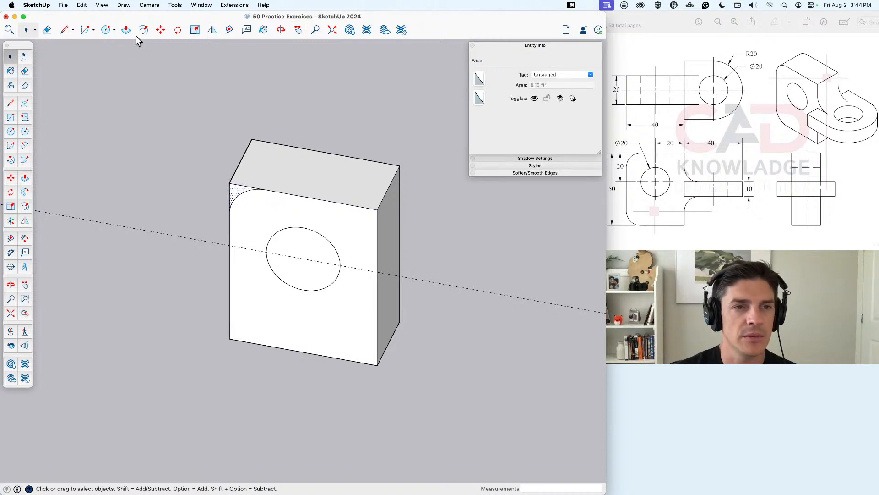
click(212, 30)
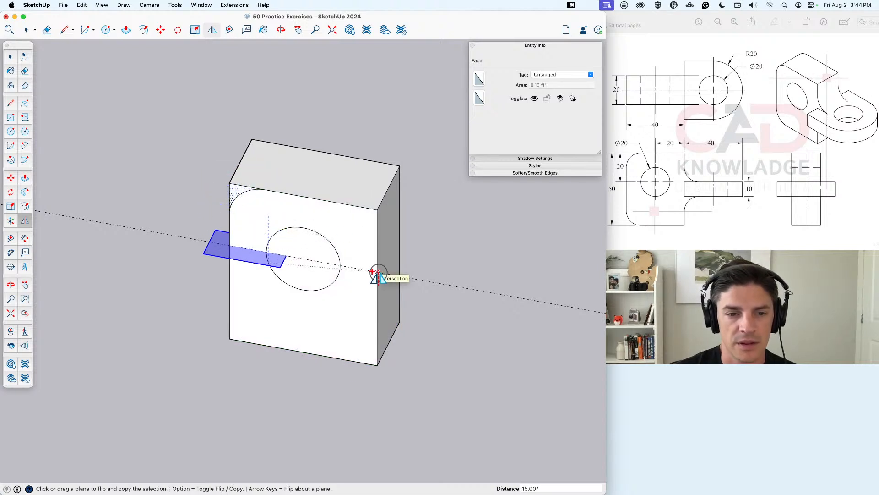
click(376, 292)
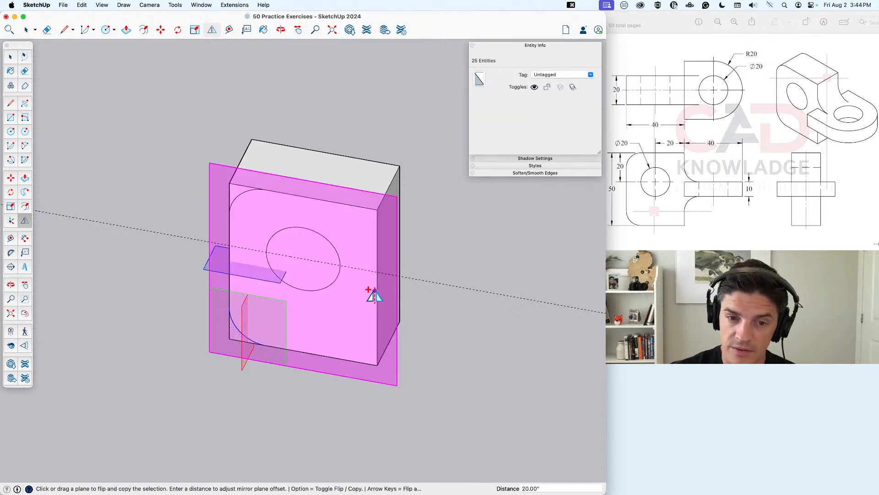
key(space)
click(285, 398)
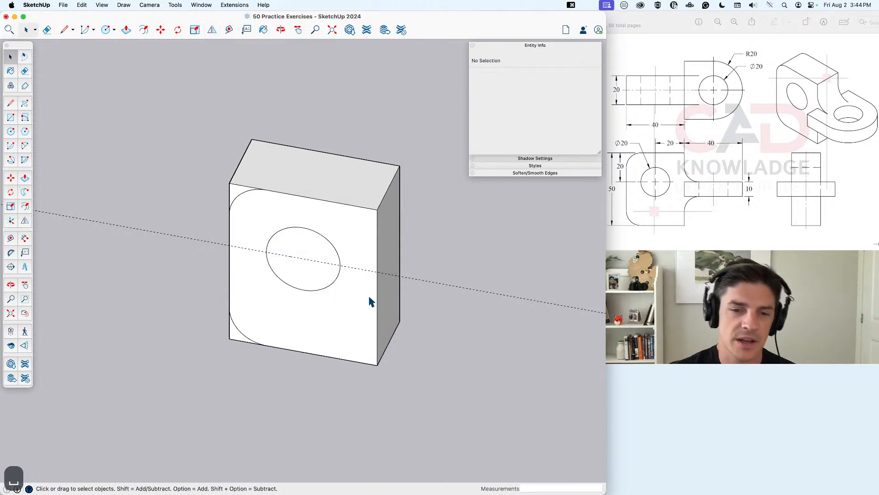
key(super+z)
Step: Flip a copy of the corner face onto the lower corner, with the flip plane at the block's mid-height, offset 20 inches
middle_drag(384, 286, 308, 256)
click(307, 256)
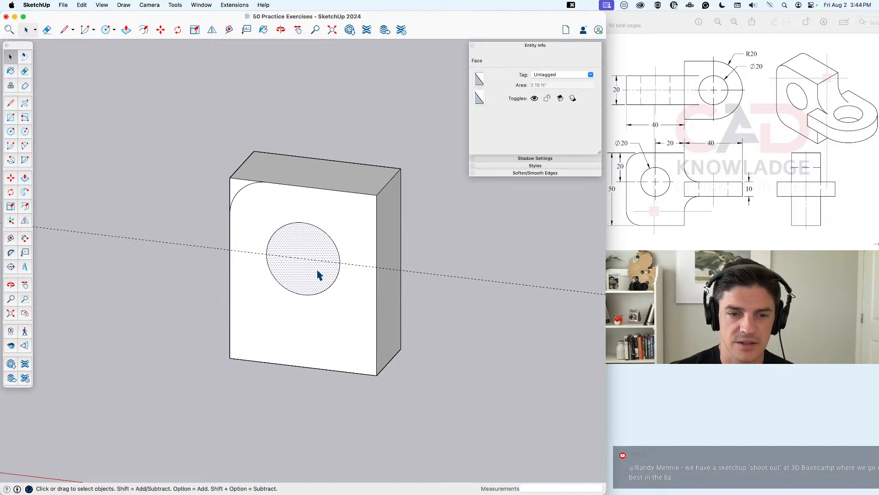
middle_drag(383, 285, 358, 279)
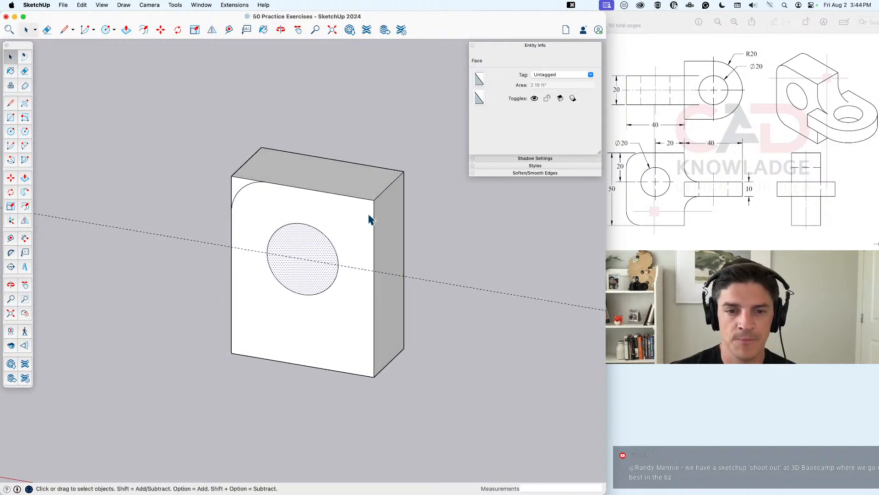
click(239, 187)
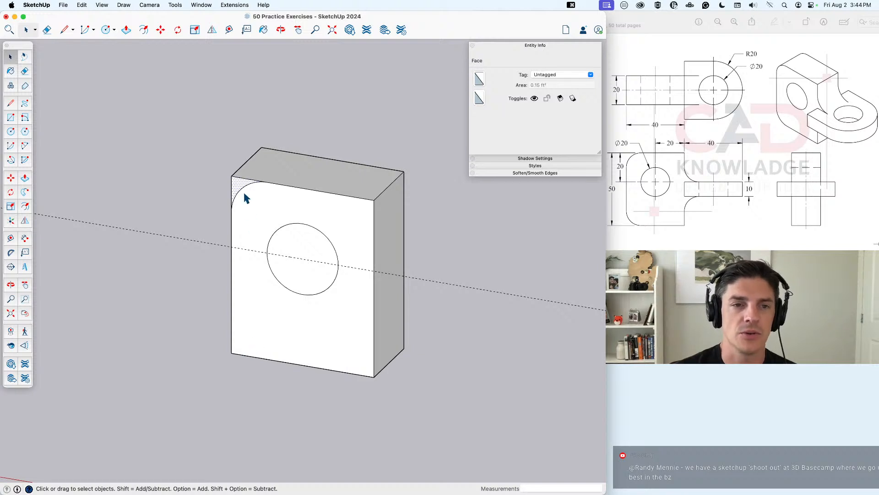
click(212, 30)
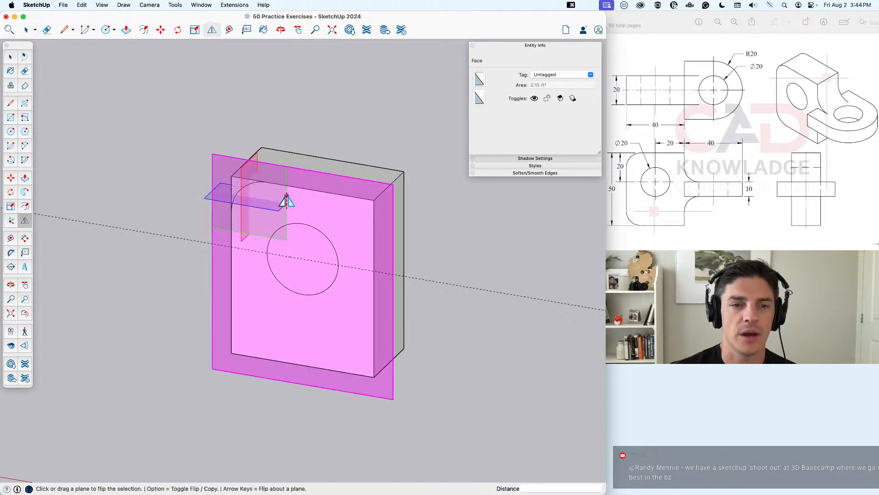
drag(265, 205, 372, 276)
key(alt)
key(super+z)
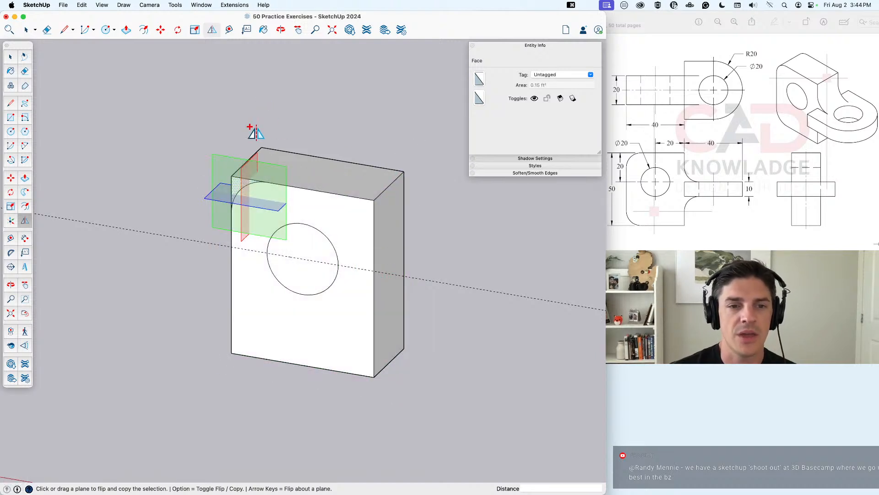
drag(270, 216, 374, 293)
key(alt)
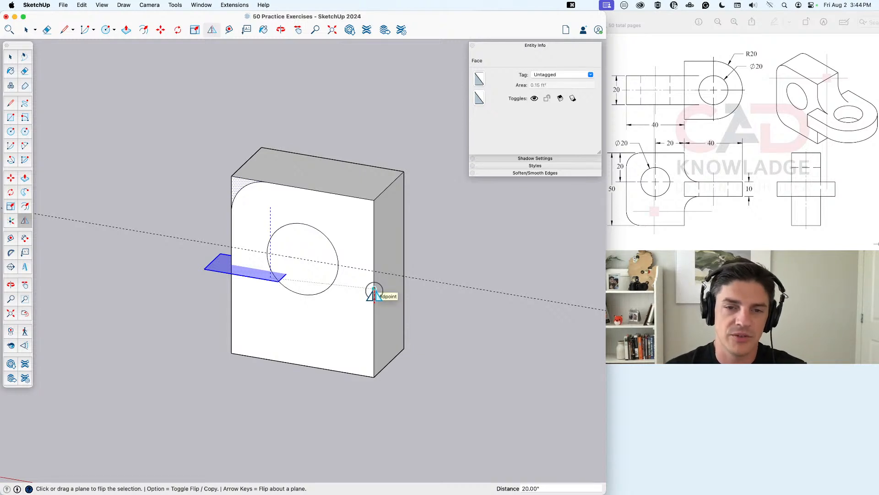
click(374, 292)
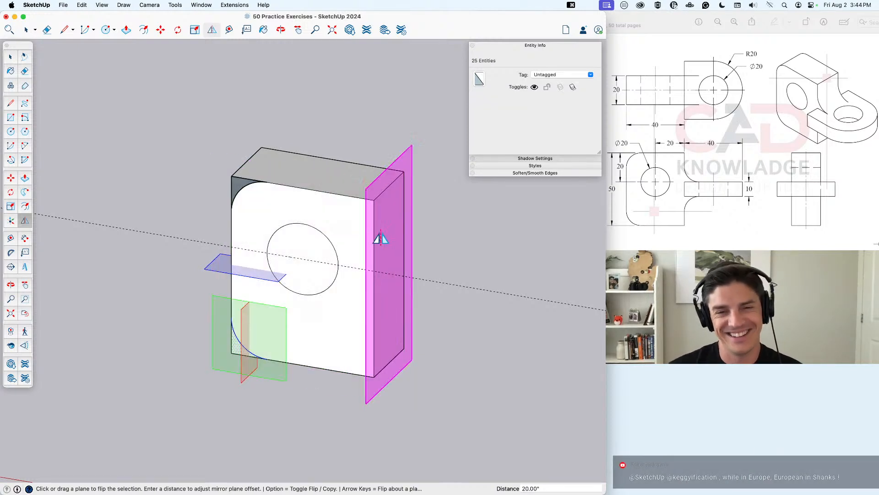
key(space)
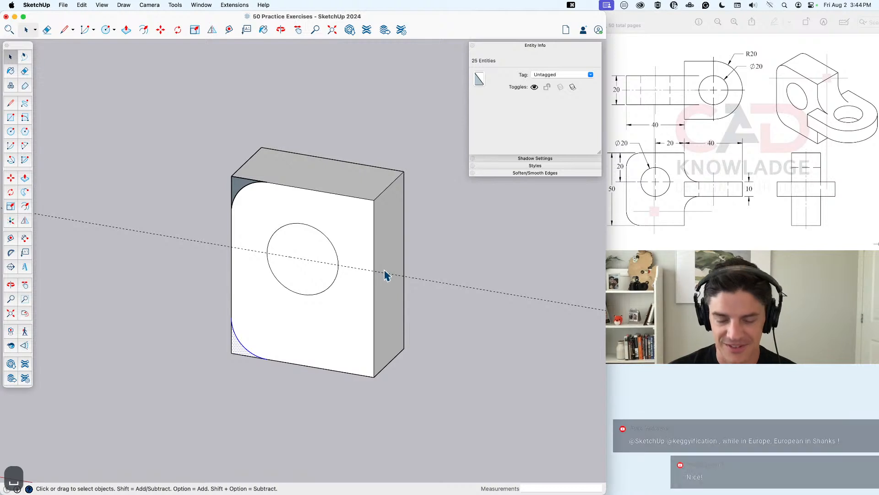
key(l)
click(374, 270)
key(space)
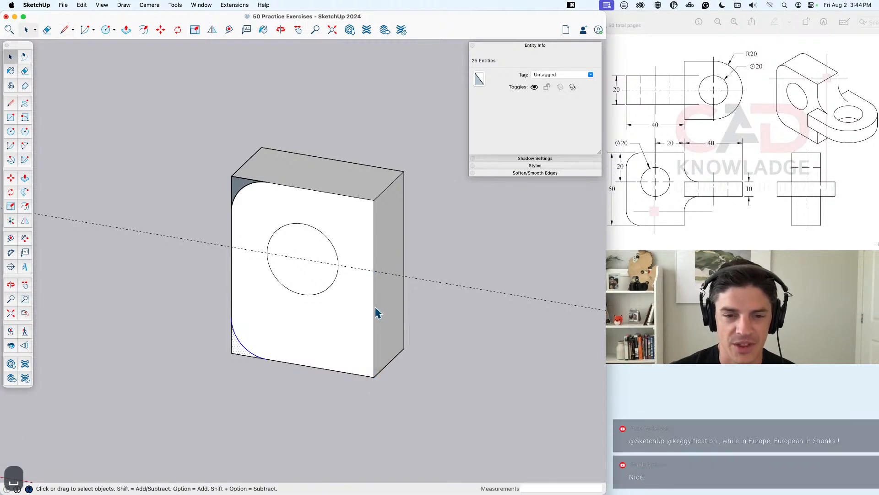
key(l)
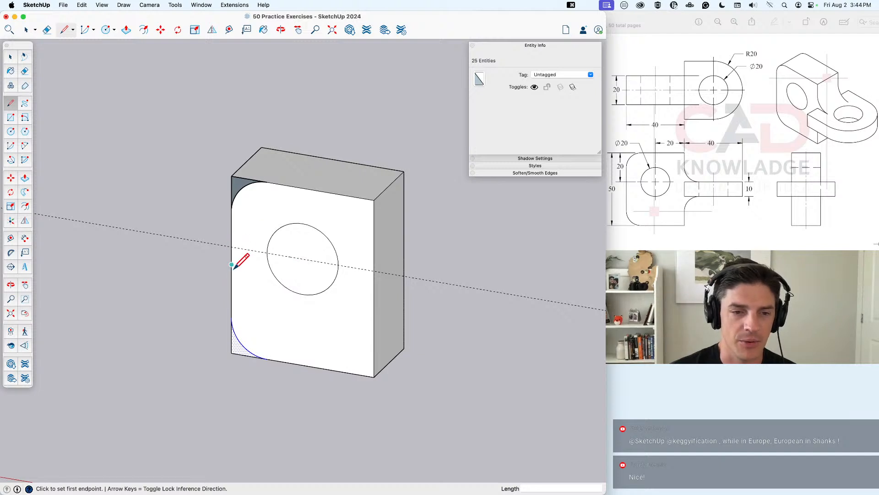
key(super+z)
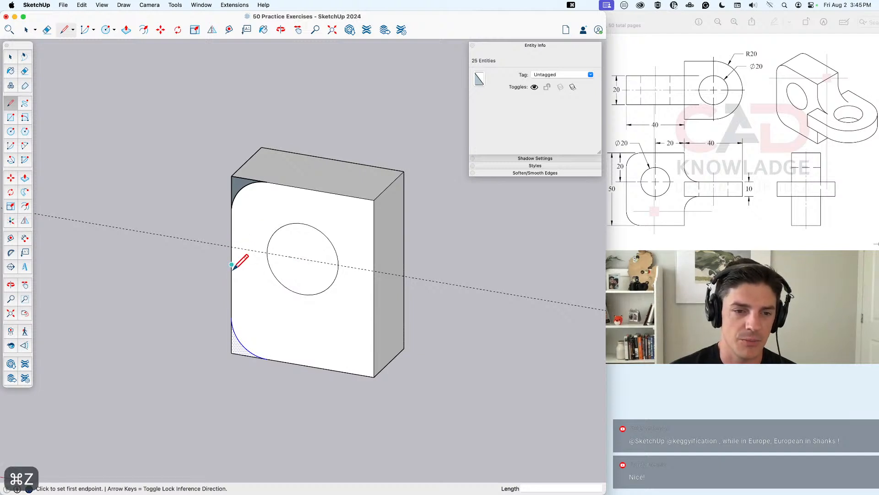
key(super+z)
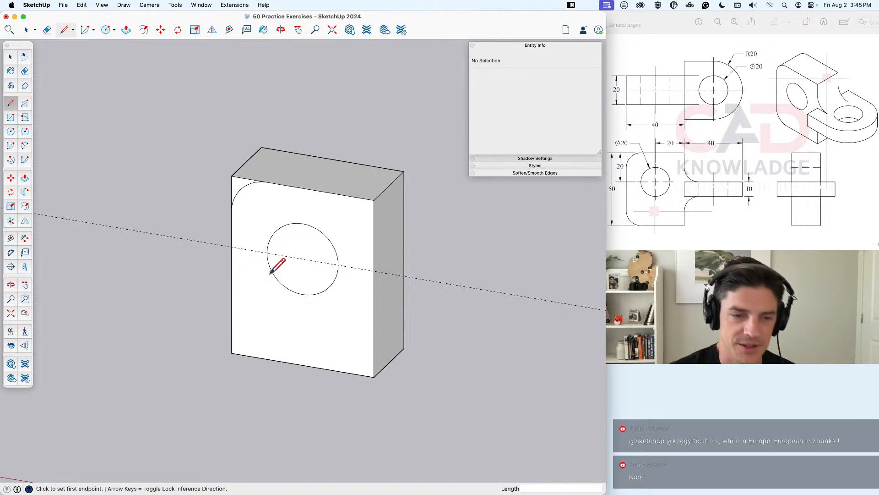
key(super+shift+z)
key(super+shift+z)
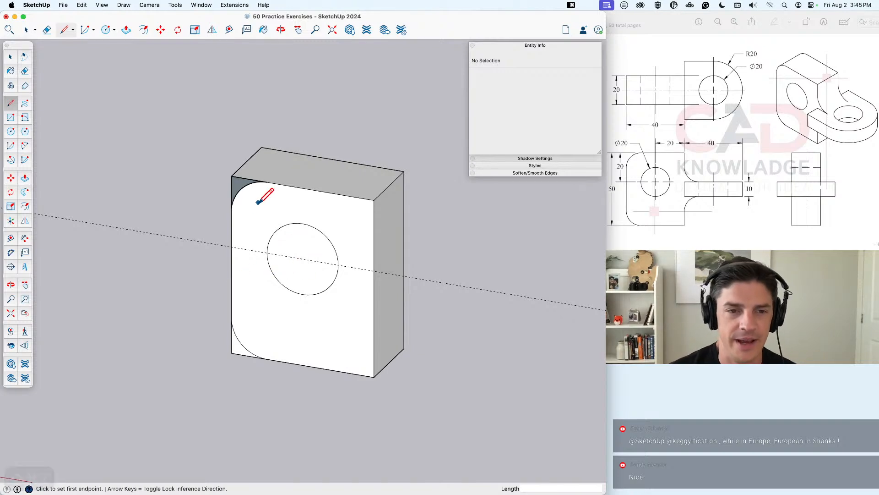
Step: Restore the missing upper corner face with a line and Push/Pull both corner faces through the block's full depth to round the corners
click(271, 182)
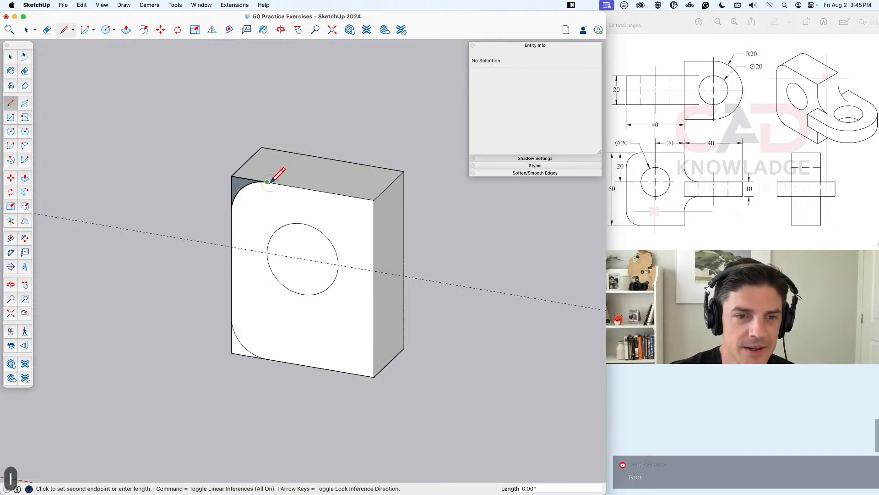
key(space)
key(p)
click(243, 195)
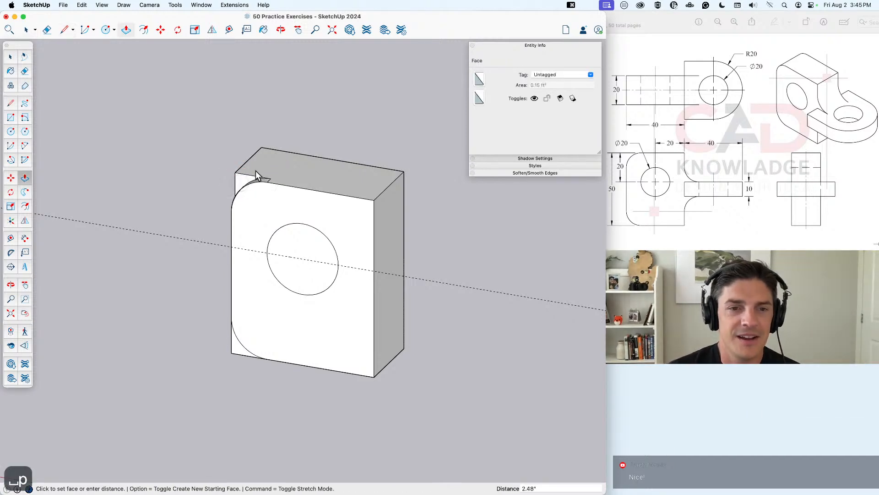
click(275, 153)
key(space)
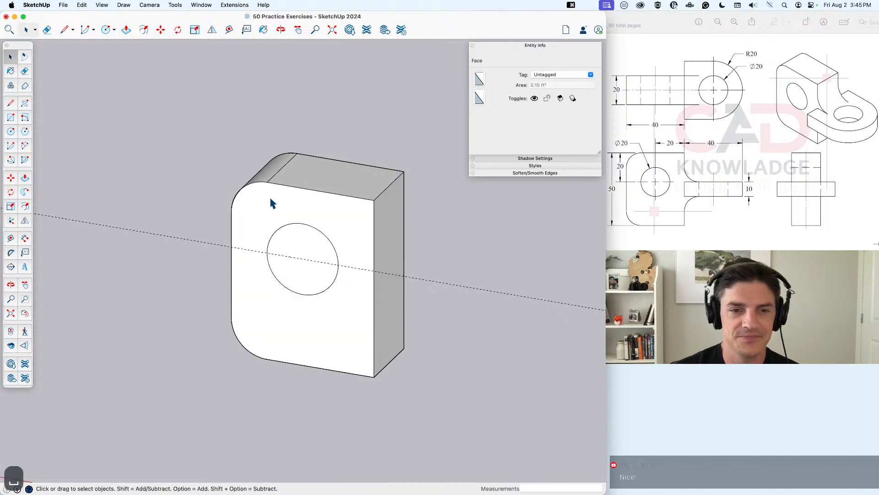
Step: Soften the facet edges along the block's lower rounded corner
key(e)
mouse_move(277, 180)
middle_down()
mouse_move(230, 210)
mouse_move(245, 267)
mouse_move(242, 309)
mouse_move(249, 304)
middle_up()
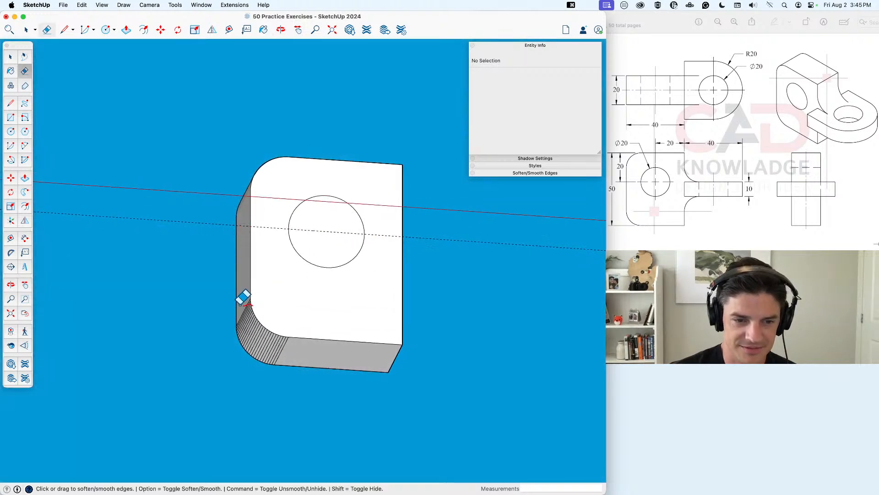
mouse_move(243, 298)
alt+mouse_down()
mouse_move(275, 334)
mouse_move(253, 329)
mouse_move(248, 312)
alt+mouse_up()
scroll(247, 316, up, 5)
scroll(274, 271, down, 3)
mouse_move(363, 227)
middle_down()
mouse_move(275, 343)
mouse_move(304, 359)
middle_up()
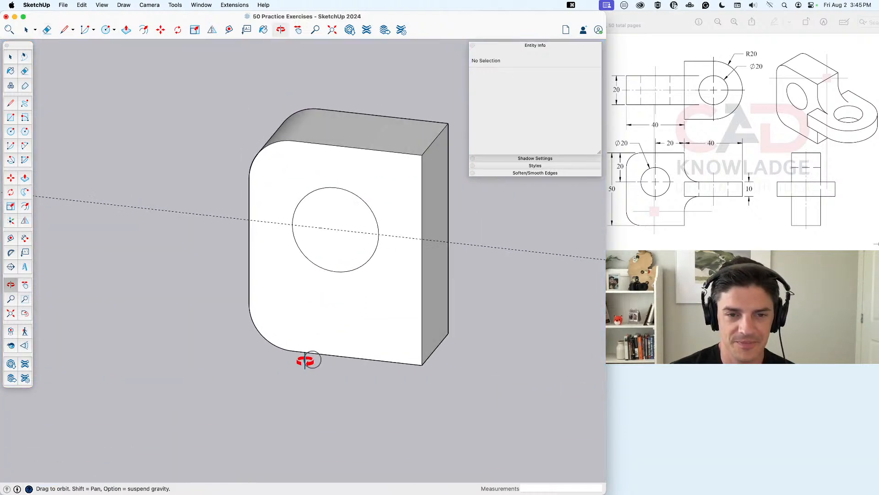
Step: Erase the horizontal guide running through the circle on the block's front face
key(space)
key(e)
drag(405, 230, 400, 257)
key(space)
scroll(401, 255, down, 3)
mouse_move(376, 268)
shift+middle_down()
mouse_move(332, 332)
mouse_move(337, 322)
shift+middle_up()
scroll(350, 311, down, 3)
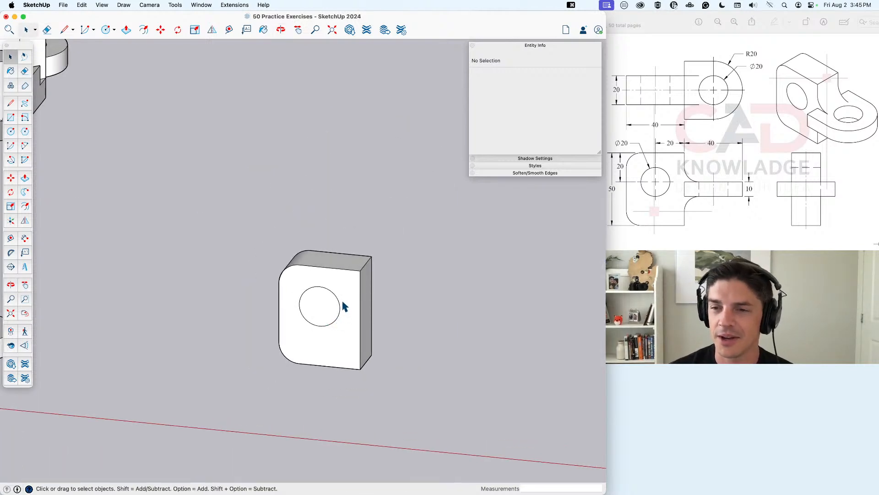
Step: Push/Pull the circle on the block's front face through the full depth to cut the hole
click(322, 314)
key(p)
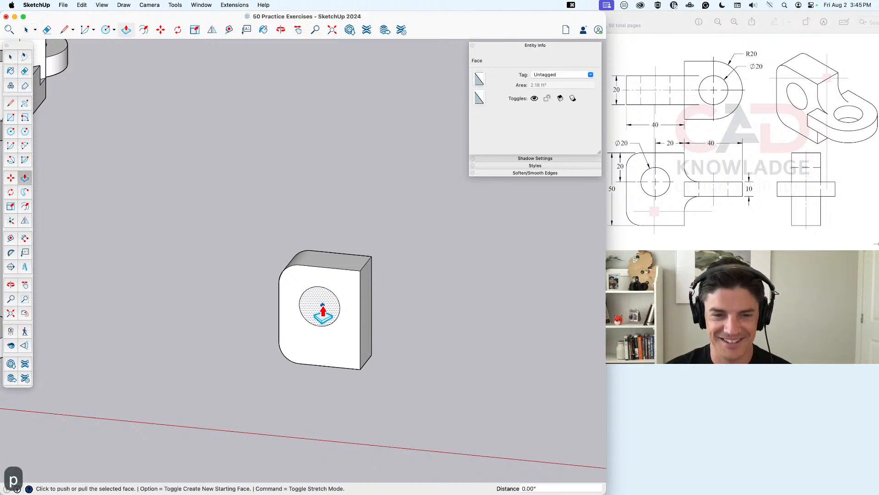
click(321, 309)
click(371, 260)
middle_drag(371, 260, 347, 351)
key(space)
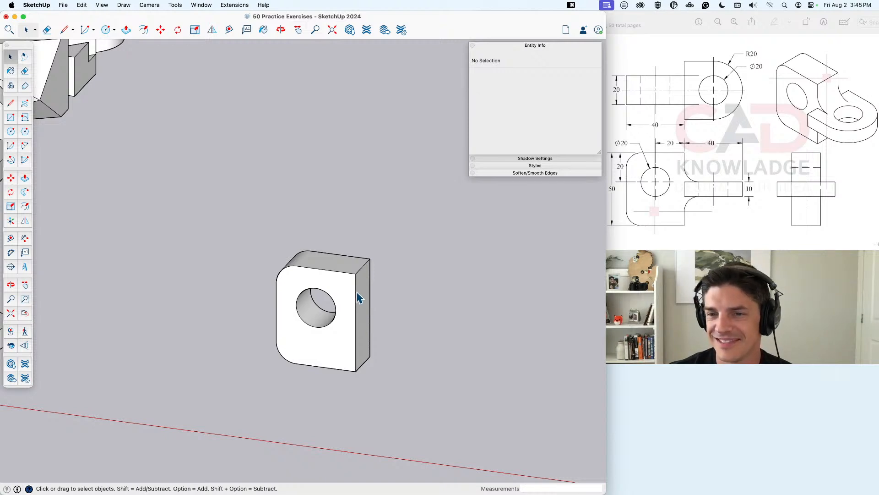
Step: Place a vertical guide 40 inches out from the block's square front edge, parallel to the front face
key(t)
click(357, 331)
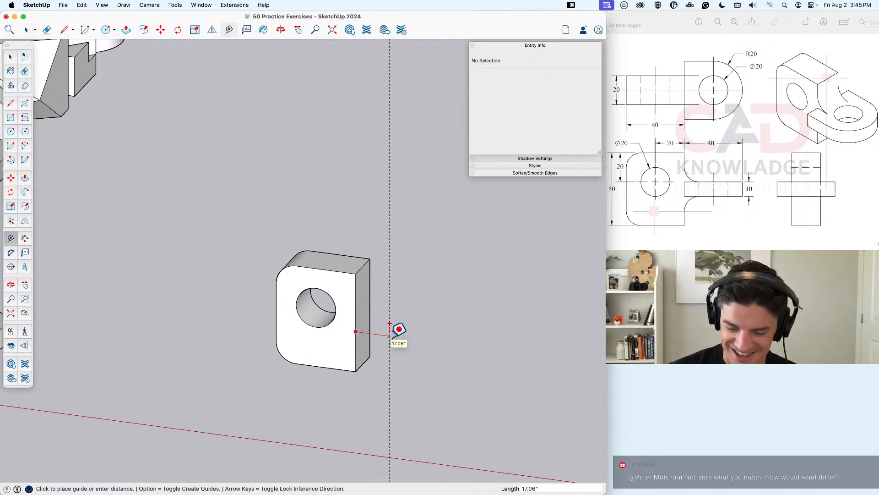
text(40)
key(Return)
key(space)
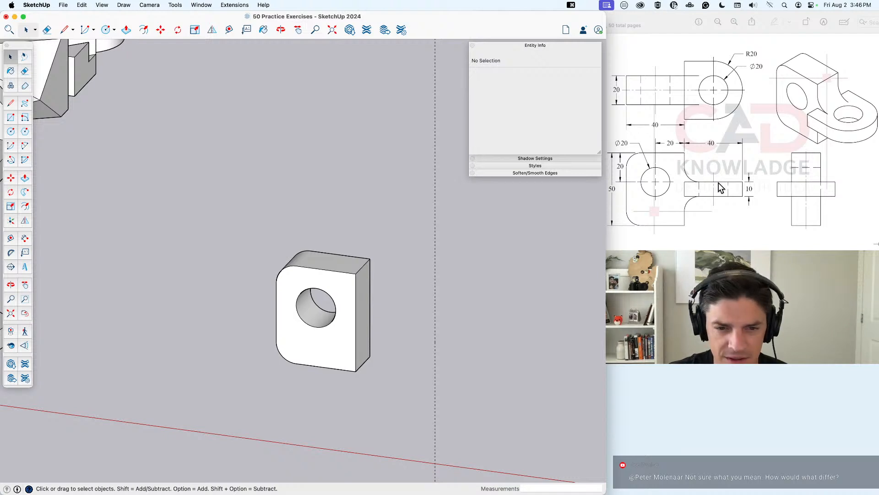
Step: Draw a line straight across the block's flat side face, 20 inches below its upper edge
key(l)
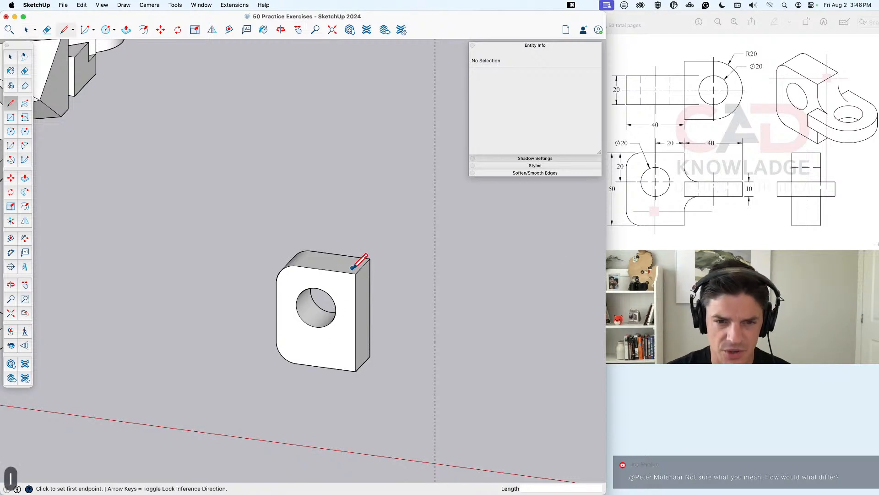
click(355, 274)
text(20)
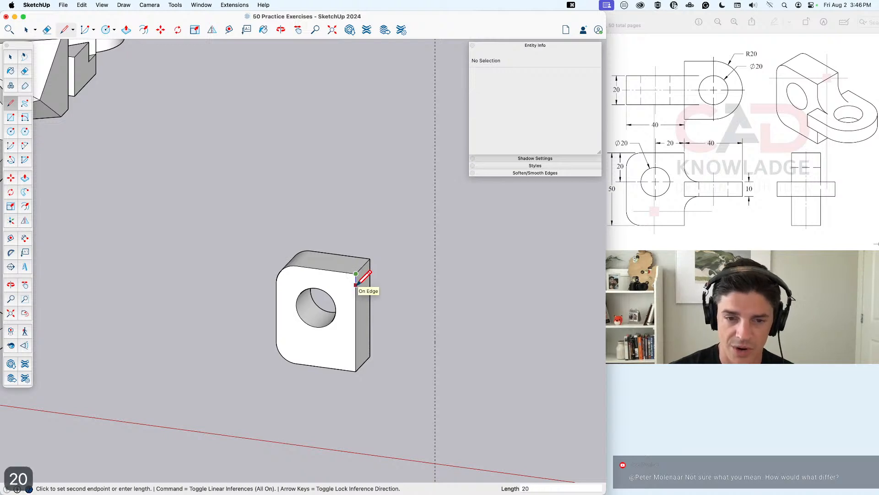
key(Return)
click(356, 313)
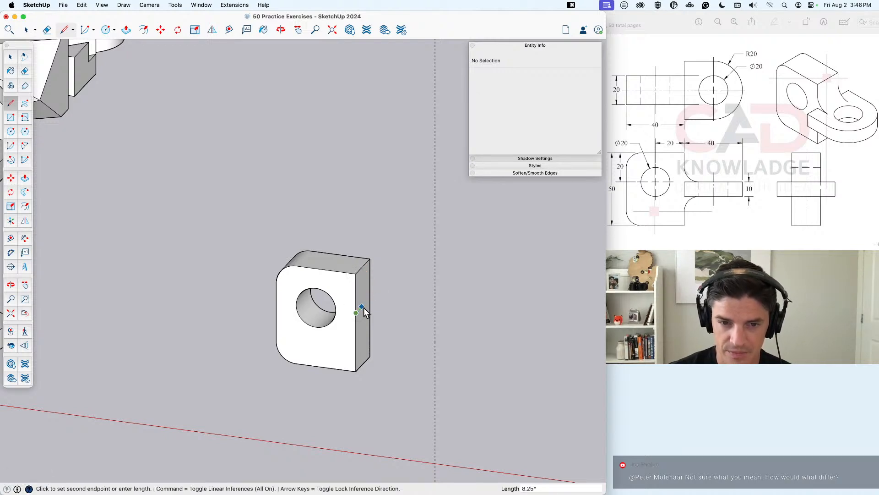
click(370, 298)
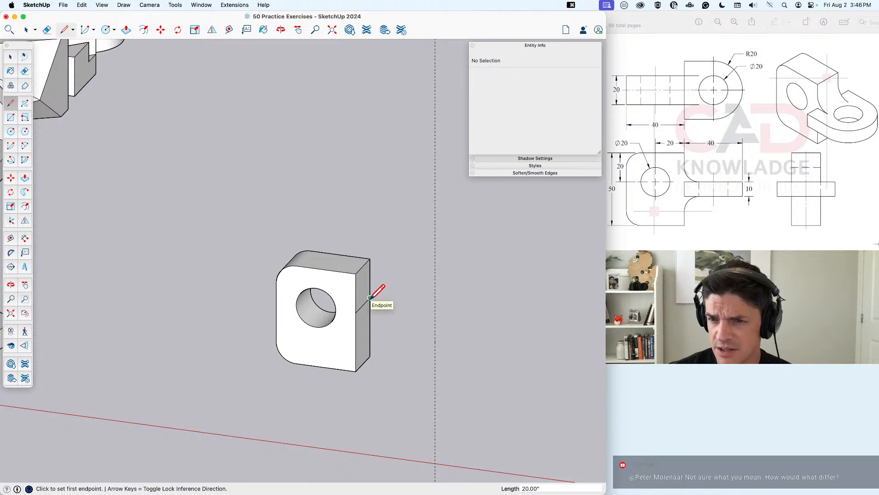
key(Escape)
key(space)
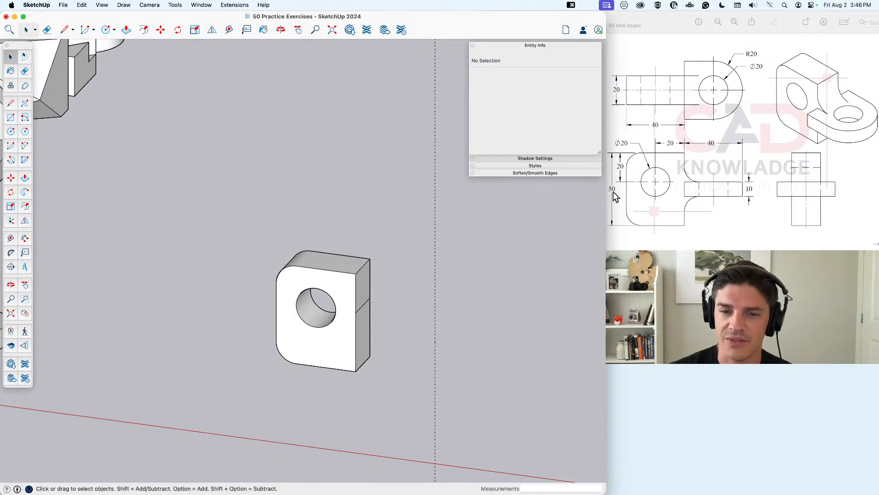
Step: Copy the lower edge of the block's flat side face 20 inches upward
click(362, 366)
key(m)
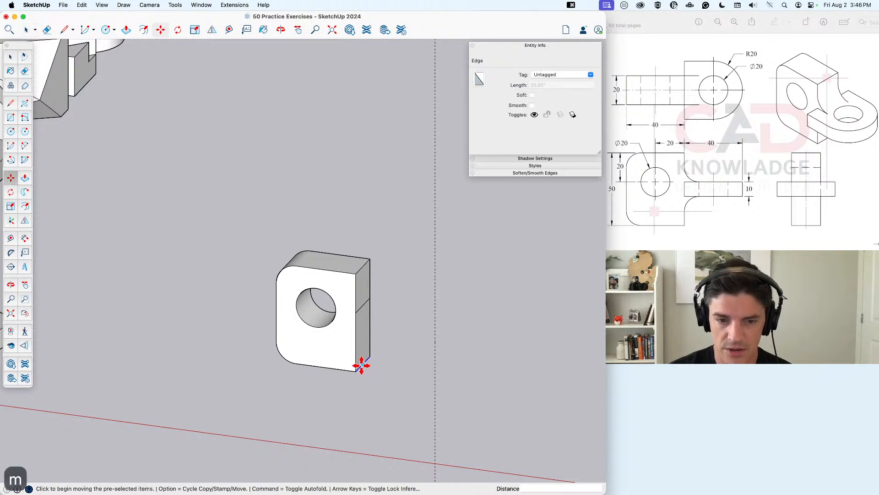
click(357, 372)
text(20)
key(Return)
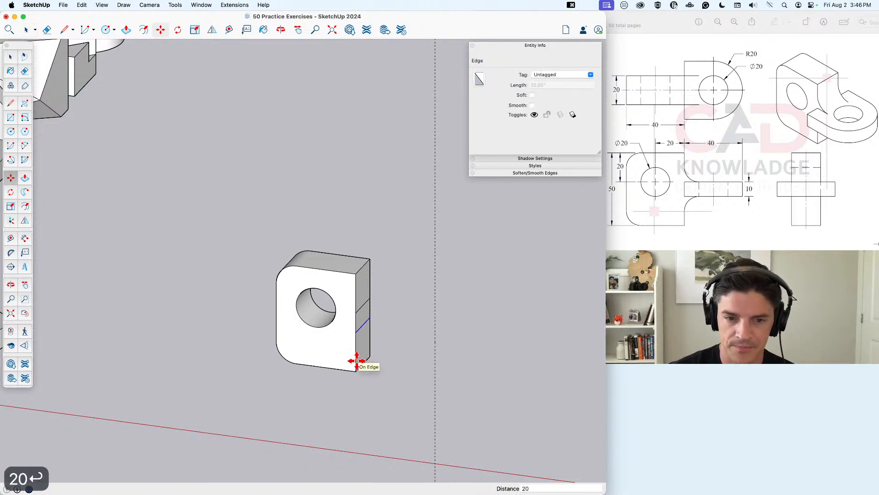
Step: Push/Pull the narrow strip between the two side-face lines out to the vertical guide to form the arm
key(p)
click(359, 328)
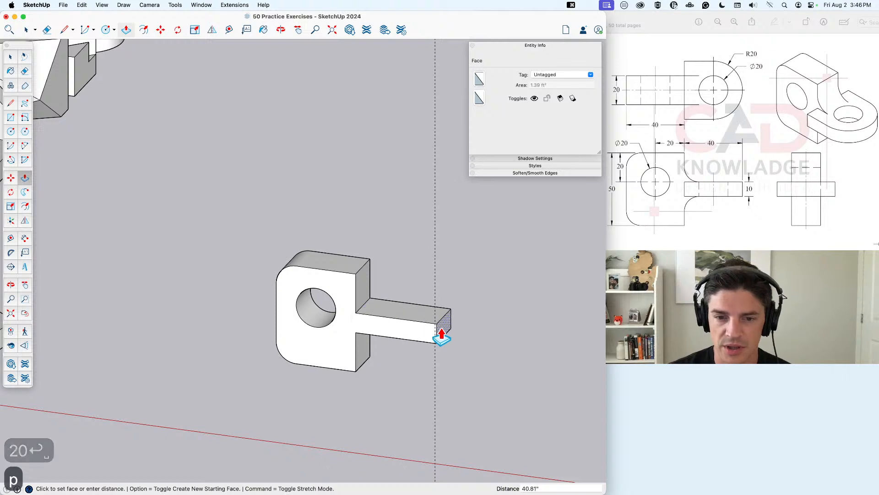
click(434, 367)
key(space)
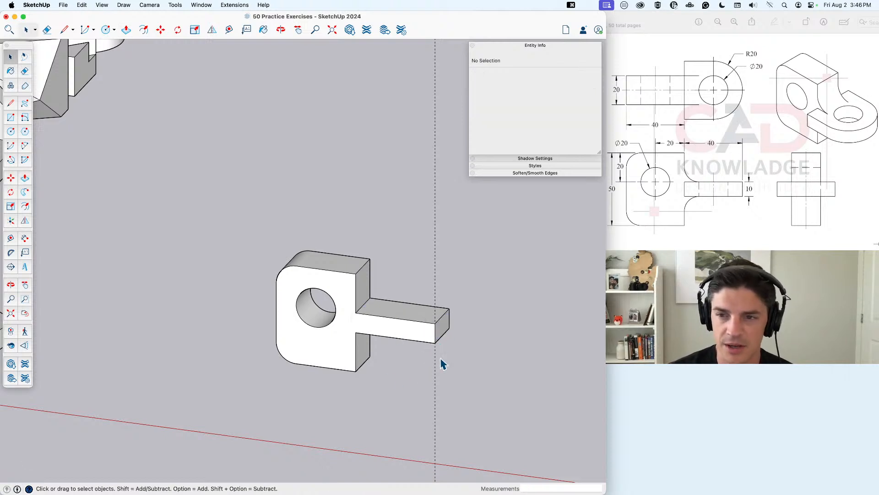
middle_drag(468, 312, 442, 364)
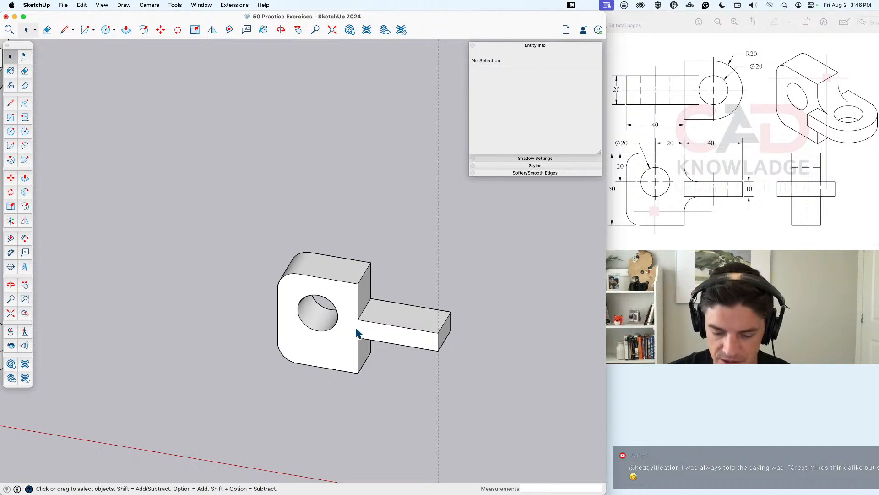
Step: Draw short vertical lines where the arm meets the block, on both the front and back faces, to separate the arm's side faces
key(l)
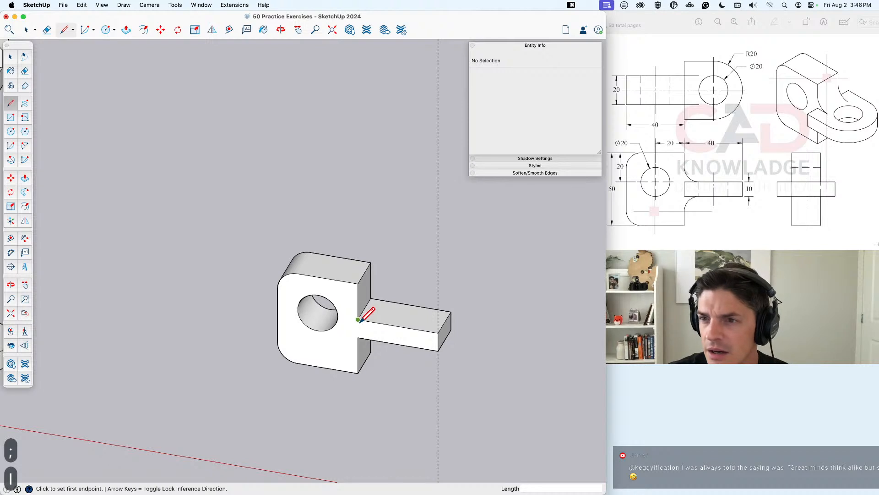
click(358, 318)
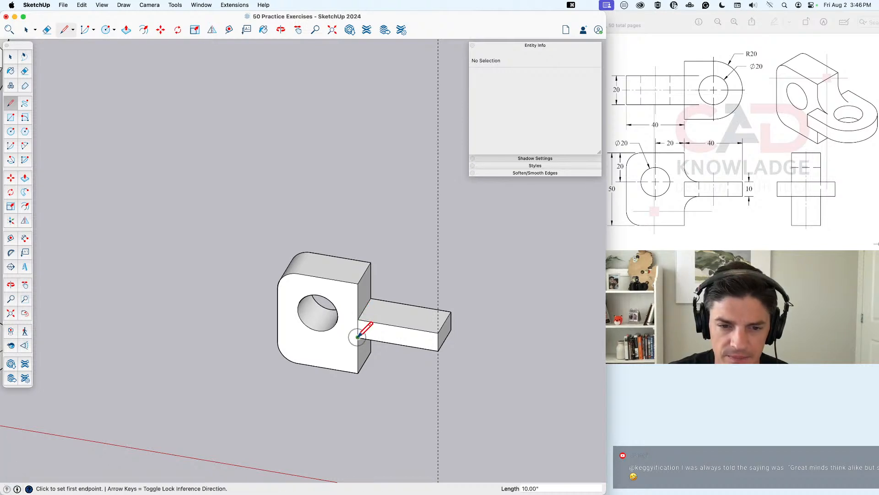
mouse_move(364, 323)
middle_down()
mouse_move(194, 329)
mouse_move(132, 345)
middle_up()
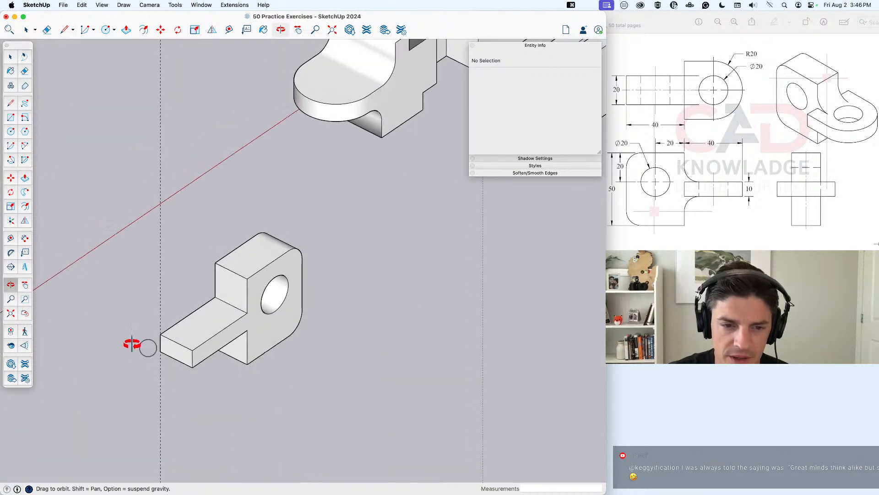
click(248, 313)
click(247, 330)
middle_drag(189, 327, 472, 314)
middle_drag(396, 328, 566, 312)
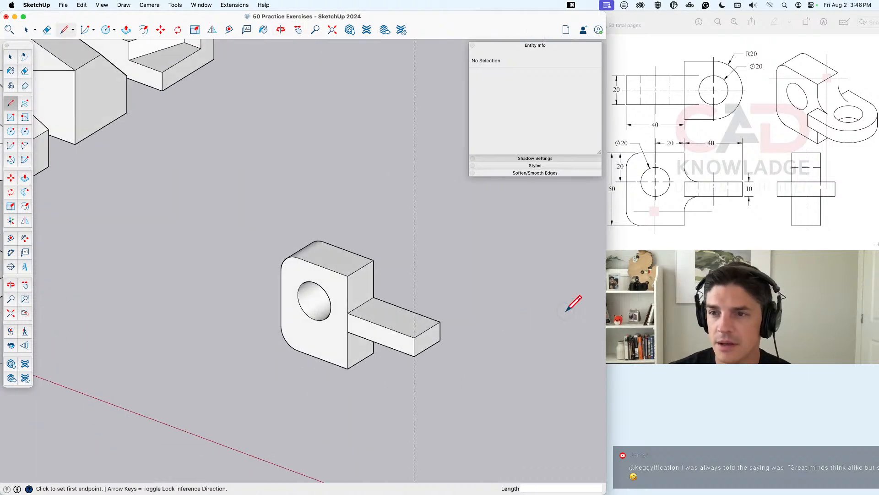
key(space)
middle_drag(462, 323, 408, 334)
click(409, 335)
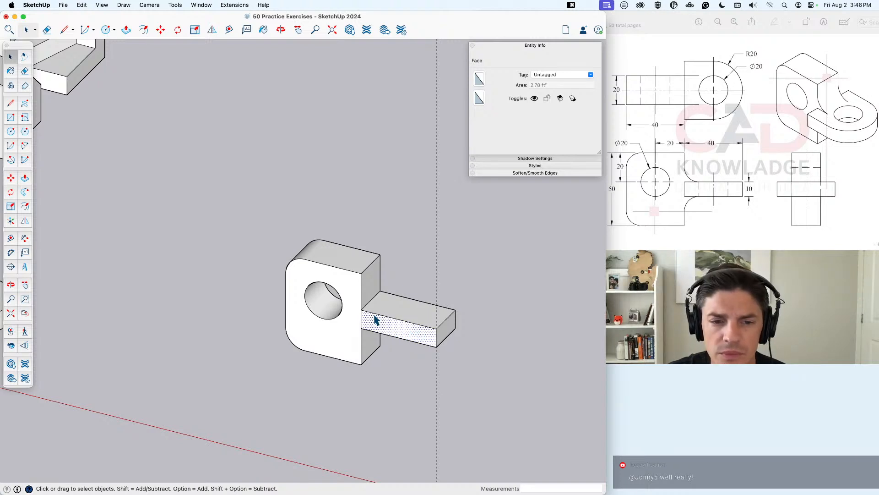
key(l)
click(361, 329)
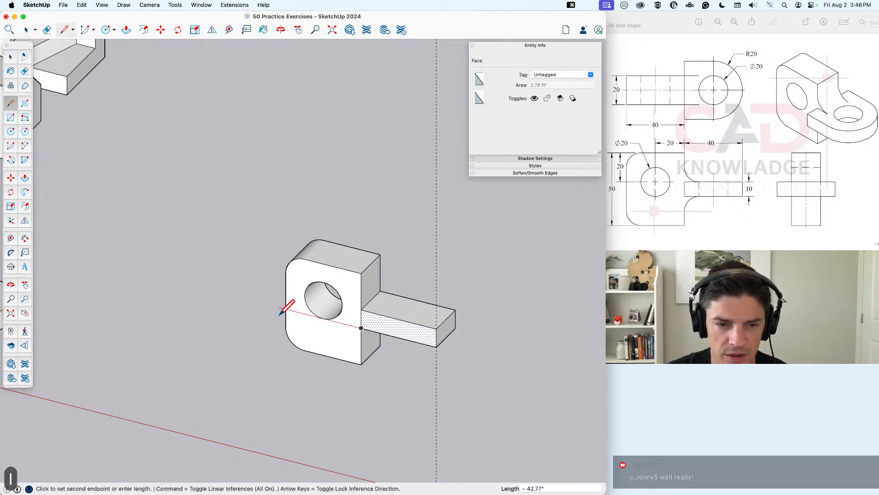
key(space)
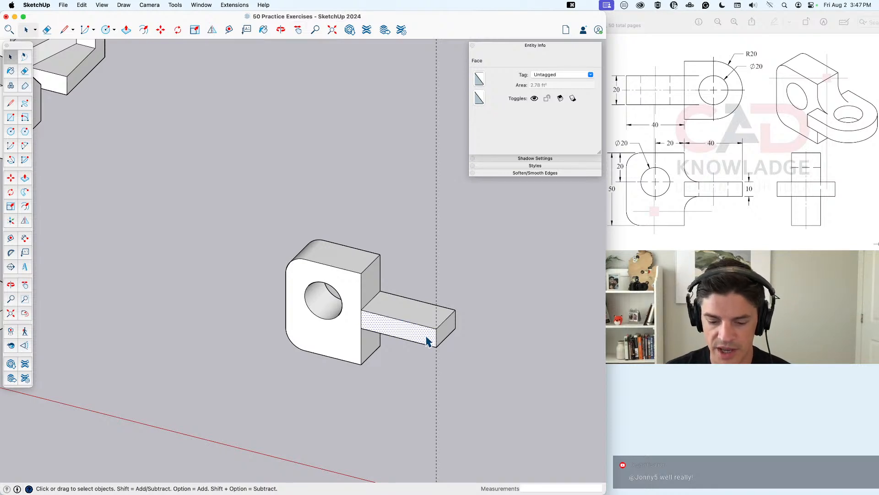
Step: Measure the width of the arm along its outer end
key(t)
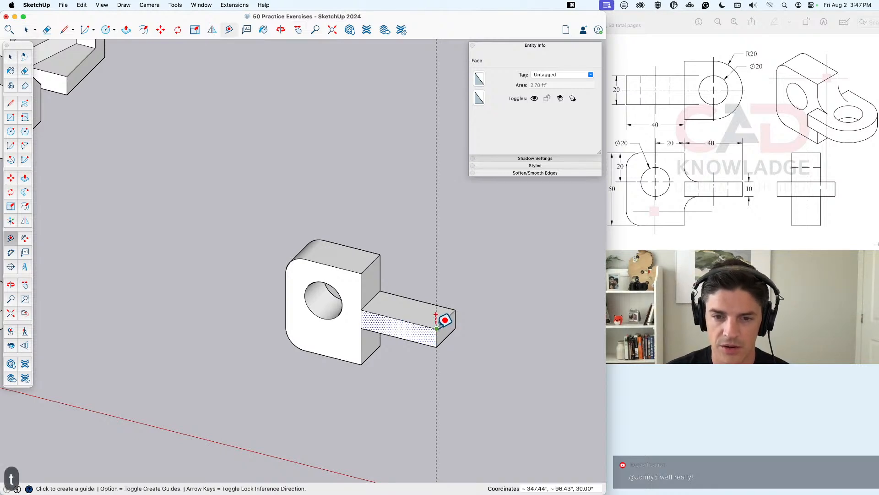
click(436, 328)
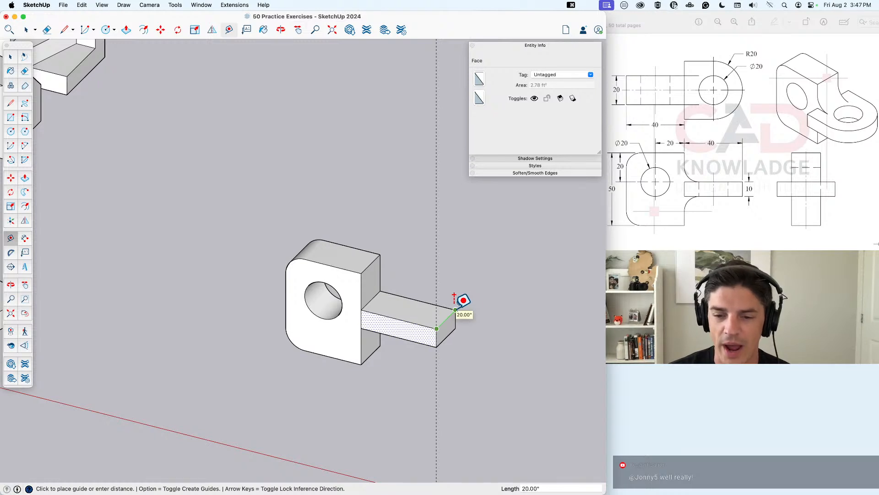
key(Escape)
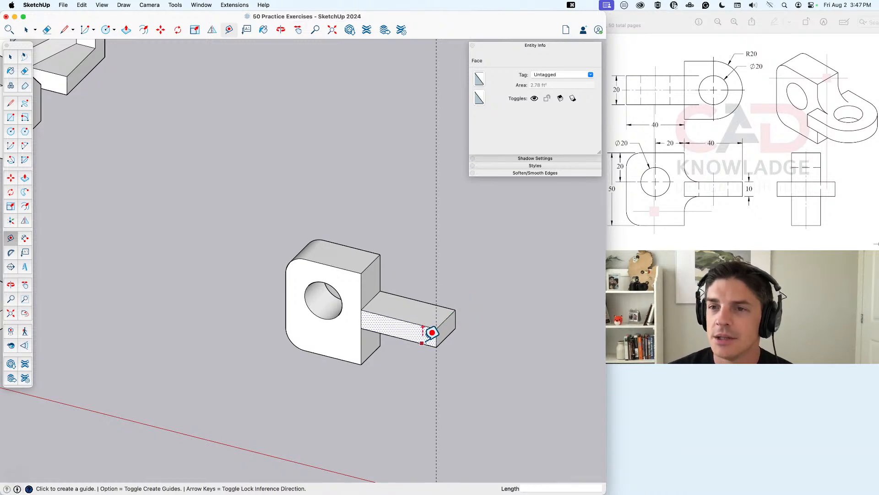
Step: Push/Pull the arm's front and back side faces outward by 10 inches each to widen it into a plate
key(p)
click(431, 345)
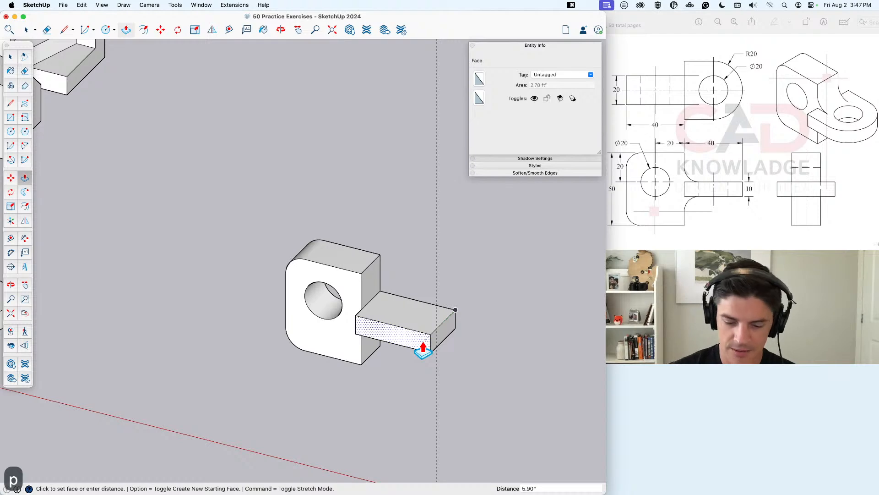
text(10)
key(Return)
middle_drag(418, 360, 134, 338)
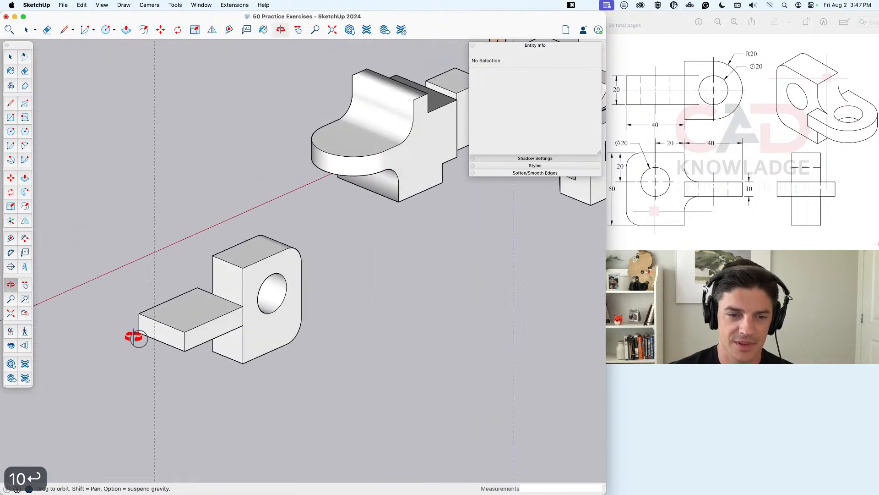
mouse_move(207, 334)
middle_down()
mouse_move(279, 361)
mouse_move(307, 351)
mouse_move(455, 365)
mouse_move(417, 358)
middle_up()
key(space)
Step: Erase the vertical guide at the plate's outer end
key(e)
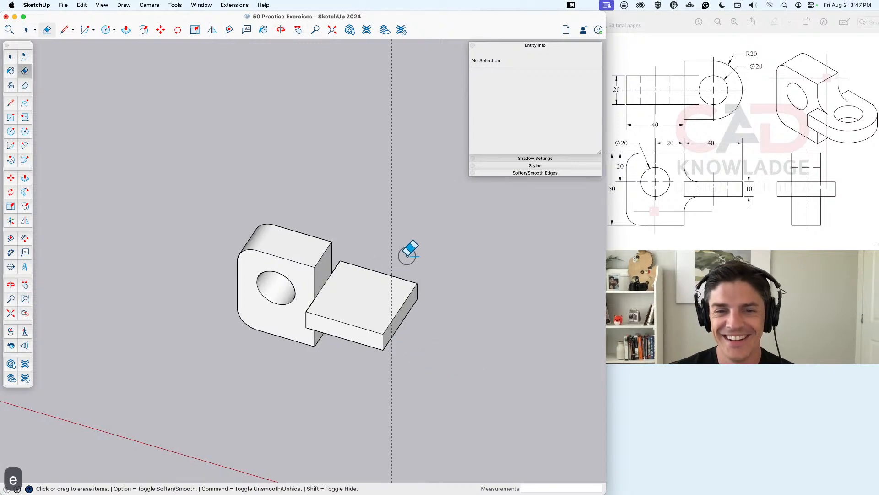
key(space)
middle_drag(387, 257, 392, 310)
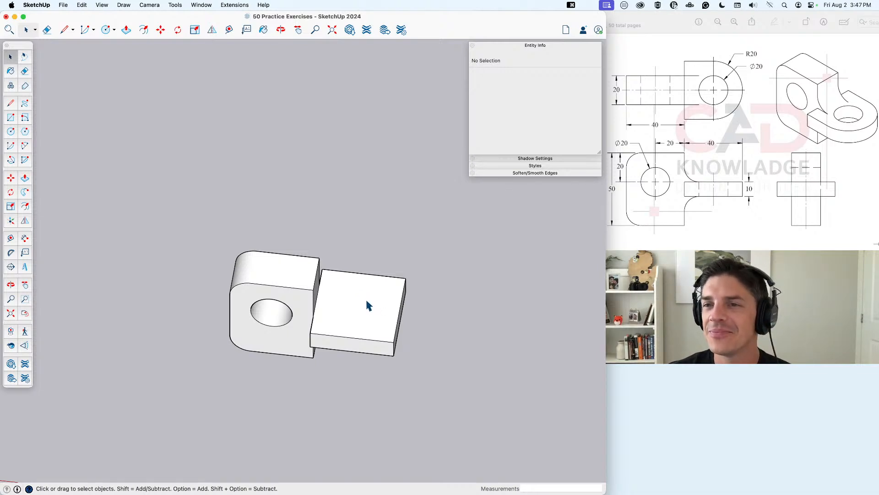
key(r)
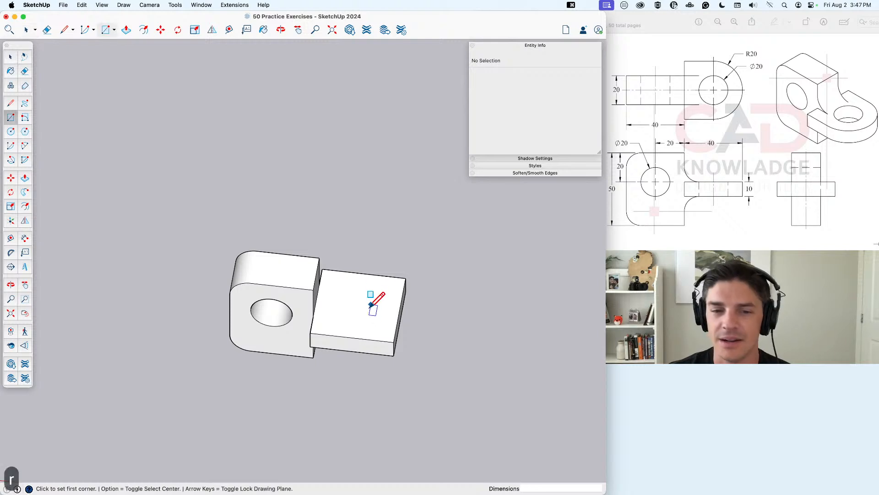
key(c)
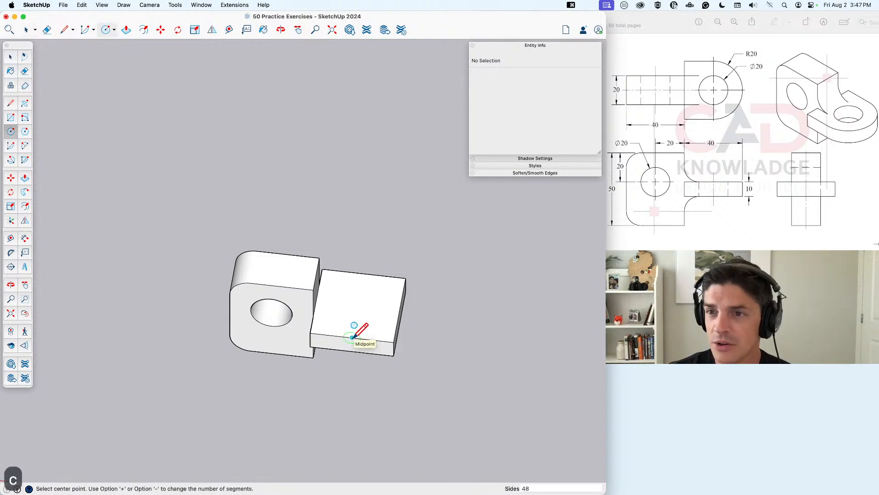
key(space)
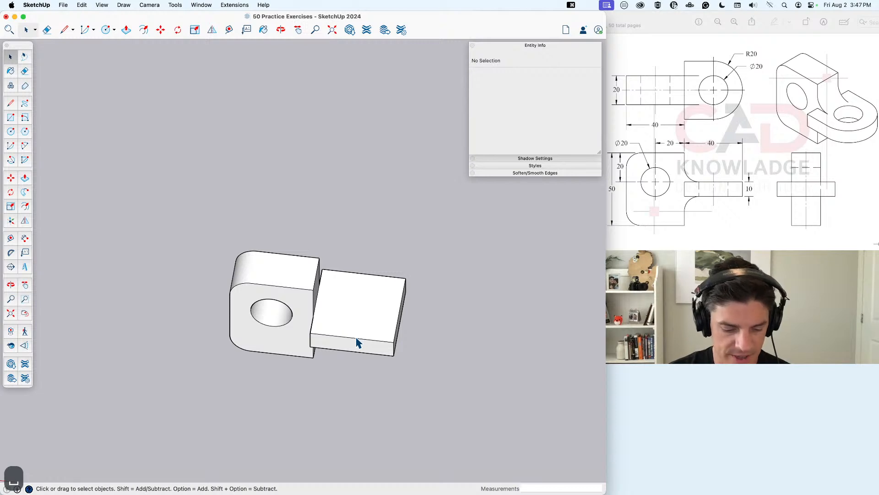
Step: Draw a semicircular arc with a 20-inch radius on the plate's top face, joining both side edges and tangent to the outer end
click(11, 146)
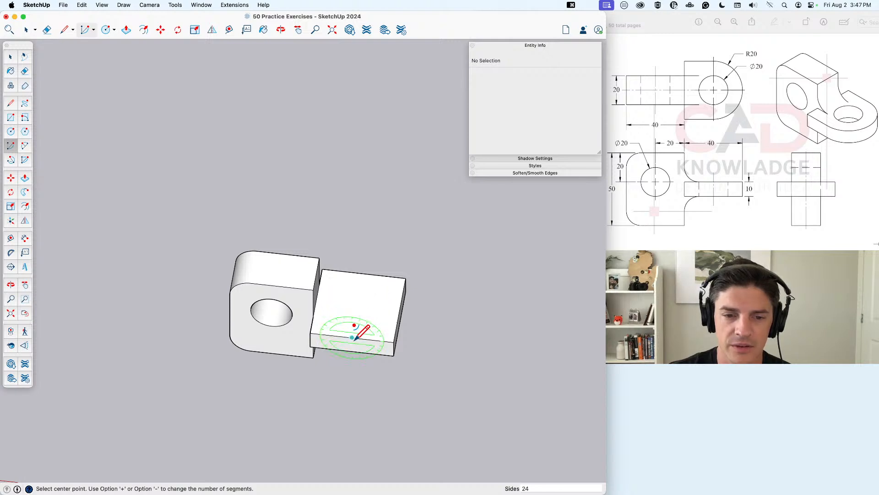
key(shift)
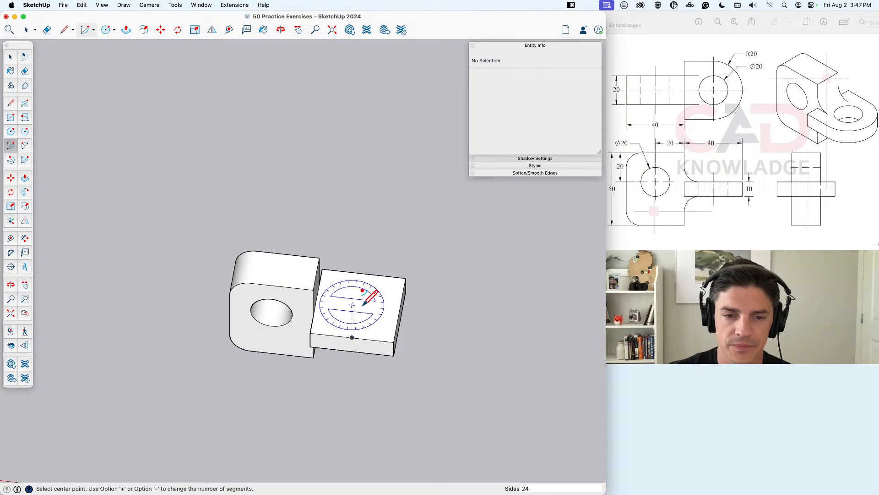
shift+click(400, 310)
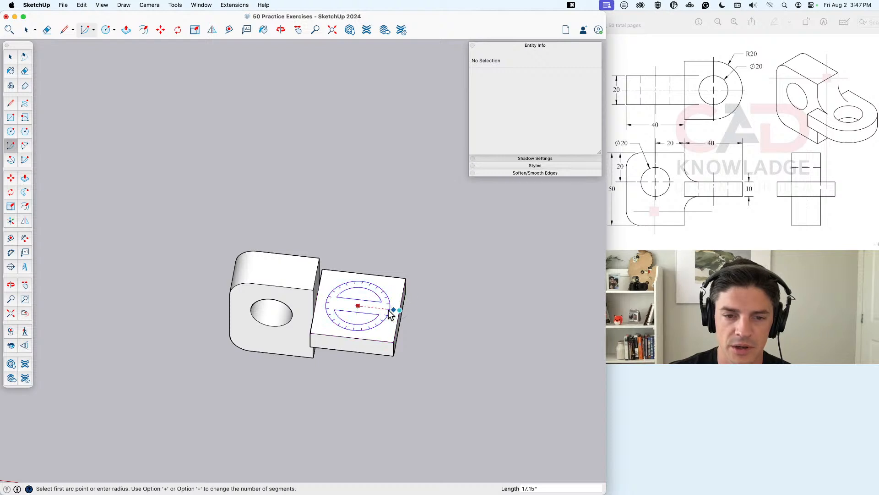
click(354, 336)
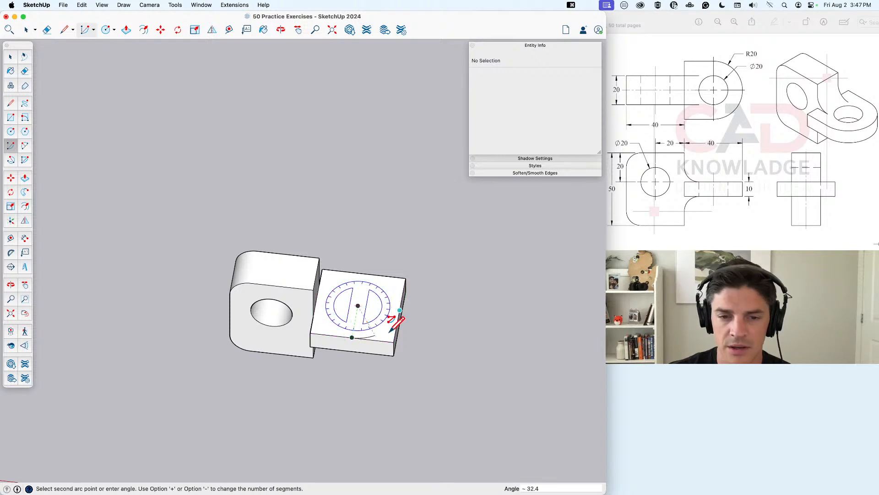
click(366, 272)
key(space)
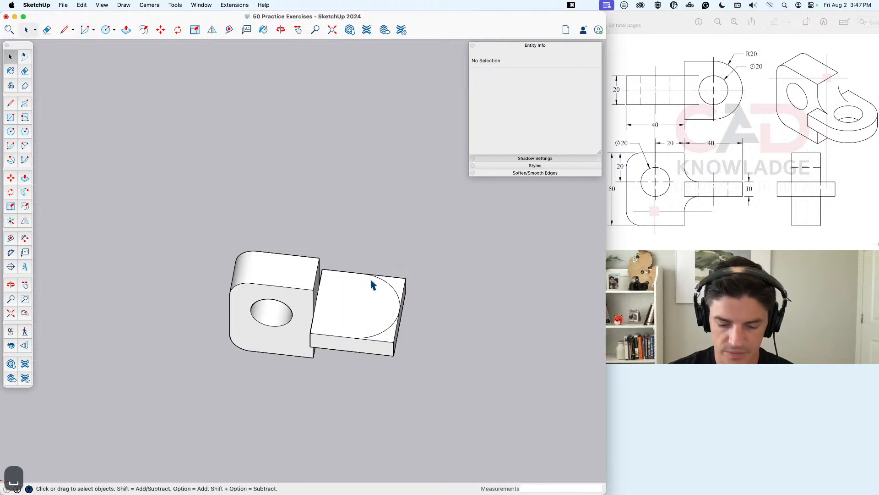
Step: Push/Pull the two corner faces outside the arc down 10 inches to cut them away and round the plate's end
key(p)
double_click(400, 286)
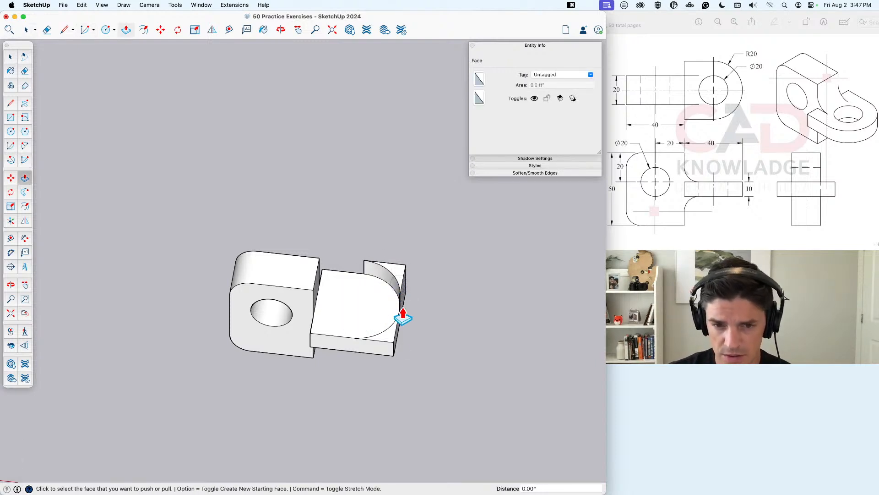
key(super+z)
click(402, 286)
click(404, 306)
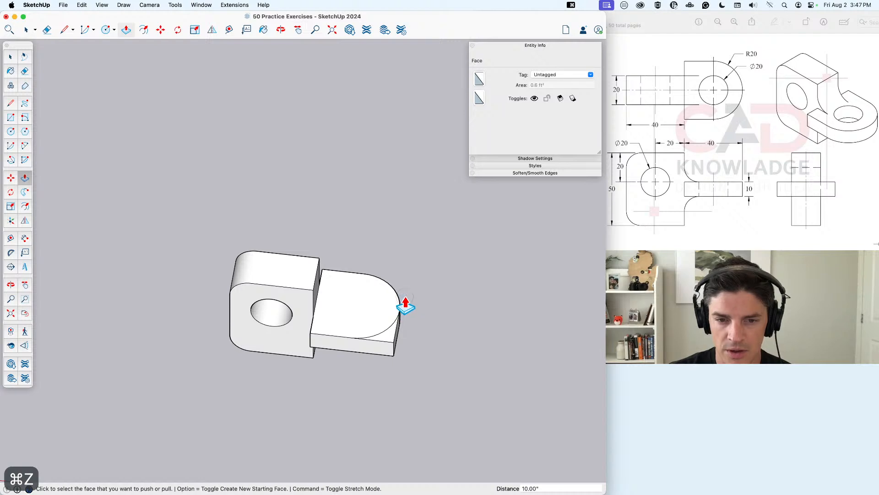
key(space)
Step: Draw a circle of 10-inch radius on the plate's top face, centred on the rounded end's arc centre
middle_drag(363, 307, 368, 325)
key(c)
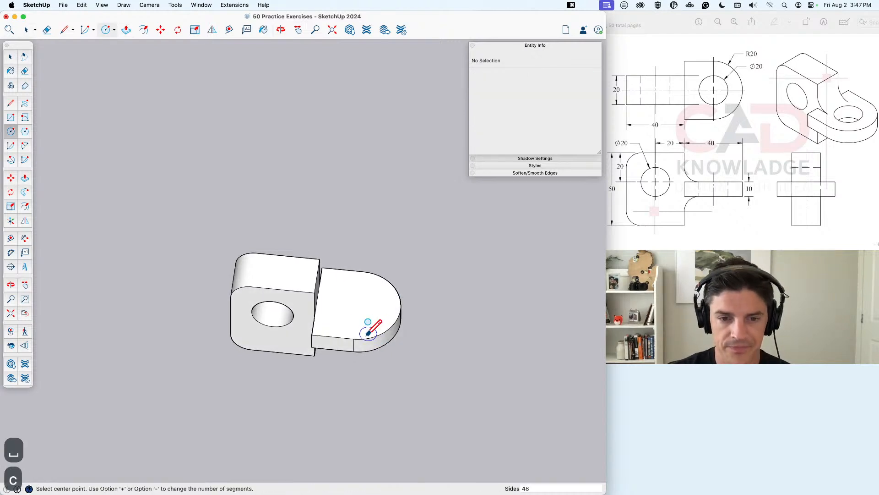
click(359, 305)
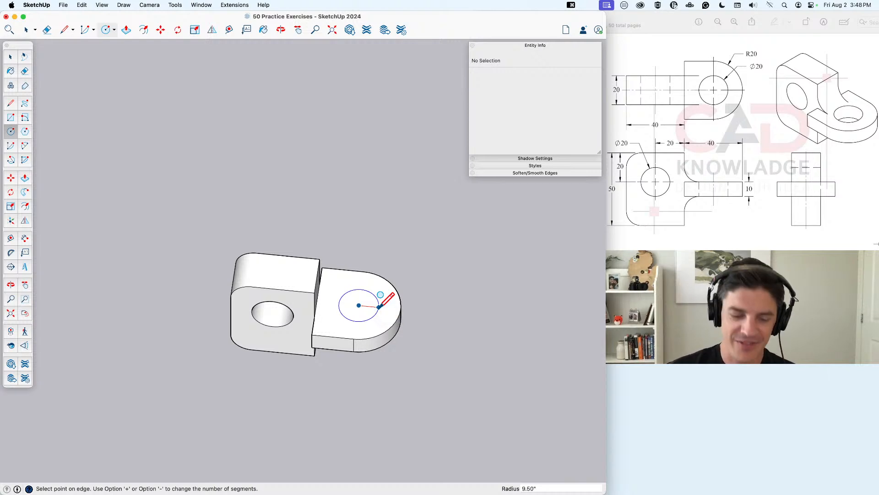
text(10)
key(Return)
Step: Push/Pull the circular face through the plate's full thickness to cut the hole
key(p)
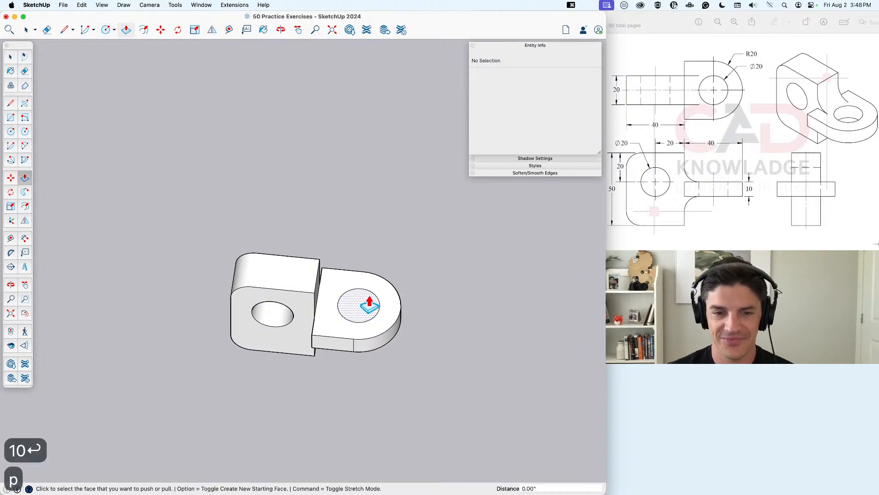
click(369, 305)
click(355, 353)
key(space)
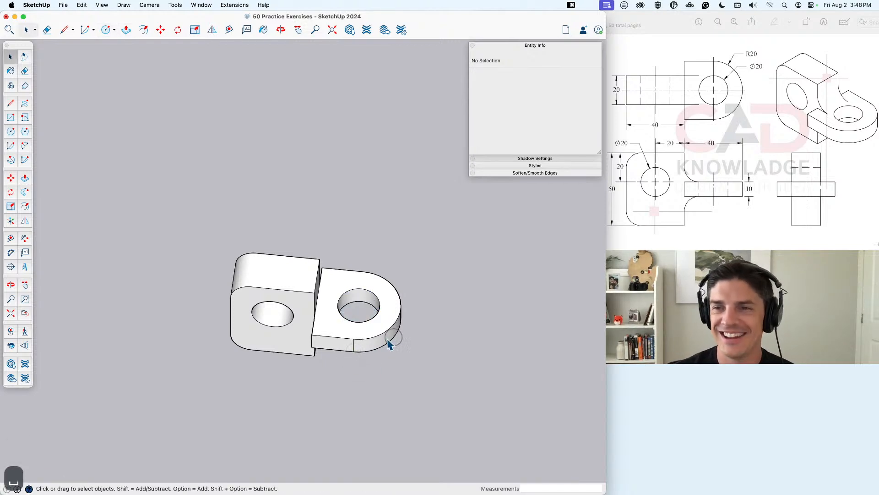
Step: Add a guide across the plate's top face, 10 inches out from and parallel to the edge where it meets the block
middle_drag(393, 339, 361, 341)
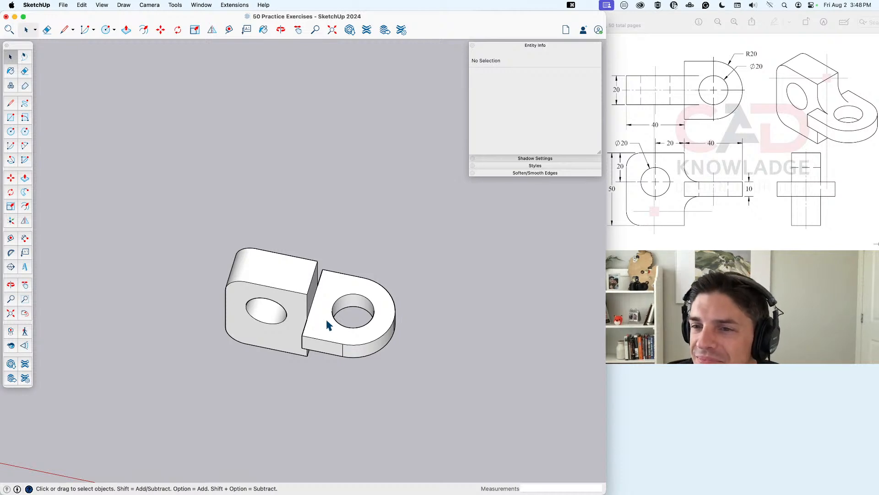
scroll(323, 329, up, 5)
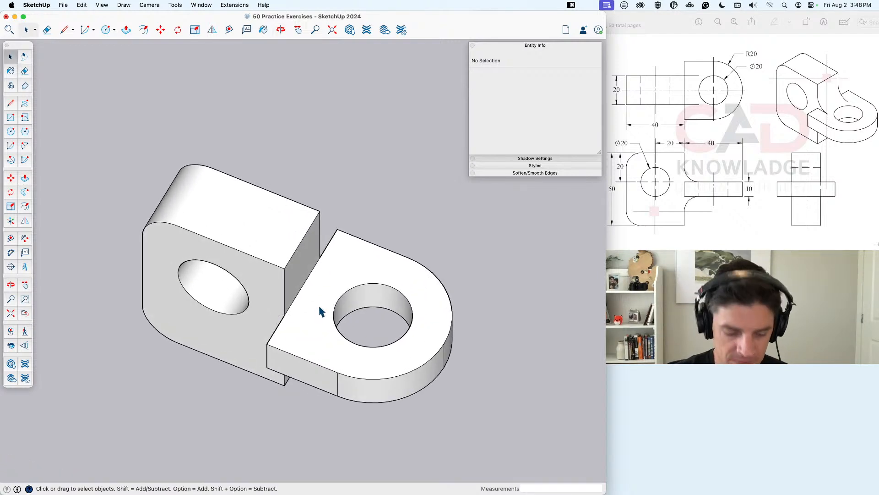
key(t)
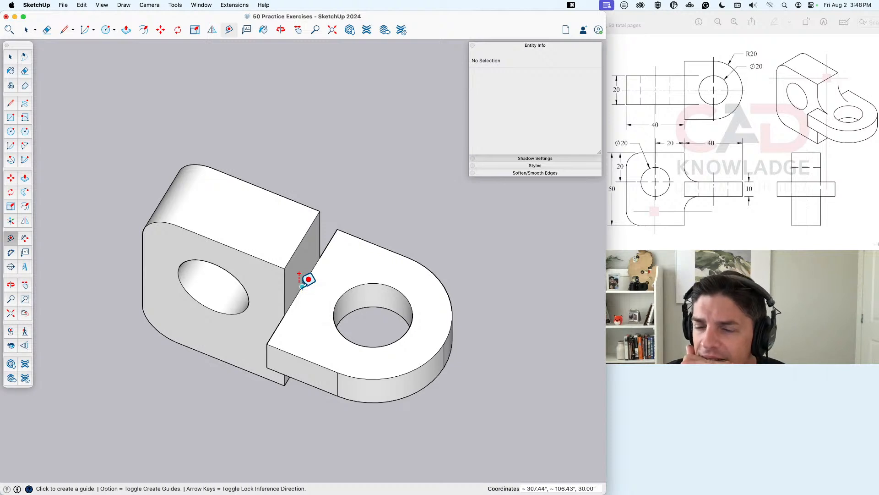
click(302, 286)
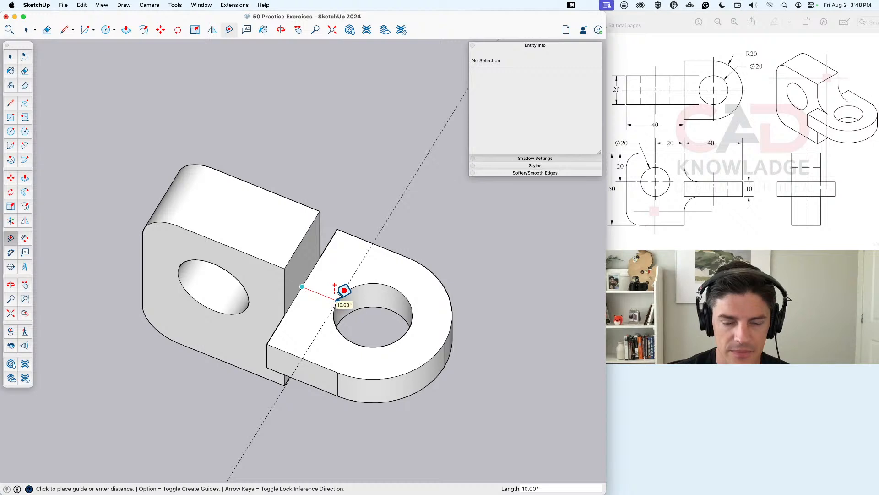
key(space)
Step: Add a horizontal guide on the block's face 10 inches above the plate's top surface
middle_drag(293, 302, 328, 244)
key(t)
click(294, 286)
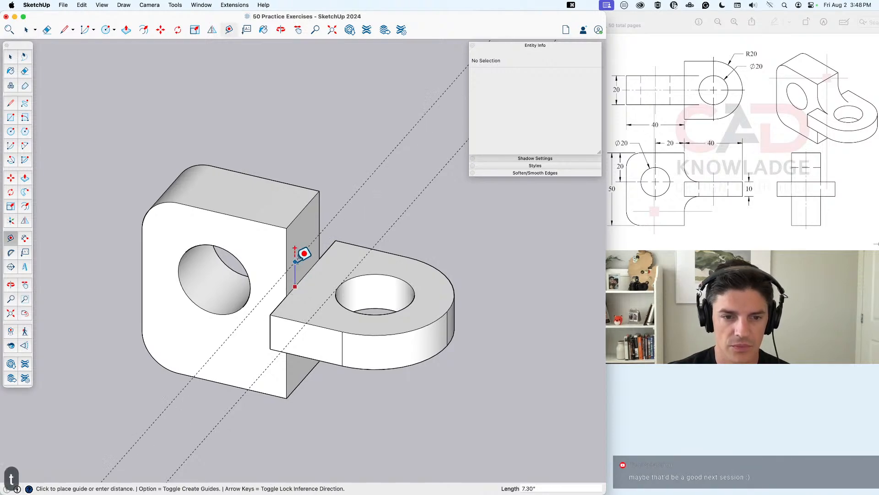
text(10)
key(Return)
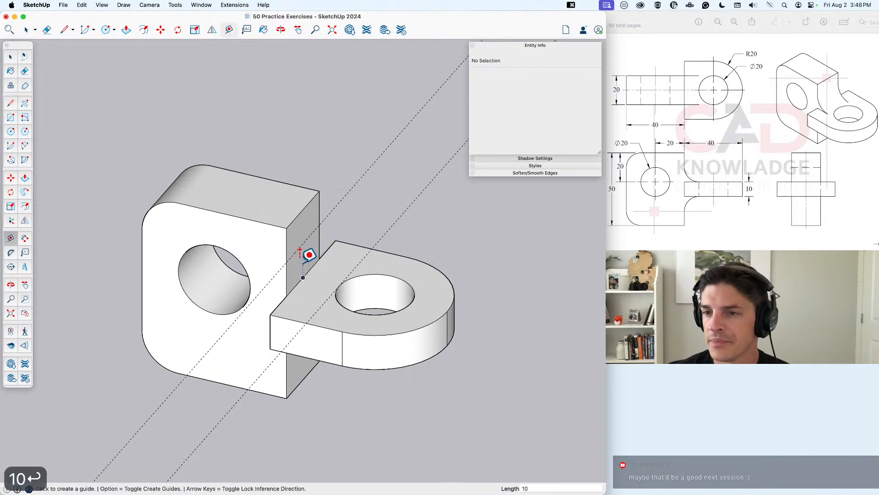
key(space)
middle_drag(303, 249, 238, 184)
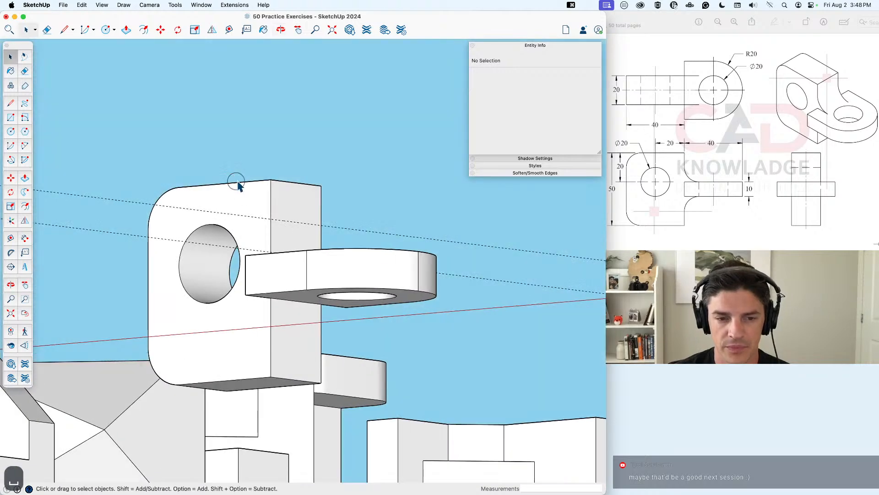
key(t)
click(284, 298)
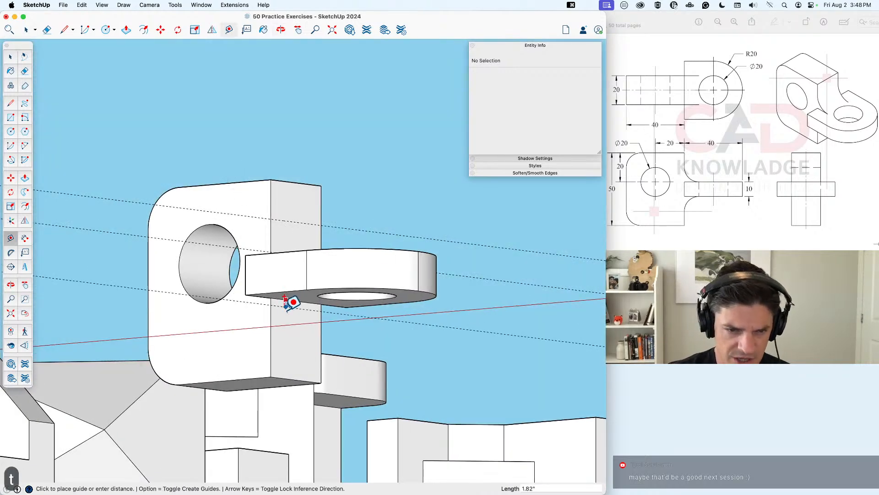
text(10)
key(Return)
key(space)
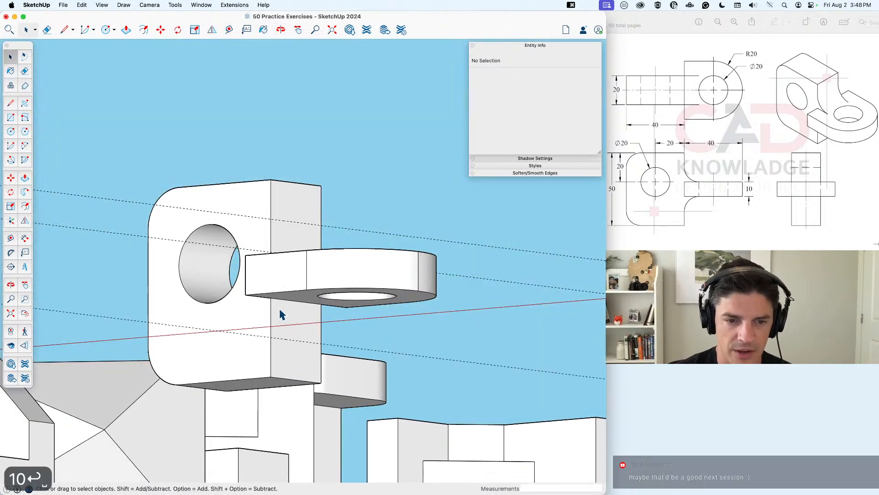
key(super+z)
Step: Add a horizontal guide on the block's face 10 inches below the plate's underside
key(t)
click(288, 300)
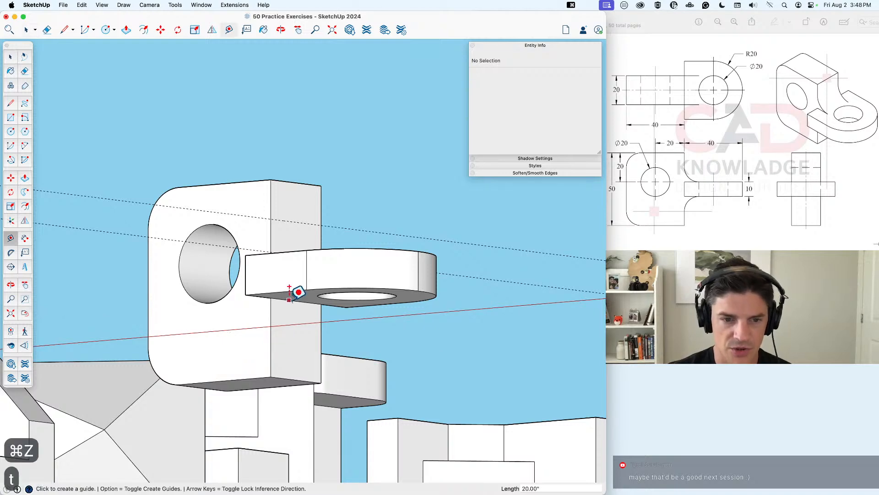
text(10)
key(Return)
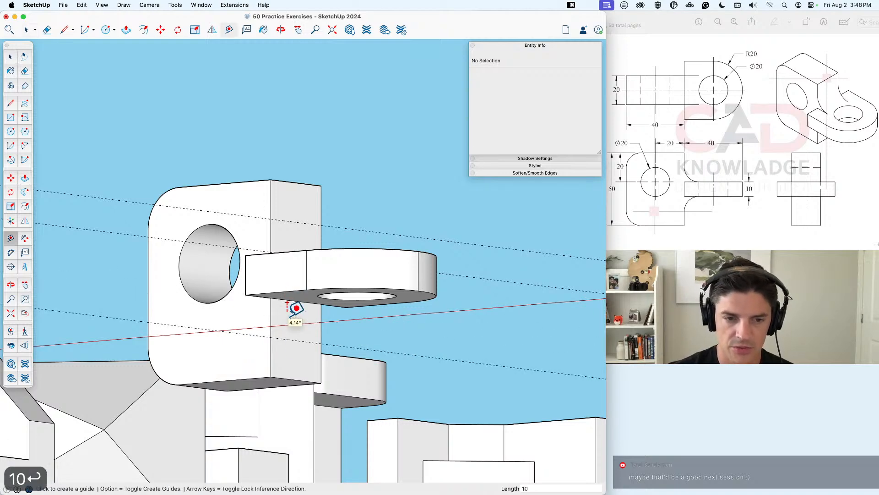
key(space)
Step: Draw a vertical 10-inch square face standing on the plate at the block's front edge, using the guides for its corners
middle_drag(285, 316, 309, 403)
middle_drag(304, 300, 331, 363)
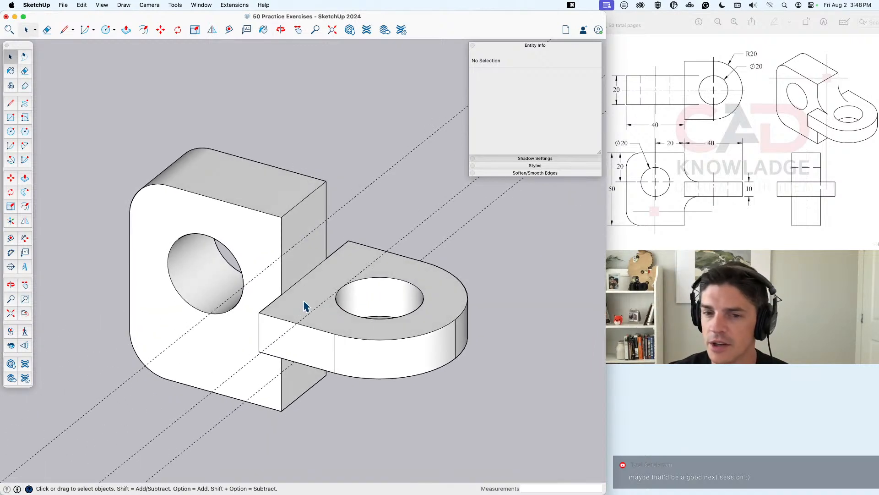
key(l)
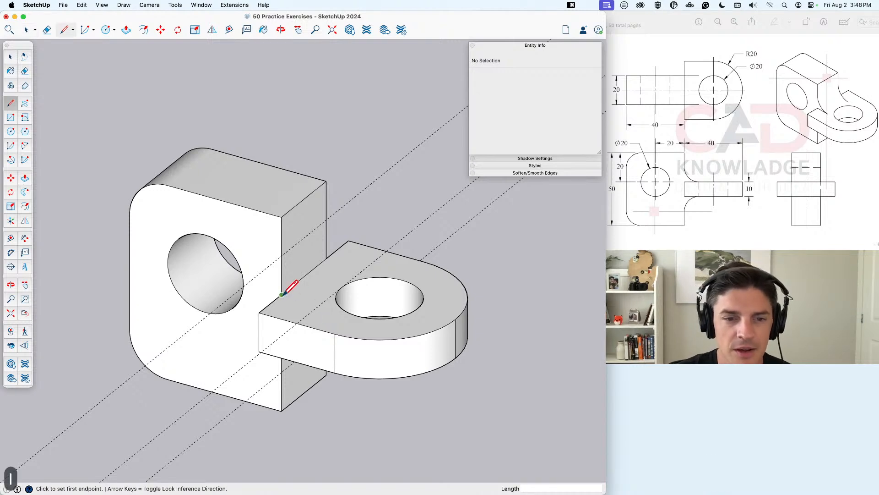
click(282, 295)
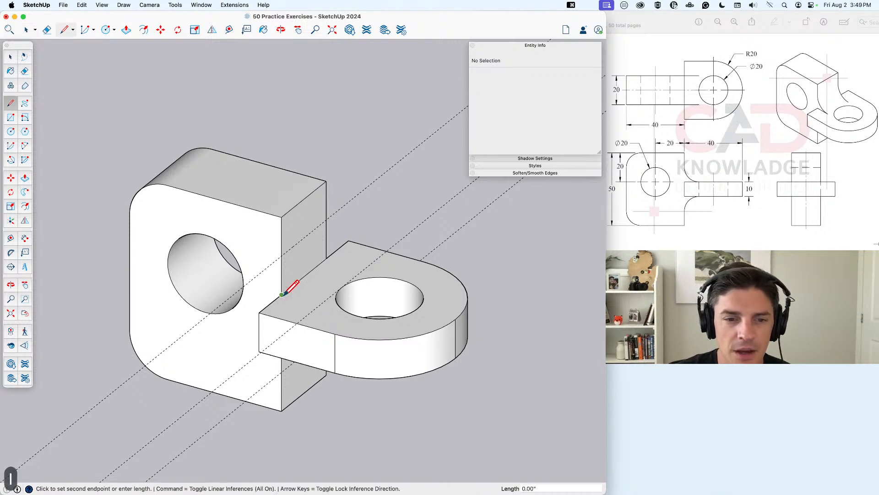
click(320, 304)
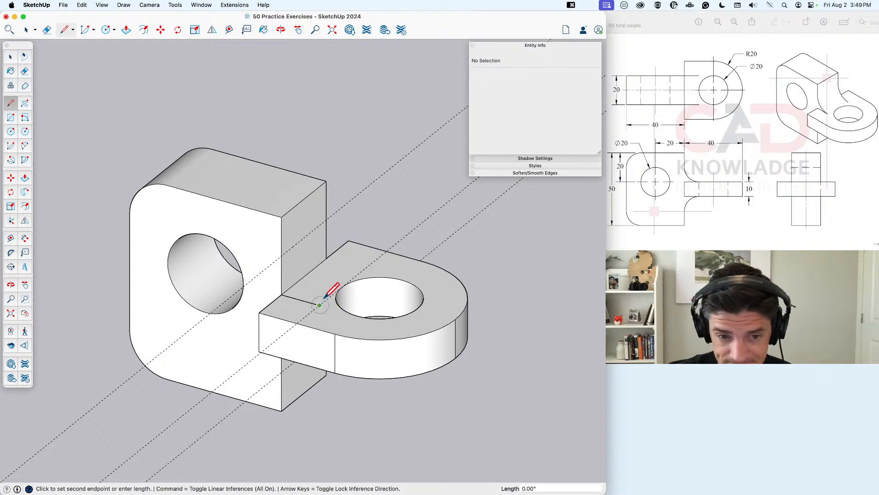
click(281, 255)
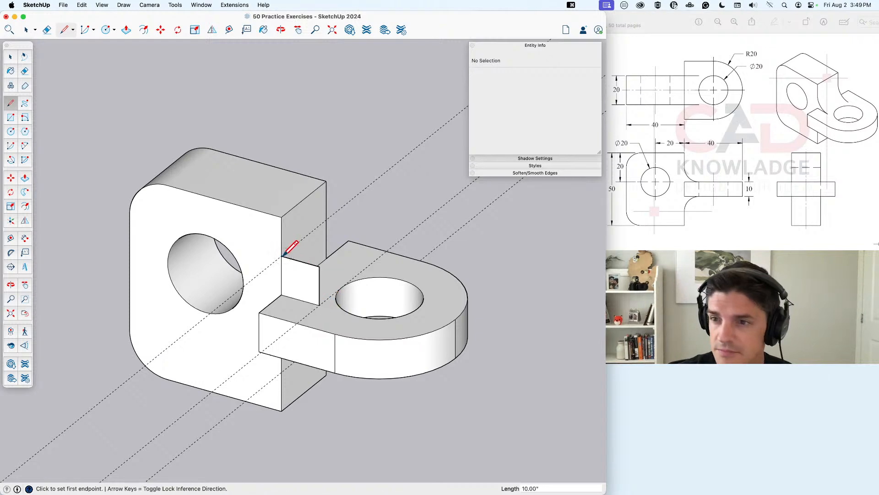
Step: Draw a concave 2-point arc across the square between the block's upper guide point and the plate's guide point, tangent to both surfaces
key(a)
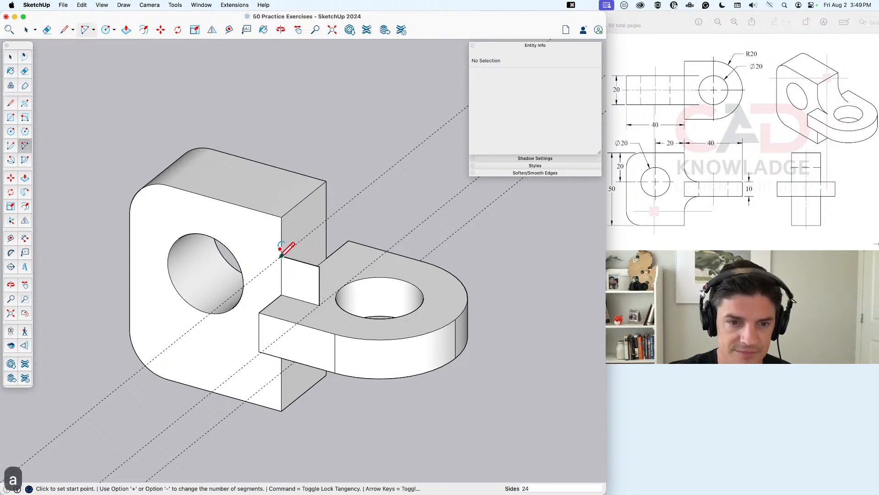
click(281, 255)
click(319, 304)
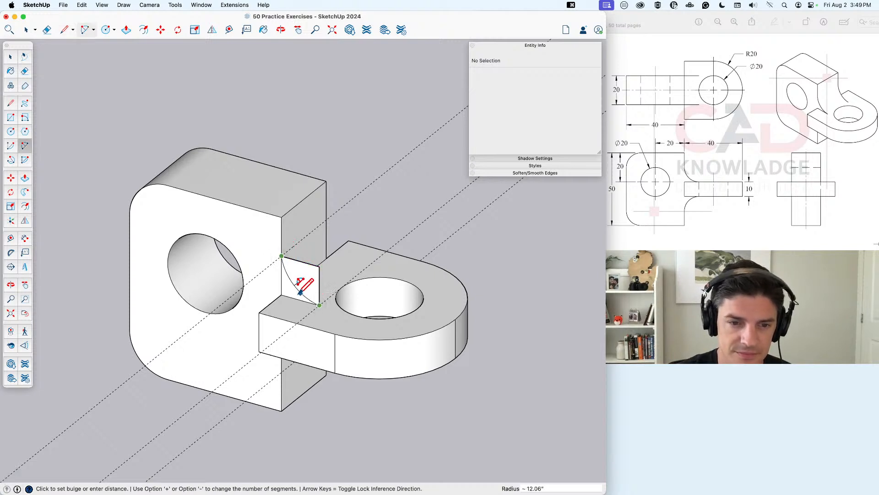
key(super+z)
click(320, 304)
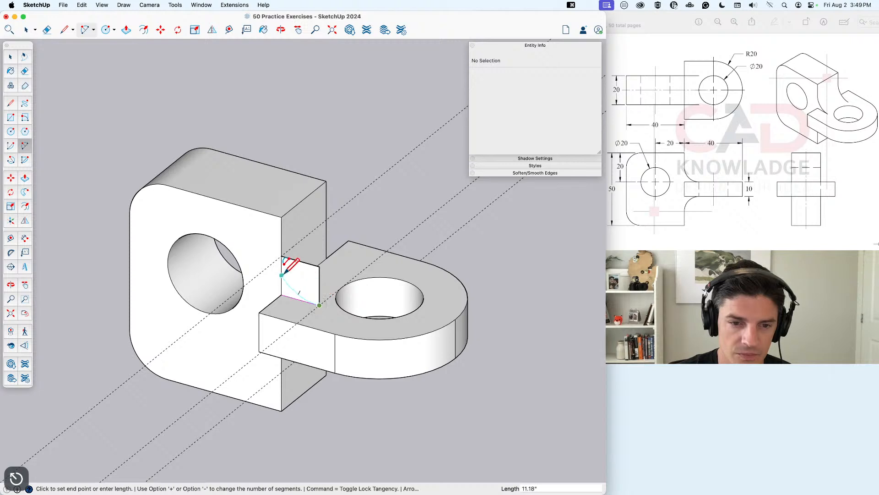
click(282, 255)
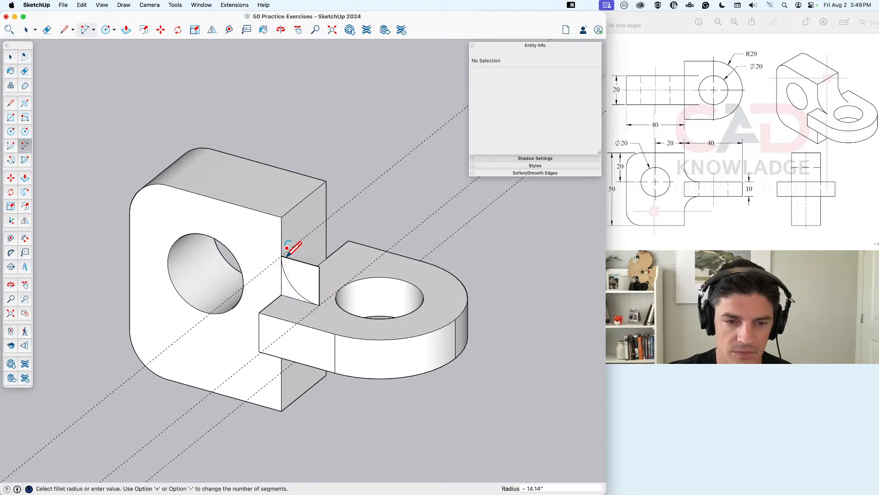
key(space)
Step: Erase the square's top and outer edges, leaving only the fillet profile between the block and the plate
key(e)
drag(318, 267, 282, 295)
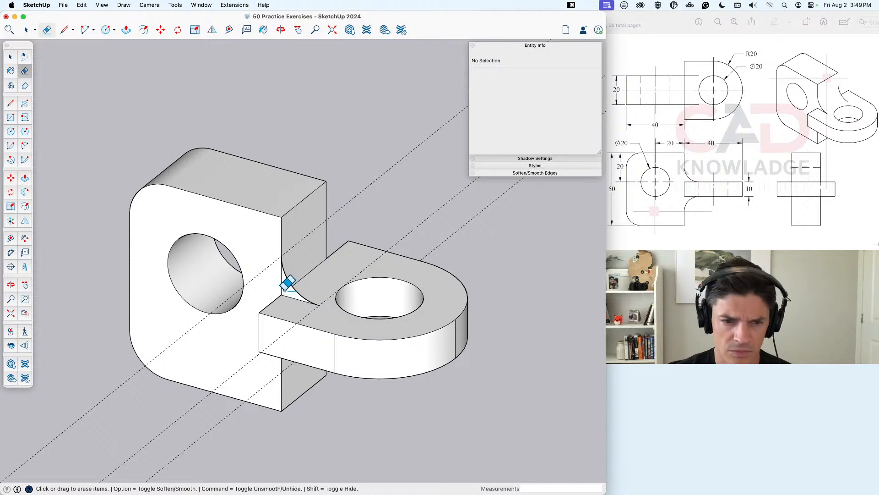
key(space)
Step: Flip a copy of the fillet profile about the plate's mid-height so a matching profile sits beneath the plate
click(288, 293)
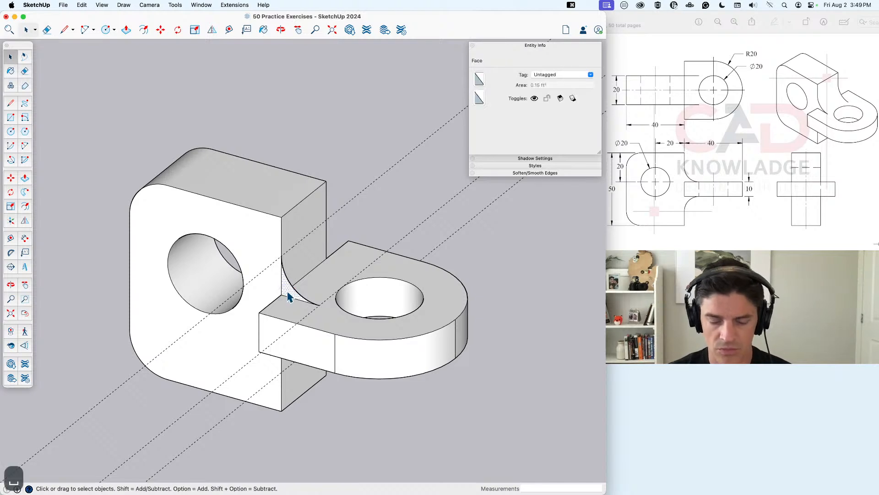
middle_drag(288, 296, 293, 238)
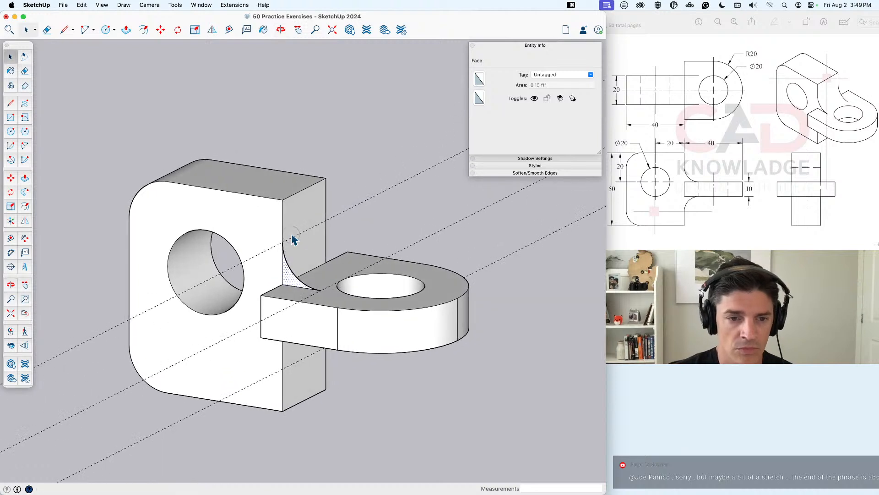
click(211, 31)
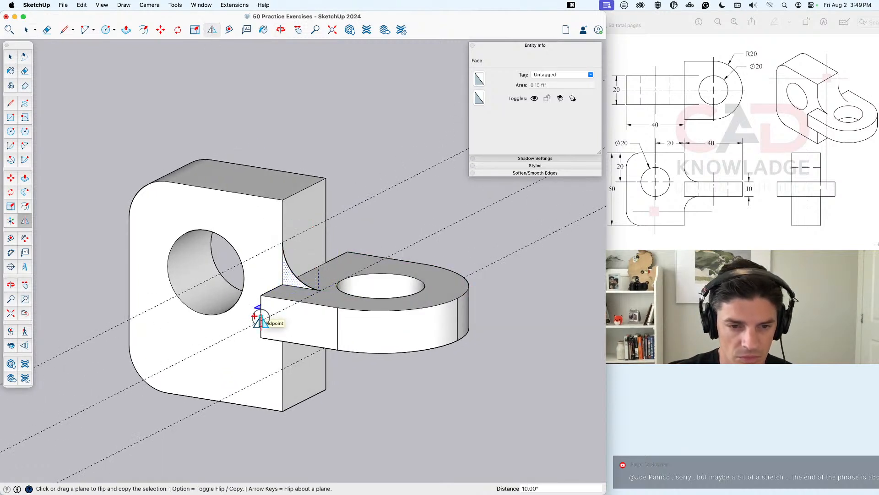
drag(261, 317, 261, 317)
key(space)
click(367, 433)
Step: Push/Pull the upper fillet profile across the full thickness of the block
click(292, 276)
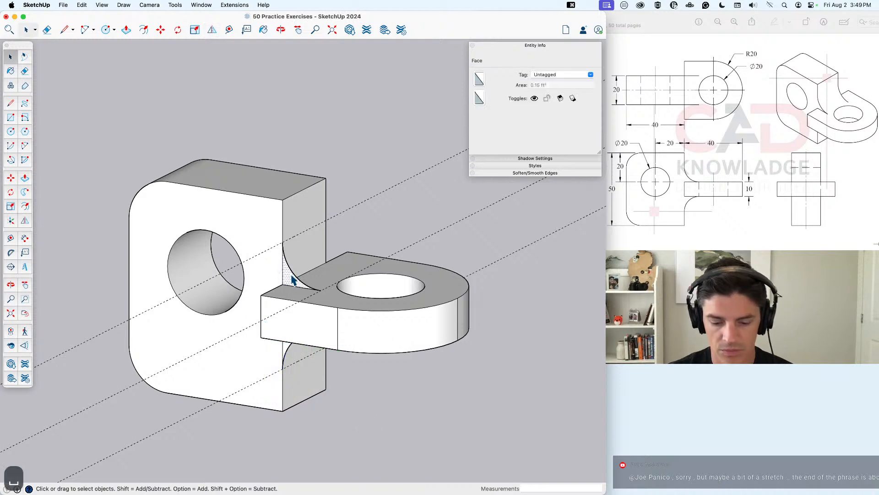
key(p)
drag(290, 278, 326, 220)
key(space)
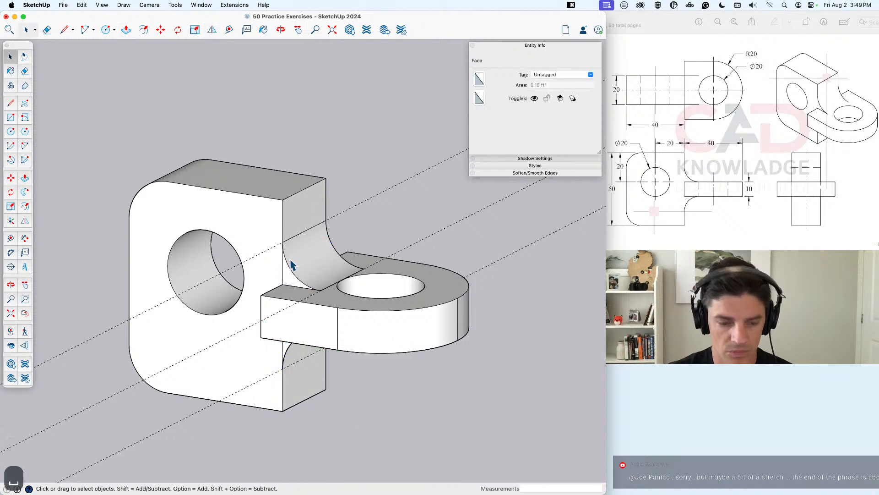
Step: Erase the leftover edges between the upper fillet and the block's front and back faces, using X-ray for the rear
key(e)
drag(286, 267, 283, 273)
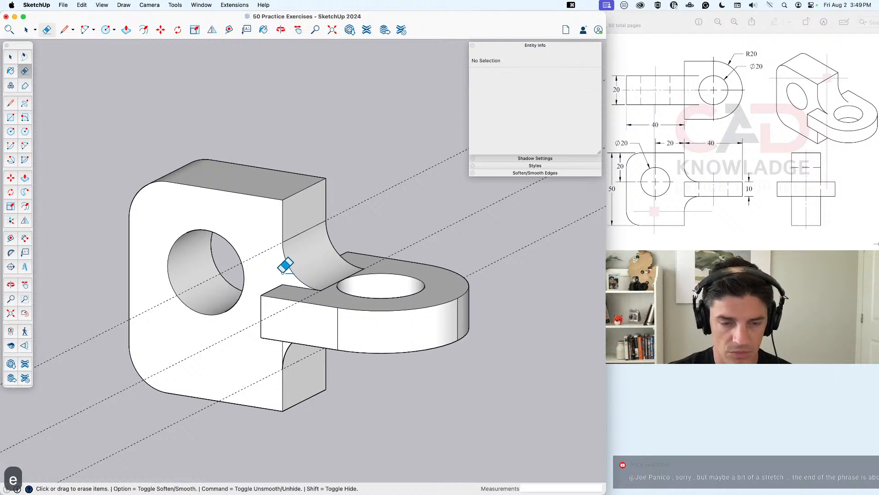
key(x)
mouse_move(300, 271)
middle_down()
mouse_move(402, 285)
mouse_move(373, 269)
middle_up()
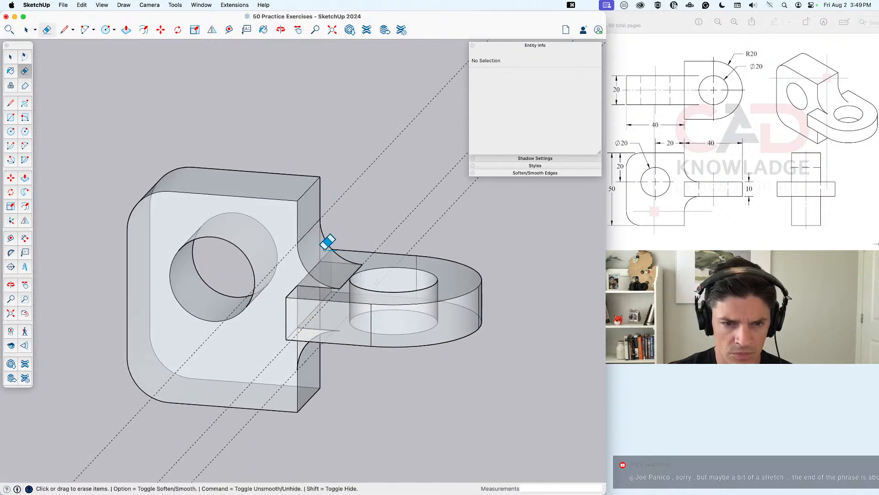
drag(322, 251, 320, 253)
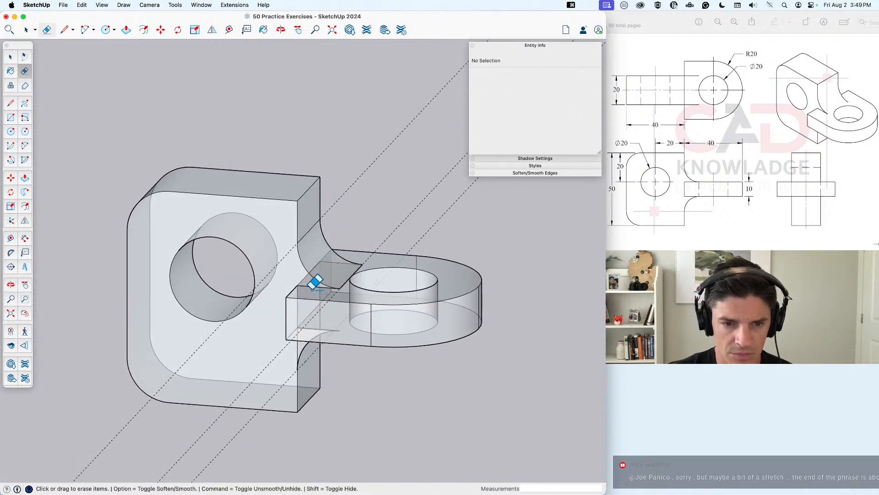
key(space)
key(x)
middle_drag(349, 318, 306, 338)
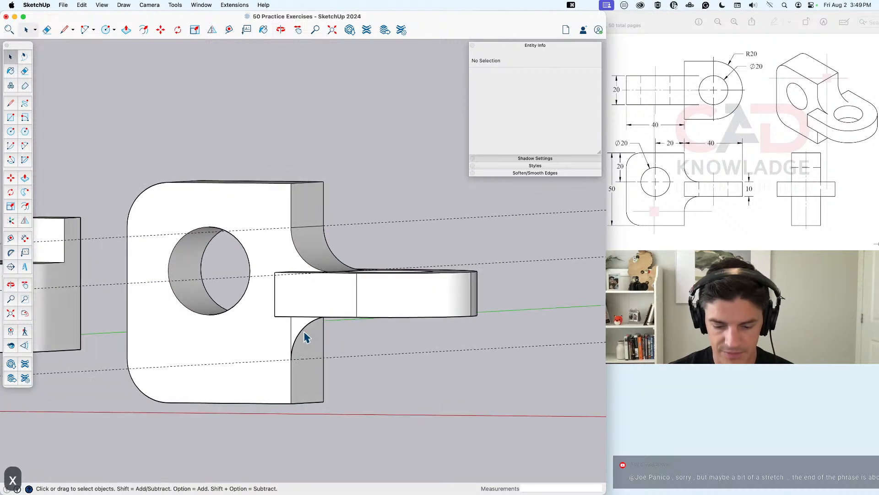
Step: Push/Pull the lower fillet through the block's thickness, erase its leftover front edge, and delete the three guides
key(p)
key(e)
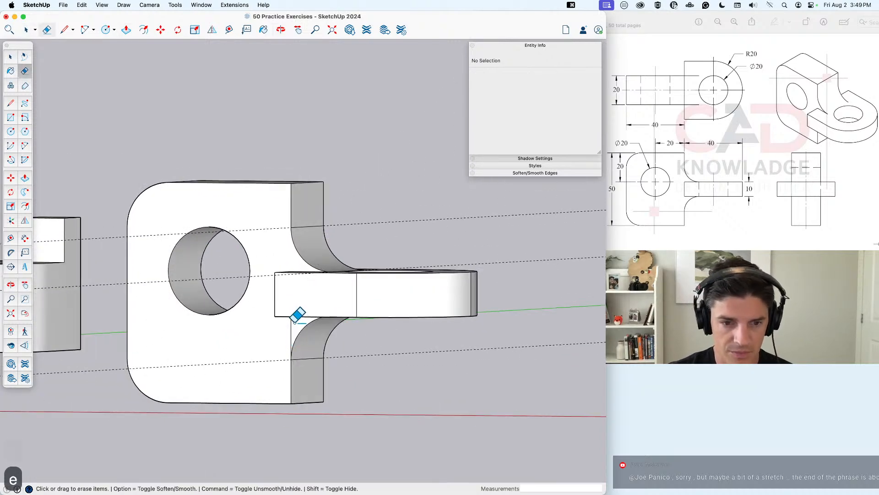
key(alt)
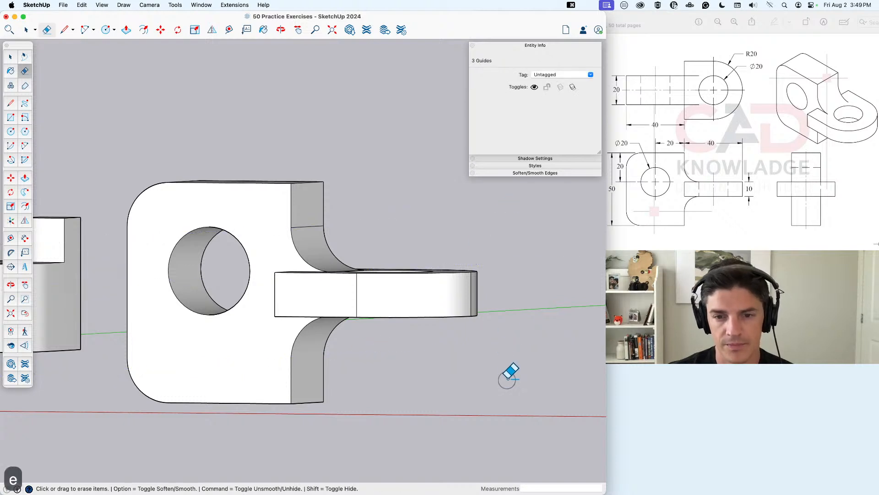
Step: Soften the tangent edges between the block and the fillets, and undo the last softening
mouse_move(506, 370)
middle_down()
mouse_move(378, 284)
mouse_move(298, 325)
mouse_move(304, 221)
middle_up()
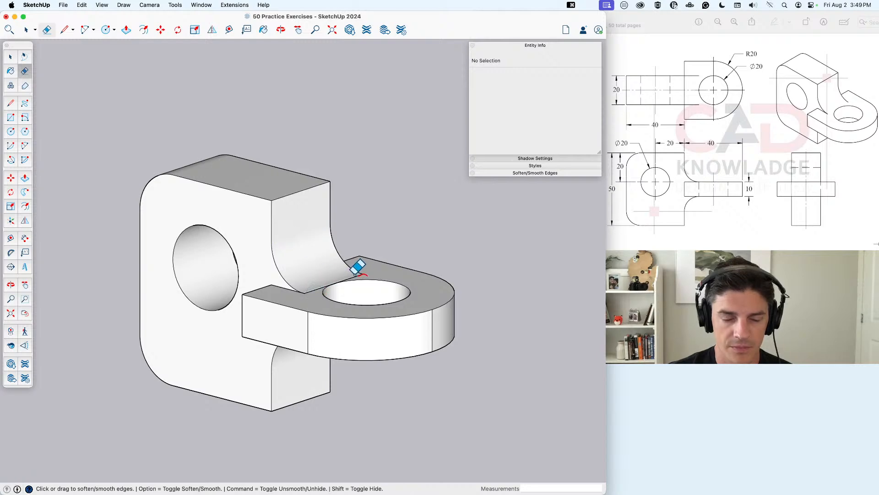
middle_drag(347, 280, 350, 327)
scroll(328, 272, up, 8)
key(super+z)
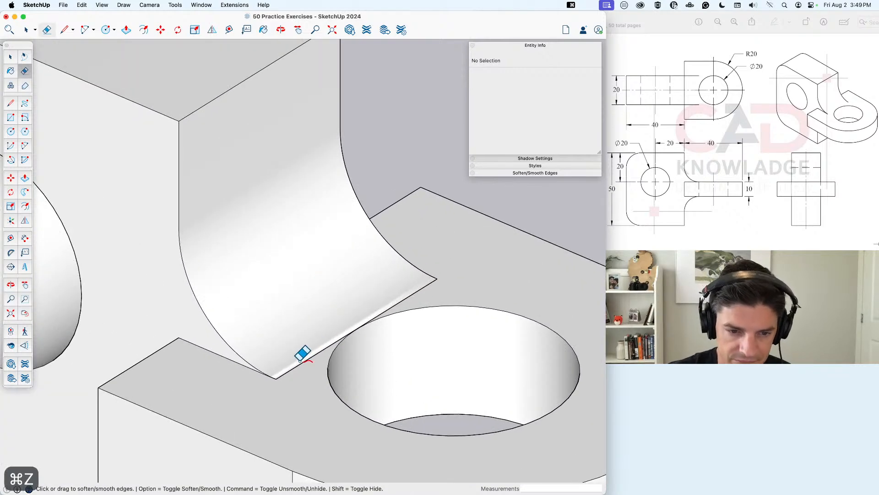
Step: In X-ray view, soften the hidden interior edges where the plate meets the block's front face
scroll(343, 368, up, 1)
mouse_move(307, 352)
middle_down()
mouse_move(341, 365)
mouse_move(331, 387)
mouse_move(363, 370)
middle_up()
key(x)
scroll(337, 369, up, 1)
middle_drag(271, 365, 457, 345)
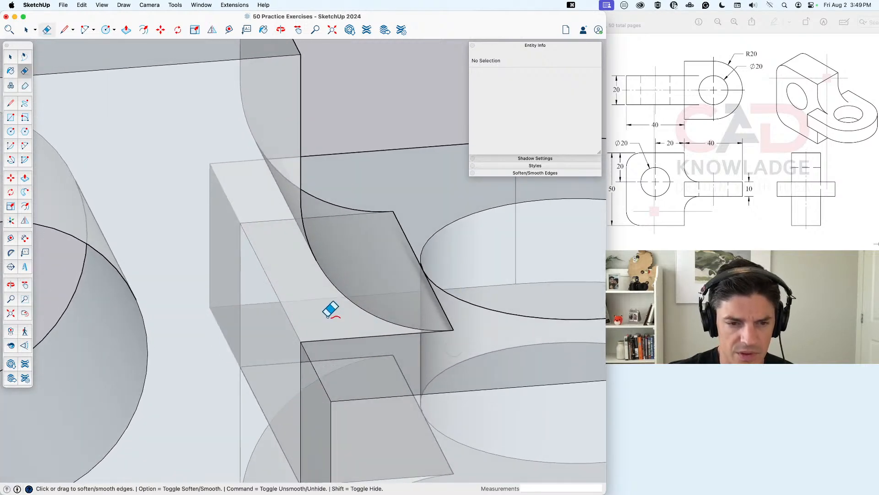
click(286, 319)
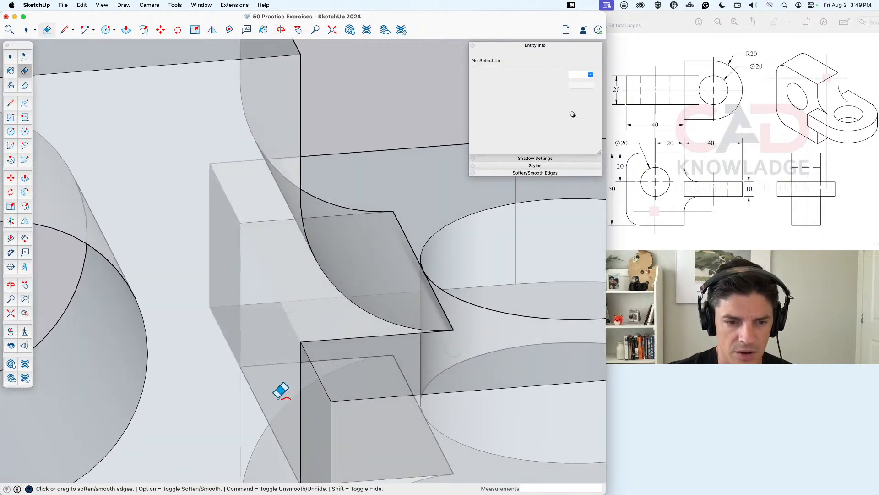
click(256, 403)
Step: Switch off X-ray and delete the block's front face to open up its interior
mouse_move(256, 403)
middle_down()
mouse_move(255, 318)
mouse_move(232, 281)
mouse_move(251, 271)
middle_up()
key(space)
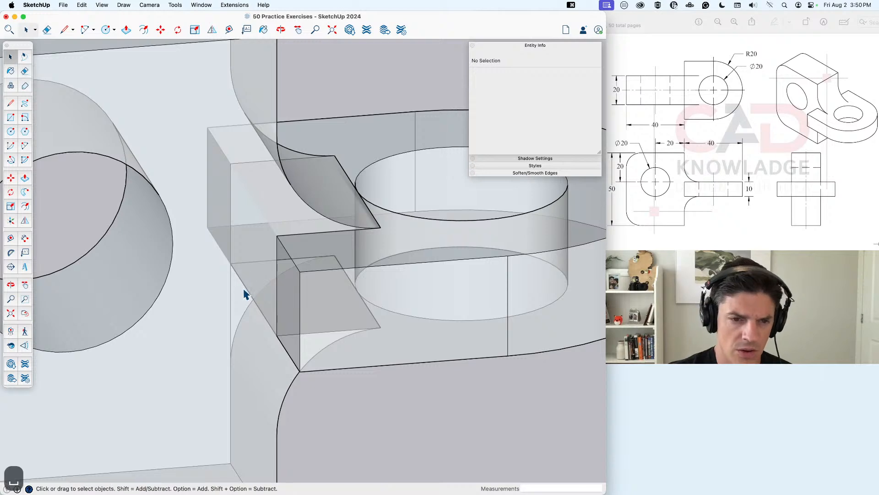
click(244, 296)
key(x)
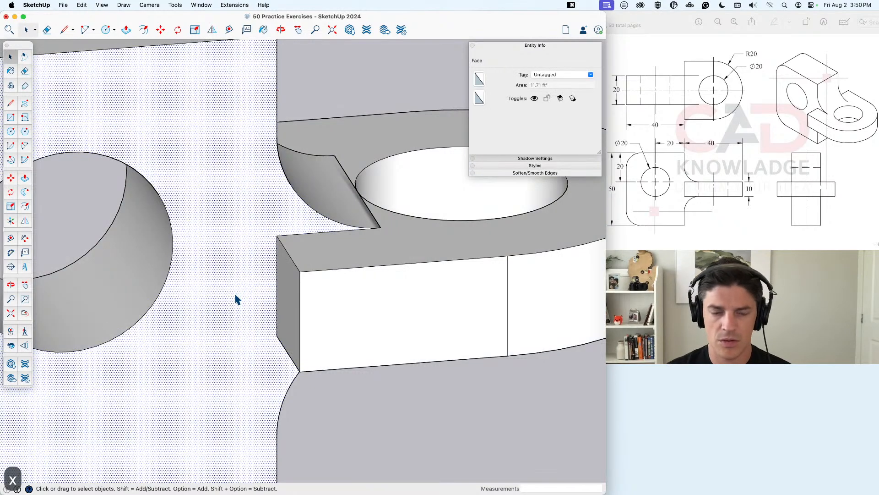
key(BackSpace)
Step: Examine the block's open interior and how far the plate's top face extends inside it
mouse_move(235, 299)
middle_down()
mouse_move(277, 308)
mouse_move(290, 226)
mouse_move(261, 142)
mouse_move(222, 152)
mouse_move(234, 154)
middle_up()
key(space)
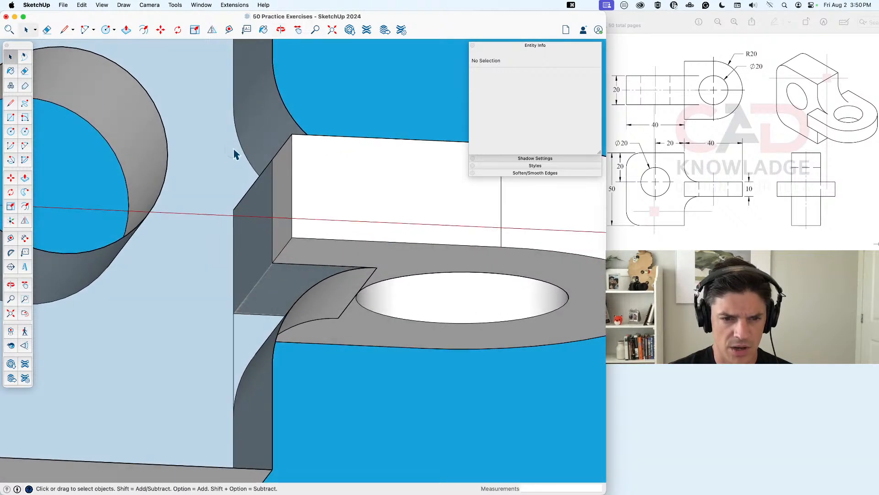
key(e)
middle_drag(256, 292, 393, 334)
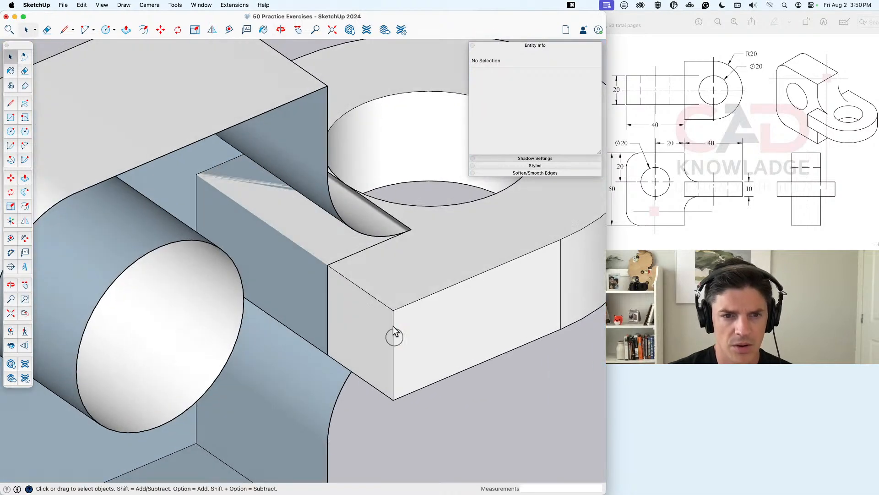
click(313, 229)
middle_drag(353, 271, 266, 229)
scroll(315, 275, down, 5)
middle_drag(315, 275, 301, 290)
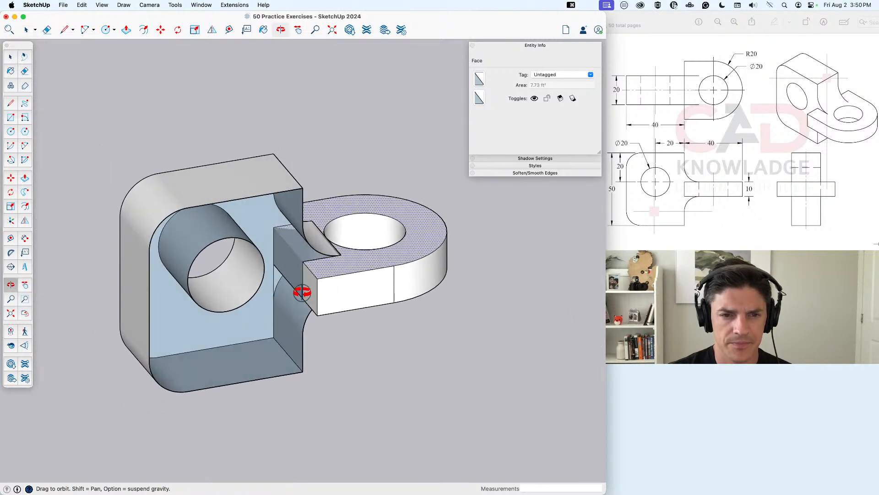
click(382, 357)
click(307, 268)
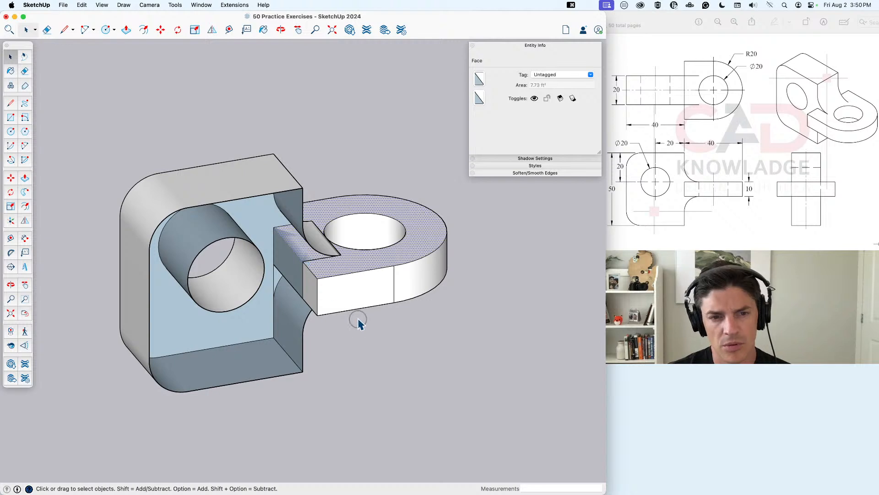
click(359, 323)
click(305, 254)
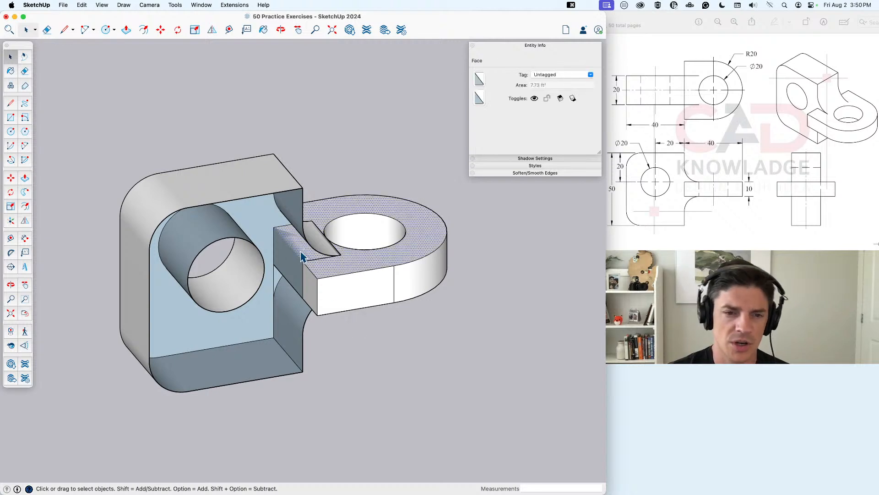
Step: Show hidden geometry and erase the plate's surplus interior edges and faces inside the block
key(shift+g)
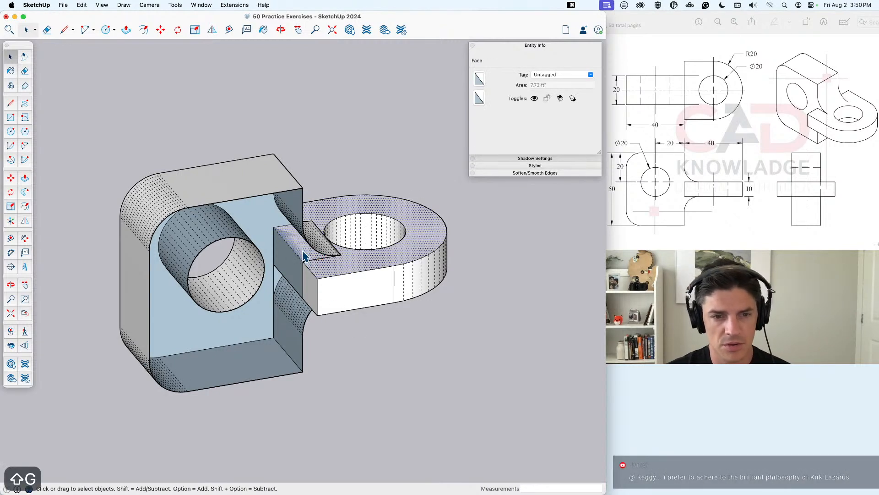
key(e)
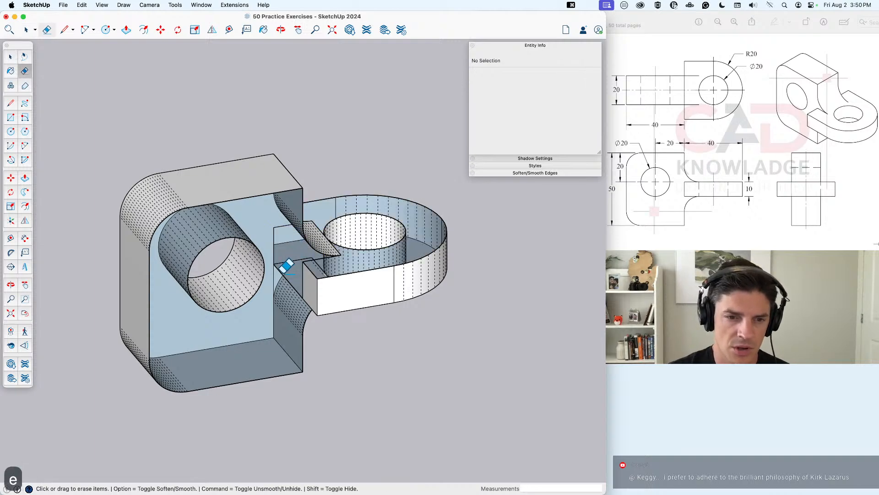
mouse_move(282, 273)
middle_down()
mouse_move(290, 251)
mouse_move(287, 279)
mouse_move(328, 268)
mouse_move(309, 302)
middle_up()
click(276, 269)
key(shift)
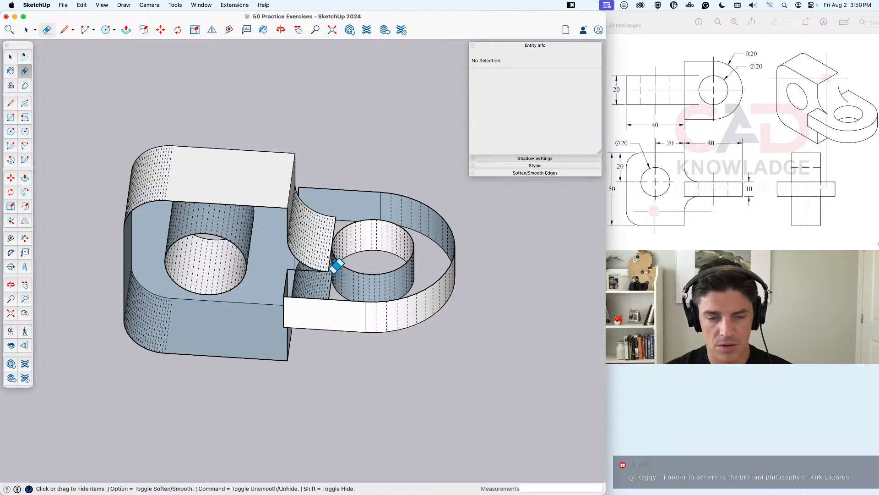
Step: Turn off hidden geometry and rebuild the block's front face with a 20-inch vertical line from its upper outer corner
key(shift+g)
key(l)
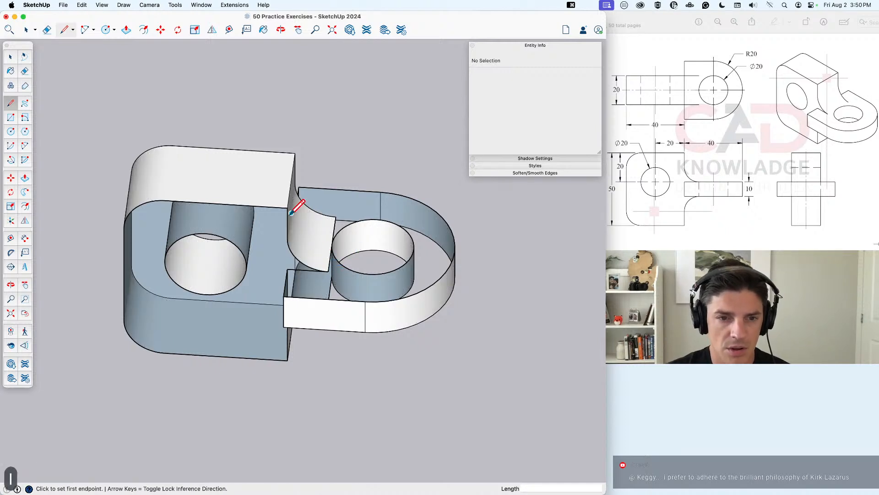
click(288, 207)
click(288, 268)
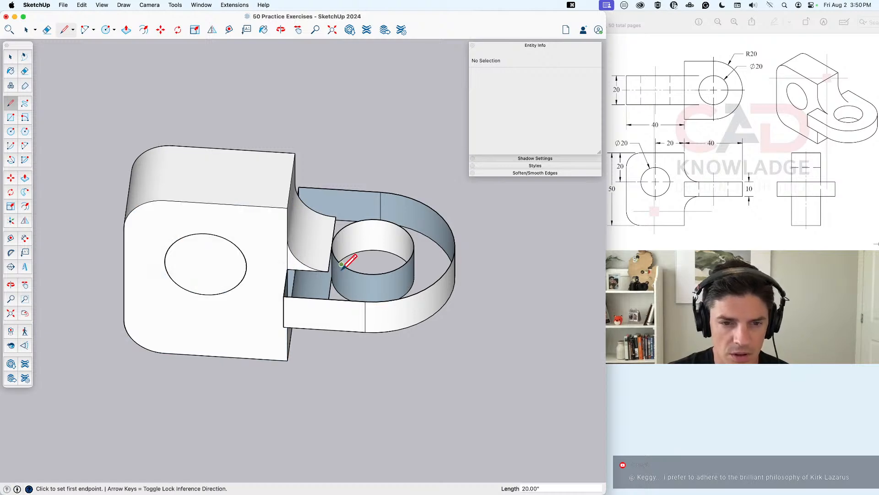
Step: Draw diagonal lines about 14.14 inches long from each fillet's end to the rounded end's start, rebuilding the plate's upper and lower faces
click(328, 271)
click(367, 301)
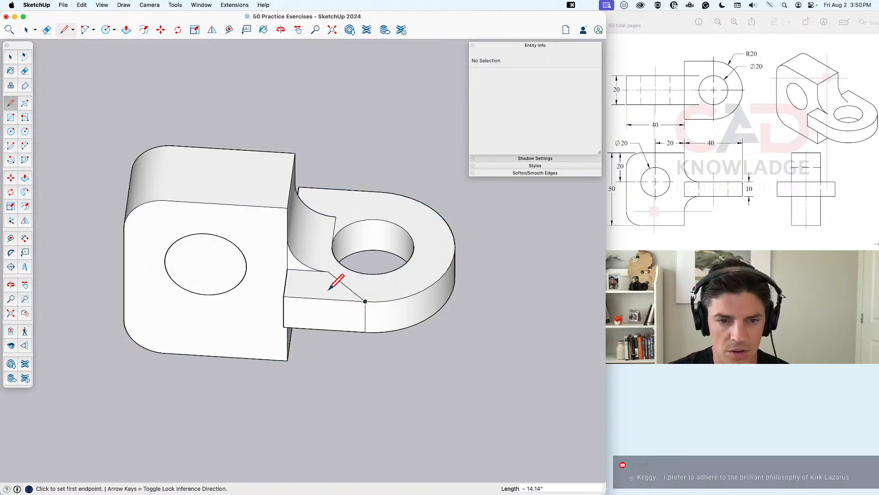
middle_drag(329, 287, 320, 270)
key(space)
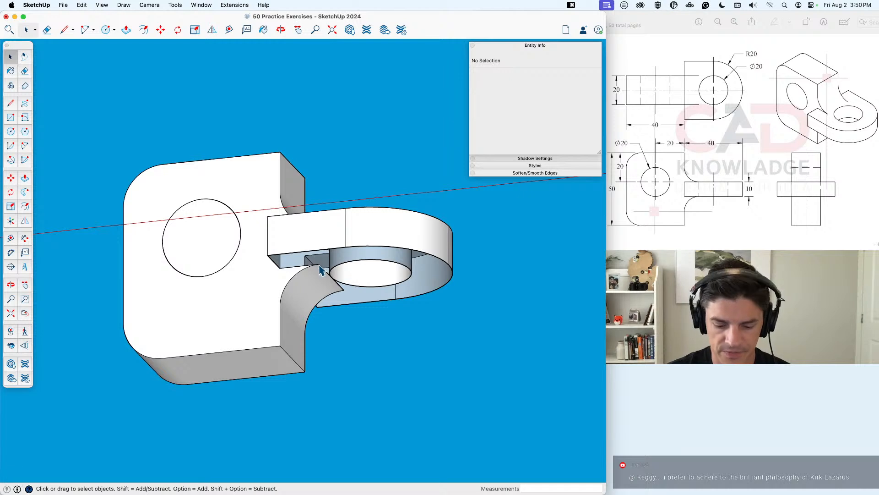
key(l)
click(320, 266)
click(347, 245)
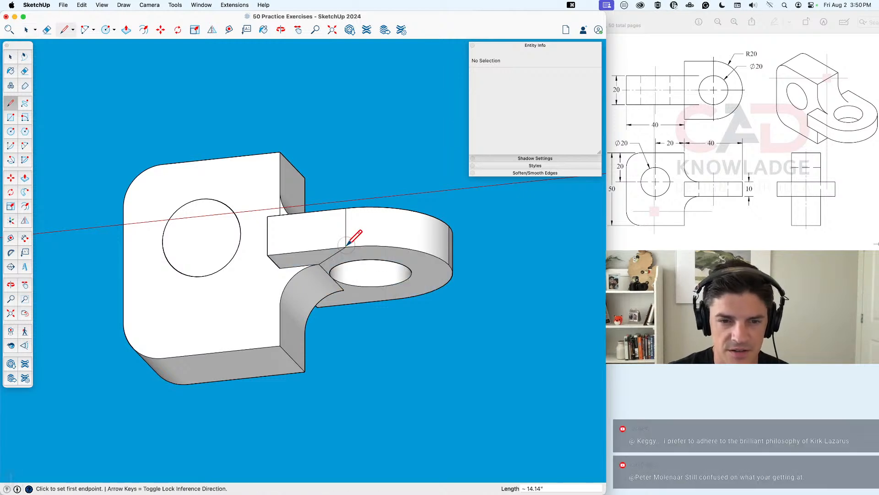
Step: Erase the diagonal helper lines and soften the remaining seams on the plate's sides and around the fillets
key(space)
key(e)
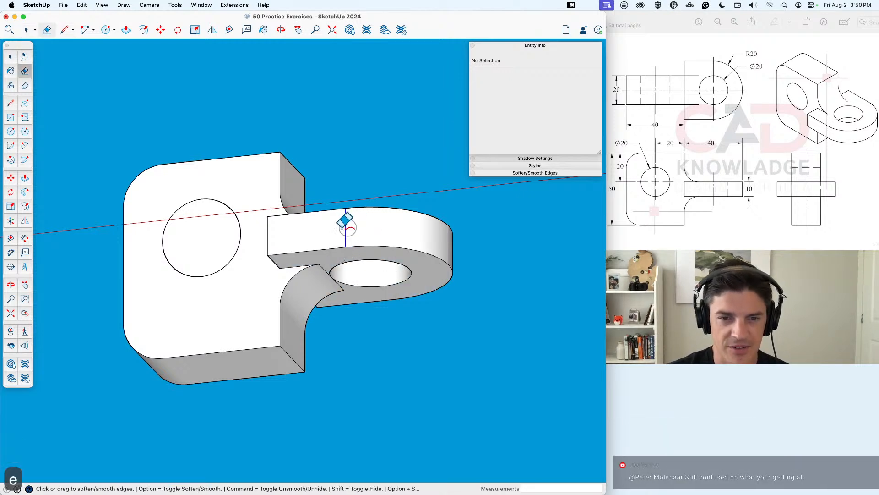
middle_drag(445, 230, 415, 236)
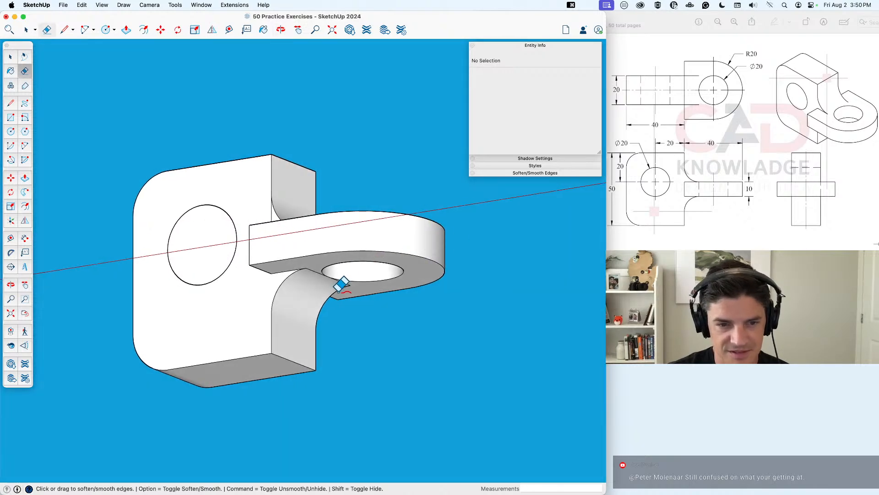
middle_drag(346, 275, 321, 257)
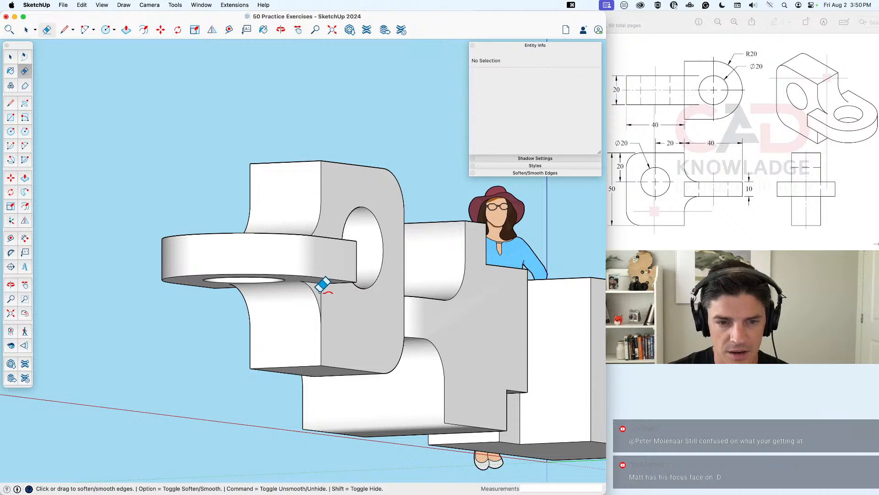
mouse_move(325, 291)
middle_down()
mouse_move(304, 235)
mouse_move(285, 275)
mouse_move(306, 293)
middle_up()
key(e)
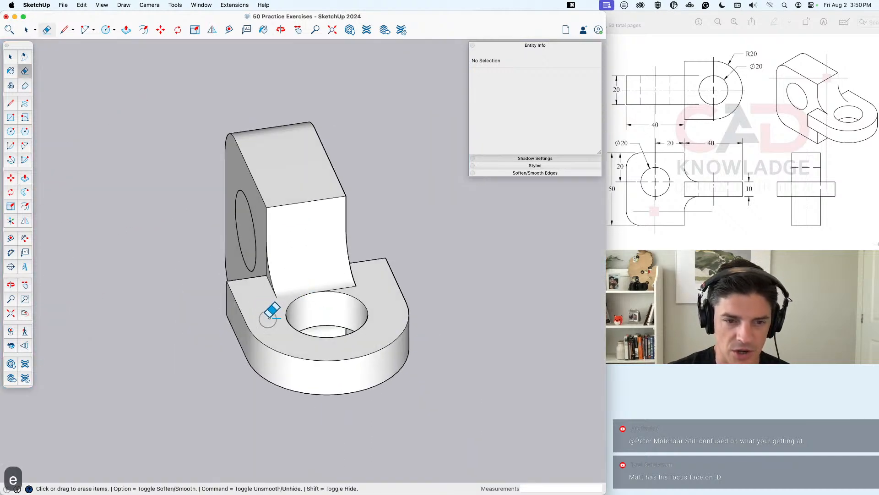
mouse_move(349, 277)
middle_down()
mouse_move(298, 273)
mouse_move(533, 234)
middle_up()
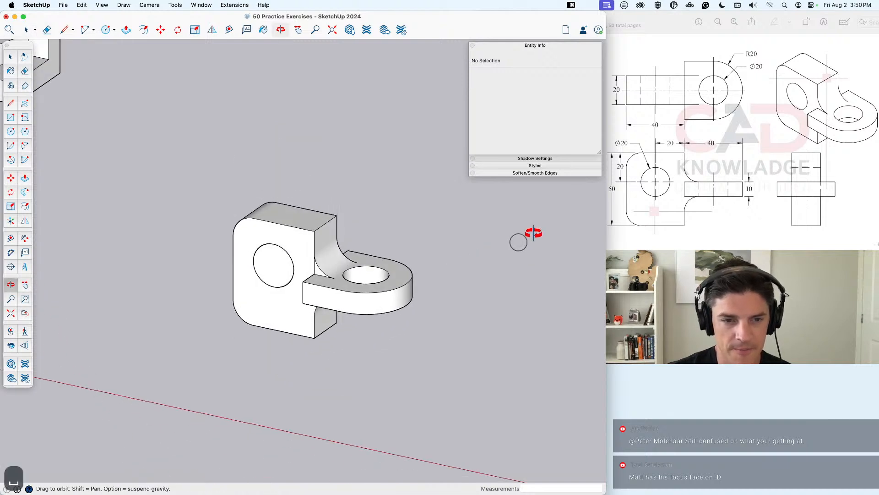
Step: Intersect the block's front face with the hole's circle and delete the circular face to open the hole through the block
key(space)
middle_drag(240, 305, 548, 246)
click(274, 275)
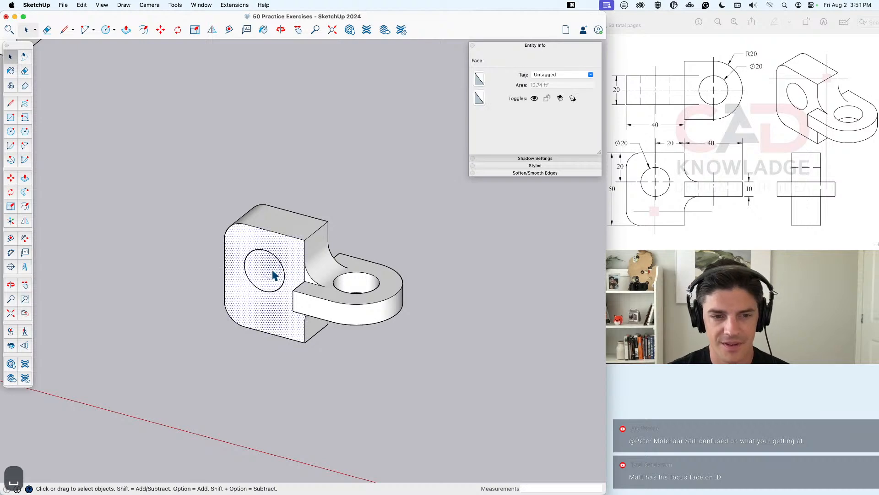
scroll(271, 279, down, 2)
scroll(249, 277, up, 6)
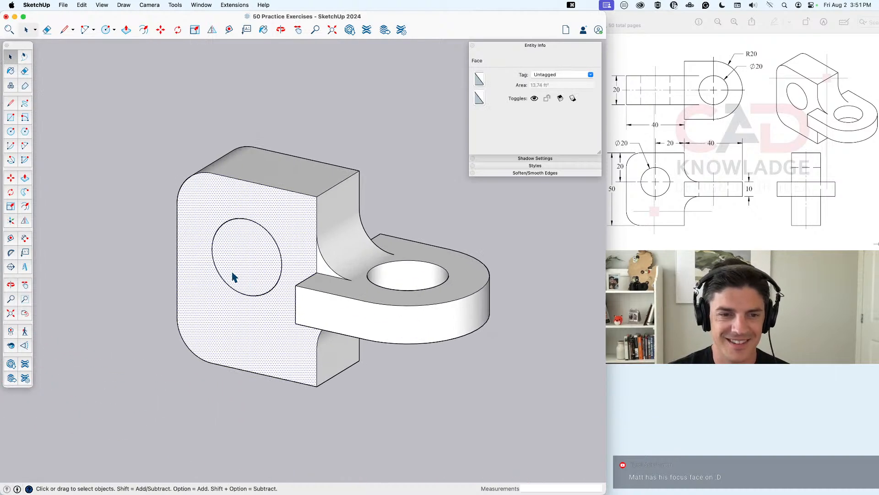
click(280, 238)
shift+click(298, 231)
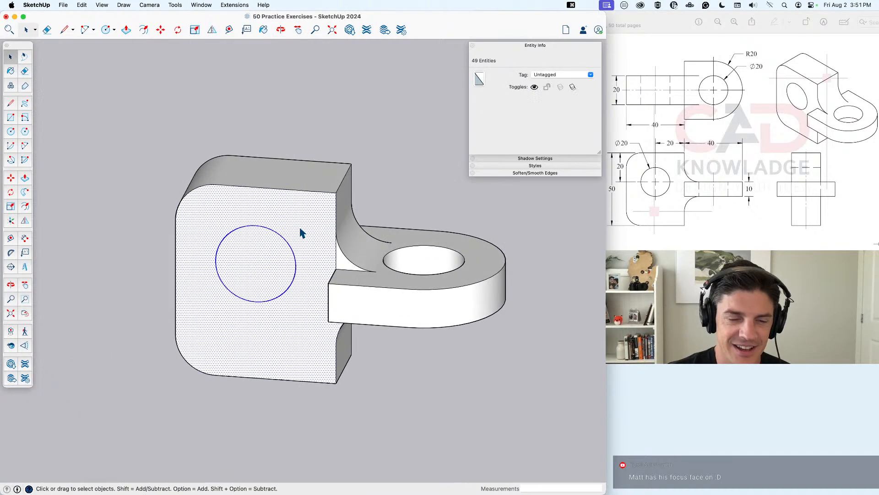
right_click(300, 229)
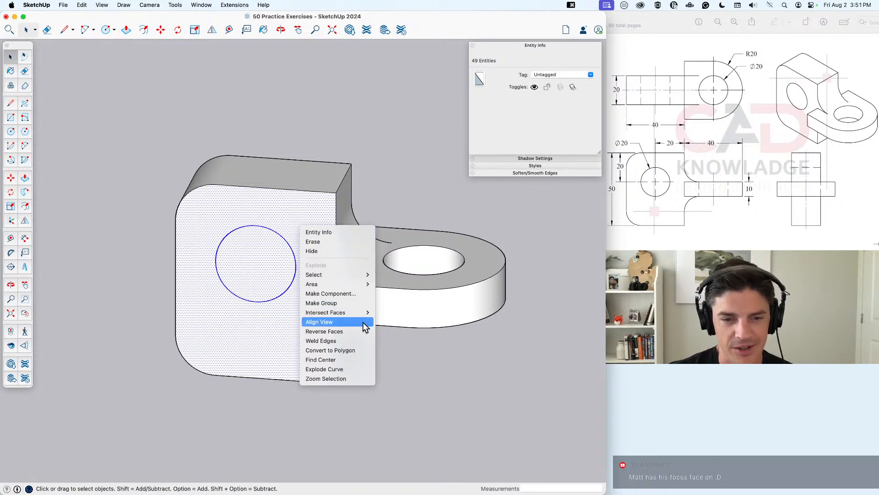
mouse_move(357, 313)
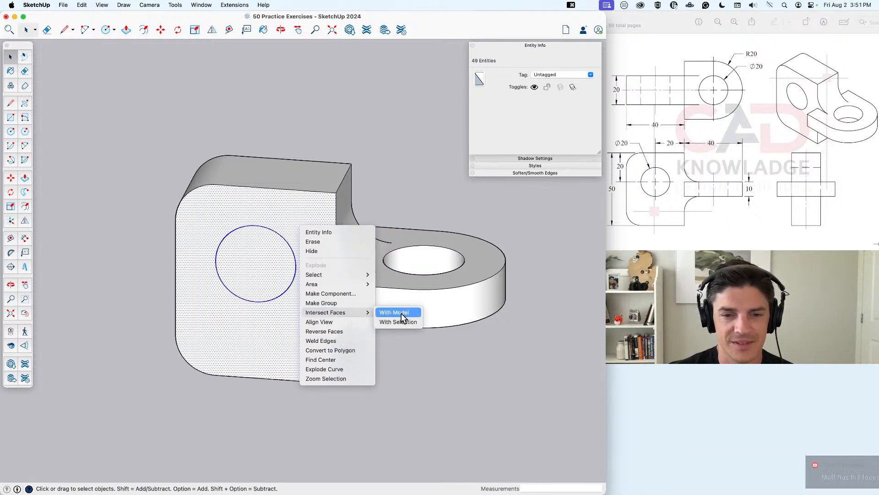
click(393, 321)
click(255, 267)
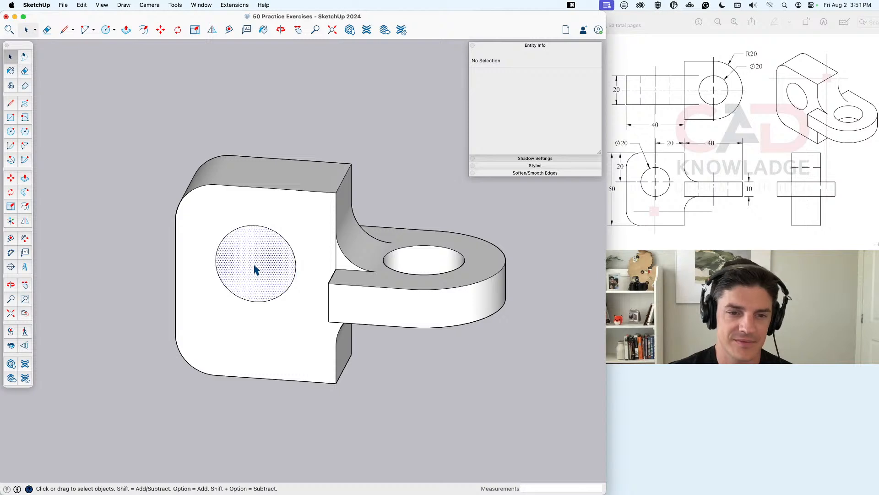
key(BackSpace)
mouse_move(256, 267)
middle_down()
mouse_move(270, 272)
mouse_move(312, 138)
mouse_move(263, 260)
middle_up()
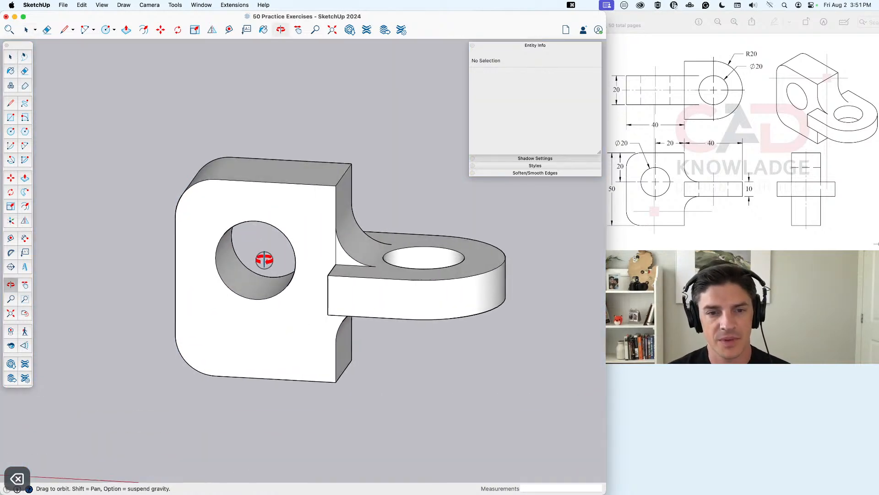
Step: Erase the vertical seam between the block's front face and the side of the upper fillet
key(e)
click(335, 250)
key(space)
scroll(341, 263, down, 3)
middle_drag(387, 267, 324, 267)
key(x)
middle_drag(365, 328, 358, 359)
key(x)
Step: Group all of the part's connected geometry and name the instance "Practice – 22"
triple_click(310, 261)
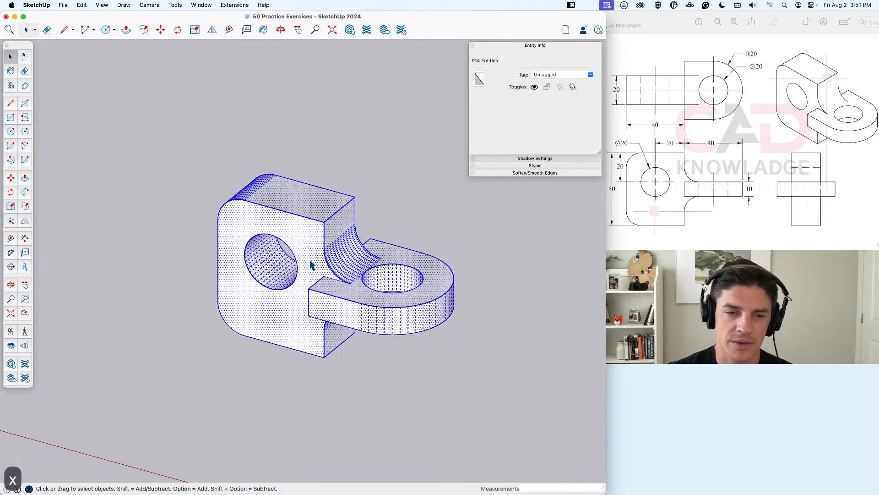
right_click(310, 260)
click(350, 337)
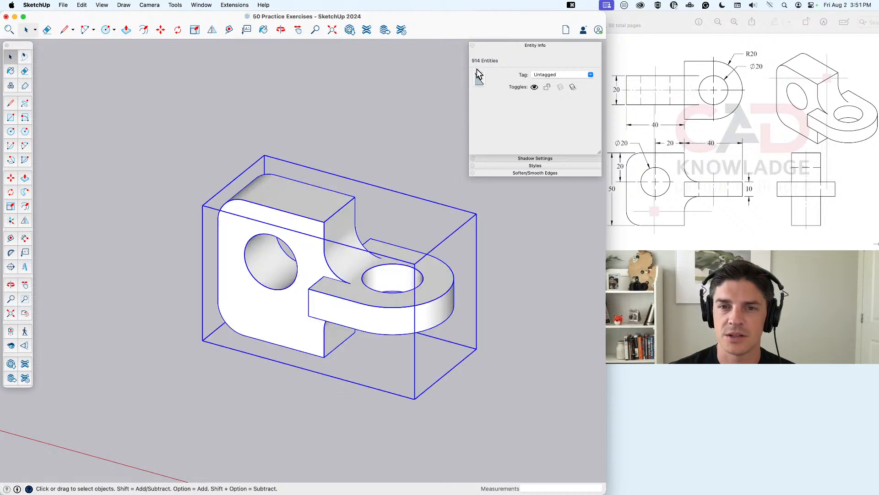
click(685, 181)
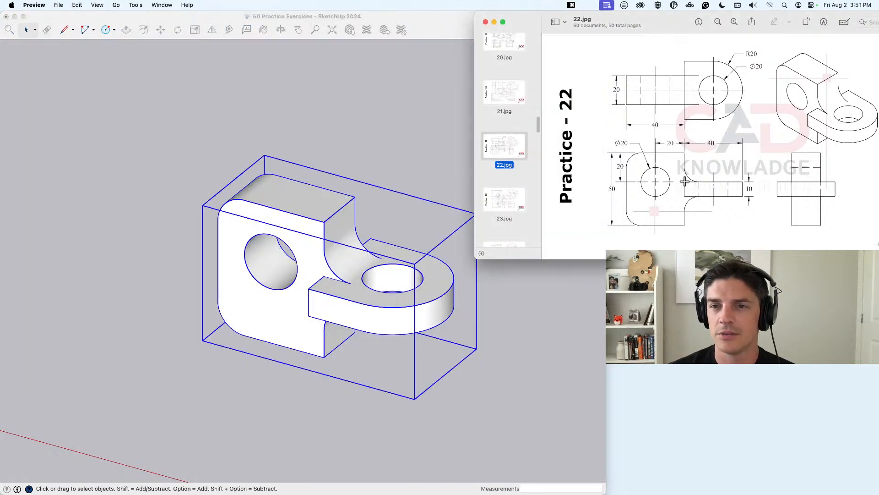
click(393, 104)
text(P)
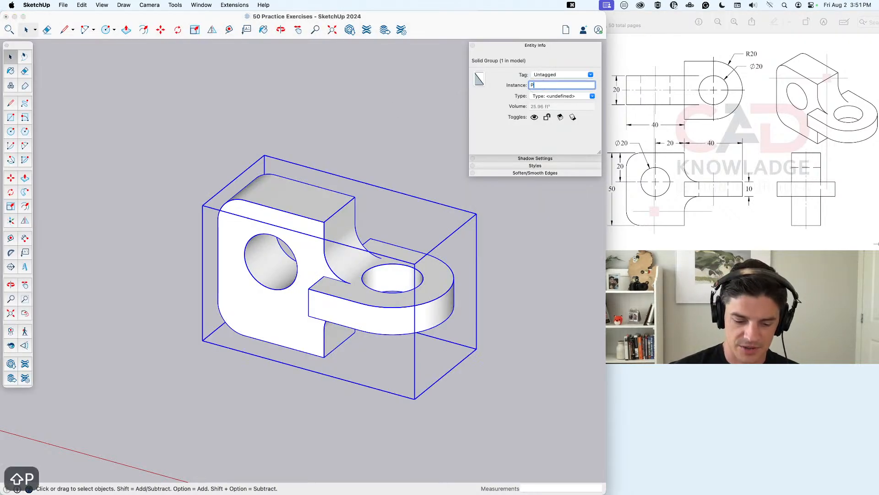
text(ractice – 22)
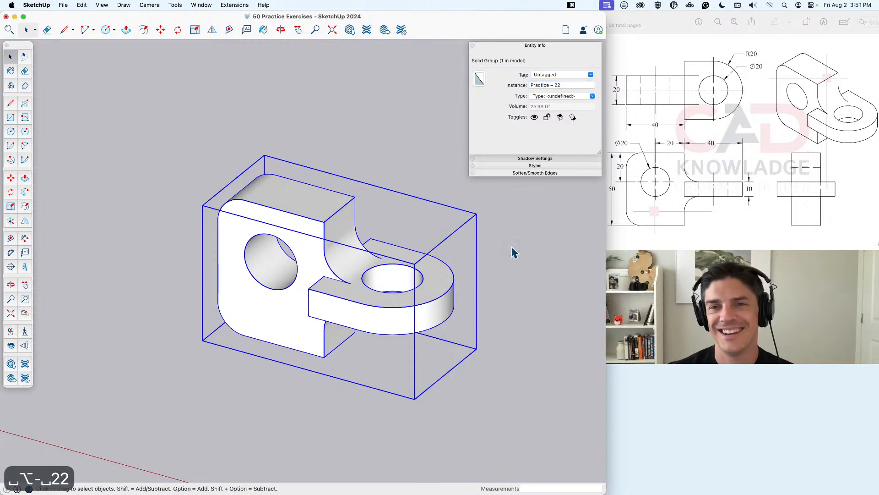
Step: Move the Practice – 22 group by its lower front corner into the row of finished models, behind the preceding exercise
scroll(455, 254, down, 2)
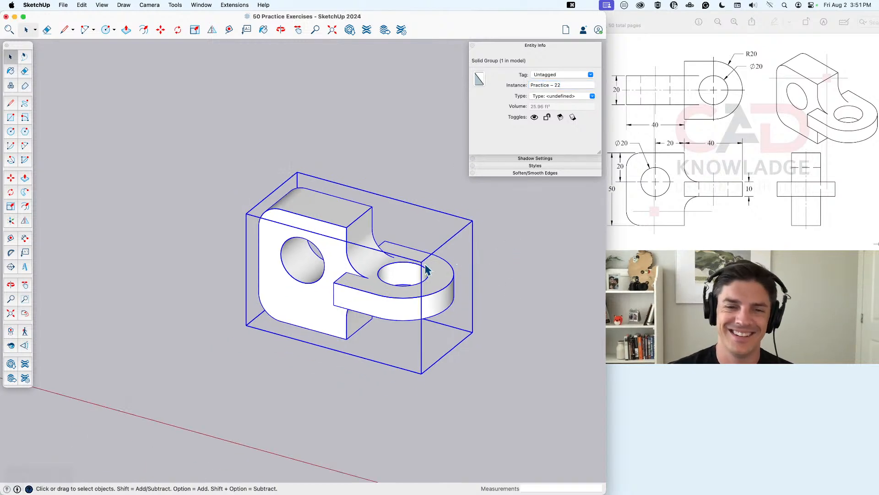
scroll(450, 263, down, 3)
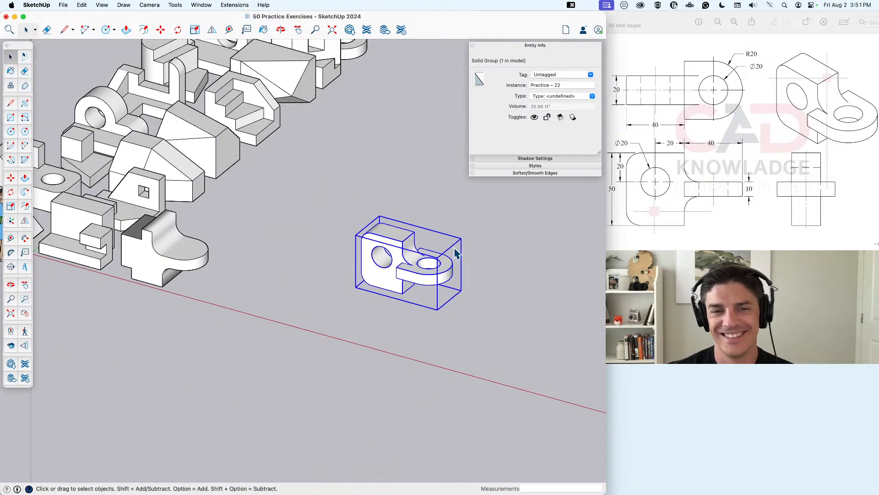
shift+middle_drag(453, 255, 341, 302)
key(m)
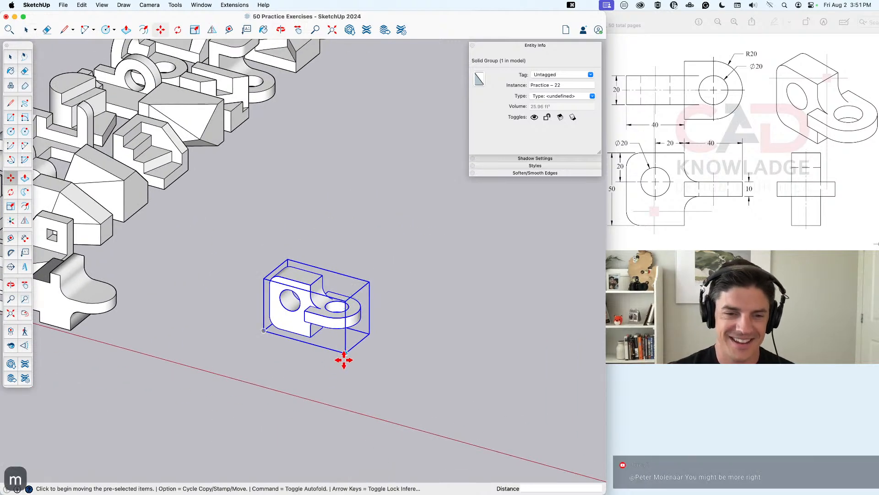
click(346, 352)
click(155, 290)
key(space)
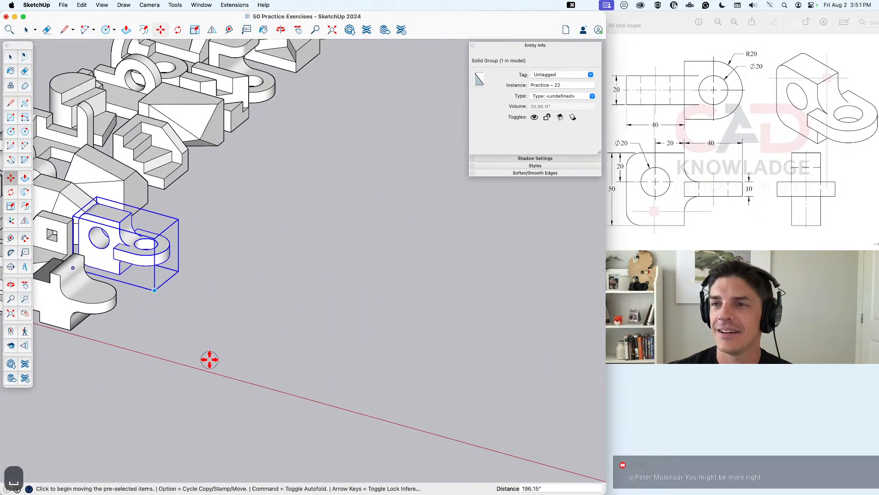
click(210, 360)
Step: Switch to Preview and open the Practice - 23 reference drawing, 23.jpg
click(823, 208)
scroll(512, 172, down, 2)
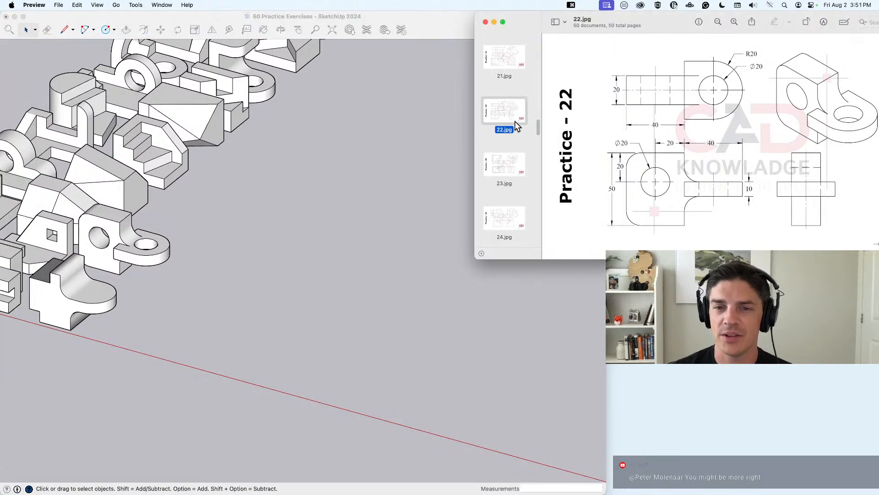
click(504, 166)
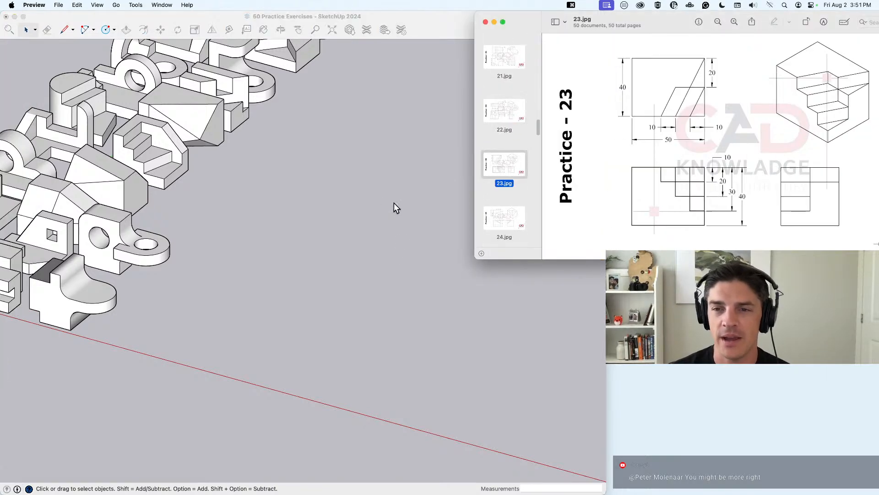
scroll(396, 163, down, 2)
scroll(413, 183, up, 2)
shift+middle_drag(347, 180, 357, 205)
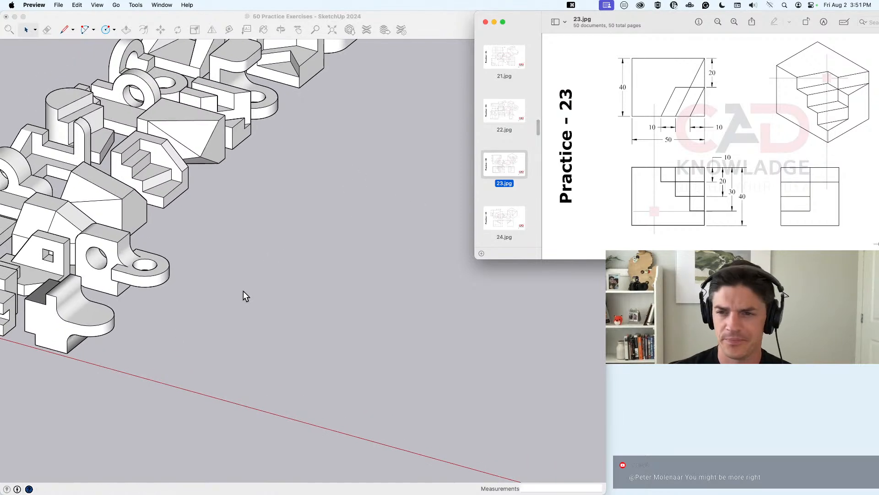
Step: Return to SketchUp and select all finished models to check their type and number in Entity Info
click(219, 285)
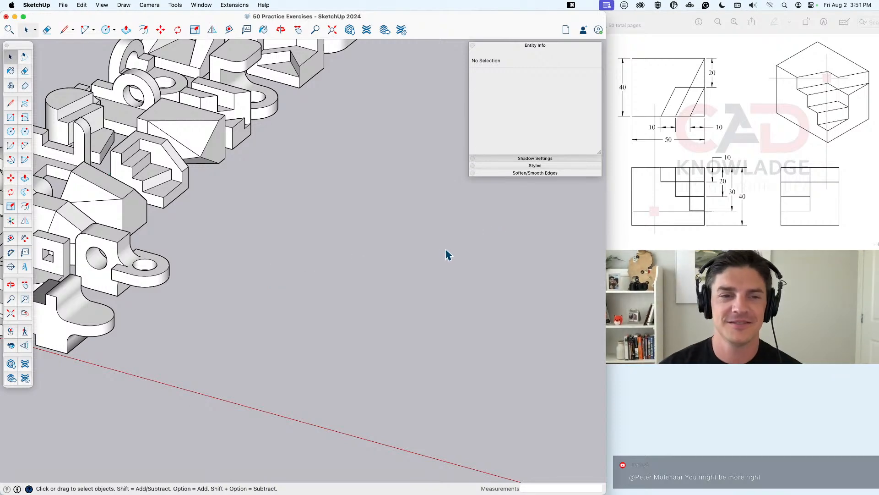
scroll(319, 274, down, 3)
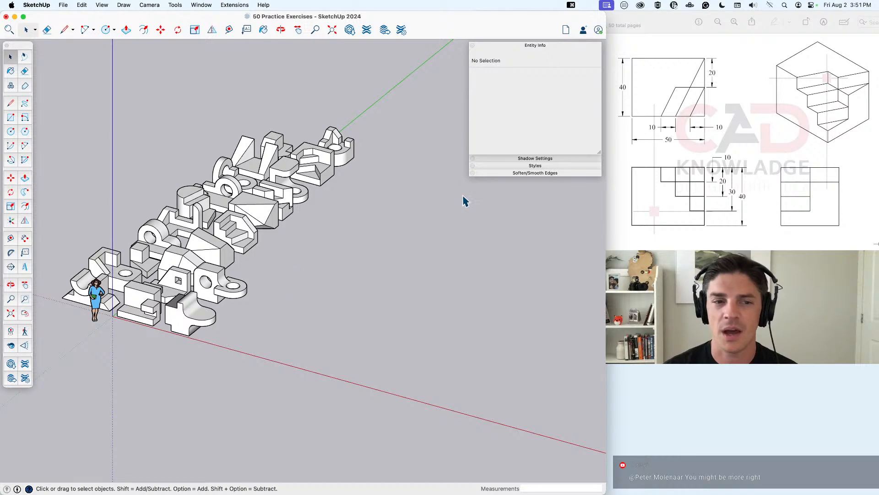
key(super+a)
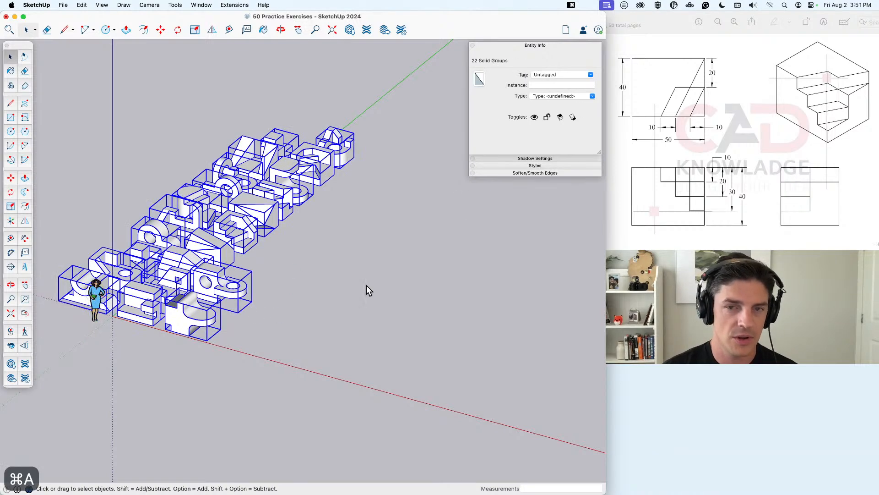
click(307, 332)
scroll(306, 333, up, 2)
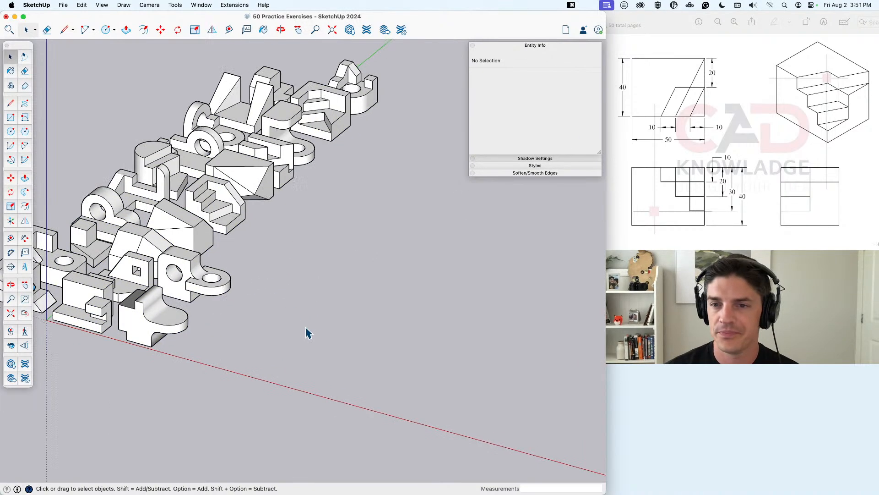
click(783, 150)
click(328, 300)
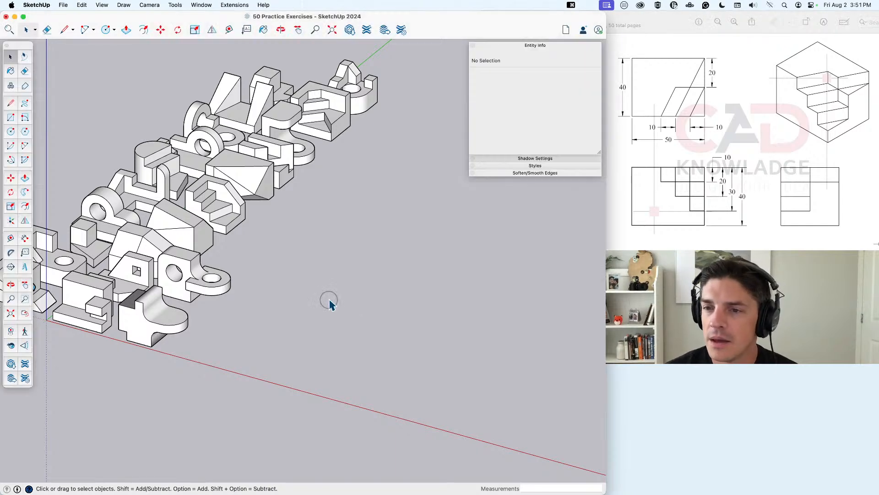
Step: Draw a 50 by 40 inch rectangle on the ground in the open area beside the finished models
key(space)
middle_drag(281, 333, 250, 336)
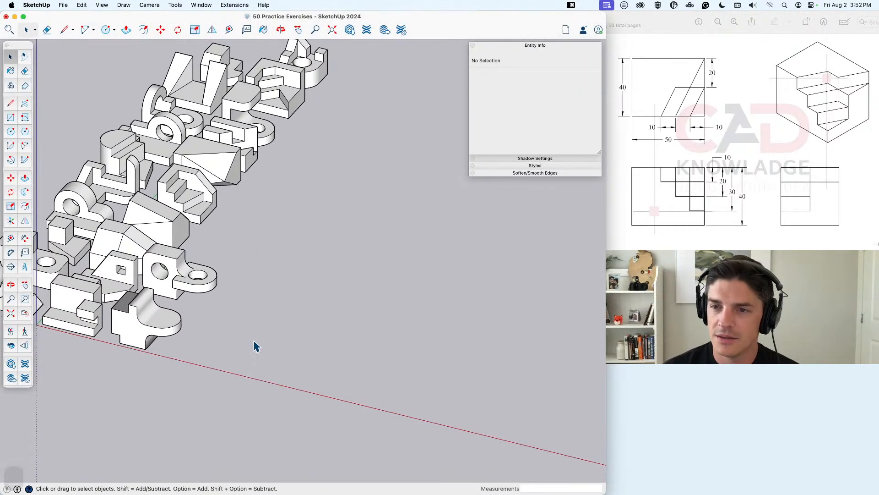
key(r)
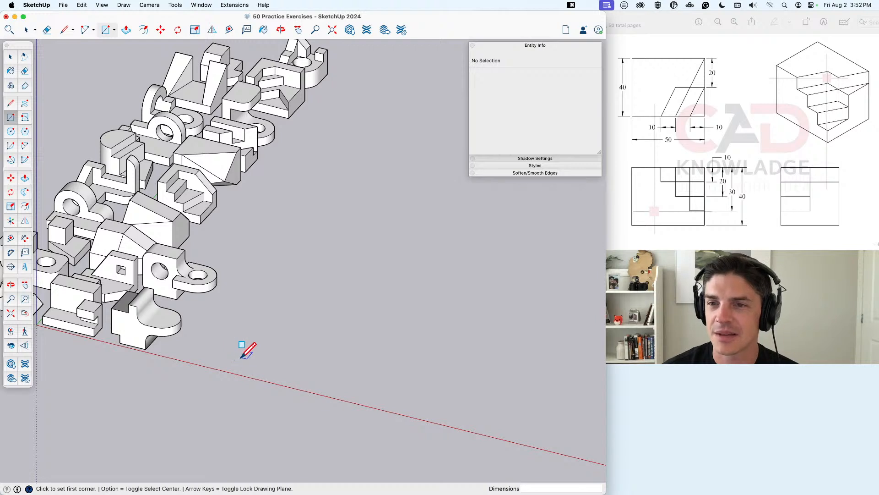
click(241, 359)
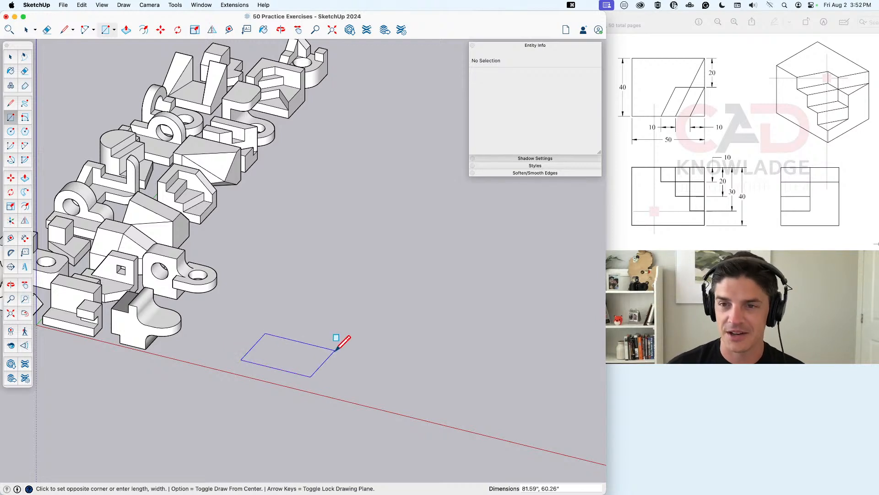
text(50,40)
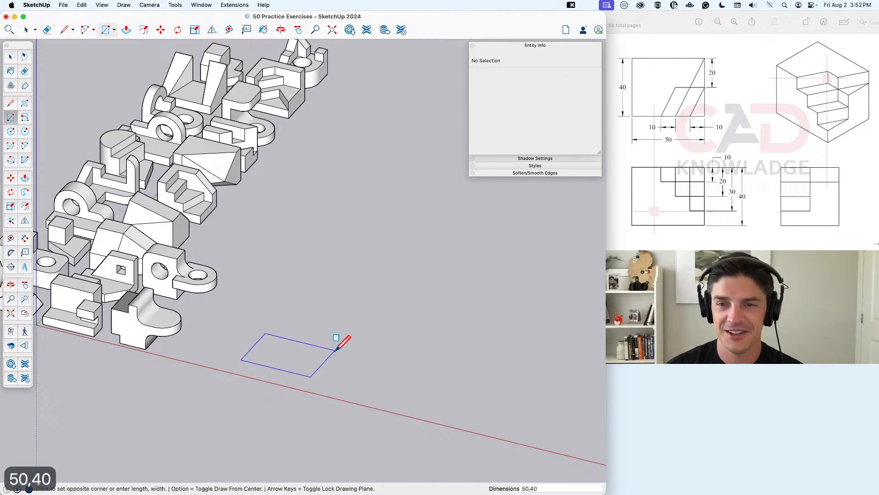
key(Return)
key(space)
scroll(254, 363, up, 5)
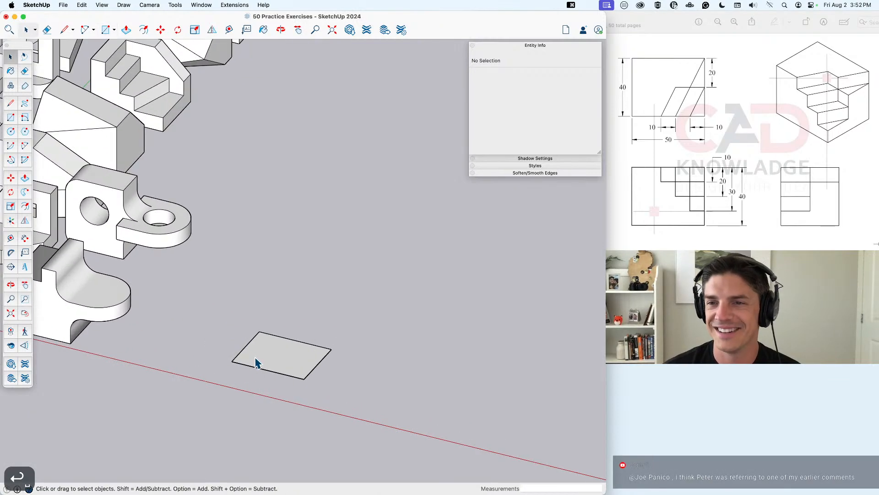
middle_drag(286, 347, 284, 359)
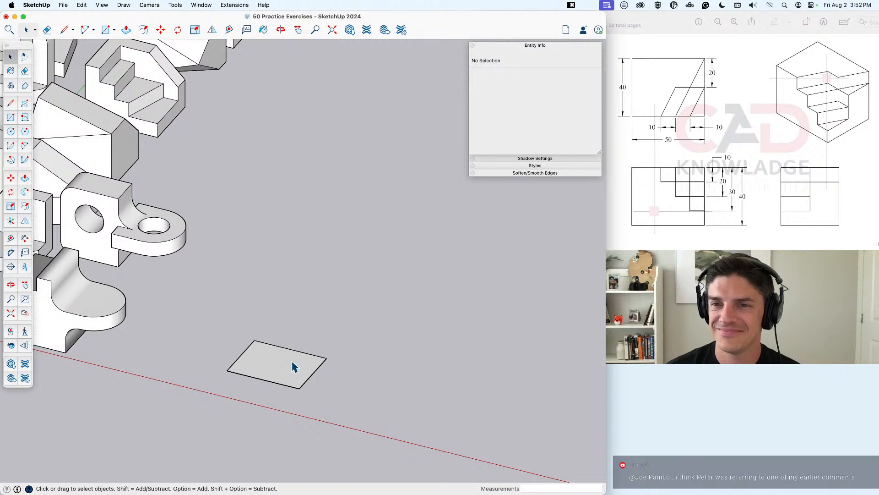
Step: Extrude the rectangle upward 40 inches with Push/Pull to form the base block
click(293, 367)
middle_drag(310, 364, 306, 383)
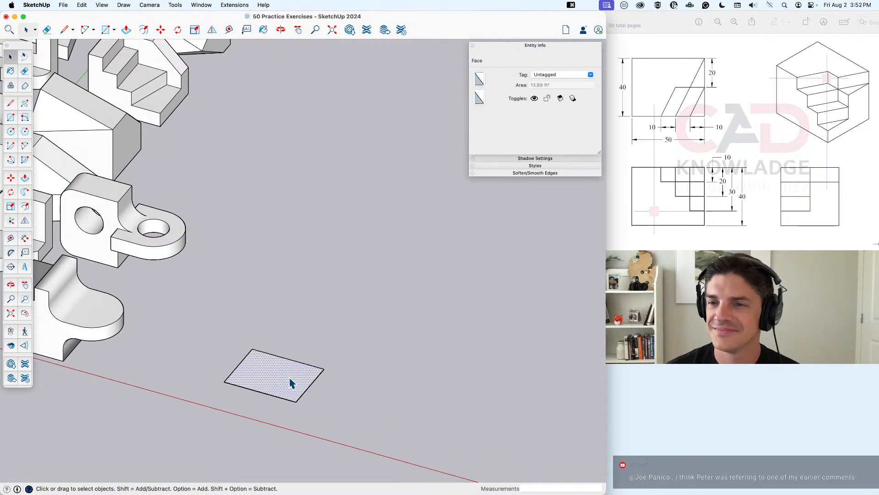
key(p)
click(294, 382)
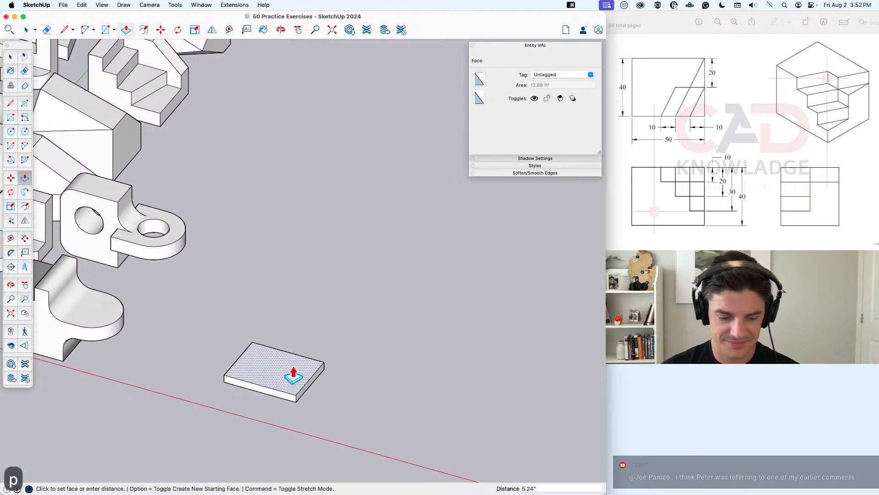
text(40)
key(Return)
key(space)
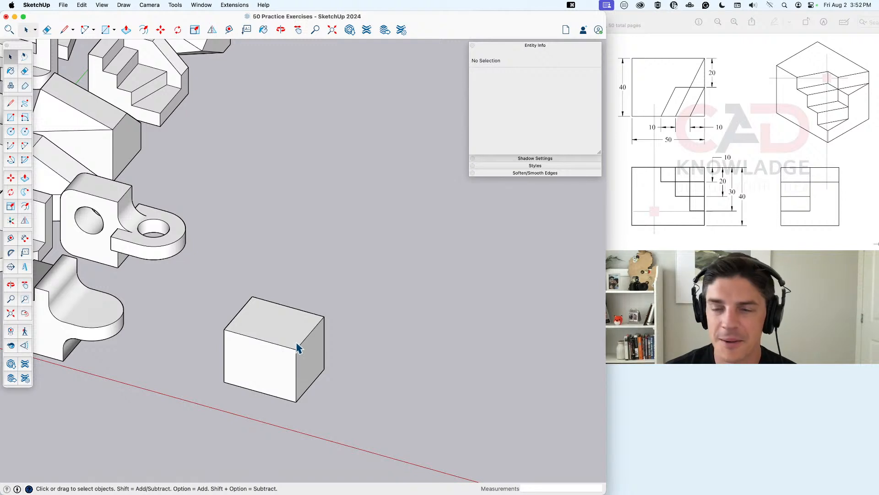
Step: Place a guide on the block's top face, offset 10 inches inward from the 40-inch edge at the end facing away from the finished models
mouse_move(297, 348)
middle_down()
mouse_move(298, 335)
mouse_move(298, 342)
middle_up()
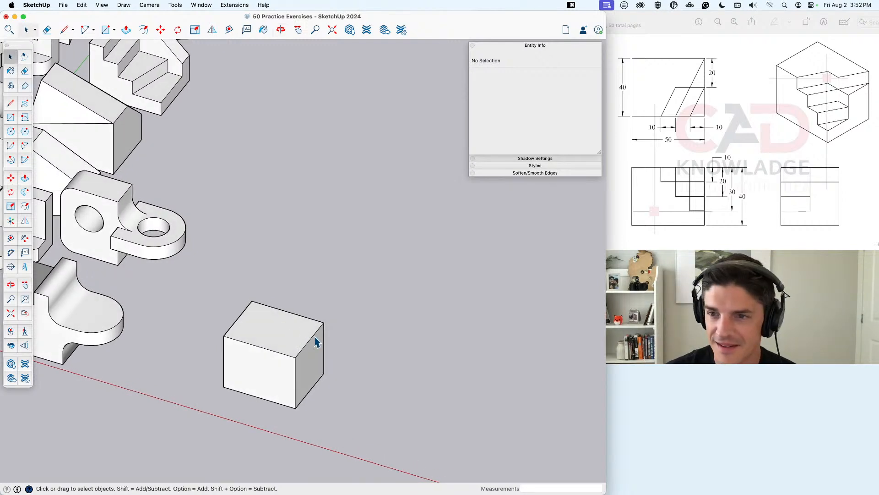
middle_drag(316, 341, 320, 387)
key(t)
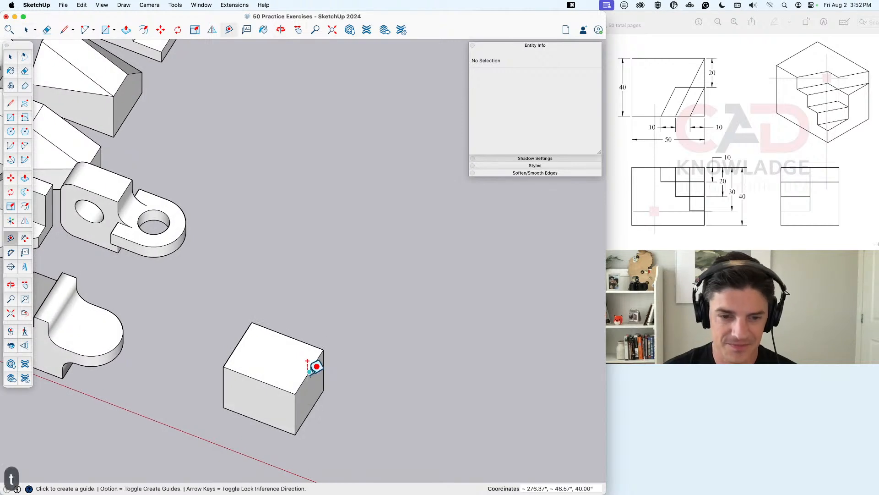
click(318, 359)
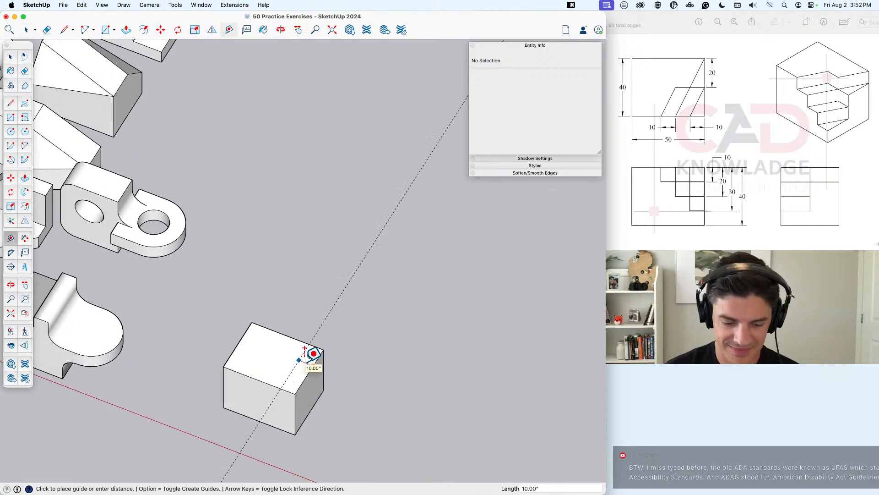
text(10)
key(Return)
scroll(318, 356, up, 2)
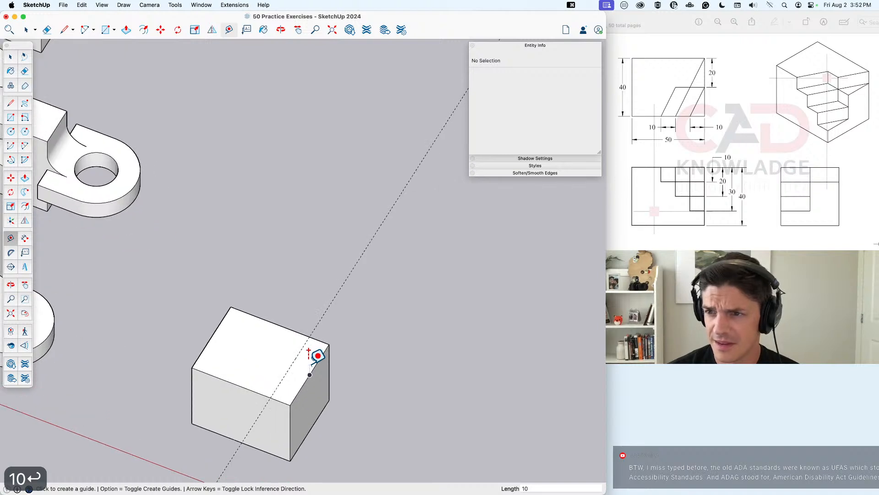
key(space)
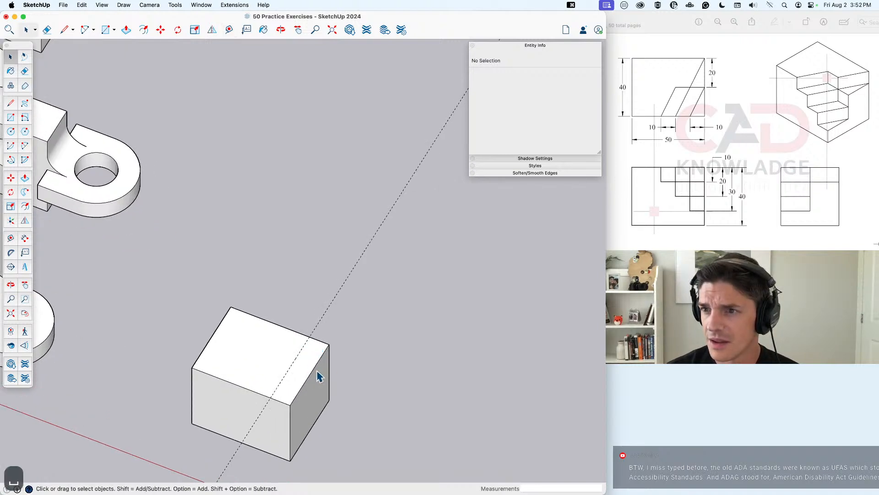
Step: On the top face, draw a diagonal from the back corner to the guide's midpoint, and a 10-inch line from there parallel to the long edge
key(l)
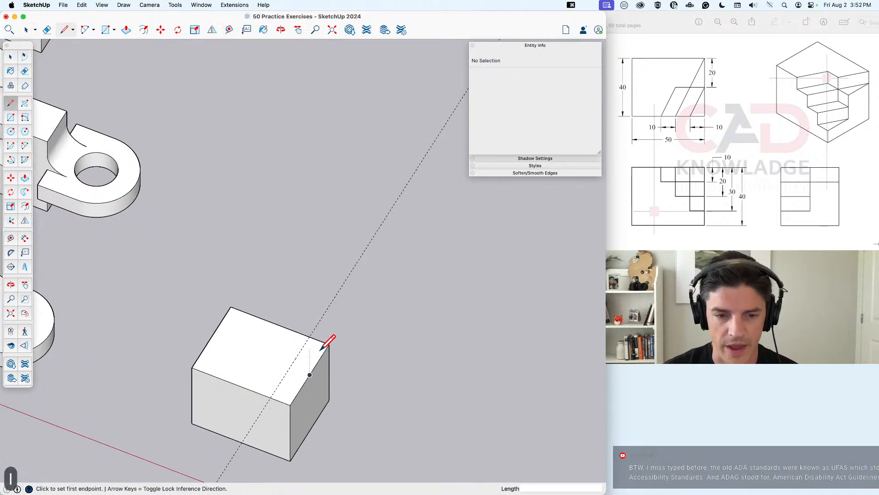
click(310, 375)
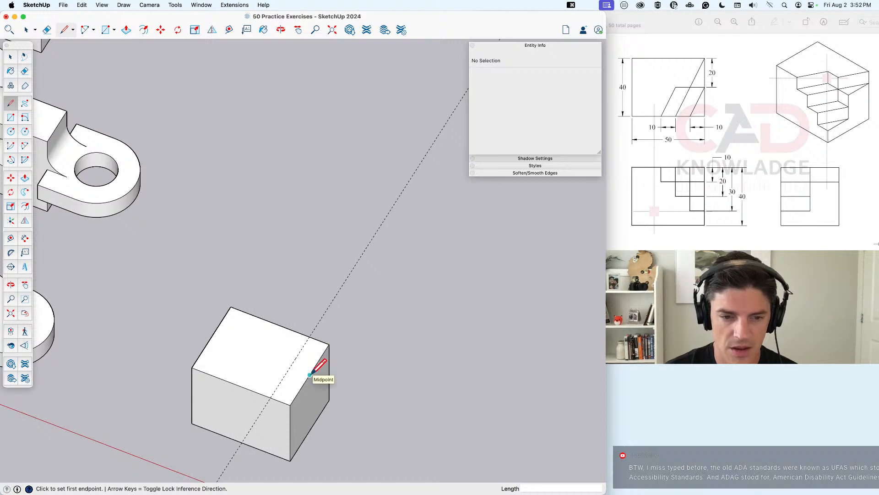
click(329, 344)
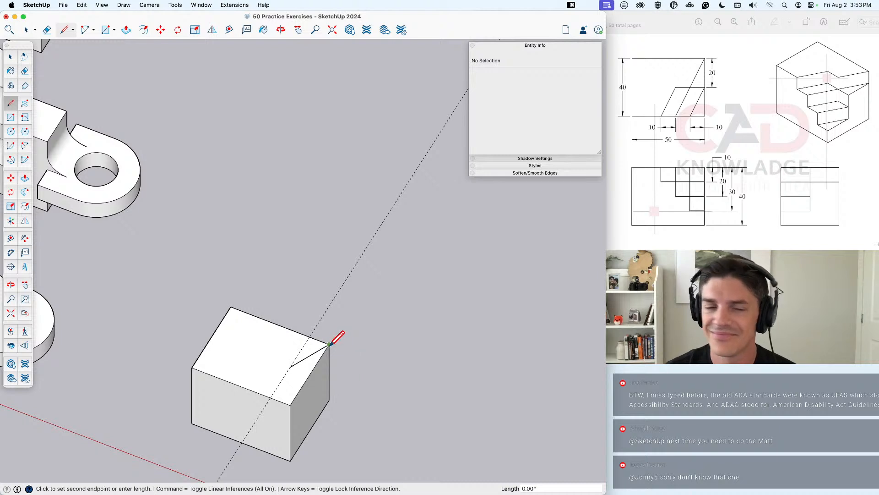
key(Escape)
click(289, 367)
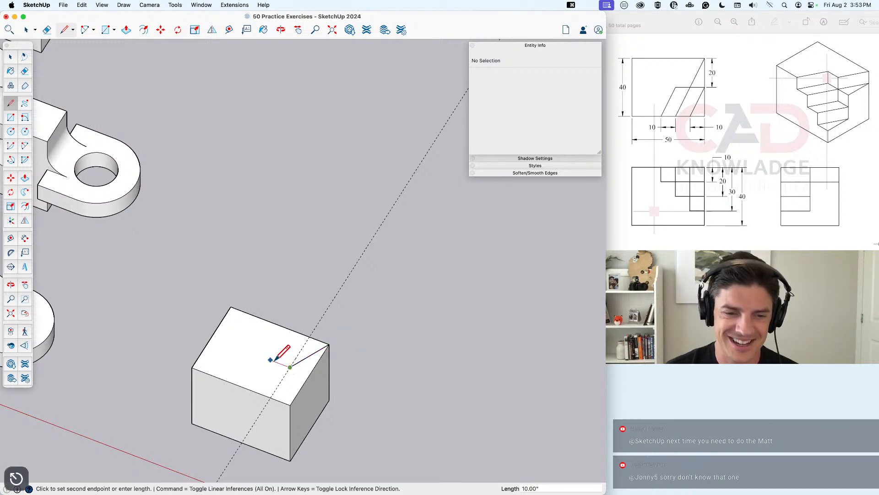
text(10)
key(Return)
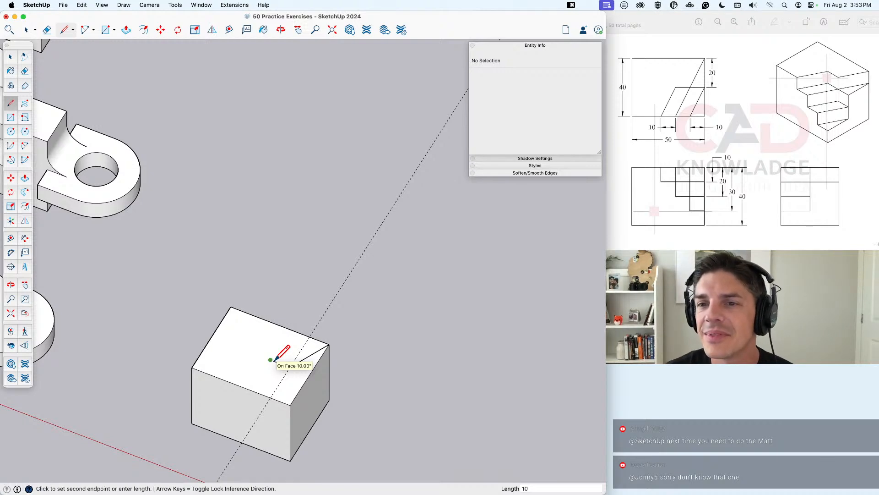
key(space)
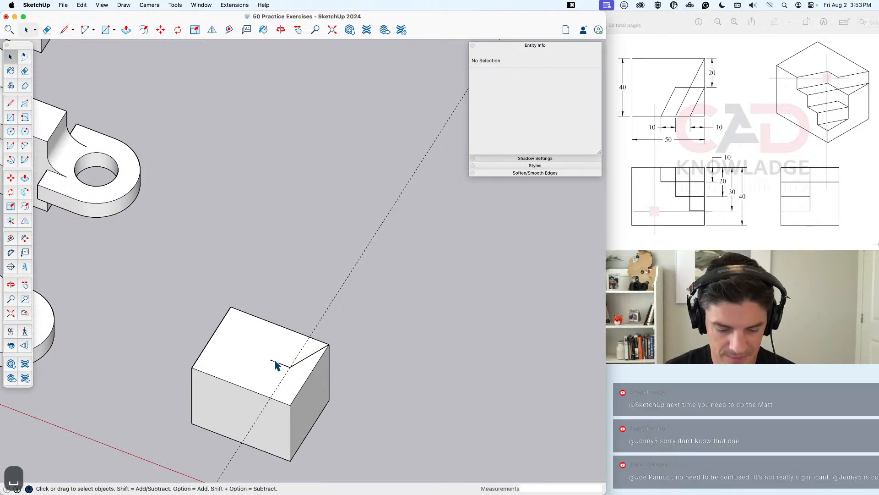
Step: Place a guide 30 inches in from the same end edge and draw a diagonal from the 10-inch line's end to the front edge there
key(t)
click(306, 379)
text(30)
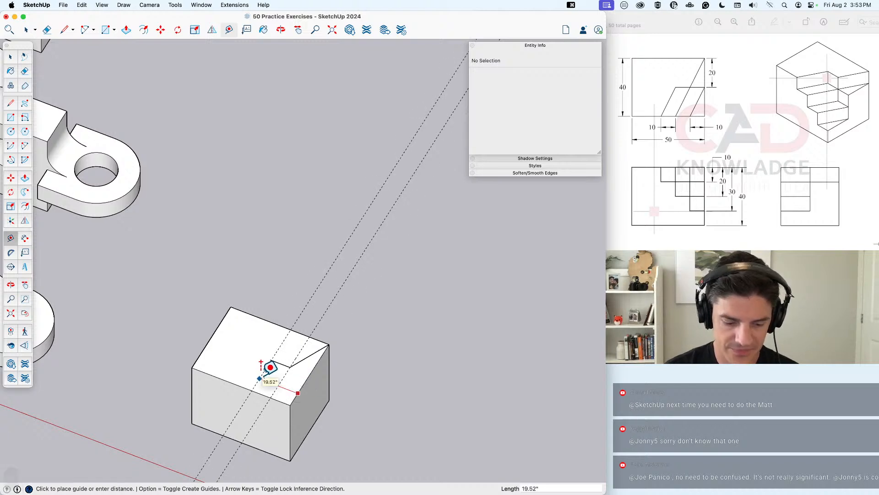
key(Return)
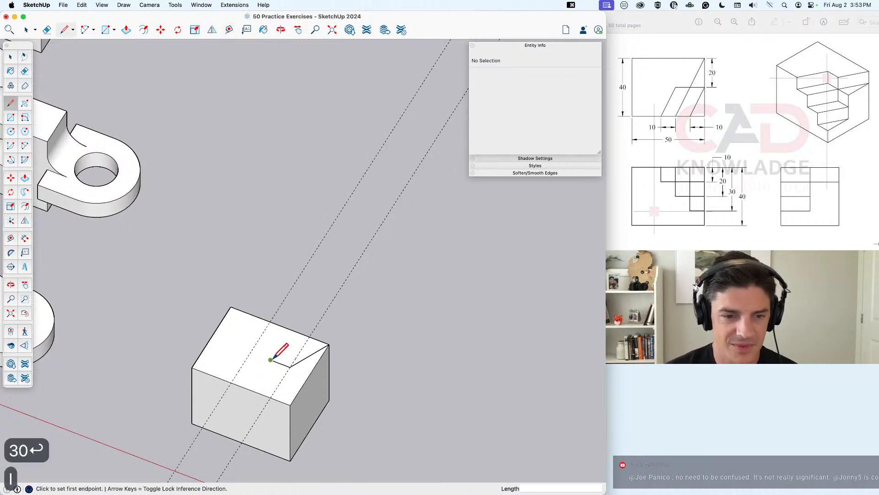
key(l)
click(270, 360)
click(233, 380)
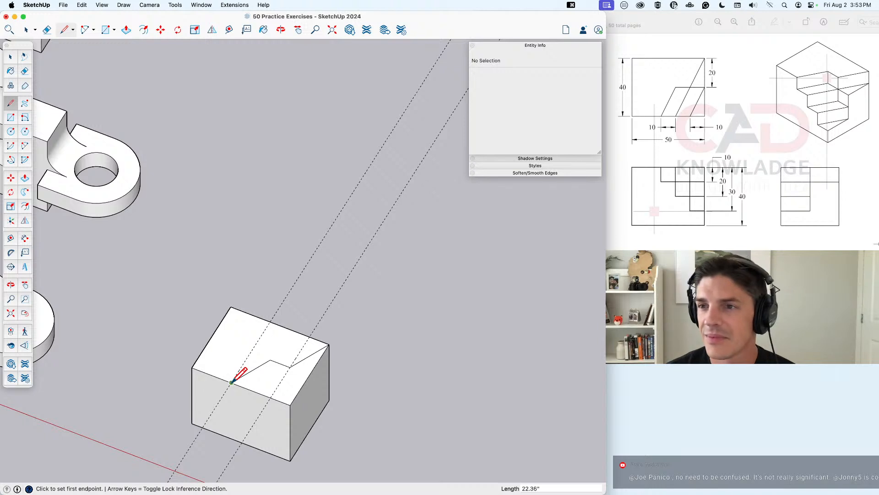
Step: Erase both construction guides crossing the block's top face
key(space)
key(e)
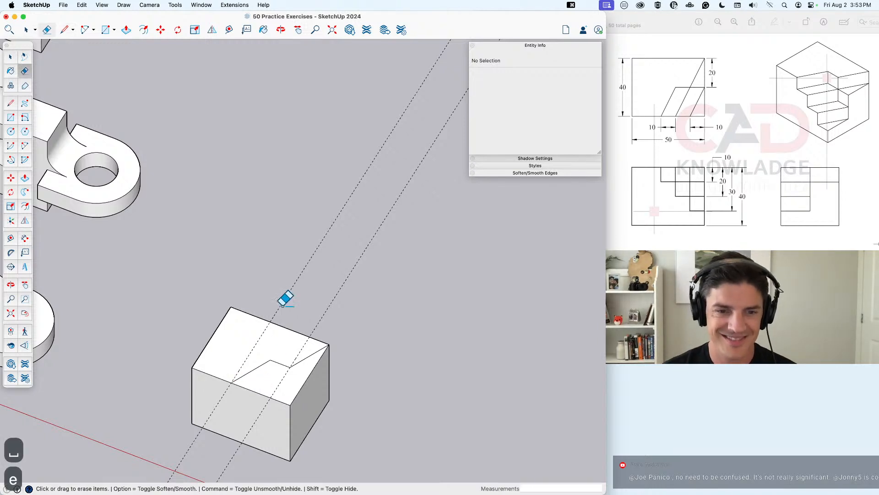
drag(279, 292, 346, 312)
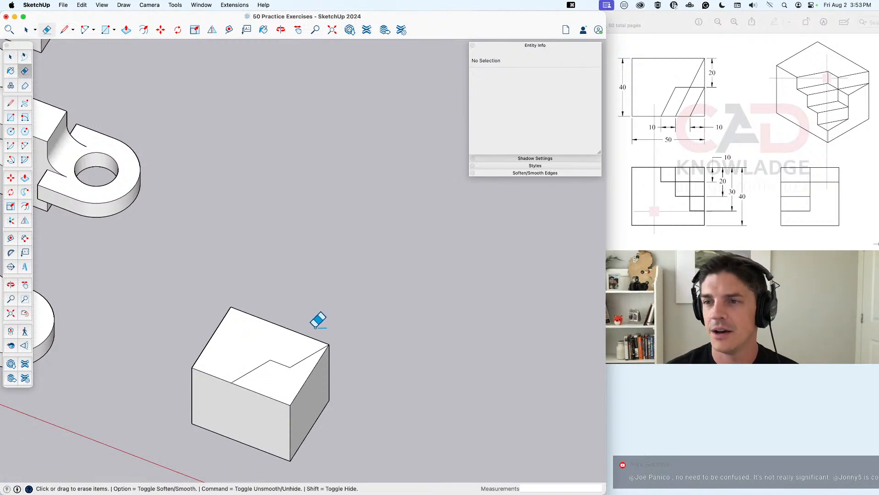
Step: Push the outlined front corner area of the top face down 10 inches
key(space)
click(280, 389)
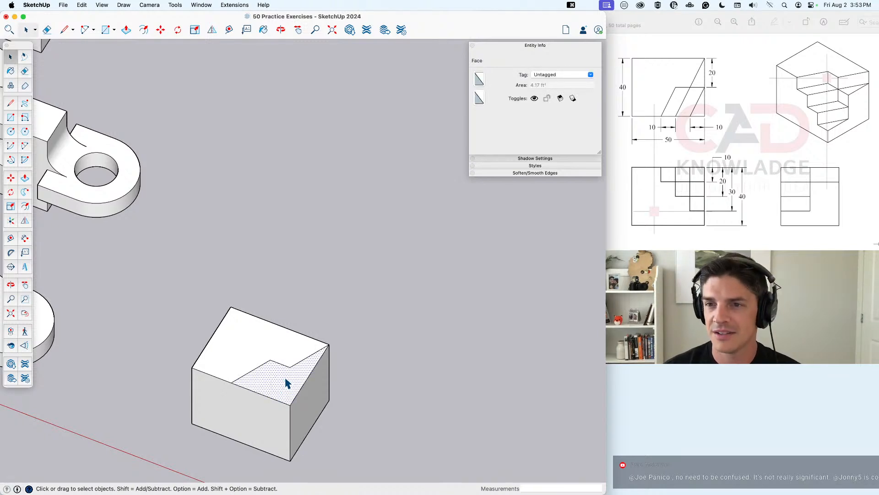
key(p)
click(285, 384)
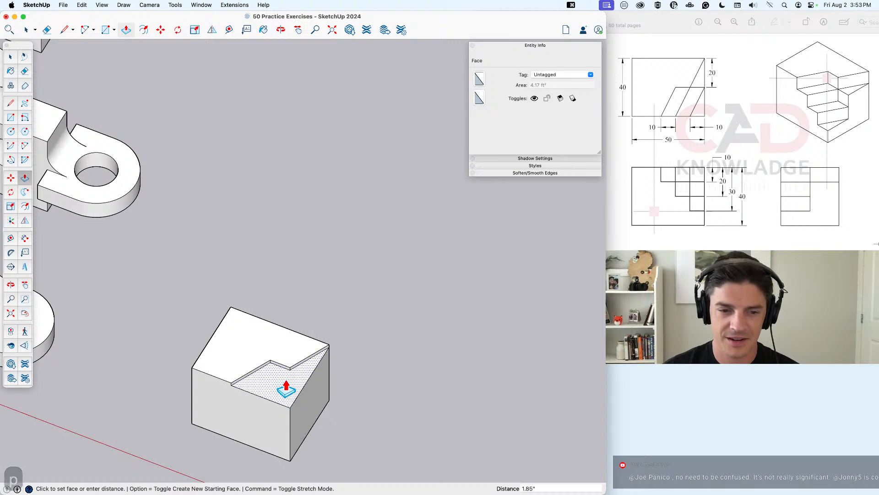
text(10)
key(Return)
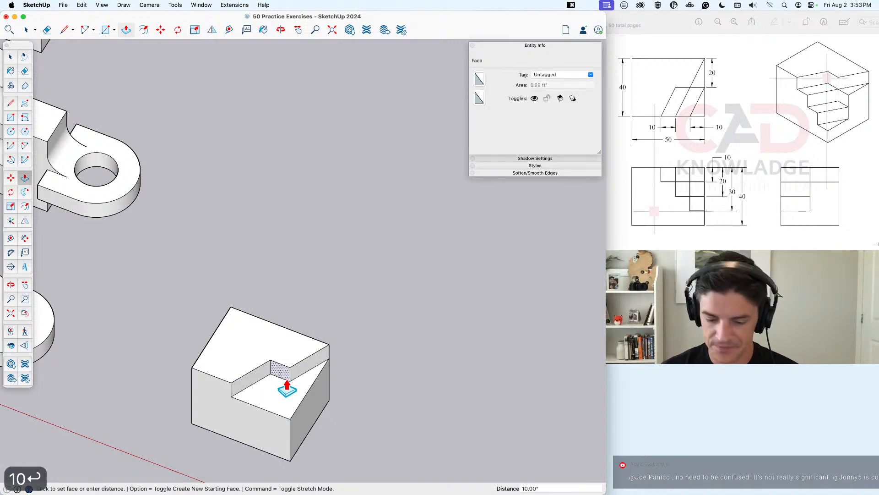
Step: Draw a 10-inch line across the lowered face from the recess's inner corner to the outer end edge
key(l)
click(290, 381)
click(311, 386)
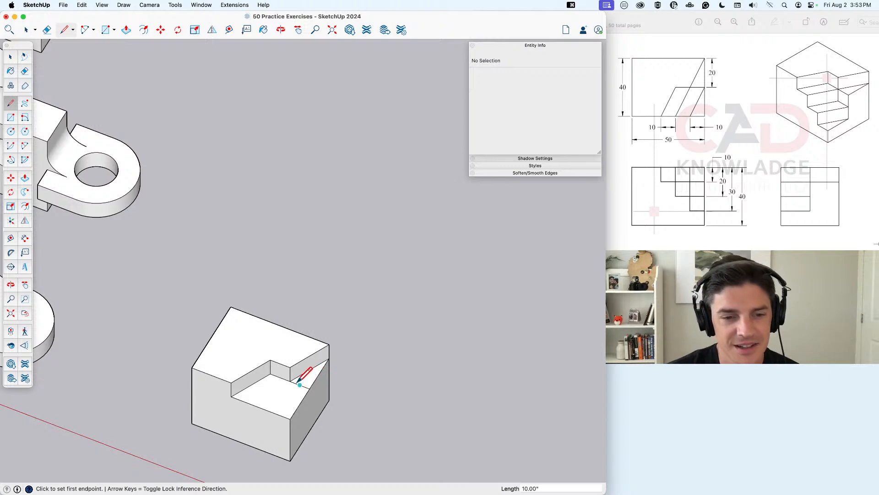
key(space)
Step: Draw a diagonal on the lowered face from the recess's inner corner to the front edge, parallel to the first riser
key(l)
middle_drag(293, 386, 319, 382)
click(319, 382)
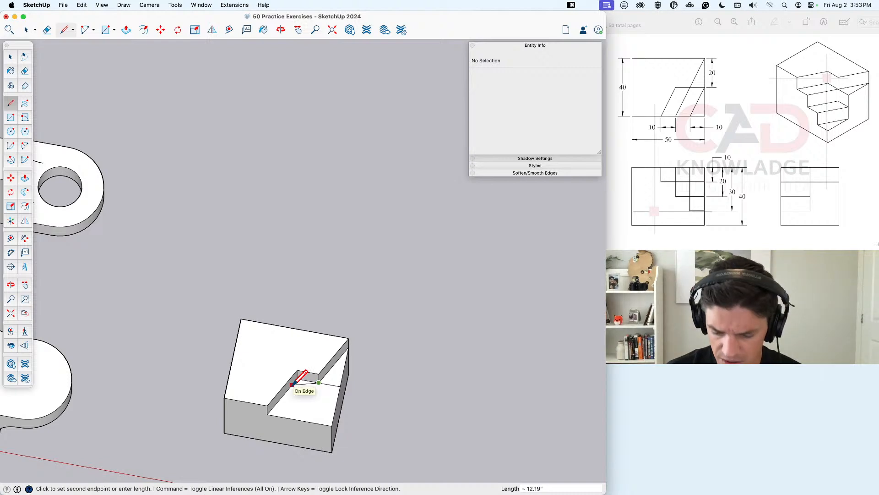
key(Down)
key(Down)
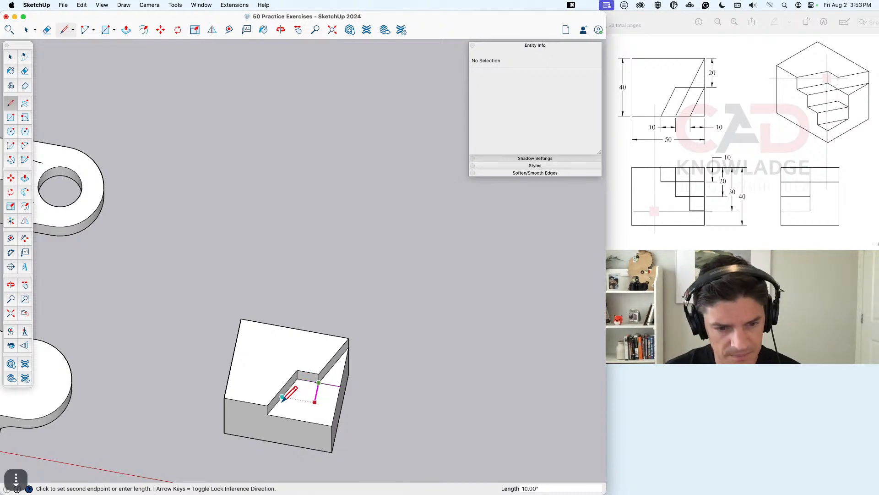
key(Down)
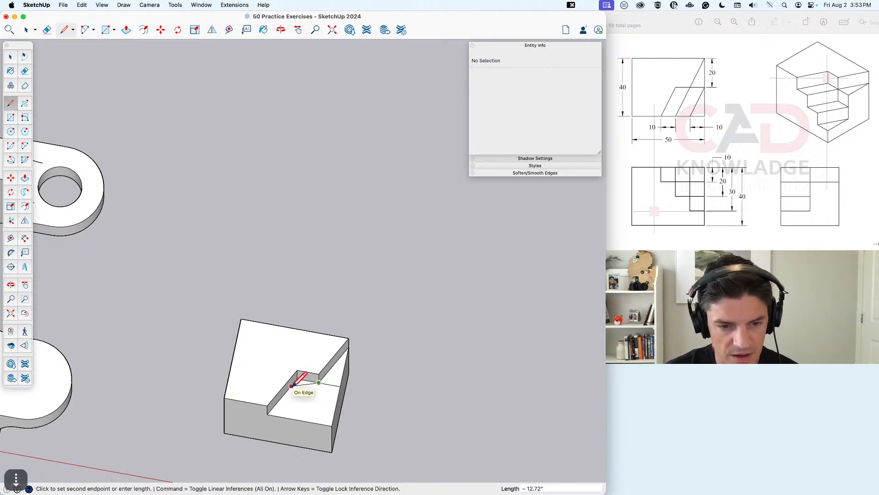
click(289, 418)
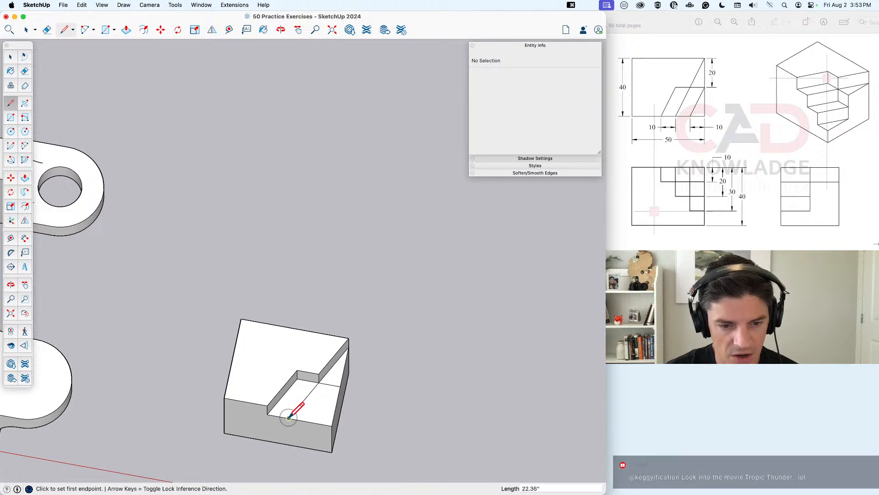
Step: Push the front section of the lowered face down 10 inches to form the second step
key(space)
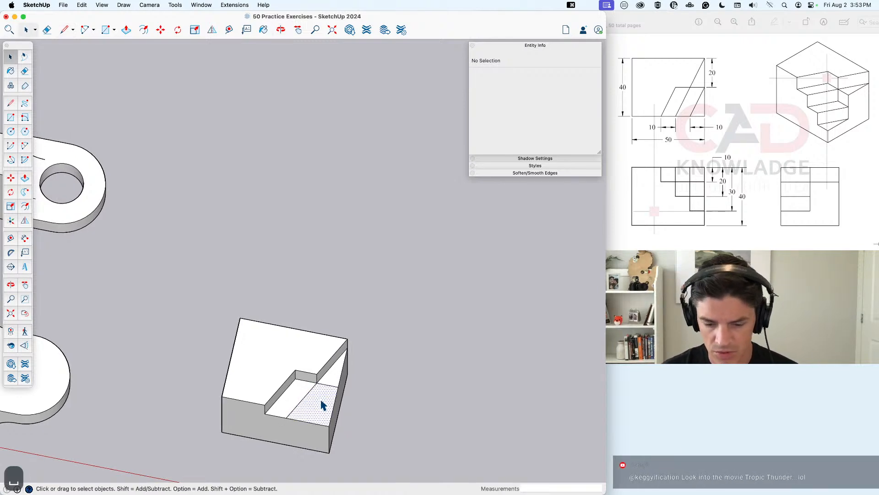
click(322, 404)
text(p)
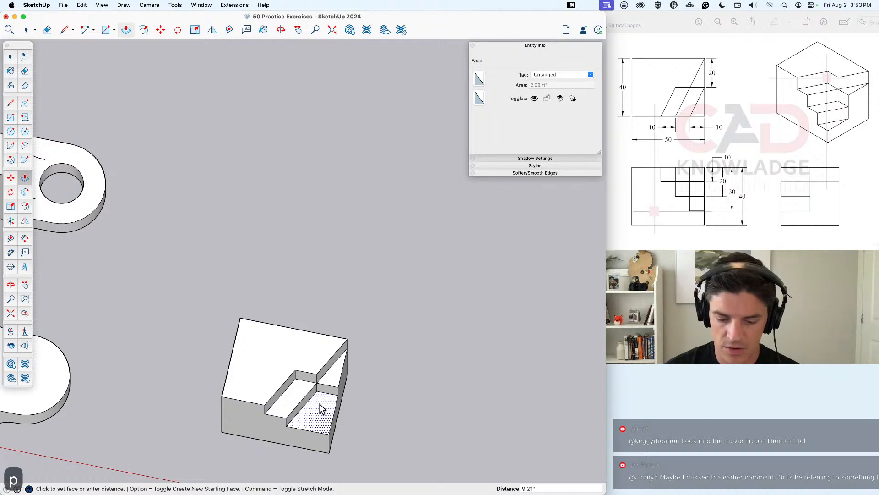
text(10)
key(Return)
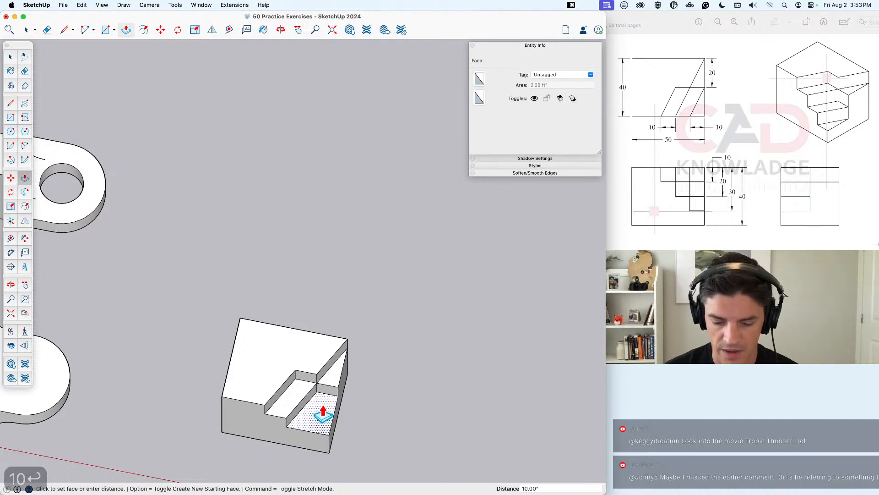
Step: Split the second step with a parallel diagonal to the front edge and push its triangular outer corner down 10 inches
key(l)
click(339, 396)
click(308, 431)
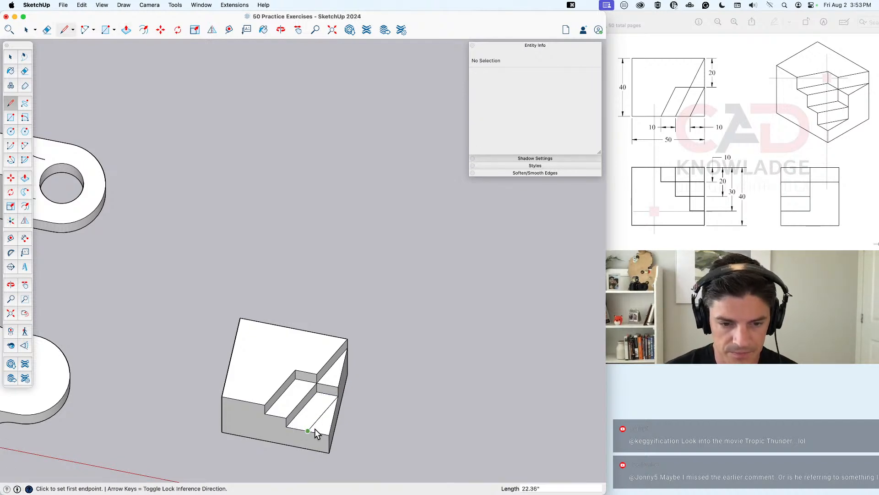
key(p)
click(322, 426)
text(10)
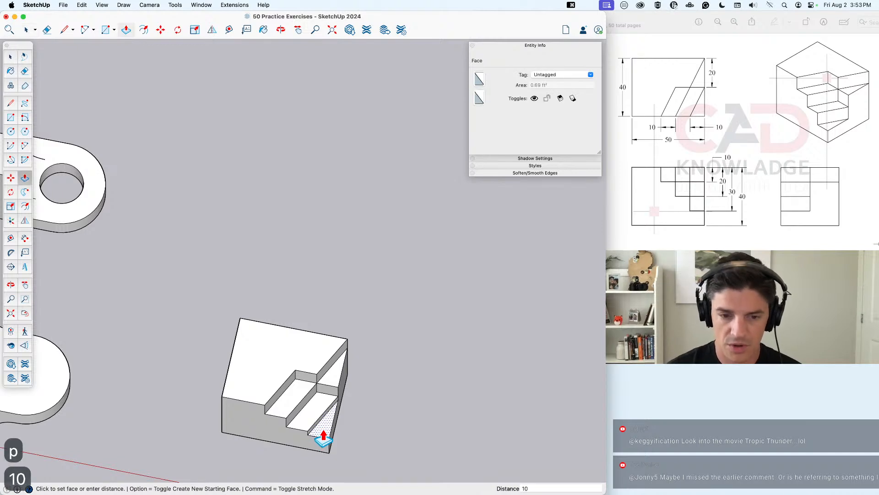
key(Return)
key(space)
Step: Compare the block's front, top and angled views with the Practice 23 reference drawing
key(cmd+3)
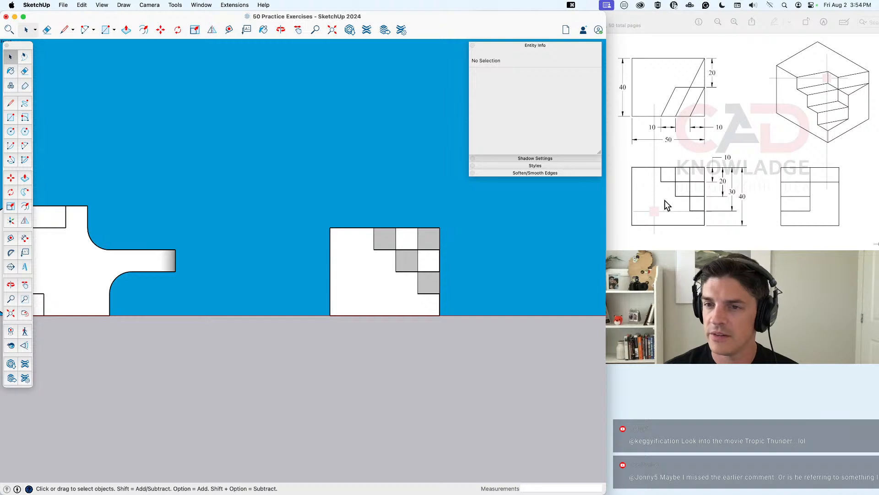
key(super+1)
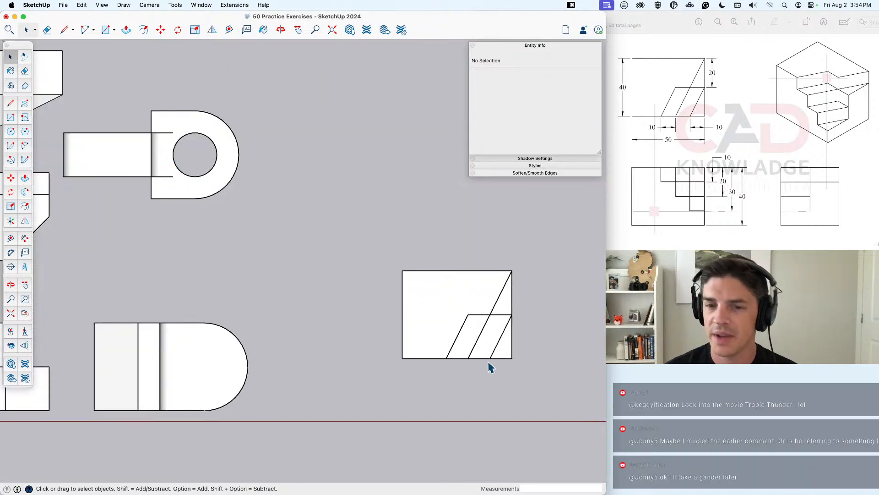
middle_drag(489, 362, 334, 186)
scroll(420, 353, up, 4)
shift+middle_drag(445, 411, 330, 320)
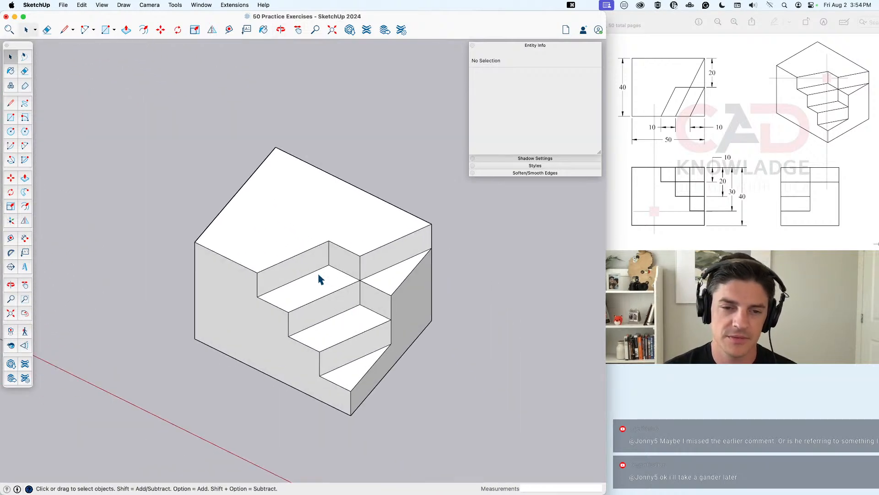
Step: Paint the entire stepped block bright red, deselect it, and reset the paint colour to white
key(space)
triple_click(330, 288)
key(b)
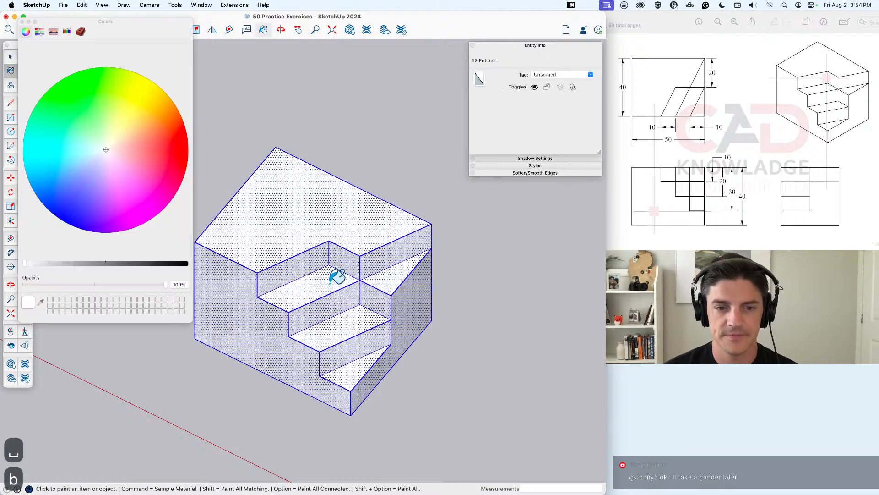
click(184, 149)
click(330, 212)
key(space)
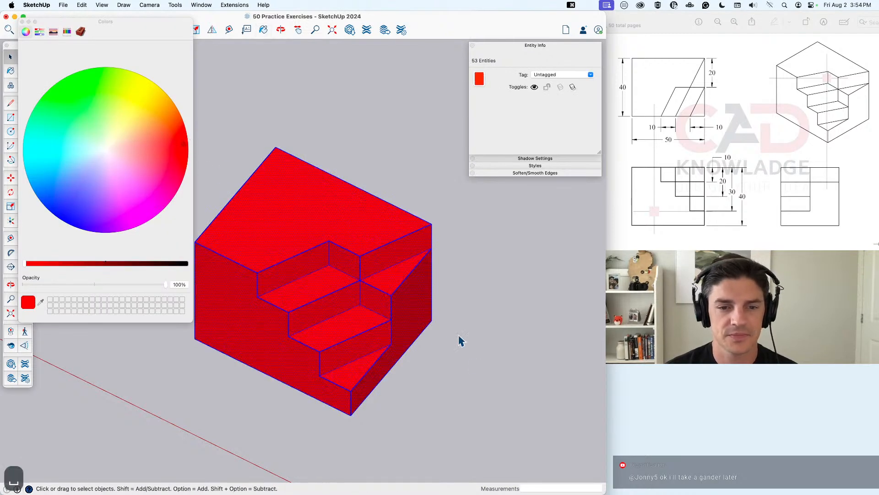
click(460, 341)
key(b)
click(106, 154)
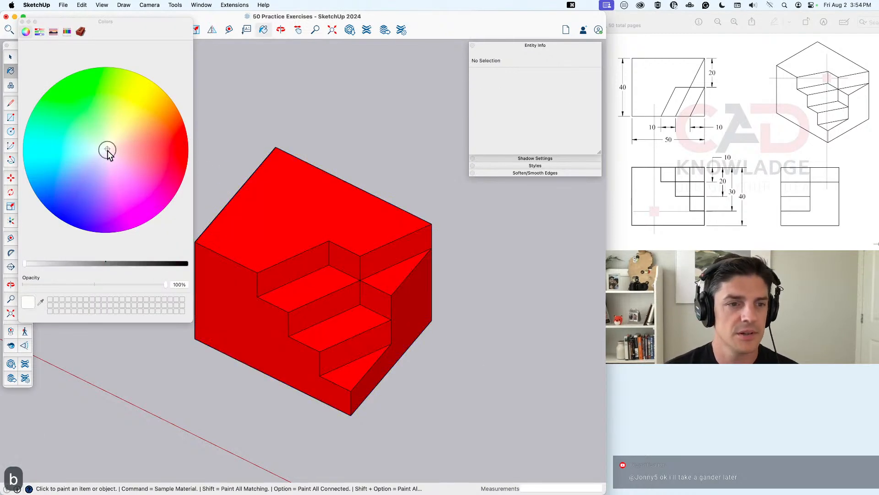
Step: Paint the three step treads and the triangular face at the upper corner near-white on the red block
click(339, 281)
click(348, 315)
click(362, 362)
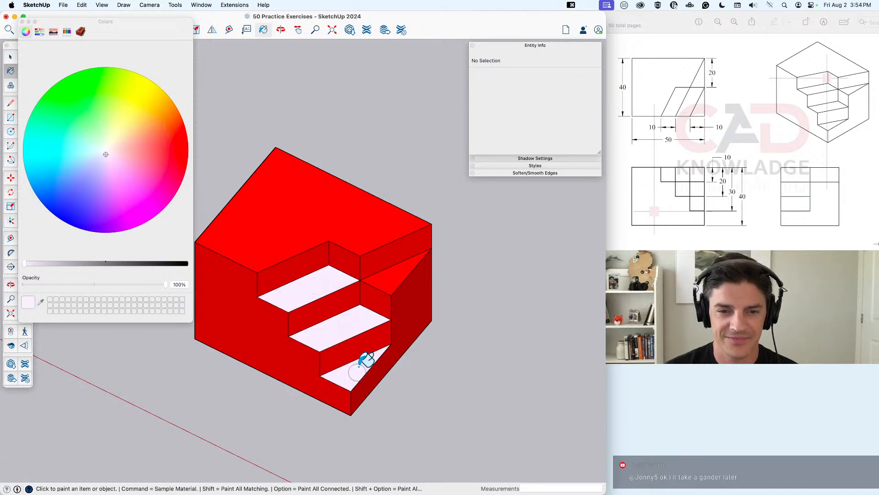
click(387, 277)
key(space)
mouse_move(387, 391)
middle_down()
mouse_move(375, 392)
mouse_move(407, 392)
middle_up()
Step: Undo the white and red painting so the stepped block has its default material, and close the colour picker
key(super+z)
key(super+z)
key(super+z)
key(super+z)
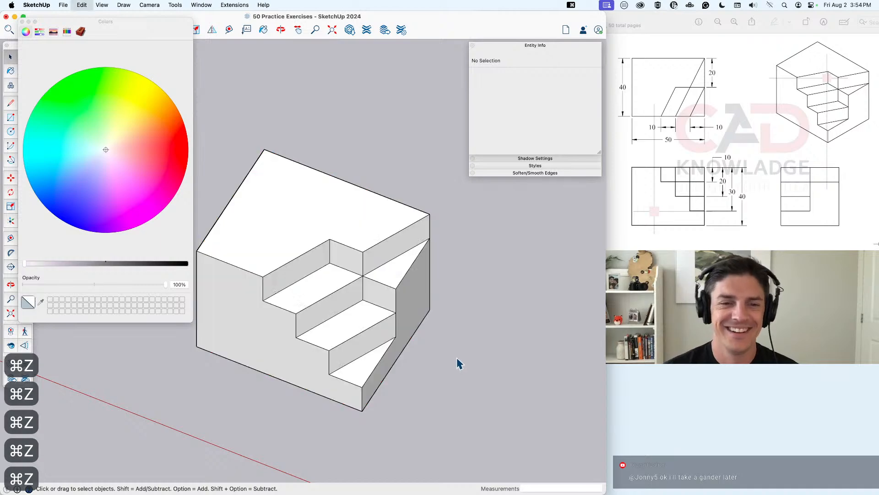
key(b)
key(space)
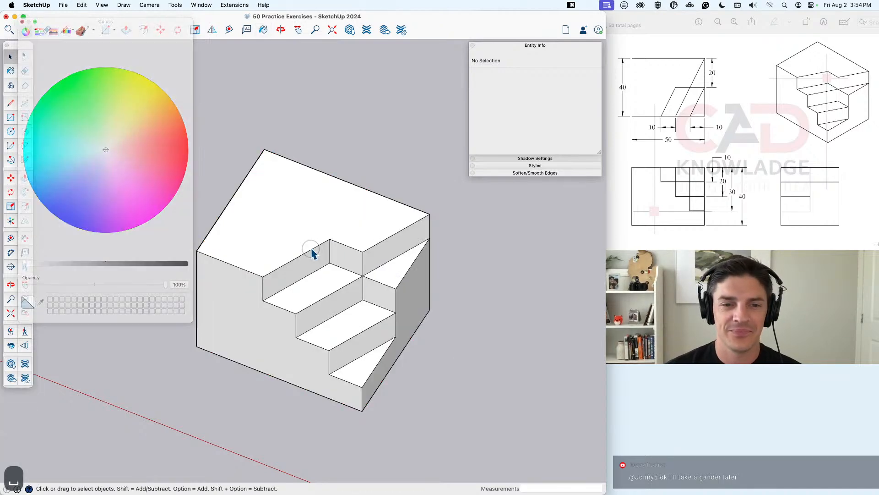
Step: Group the whole stepped block and name the group instance "Practice – 23"
triple_click(315, 251)
right_click(296, 251)
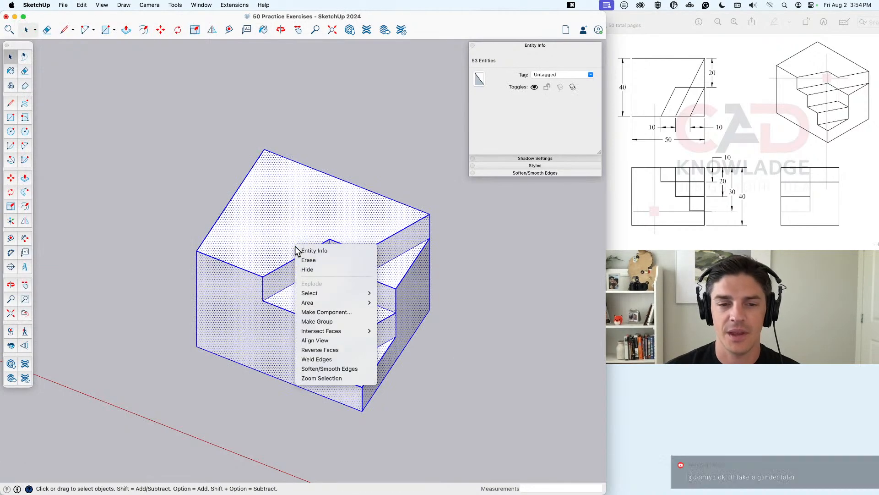
click(358, 321)
click(683, 178)
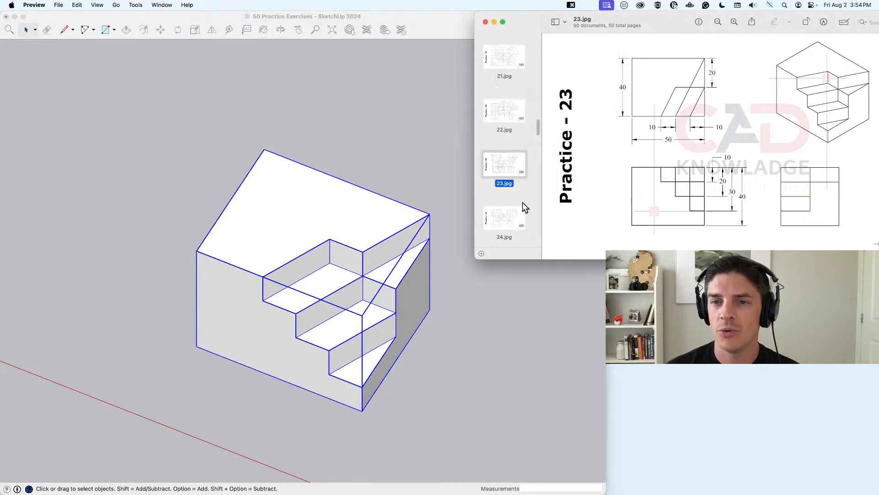
click(545, 341)
click(544, 85)
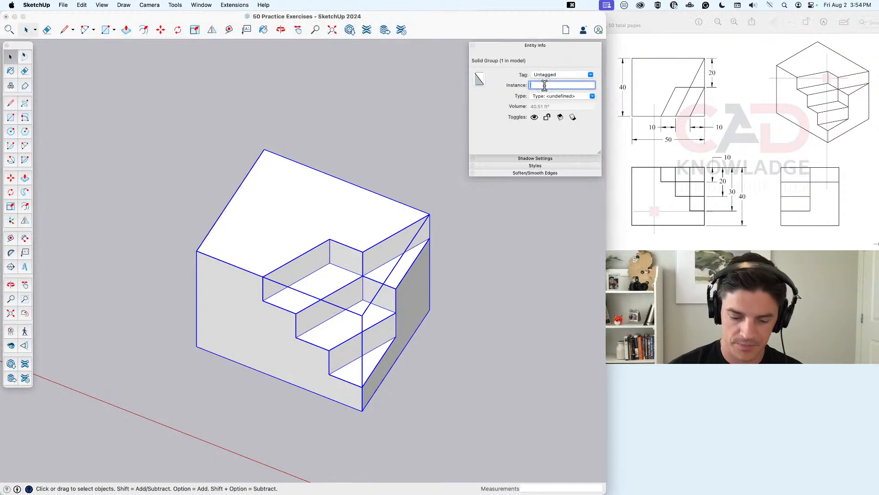
text(Practice – 2)
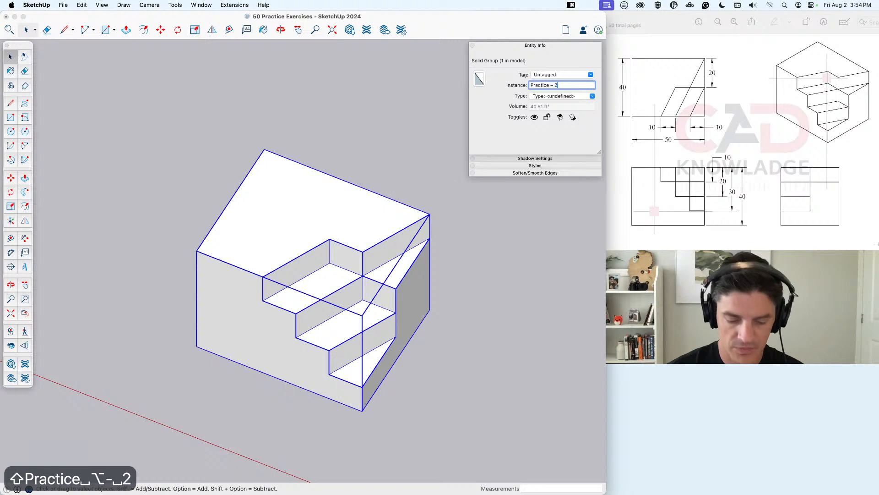
text(3)
key(Return)
Step: Move the Practice – 23 group by its bottom front corner into the rows of finished models and deselect it
scroll(498, 302, down, 10)
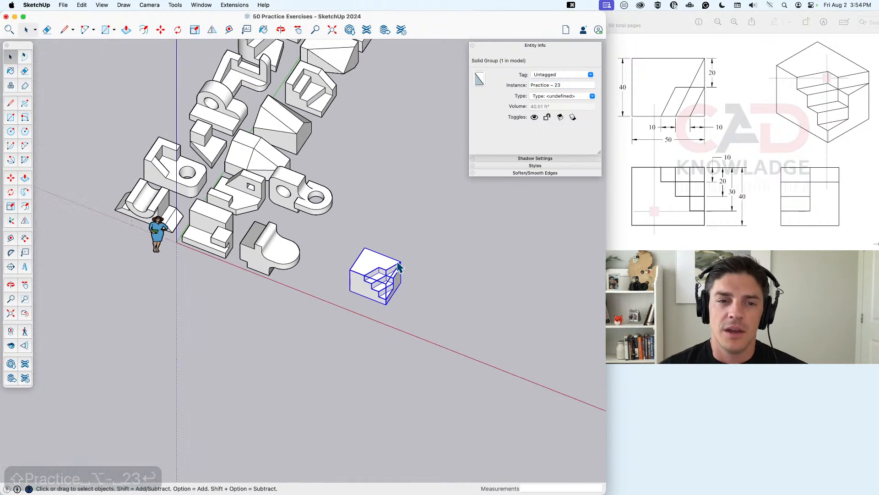
key(m)
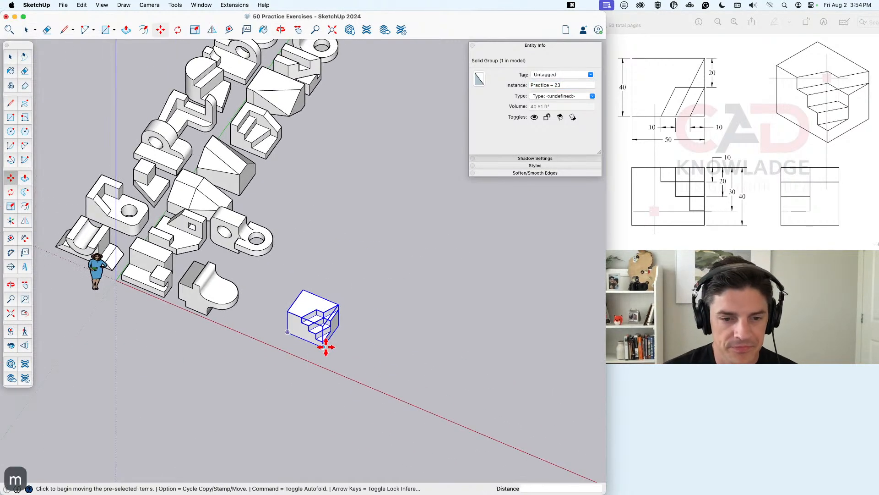
click(326, 344)
click(285, 225)
key(space)
click(320, 320)
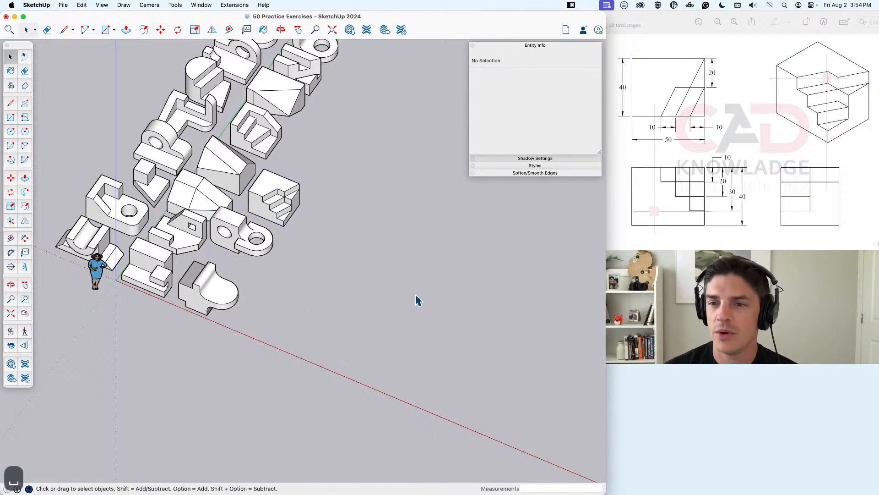
Step: Open the reference drawing 24.jpg in Preview and return to SketchUp
click(700, 186)
scroll(514, 137, down, 2)
click(504, 186)
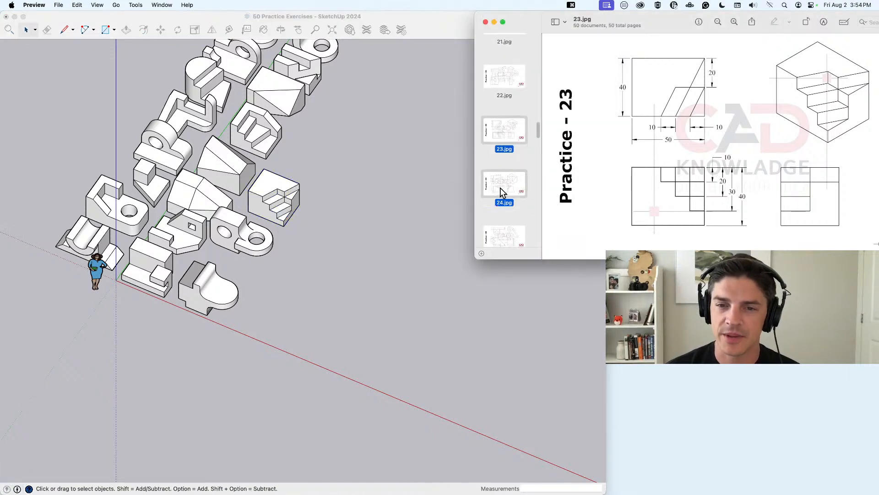
click(359, 293)
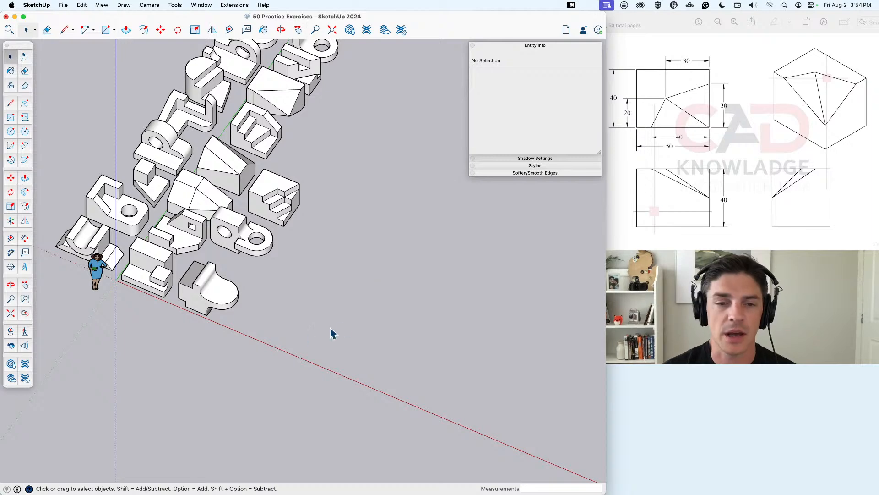
Step: Draw a 50 by 40 inch rectangle on the ground beside the finished models, near the red axis
mouse_move(333, 334)
middle_down()
mouse_move(324, 325)
mouse_move(366, 346)
middle_up()
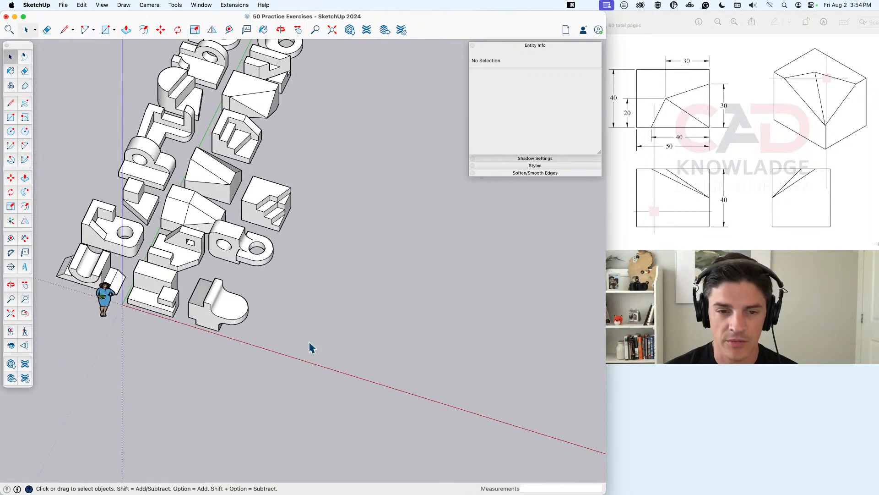
key(r)
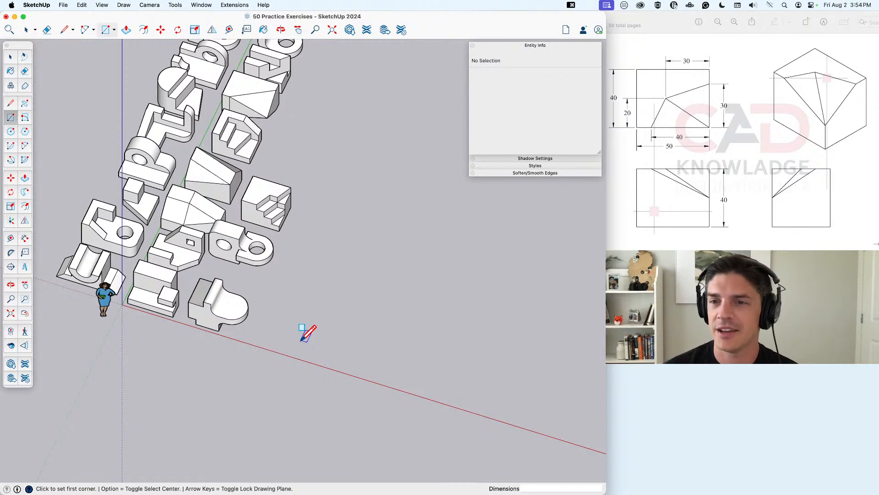
click(291, 340)
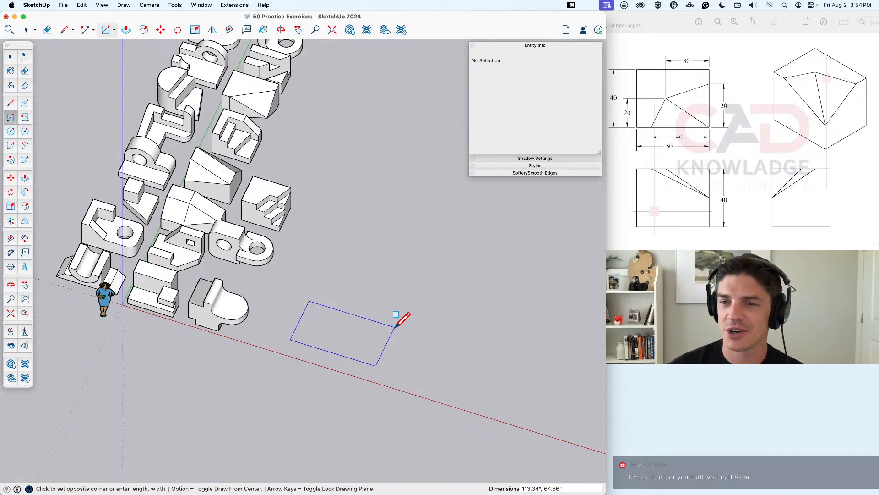
text(50,)
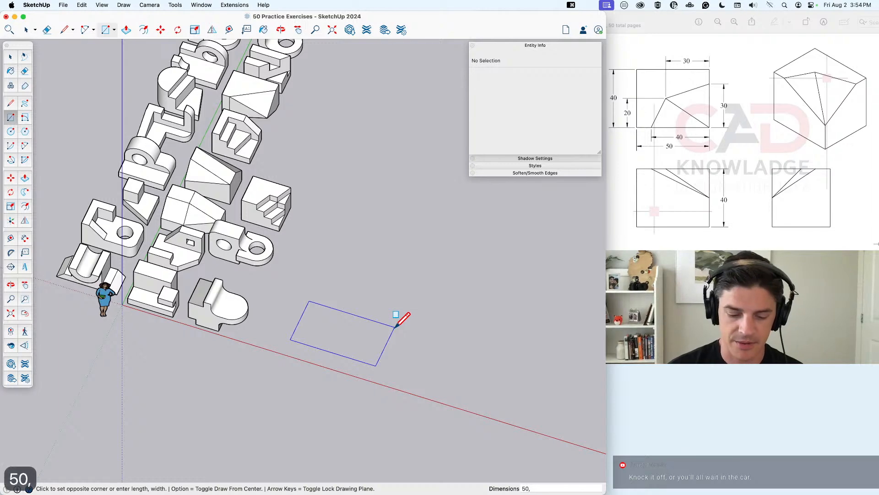
text(40)
key(Return)
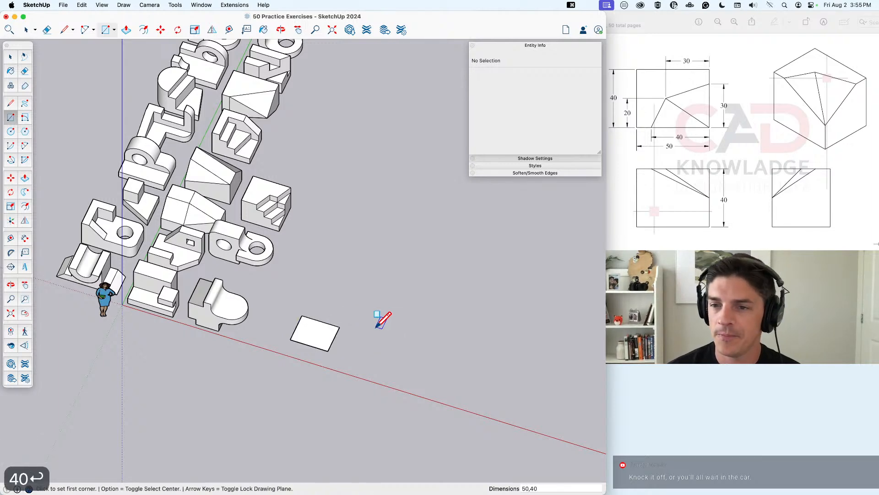
key(space)
Step: Try extruding the new rectangle up 40 inches, and undo the extrusion
scroll(316, 355, up, 2)
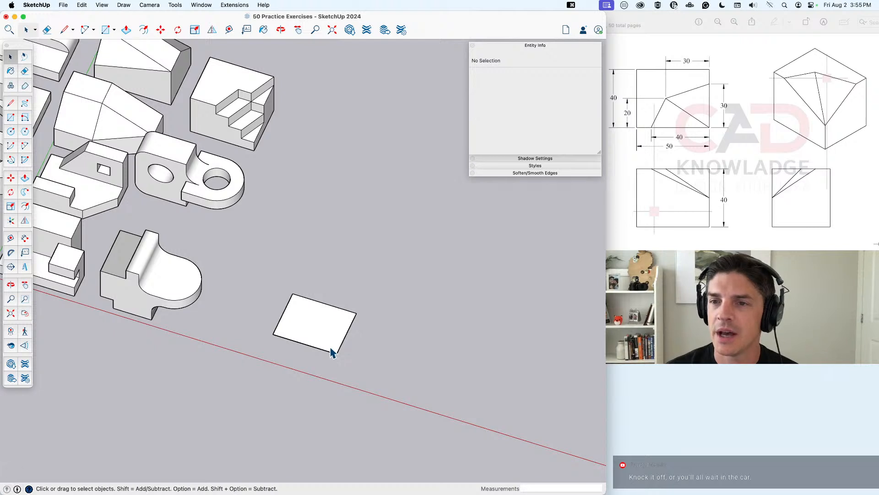
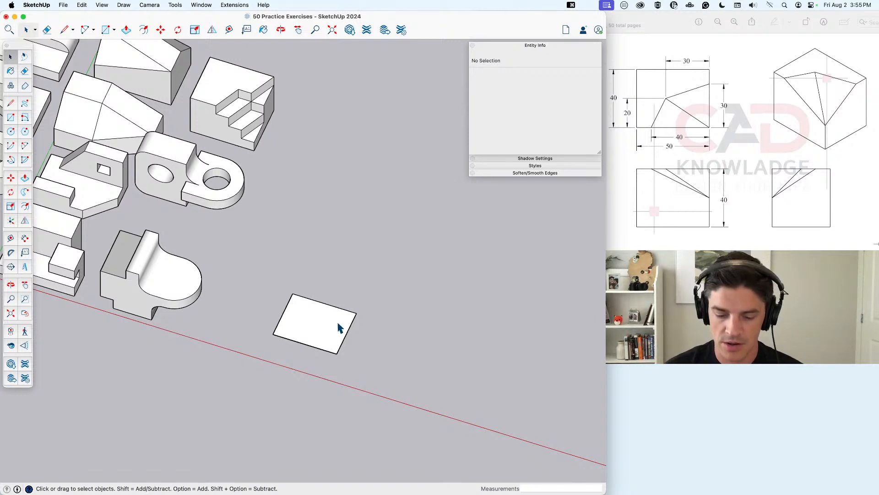
key(p)
click(337, 330)
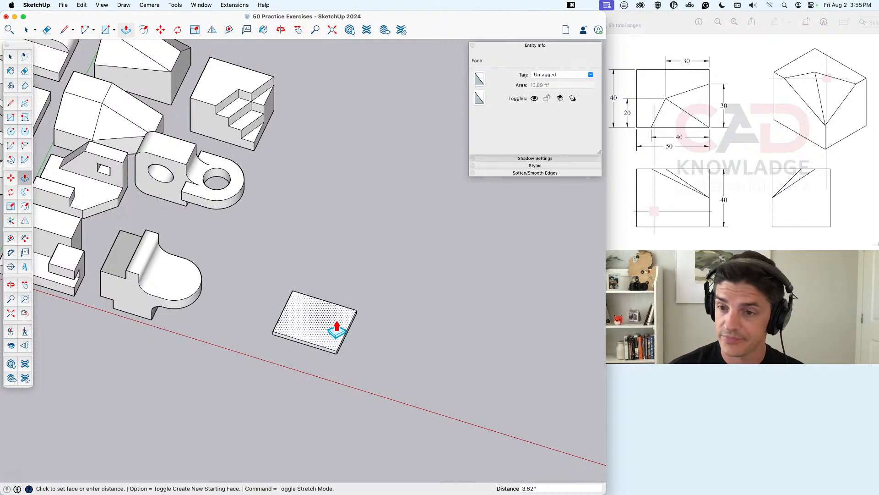
text(40)
key(Return)
key(space)
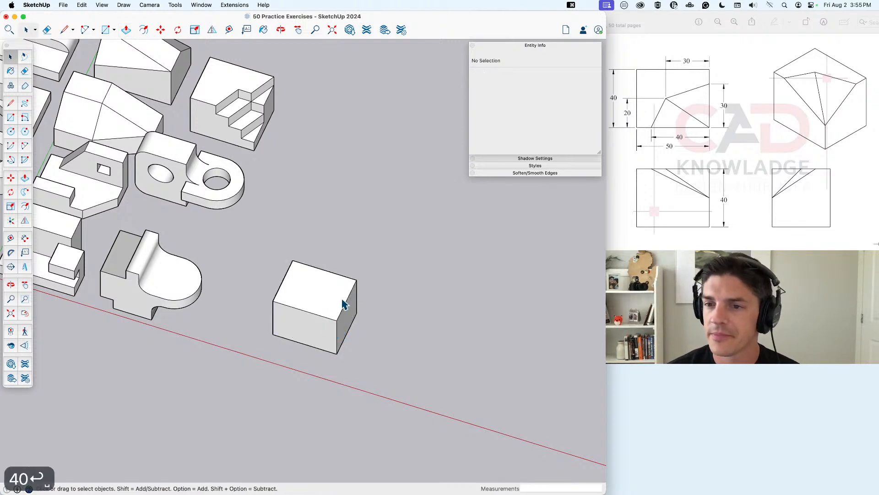
key(super+z)
key(super+z)
Step: Extrude the 50 by 40 inch rectangle up 20 inches with Push/Pull
text(p)
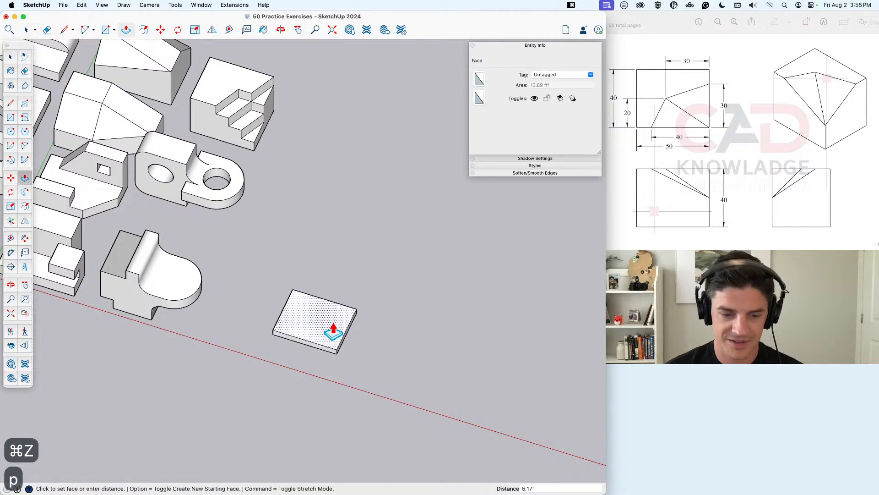
text(20)
key(Return)
key(space)
Step: Place guides on the block's top face 30 inches in from the right edge and 20 inches in from the front edge
scroll(334, 328, up, 3)
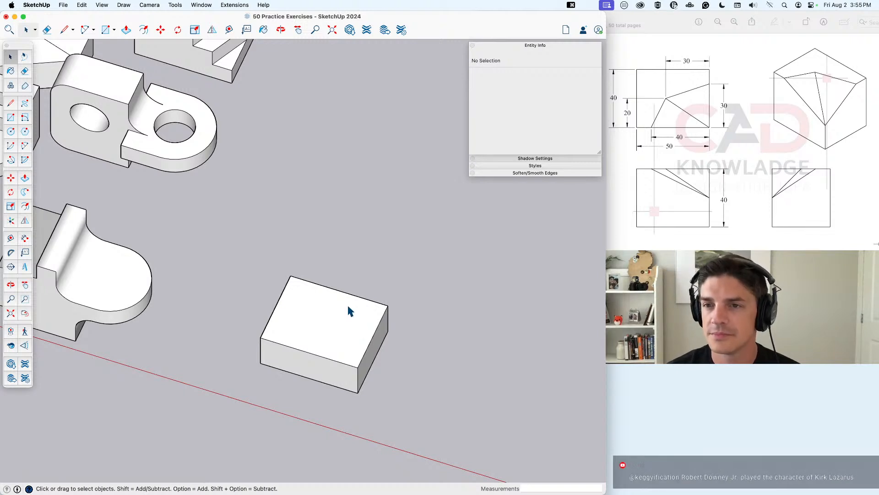
key(t)
click(382, 317)
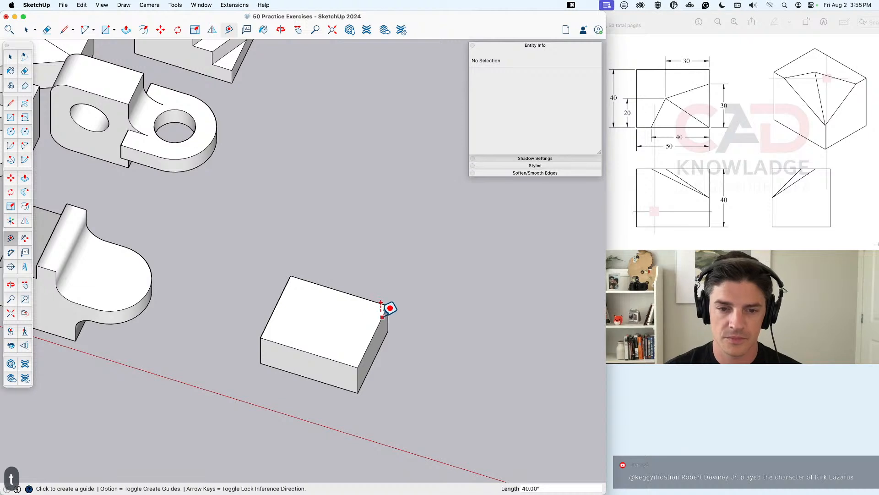
text(30)
key(Return)
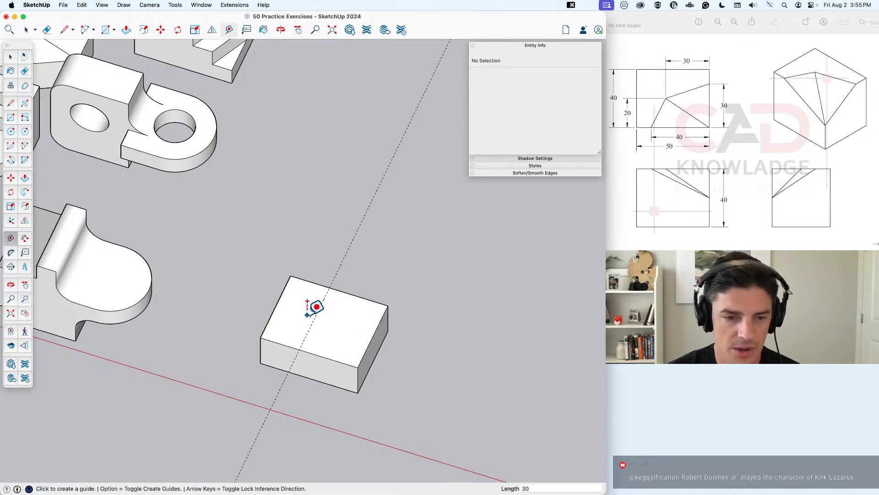
click(284, 345)
text(20)
key(Return)
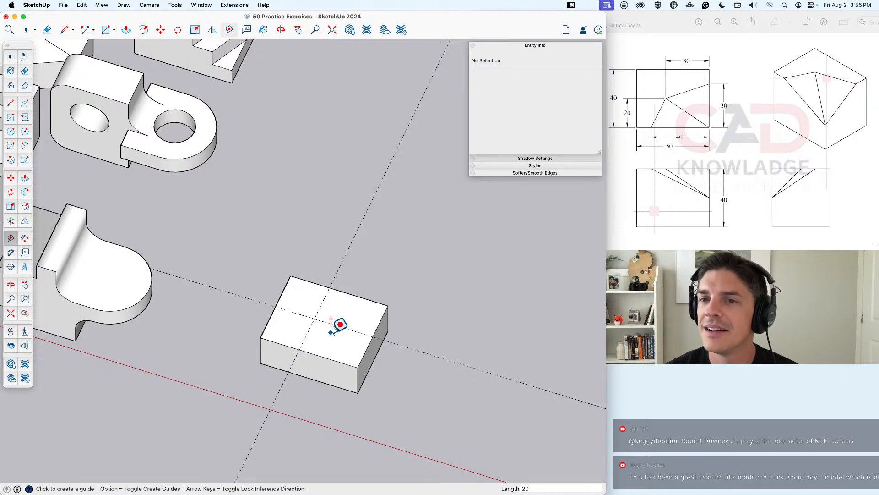
key(space)
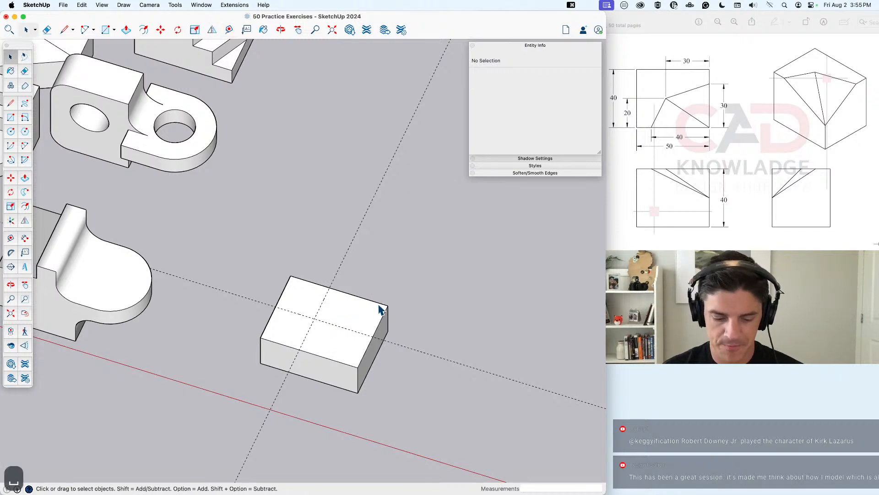
Step: Place a guide across the top face 10 inches in from the block's back edge
key(t)
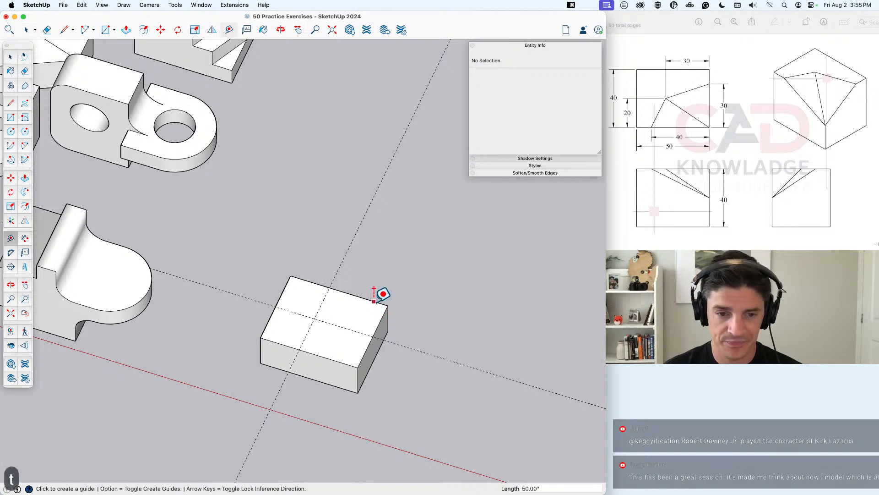
click(375, 303)
text(10)
key(Return)
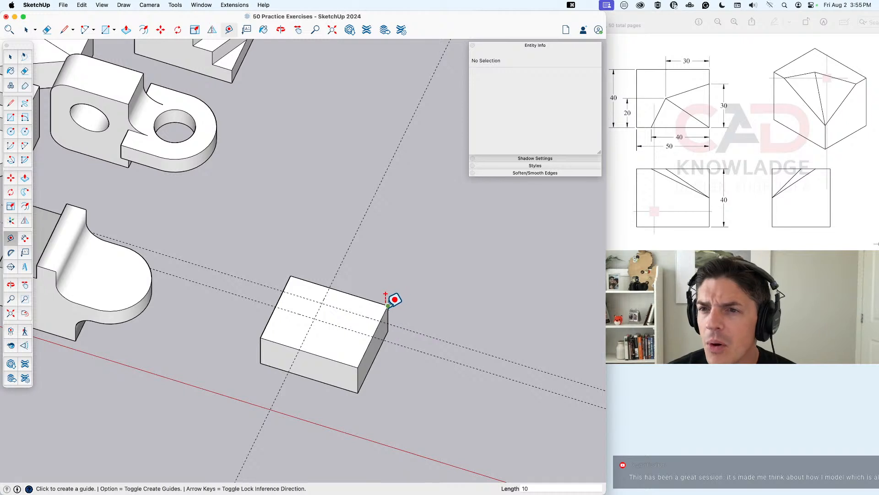
key(space)
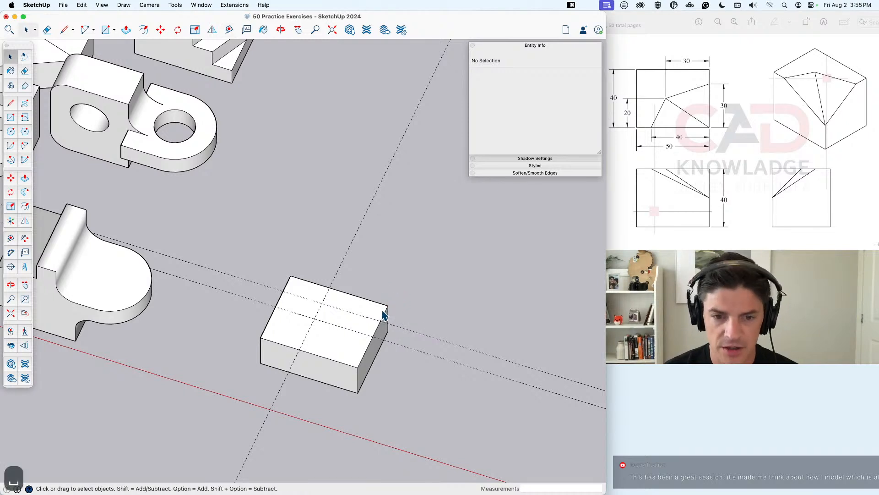
Step: Place a guide on the top face 40 inches in from the block's right edge
key(l)
click(381, 321)
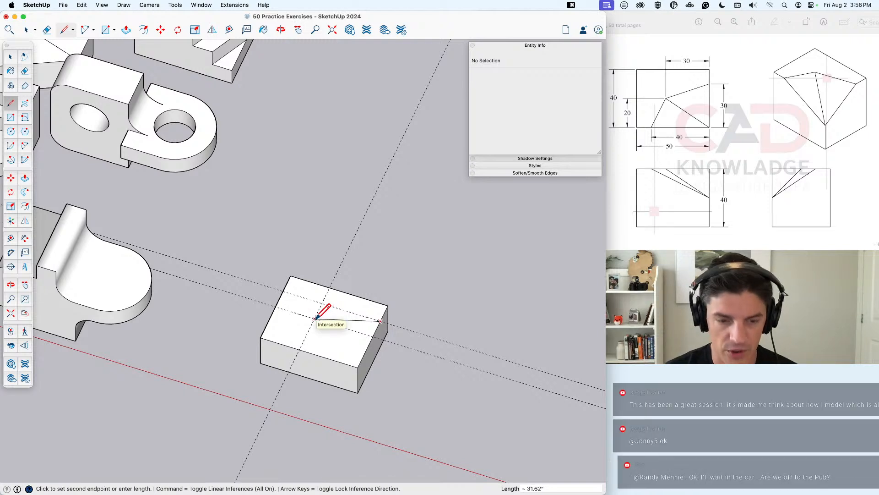
key(t)
click(365, 352)
text(40)
key(Return)
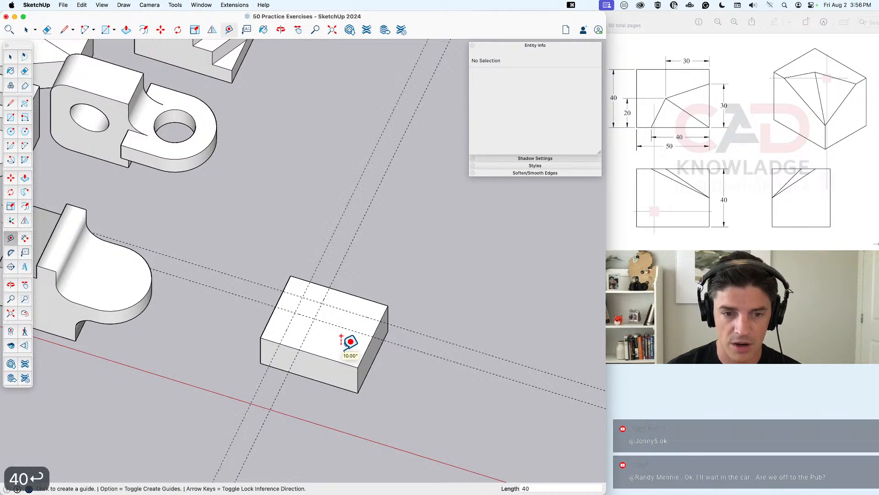
Step: Draw connected lines from the 10-inch guide at the right edge through the 30/20-inch guide intersection to the 40-inch guide at the front edge
key(l)
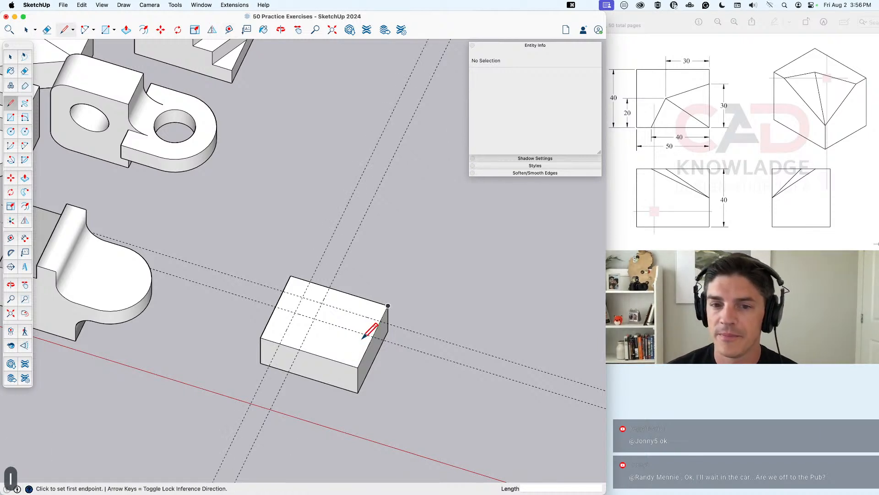
click(383, 319)
click(314, 318)
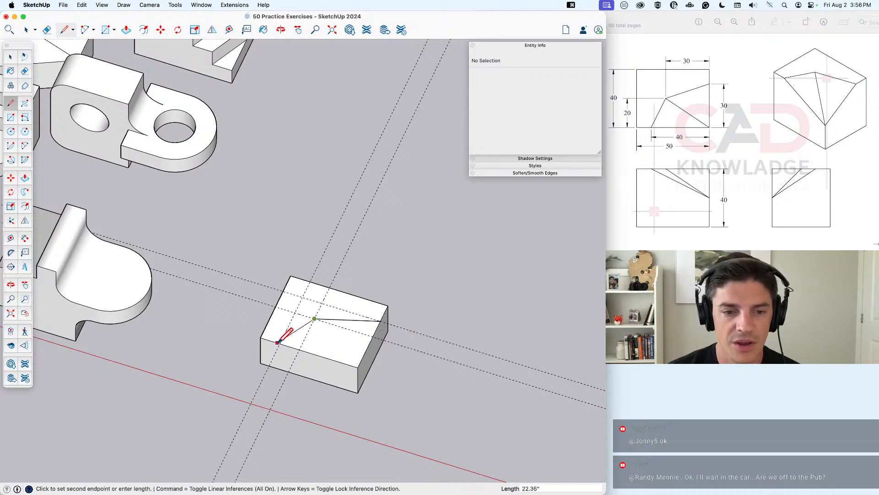
click(281, 343)
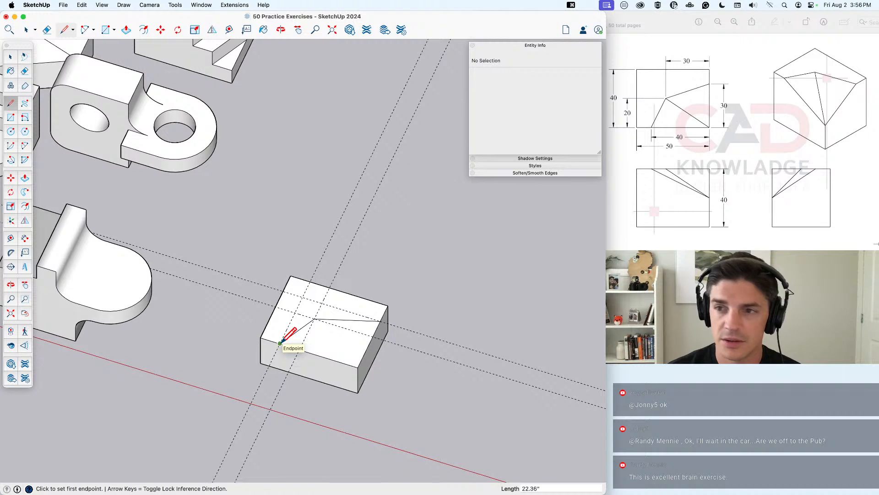
Step: Draw a line from the 30/20-inch guide intersection to the block's near front corner and delete all guides
click(314, 319)
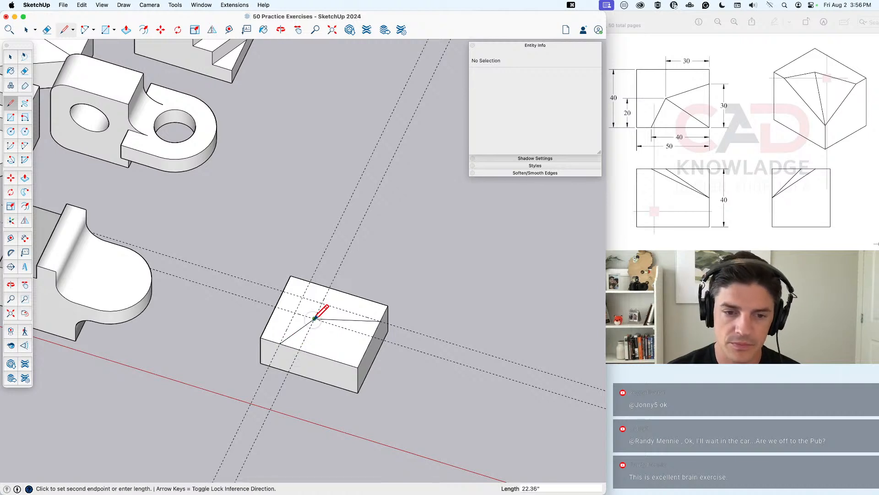
click(357, 366)
key(space)
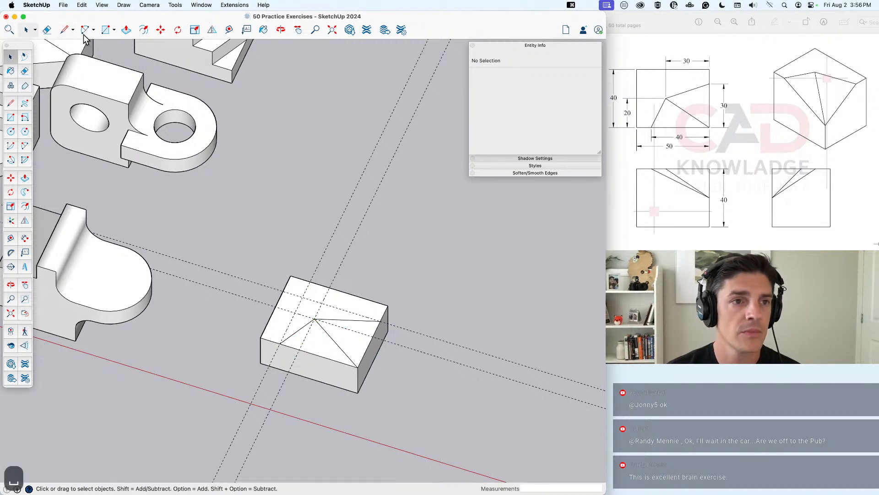
click(82, 5)
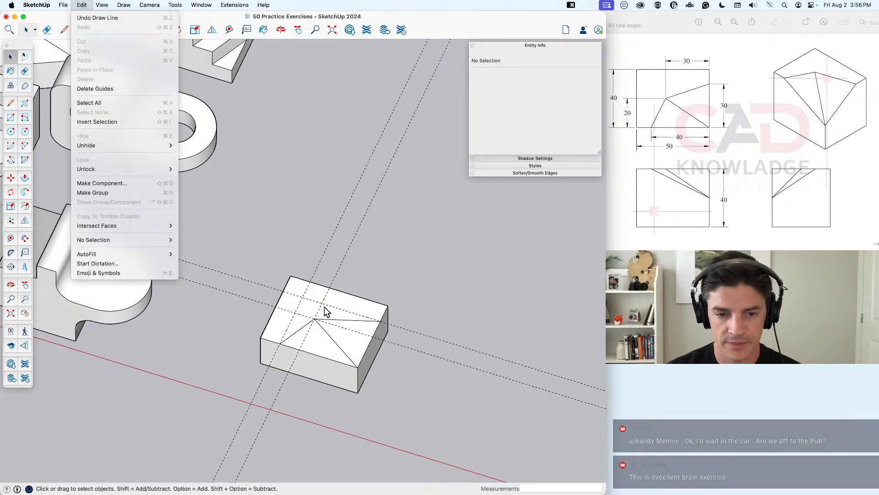
click(108, 88)
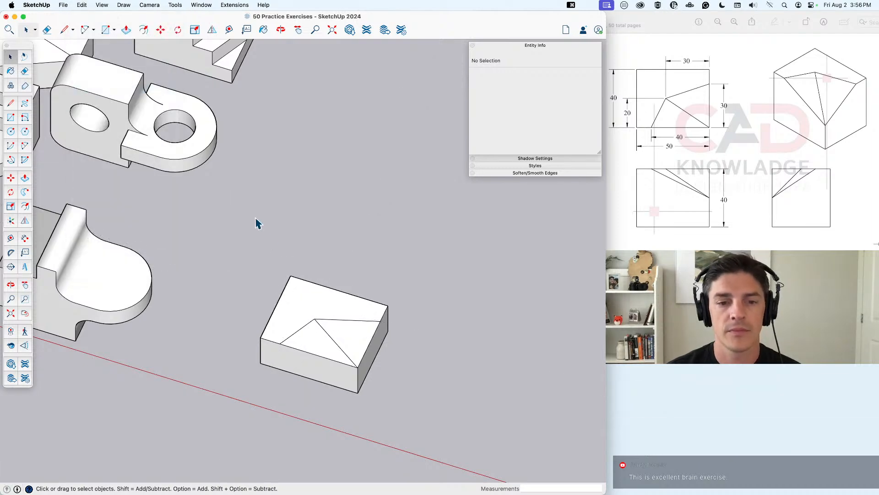
Step: Move the block's large rear top face straight up 20 inches
click(330, 310)
key(m)
click(330, 300)
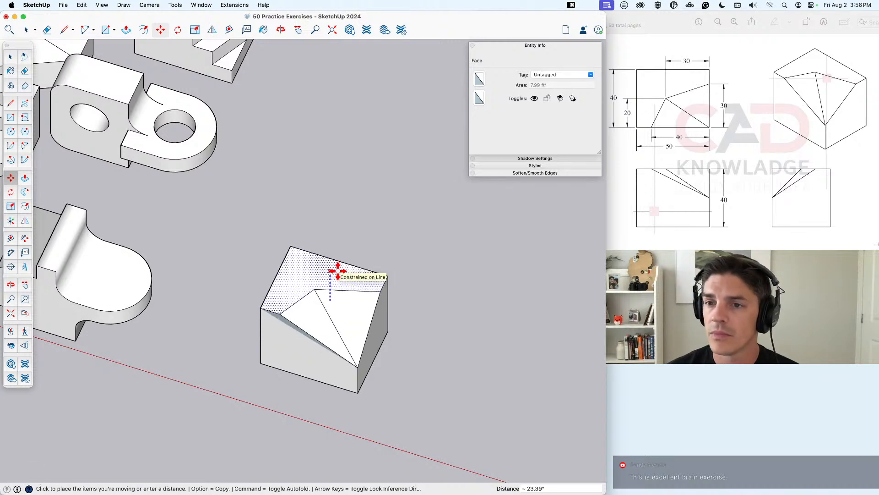
text(20)
key(Return)
middle_drag(342, 275, 348, 338)
click(404, 401)
Step: Select the whole block and undo the raising of its rear top face
middle_drag(333, 409, 324, 290)
triple_click(310, 297)
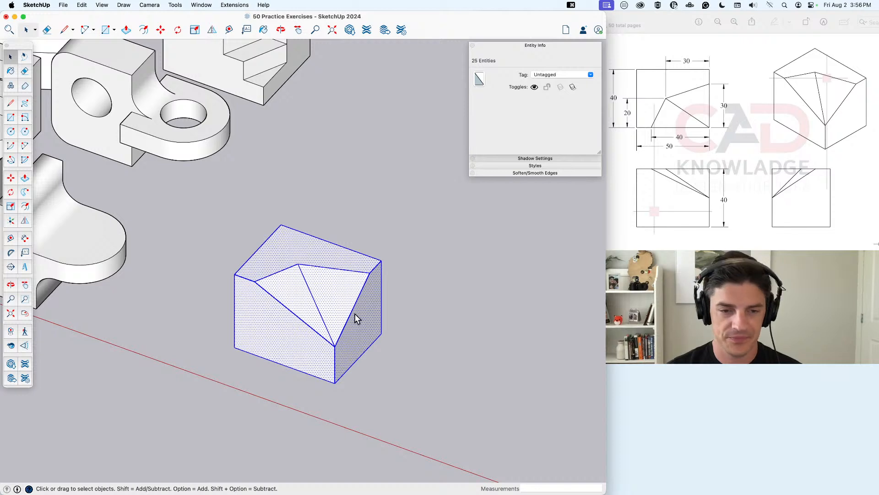
right_click(298, 302)
click(383, 314)
key(super+z)
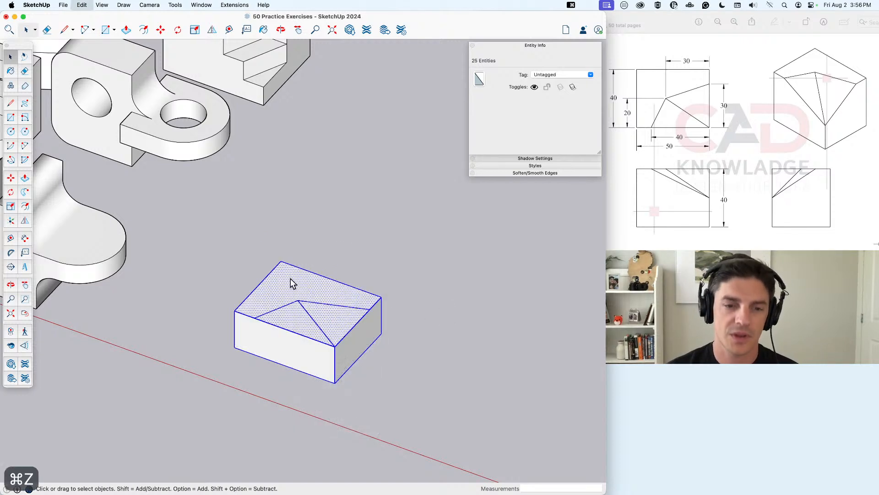
key(super+z)
key(shift+super+z)
Step: Raise the block's rear top face vertically by 20 inches with the Move tool
click(304, 281)
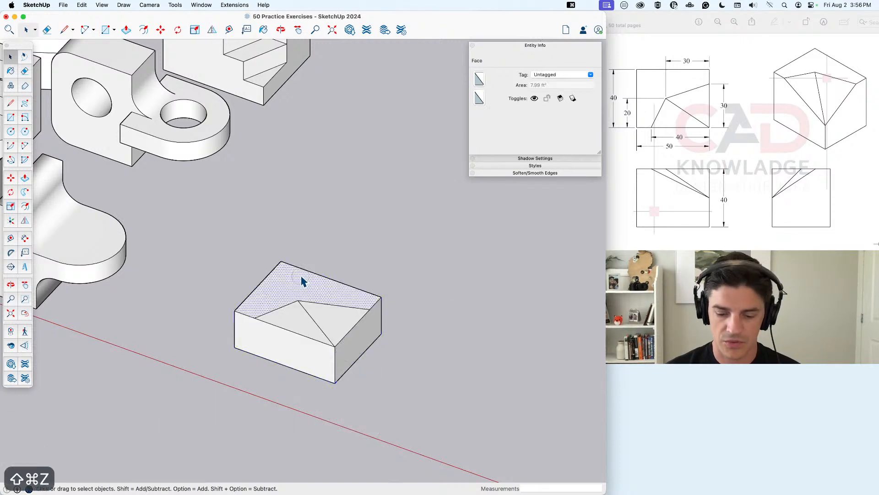
key(m)
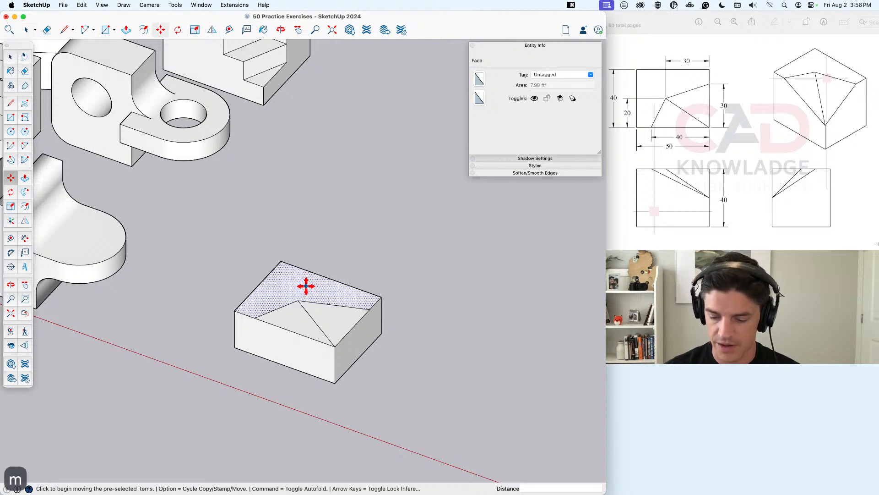
click(307, 286)
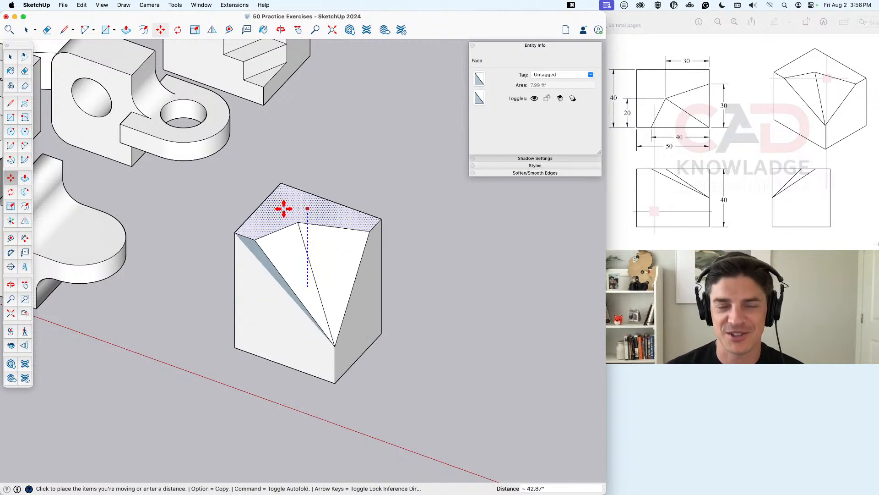
text(20)
key(Return)
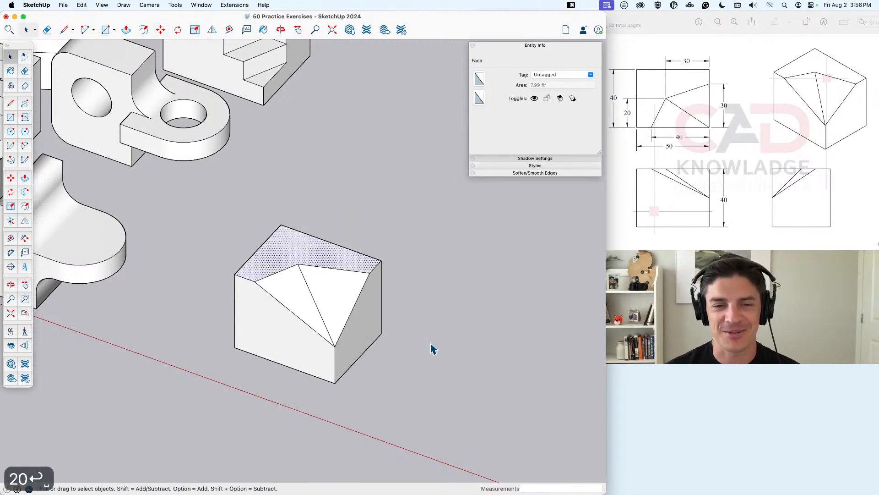
Step: Group the whole faceted block and name the group instance "Practice – 24"
triple_click(300, 305)
right_click(299, 302)
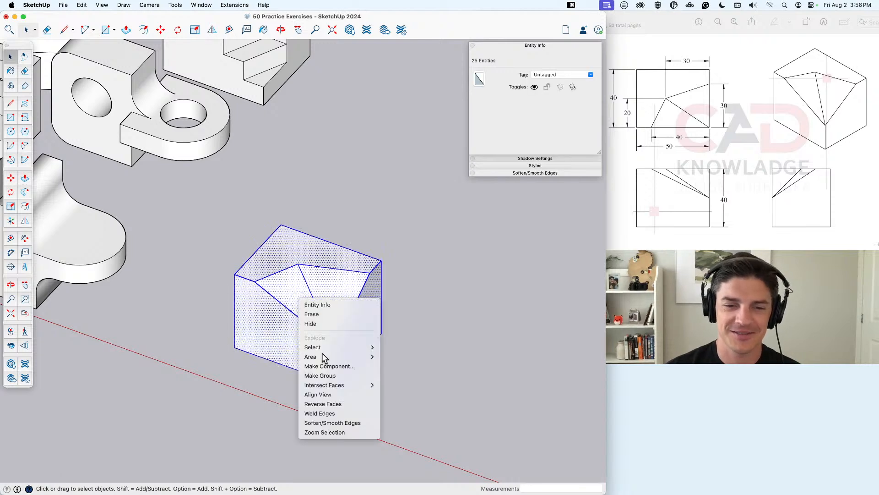
click(345, 379)
key(super+Tab)
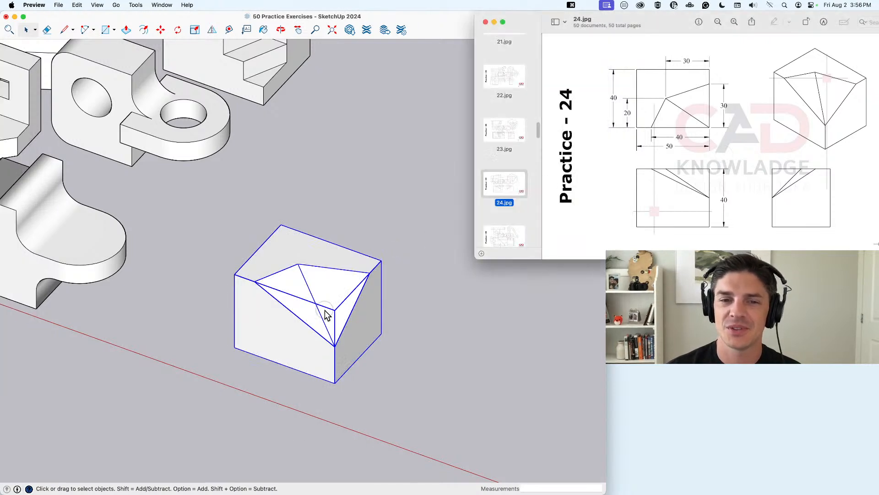
key(super+Tab)
click(540, 85)
text(Pra)
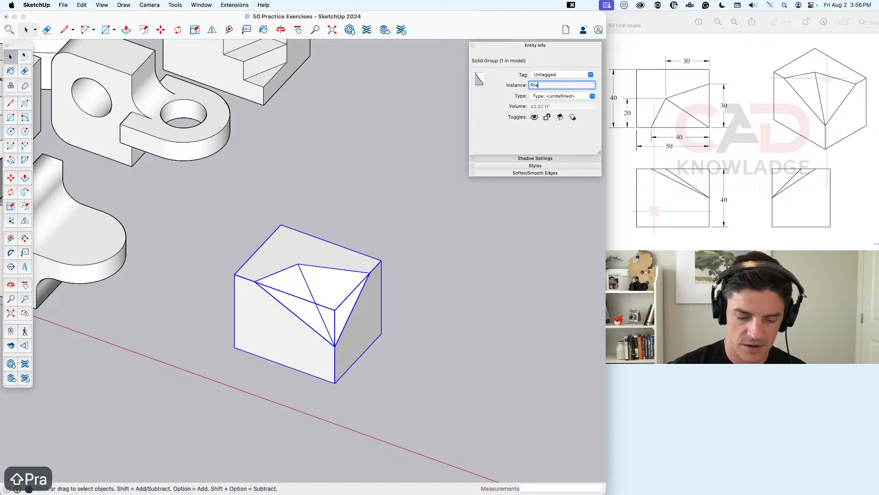
text(ctice – 24)
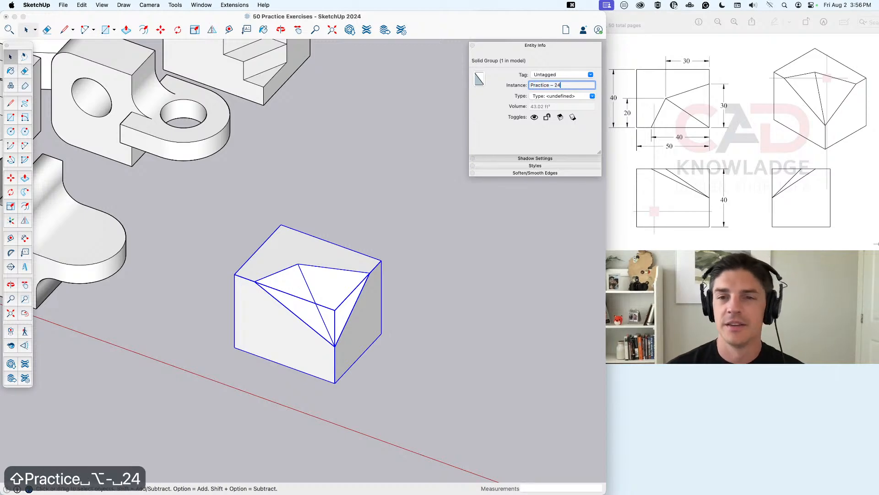
key(Return)
Step: Move the grouped faceted block by its bottom front corner to the free spot behind the stepped corner block among the finished models
scroll(419, 320, down, 6)
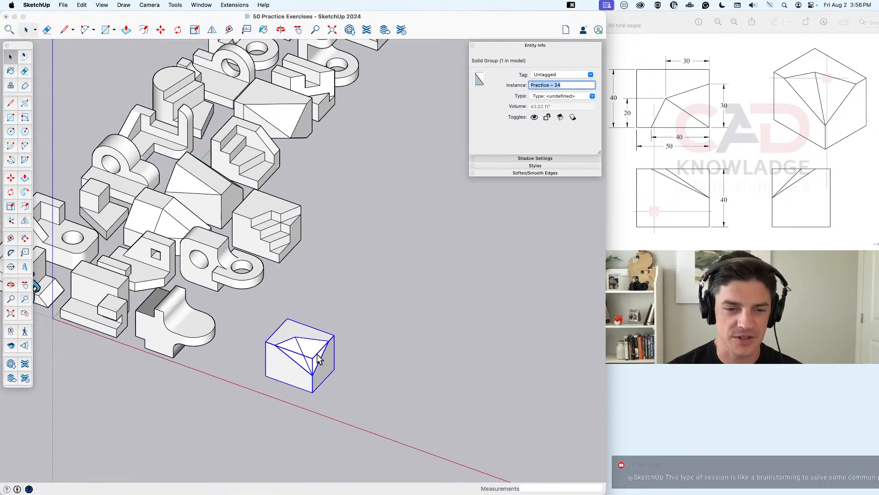
text(m)
click(315, 384)
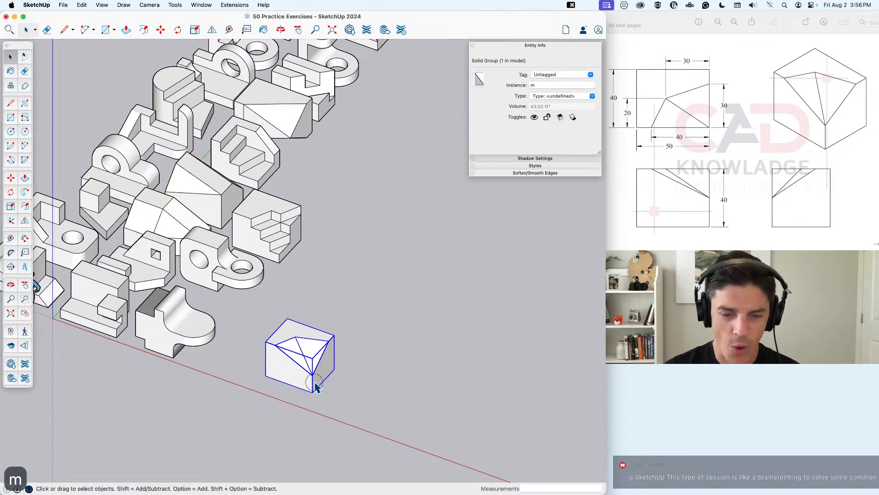
key(m)
click(314, 393)
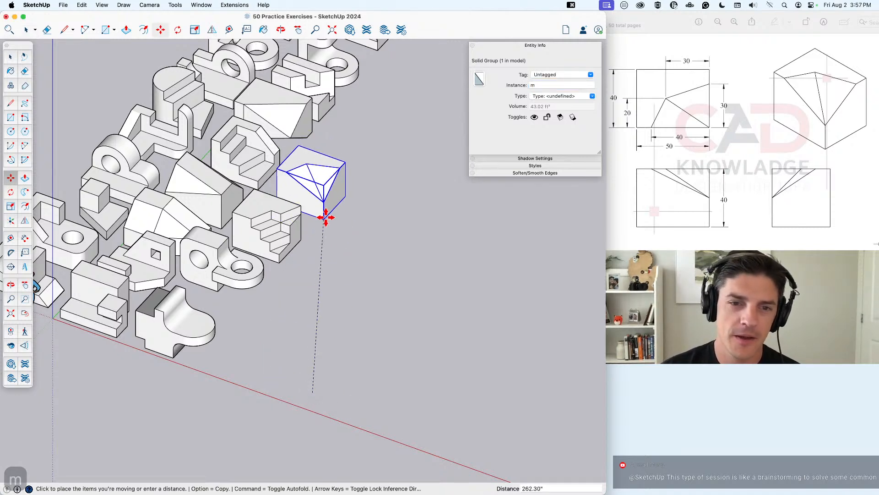
click(321, 215)
key(space)
click(365, 360)
Step: Switch to Preview, open 25.jpg and examine the Practice 25 bracket's views and dimensions
click(682, 185)
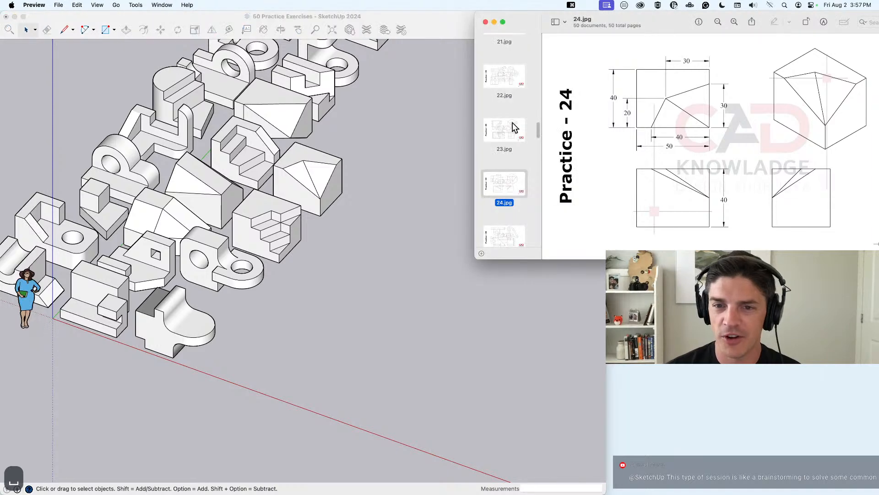
scroll(512, 122, down, 3)
click(514, 182)
click(365, 322)
shift+middle_drag(360, 346, 339, 347)
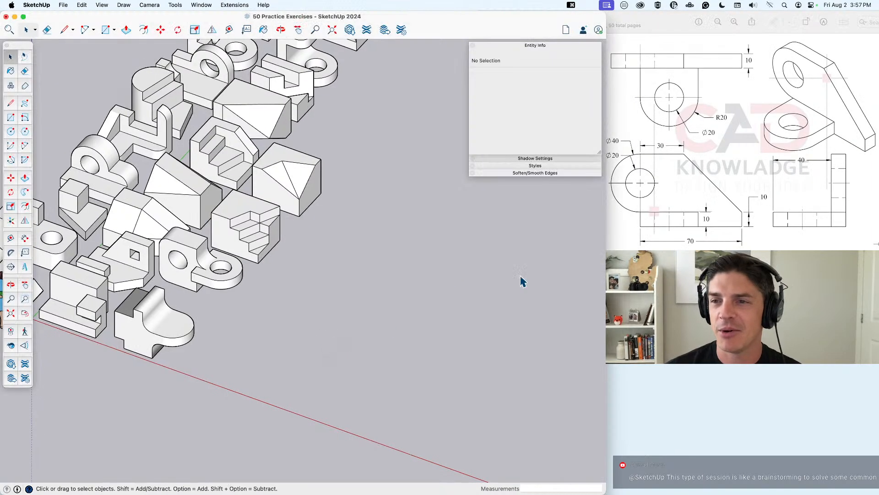
click(705, 187)
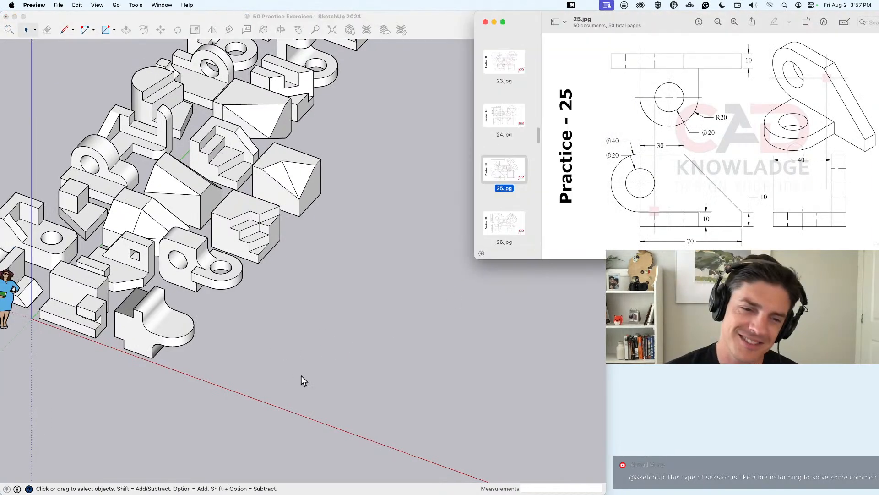
shift+middle_drag(306, 363, 309, 364)
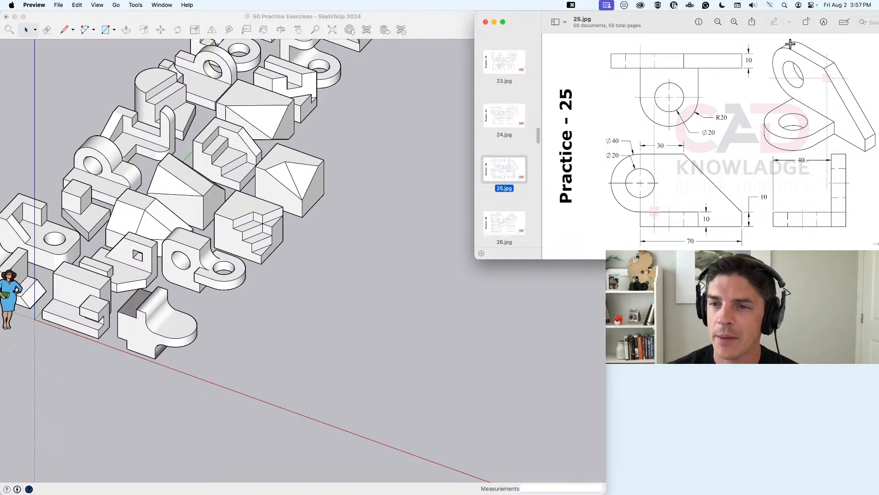
click(423, 370)
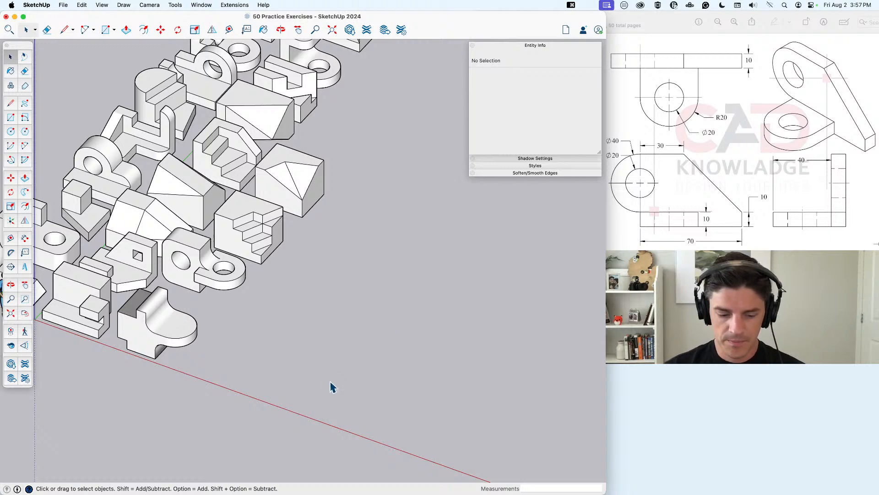
Step: Draw a vertical 70 by 50 inch rectangle in the front plane, standing on the red axis clear of the finished models
key(super+3)
mouse_move(334, 285)
middle_down()
mouse_move(324, 379)
mouse_move(307, 408)
middle_up()
mouse_move(448, 289)
middle_down()
mouse_move(477, 337)
mouse_move(367, 343)
middle_up()
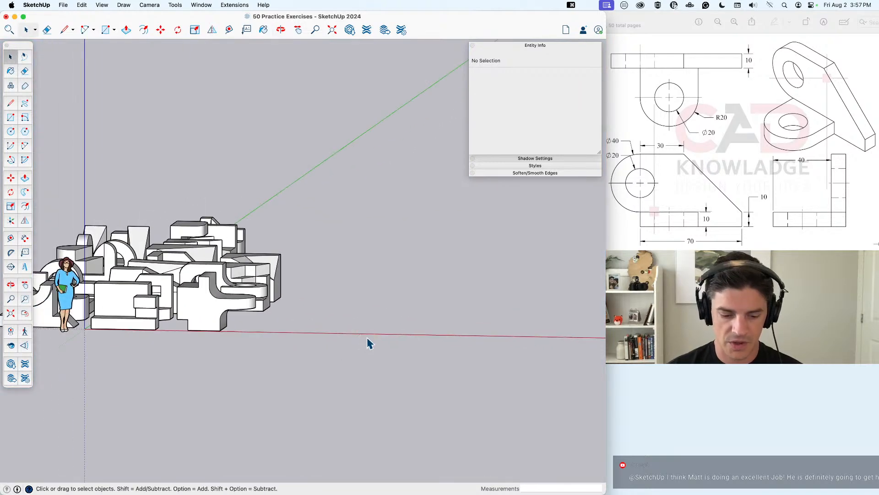
key(super+3)
shift+middle_drag(485, 304, 349, 317)
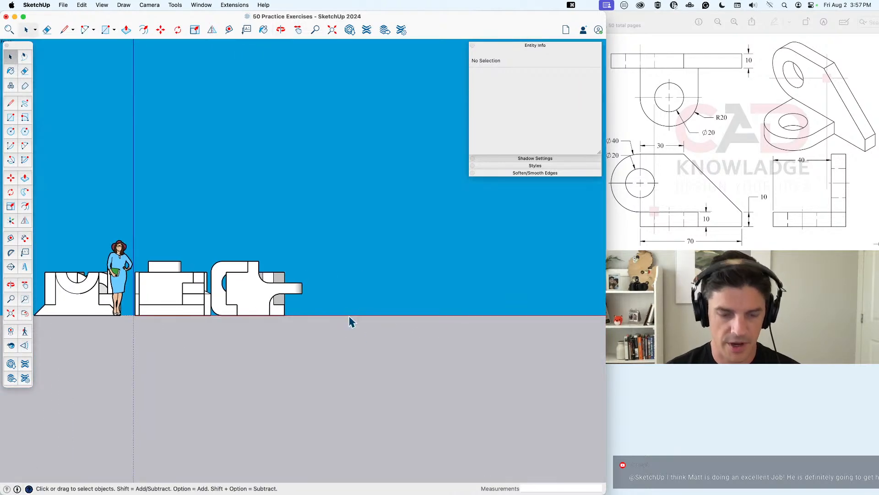
key(r)
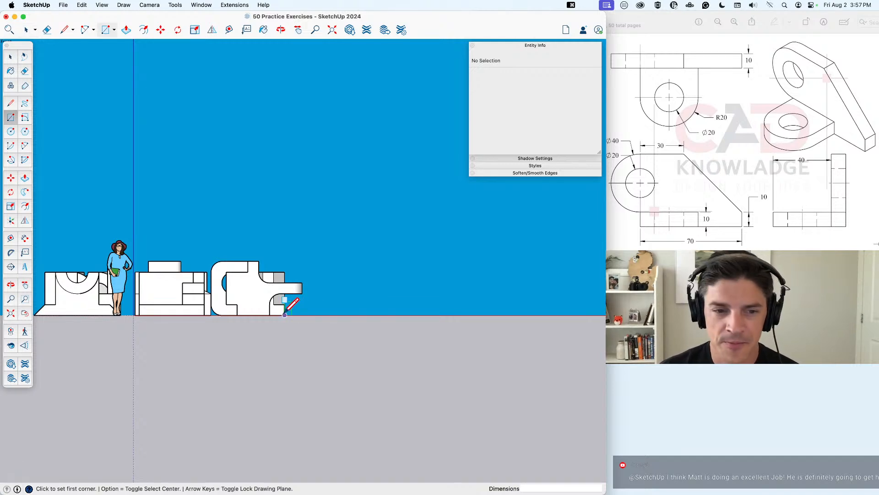
click(349, 315)
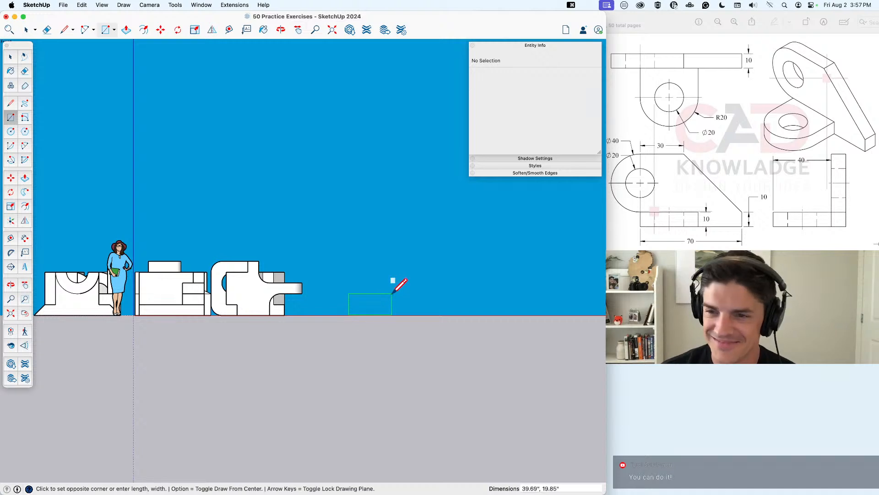
text(70)
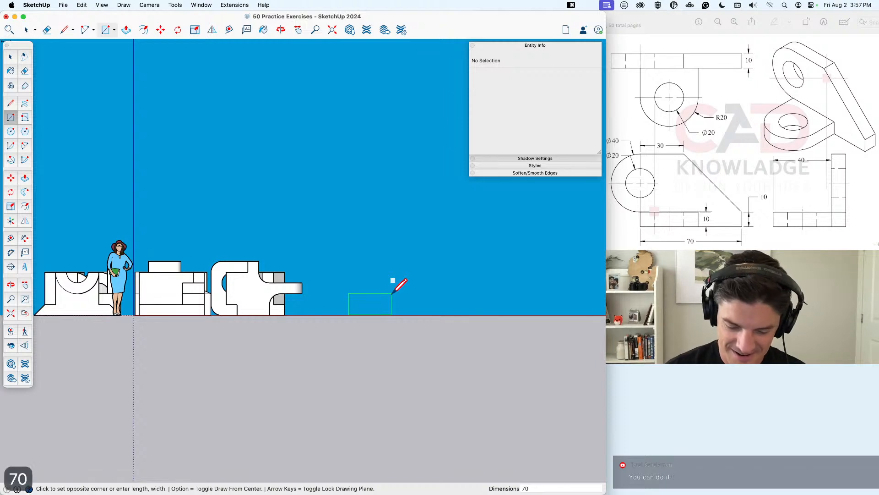
text(,50)
key(Return)
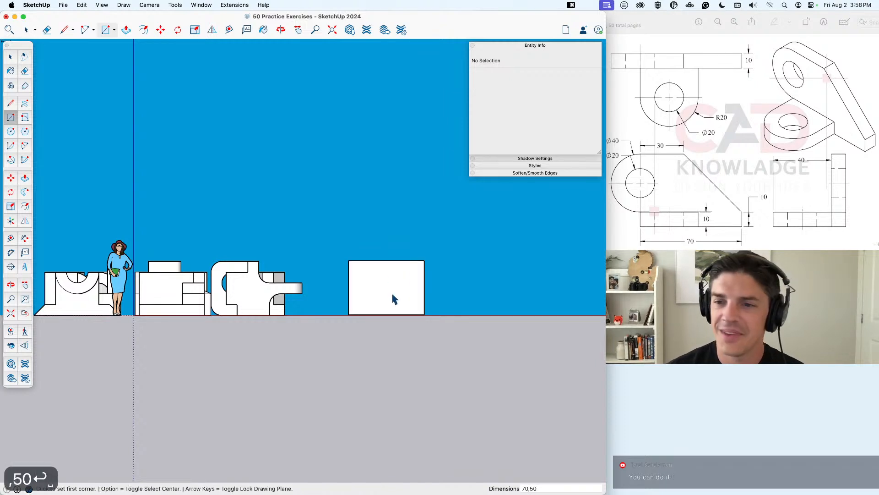
key(space)
Step: Mark 30 inches along the rectangle's top edge from its left corner and 10 inches up its right edge, and join the points diagonally
shift+middle_drag(414, 297, 409, 304)
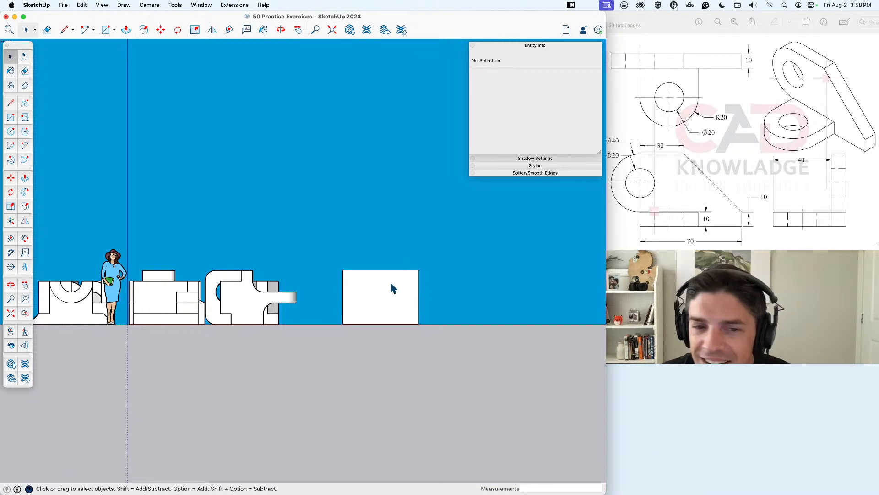
key(l)
click(342, 270)
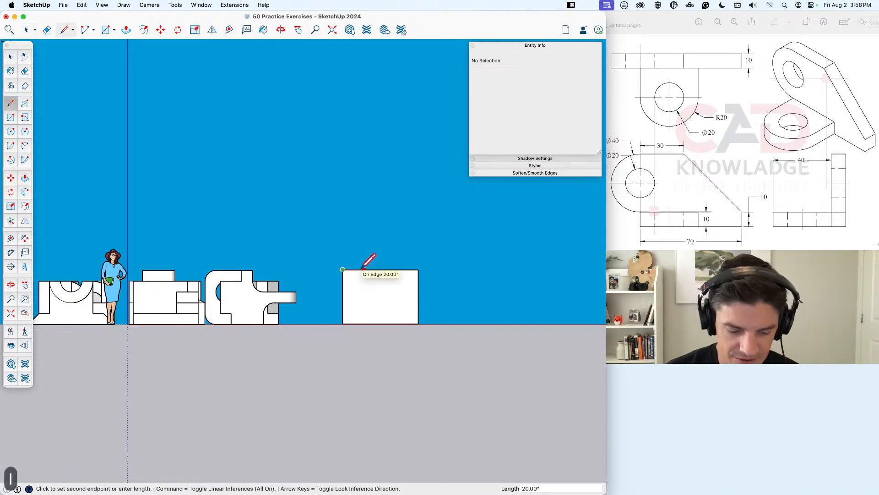
text(30)
key(Return)
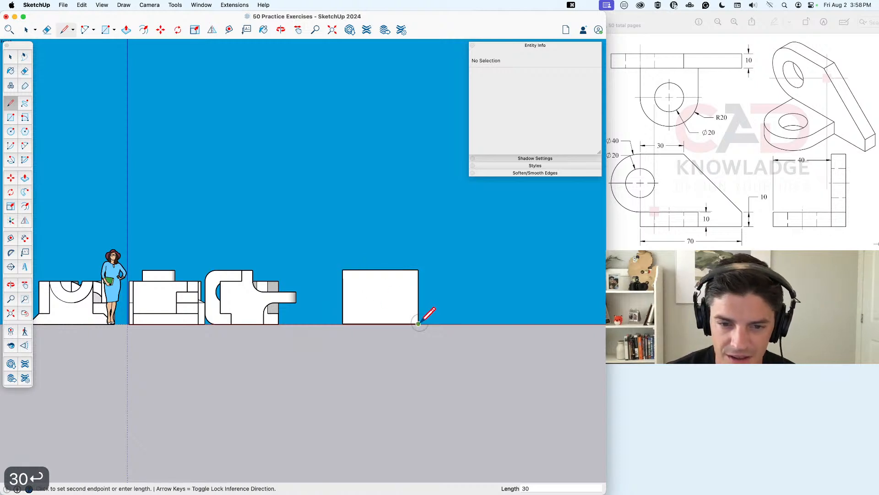
text(10)
key(Return)
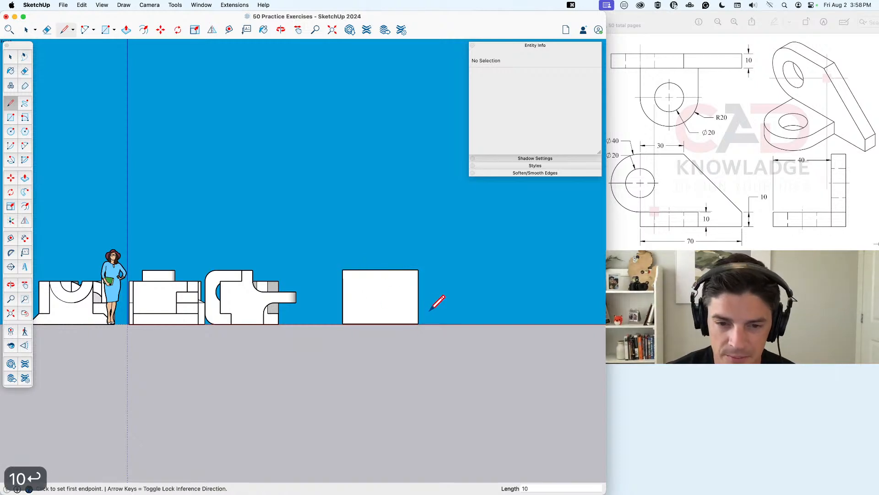
click(418, 313)
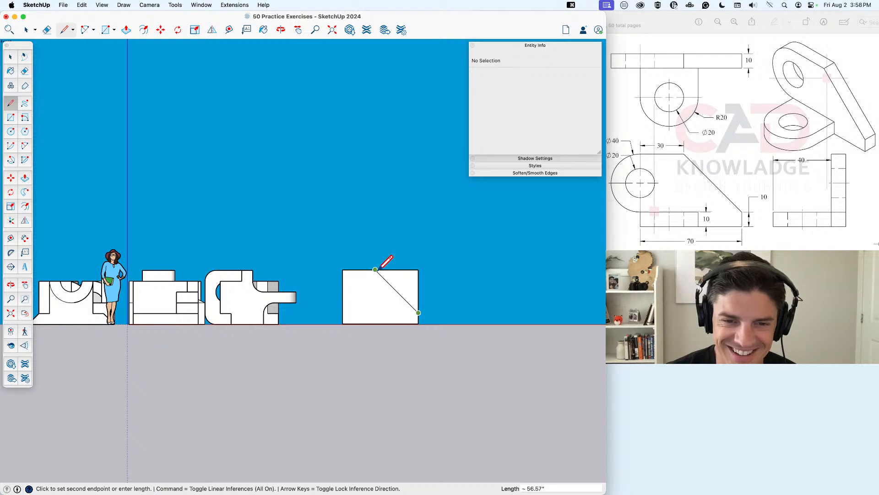
click(376, 270)
key(space)
middle_drag(387, 277, 402, 291)
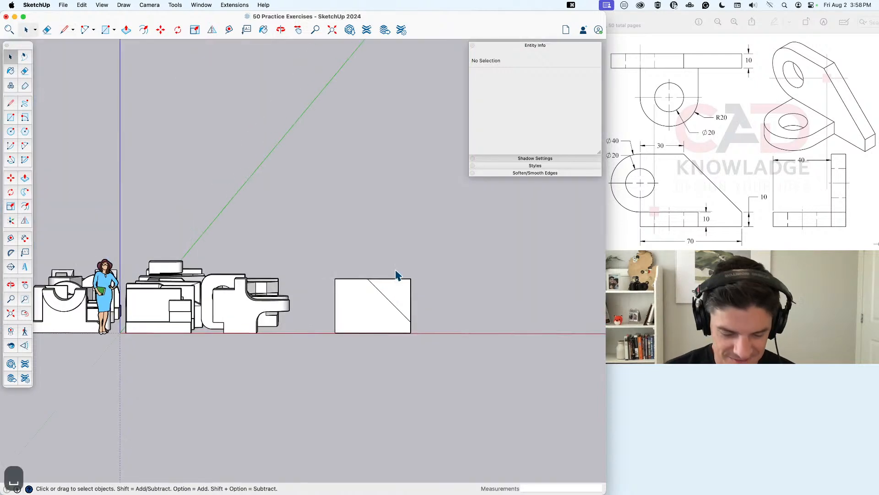
Step: Erase the rectangle's top and right edge segments outside the diagonal to remove its upper right corner
key(e)
drag(400, 270, 417, 280)
key(space)
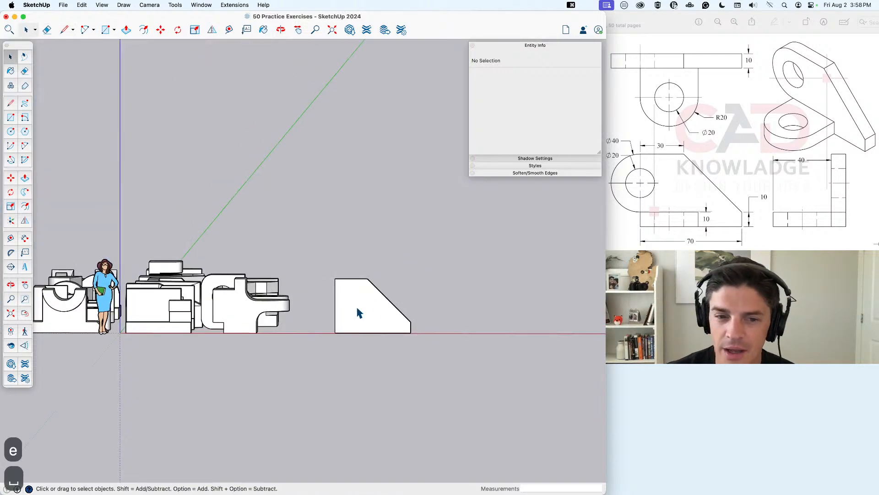
Step: Draw a half-circle arc of 20 inch radius bulging outward from the profile's left edge, starting at its top left corner
mouse_move(359, 313)
middle_down()
mouse_move(385, 304)
mouse_move(382, 314)
middle_up()
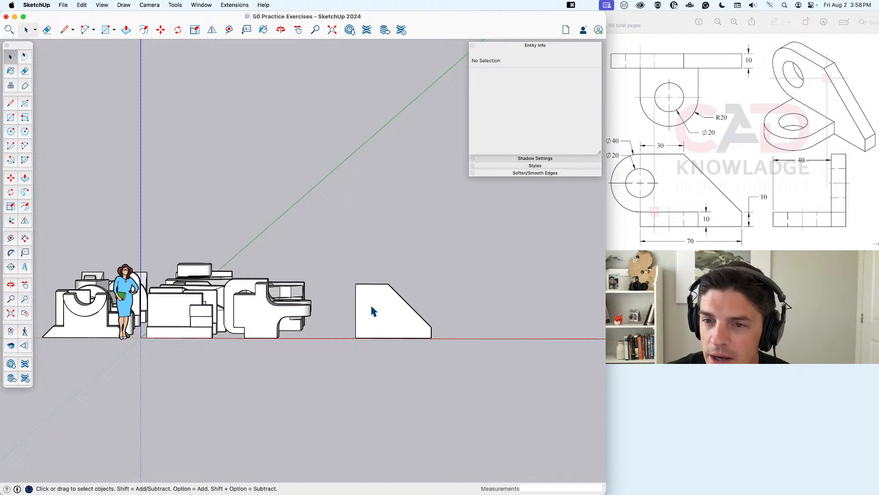
drag(649, 14, 652, 14)
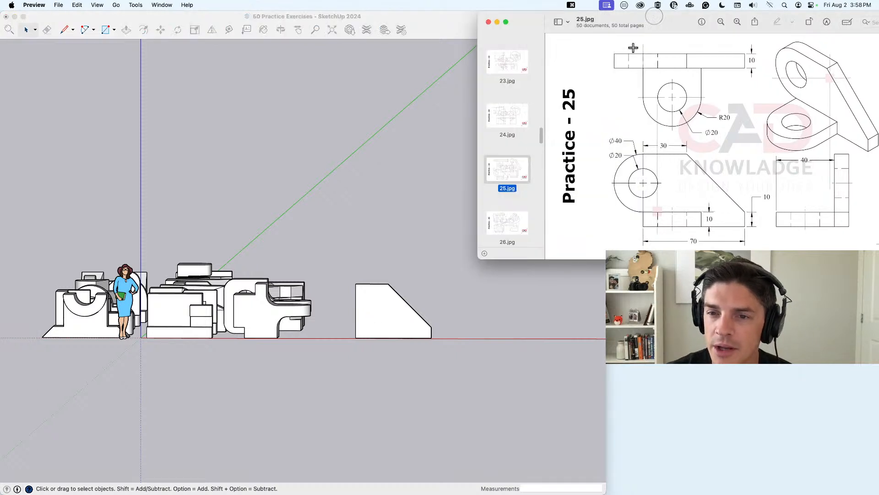
click(525, 397)
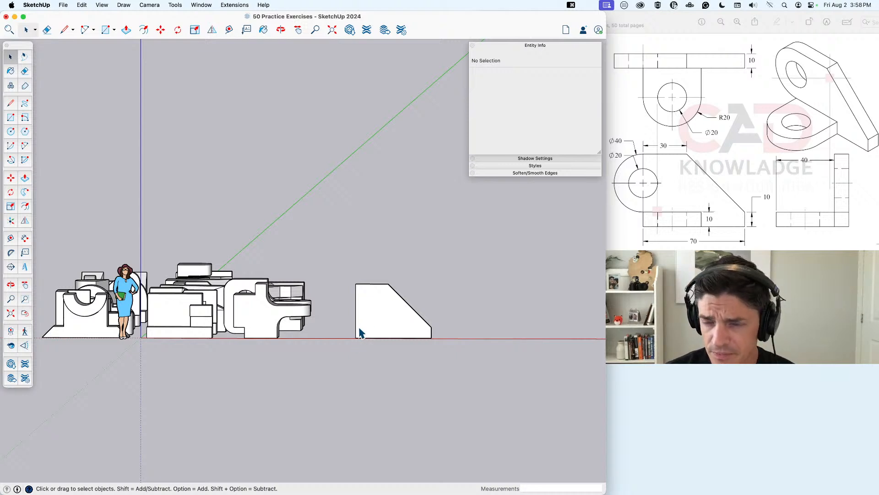
key(l)
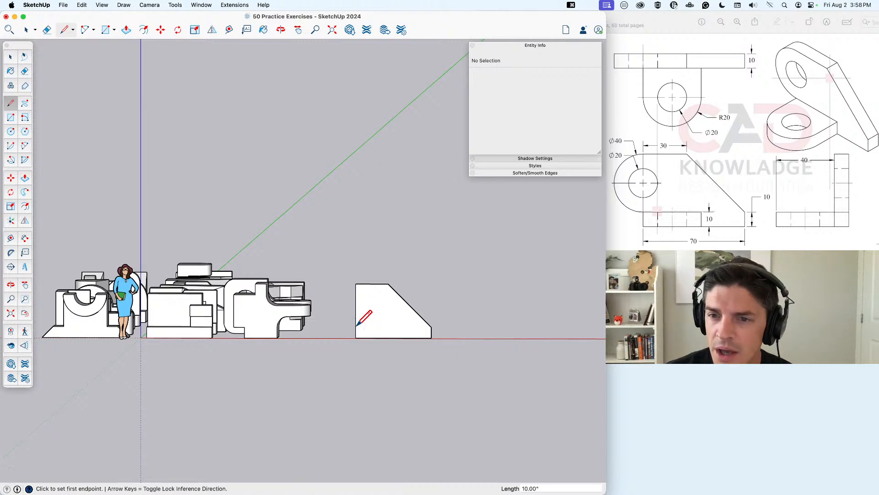
key(space)
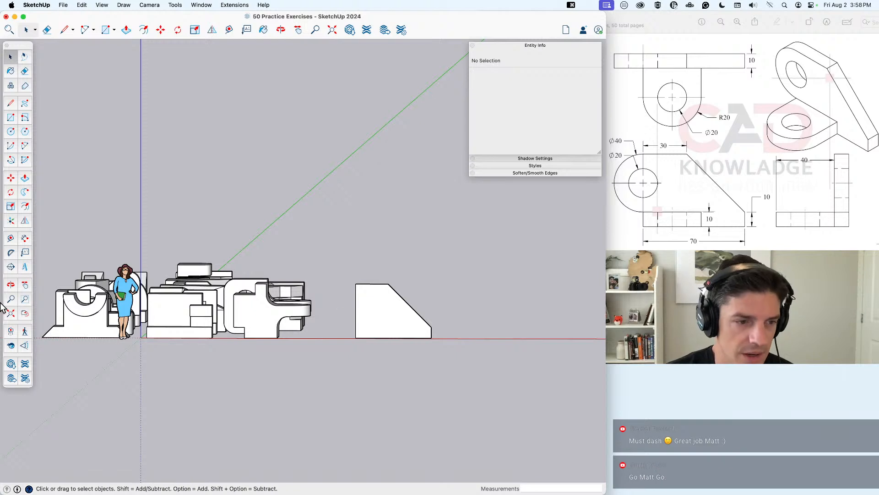
click(10, 146)
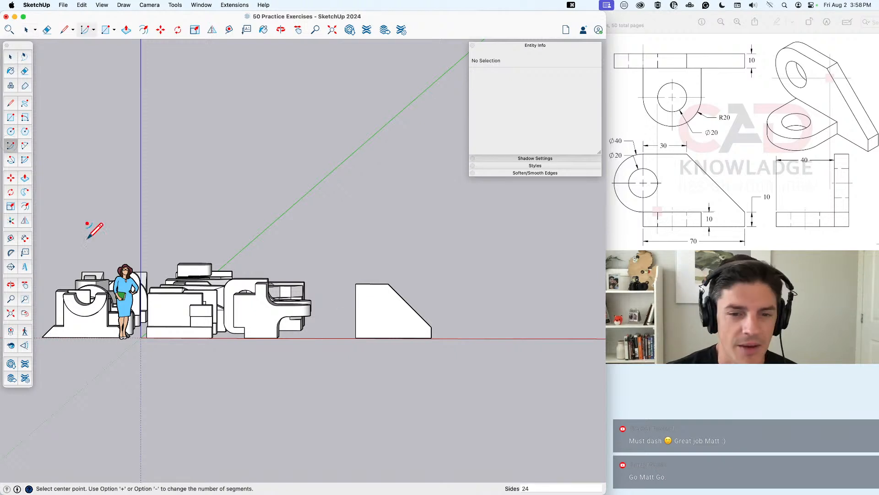
click(356, 305)
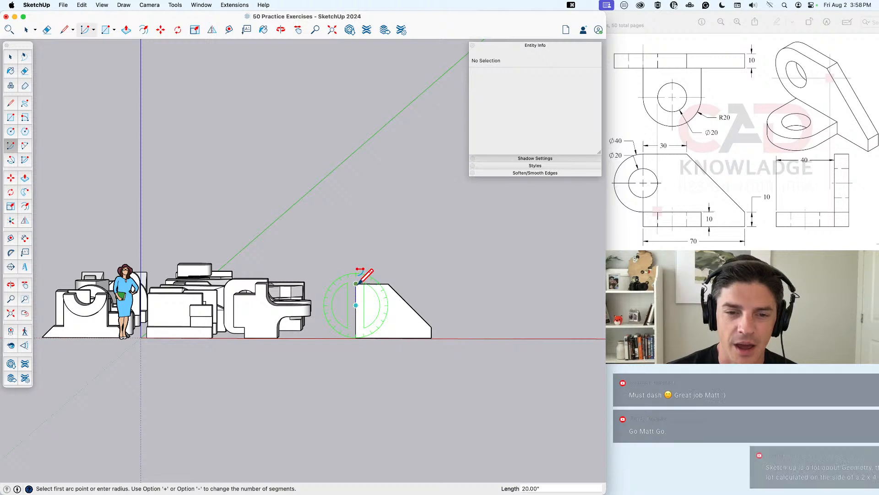
click(356, 283)
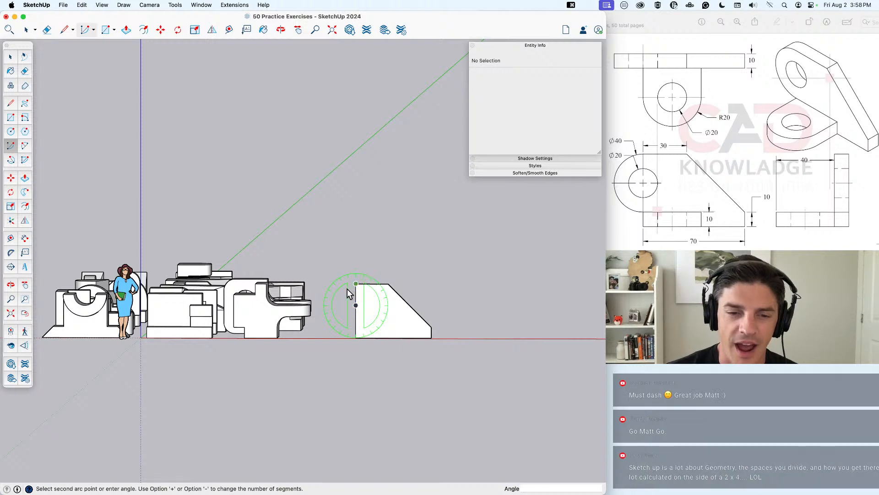
click(358, 324)
key(space)
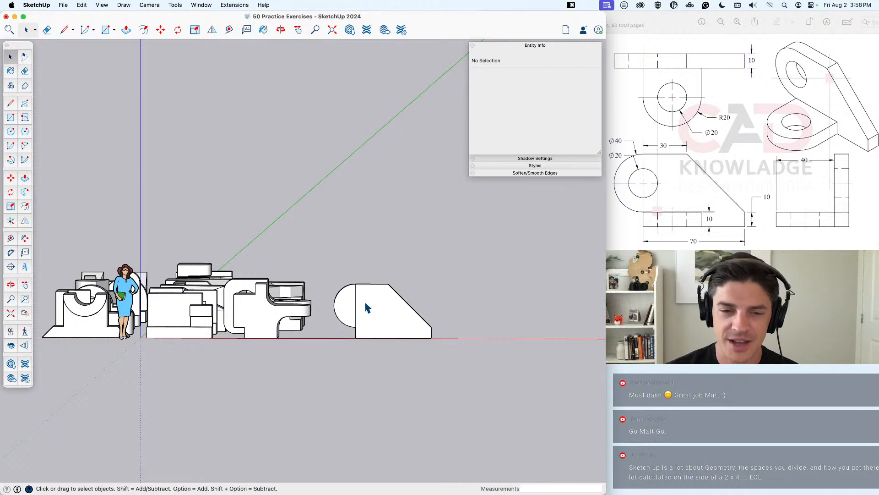
Step: Draw a circle of 10 inch radius at the arc's center and erase the vertical edge dividing the rounded end from the profile
key(c)
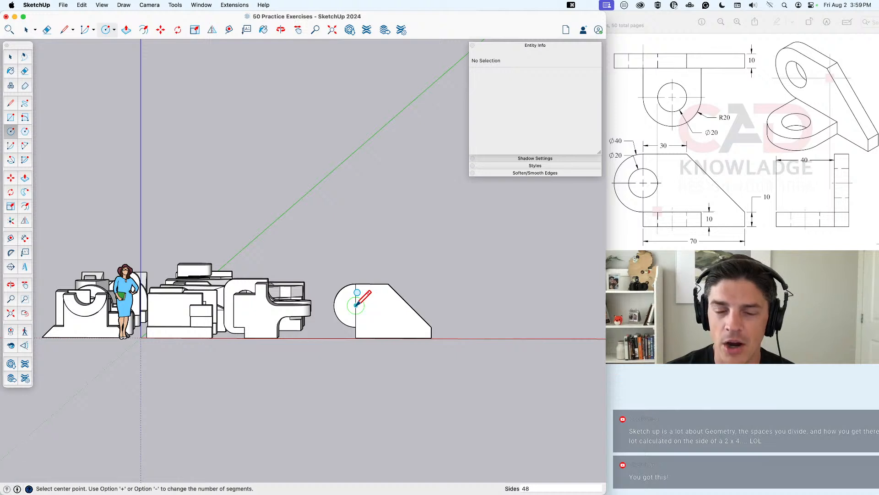
click(356, 304)
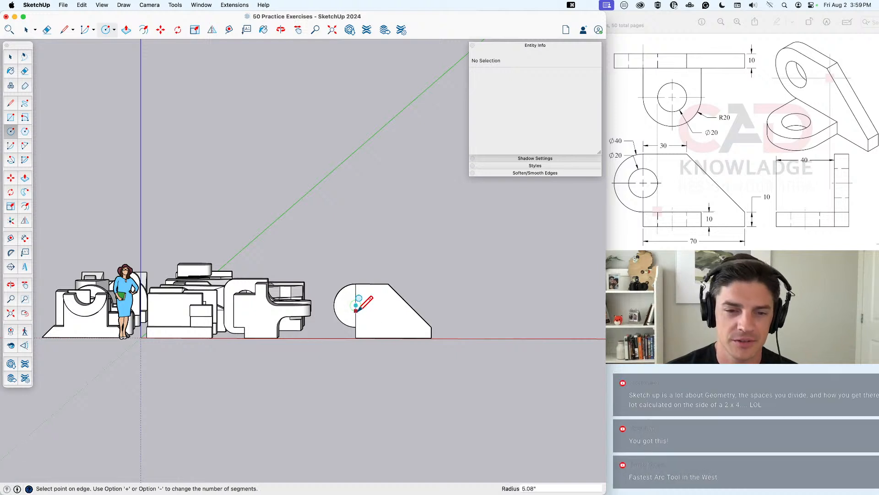
text(10)
key(Return)
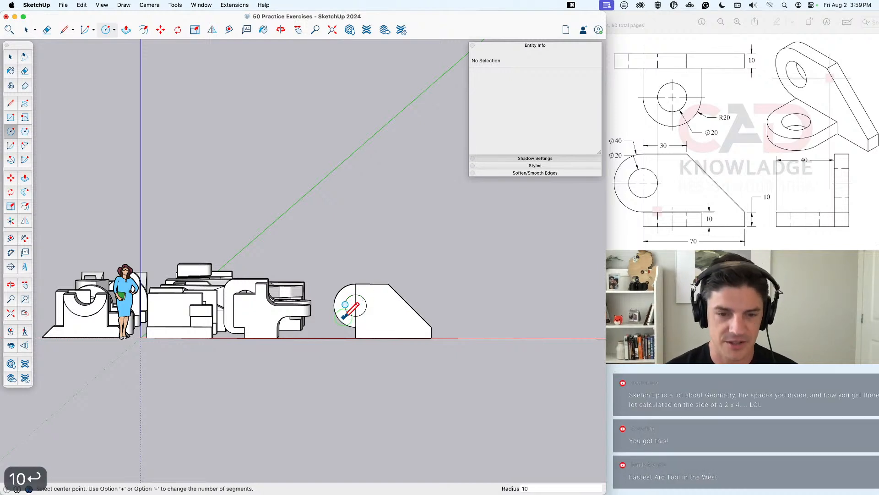
key(e)
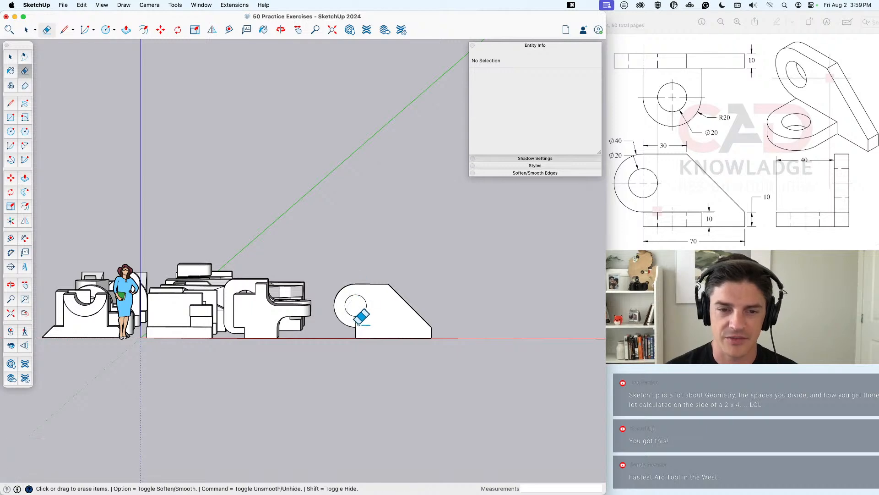
Step: Delete the face inside the circle and extrude the bracket profile 10 inches
middle_drag(377, 323, 345, 344)
key(space)
click(332, 320)
key(BackSpace)
text(p)
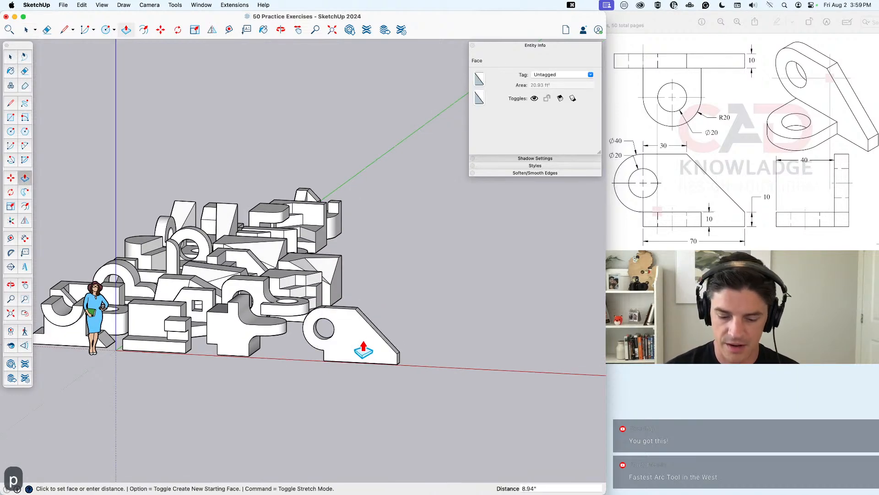
text(10)
key(Return)
key(space)
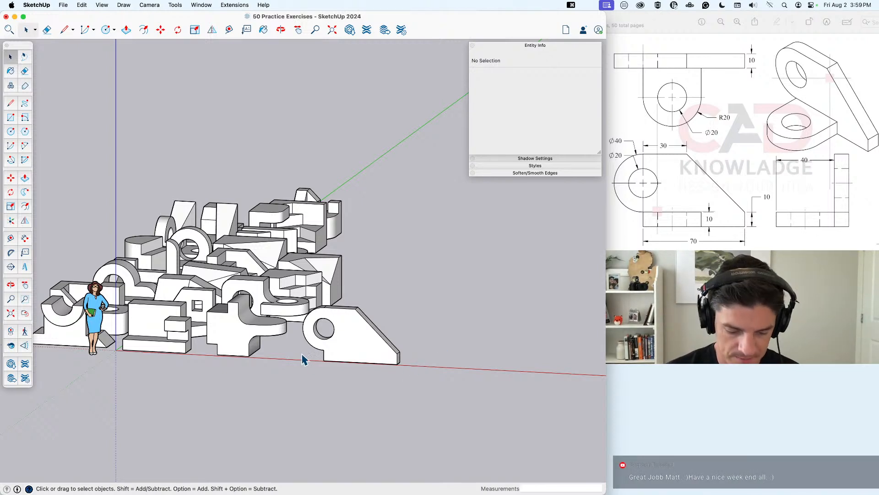
Step: Draw a 40 by 10 inch rectangle on the plate's front face from its bottom left corner
key(t)
key(r)
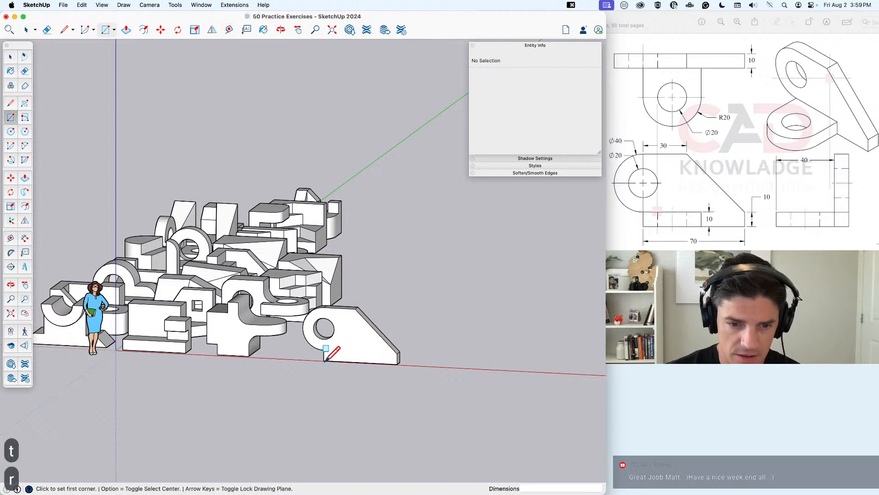
scroll(327, 353, up, 3)
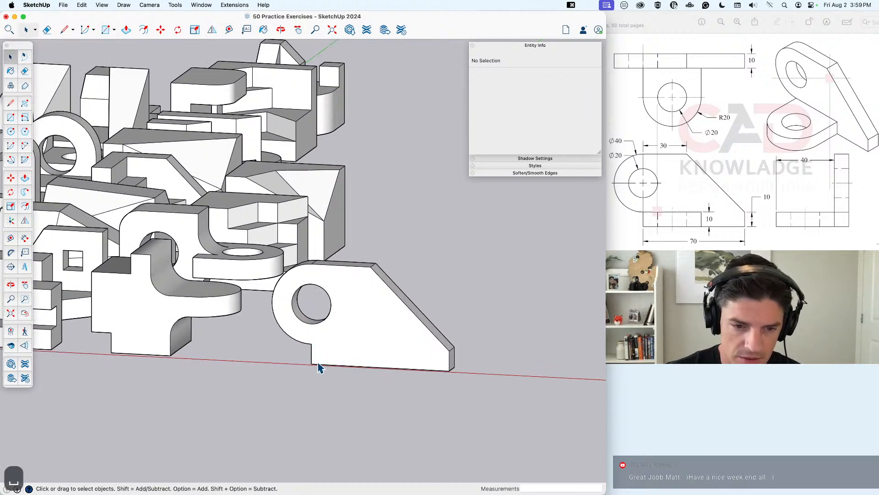
middle_drag(320, 365, 320, 392)
click(311, 378)
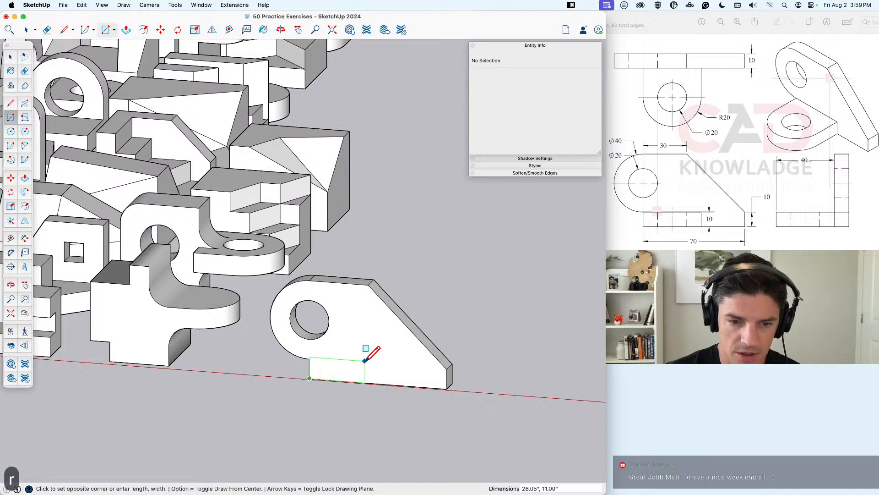
text(40,10)
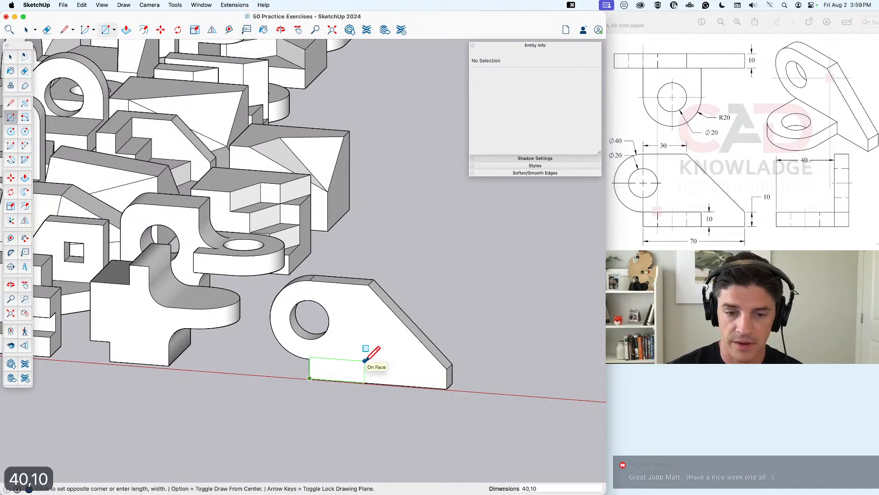
key(Return)
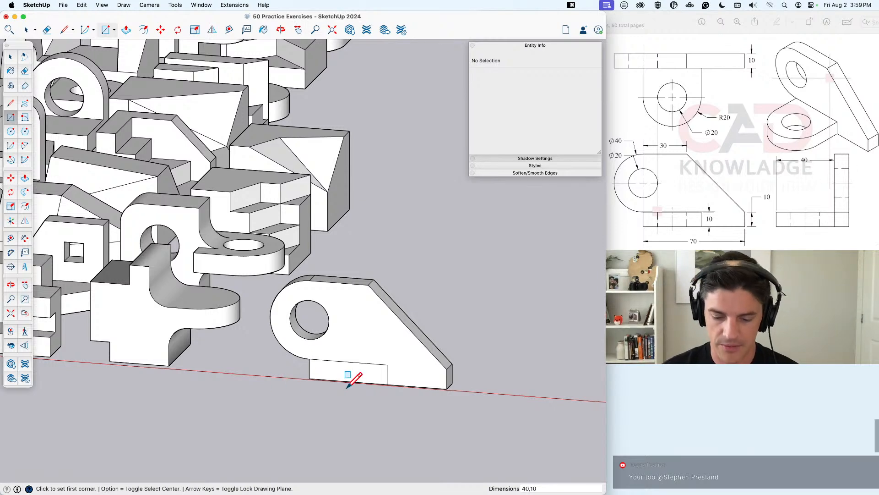
Step: Extrude the rectangle 40 inches forward from the plate to form the horizontal tab
key(p)
key(space)
click(367, 375)
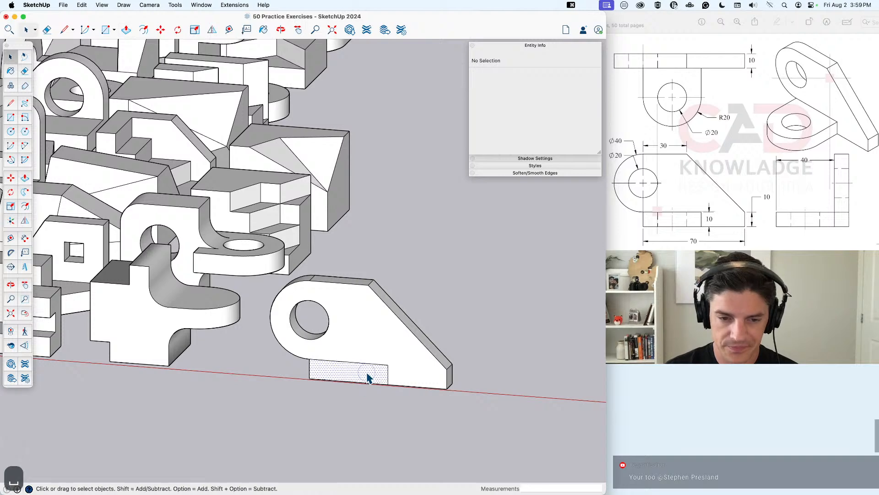
key(p)
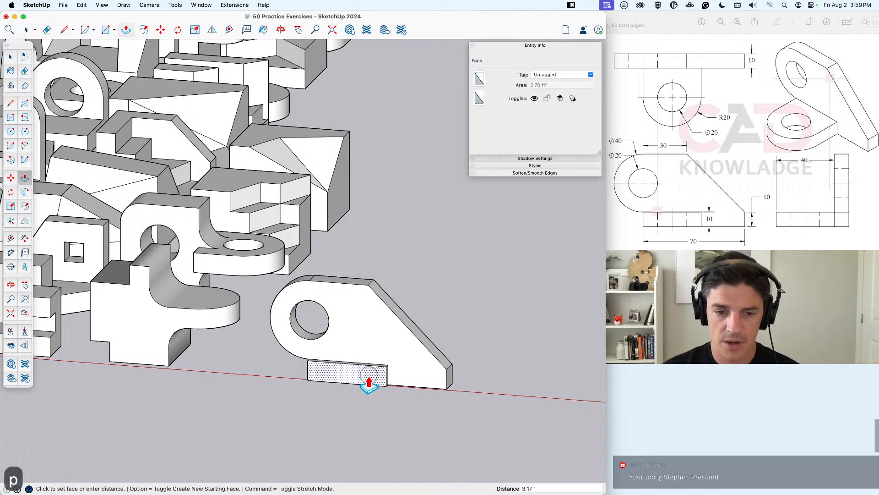
click(365, 387)
text(40)
key(Return)
middle_drag(361, 394, 358, 424)
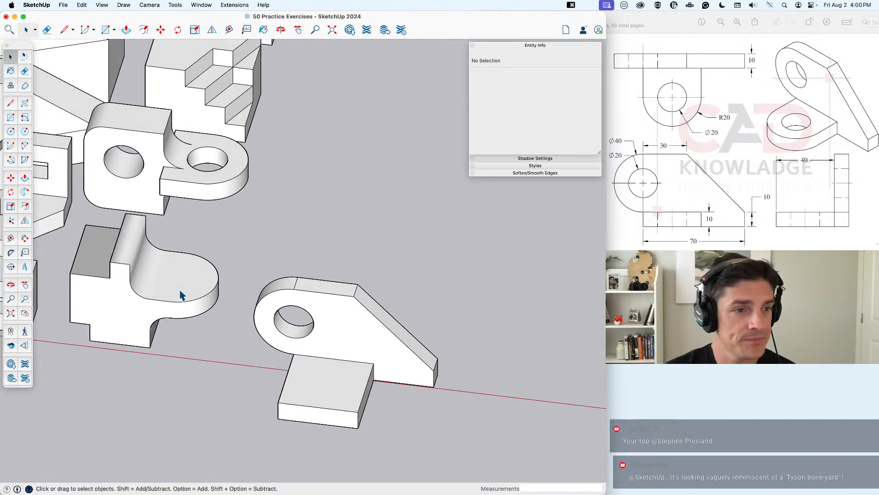
Step: Draw a half-circle arc on the tab's top face, centered on it, between the side edges' midpoints and touching the front edge
click(10, 146)
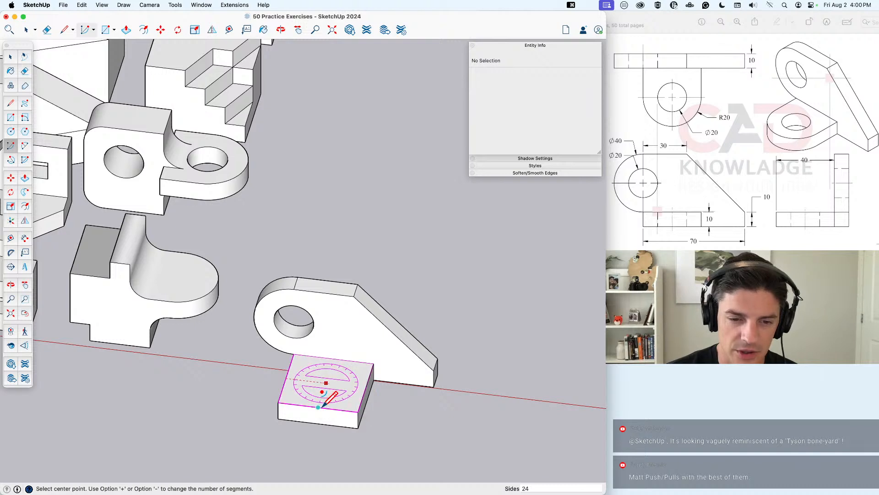
click(326, 383)
click(318, 406)
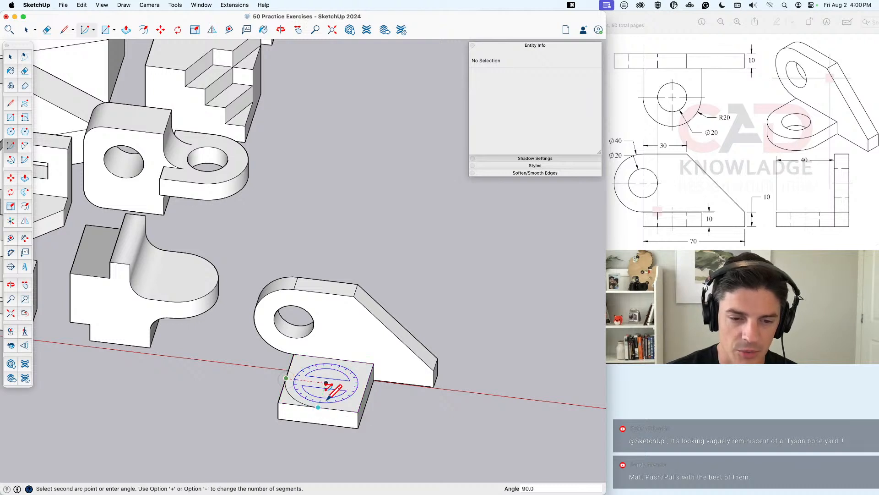
click(372, 385)
Step: Push the tab's two front corner areas outside the arc down through its thickness to round the front end
key(p)
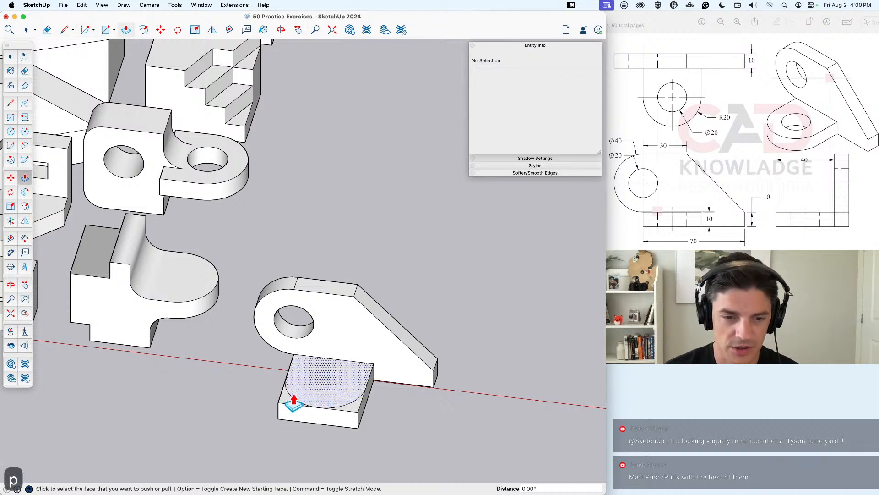
double_click(286, 405)
key(super+z)
click(282, 403)
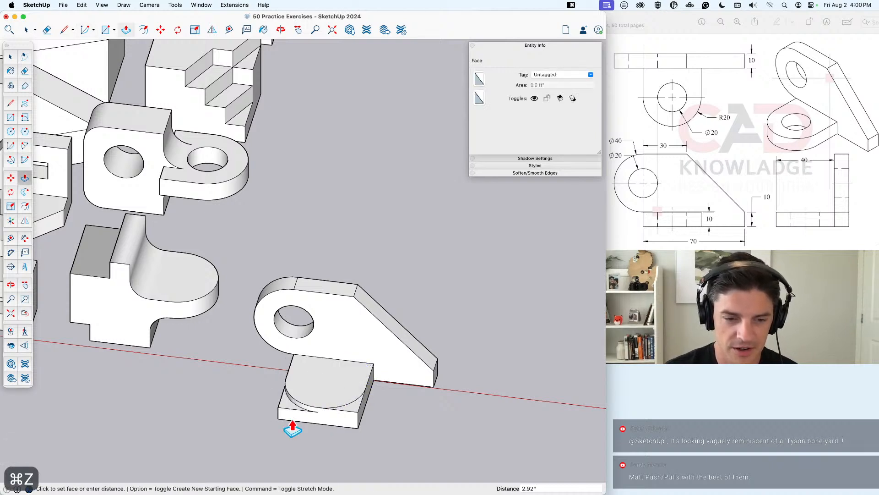
click(287, 419)
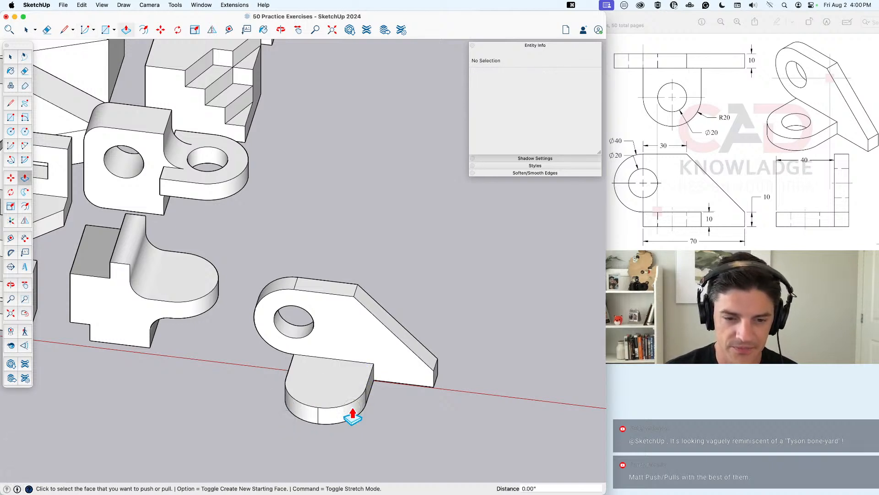
Step: Soften the seam lines on the tab's rounded front and on the upright plate's top where its arc begins
key(e)
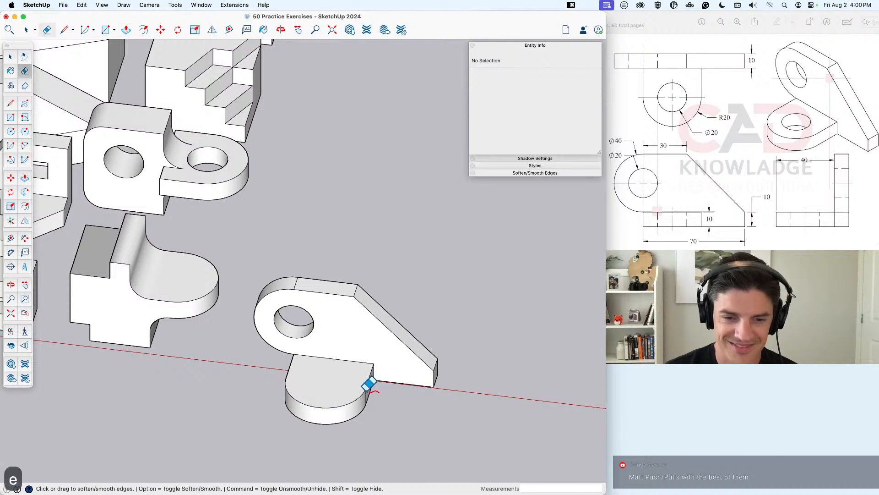
click(367, 392)
key(super+z)
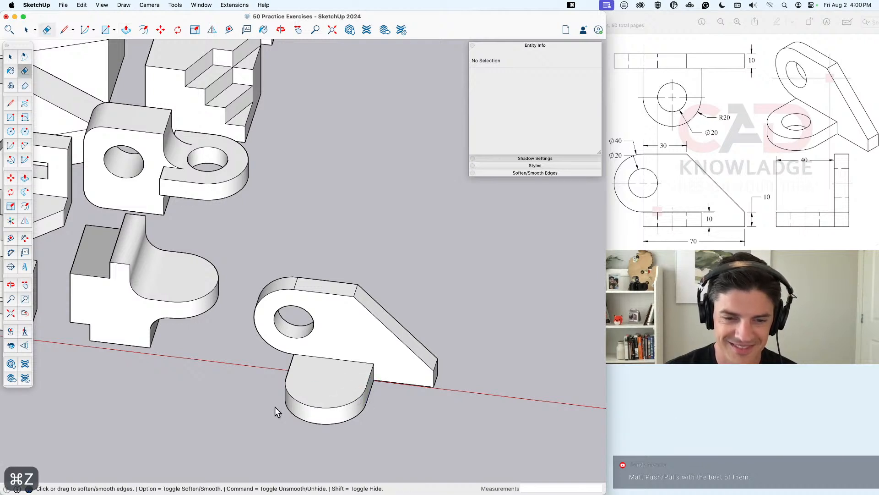
middle_drag(277, 410, 290, 389)
click(325, 385)
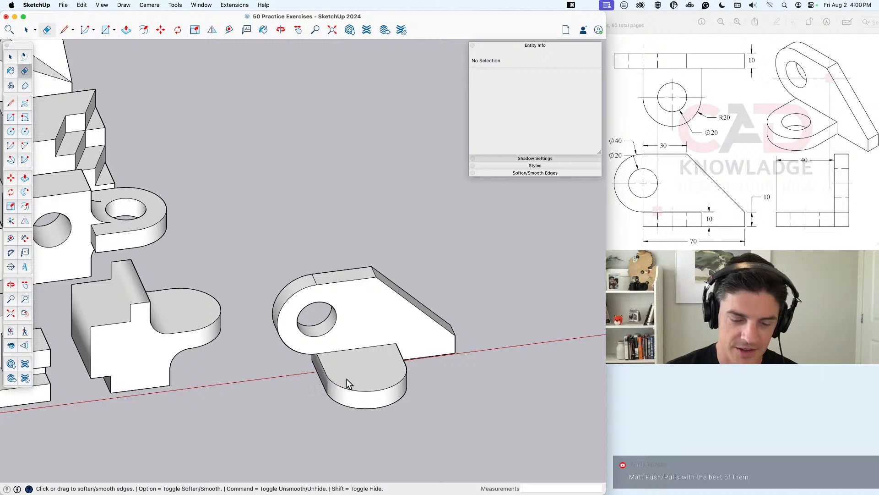
key(super+z)
click(326, 379)
key(space)
middle_drag(312, 426, 314, 291)
key(e)
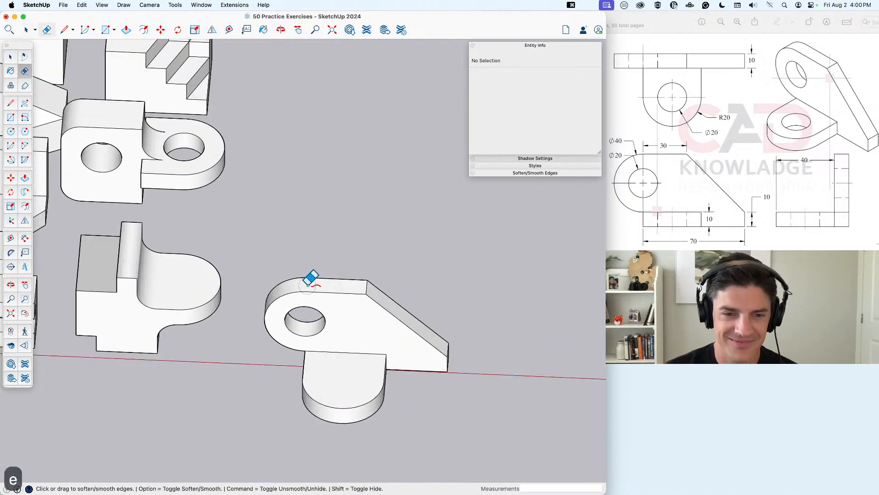
key(space)
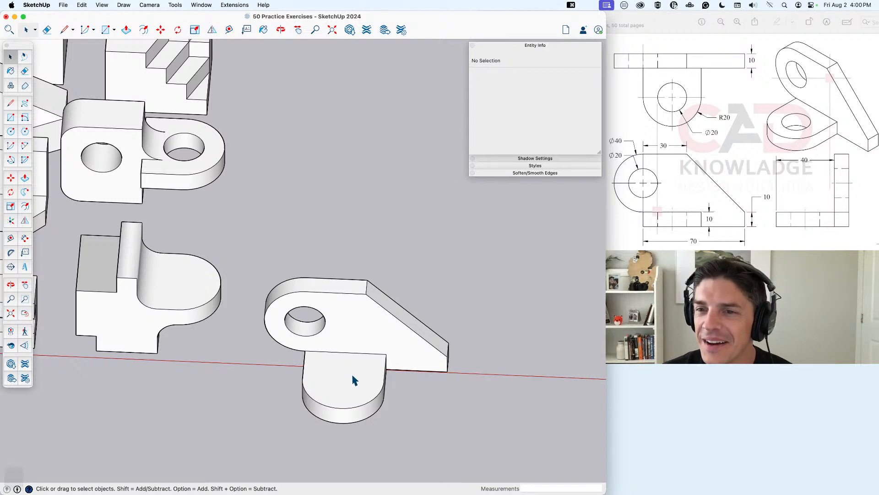
Step: Draw a 10-inch-radius circle centered on the rounded tab's top face and push it through the tab to cut the hole
key(c)
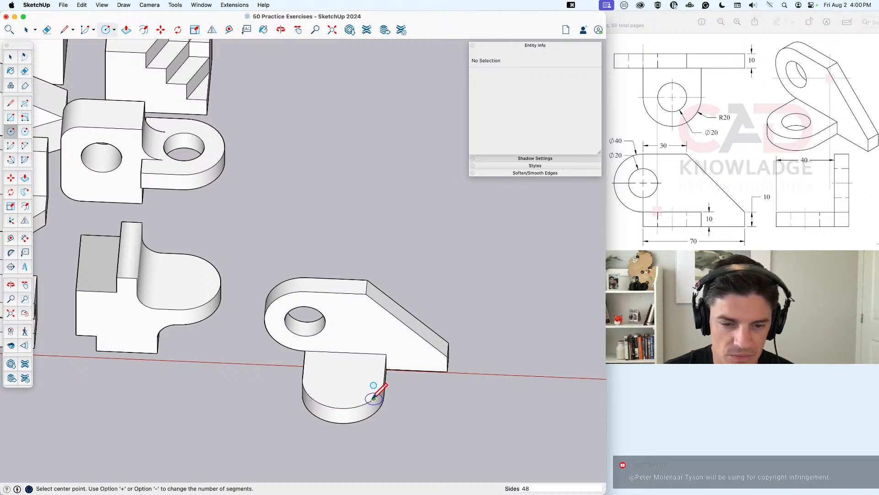
click(343, 380)
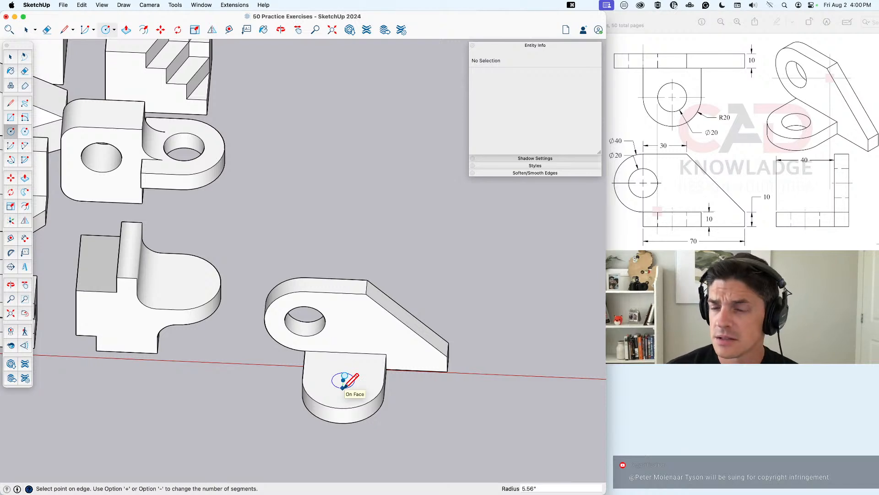
text(10)
key(Return)
key(p)
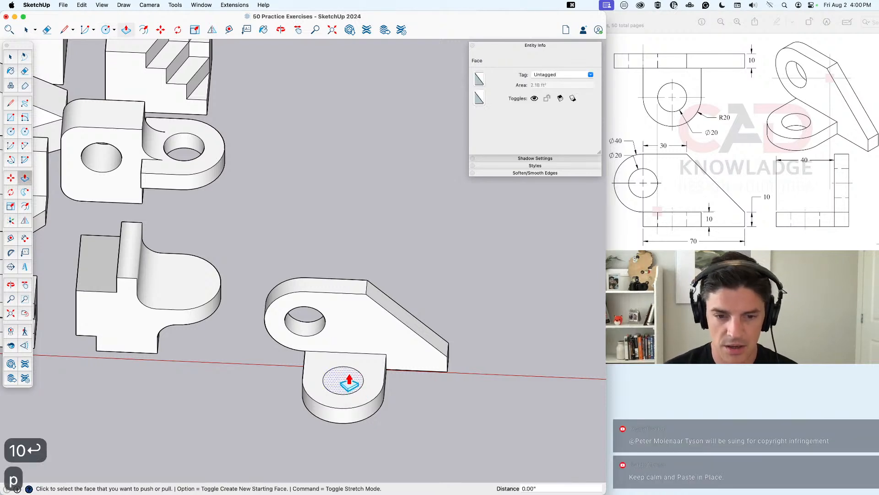
click(345, 379)
click(362, 422)
key(space)
scroll(341, 366, down, 6)
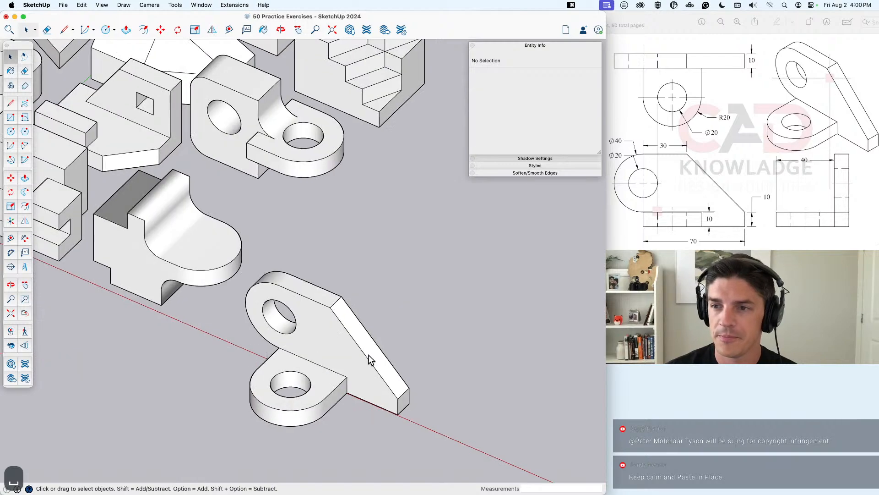
Step: Group the whole finished bracket and name the instance "Practice – 25"
middle_drag(361, 359, 567, 99)
middle_drag(398, 311, 346, 348)
triple_click(346, 348)
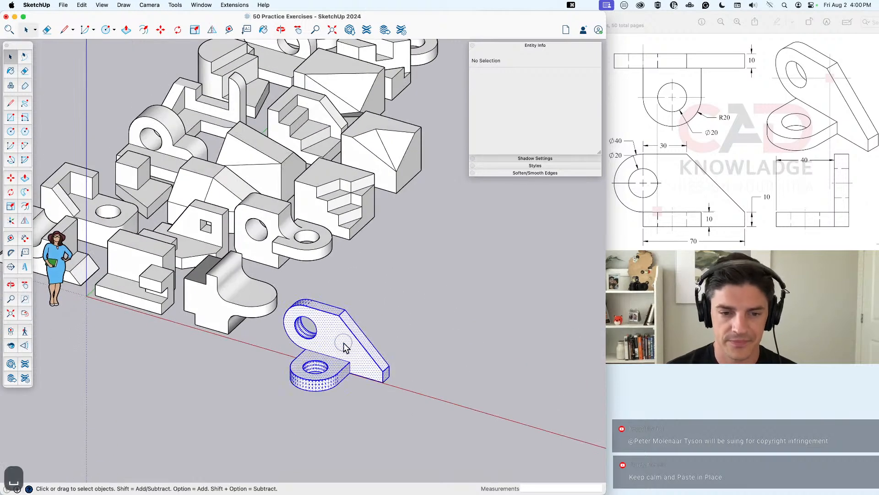
right_click(344, 344)
click(387, 400)
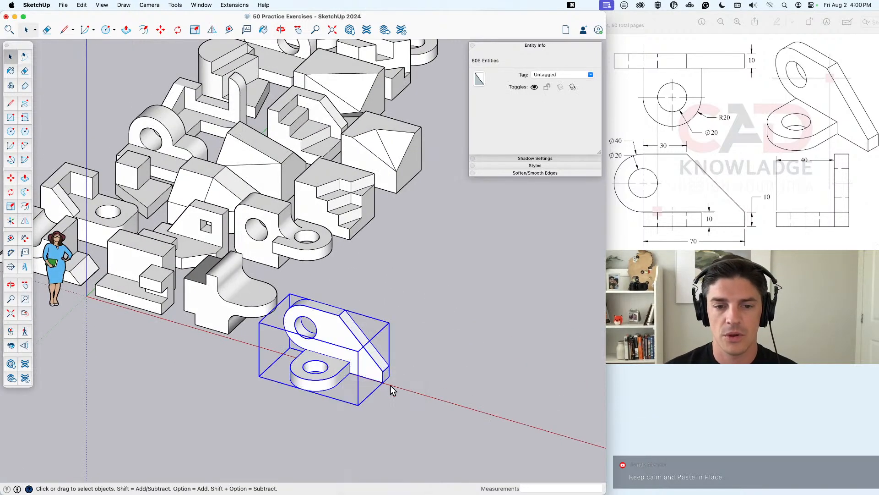
text(Prac)
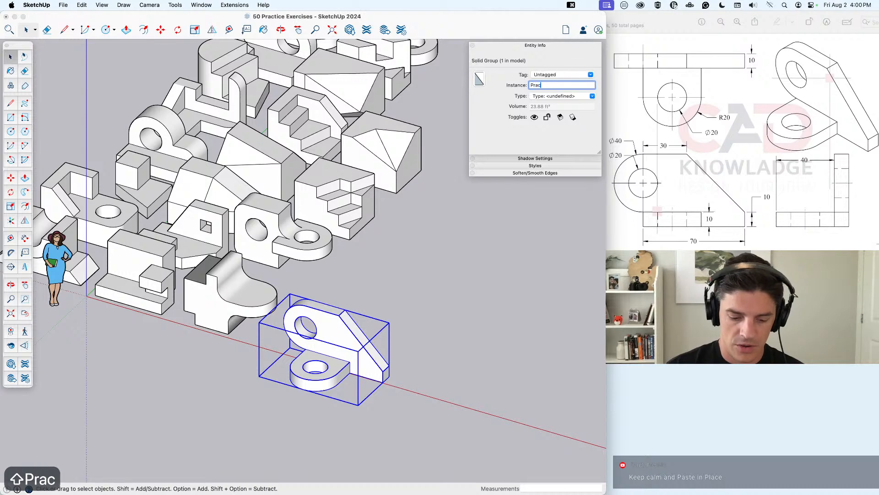
text(tice – 25)
key(Return)
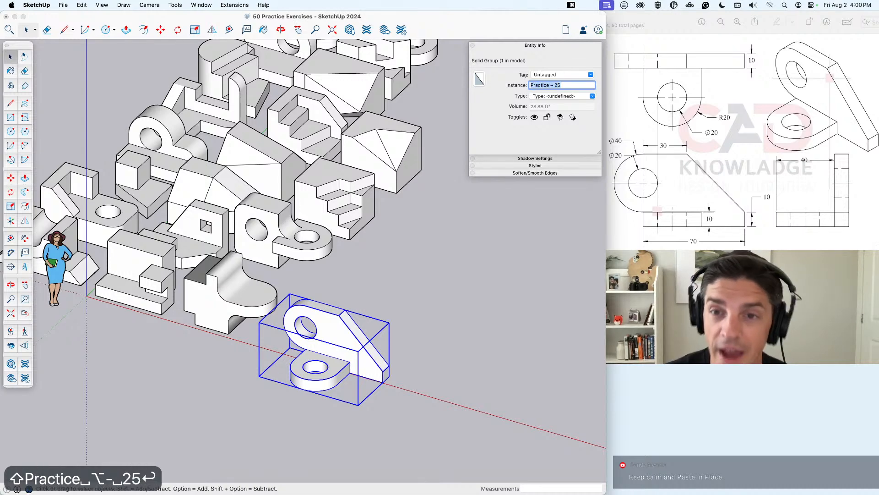
Step: Move the bracket group by its front bottom corner to the far end of the outermost row, behind the pyramid-topped block
key(m)
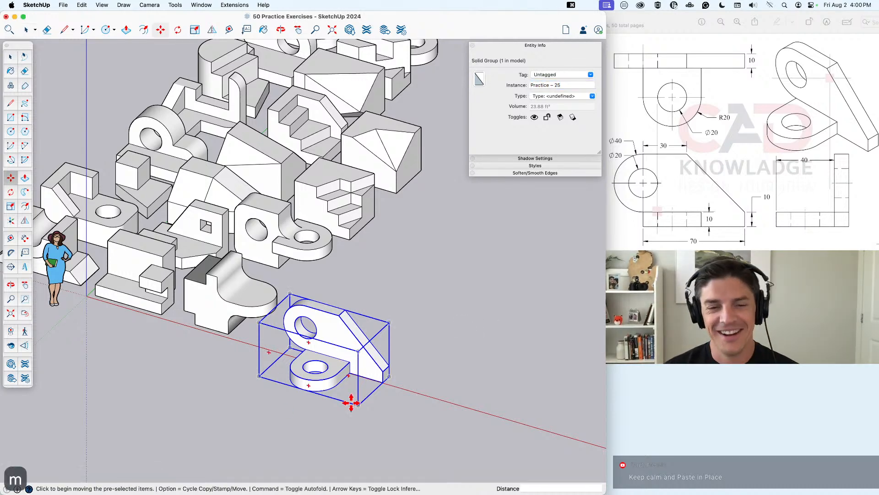
click(359, 405)
shift+middle_drag(451, 173, 378, 310)
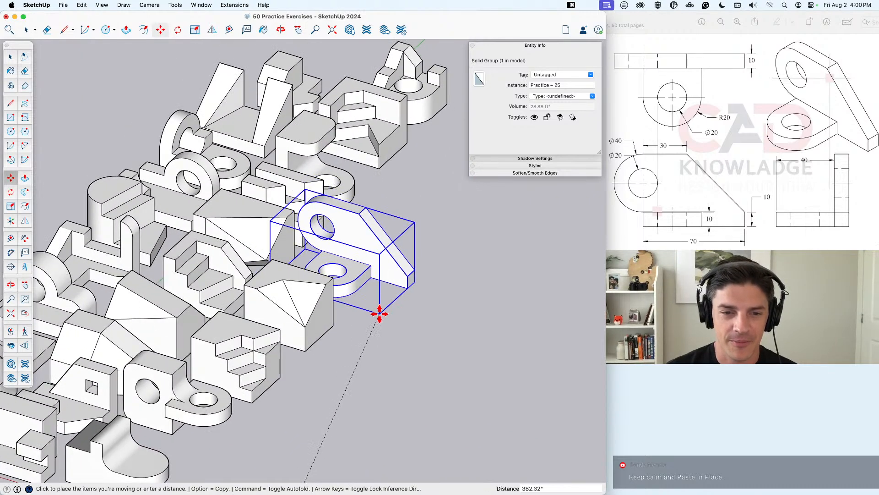
click(380, 321)
key(space)
scroll(359, 356, down, 6)
middle_drag(361, 360, 372, 377)
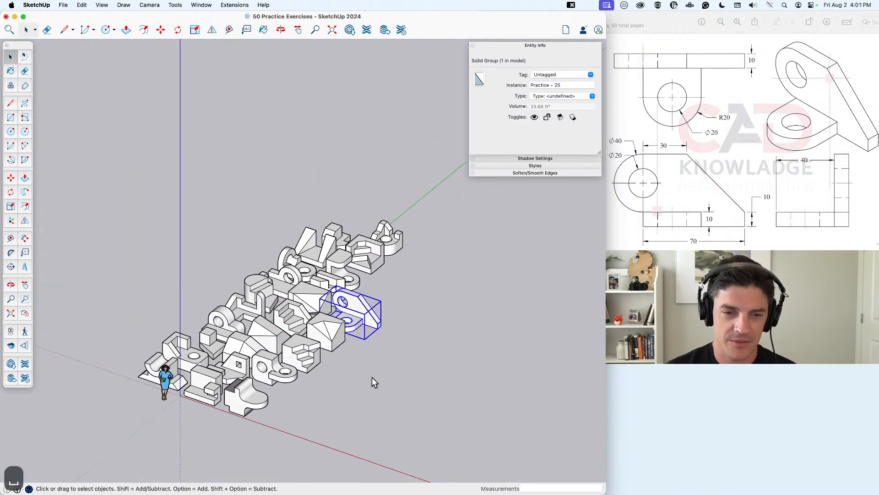
Step: Select only the five groups in the outermost row and move them about 173 inches outward along the red axis
drag(377, 294, 252, 417)
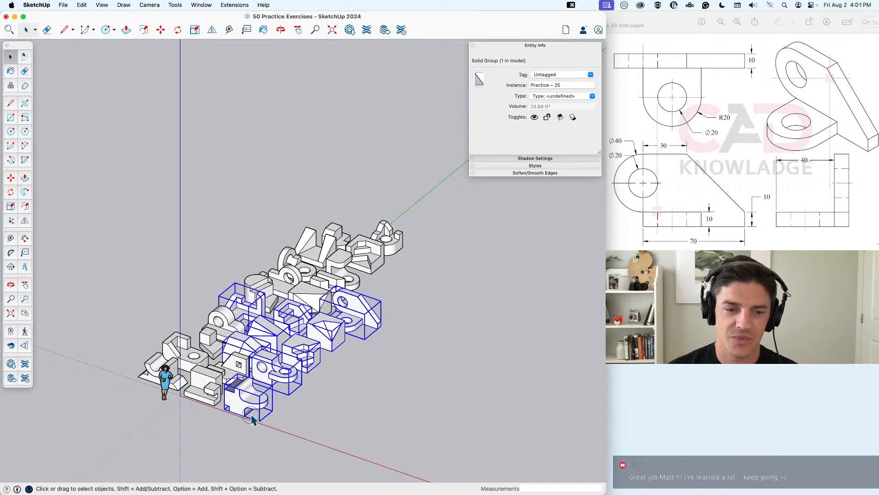
shift+click(234, 352)
shift+click(241, 304)
shift+click(307, 300)
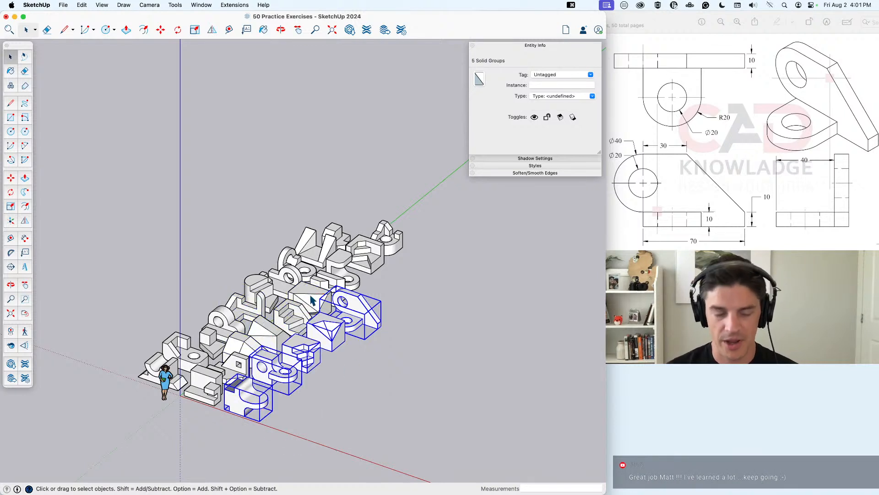
key(m)
click(255, 418)
click(347, 447)
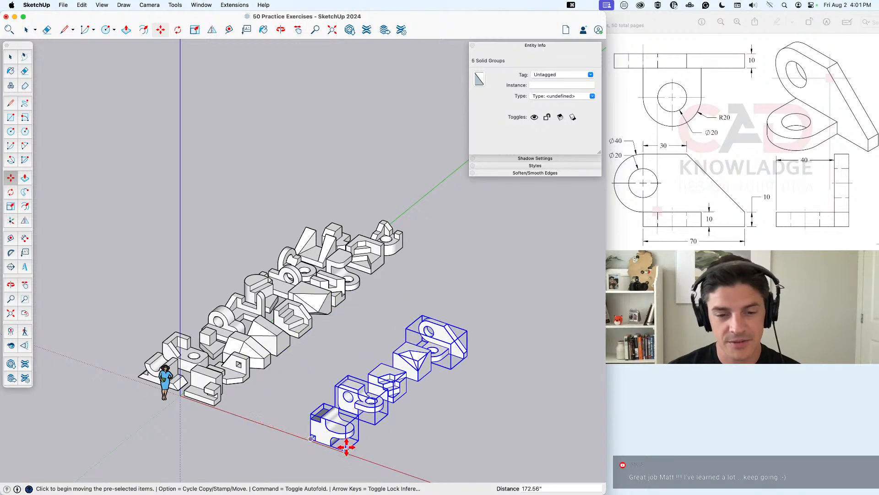
key(space)
click(440, 364)
Step: Move the stepped block, pyramid-topped block and new bracket about 31 inches along the row, away from the two-hole bracket
drag(360, 405, 362, 407)
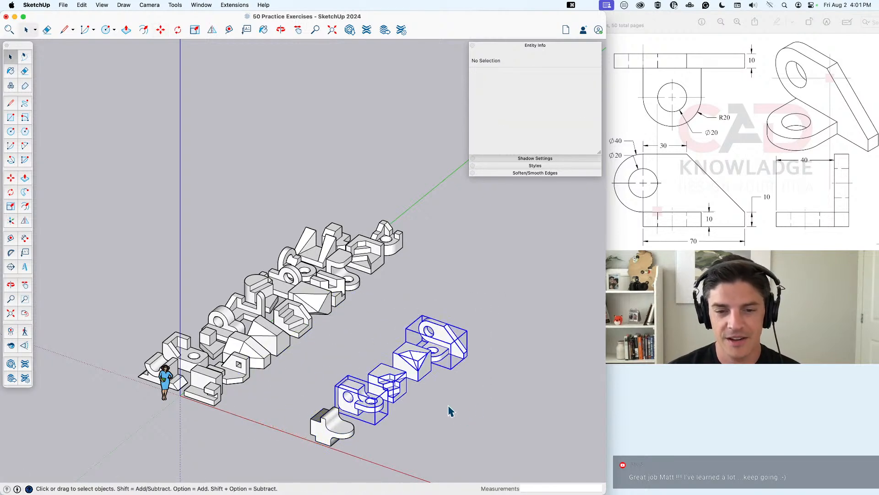
click(428, 404)
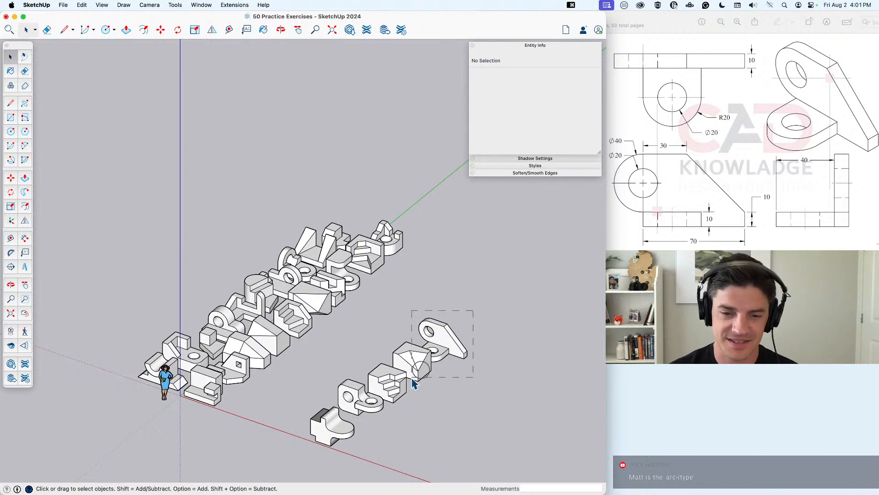
drag(413, 379, 413, 379)
shift+click(395, 386)
key(m)
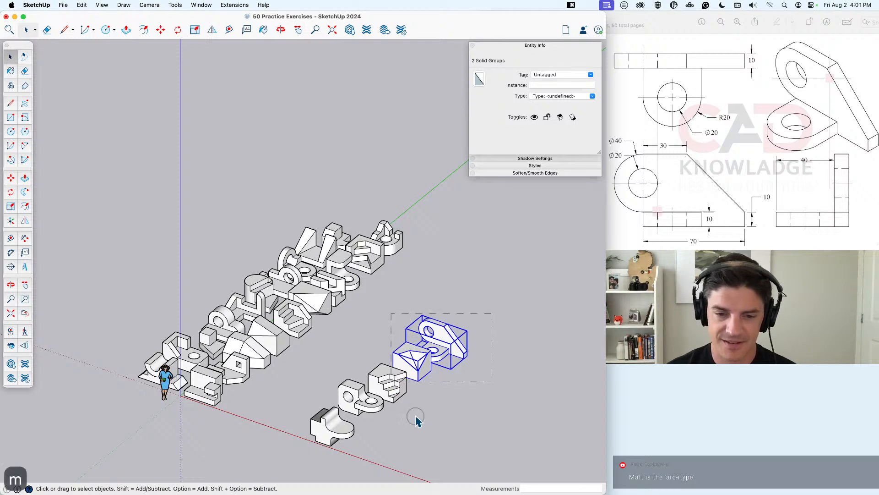
click(416, 416)
key(super+7)
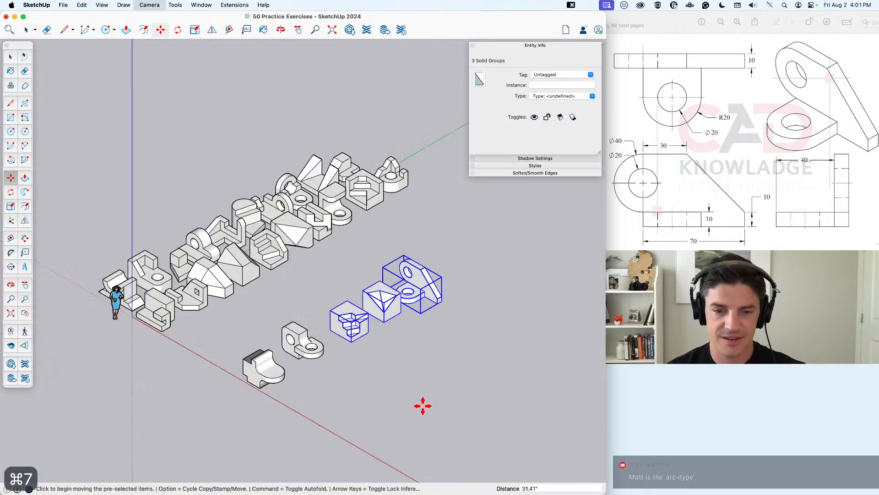
Step: Move the stepped block, pyramid-topped block and new bracket back along the row, closer to the two-hole bracket
key(space)
drag(485, 240, 351, 334)
key(m)
click(403, 338)
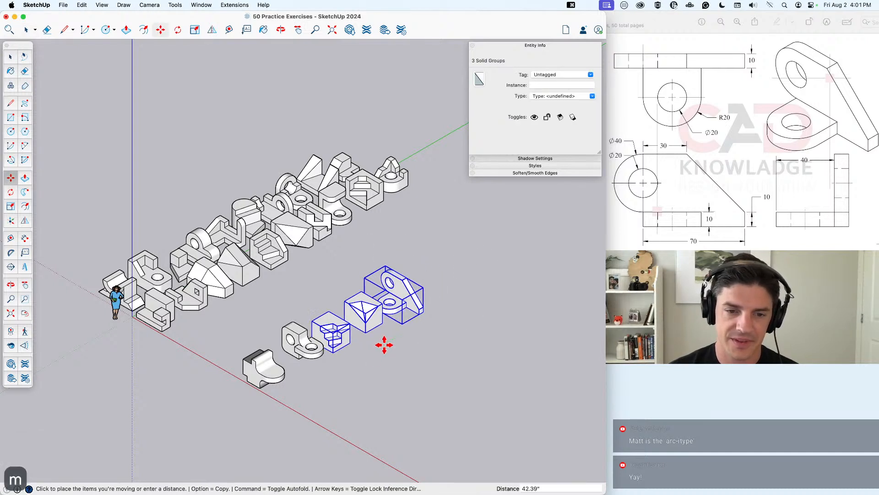
click(389, 342)
key(space)
click(474, 304)
Step: Move the pyramid-topped block and new bracket slightly along the row to widen their gap from the stepped block
drag(444, 259, 362, 308)
key(m)
click(397, 341)
click(403, 336)
key(space)
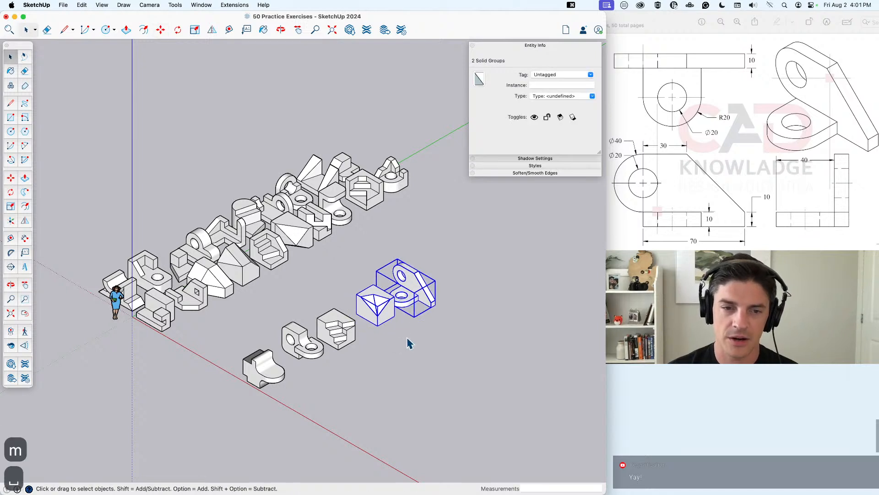
click(431, 365)
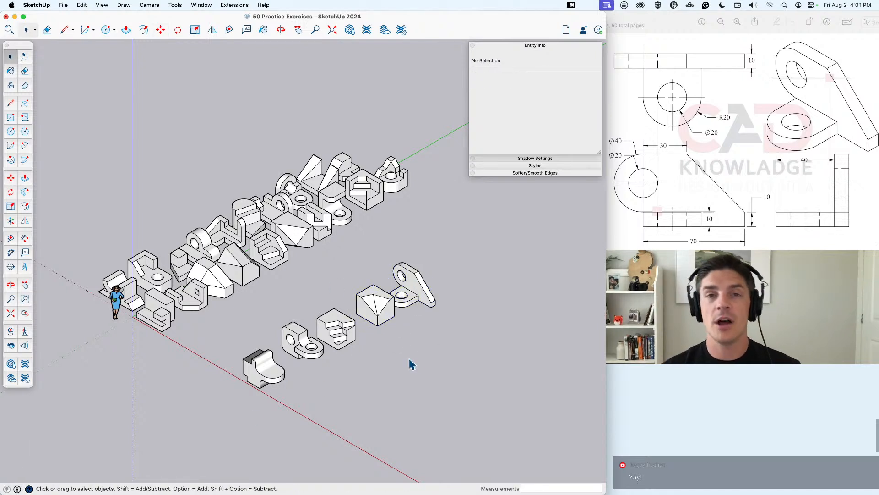